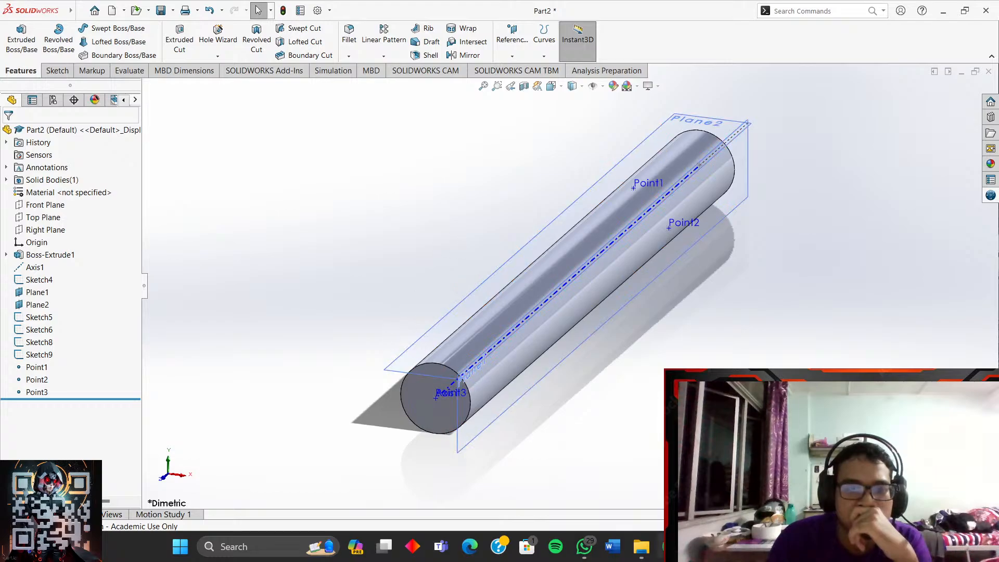
- Bring up the Structural Analysis - Bending tutorial tab in Chrome and play it full screen
left_click(670, 546)
left_click(374, 4)
left_click(259, 3)
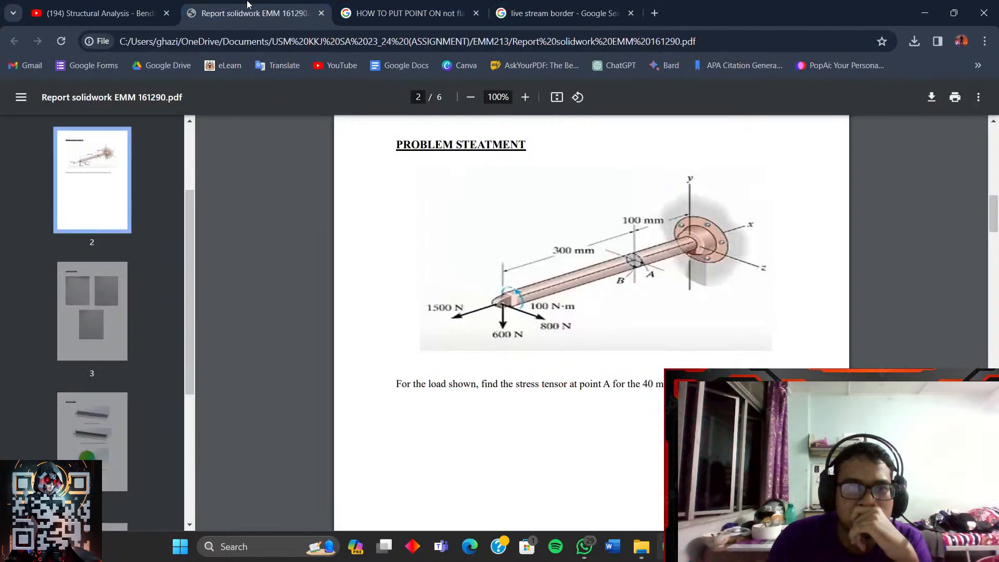
left_click(120, 5)
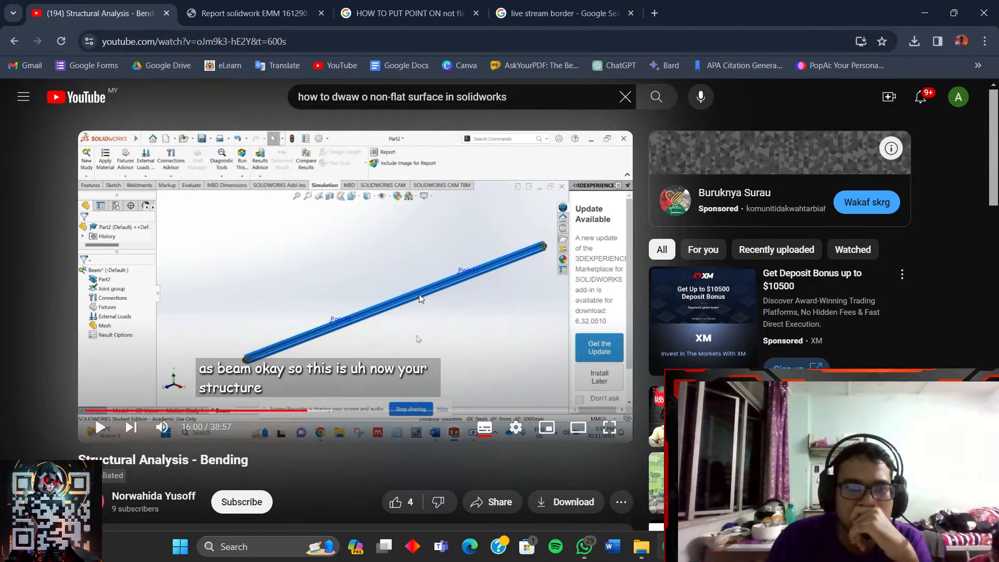
left_click(412, 312)
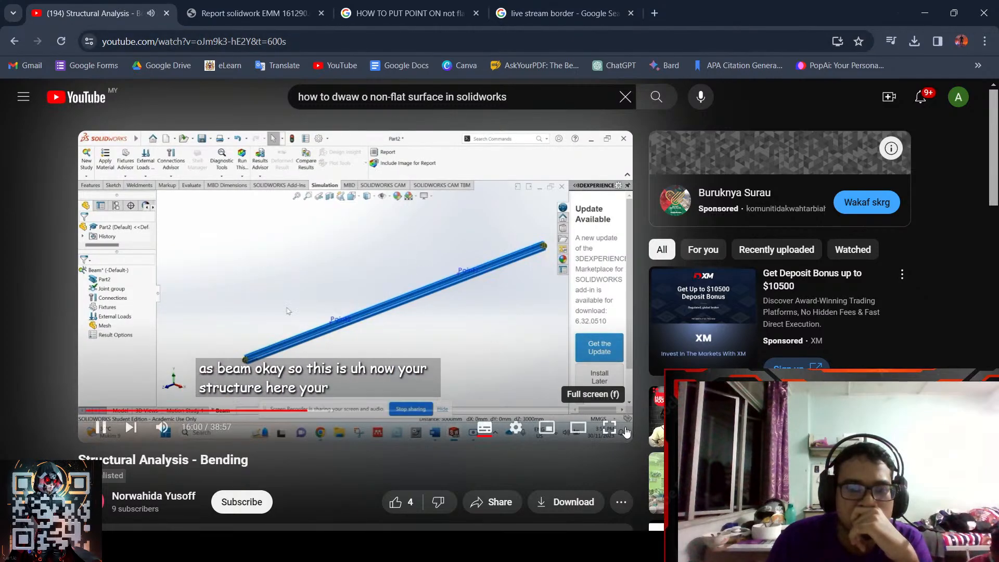
left_click(609, 428)
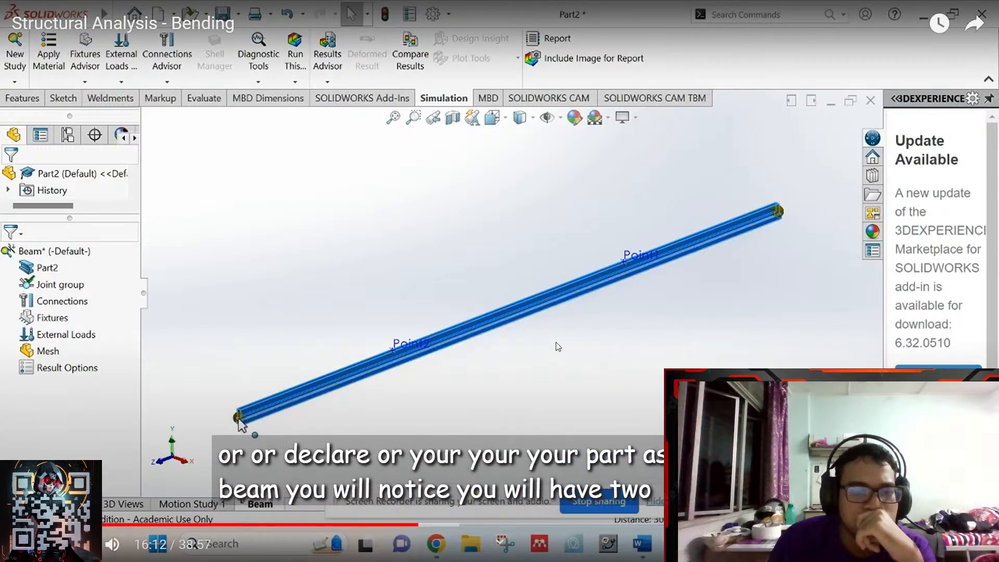
- Restore full-screen playback and scrub the tutorial's progress bar to around 12:27–13:21
left_click(556, 342)
key("Escape")
key("space")
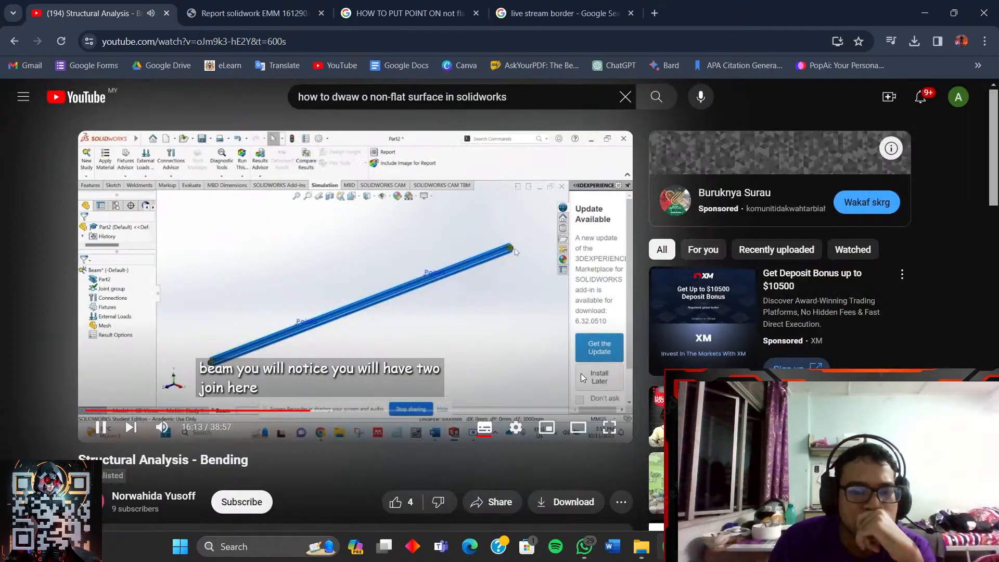
left_click(619, 427)
left_click(324, 524)
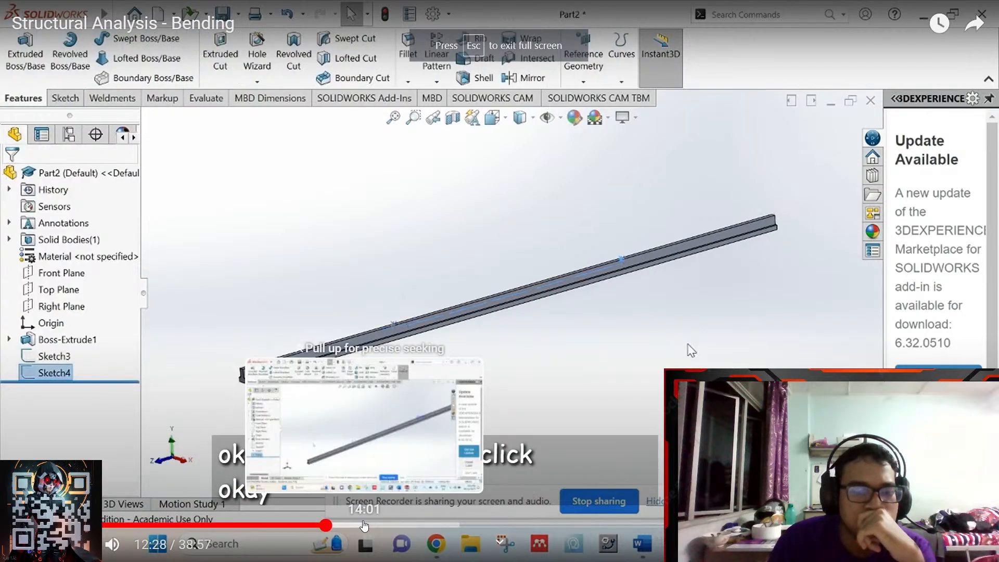
left_click(349, 525)
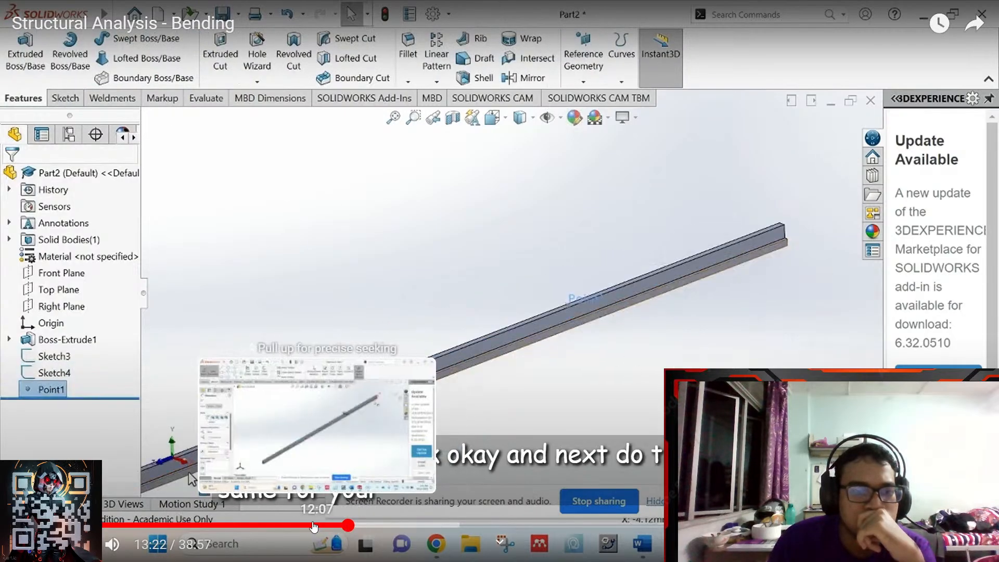
- Seek the tutorial to about 14:12, pause at 14:47, and return to the SOLIDWORKS Part2 window
left_click(370, 525)
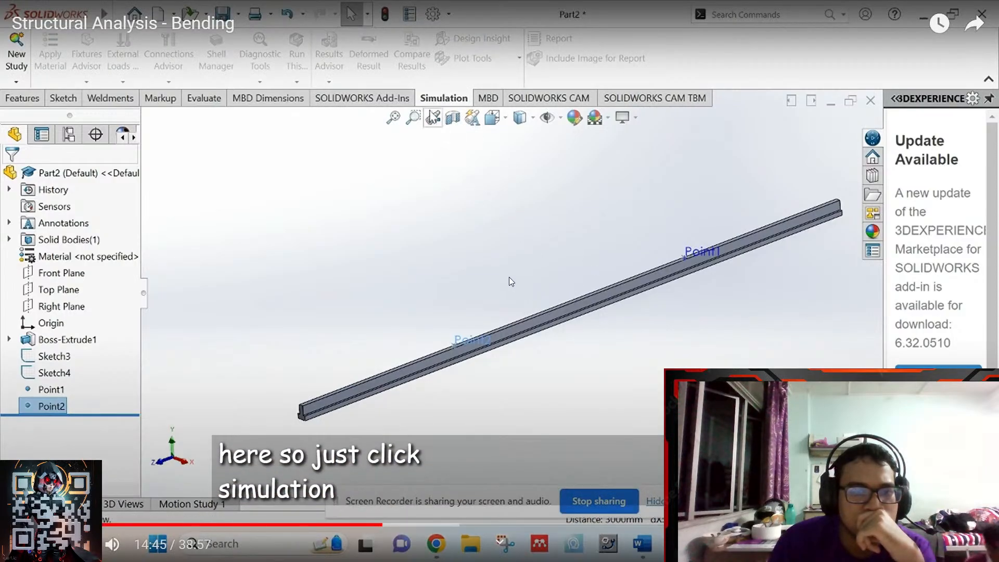
left_click(592, 245)
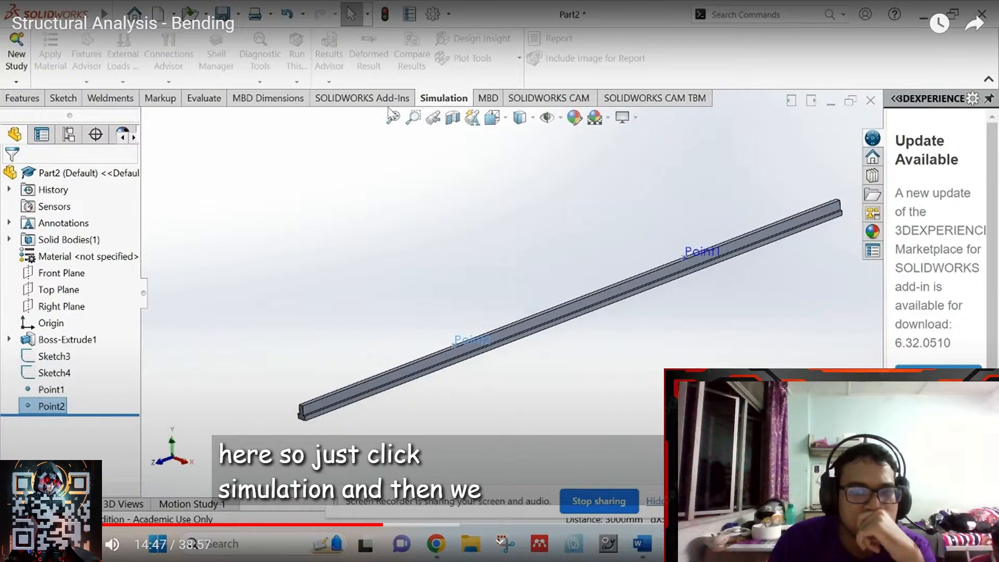
key("Escape")
left_click(753, 547)
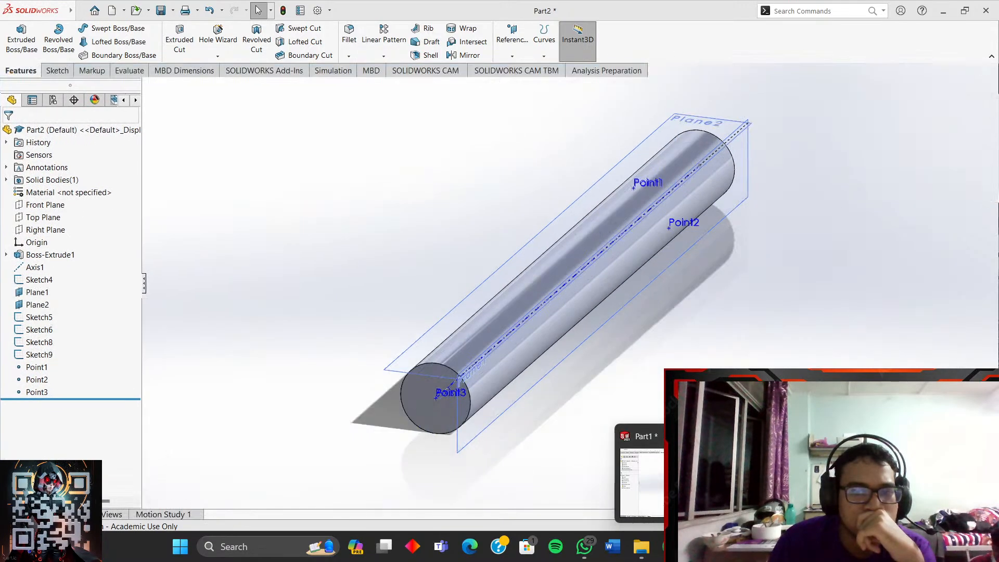
left_click(822, 481)
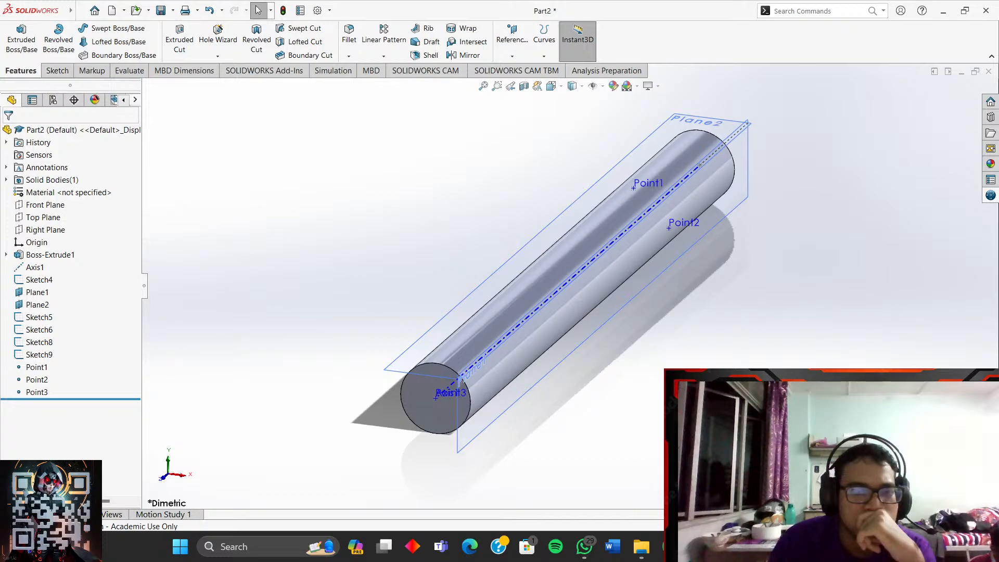
- Browse the Sketch and Features commands, select Point3 in the tree, then show the Simulation commands
left_click(53, 74)
left_click(22, 71)
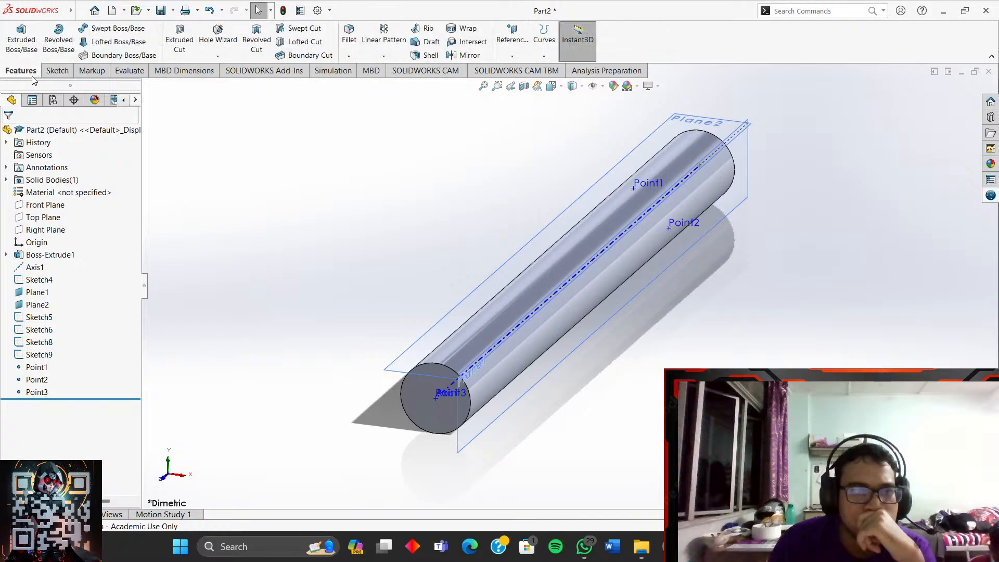
left_click(55, 72)
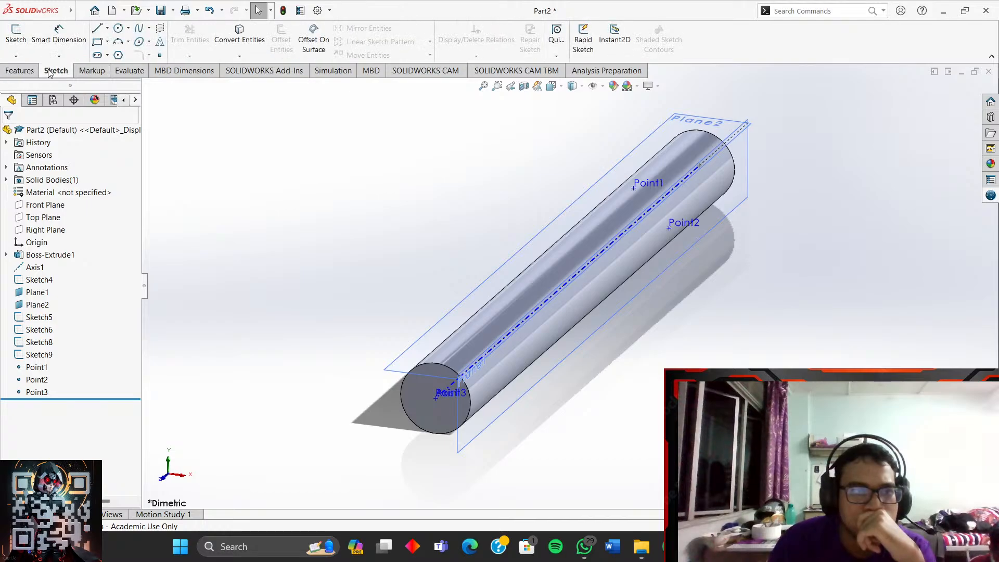
left_click(27, 73)
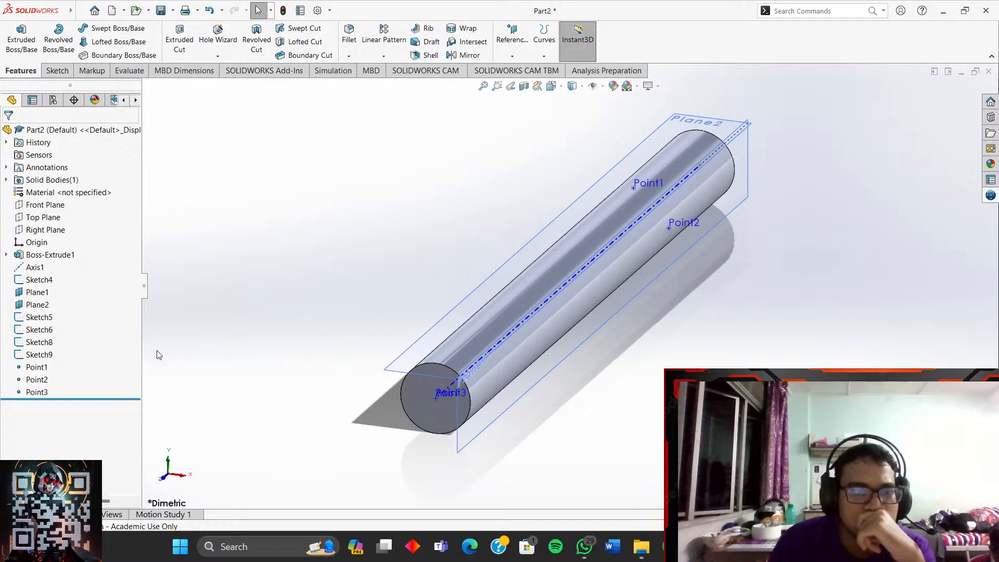
left_click(37, 393)
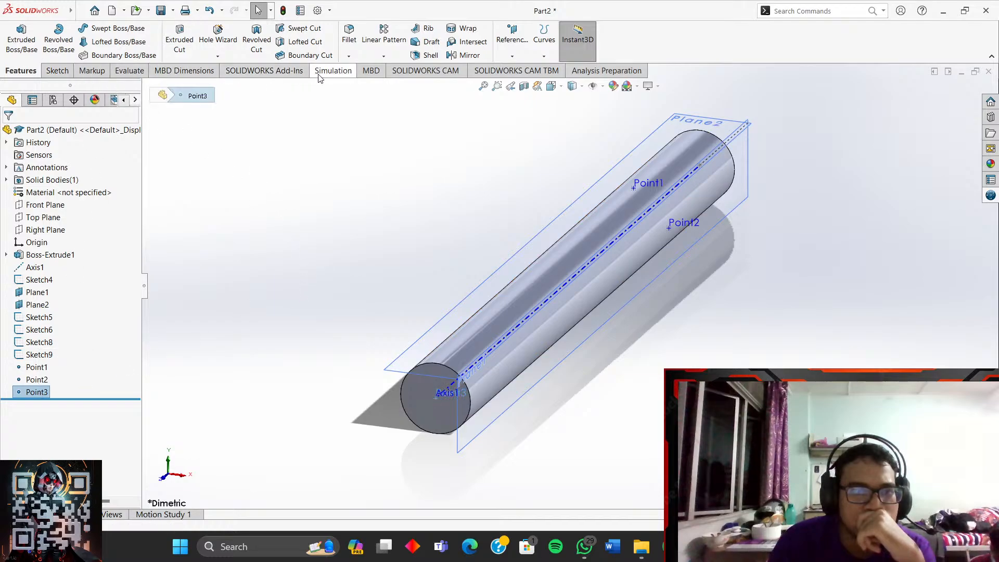
left_click(318, 73)
- Create a static study named Shaft, then bring the YouTube tutorial window back
left_click(31, 34)
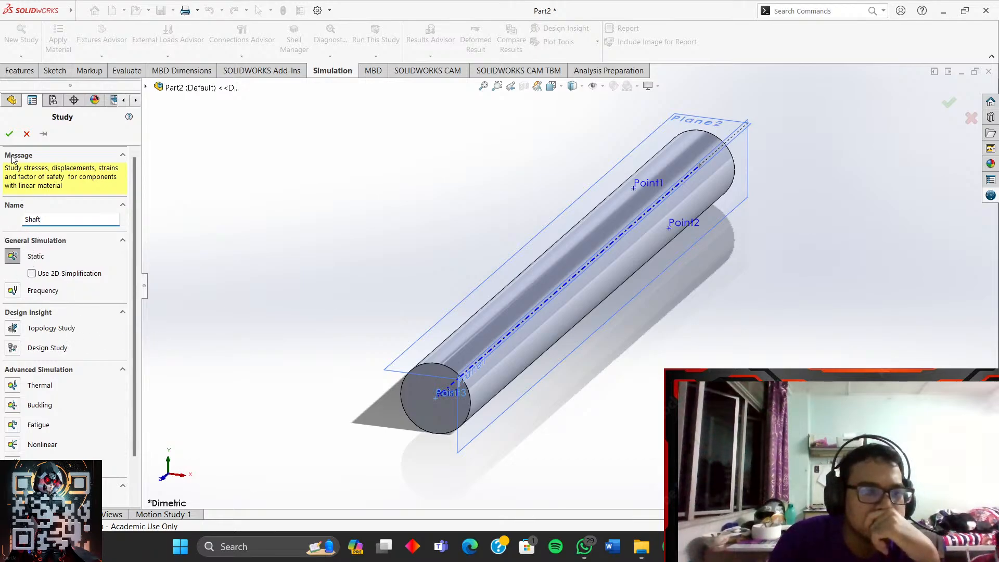
left_click(9, 135)
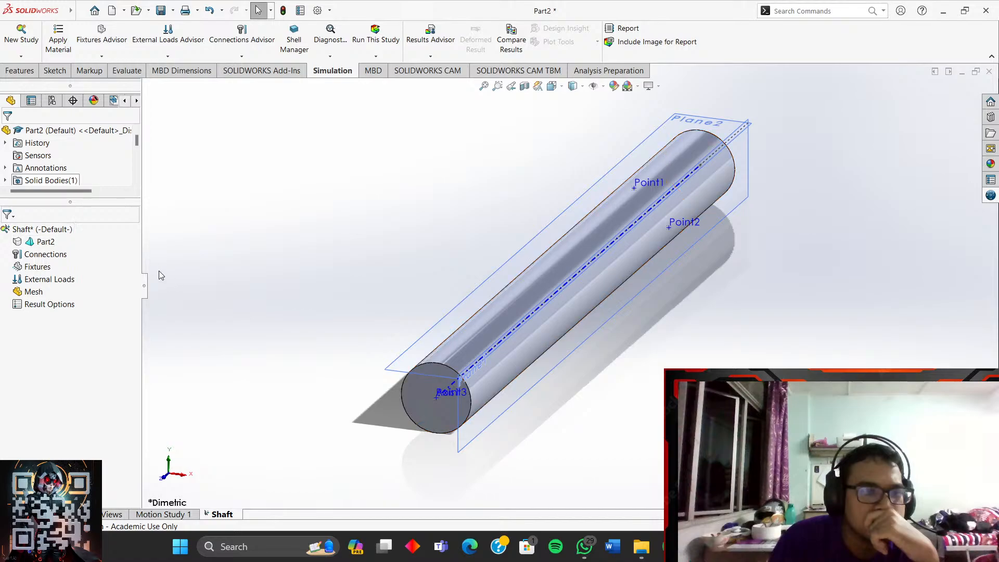
mouse_move(668, 546)
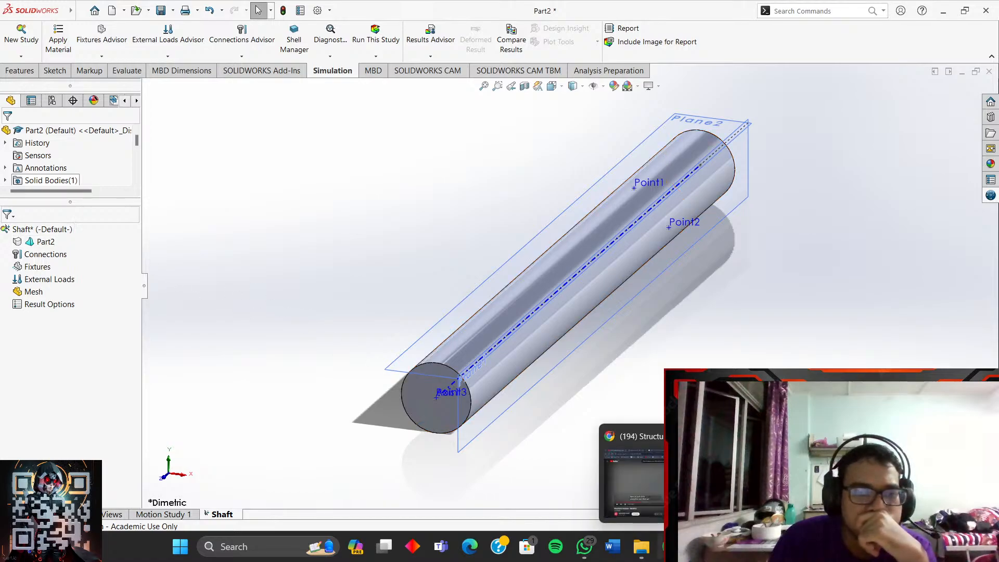
left_click(632, 479)
- Play the tutorial full screen, skip ahead to the treat-as-beam step, pause at 16:02, and return to SOLIDWORKS
left_click(470, 334)
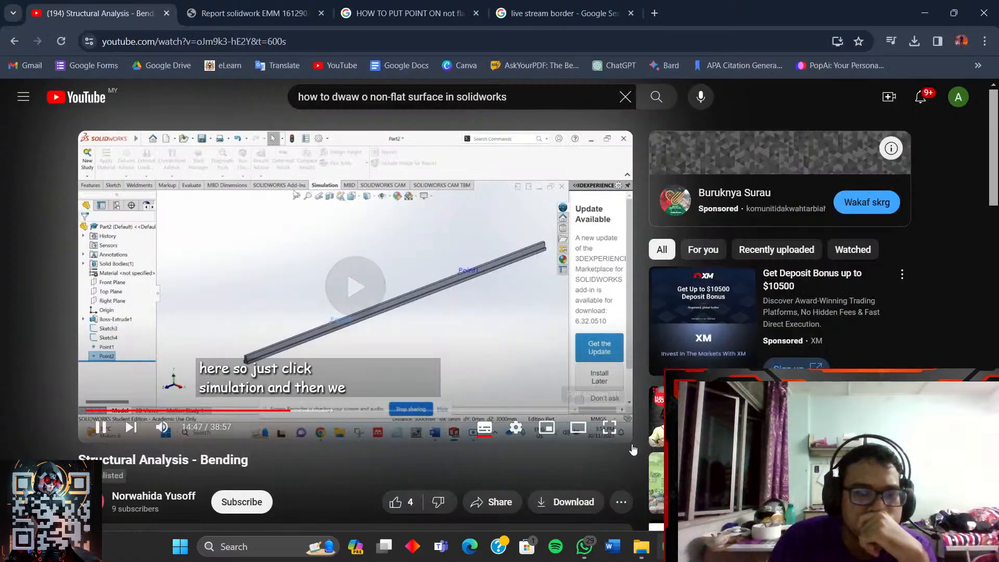
left_click(610, 430)
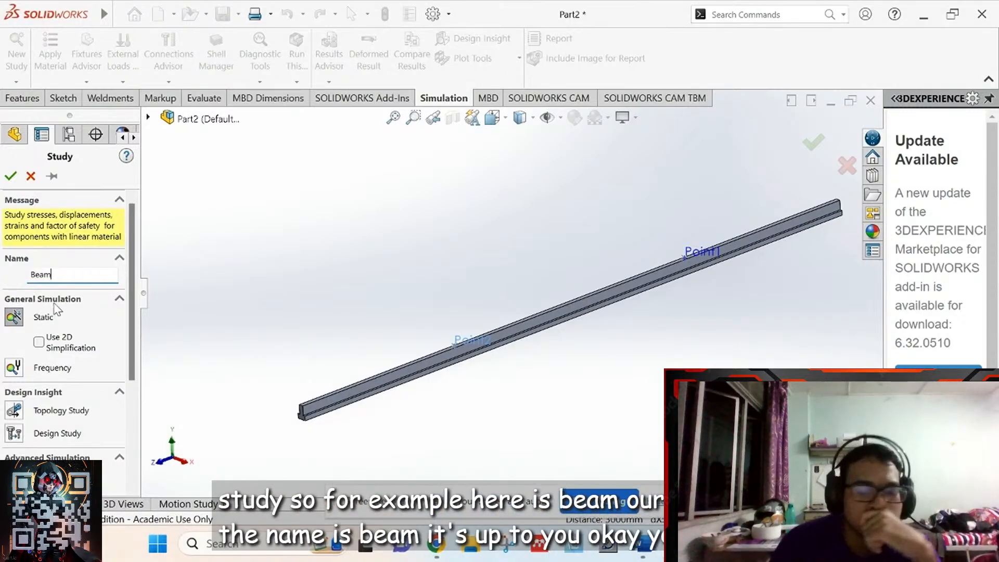
key("Right")
key("Right")
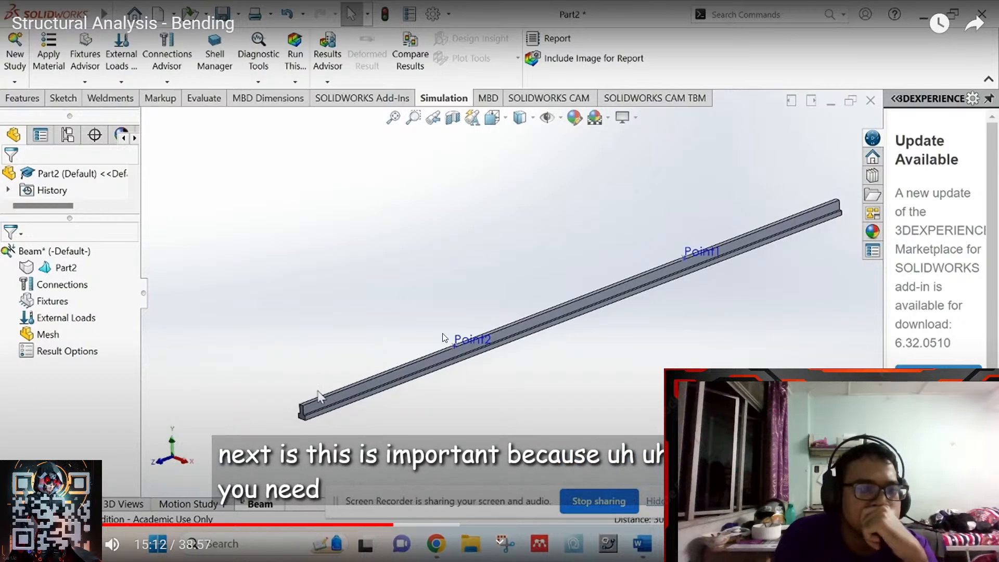
key("Right")
key("Right")
key("Right")
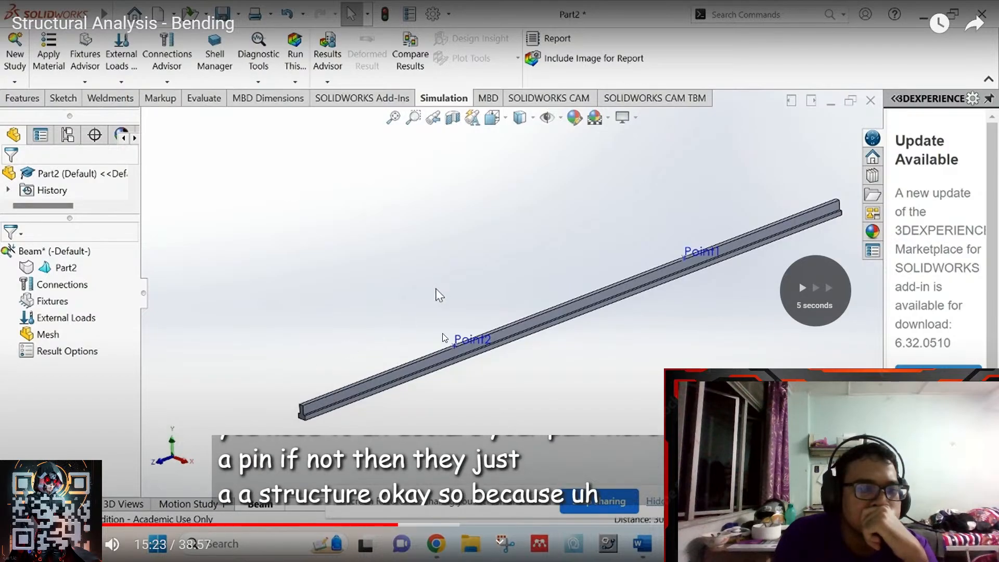
key("Right")
key("Right")
key("Right")
key("Right")
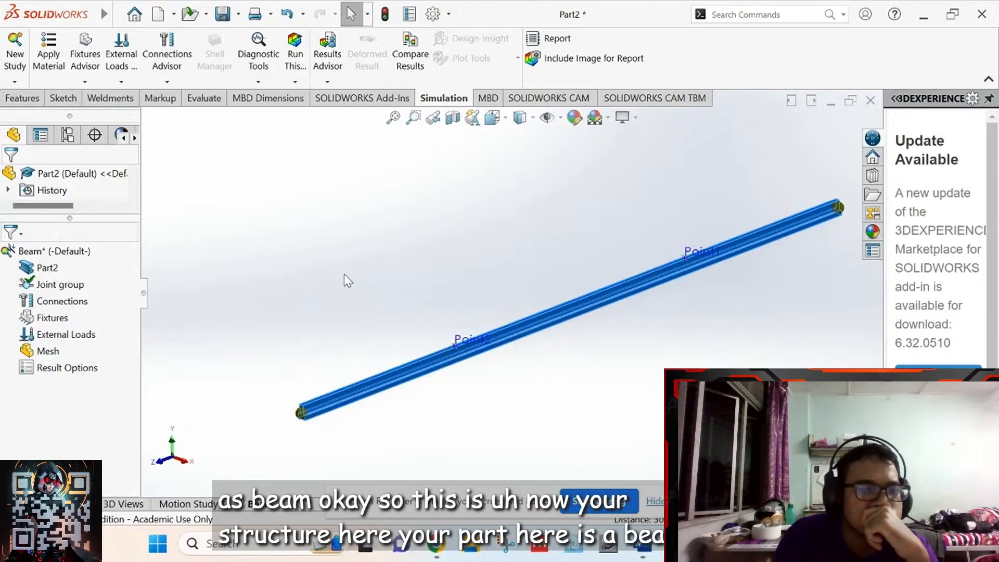
left_click(284, 353)
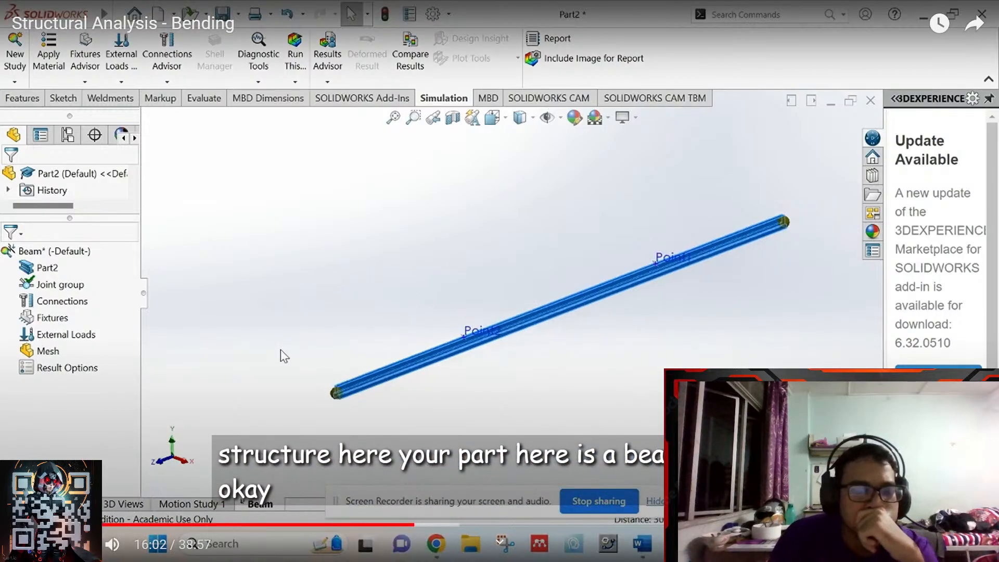
key("Escape")
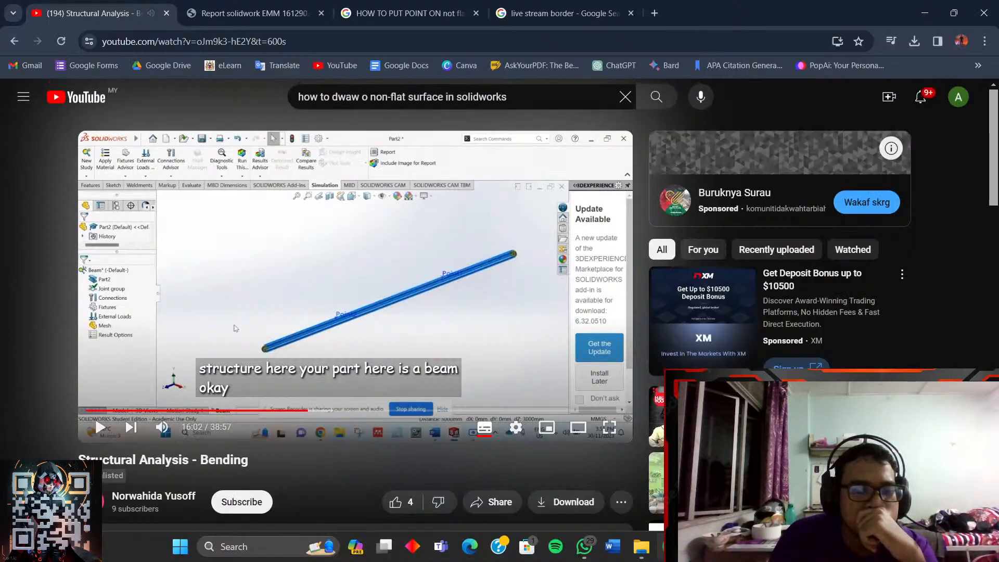
left_click(699, 546)
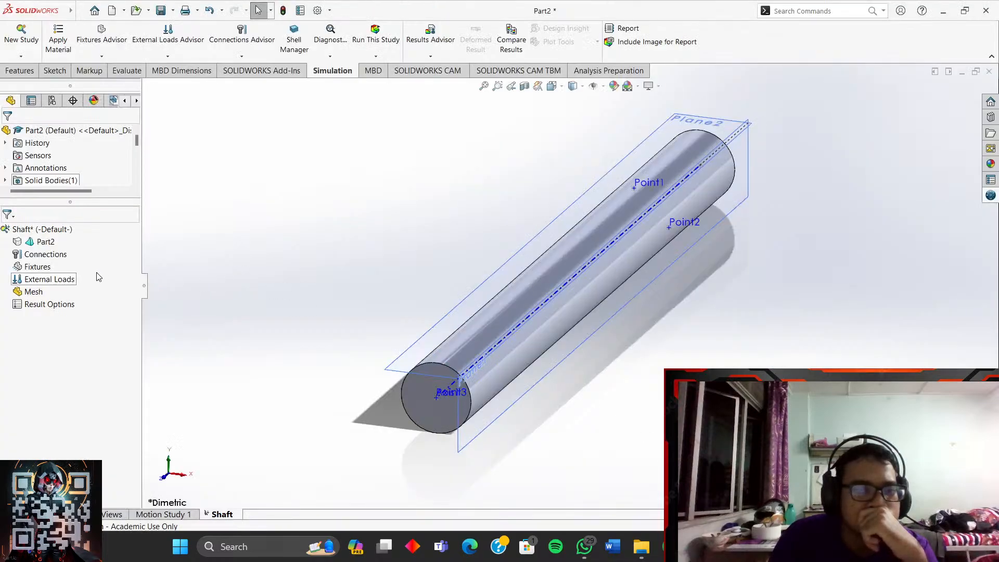
- Set Part2 to Treat as Beam in the Shaft study, adding end joints
right_click(52, 241)
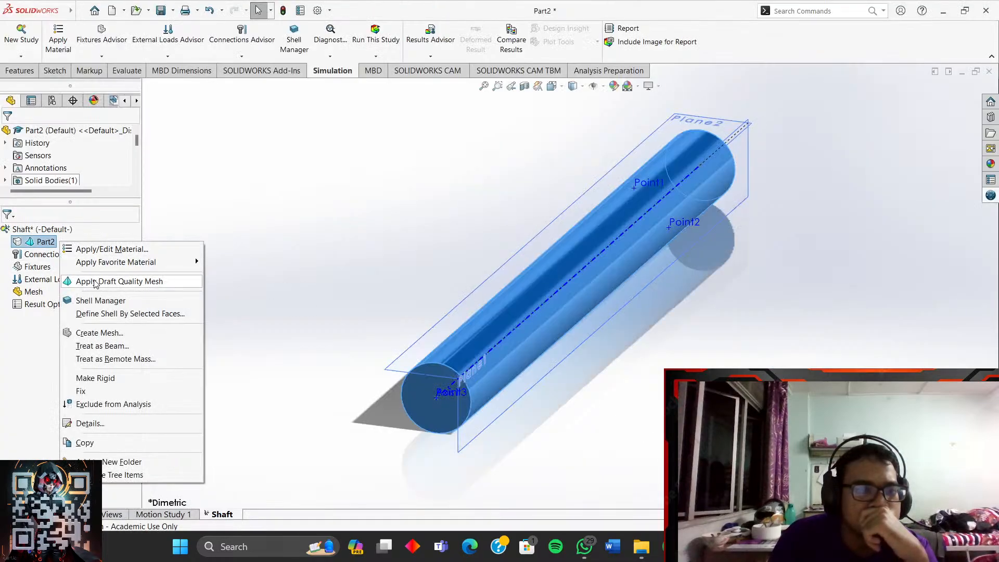
left_click(131, 348)
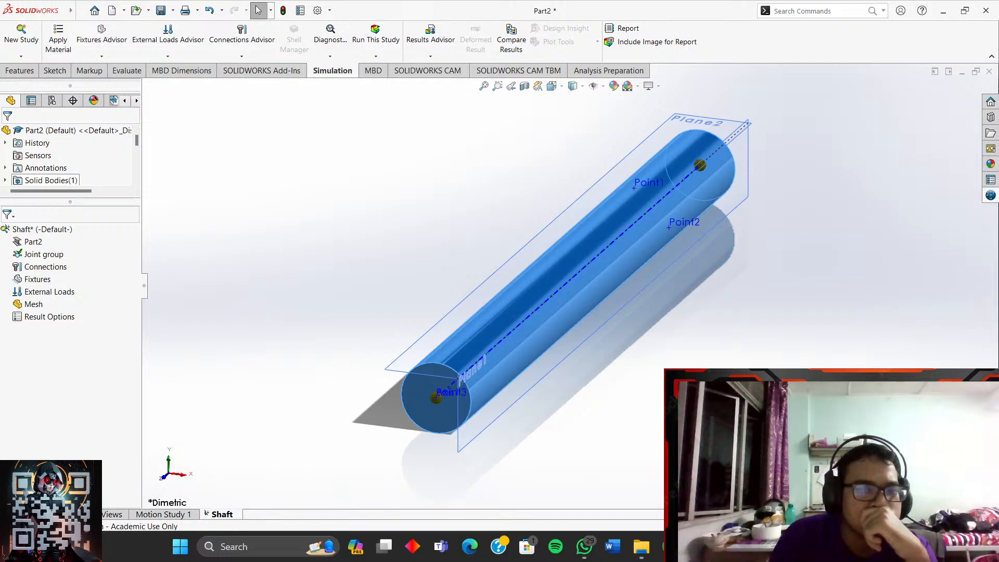
mouse_move(756, 546)
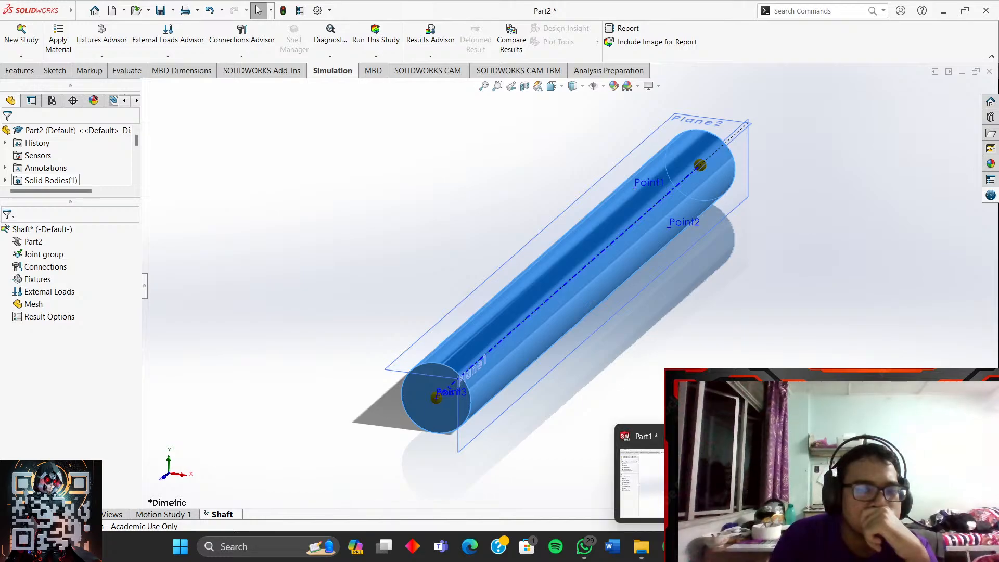
- Search Google for 'how to treat solidworks as shaft' in a new browser tab
left_click(671, 546)
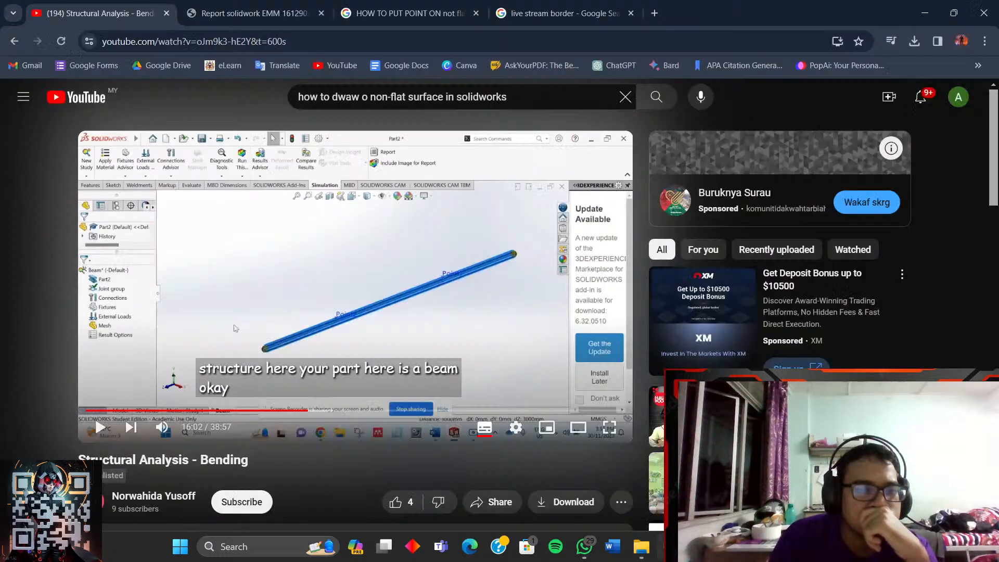
left_click(654, 15)
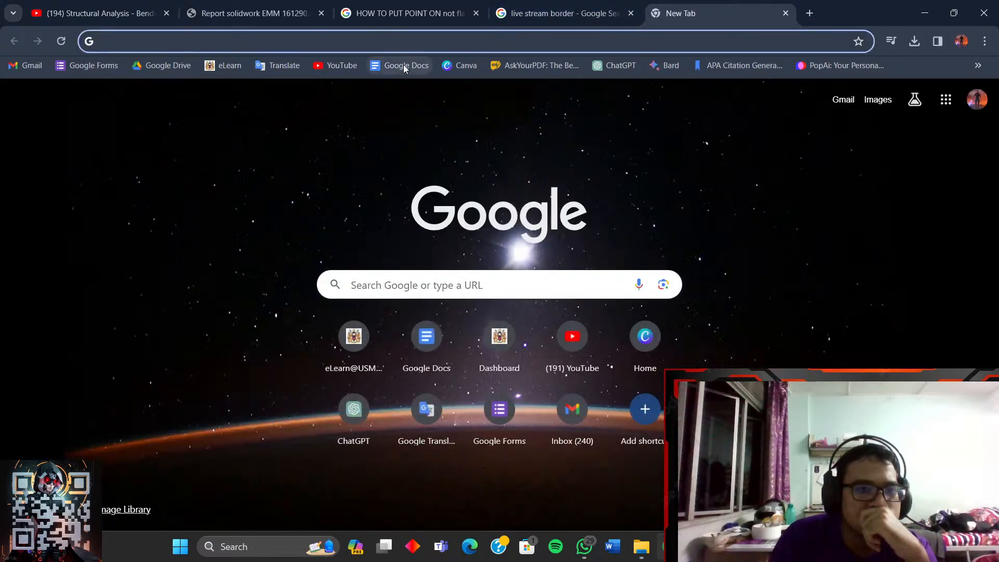
type("how ")
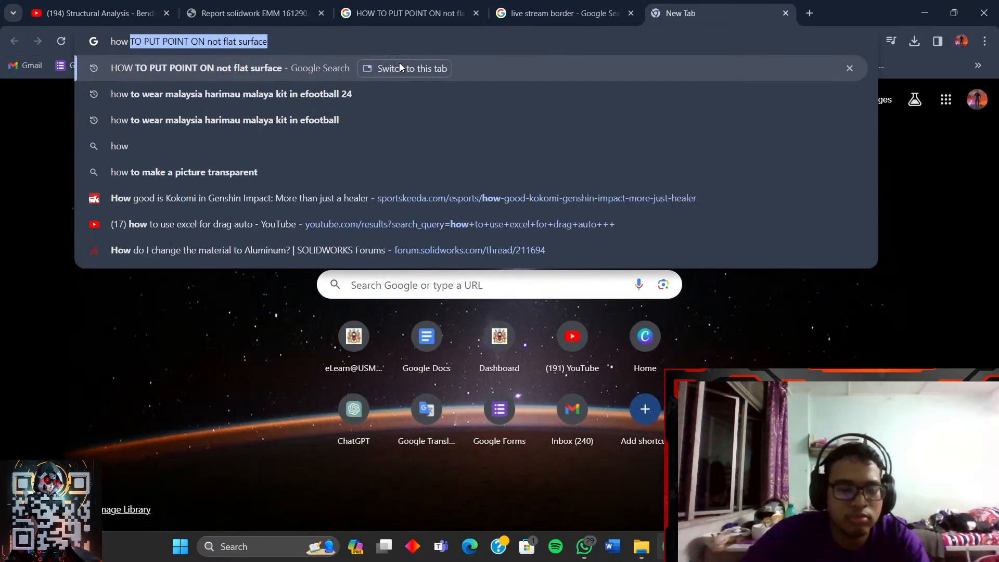
type("totrea")
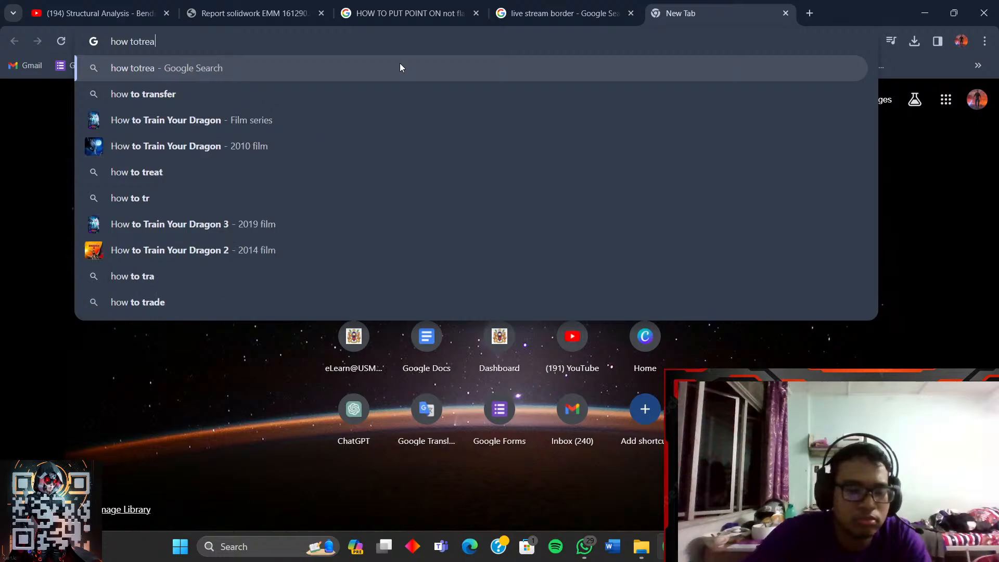
type("t s")
key("BackSpace")
key("BackSpace")
key("BackSpace")
key("BackSpace")
key("BackSpace")
key("BackSpace")
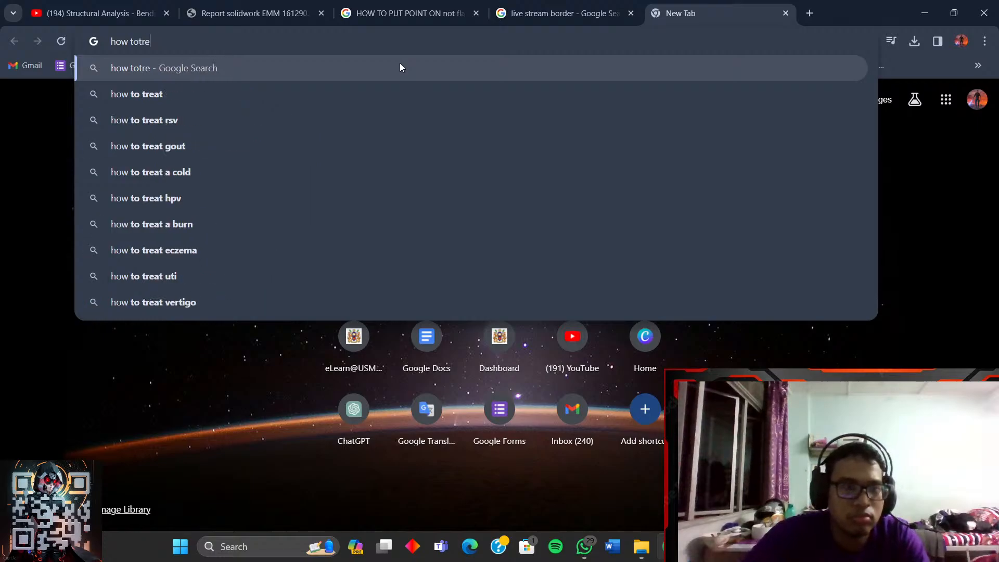
type("t")
type("reat")
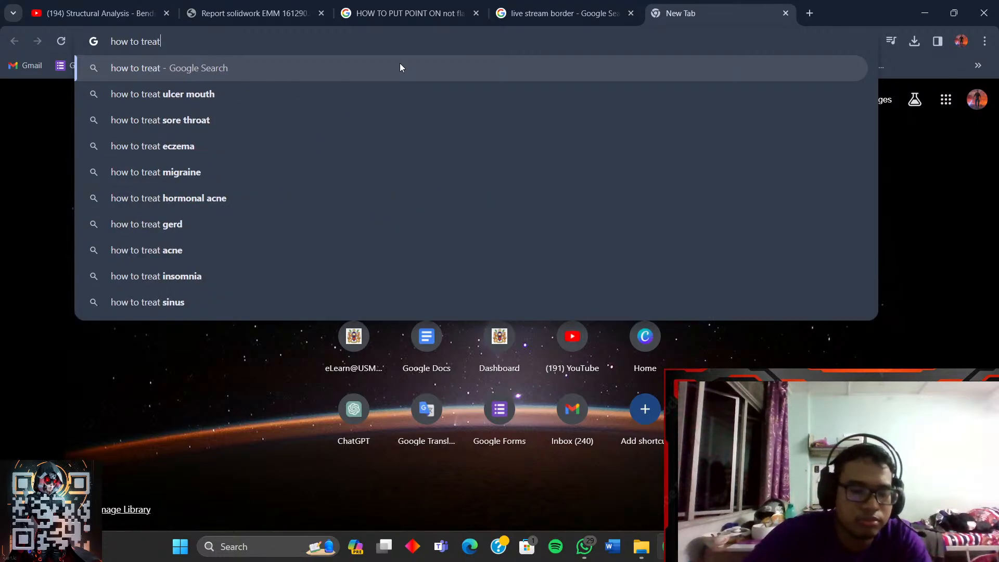
type(" solidwor")
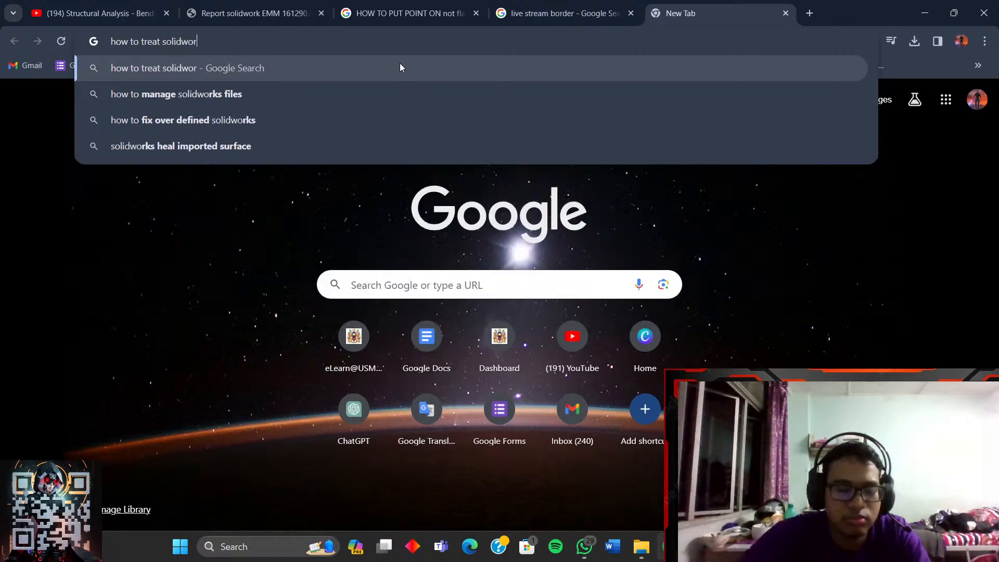
type("ks as shaft")
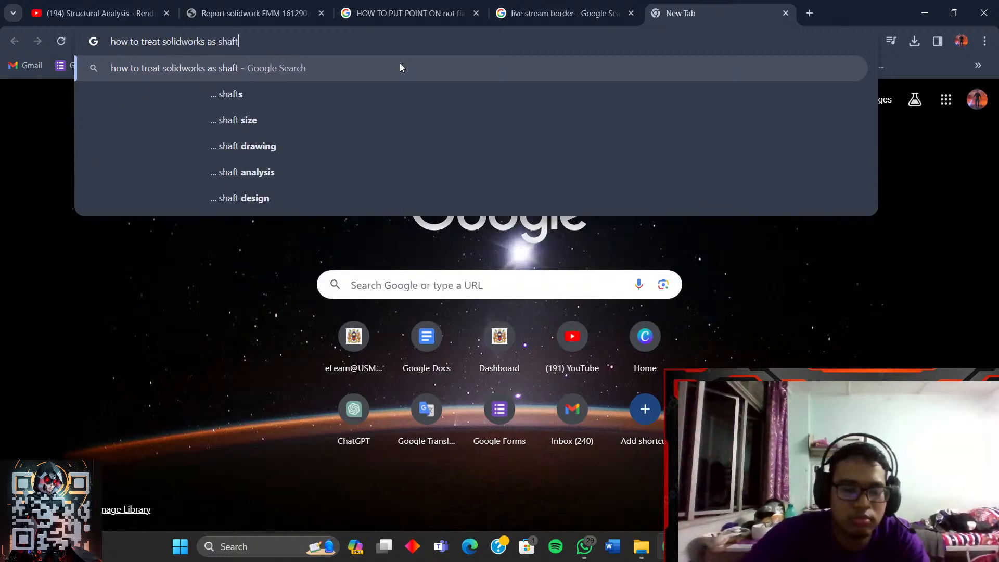
key("Return")
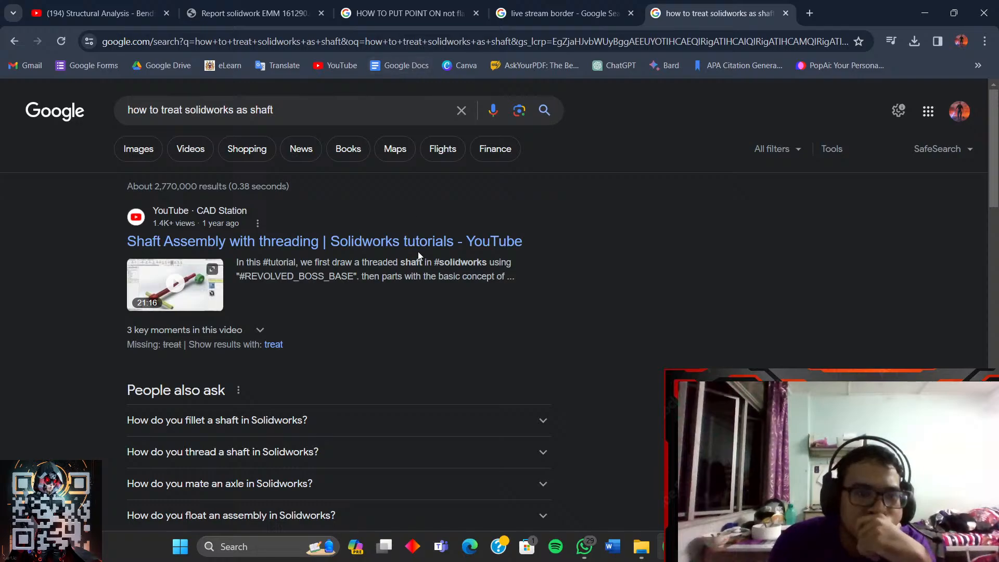
- Scan the search results and open the 'How To Make a Shaft in SolidWorks' video
scroll(389, 296, "down", 2)
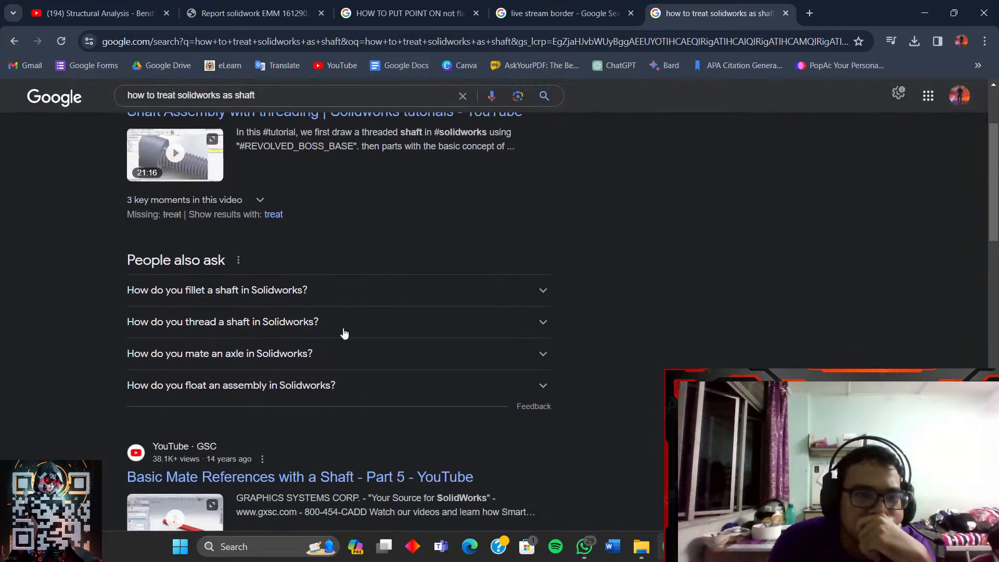
scroll(343, 331, "up", 2)
scroll(344, 331, "down", 4)
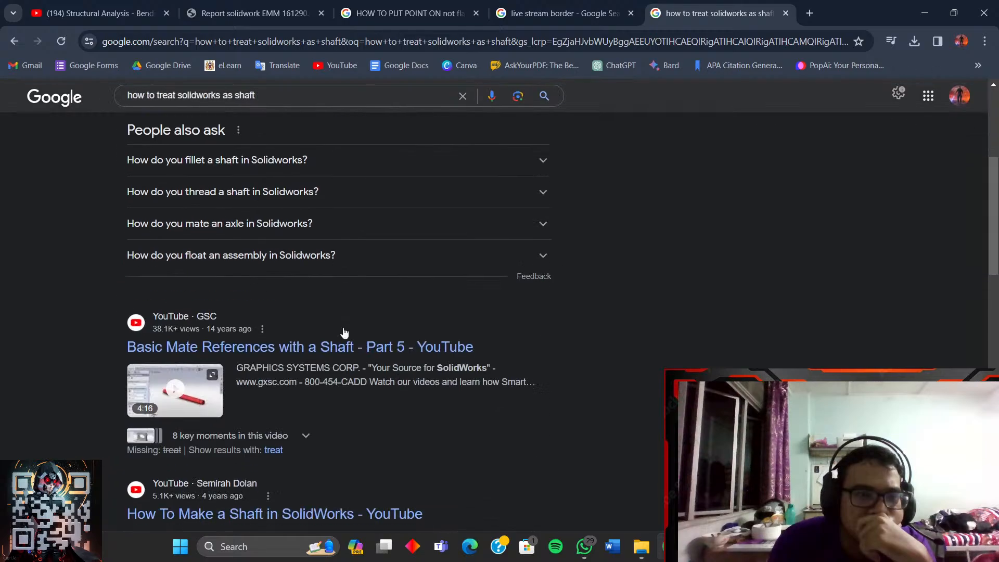
scroll(398, 309, "down", 2)
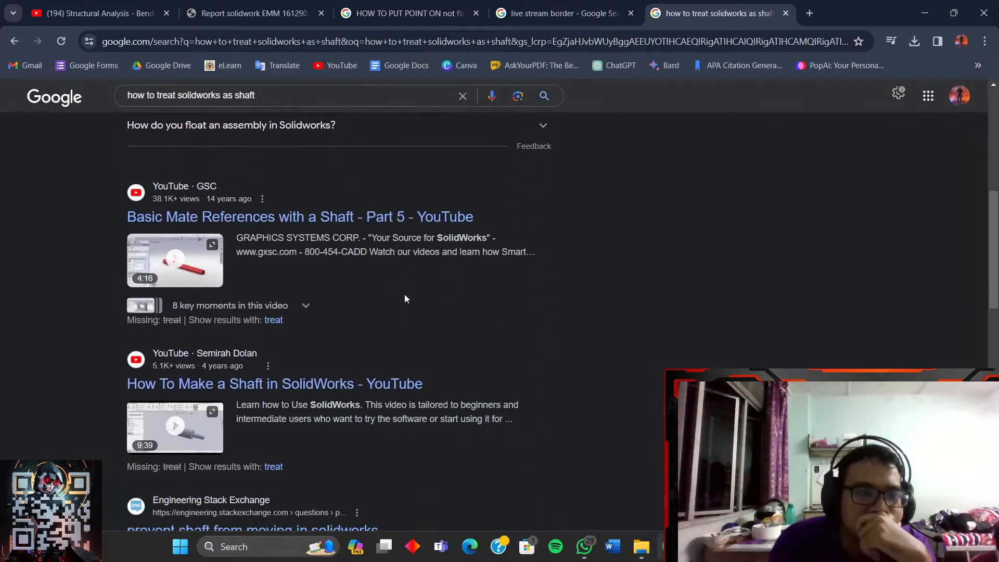
scroll(404, 299, "up", 1)
scroll(403, 299, "down", 2)
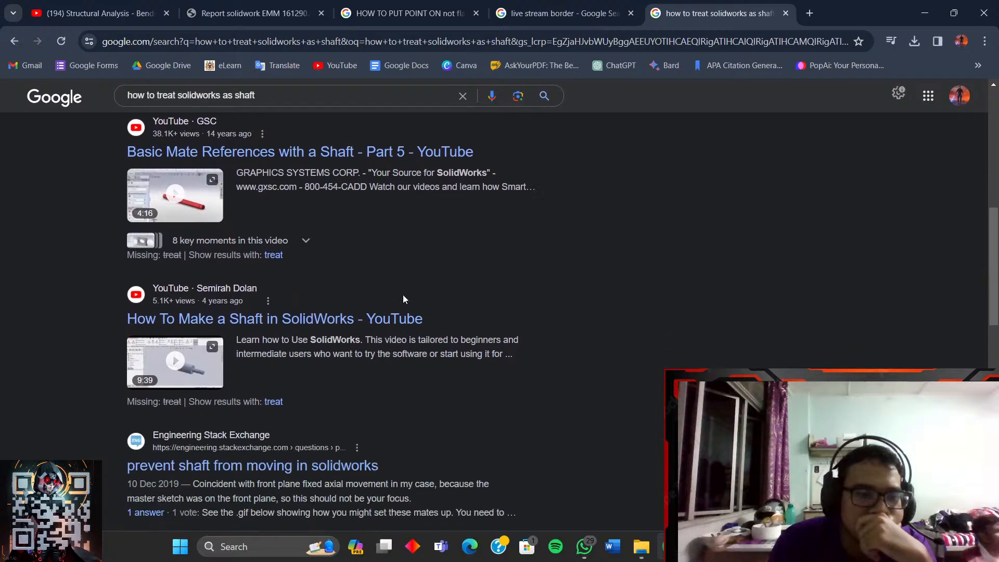
scroll(403, 300, "down", 3)
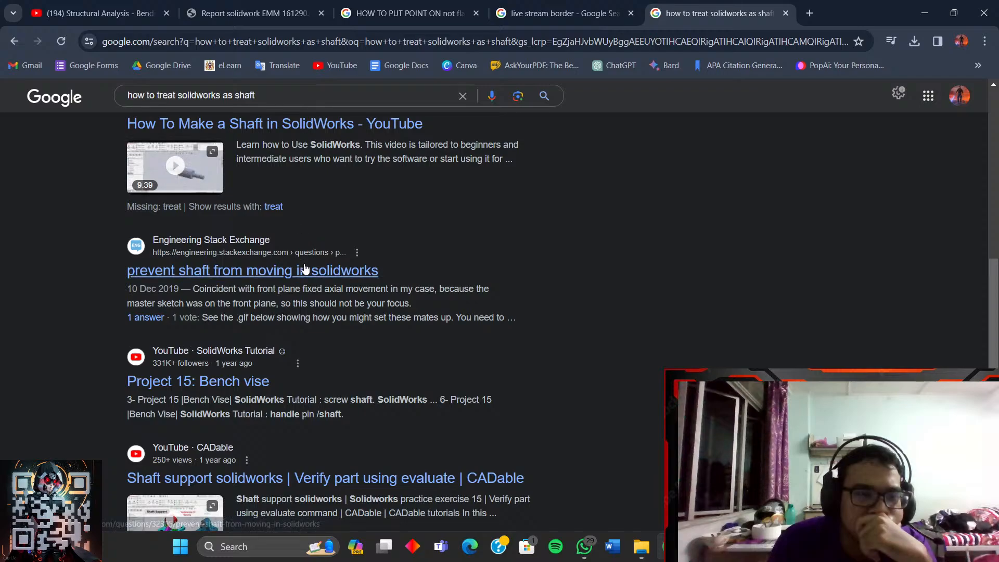
scroll(301, 344, "up", 2)
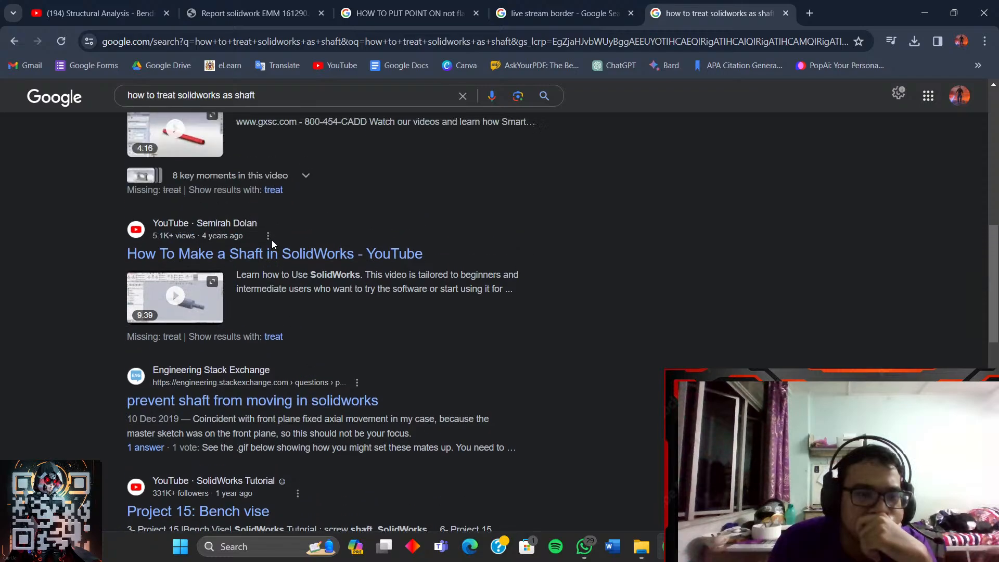
scroll(309, 305, "down", 4)
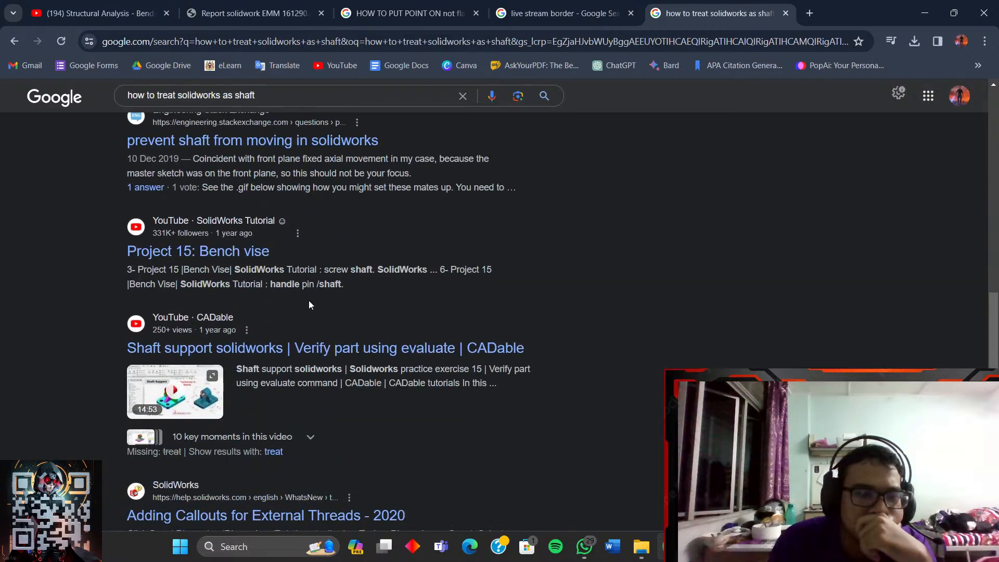
scroll(309, 308, "up", 4)
left_click(270, 258)
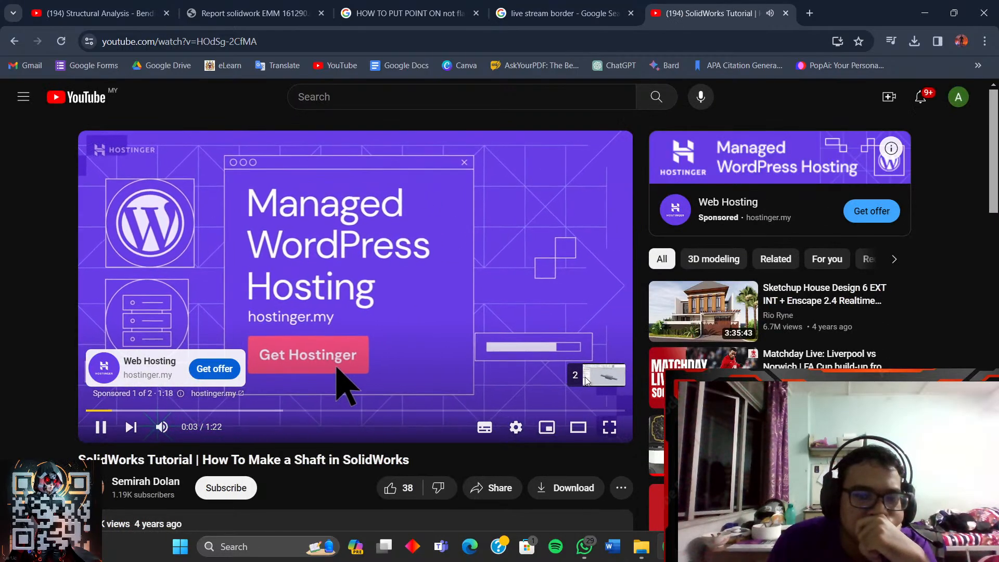
- Skip the ad and scrub the shaft tutorial ahead to about 1:16
left_click(588, 375)
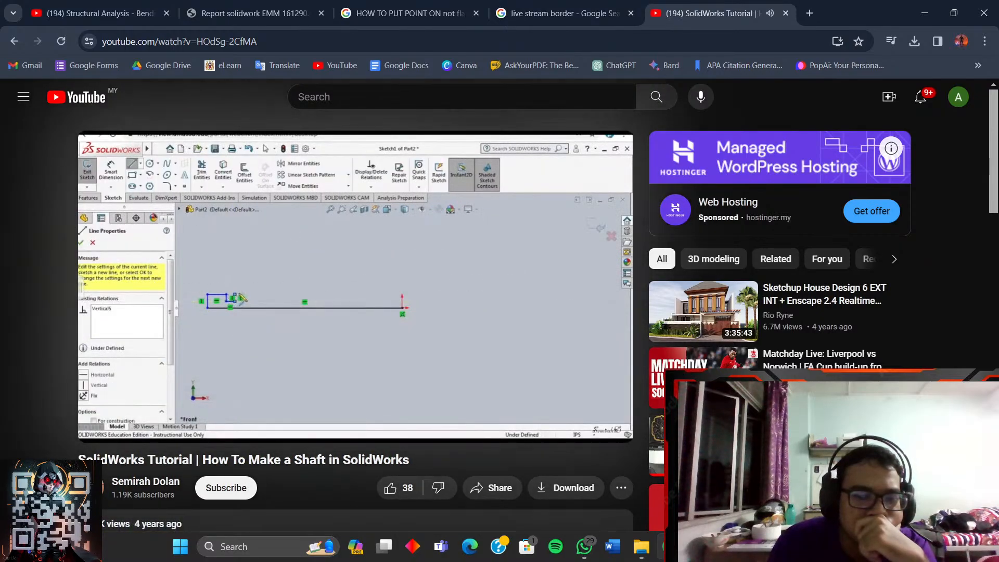
key("alt+Tab")
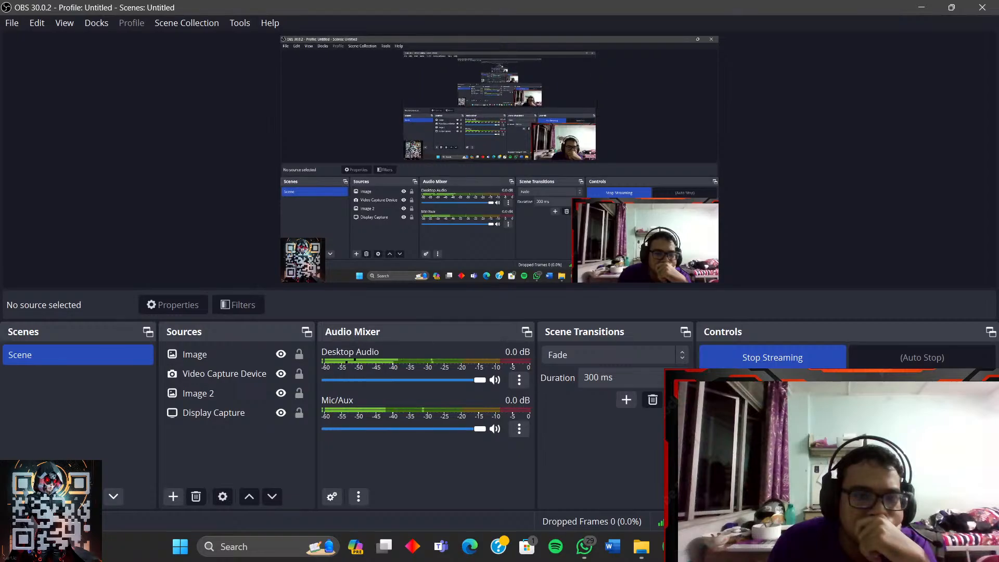
key("alt+Tab")
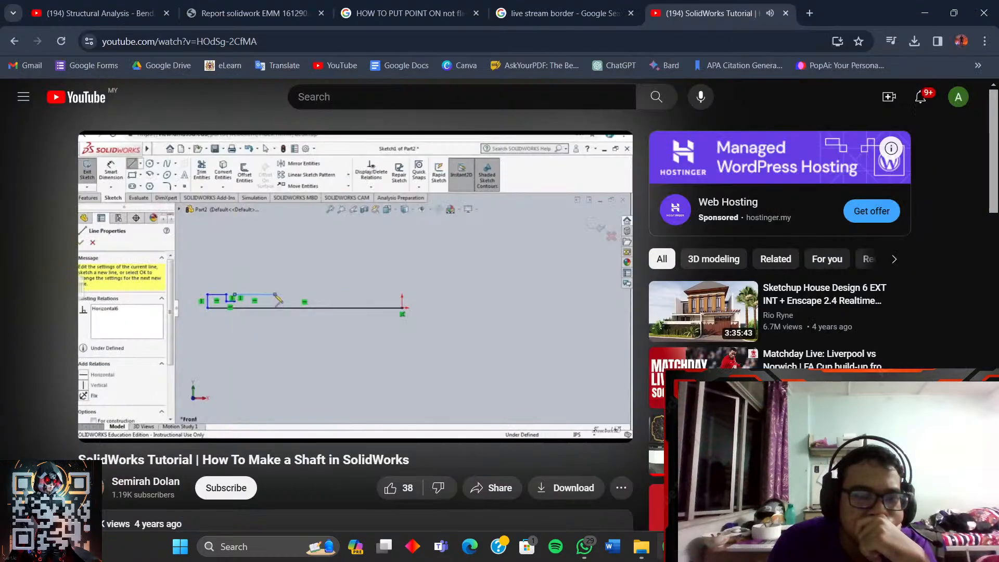
left_click(125, 411)
left_click_drag(146, 411, 154, 411)
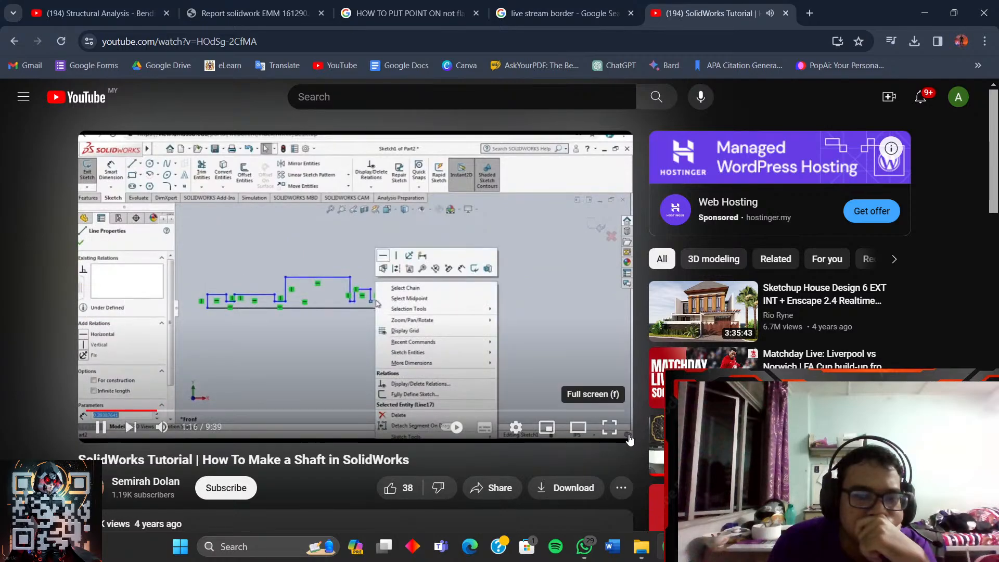
- Skim the shaft tutorial full screen from 3:23 through the revolved result, pausing at 9:33
left_click(610, 427)
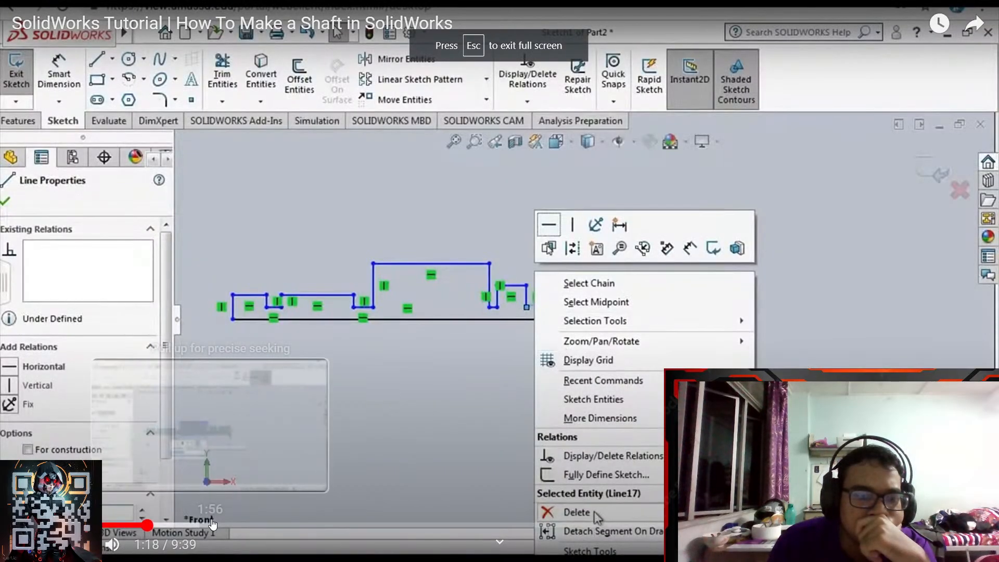
left_click(290, 526)
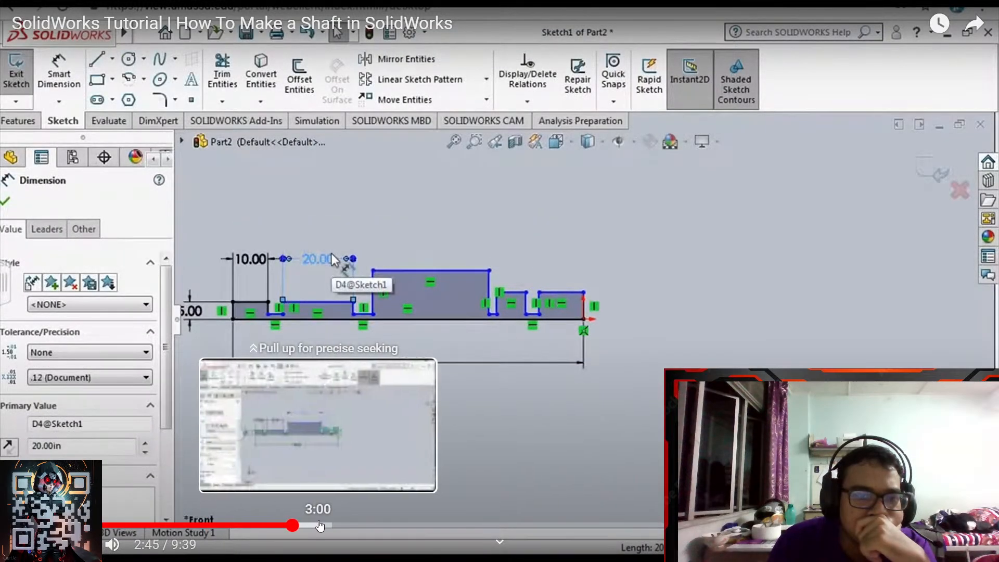
left_click(358, 526)
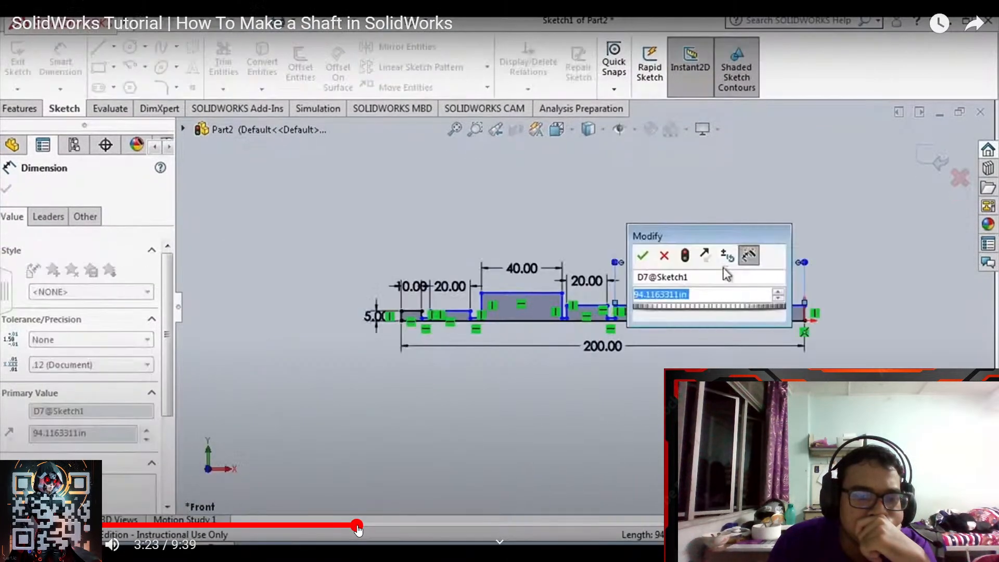
left_click(412, 526)
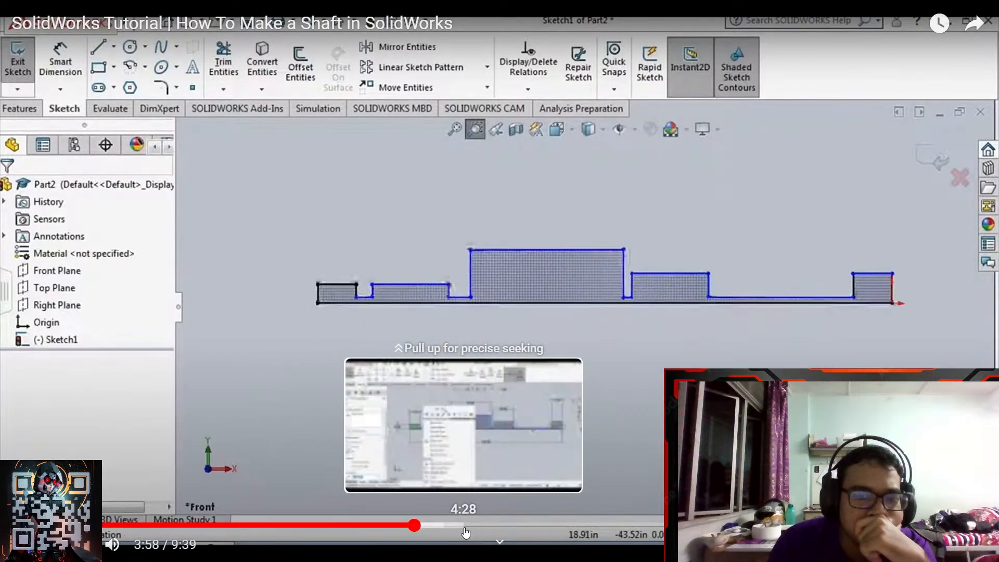
left_click(465, 525)
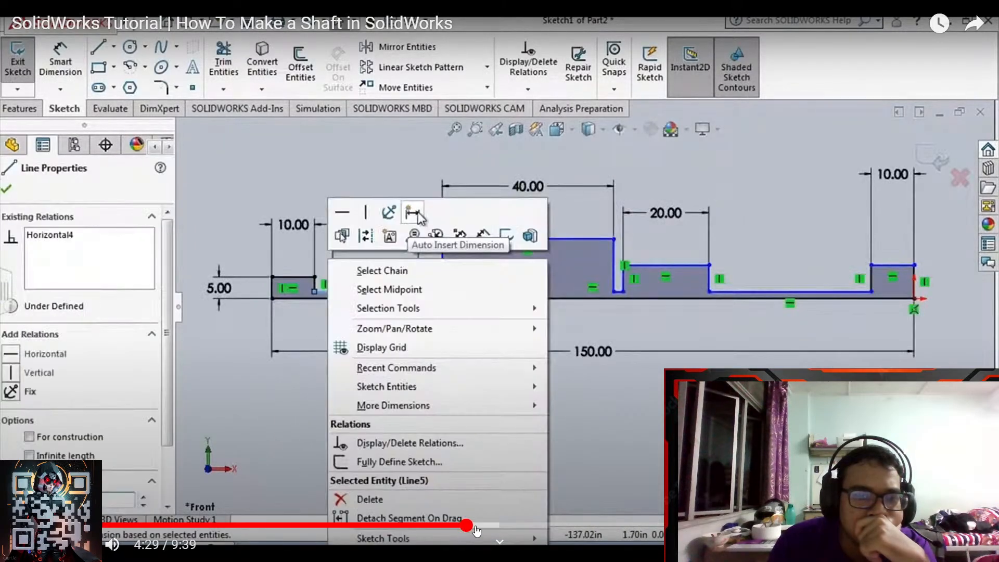
left_click(543, 526)
left_click(675, 526)
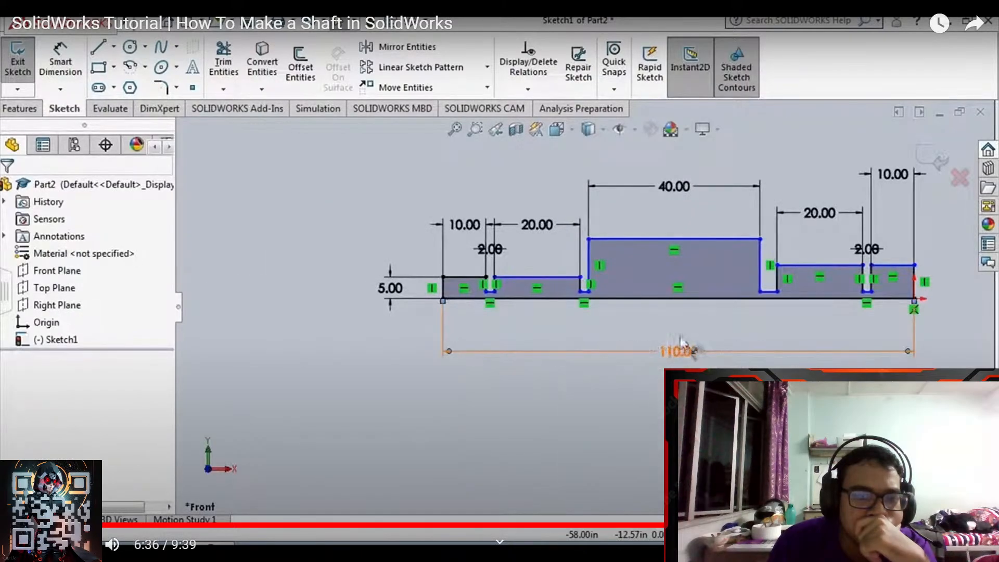
left_click(790, 526)
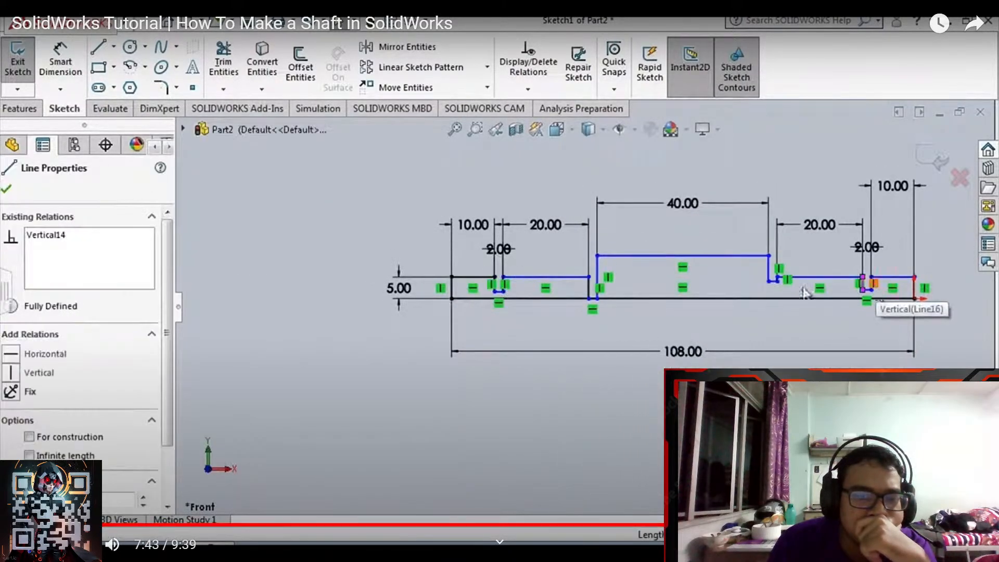
left_click(896, 526)
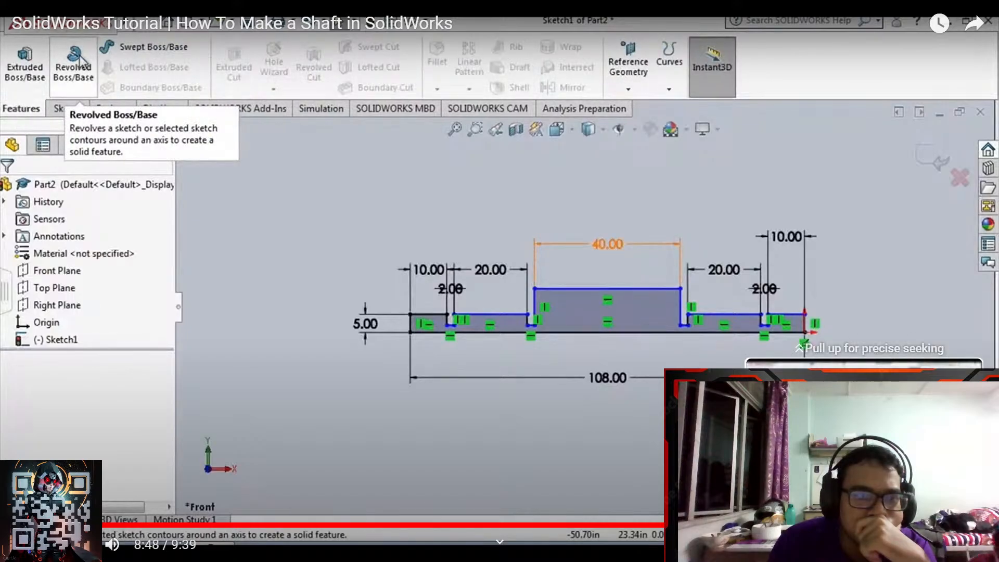
left_click(948, 526)
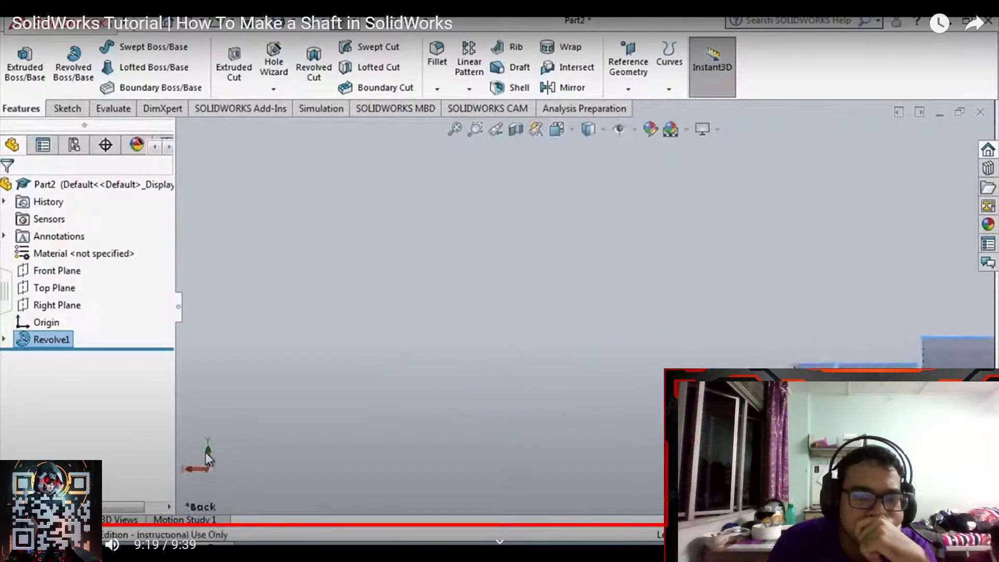
left_click(985, 525)
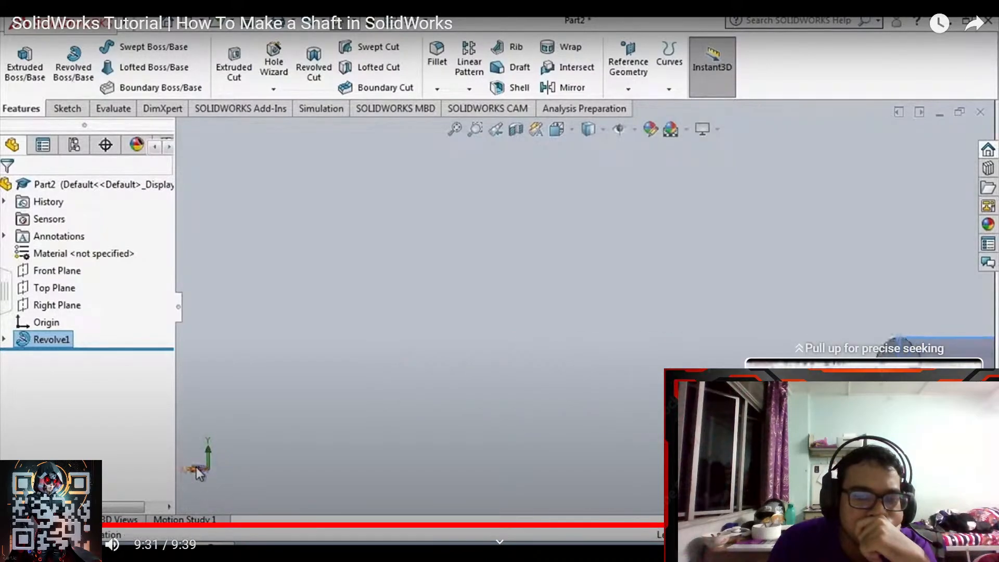
key("Escape")
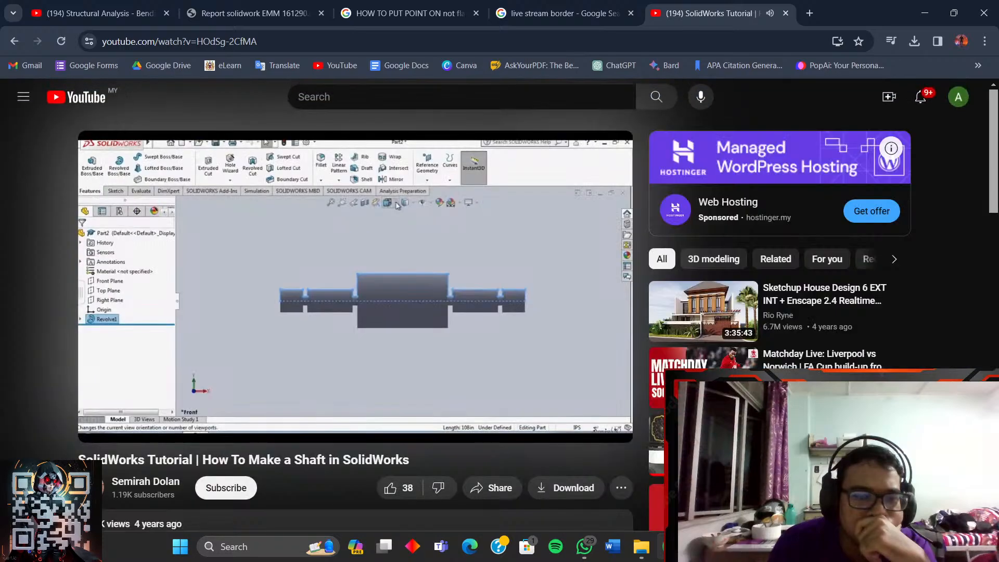
left_click(570, 351)
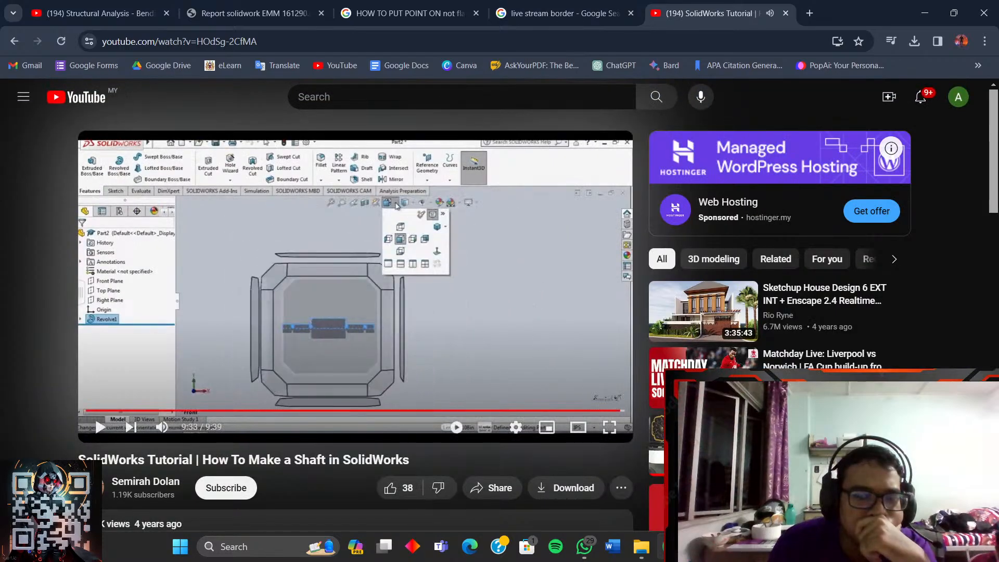
- Switch to OBS and back, then look over the other open browser pages
key("alt+Tab")
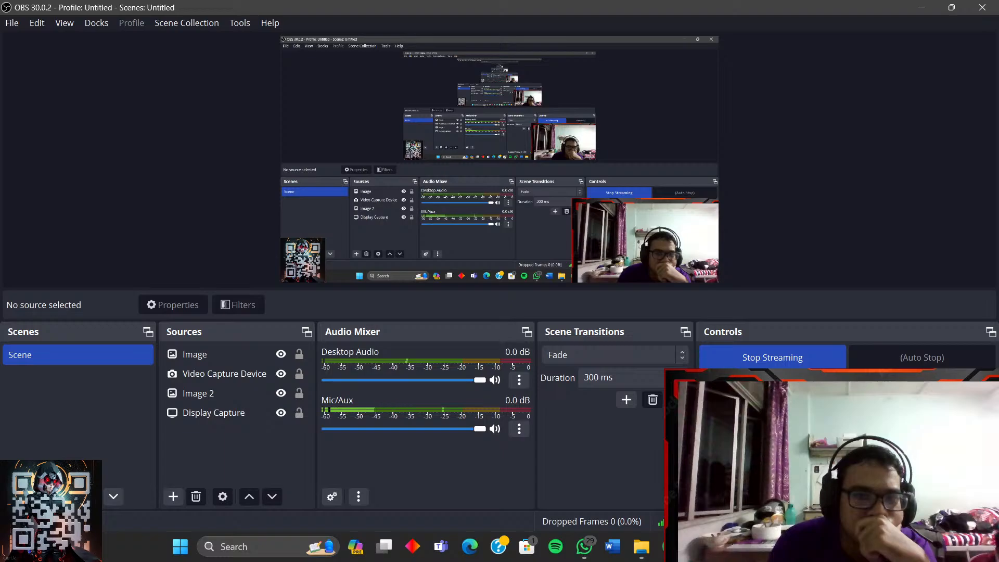
key("alt+Tab")
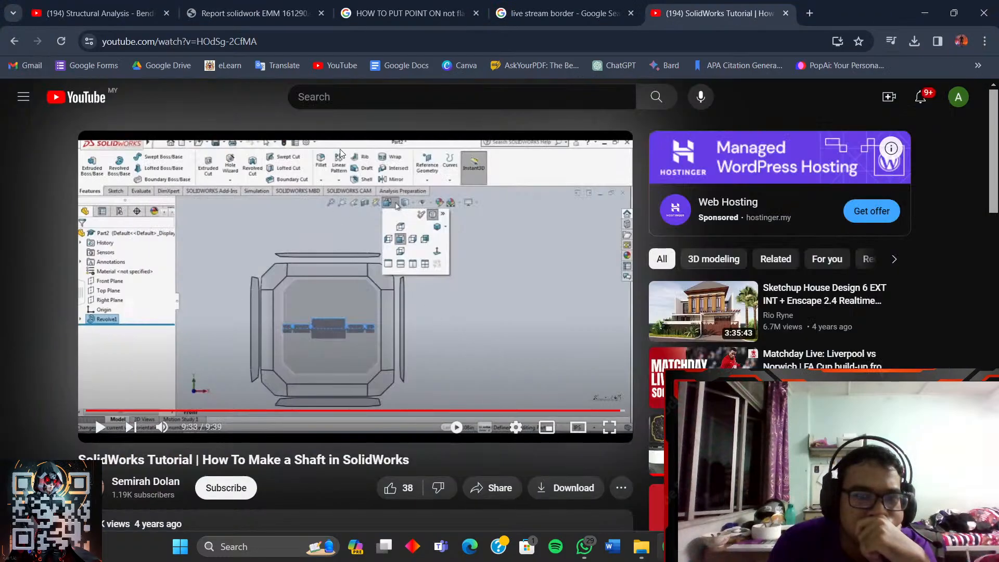
left_click(547, 7)
- Flip through the open browser pages and settle on the Structural Analysis - Bending video
left_click(410, 8)
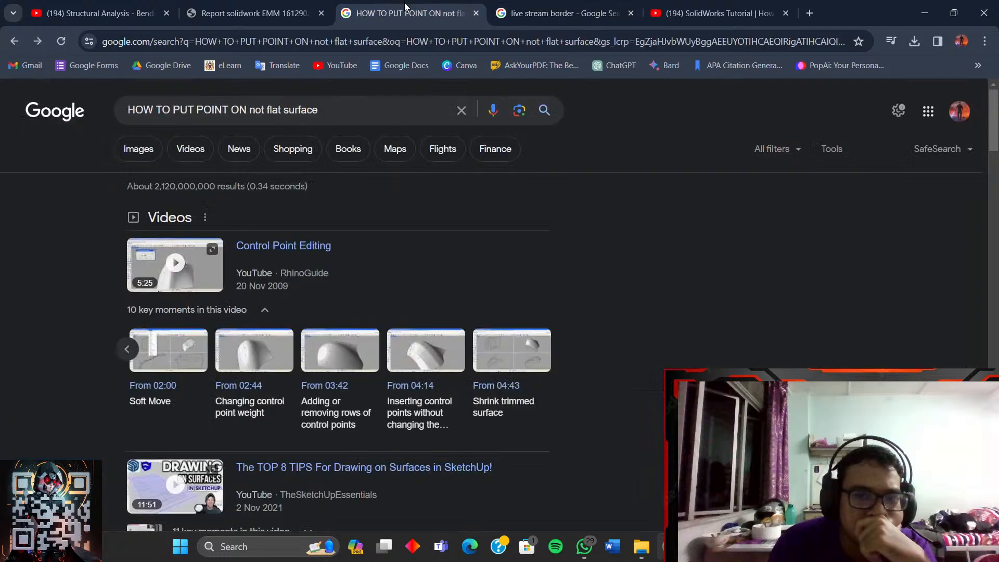
left_click(250, 13)
left_click(98, 12)
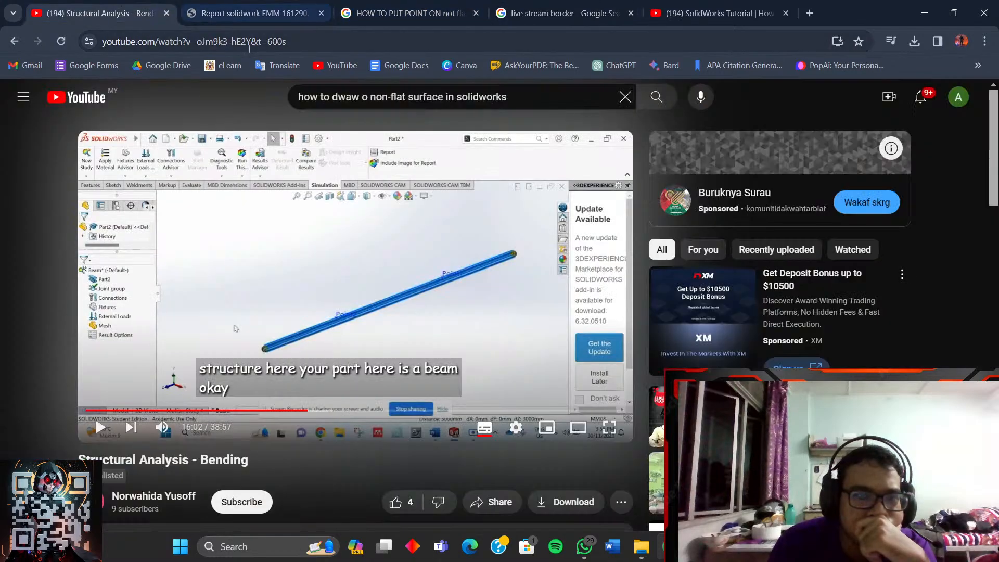
left_click(250, 13)
left_click(99, 13)
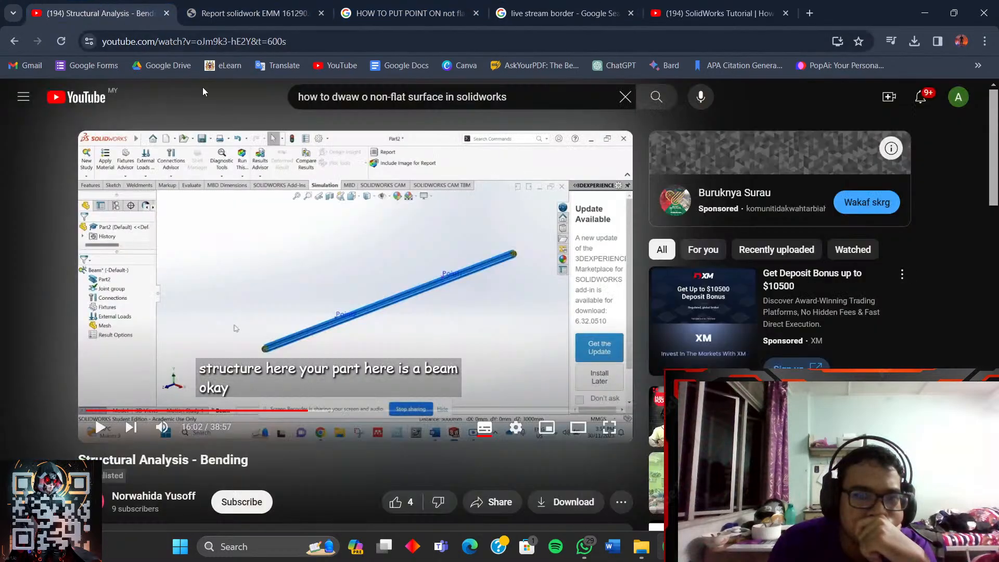
- Play the bending tutorial full screen to 16:12, exit full screen, and bring back Part2
left_click(483, 342)
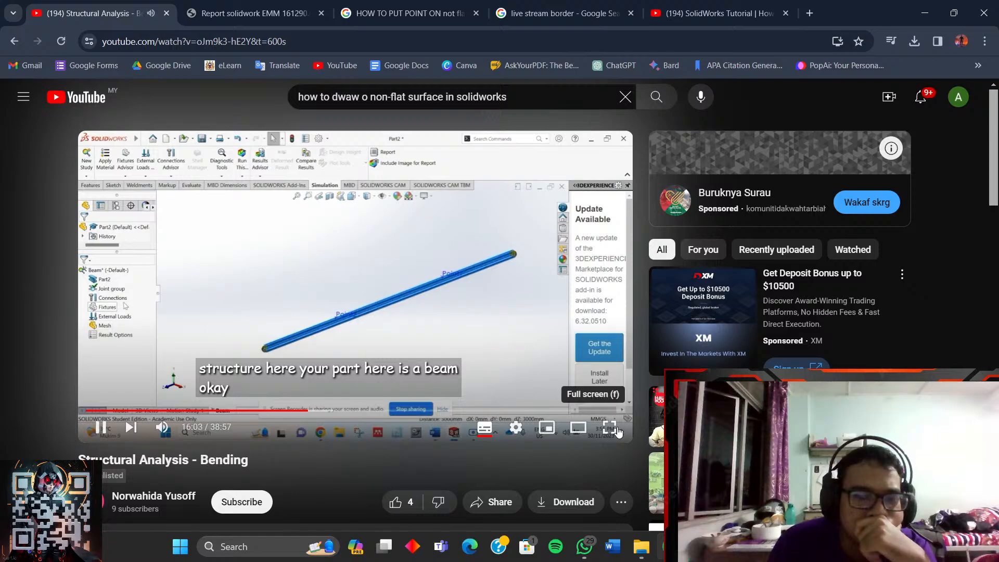
left_click(609, 428)
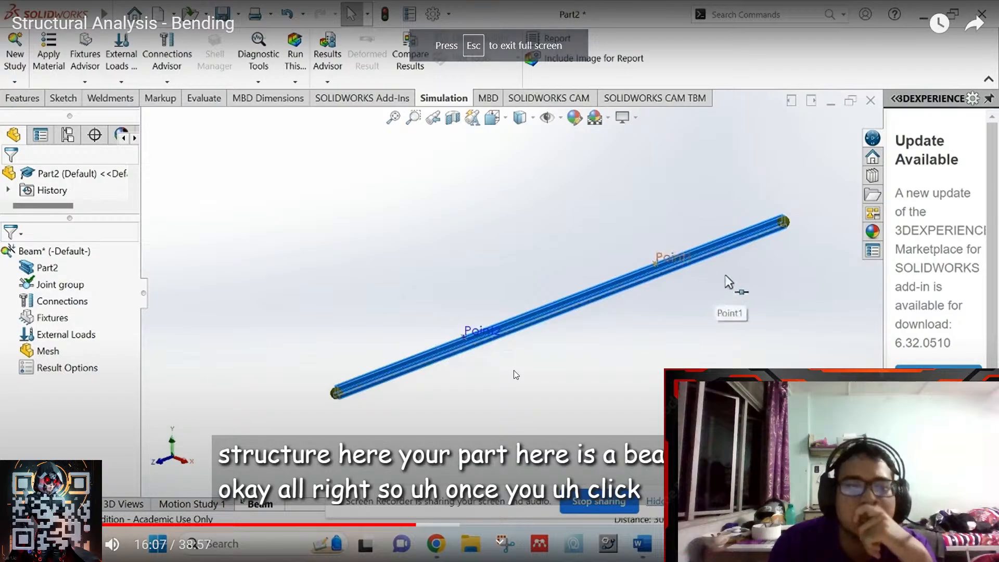
left_click(498, 344)
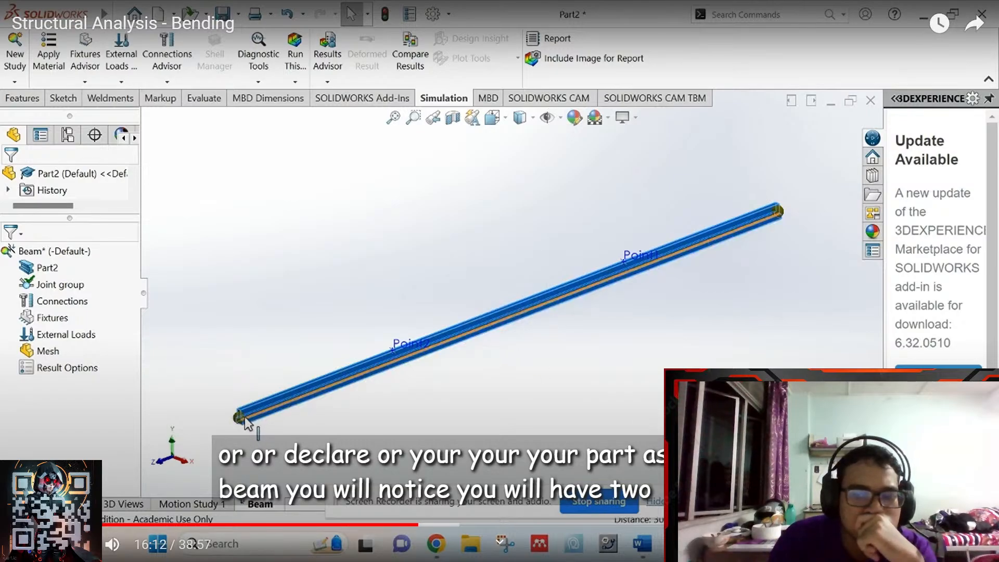
key("Escape")
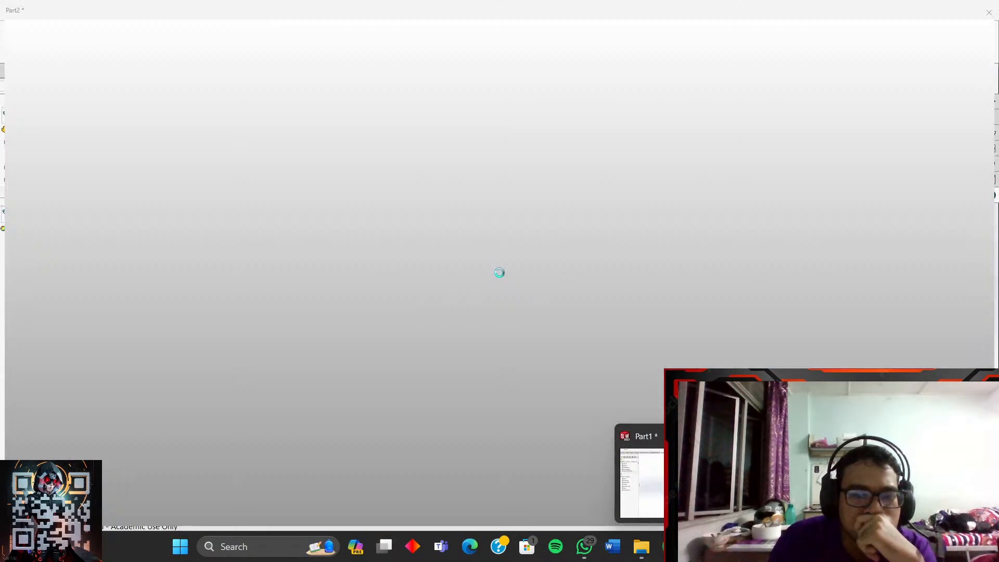
left_click(823, 481)
- Open Part2's beam definition in the Shaft study and cancel it without changes
right_click(35, 245)
mouse_move(74, 267)
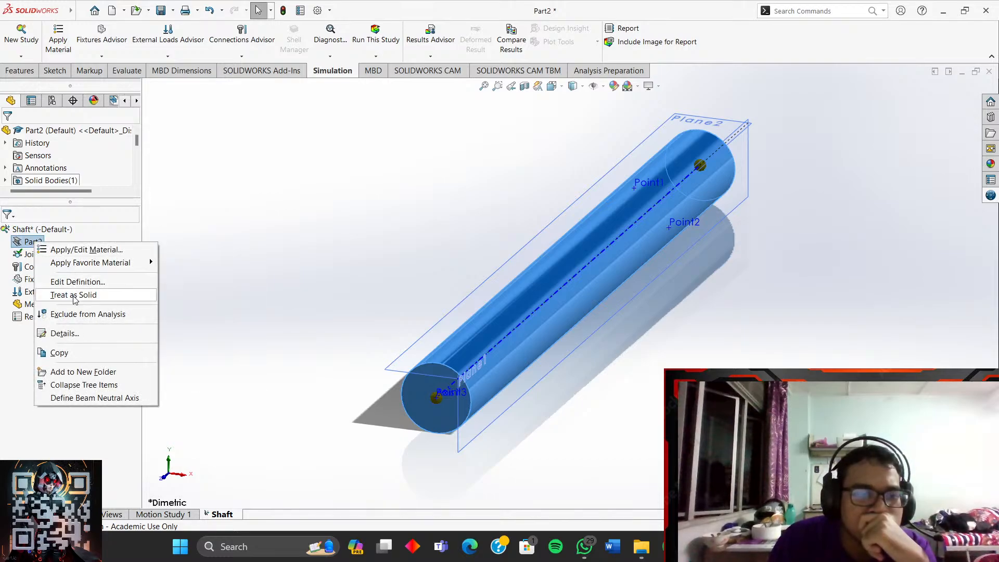
mouse_move(121, 267)
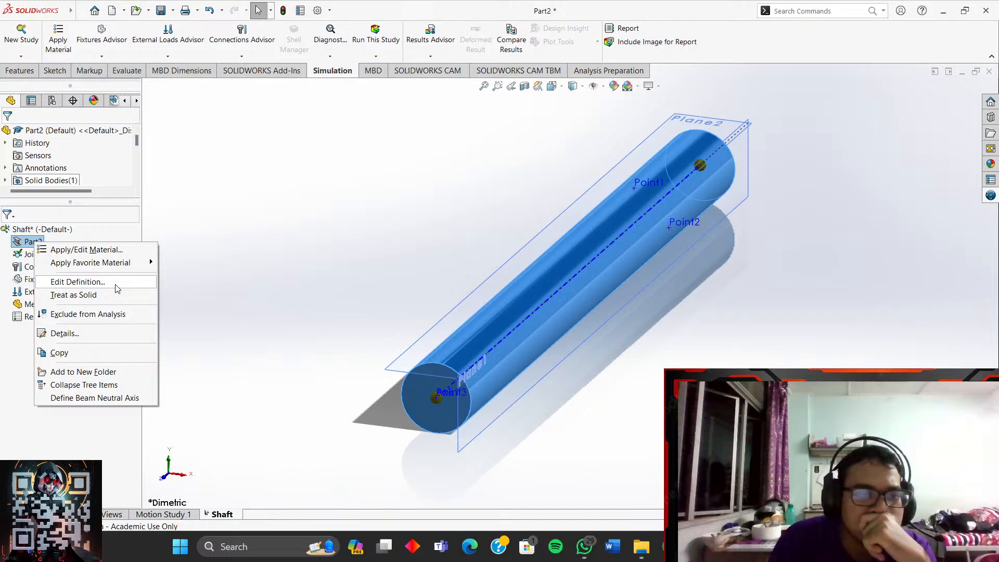
left_click(117, 284)
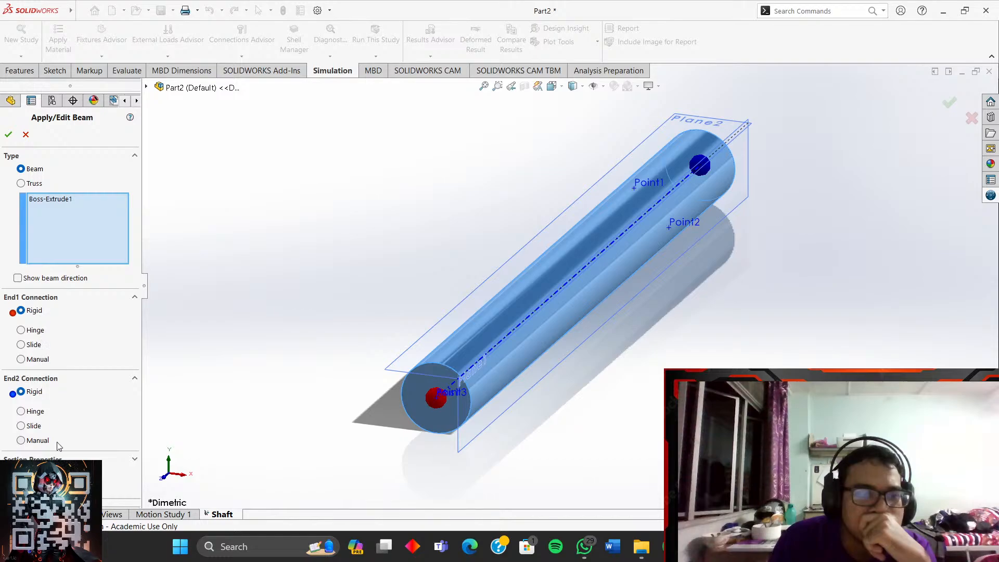
left_click(26, 135)
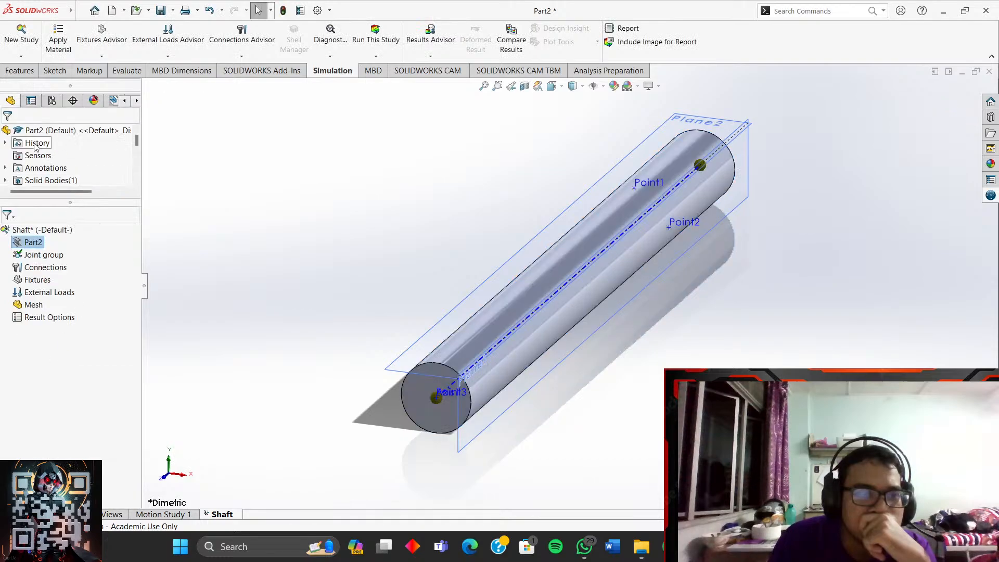
right_click(34, 250)
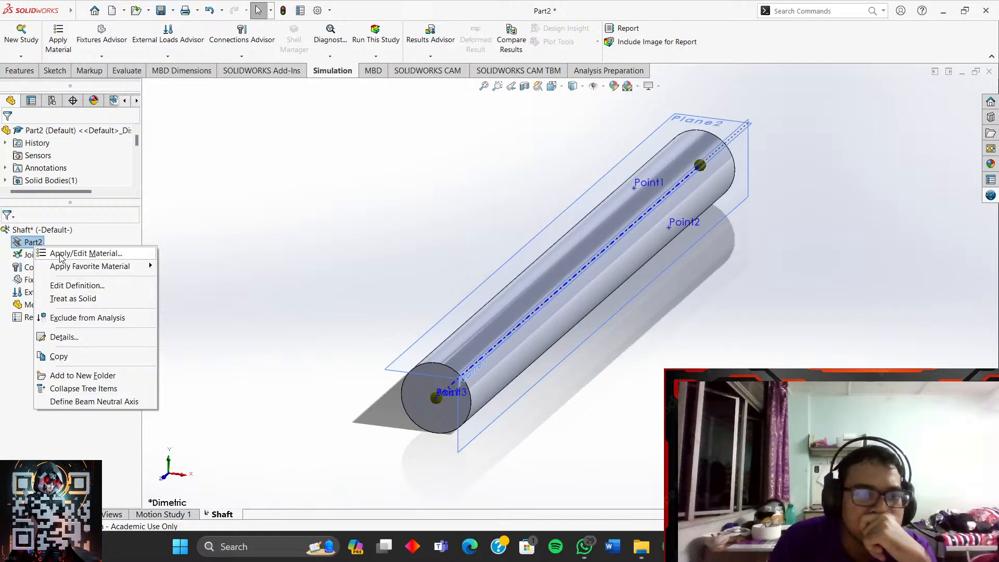
left_click(251, 276)
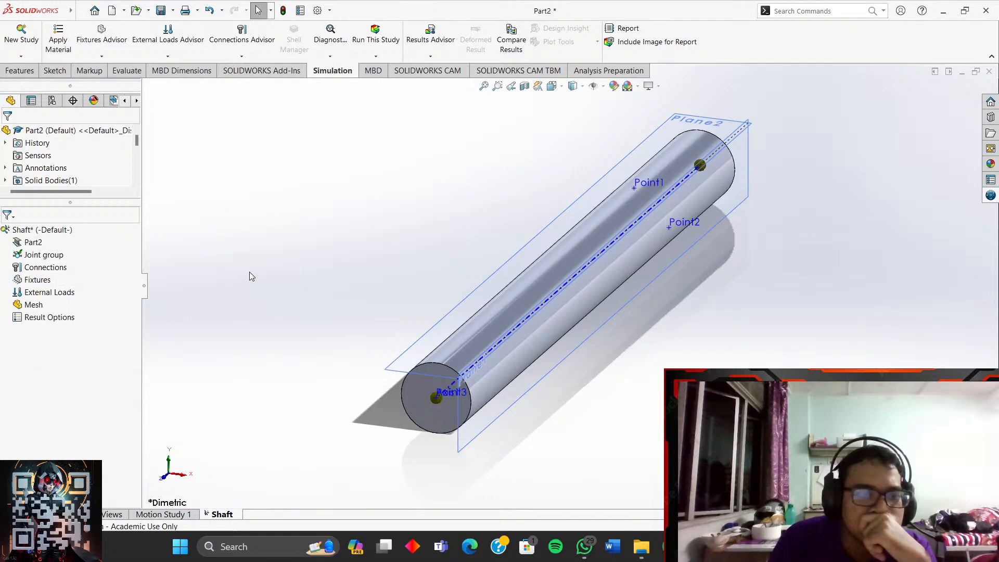
- Switch Part2 to Treat as Solid, then resume the bending tutorial full screen
mouse_move(665, 546)
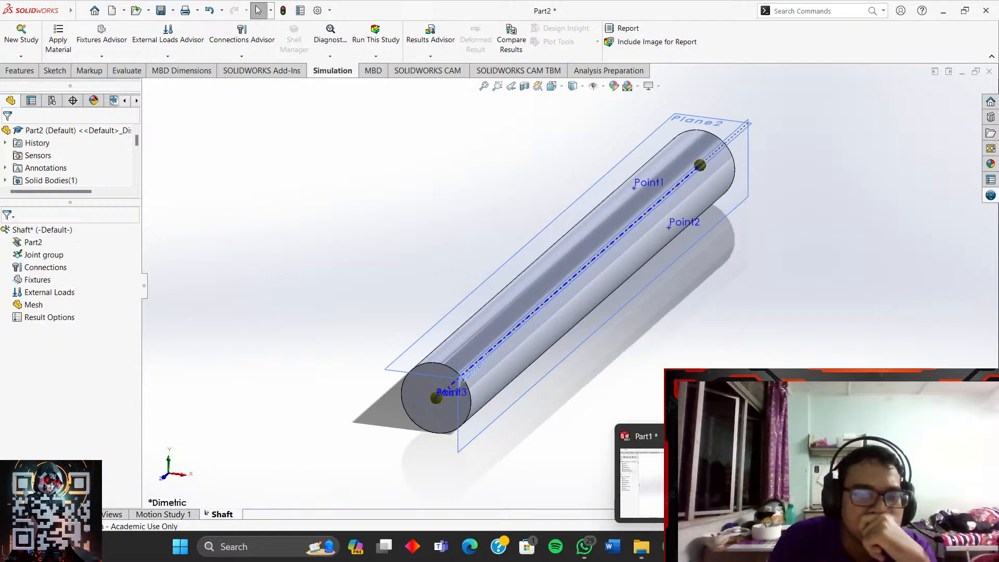
right_click(45, 249)
left_click(84, 298)
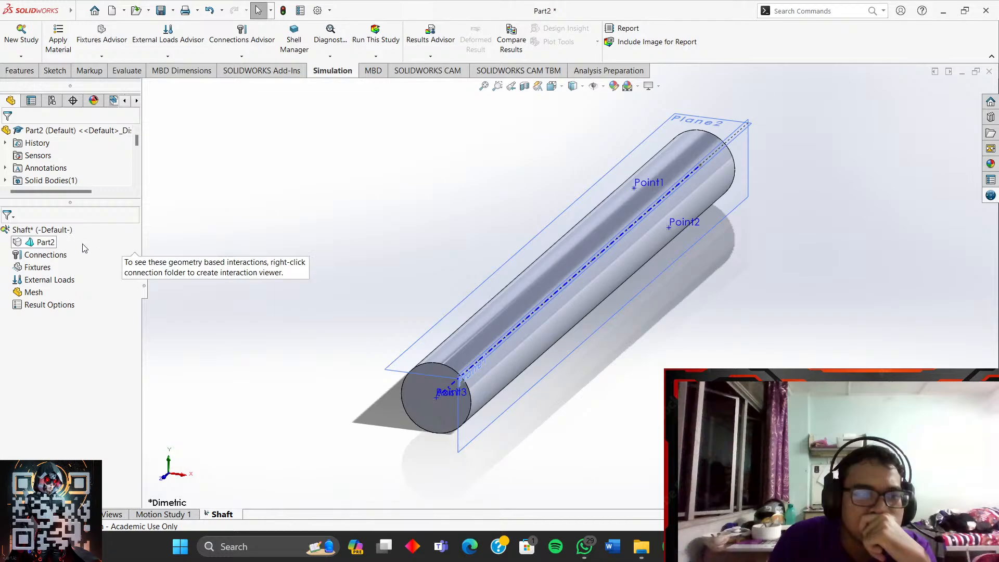
left_click(670, 547)
left_click(475, 322)
left_click(616, 433)
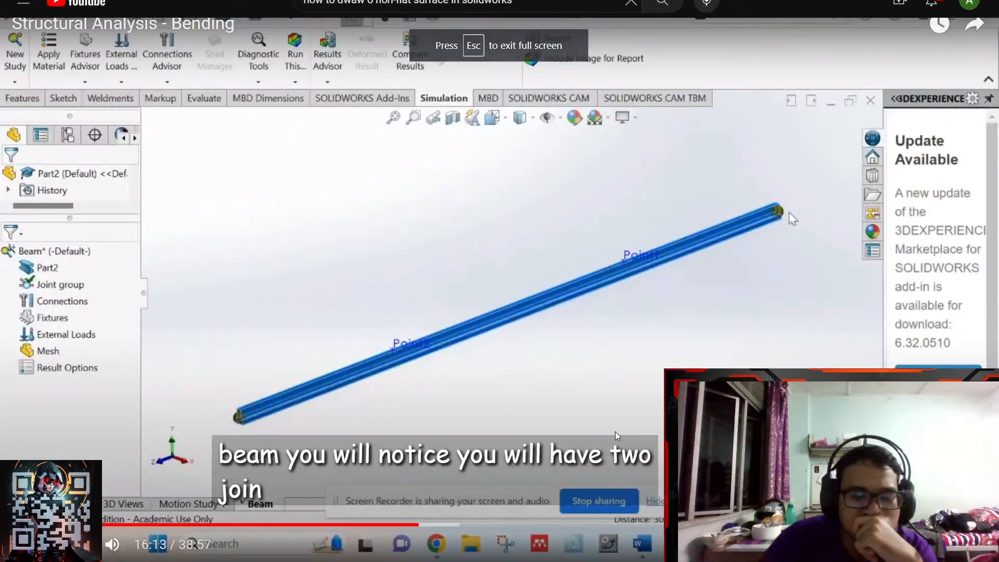
- Scrub the full-screen tutorial between 17:35 and 26:06, then settle back on the Treat as Beam part
key("Right")
key("Right")
key("Right")
key("Right")
key("Right")
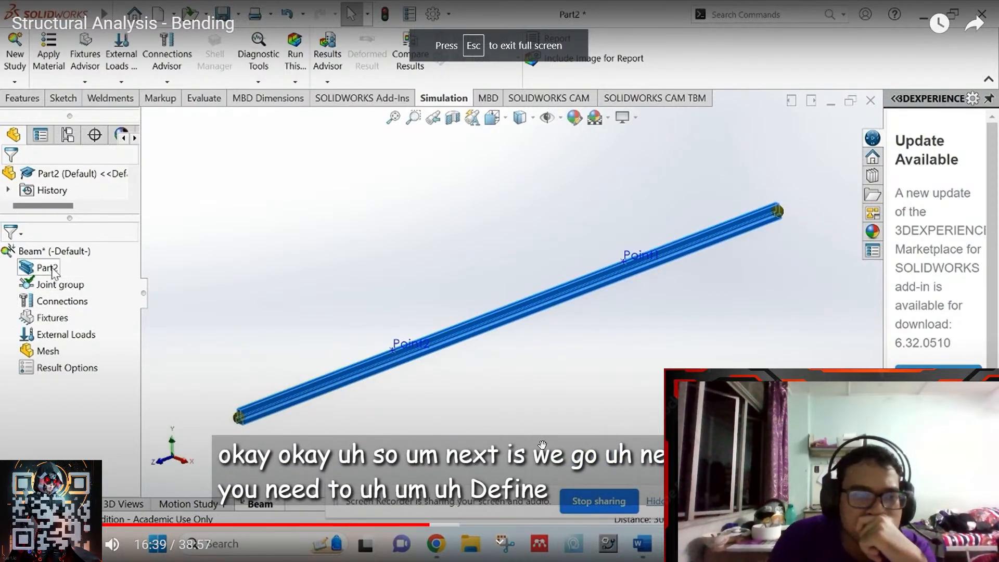
left_click(454, 522)
left_click(495, 516)
left_click(537, 358)
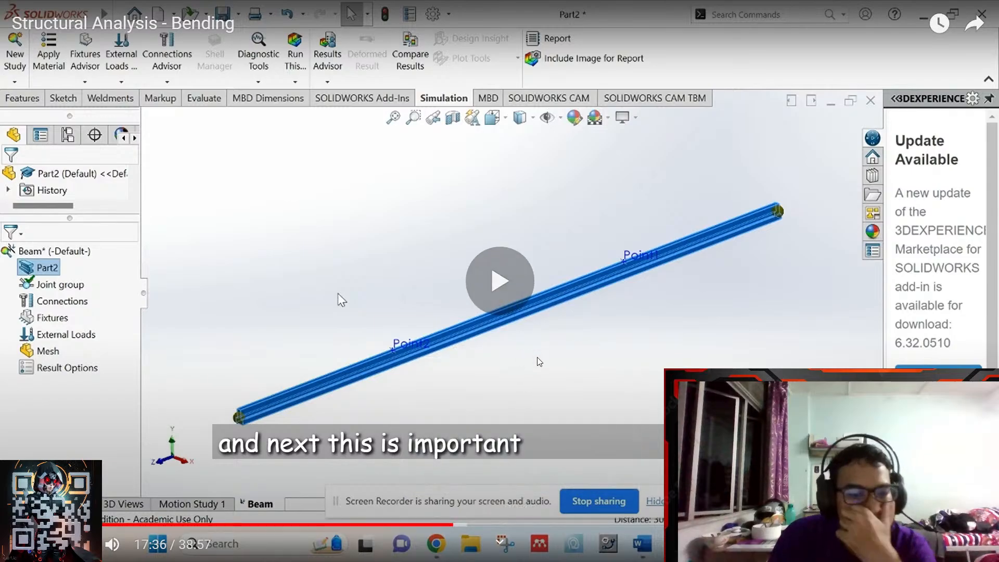
left_click(513, 524)
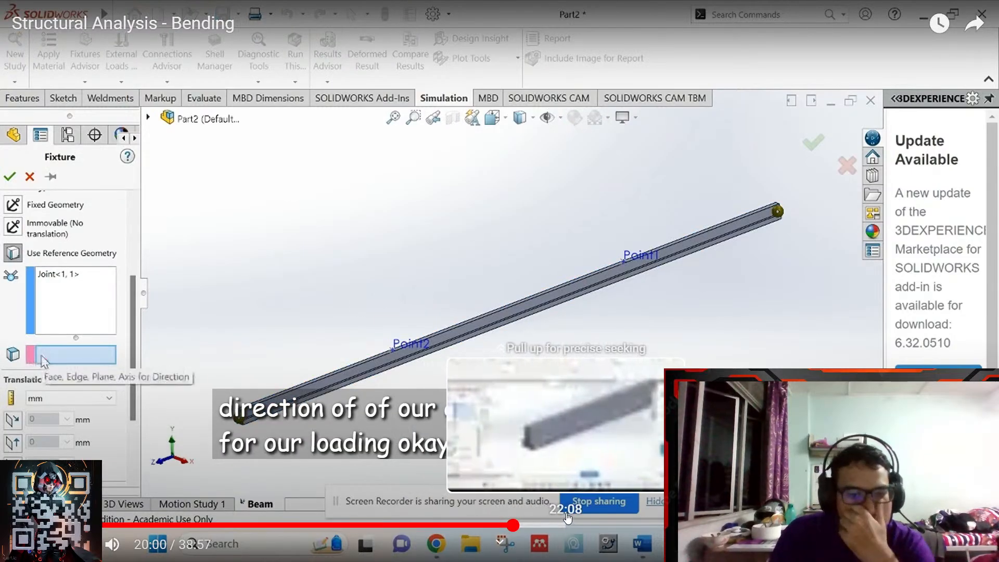
left_click(637, 524)
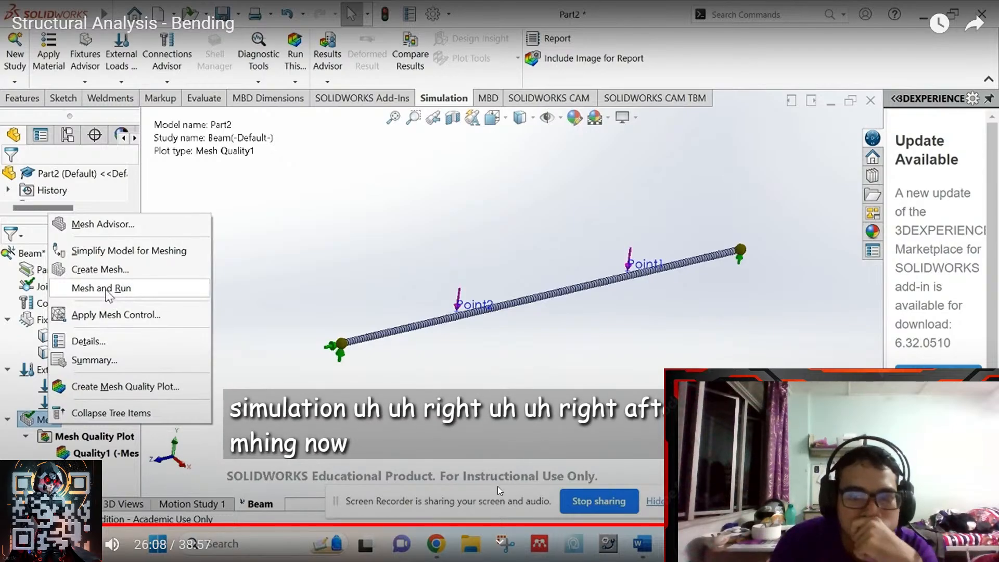
left_click(455, 525)
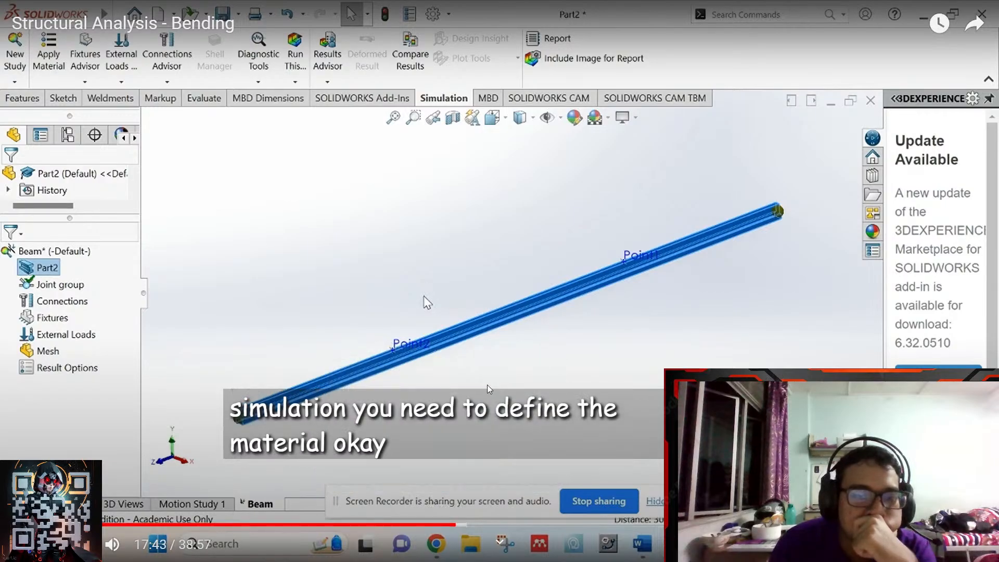
left_click(435, 525)
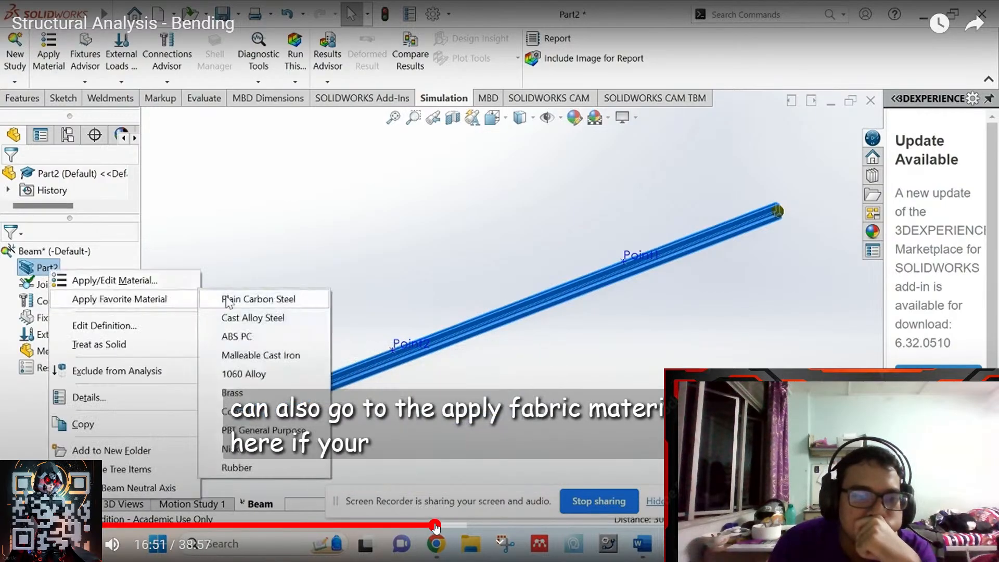
left_click(414, 525)
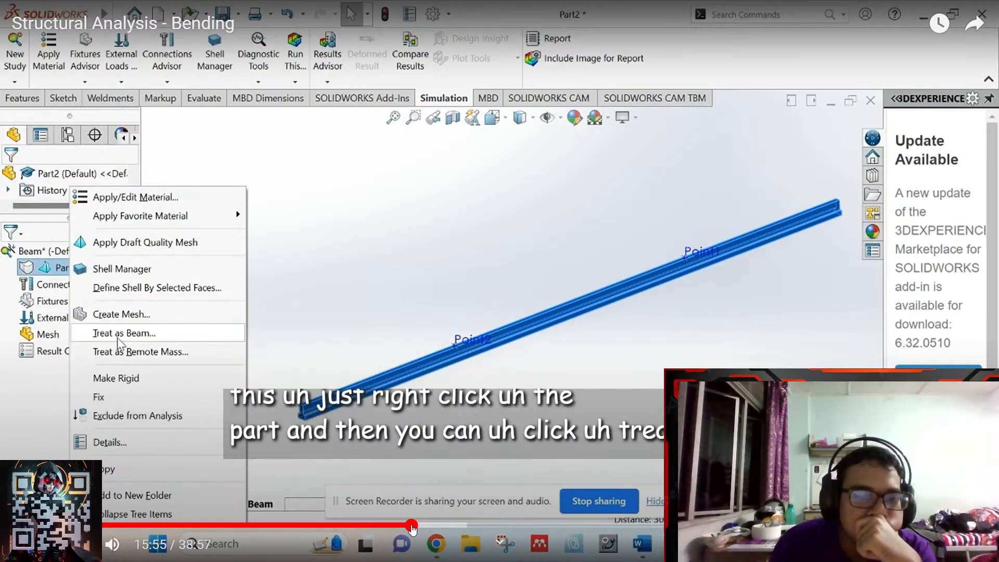
key("Right")
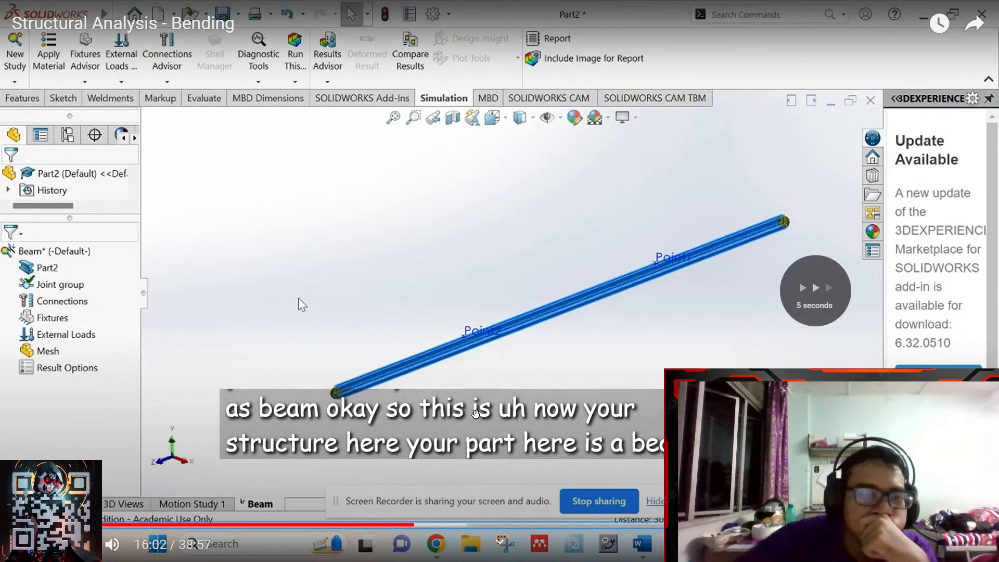
key("Right")
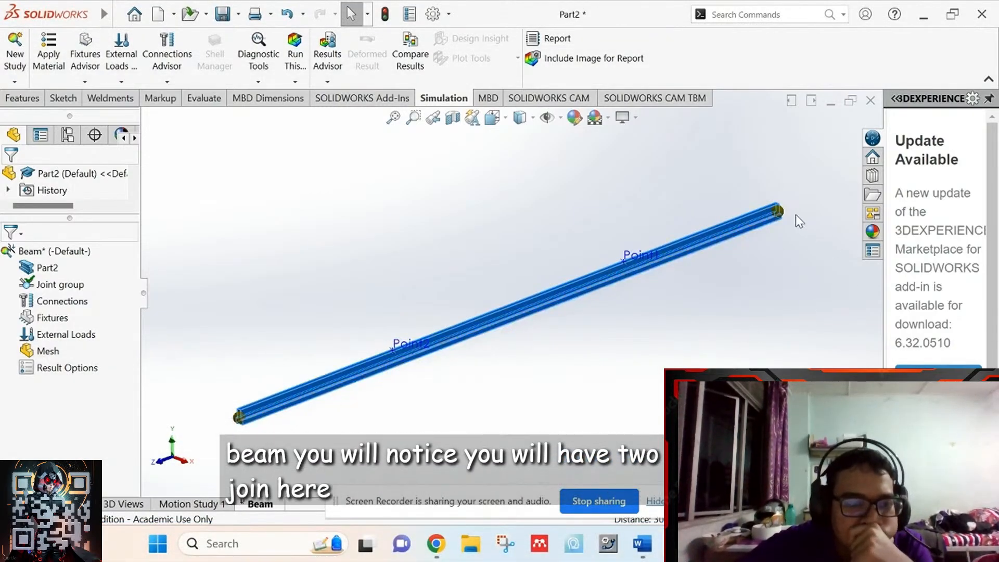
key("Right")
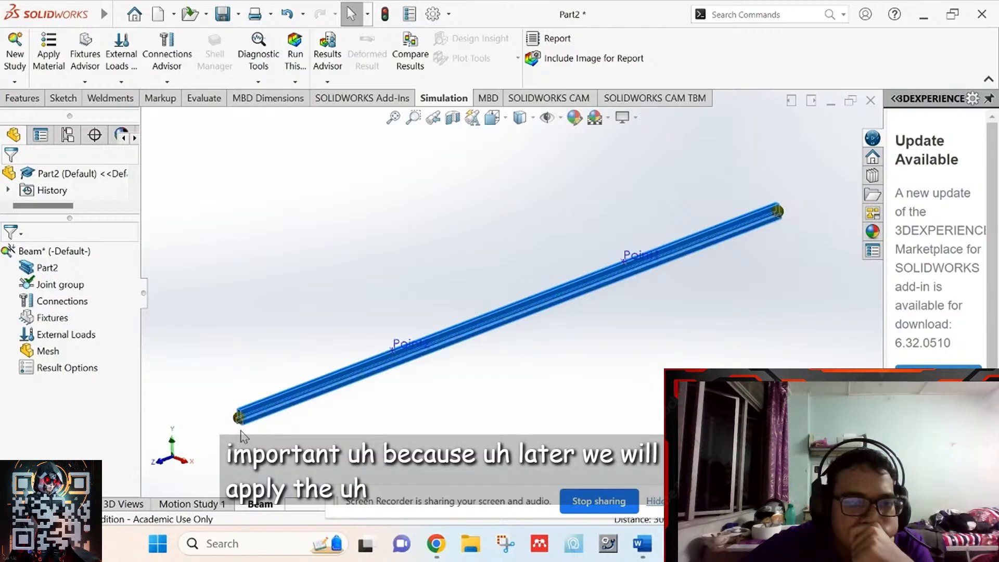
key("Left")
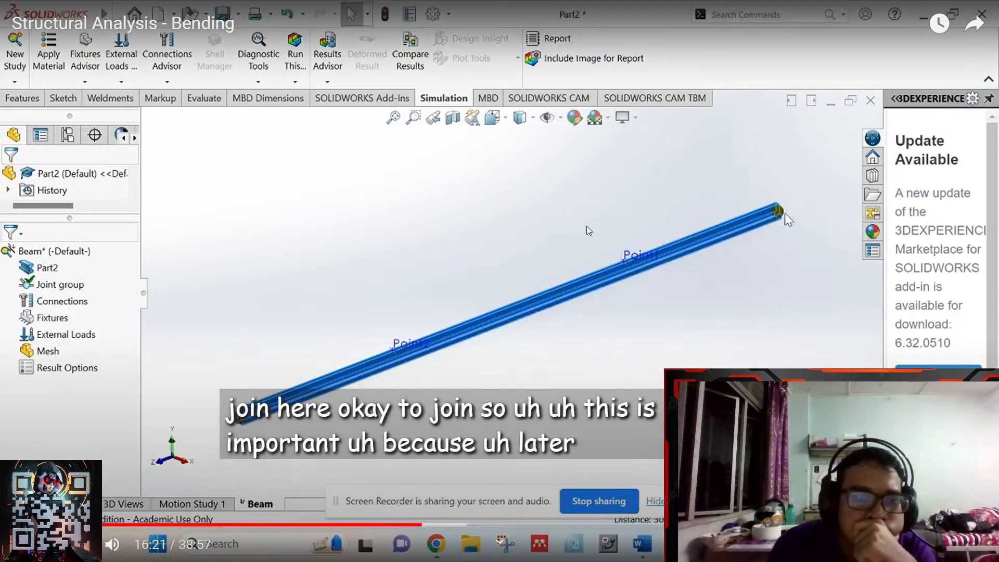
key("space")
key("Escape")
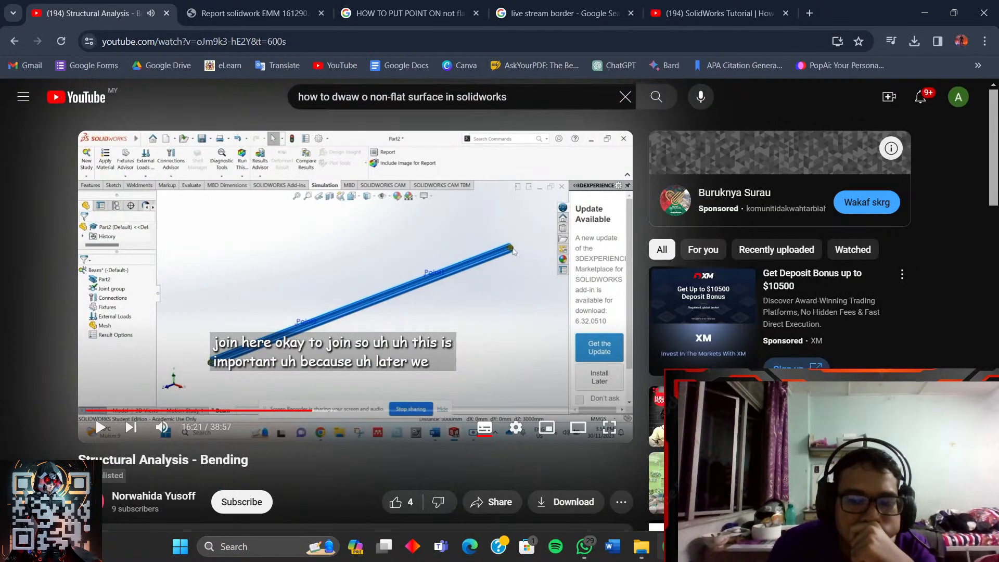
- Check Part2, then replay the tutorial's beam setup full screen through 16:43, ending on the Google tab
left_click(700, 546)
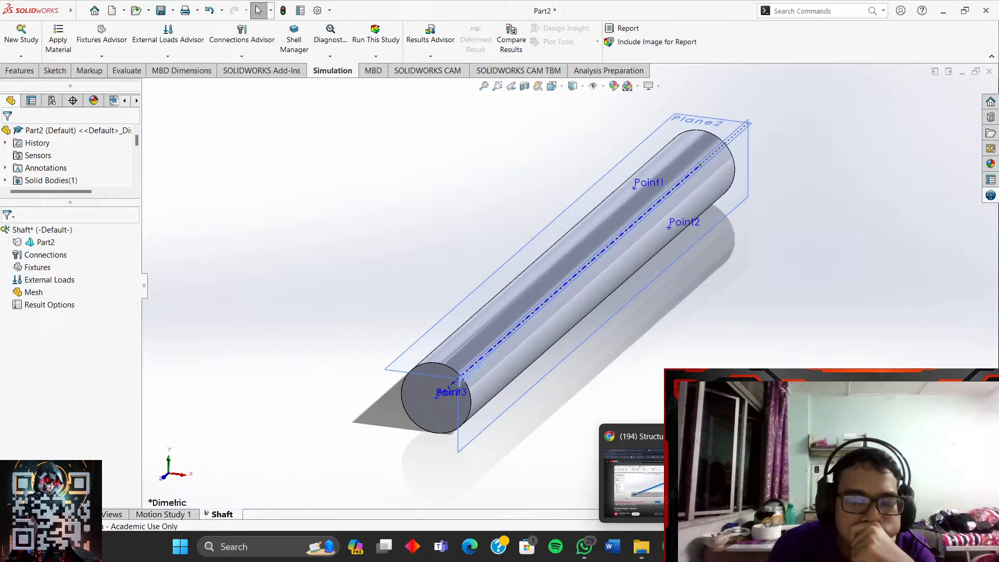
left_click(670, 546)
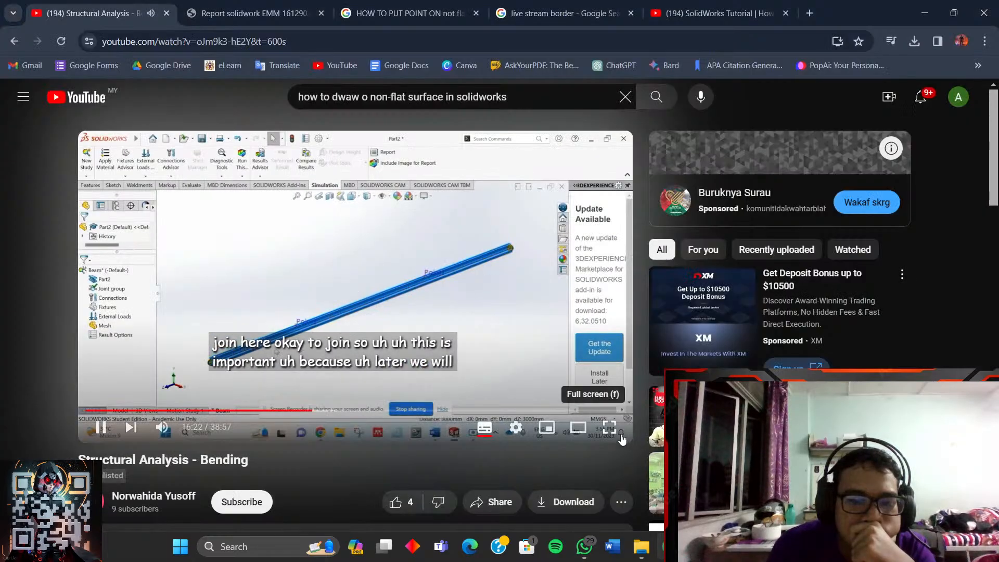
left_click(610, 428)
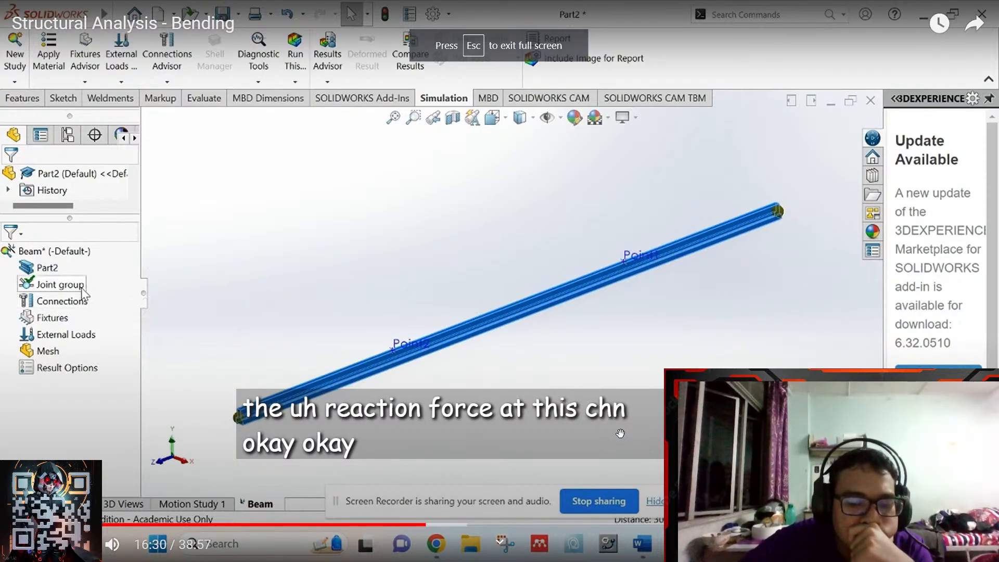
key("Left")
key("Left")
key("Left")
key("Left")
key("Left")
key("Left")
key("Left")
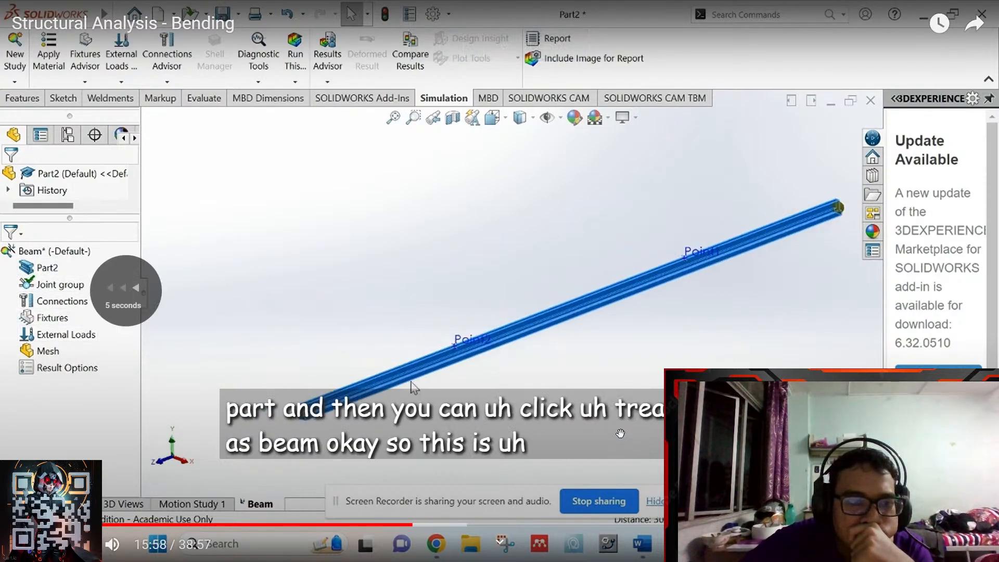
key("Left")
key("Left")
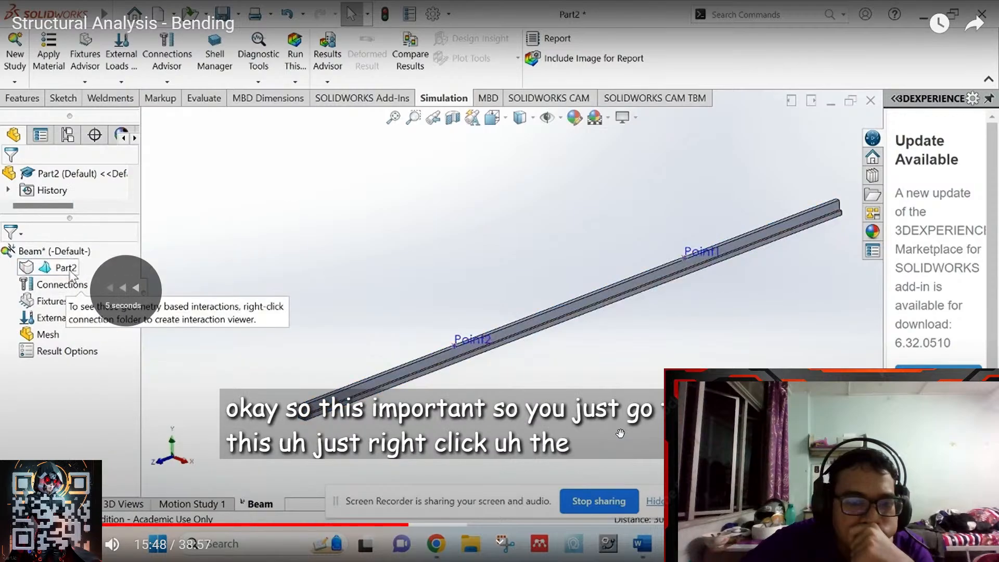
key("Right")
key("Right")
key("Left")
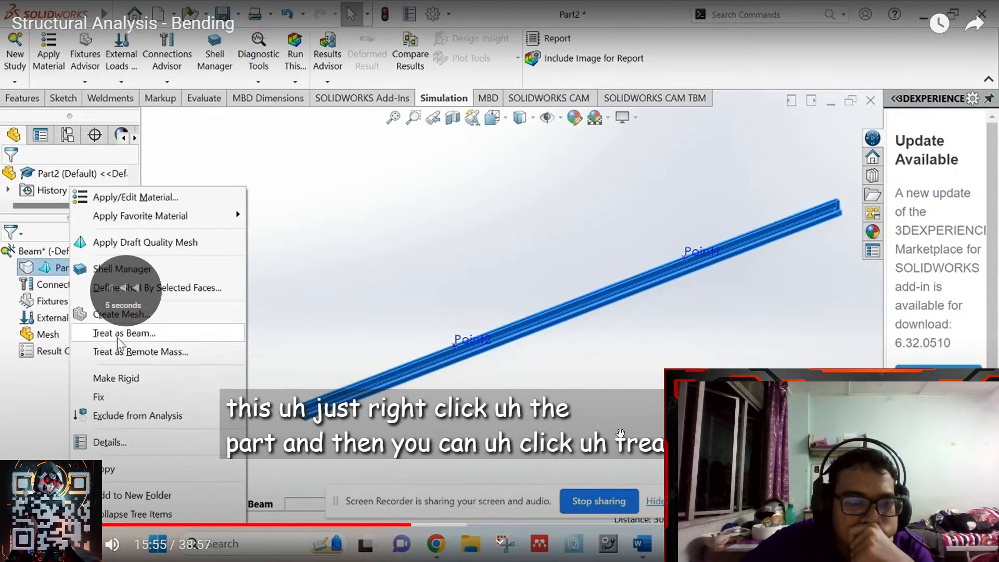
key("Right")
key("Right")
key("Right")
key("Right")
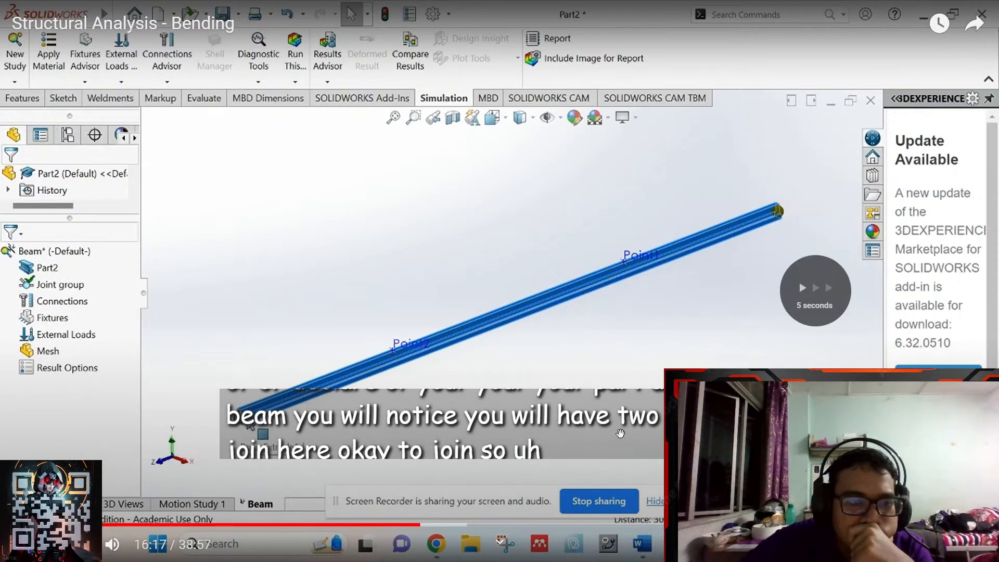
key("Left")
key("Left")
key("Left")
key("Left")
key("Left")
key("Right")
key("Right")
key("Right")
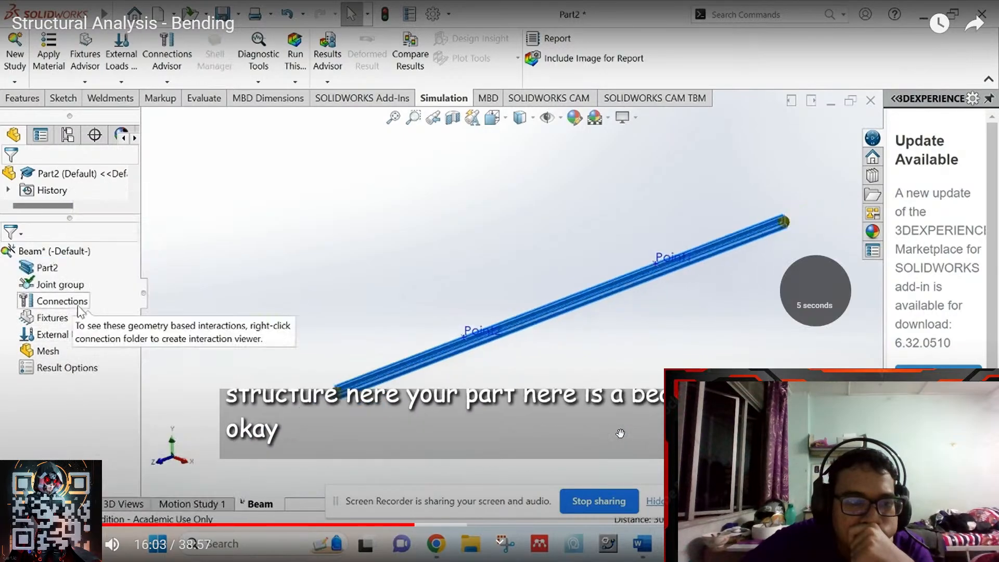
key("Right")
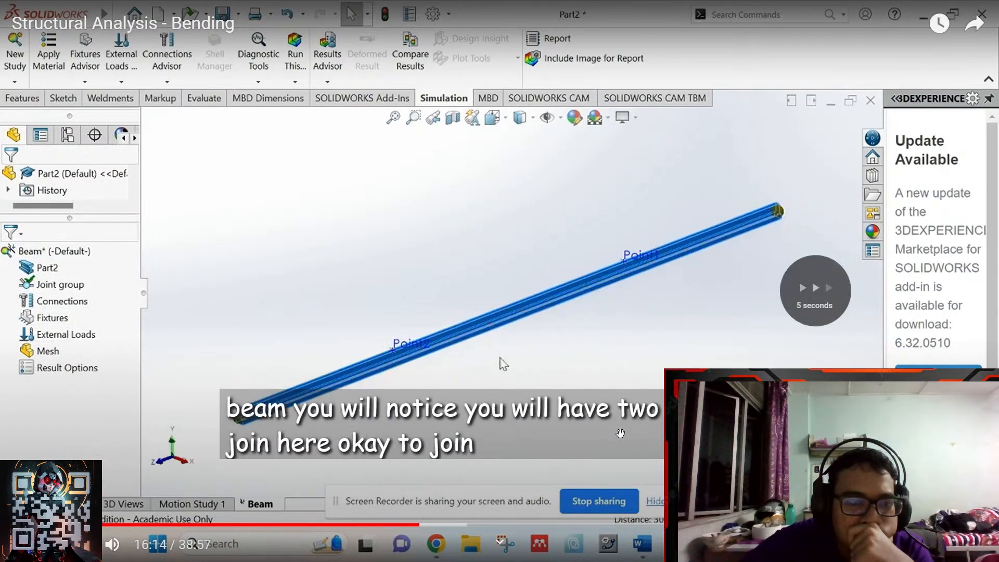
key("Right")
key("Right")
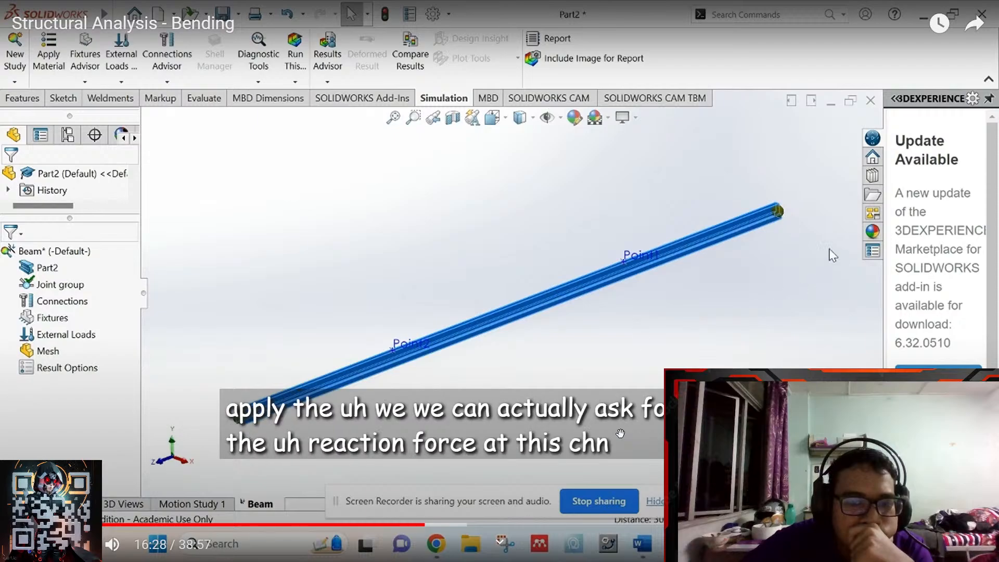
key("Right")
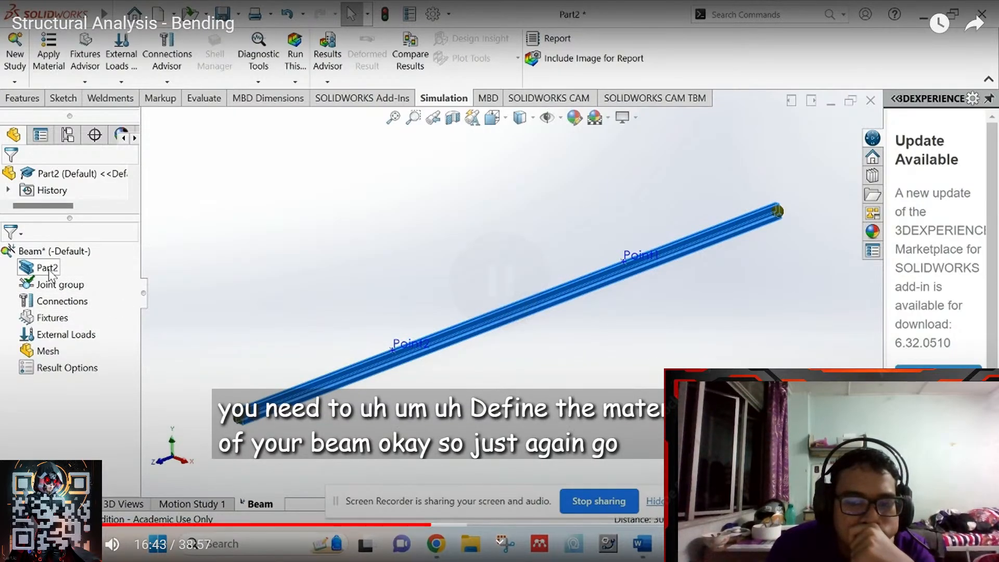
key("Escape")
left_click(681, 5)
- Search Google Images for 'beam' and browse the results
left_click(590, 5)
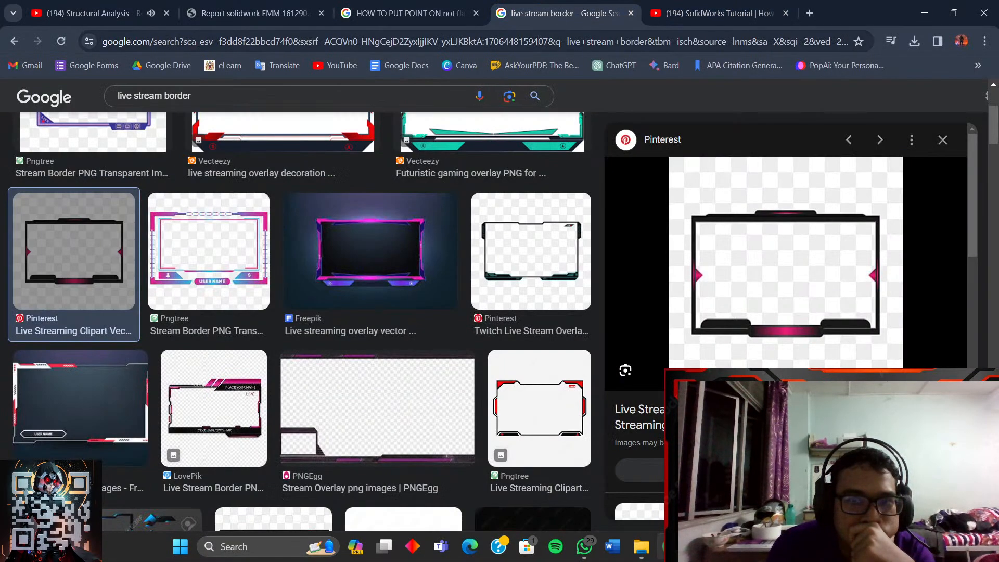
left_click(404, 40)
type("beam")
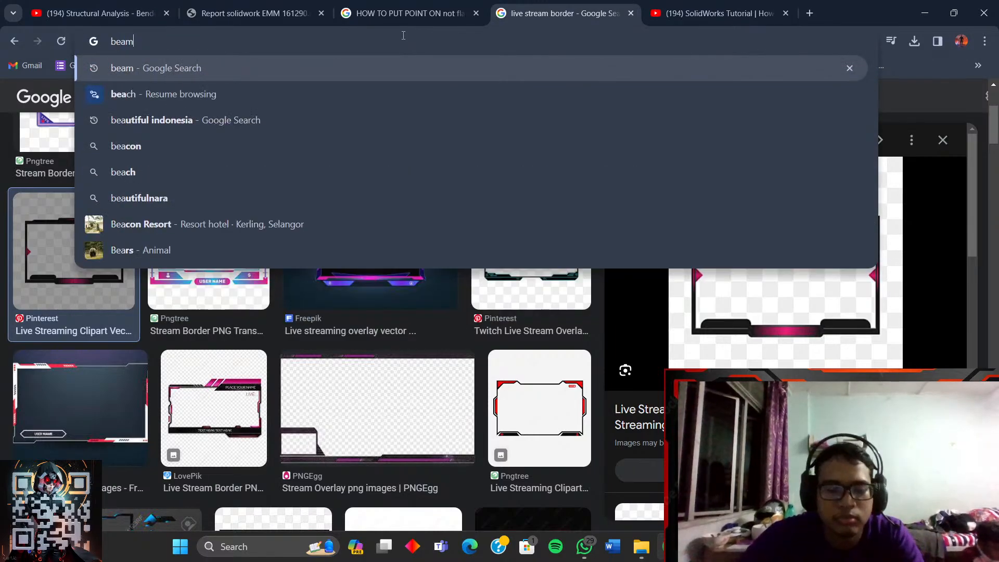
key("Return")
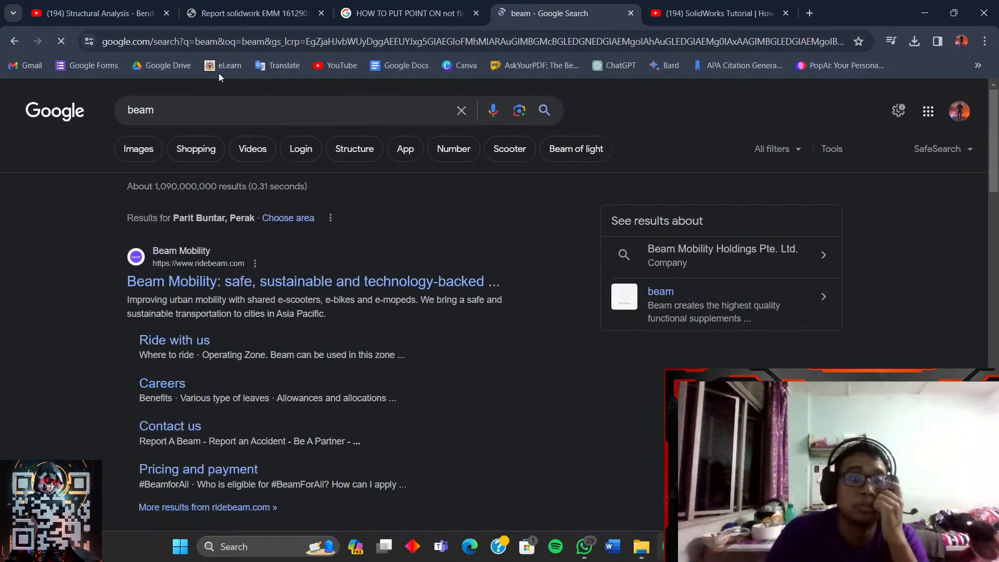
left_click(145, 151)
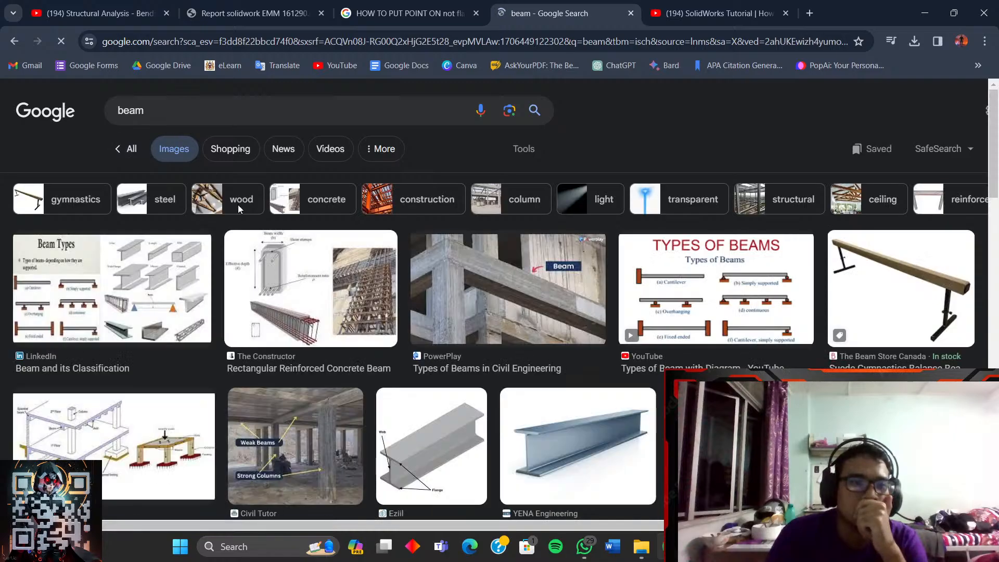
scroll(292, 266, "down", 3)
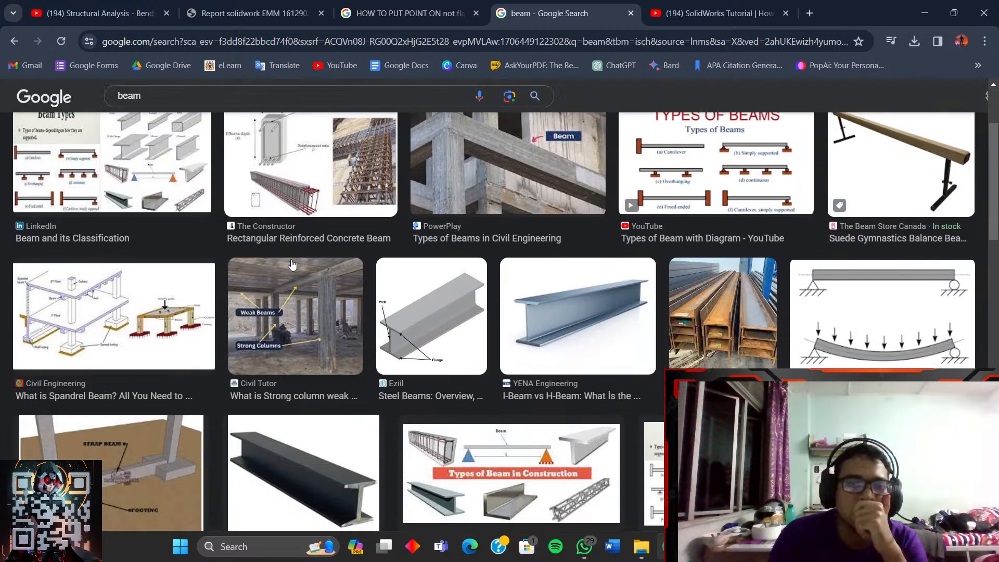
scroll(292, 265, "up", 3)
scroll(292, 266, "down", 8)
scroll(292, 265, "up", 7)
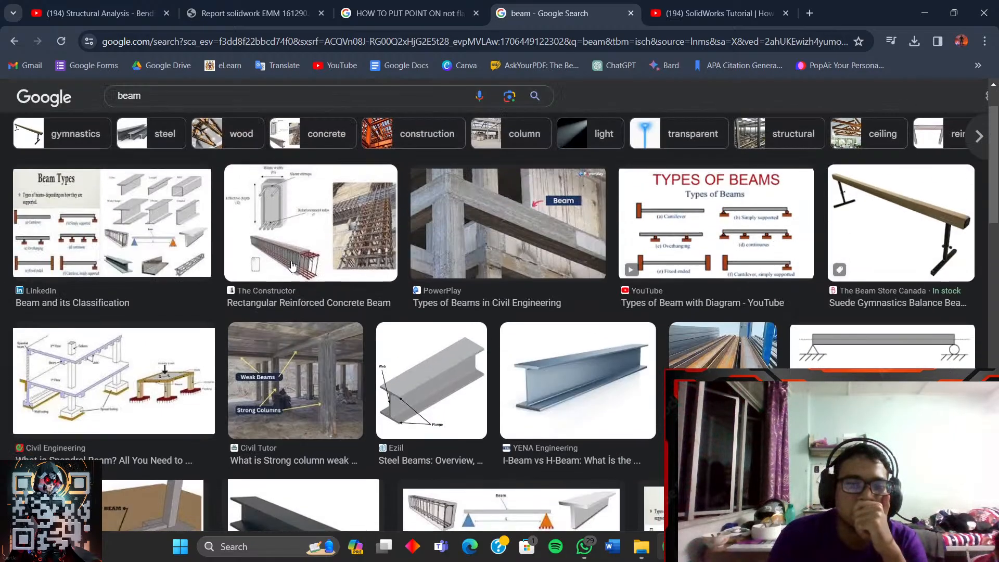
- Replace the image search with 'shaft' and browse the results
left_click_drag(266, 98, 3, 102)
type("shaft")
key("Return")
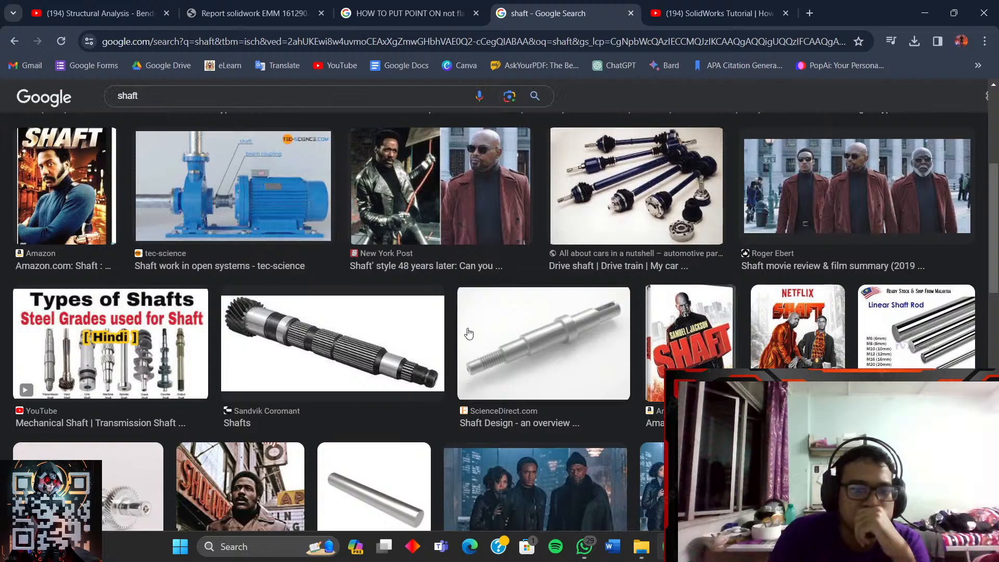
scroll(468, 334, "down", 5)
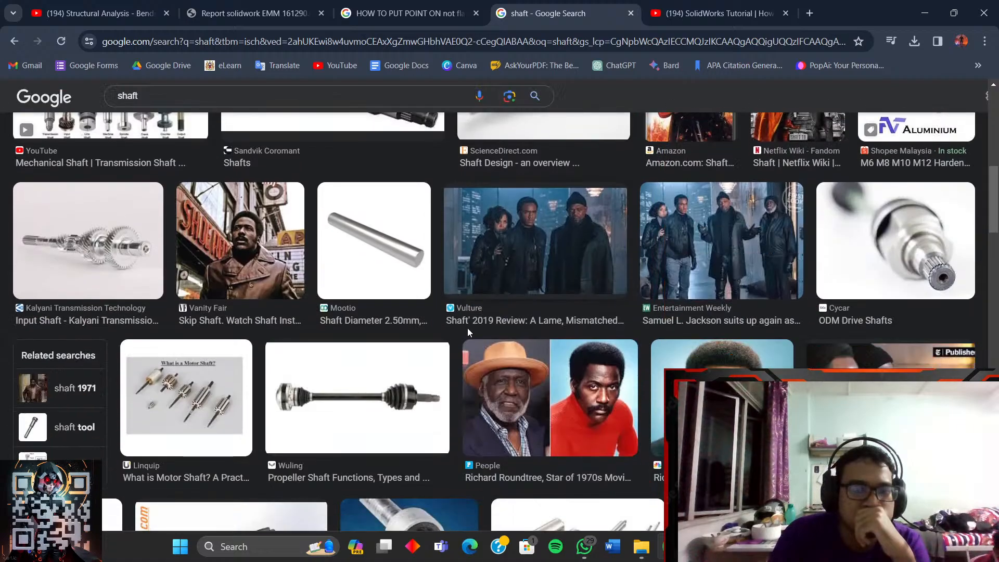
scroll(467, 328, "down", 2)
scroll(467, 328, "up", 4)
- Check the report PDF, then resume the Structural Analysis - Bending video full screen
left_click(271, 13)
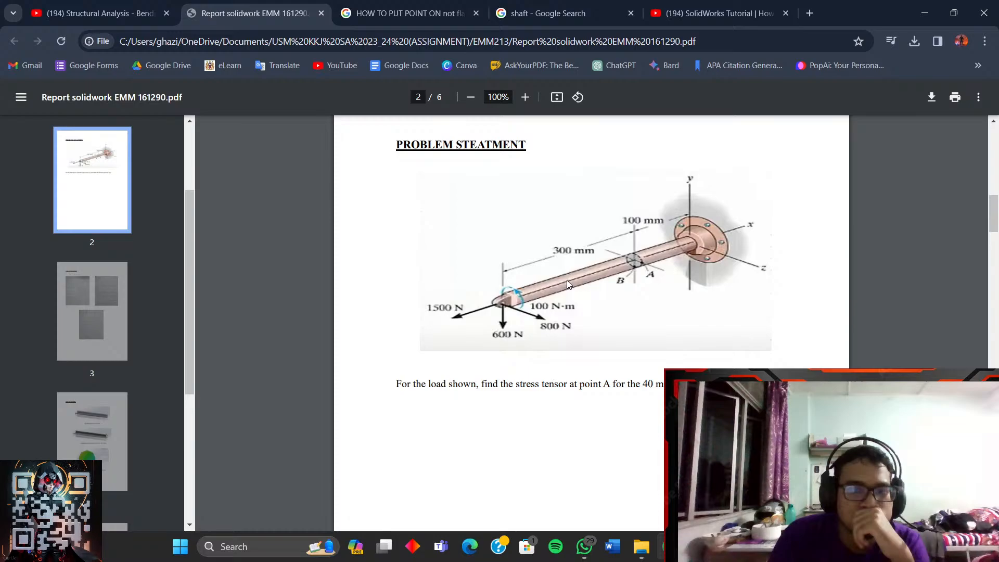
left_click(406, 13)
left_click(552, 13)
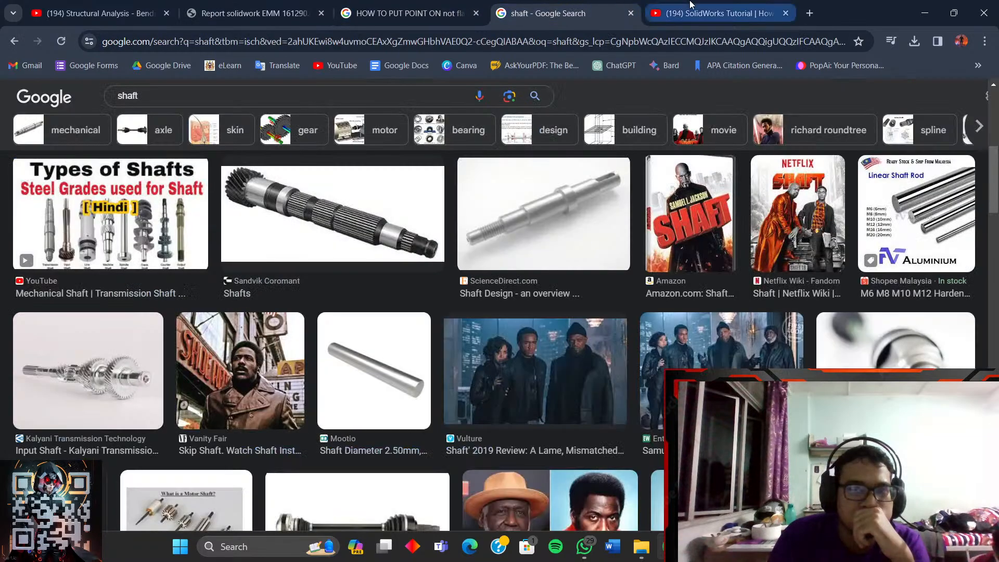
left_click(691, 5)
left_click(99, 13)
left_click(491, 277)
left_click(610, 428)
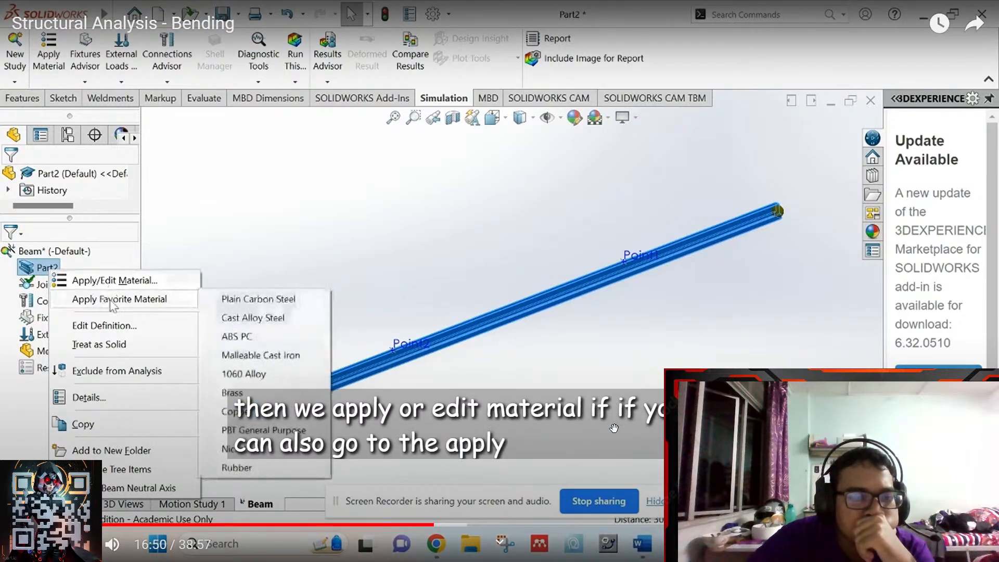
- Pause the tutorial at 16:56 on the favorite-material list, exit full screen, and bring Part2 forward
left_click(616, 427)
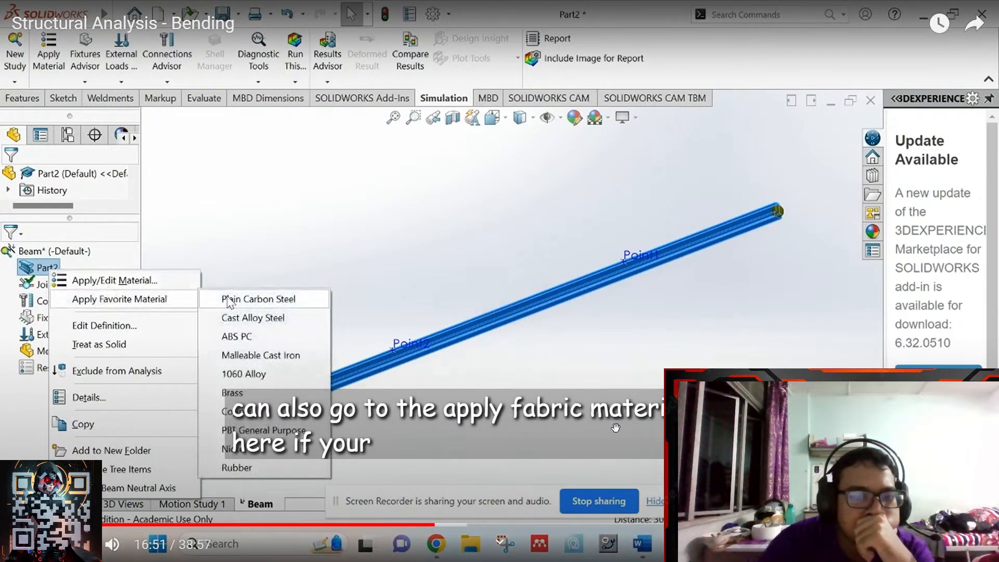
left_click(567, 316)
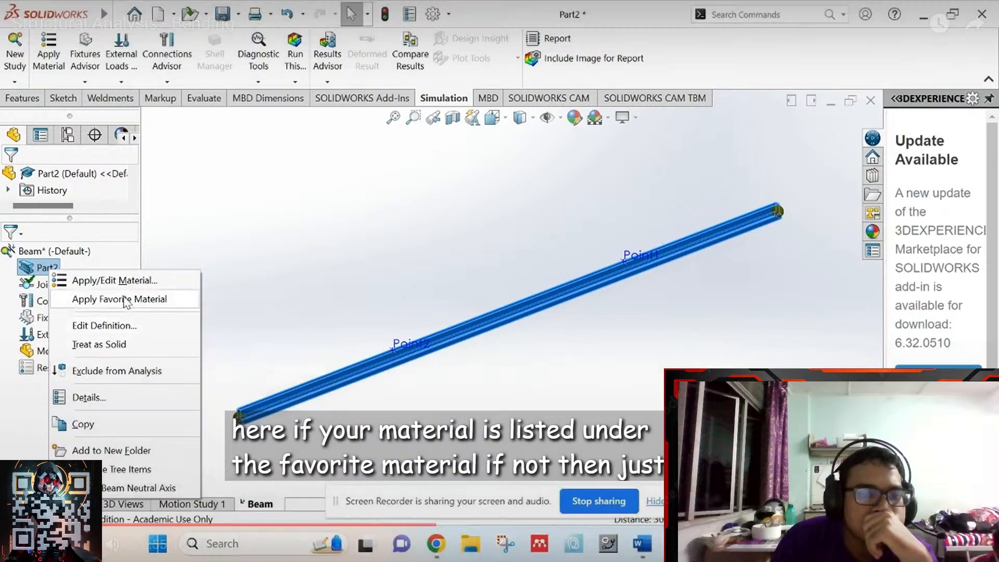
key("space")
key("Escape")
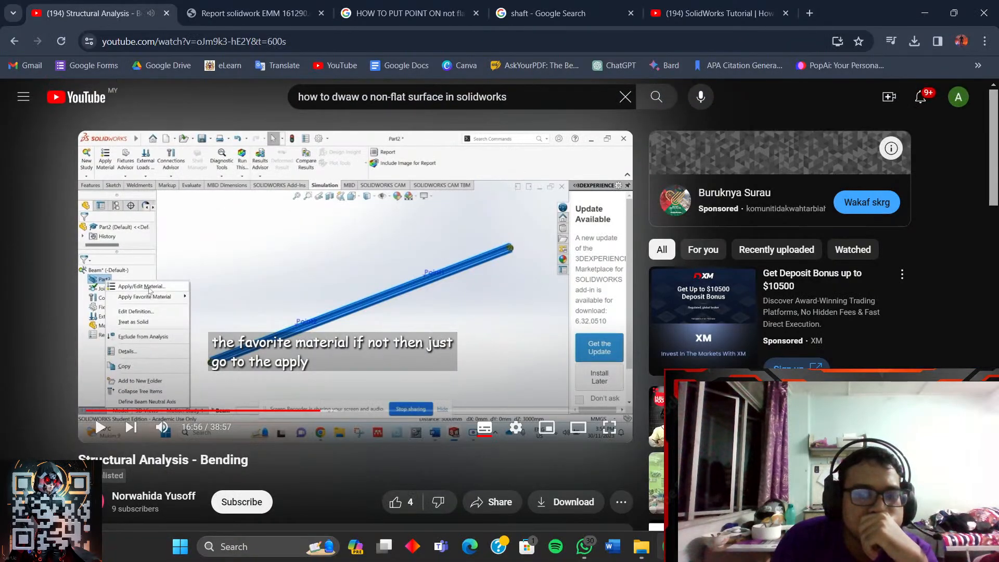
mouse_move(727, 546)
left_click(804, 484)
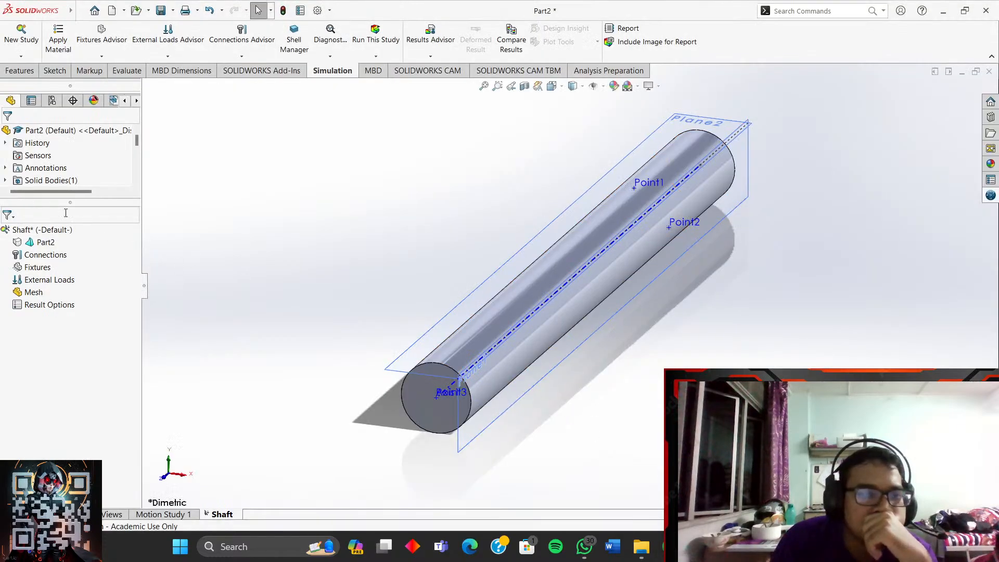
- Show Part2's Apply Favorite Material list, including Plain Carbon Steel and Cast Alloy Steel
right_click(50, 245)
mouse_move(114, 265)
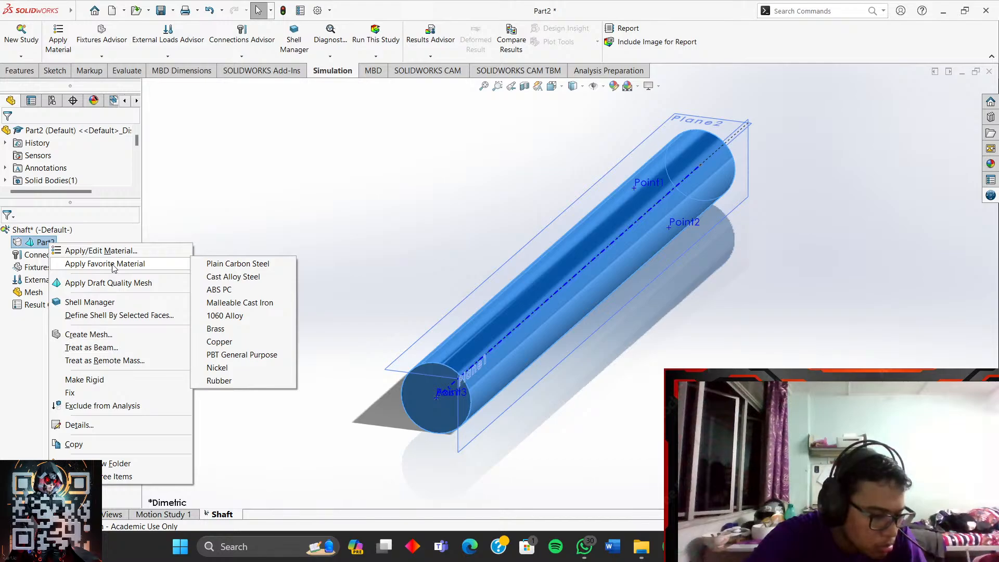
- Search the material library for 'stain' and apply Stainless Steel (ferritic) to Part2
left_click(176, 250)
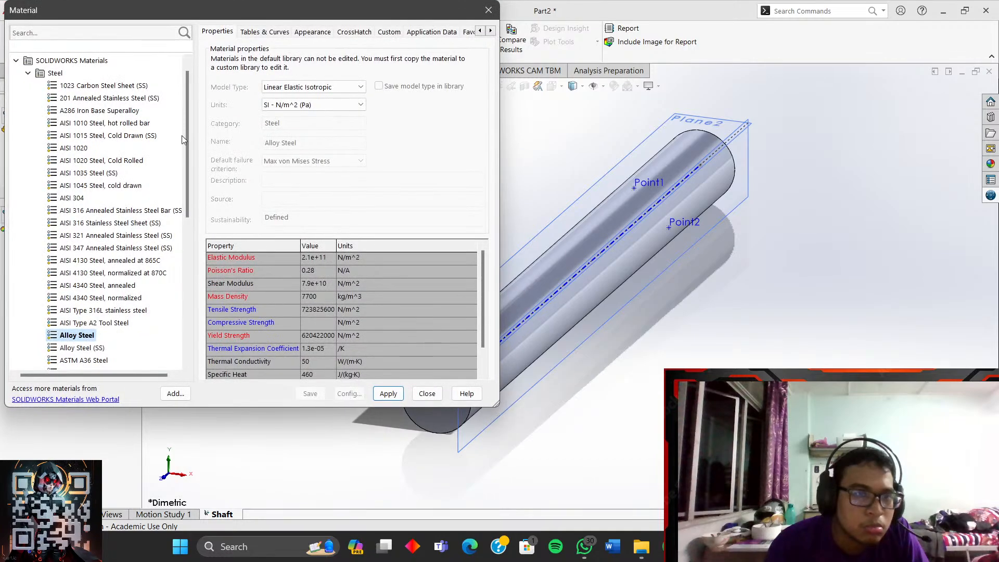
left_click(94, 34)
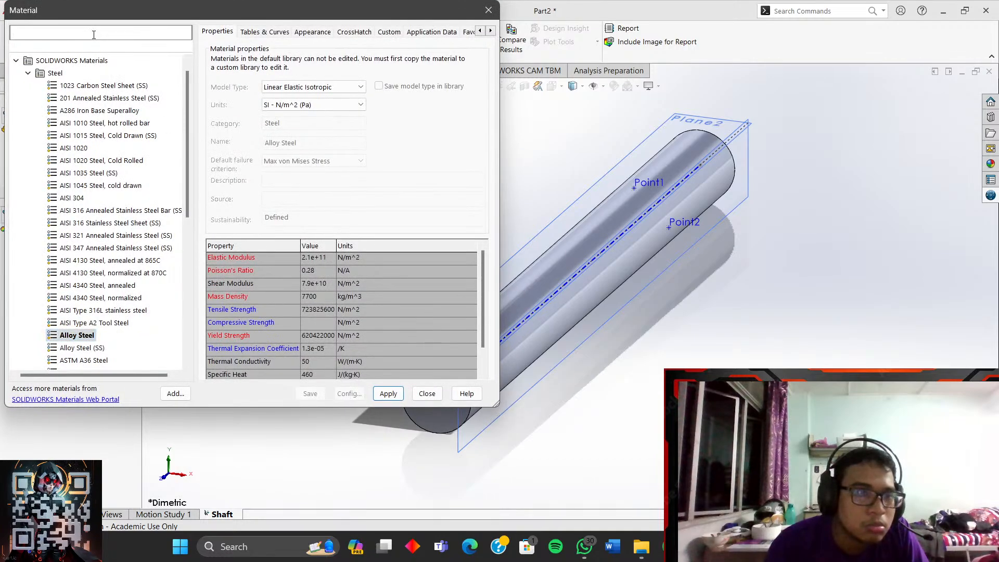
type("st")
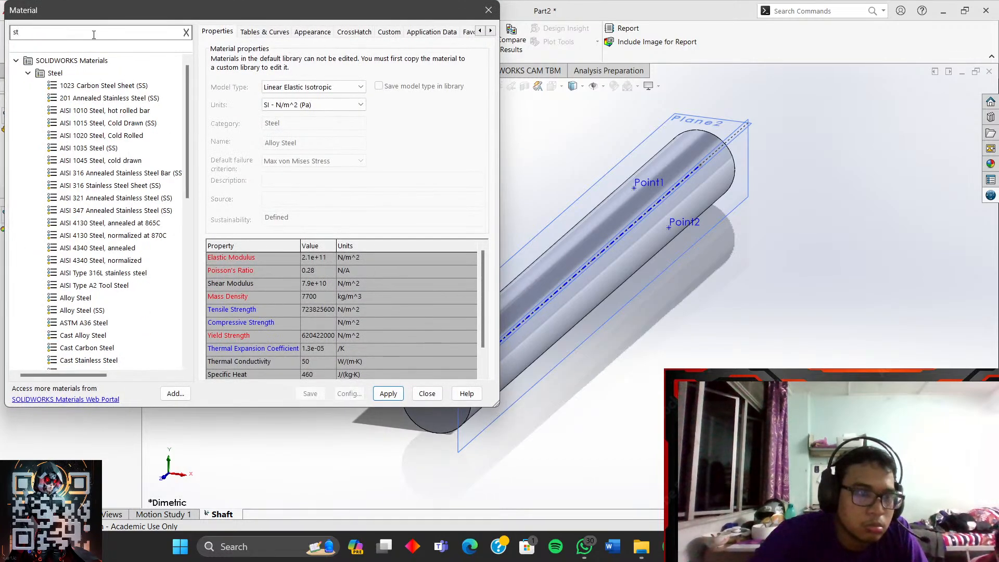
type("ain")
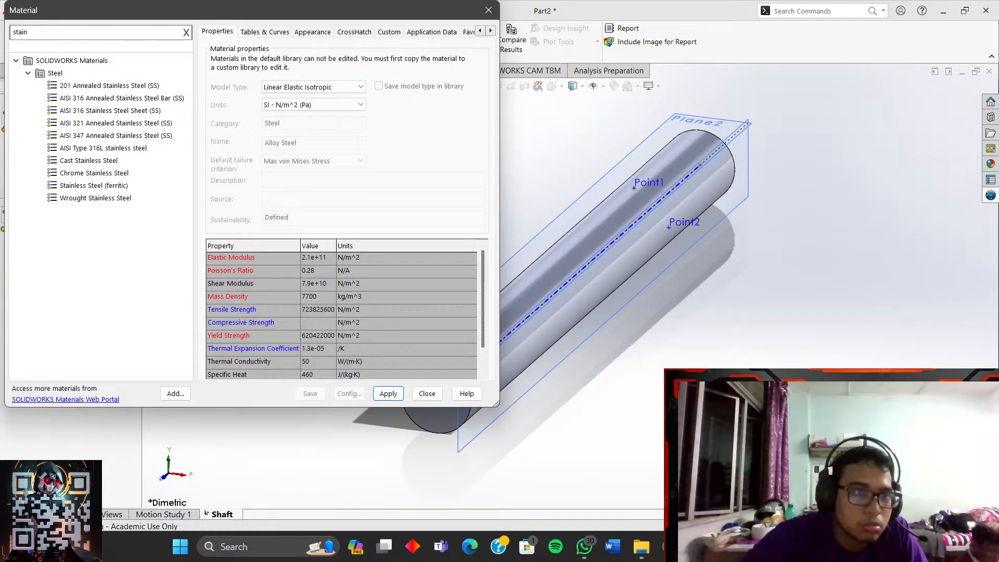
left_click(92, 184)
left_click(386, 395)
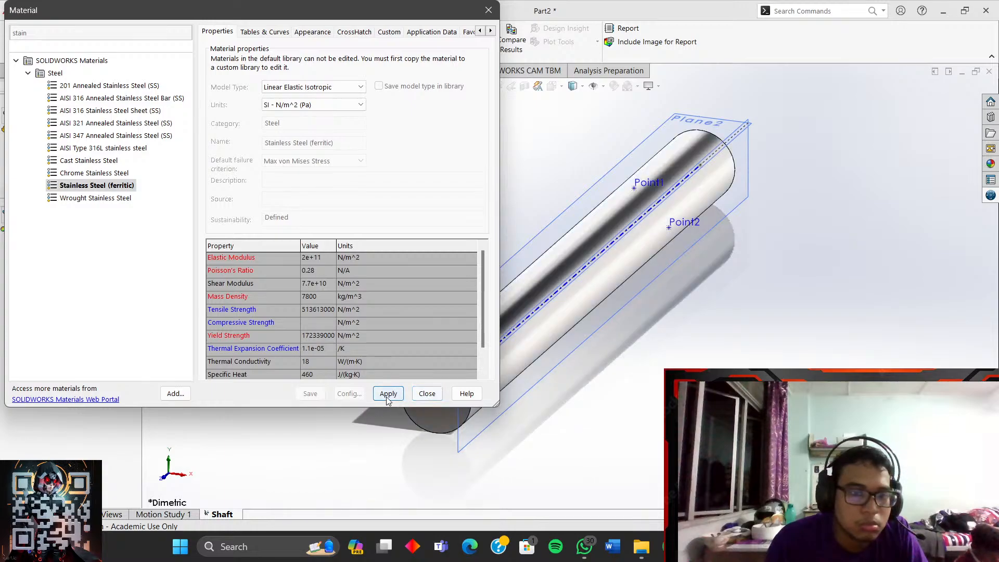
left_click(417, 396)
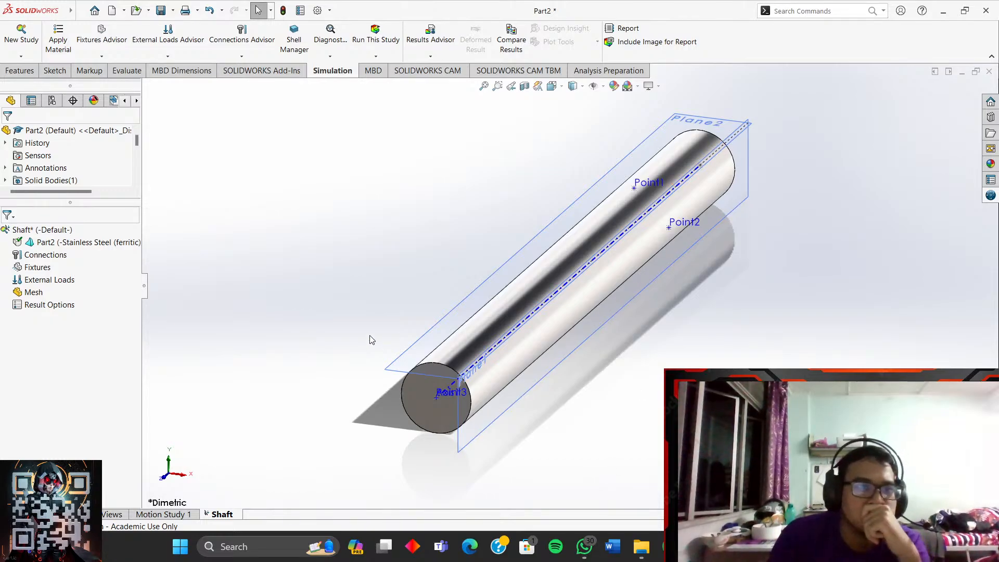
key("alt+Tab")
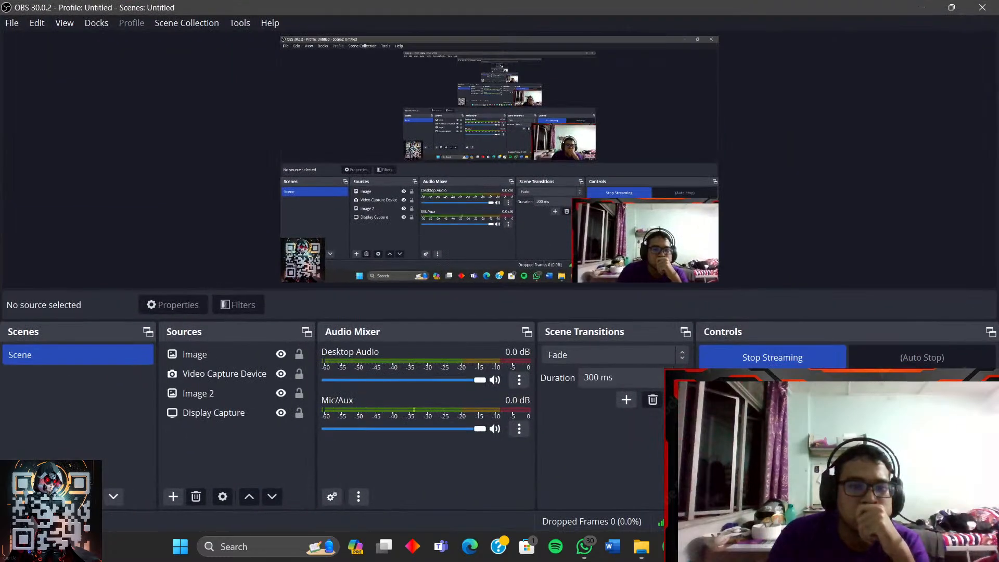
key("alt+Tab")
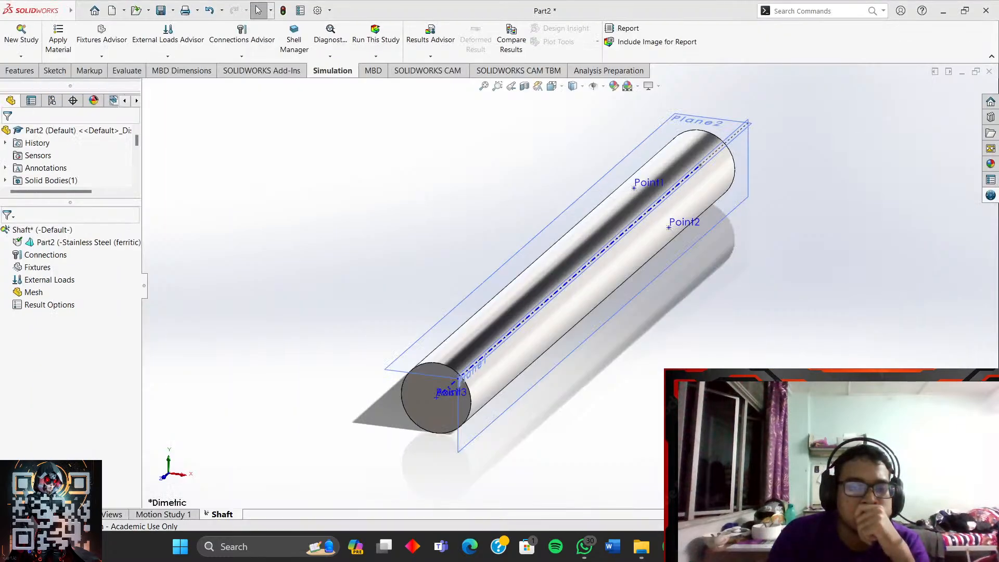
key("alt+Tab")
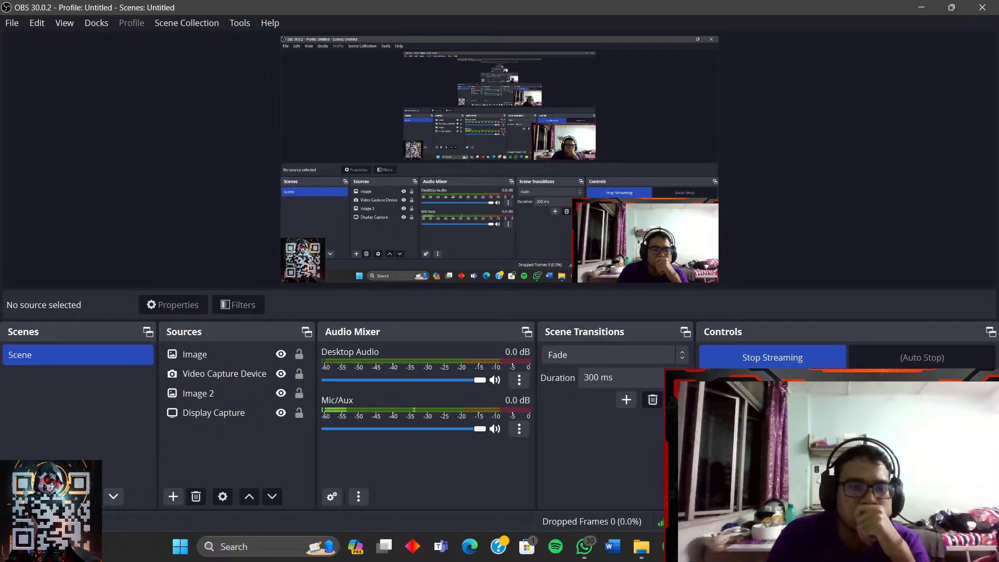
key("alt+Tab")
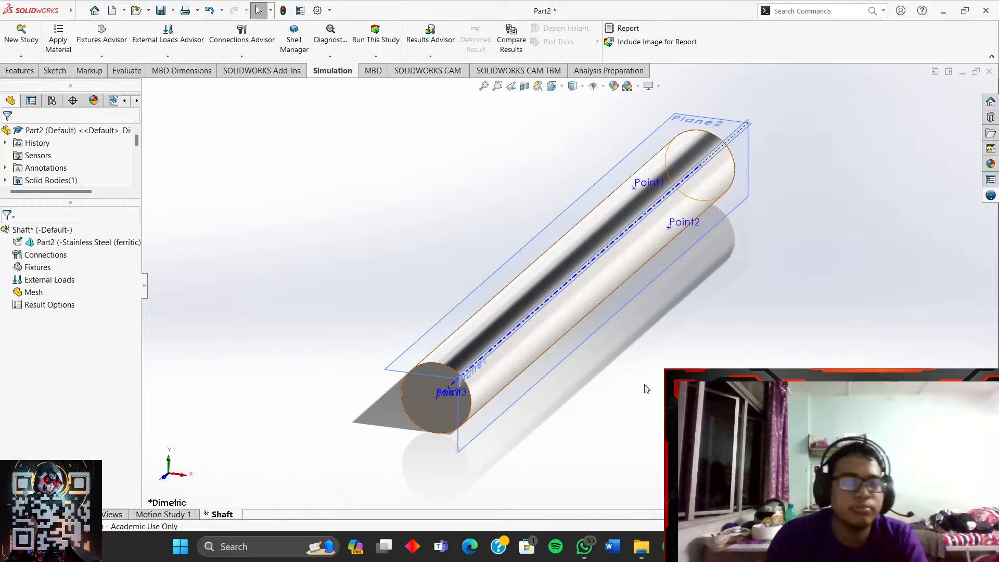
- Resume the bending tutorial full screen and skip ahead past the material step
left_click(671, 546)
left_click(485, 284)
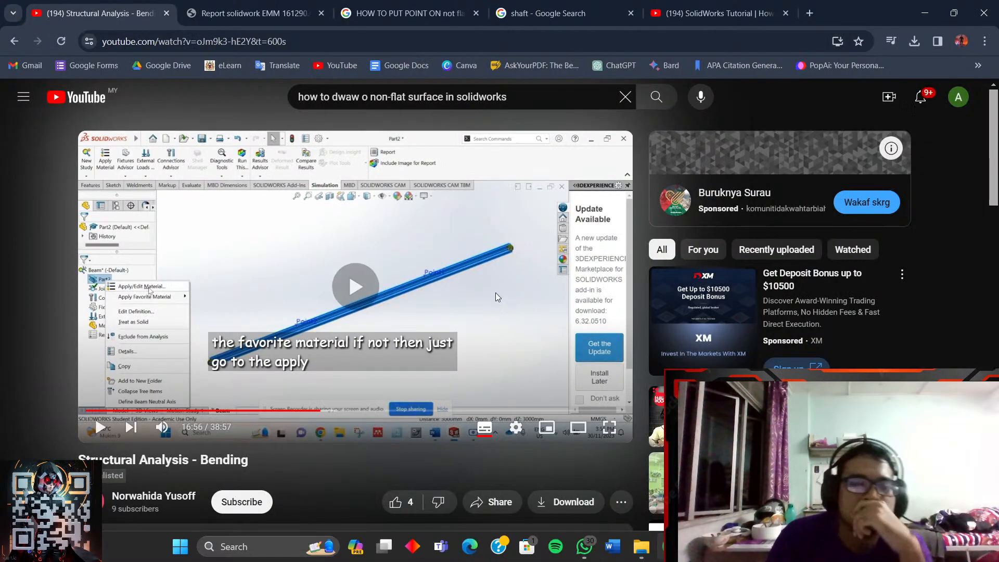
left_click(617, 428)
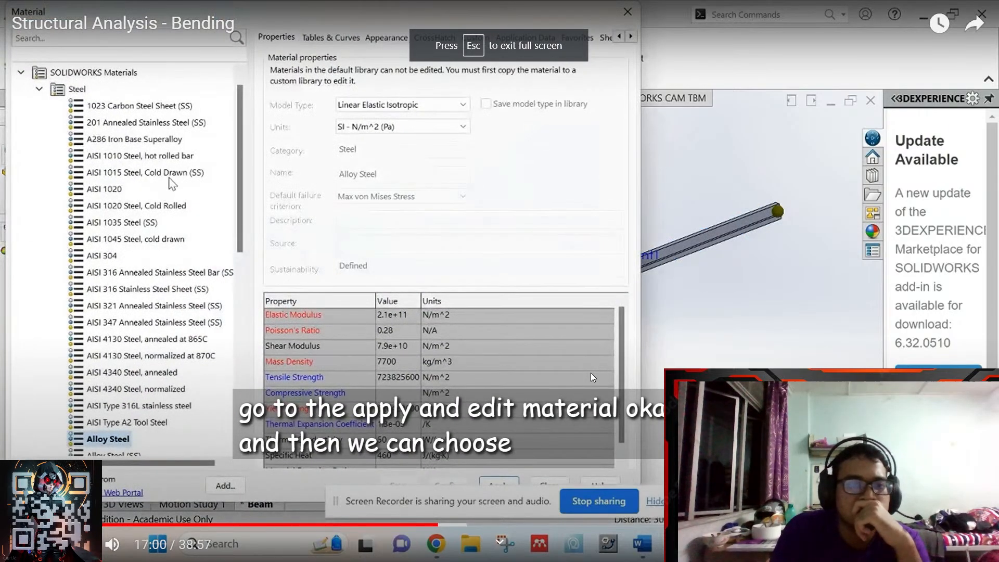
key("Right")
key("Right")
key("Right")
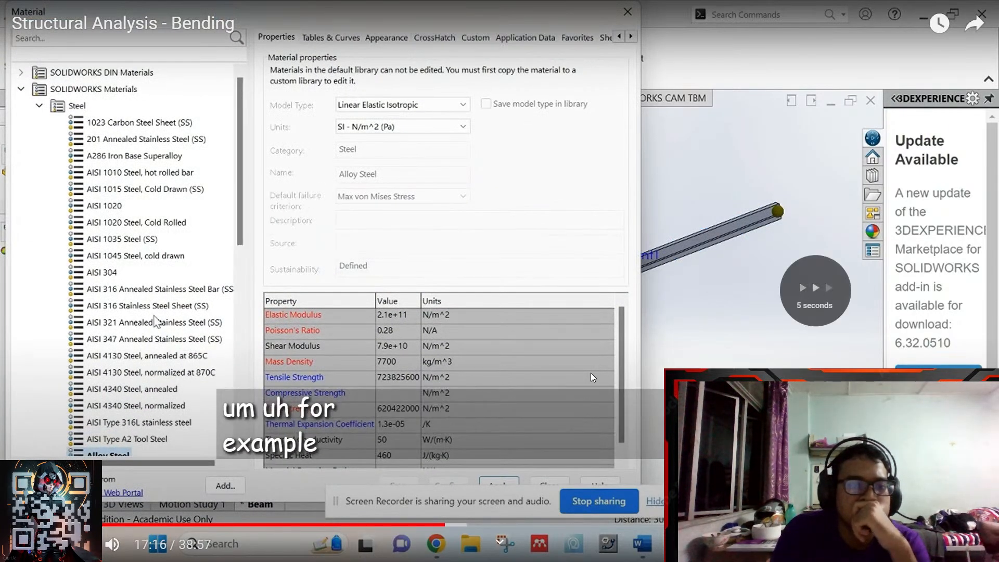
key("Right")
key("Right")
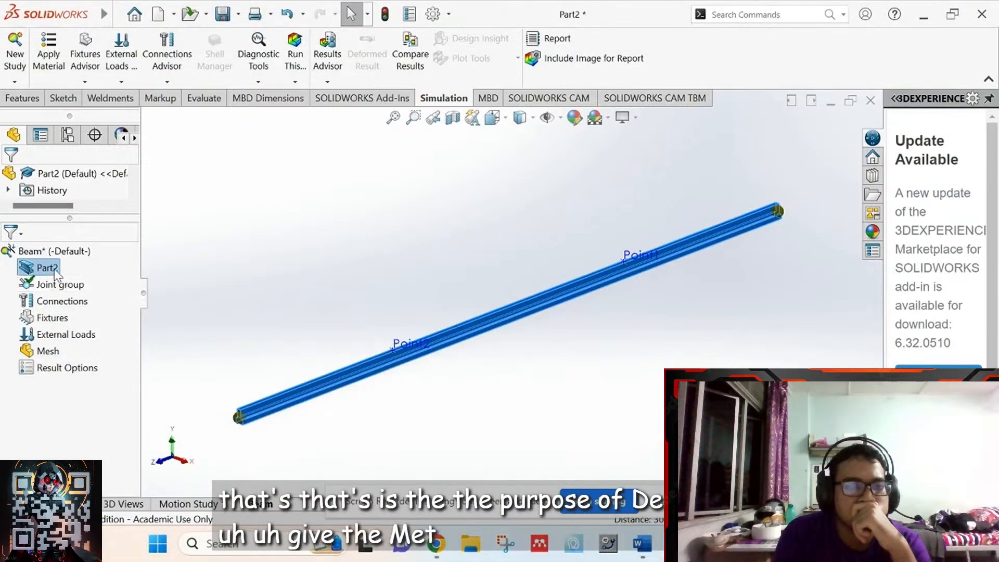
key("Right")
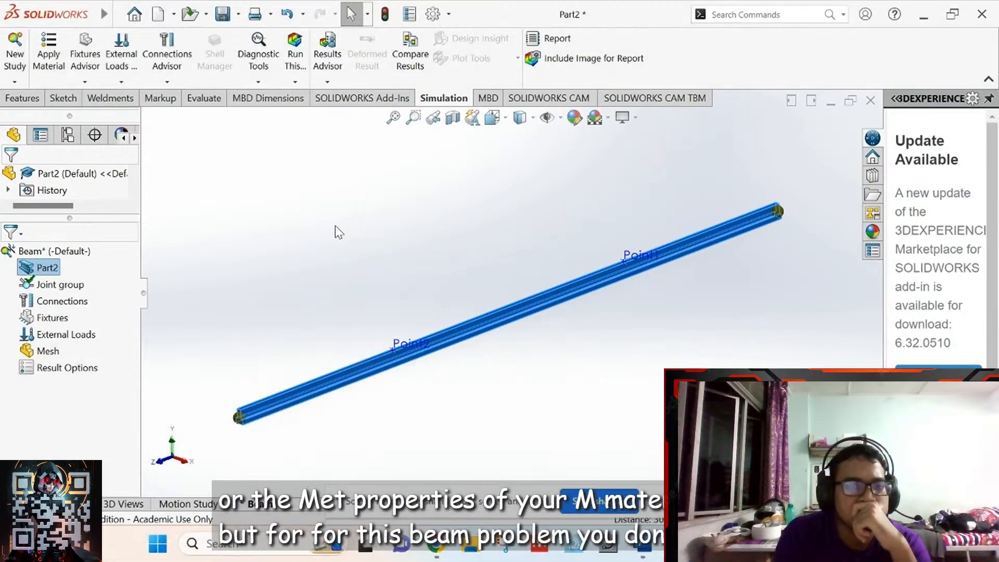
key("Right")
key("Right")
key("Right")
key("Right")
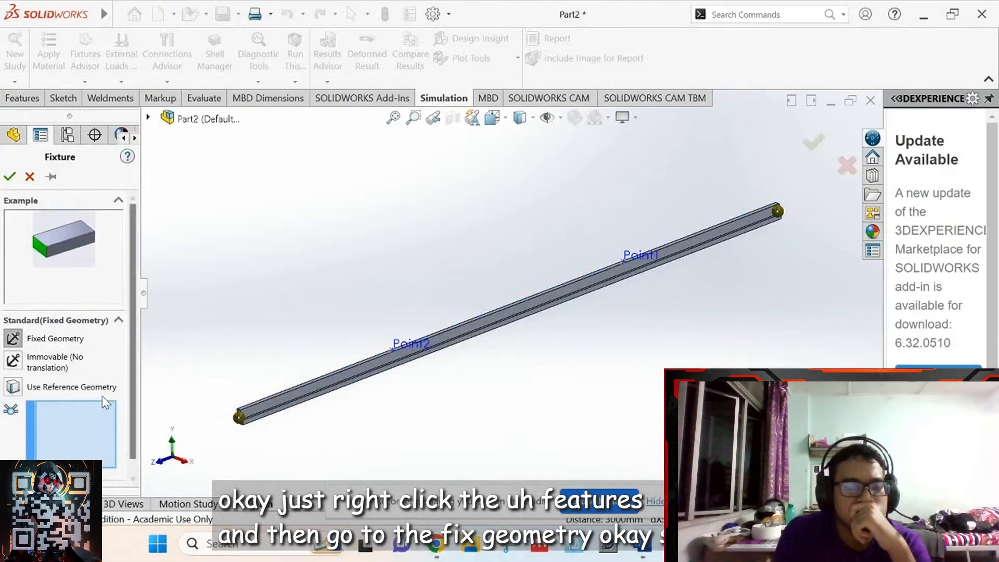
- Rewind to the fixtures step, pause at 18:31, and return to the Part2 shaft study
key("Left")
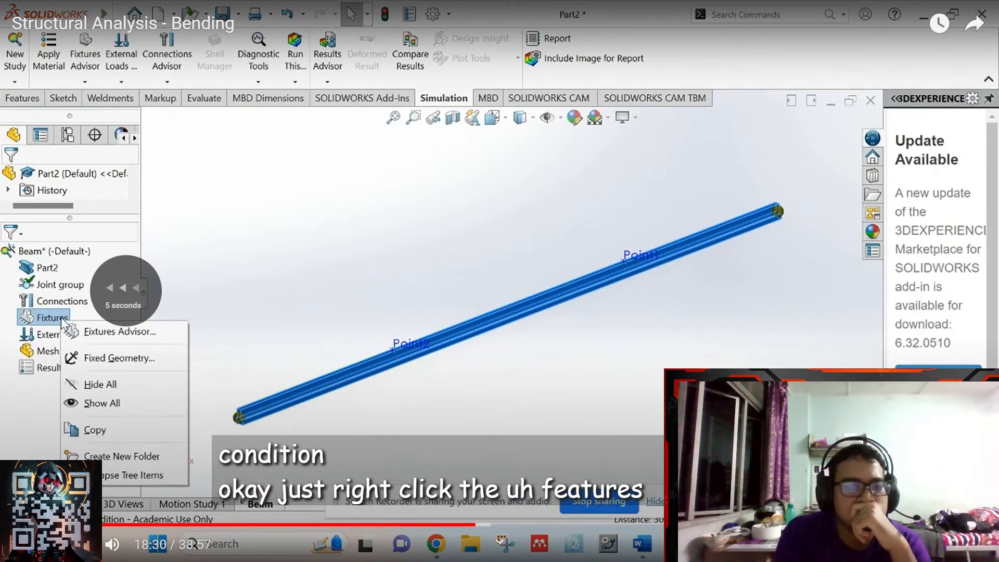
key("Left")
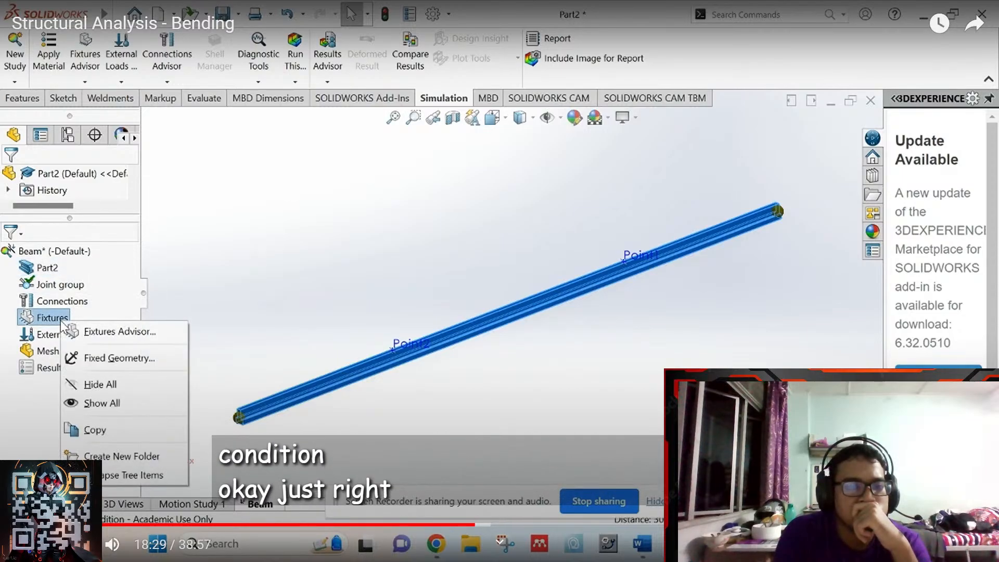
key("space")
key("Escape")
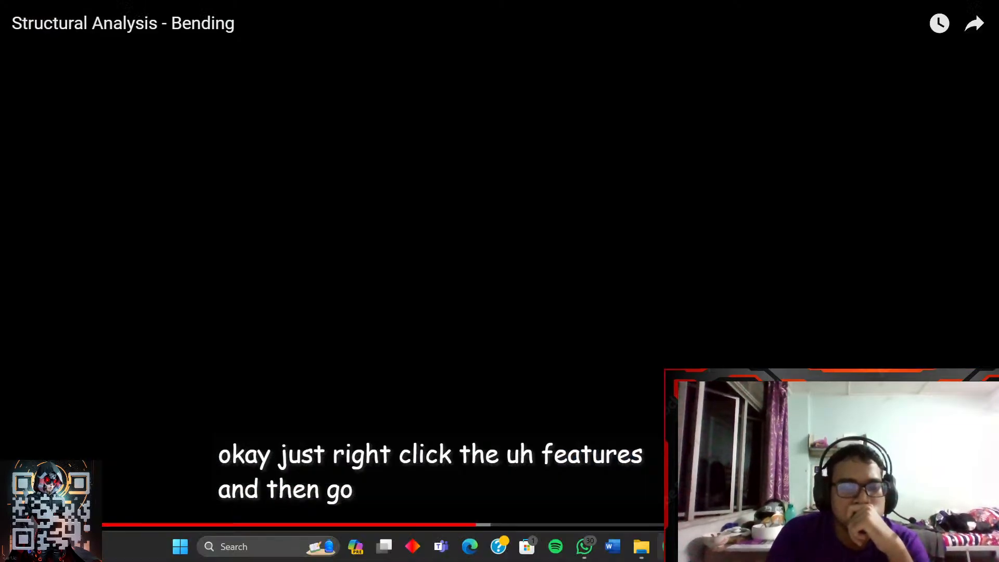
left_click(755, 547)
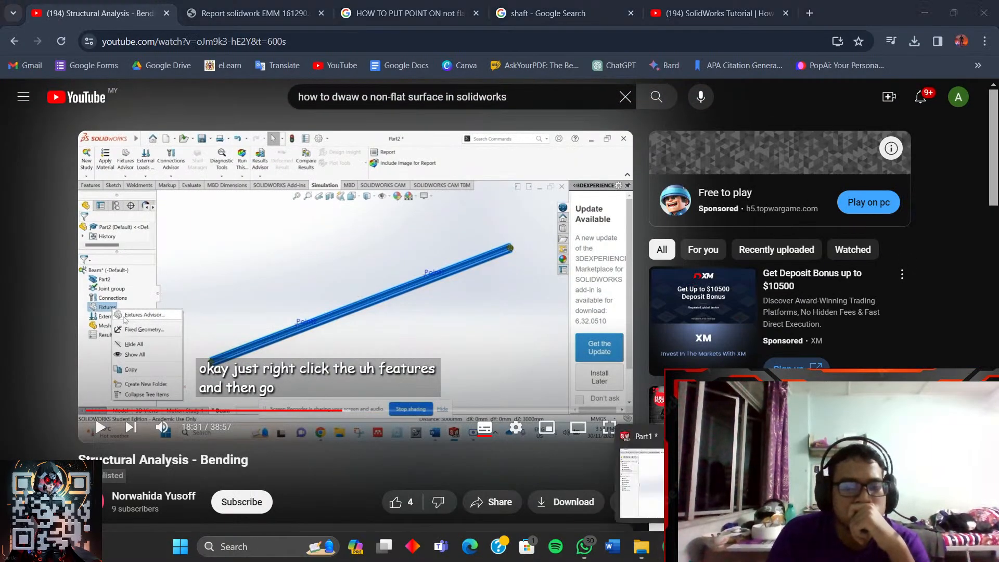
left_click(816, 484)
- Start a Fixed Geometry fixture on the shaft, then resume the tutorial full screen
right_click(38, 268)
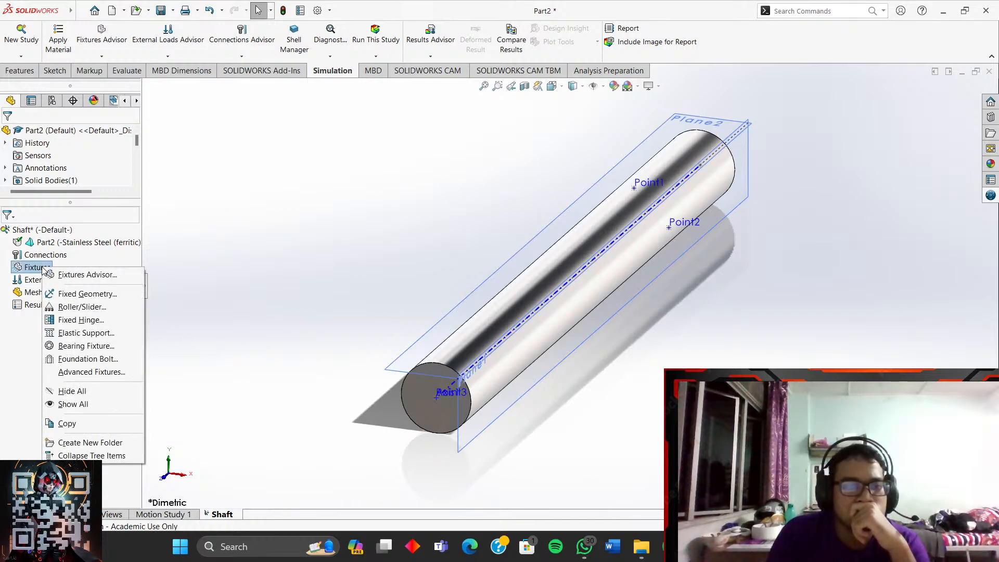
left_click(68, 295)
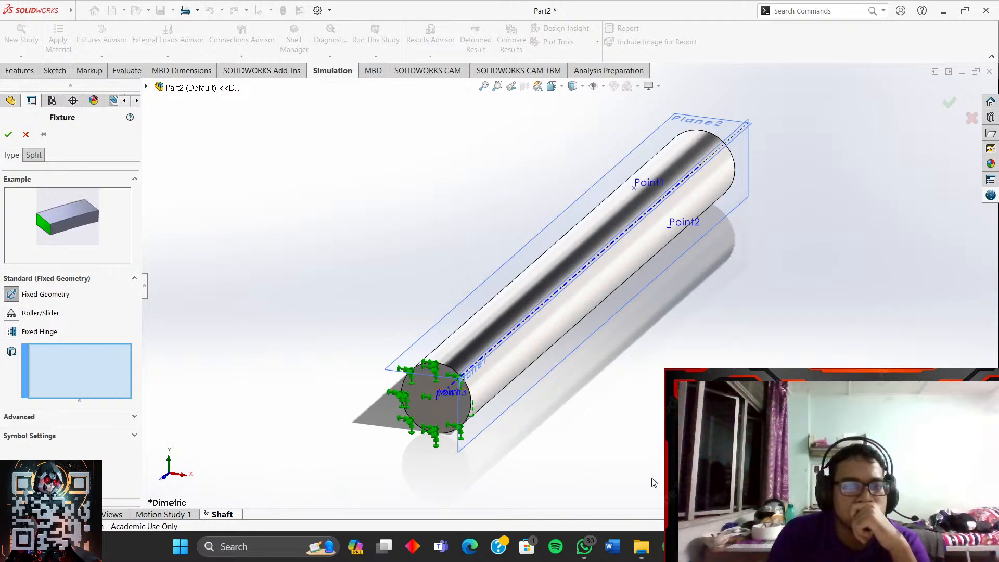
left_click(670, 546)
left_click(433, 321)
left_click(619, 430)
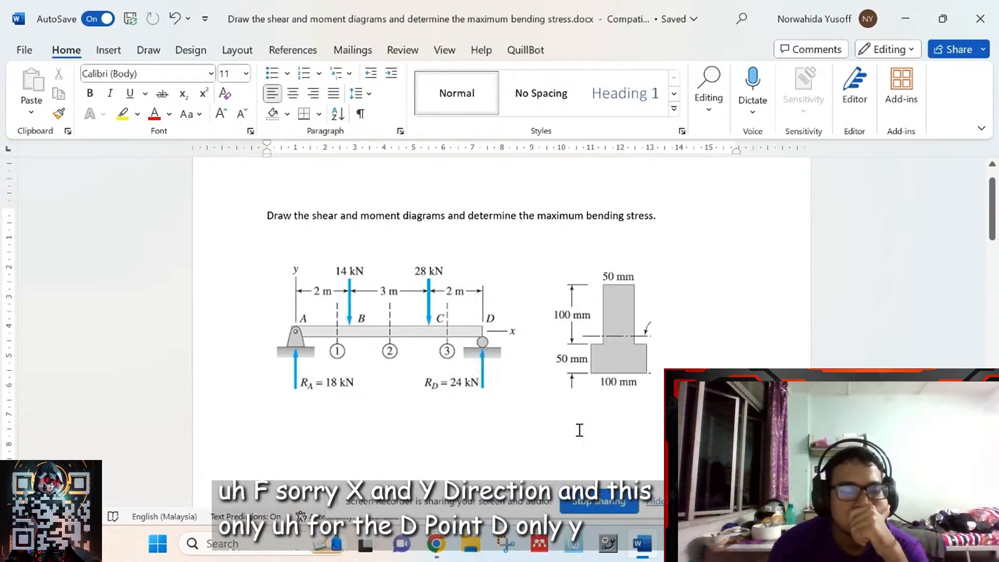
- Switch from Word's beam problem back to the SOLIDWORKS Fixture definition for Part2
key("alt+Tab")
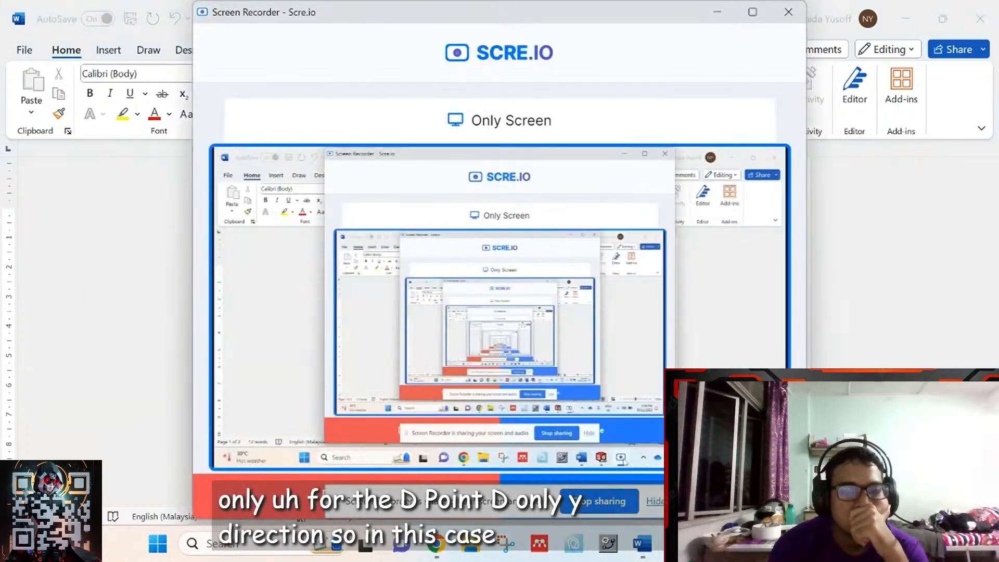
key("alt+Tab")
mouse_move(608, 544)
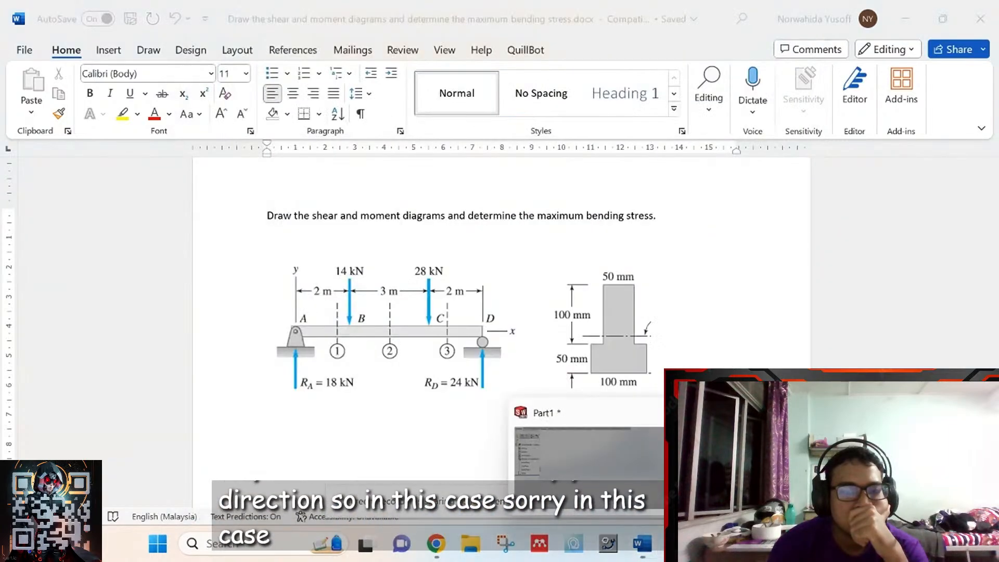
left_click(598, 481)
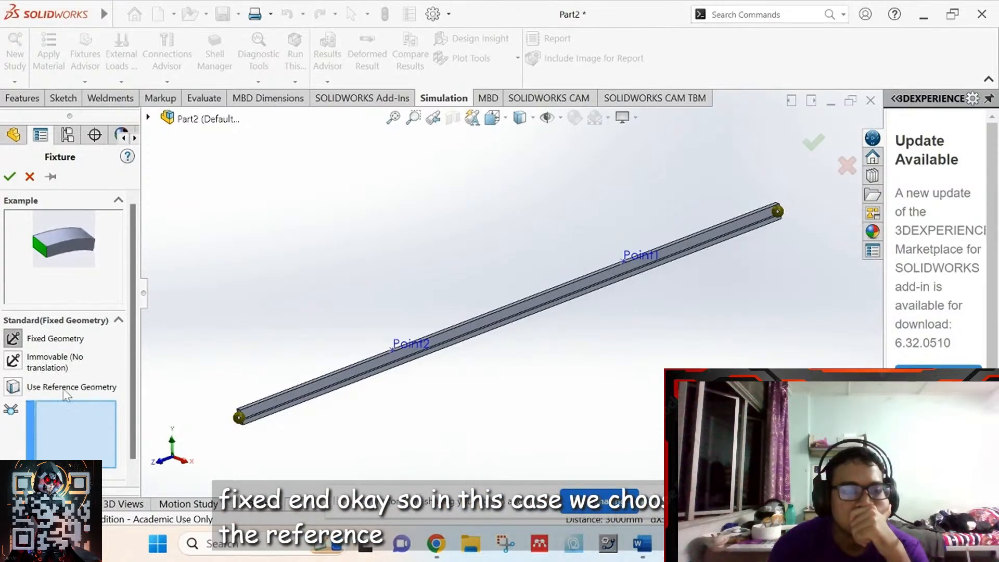
- Set the fixture to Use Reference Geometry on Joint<1, 1> and expand the flyout FeatureManager tree
left_click(13, 388)
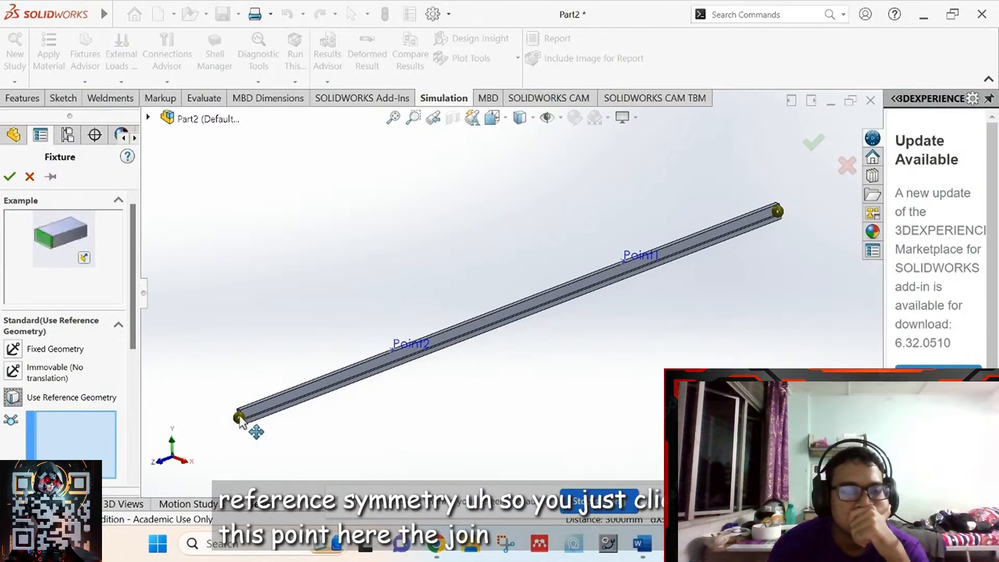
left_click(239, 418)
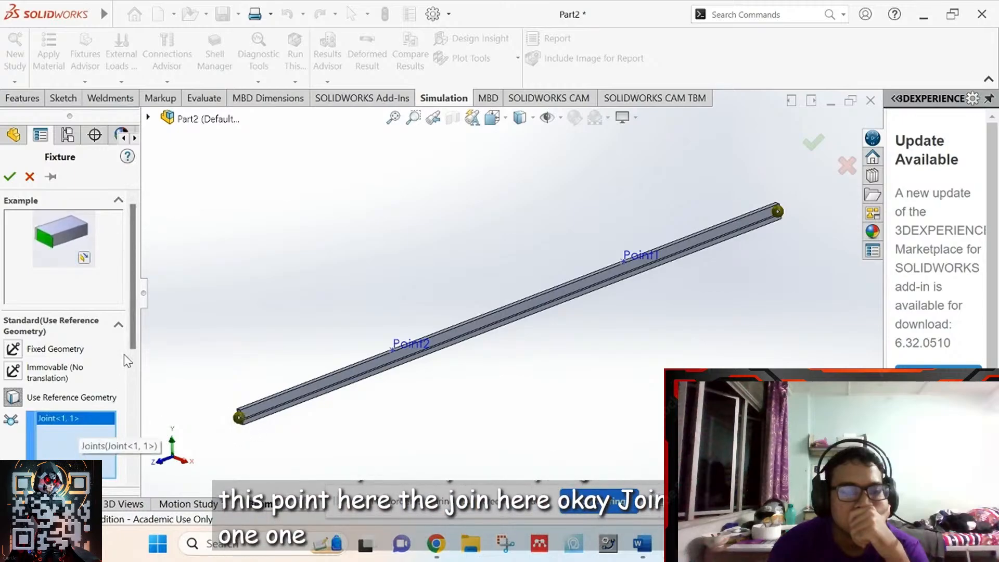
scroll(130, 336, "down", 3)
scroll(129, 384, "down", 3)
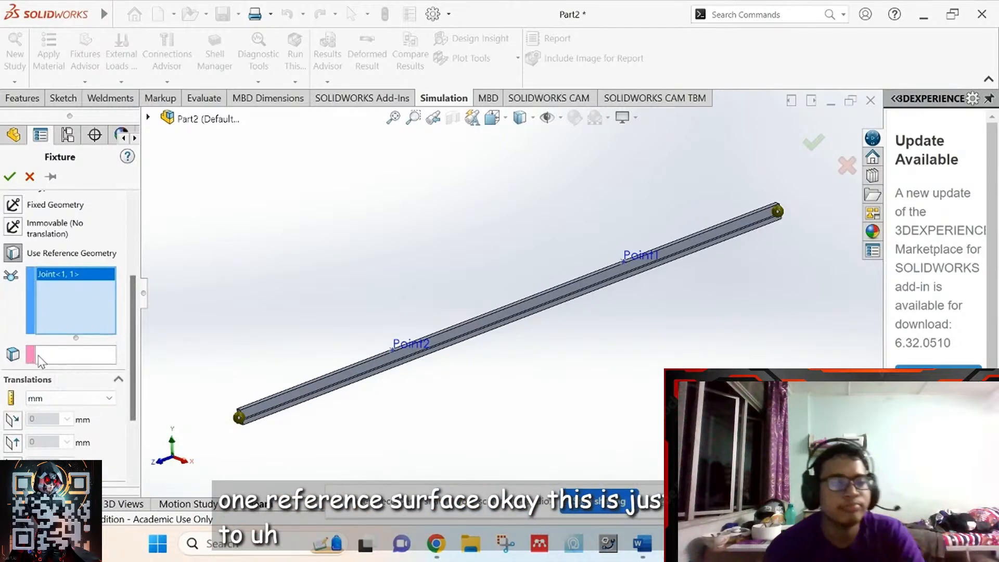
left_click(40, 359)
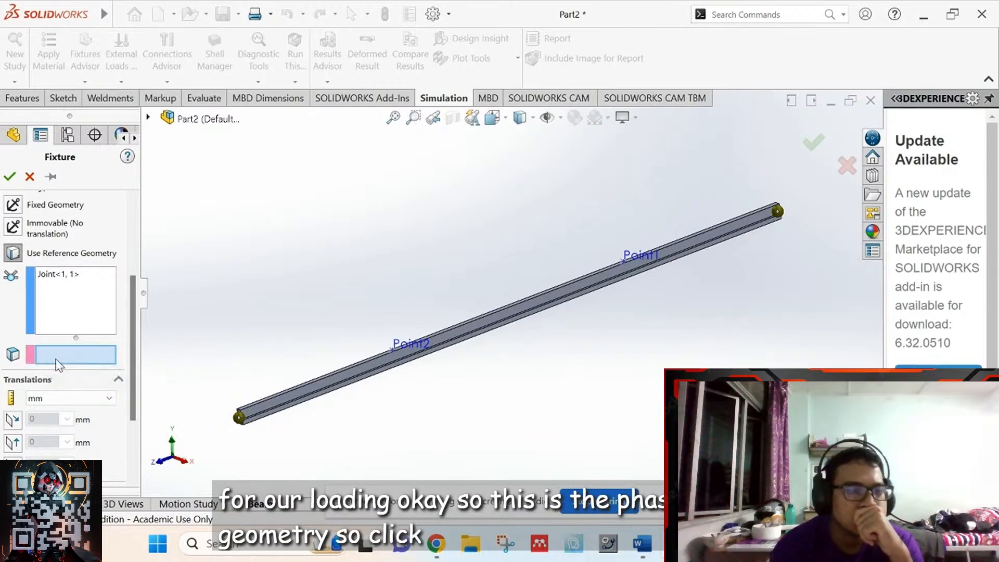
left_click(190, 121)
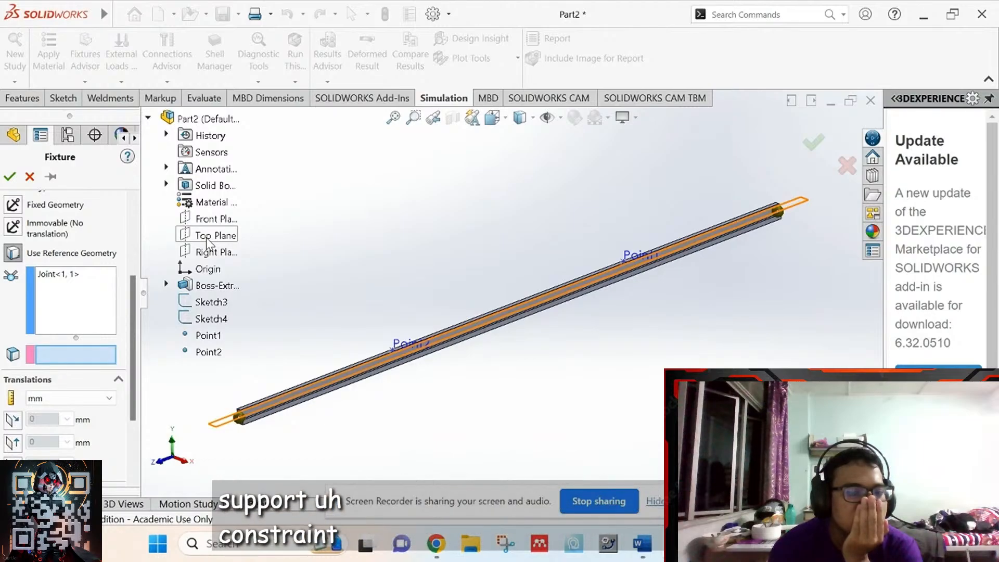
- Pick Top Plane as the fixture reference, then bring up the Word problem showing RA = 18 kN, RD = 24 kN
left_click(207, 239)
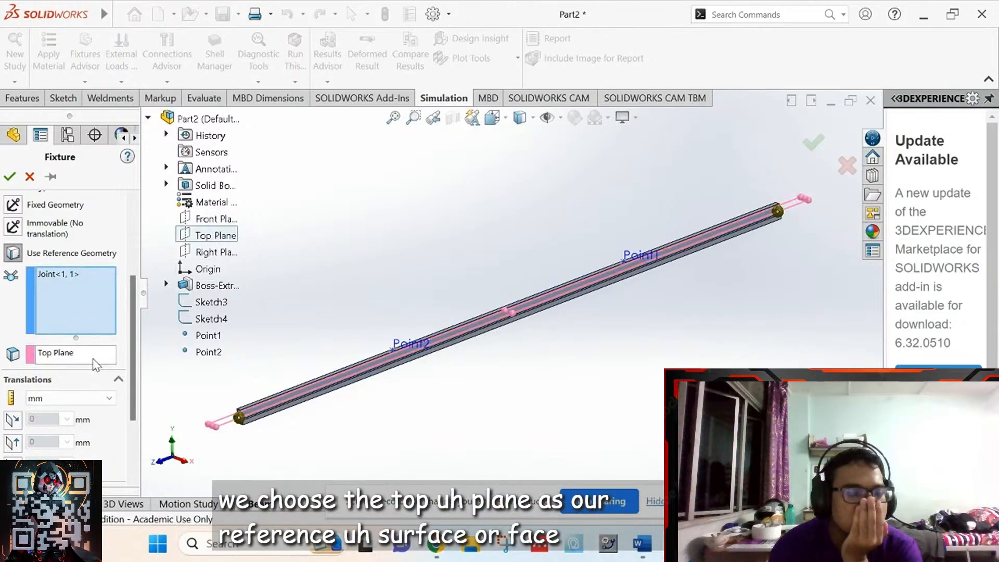
left_click_drag(135, 359, 135, 419)
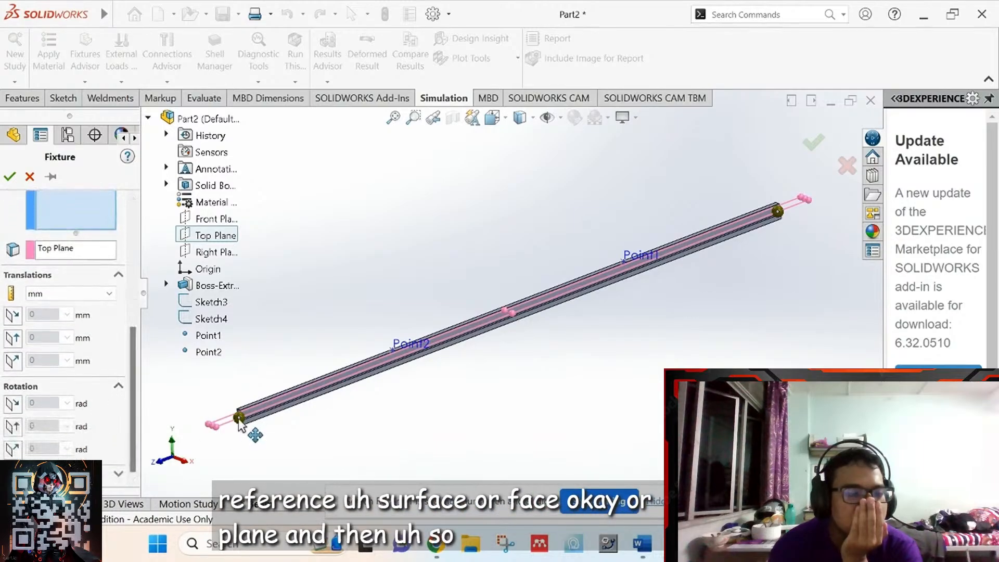
left_click(643, 544)
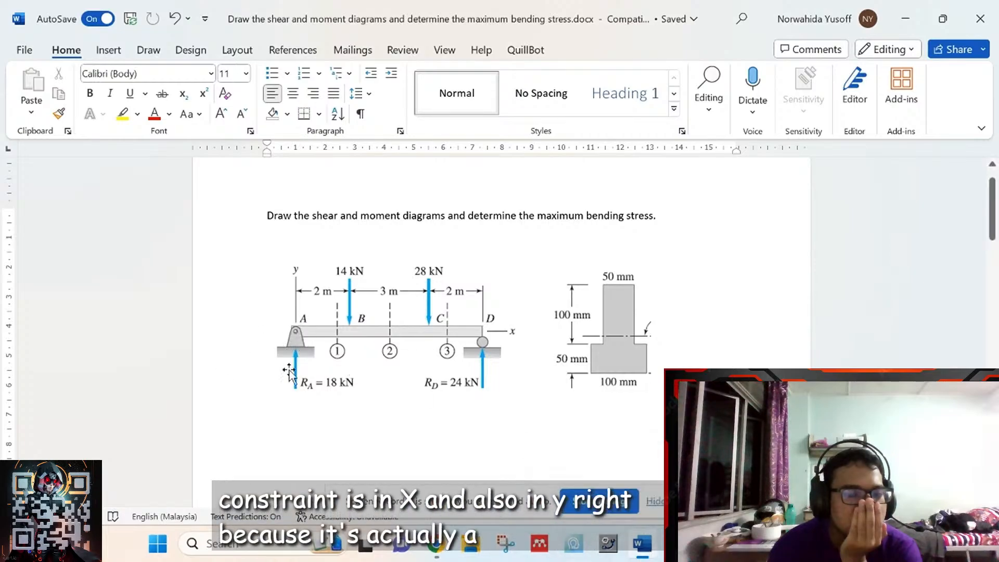
- Review the Word beam problem with its 14 kN and 28 kN loads, then return to the SOLIDWORKS Fixture panel
left_click(677, 544)
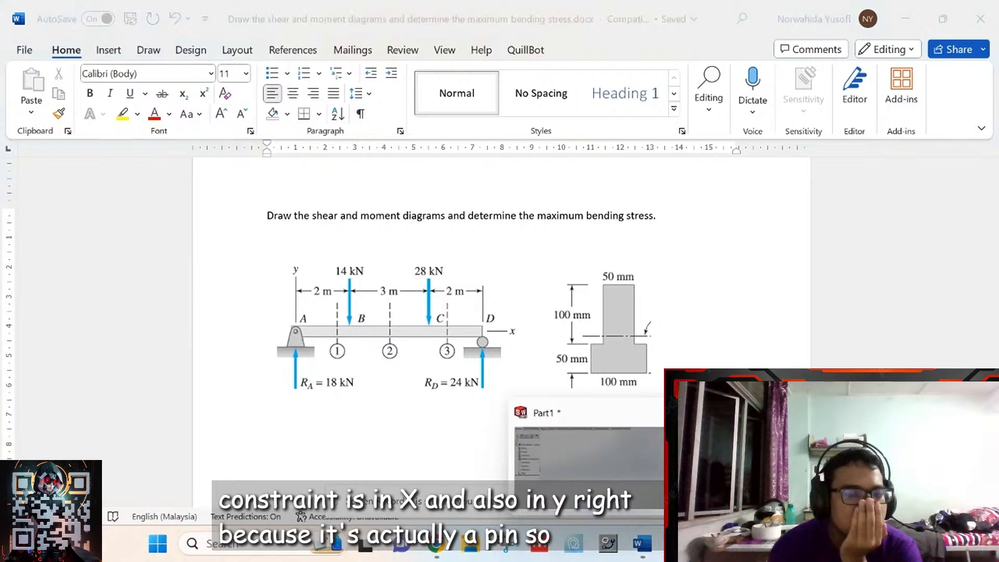
left_click(755, 464)
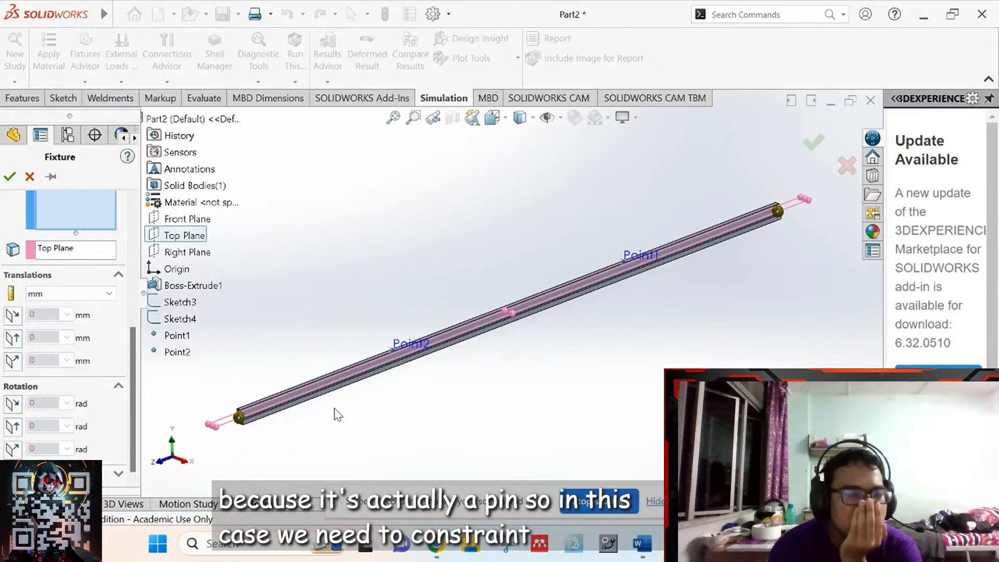
- Restrain Joint<1, 1> in the Y direction and enlarge the fixture symbol to 170
scroll(338, 415, "down", 2)
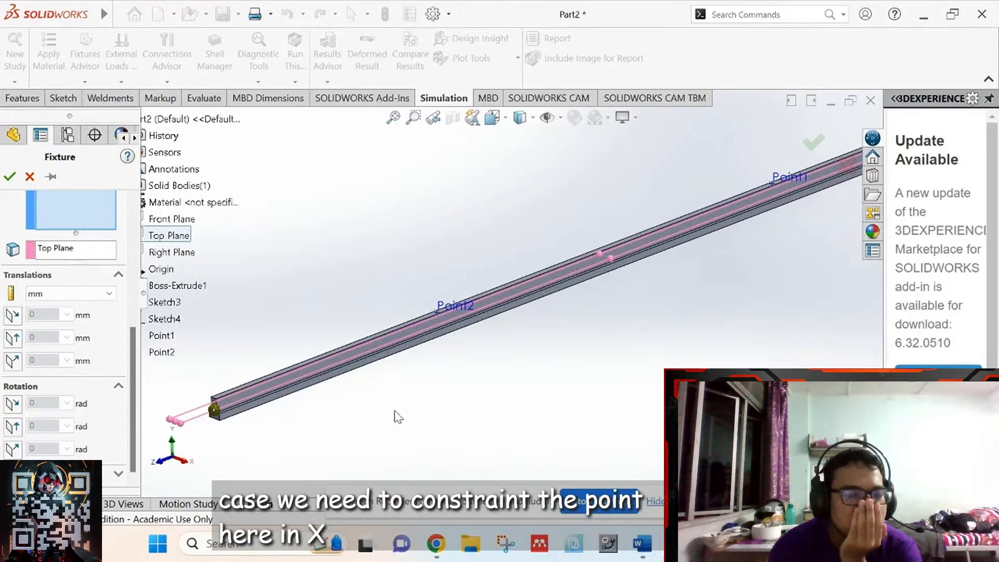
scroll(398, 417, "down", 2)
scroll(683, 351, "up", 2)
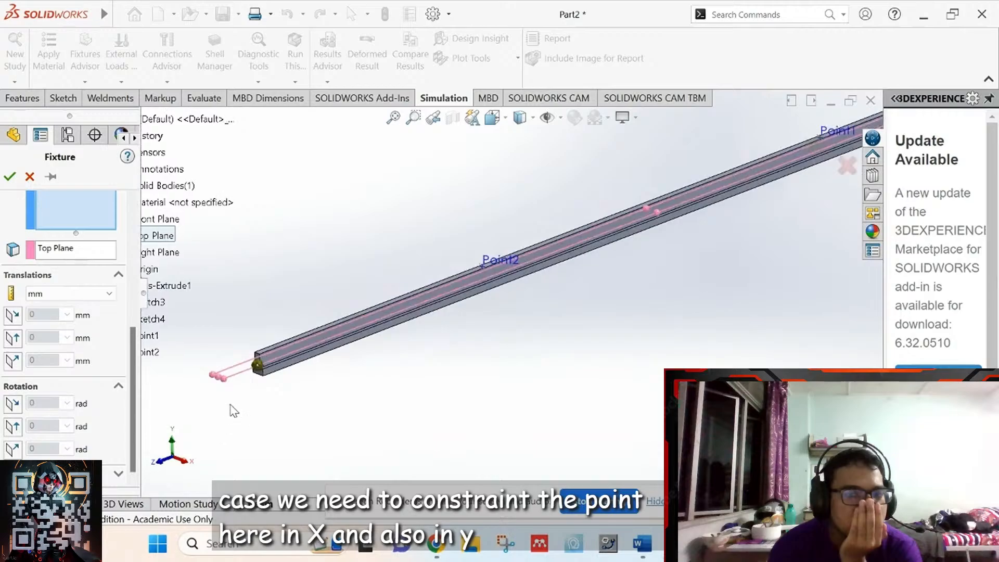
scroll(276, 364, "down", 2)
scroll(334, 342, "down", 2)
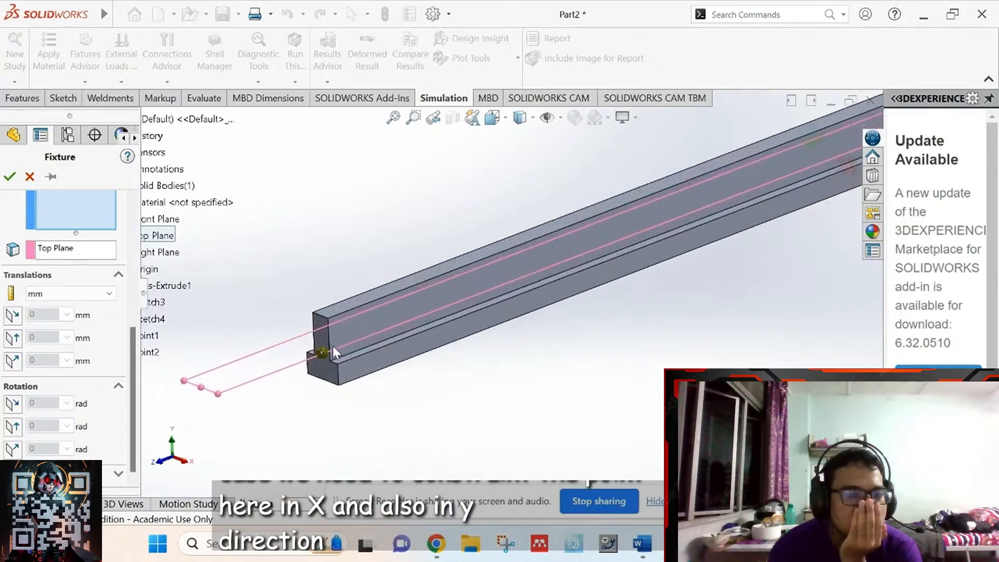
left_click(19, 342)
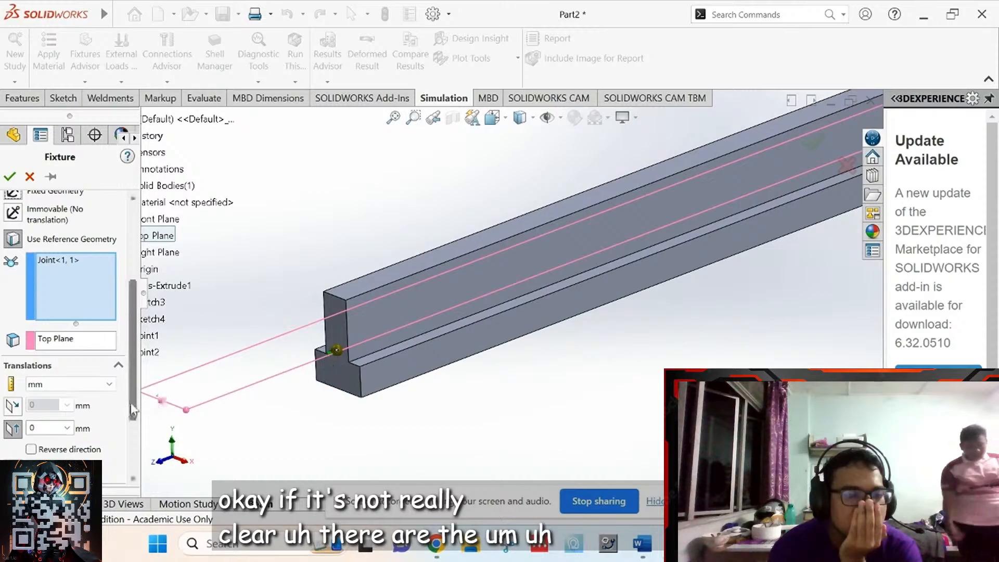
scroll(138, 440, "down", 2)
scroll(138, 440, "down", 2)
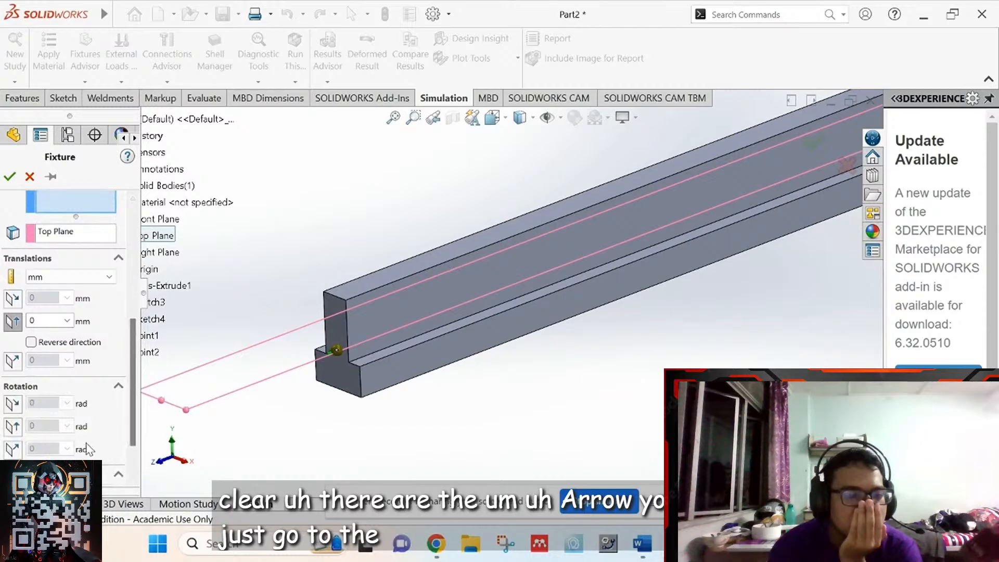
scroll(136, 477, "down", 2)
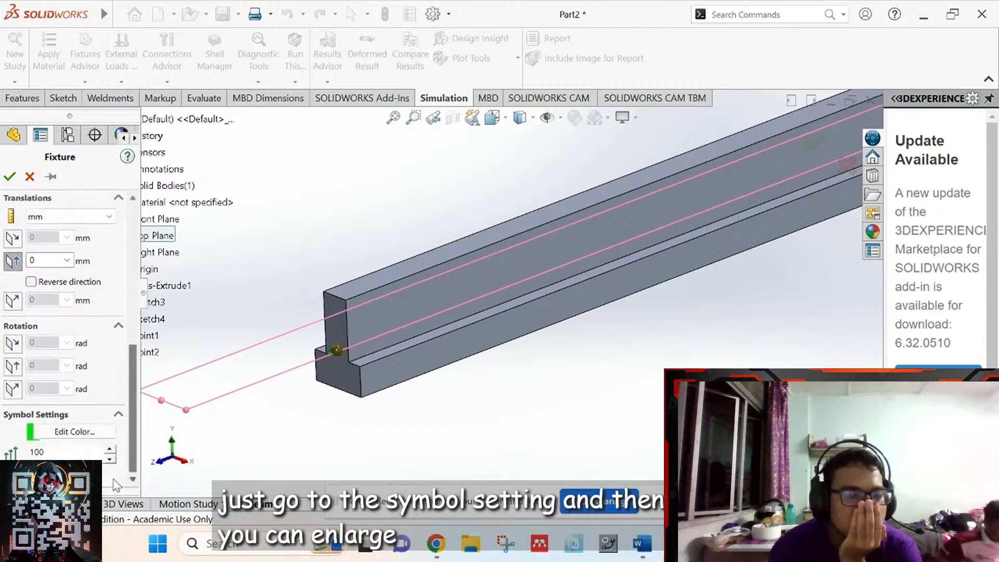
left_click(114, 448)
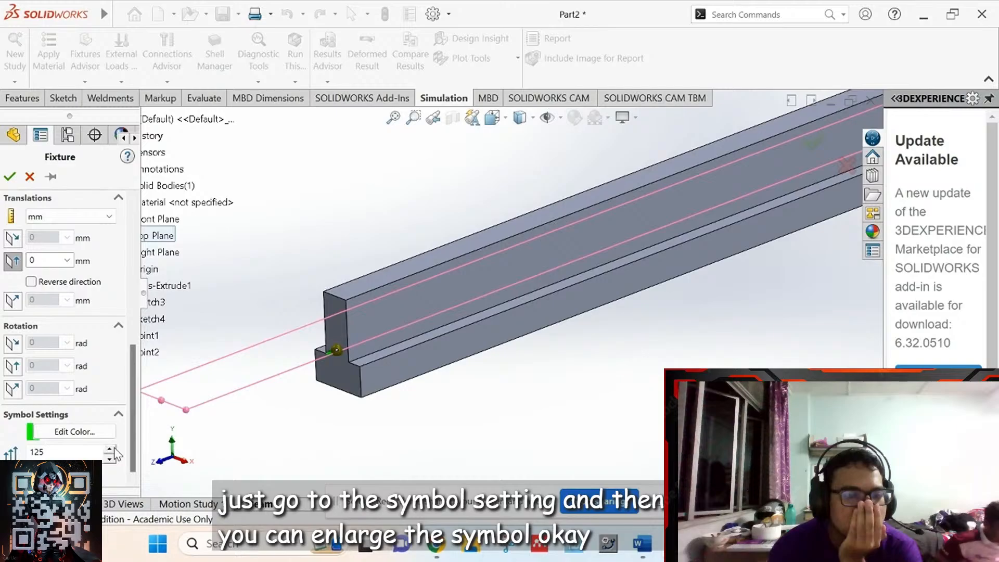
left_click(111, 449)
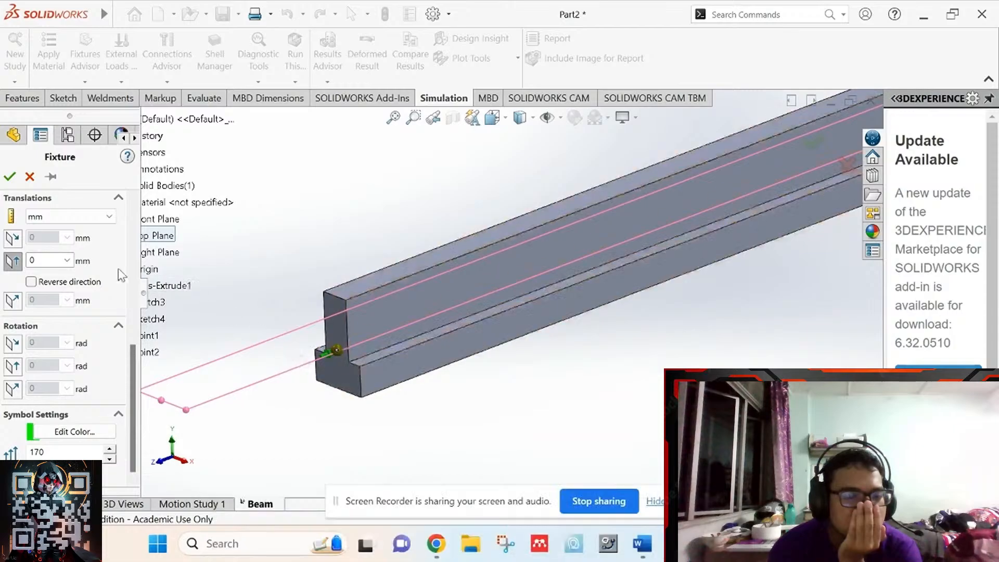
- Also restrain translation normal to Top Plane and confirm the pin-support fixture
scroll(130, 345, "up", 1)
scroll(137, 348, "up", 3)
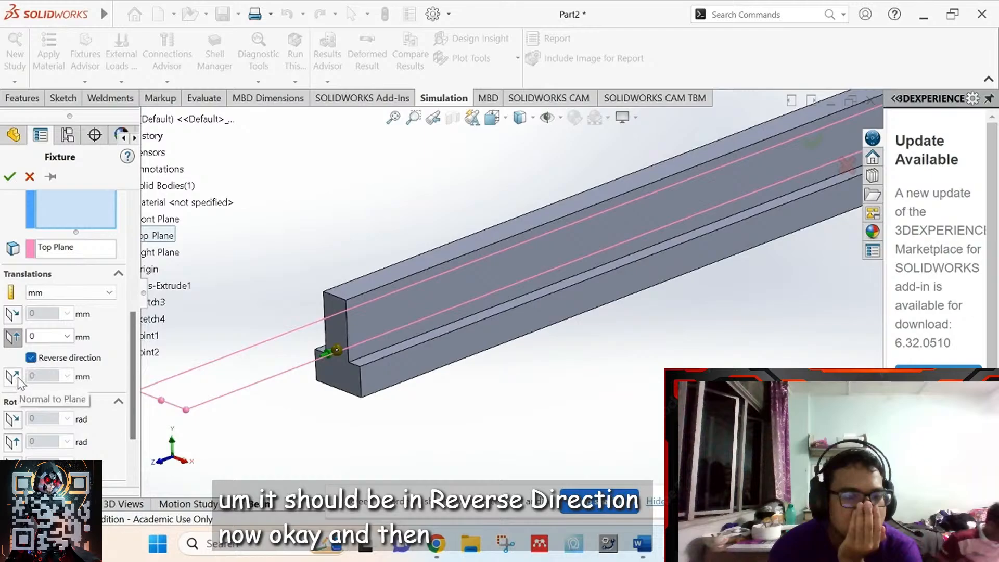
left_click(16, 380)
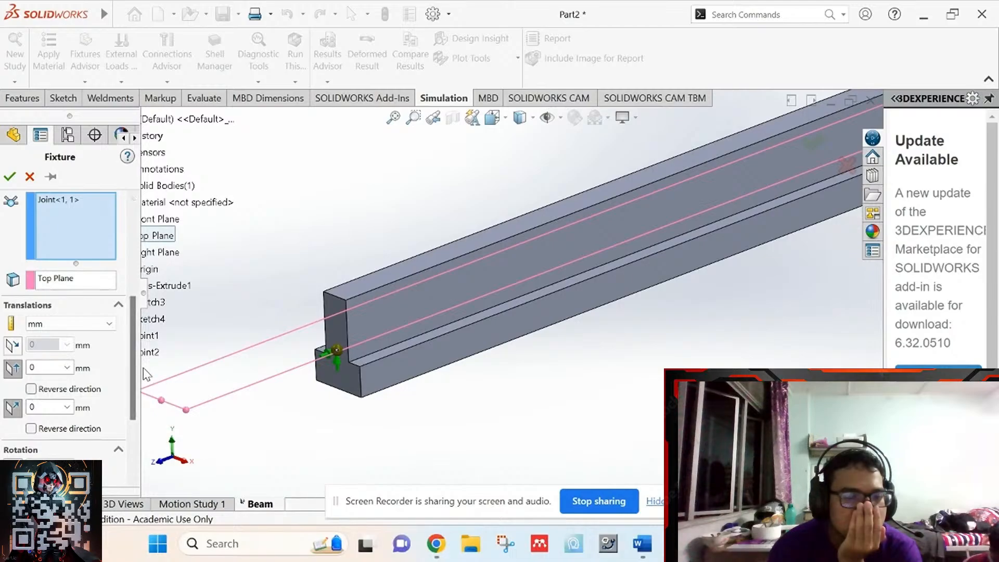
left_click_drag(134, 366, 135, 274)
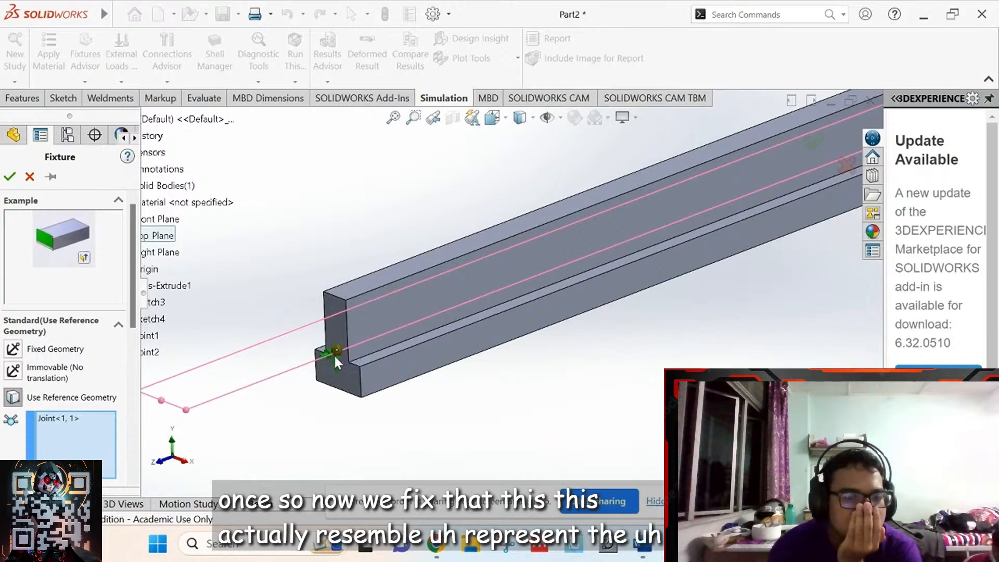
left_click(9, 176)
- Start a new reference-geometry fixture on the second joint, Joint<2, 1>
scroll(228, 290, "up", 2)
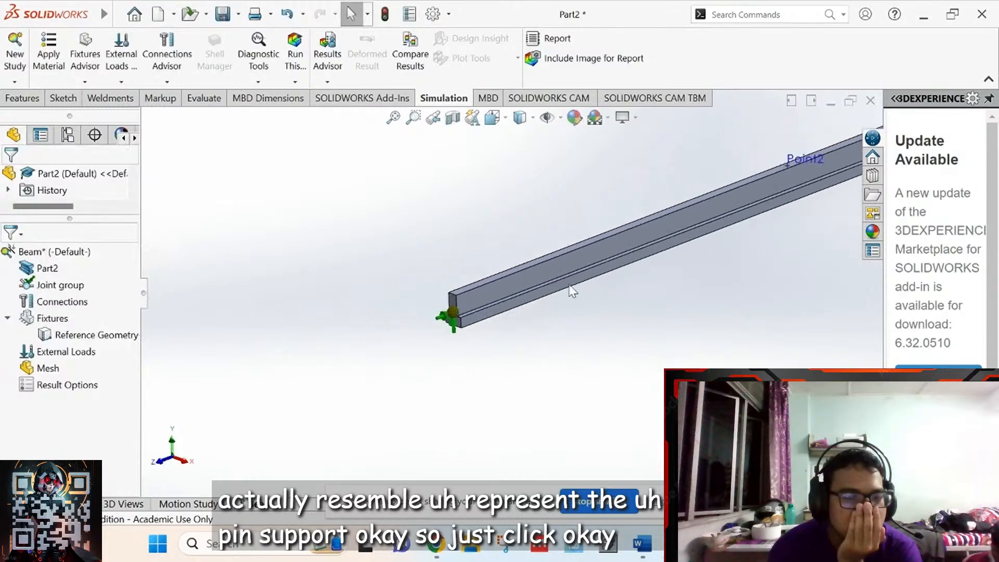
scroll(230, 201, "up", 1)
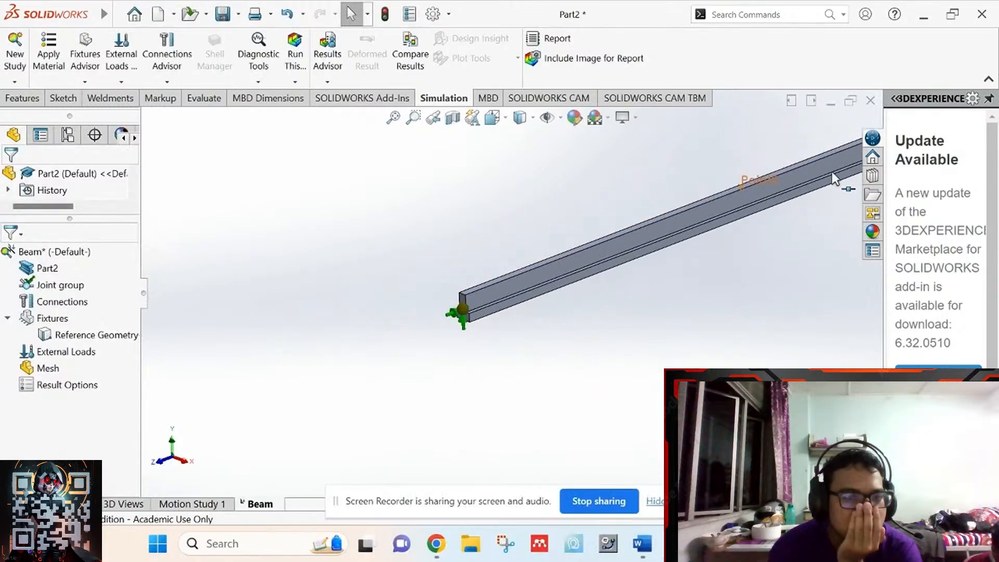
scroll(832, 173, "down", 2)
scroll(280, 234, "up", 2)
scroll(520, 192, "up", 2)
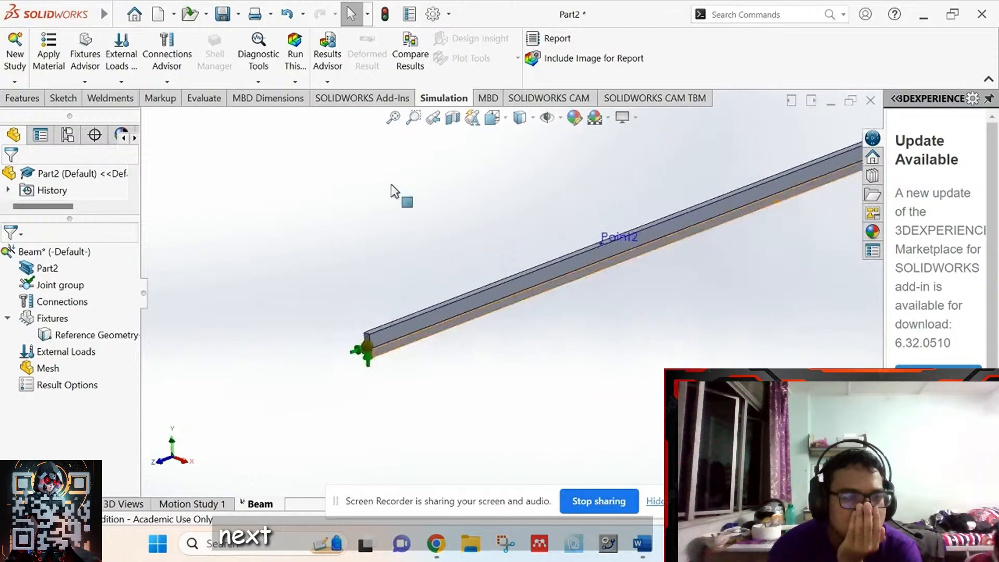
scroll(312, 198, "up", 2)
scroll(282, 245, "up", 1)
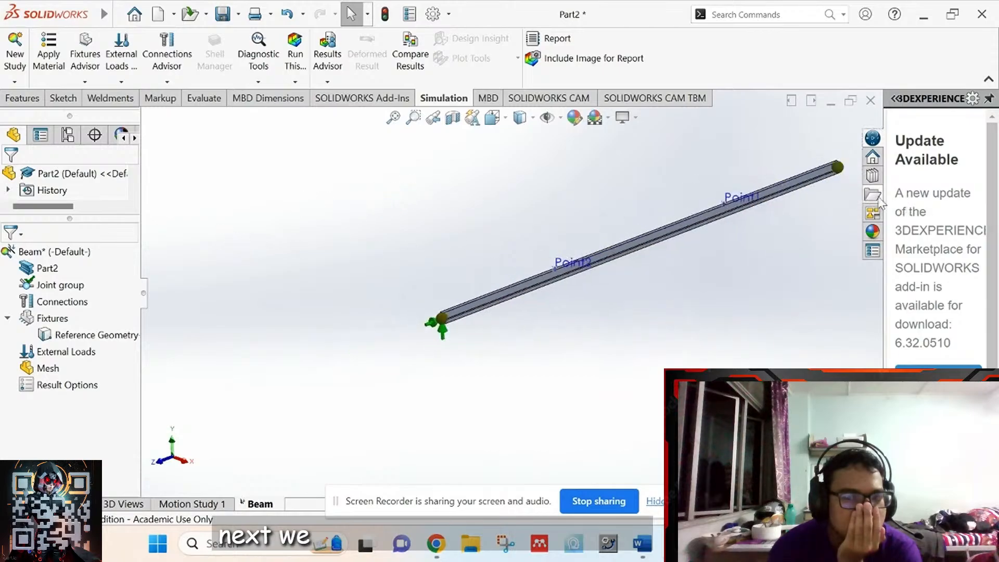
scroll(828, 187, "down", 5)
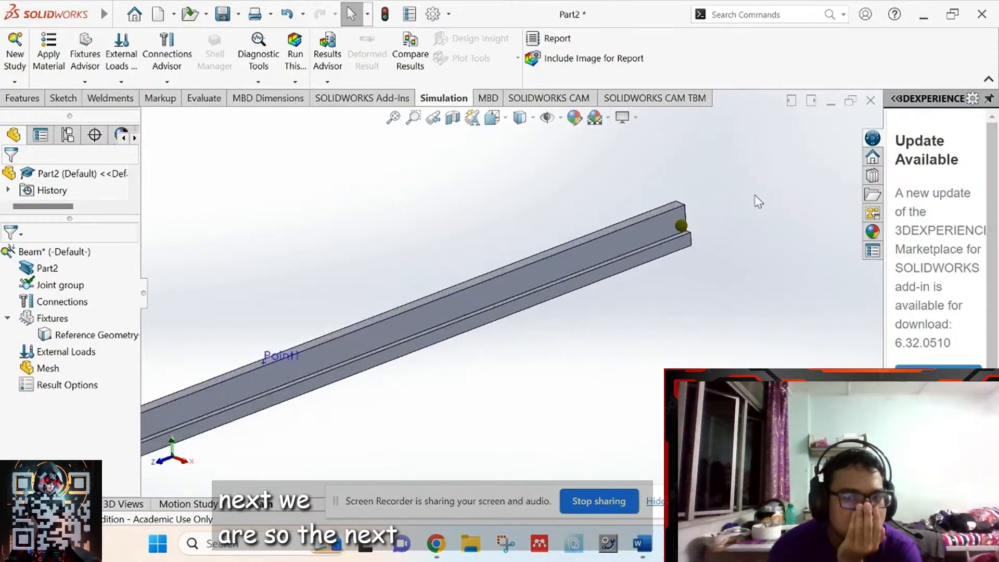
scroll(759, 202, "down", 3)
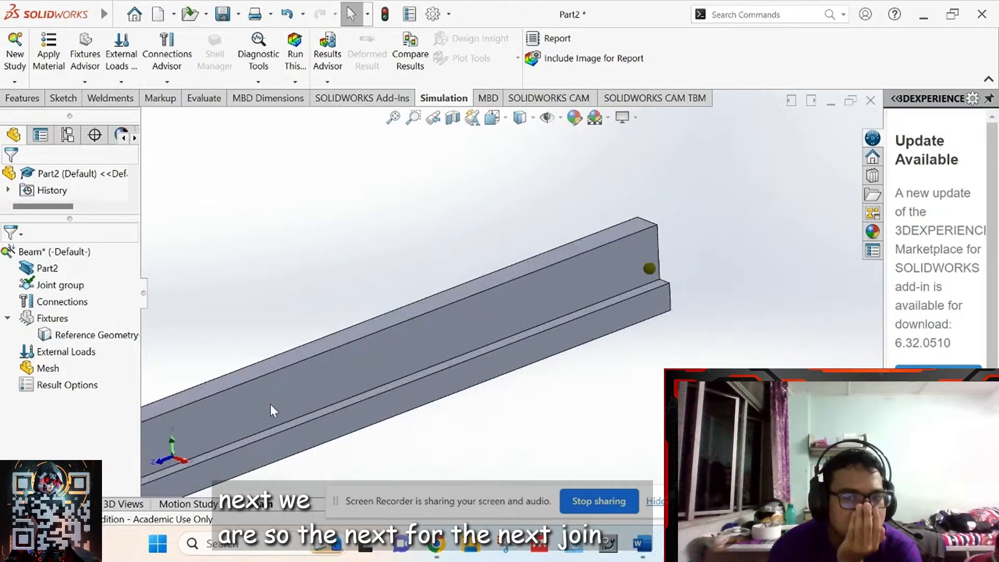
right_click(51, 321)
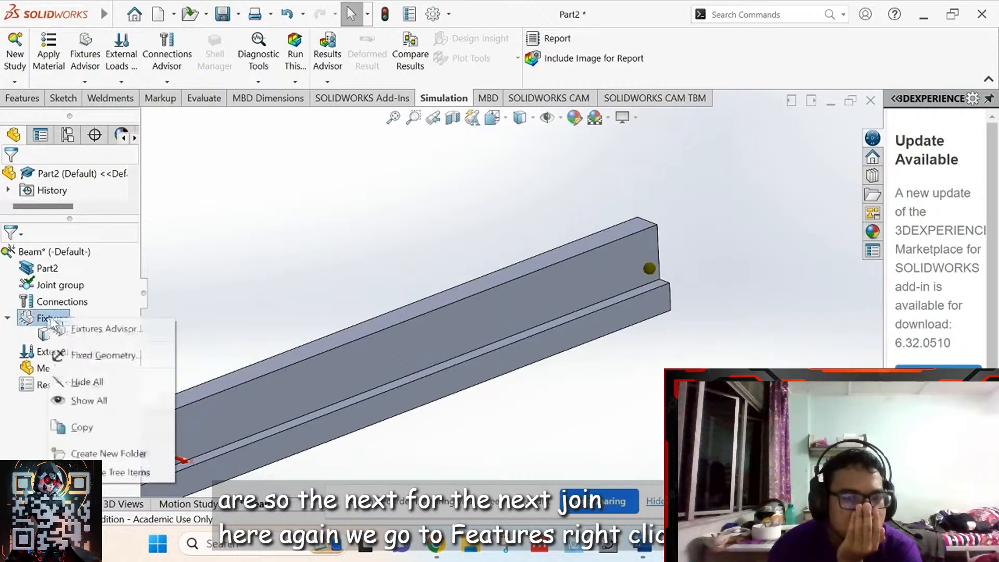
left_click(75, 358)
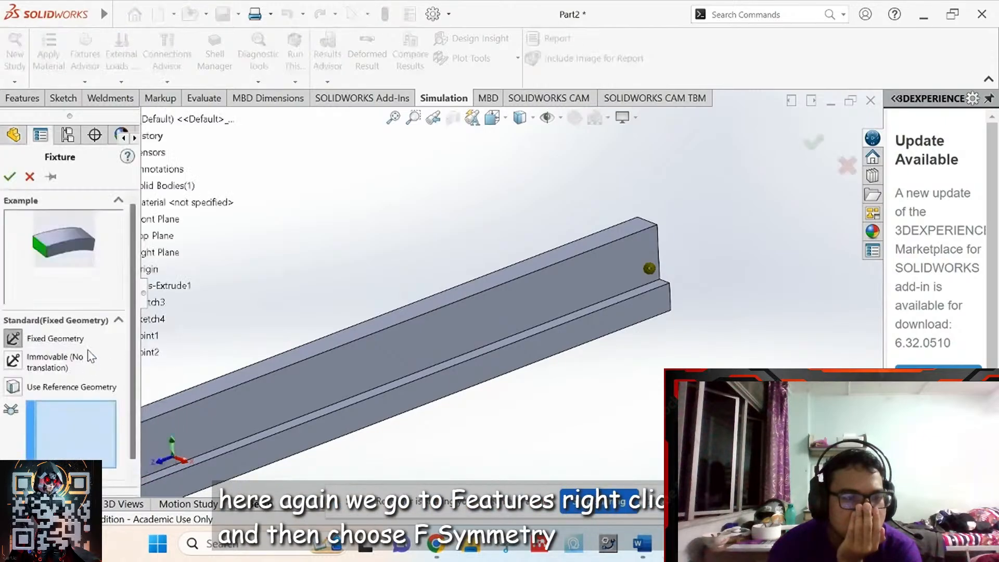
left_click(16, 388)
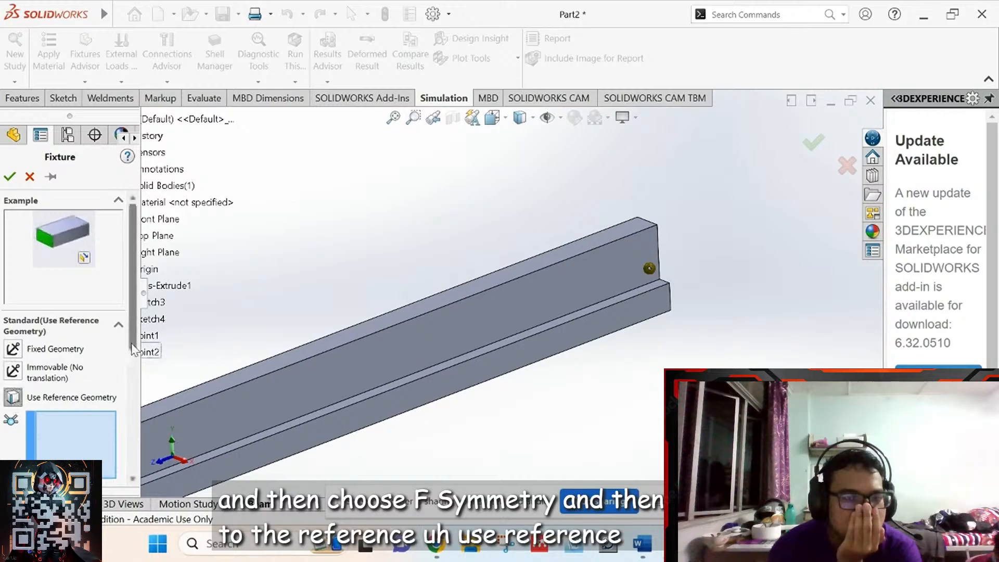
scroll(135, 406, "down", 3)
scroll(134, 405, "down", 1)
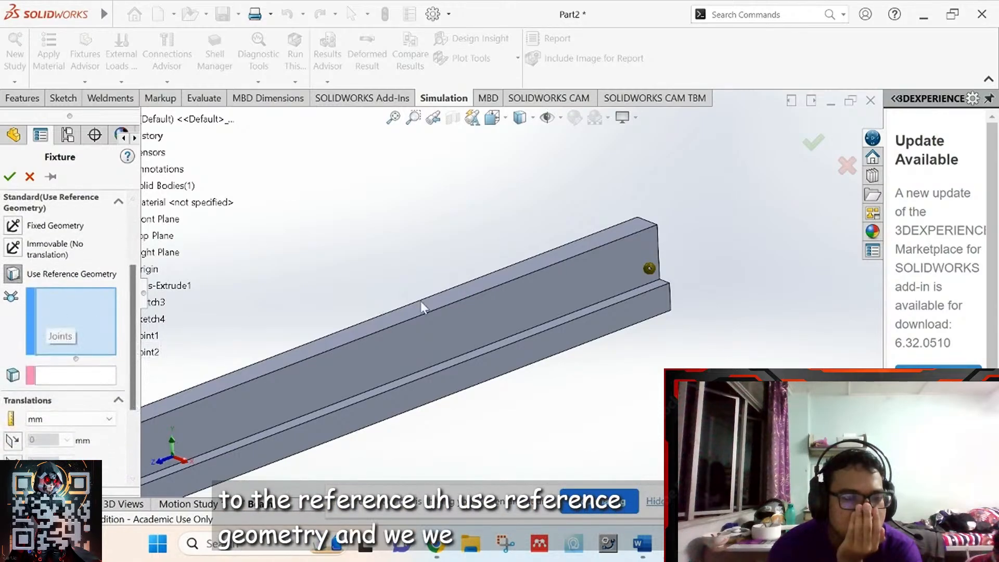
left_click(649, 269)
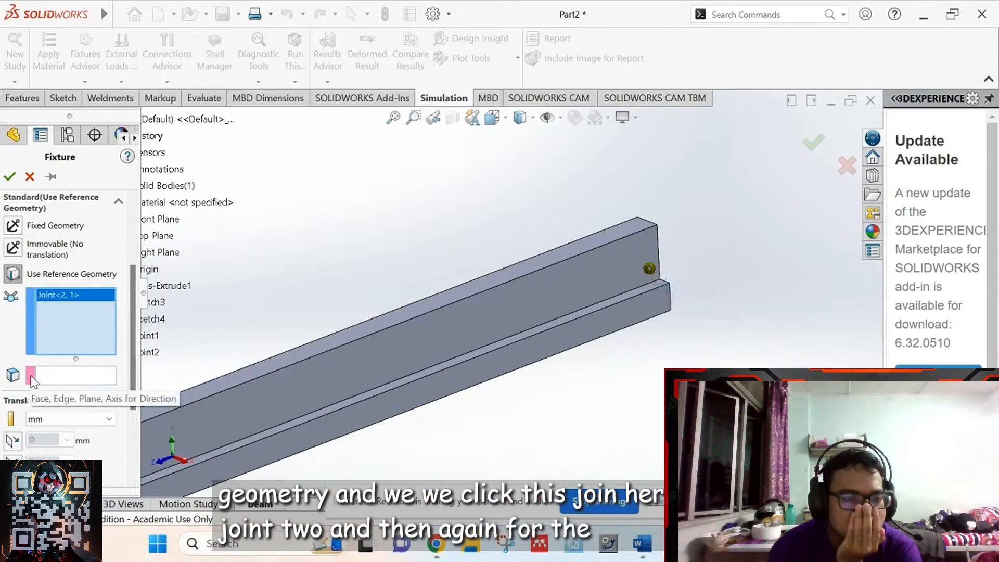
- Use Top Plane as reference and restrain translation normal to it at 0 mm
left_click(49, 376)
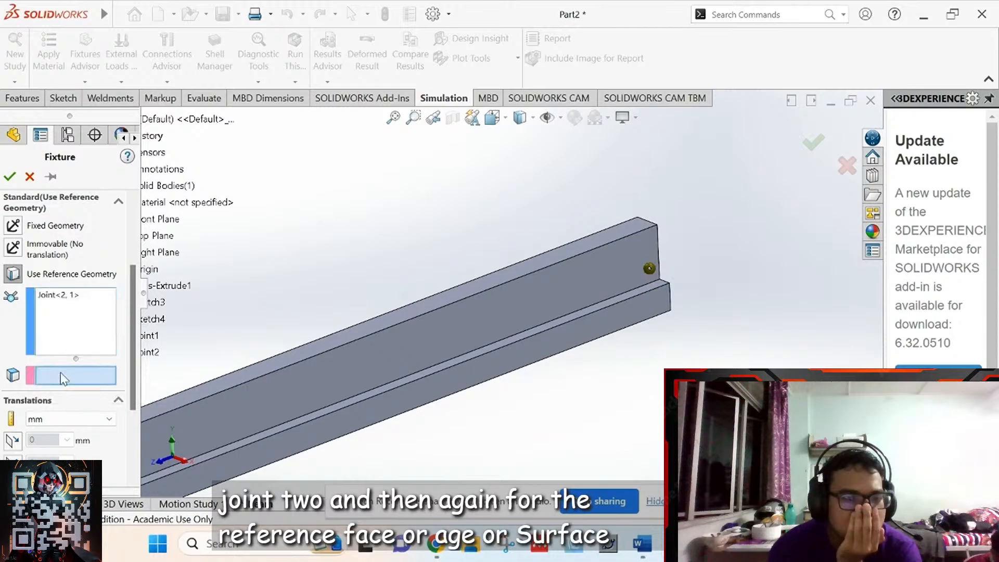
left_click(175, 239)
left_click_drag(130, 385, 135, 445)
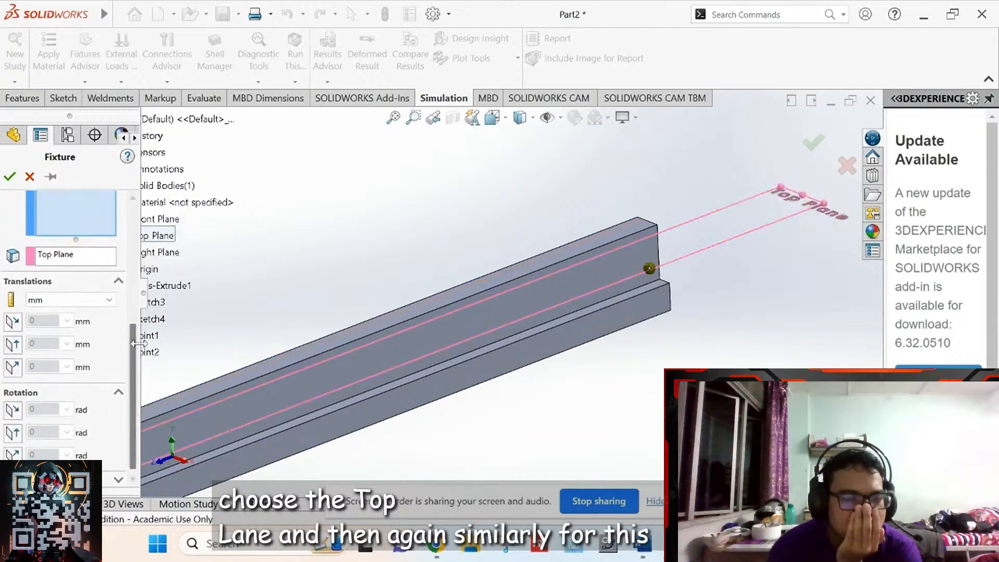
left_click_drag(135, 342, 139, 356)
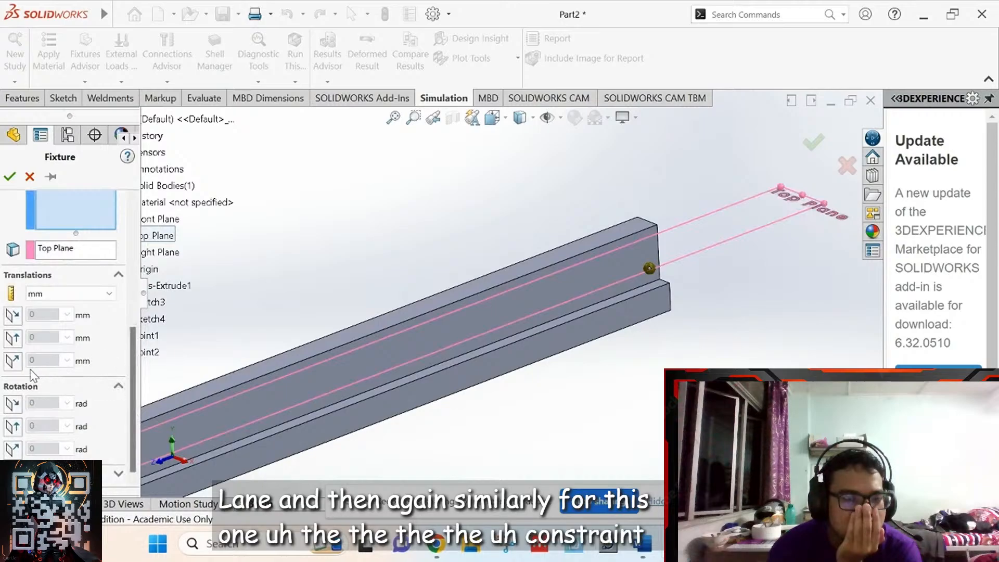
left_click(16, 365)
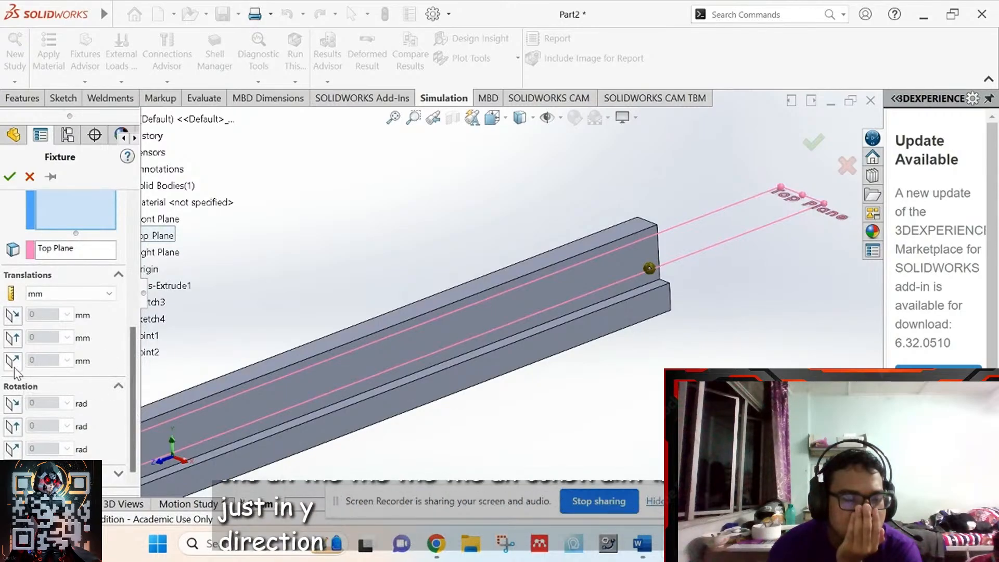
- Enlarge the fixture symbol to 125 and confirm the second fixture
scroll(15, 371, "up", 3)
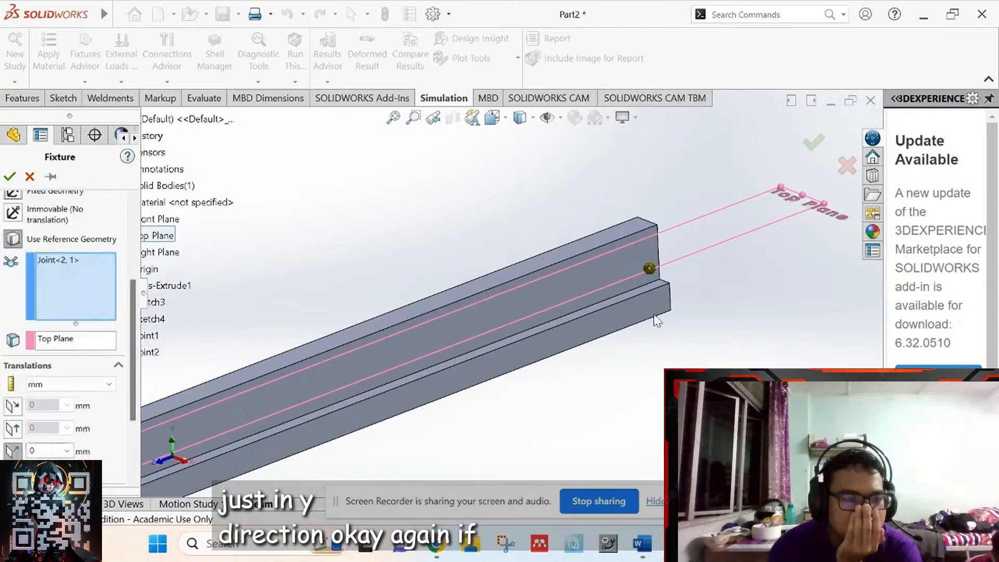
middle_click_drag(716, 298, 601, 364)
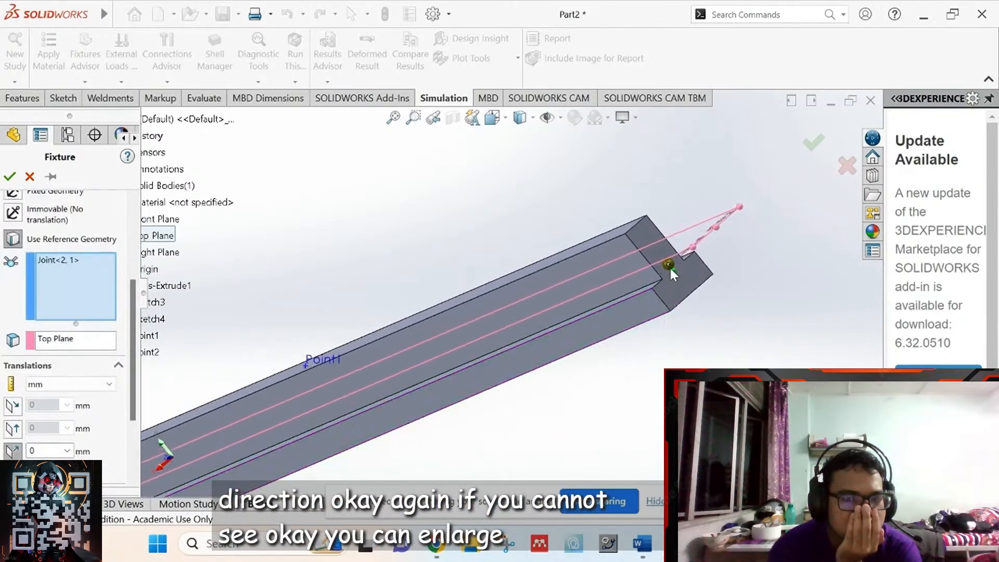
scroll(129, 479, "down", 4)
left_click(126, 475)
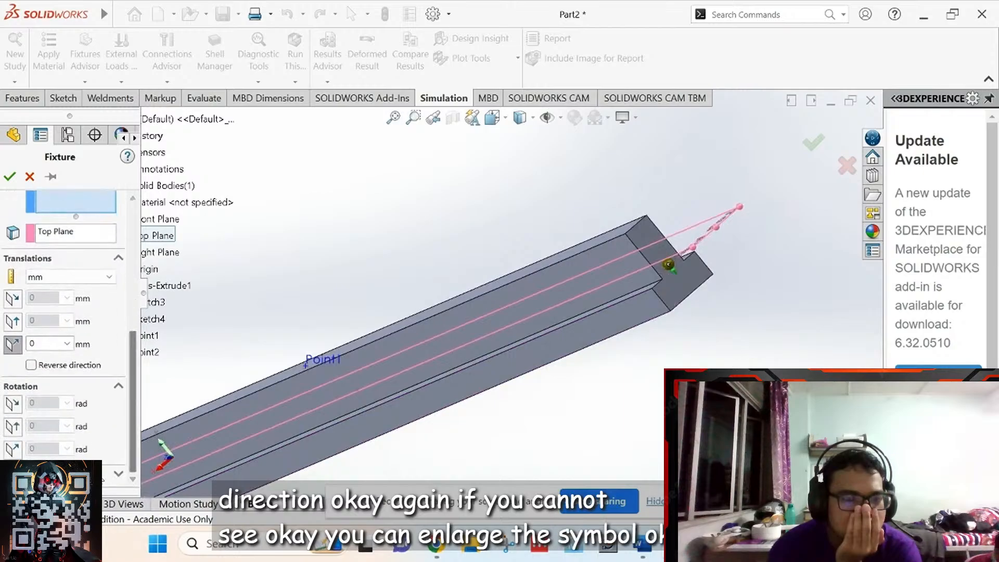
scroll(133, 451, "down", 2)
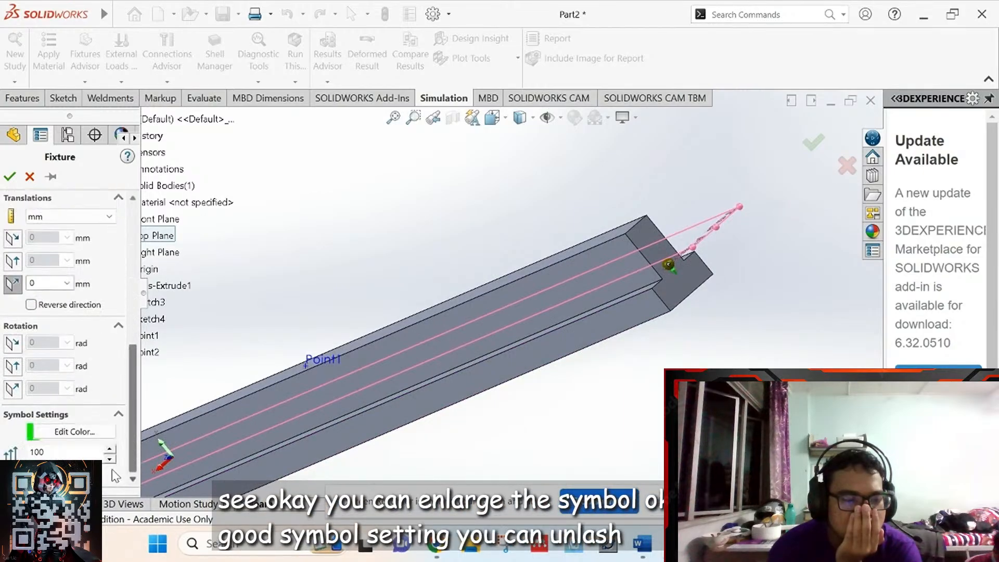
left_click(111, 448)
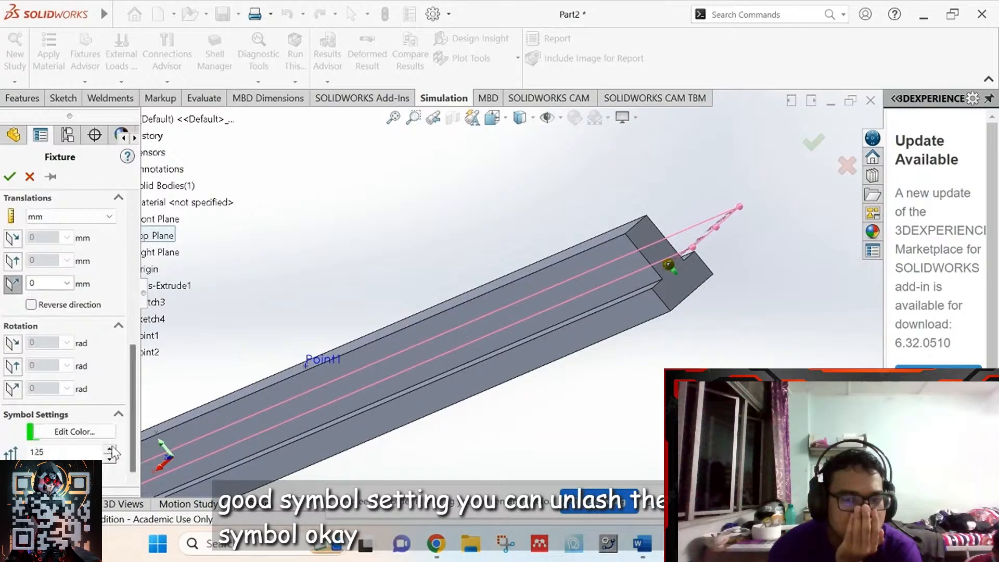
middle_click_drag(474, 359, 583, 346)
scroll(510, 344, "up", 4)
scroll(510, 344, "up", 3)
scroll(639, 334, "up", 2)
scroll(643, 340, "up", 3)
scroll(399, 364, "down", 2)
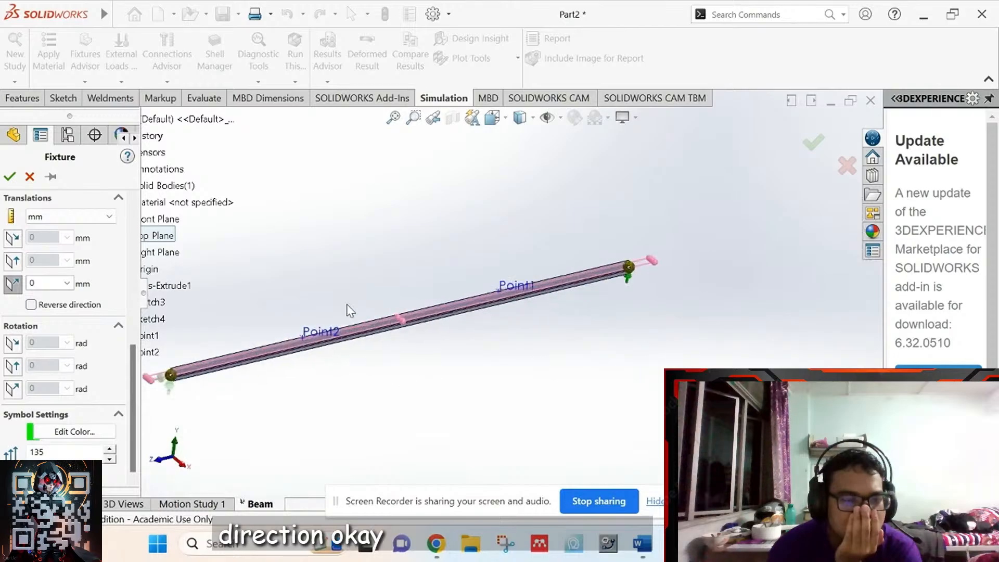
scroll(364, 302, "up", 1)
scroll(265, 332, "down", 1)
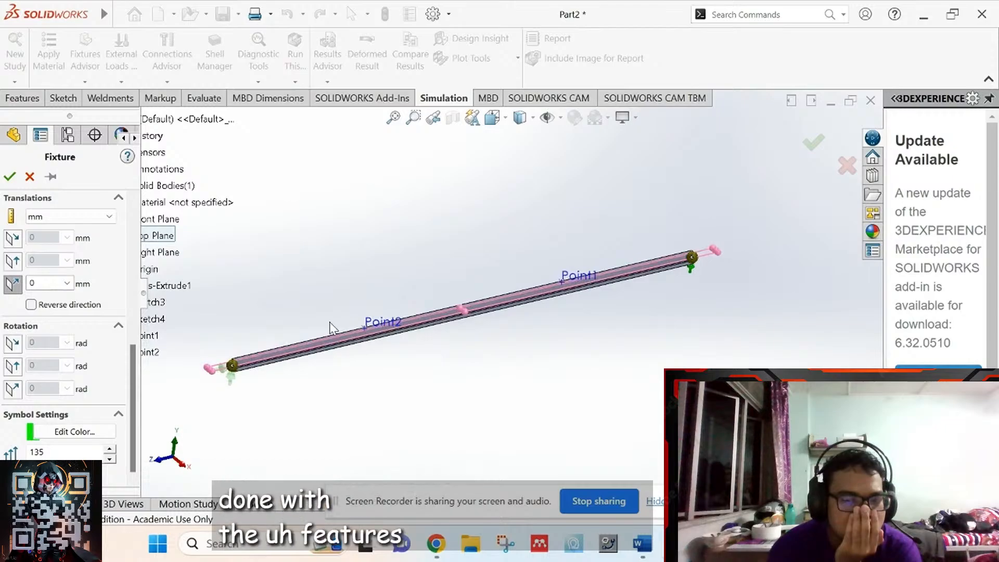
left_click(9, 176)
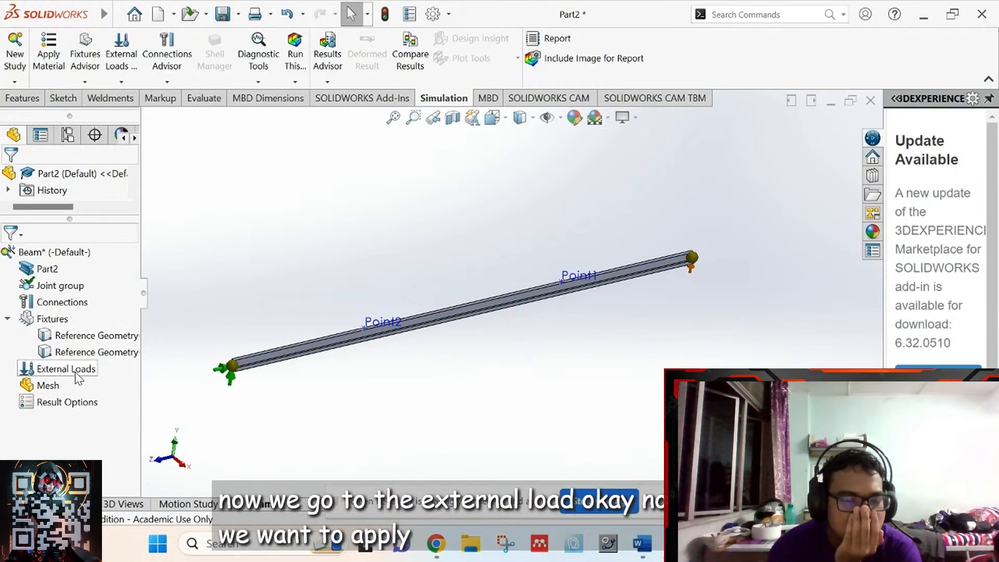
- Start a force load at Point1 using Top Plane as the direction reference
right_click(79, 370)
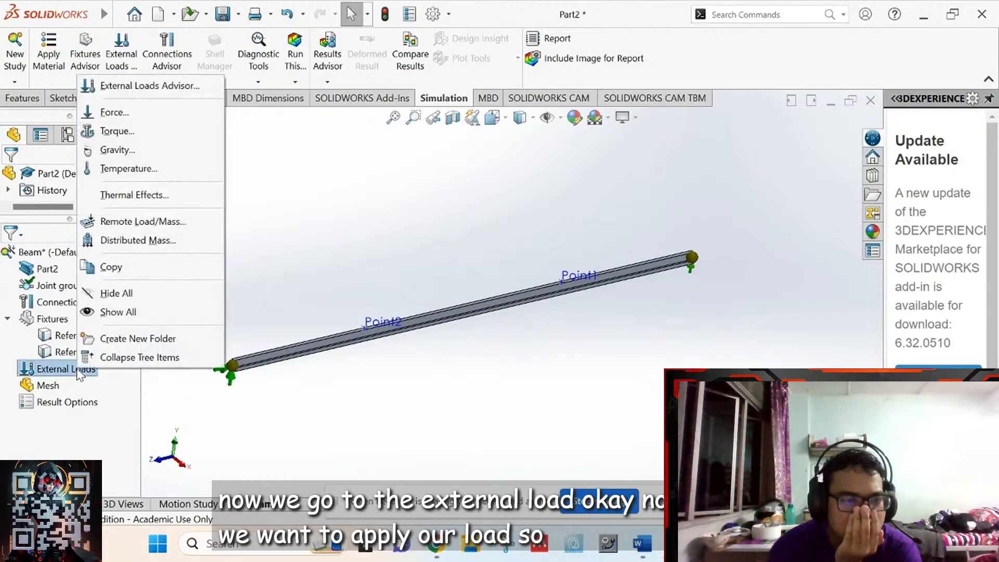
left_click(119, 113)
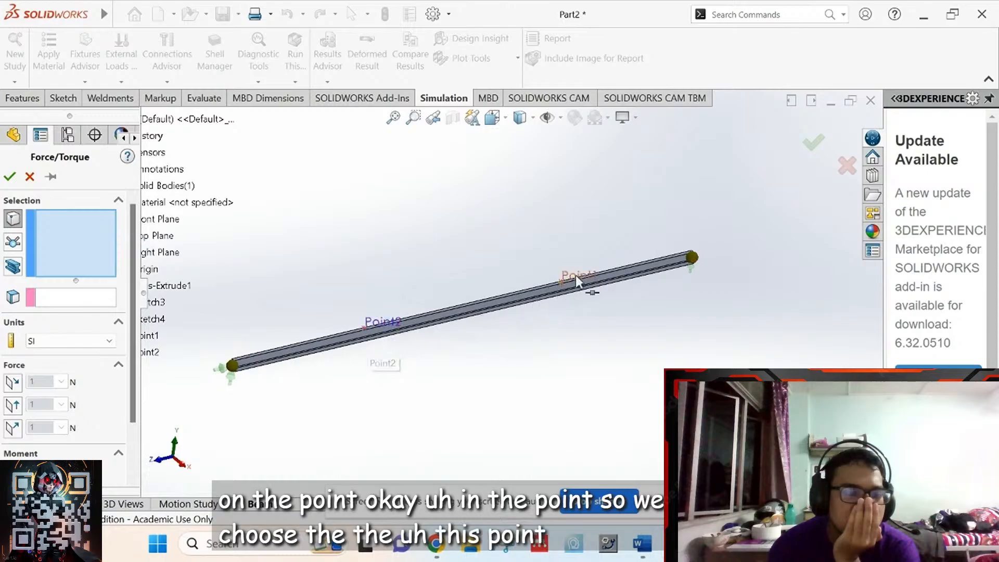
left_click(567, 285)
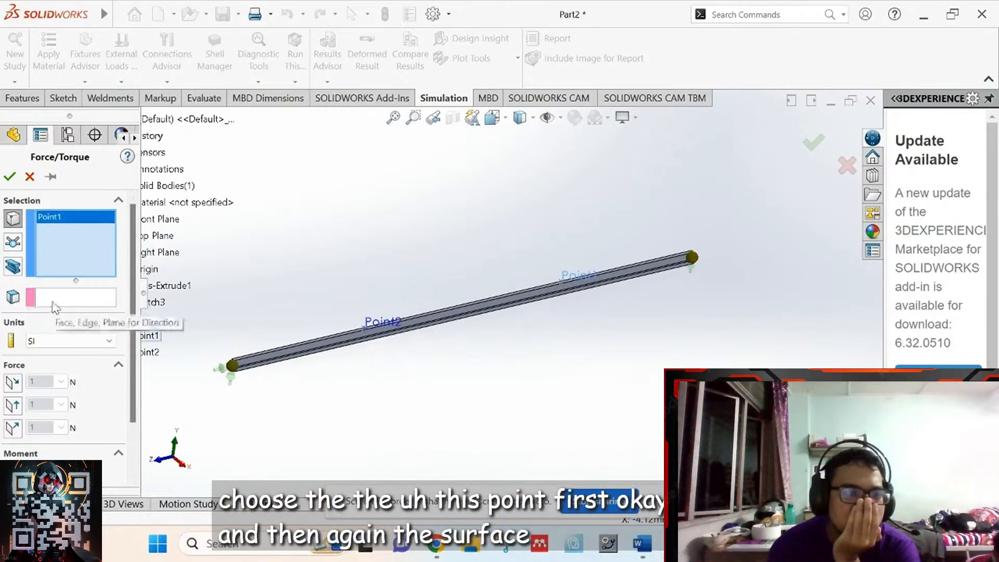
left_click(68, 298)
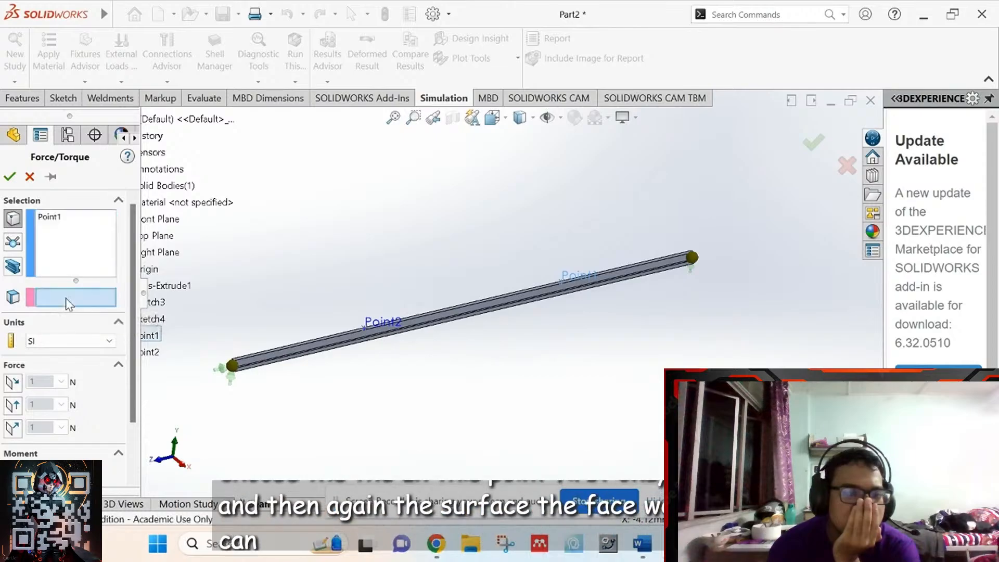
left_click(172, 235)
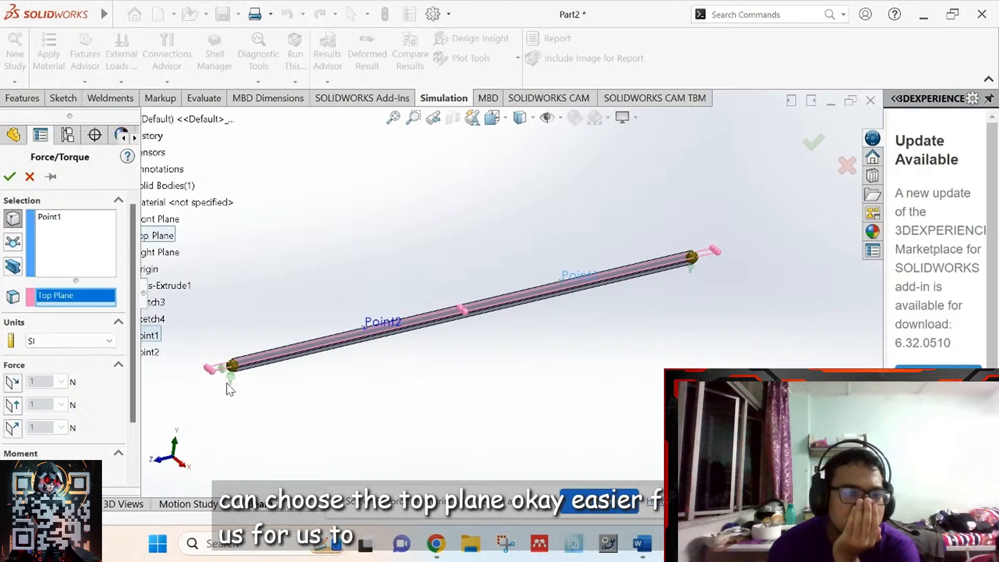
- Set the force normal to Top Plane with reversed direction, pointing downward
scroll(567, 321, "down", 2)
scroll(605, 261, "down", 2)
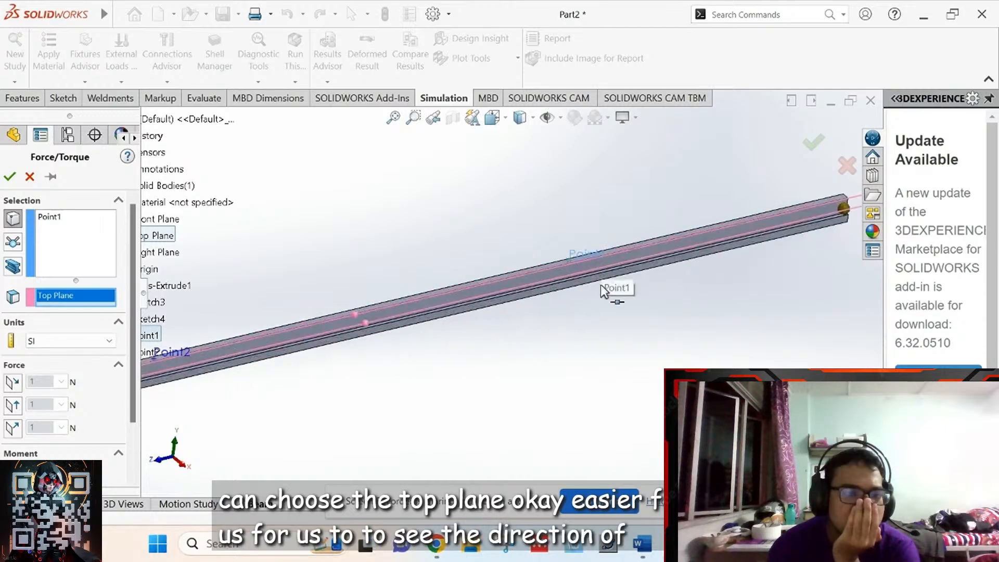
scroll(600, 285, "down", 2)
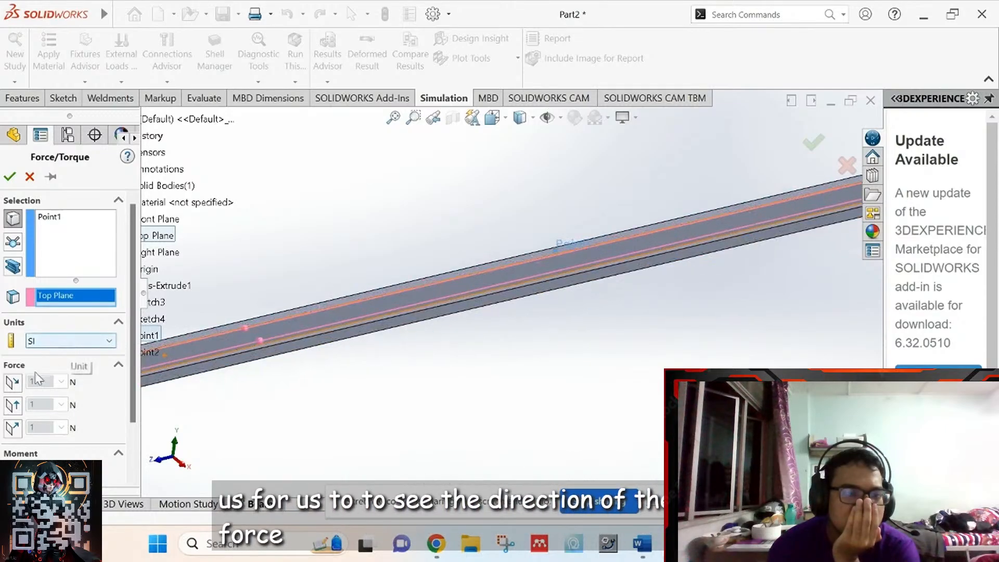
left_click_drag(136, 371, 124, 430)
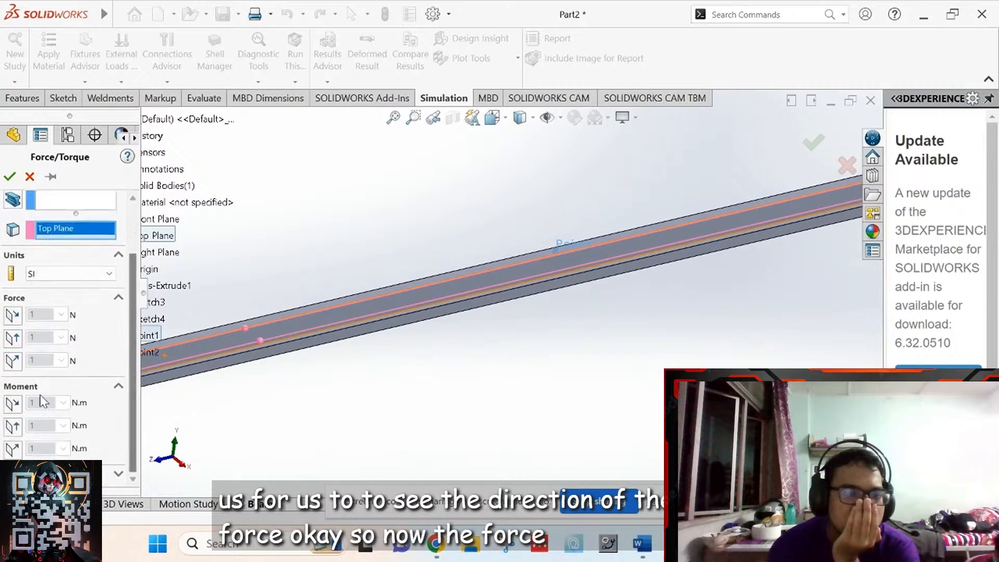
left_click(13, 360)
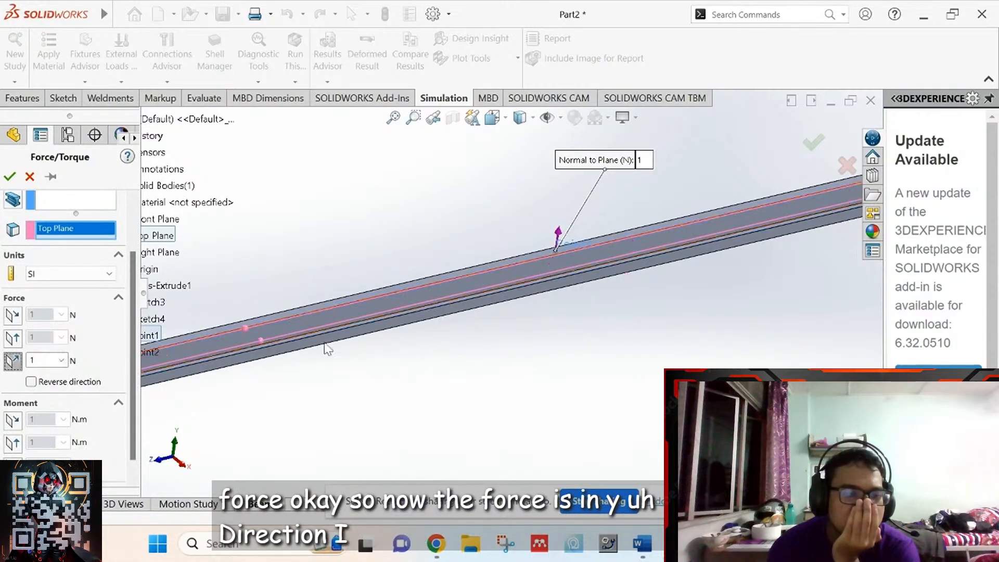
scroll(536, 333, "up", 3)
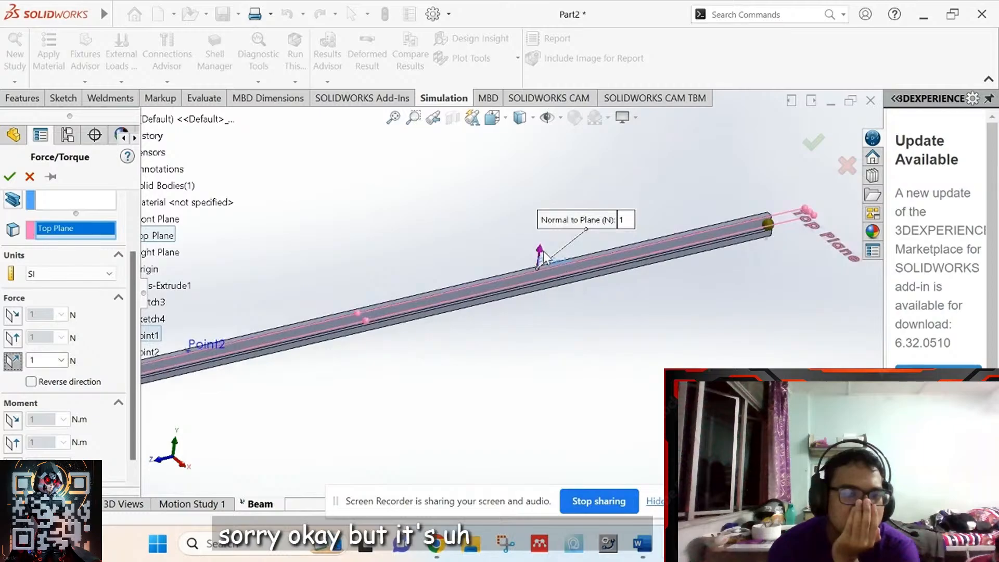
left_click(30, 382)
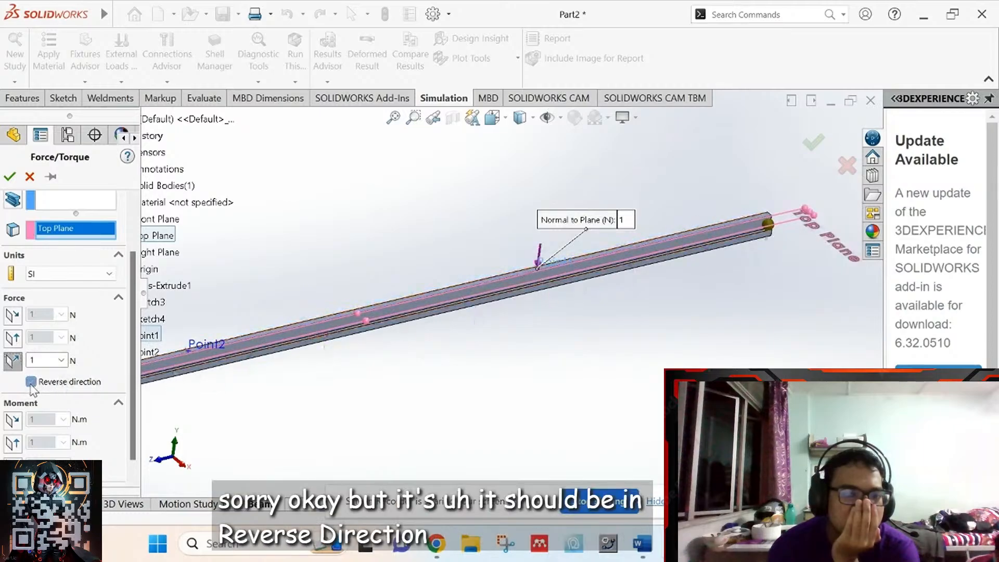
- Enter a magnitude of 28000 N and confirm Force-1
scroll(785, 315, "up", 2)
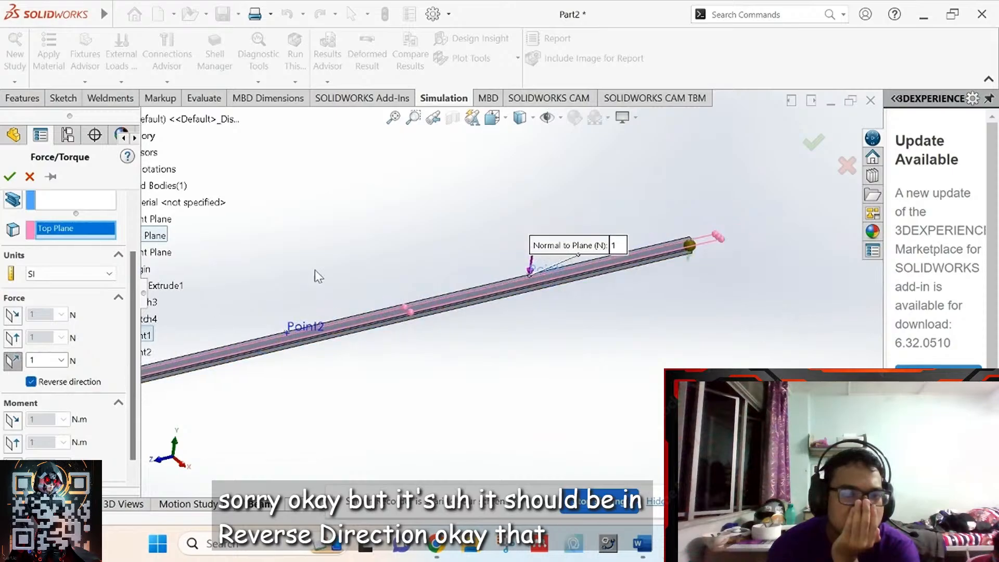
double_click(40, 359)
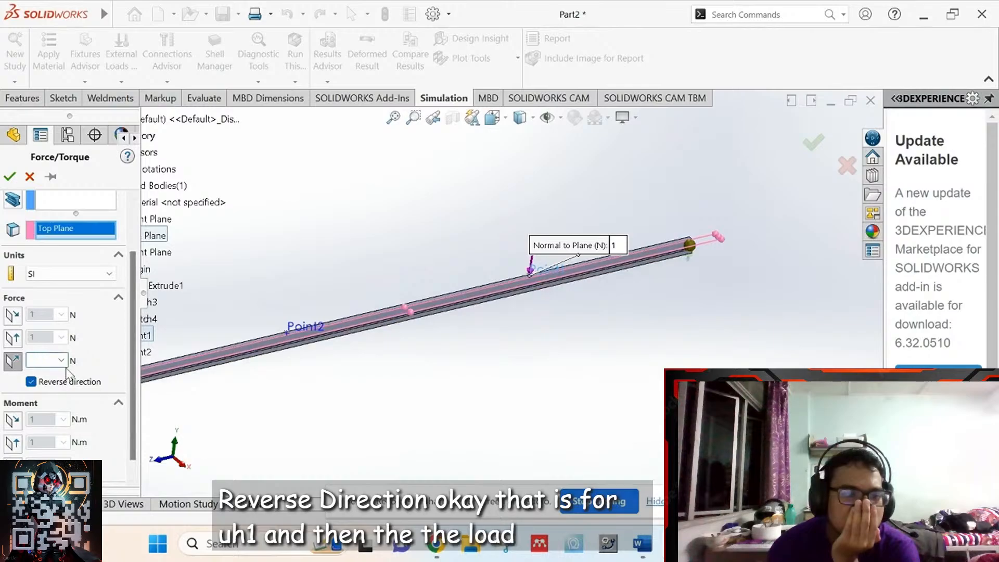
left_click(647, 555)
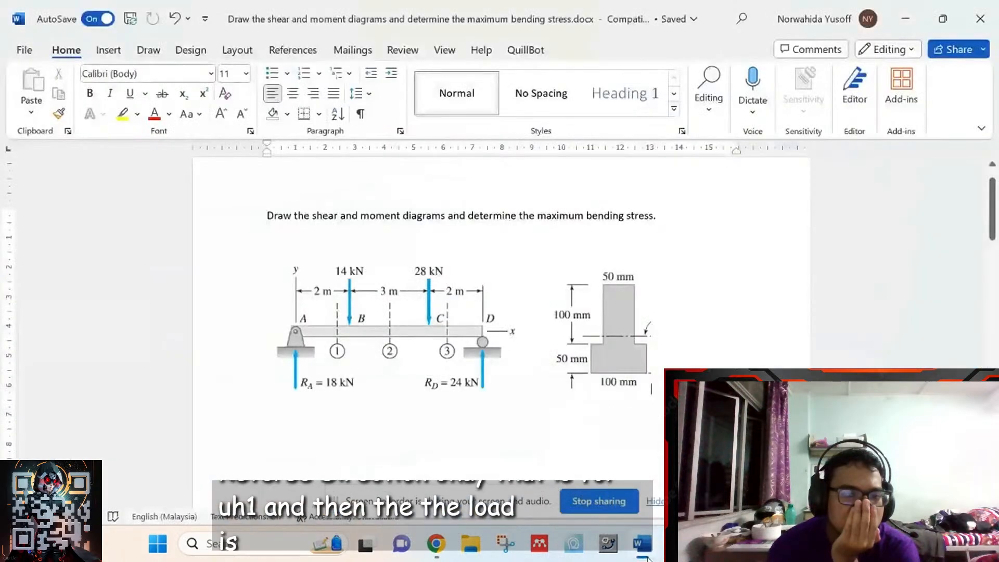
left_click(648, 556)
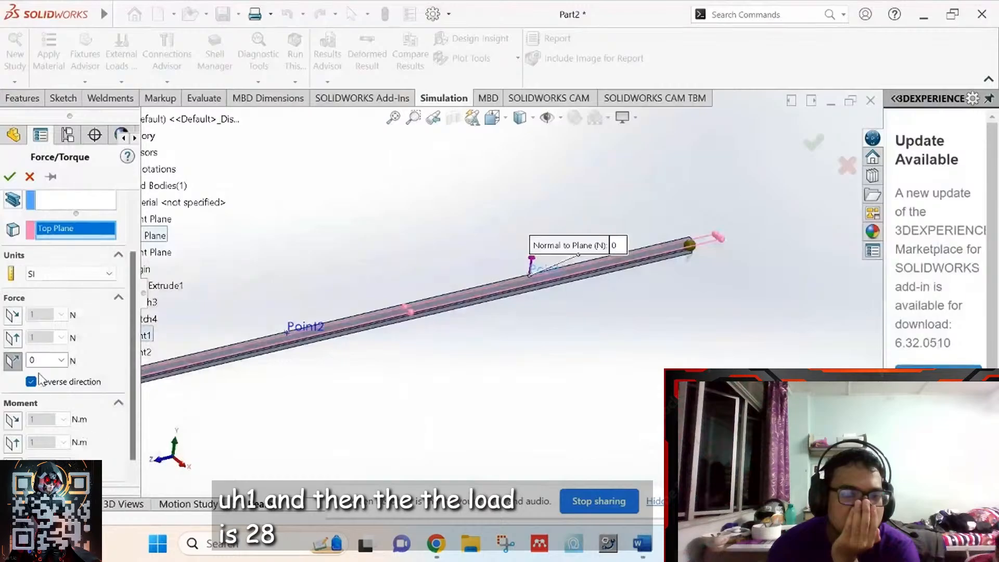
type("28000")
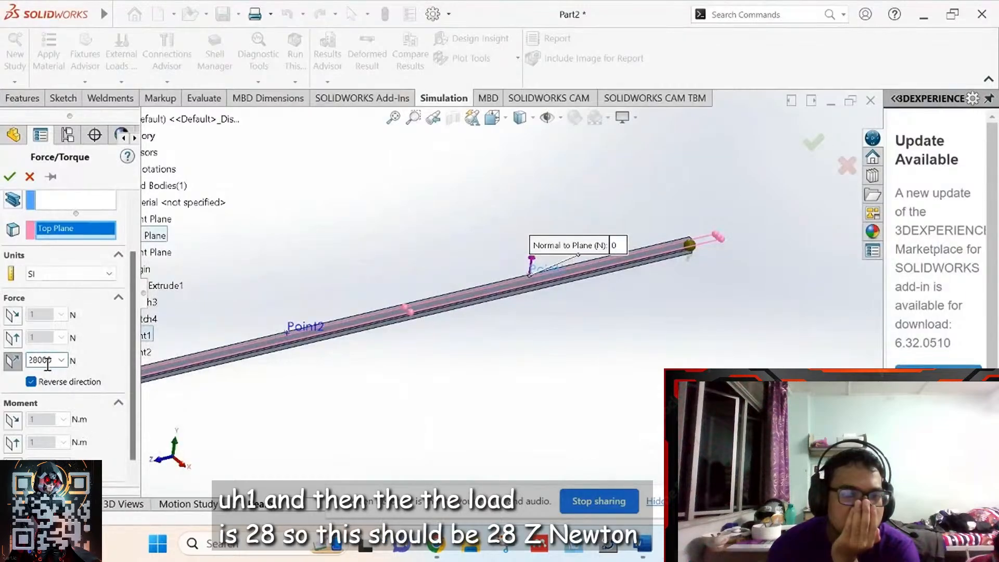
left_click_drag(133, 405, 138, 420)
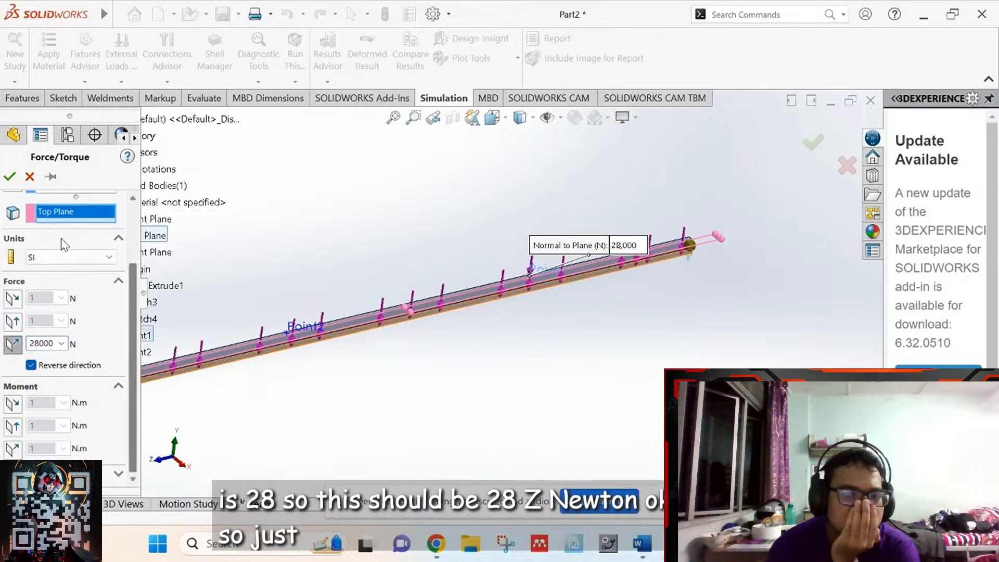
left_click(8, 177)
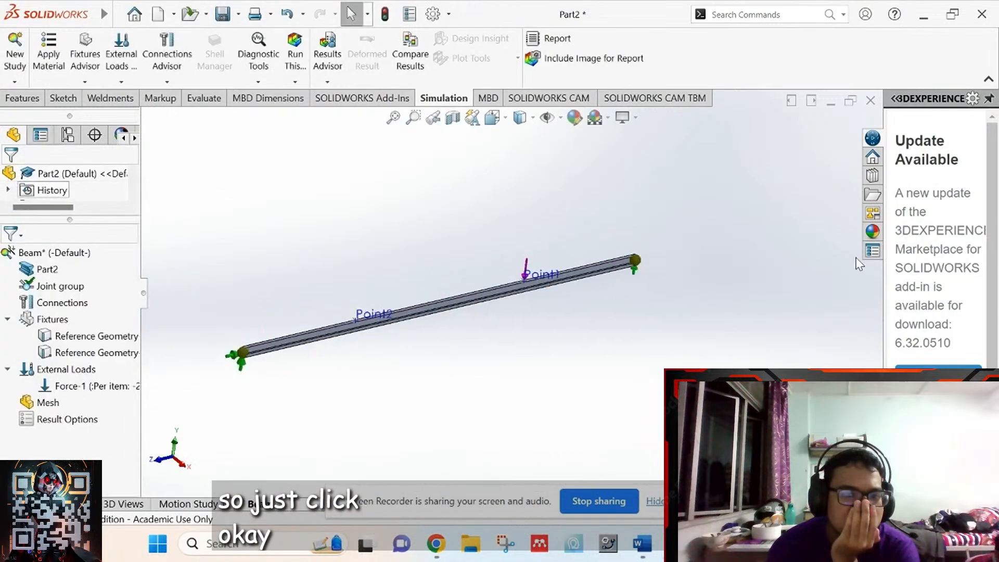
- Start defining a second force load from External Loads
scroll(341, 287, "down", 5)
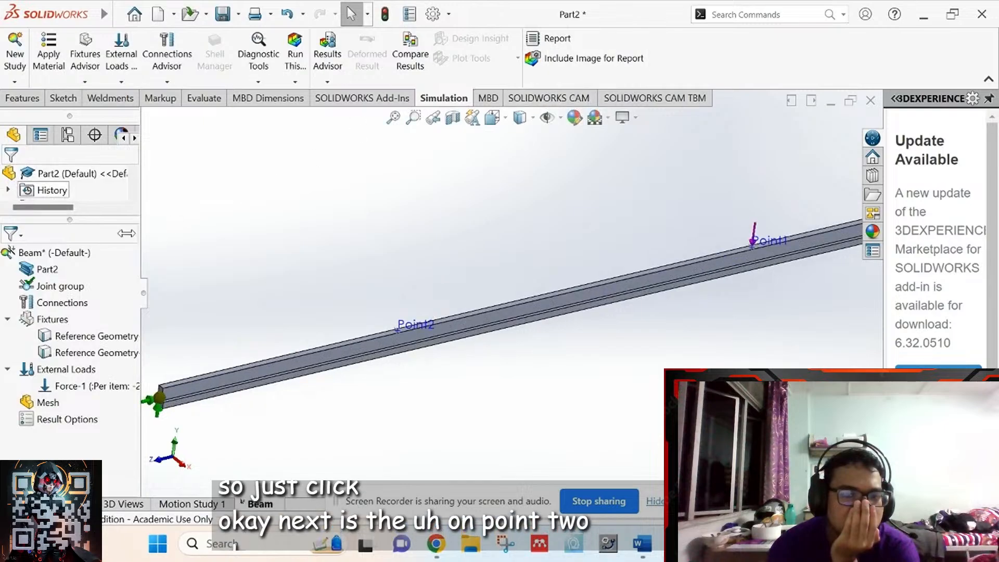
right_click(51, 373)
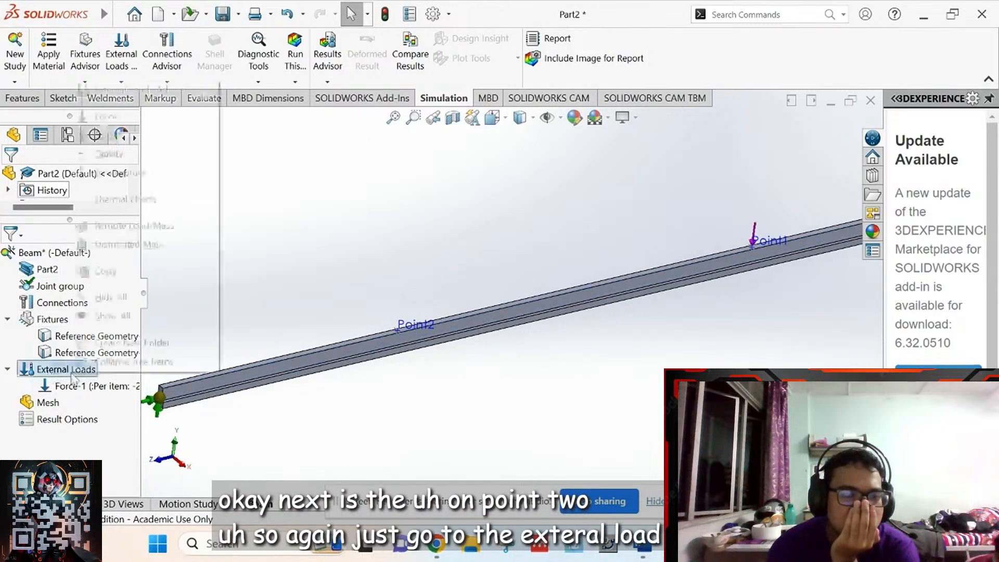
left_click(108, 118)
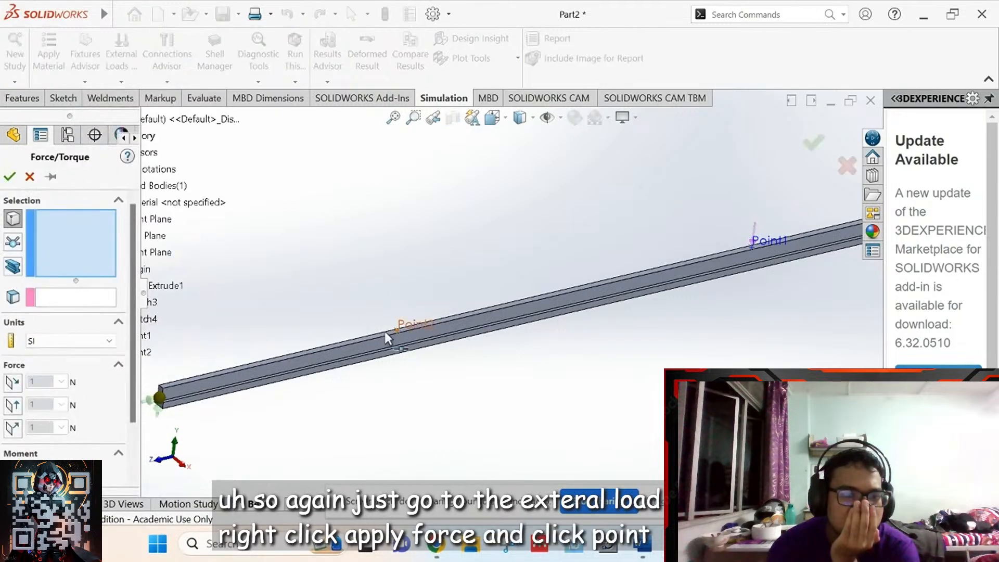
key("Left")
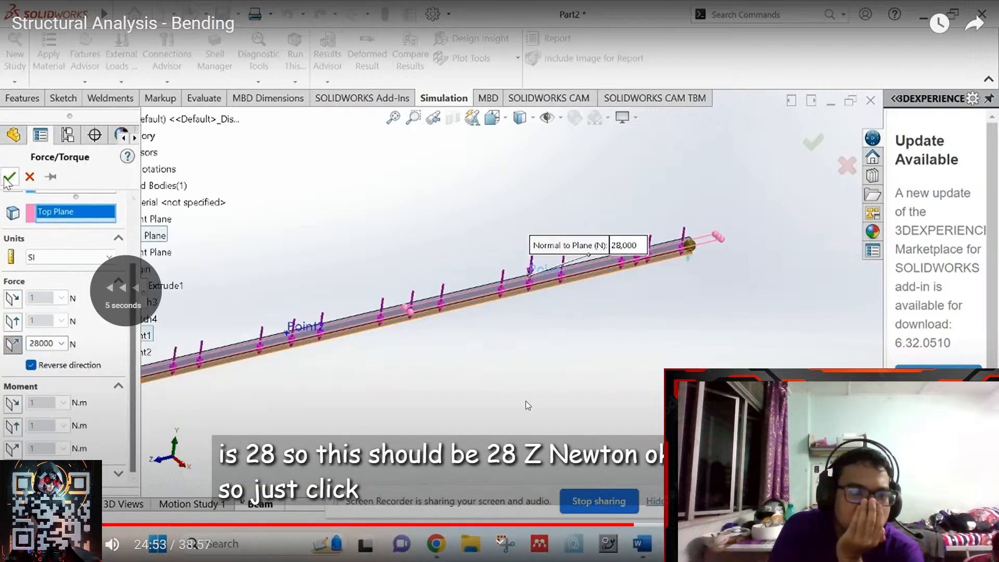
key("Right")
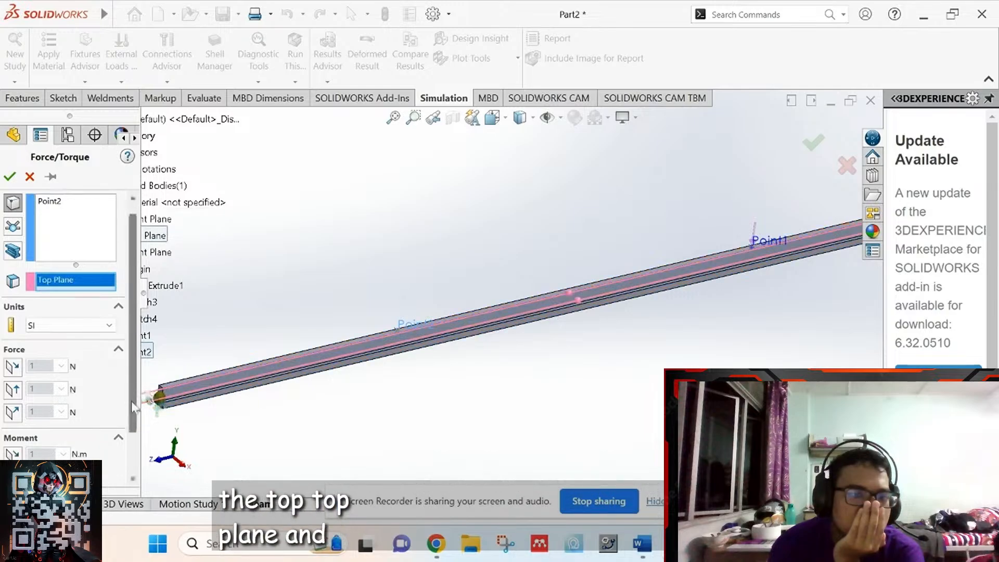
- Set Force-2 to 14000 N normal to Top Plane and confirm it
scroll(133, 406, "down", 1)
left_click(12, 360)
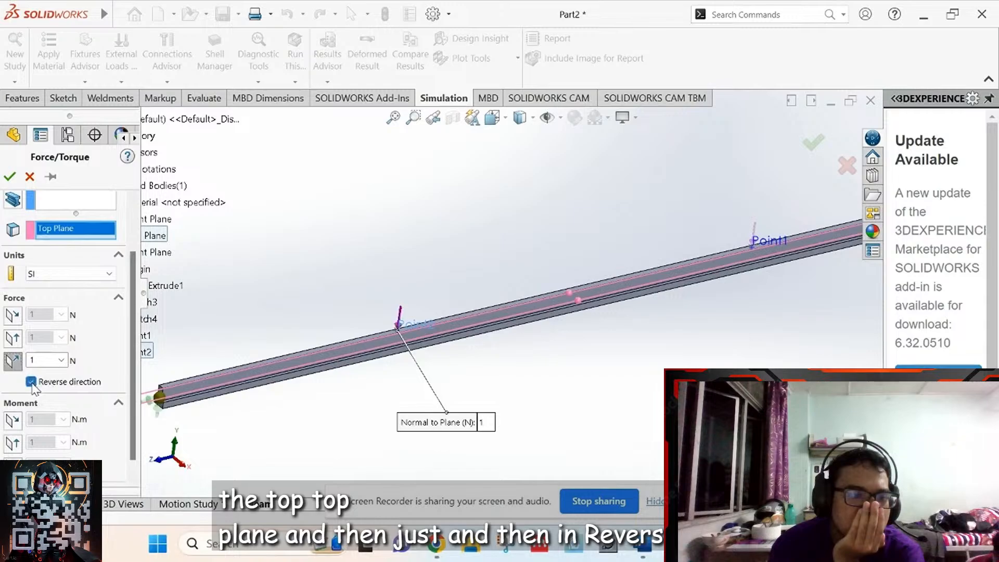
double_click(51, 360)
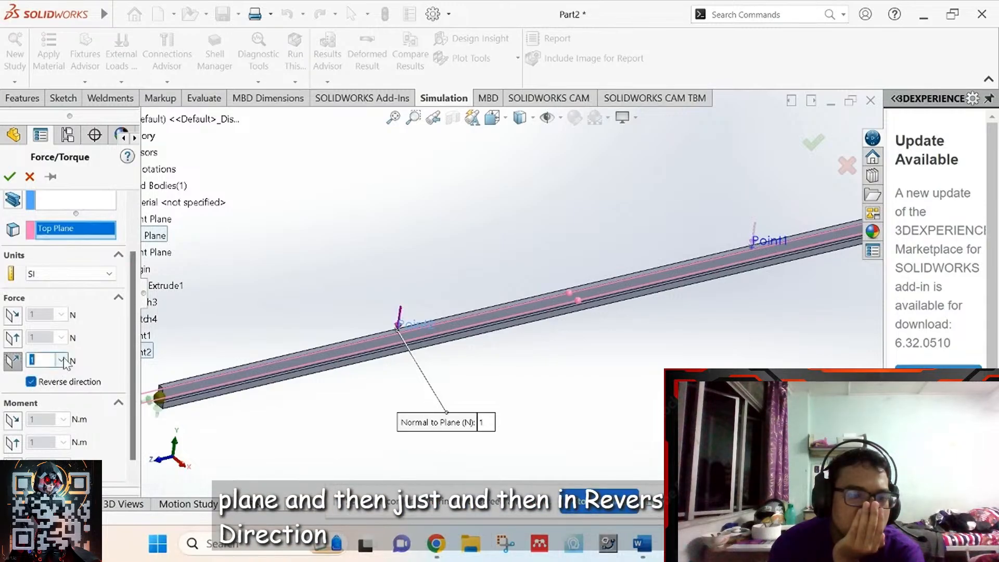
left_click(641, 545)
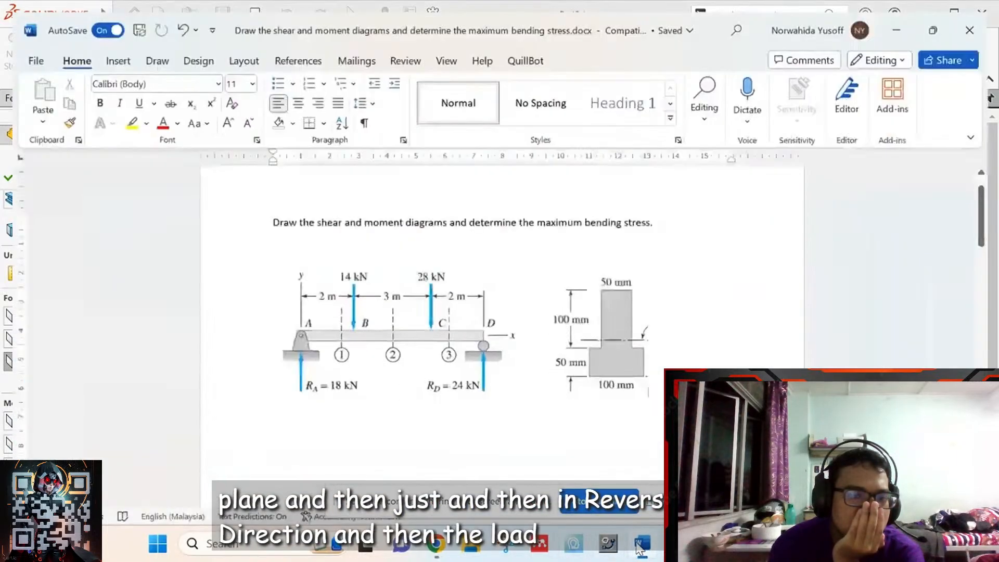
left_click(641, 545)
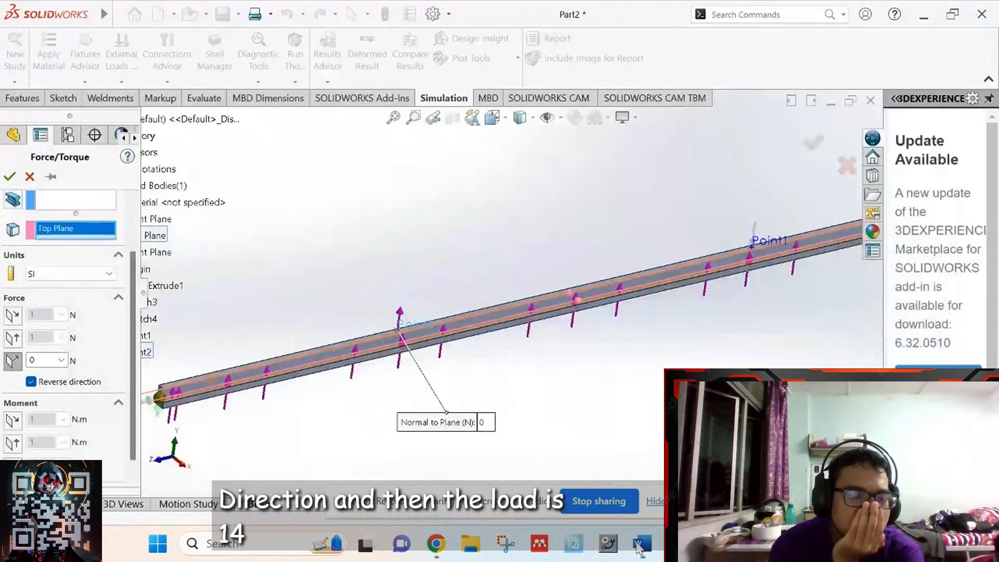
double_click(45, 360)
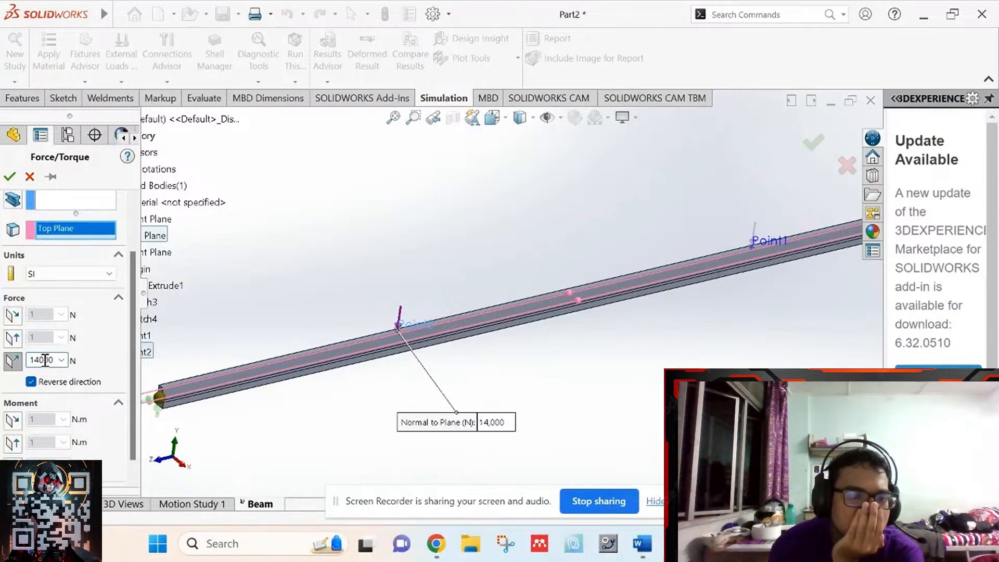
key("f")
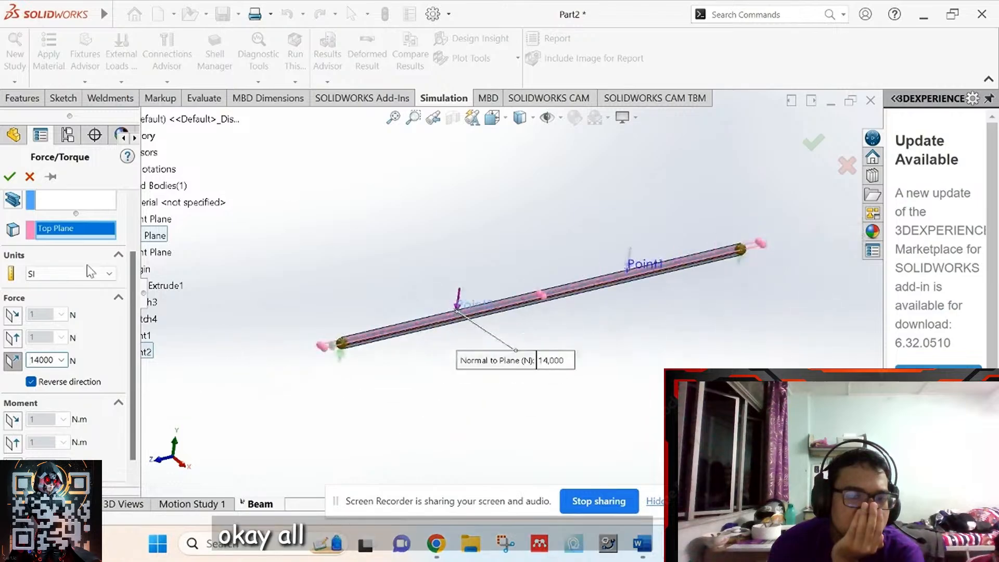
left_click(9, 177)
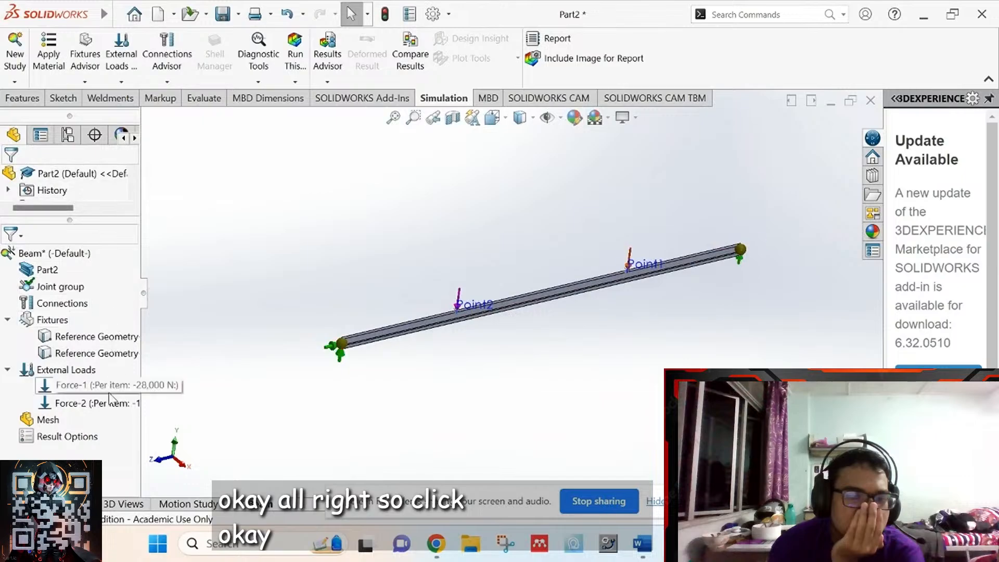
- Mesh the beam with default settings, producing the Quality1 mesh plot
right_click(52, 426)
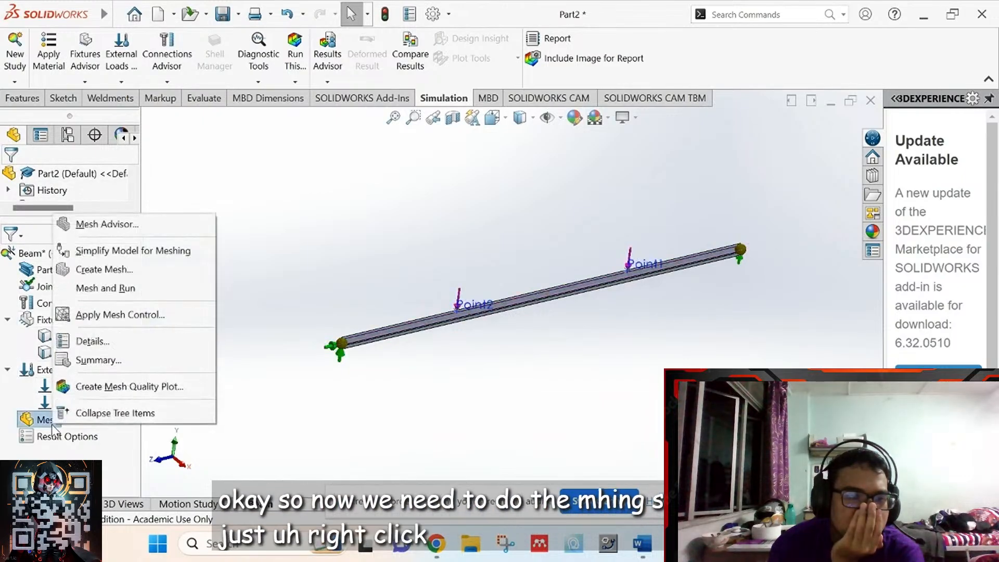
left_click(103, 270)
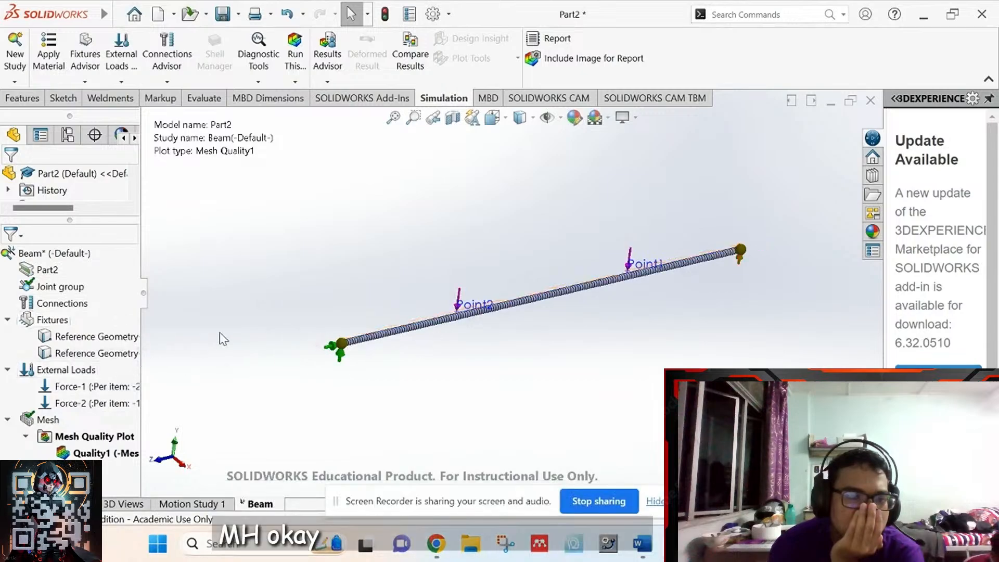
key("Left")
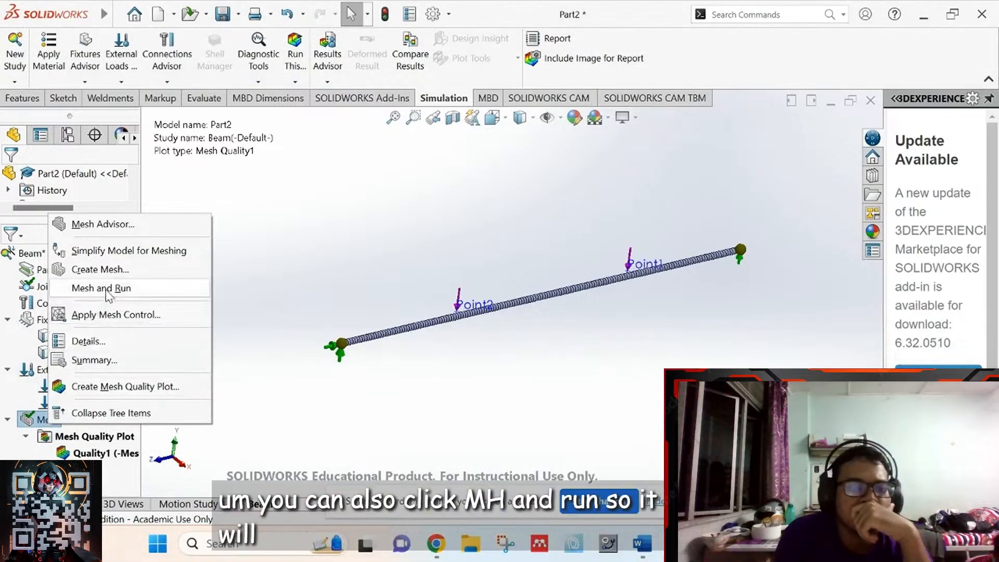
key("Left")
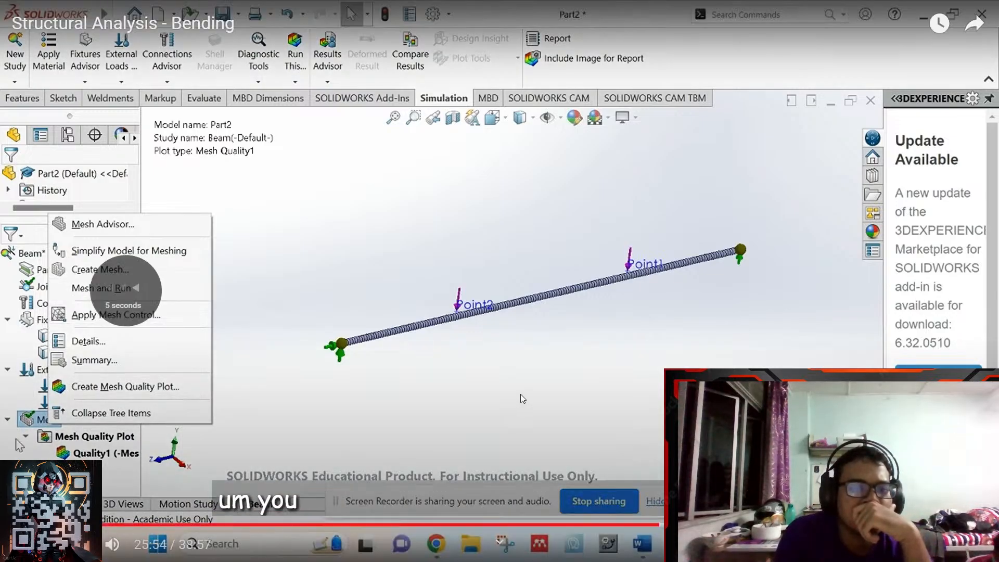
key("Left")
key("Left")
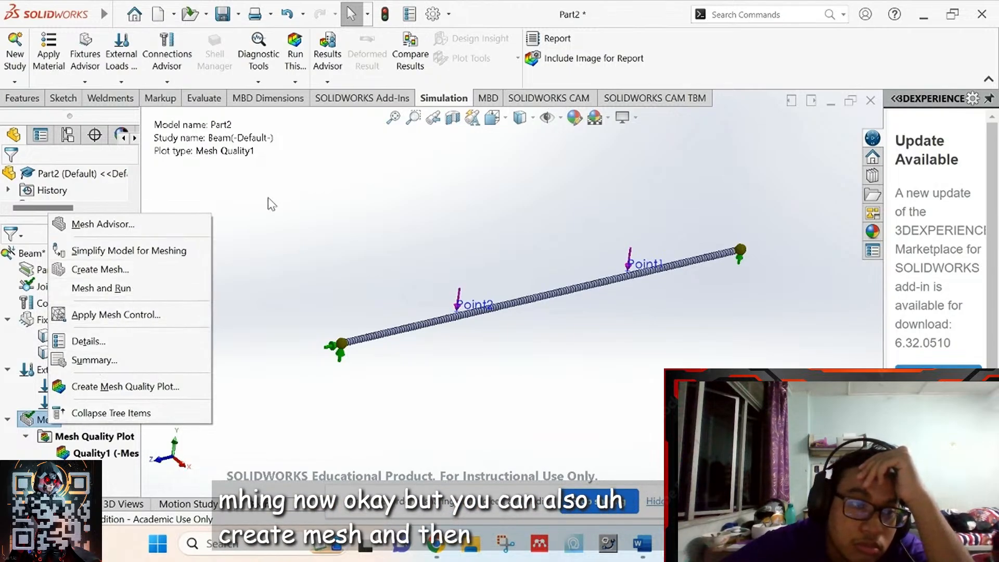
- Try running the study and acknowledge the 'Material is not defined' warning
left_click(290, 194)
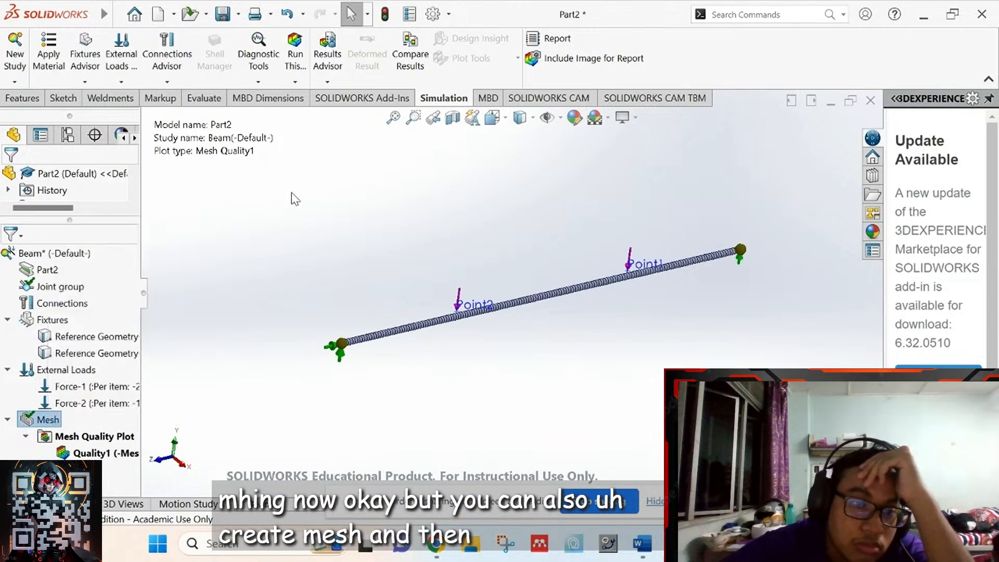
left_click(295, 59)
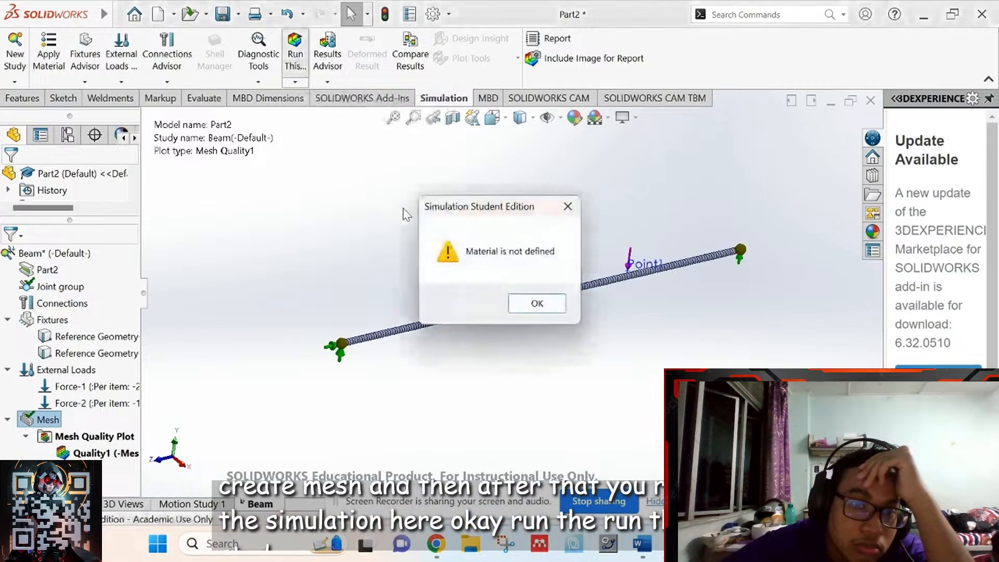
left_click(551, 311)
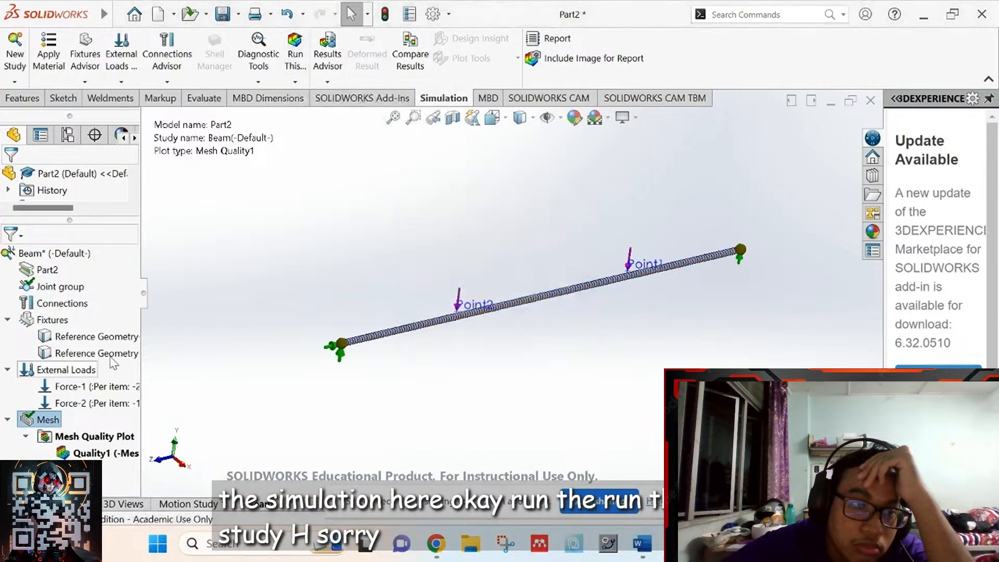
- Assign AISI 304 steel to Part2 and close the material window
right_click(52, 271)
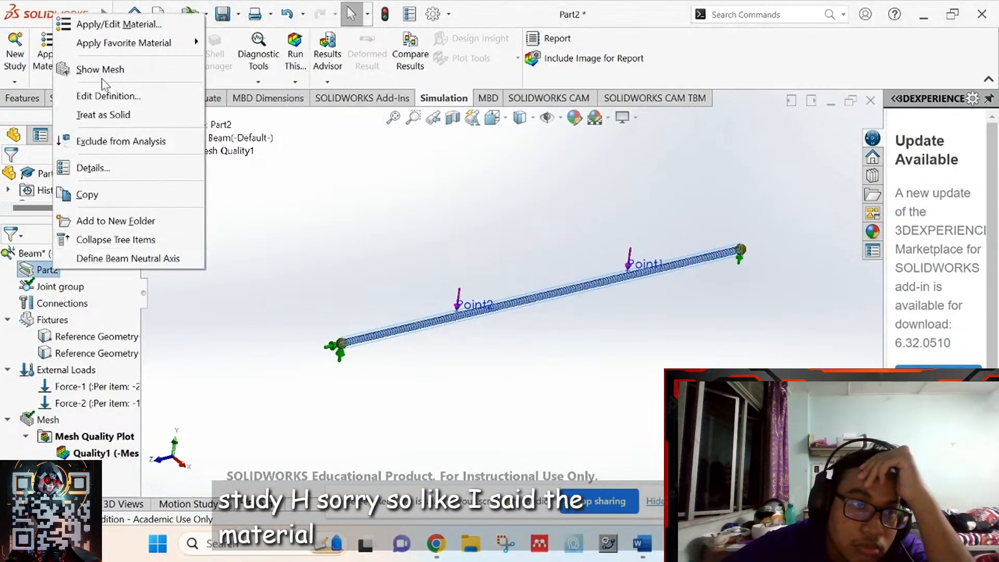
left_click(110, 25)
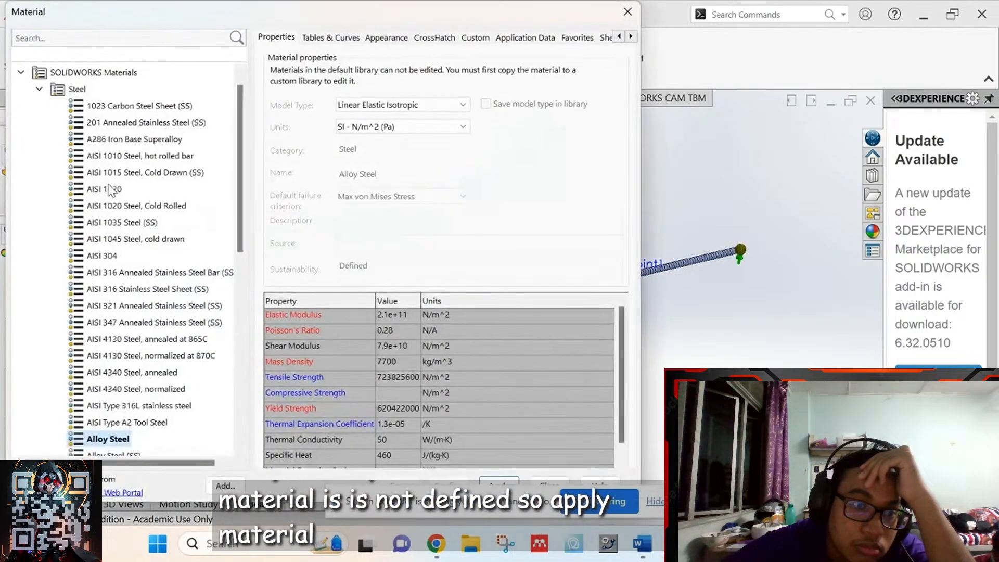
left_click(113, 256)
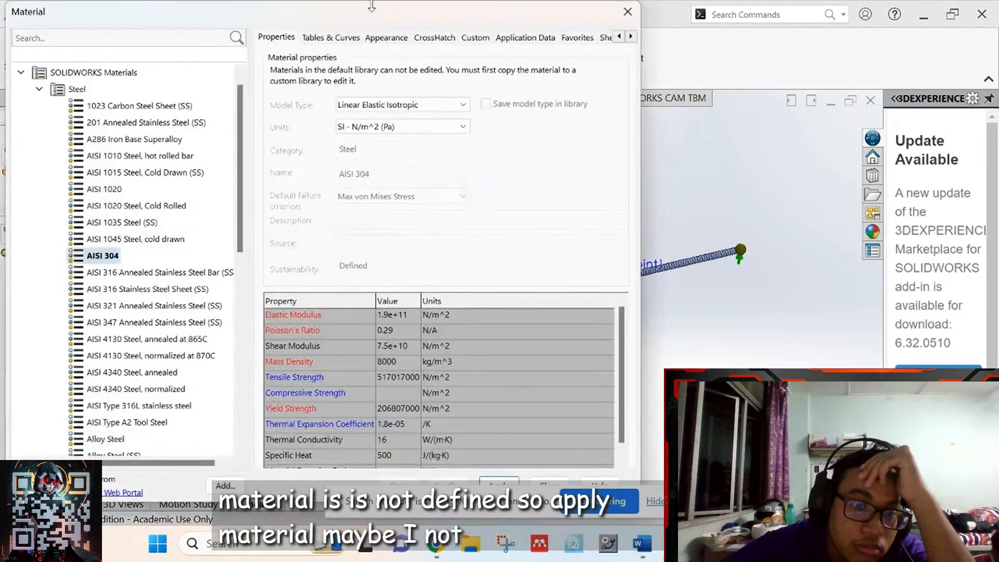
left_click_drag(344, 26, 251, 26)
left_click_drag(401, 23, 663, 26)
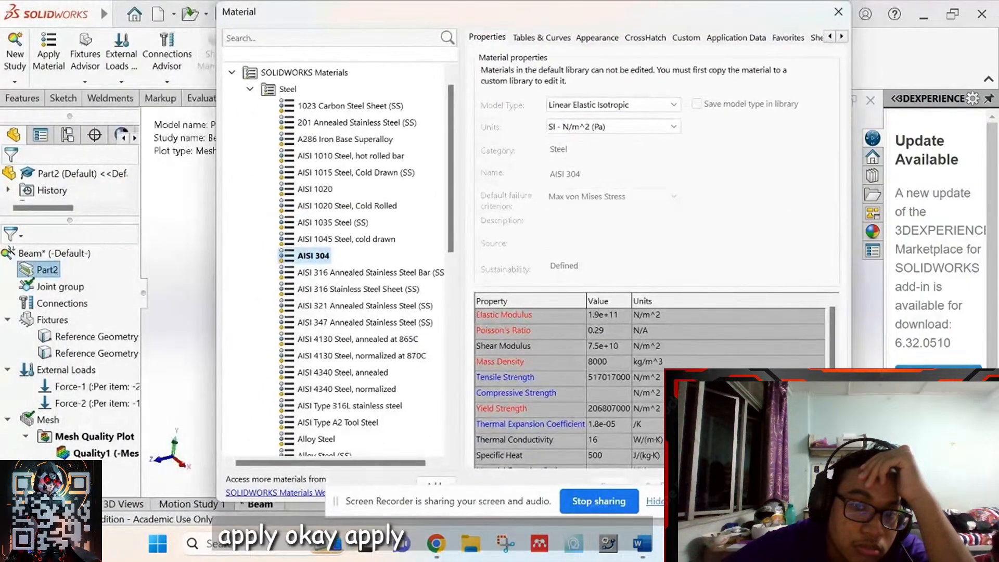
left_click(710, 485)
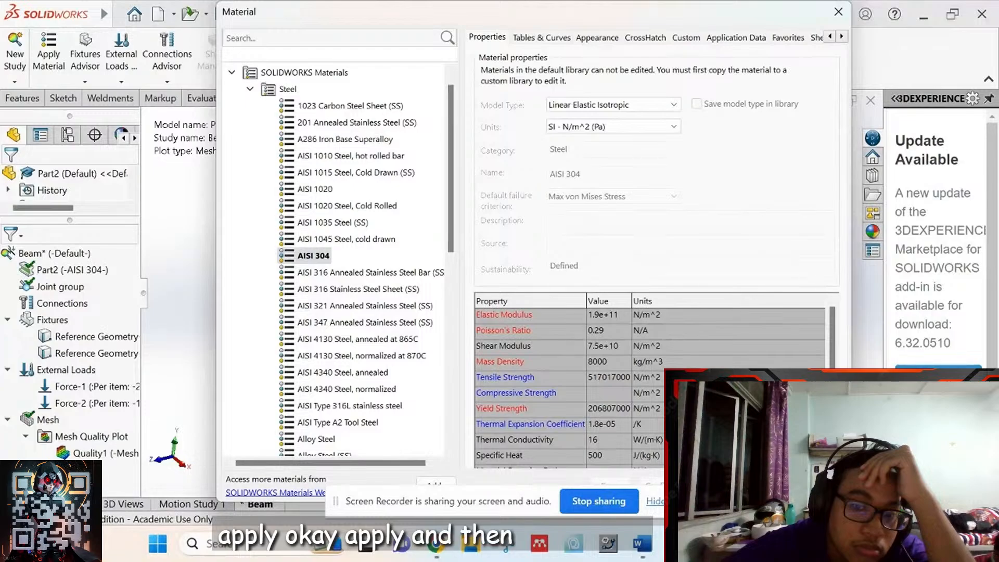
left_click(758, 485)
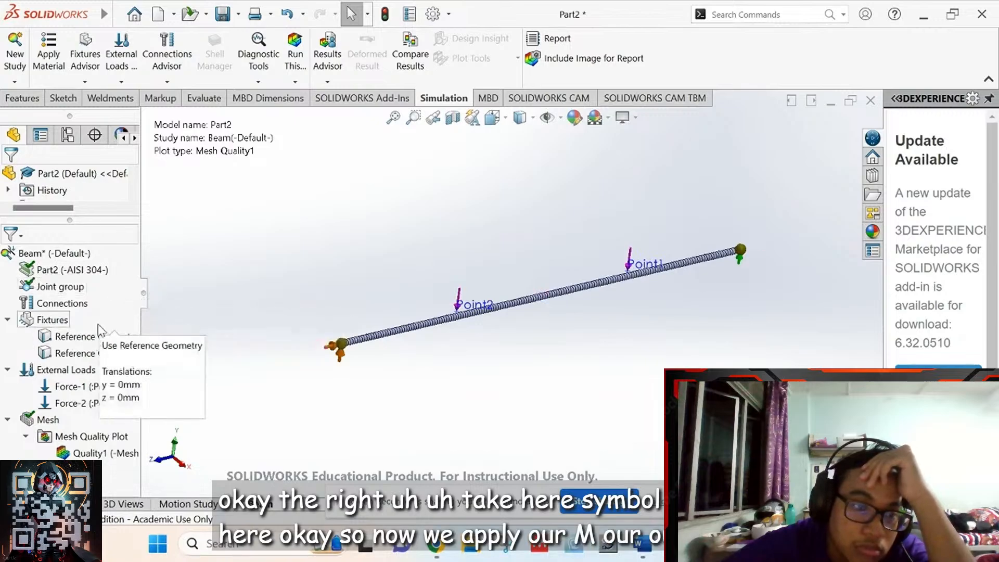
- Solve the study to get the stress plot peaking at 2.176e+08, then raise the legend
left_click(295, 55)
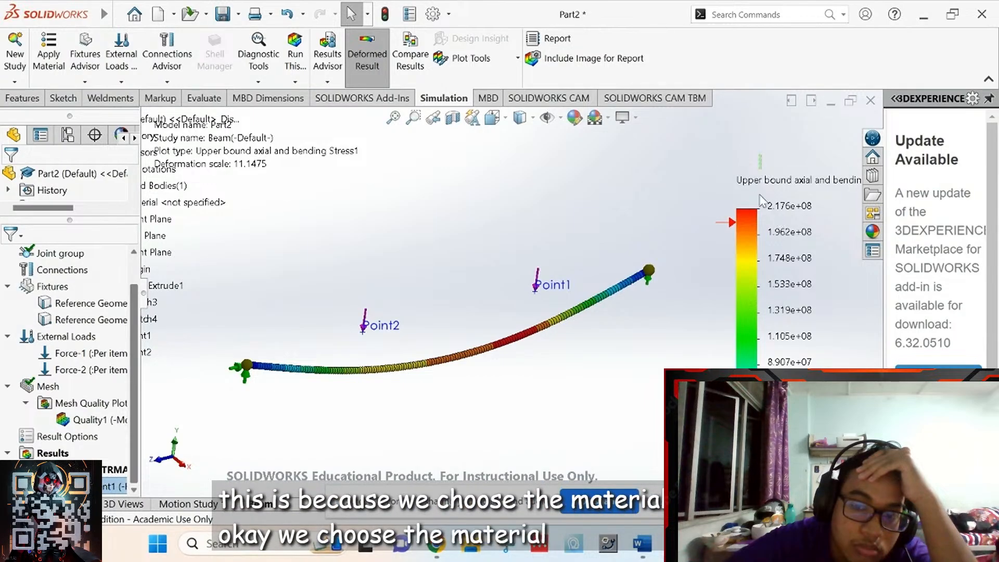
mouse_move(764, 210)
left_mouse_down()
mouse_move(761, 177)
mouse_move(770, 202)
left_mouse_up()
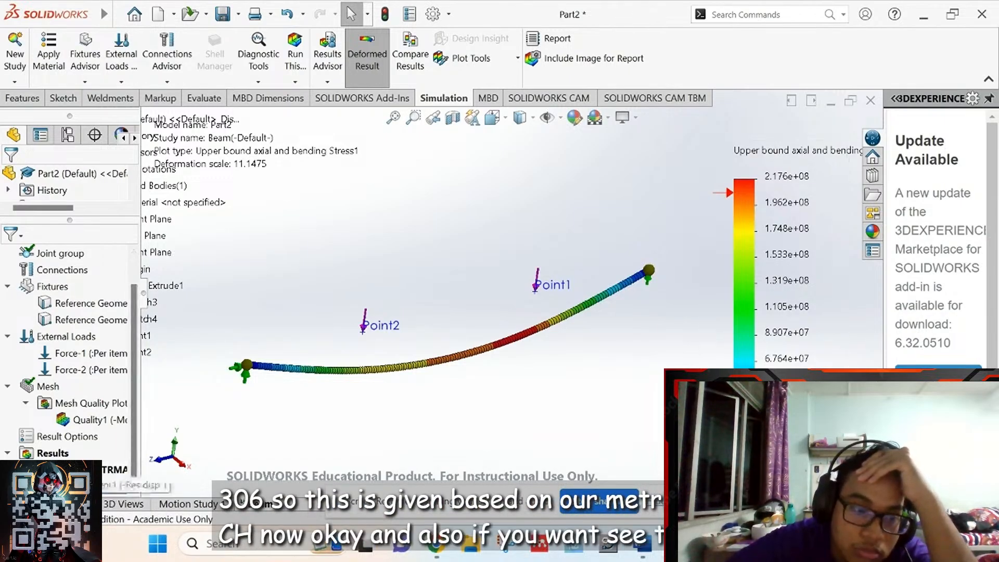
- Show Displacement1 (URES up to 6.279e+01 mm) and play then close its deformation animation
right_click(66, 485)
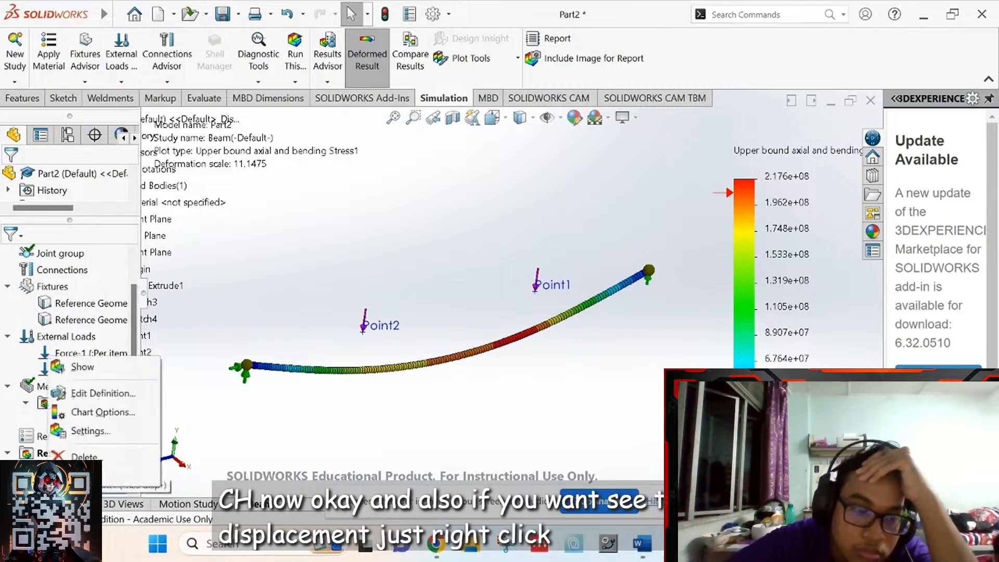
left_click(88, 371)
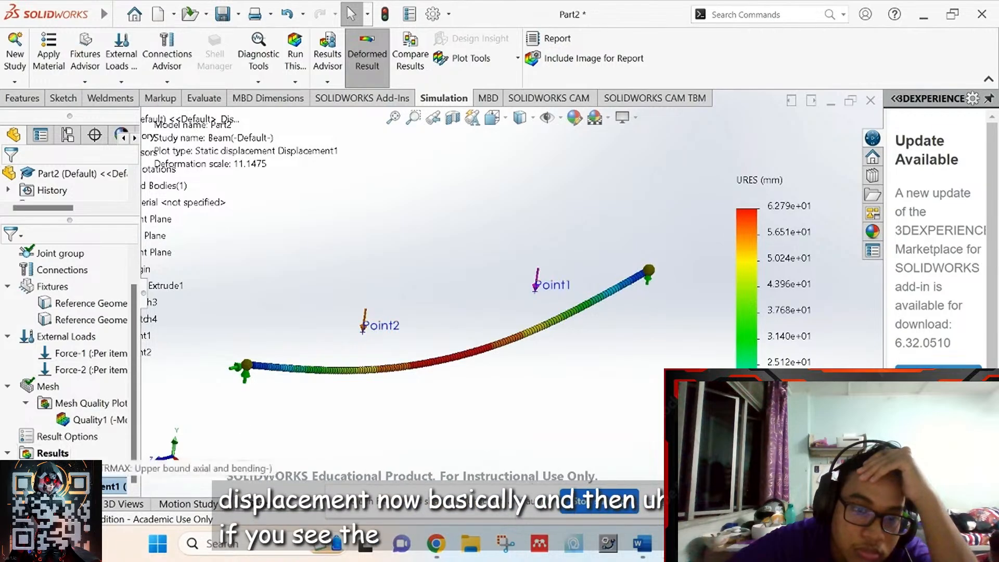
right_click(53, 486)
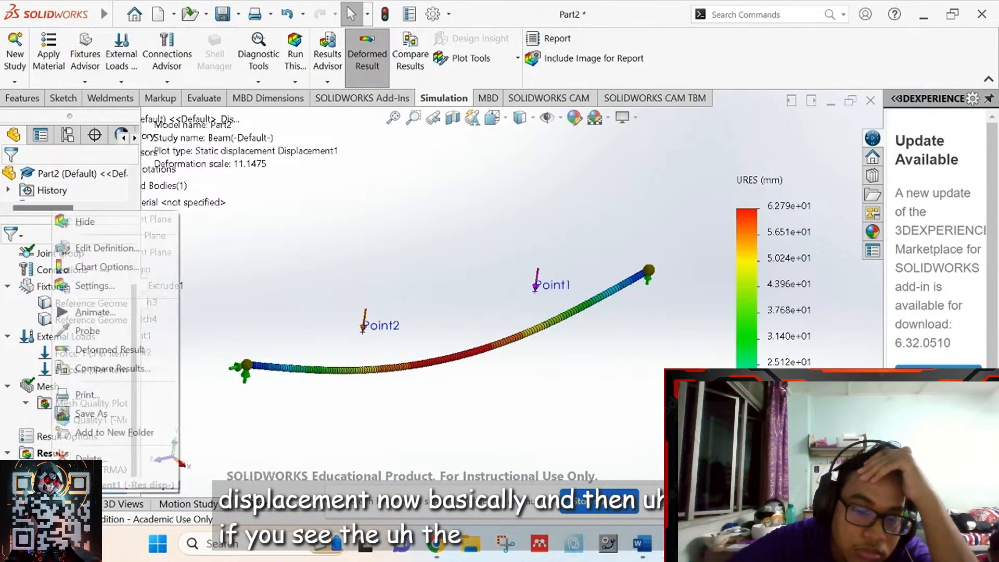
left_click(91, 315)
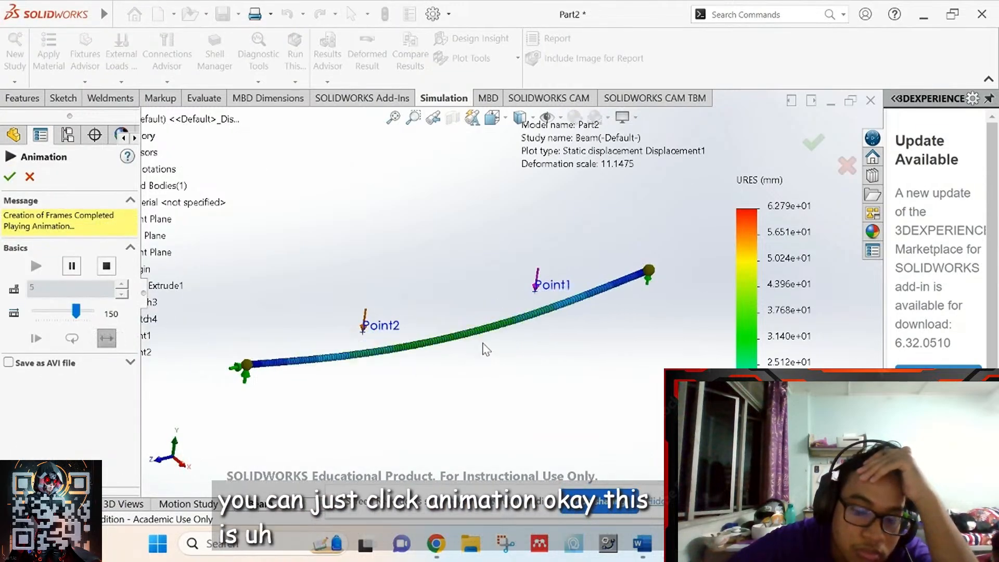
key("Left")
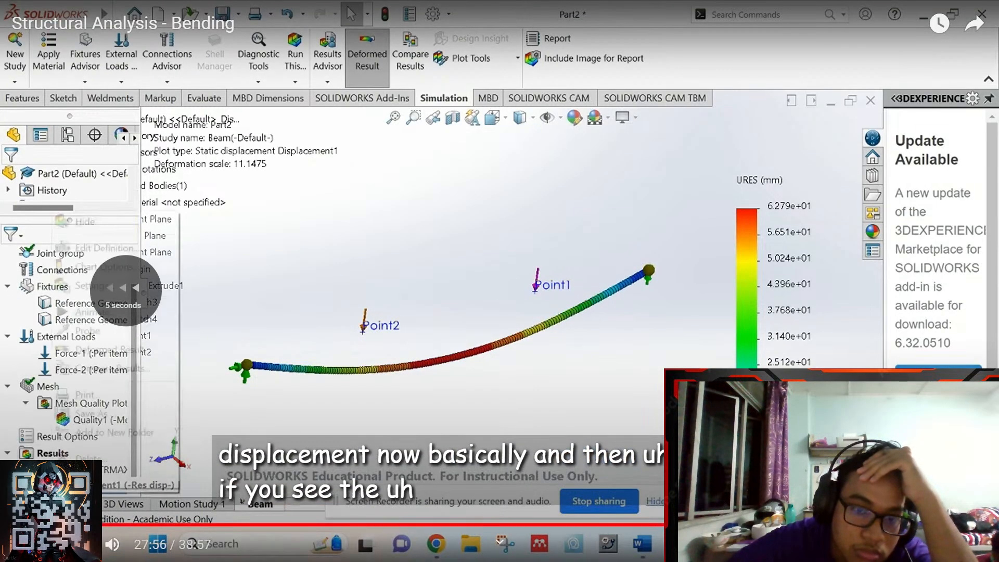
key("Left")
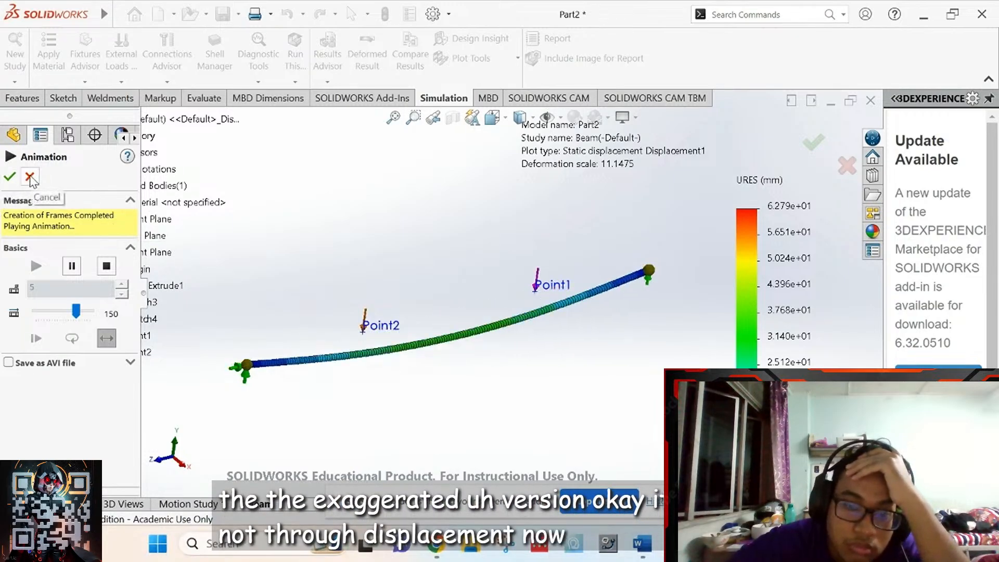
left_click(10, 176)
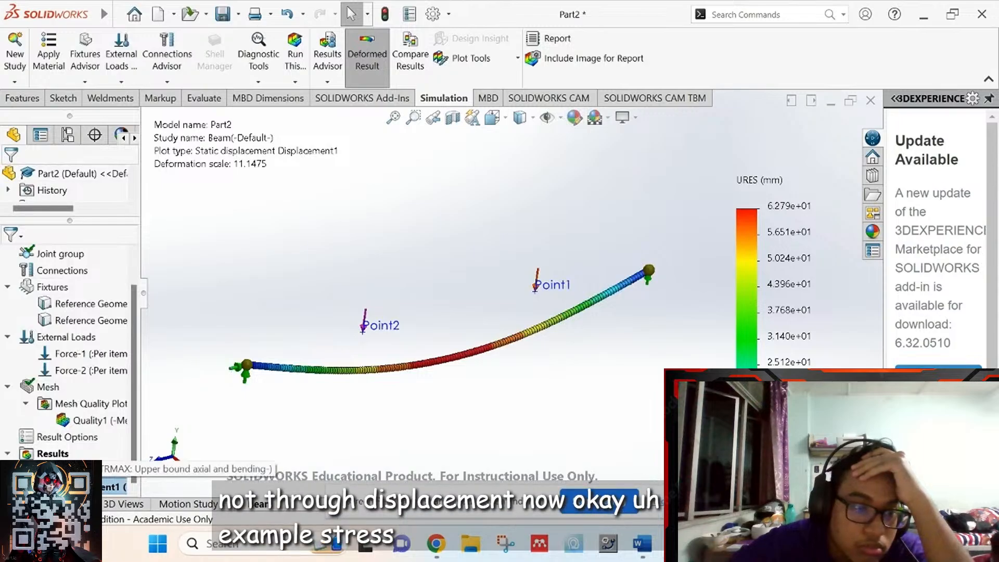
- Show Stress1 and redefine it with a true-scale deformed shape (scale 1)
right_click(48, 469)
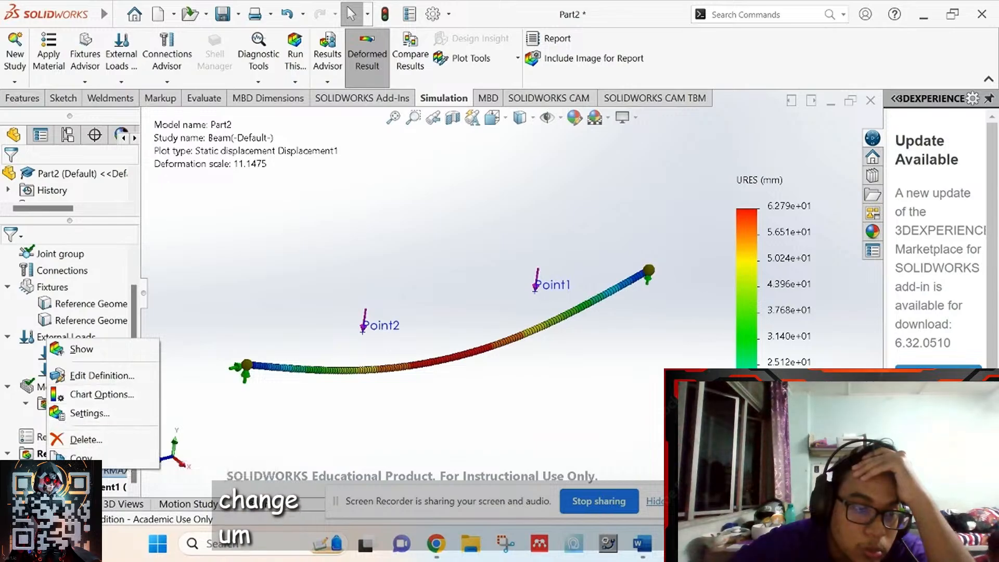
left_click(91, 355)
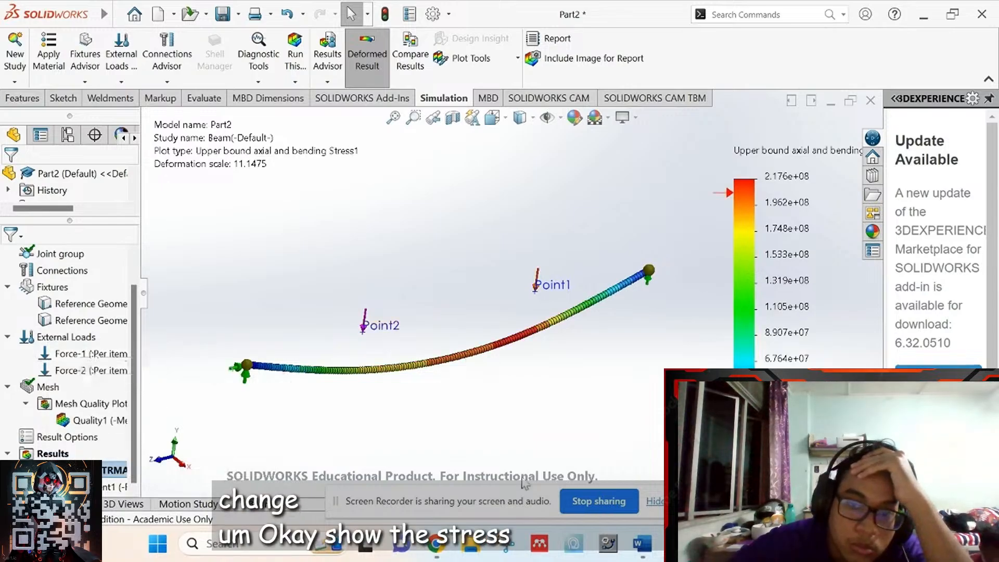
right_click(104, 471)
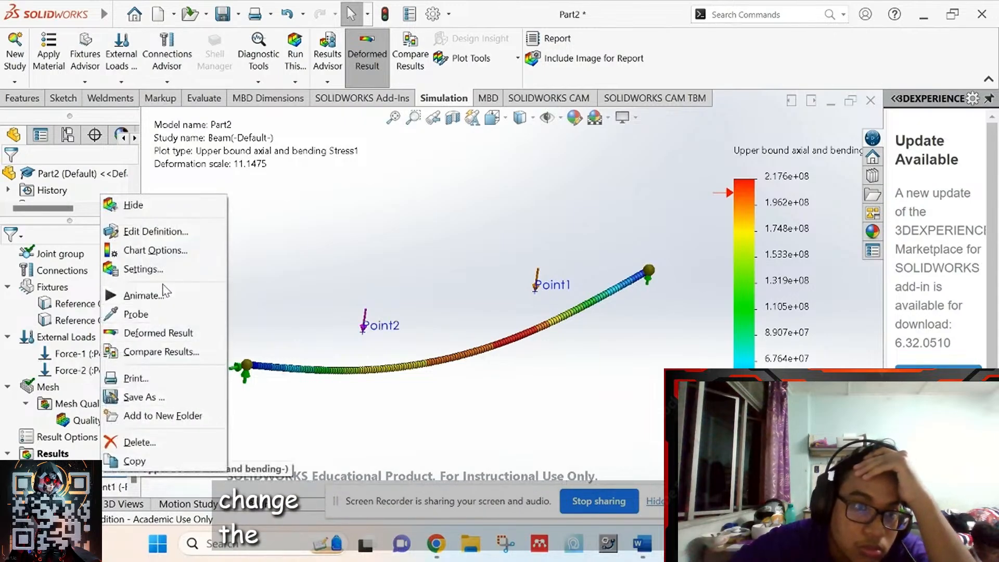
left_click(172, 232)
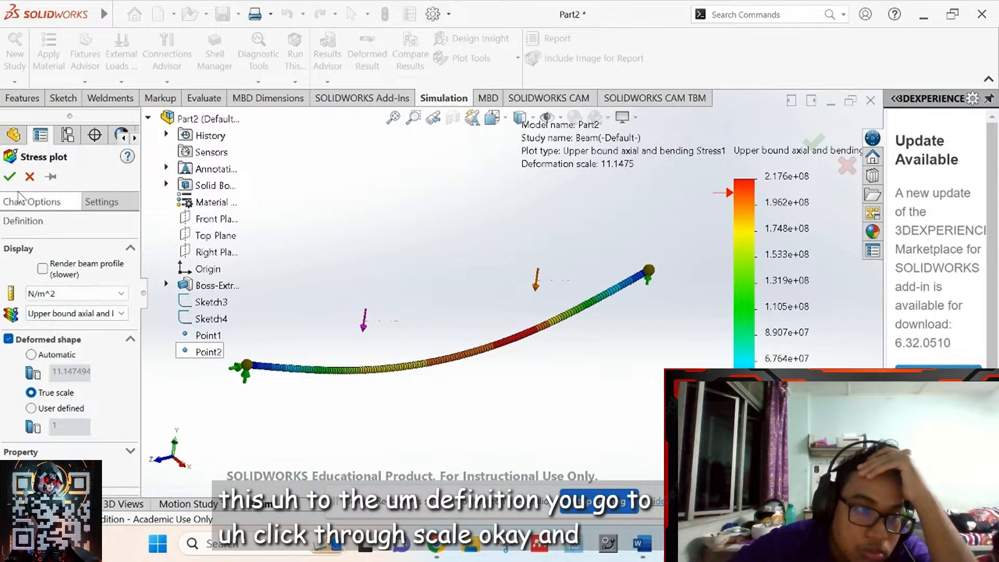
left_click(9, 176)
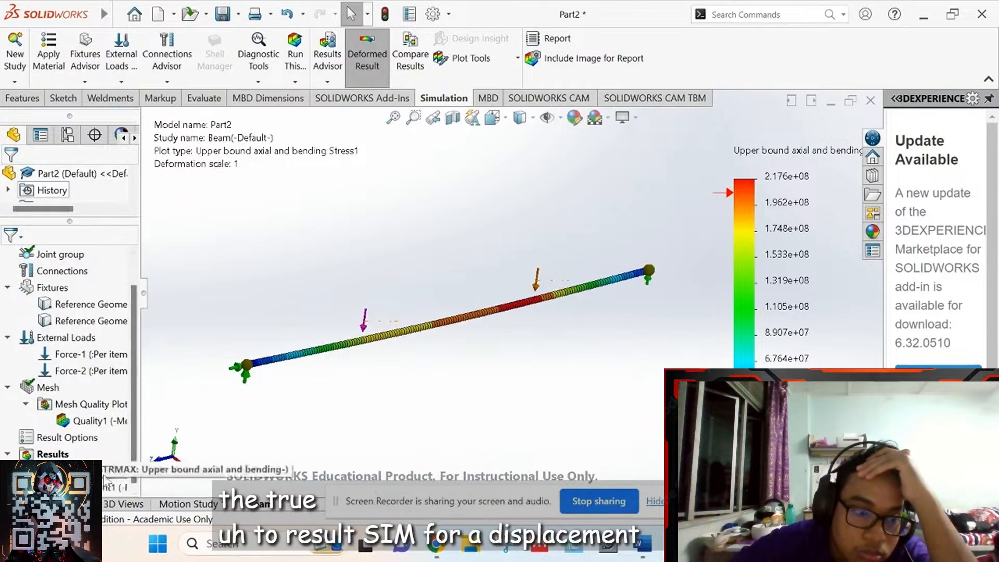
right_click(96, 470)
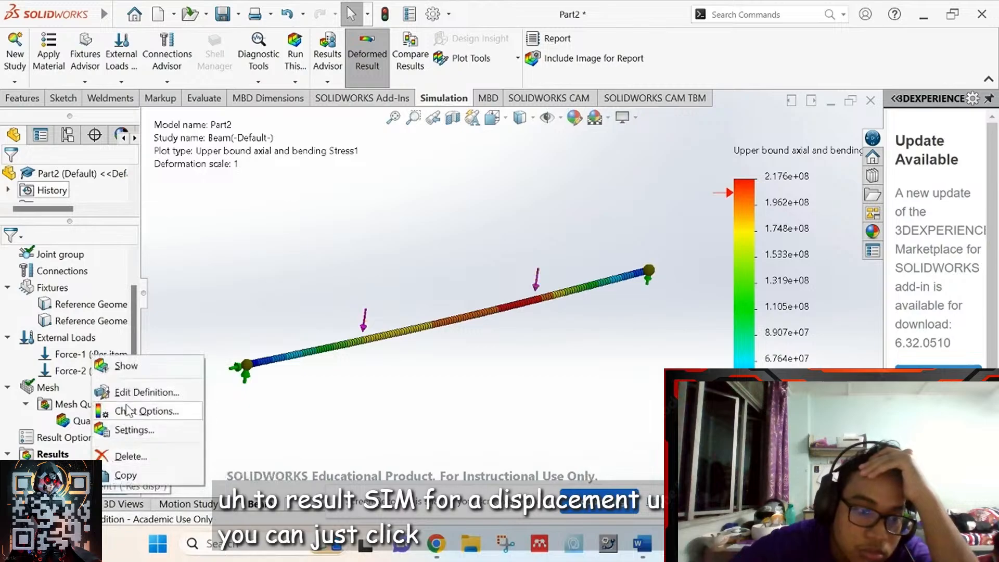
- Show Displacement1 and redraw it at true scale, deformation scale 1 (URES max 6.279e+01 mm)
left_click(125, 365)
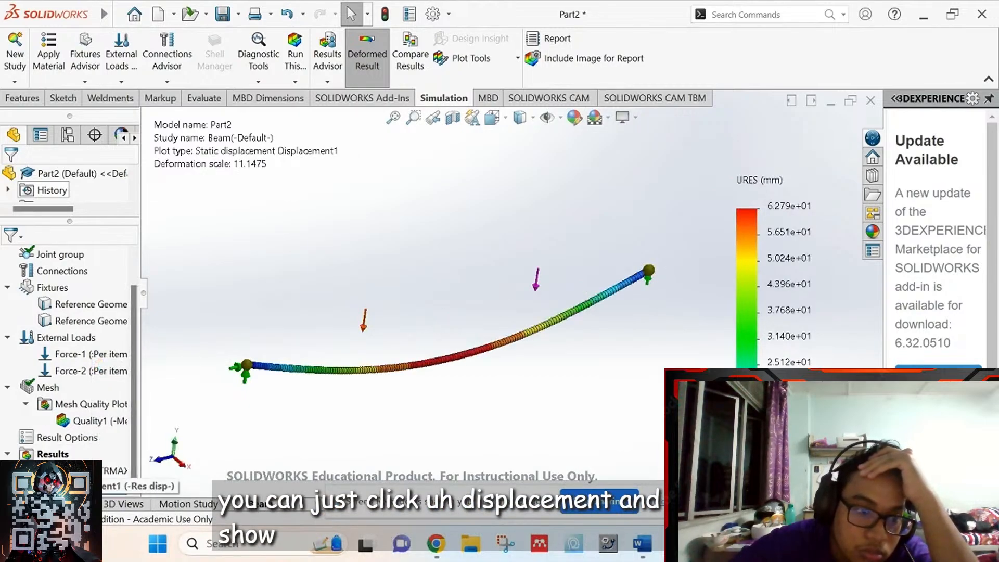
right_click(65, 486)
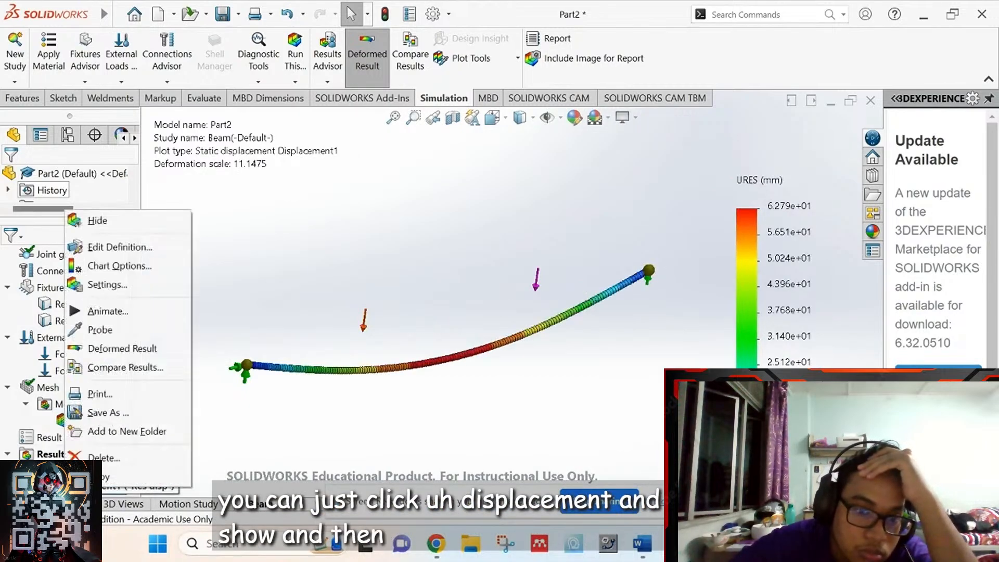
left_click(125, 250)
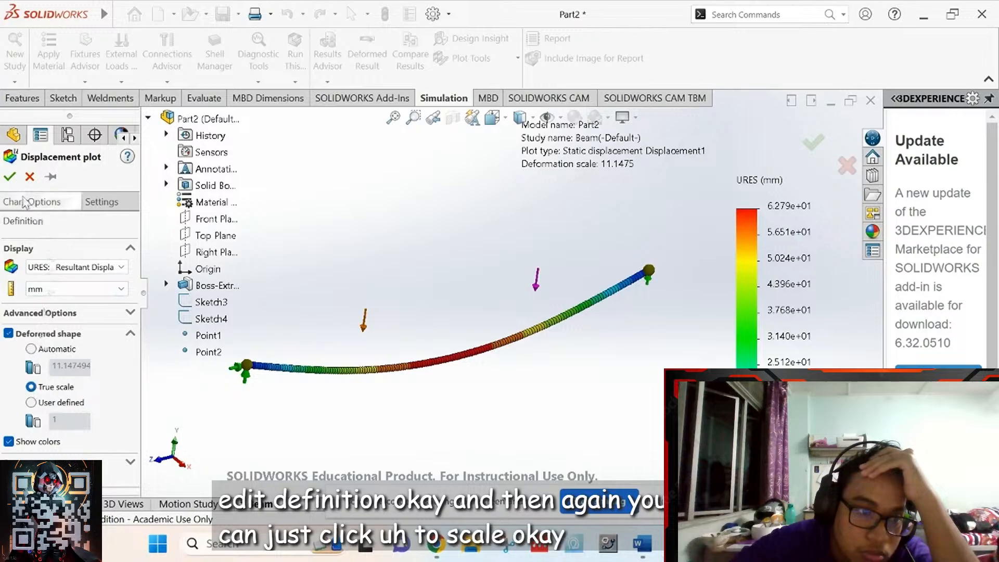
left_click(10, 177)
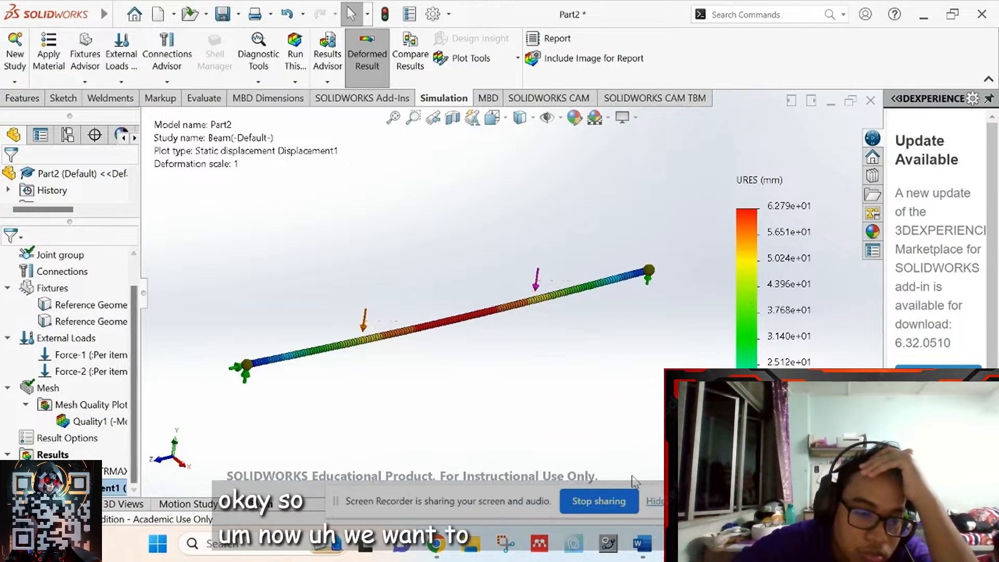
- Create a beam diagram of Shear Force in Dir2, in N, for all beams
scroll(581, 341, "up", 1)
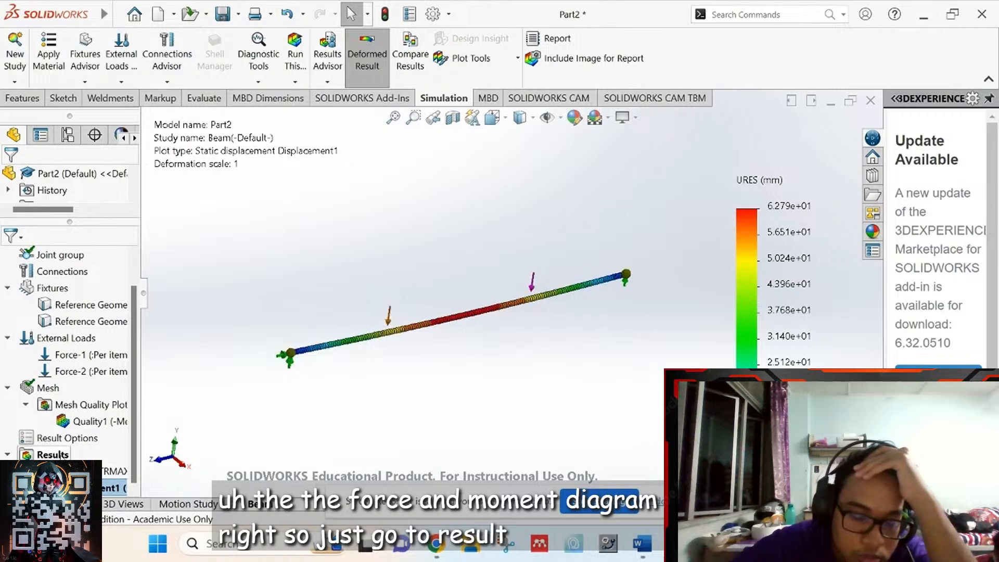
right_click(52, 455)
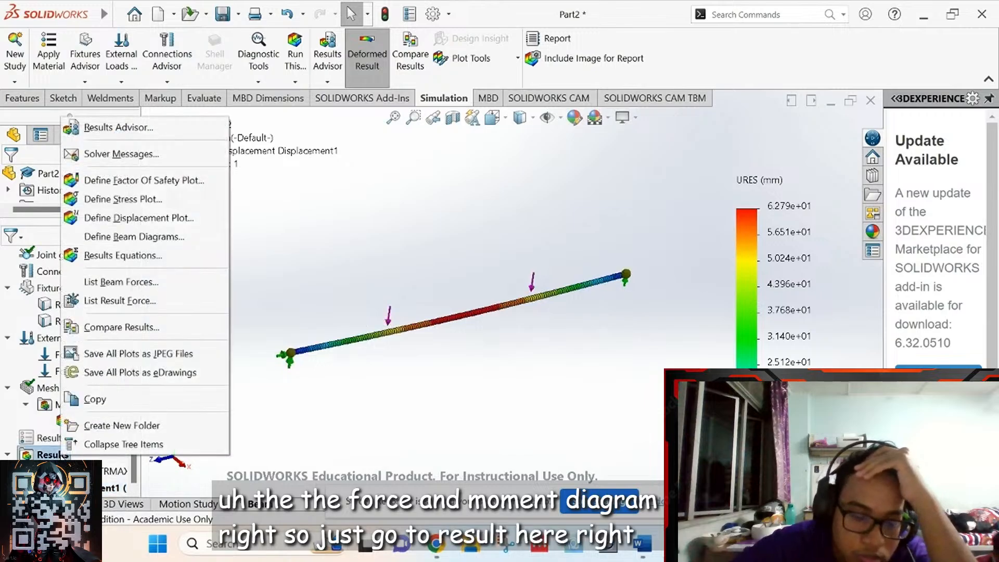
left_click(121, 238)
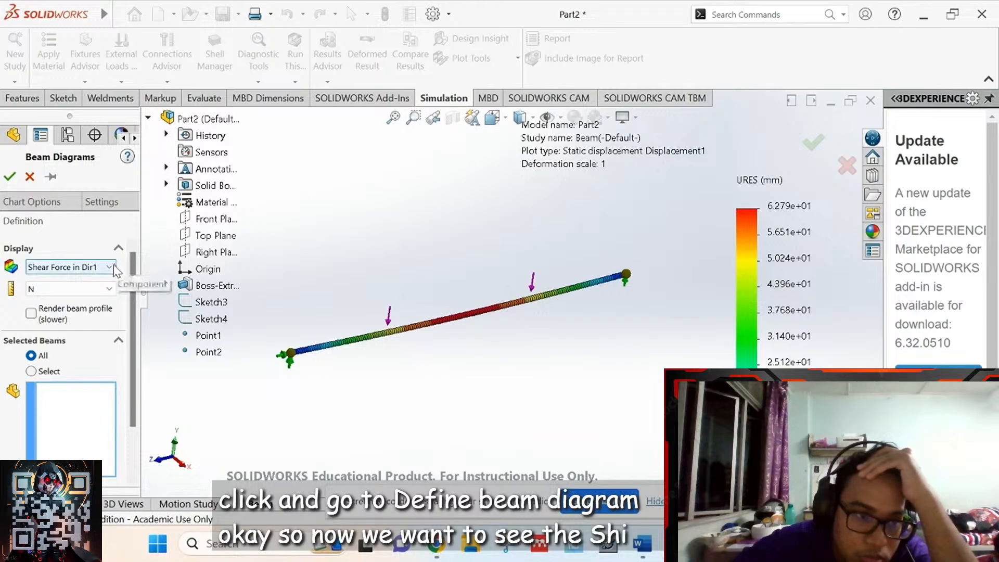
left_click(114, 266)
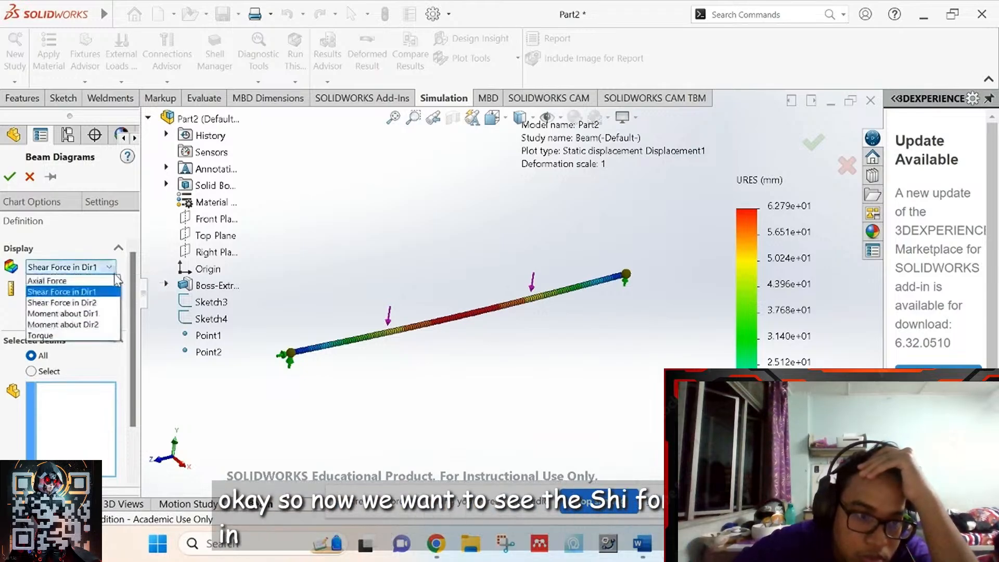
left_click(107, 302)
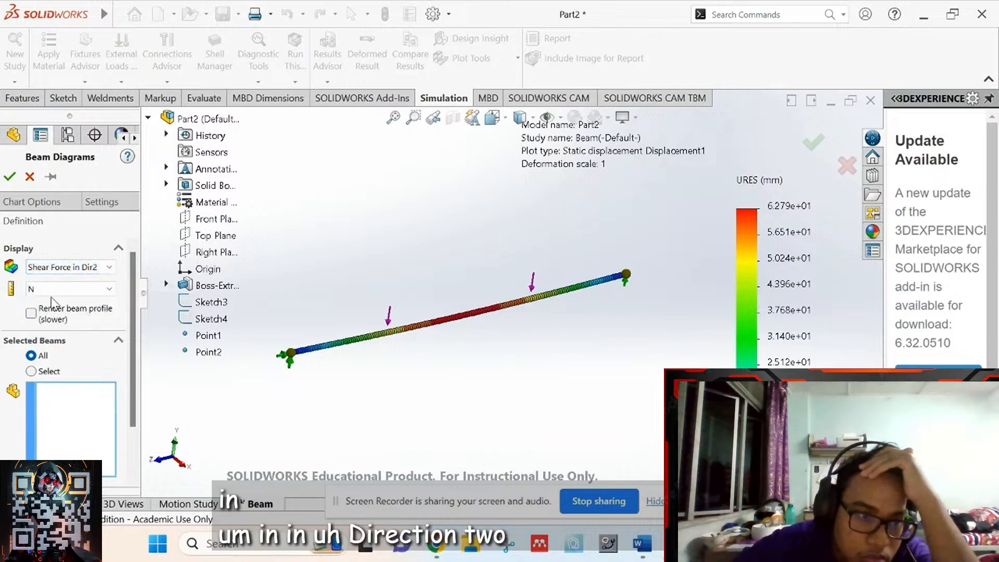
left_click_drag(133, 359, 137, 312)
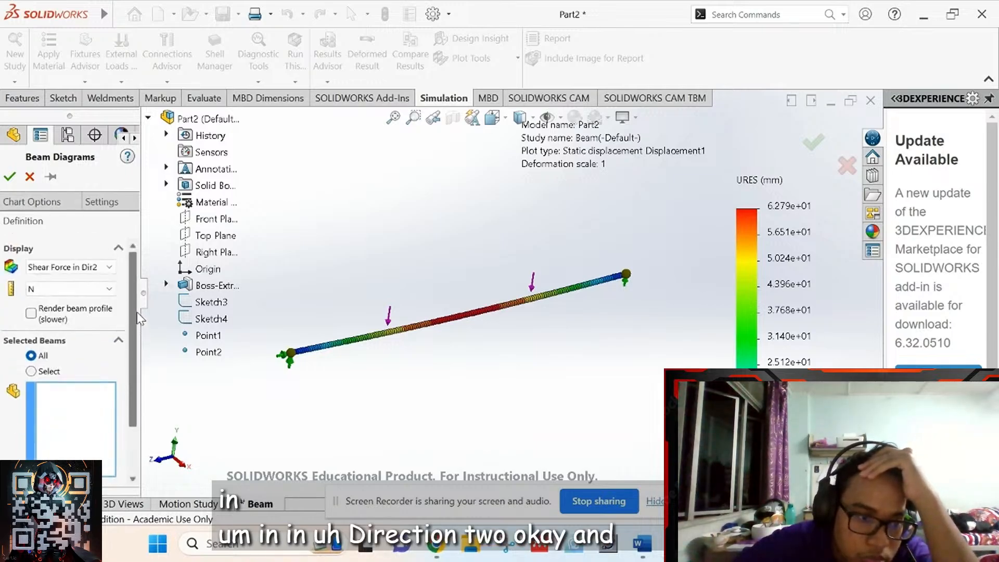
left_click(10, 178)
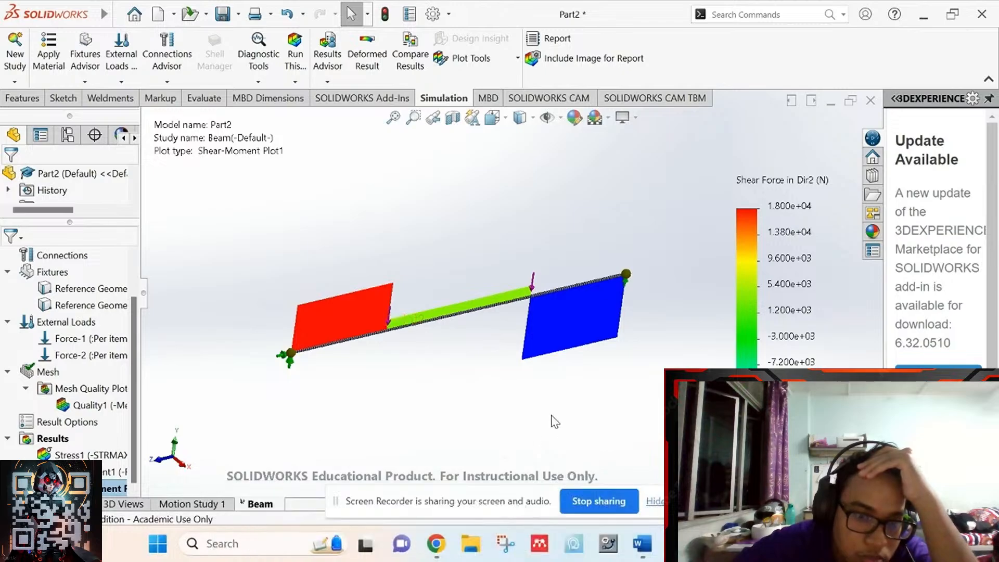
- Orbit the beam and scrub the tutorial video back to the textbook's shear force answer
middle_click_drag(550, 419, 513, 365)
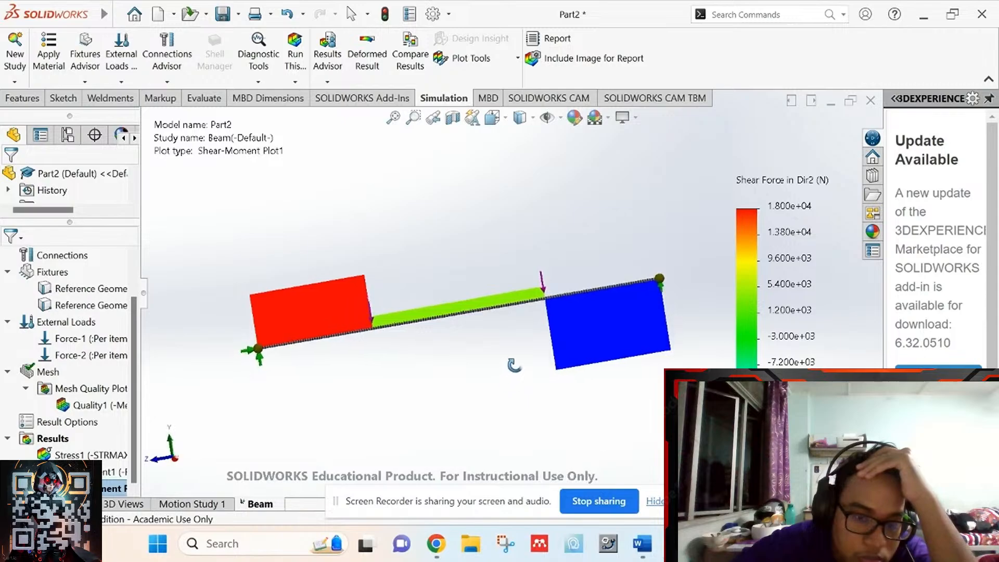
key("Right")
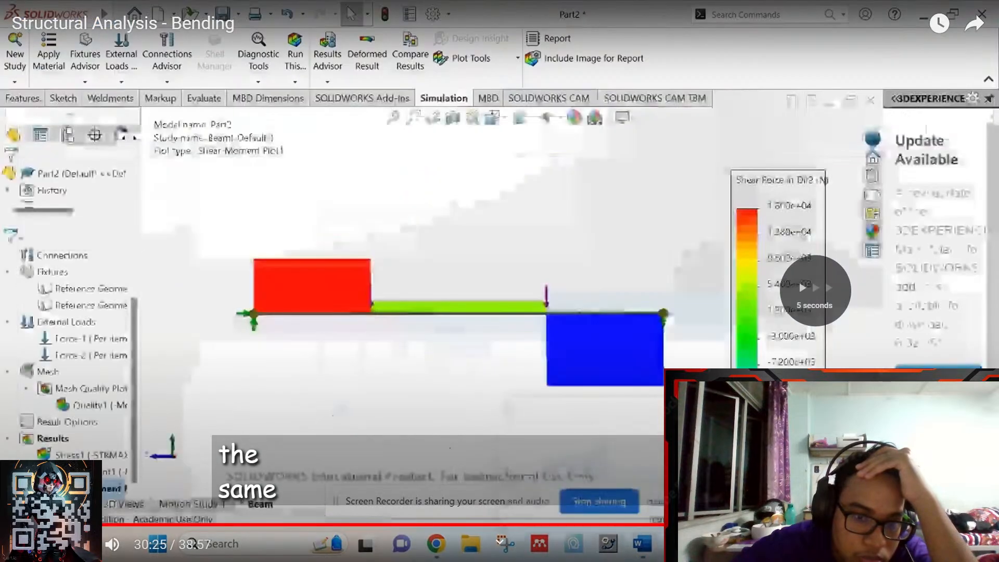
key("Left")
key("Left")
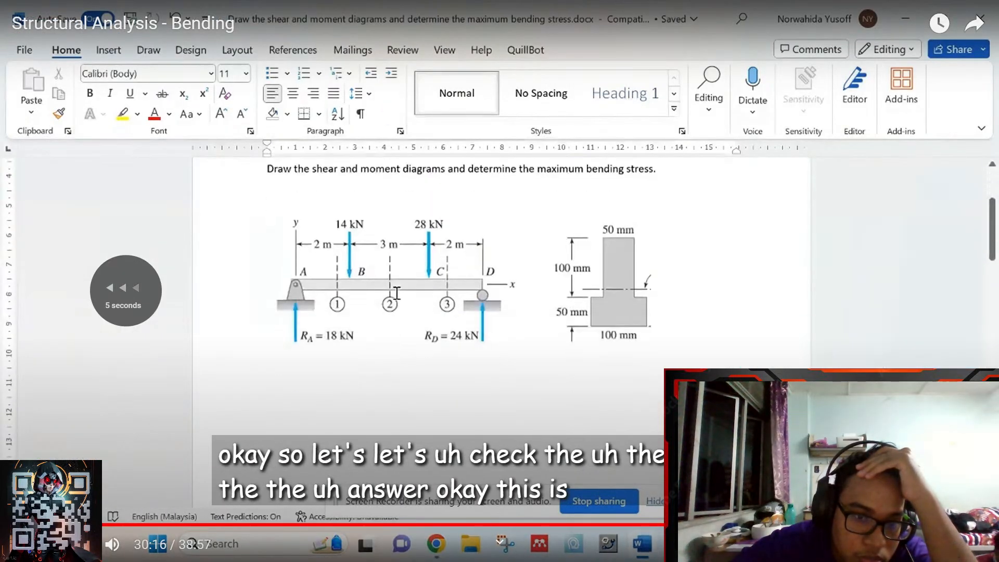
key("Right")
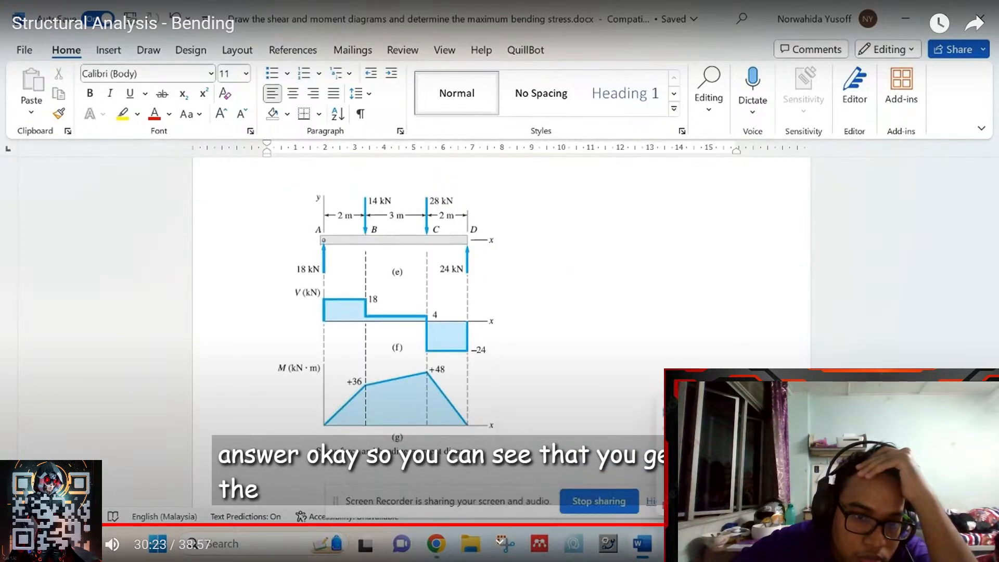
key("Left")
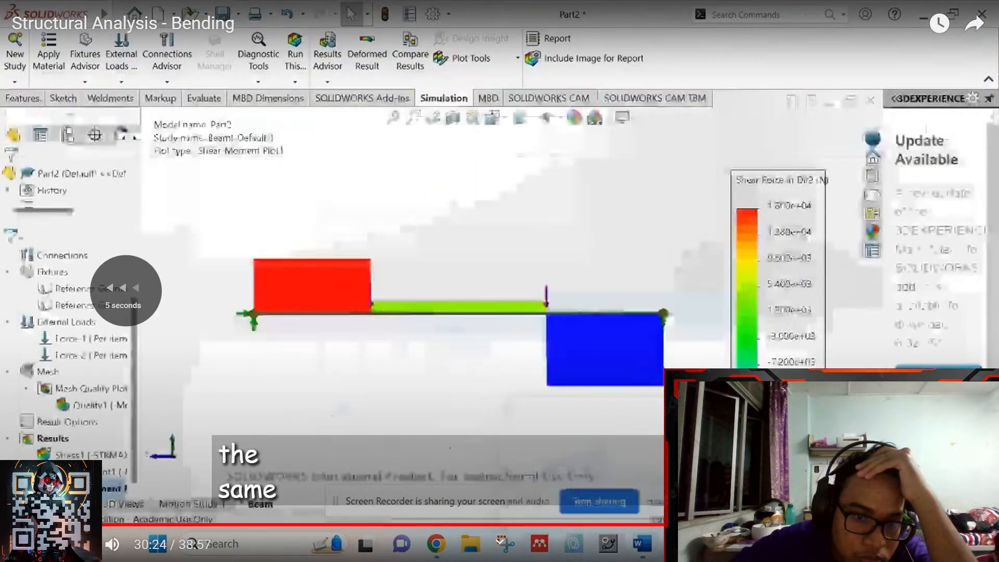
key("Left")
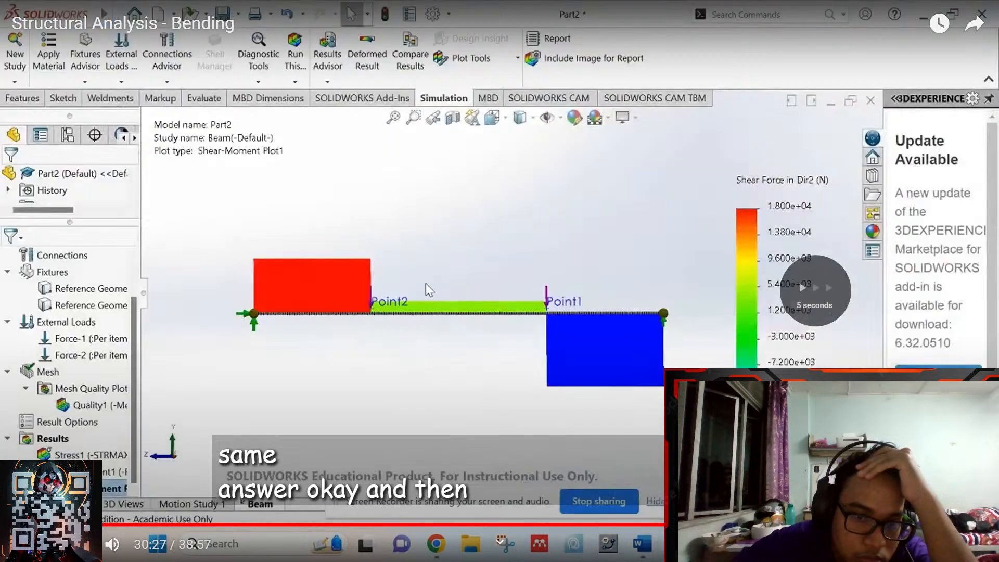
key("Left")
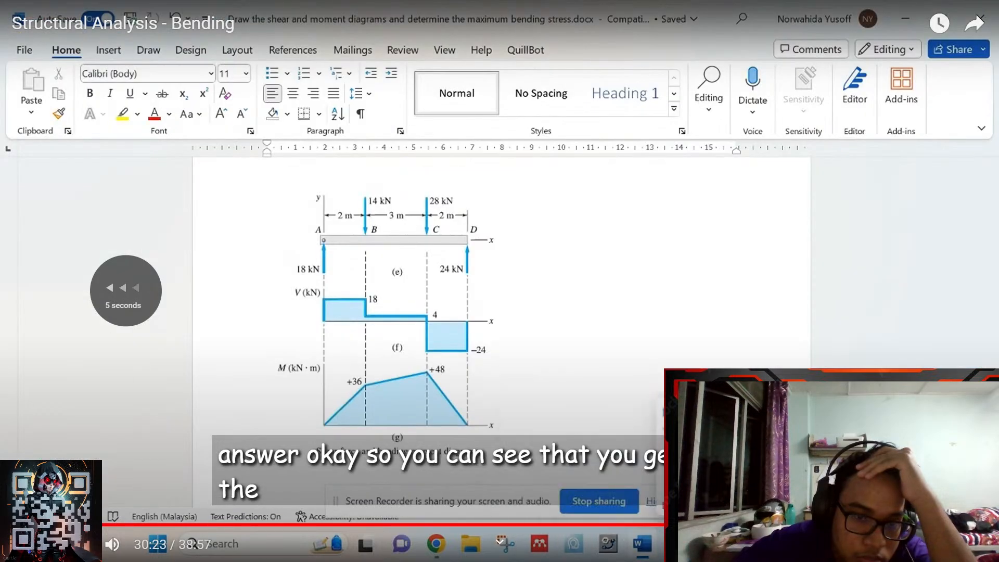
key("Left")
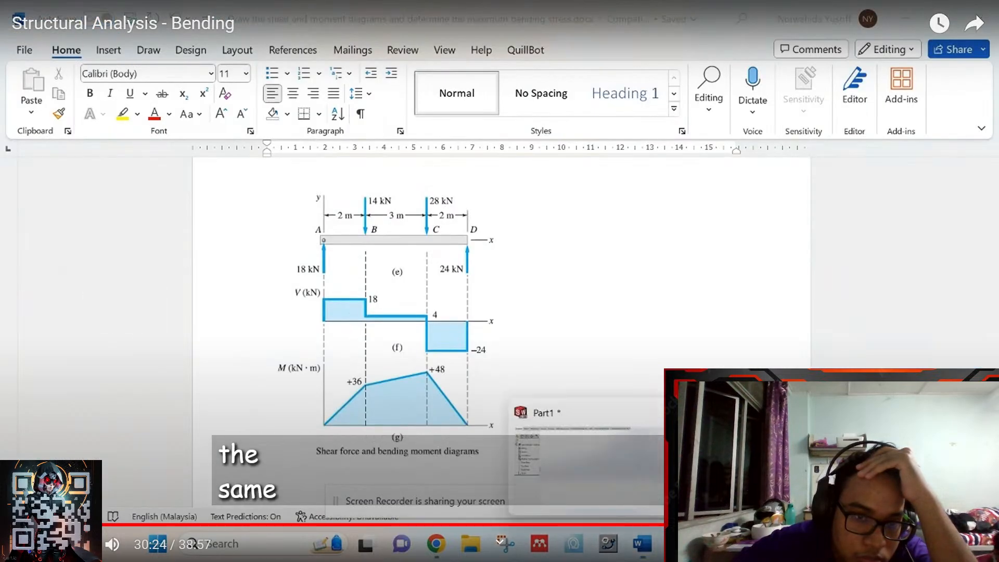
key("Left")
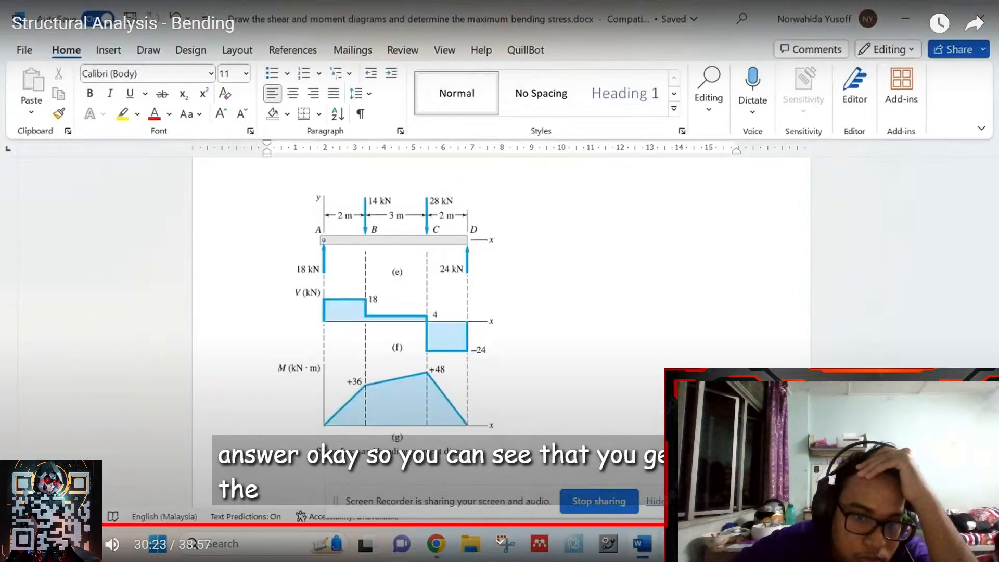
- Compare the 4.800e+04 N·m maximum bending moment against the textbook's 48 kN·m
key("Right")
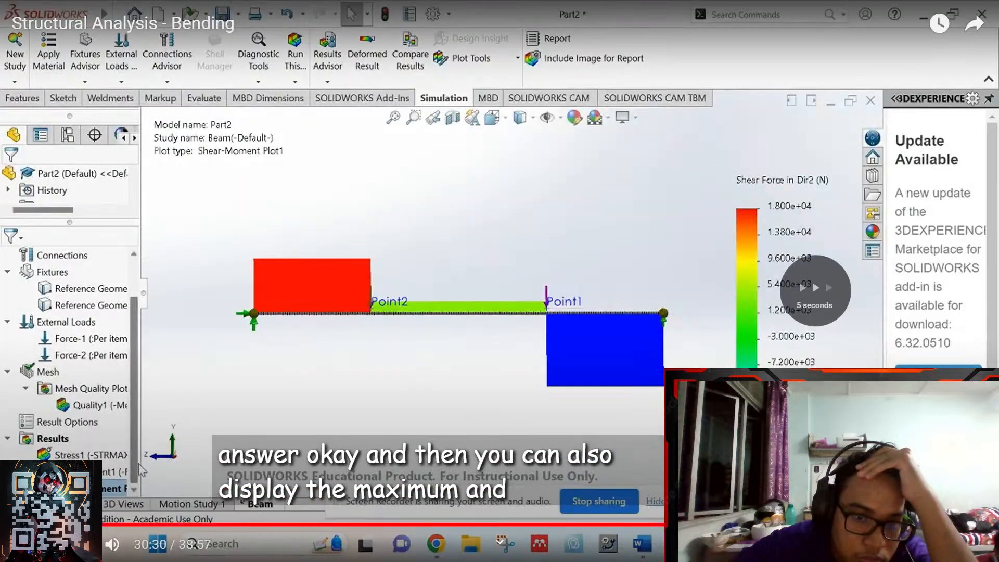
key("Right")
key("Right")
key("Right")
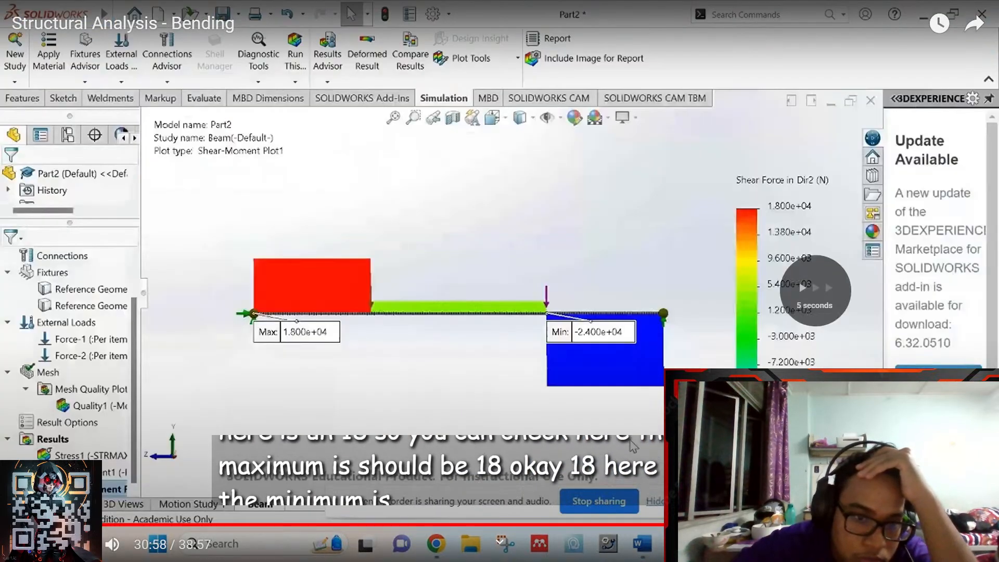
key("Right")
key("Right")
key("Right")
key("Right")
key("Right")
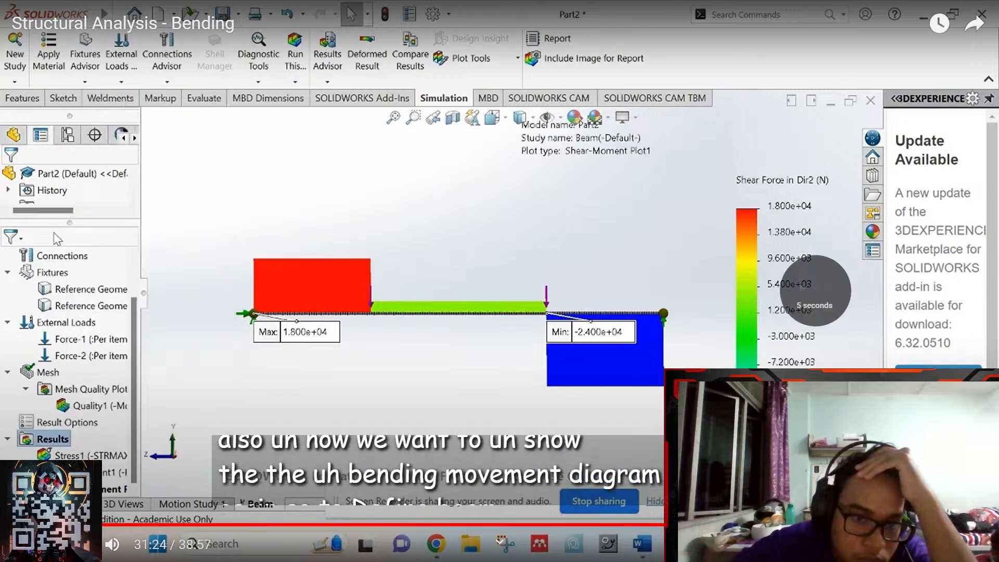
key("Right")
key("Right")
key("Right")
key("Right")
key("Right")
key("Right")
key("Right")
key("Right")
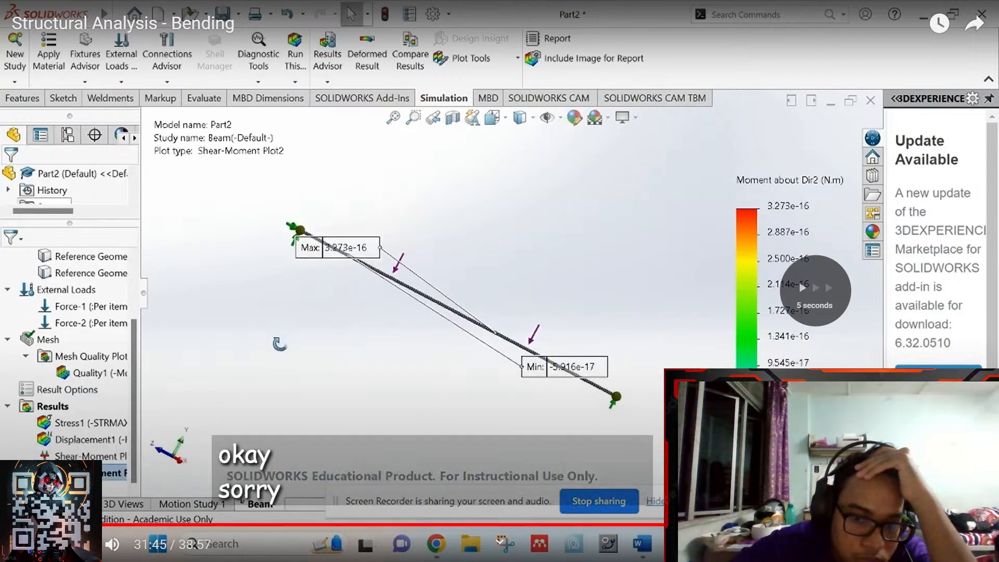
key("Right")
key("Right")
key("Right")
key("Right")
key("Right")
key("Right")
key("Right")
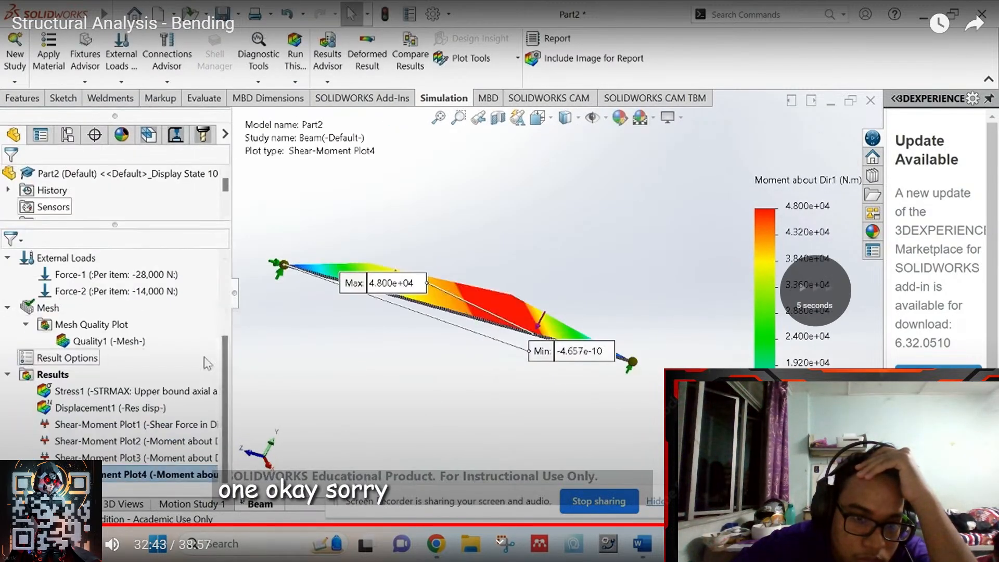
key("Right")
key("Right")
key("Right")
key("Right")
key("Right")
key("Right")
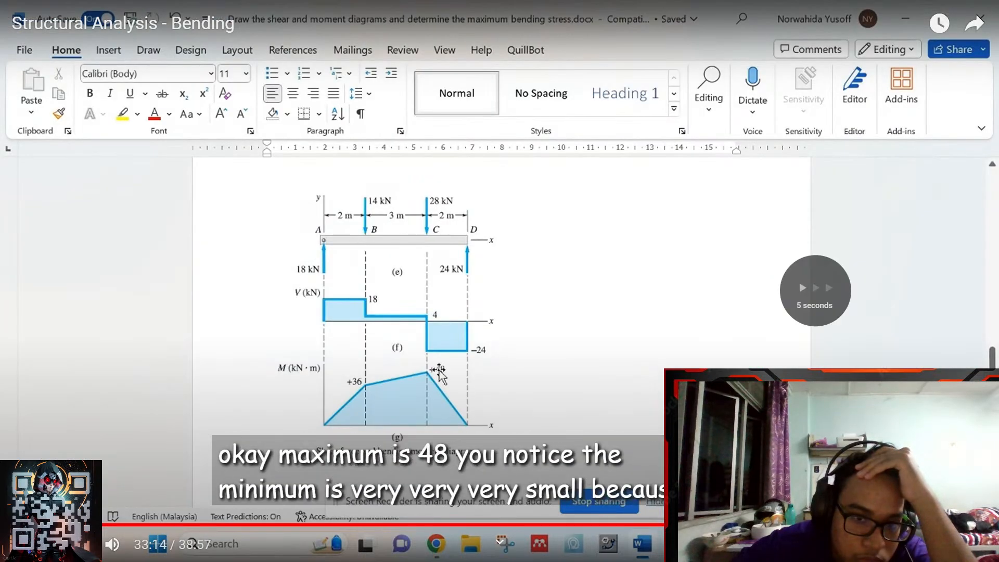
key("Left")
key("Left")
key("Left")
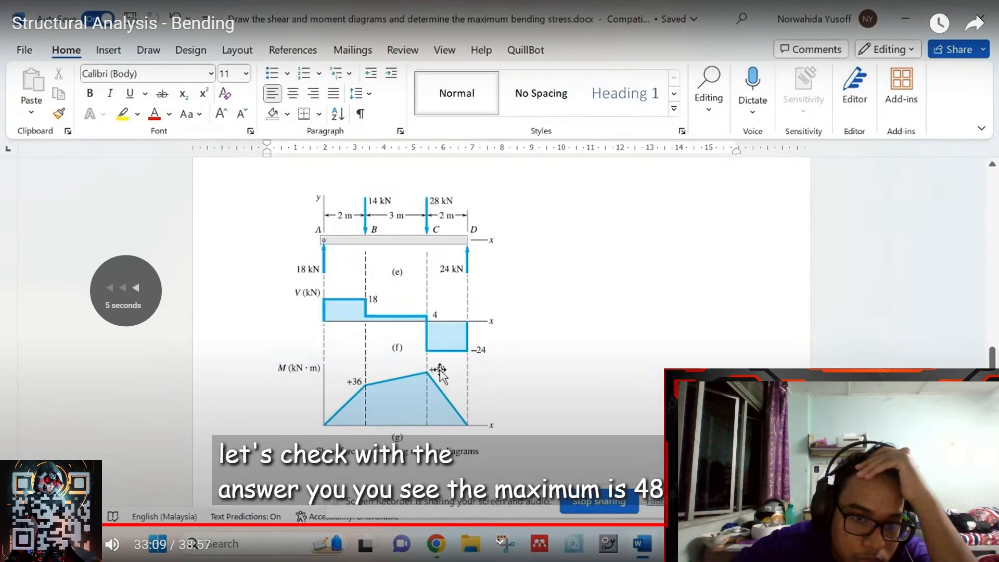
key("Right")
key("Right")
key("Right")
key("Right")
key("Right")
key("Right")
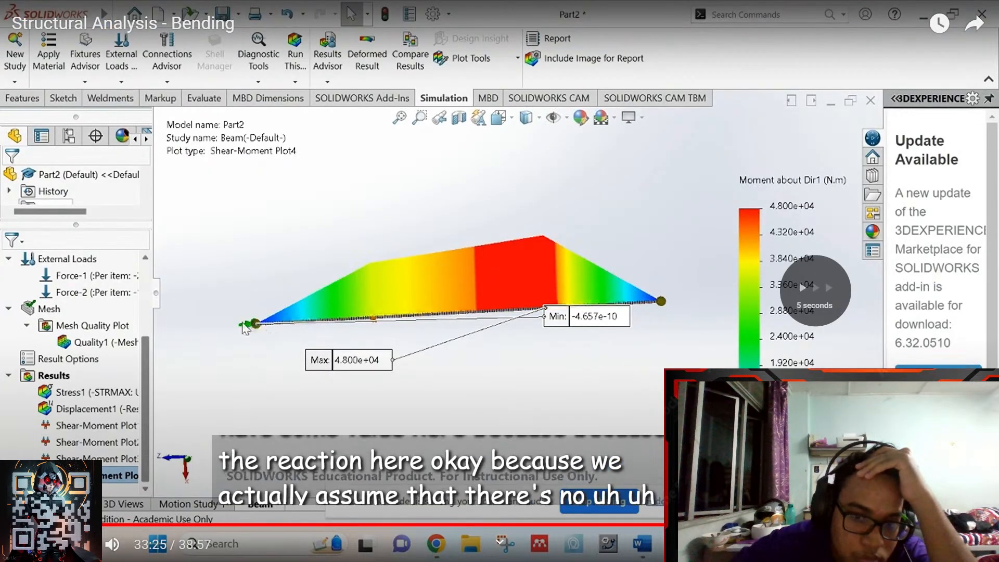
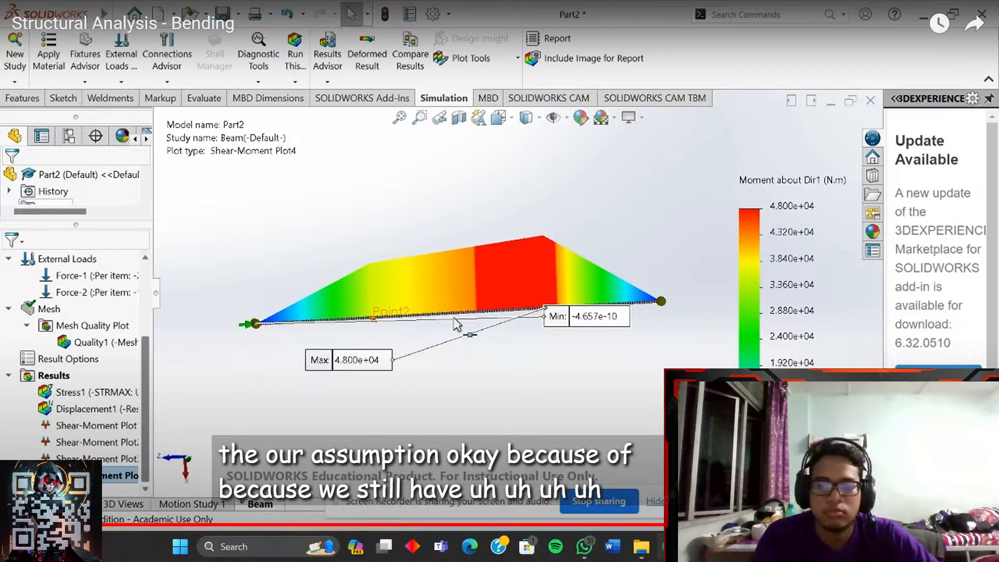
- Take the tutorial video out of fullscreen and return to the SOLIDWORKS shaft model
key("Escape")
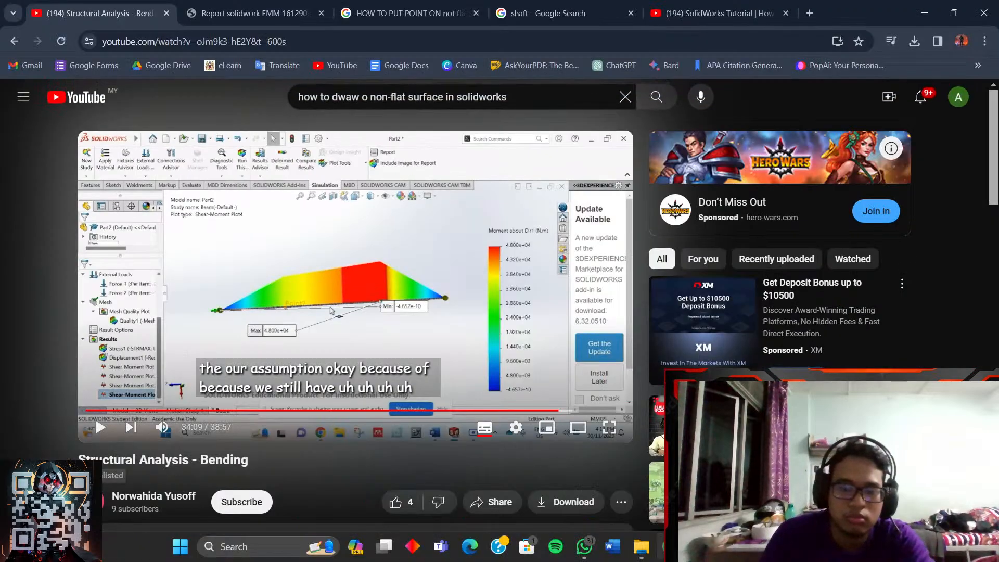
left_click(699, 546)
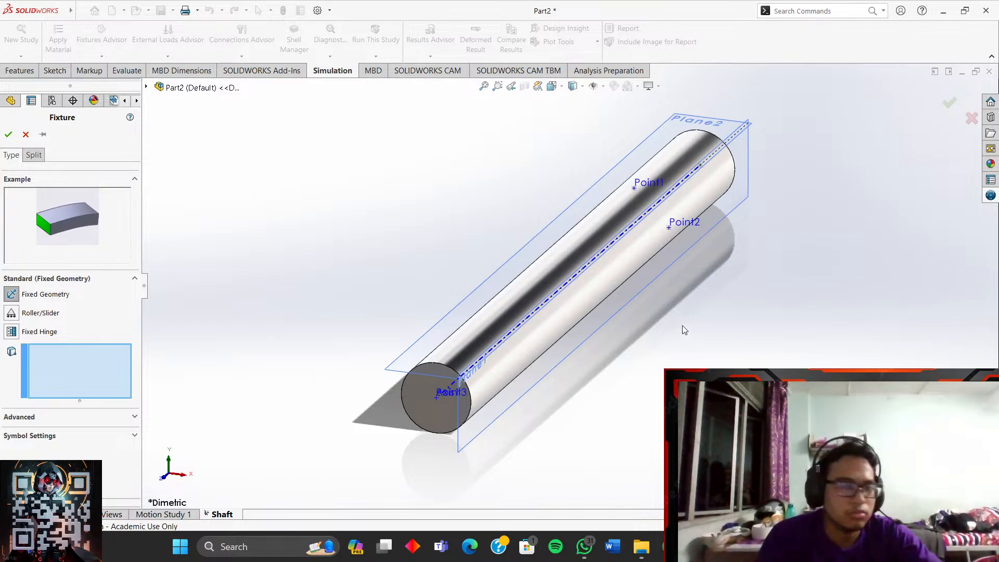
- Orbit to the shaft's end face and cancel the fixture without applying it
middle_click_drag(637, 310, 644, 290)
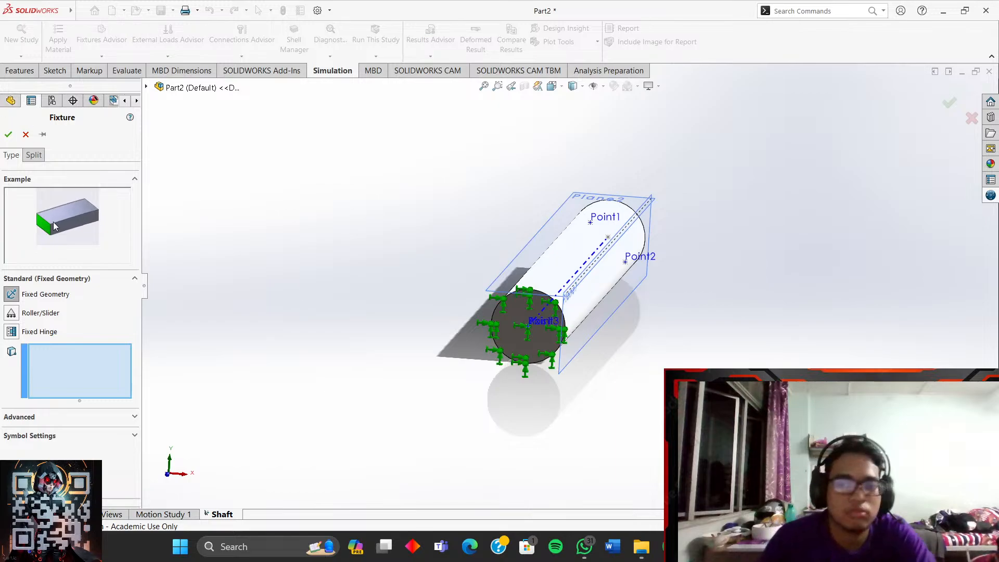
left_click(26, 135)
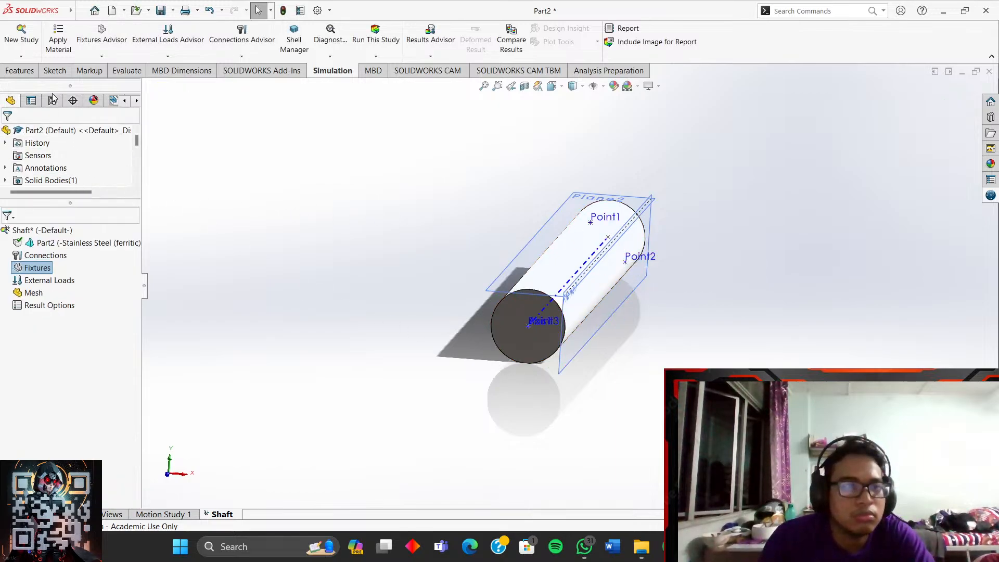
- Pick Point2 on the shaft, then clear the selection and orbit around the shaft
left_click(19, 71)
scroll(670, 239, "down", 3)
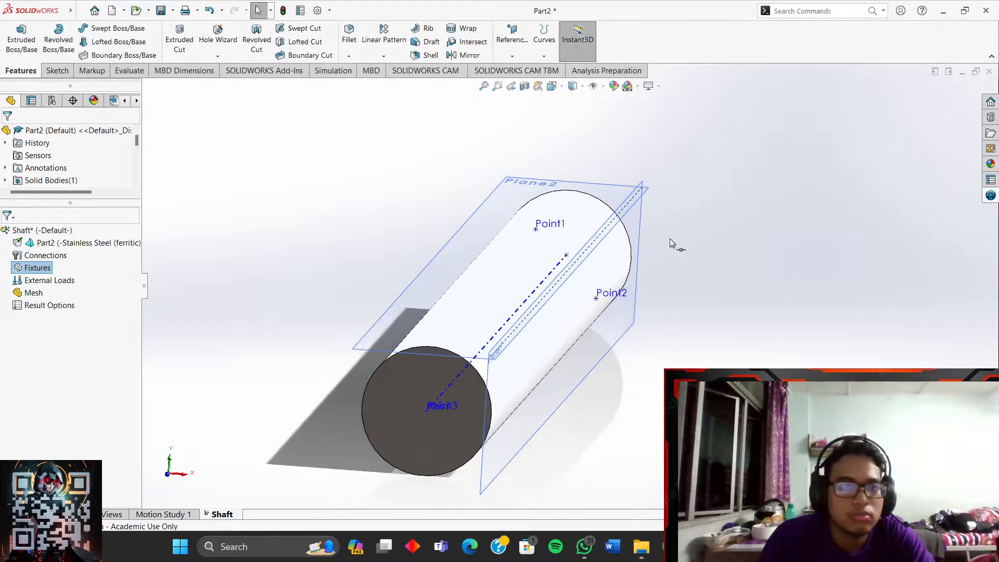
scroll(669, 239, "down", 2)
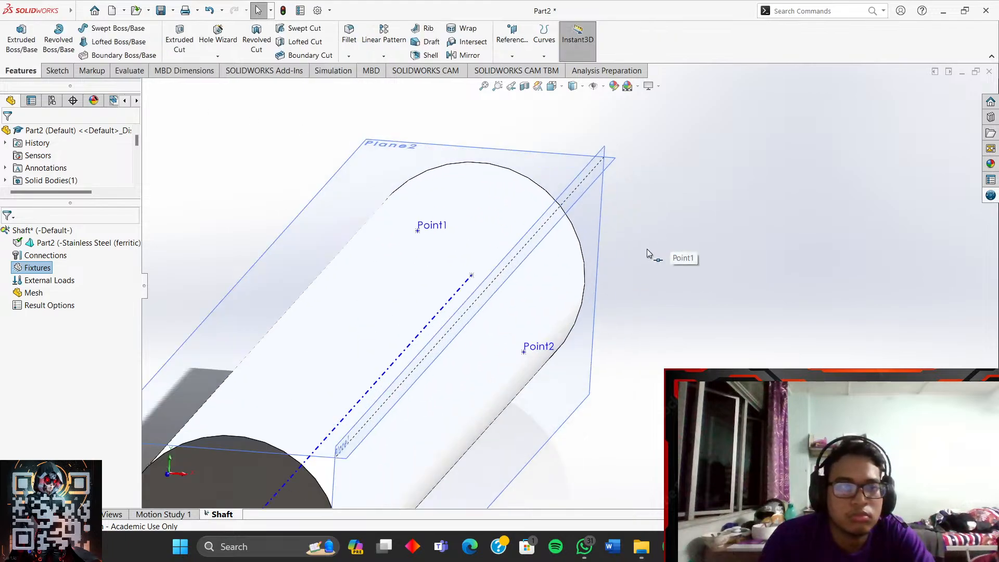
left_click(533, 355)
left_click(726, 339)
middle_click_drag(727, 339, 708, 359)
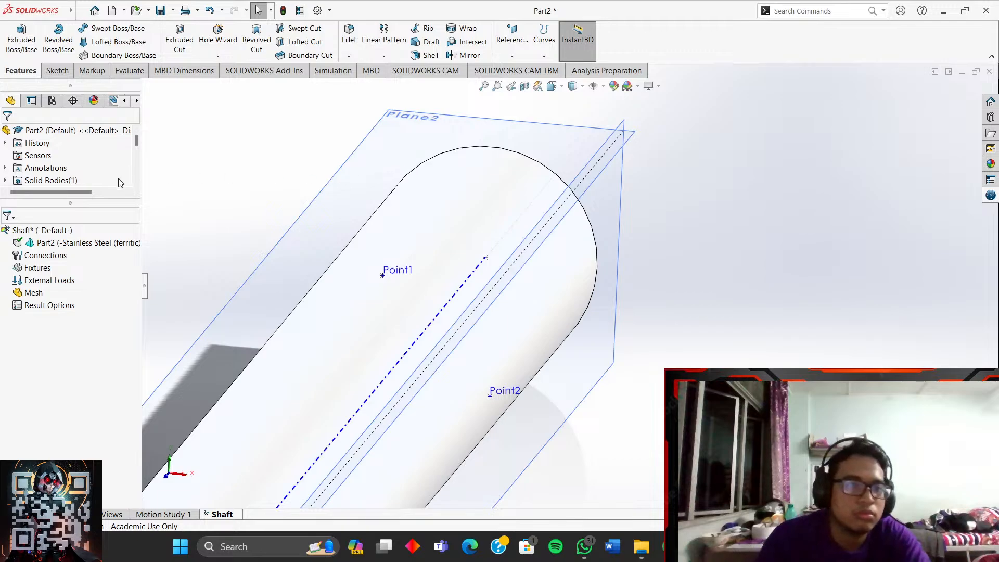
scroll(344, 235, "up", 2)
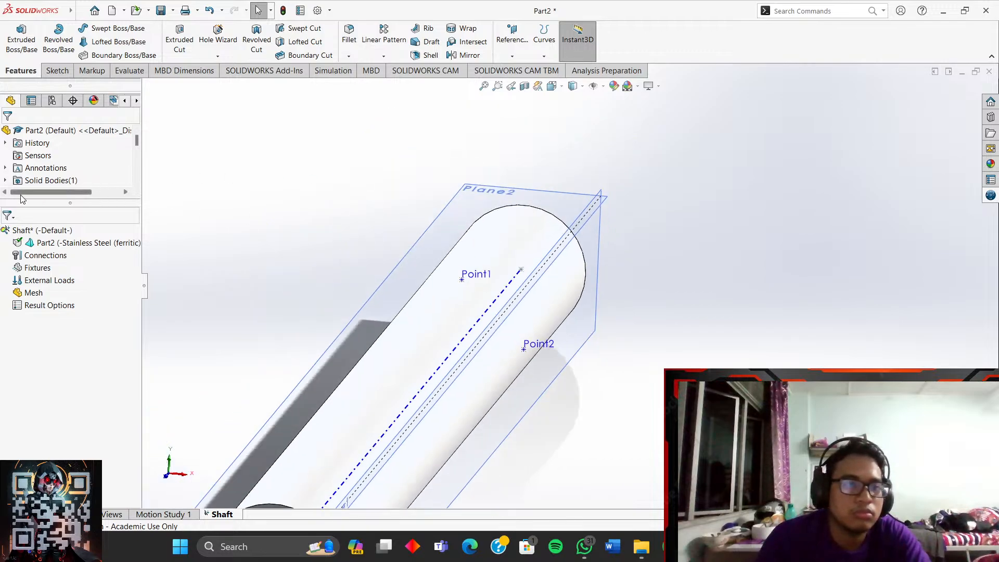
scroll(140, 147, "down", 1)
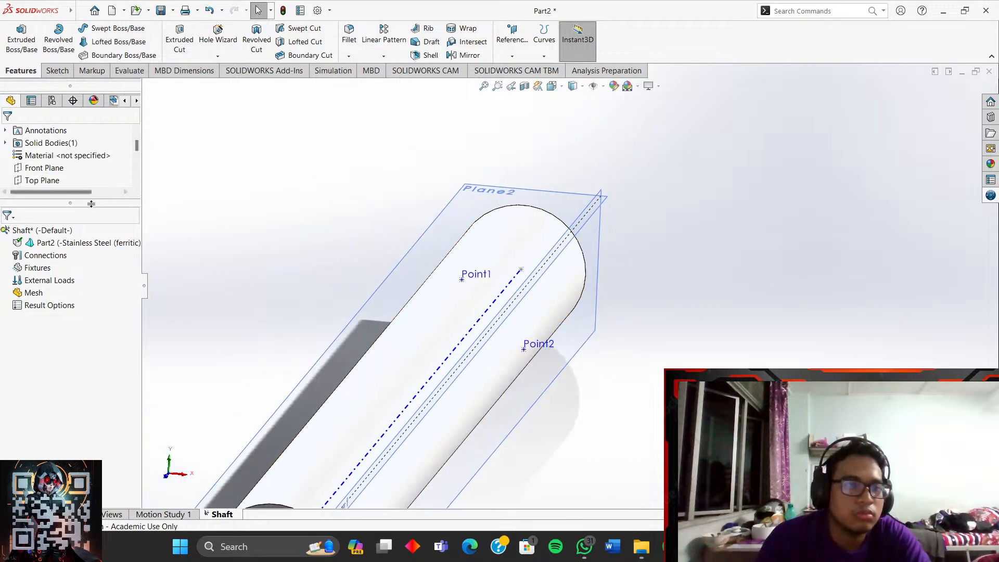
- Enlarge the feature tree to show planes, sketches and points, and select Point1
left_click_drag(78, 201, 85, 259)
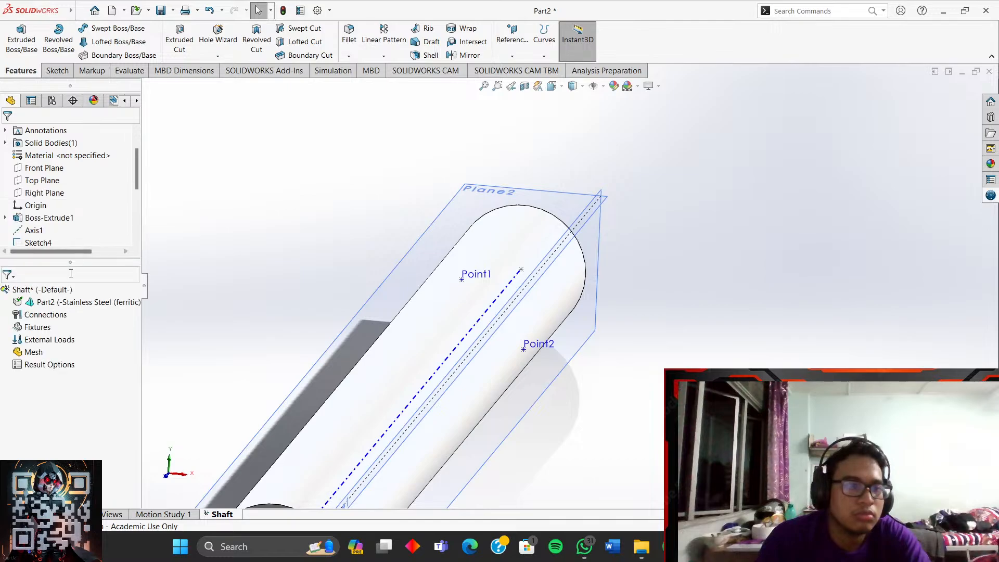
mouse_move(70, 302)
left_mouse_down()
mouse_move(87, 314)
mouse_move(77, 373)
left_mouse_up()
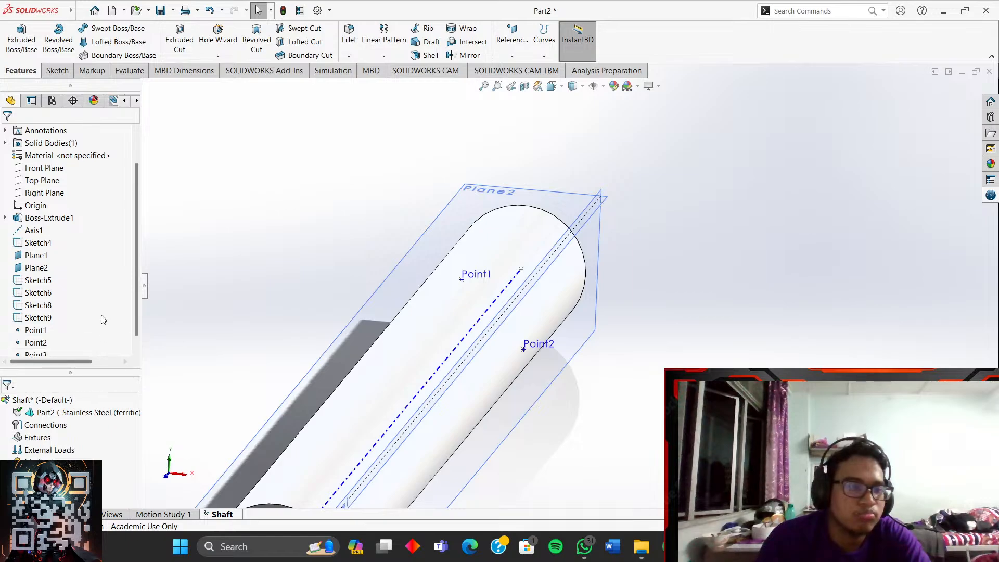
scroll(100, 335, "down", 1)
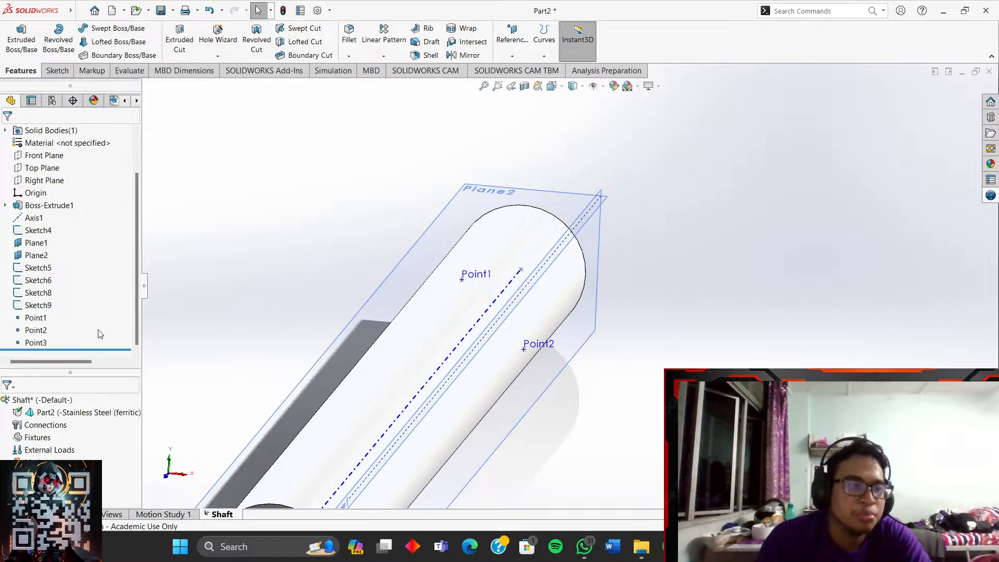
left_click(38, 317)
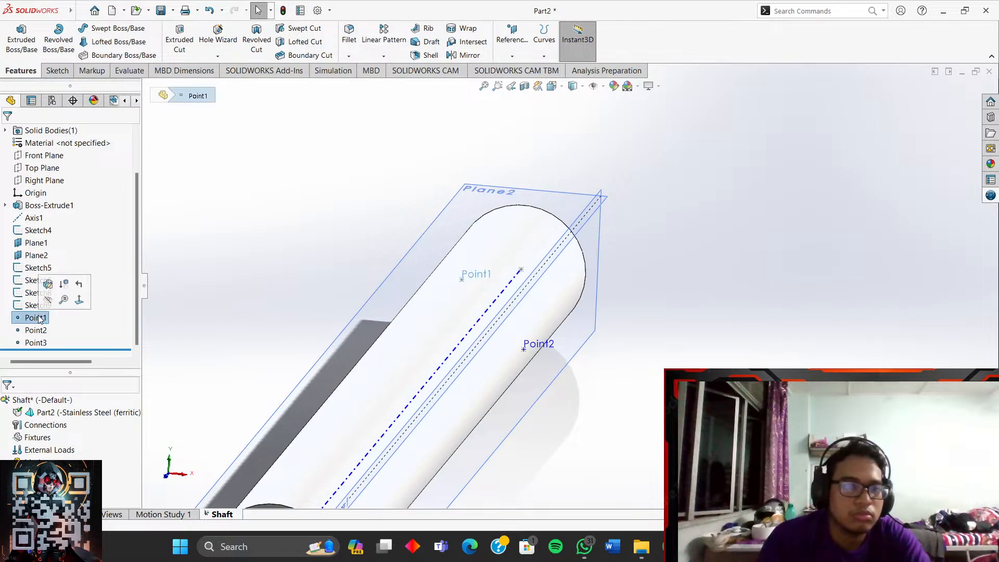
- Delete Point1 and Plane2 from the shaft part
key("Delete")
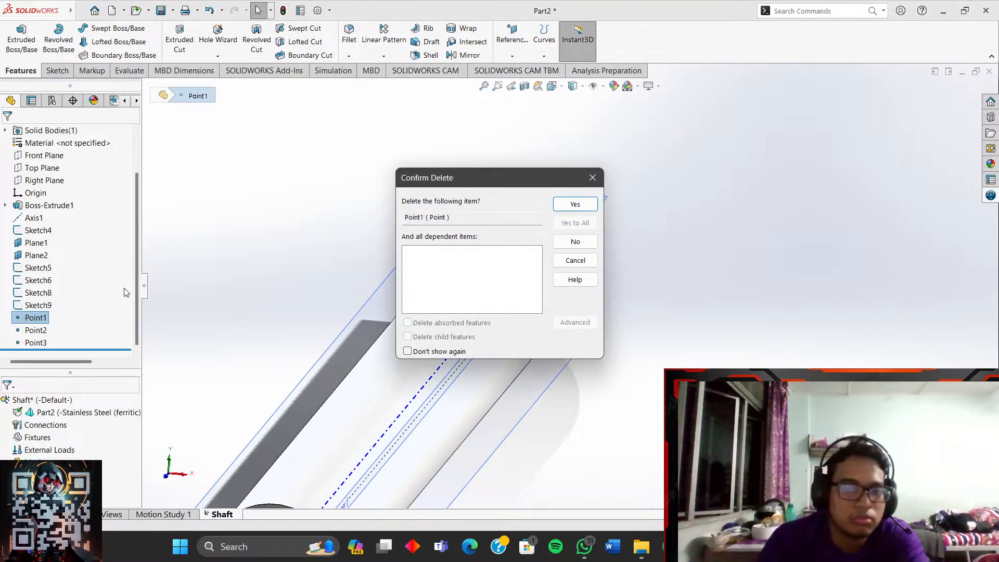
left_click(575, 204)
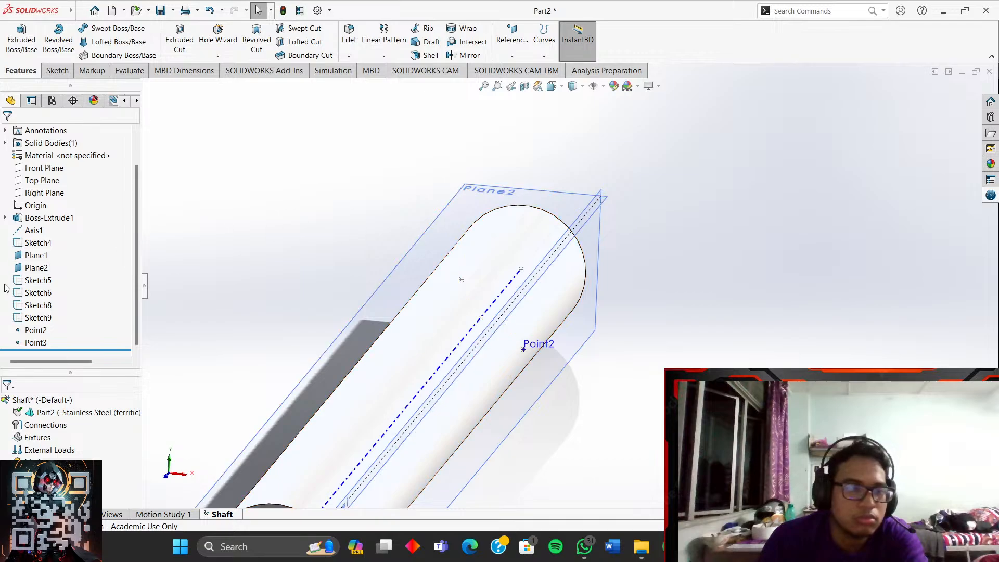
left_click(28, 307)
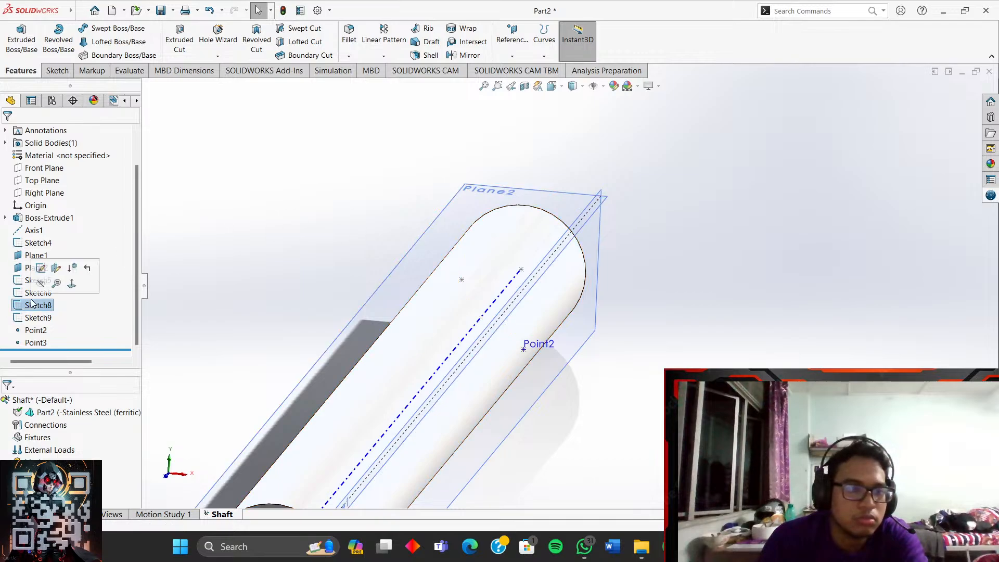
left_click(29, 268)
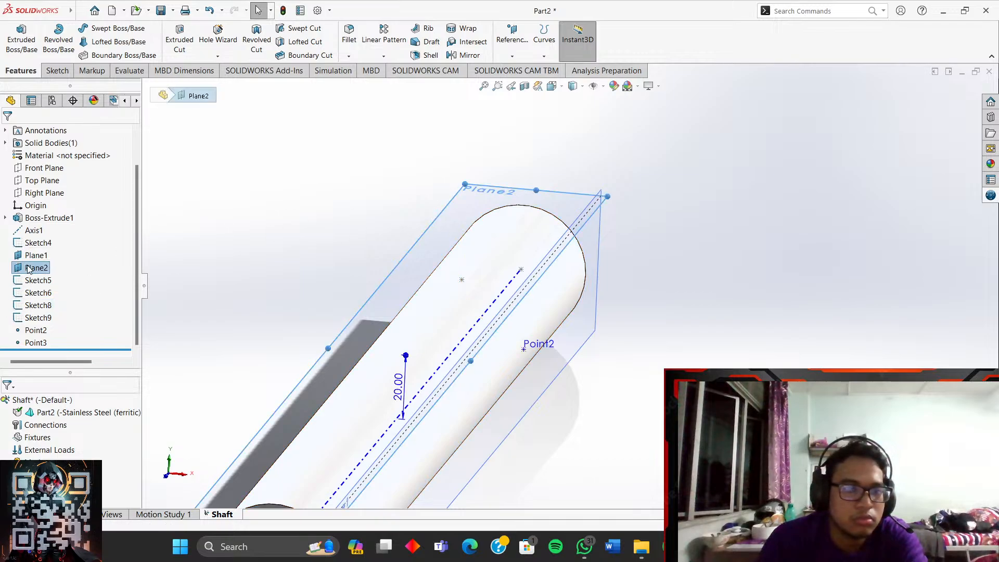
right_click(28, 268)
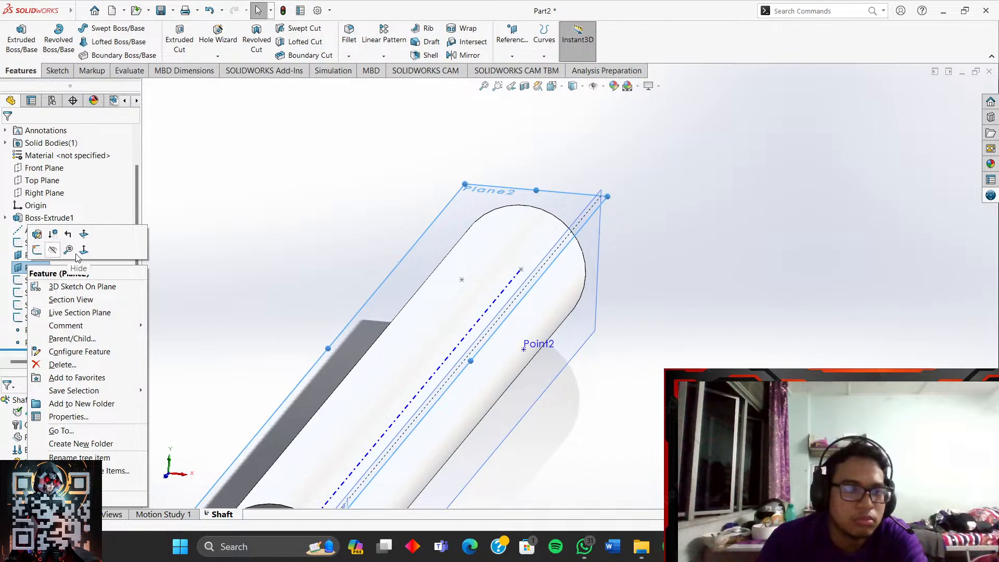
left_click(197, 261)
left_click(28, 269)
key("Delete")
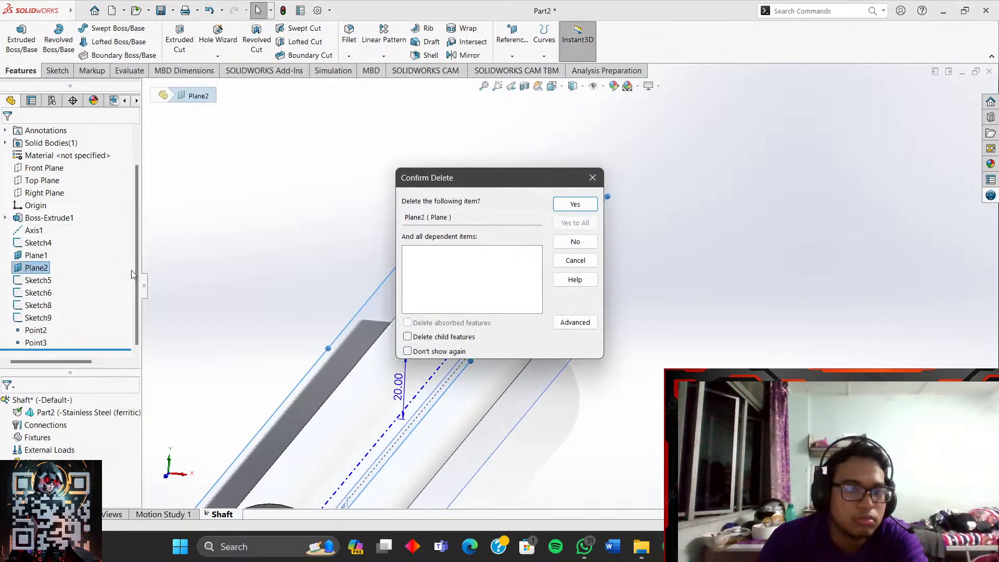
left_click(566, 202)
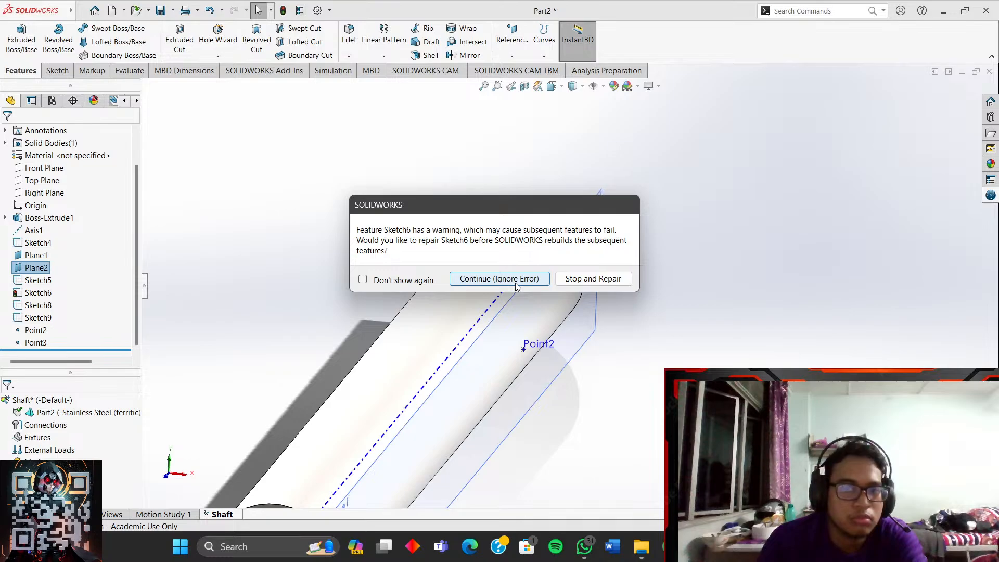
- Stop the rebuild, delete the broken Sketch6, and roll the tree forward to the end
left_click(569, 280)
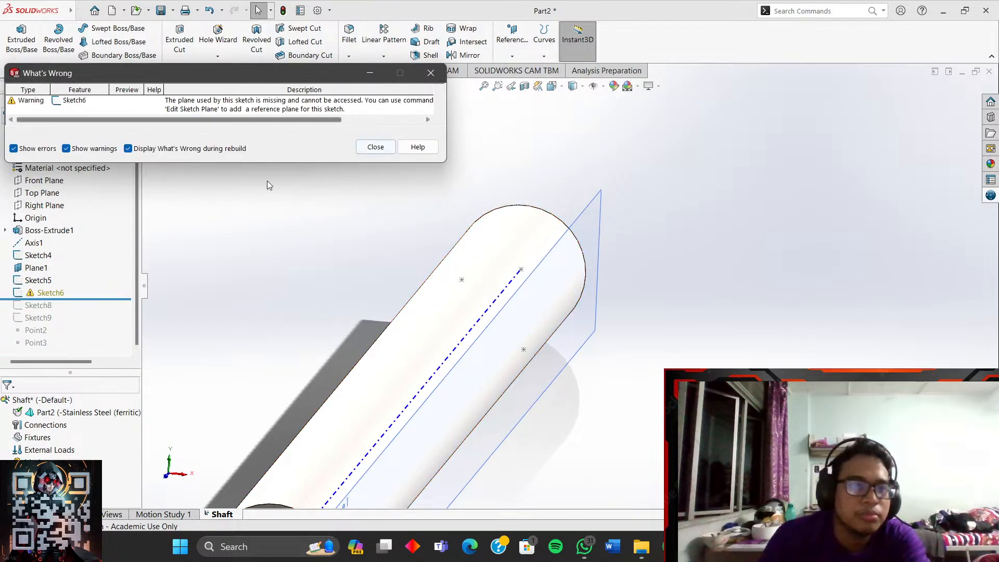
left_click(44, 293)
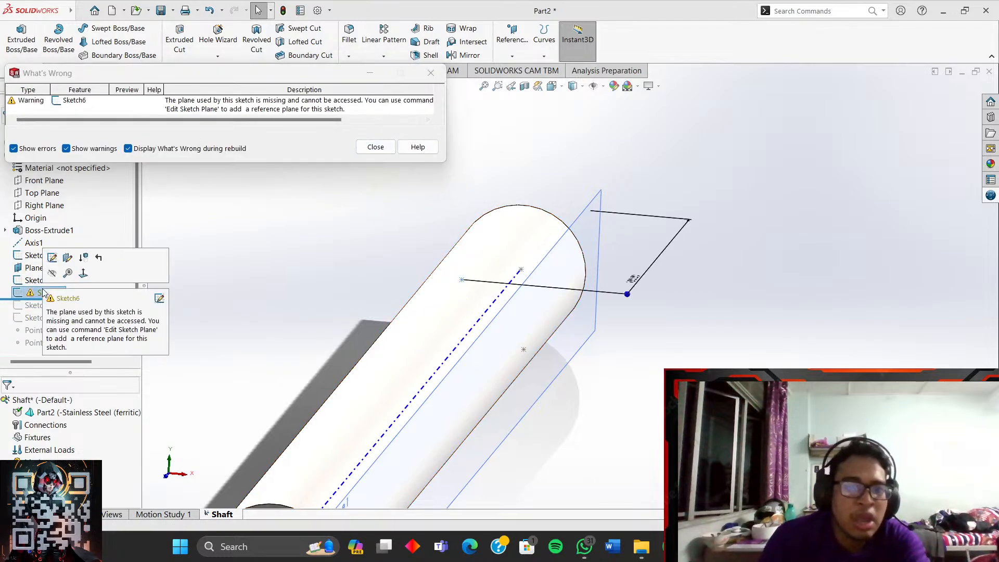
key("Delete")
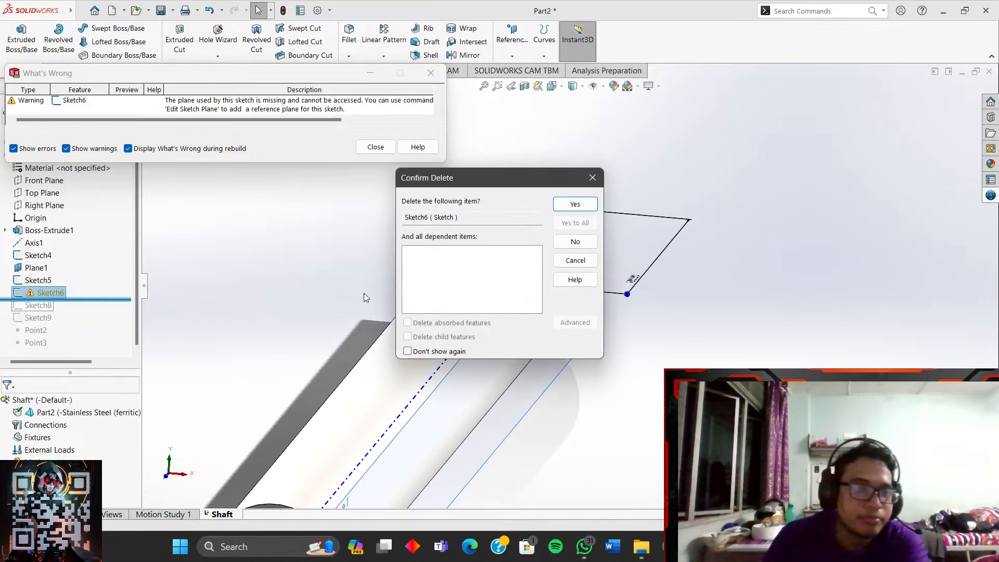
left_click(572, 204)
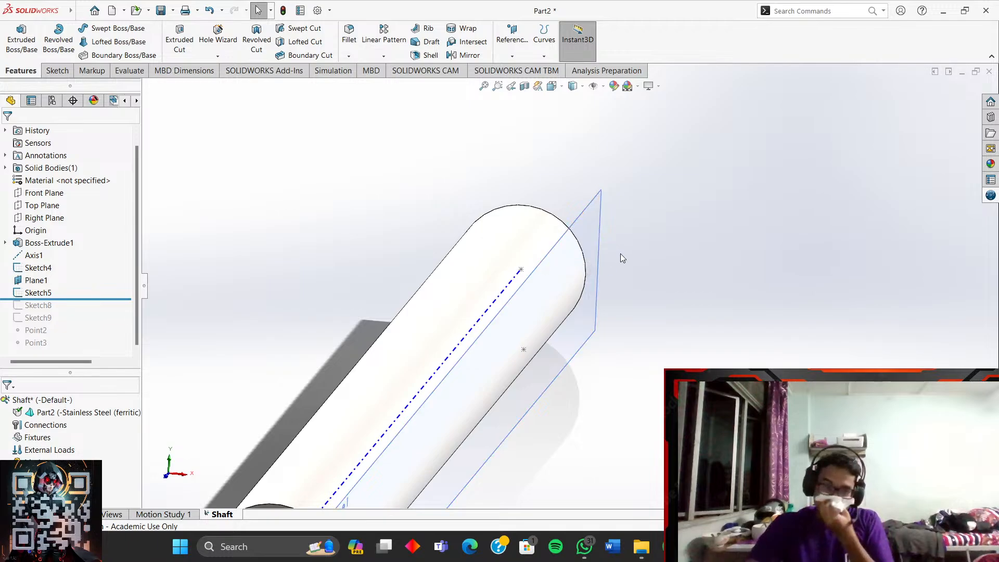
left_click_drag(125, 300, 114, 359)
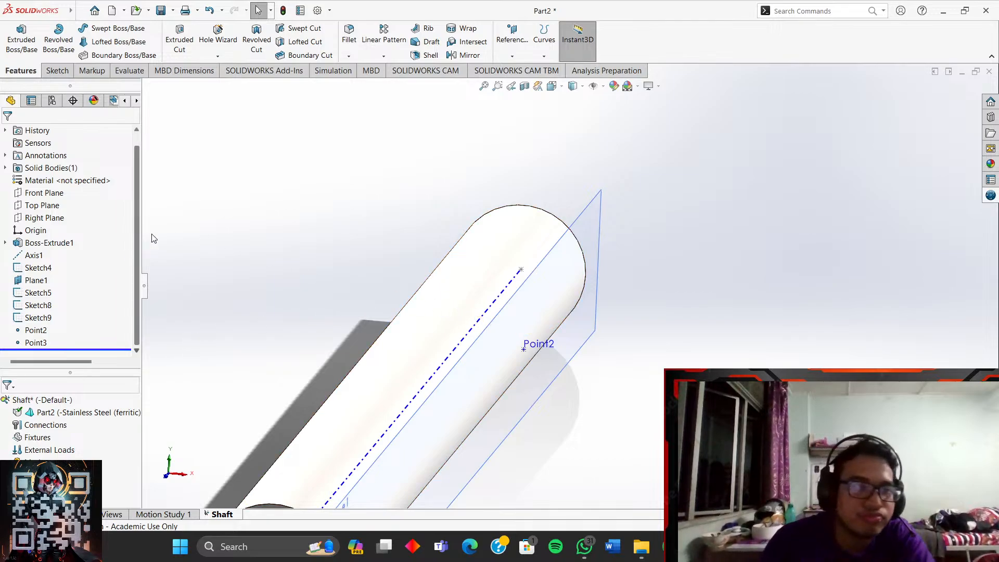
- Create Plane3 offset 20.00 mm from Top Plane, flipped below the shaft
left_click(512, 56)
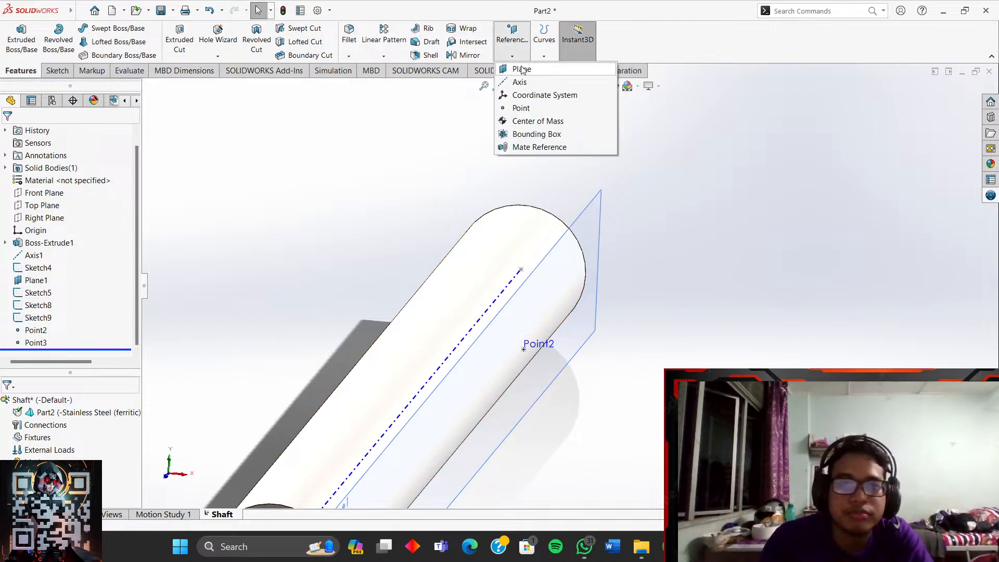
left_click(521, 70)
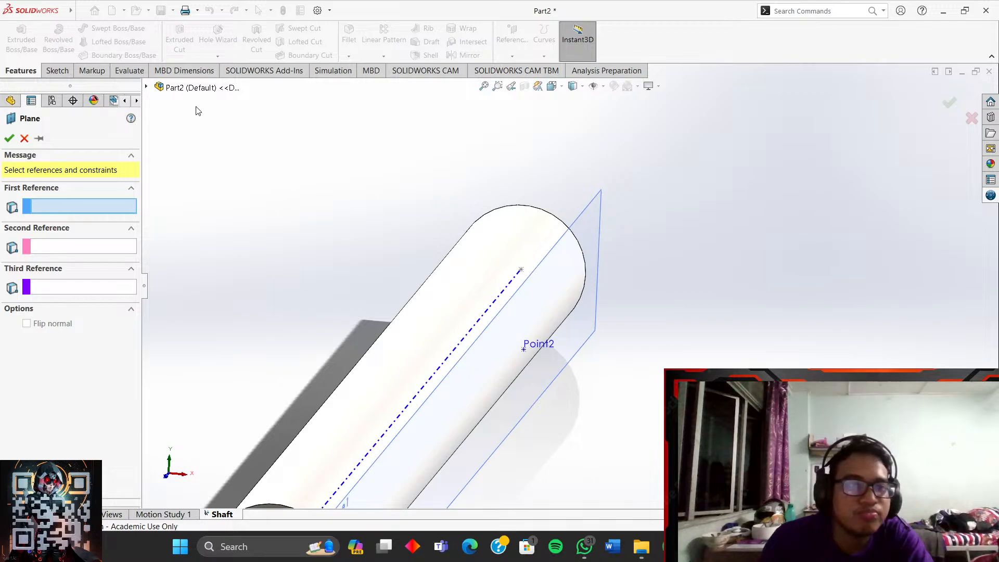
left_click(148, 87)
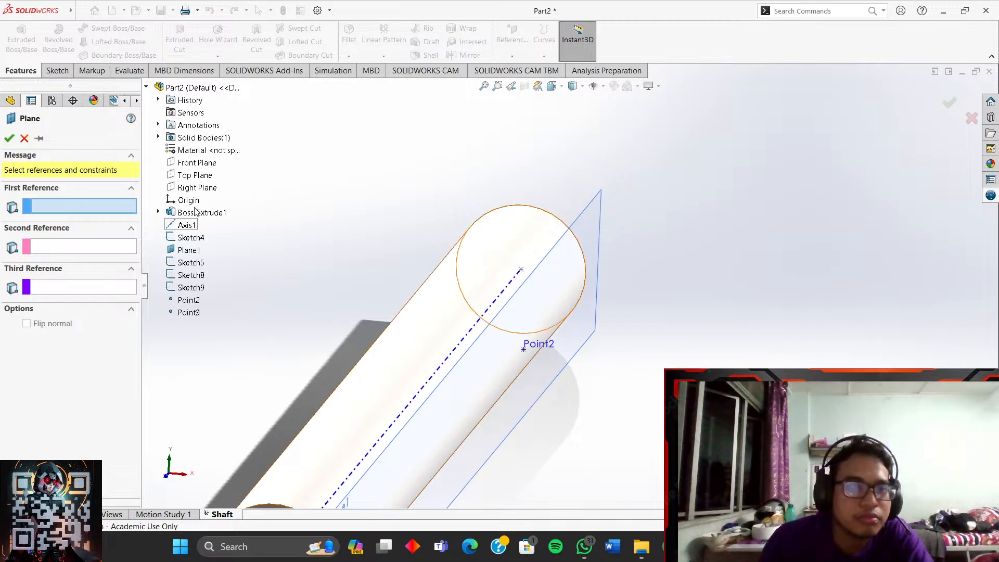
left_click(194, 175)
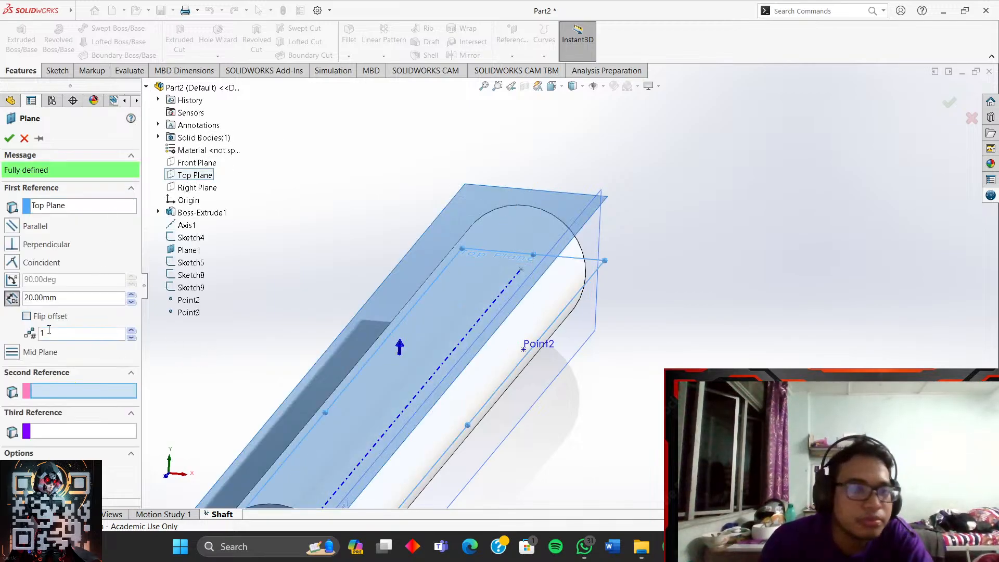
left_click(26, 317)
middle_click_drag(355, 333, 440, 368)
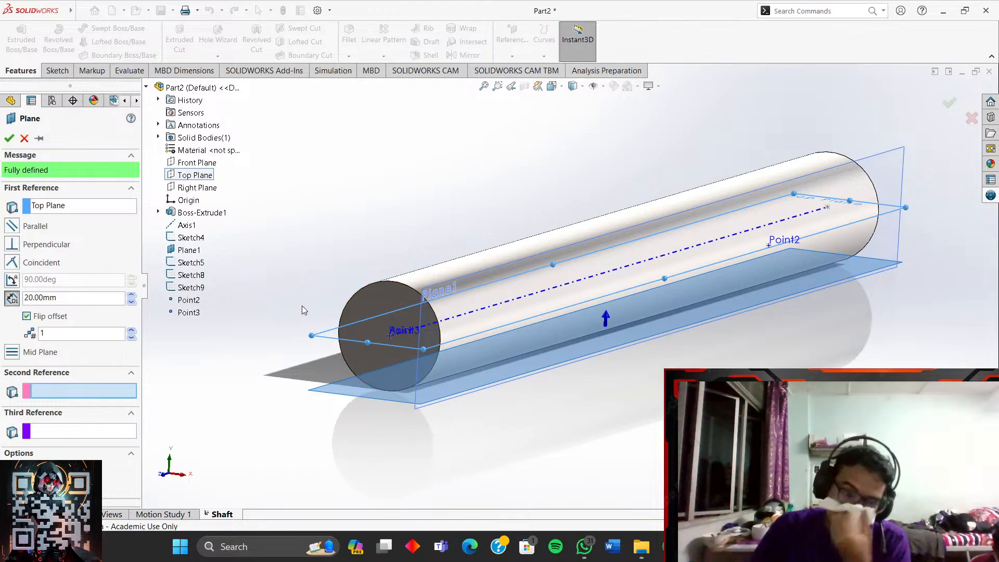
left_click(9, 138)
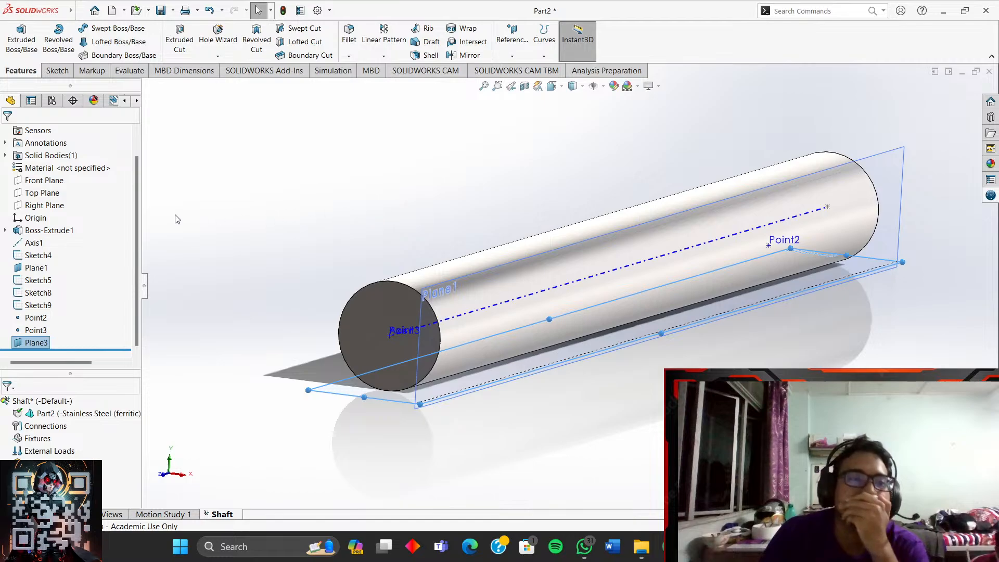
- Switch to the Bottom view and start a new sketch on Plane3
left_click(583, 88)
left_click(553, 86)
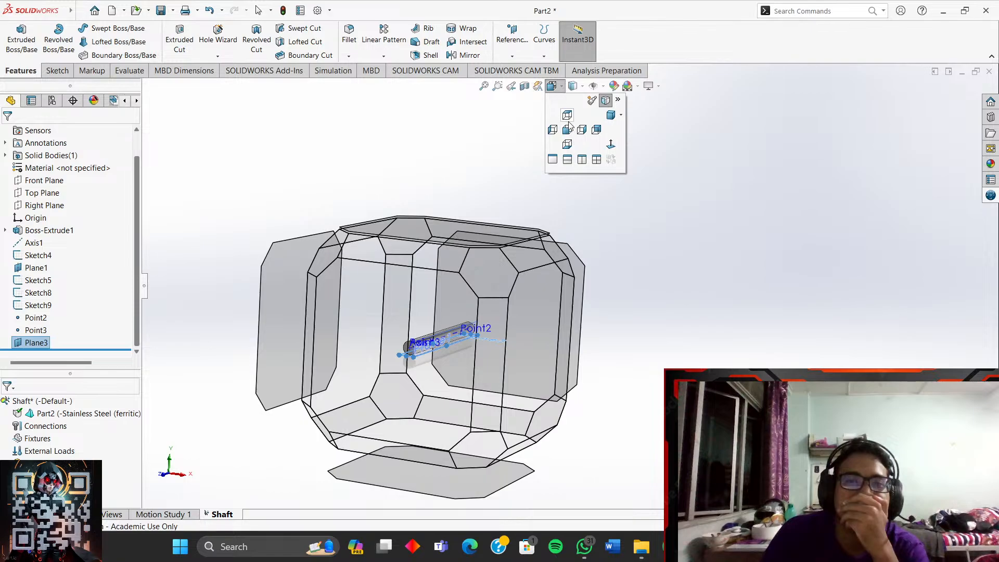
left_click(567, 144)
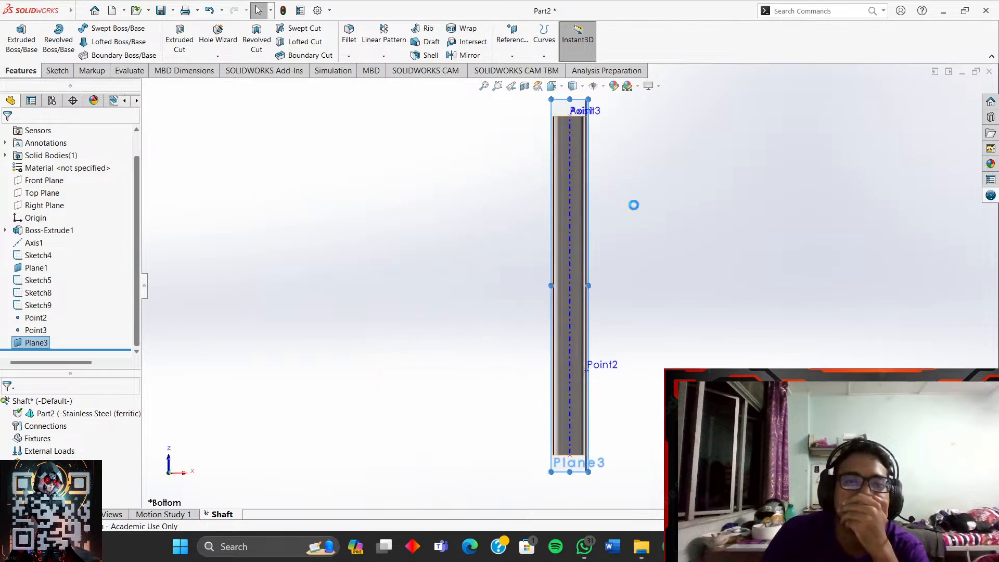
scroll(598, 421, "down", 4)
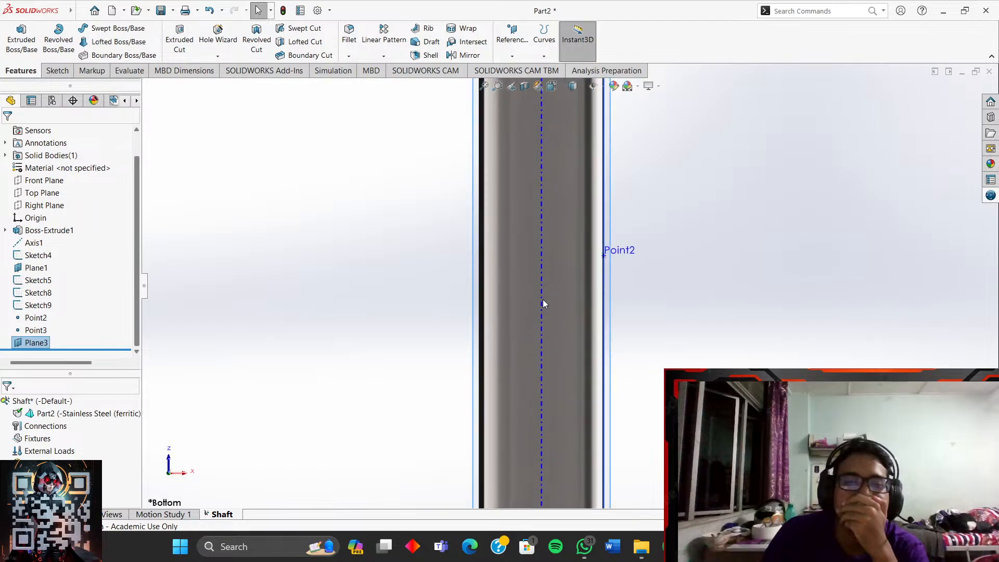
left_click(56, 71)
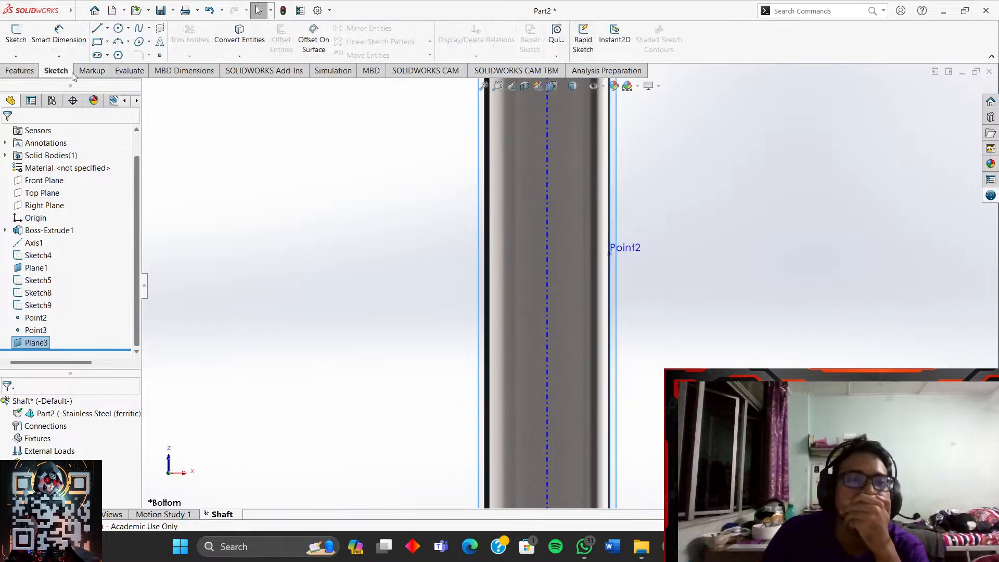
left_click(160, 56)
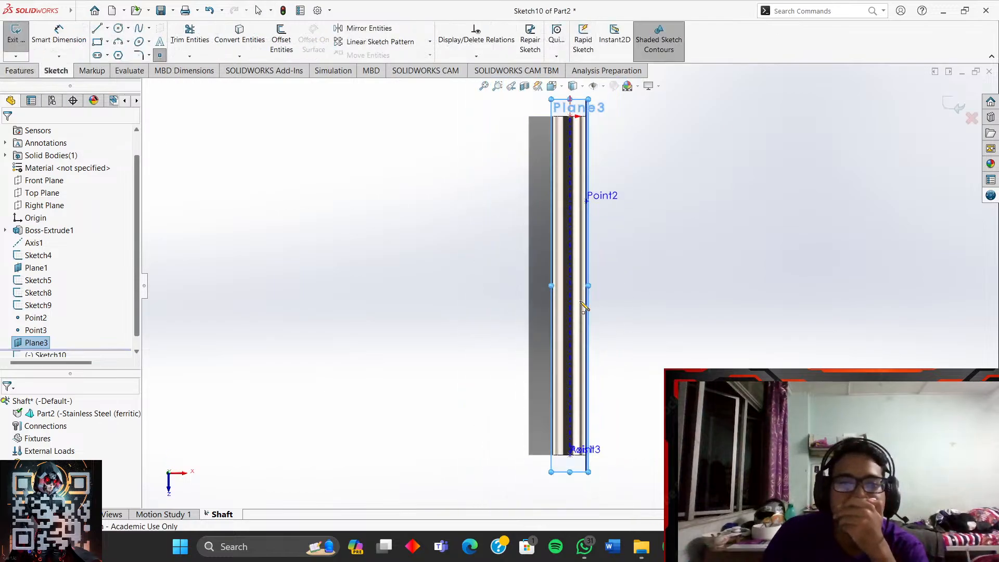
mouse_move(631, 228)
middle_mouse_down()
mouse_move(531, 238)
mouse_move(687, 234)
mouse_move(632, 237)
mouse_move(631, 248)
middle_mouse_up()
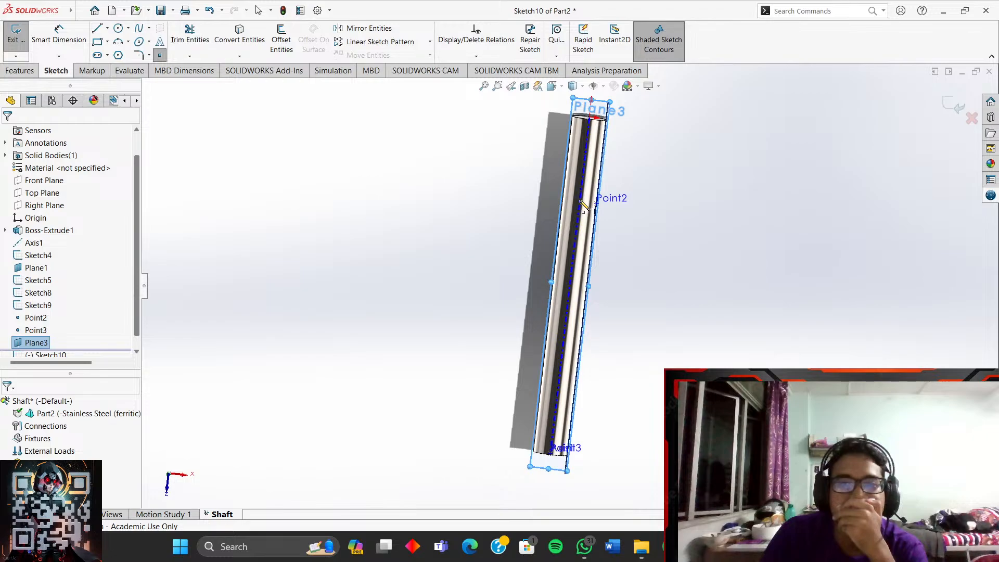
scroll(585, 206, "down", 3)
scroll(584, 206, "down", 3)
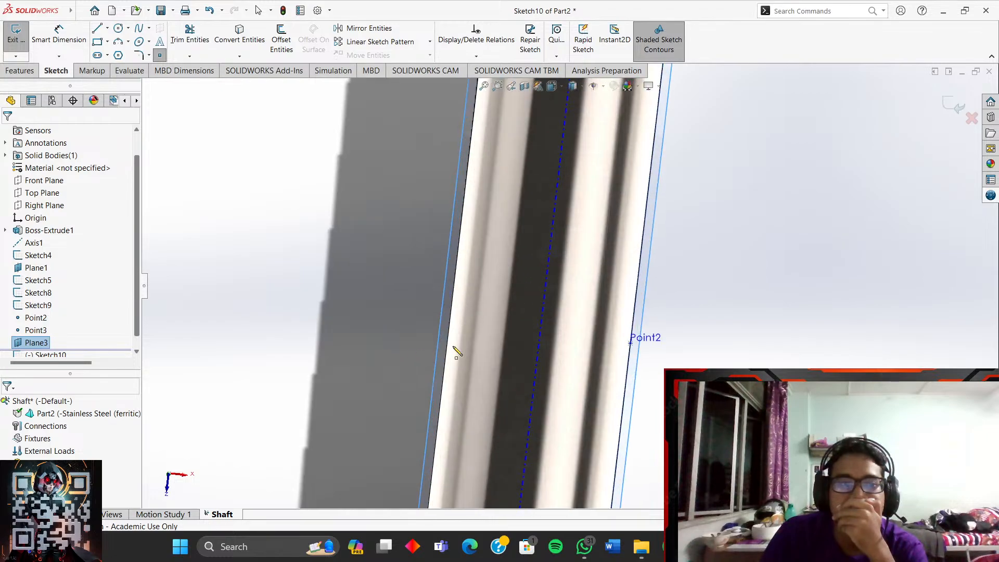
- Place a sketch point on the shaft's centerline and dimension it 20.00 mm from the edge
left_click(540, 330)
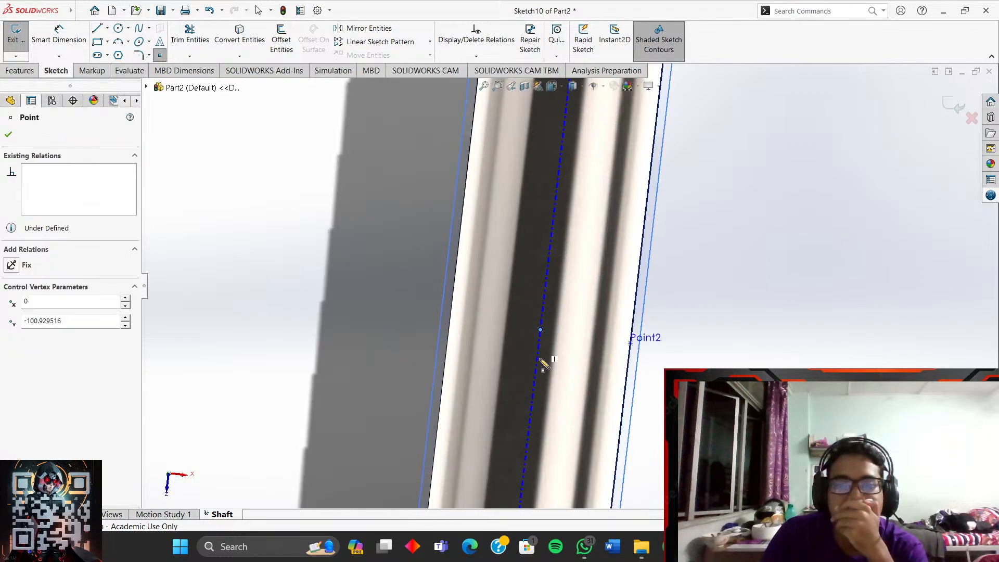
left_click(85, 49)
left_click(540, 330)
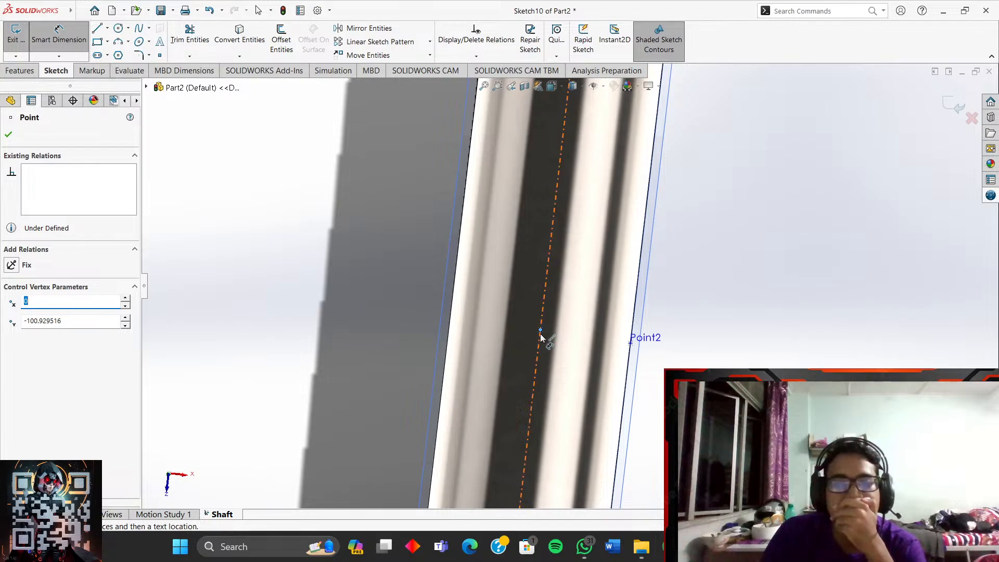
left_click(452, 331)
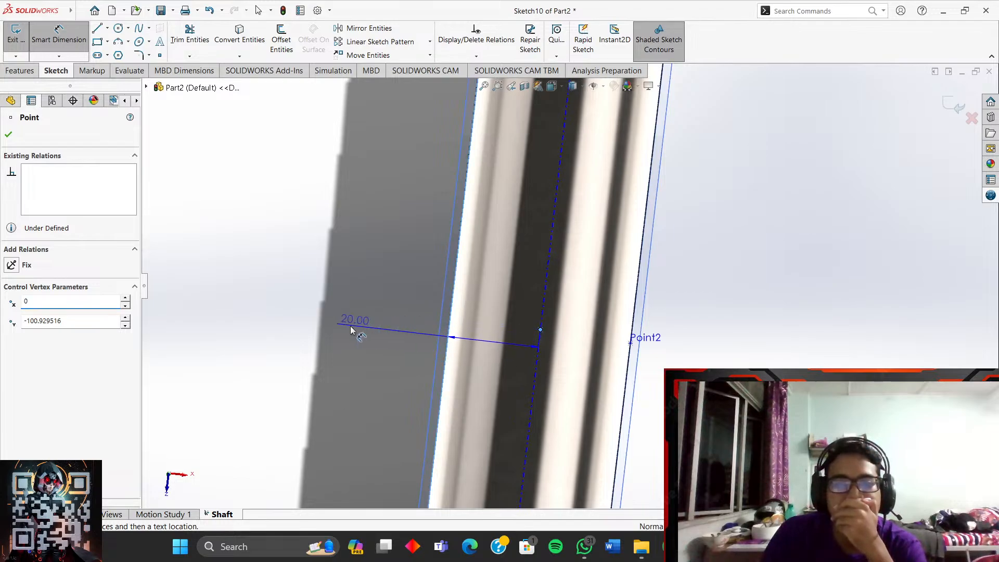
left_click(341, 282)
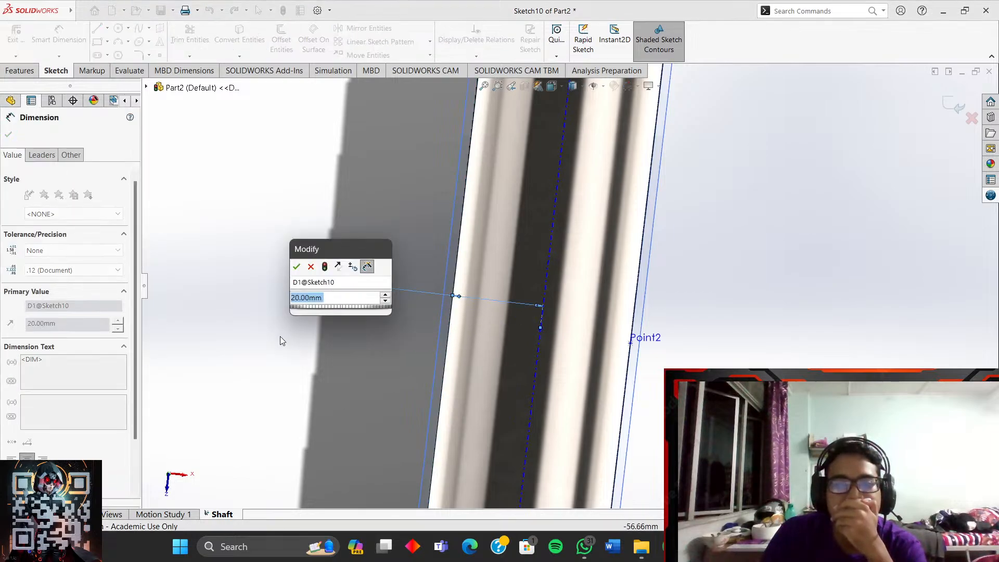
left_click(296, 267)
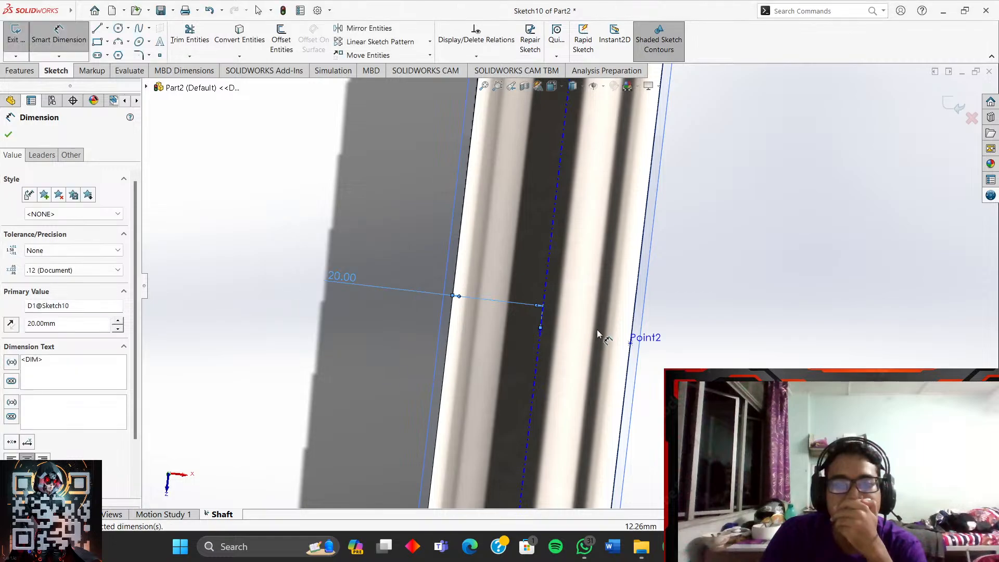
- Retry dimensioning the point, discarding a redundant second 20.00 dimension
scroll(546, 332, "up", 2)
left_click(549, 314)
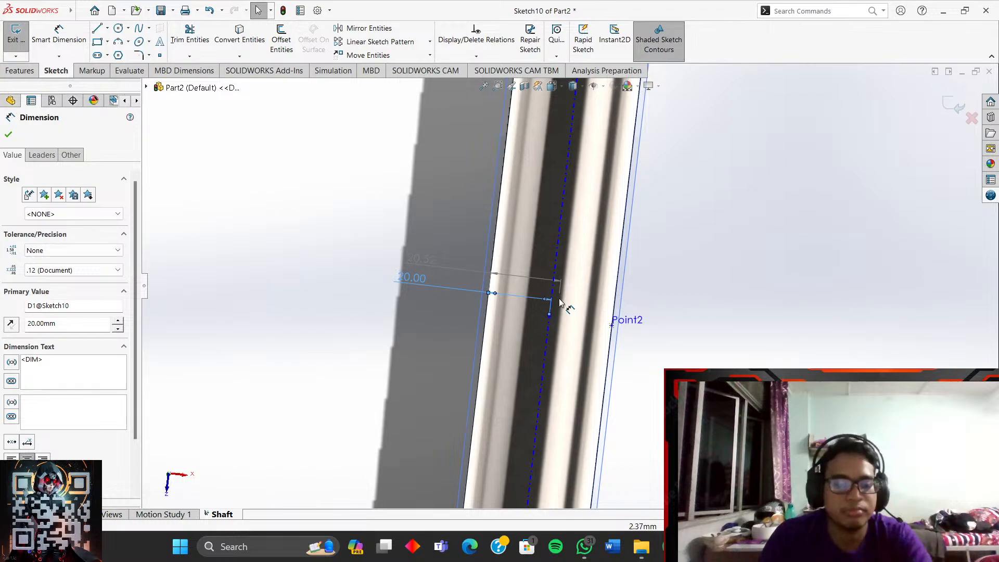
key("Escape")
scroll(571, 327, "down", 5)
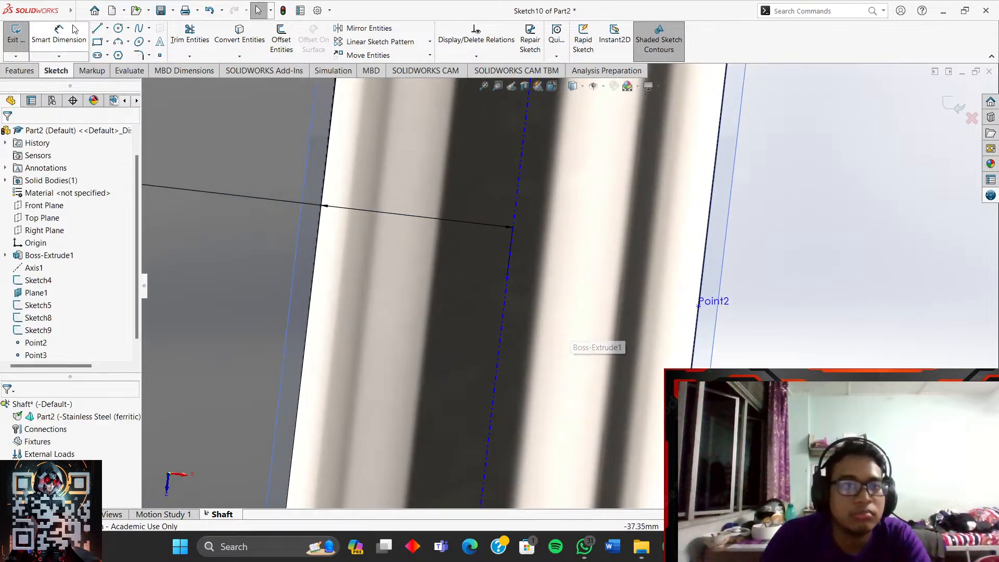
left_click(59, 39)
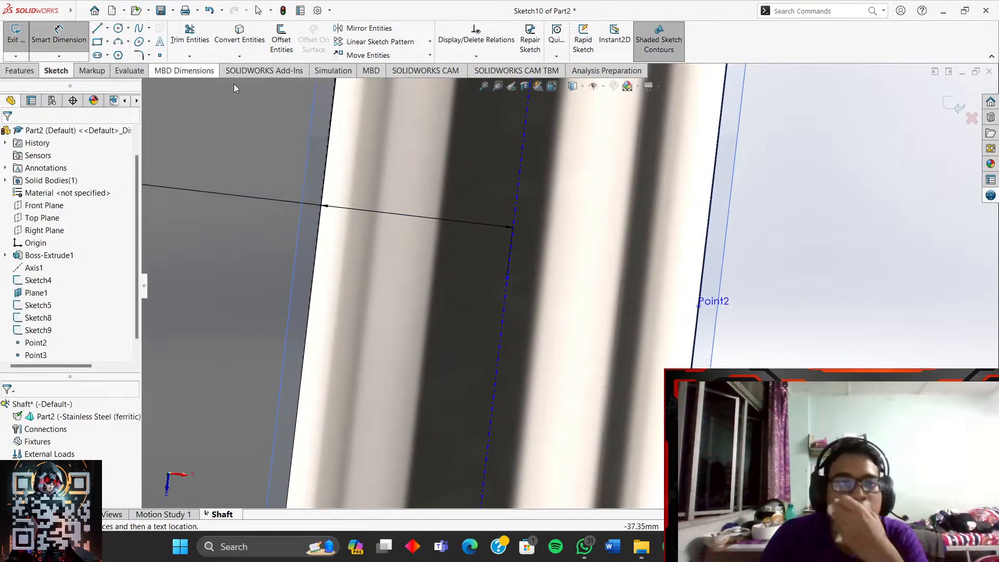
left_click(506, 279)
scroll(565, 243, "up", 3)
scroll(565, 243, "down", 2)
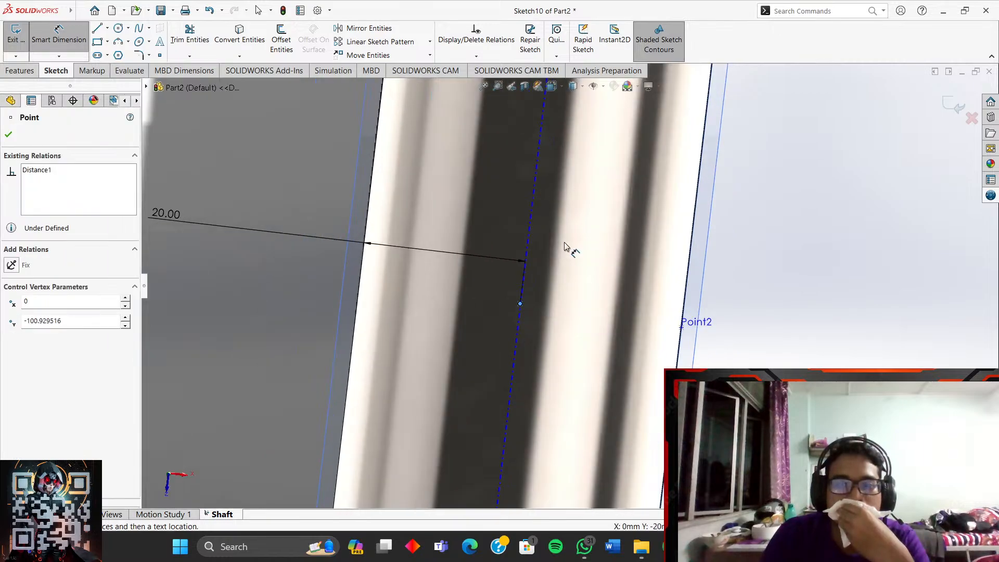
key("Escape")
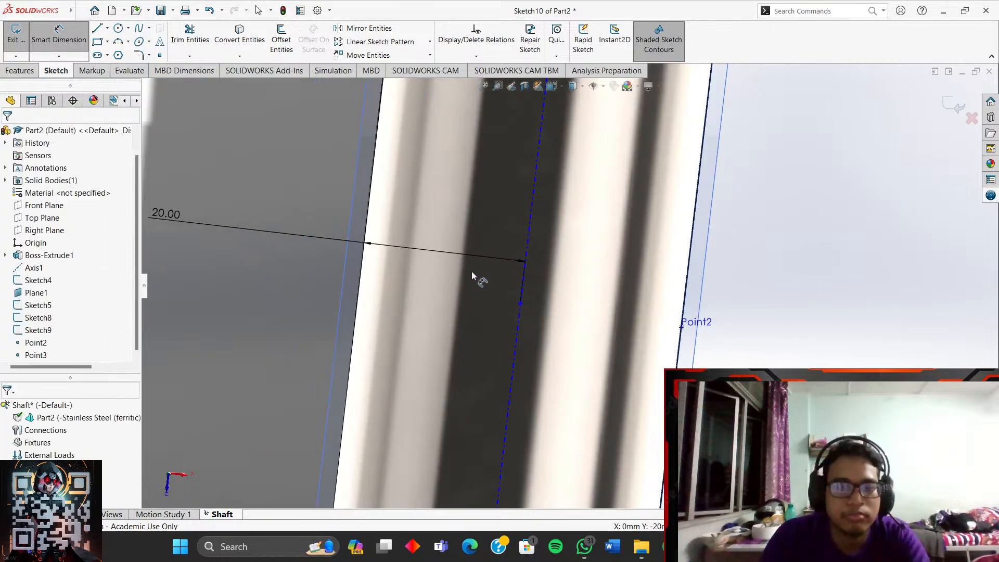
left_click(520, 305)
left_click(361, 312)
left_click(242, 308)
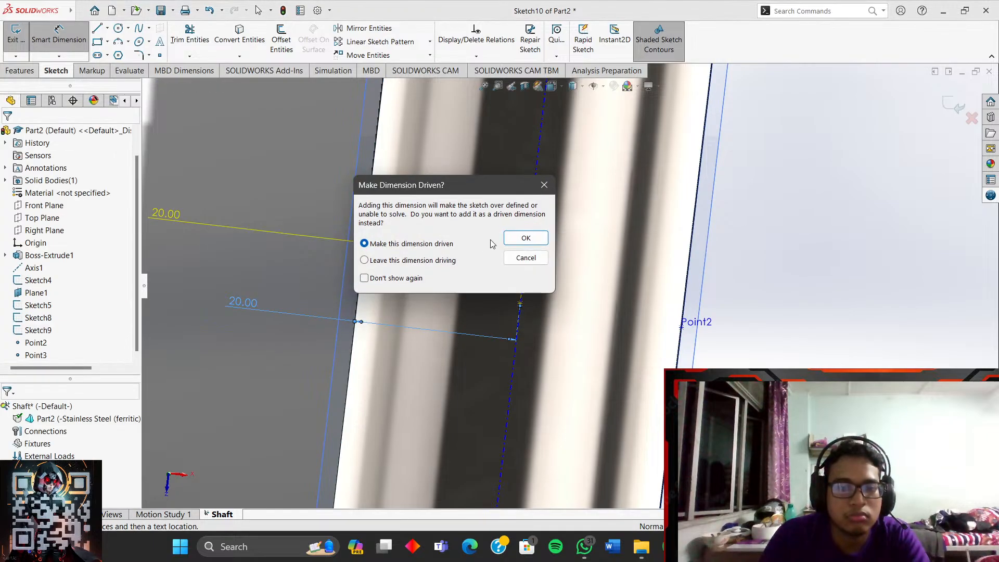
left_click(525, 258)
- Dimension the point 100 mm from the shaft's top end edge
scroll(562, 281, "up", 6)
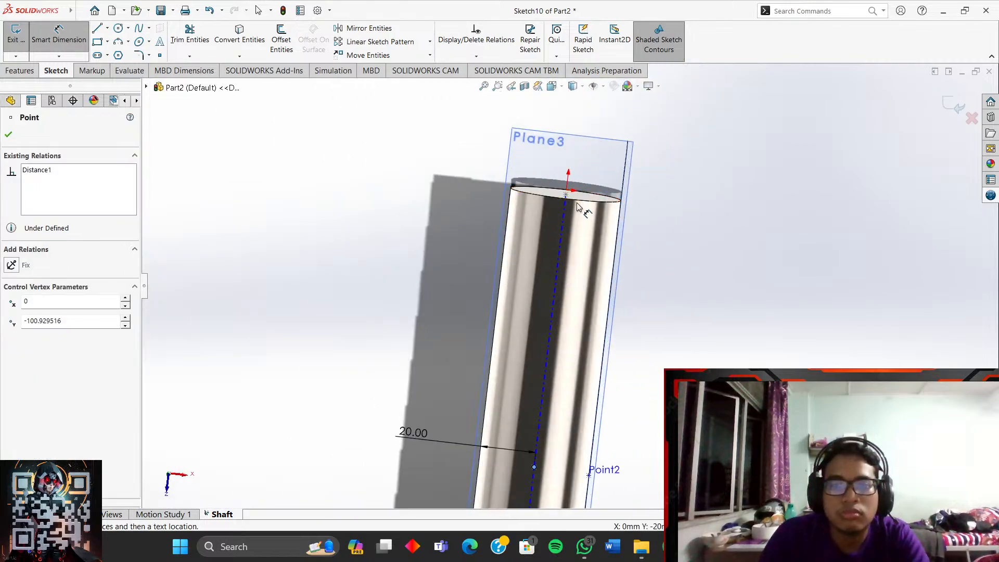
left_click(579, 207)
left_click(342, 330)
type("100")
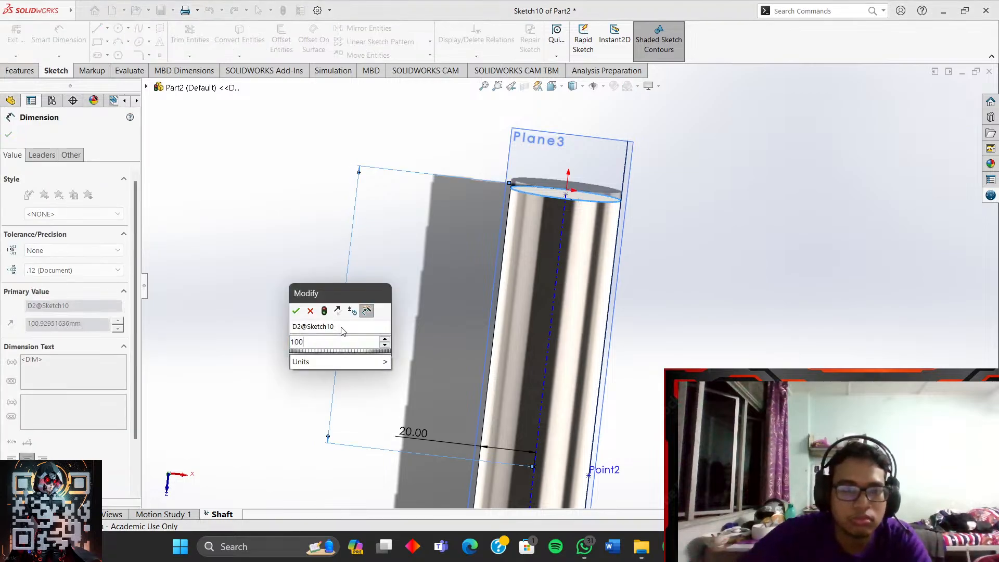
key("Return")
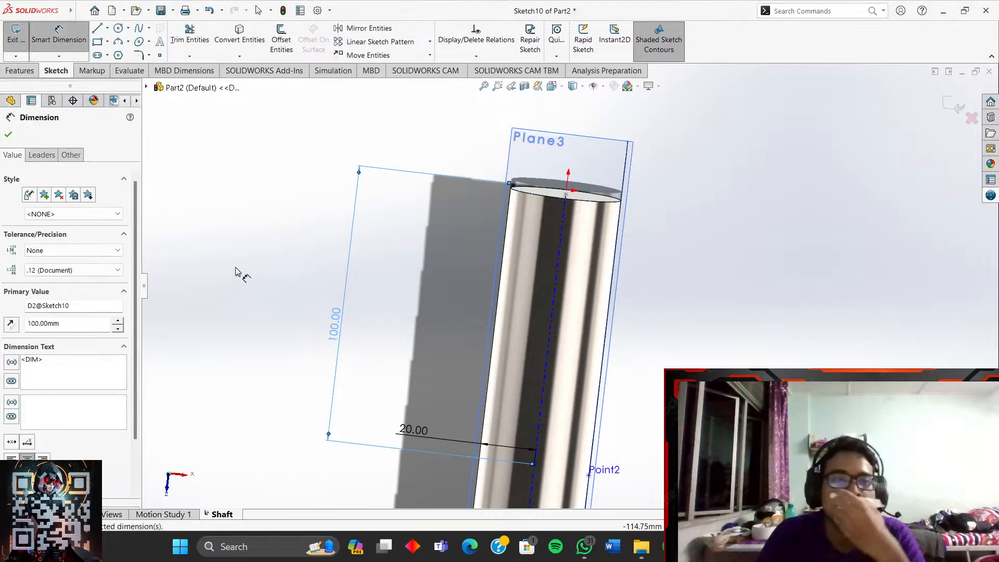
left_click(8, 135)
- Move the 20.00 dimension label lower and orbit the view around the shaft
scroll(487, 361, "up", 2)
scroll(623, 399, "down", 6)
left_click_drag(394, 340, 365, 383)
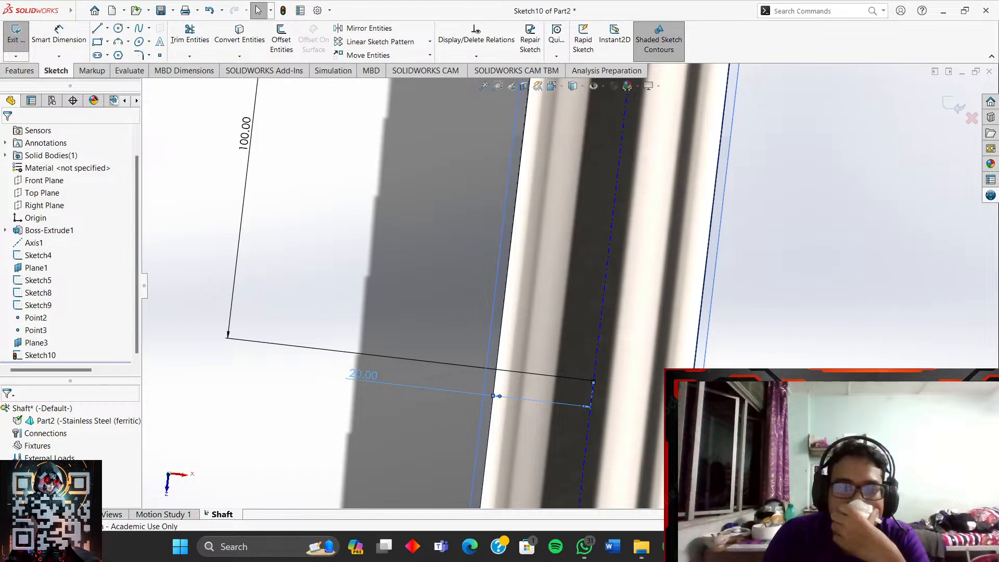
left_click(776, 251)
scroll(777, 342, "up", 2)
scroll(812, 380, "down", 3)
mouse_move(489, 366)
middle_mouse_down()
mouse_move(495, 290)
mouse_move(414, 330)
mouse_move(529, 335)
mouse_move(462, 313)
mouse_move(527, 361)
middle_mouse_up()
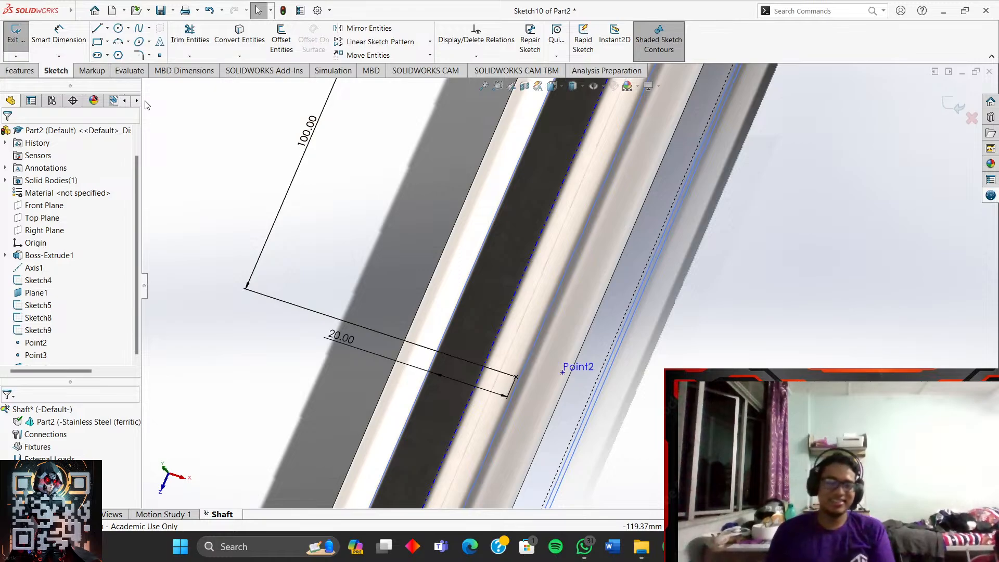
scroll(114, 132, "down", 1)
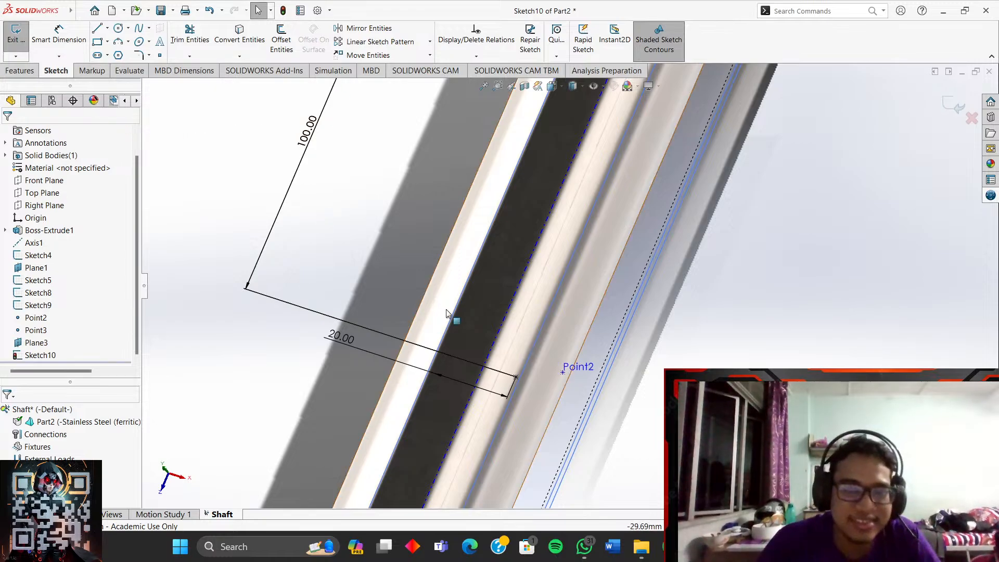
scroll(553, 294, "up", 3)
scroll(553, 294, "down", 2)
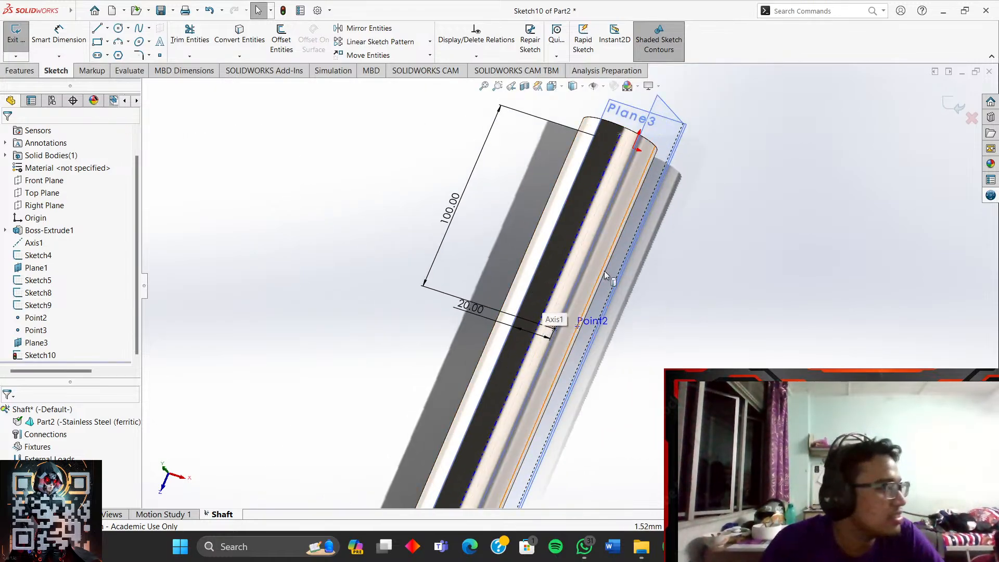
scroll(582, 308, "down", 4)
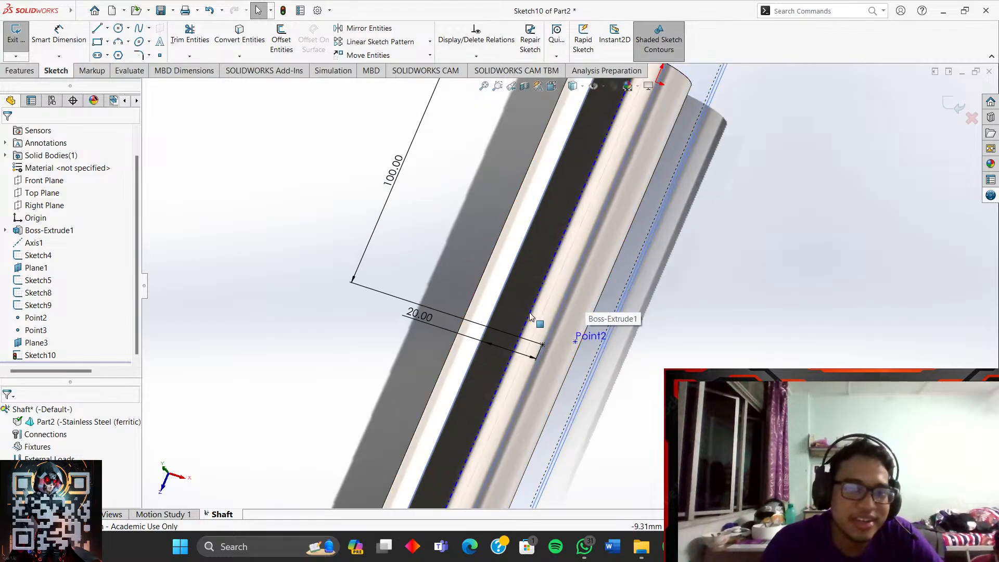
middle_click_drag(684, 302, 729, 340)
scroll(620, 271, "up", 3)
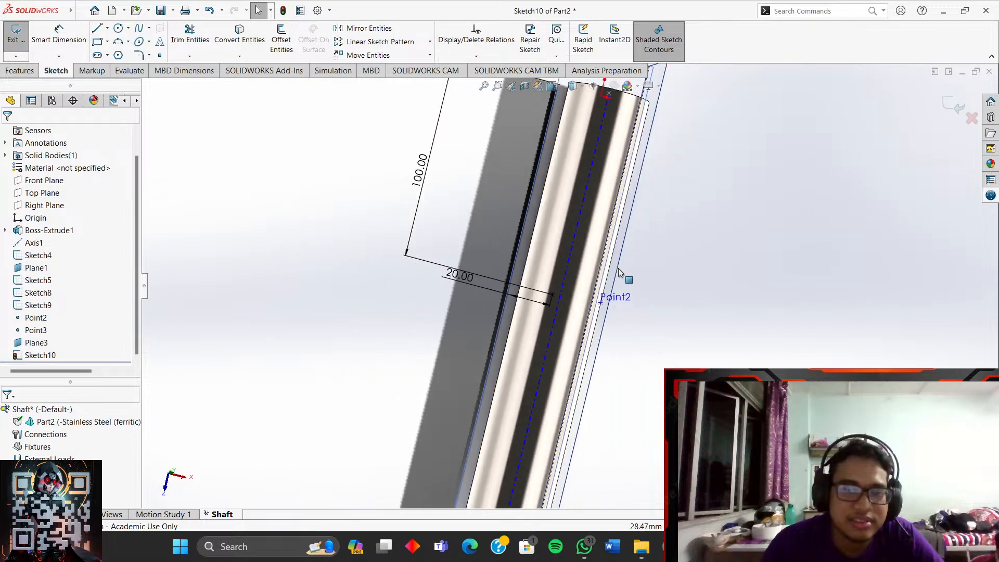
scroll(616, 270, "down", 5)
scroll(568, 251, "up", 8)
scroll(559, 244, "down", 4)
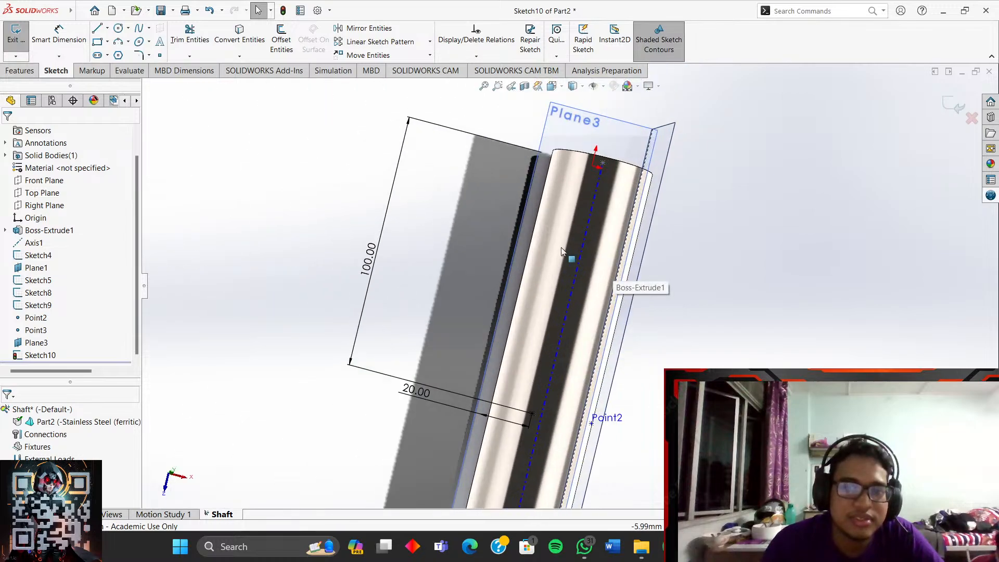
scroll(588, 418, "down", 3)
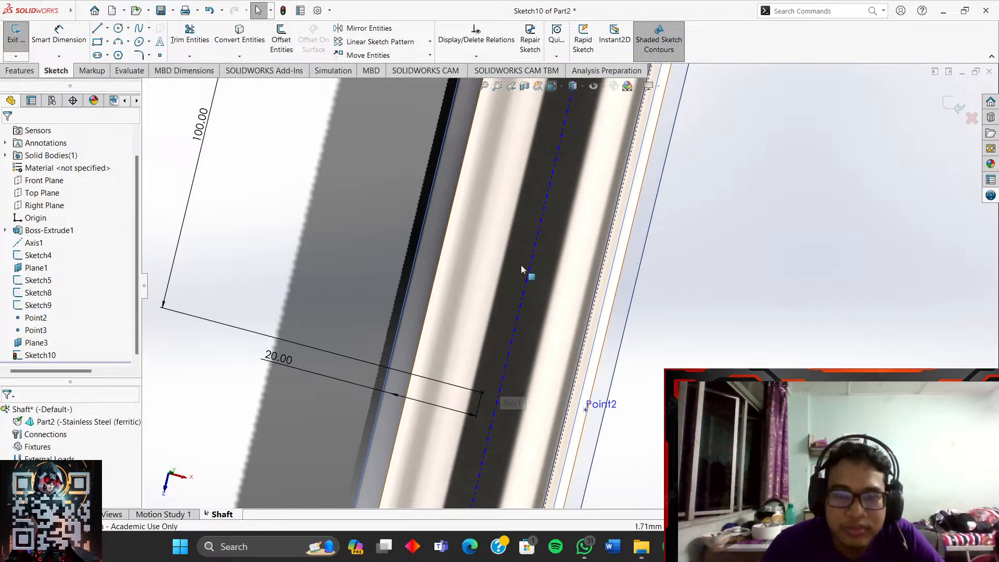
scroll(487, 408, "down", 4)
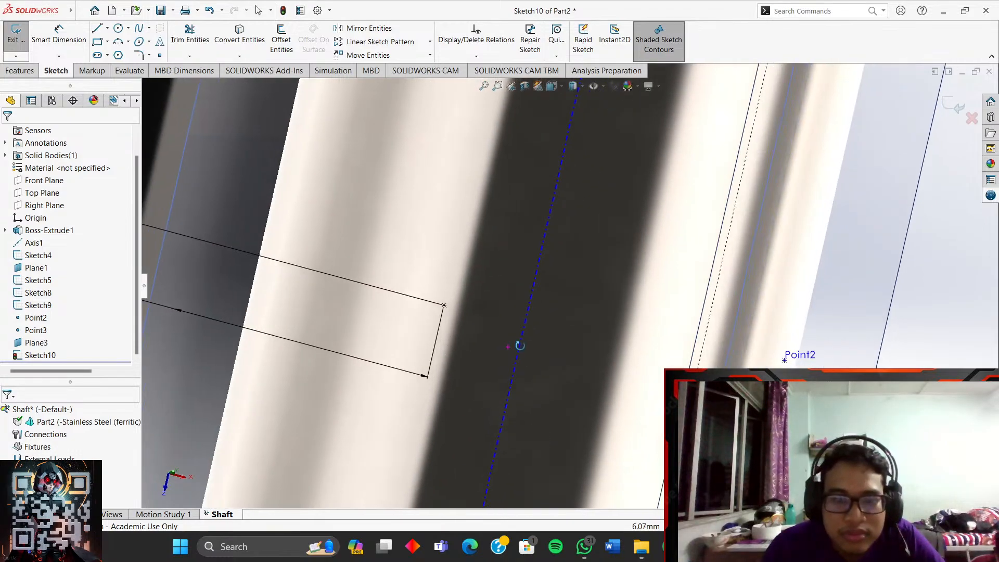
scroll(519, 345, "up", 2)
scroll(359, 372, "up", 3)
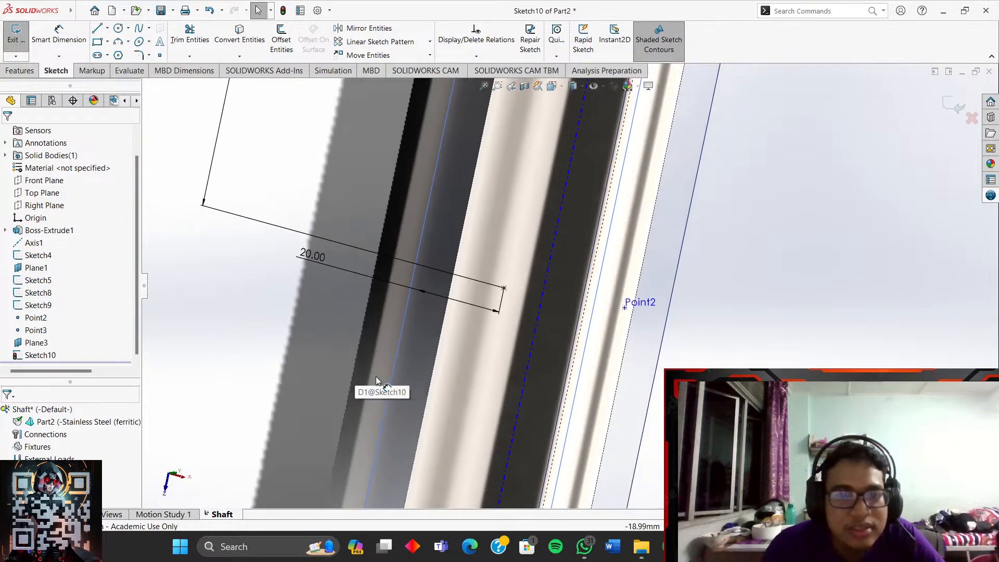
scroll(426, 314, "up", 4)
scroll(595, 312, "down", 2)
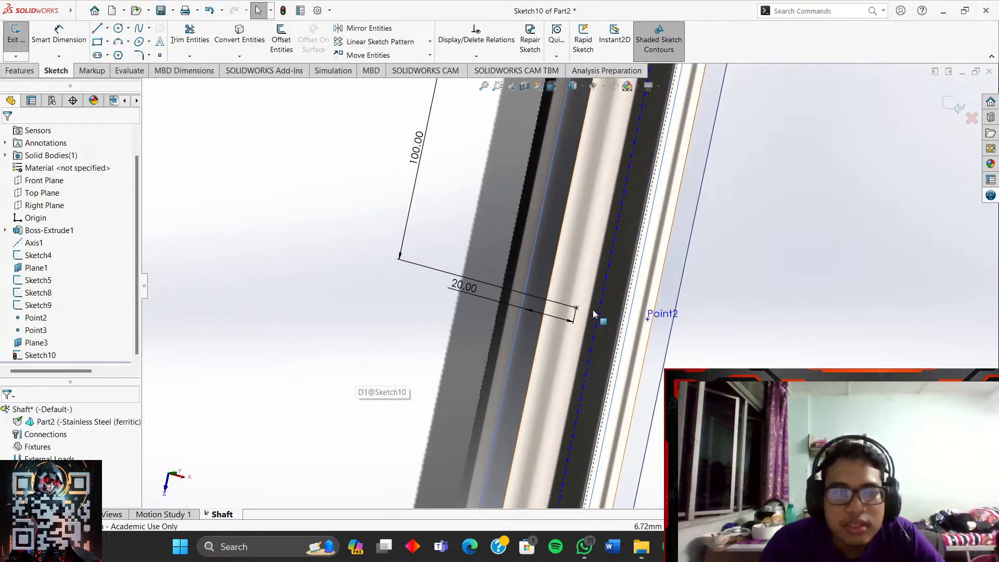
middle_click_drag(579, 308, 597, 318)
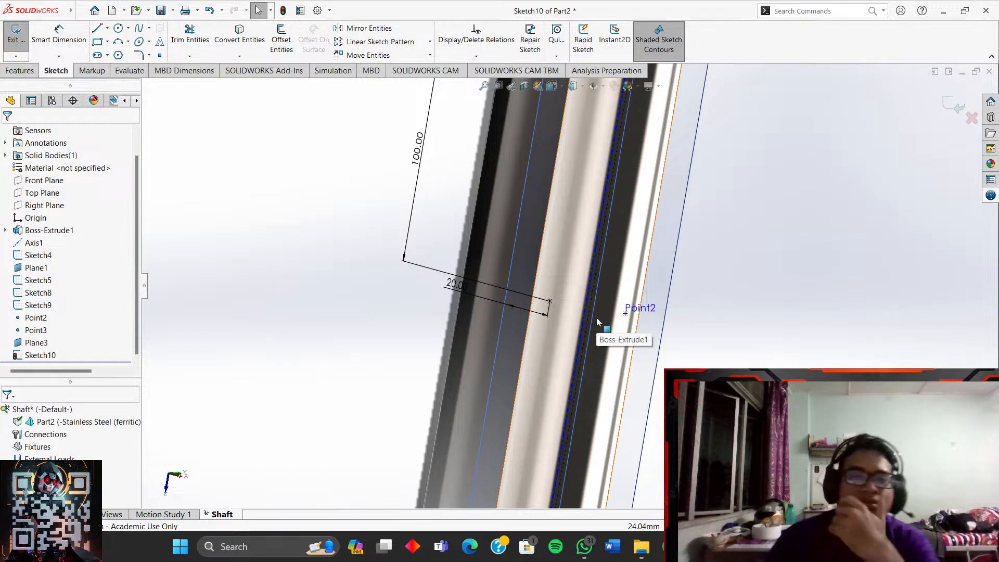
scroll(583, 296, "up", 2)
scroll(553, 305, "down", 3)
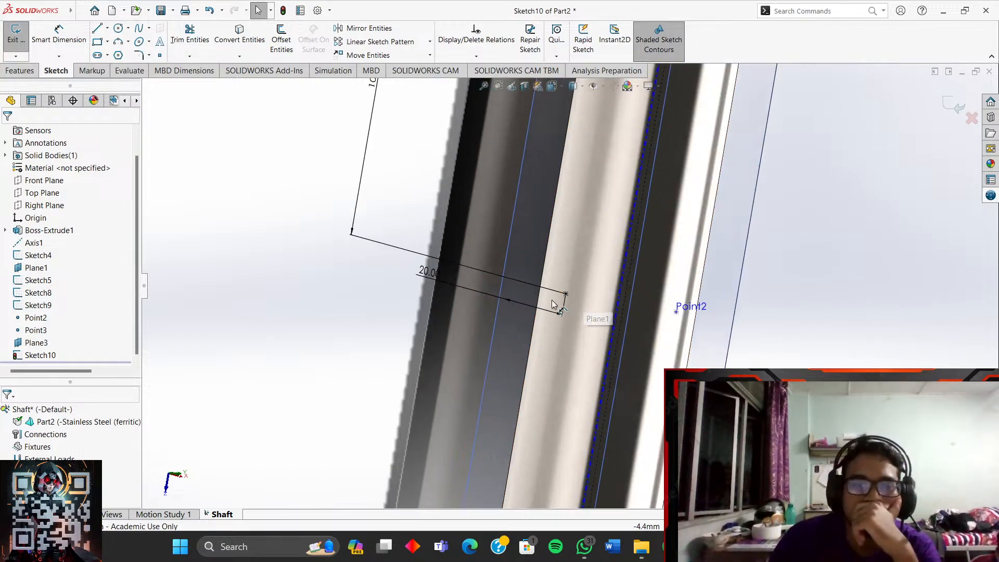
- Set the Bottom view and zoom out to show the 100.00 dimension
left_click(562, 88)
left_click(571, 147)
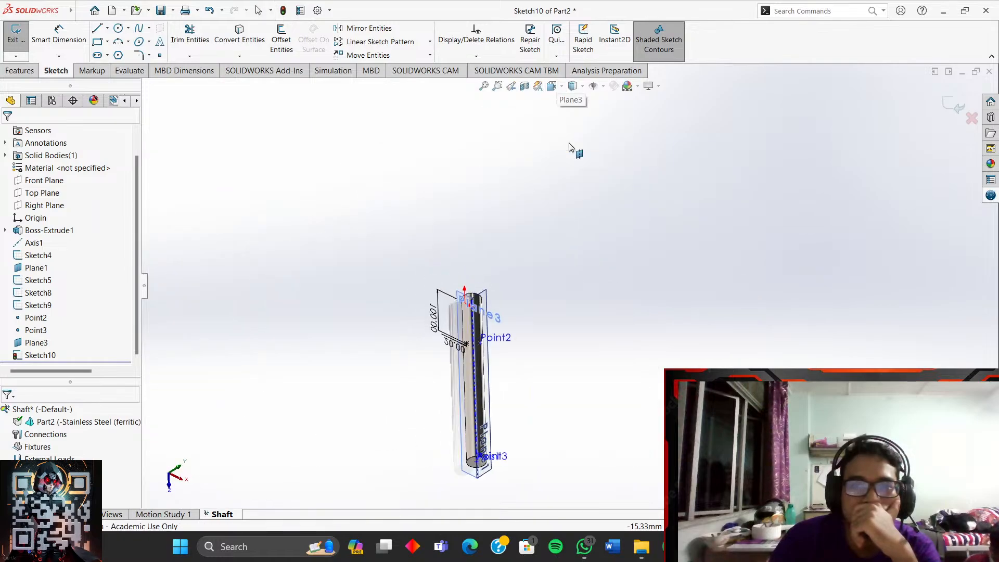
scroll(632, 396, "down", 3)
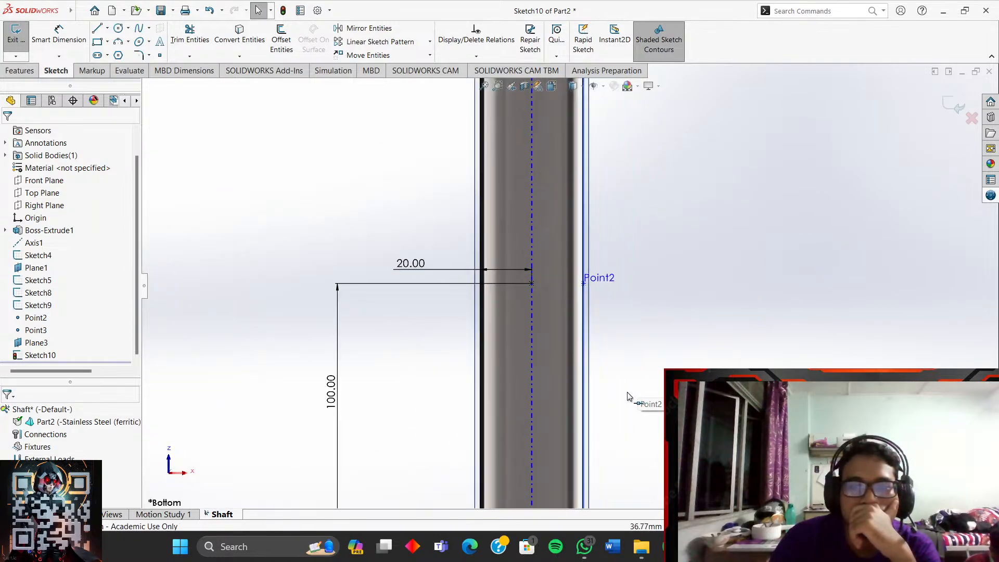
scroll(588, 299, "down", 4)
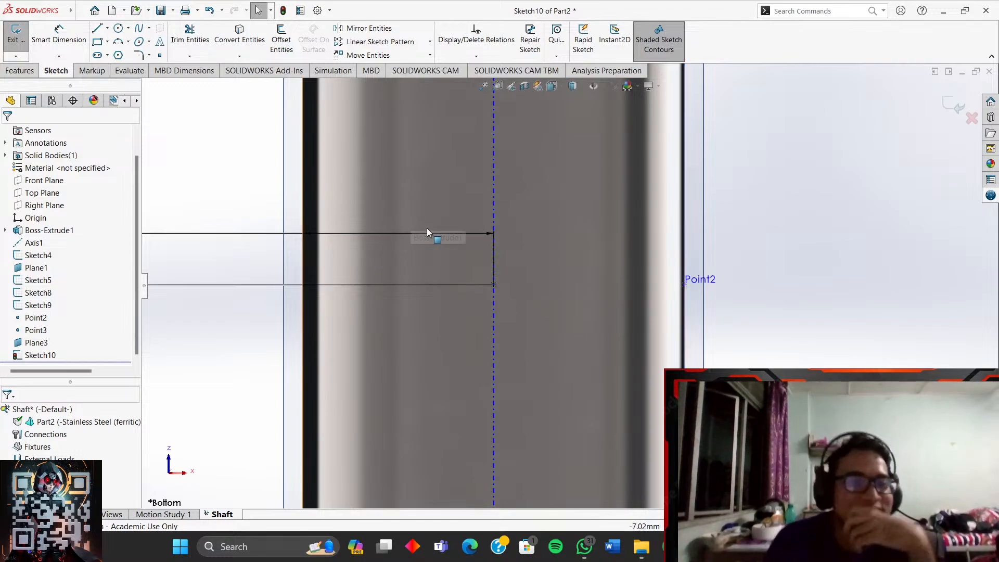
left_click(59, 34)
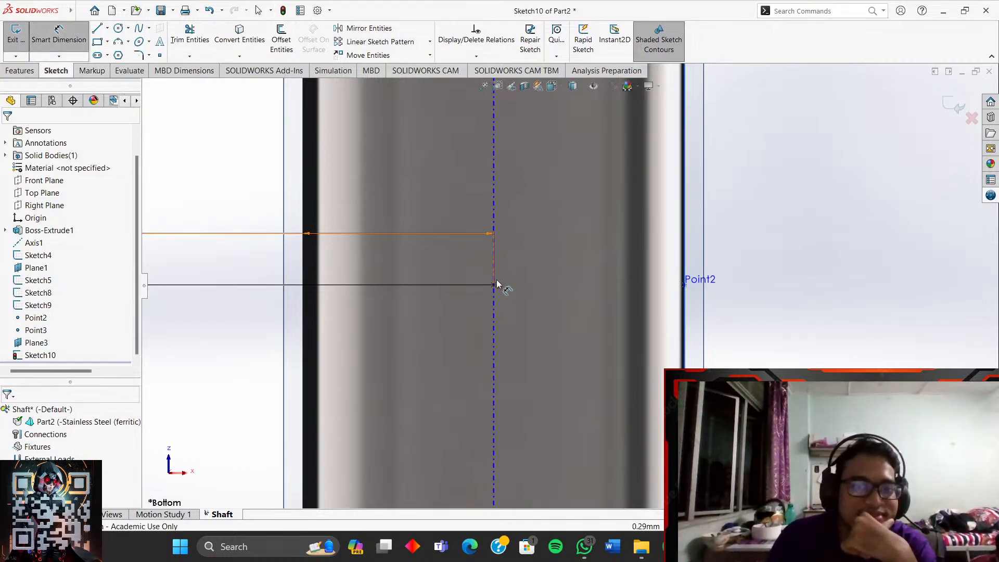
key("Escape")
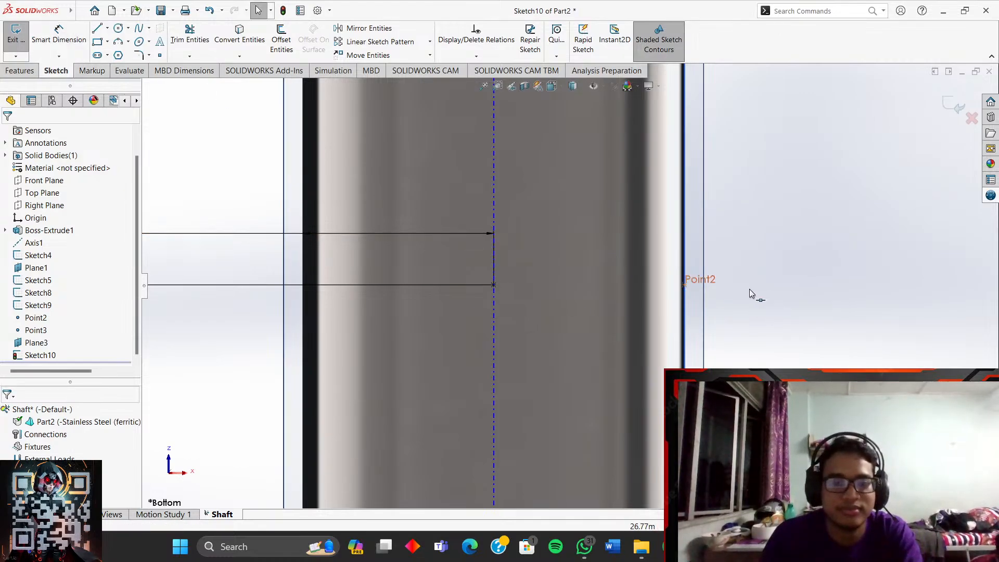
scroll(700, 336, "up", 3)
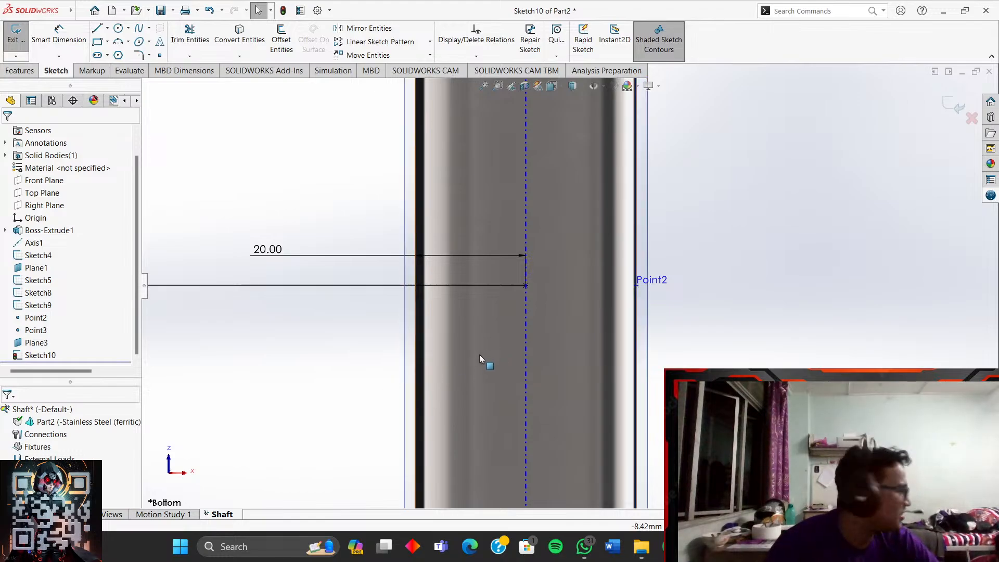
key("z")
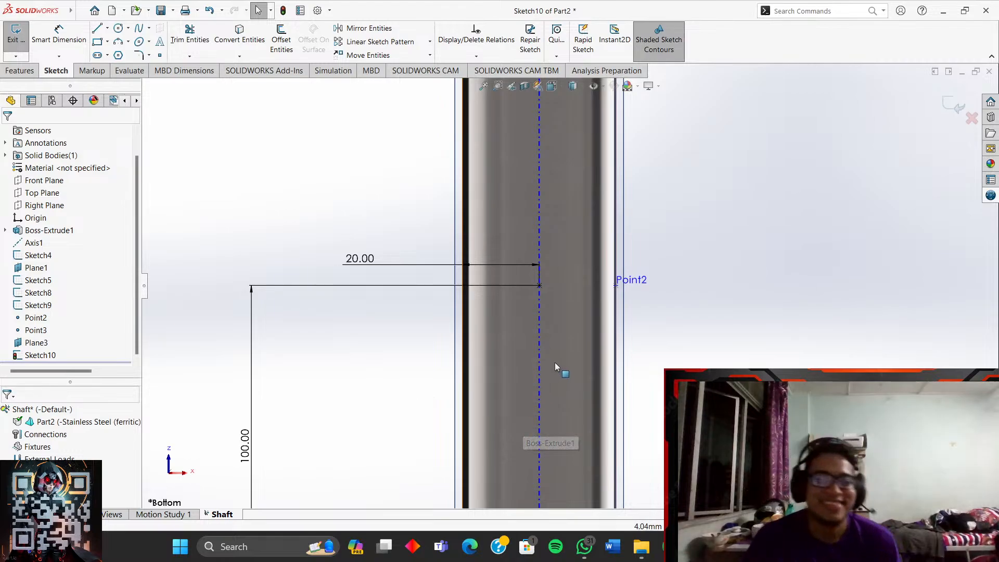
scroll(547, 320, "down", 3)
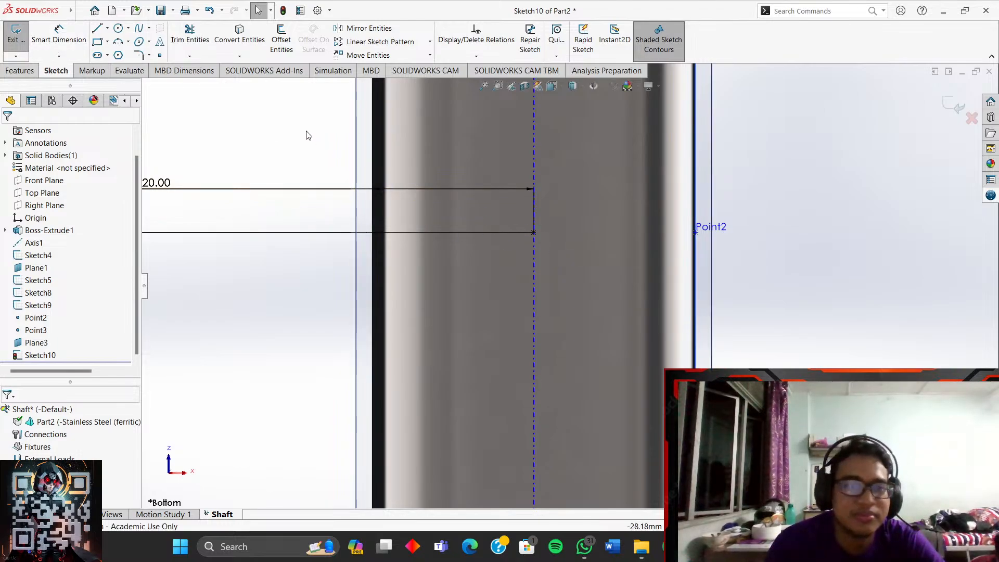
- Add a sketch point at the line's endpoint on the shaft's centre axis
left_click(160, 55)
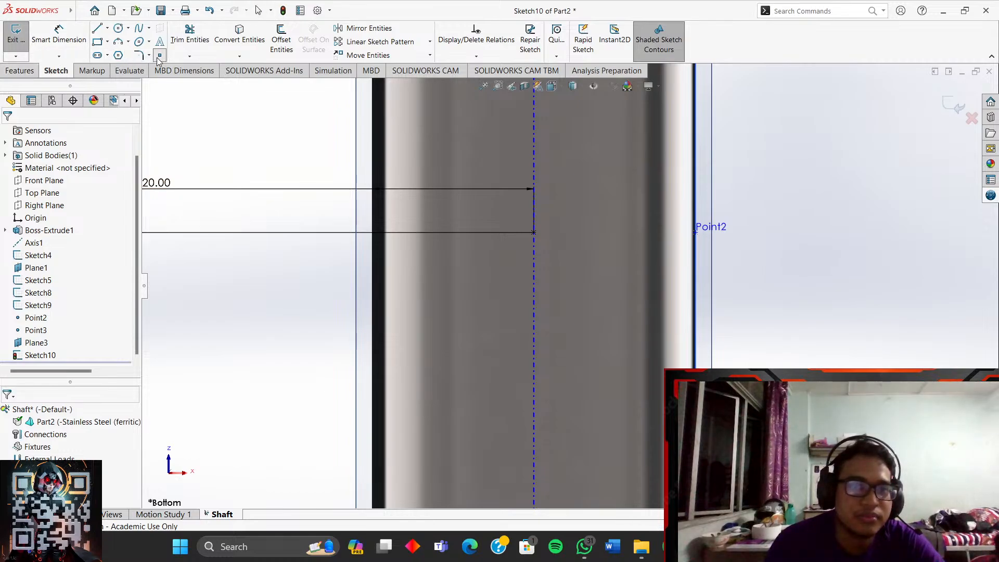
left_click(535, 233)
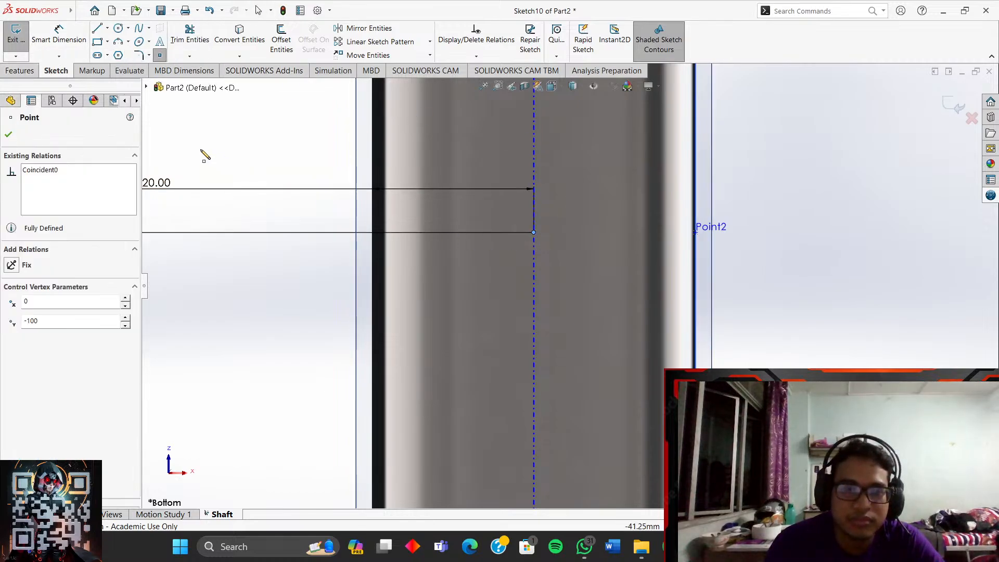
left_click(9, 131)
left_click(20, 71)
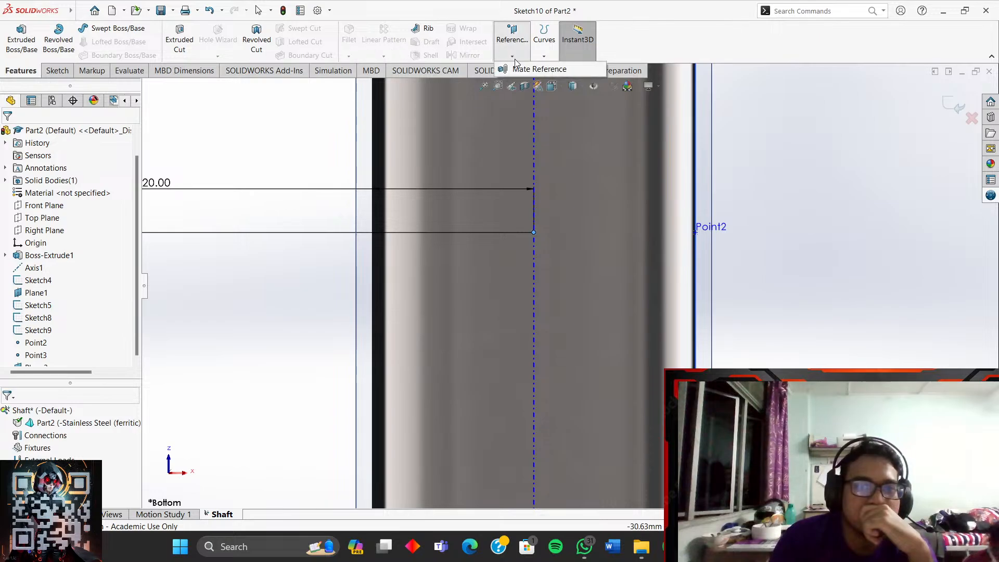
- Exit Sketch10 and create reference point Point4 at the sketch point on the axis
left_click(63, 72)
left_click(15, 32)
left_click(30, 72)
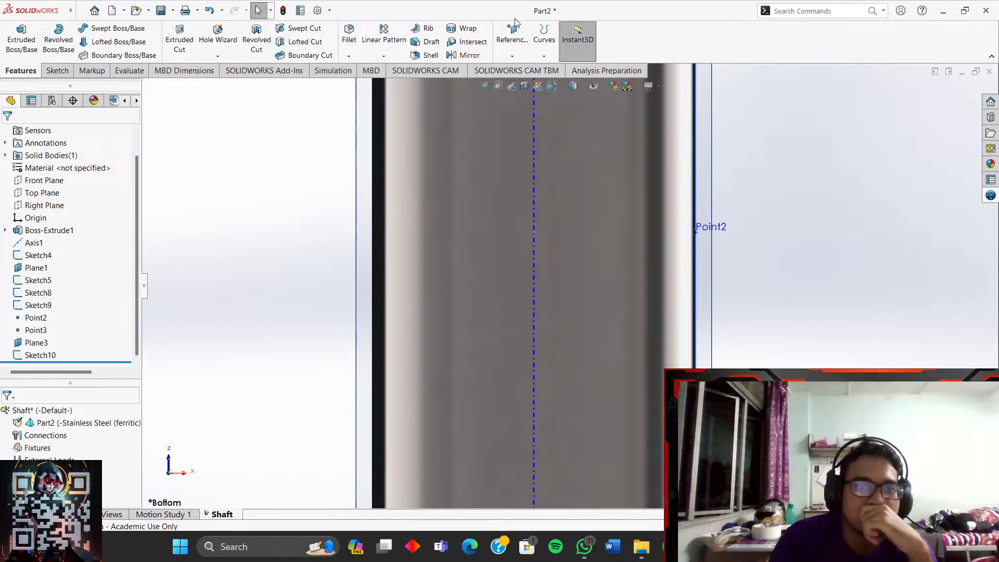
left_click(520, 54)
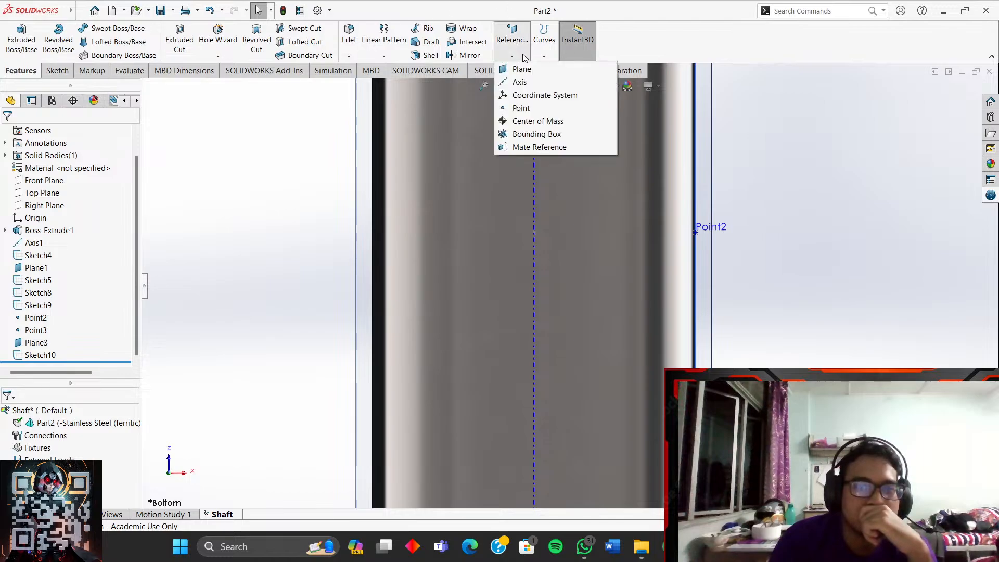
left_click(523, 58)
left_click(513, 54)
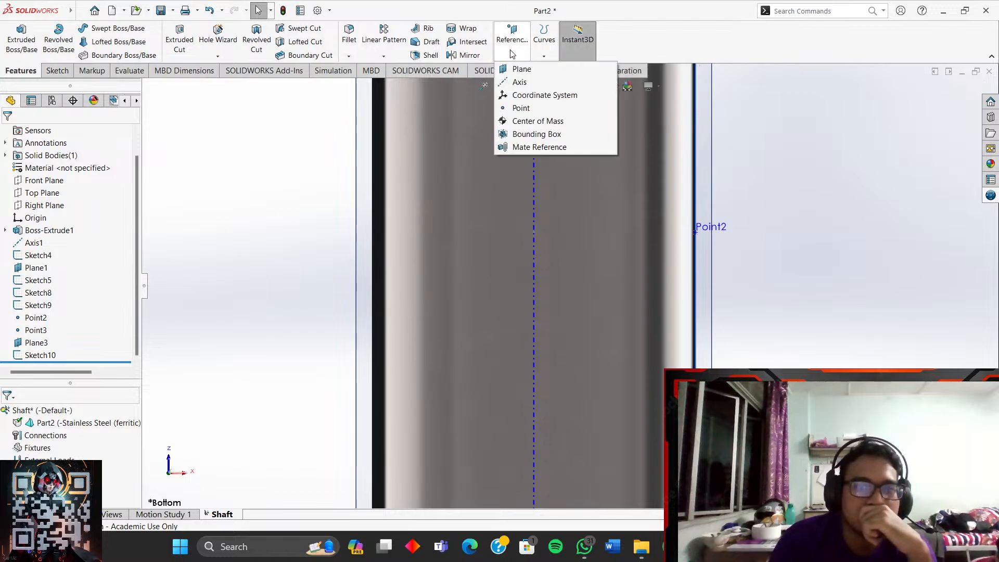
left_click(521, 108)
left_click(534, 233)
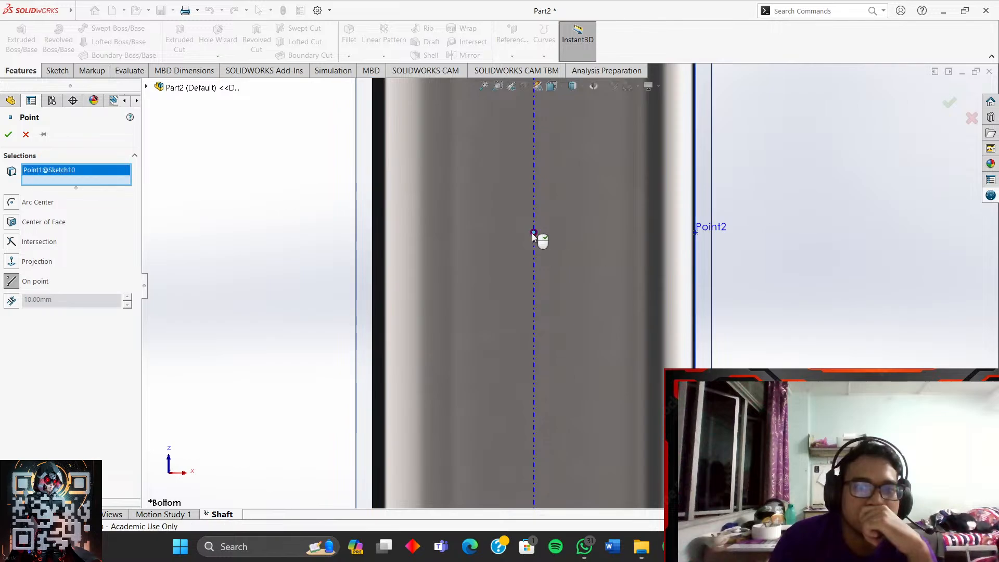
left_click(8, 135)
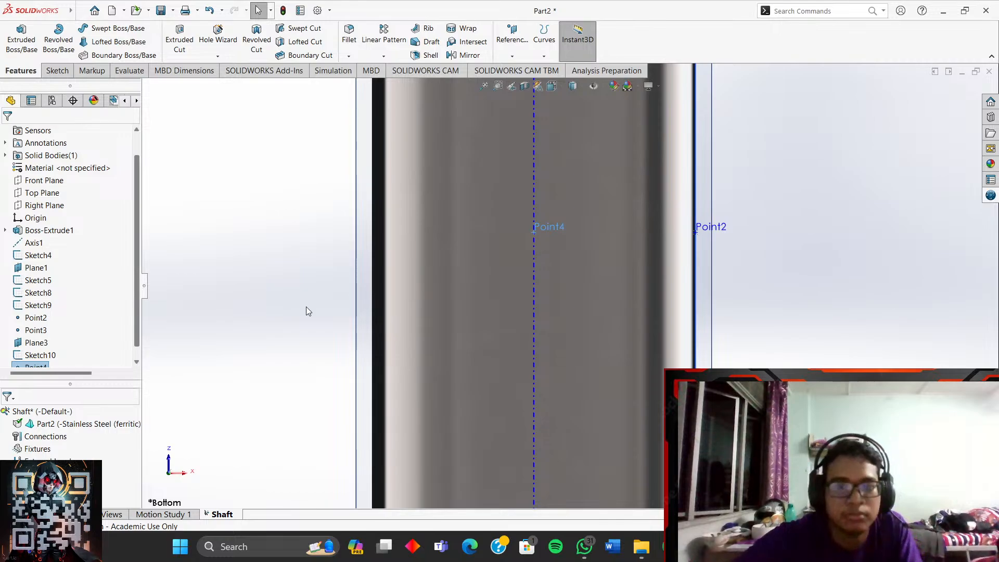
- Start renaming Point2 in the feature tree
left_click(724, 242)
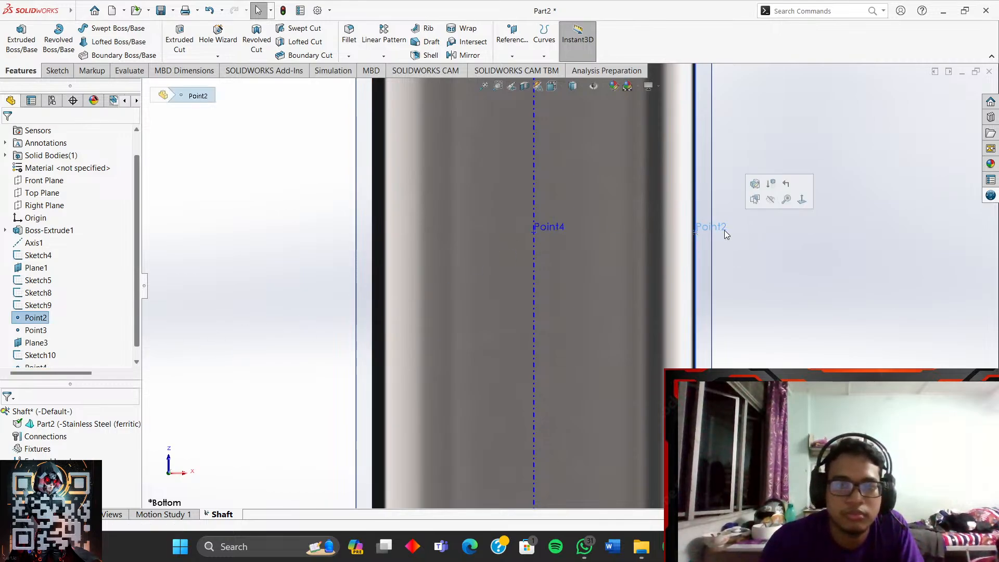
right_click(35, 323)
left_click(108, 496)
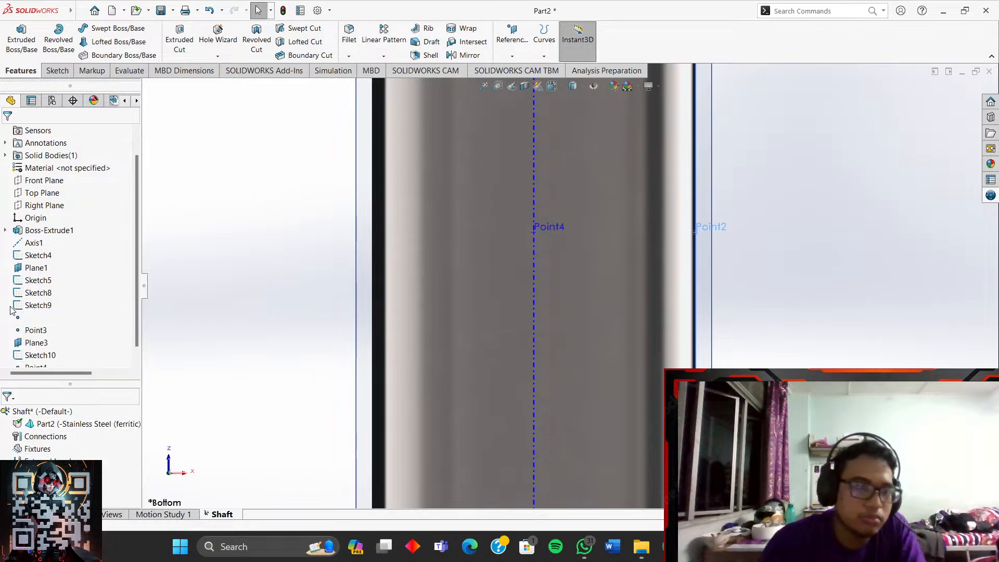
left_click(50, 320)
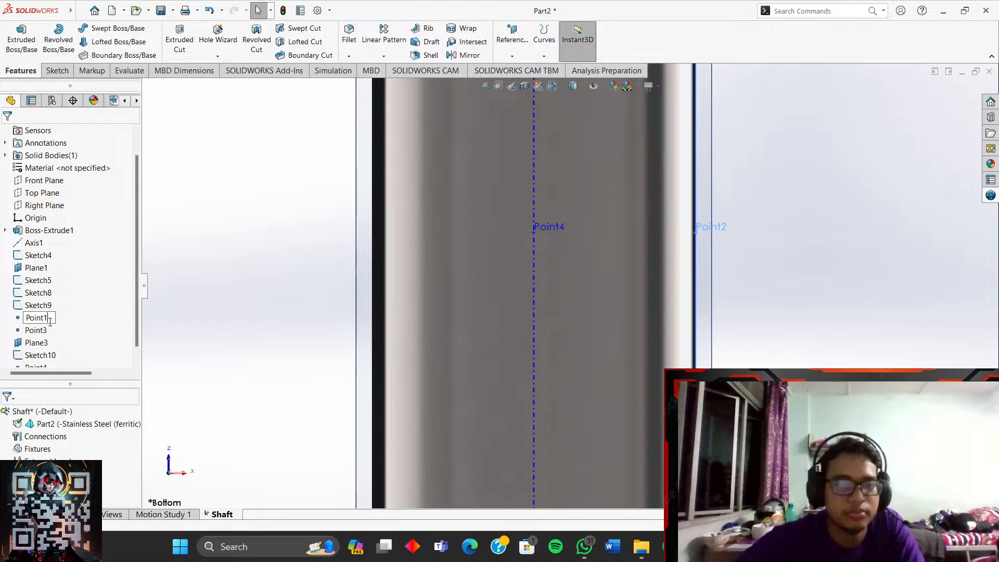
- Rename Point2 to Point1, then try renaming Point4 to Point3, which stays Point4
left_click(294, 229)
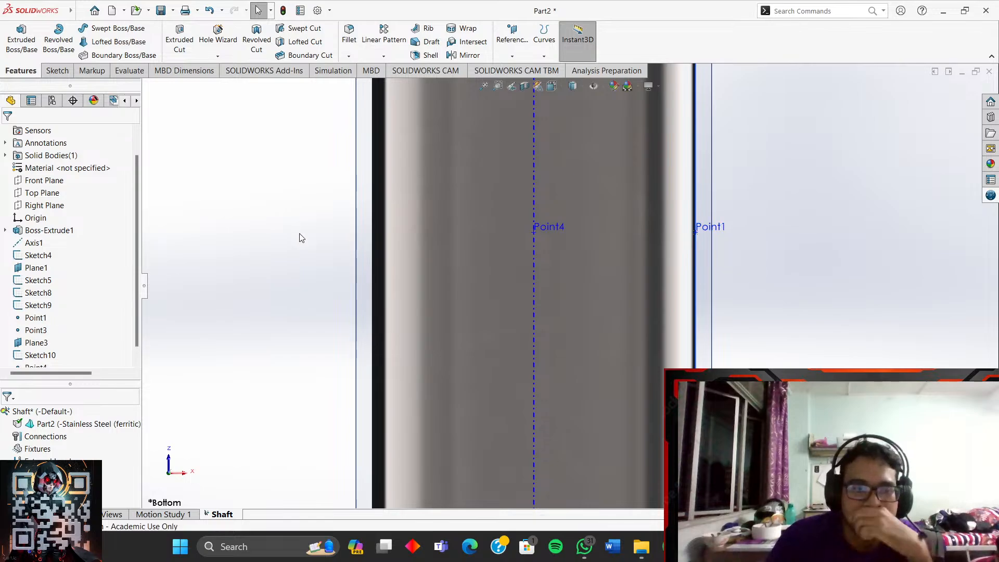
left_click(556, 233)
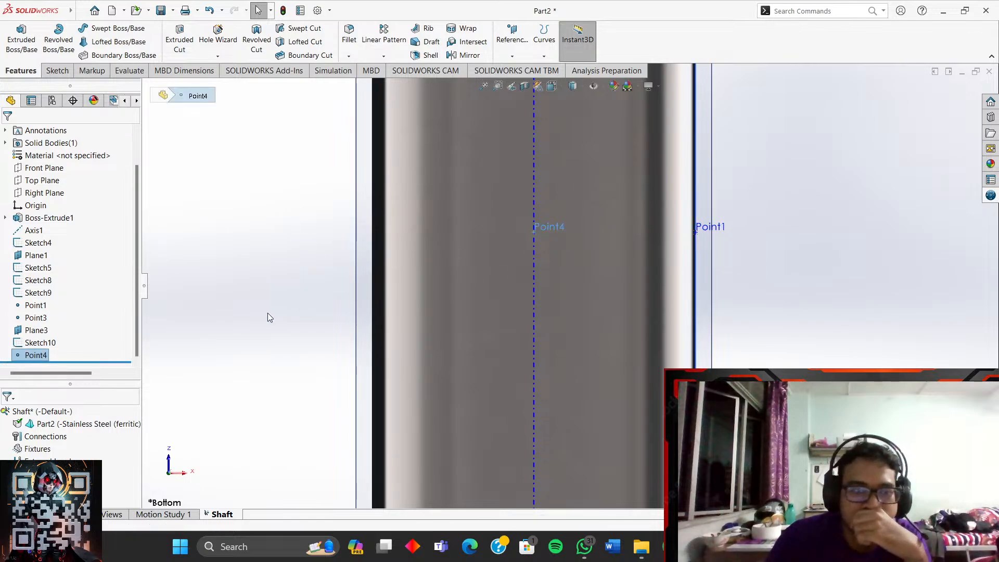
right_click(30, 355)
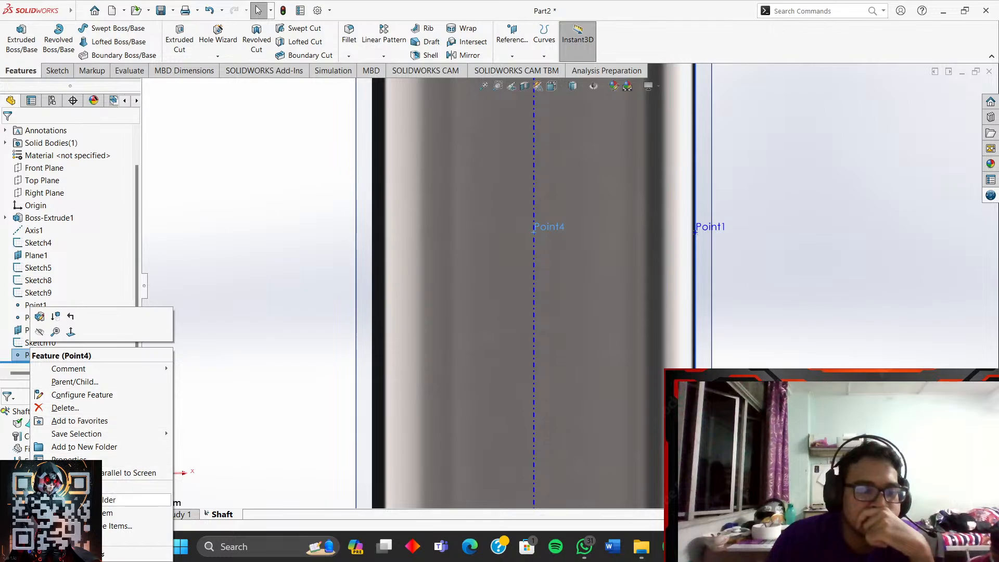
left_click(78, 513)
left_click(55, 356)
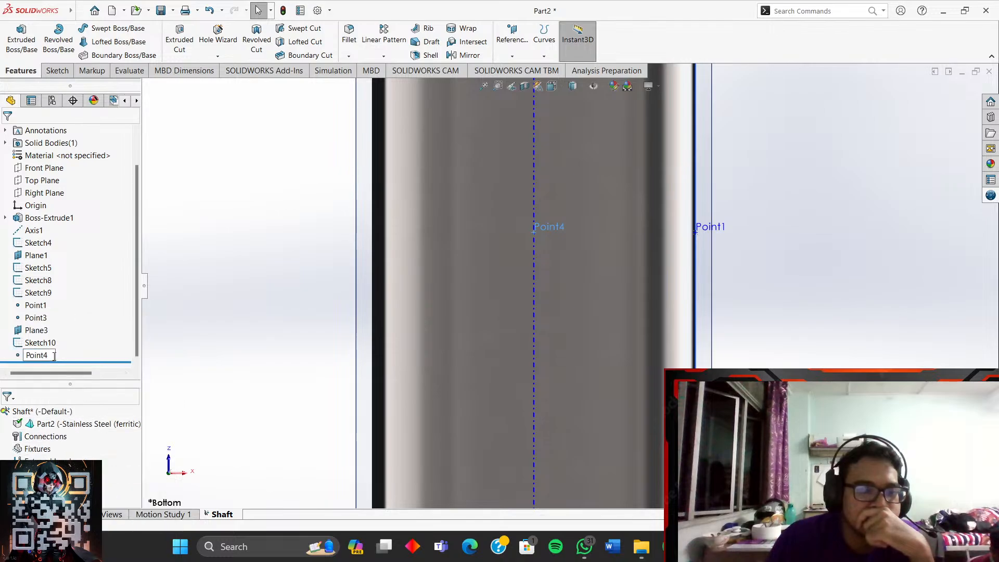
key("BackSpace")
type("3")
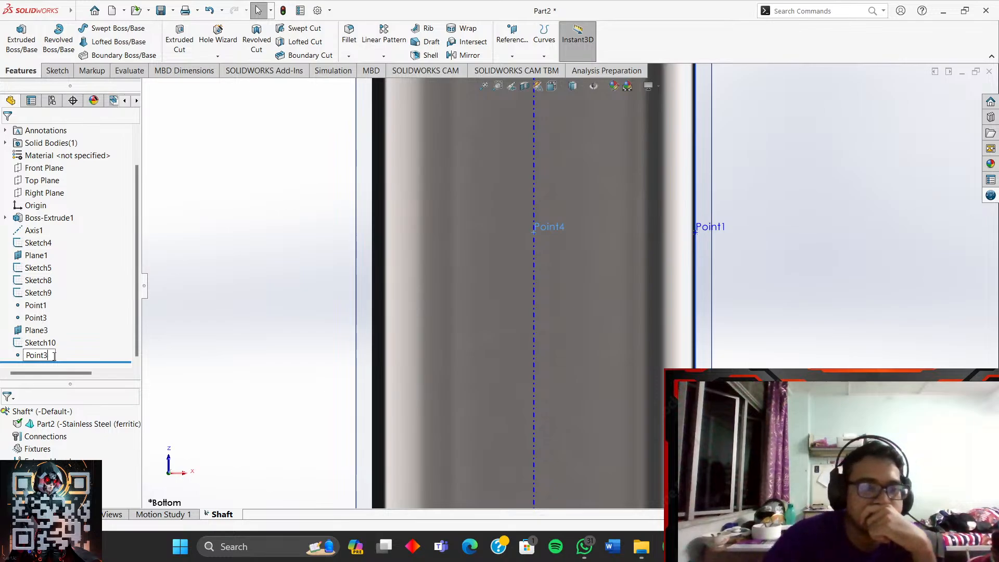
key("Return")
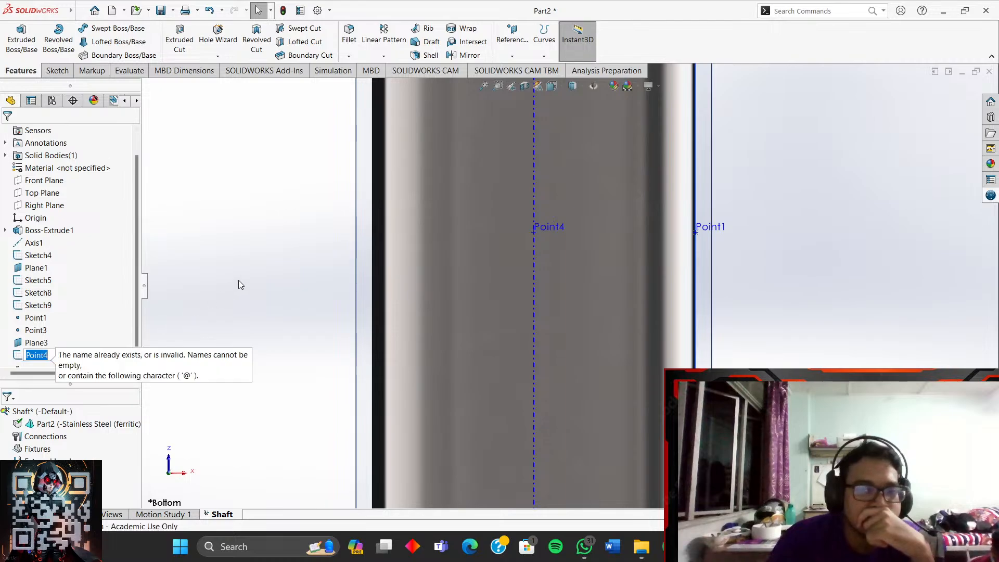
left_click(264, 291)
- Rename the Point4 reference point to Point2
scroll(63, 364, "down", 1)
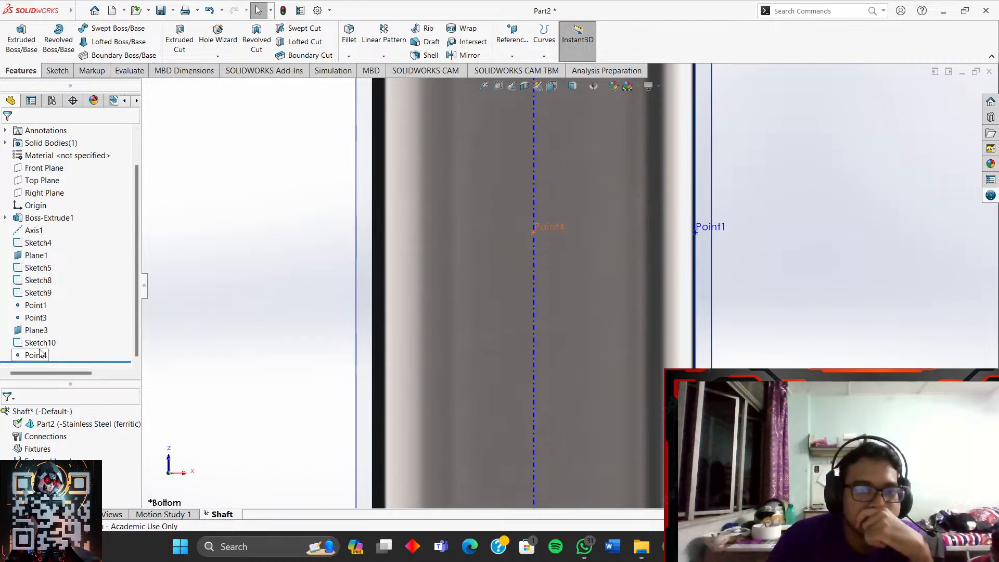
left_click(44, 331)
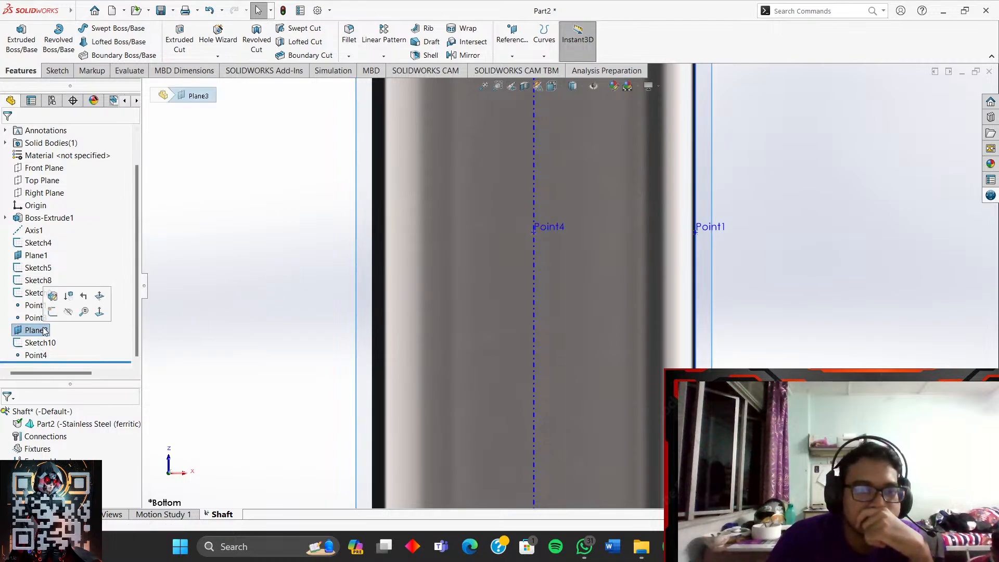
right_click(40, 355)
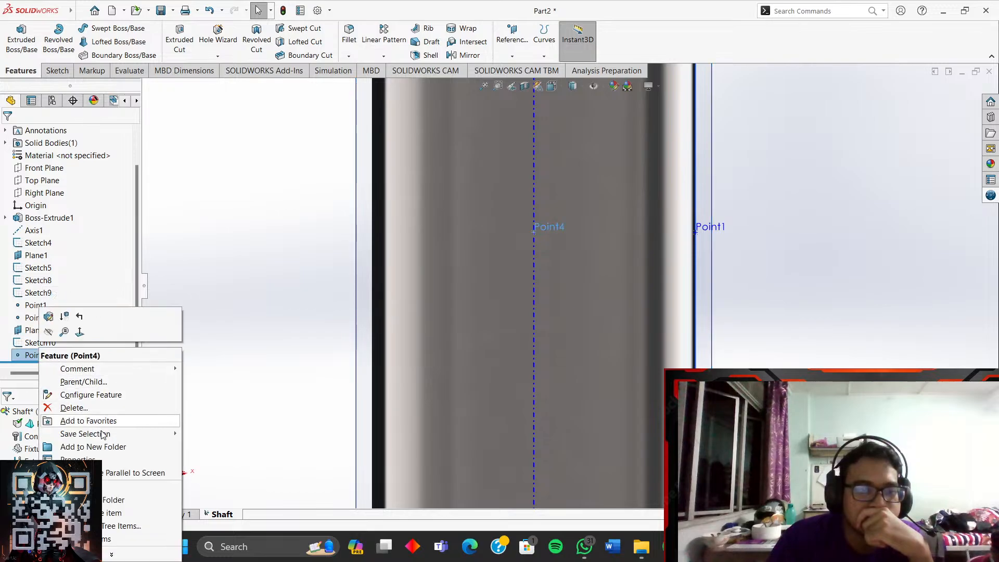
left_click(111, 516)
left_click(47, 357)
key("BackSpace")
type("2")
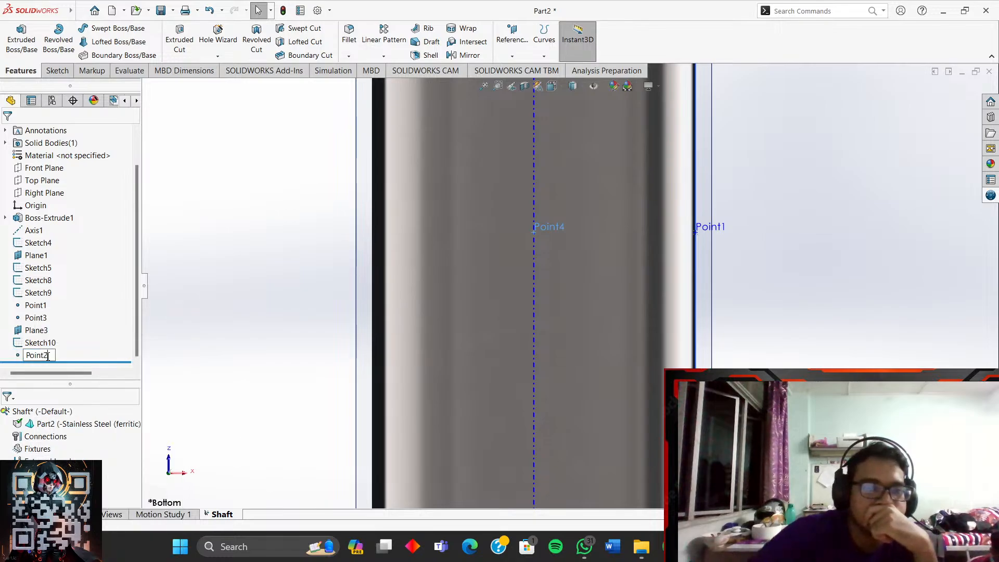
left_click(241, 306)
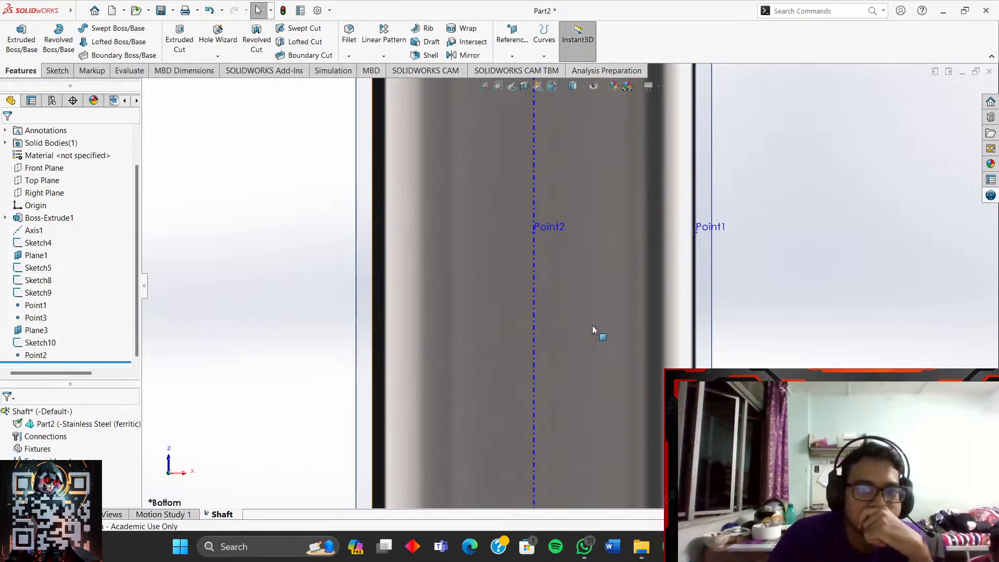
- Switch to a Dimetric view, zoom in, and orbit to face the shaft's circular end
left_click(556, 86)
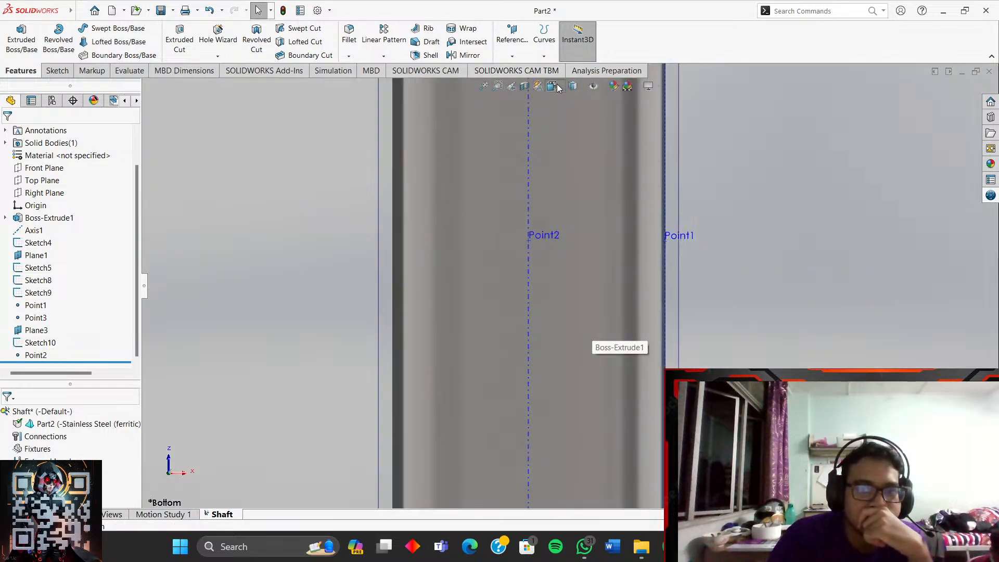
left_click(611, 115)
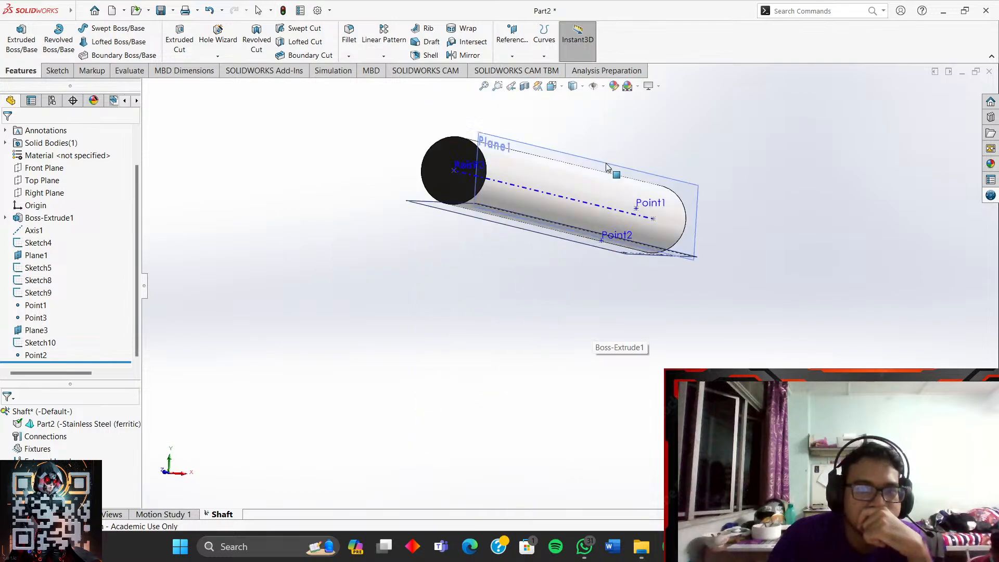
scroll(729, 232, "down", 3)
middle_click_drag(687, 240, 683, 196)
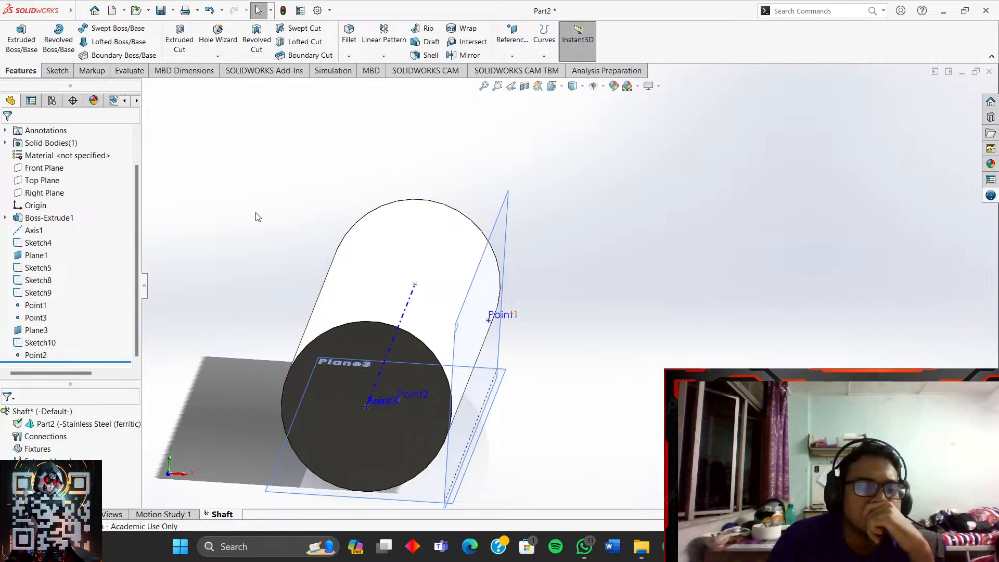
left_click(263, 71)
- Show the Simulation commands, then start a New Study and cancel it
left_click(333, 71)
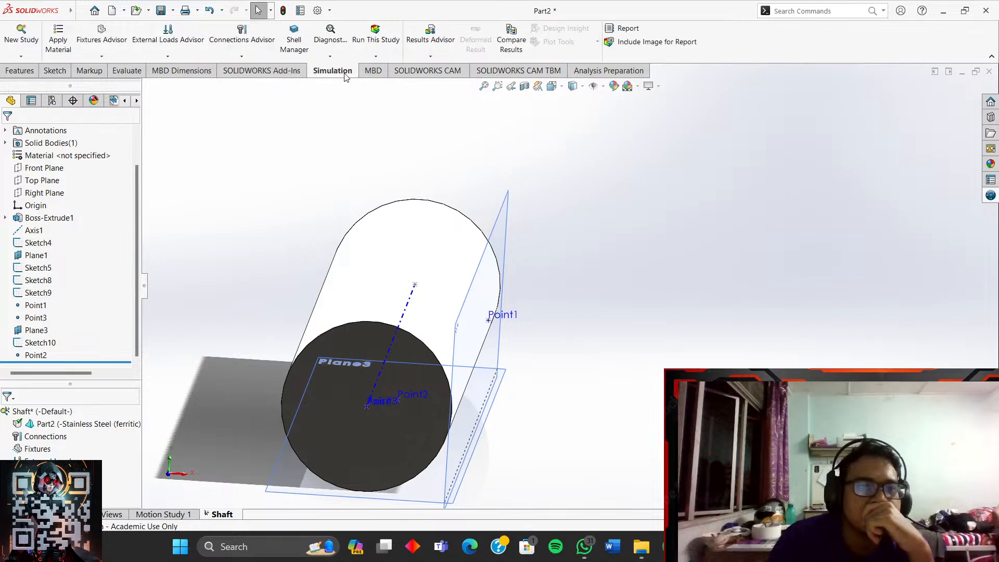
left_click(22, 40)
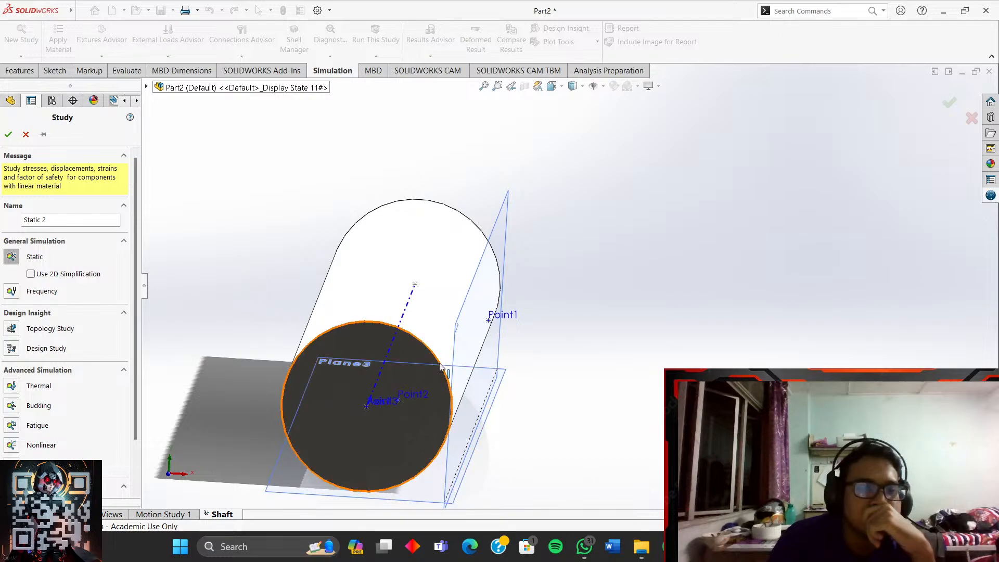
left_click(25, 135)
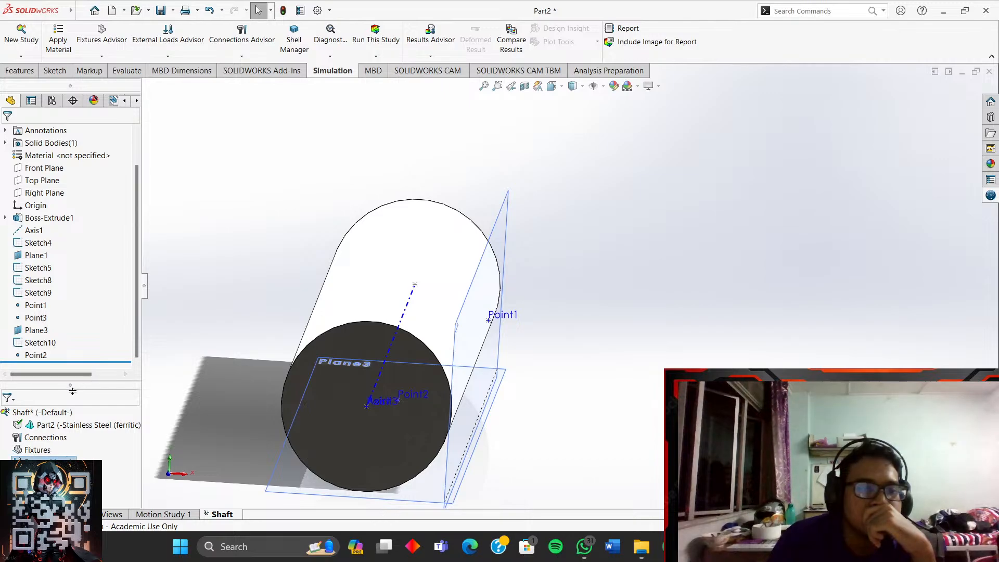
- Enlarge the Shaft study tree, select Fixtures, and bring OBS to the front
left_click_drag(72, 380, 73, 294)
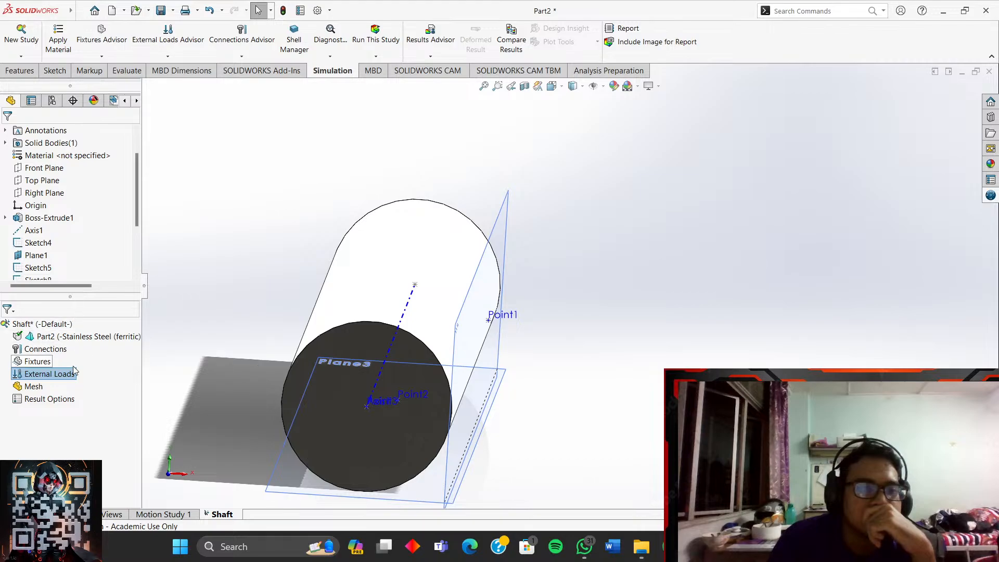
left_click(60, 399)
left_click(65, 377)
left_click(43, 363)
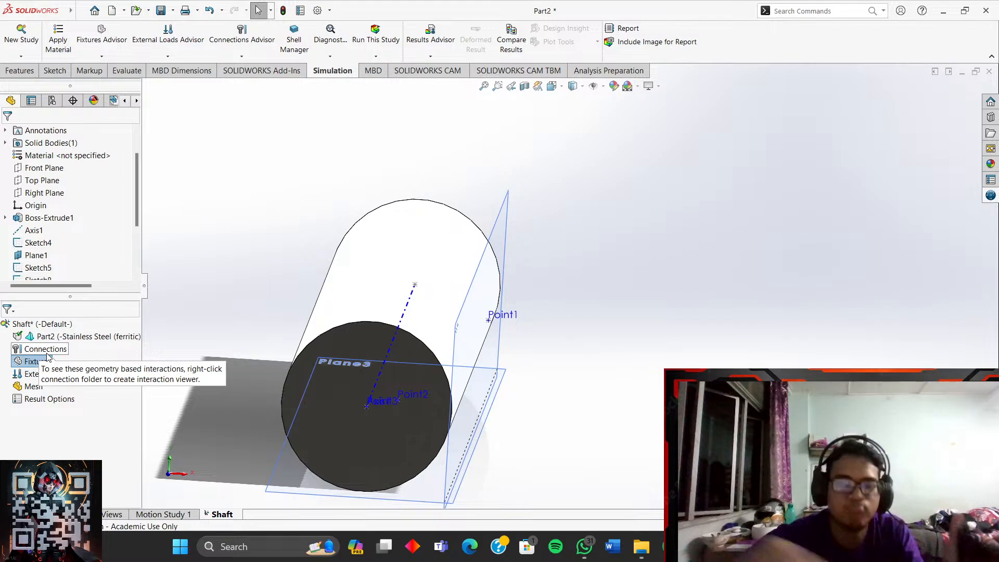
left_click(45, 361)
left_click(698, 547)
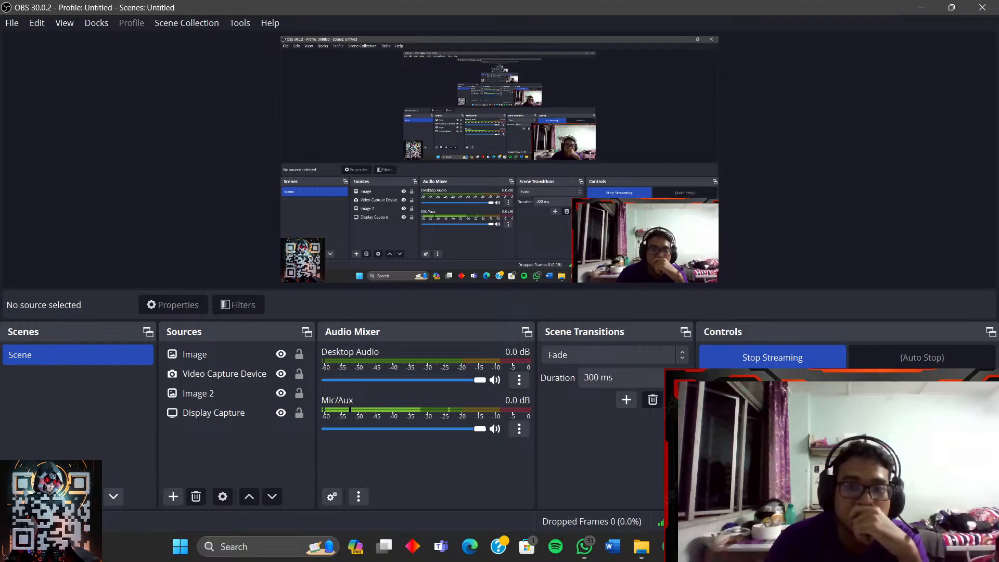
- Minimize OBS, bring the YouTube tutorial back, and make the video full screen
left_click(699, 547)
left_click(699, 546)
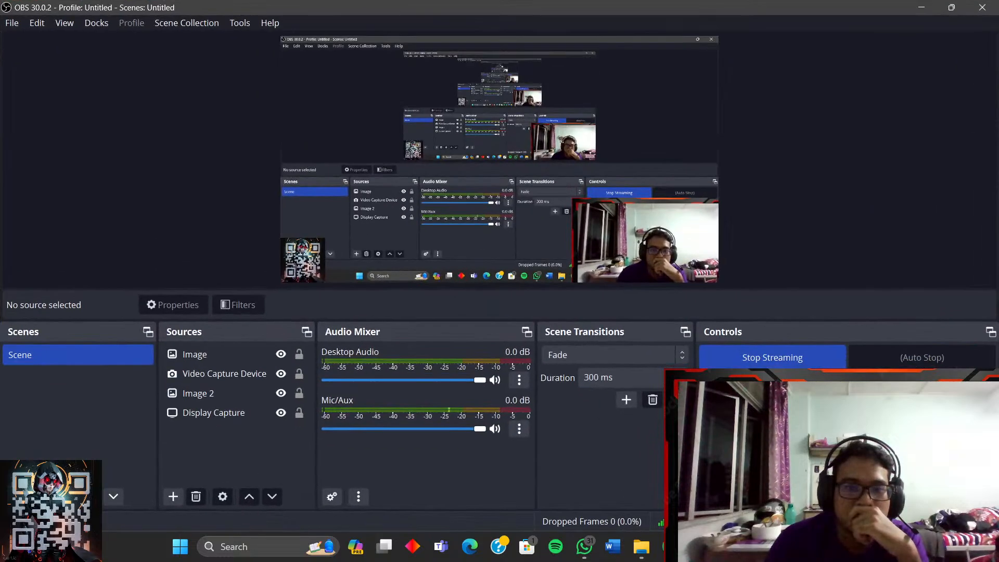
left_click(698, 546)
left_click(670, 547)
left_click(670, 546)
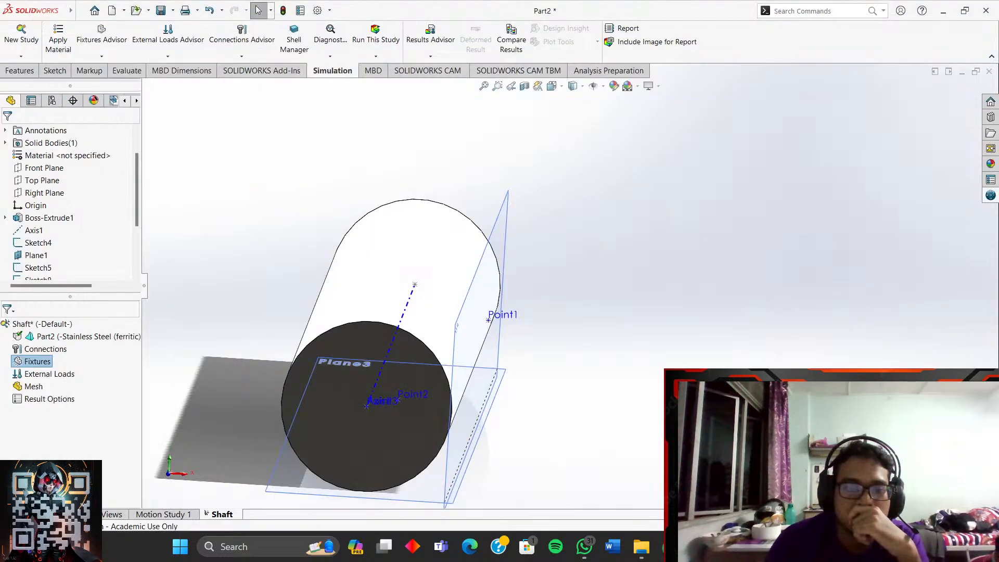
left_click(670, 547)
left_click(612, 430)
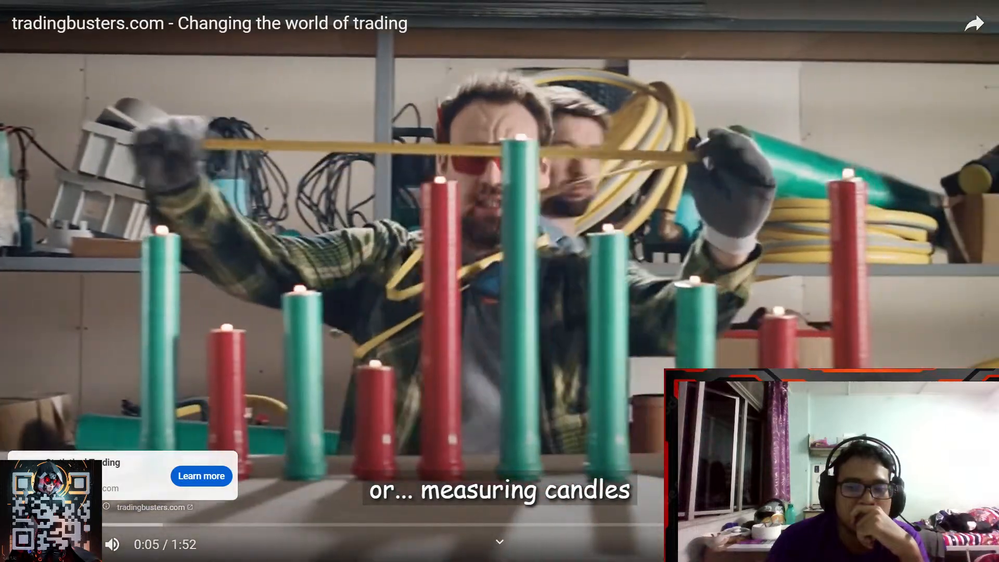
- Skip the ad, seek the bending tutorial to about 20:00, and pause on the direction reference step
left_click(953, 476)
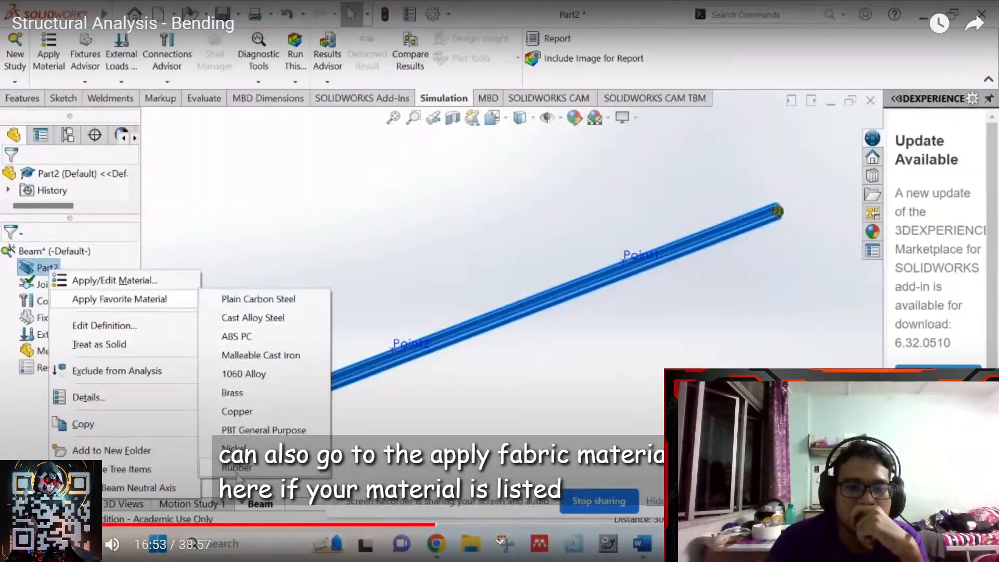
left_click(454, 523)
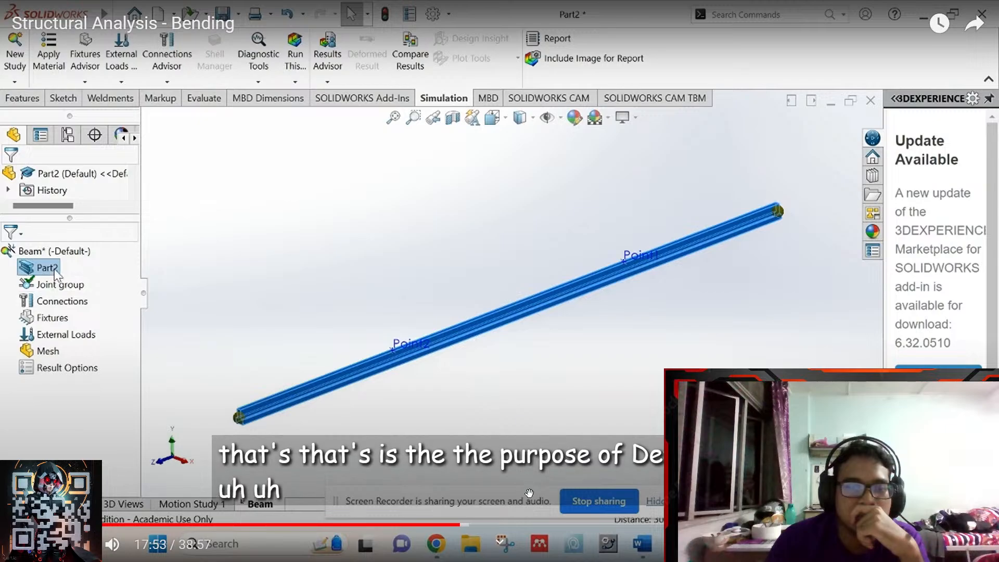
left_click(501, 524)
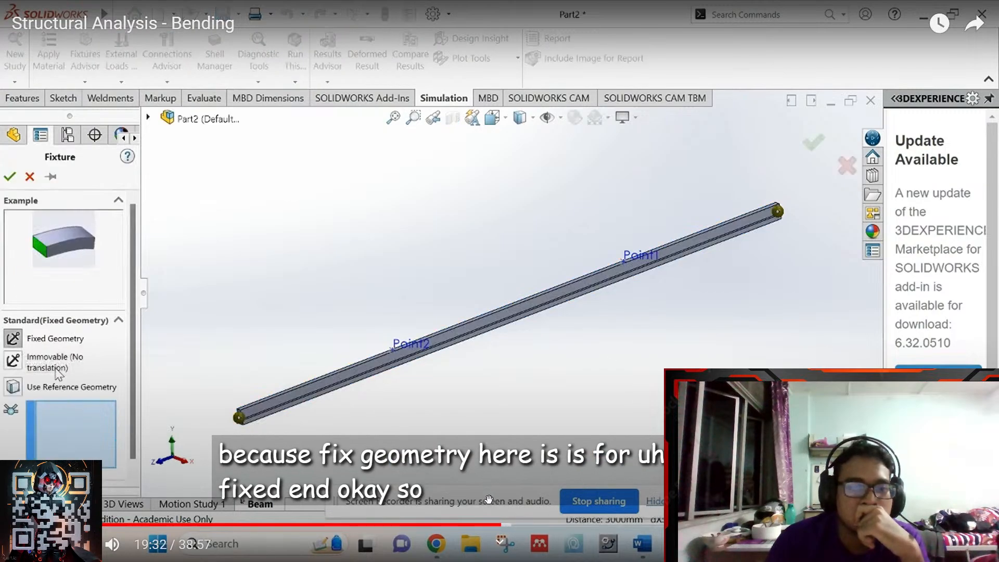
left_click(494, 525)
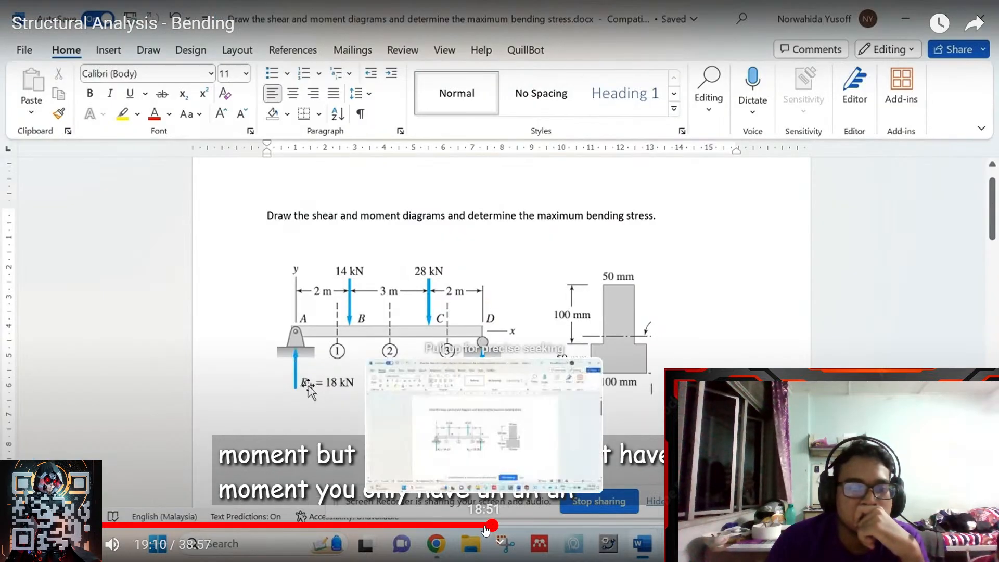
left_click(484, 525)
left_click(514, 526)
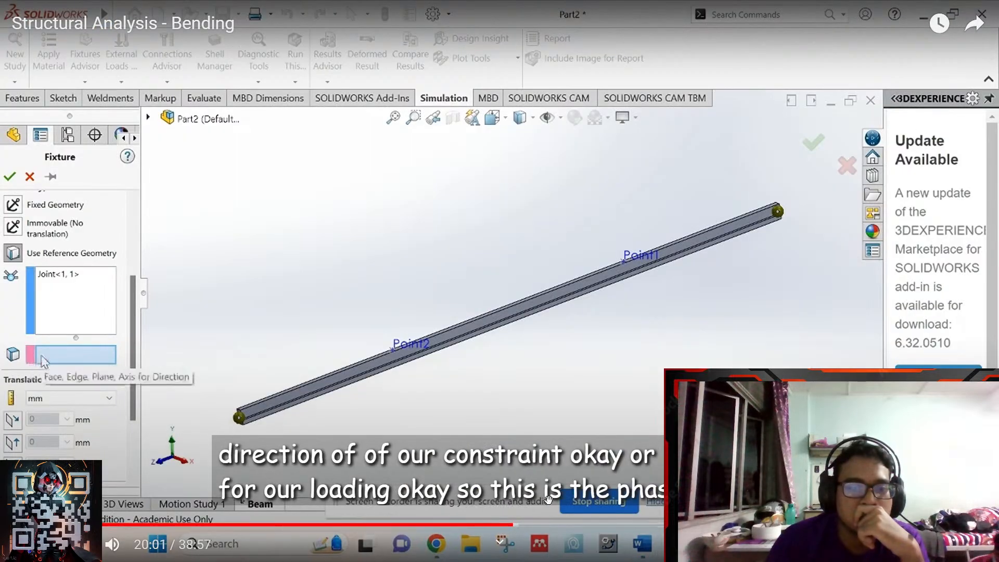
left_click(542, 360)
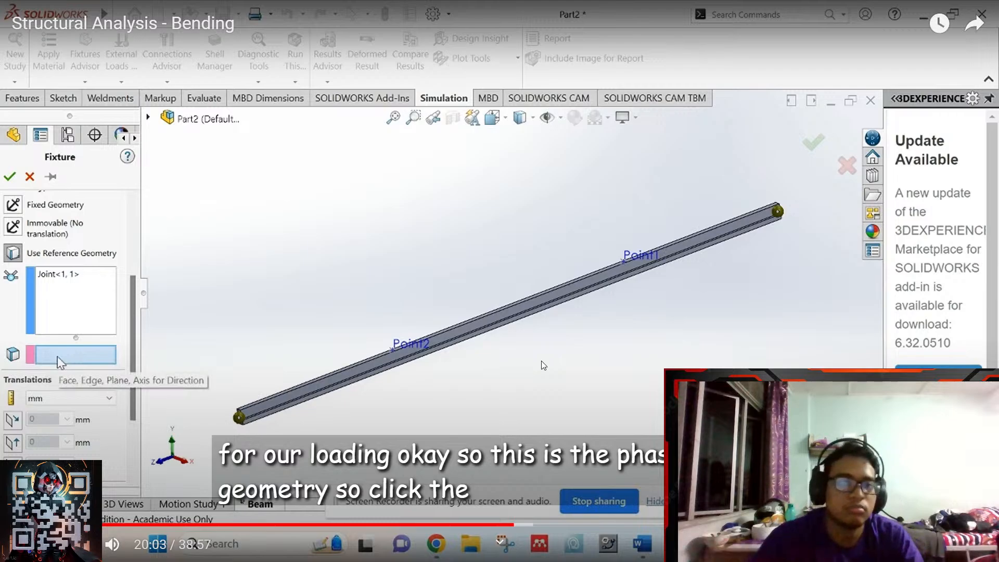
- Play the tutorial past 20:21, then step back toward the Fixture panel in five-second jumps
left_click(598, 302)
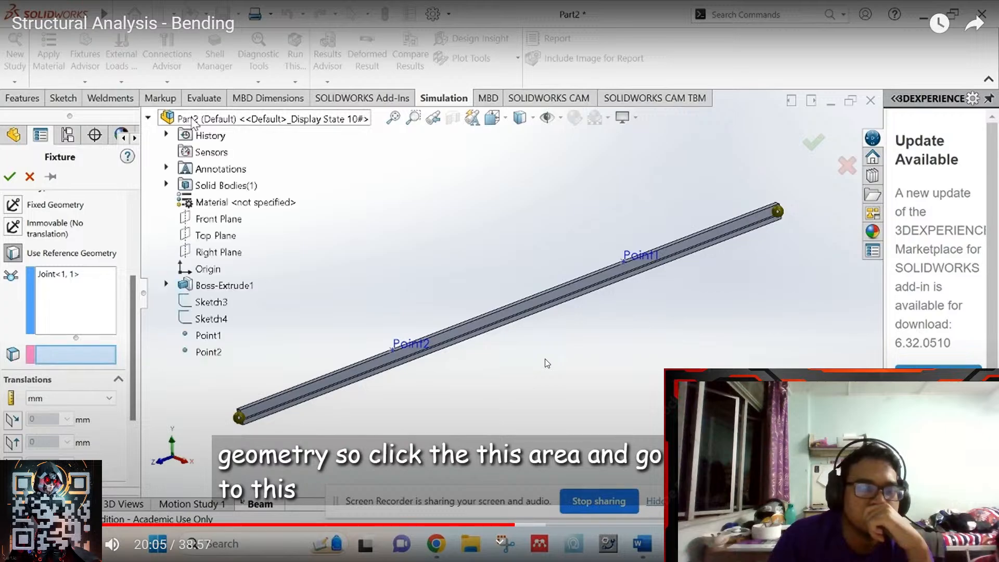
key("Right")
key("Right")
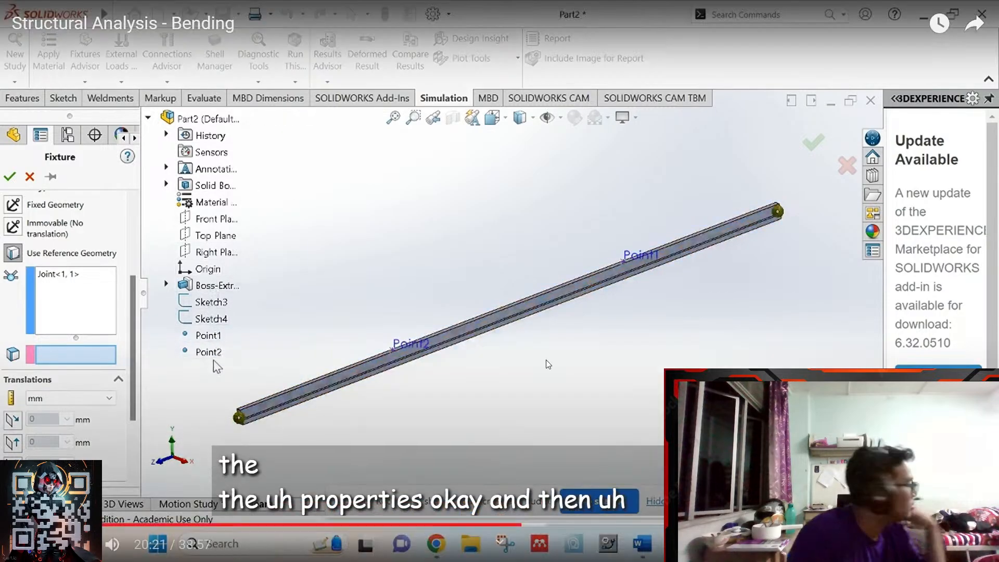
left_click(545, 361)
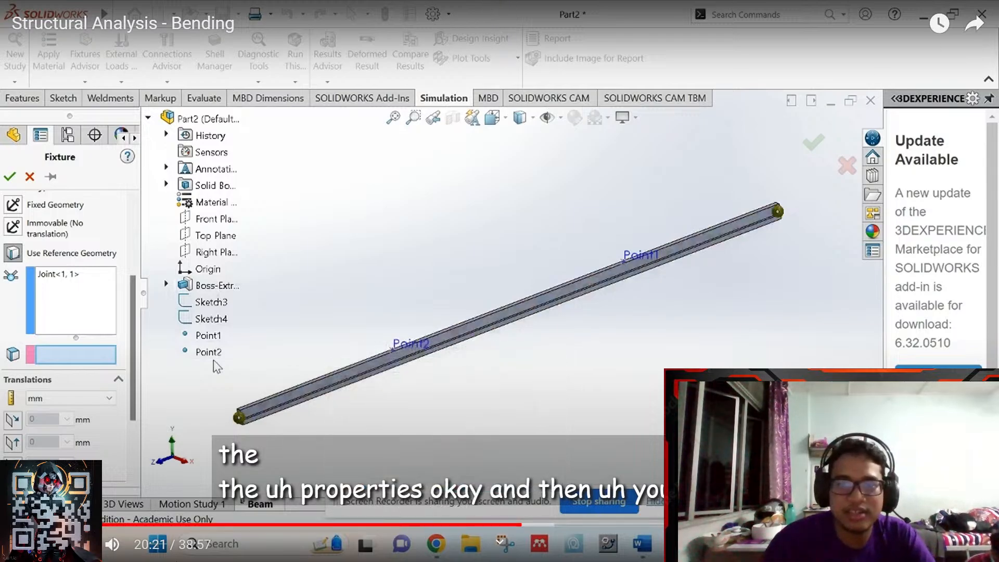
left_click(452, 359)
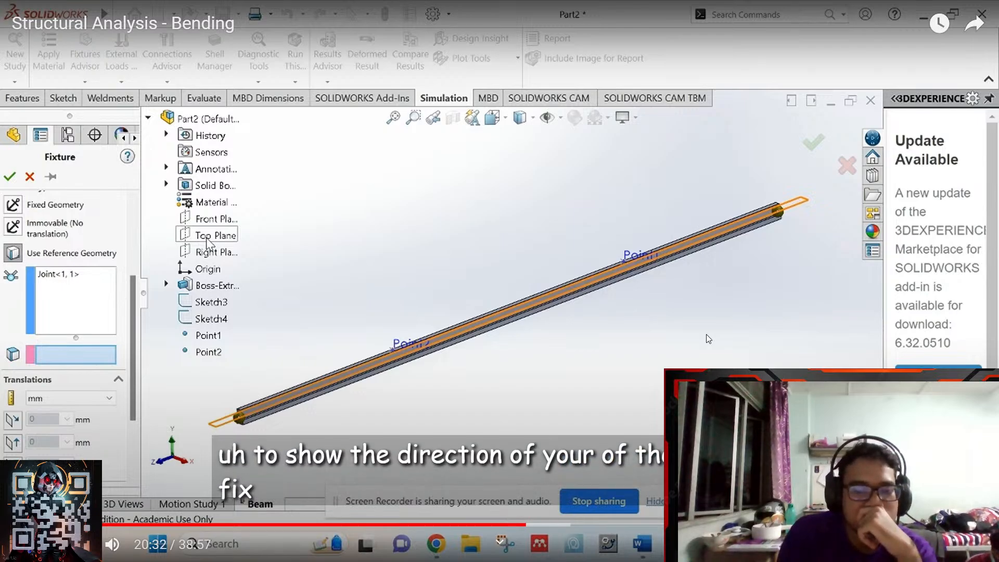
key("Left")
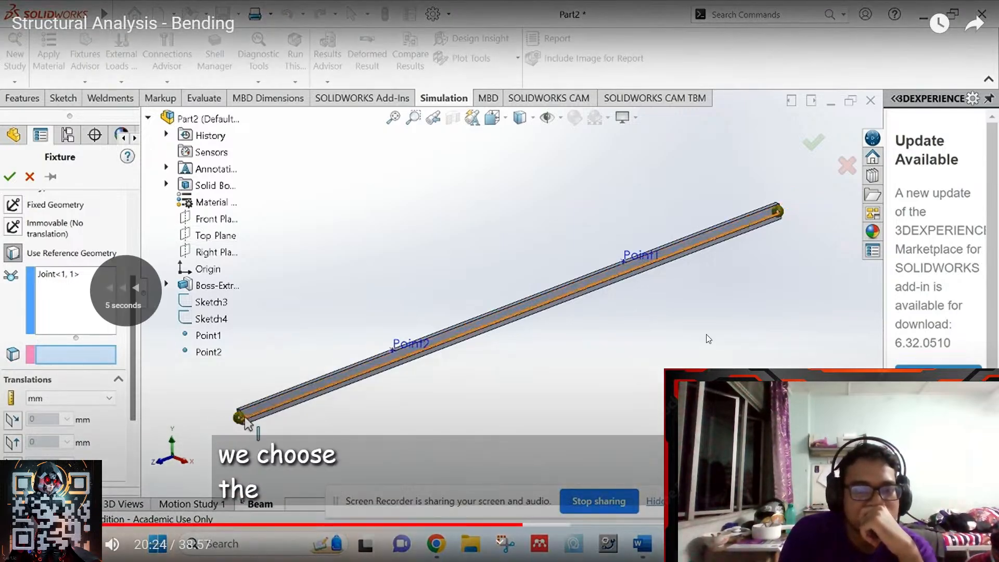
key("Right")
key("Left")
key("Left")
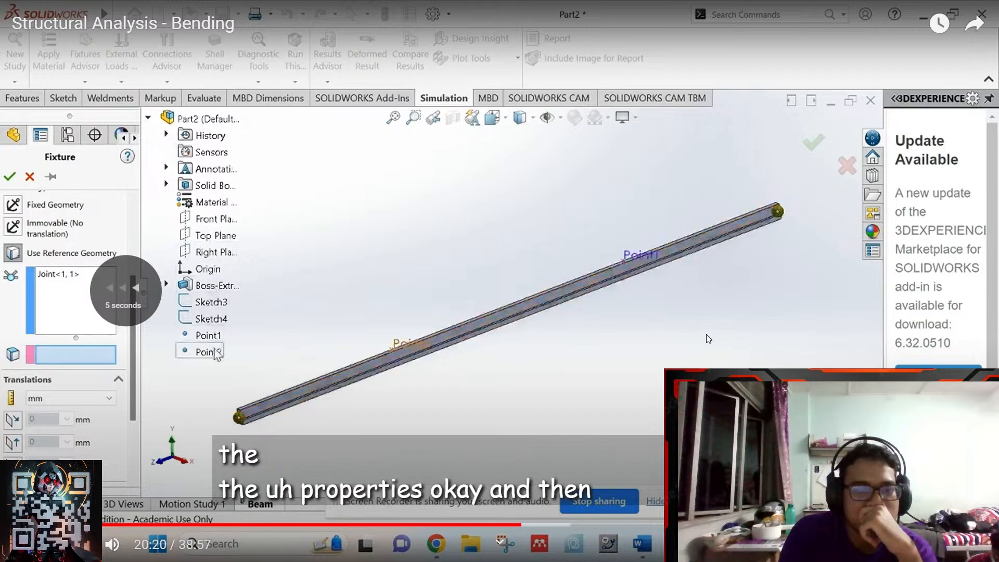
key("Right")
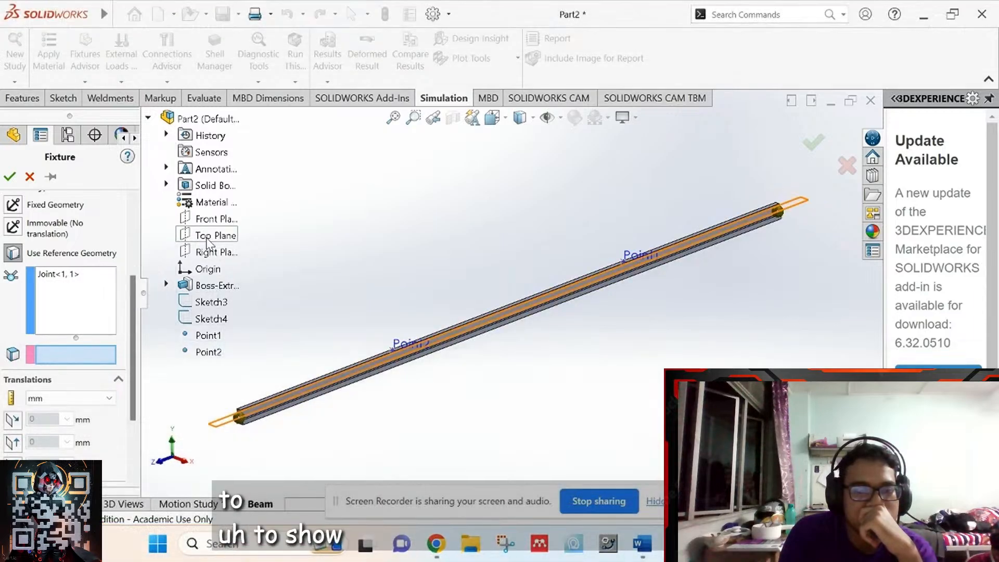
key("Left")
key("Left")
key("Left")
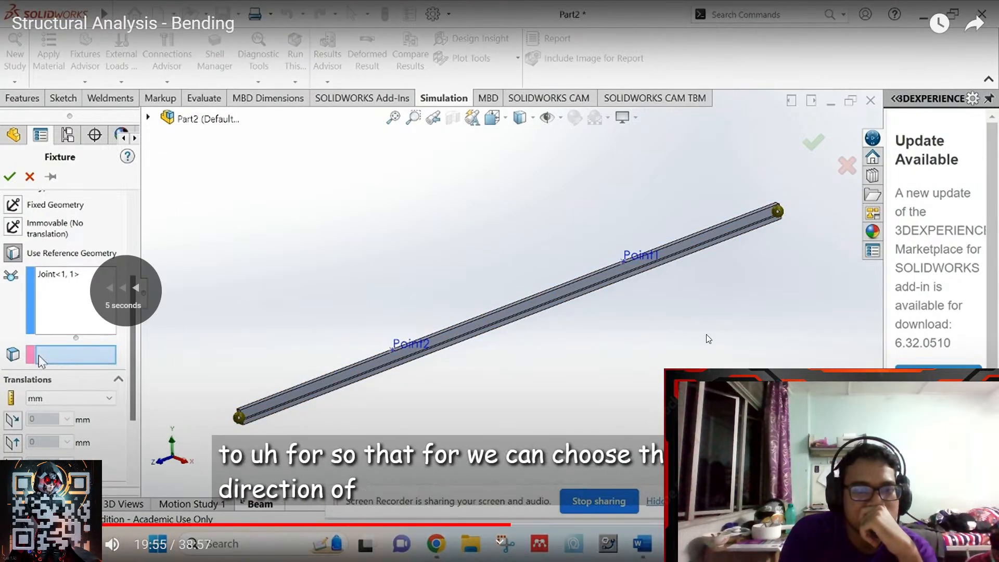
key("Left")
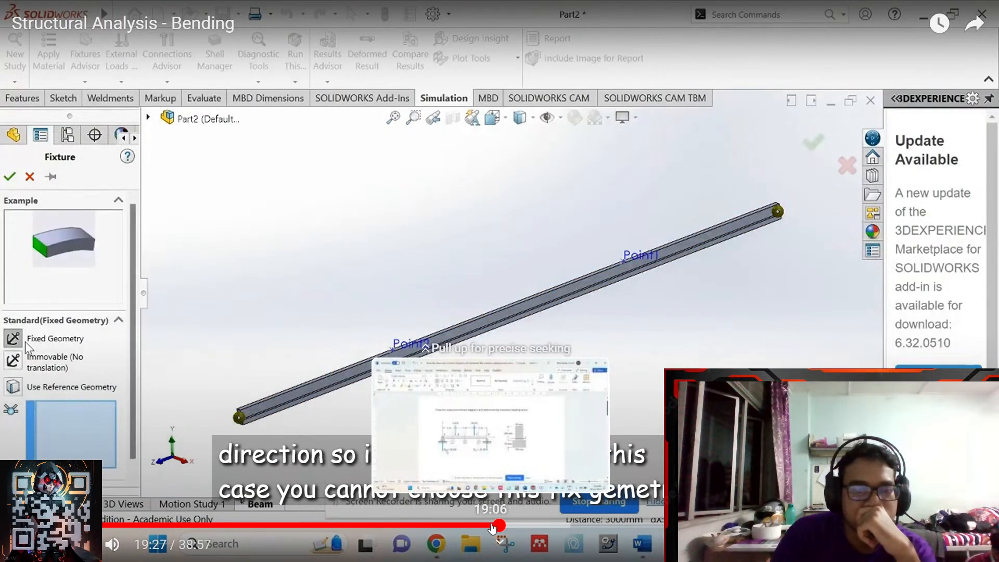
- Pause the tutorial at 18:34 on the fixture step, exit full screen, and return to the SOLIDWORKS Shaft study
left_click(490, 525)
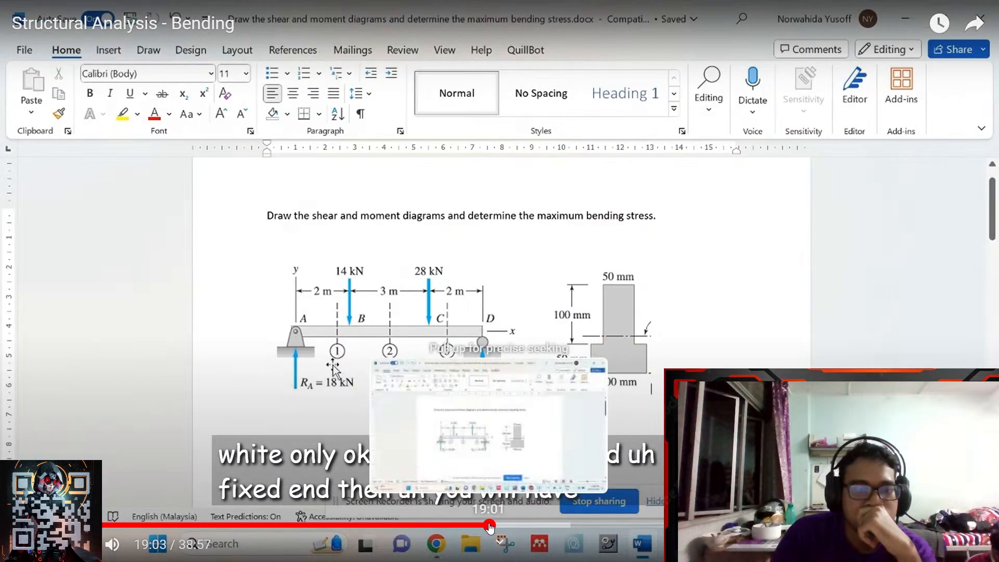
key("Right")
key("Right")
key("Right")
key("Right")
key("Right")
key("Right")
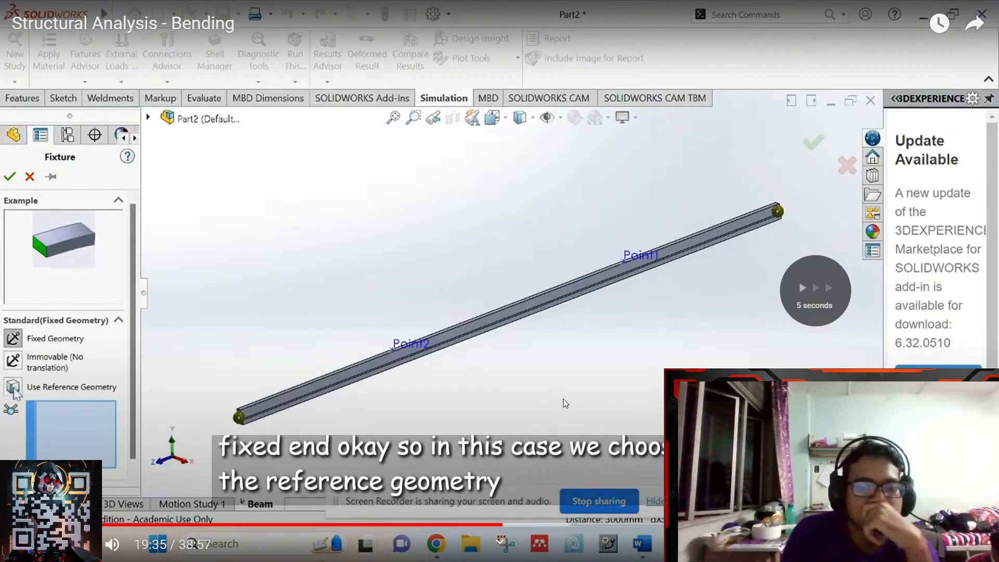
key("Left")
key("Left")
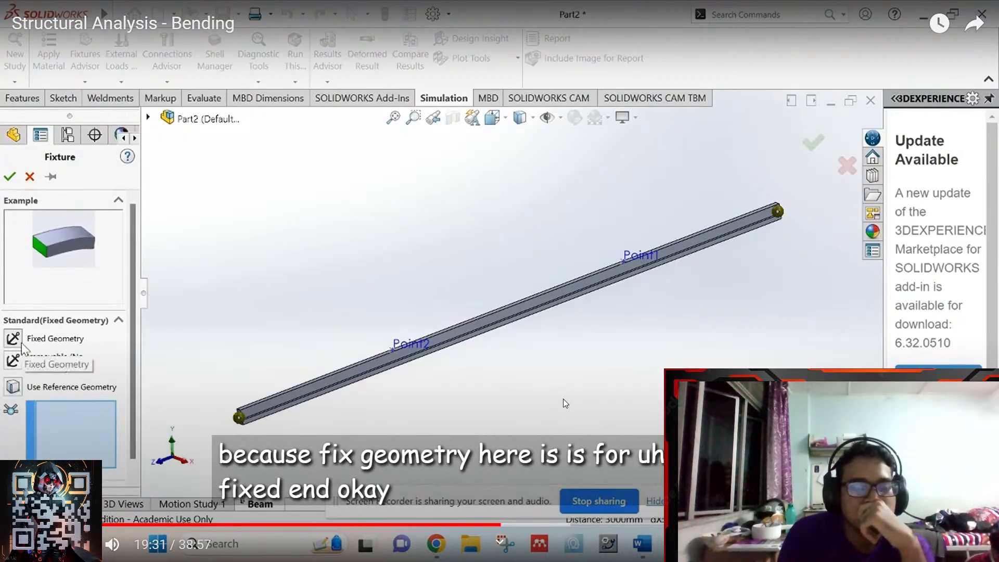
key("Left")
key("Right")
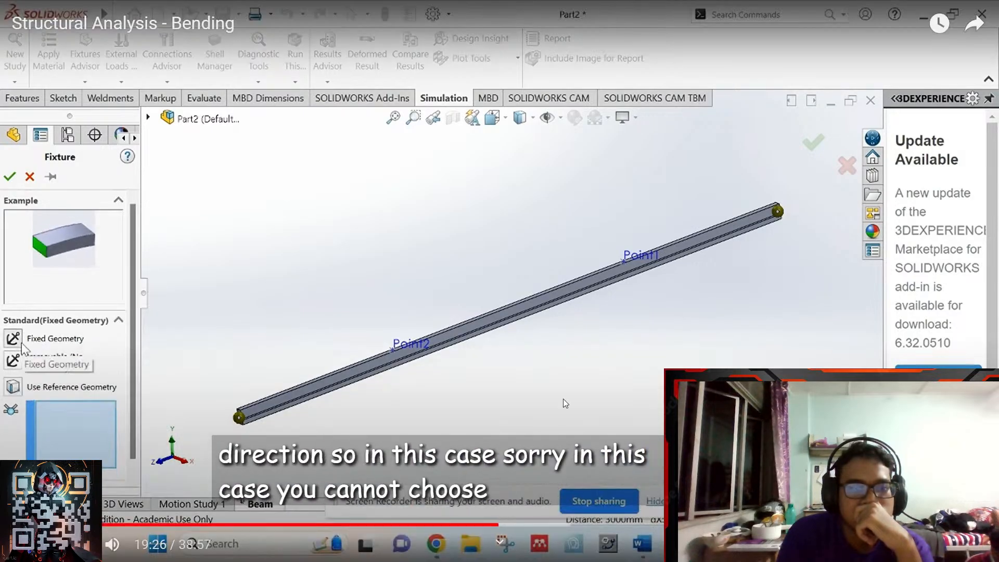
key("Left")
key("Left")
key("Left")
key("Left")
key("Left")
key("Left")
key("Left")
key("Left")
key("Left")
key("Left")
key("Left")
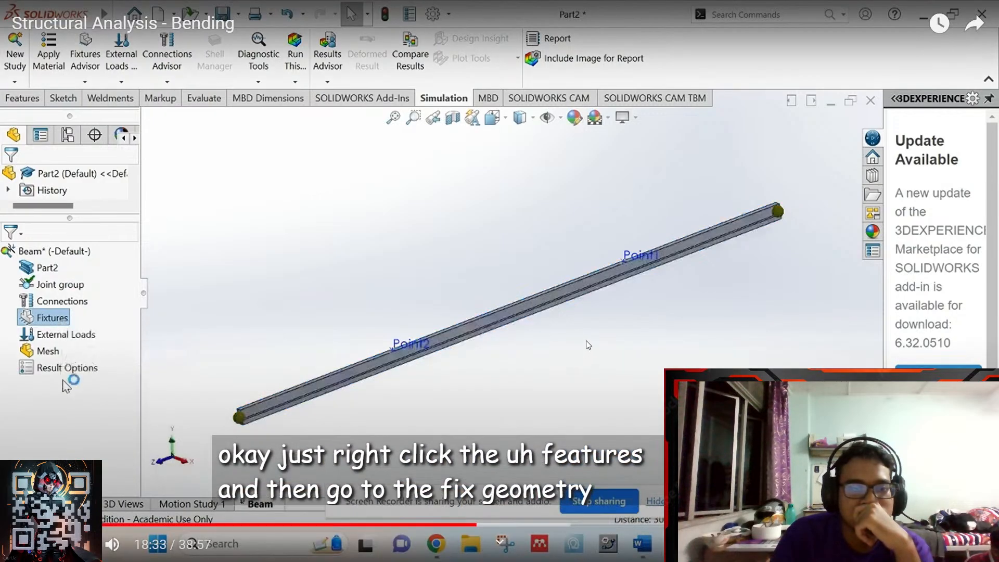
left_click(595, 349)
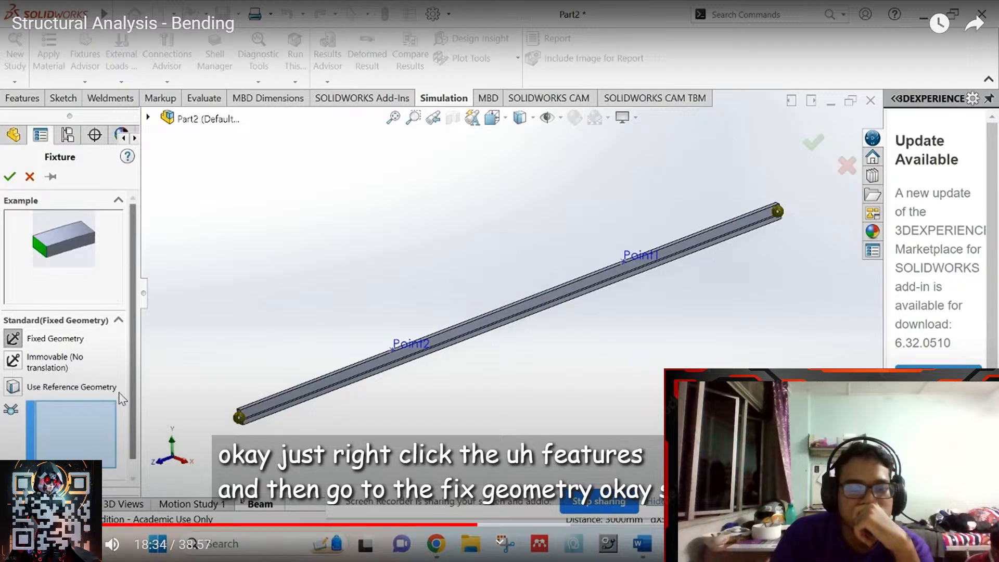
left_click(966, 544)
left_click(756, 547)
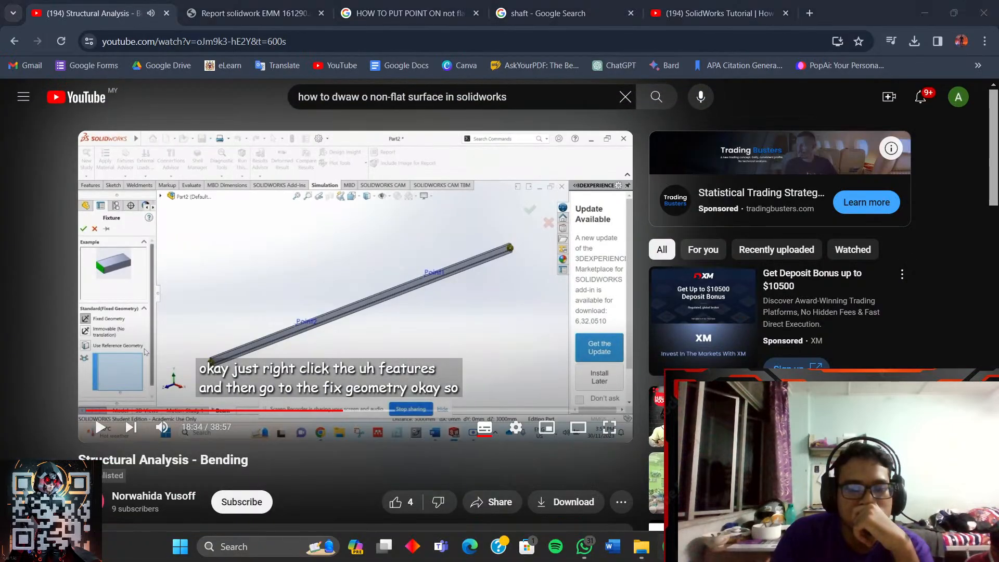
left_click(641, 481)
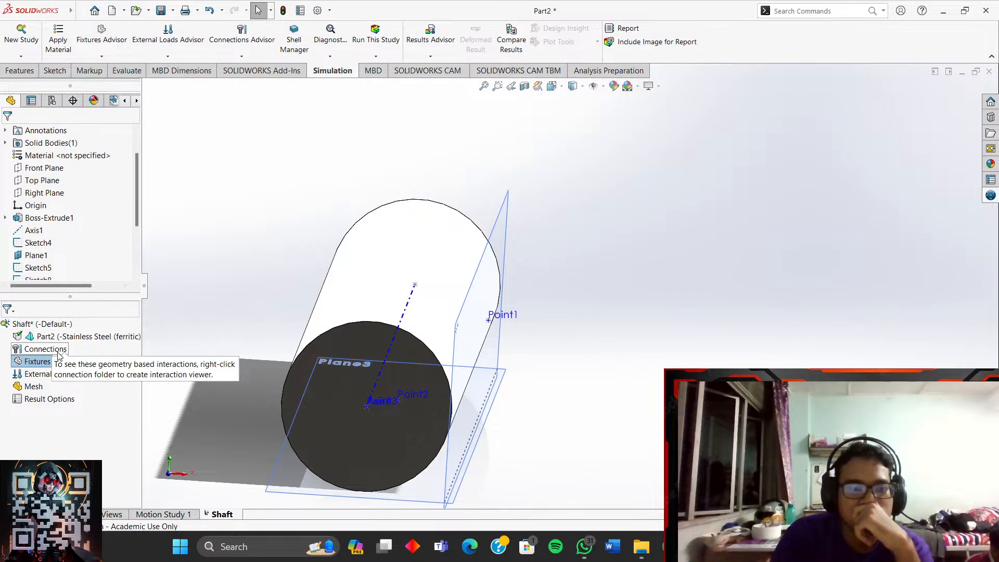
- Start a Fixed Geometry fixture from Fixtures, then resume the tutorial in full screen
right_click(37, 364)
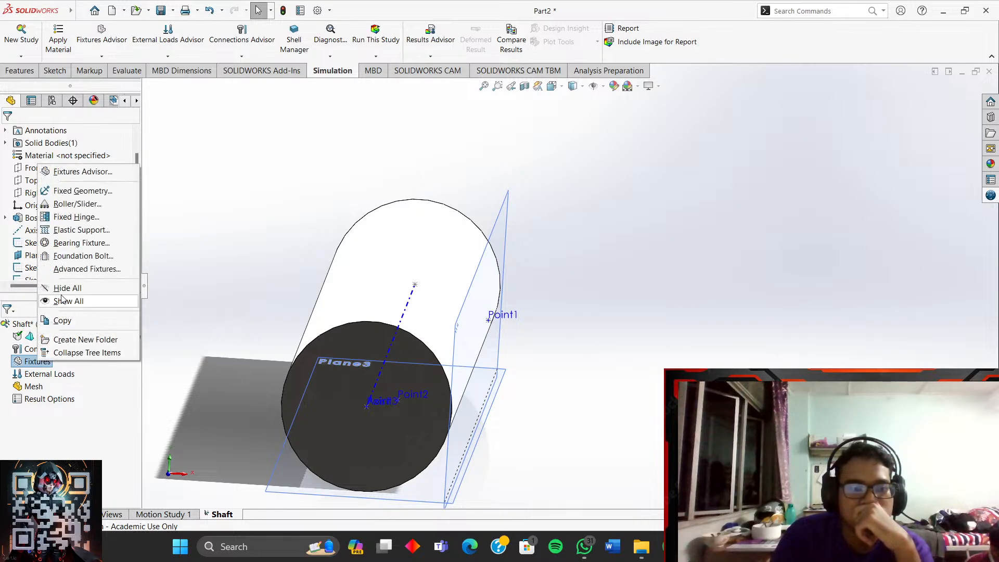
left_click(78, 191)
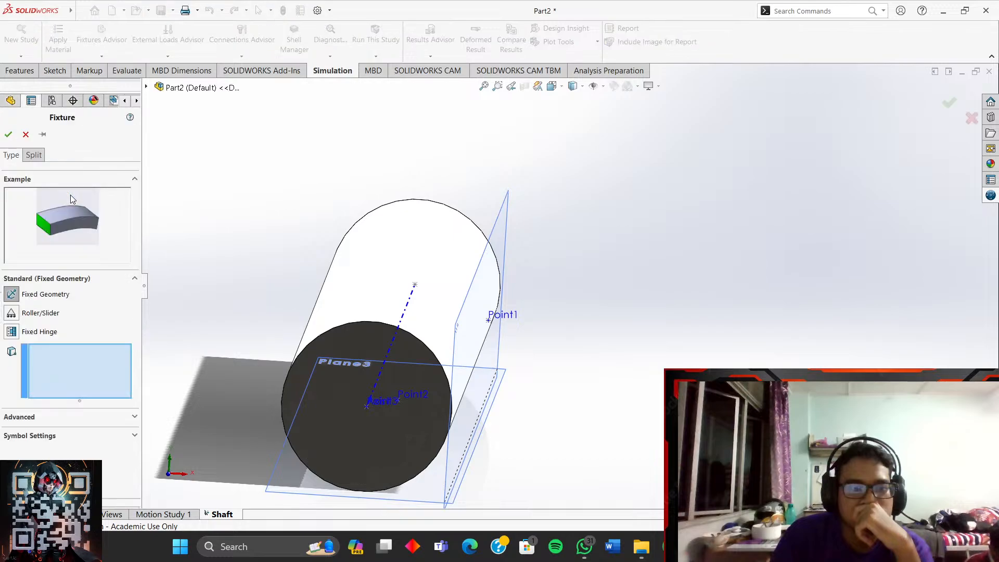
mouse_move(750, 547)
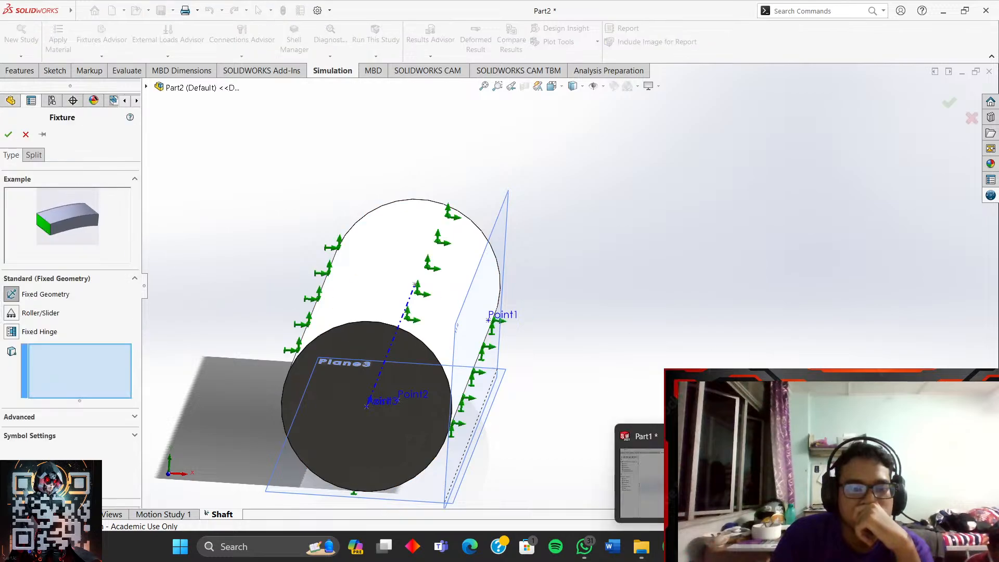
left_click(671, 546)
left_click(512, 339)
left_click(615, 435)
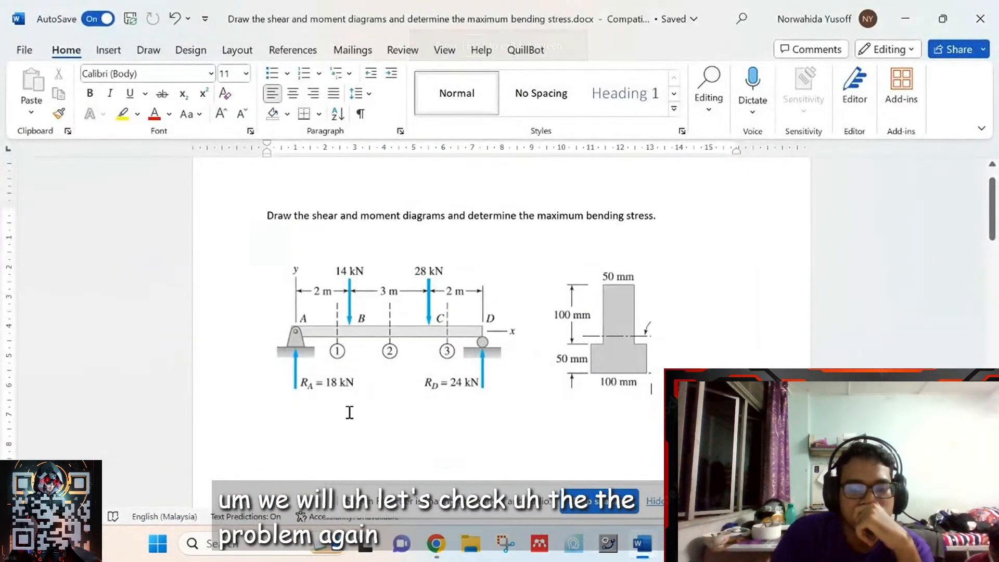
- Pause the tutorial at 19:45 on the joint-reference step, return to SOLIDWORKS, and orbit the shaft lengthwise
key("Left")
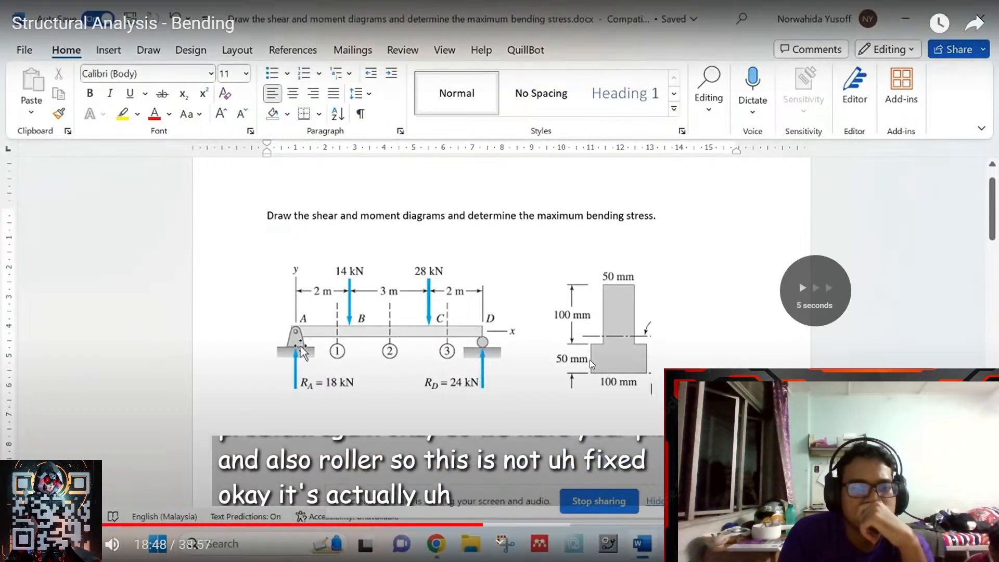
key("Right")
key("Right")
key("Right")
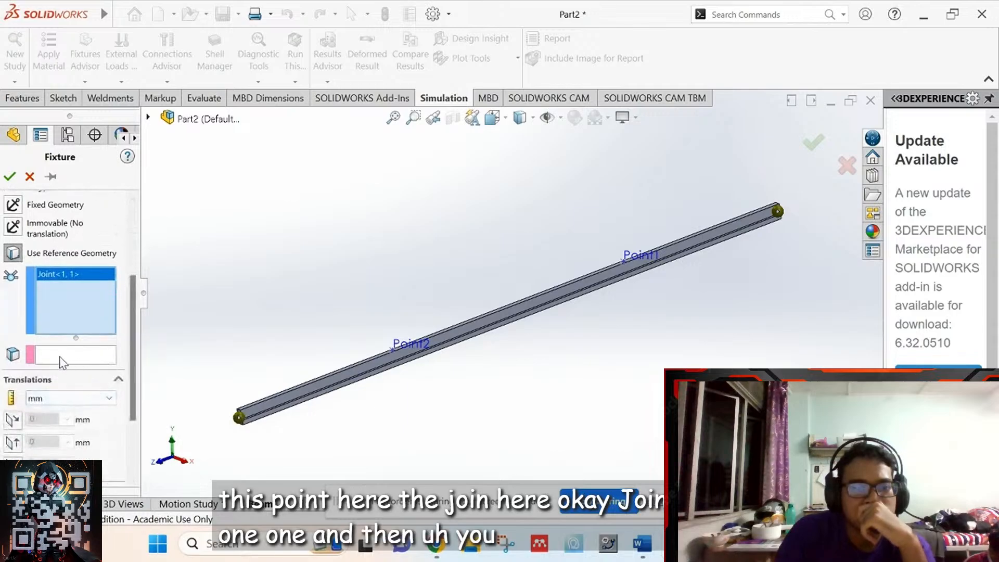
left_click(591, 361)
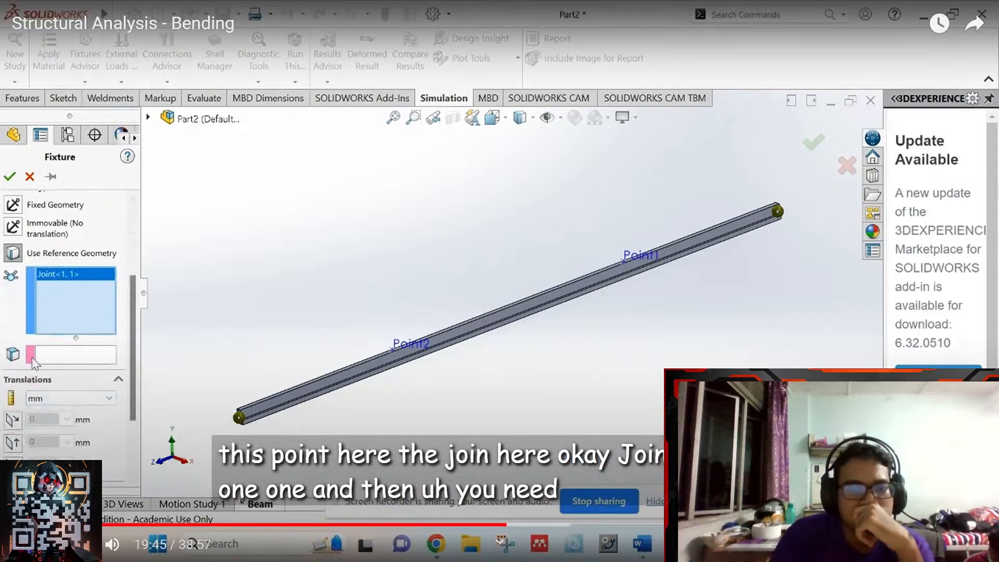
key("Escape")
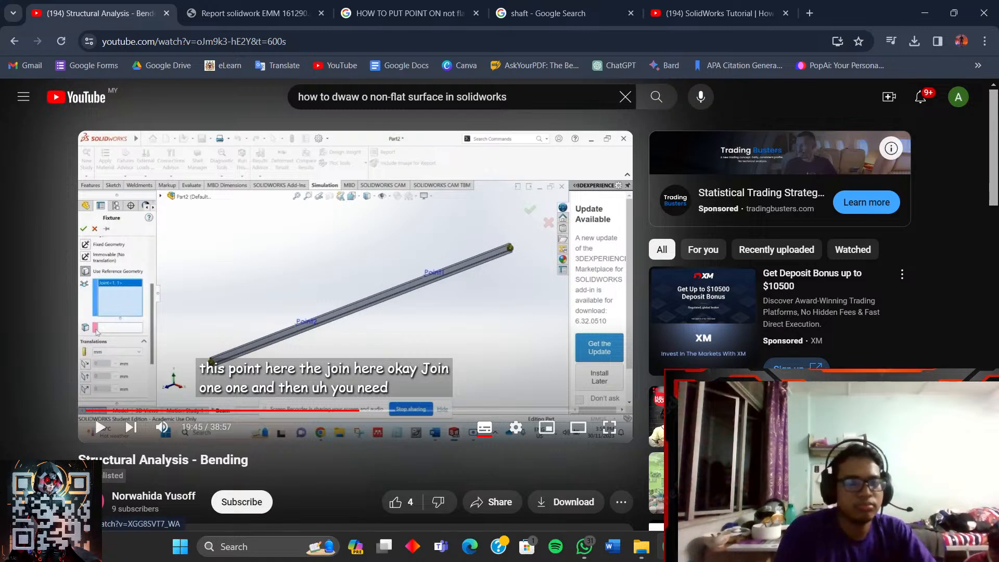
left_click(756, 547)
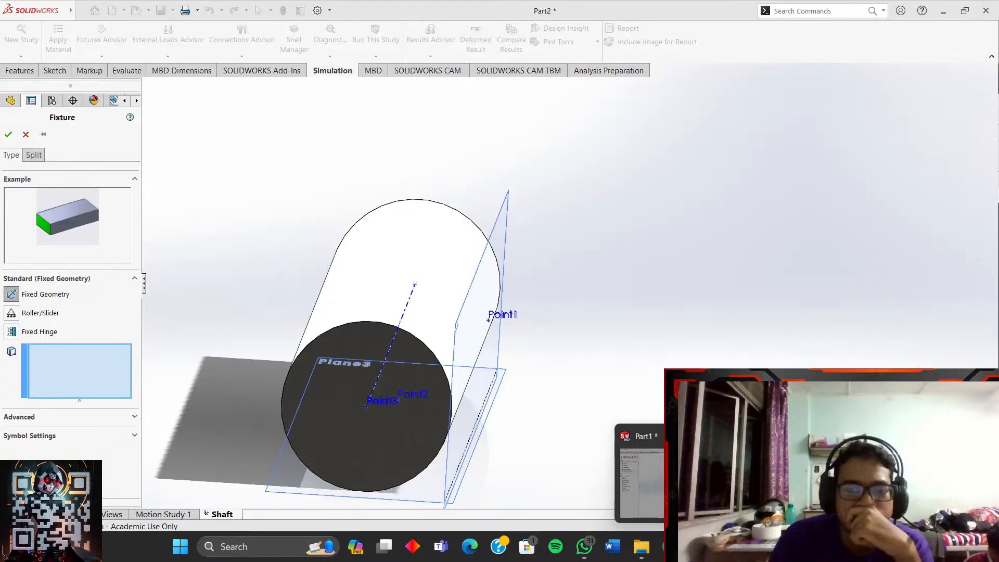
middle_click_drag(640, 423, 603, 411)
scroll(594, 412, "up", 2)
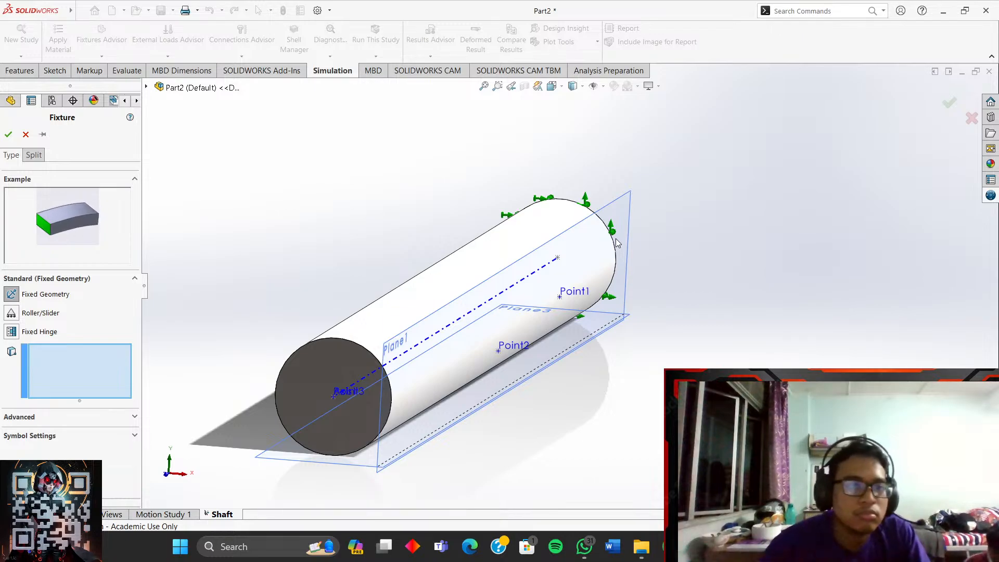
- Fix the shaft's far end face, creating Fixed-1 under Fixtures
middle_click_drag(617, 243, 690, 315)
left_click(671, 254)
scroll(660, 320, "down", 1)
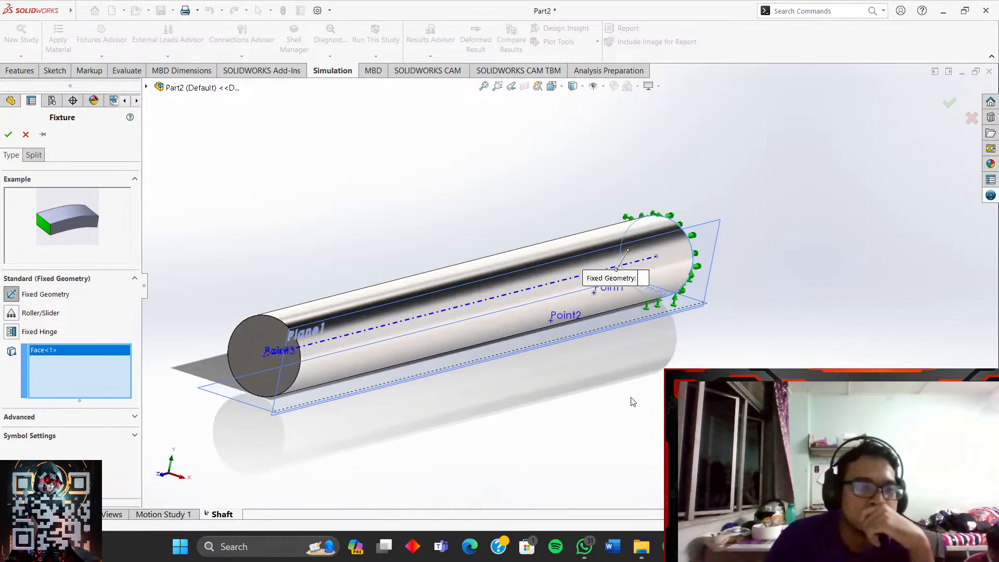
left_click(8, 134)
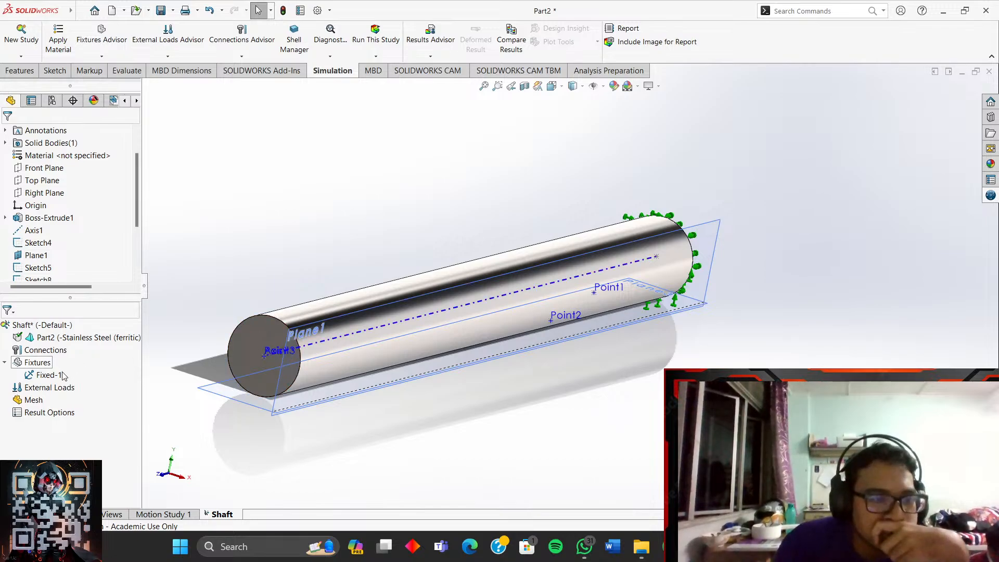
- Open the External Loads context menu and dismiss it without adding a load
right_click(61, 388)
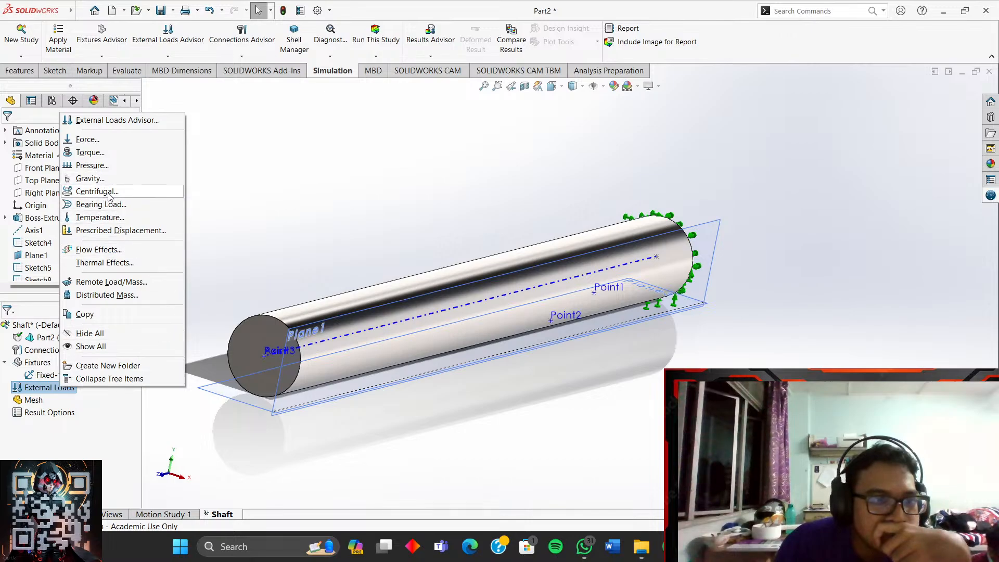
left_click(265, 186)
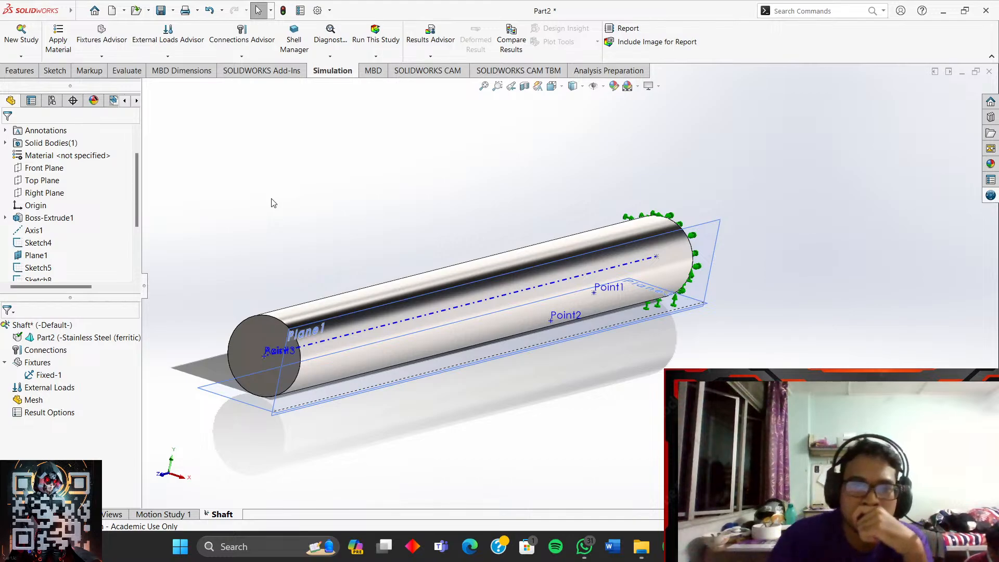
mouse_move(671, 546)
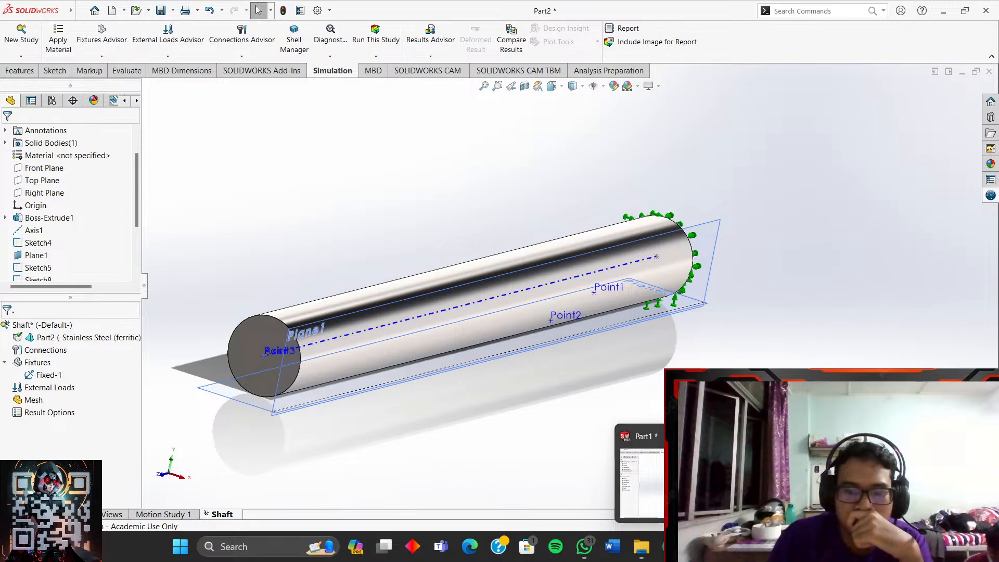
- Replay the tutorial full screen, pause at 19:36 on the Use Reference Geometry step, and exit full screen
left_click(671, 547)
left_click(522, 310)
left_click(609, 427)
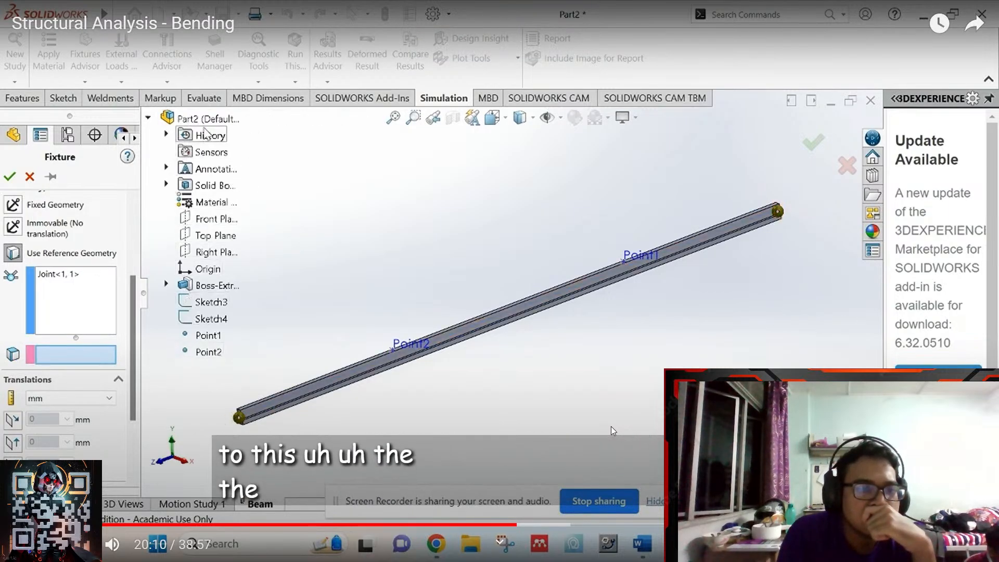
key("Left")
key("Left")
key("Left")
key("Left")
key("Left")
key("Left")
key("Left")
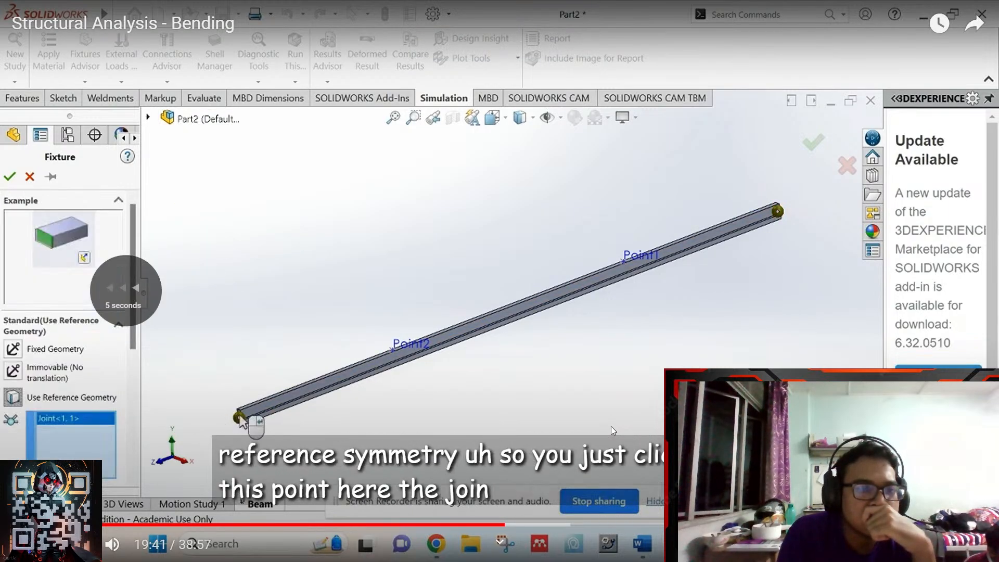
key("Right")
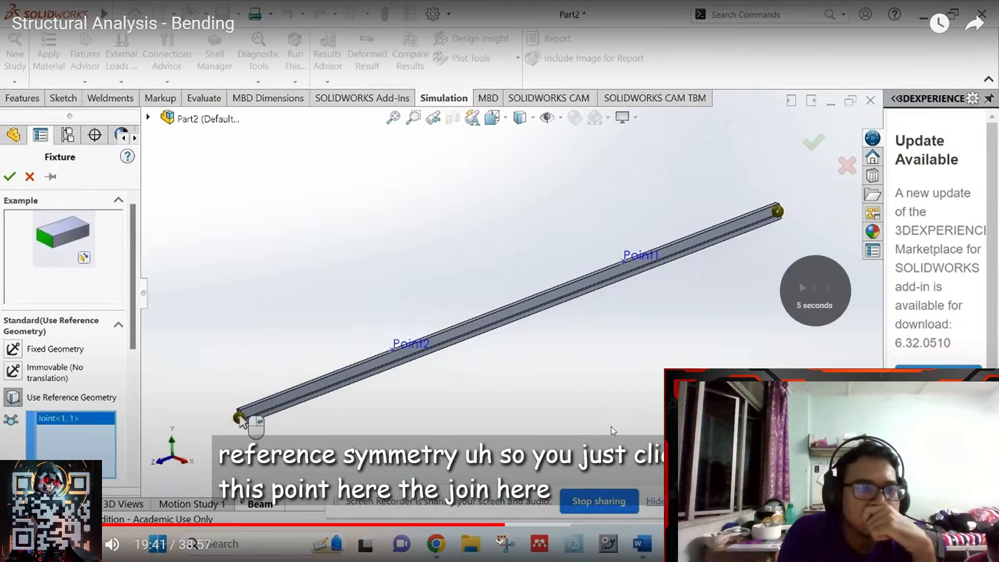
key("Left")
key("Left")
key("Left")
key("Left")
key("Left")
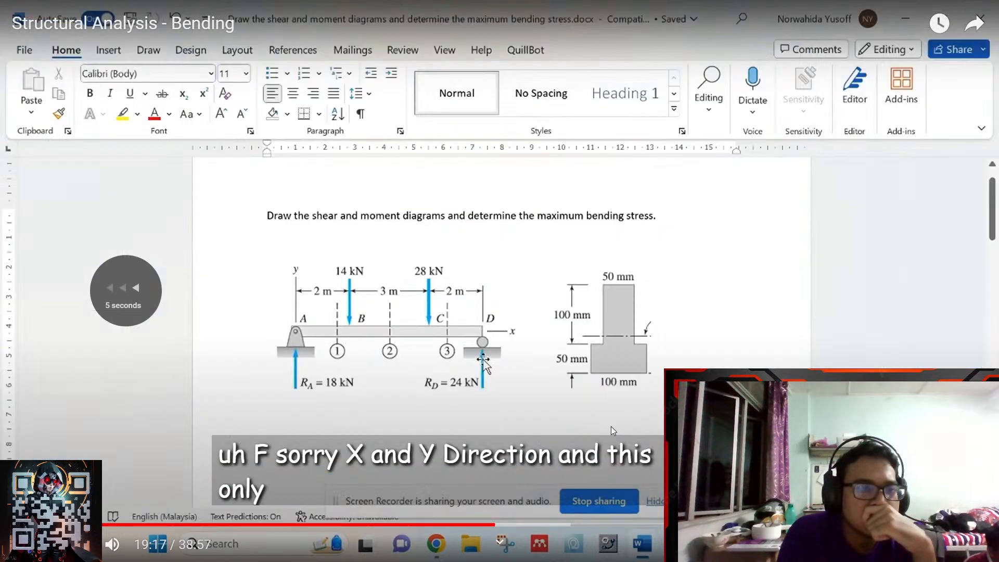
key("Right")
key("Right")
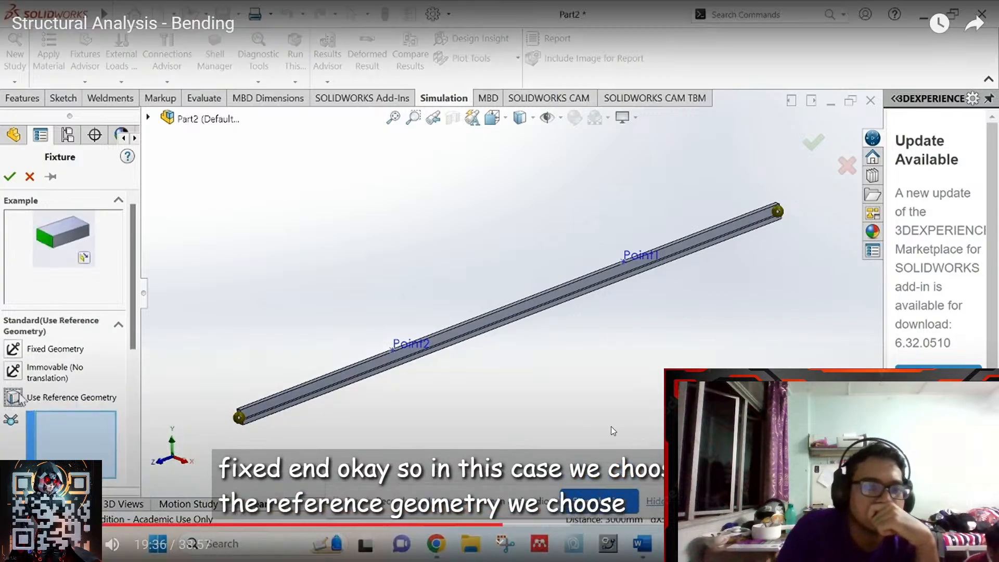
left_click(611, 427)
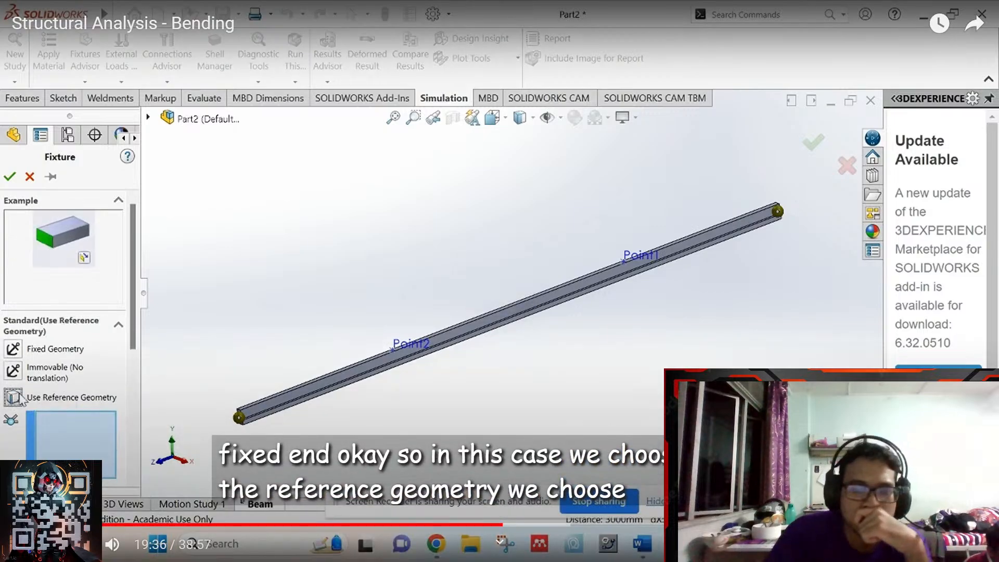
key("Escape")
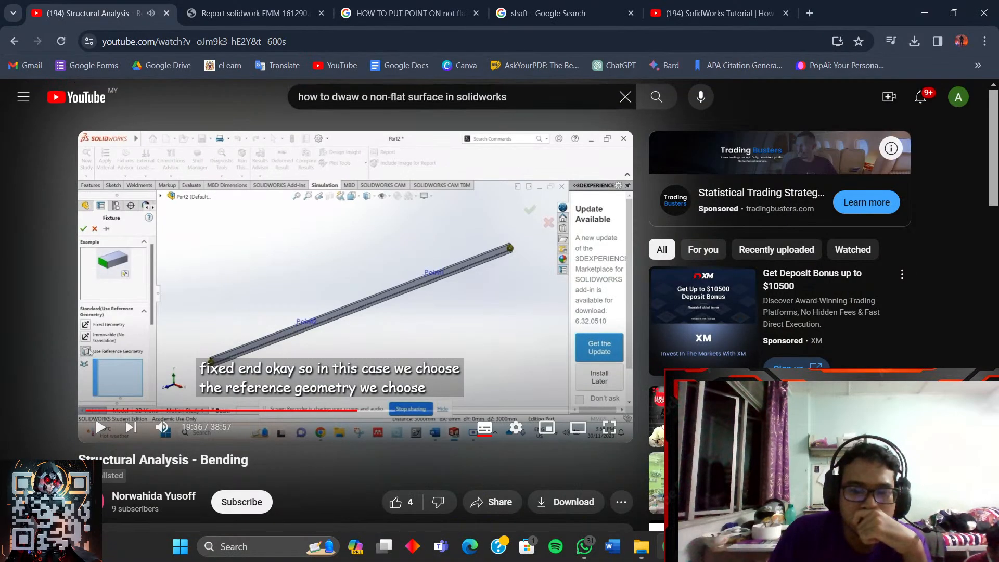
mouse_move(699, 547)
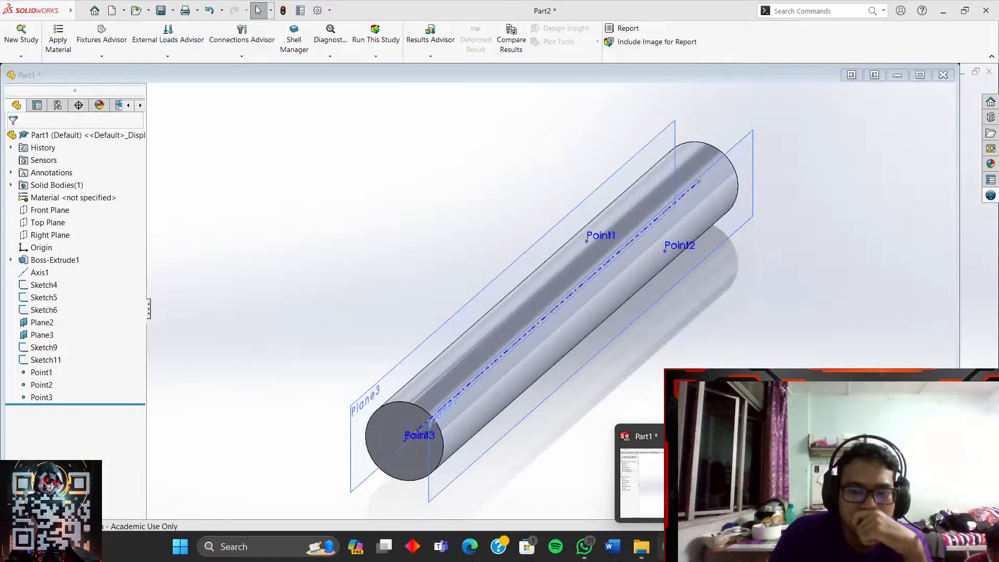
mouse_move(814, 483)
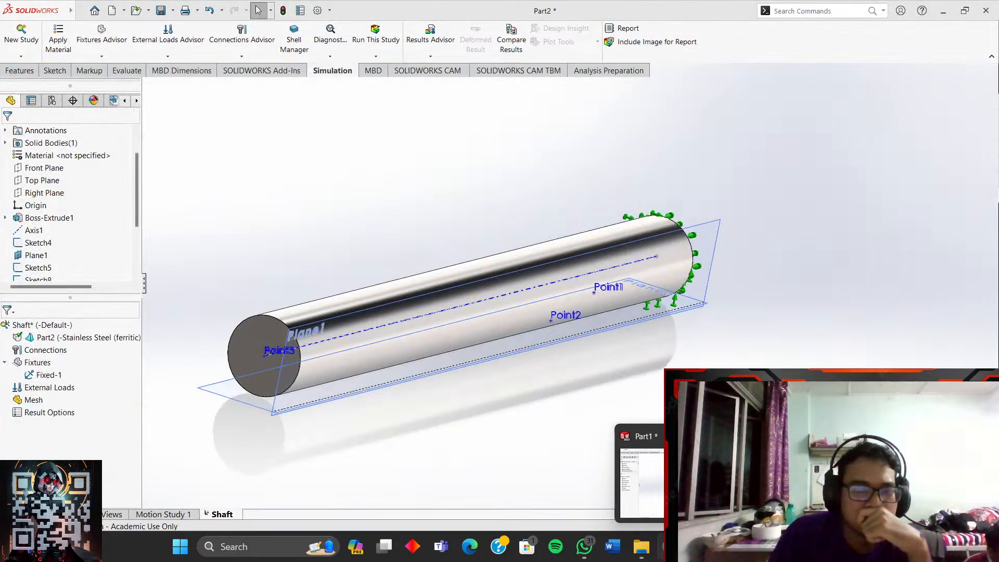
- In SOLIDWORKS, inspect the Part2 and Fixtures context menus, then bring the tutorial video forward
left_click(815, 484)
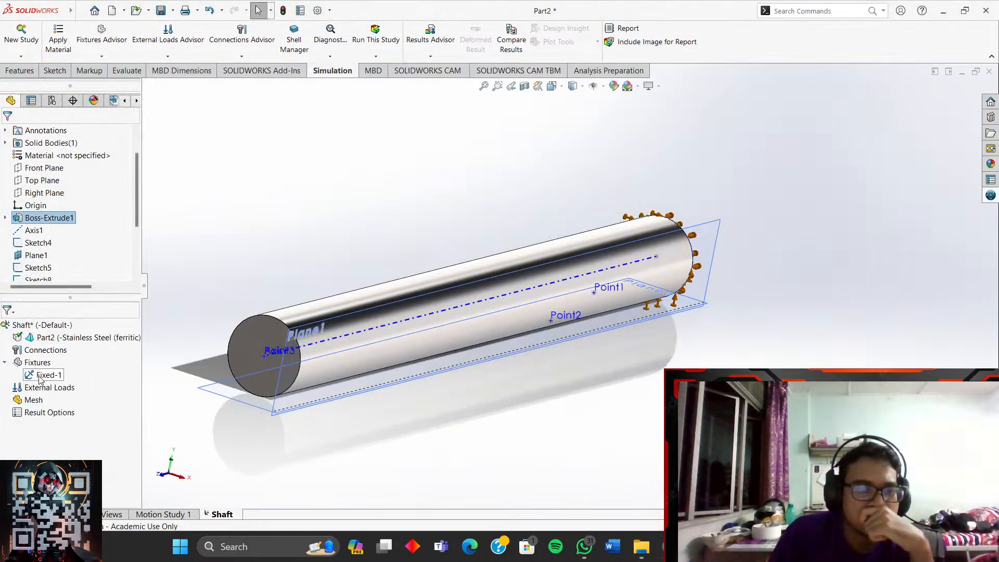
scroll(45, 271, "down", 3)
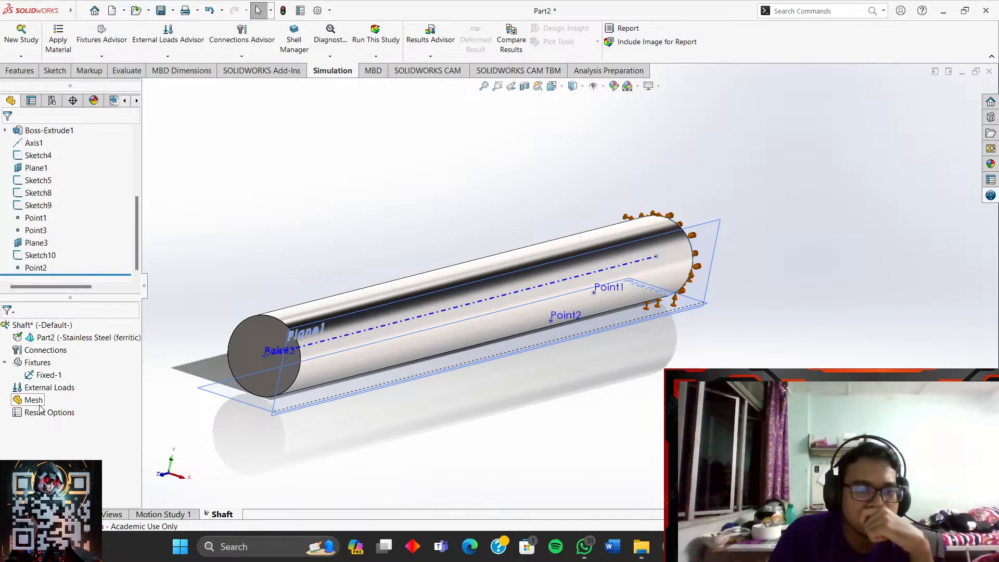
right_click(40, 338)
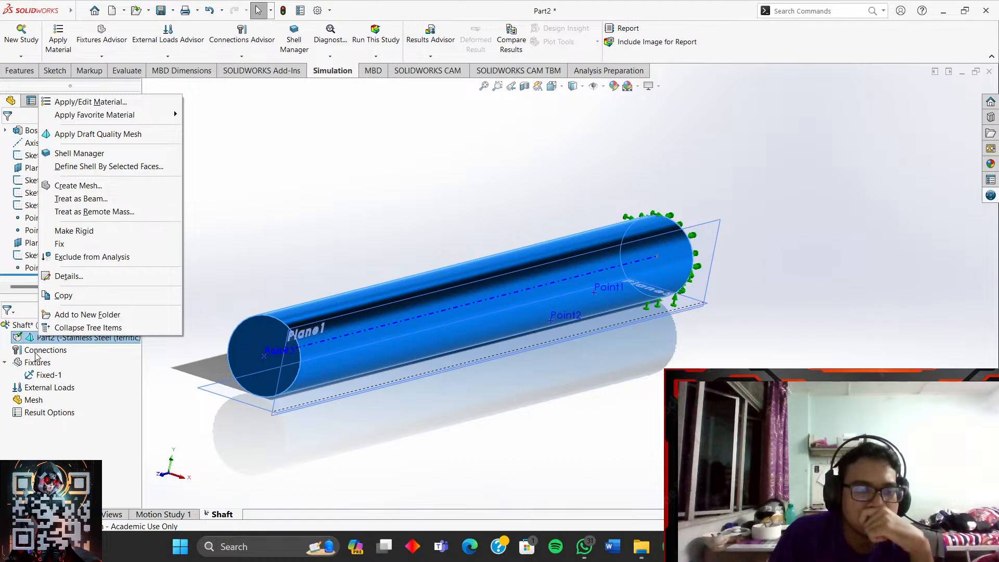
right_click(33, 361)
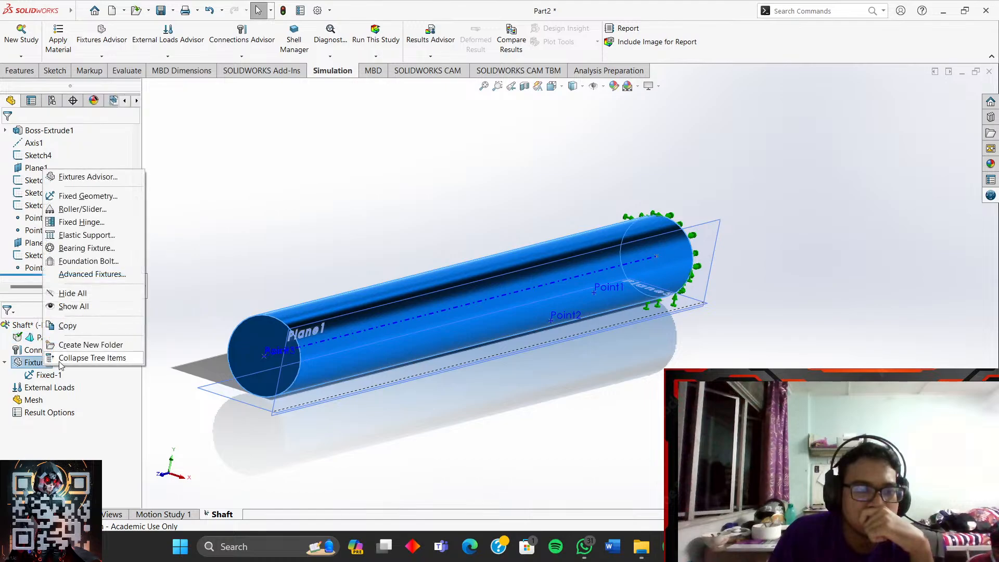
right_click(39, 360)
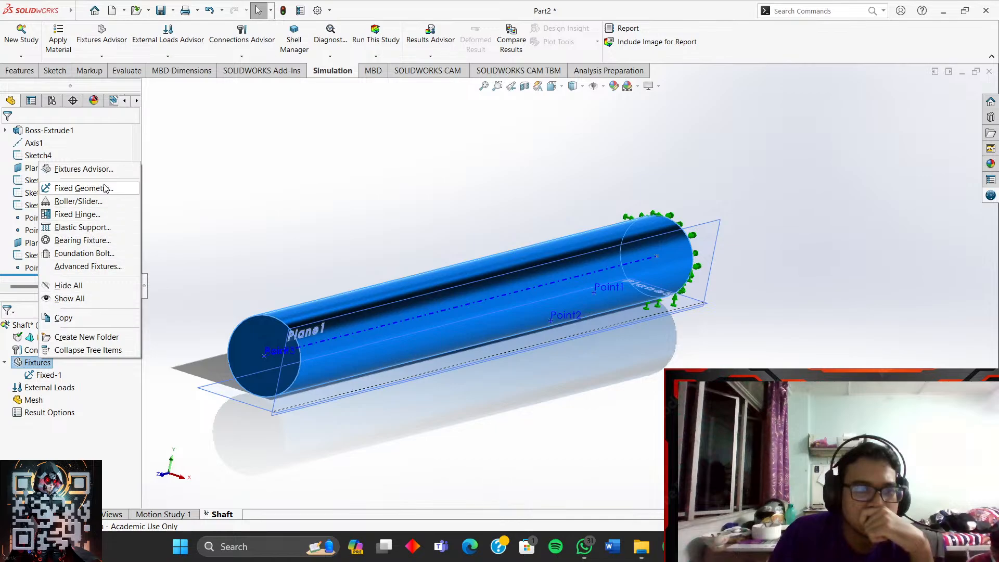
mouse_move(755, 546)
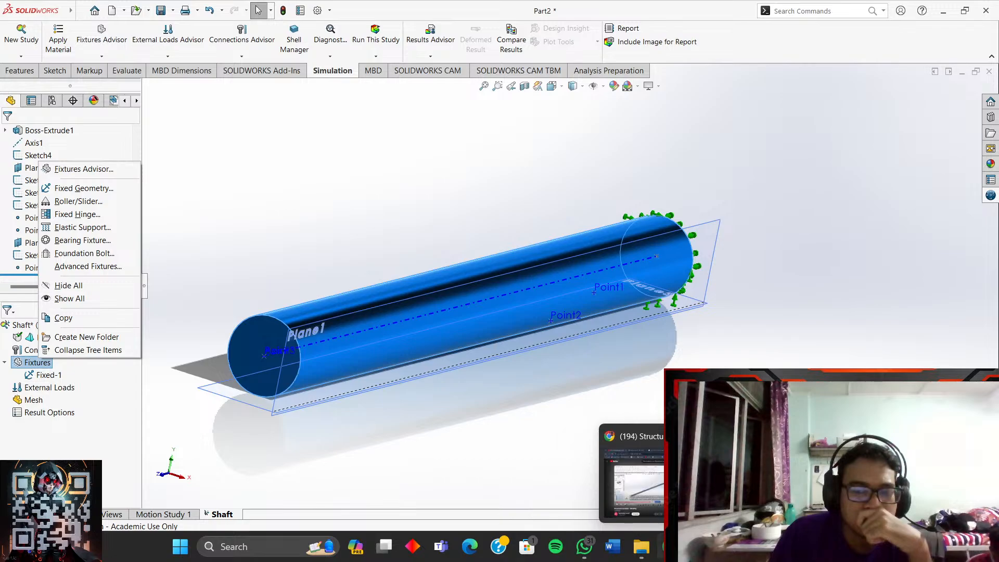
left_click(671, 547)
- Pause the tutorial at 19:37 where reference geometry is chosen
left_click(443, 308)
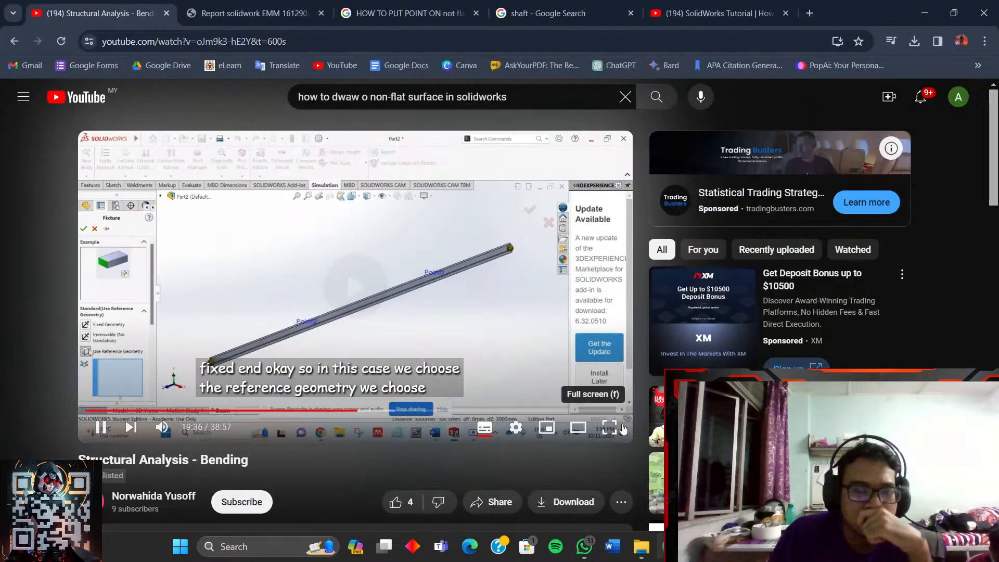
left_click(468, 292)
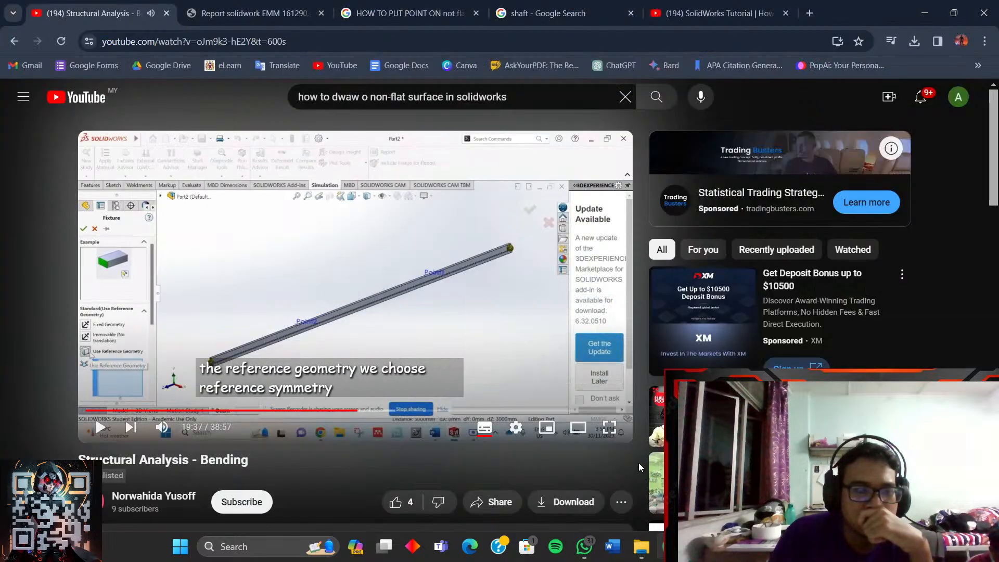
mouse_move(755, 546)
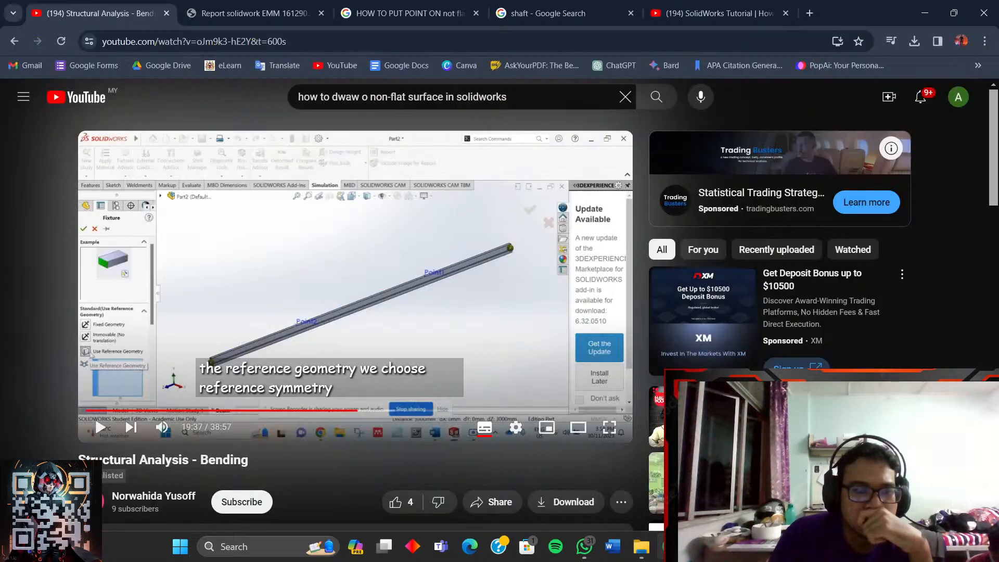
- Cycle windows with Alt+Tab, return to the Shaft study, and open the Fixtures context menu
key("alt+Tab")
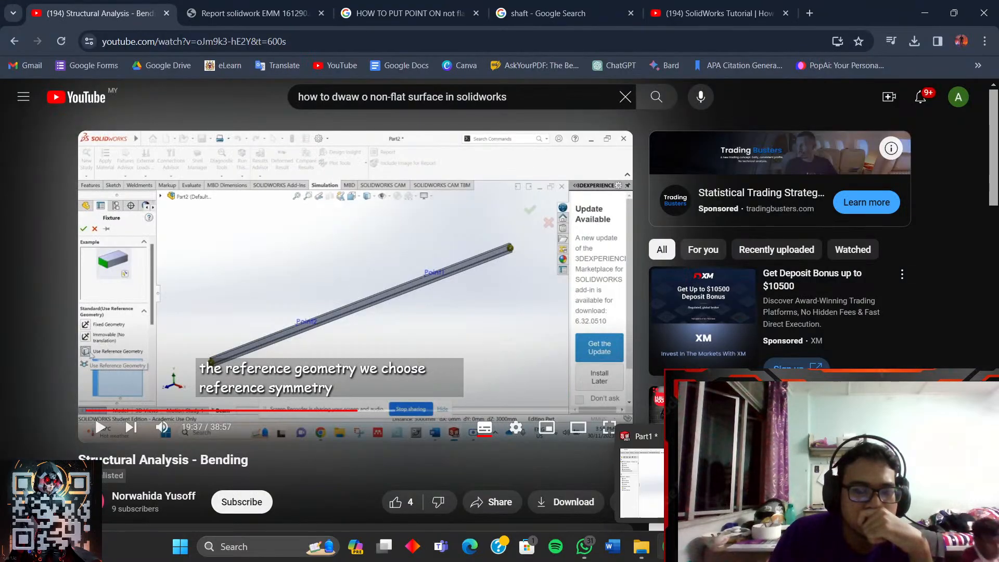
mouse_move(824, 484)
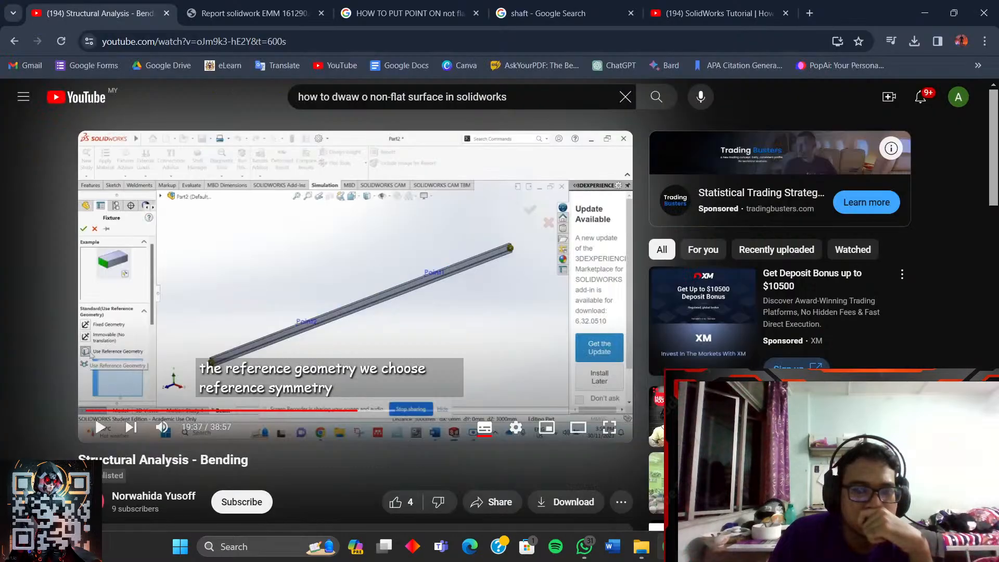
key("alt+Tab")
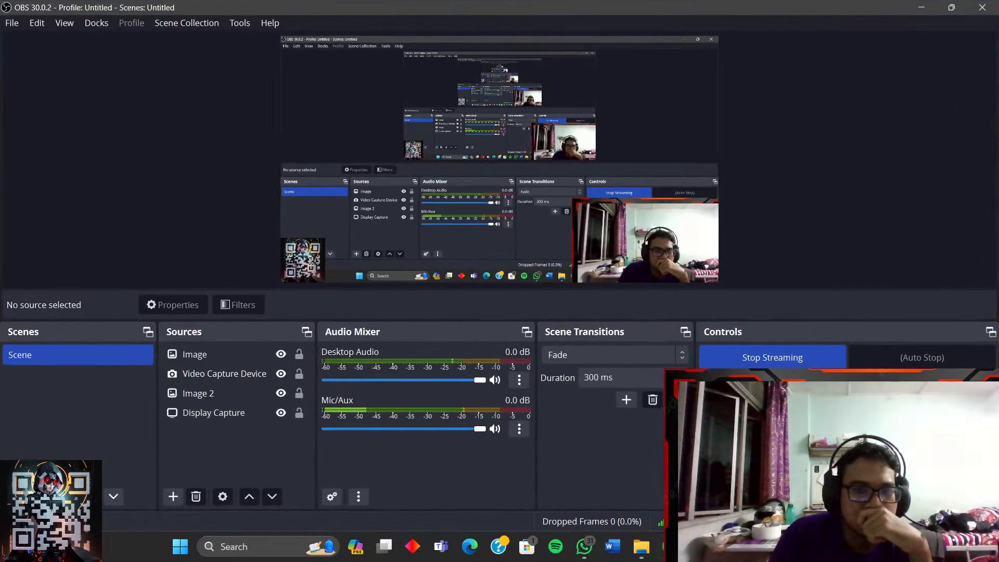
key("alt+Tab")
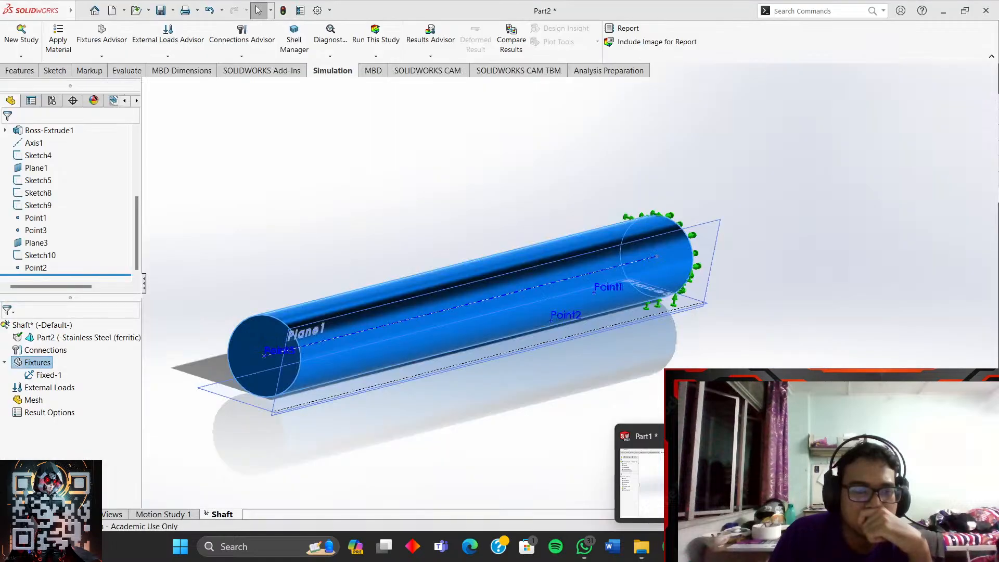
left_click(824, 484)
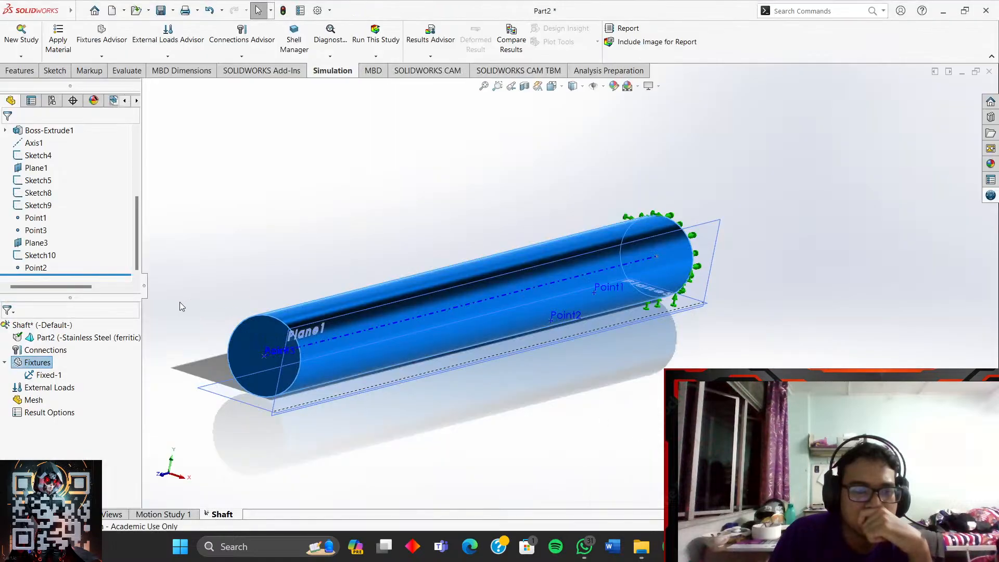
right_click(47, 363)
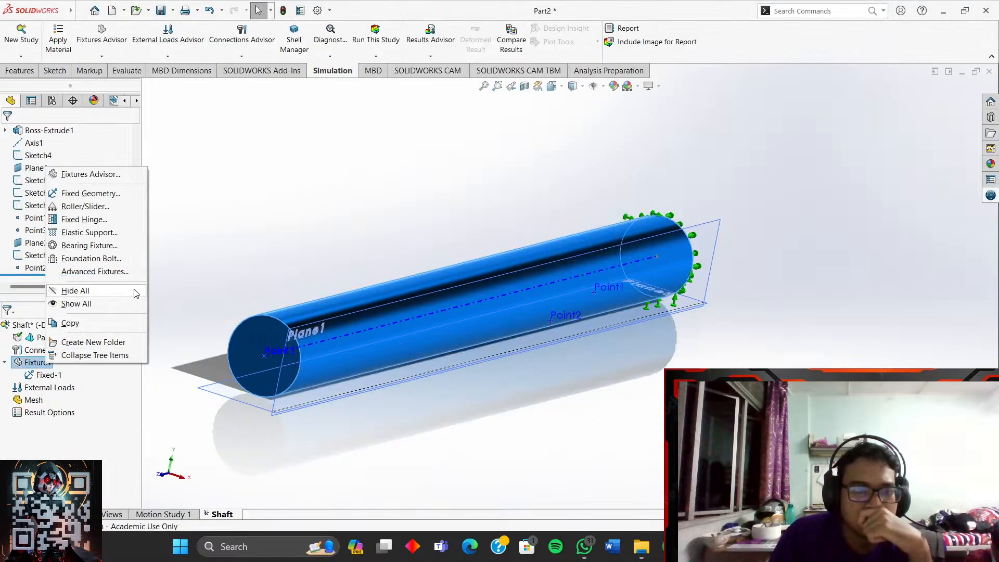
- Dismiss the stray menus and start a new Fixed Geometry fixture from the study's Fixtures node
left_click(252, 211)
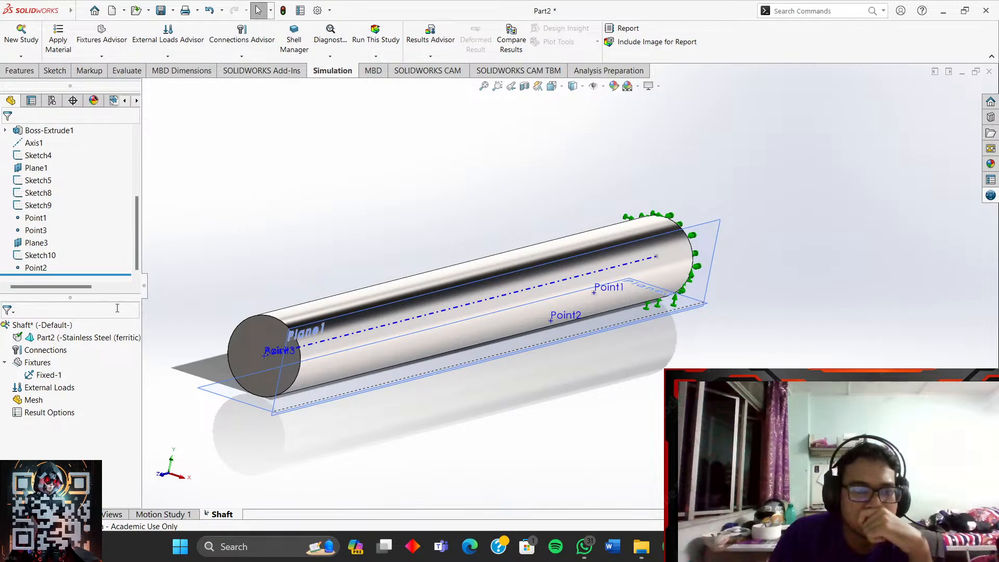
right_click(86, 337)
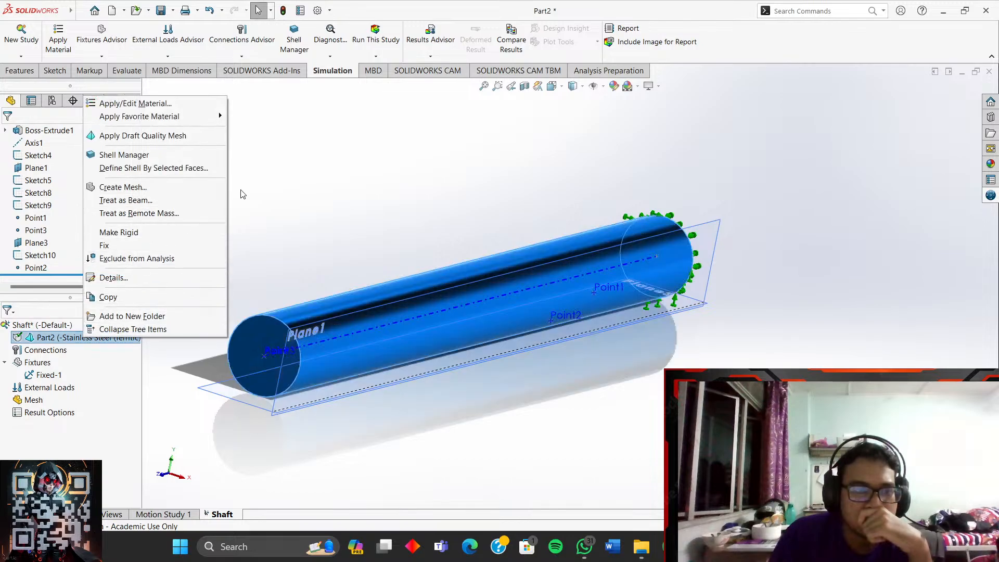
left_click(229, 208)
right_click(41, 363)
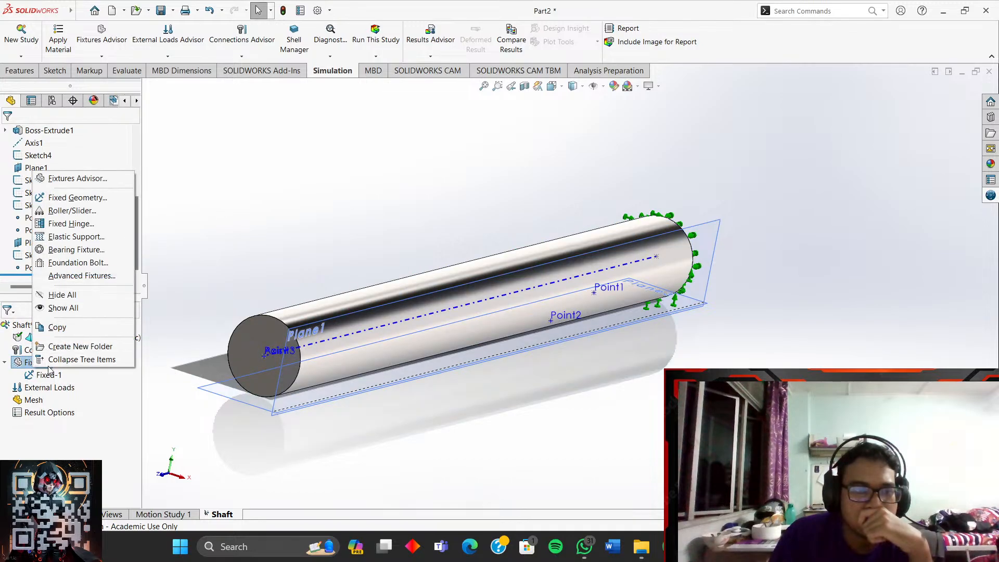
left_click(58, 200)
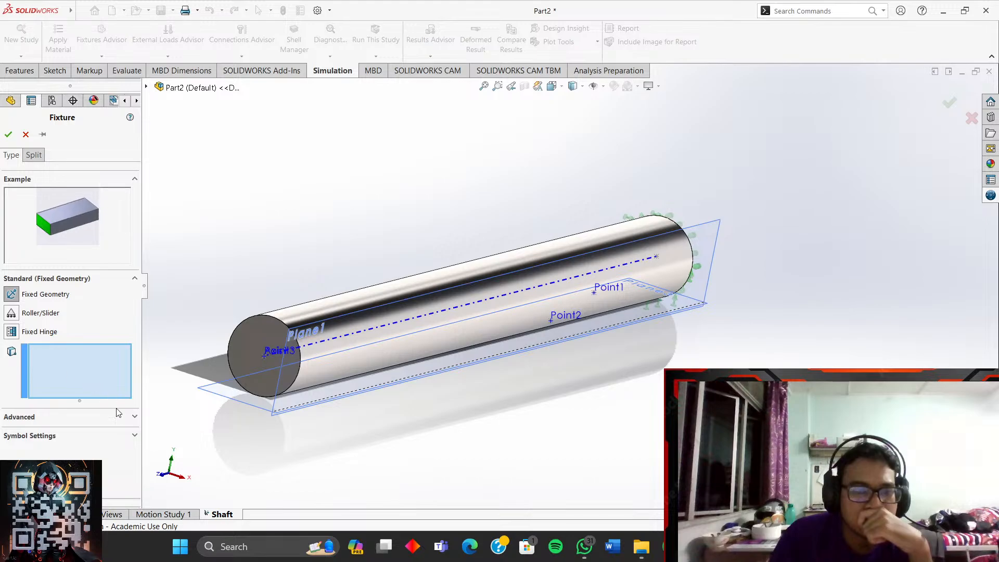
- Switch the fixture to Use Reference Geometry, expand Translations, then return to the tutorial video
left_click(15, 416)
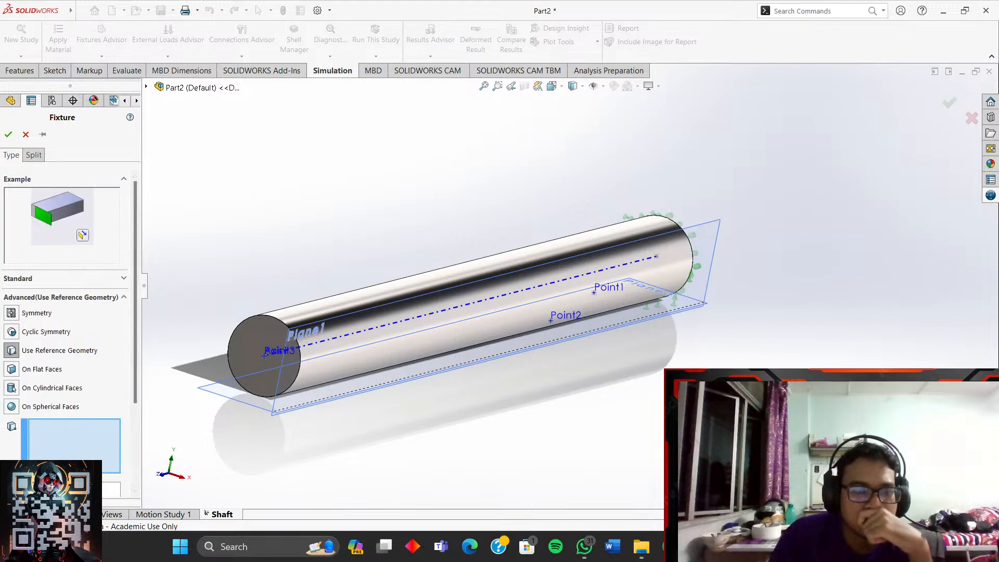
left_click(73, 489)
left_click_drag(136, 397, 135, 495)
left_click(113, 488)
scroll(138, 427, "down", 2)
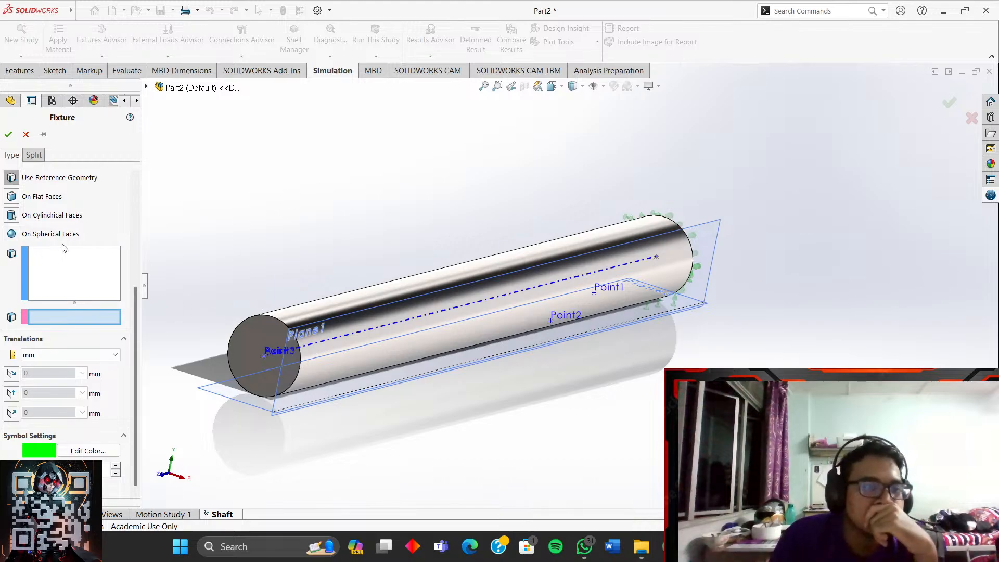
left_click_drag(135, 314, 132, 264)
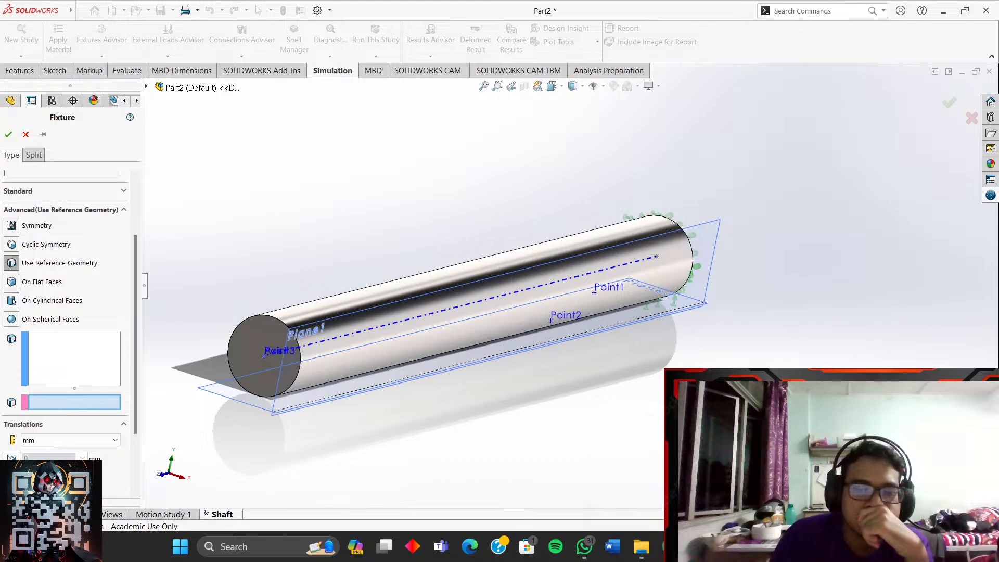
left_click(620, 425)
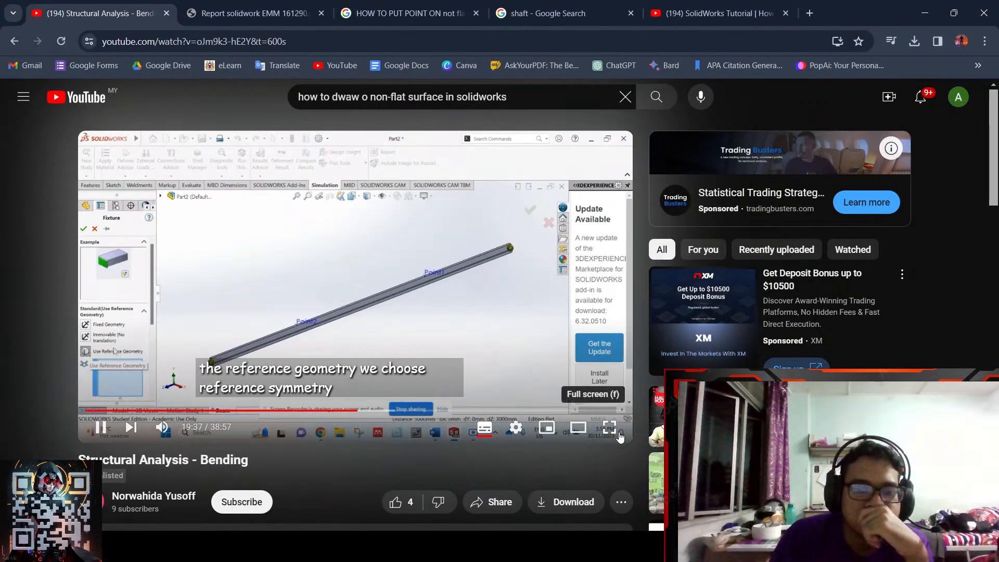
- Watch the tutorial full screen, pause it, and check the SOLIDWORKS fixture again
left_click(616, 427)
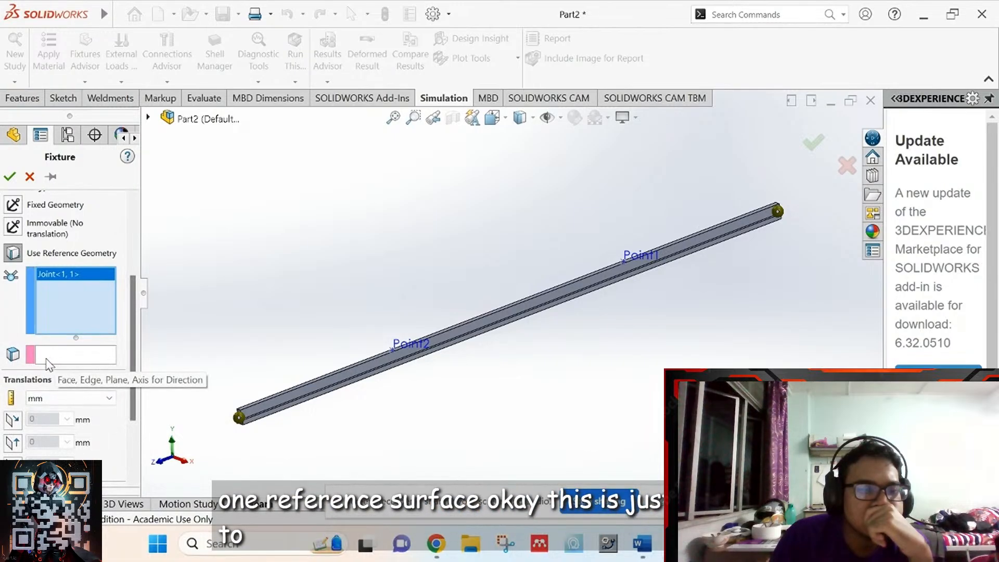
key("space")
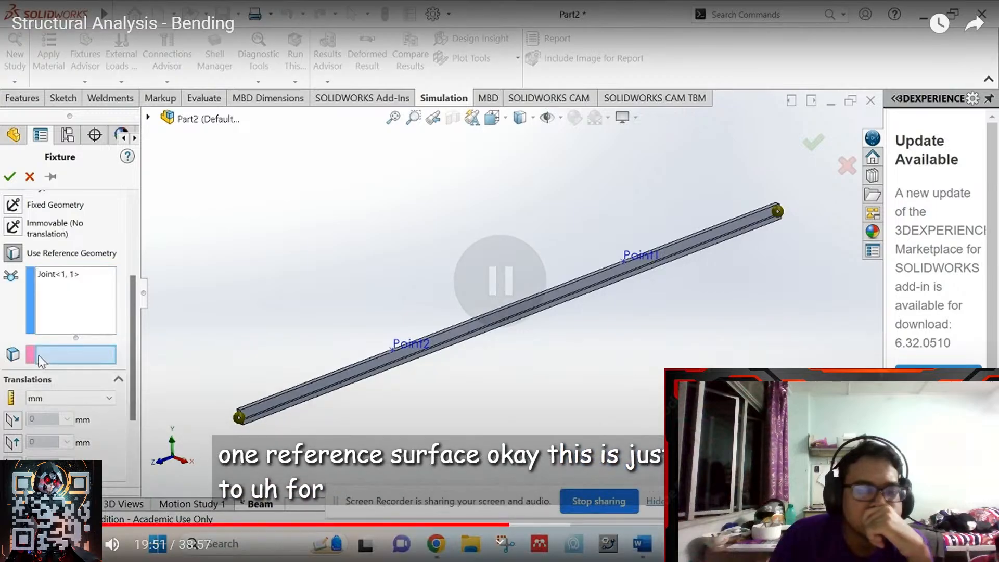
key("Escape")
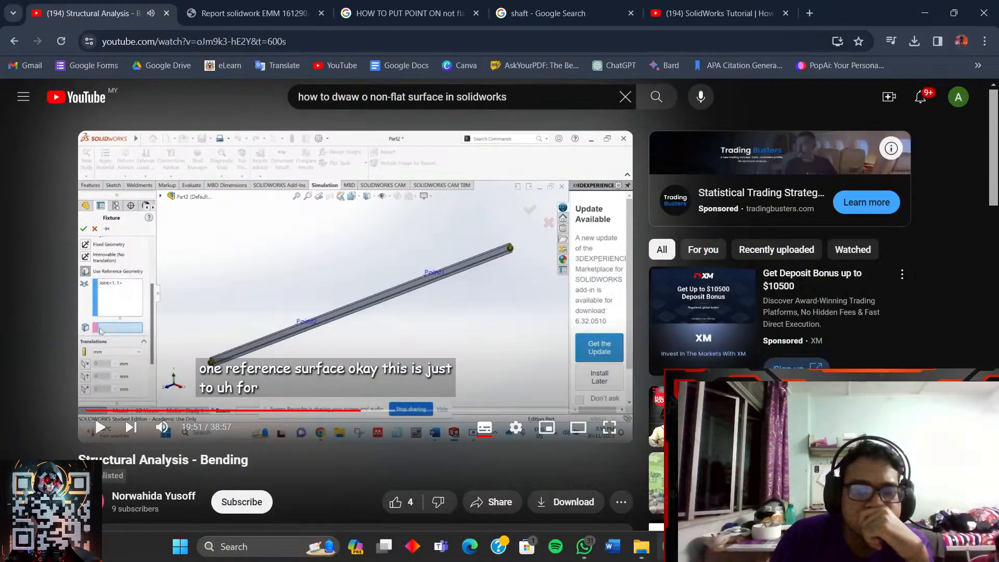
left_click(699, 546)
left_click(643, 481)
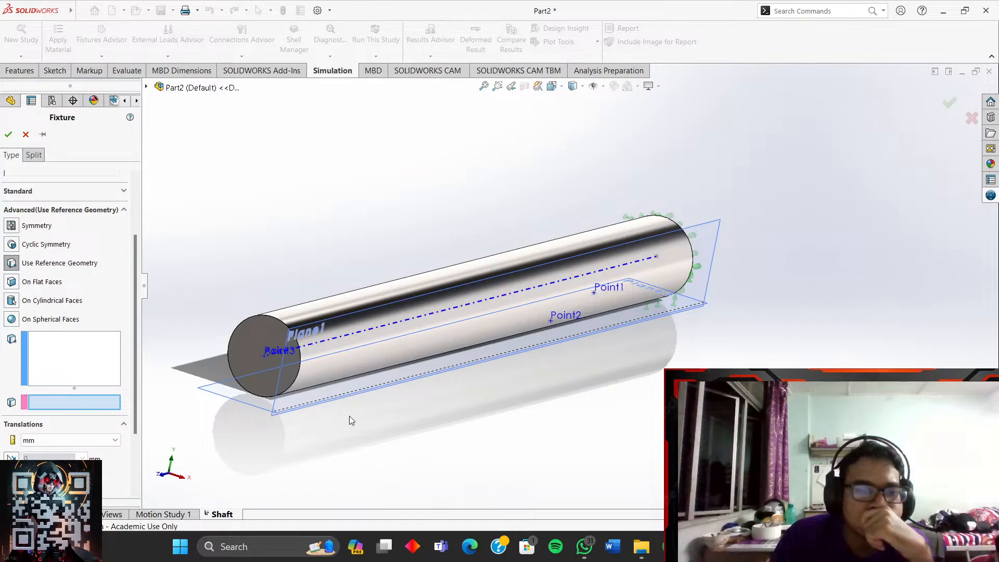
scroll(124, 403, "down", 3)
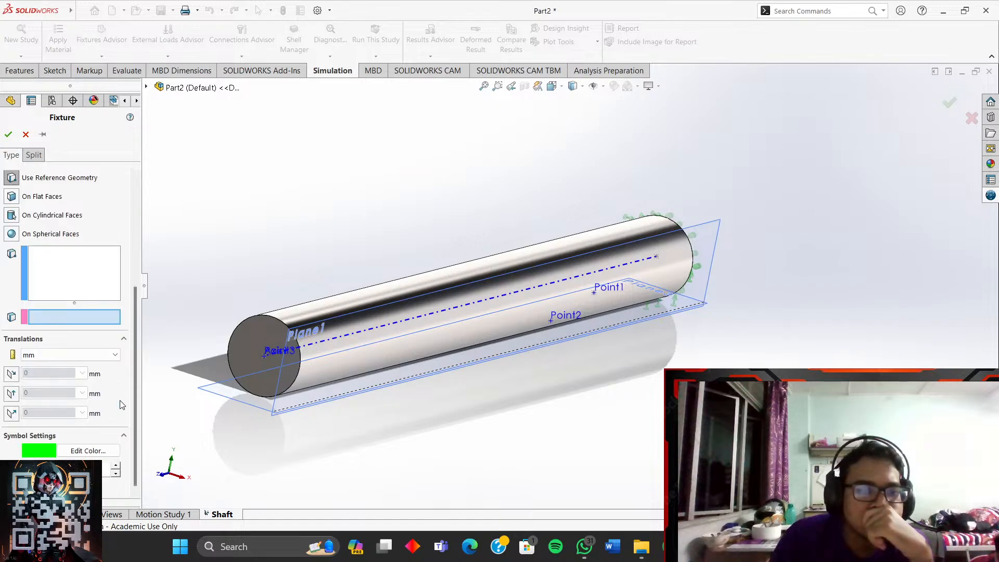
- Skip the tutorial to 20:50 on the Top Plane step, pause it, and return to SOLIDWORKS
mouse_move(749, 546)
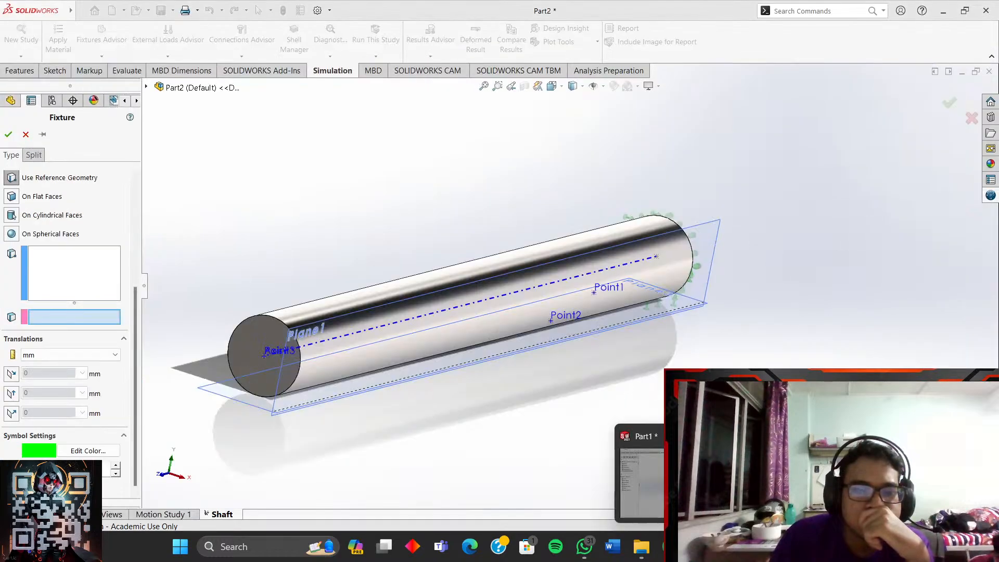
mouse_move(697, 481)
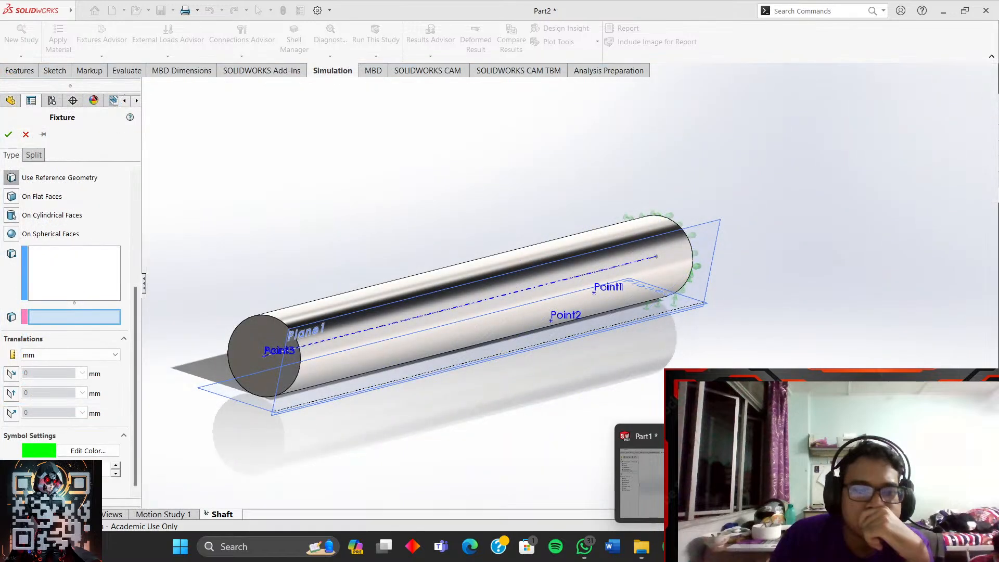
left_click(670, 547)
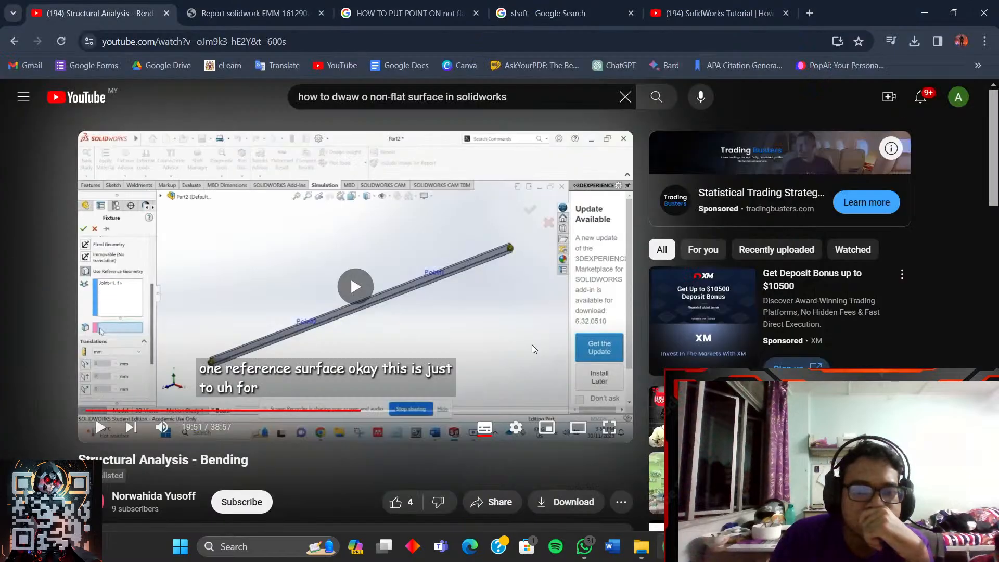
left_click(612, 433)
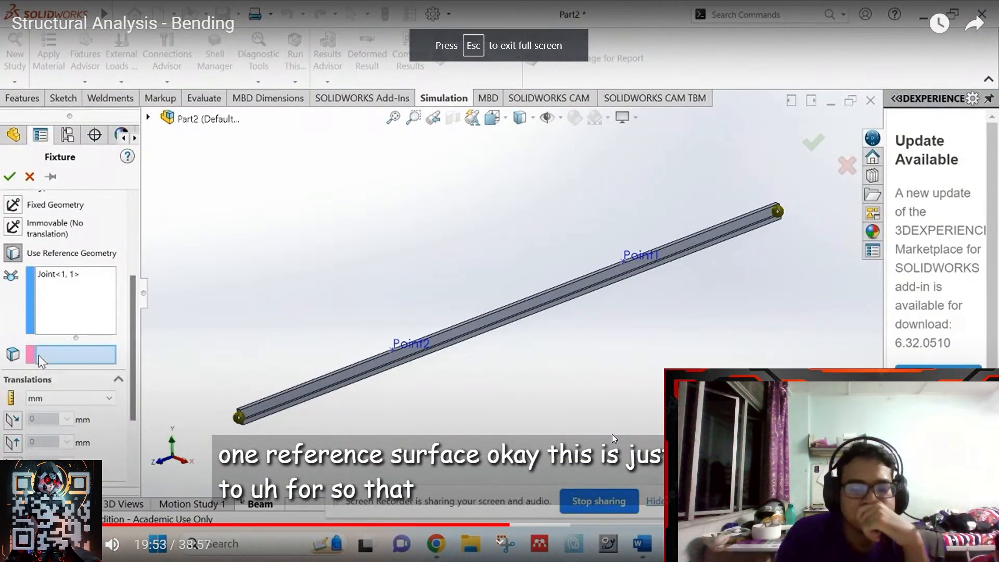
key("Right")
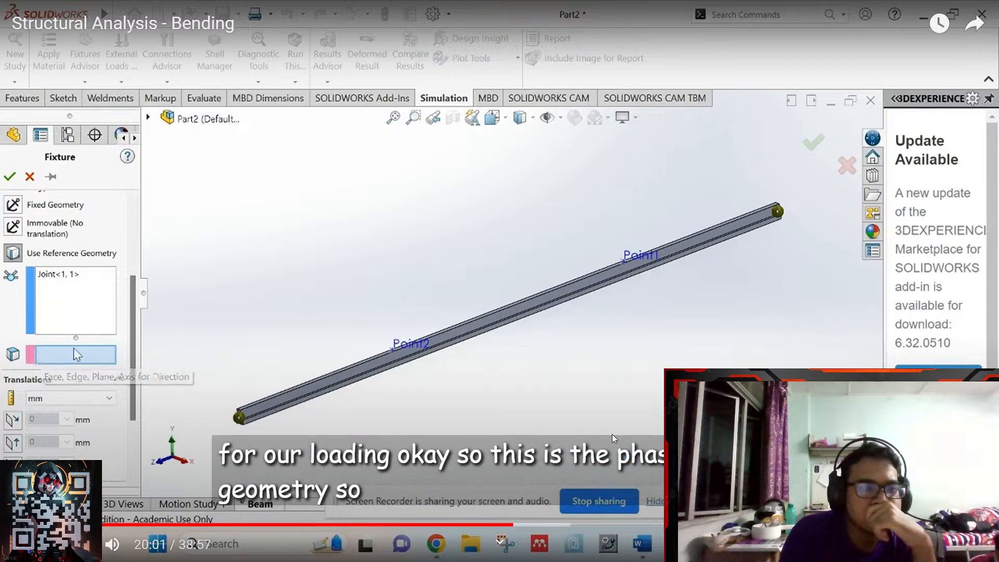
key("Right")
key("Right")
key("Right")
key("Right")
key("Right")
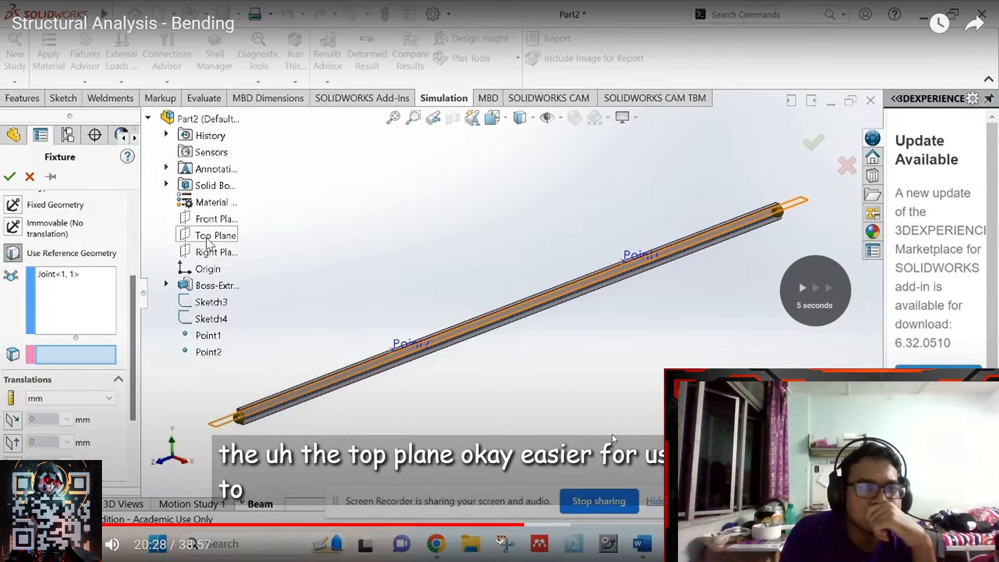
key("Right")
key("Right")
key("Right")
key("Right")
key("Right")
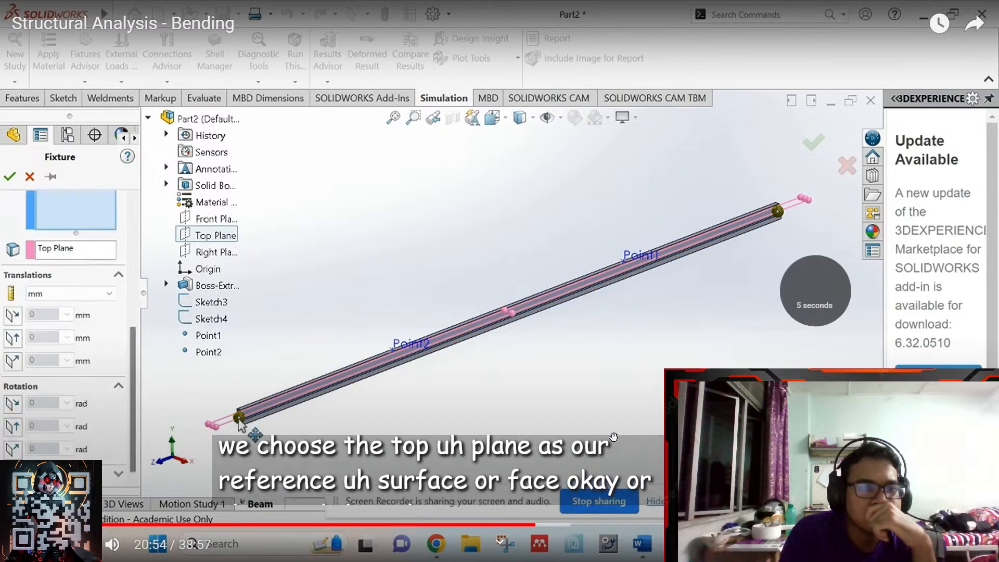
key("Right")
key("Right")
key("Right")
key("Left")
key("Left")
key("Left")
key("Left")
key("Left")
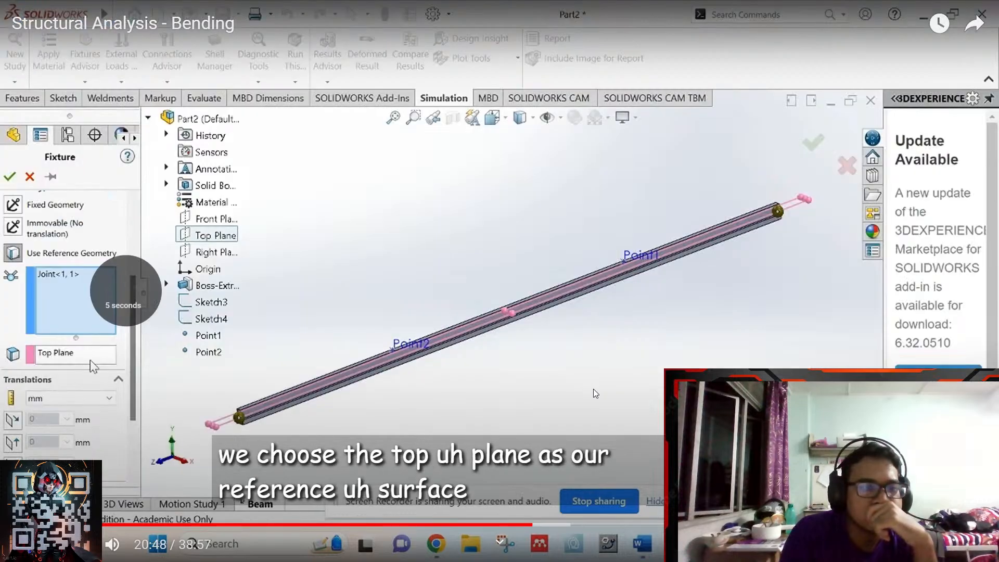
key("Right")
key("Left")
key("Left")
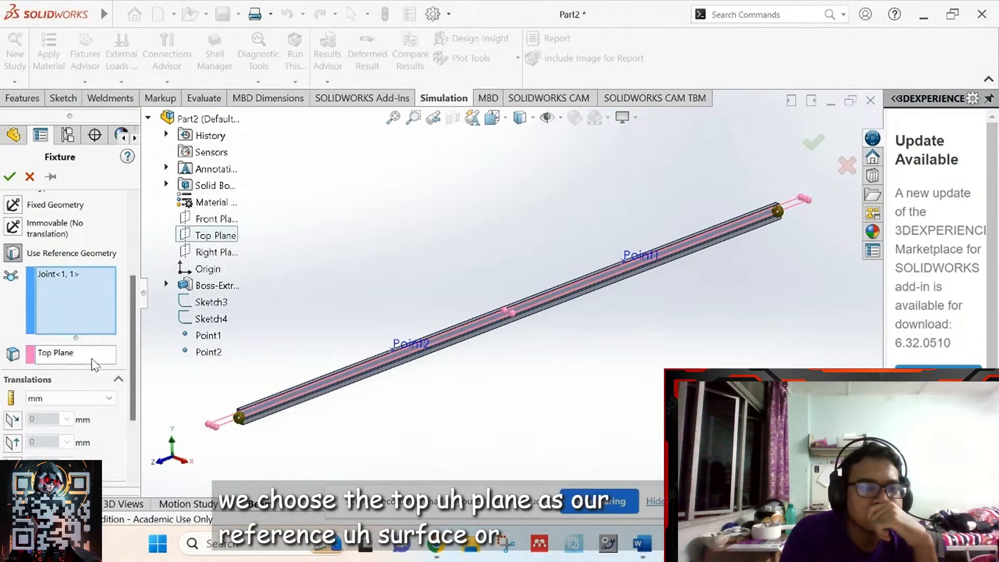
key("space")
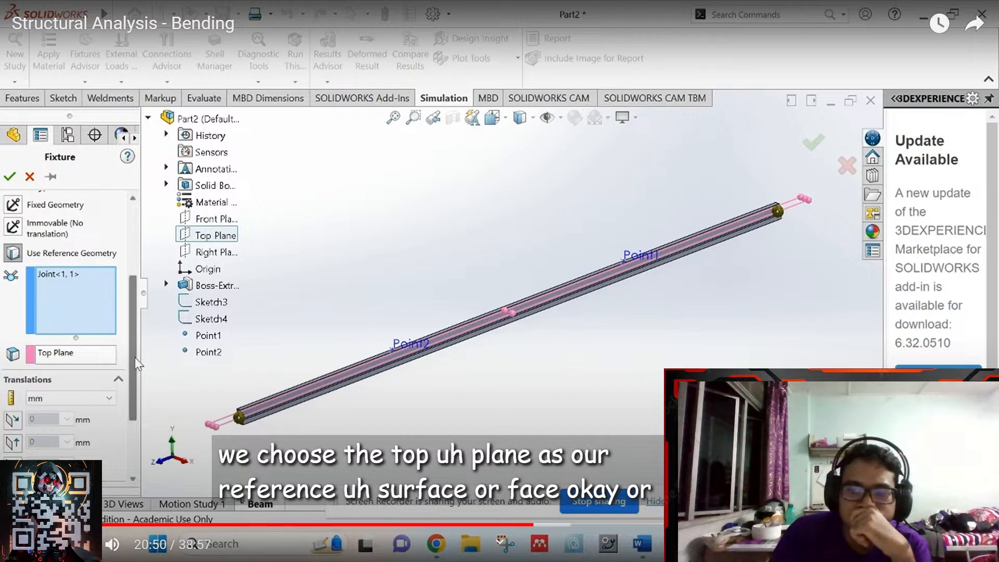
key("Escape")
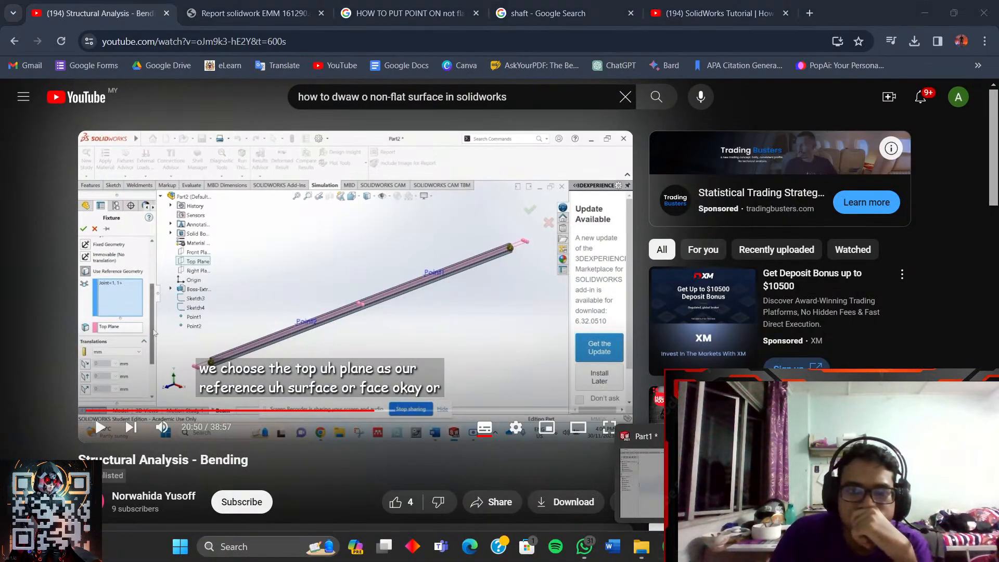
left_click(804, 482)
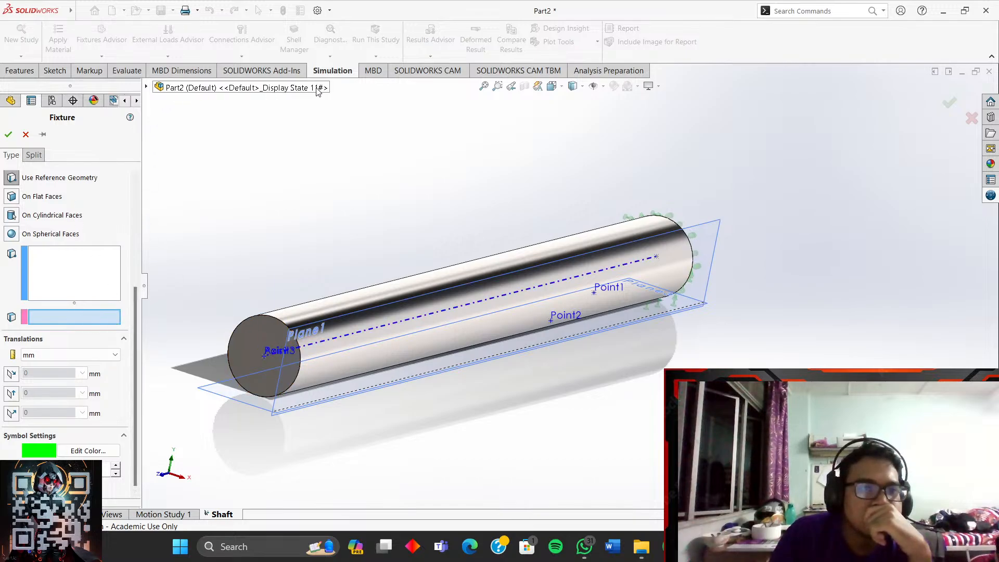
- Set Top Plane as the fixture's direction reference, activate the geometry selection box, then return to the tutorial
left_click(146, 89)
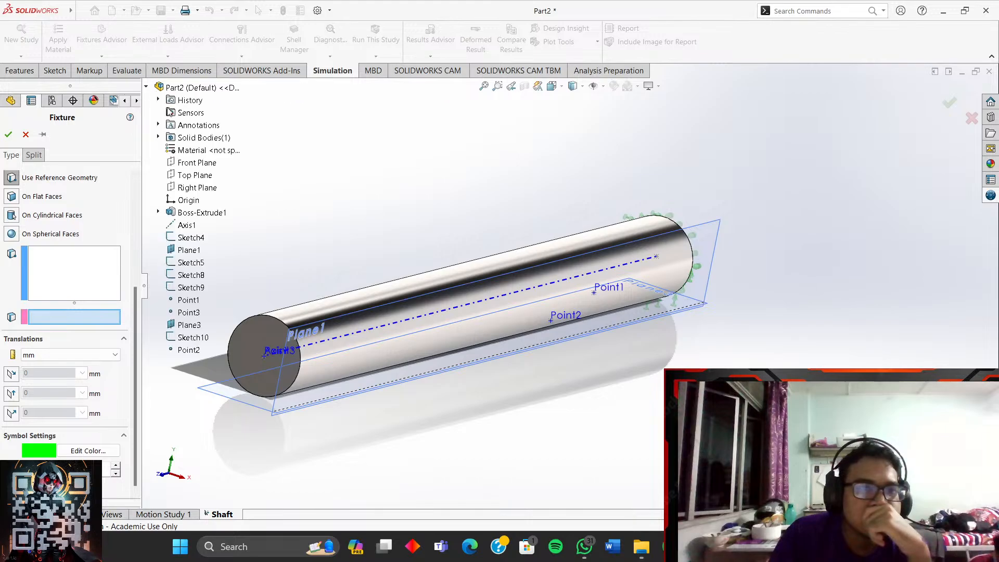
left_click(196, 177)
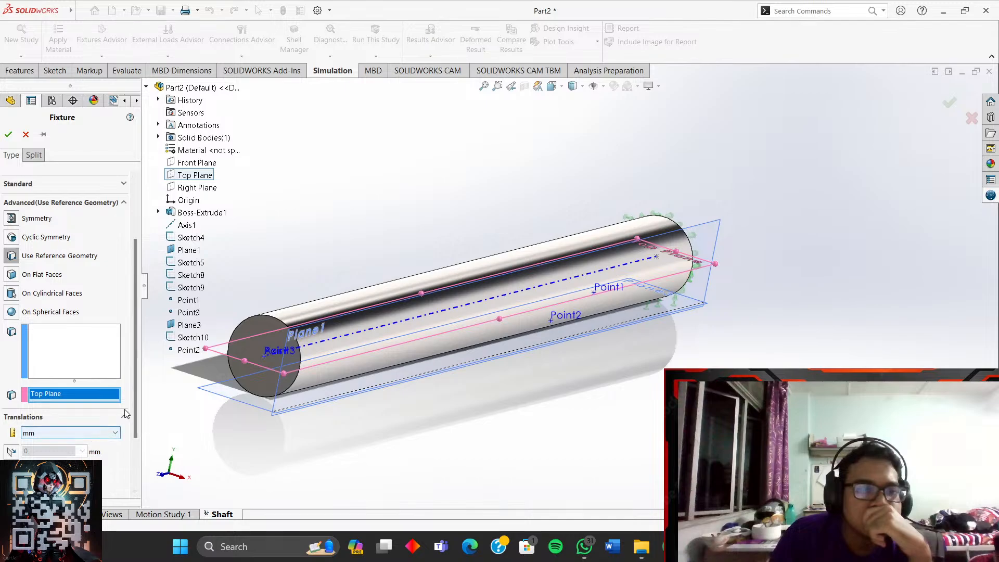
left_click_drag(134, 409, 134, 447)
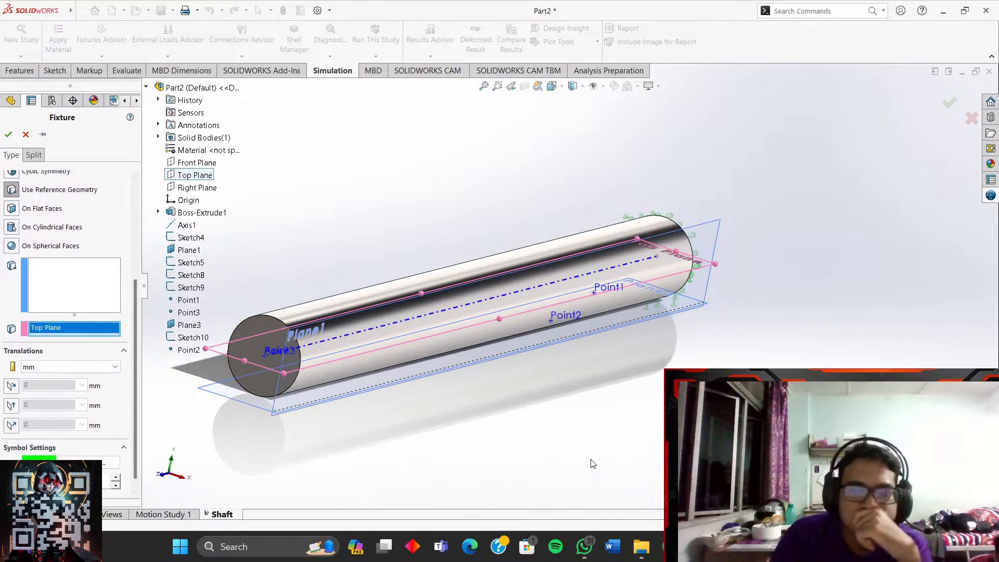
left_click(82, 270)
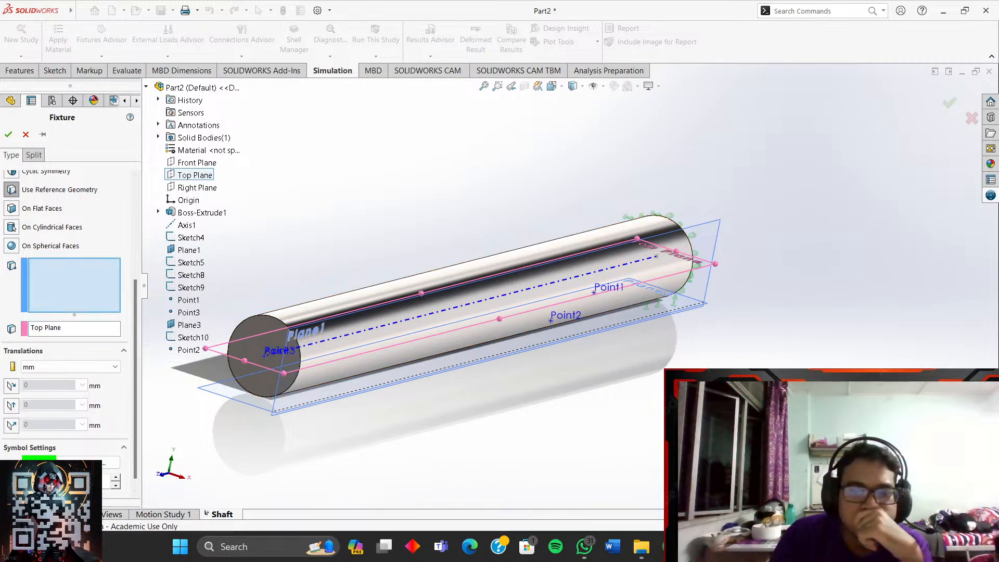
mouse_move(755, 546)
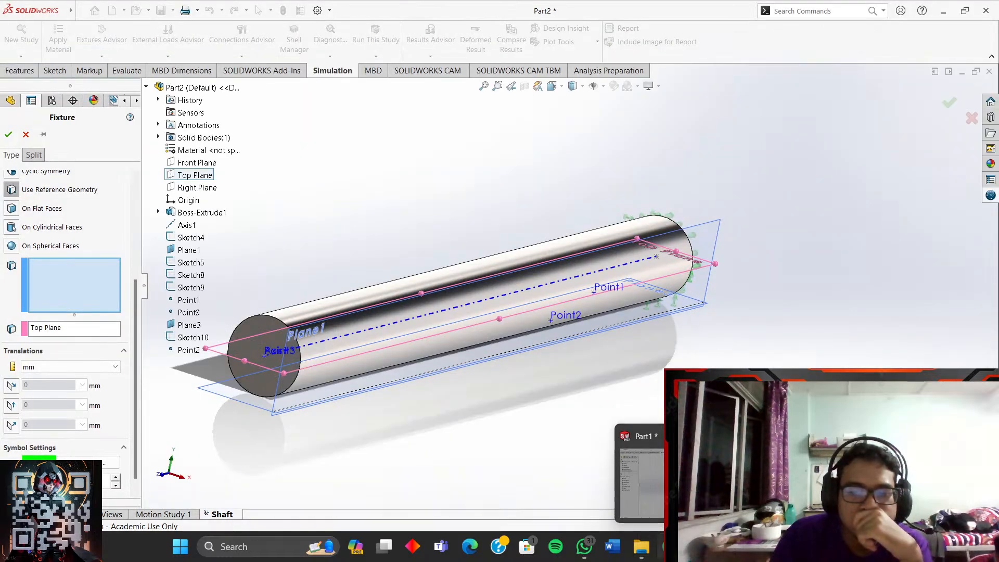
left_click(670, 546)
- Seek the full-screen tutorial between 20:26 and 23:08 looking for the fixture translation settings
left_click(609, 428)
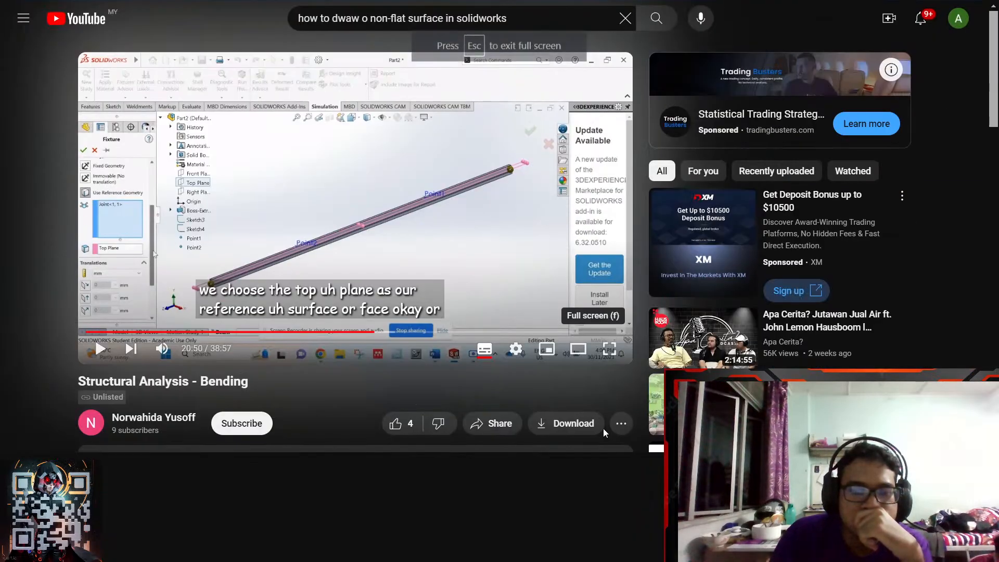
left_click(542, 525)
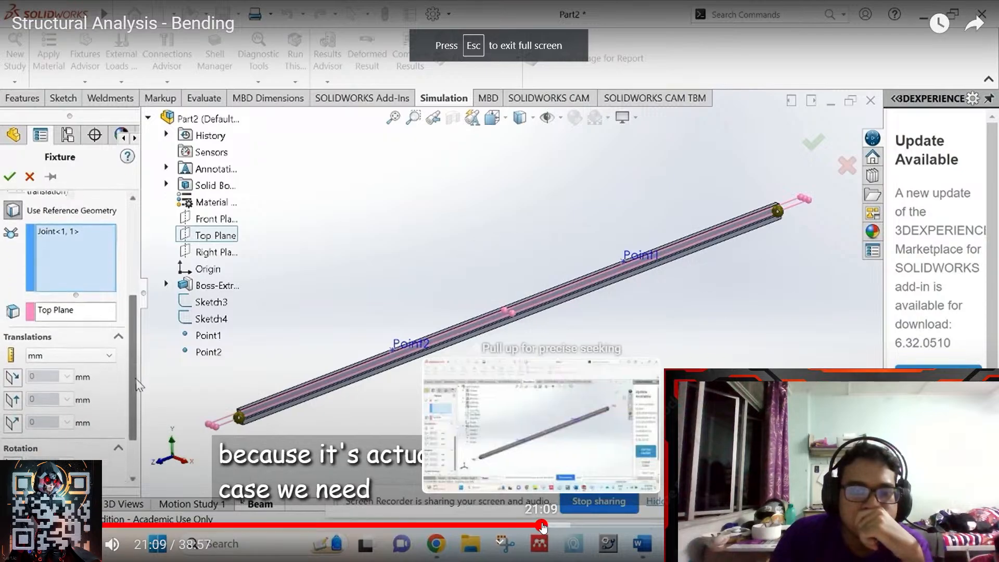
left_click(561, 524)
left_click(585, 524)
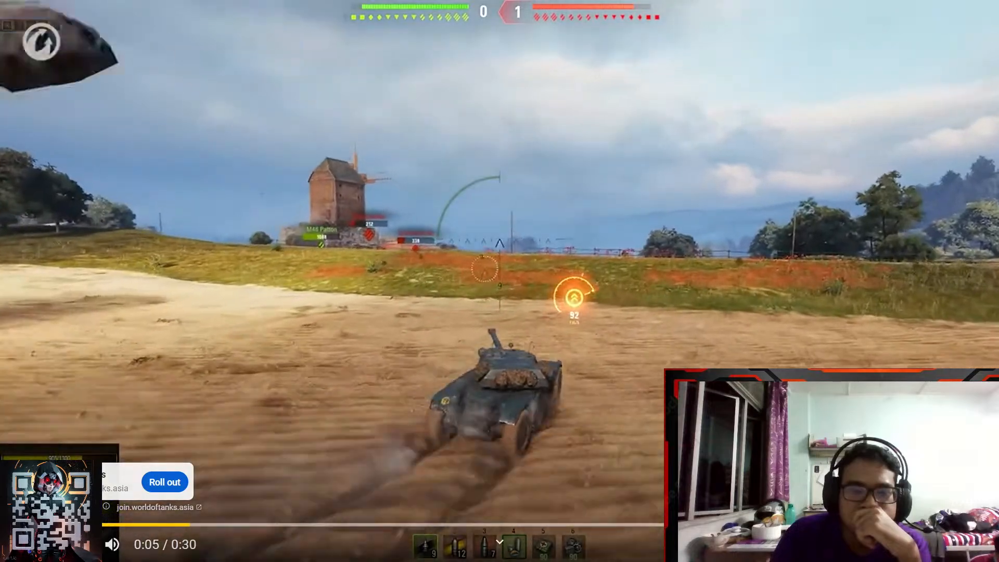
left_click(954, 483)
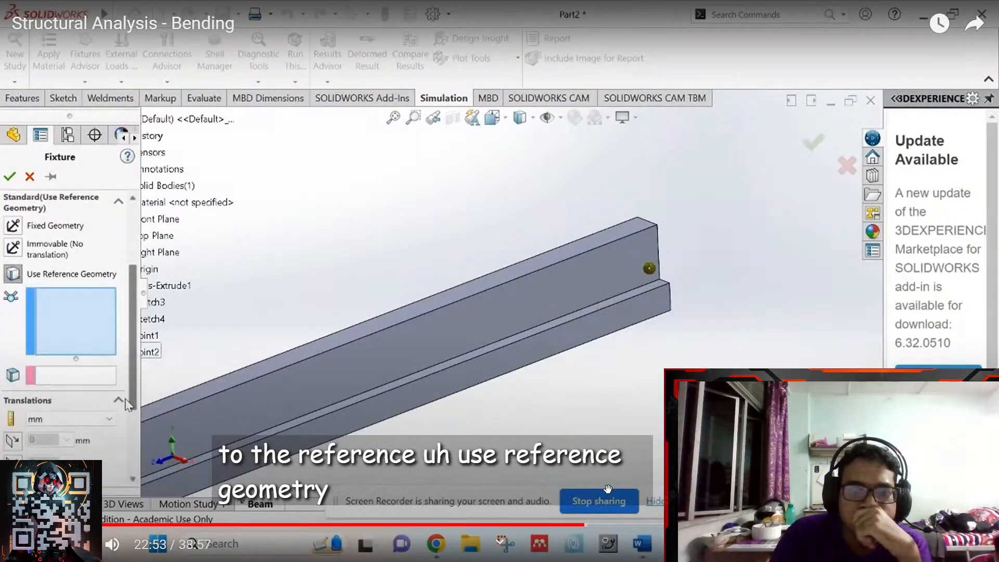
left_click(563, 524)
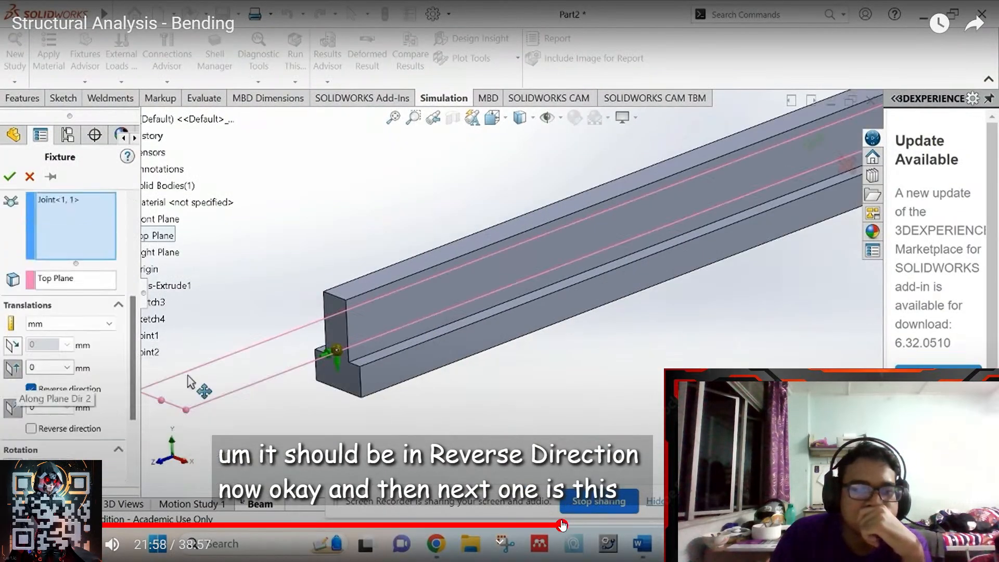
left_click(541, 524)
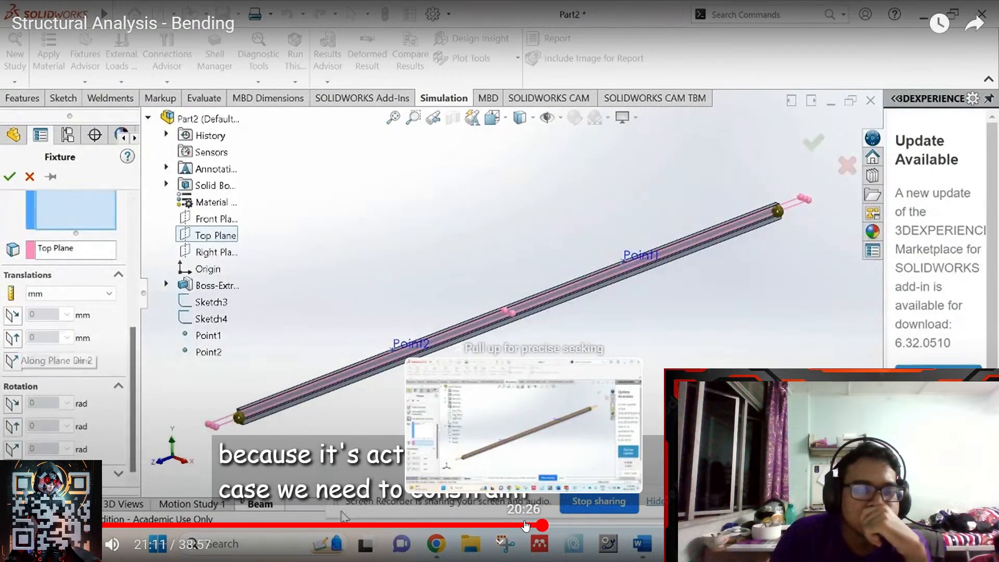
left_click(525, 524)
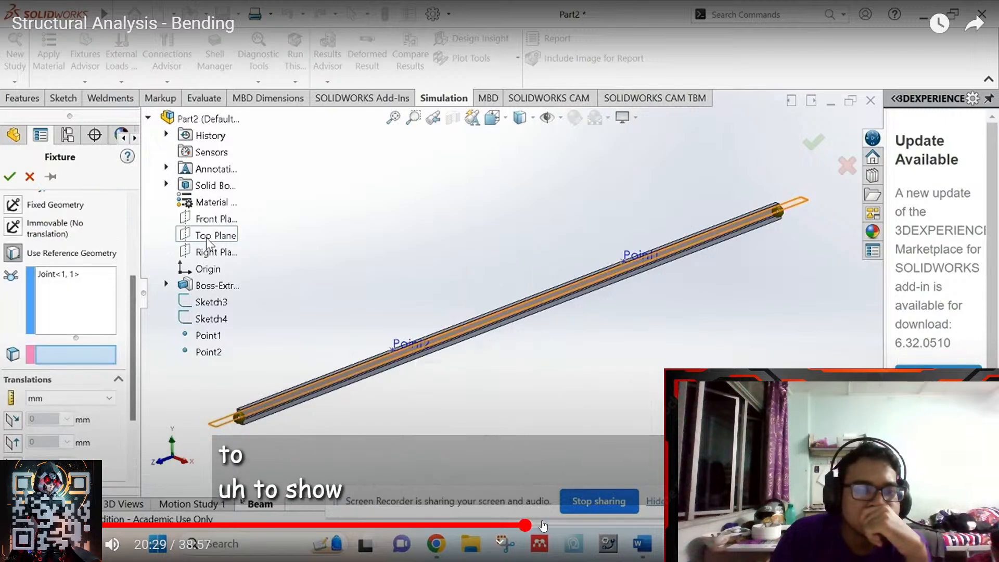
left_click(539, 526)
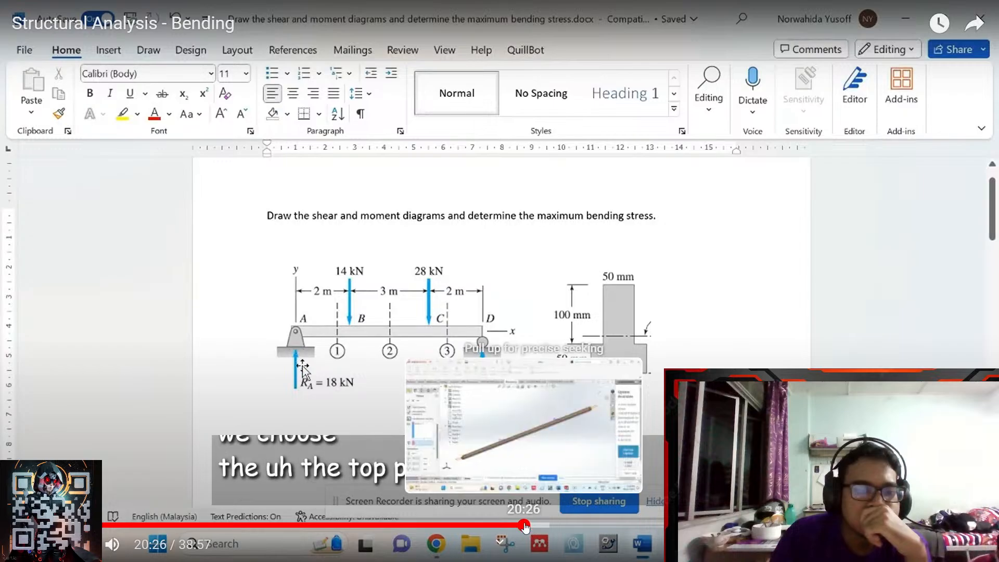
left_click(525, 526)
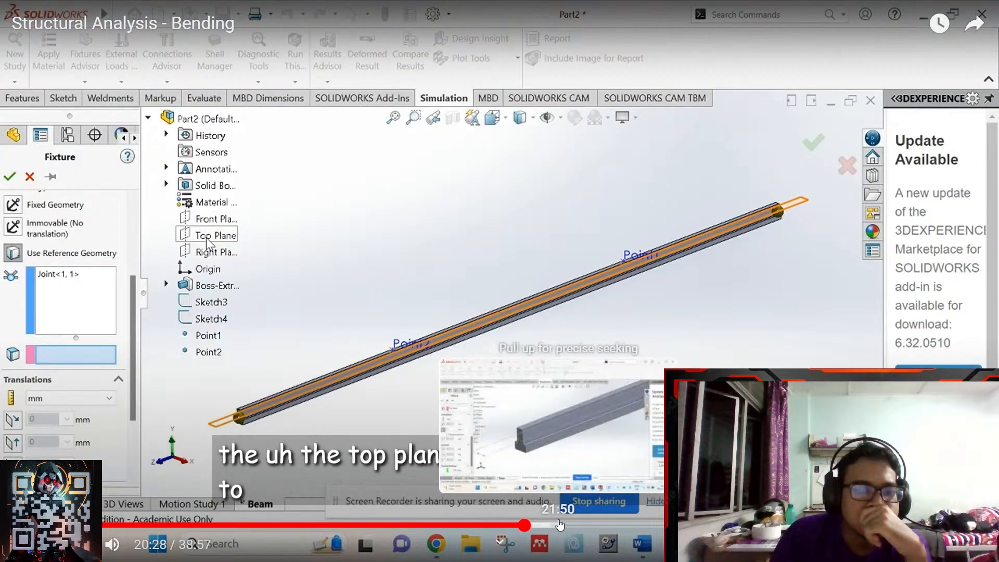
left_click(559, 525)
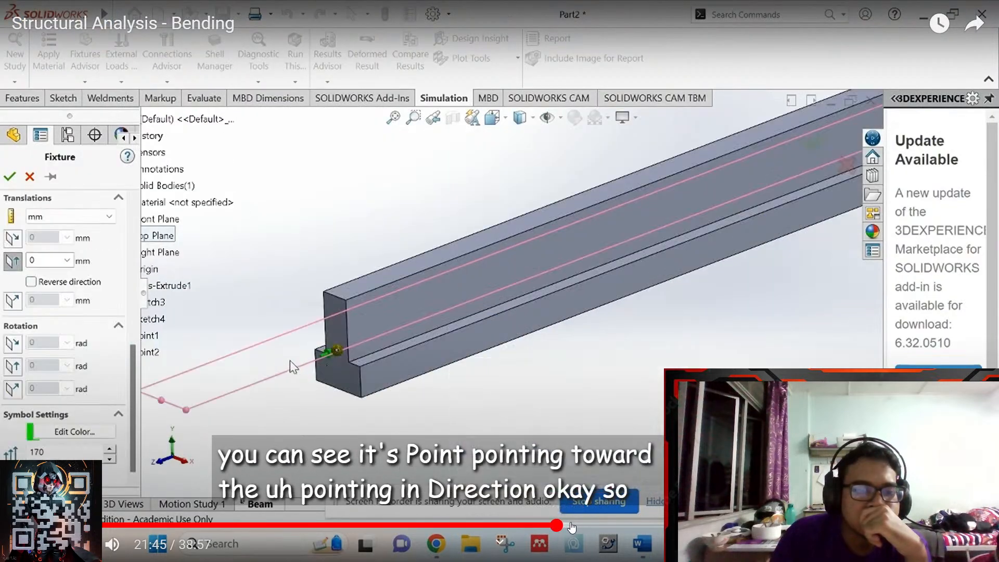
left_click(545, 526)
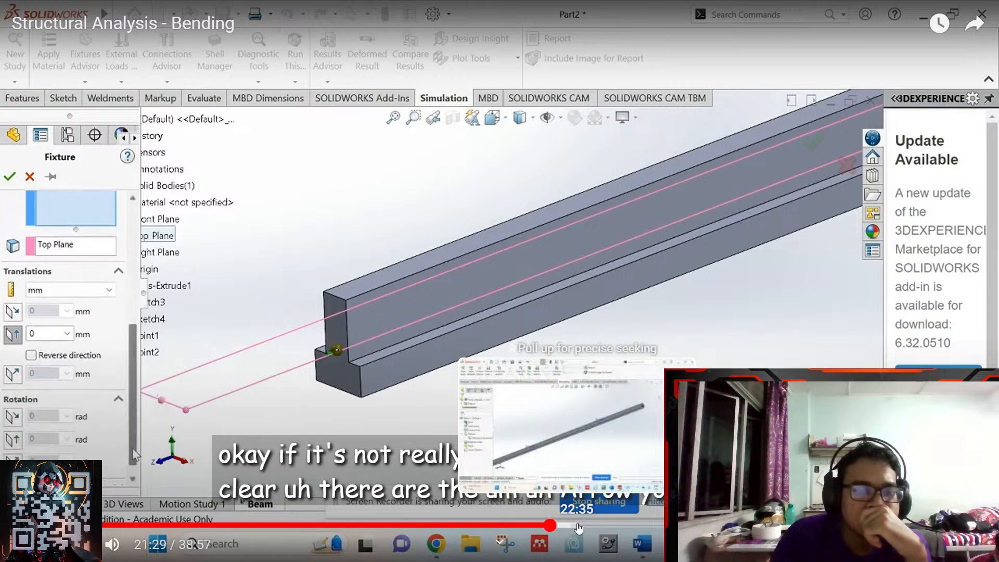
left_click_drag(579, 528, 619, 528)
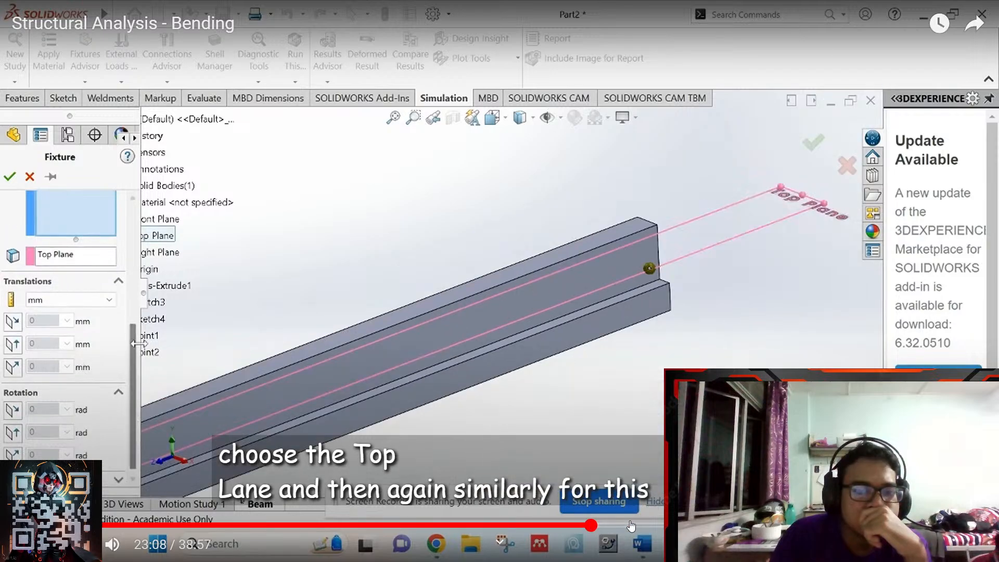
- Seek the tutorial from 24:42 back to about 21:13 on the fixture scene
left_click(631, 526)
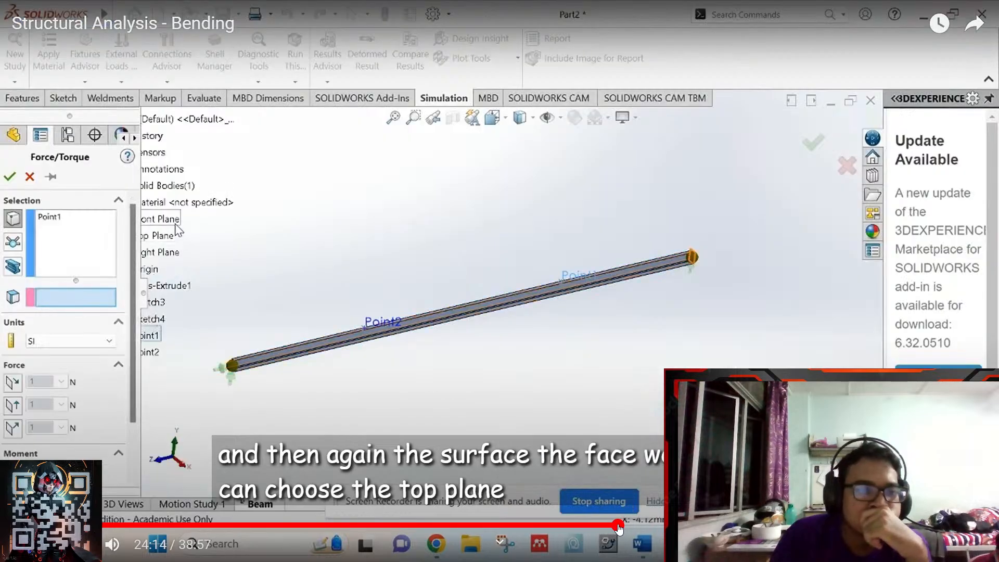
left_click(612, 526)
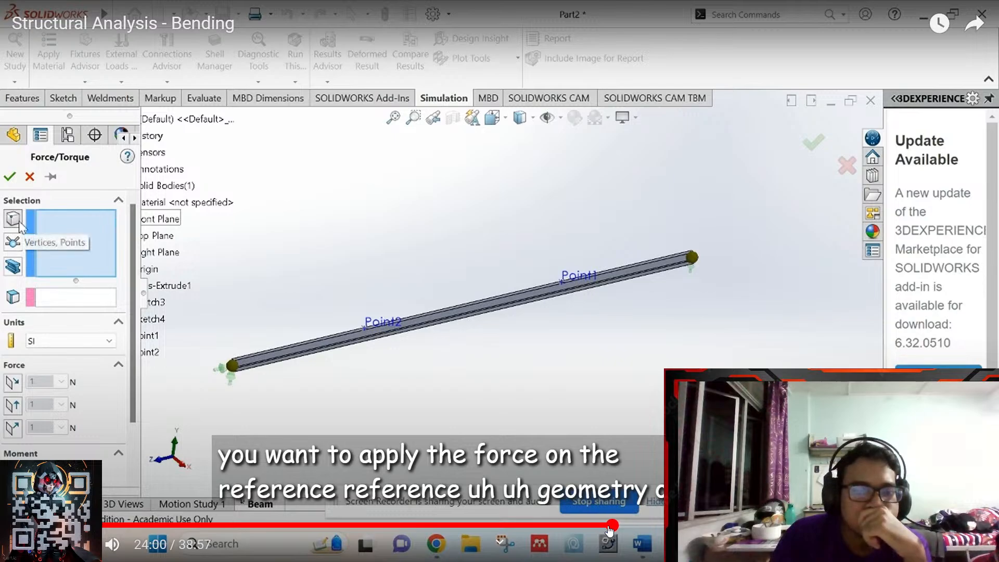
left_click(604, 526)
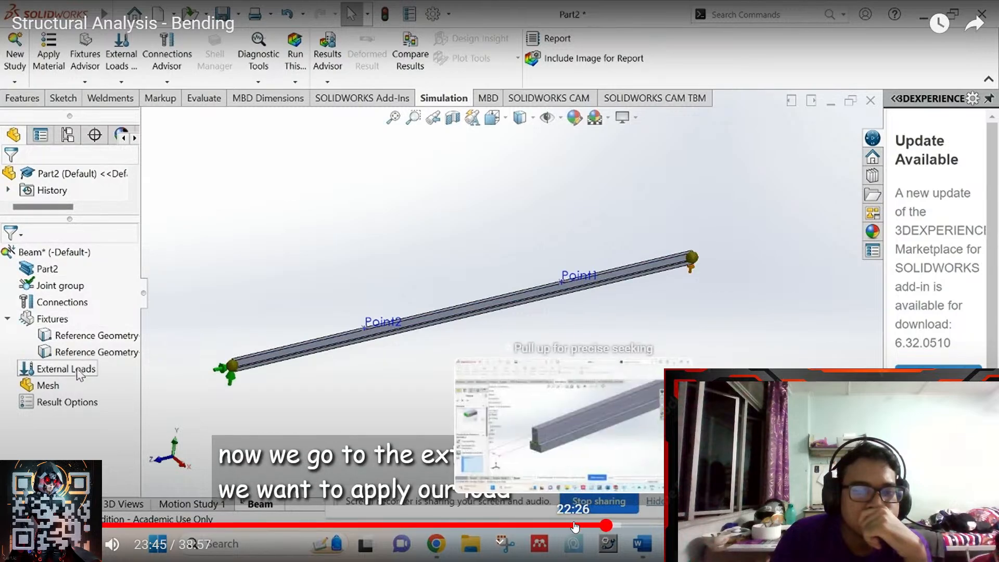
left_click(575, 526)
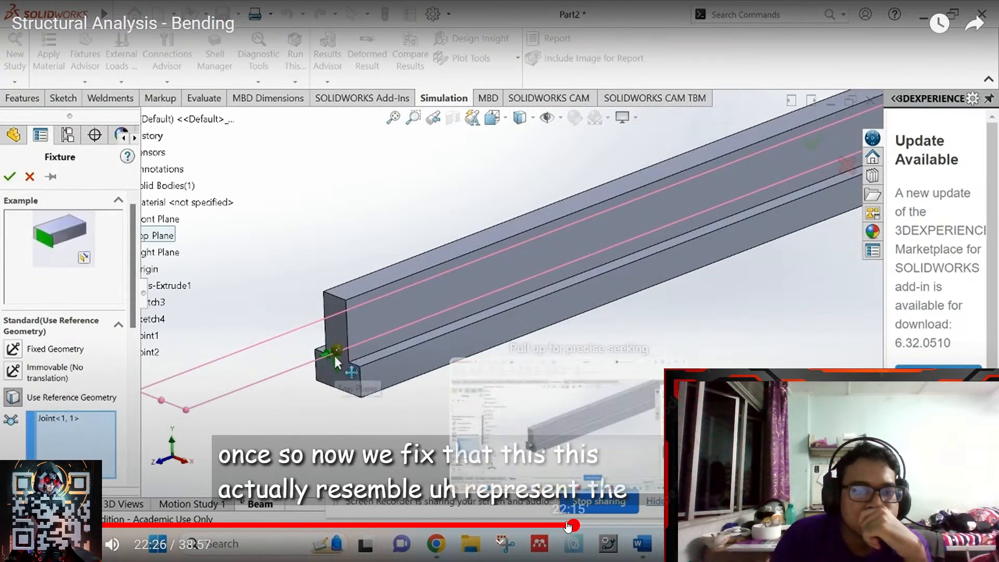
left_click(556, 525)
left_click(541, 526)
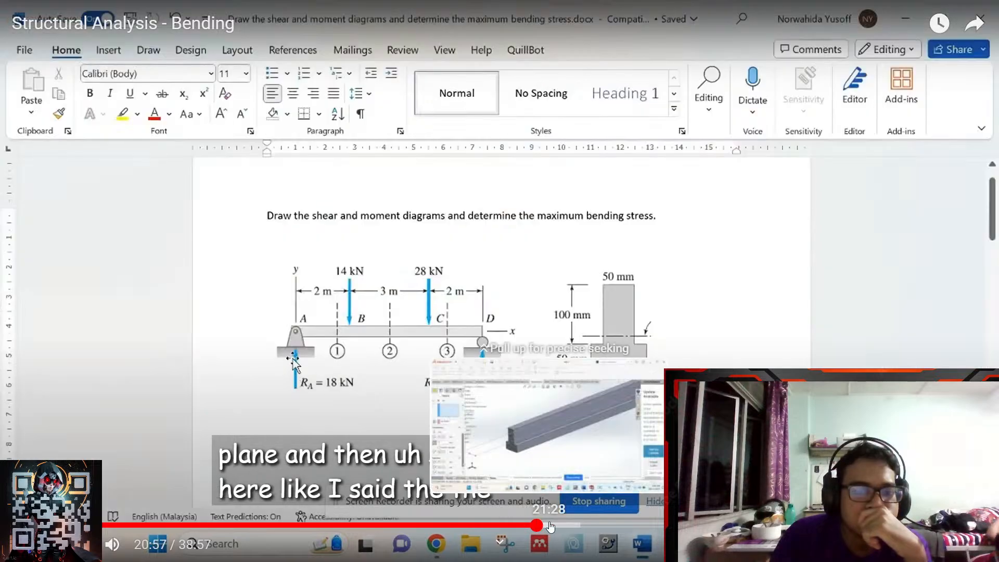
left_click(548, 526)
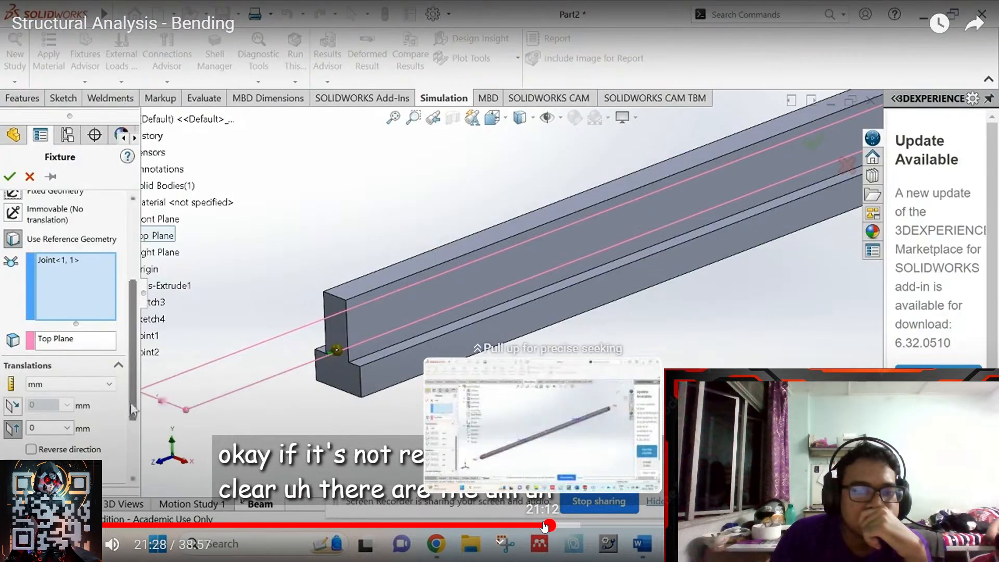
left_click(544, 526)
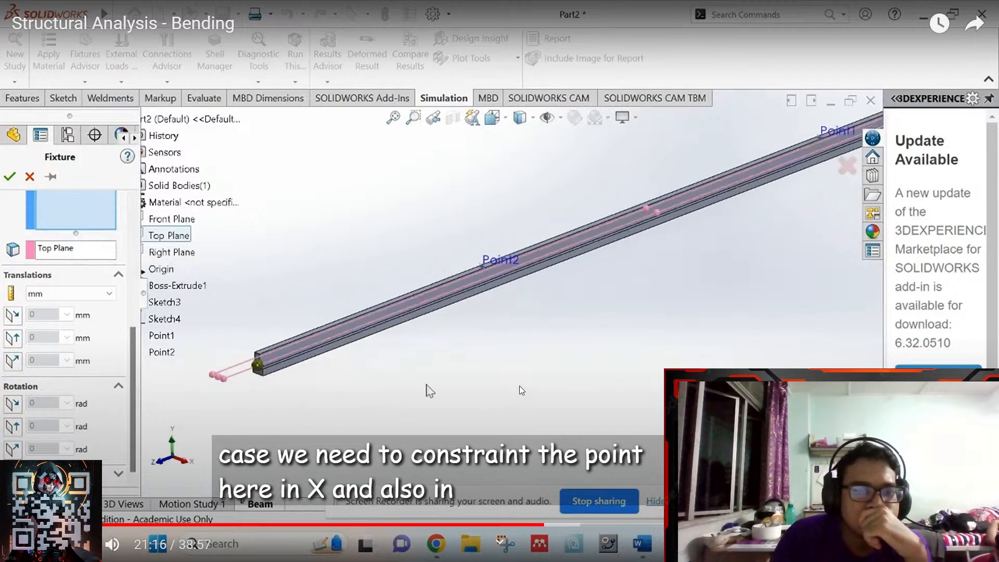
- Pause the tutorial, leave full screen, and switch to the SOLIDWORKS shaft model
left_click(522, 385)
left_click(981, 544)
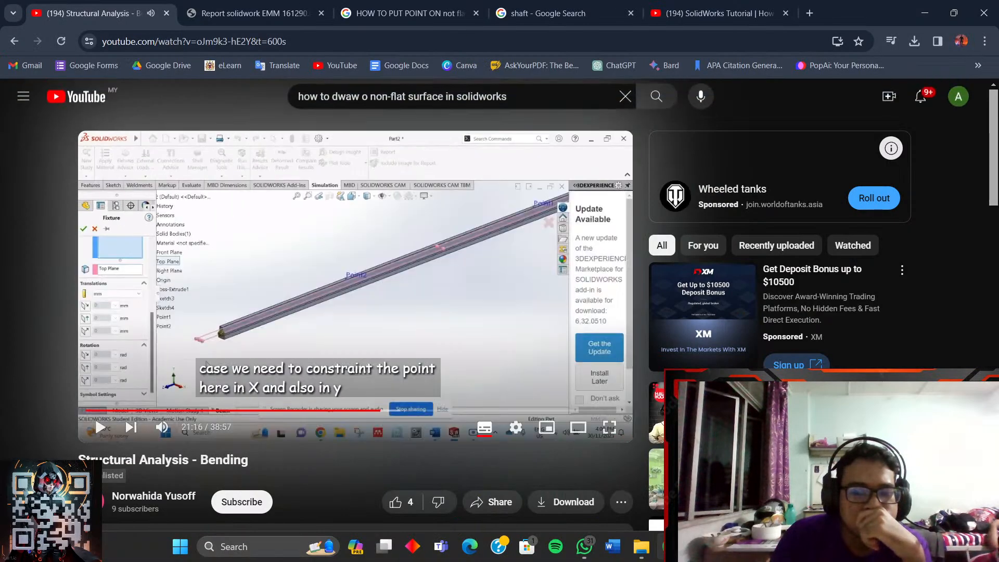
key("alt+Tab")
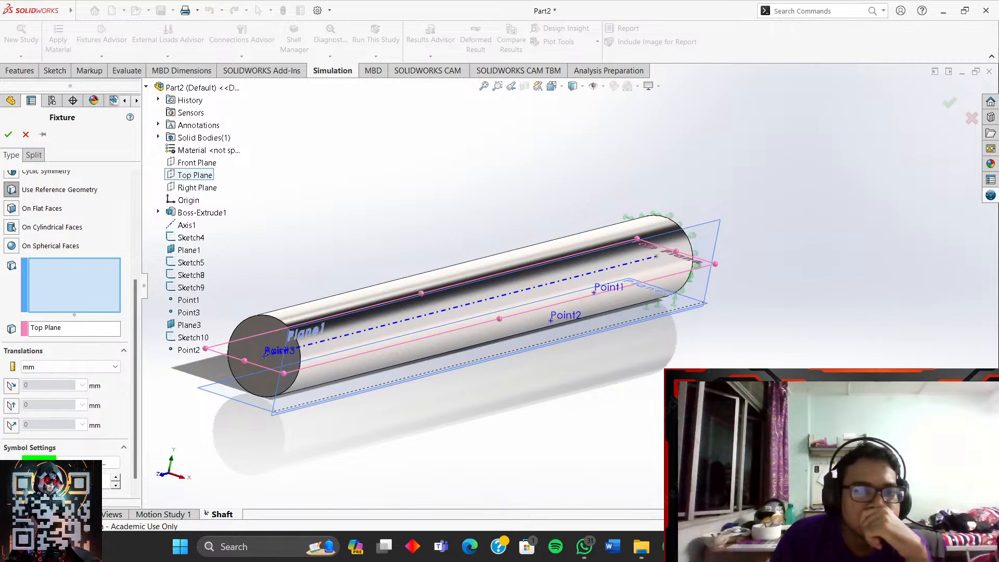
- Replay a few seconds of the tutorial, then pause it
key("alt+Tab")
left_click(406, 319)
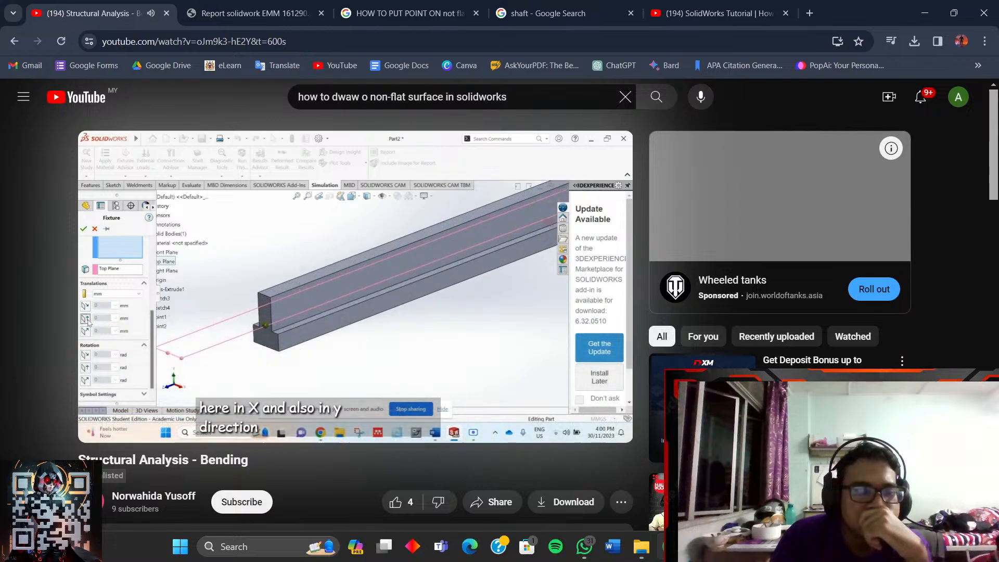
left_click(379, 290)
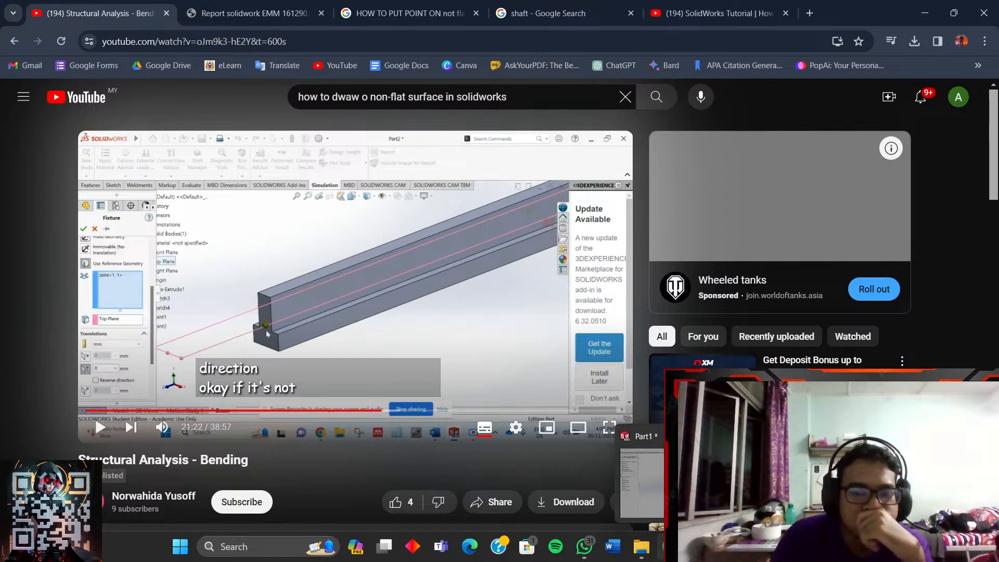
- Select Point3 as the fixture's reference geometry, then resume the tutorial full screen
left_click(670, 547)
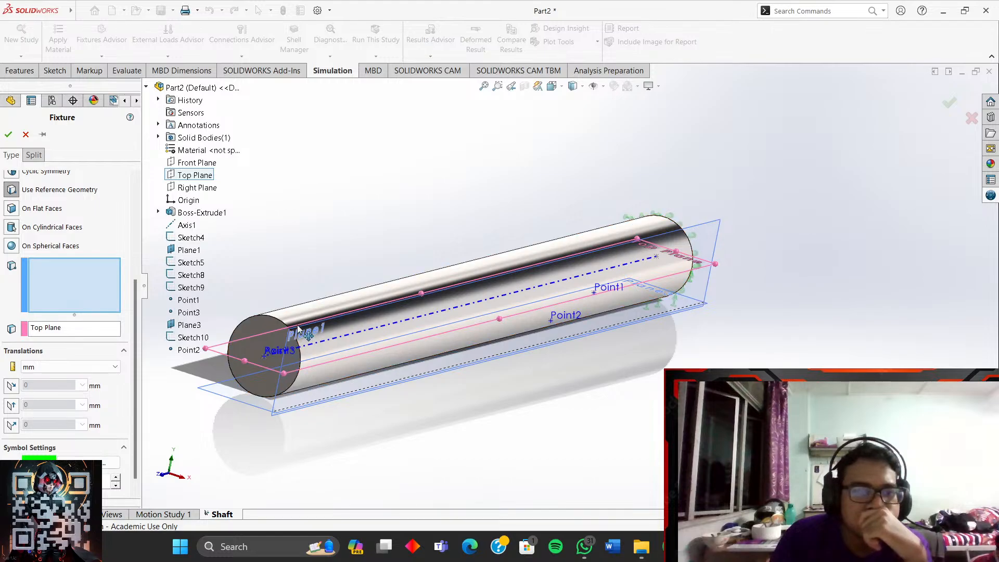
left_click(267, 359)
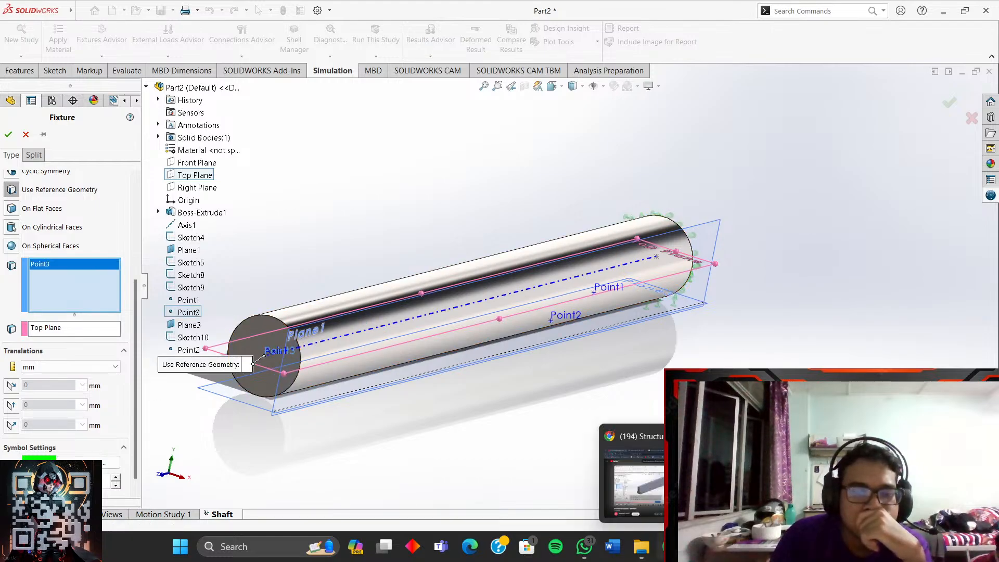
left_click(670, 547)
left_click(609, 427)
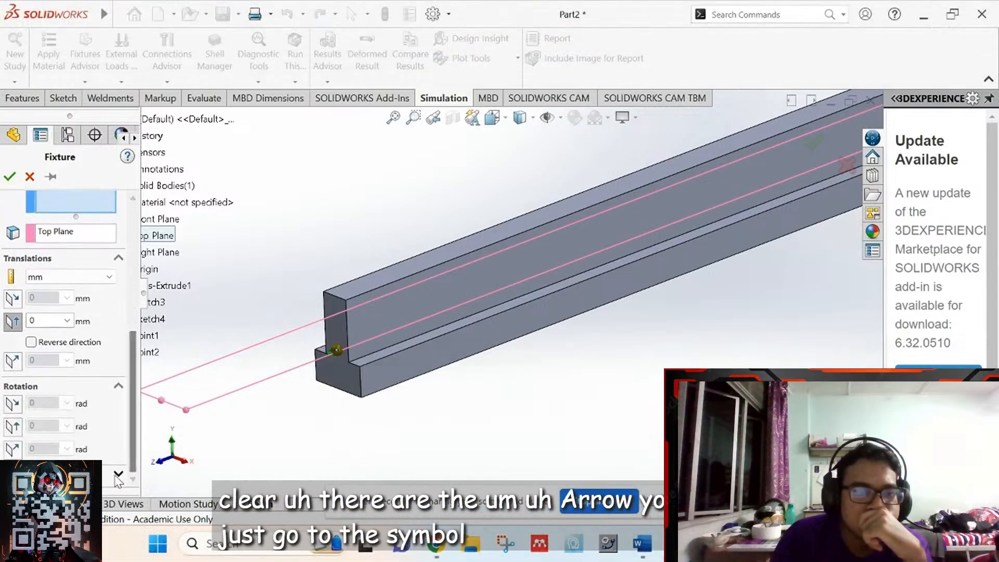
- Rewind the tutorial to 21:28, watch the Reverse direction part, and pause at 22:17 outside full screen
mouse_move(475, 311)
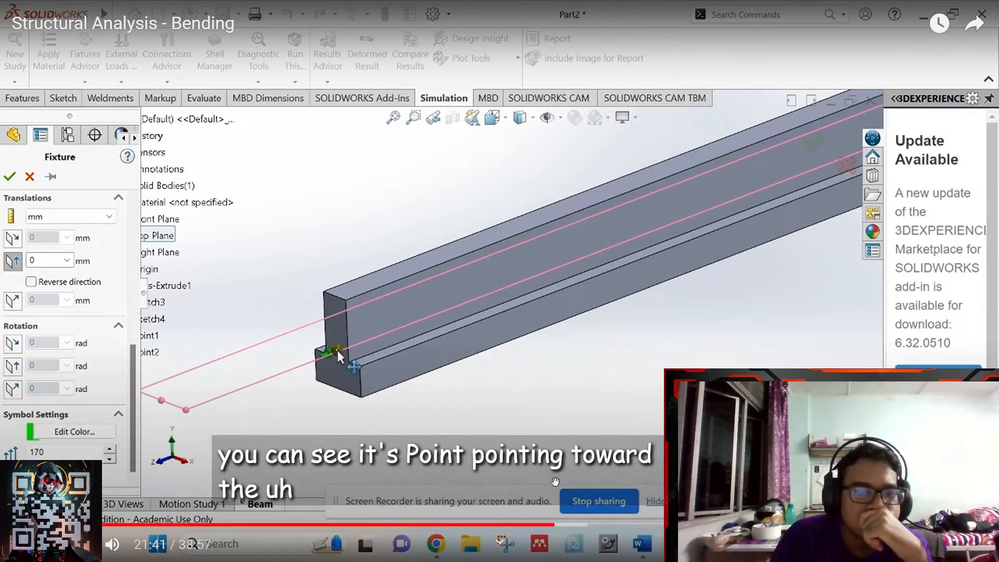
left_click(550, 526)
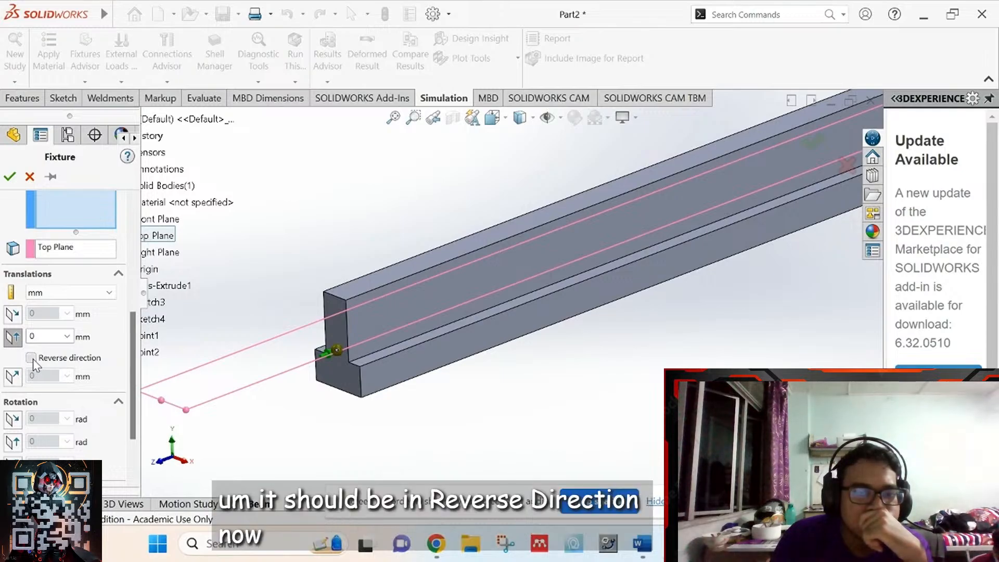
left_click(13, 376)
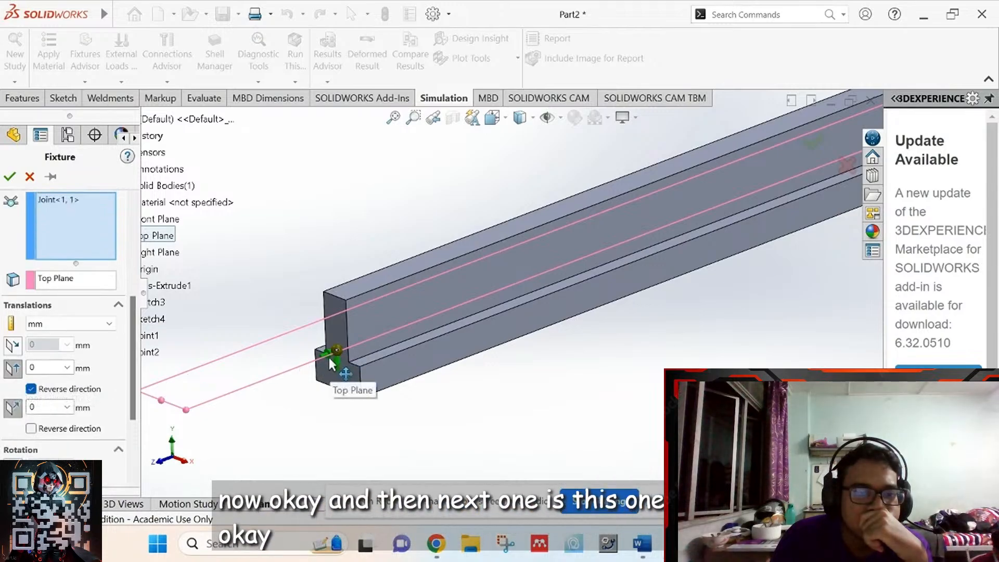
left_click(31, 390)
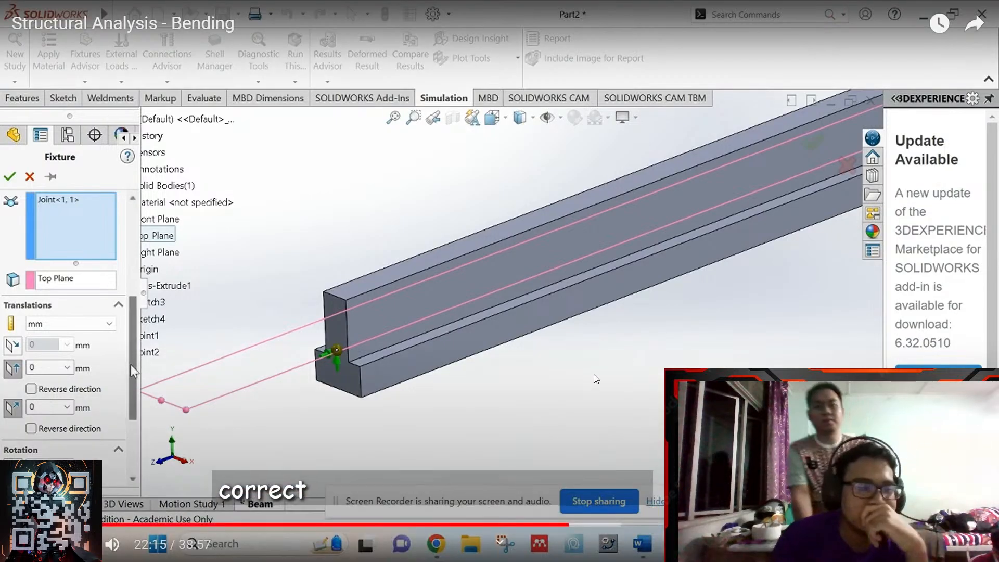
left_click_drag(132, 365, 136, 436)
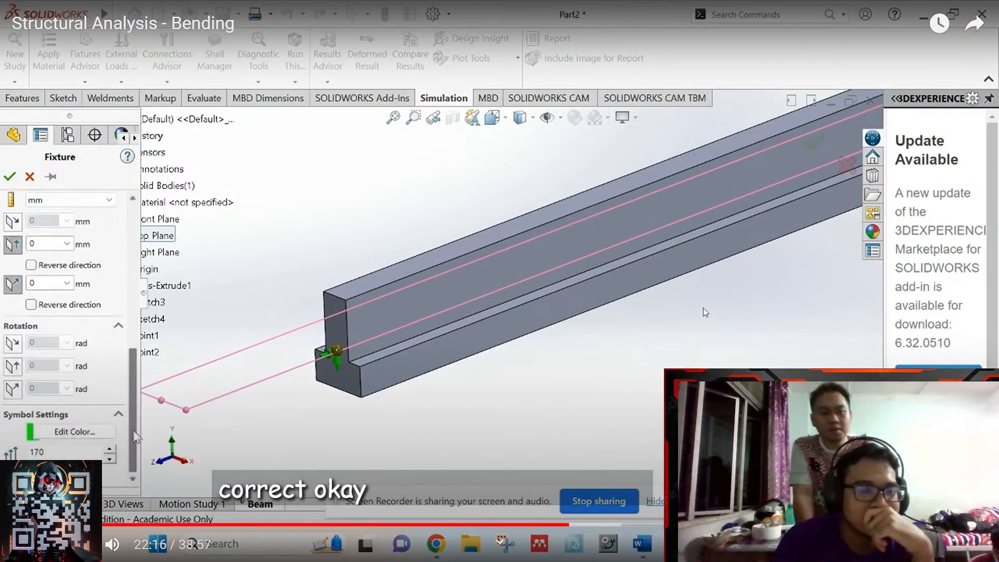
left_click(692, 351)
key("Escape")
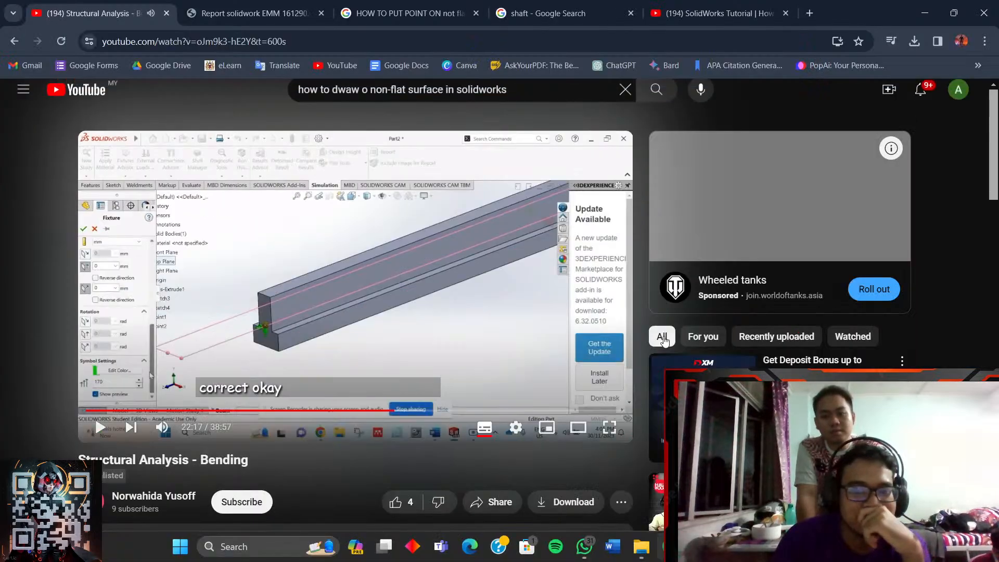
left_click(755, 547)
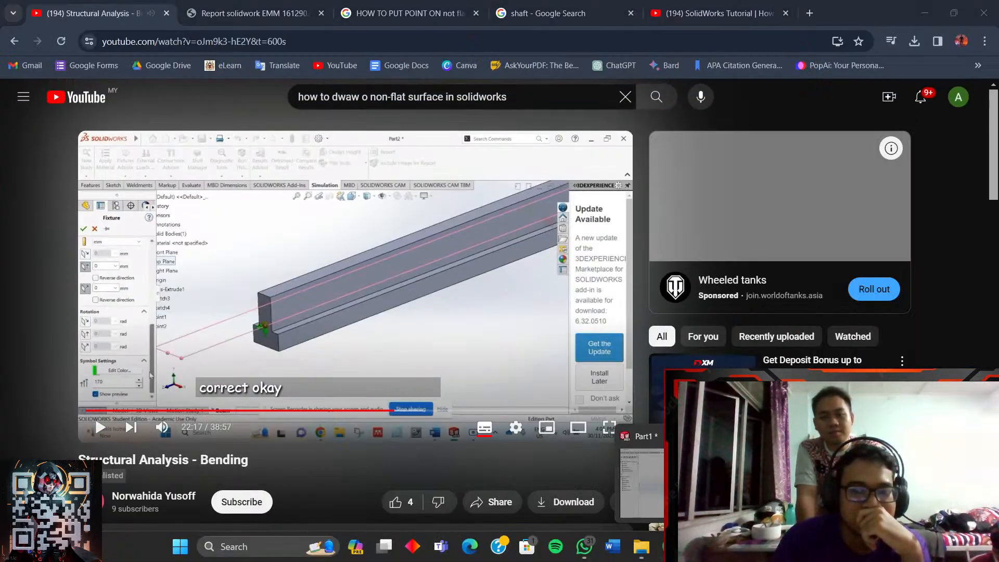
left_click(819, 482)
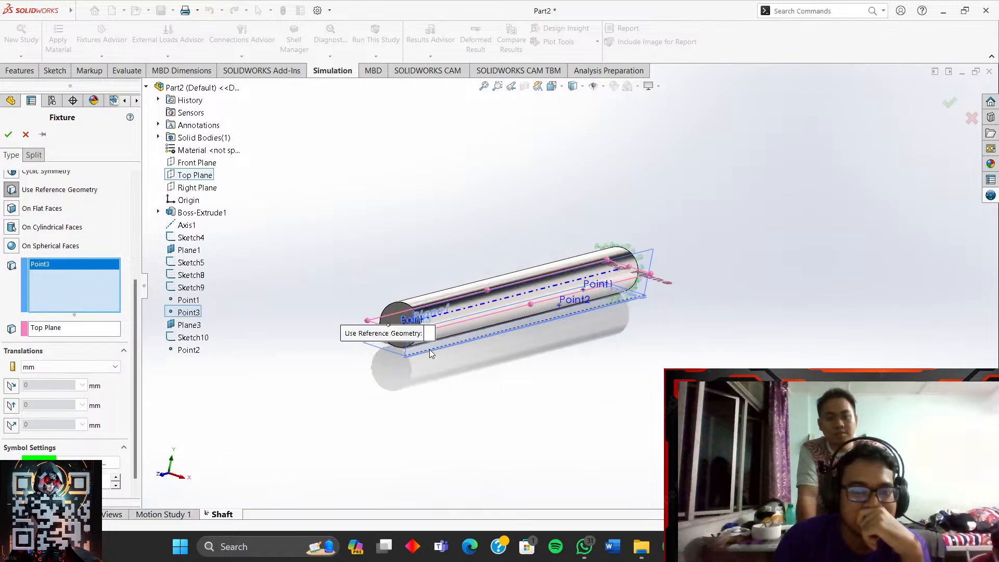
scroll(592, 305, "down", 4)
mouse_move(672, 547)
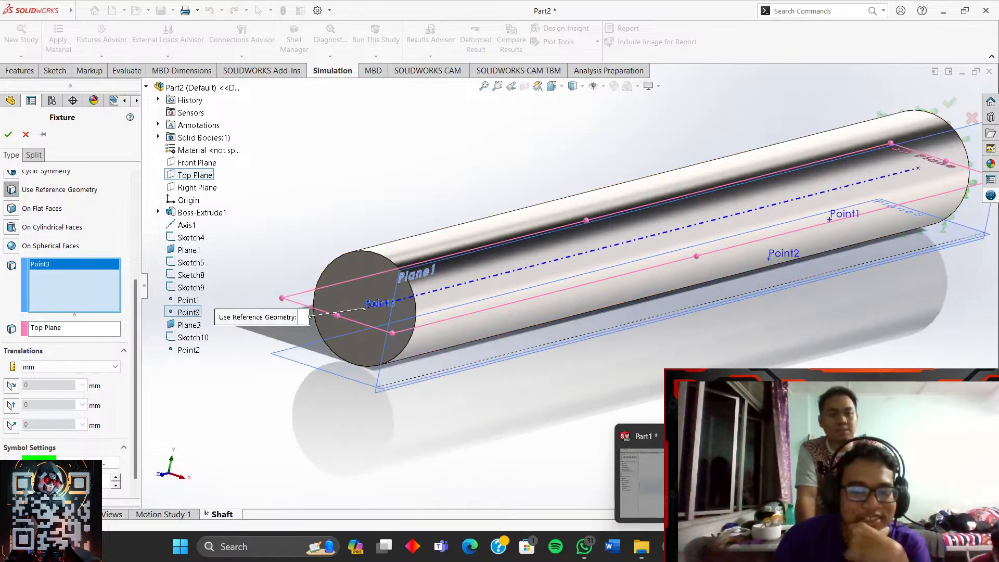
left_click(615, 463)
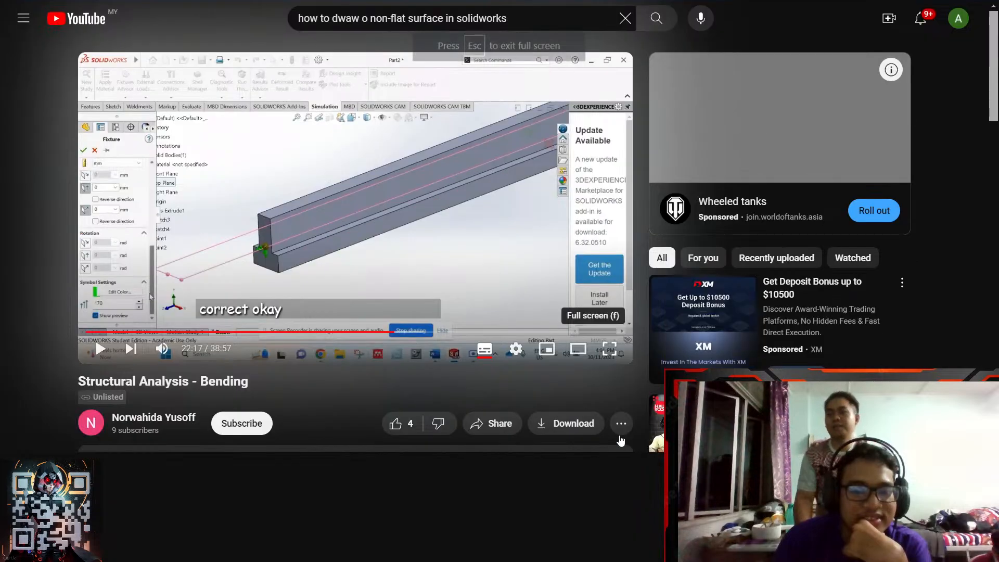
left_click(609, 428)
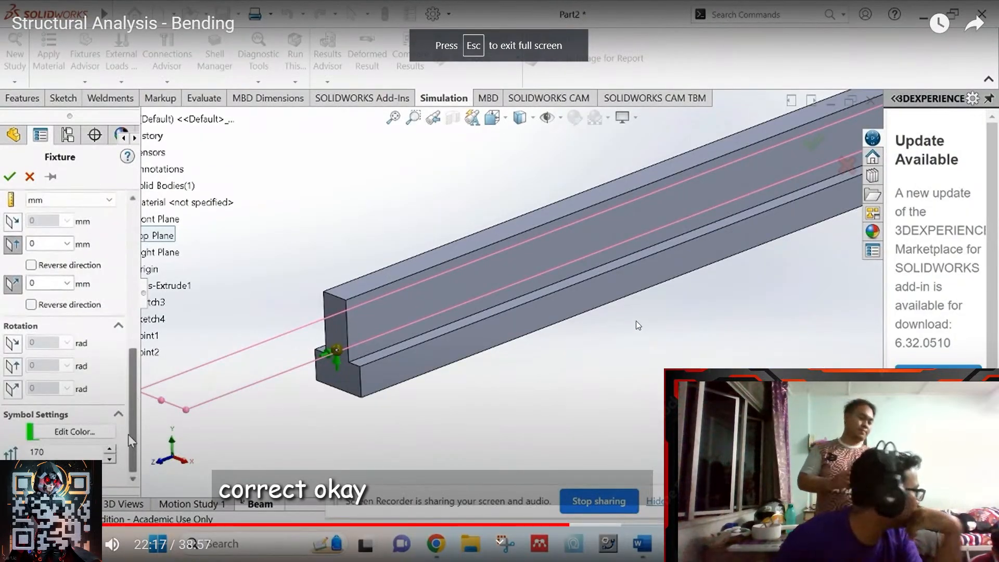
- Rewind the tutorial to 22:18, pause it at 22:20 outside full screen, then switch to Telegram
left_click(691, 339)
left_click(655, 348)
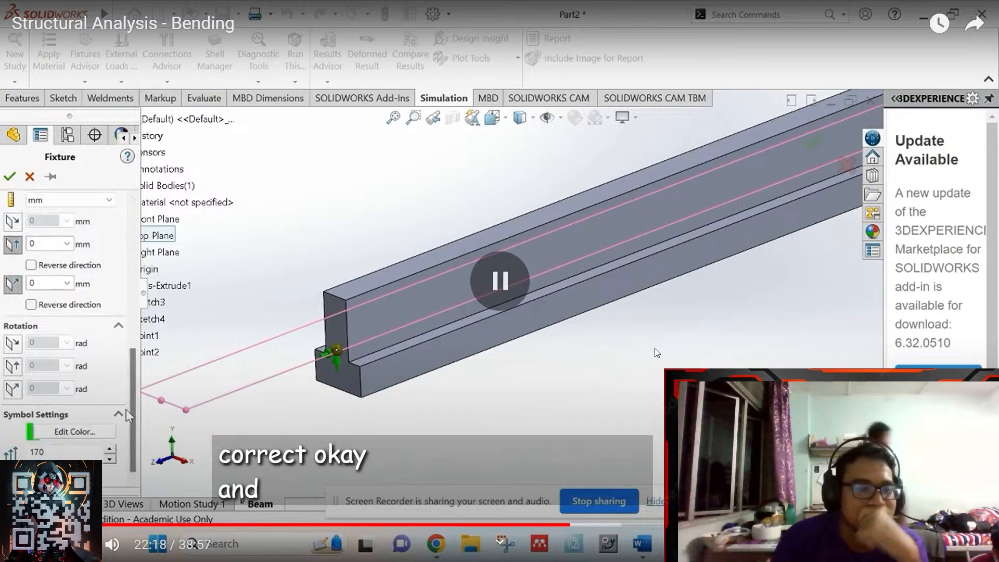
left_click(682, 344)
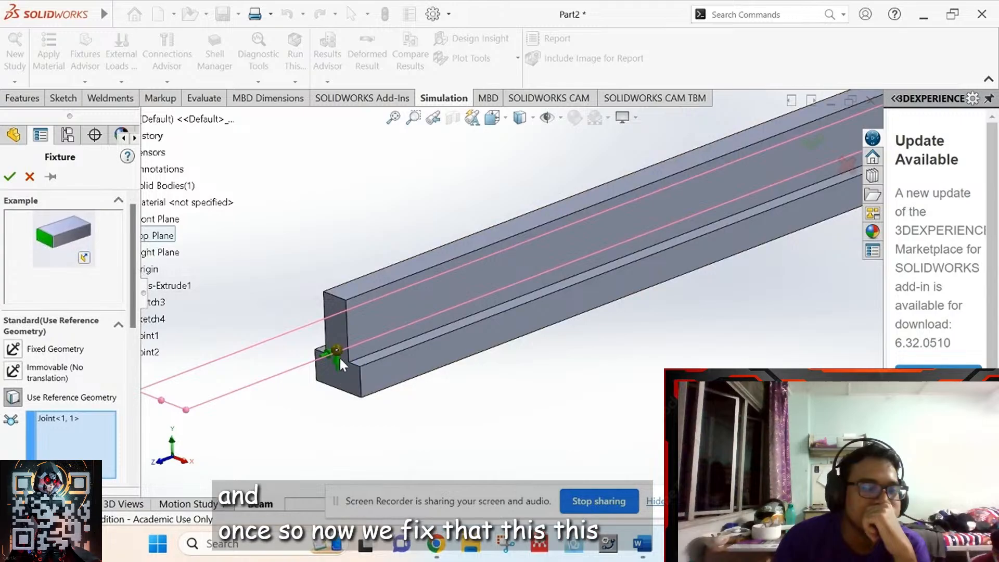
mouse_move(645, 430)
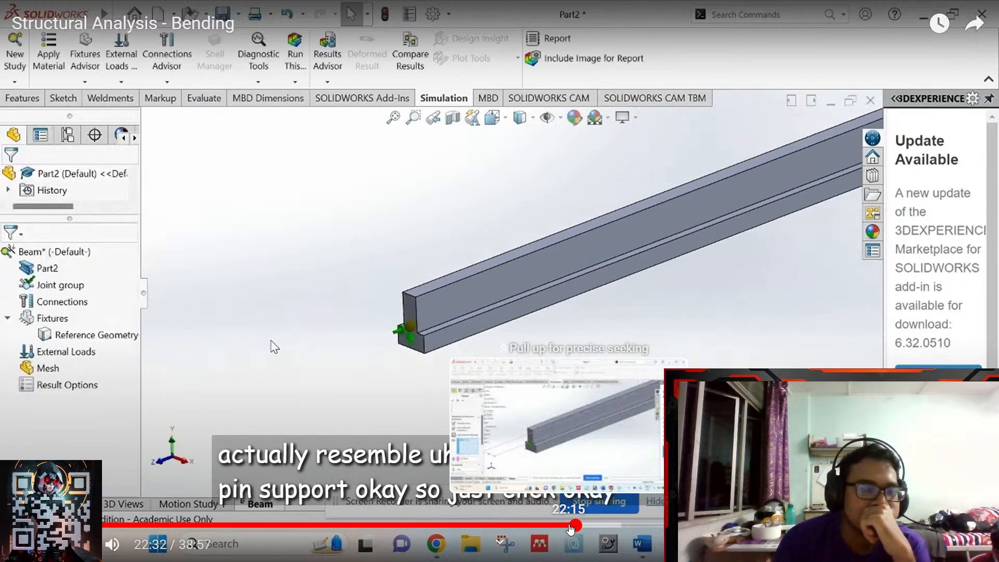
left_click(570, 527)
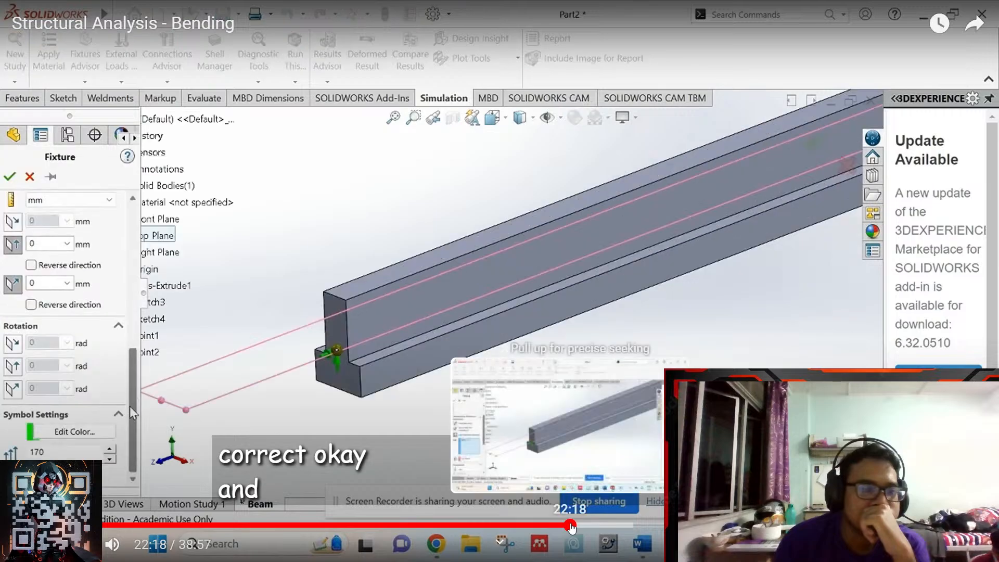
left_click(638, 373)
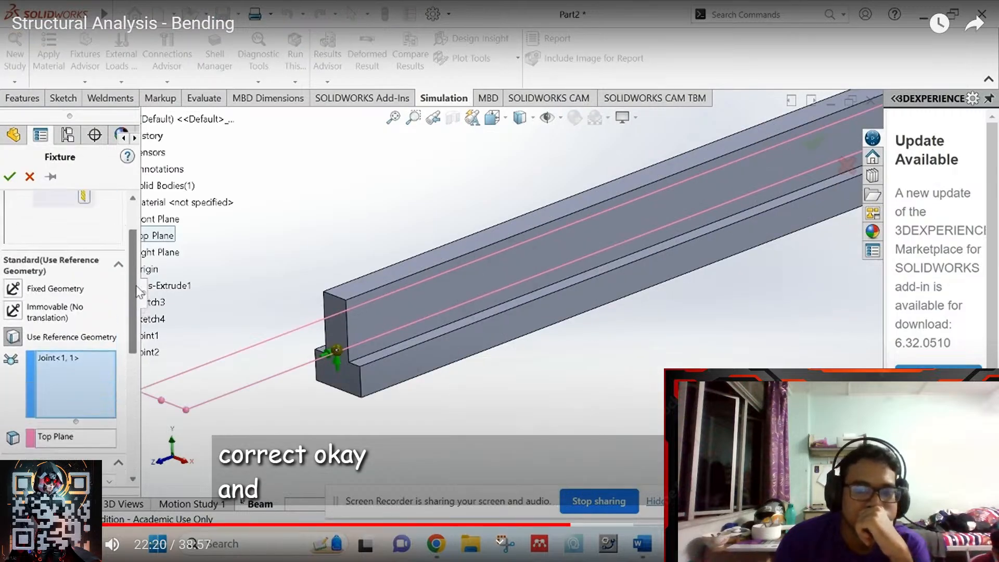
key("Escape")
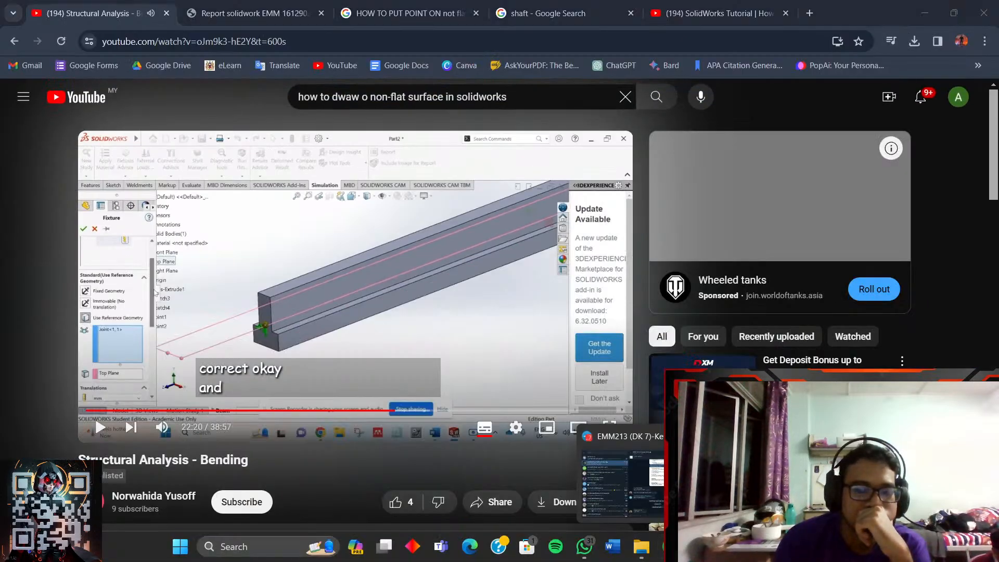
left_click(632, 491)
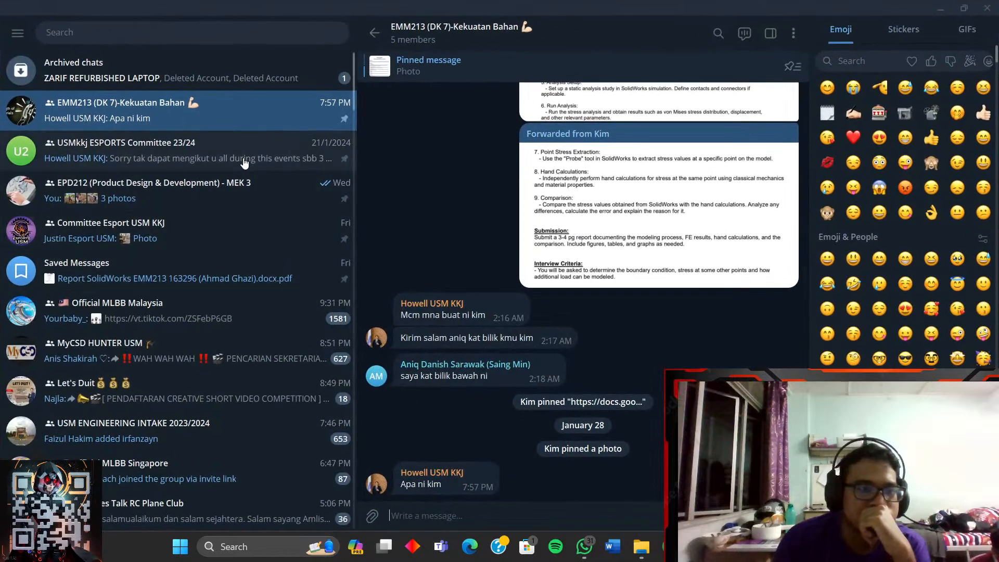
left_click(184, 159)
left_click(182, 111)
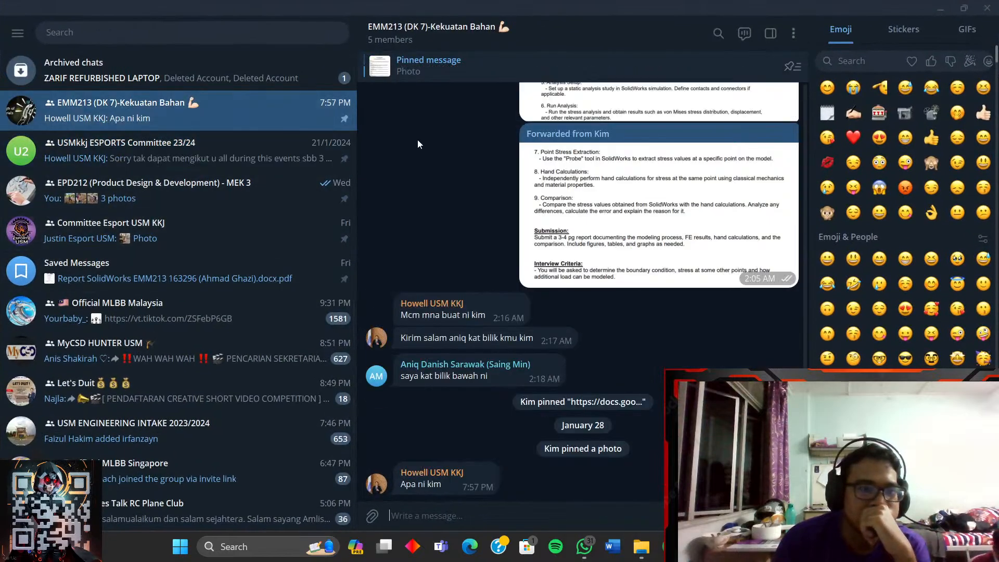
scroll(565, 316, "up", 10)
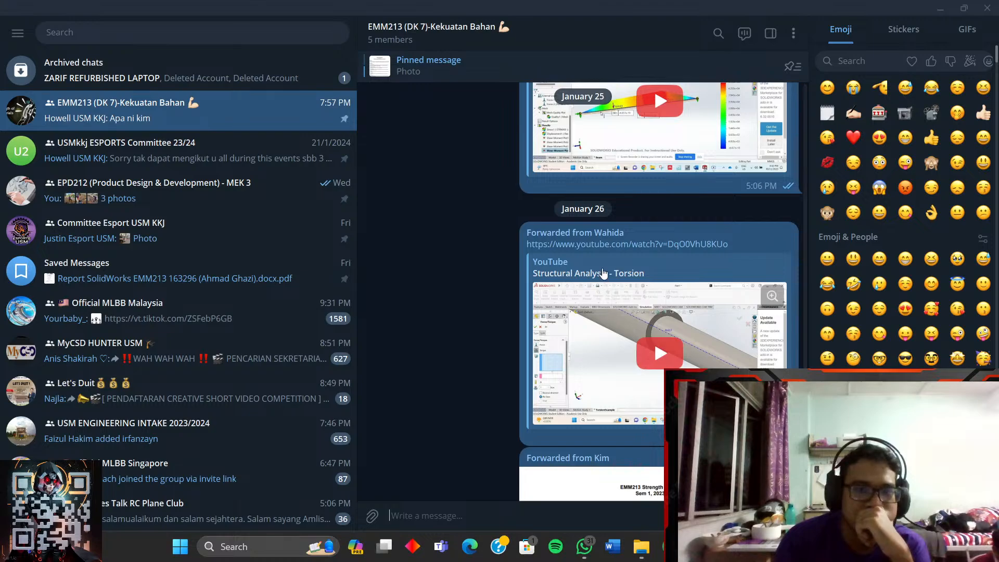
scroll(604, 271, "up", 4)
scroll(503, 305, "down", 15)
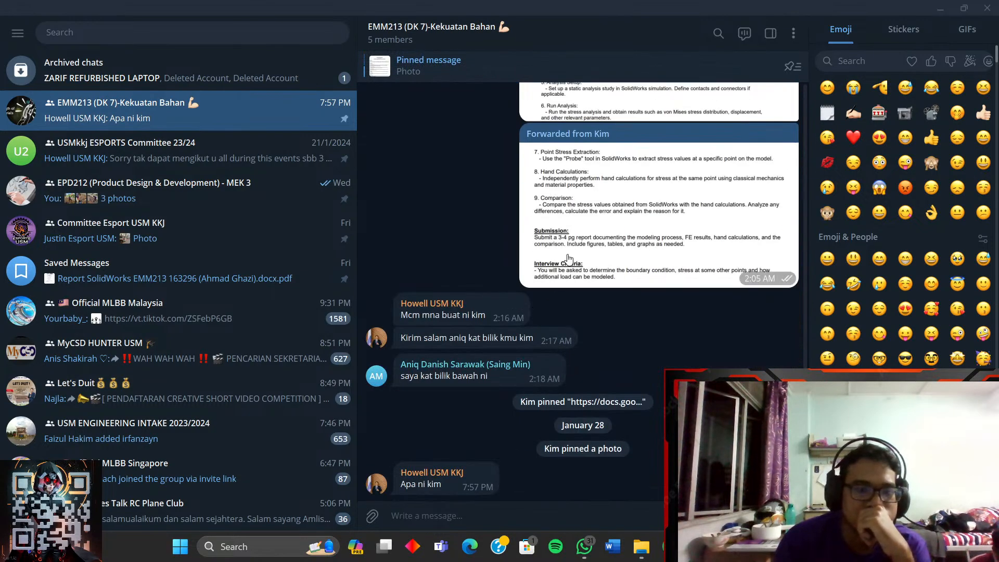
mouse_move(671, 546)
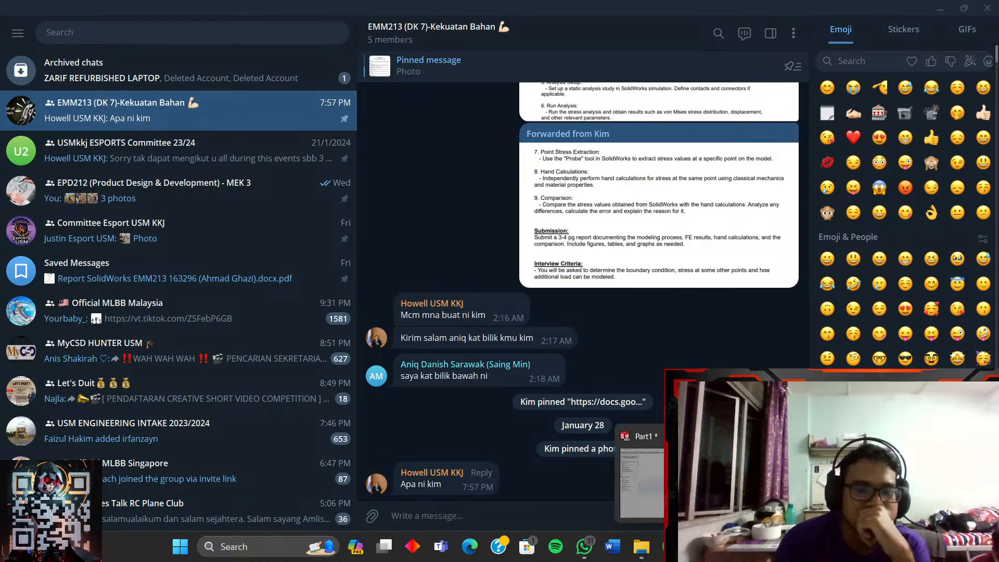
mouse_move(817, 479)
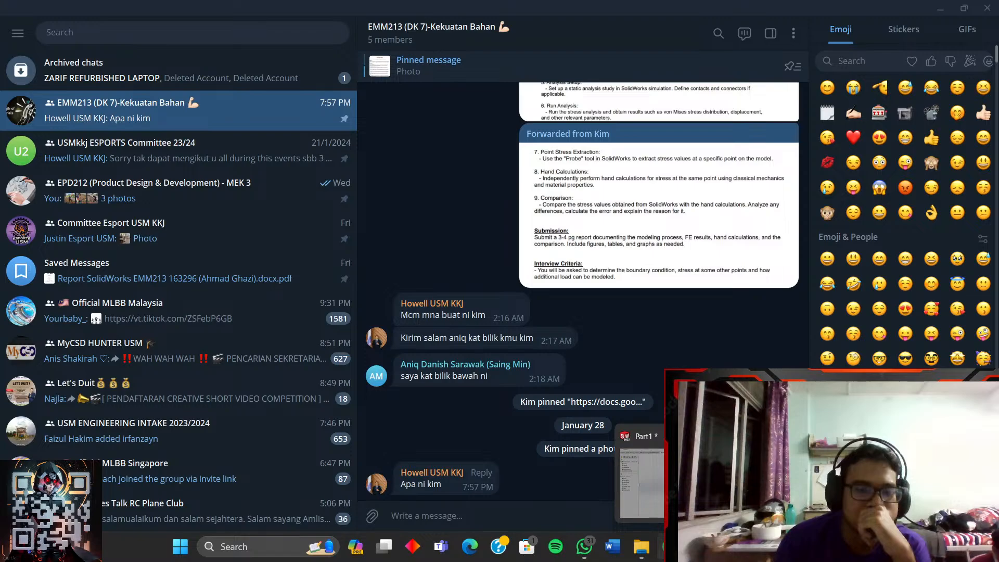
- Bring the tutorial back and resume it full screen from about 22:22
left_click(670, 547)
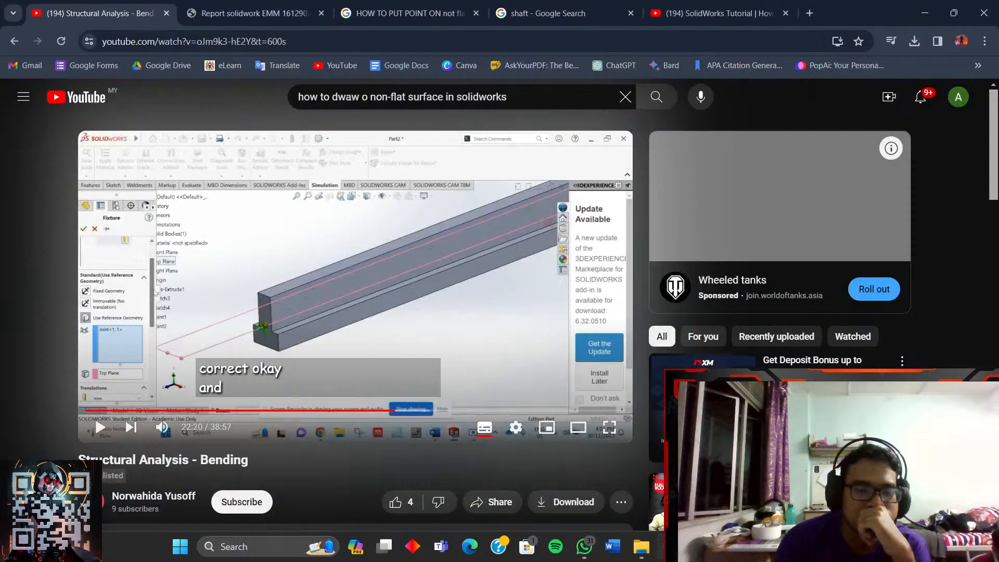
left_click(451, 314)
left_click(607, 433)
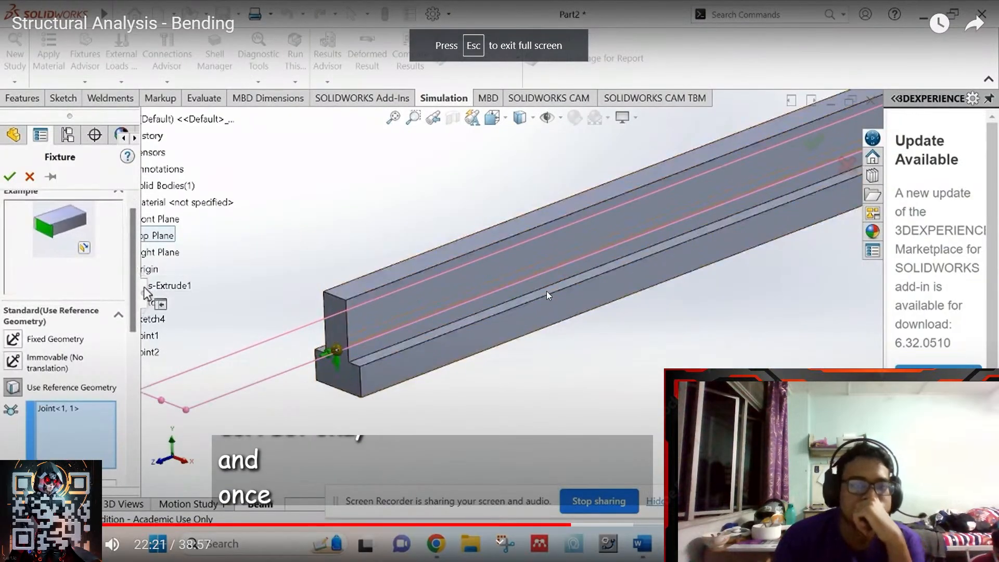
left_click(548, 292)
left_click(554, 301)
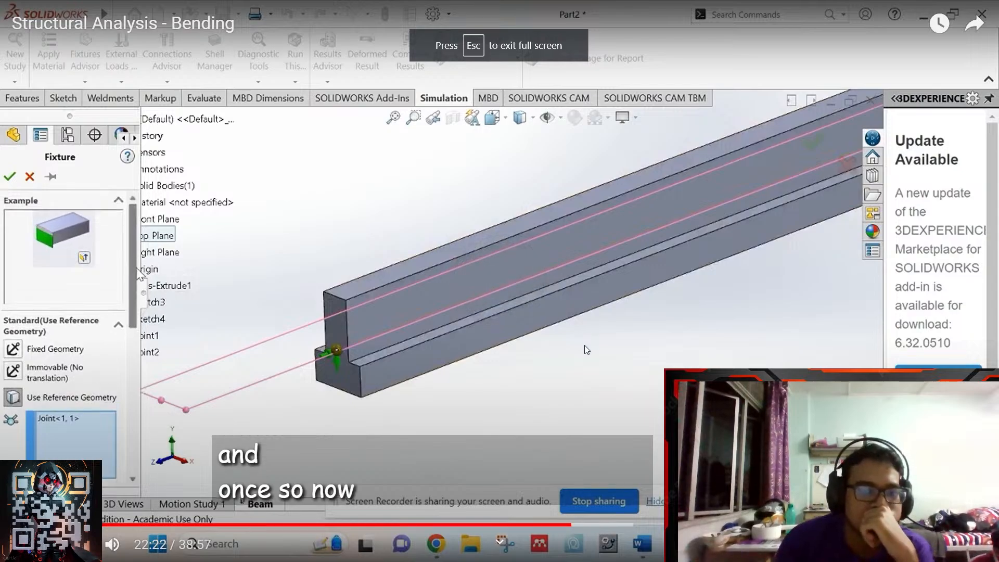
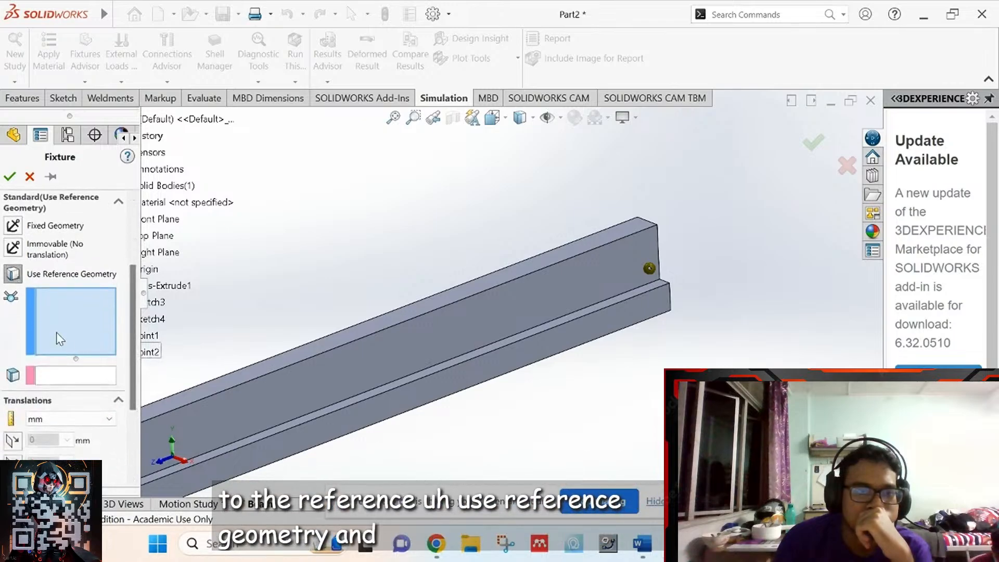
- Pause the tutorial at 23:01 on the reference-face step, exit full screen, and return to SOLIDWORKS
left_click(650, 269)
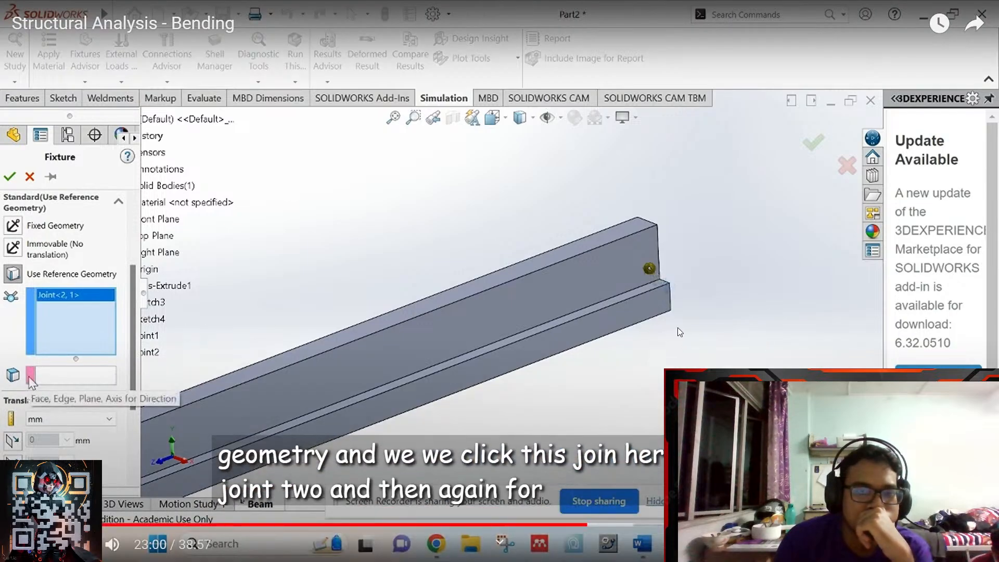
left_click(679, 327)
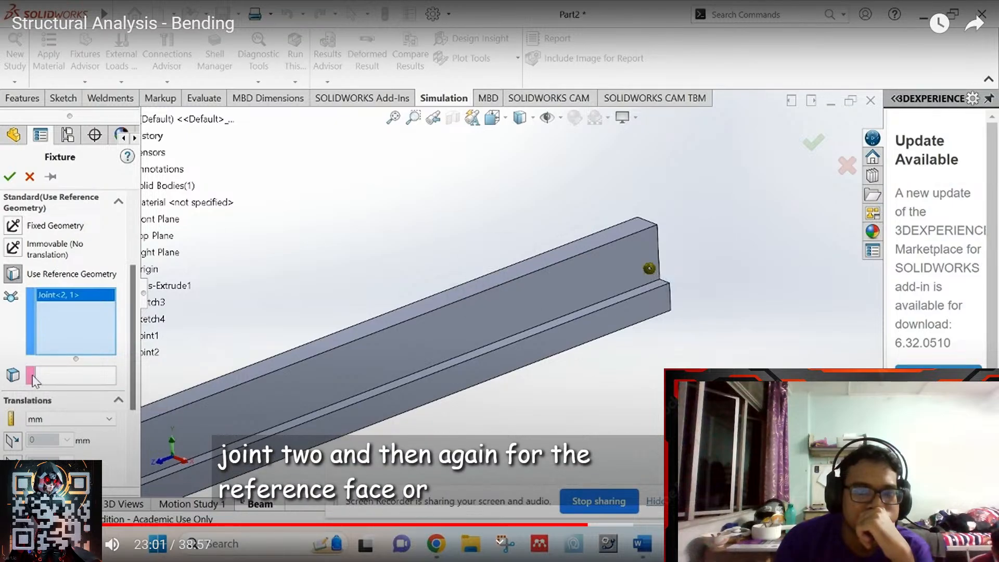
key("Escape")
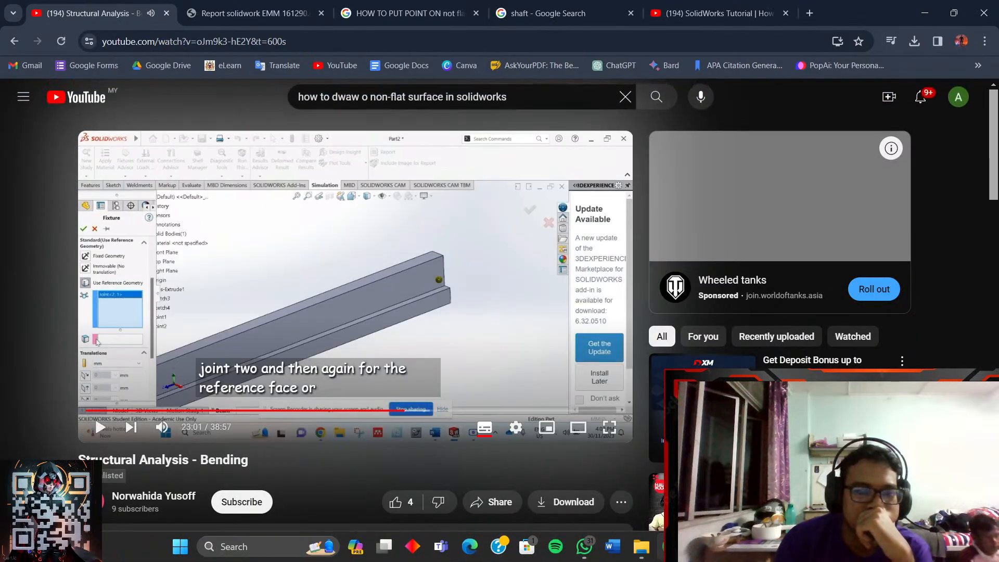
mouse_move(699, 546)
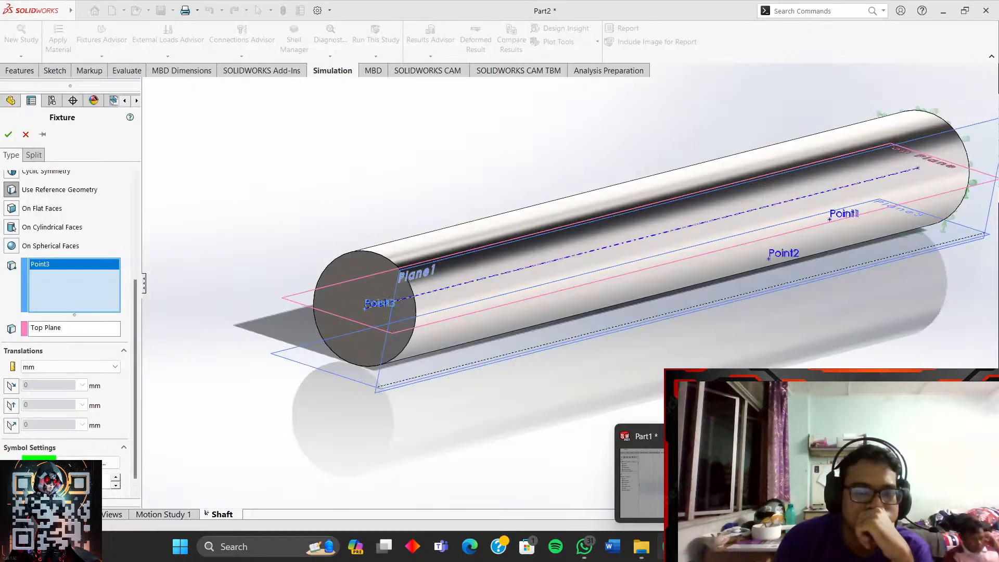
left_click(698, 483)
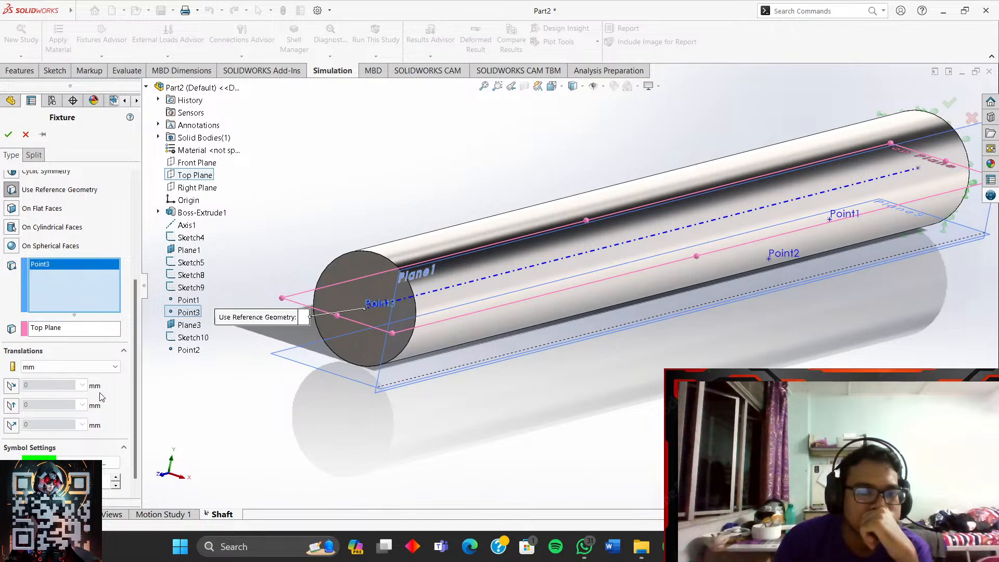
- Restrain Point3 normal to Top Plane at 0 mm and orbit to inspect the shaft end
mouse_move(671, 546)
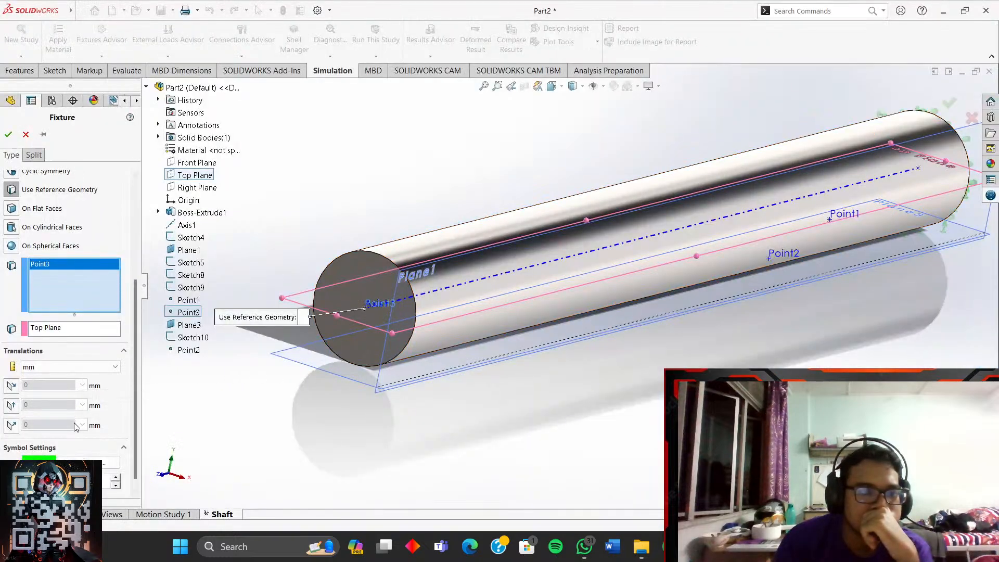
left_click(11, 426)
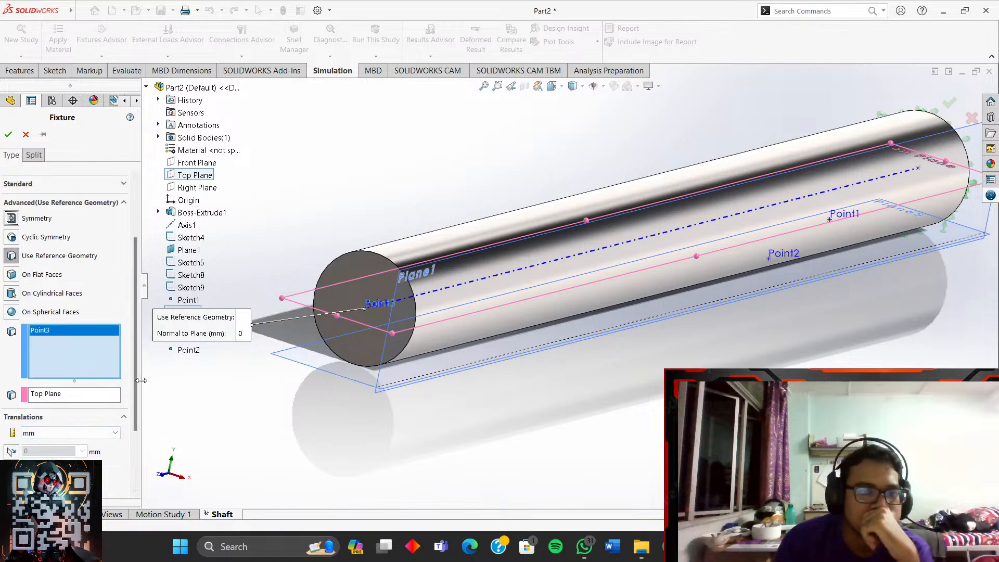
left_click_drag(136, 401, 138, 453)
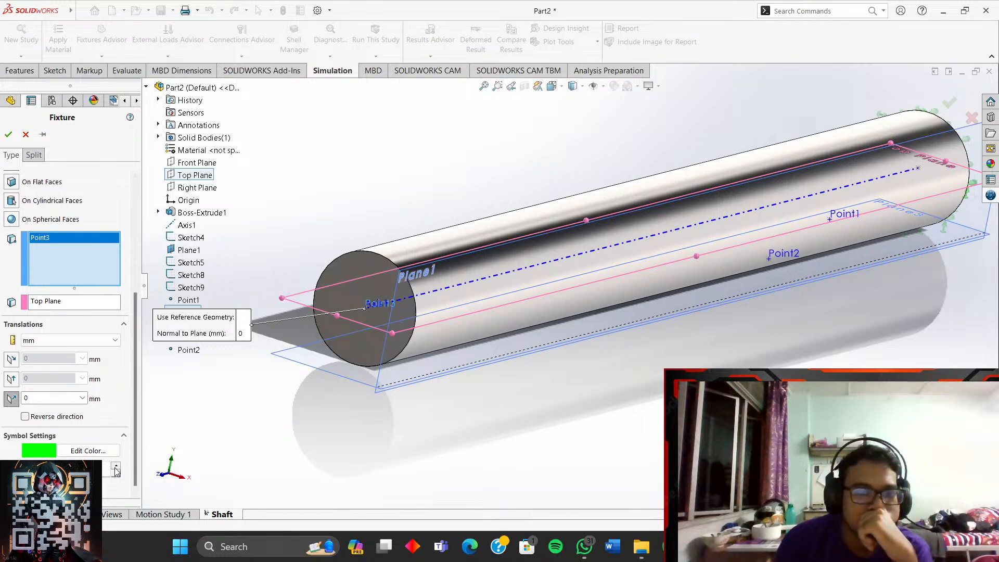
mouse_move(384, 382)
middle_mouse_down()
mouse_move(412, 373)
mouse_move(352, 386)
middle_mouse_up()
scroll(662, 332, "up", 6)
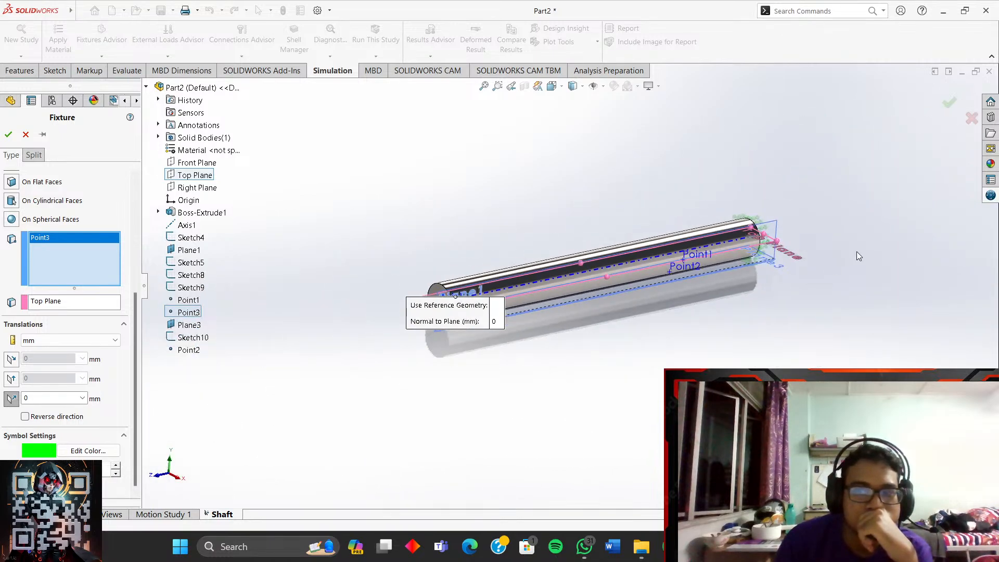
scroll(854, 254, "down", 5)
middle_click_drag(820, 264, 349, 210)
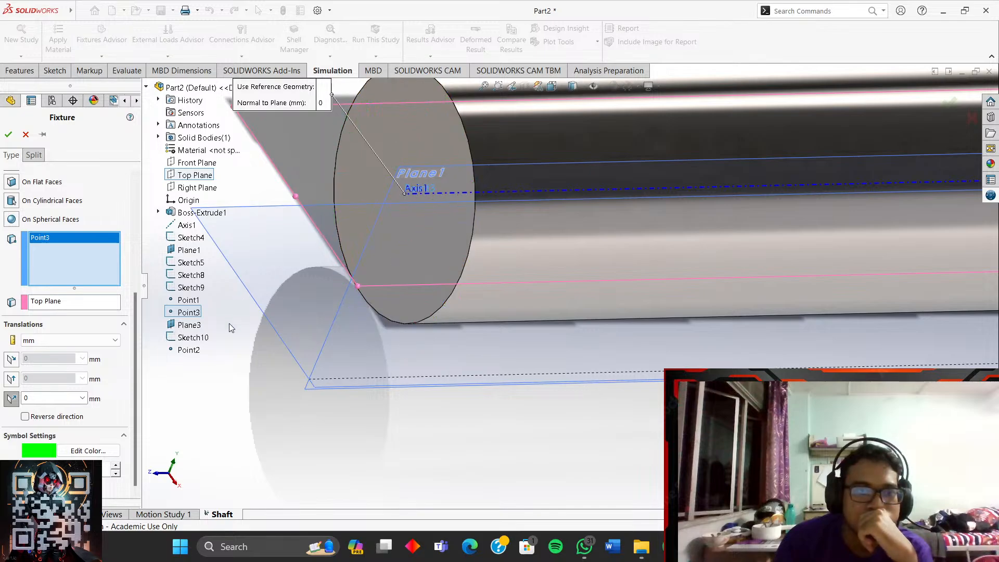
scroll(78, 216, "up", 5)
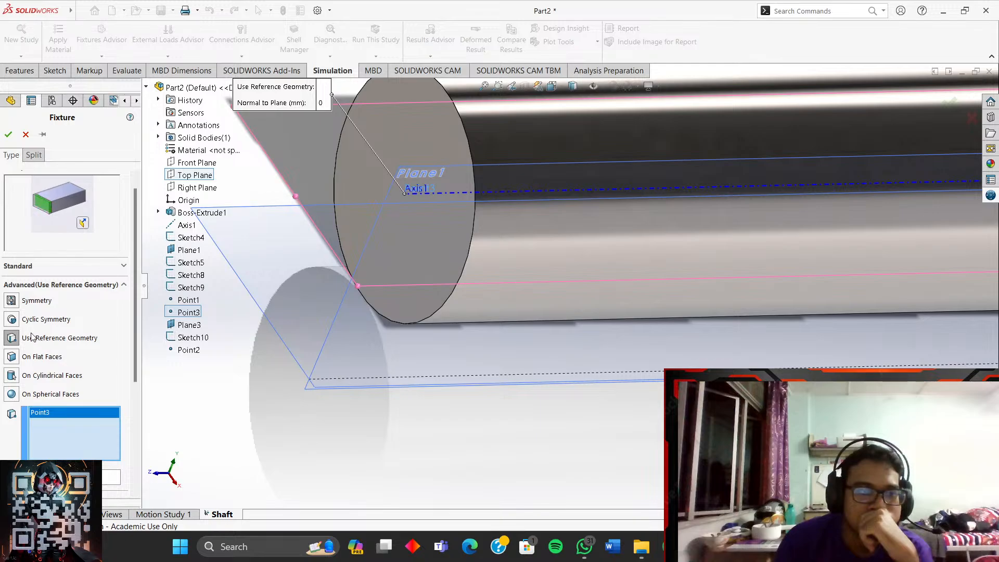
- Try the advanced fixture types in turn and settle on On Flat Faces
left_click(12, 319)
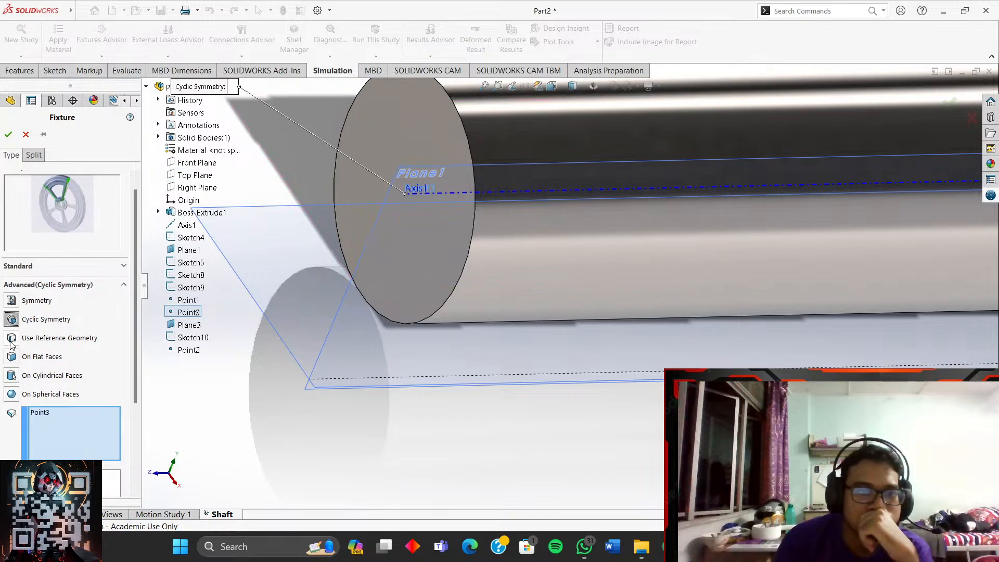
left_click(11, 339)
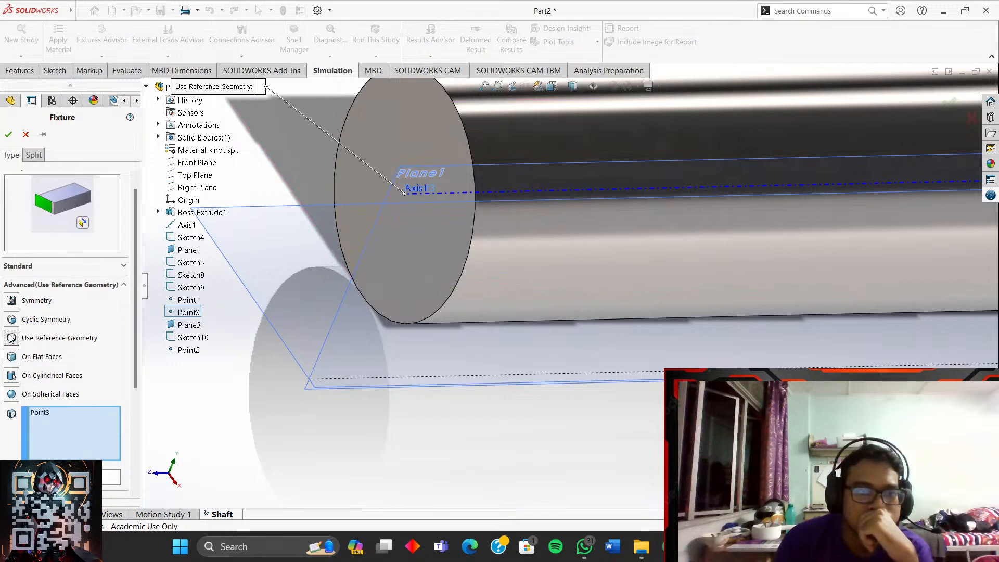
left_click(12, 301)
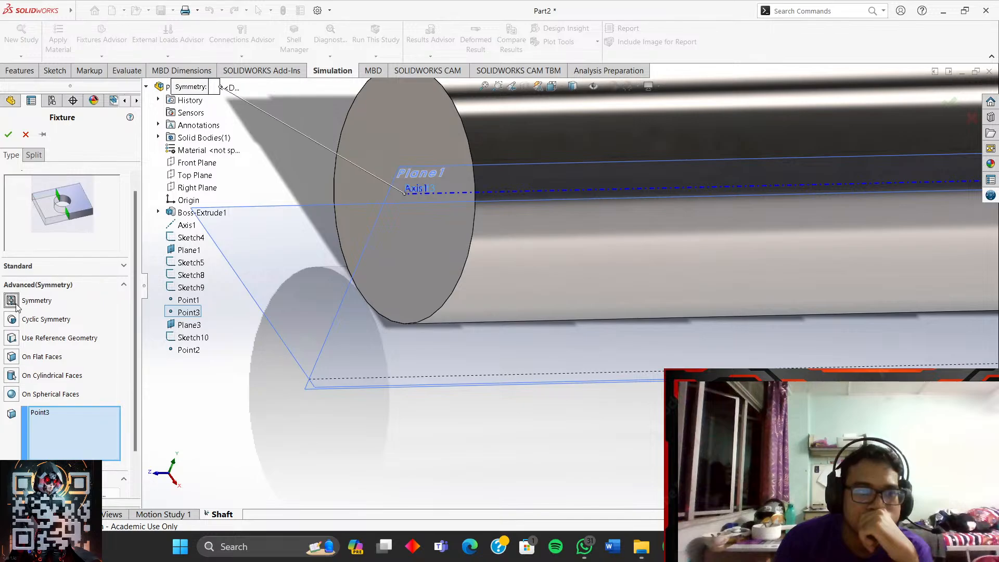
left_click(12, 357)
left_click(12, 376)
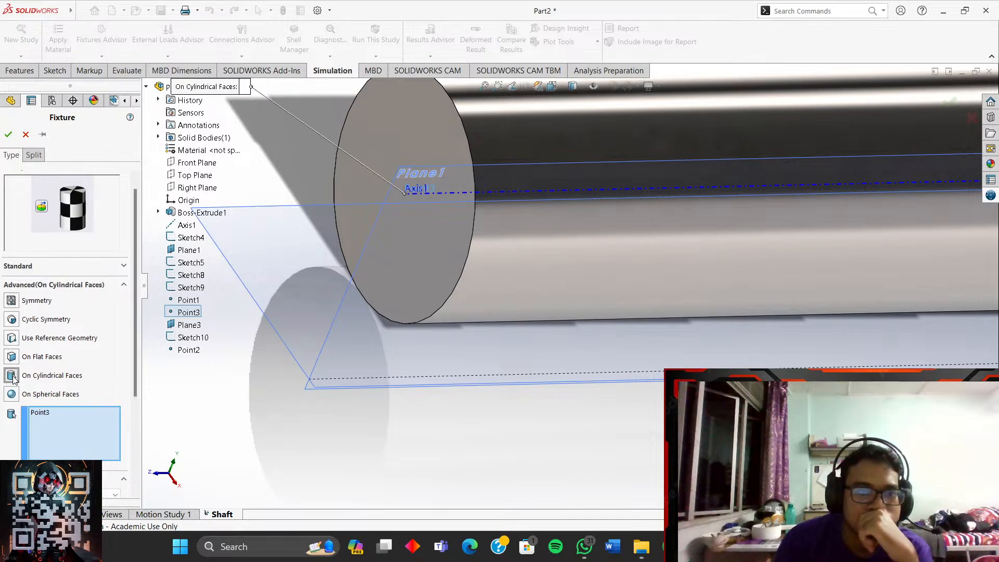
left_click(12, 395)
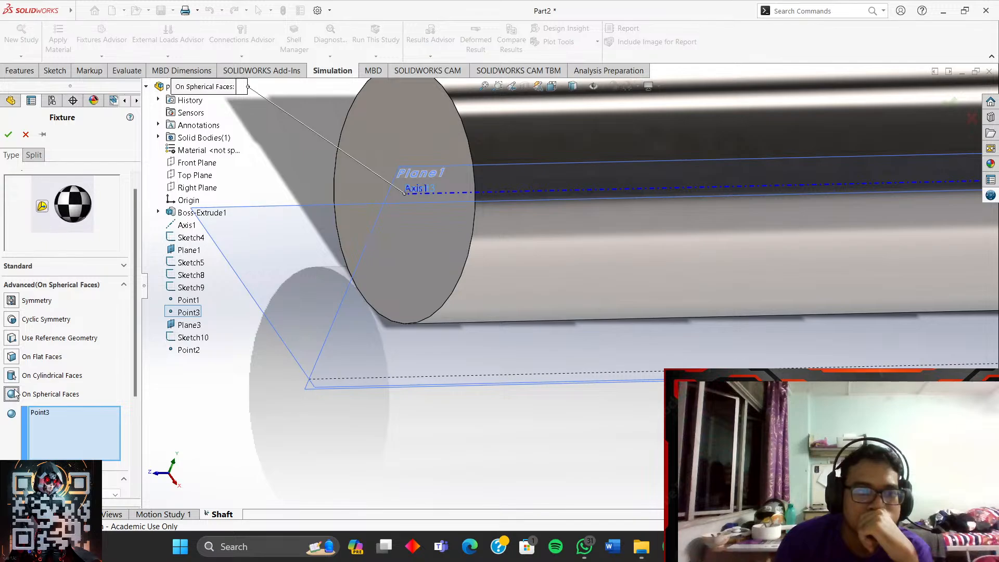
left_click(17, 382)
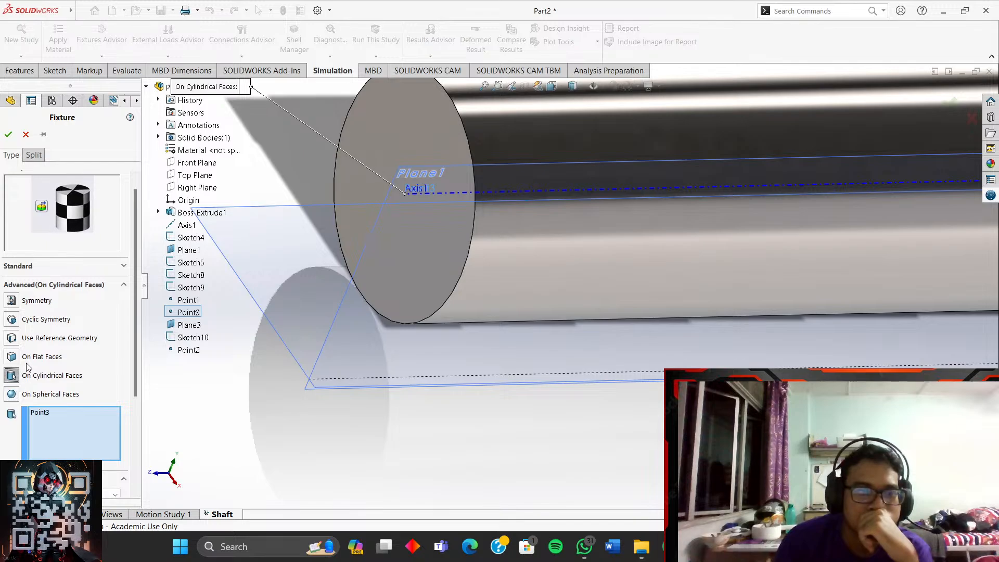
left_click(15, 357)
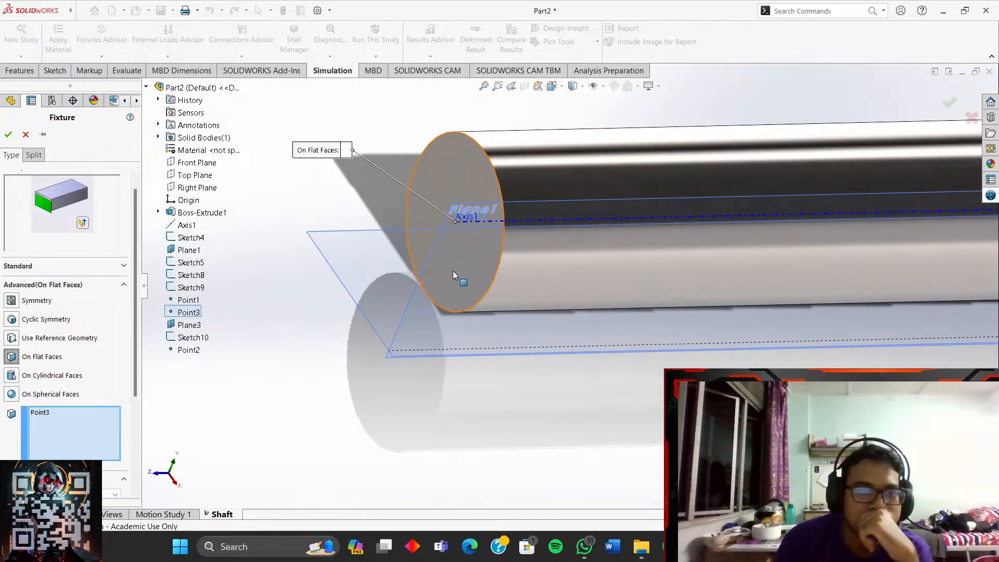
- Select and then deselect the shaft's flat end face, leaving Point3 as the only entity
left_click(455, 272)
left_click(454, 233)
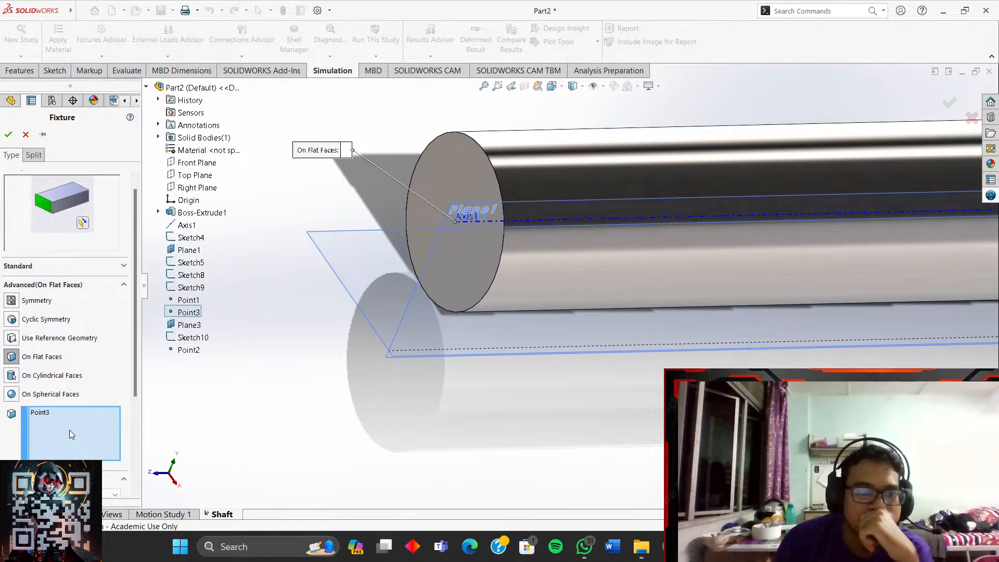
left_click_drag(136, 353, 135, 442)
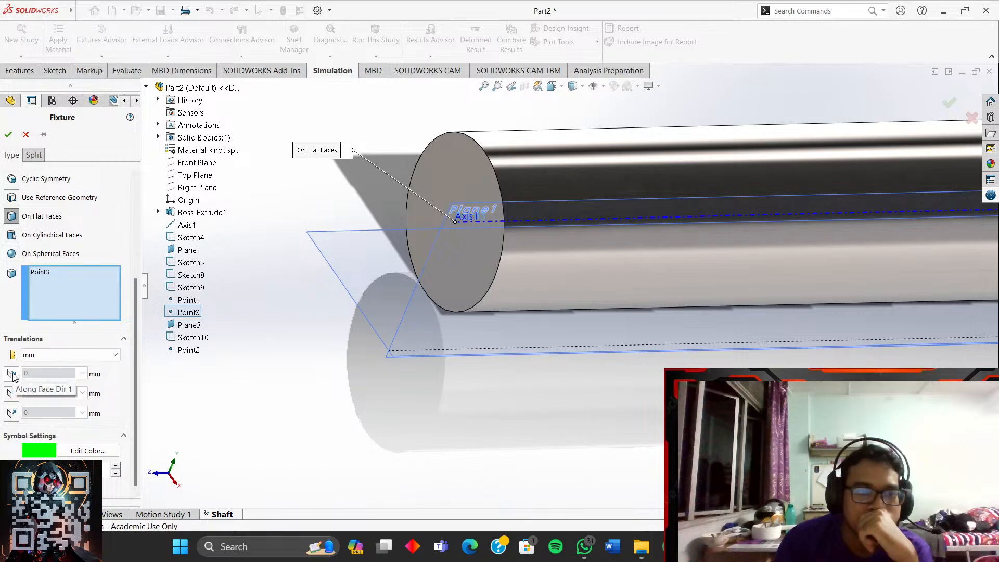
- Restrain the flat-face fixture normal to the face at 0, in metres, with Reverse direction ticked
left_click(12, 416)
scroll(10, 419, "up", 3)
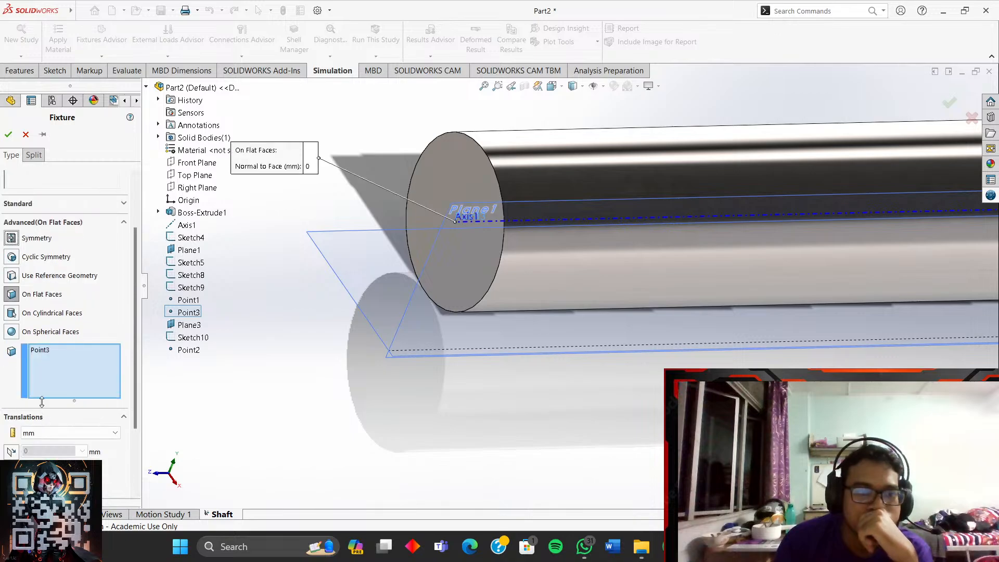
scroll(37, 432, "down", 2)
left_click_drag(136, 390, 131, 451)
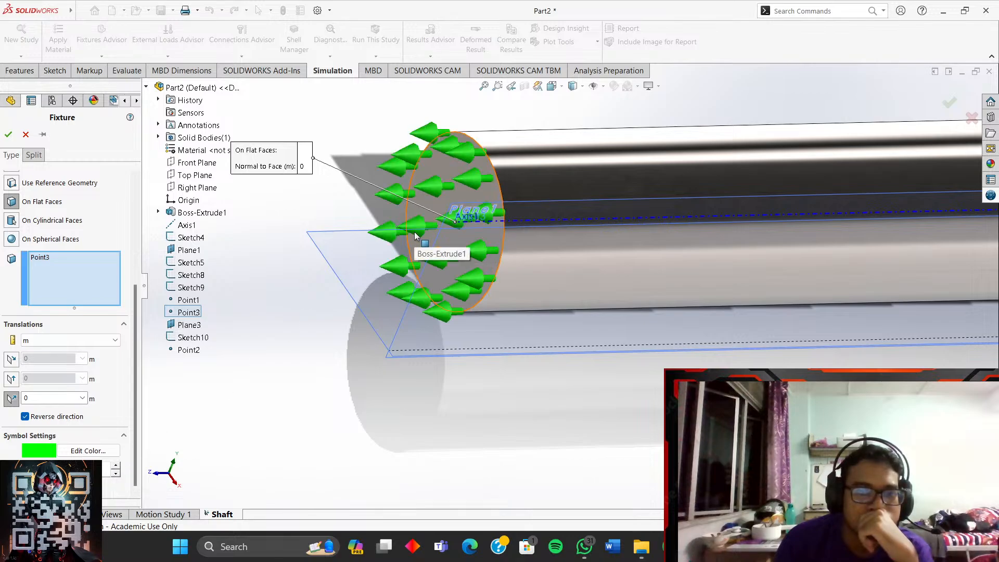
scroll(416, 236, "up", 5)
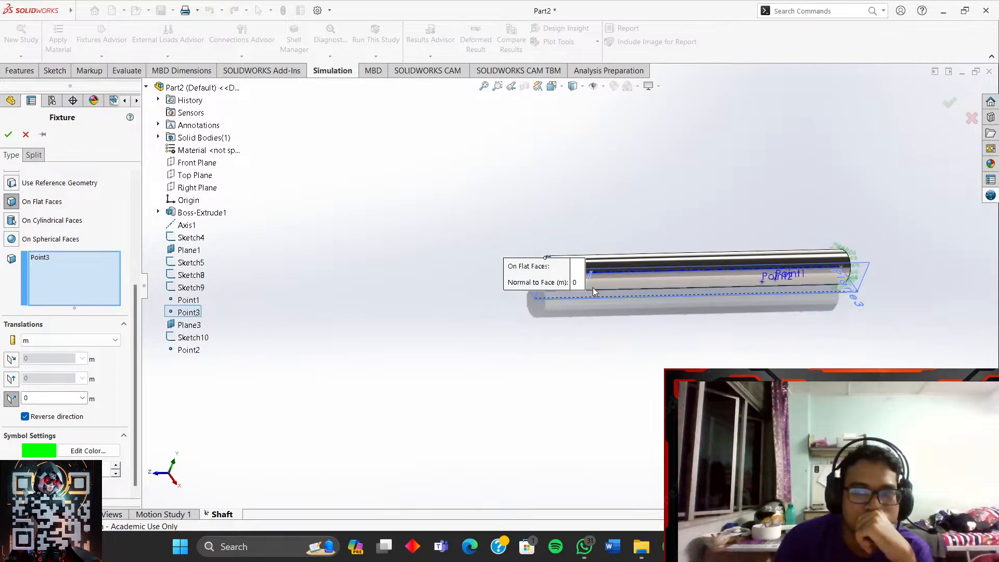
scroll(595, 292, "down", 5)
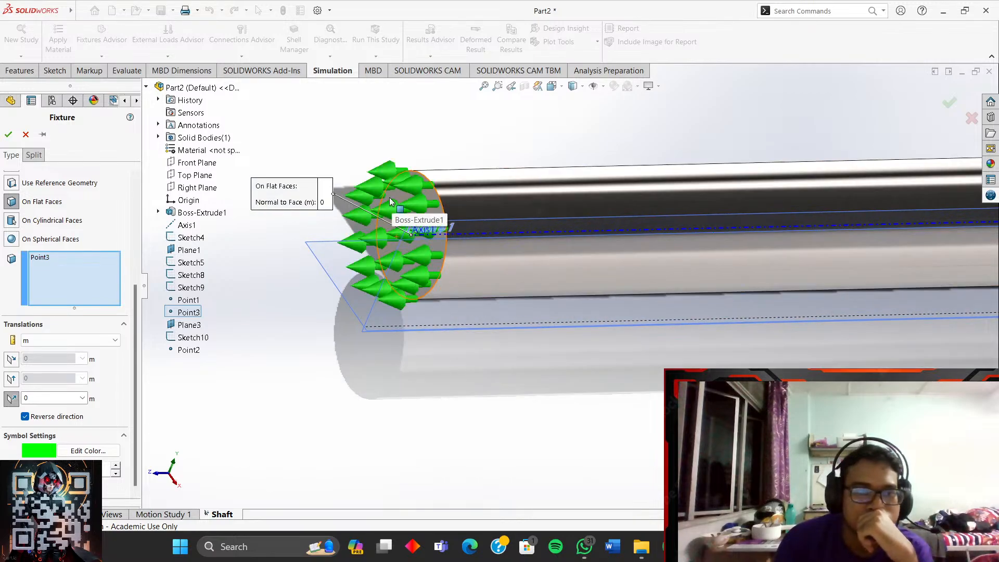
scroll(99, 222, "up", 3)
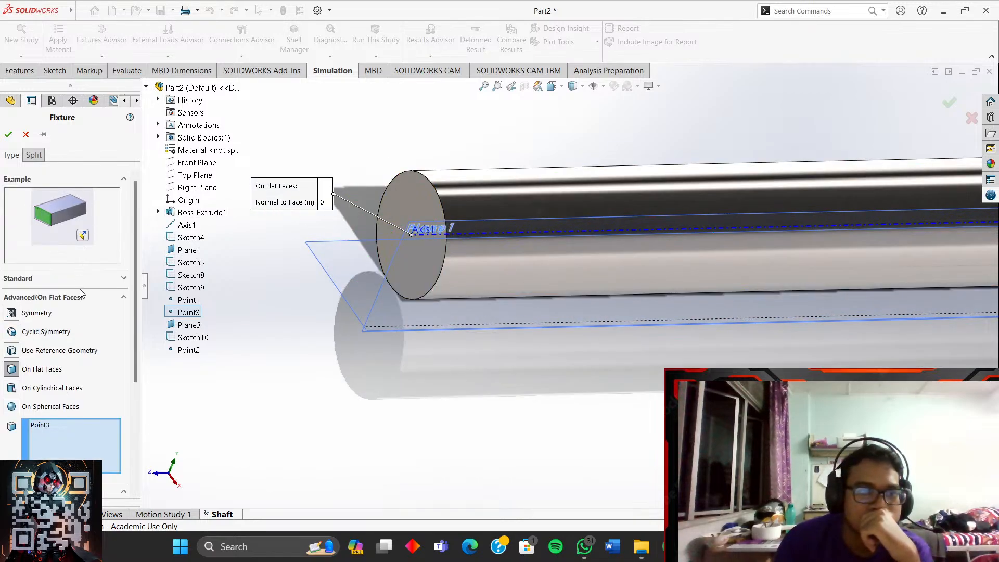
scroll(82, 304, "down", 3)
scroll(81, 389, "up", 3)
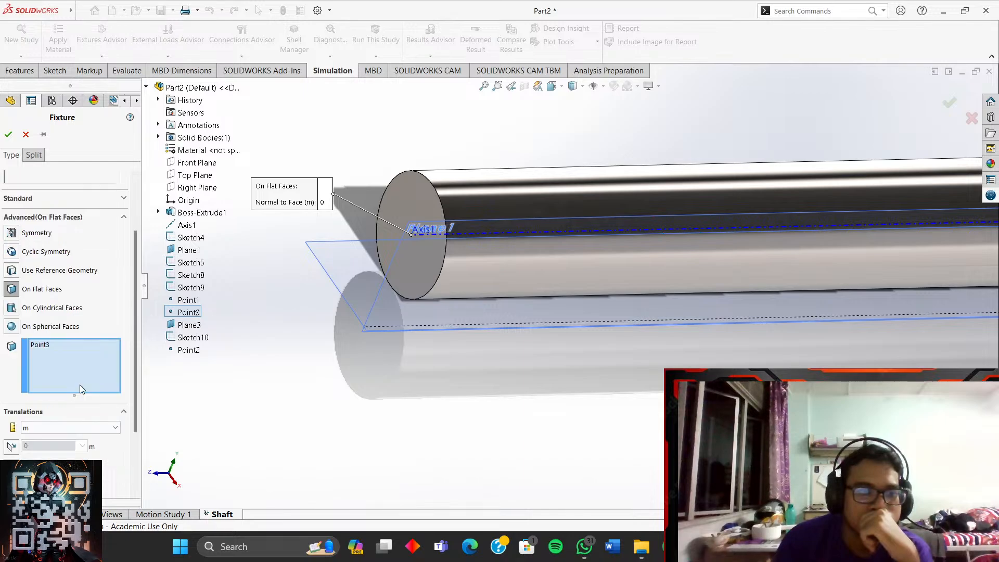
scroll(82, 333, "up", 3)
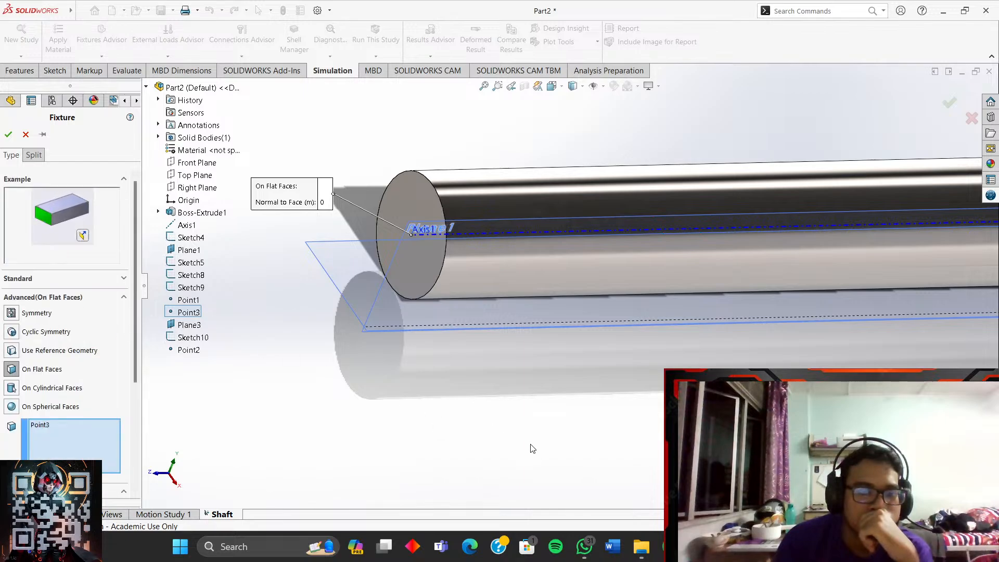
mouse_move(698, 547)
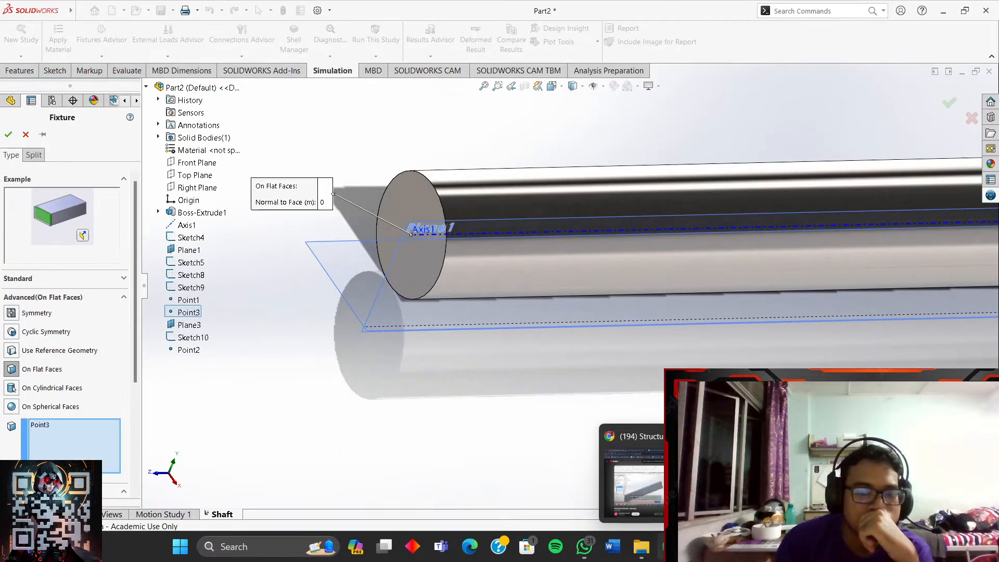
- Seek the tutorial back to its joint selection and reference-geometry fixture explanation
left_click(620, 436)
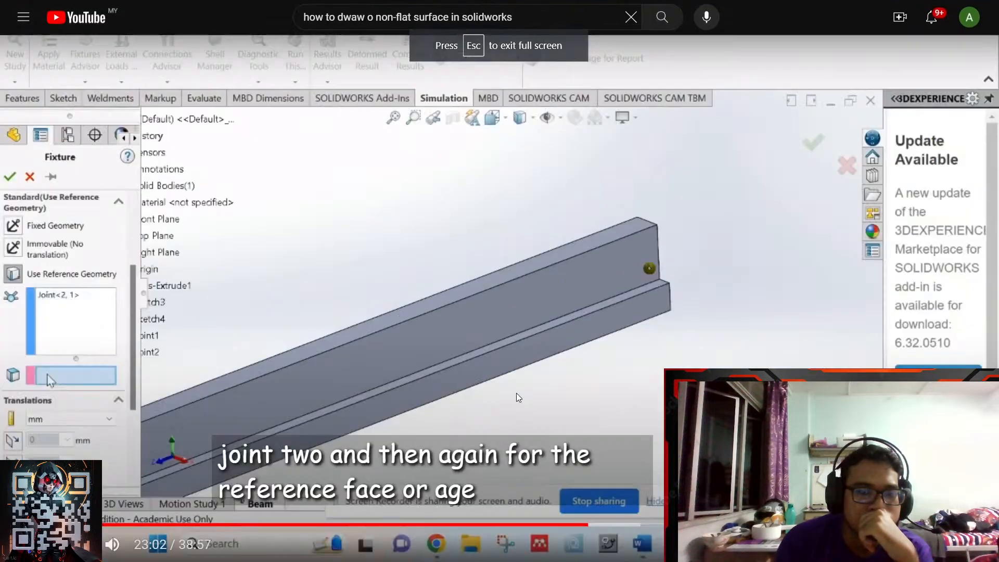
key("Right")
key("Right")
key("Right")
key("Right")
key("Right")
key("Right")
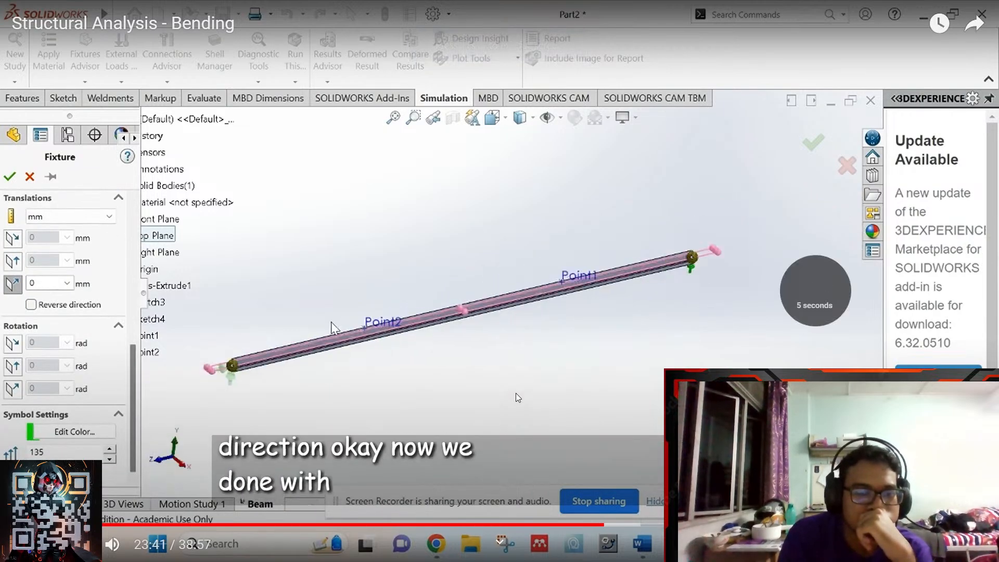
key("Right")
key("Right")
key("Right")
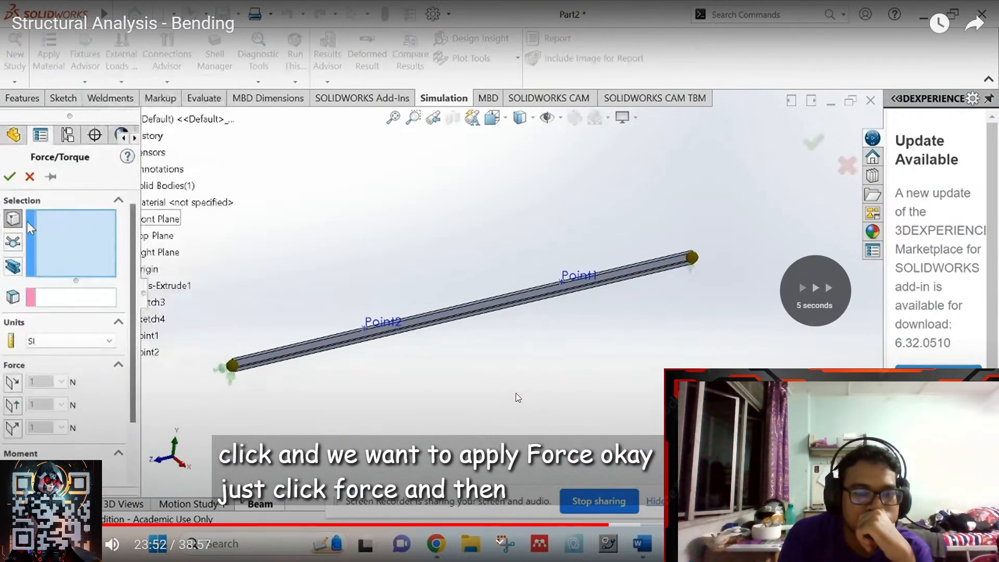
key("Left")
key("Left")
key("Left")
key("Left")
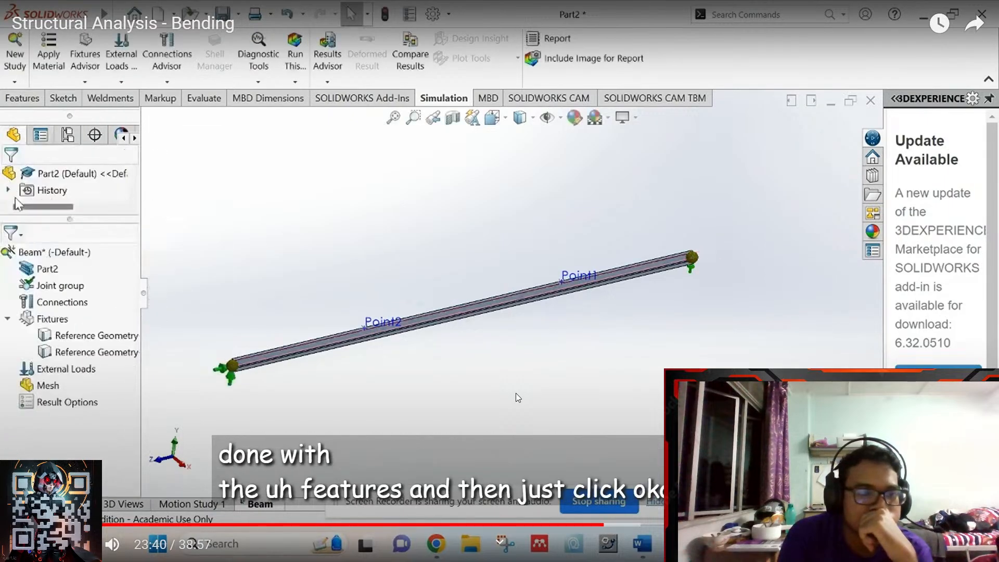
key("Left")
key("Right")
key("Left")
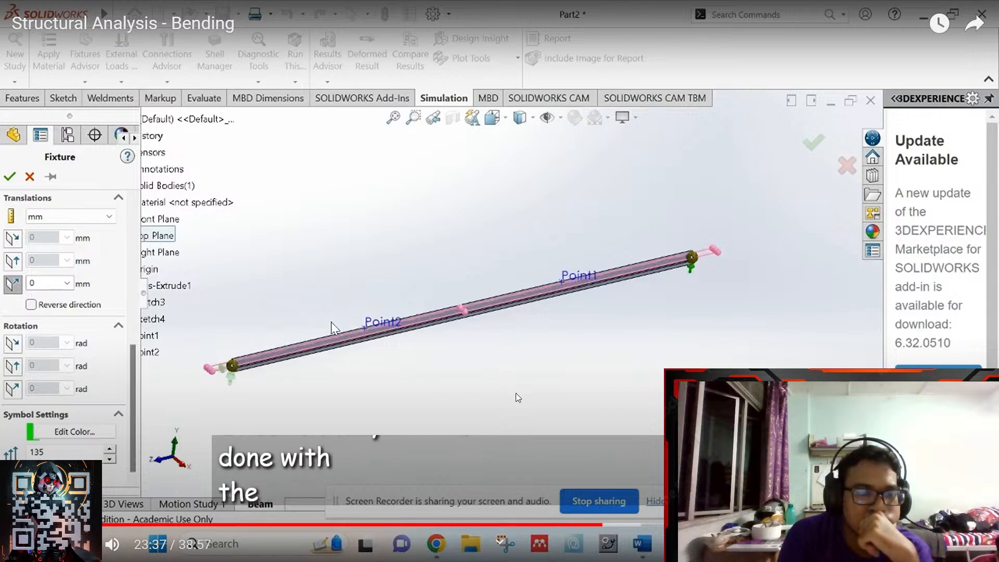
key("Left")
key("Left")
key("Left")
key("Left")
key("Left")
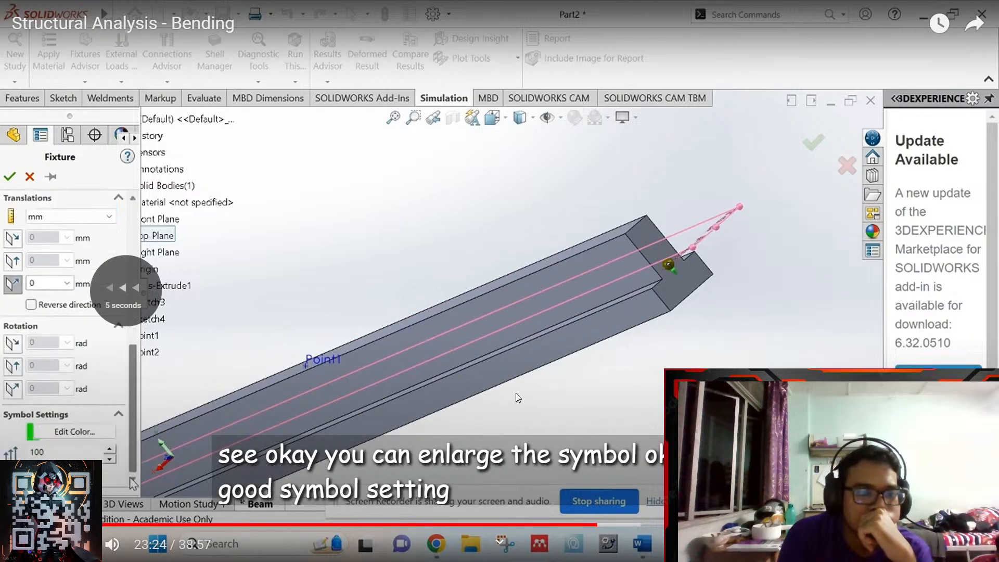
key("Left")
key("Left")
key("Left")
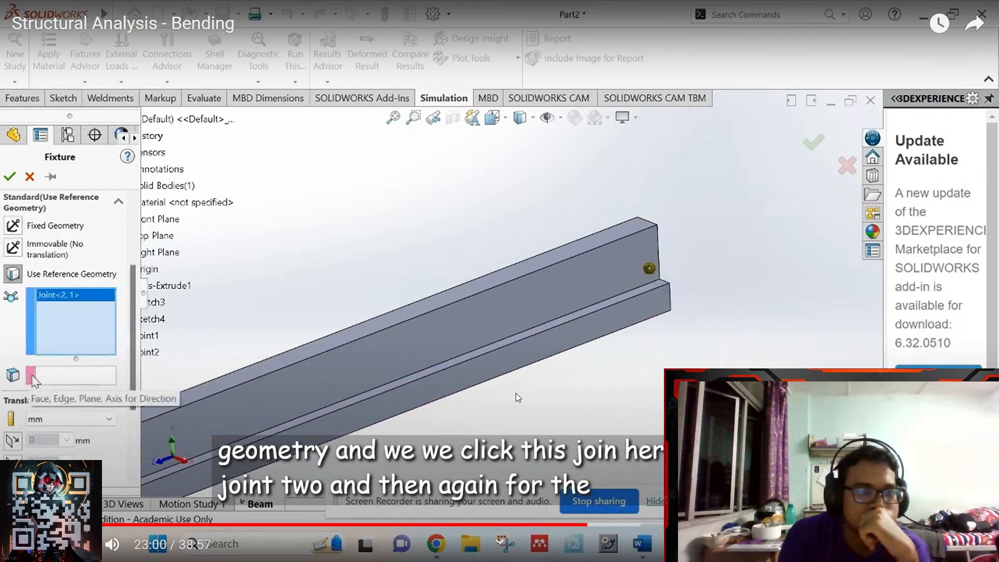
key("Left")
key("Left")
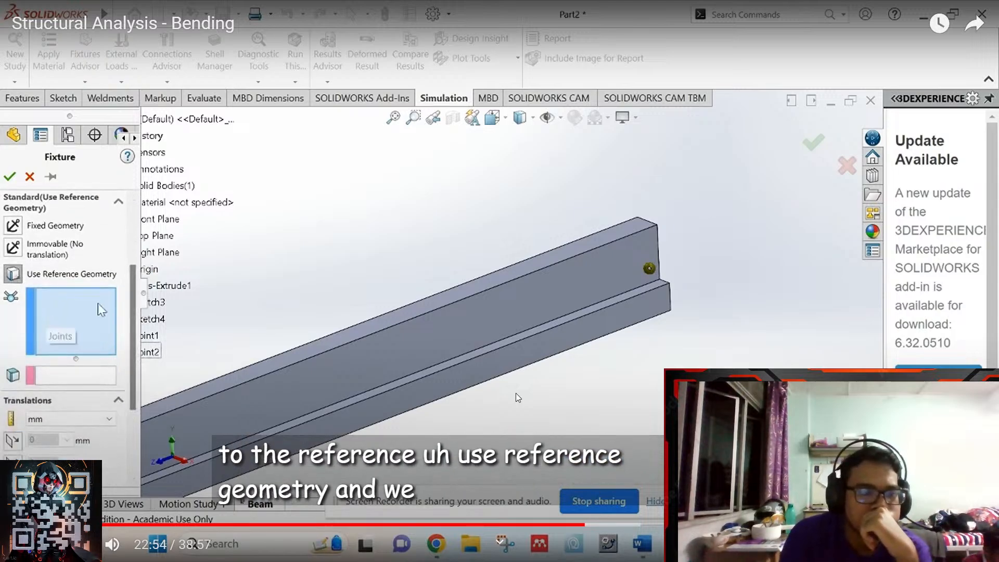
- Skip the tutorial ahead past Top Plane selection to the 24:23 Force/Torque step, then return to SOLIDWORKS
key("Right")
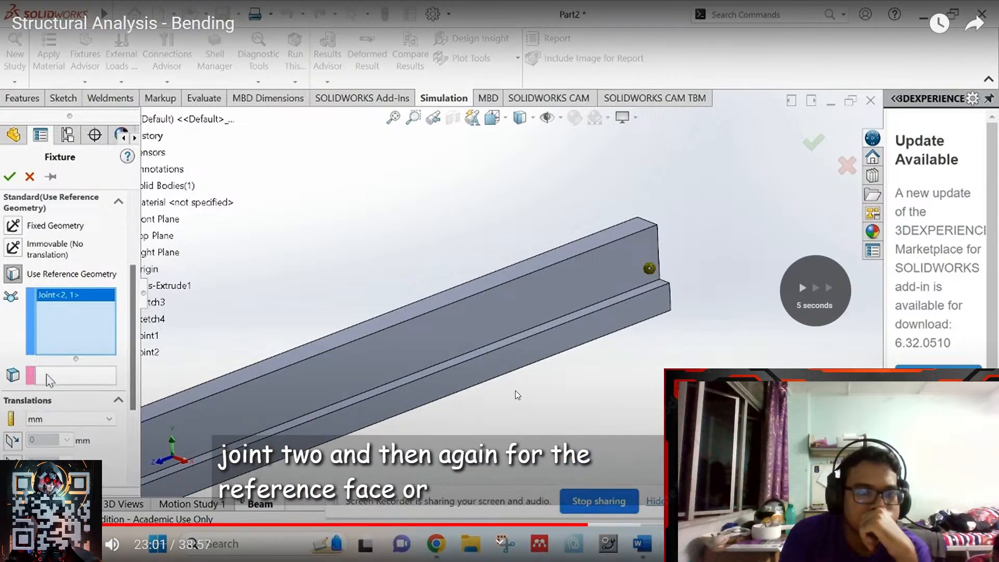
key("Right")
key("Right")
key("Right")
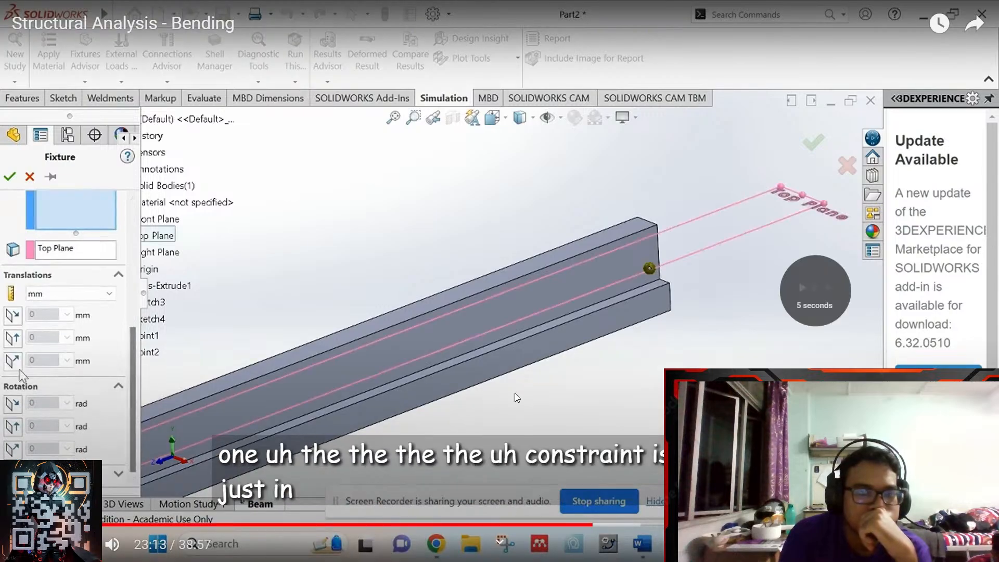
key("Right")
key("Right")
key("Right")
key("Right")
key("Right")
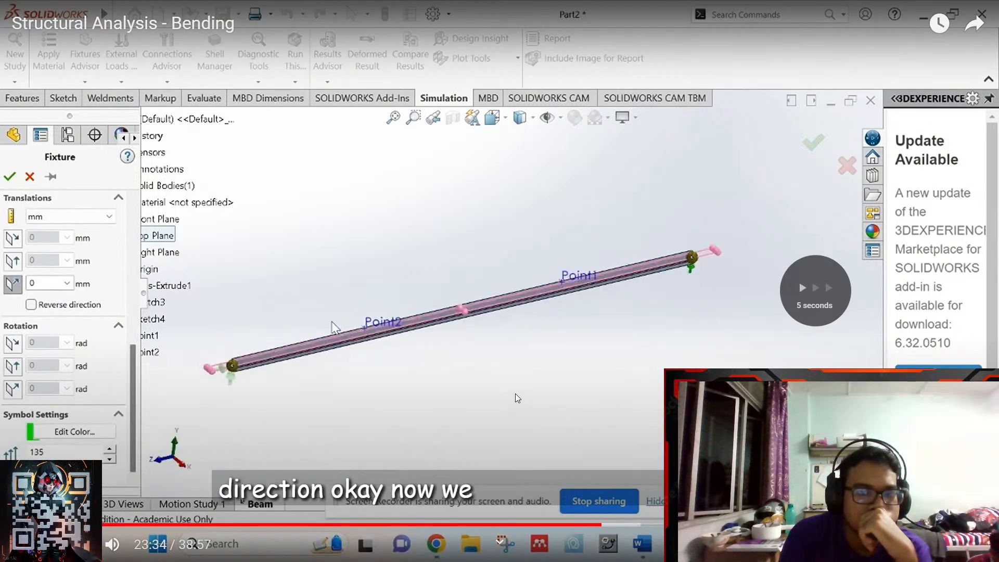
key("Right")
key("Right")
key("Right")
key("Right")
key("Right")
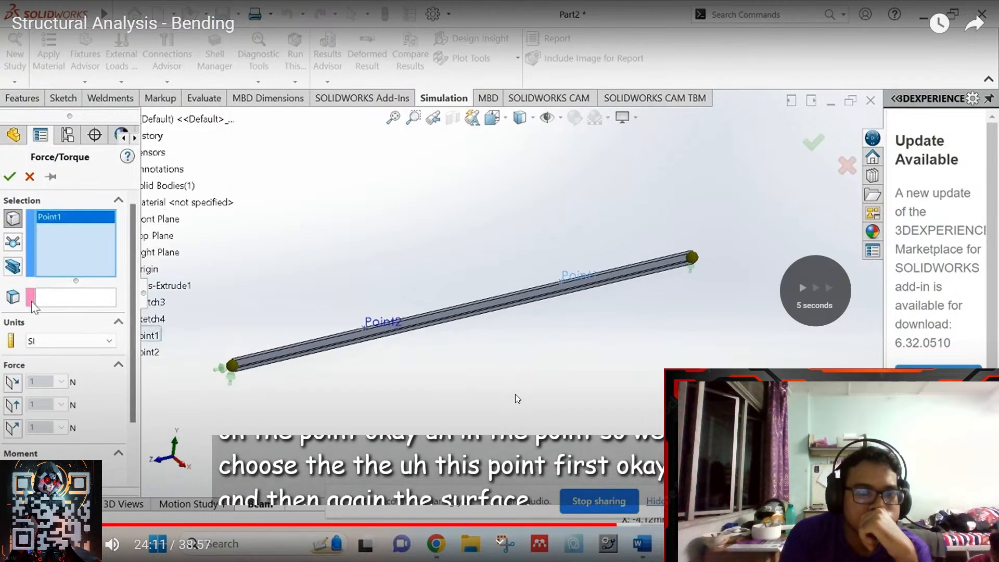
key("Right")
key("Right")
key("Right")
key("Right")
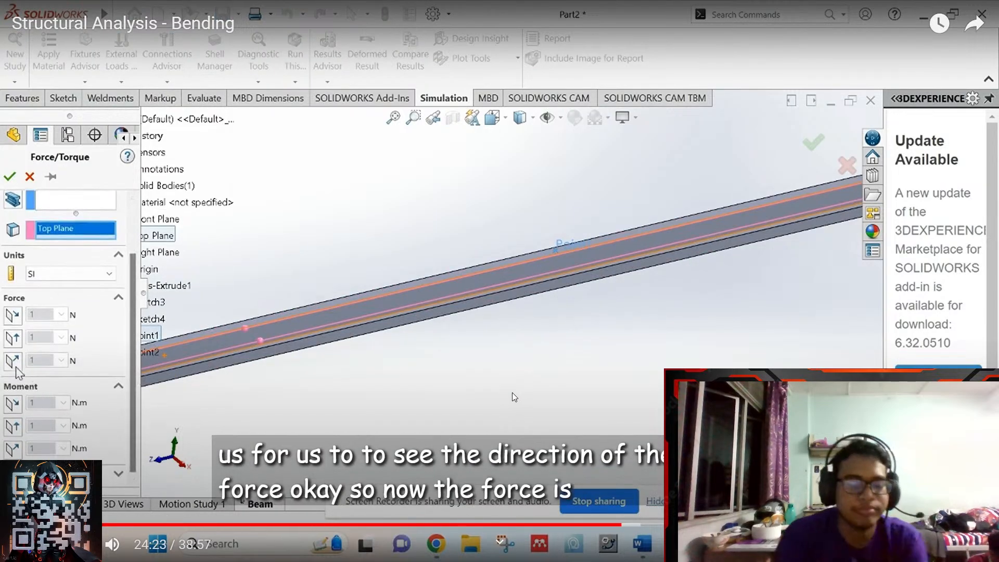
key("alt+Tab")
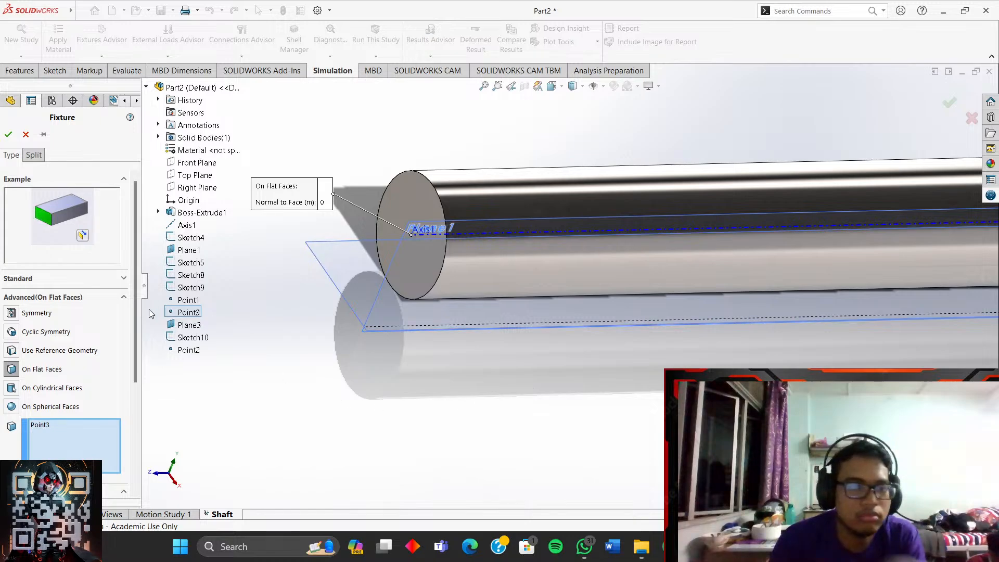
- Accept the Fixed-1 fixture and inspect its restraint symbols on the shaft's end
key("Return")
scroll(467, 388, "up", 2)
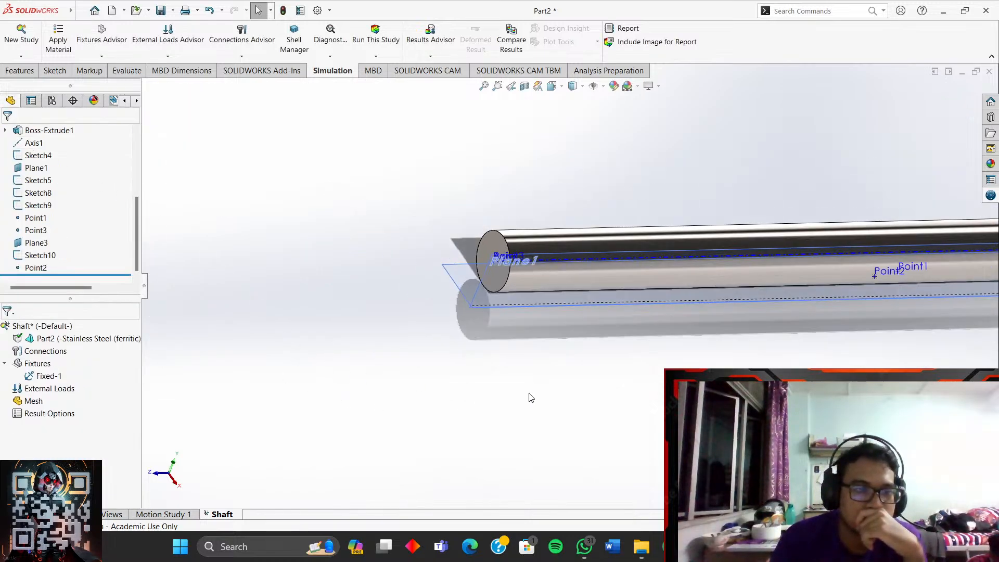
scroll(468, 387, "up", 3)
scroll(757, 296, "down", 5)
scroll(581, 259, "up", 1)
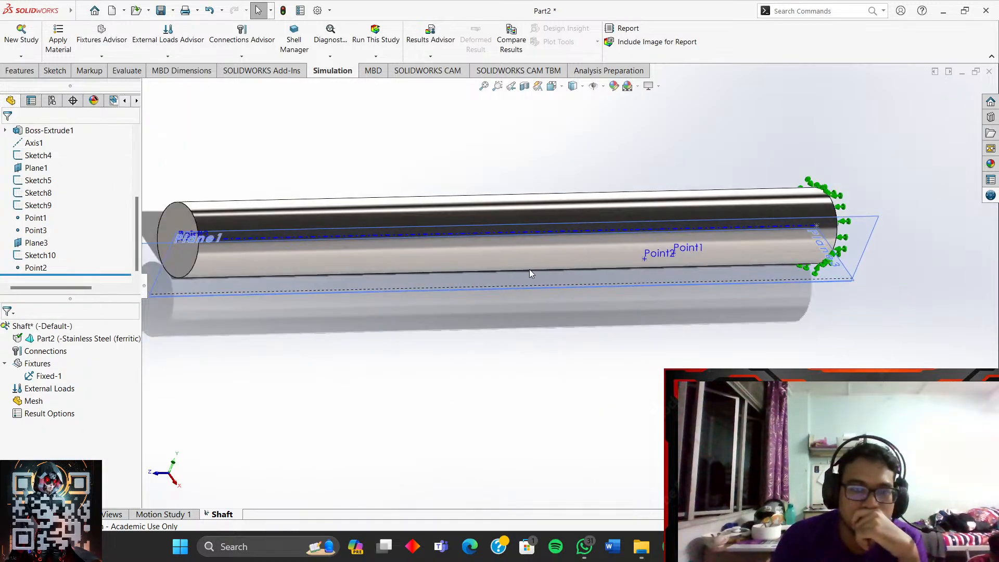
middle_click_drag(578, 199, 655, 304)
mouse_move(755, 547)
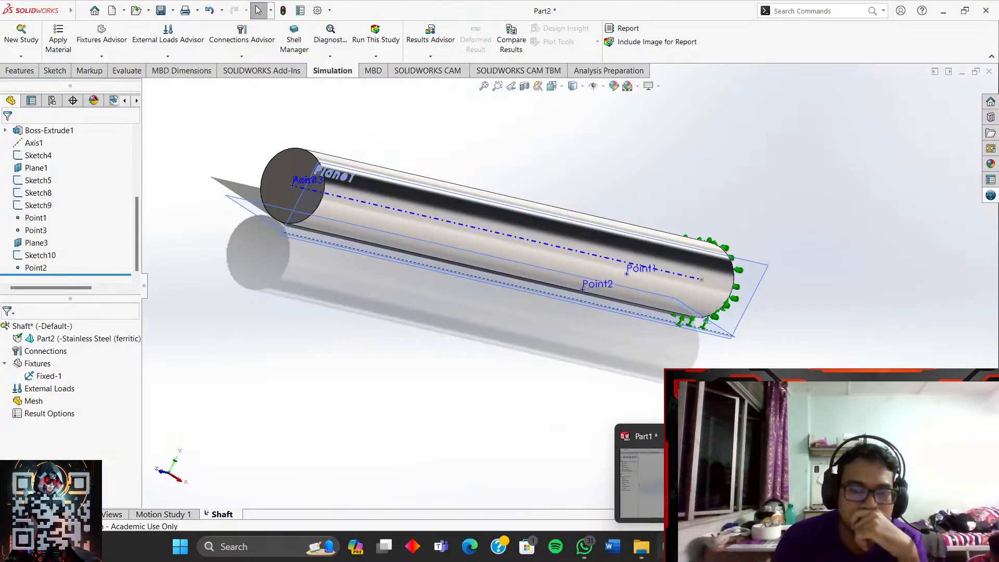
left_click(670, 547)
left_click(482, 353)
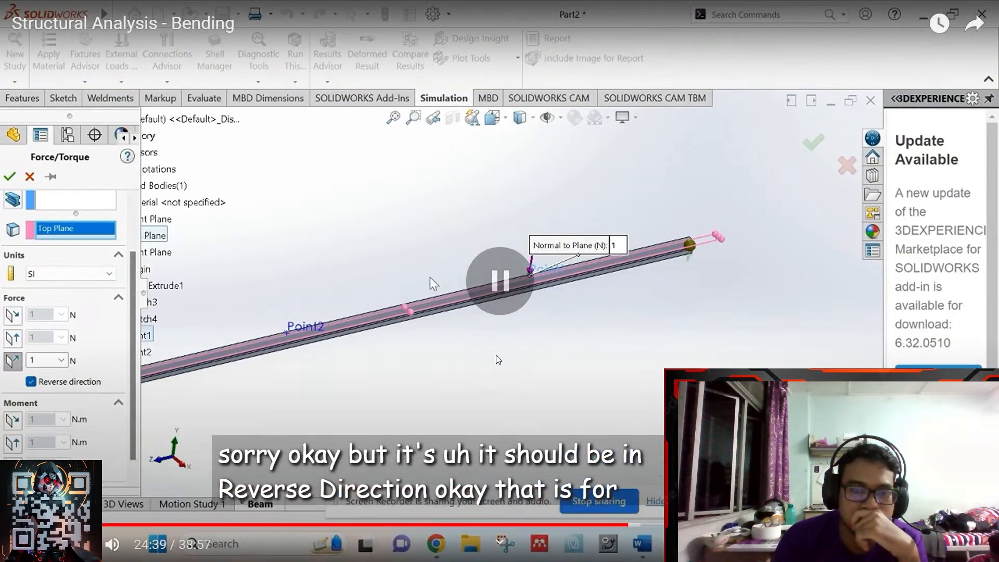
left_click(563, 336)
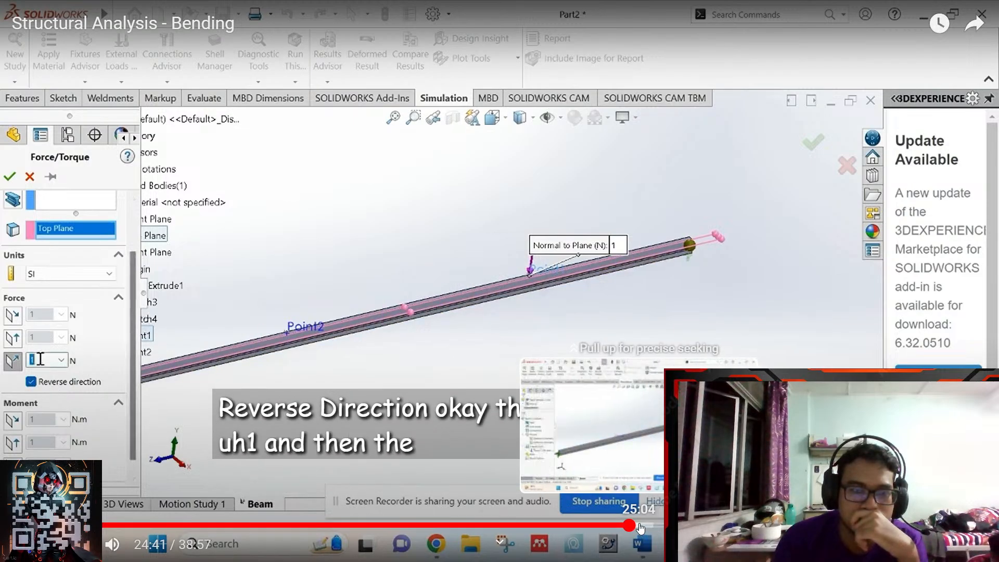
left_click_drag(640, 528, 617, 524)
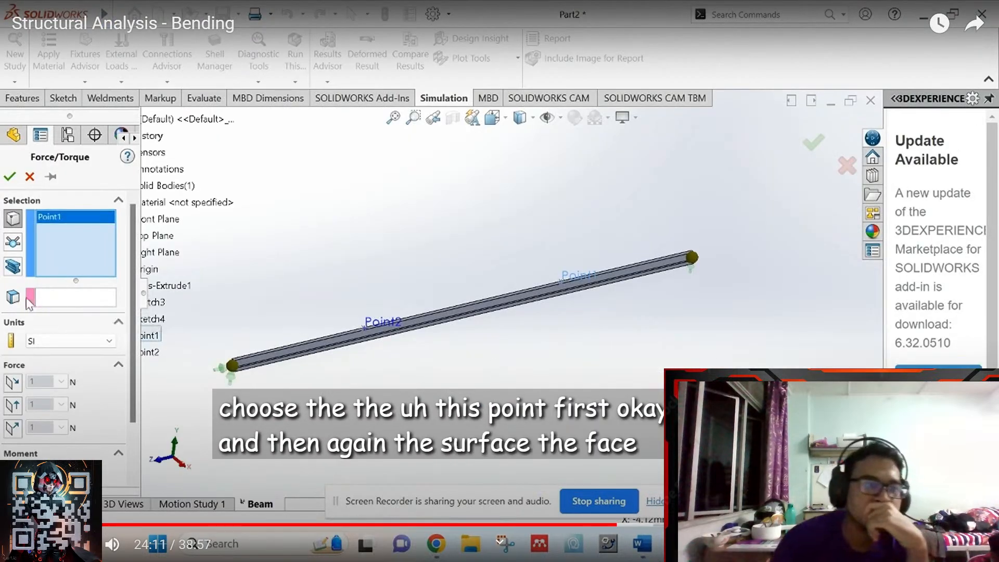
left_click(606, 526)
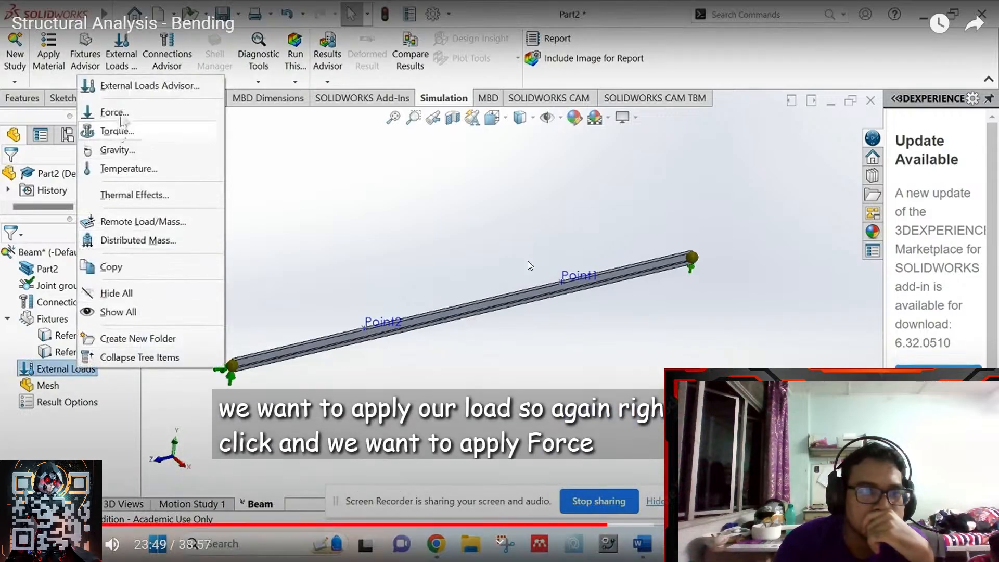
left_click(527, 259)
left_click(968, 544)
- Start a new Force load from External Loads in the shaft study
mouse_move(756, 546)
left_click(824, 483)
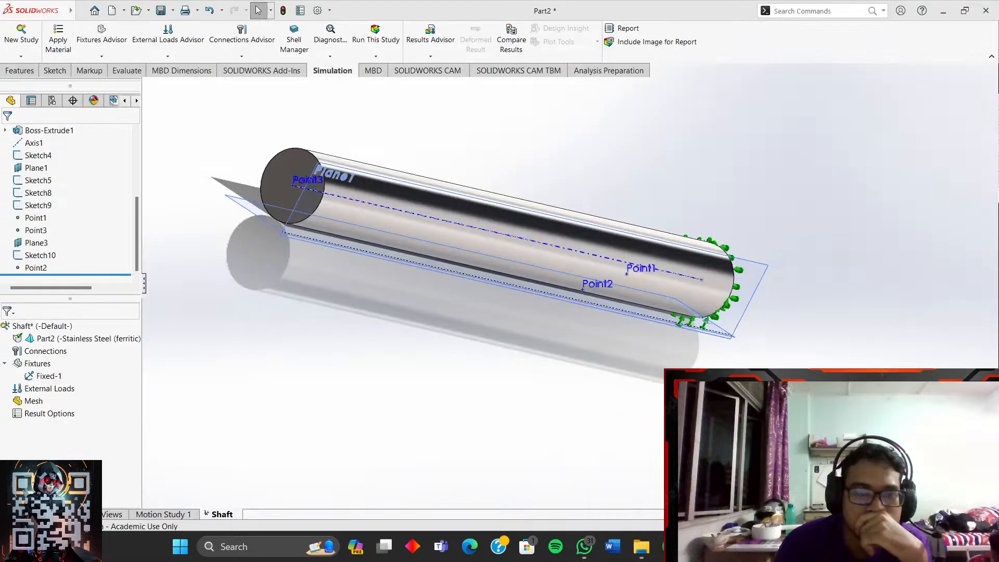
right_click(50, 389)
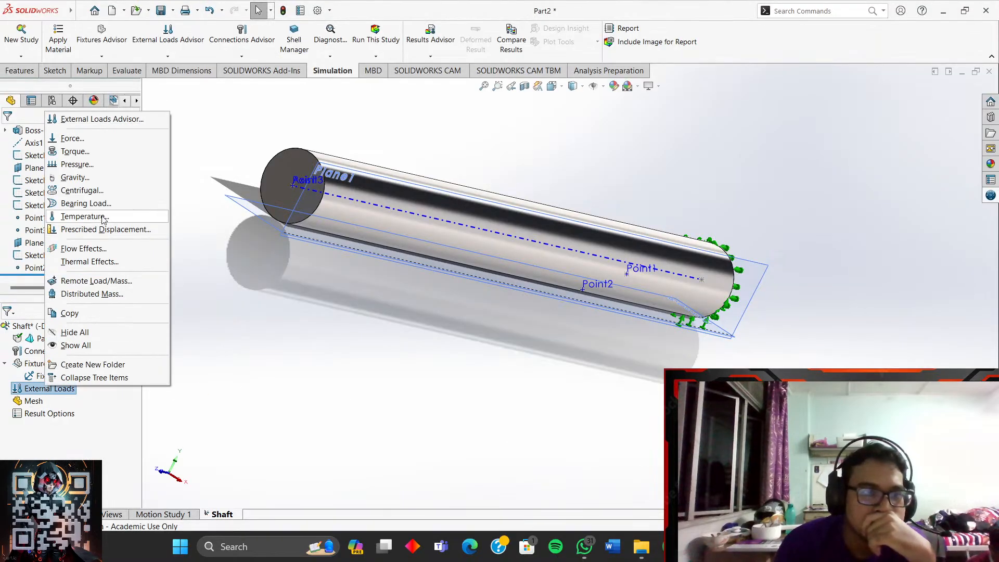
left_click(83, 144)
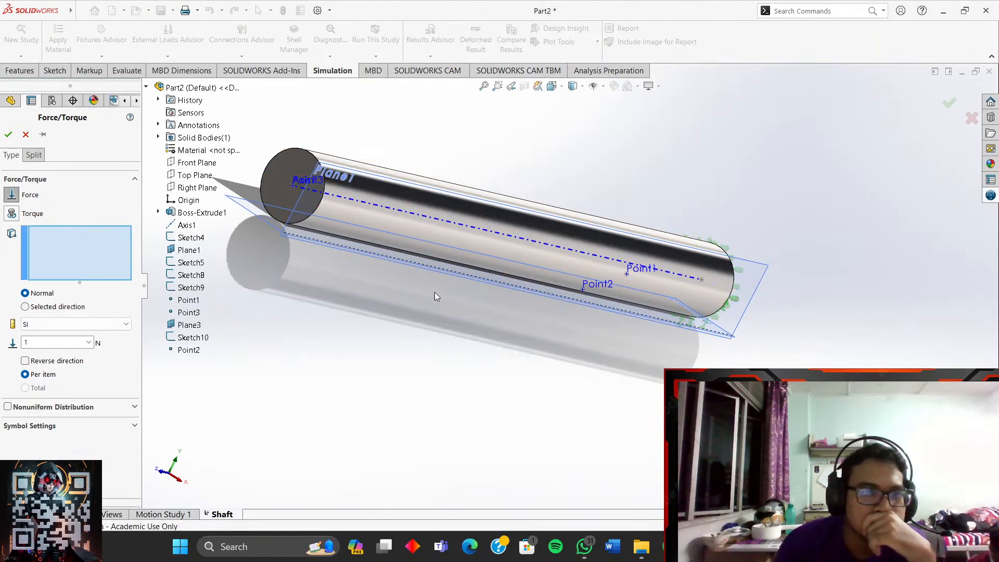
- Select Point1 on the shaft as the force entity, with 1 N set
middle_click_drag(476, 289, 448, 384)
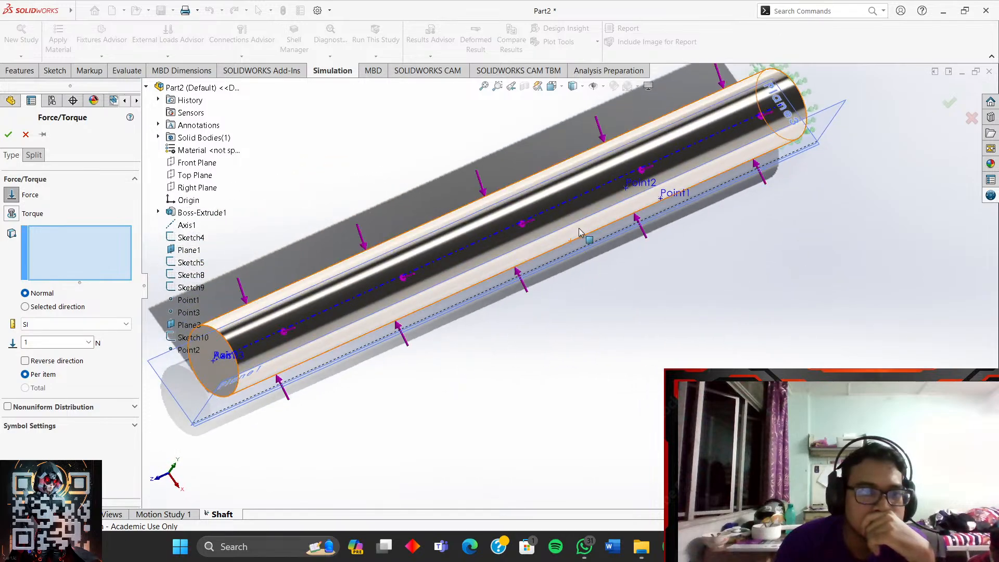
scroll(581, 230, "up", 2)
scroll(631, 217, "down", 3)
middle_click_drag(696, 303, 636, 194)
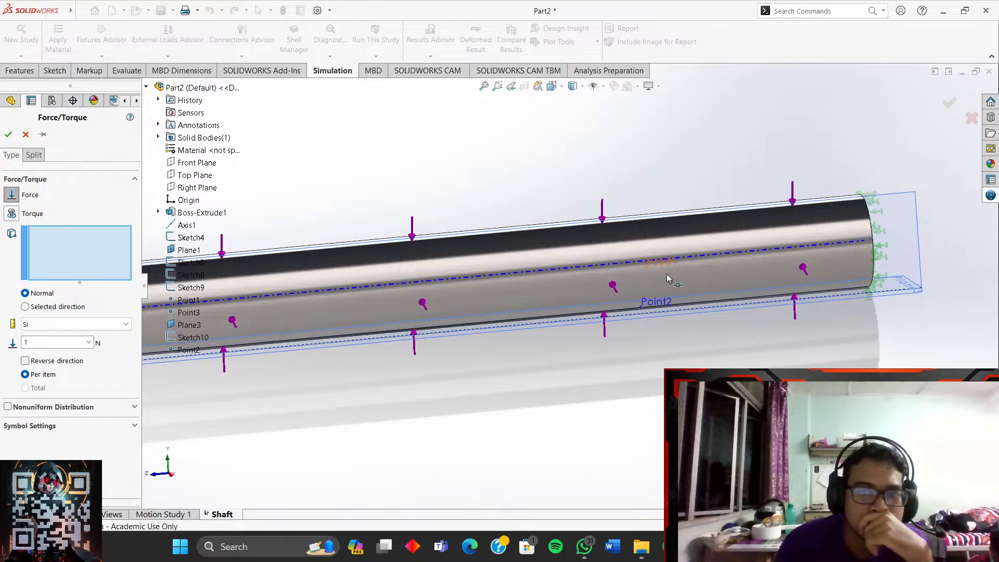
left_click(648, 270)
scroll(687, 372, "up", 2)
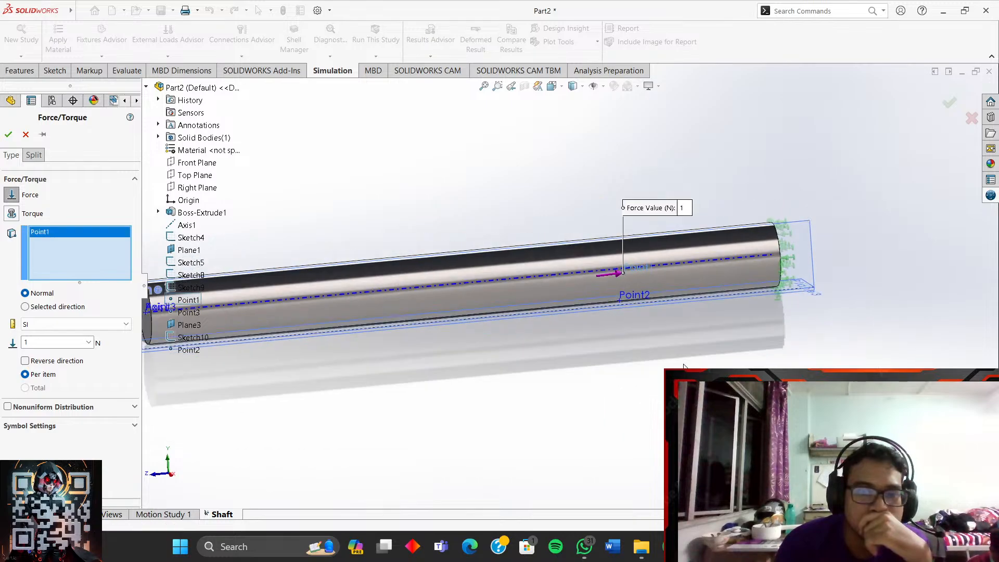
scroll(695, 377, "down", 4)
middle_click_drag(587, 182, 595, 188)
scroll(505, 171, "up", 3)
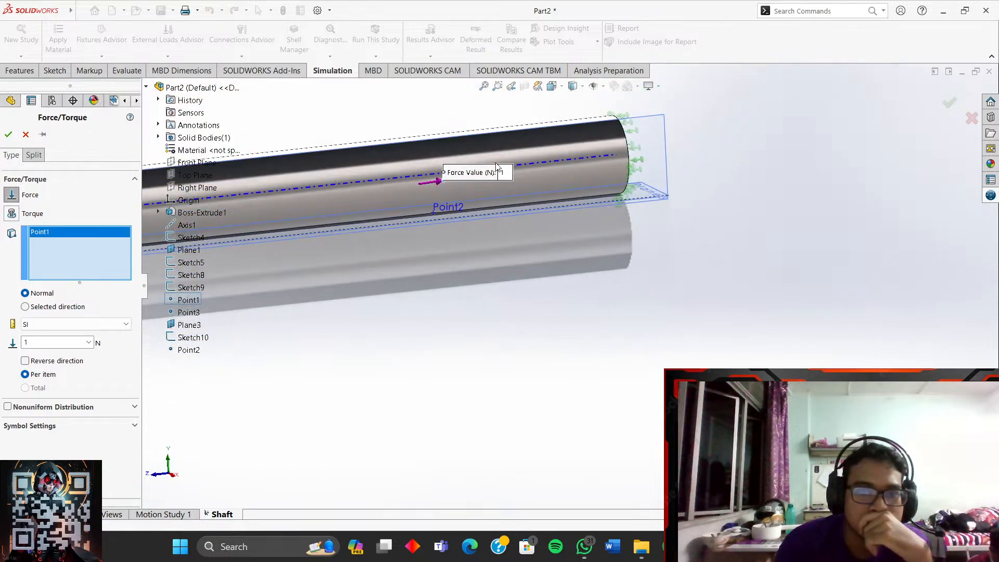
scroll(448, 174, "down", 4)
mouse_move(524, 374)
middle_mouse_down()
mouse_move(553, 382)
mouse_move(531, 389)
mouse_move(529, 371)
middle_mouse_up()
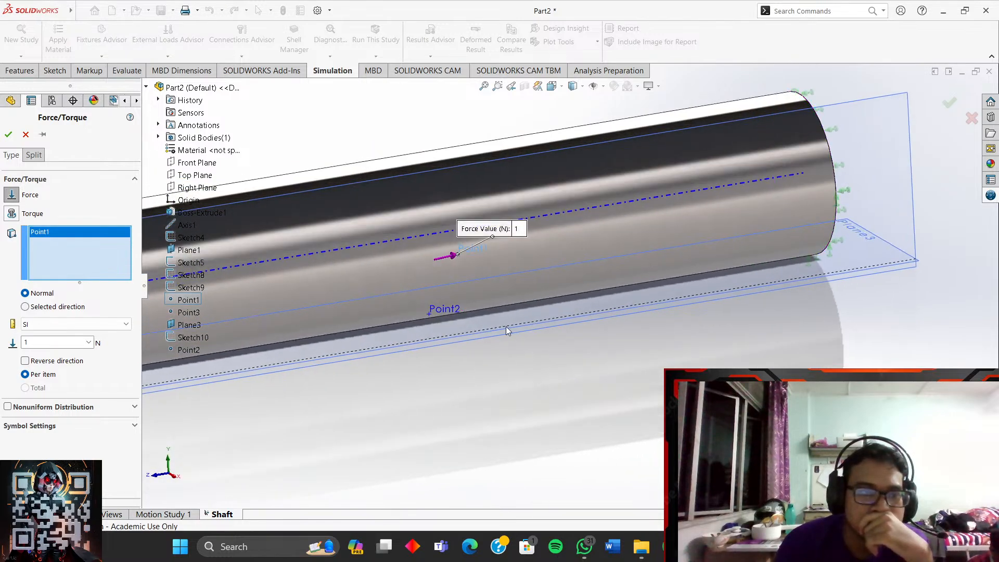
- Watch the tutorial's force step full screen and pause it at 24:16 on the normal page
mouse_move(756, 546)
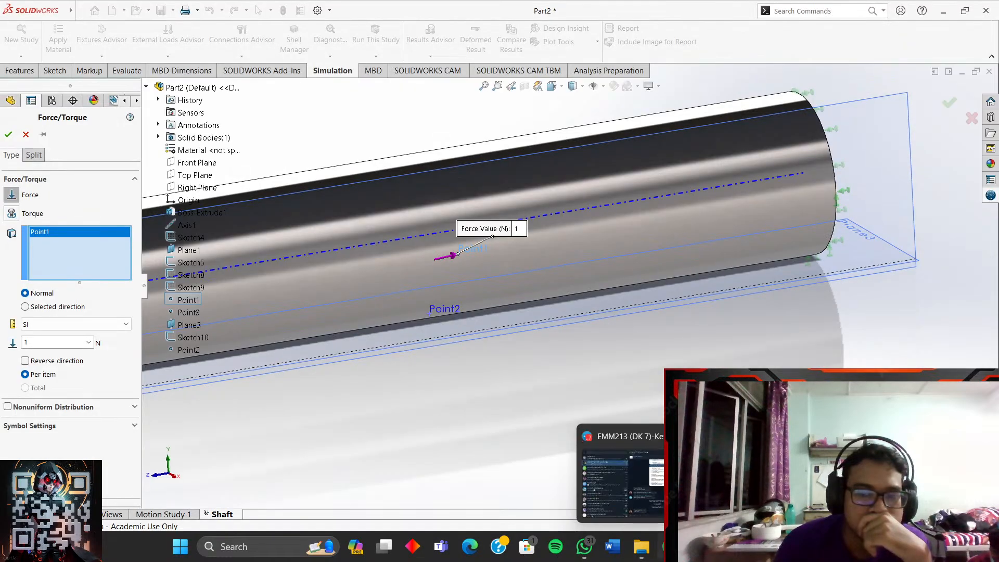
left_click(670, 546)
left_click(495, 335)
left_click(609, 428)
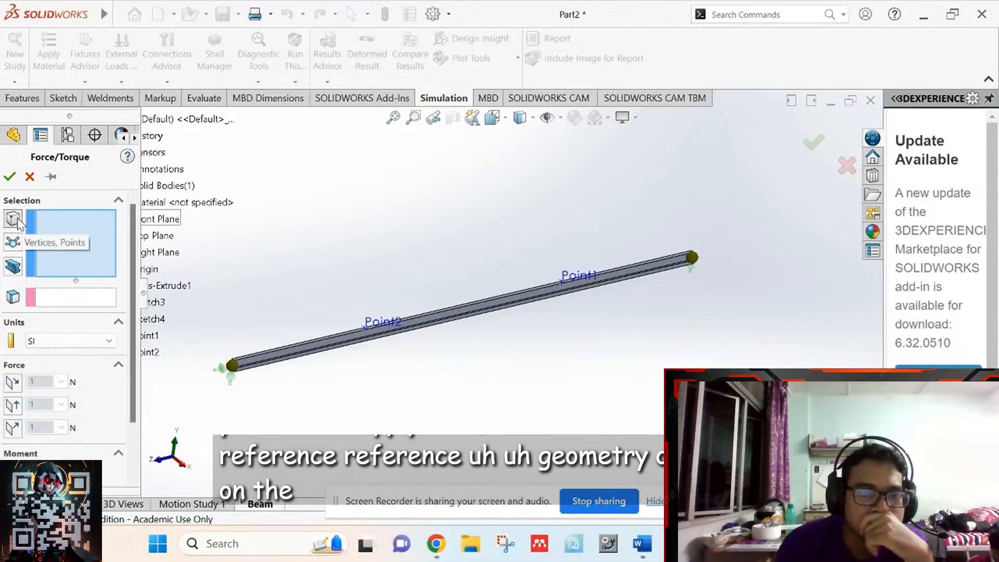
left_click(542, 284)
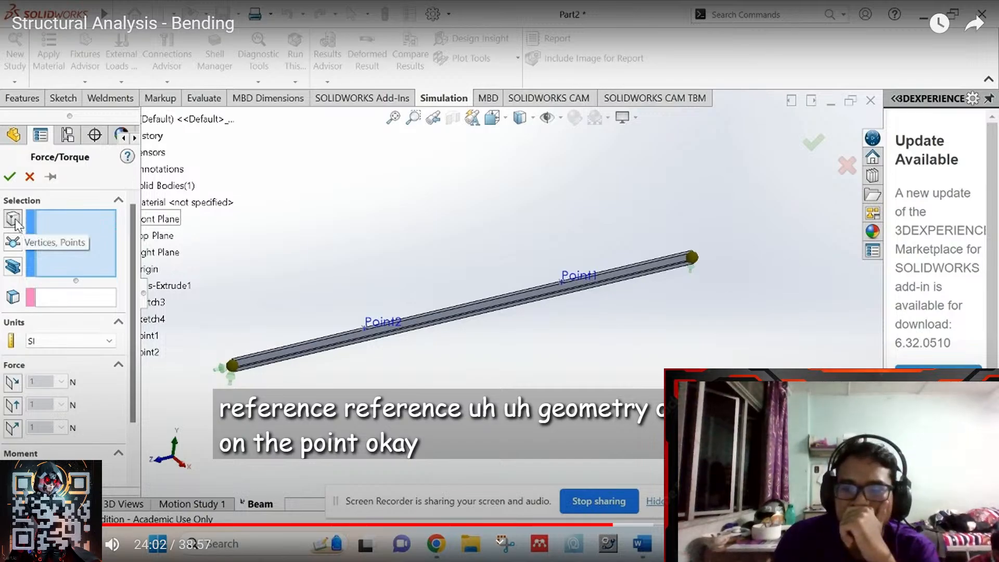
left_click(654, 349)
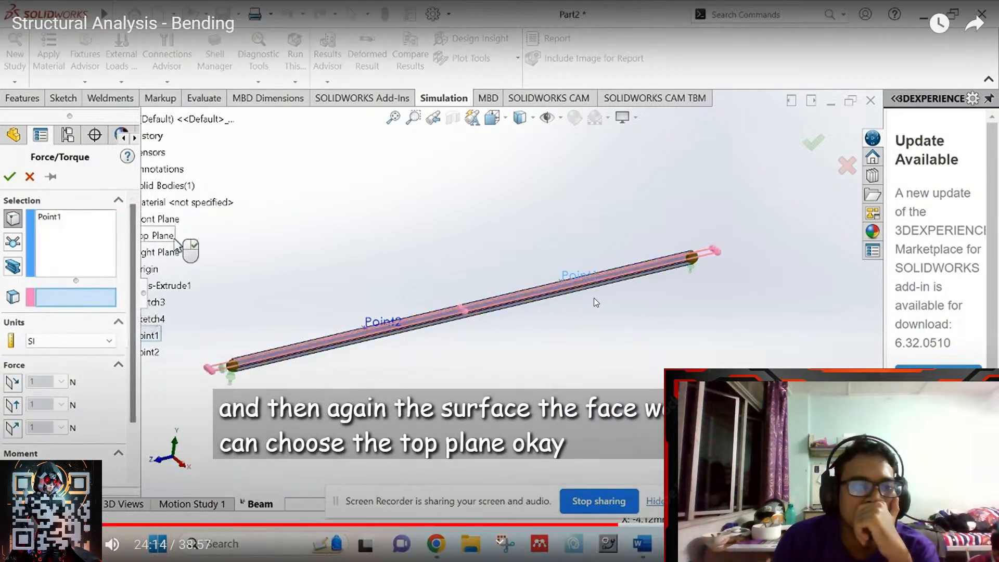
left_click(591, 297)
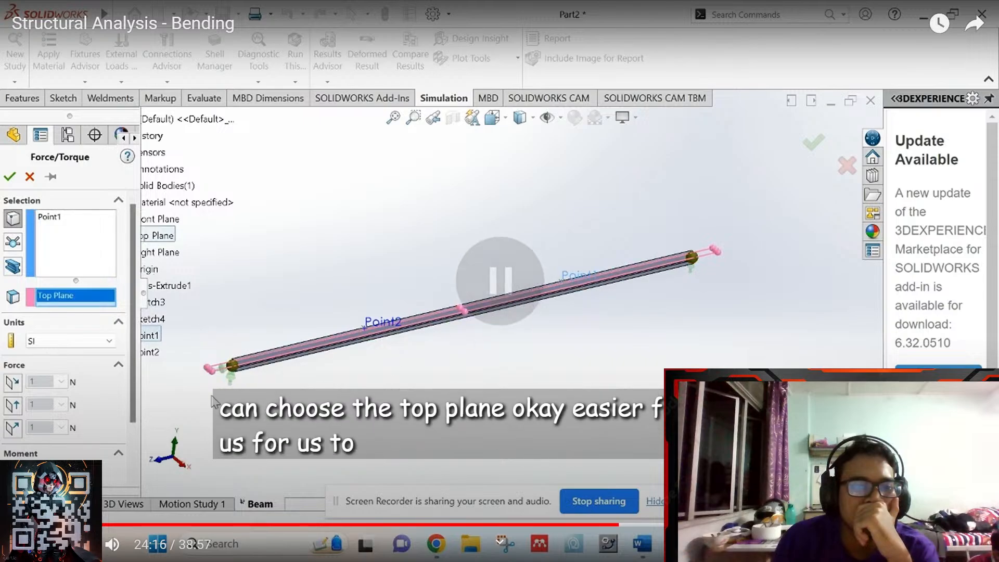
key("Escape")
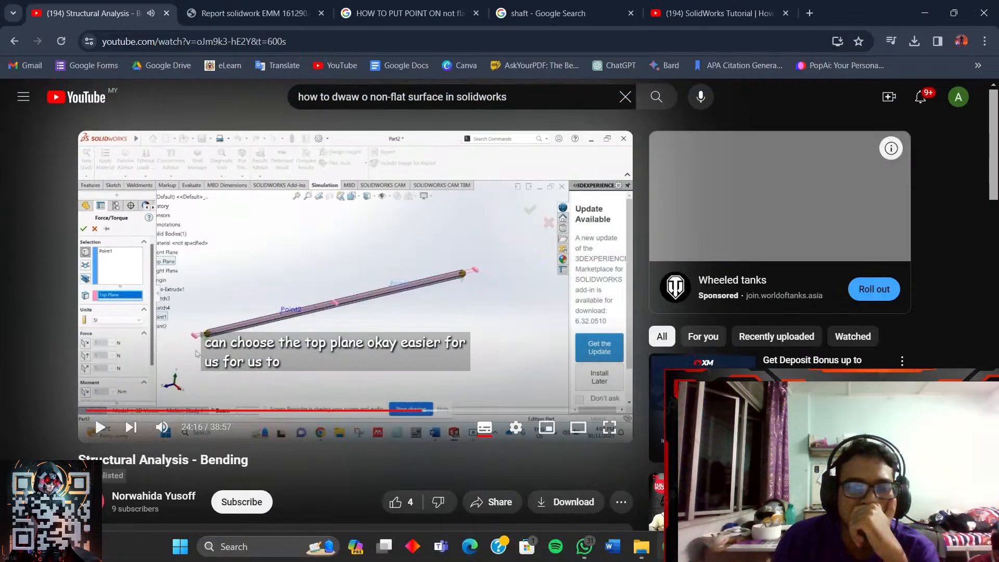
- Check the 1 N Point1 force stays in SI units, expand Symbol Settings, then return to the tutorial
left_click(699, 546)
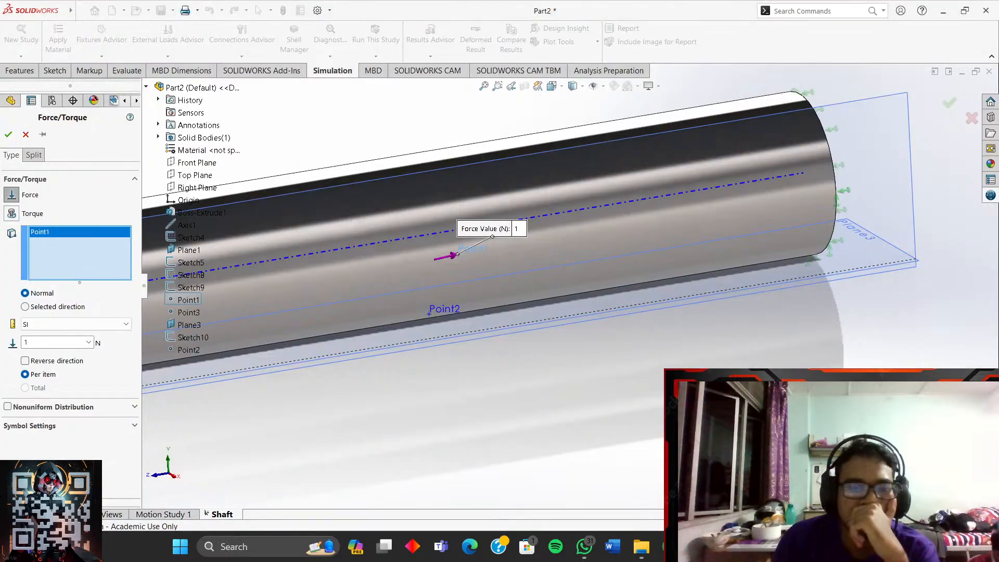
middle_click_drag(451, 354, 553, 346)
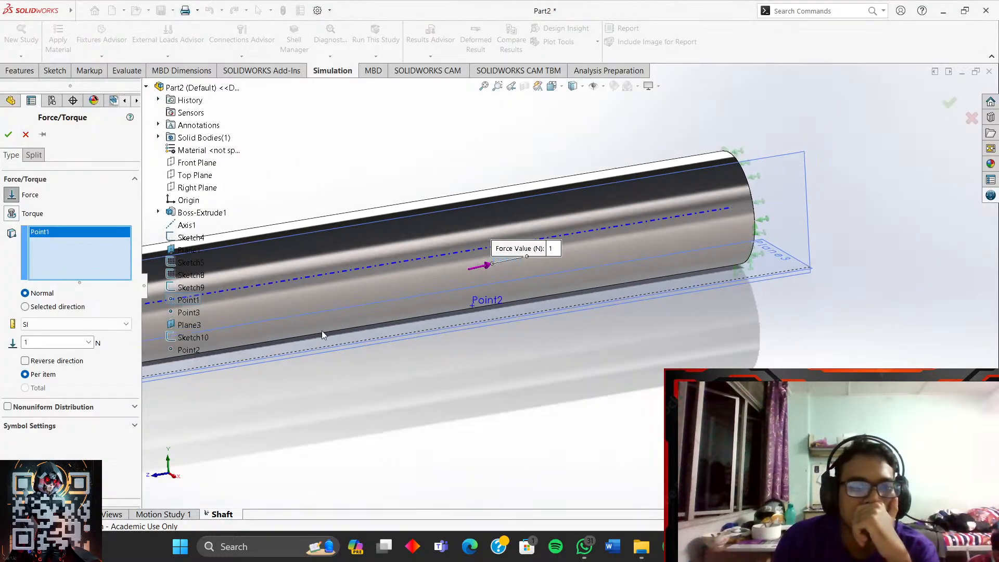
middle_click_drag(366, 379, 394, 375)
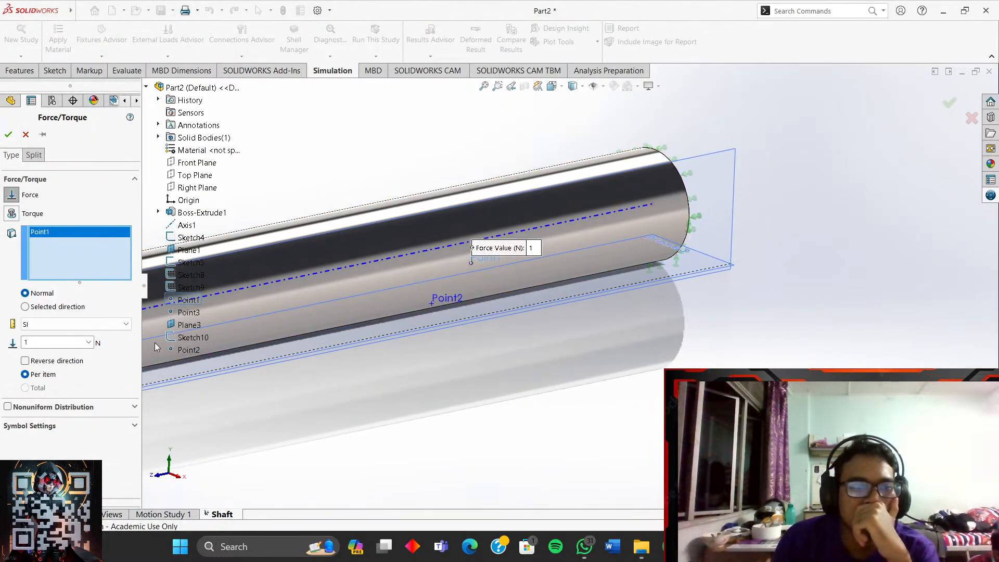
left_click(86, 330)
left_click(86, 330)
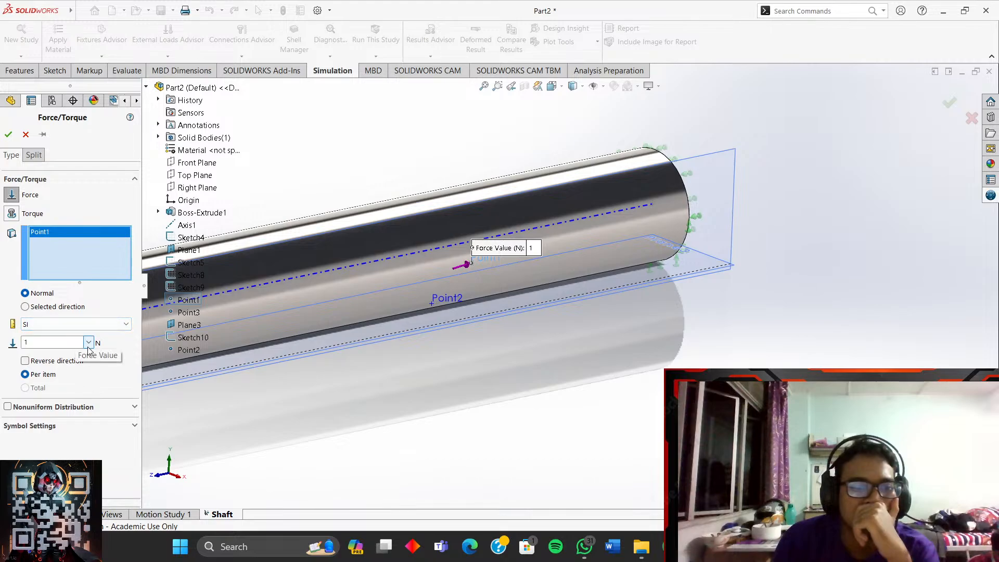
middle_click_drag(247, 374, 534, 300)
scroll(582, 298, "up", 3)
scroll(571, 306, "down", 4)
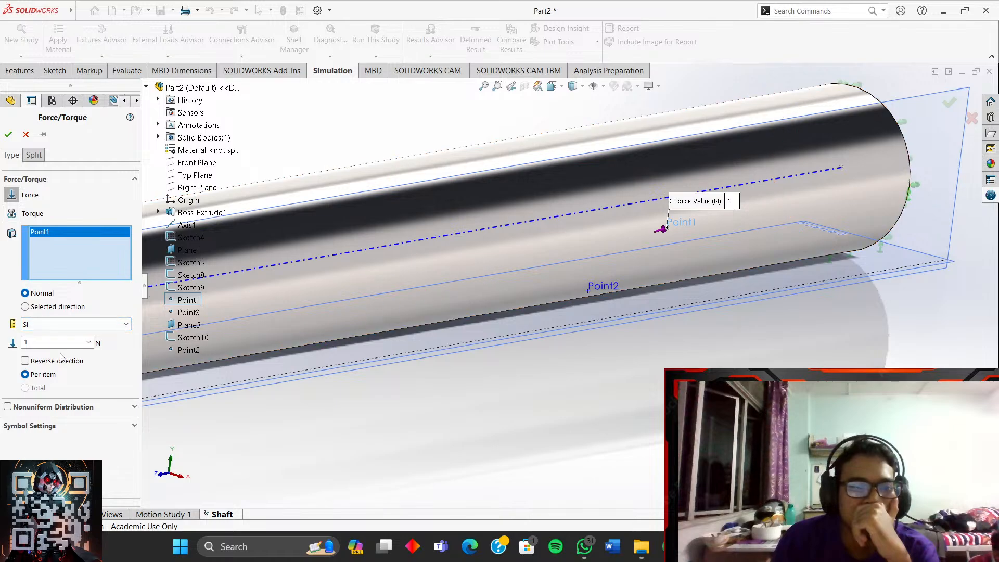
left_click(134, 426)
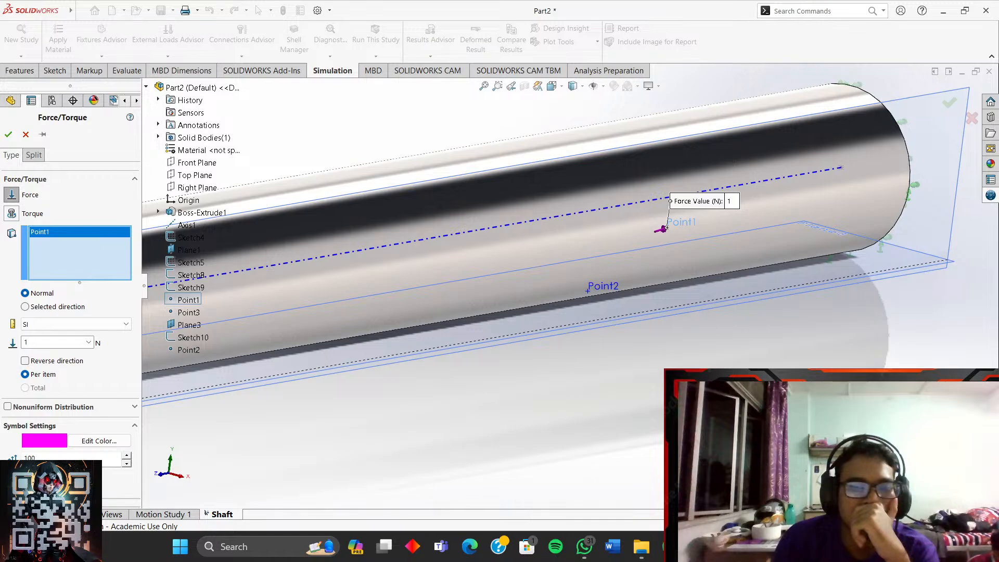
left_click(671, 547)
- Rewind the tutorial to 23:46 and watch up to the Top Plane force-direction step, then return to SOLIDWORKS
left_click(431, 278)
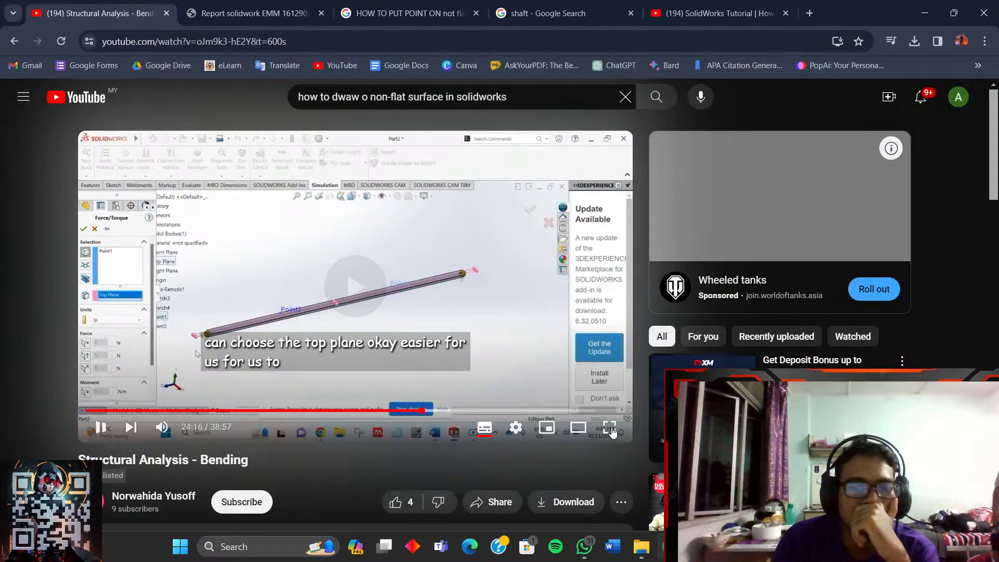
left_click(621, 427)
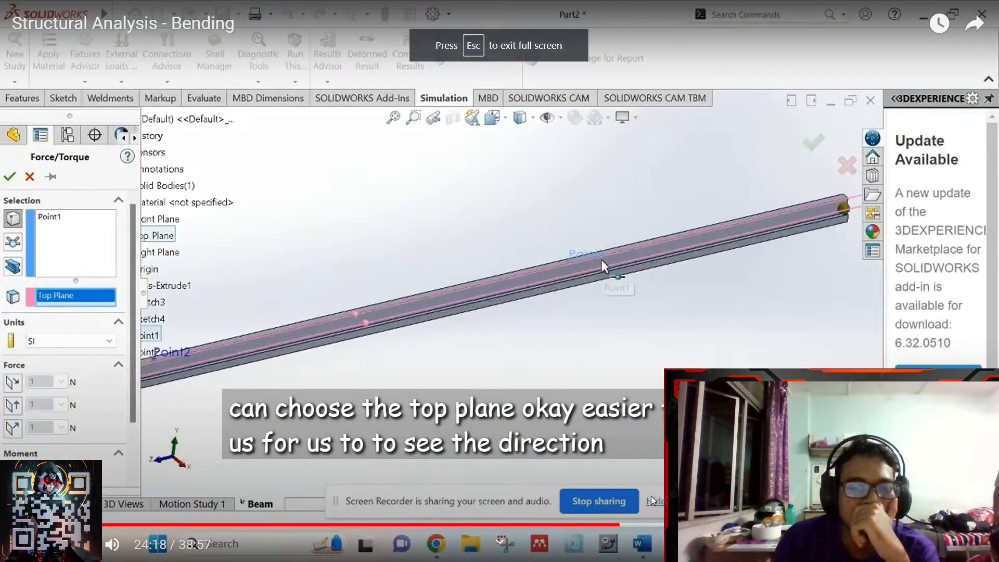
left_click_drag(619, 524, 607, 525)
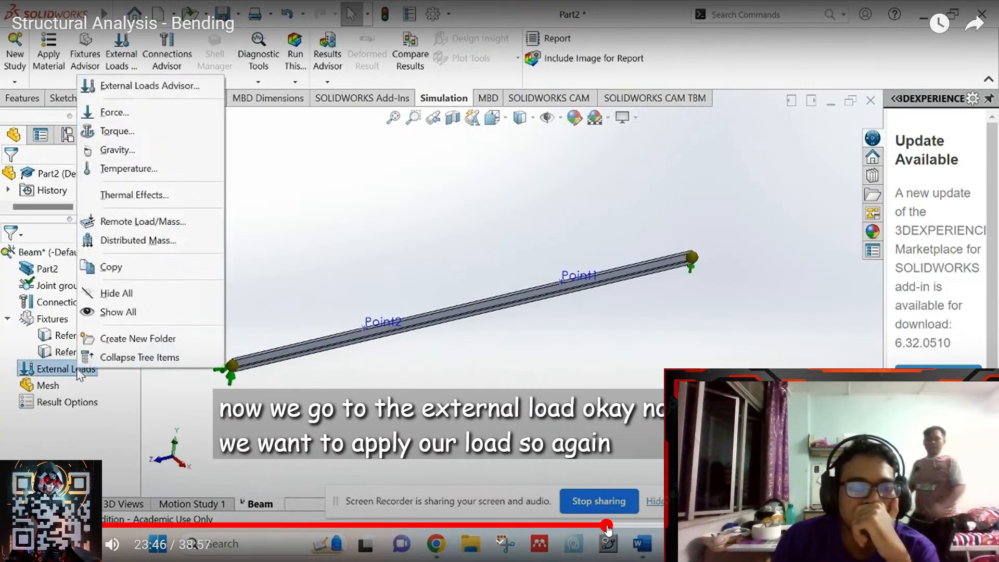
left_click(608, 526)
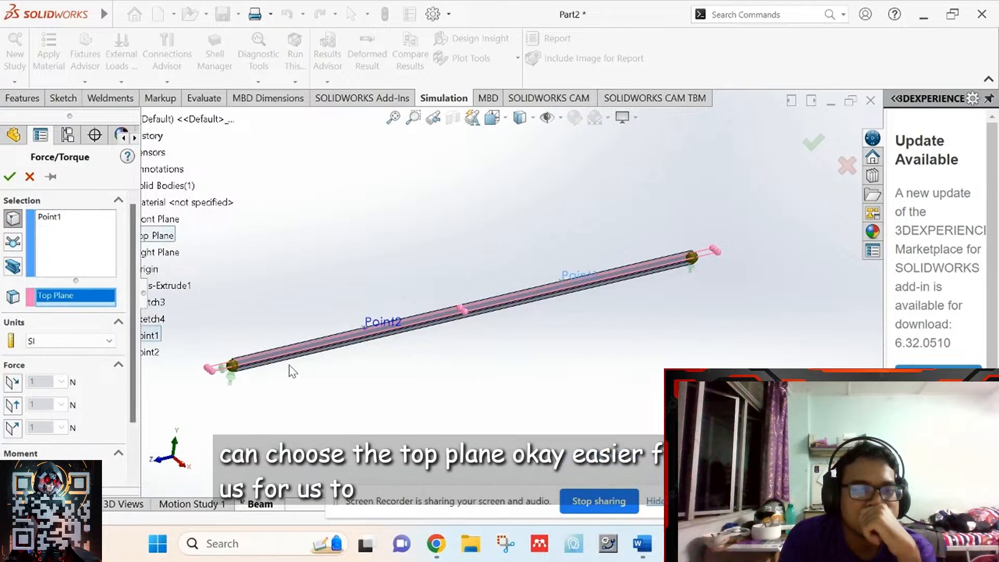
scroll(535, 321, "down", 6)
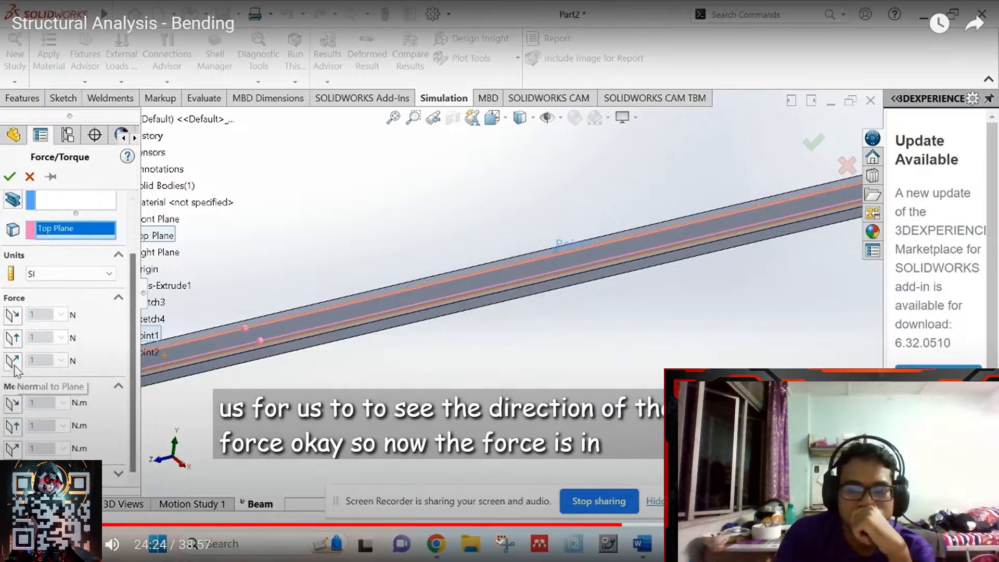
key("Escape")
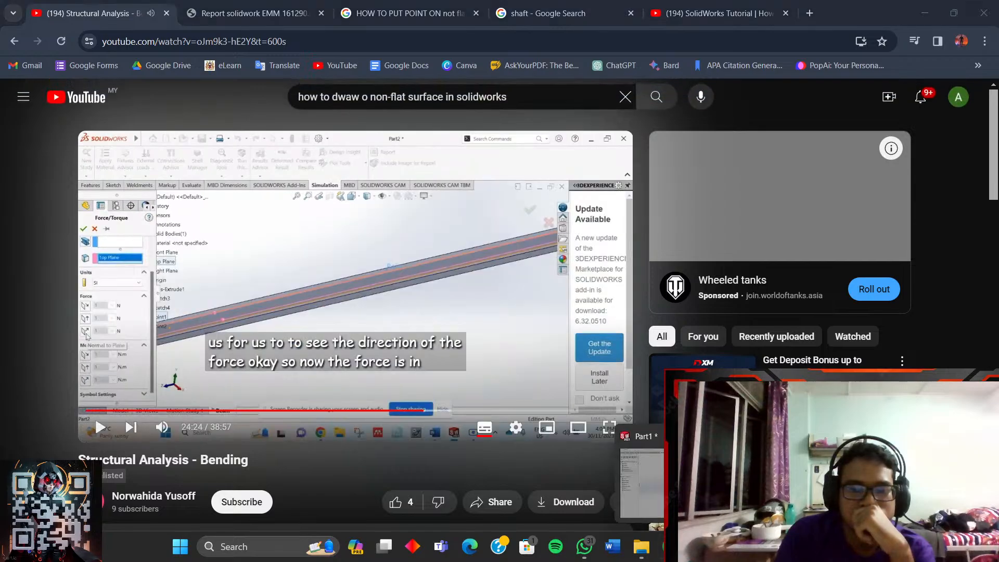
key("alt+Tab")
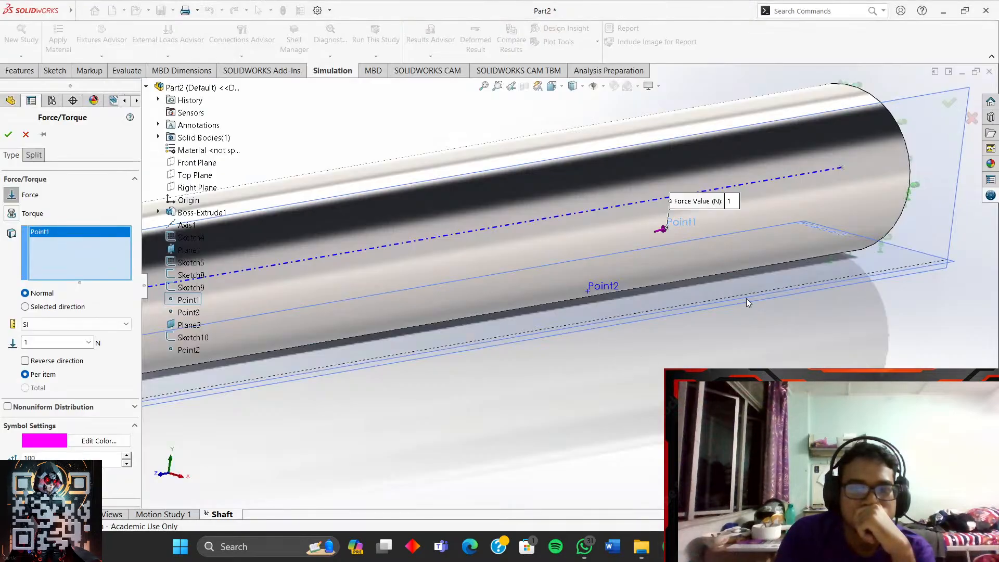
scroll(747, 299, "up", 2)
scroll(739, 299, "down", 3)
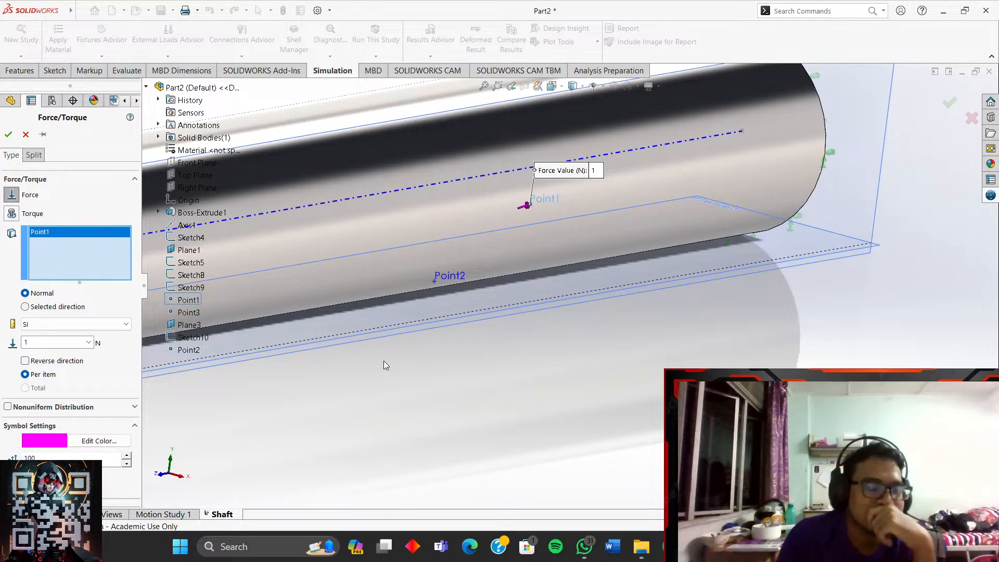
scroll(458, 288, "down", 3)
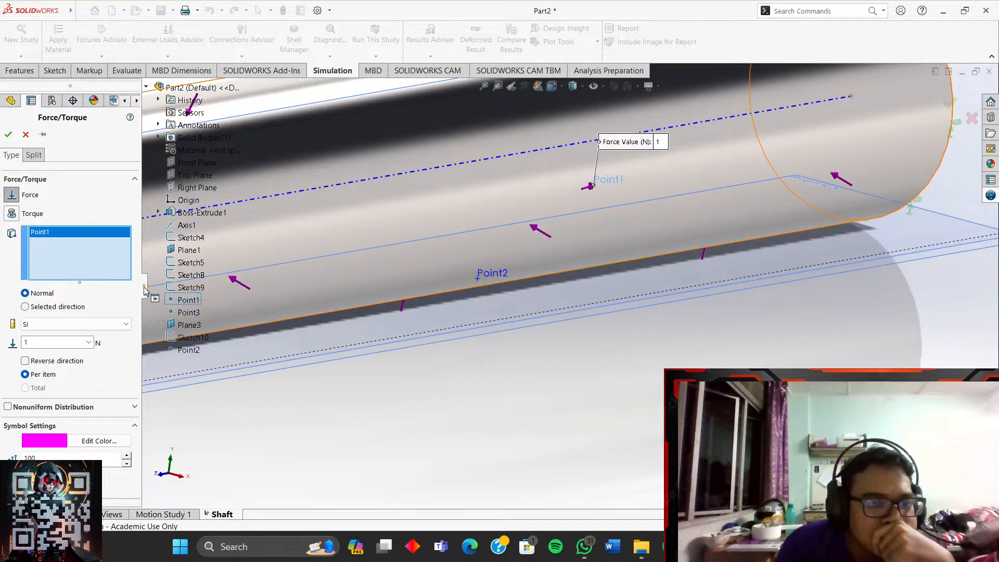
left_click(77, 327)
left_click(77, 329)
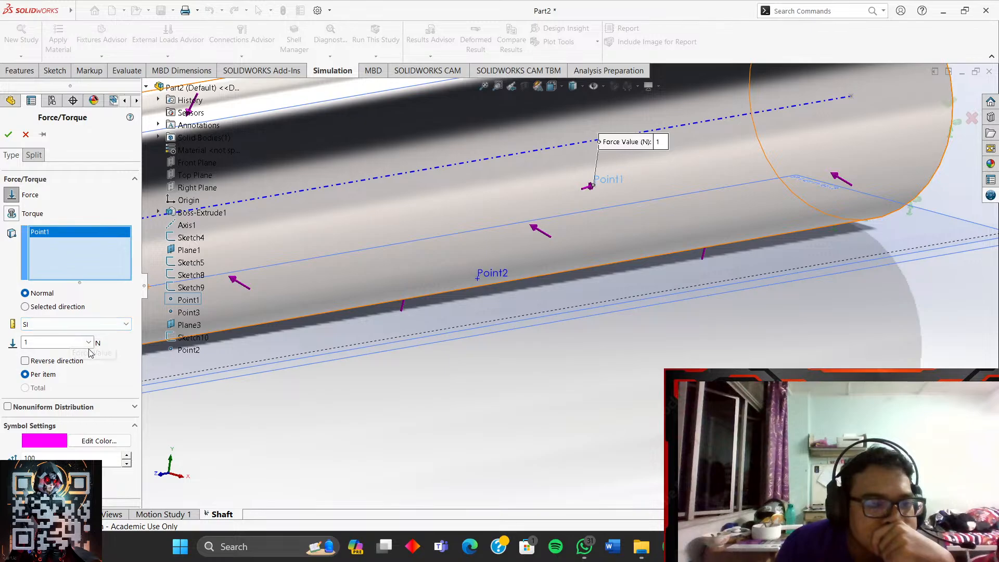
left_click(133, 407)
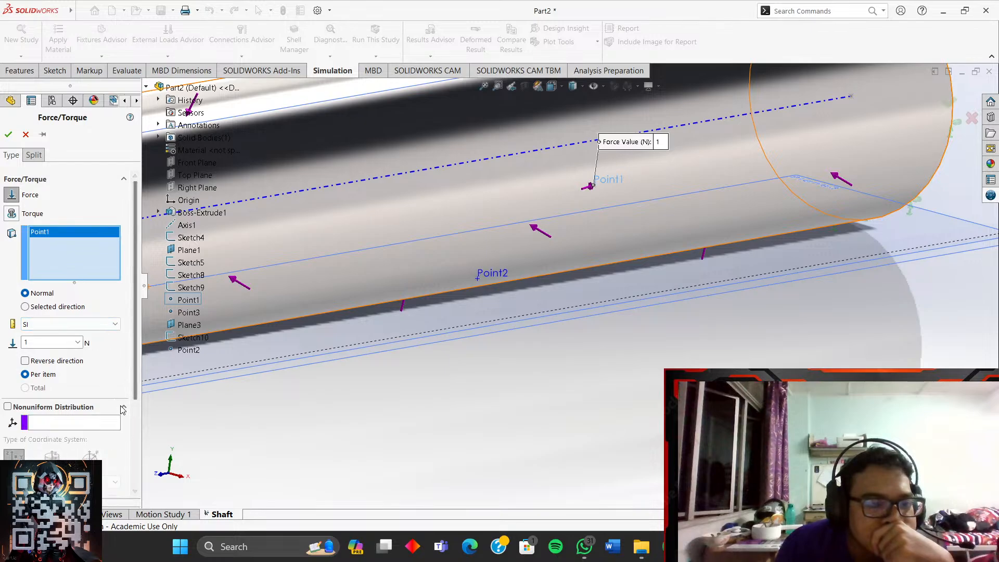
left_click(123, 409)
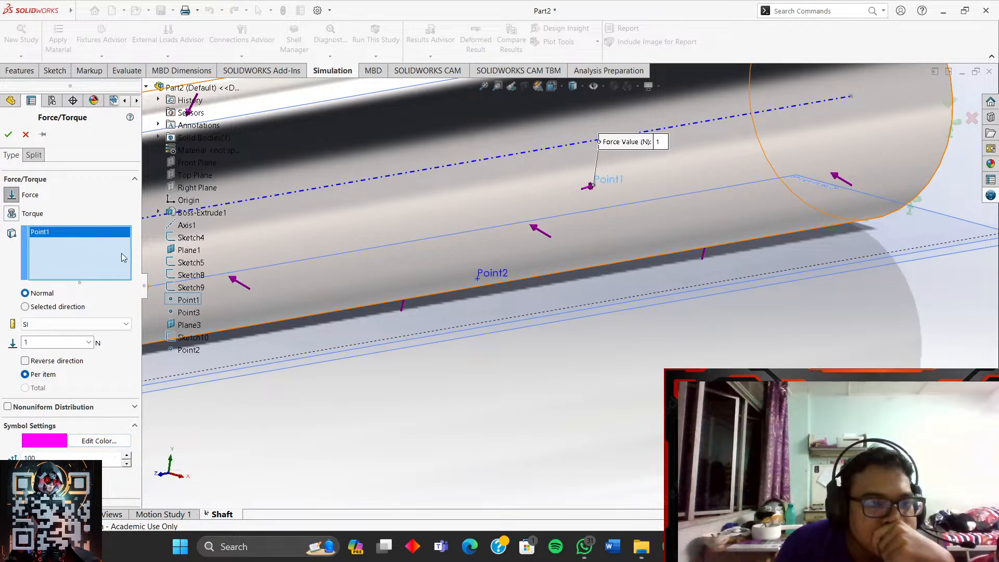
scroll(568, 276, "up", 5)
middle_click_drag(539, 266, 568, 283)
scroll(535, 314, "down", 5)
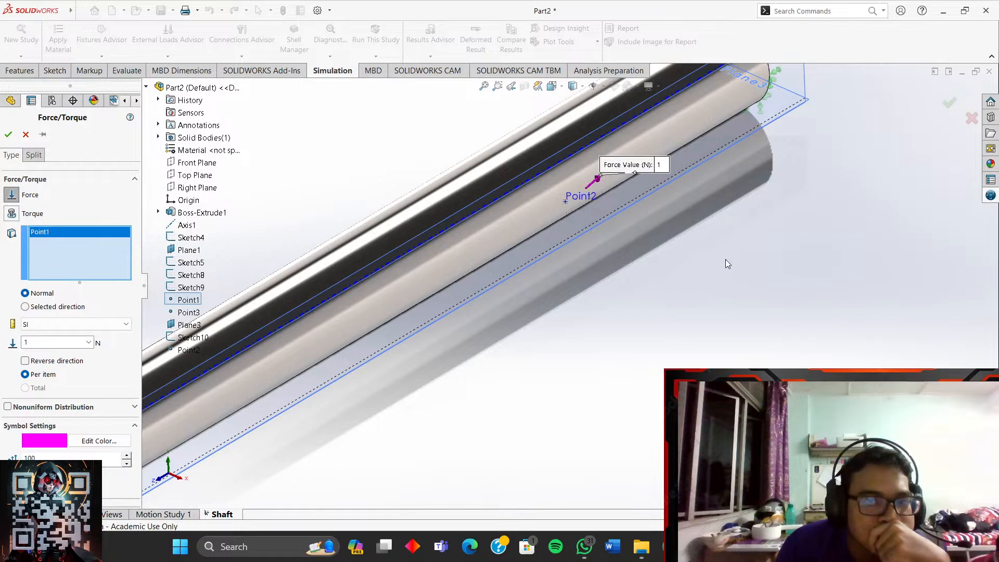
scroll(638, 174, "down", 5)
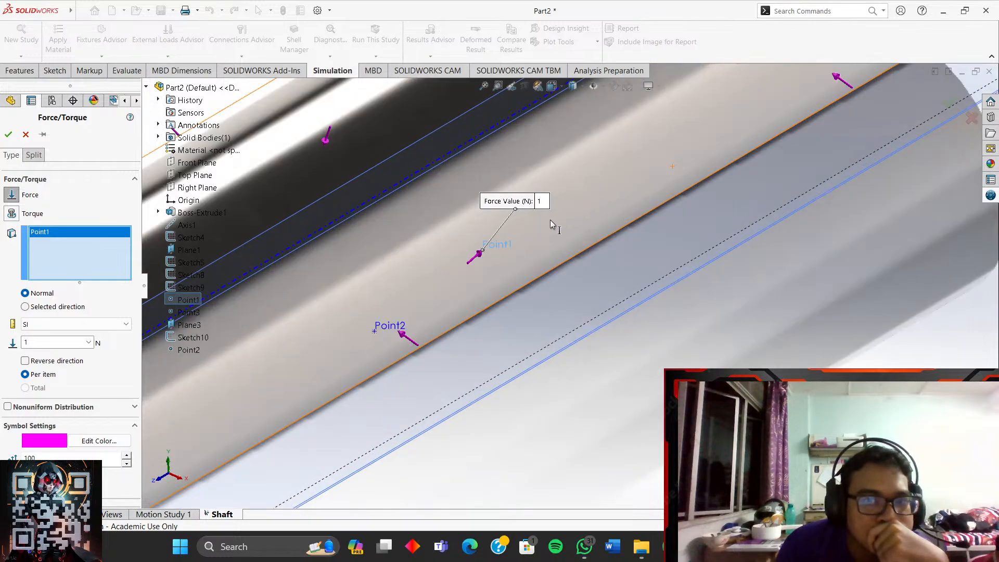
middle_click_drag(463, 283, 424, 315)
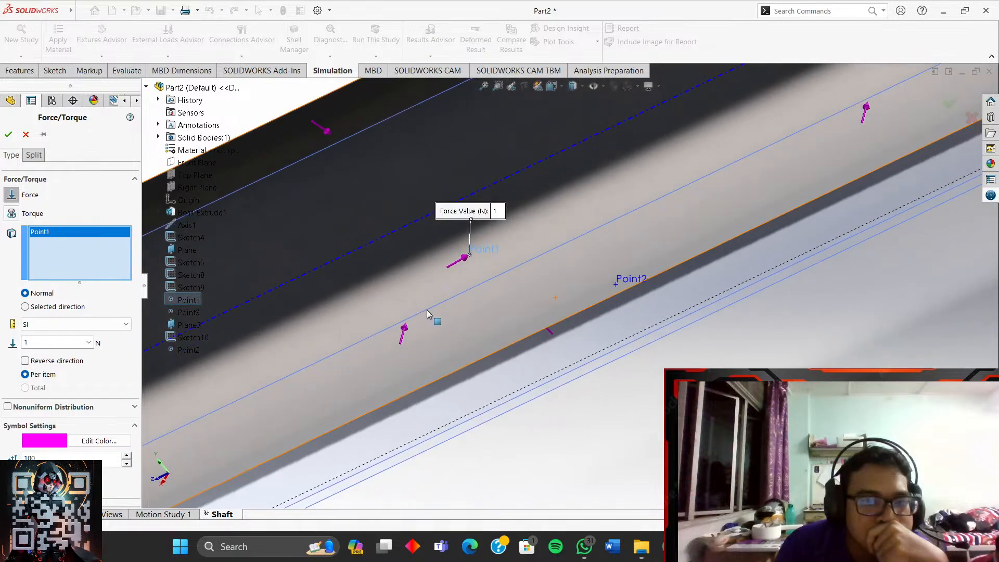
scroll(510, 282, "up", 10)
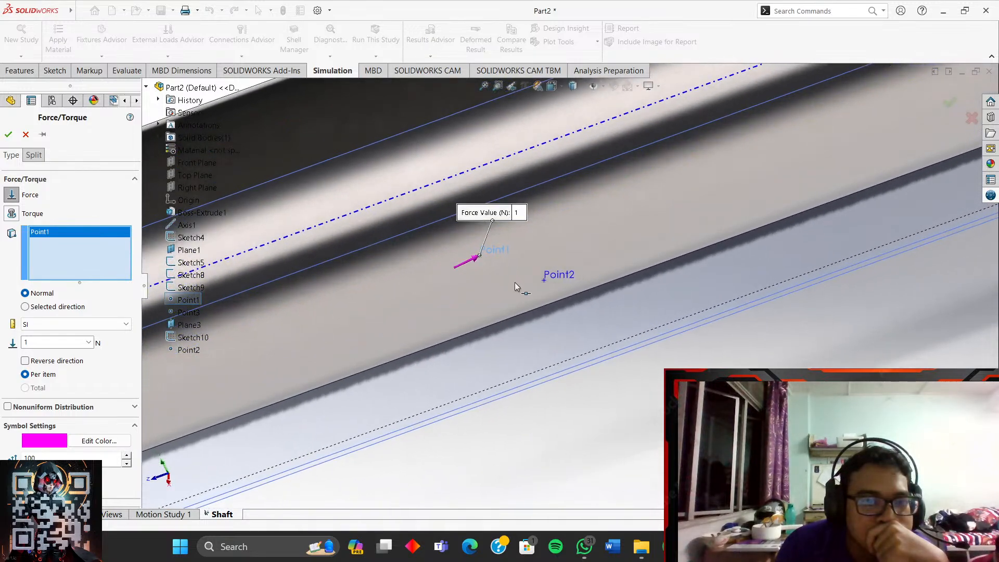
scroll(333, 227, "down", 8)
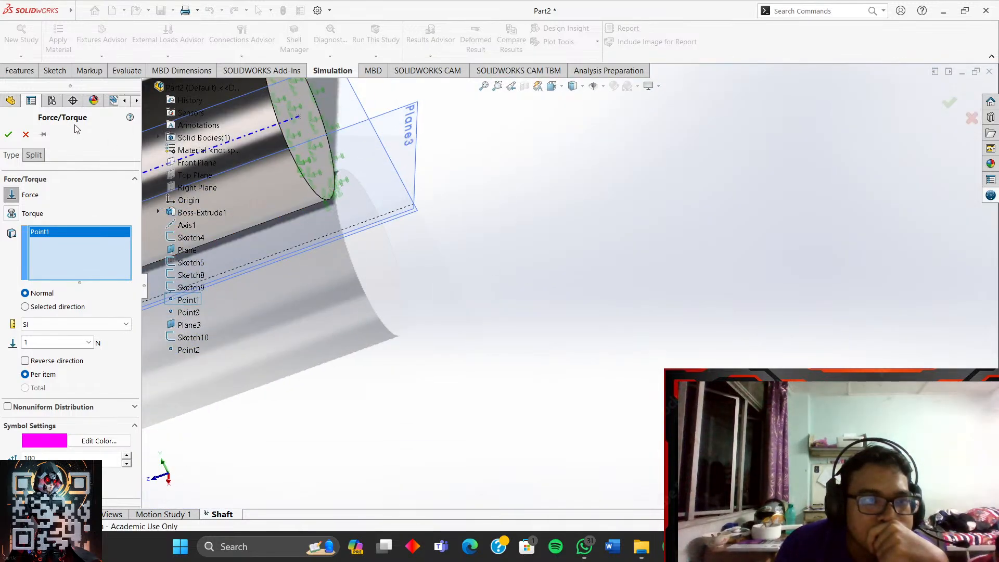
- Cancel the previous force definition and select the Point1 sketch point on the shaft
left_click(28, 138)
scroll(360, 183, "up", 4)
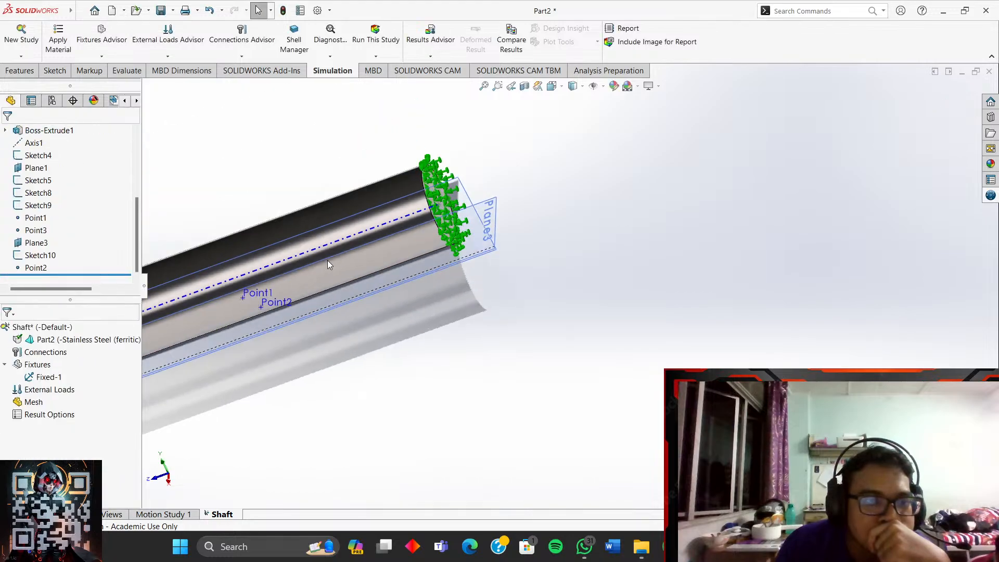
scroll(234, 360, "down", 3)
right_click(28, 396)
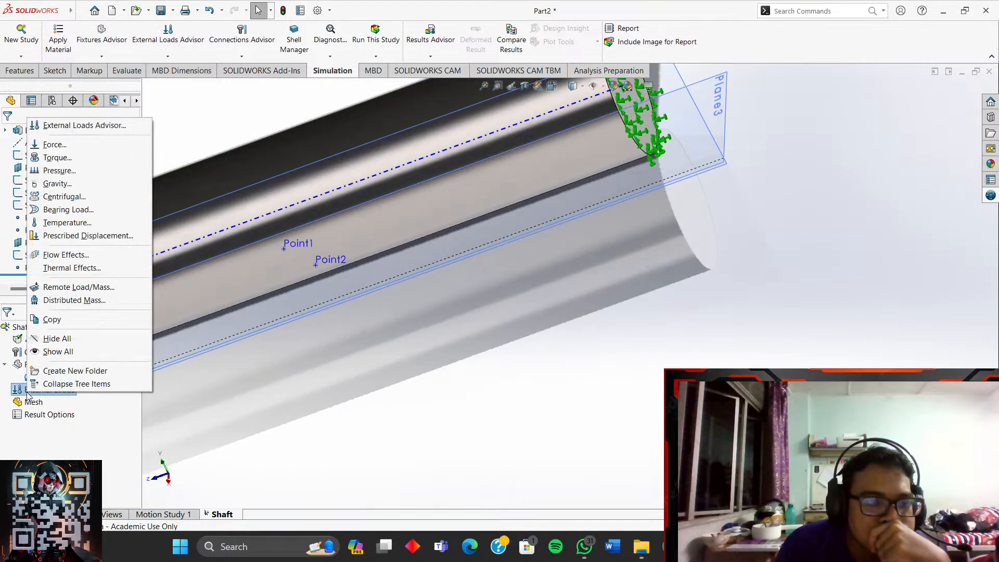
left_click(293, 247)
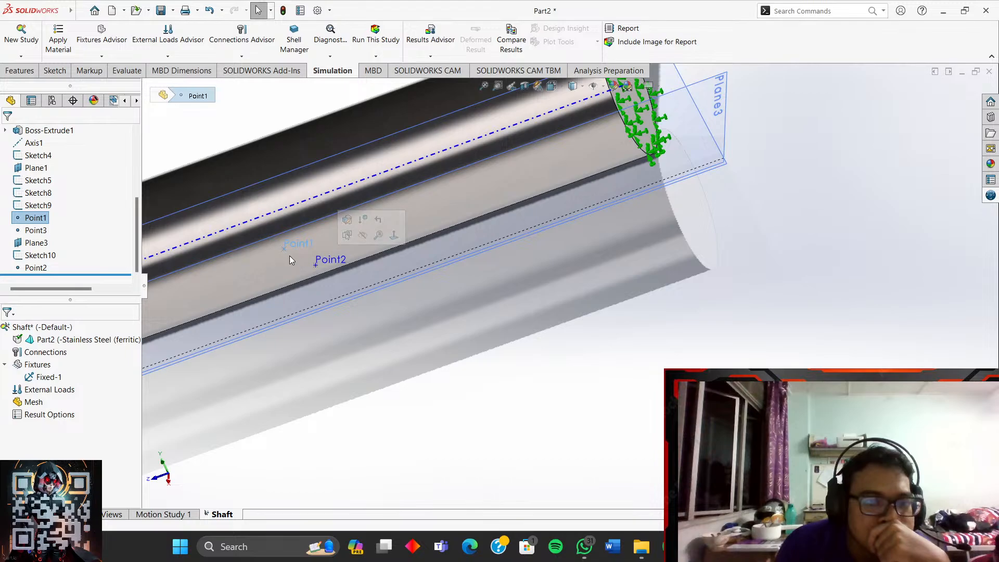
left_click(314, 405)
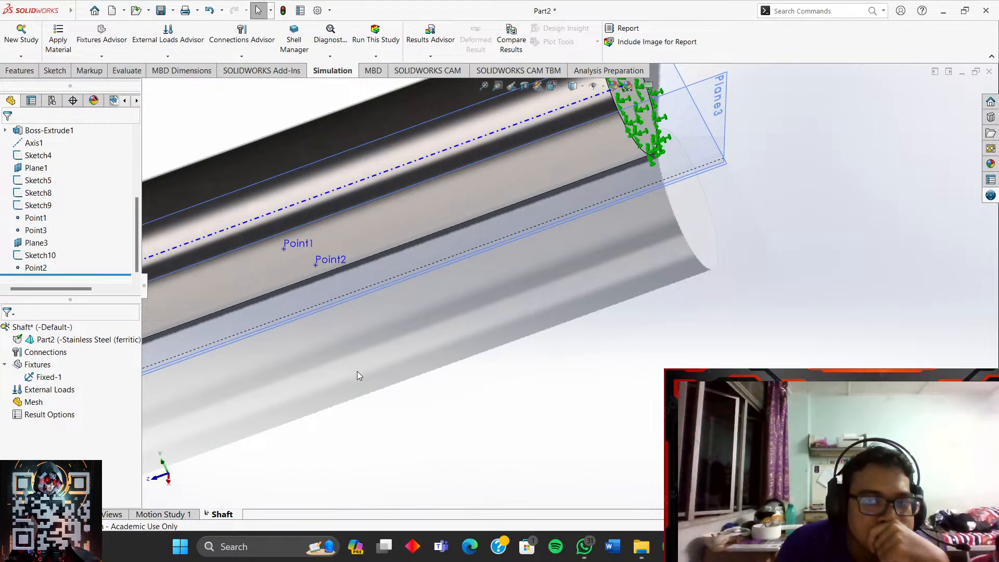
scroll(357, 370, "down", 5)
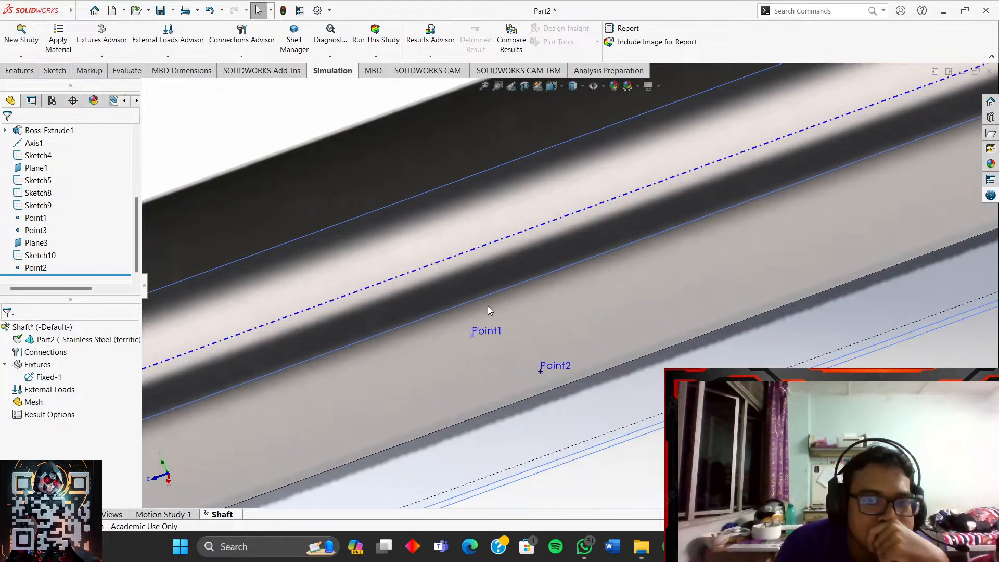
middle_click_drag(489, 306, 483, 275)
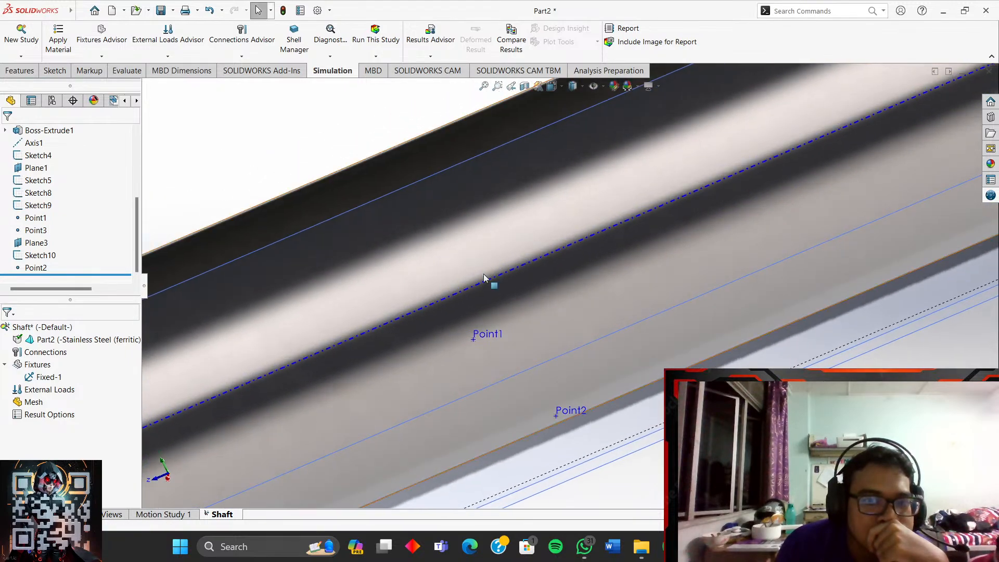
left_click(472, 342)
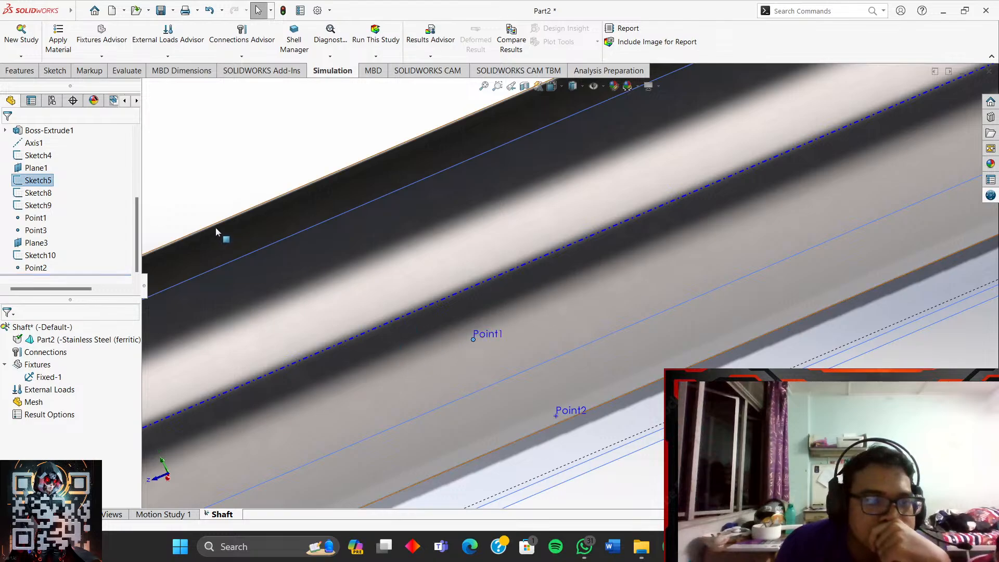
- Start a new Force load applied at Point1
right_click(40, 390)
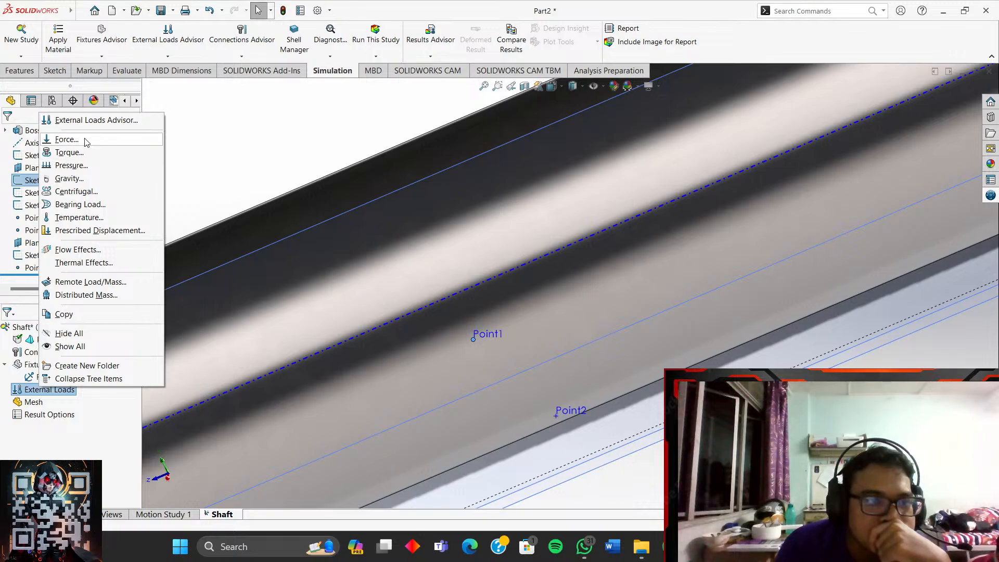
left_click(66, 139)
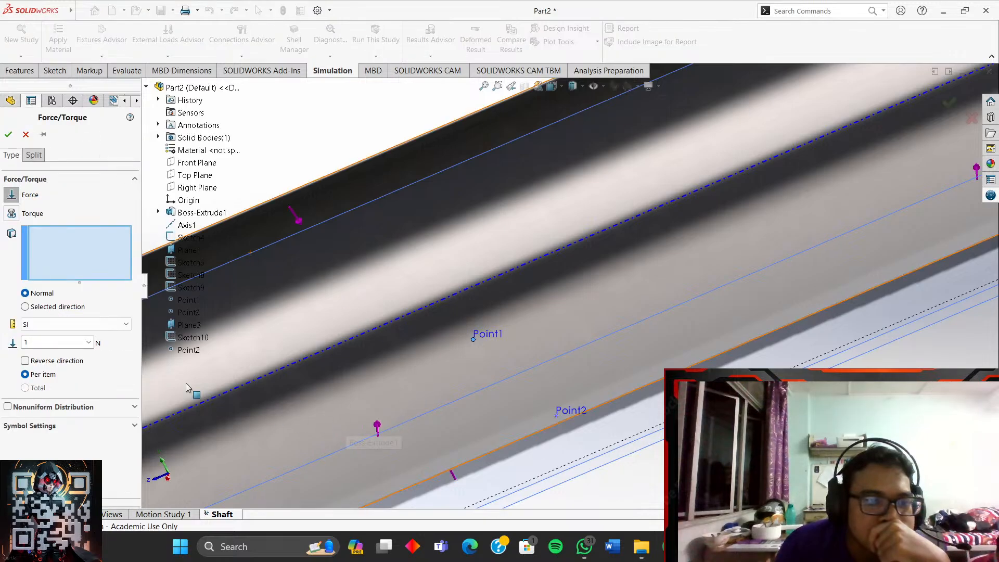
left_click(473, 342)
middle_click_drag(439, 382, 520, 406)
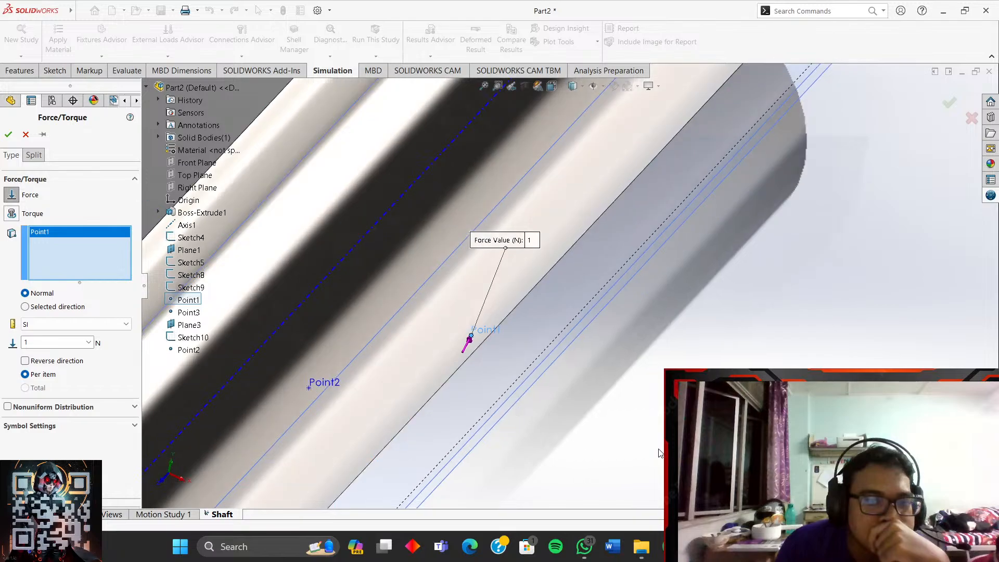
middle_click_drag(394, 295, 624, 330)
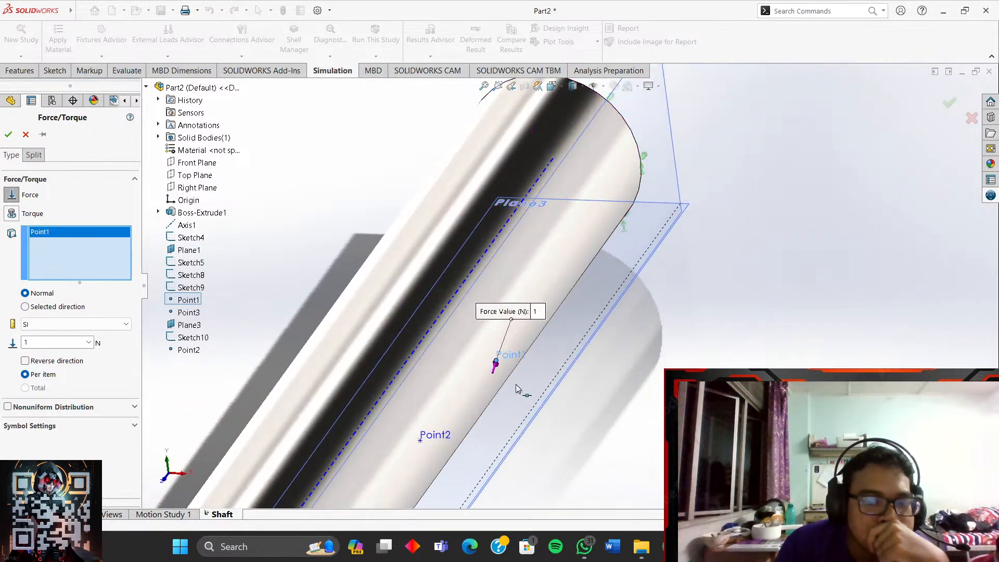
- Inspect the Point1 force from several angles, cancel it, and return to the YouTube tutorial
scroll(517, 385, "down", 4)
scroll(527, 348, "down", 2)
middle_click_drag(526, 348, 501, 348)
scroll(520, 354, "up", 3)
scroll(639, 377, "up", 3)
middle_click_drag(782, 324, 733, 349)
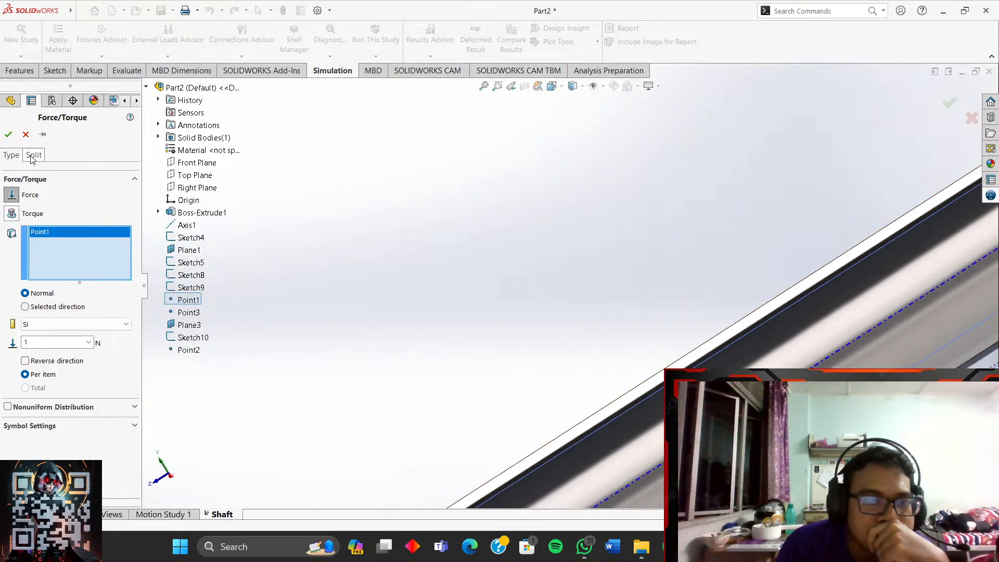
left_click(23, 134)
key("alt+Tab")
- Play the tutorial full screen, reviewing from 22:45 through the fixture and force steps
left_click(488, 285)
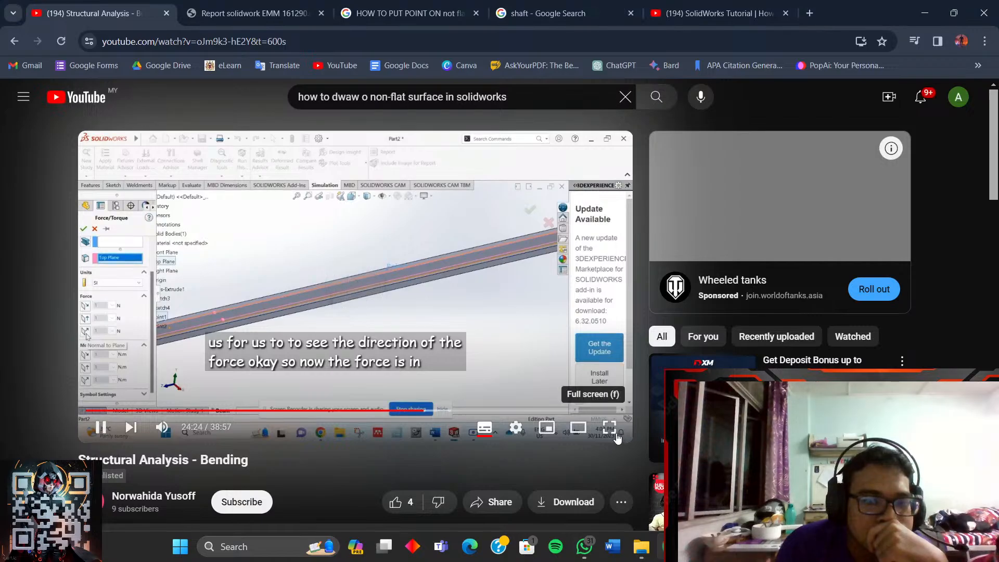
left_click(616, 435)
left_click_drag(613, 527, 597, 528)
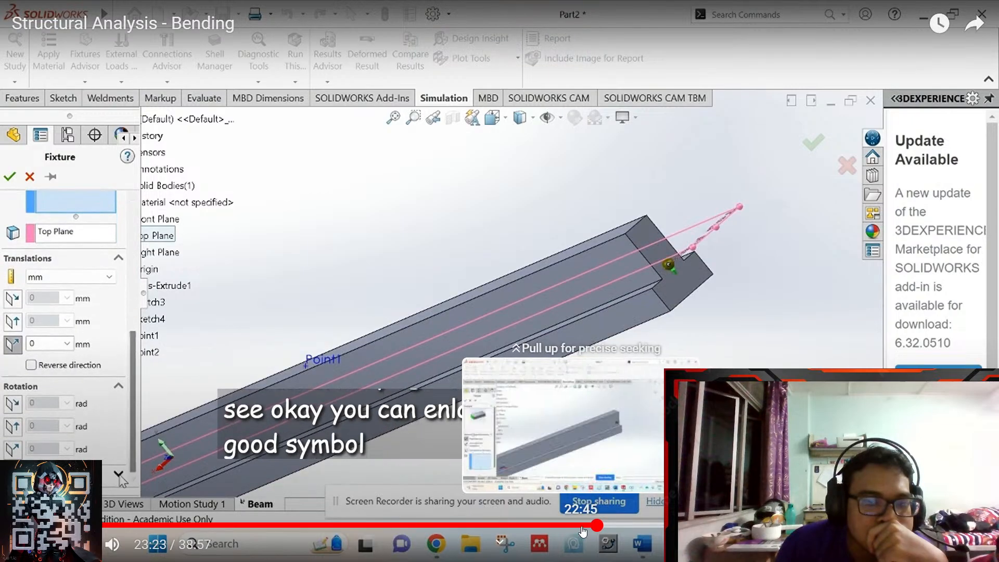
left_click(583, 527)
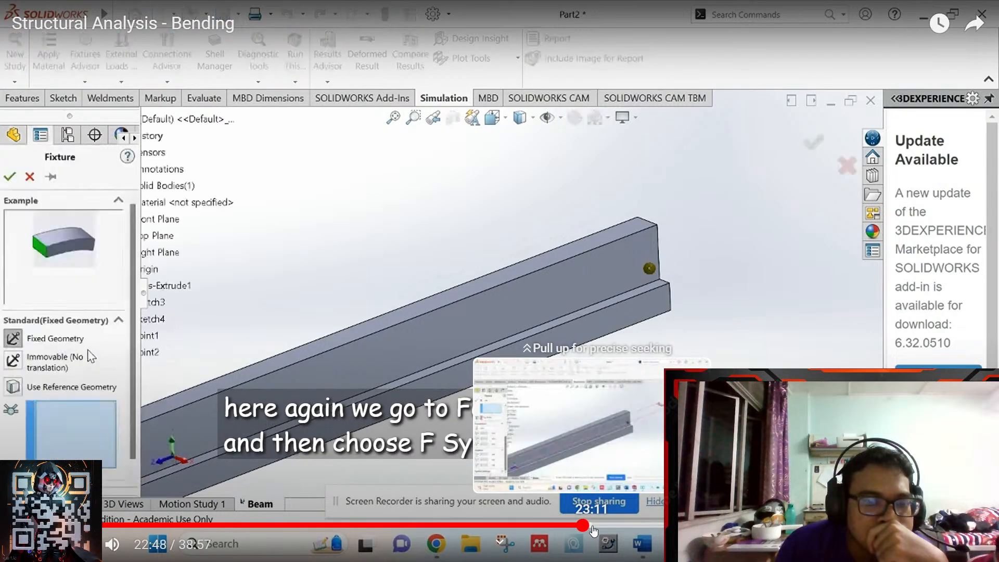
left_click(593, 527)
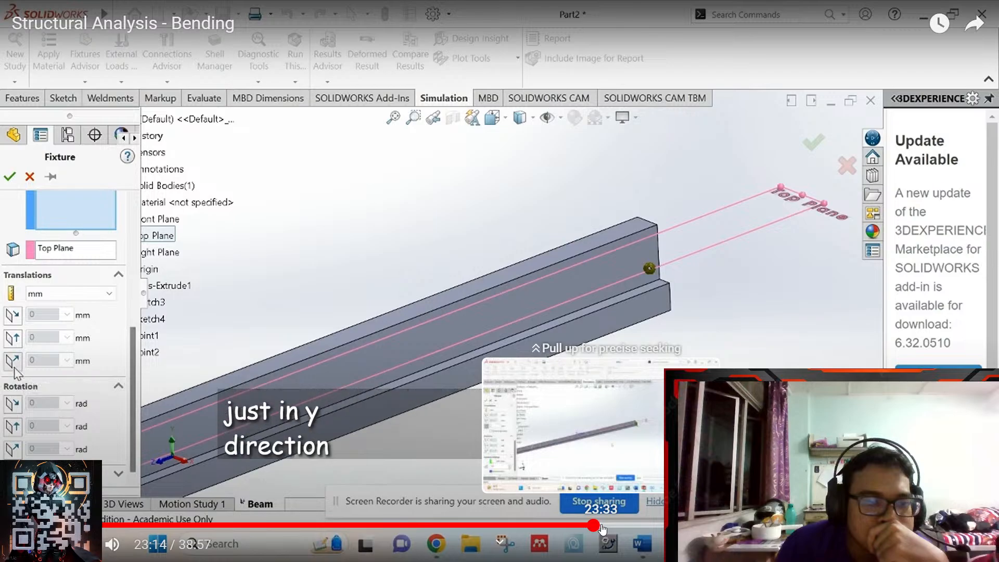
left_click(601, 527)
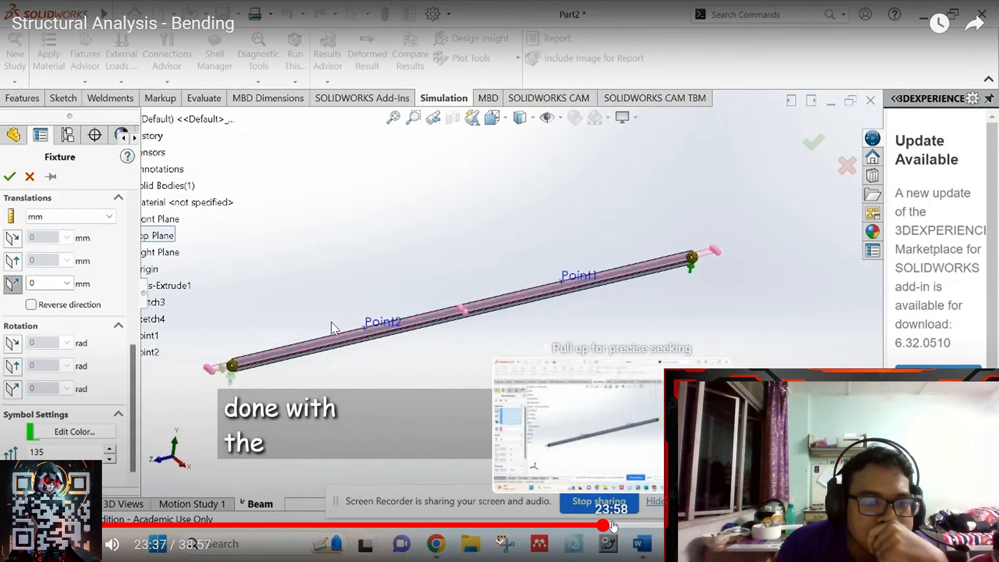
left_click(613, 526)
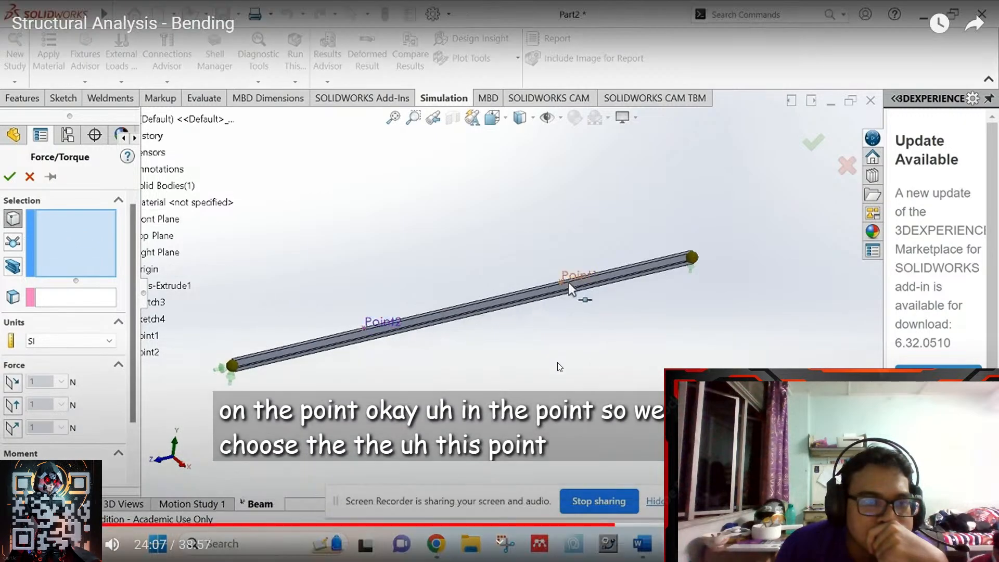
- Pause the tutorial at 24:09, exit full screen, and return to SOLIDWORKS
left_click(533, 331)
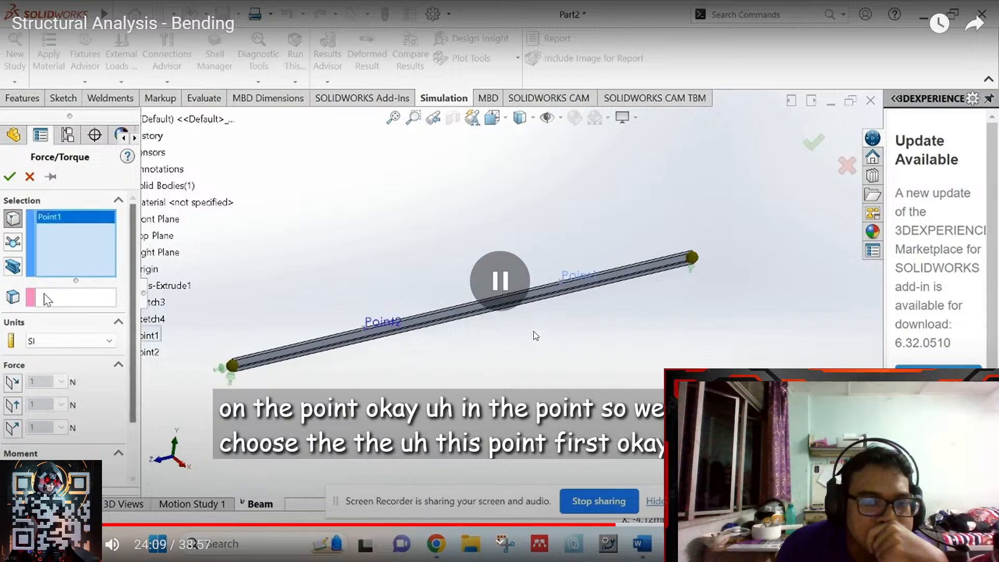
key("Escape")
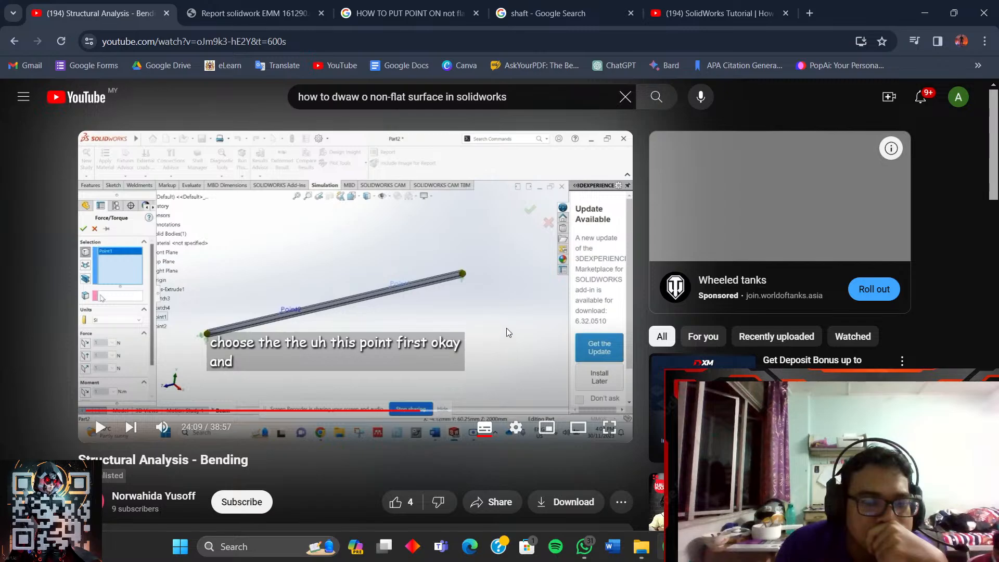
mouse_move(670, 548)
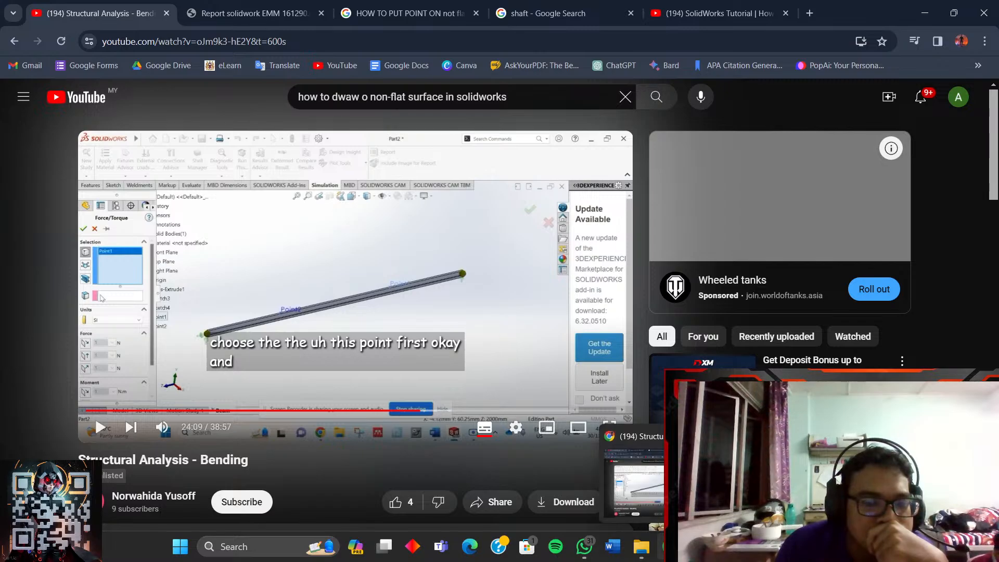
left_click(822, 484)
- Browse the Simulation Advisor load guidance and the connection types list
scroll(408, 381, "up", 6)
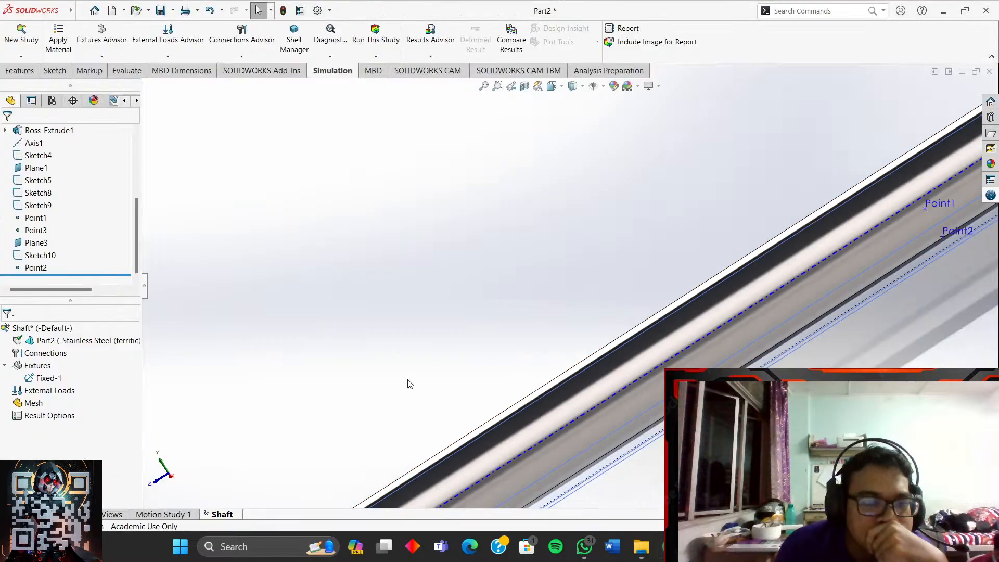
scroll(780, 286, "down", 3)
scroll(724, 271, "down", 2)
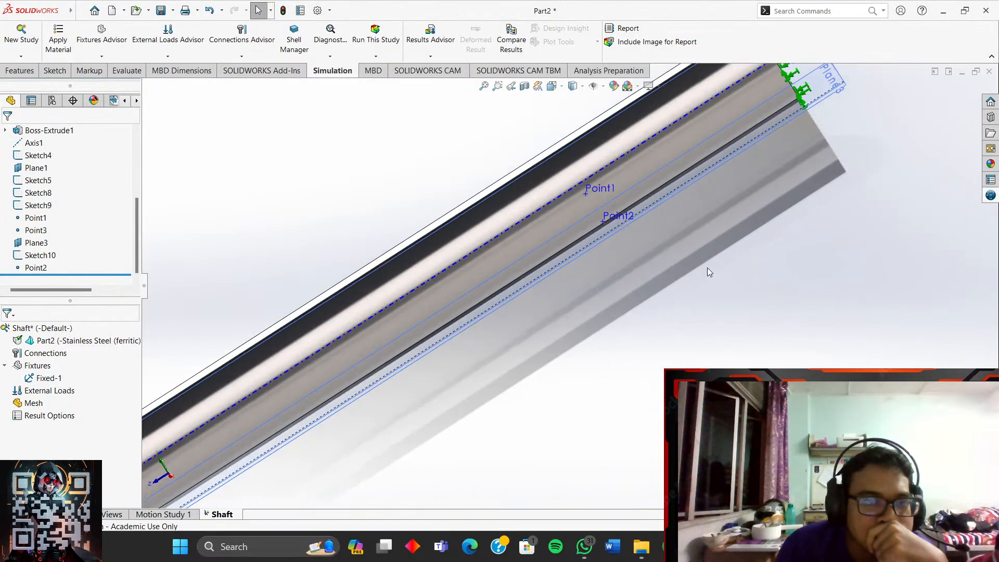
left_click(177, 44)
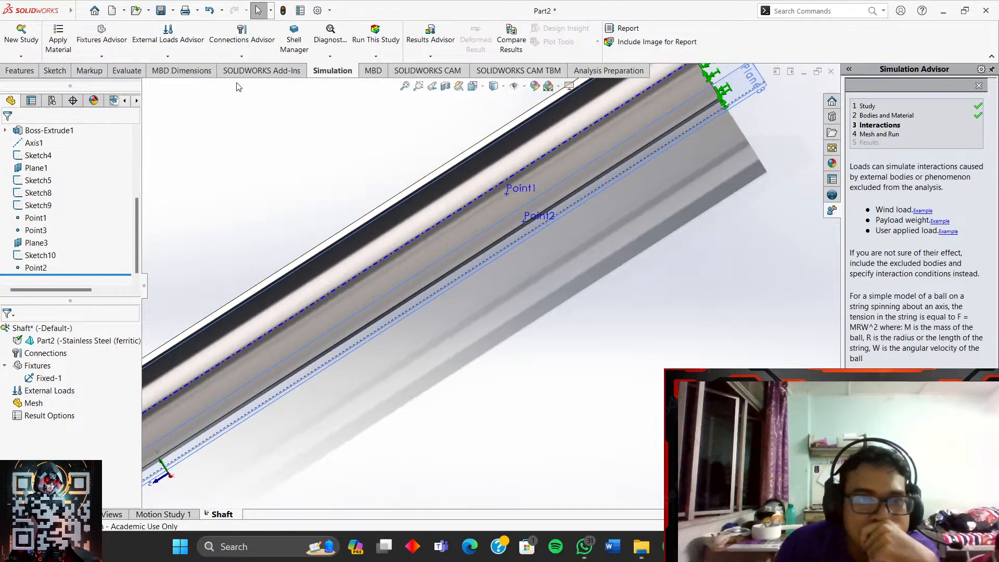
left_click(258, 58)
left_click(259, 59)
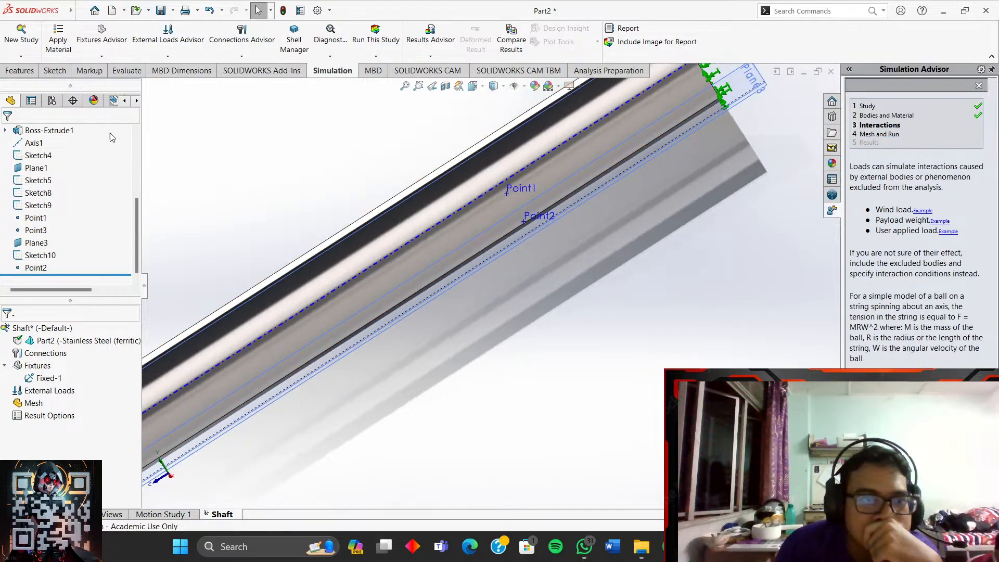
- Start a new Force load on External Loads and switch it to Selected direction
right_click(49, 393)
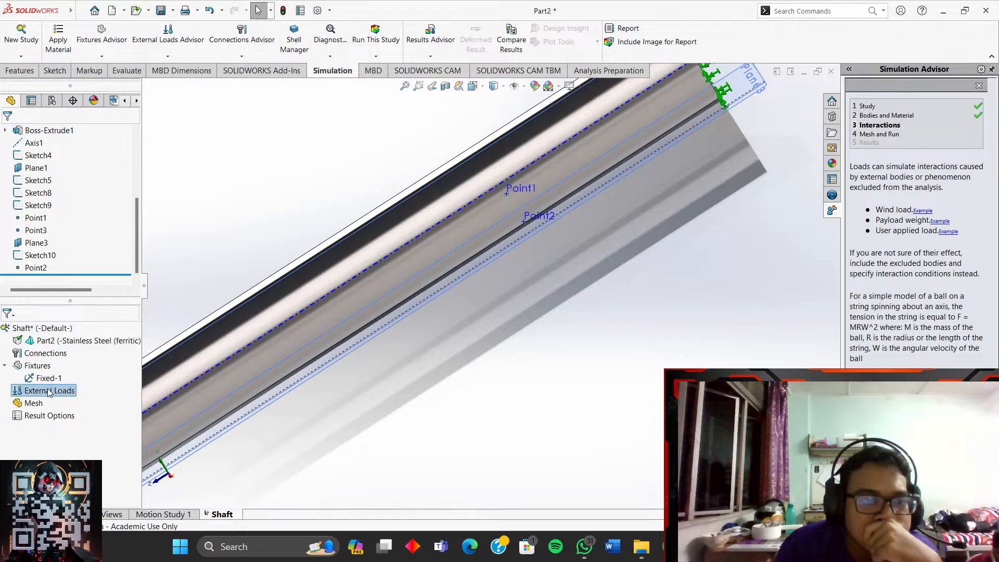
right_click(49, 392)
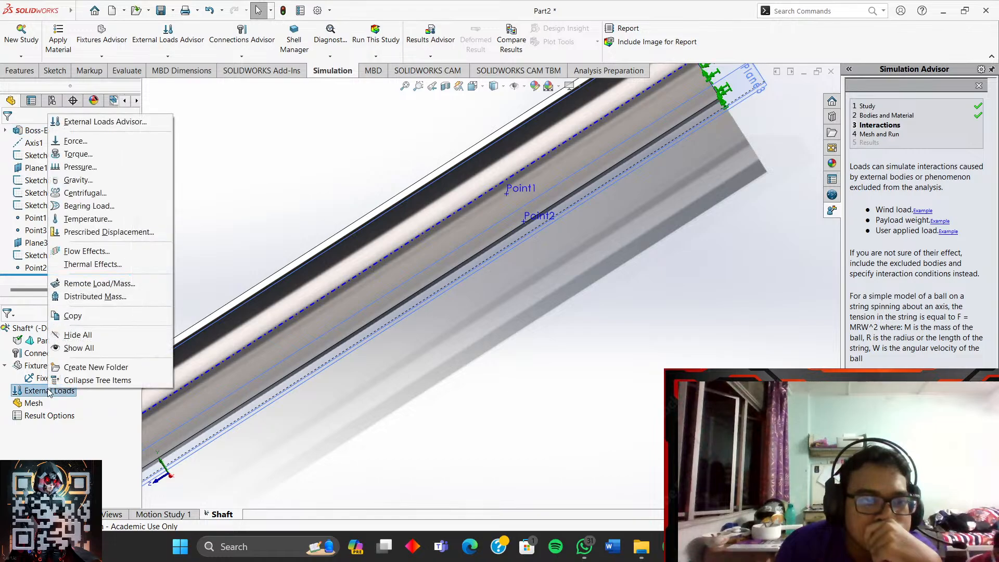
left_click(76, 141)
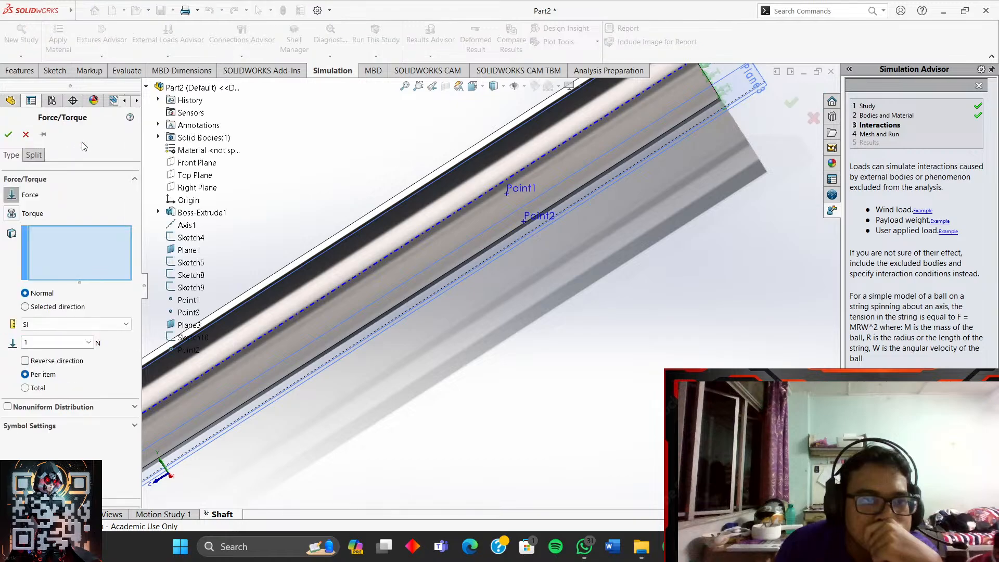
middle_click_drag(369, 273, 341, 308)
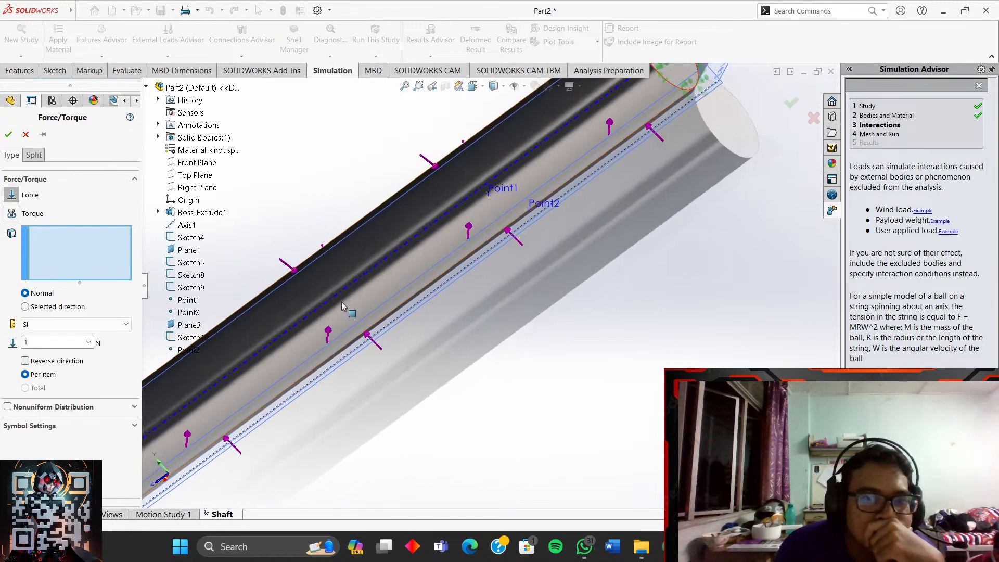
middle_click_drag(379, 264, 426, 233)
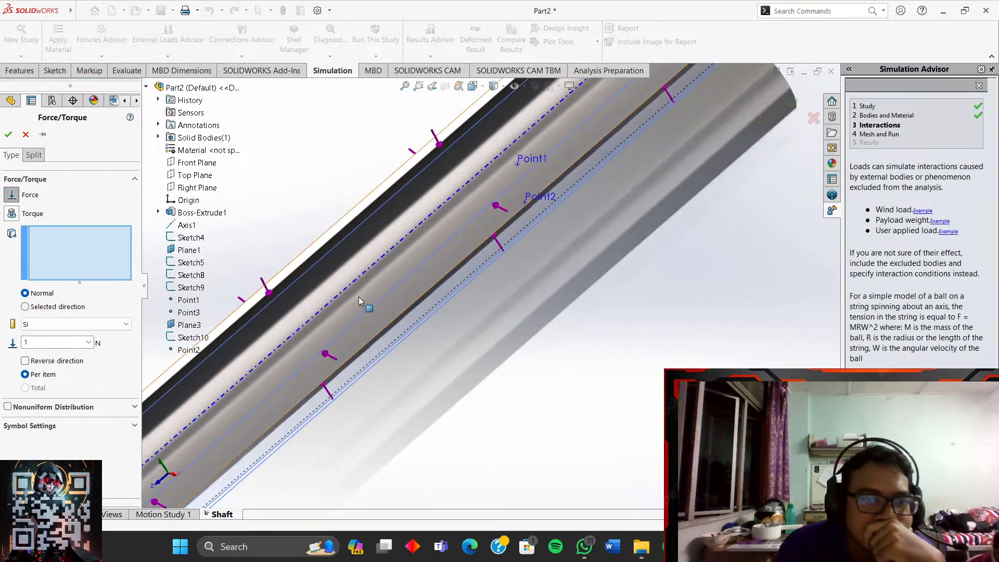
left_click(70, 363)
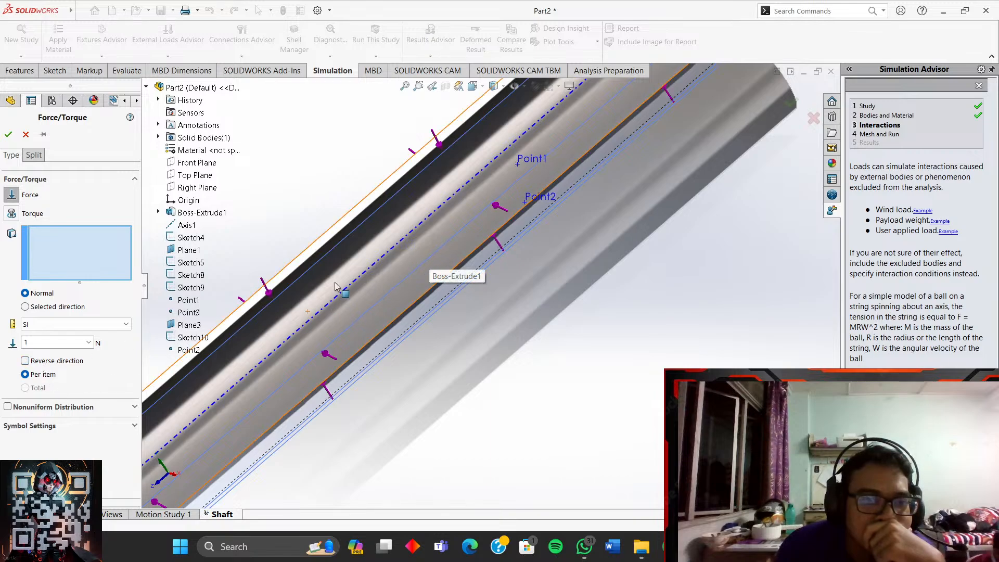
left_click(66, 308)
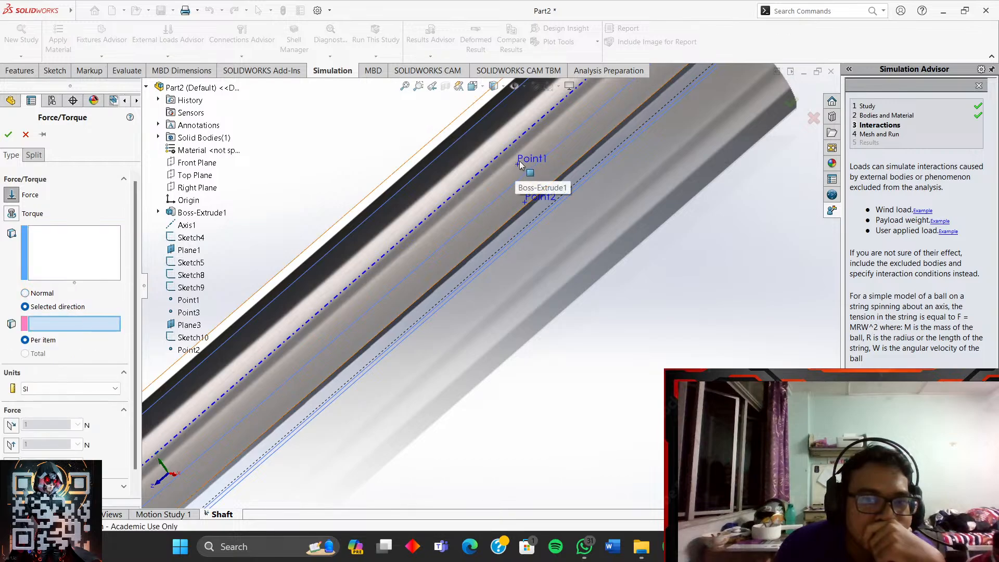
- Apply the force at Point1 along the Right Plane, then resume the YouTube tutorial
left_click(44, 266)
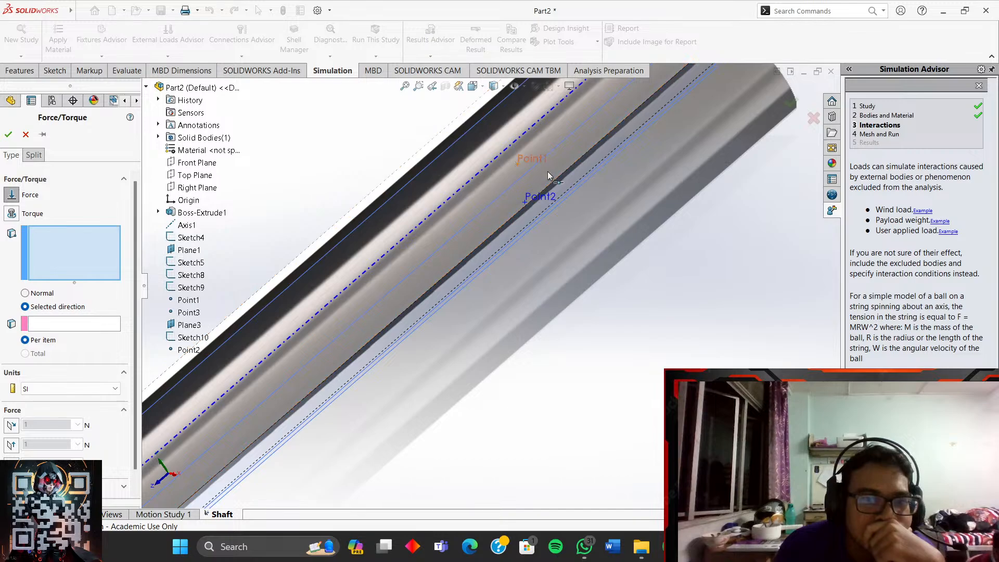
left_click(528, 168)
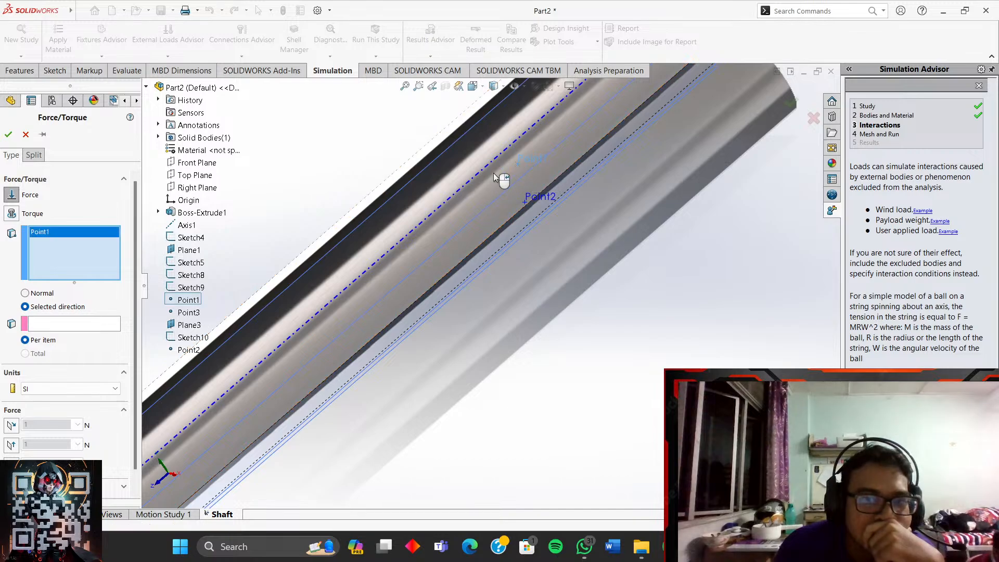
left_click(74, 323)
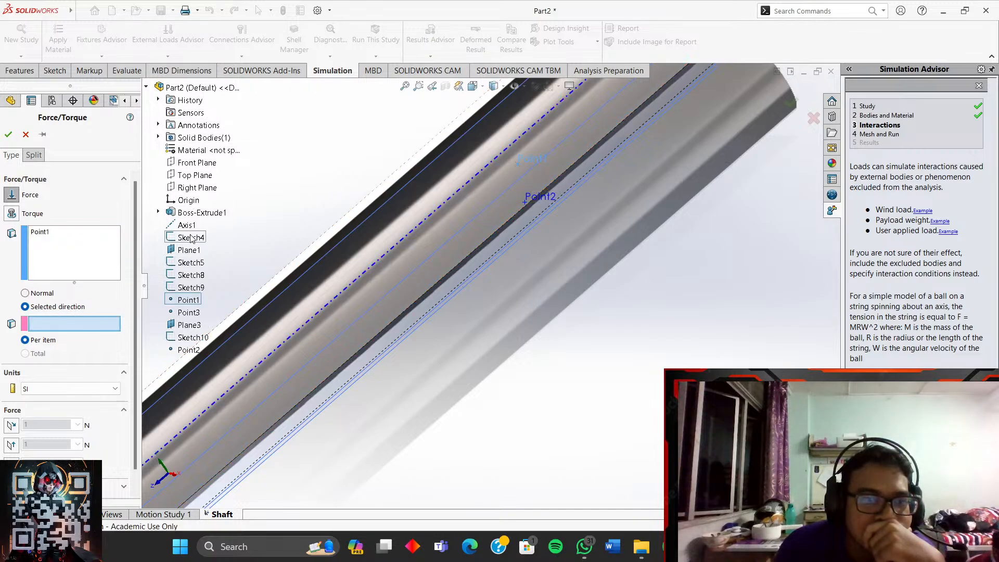
left_click(196, 188)
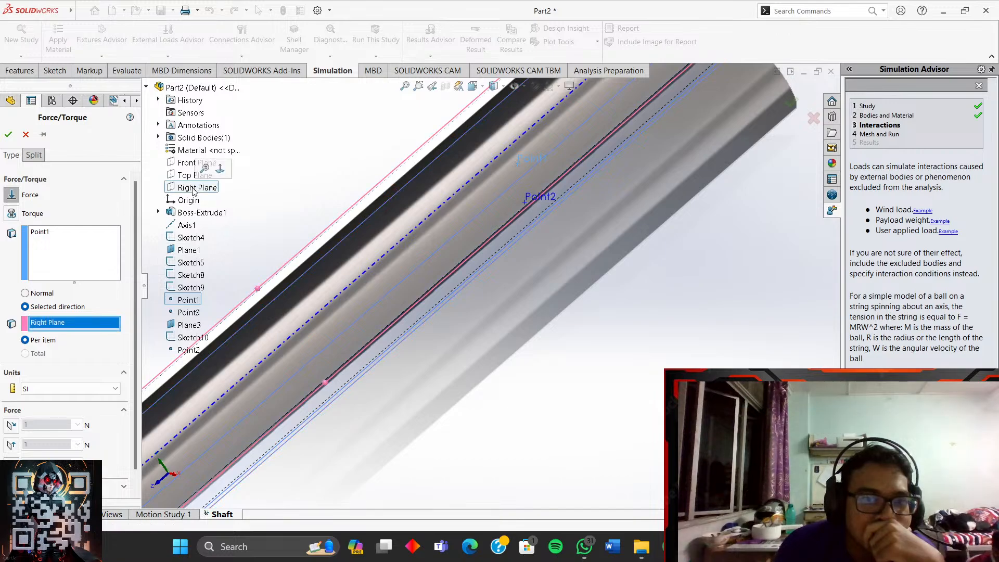
left_click(86, 373)
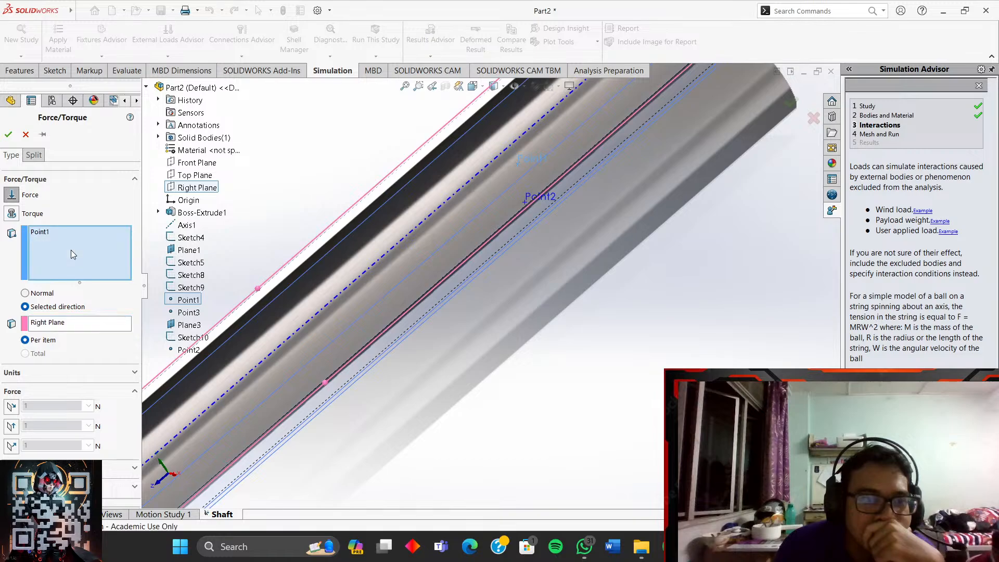
left_click(76, 322)
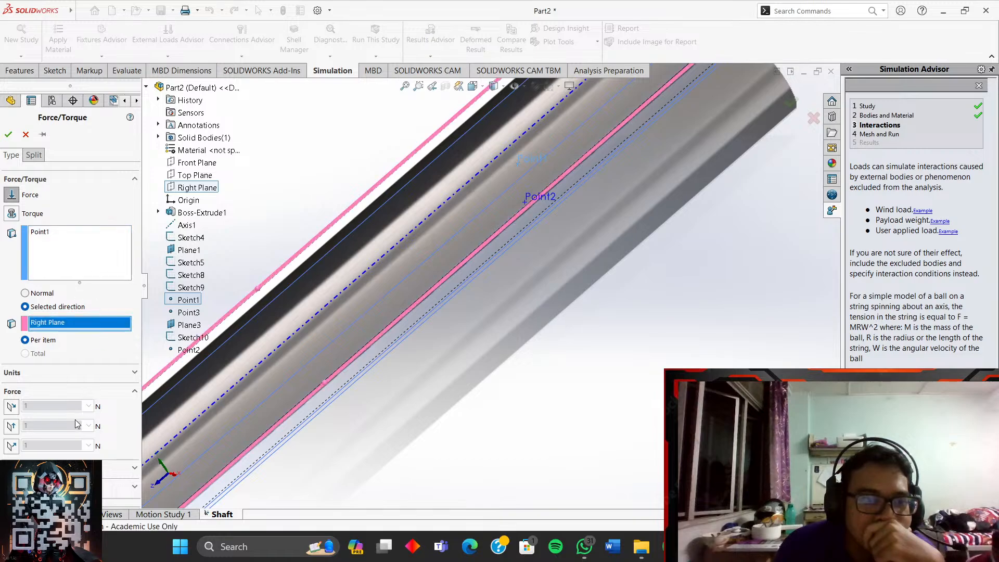
left_click(670, 547)
left_click(381, 327)
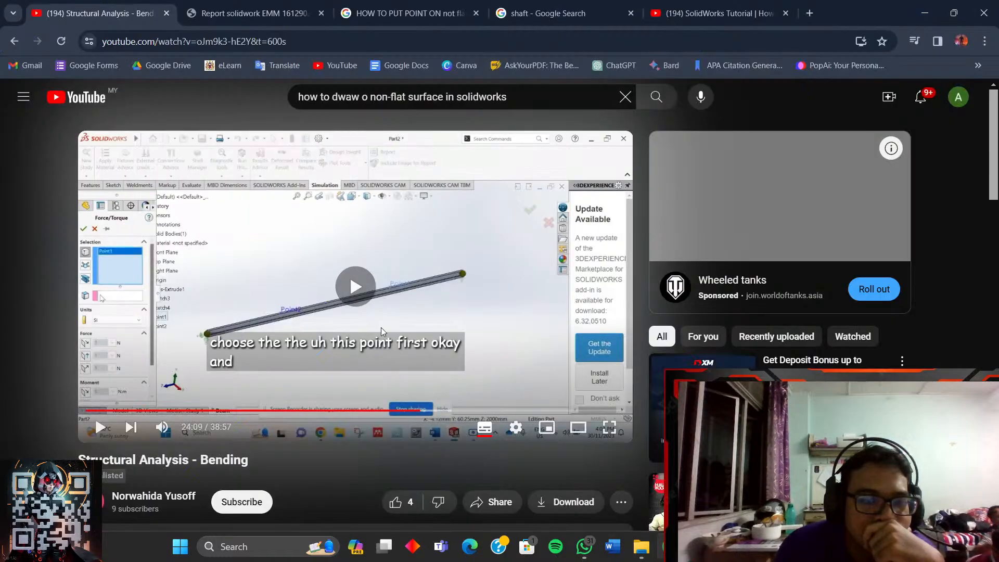
- Pause the tutorial at 24:10 and flip between it and SOLIDWORKS
left_click(442, 295)
key("alt+Tab")
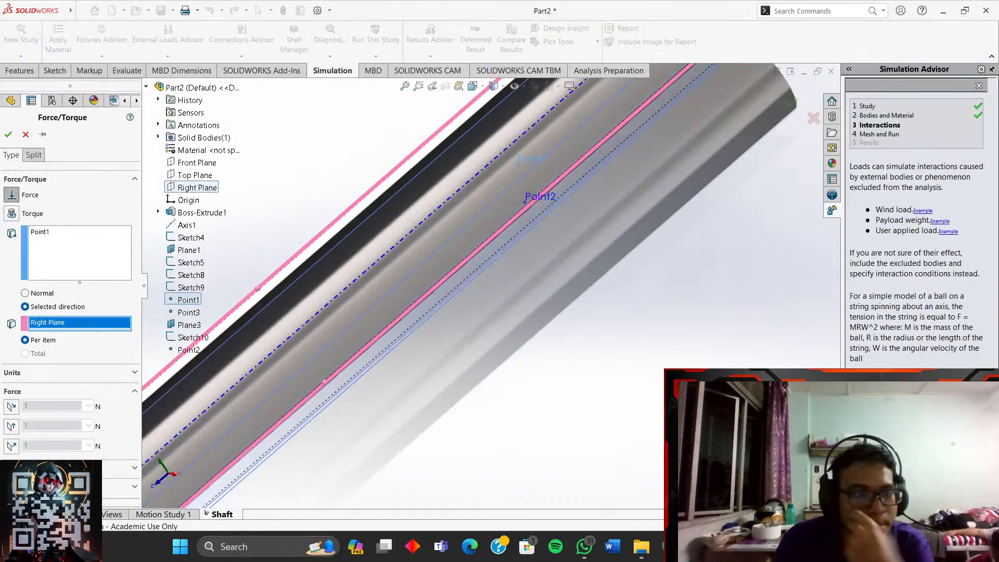
key("alt+Tab")
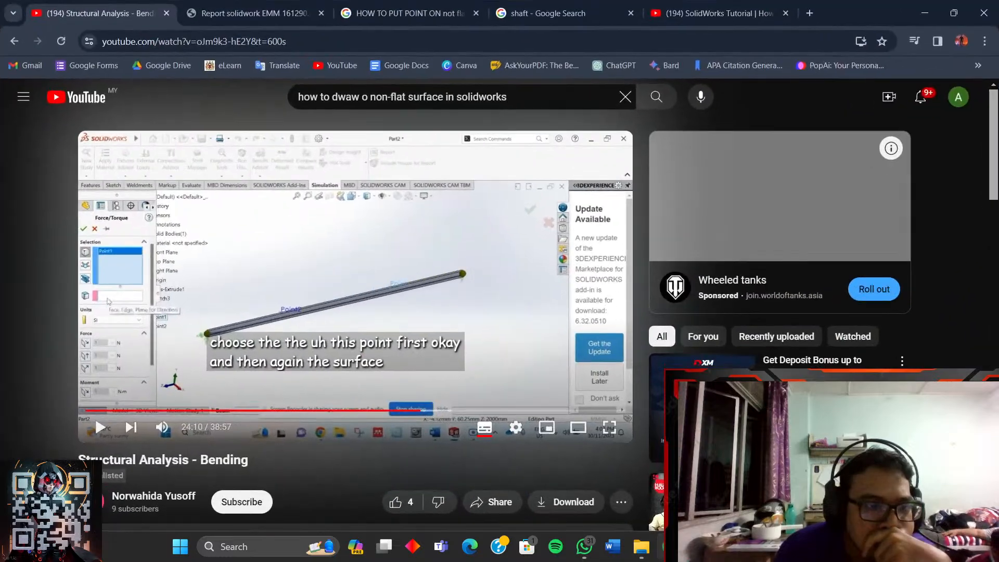
key("alt+Tab")
key("alt+Tab")
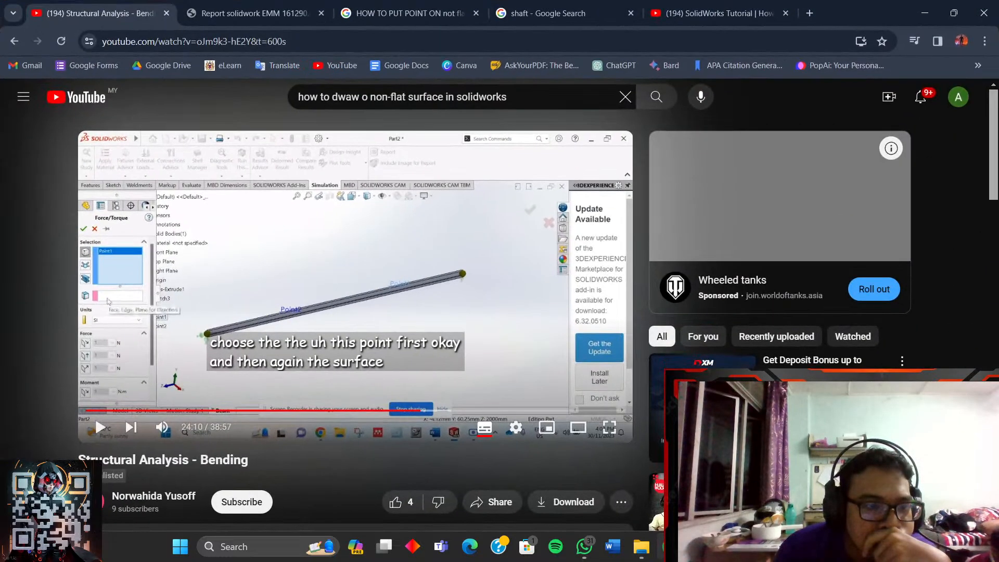
key("alt+Tab")
key("alt+Tab")
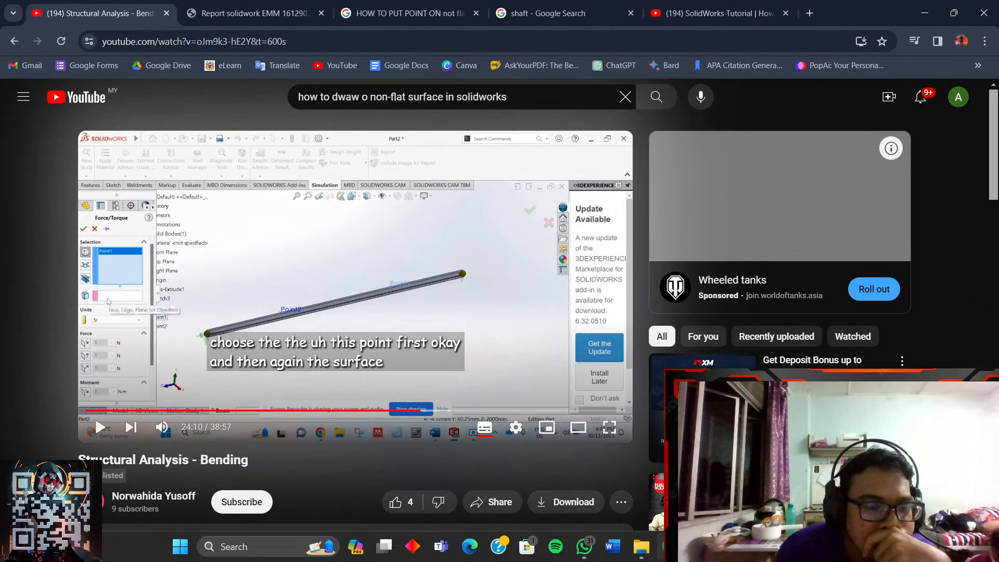
key("alt+Tab")
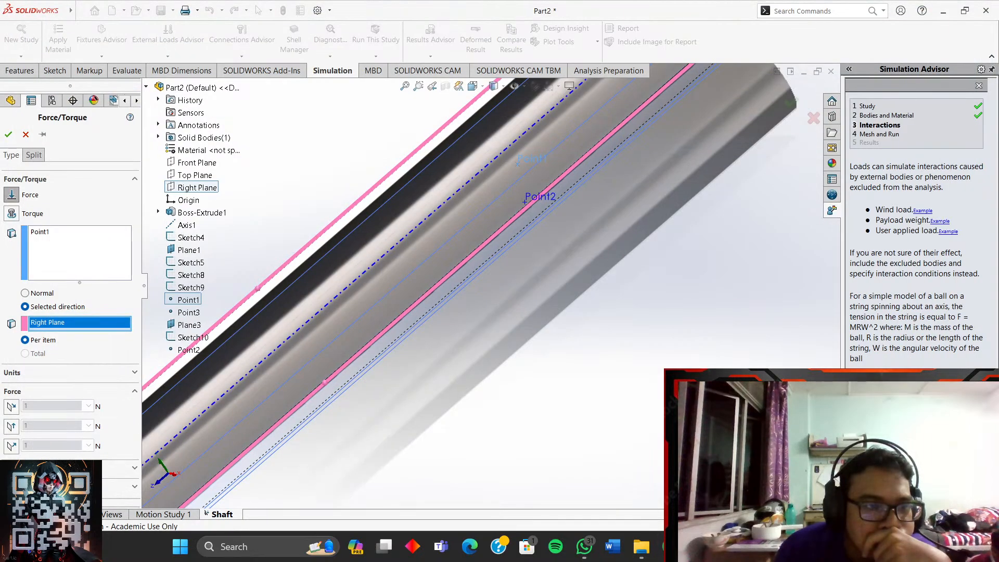
key("alt+Tab")
- Play the tutorial full screen to 24:27, then exit full screen and return to SOLIDWORKS
left_click(413, 318)
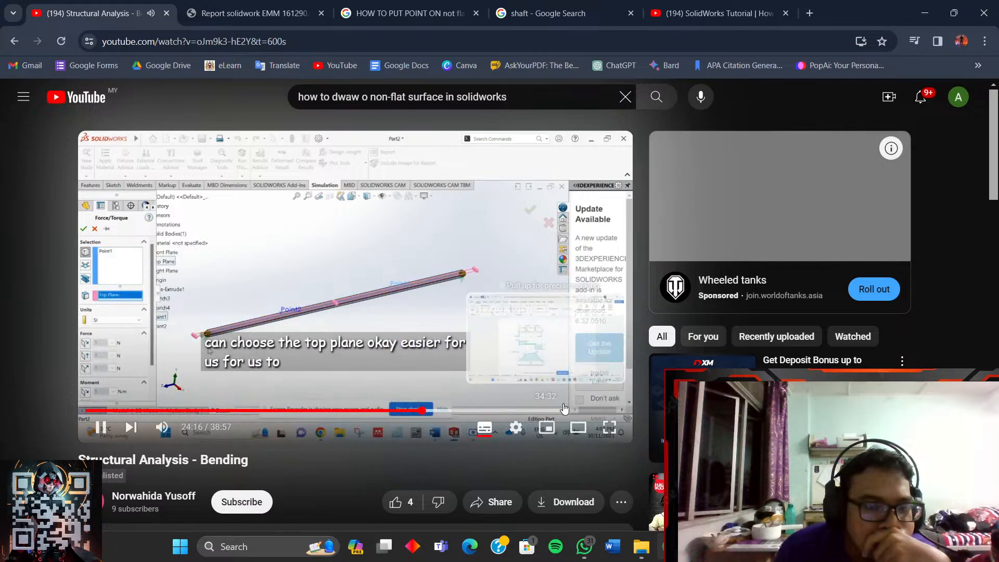
left_click(618, 427)
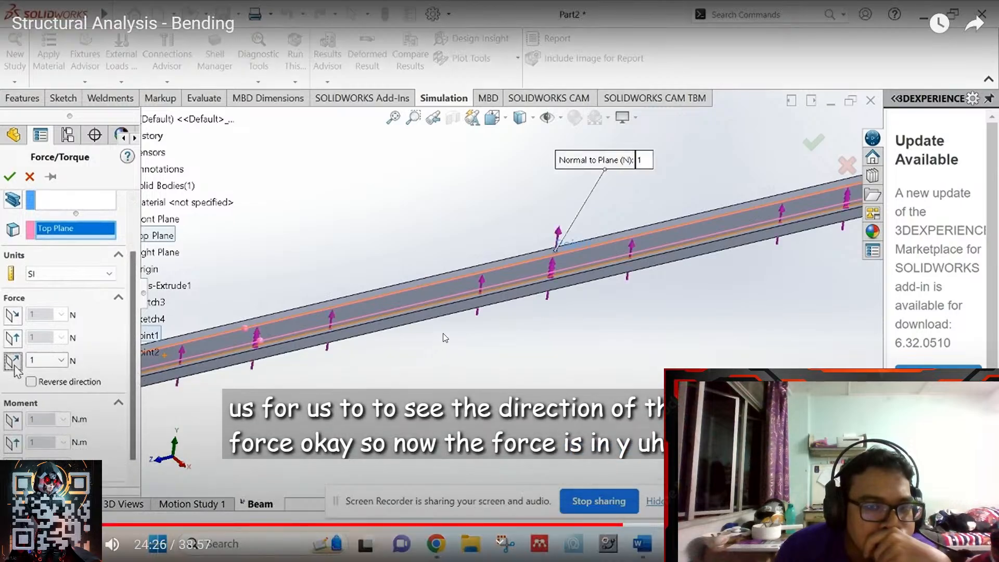
left_click(443, 335)
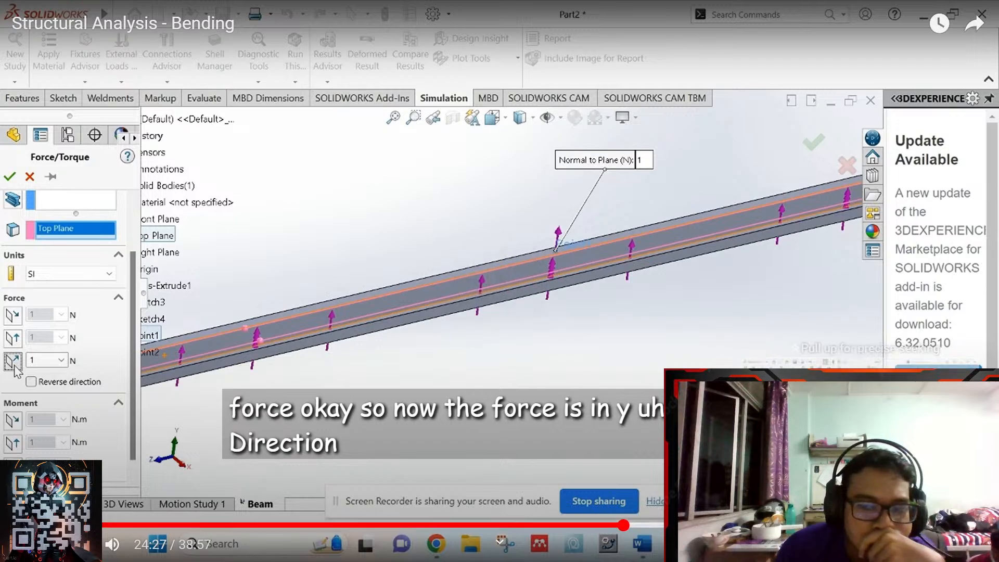
left_click(972, 545)
left_click(698, 547)
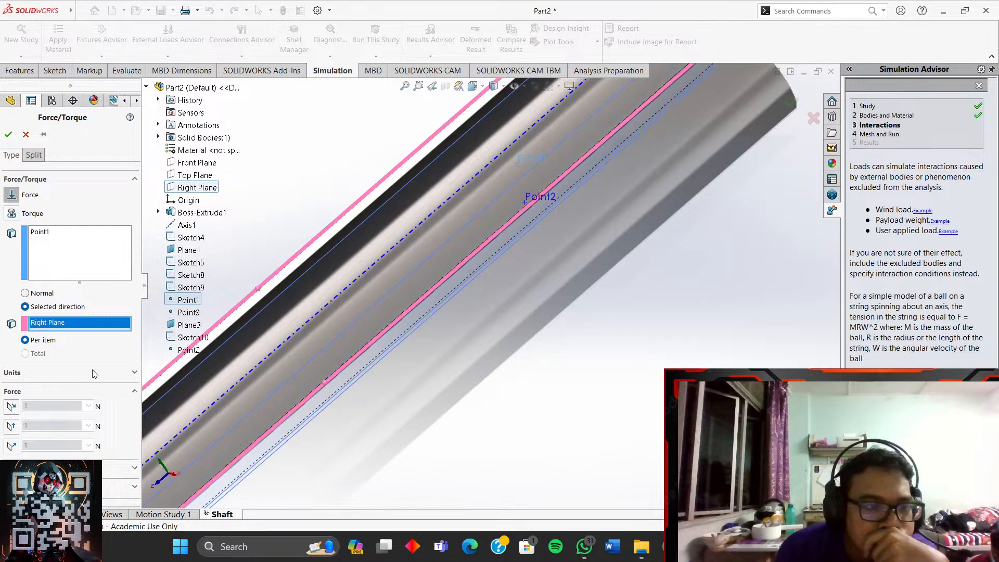
- Turn on the first in-plane force component, reverse it, and inspect the arrow on the shaft
scroll(414, 409, "up", 1)
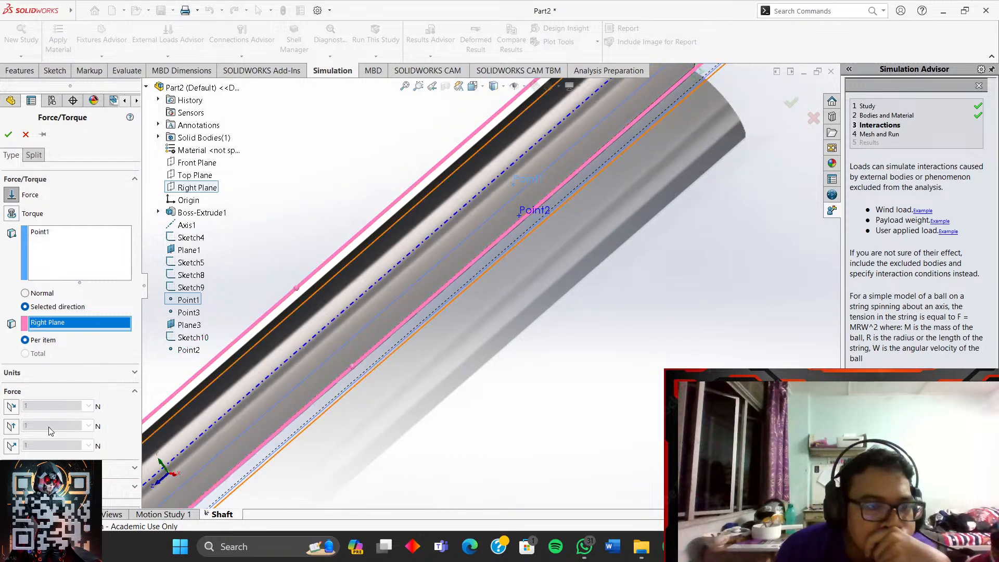
left_click(12, 406)
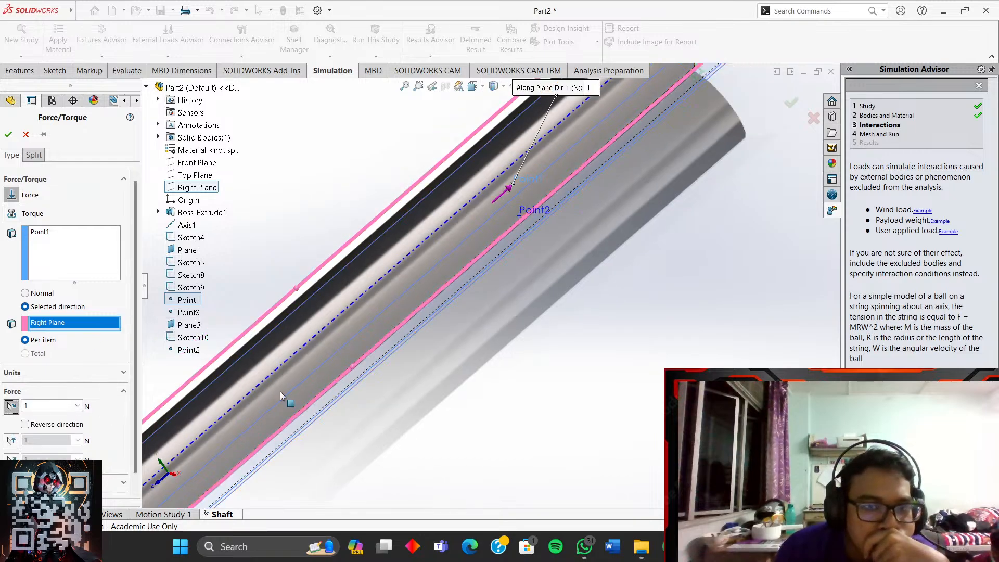
scroll(463, 315, "up", 3)
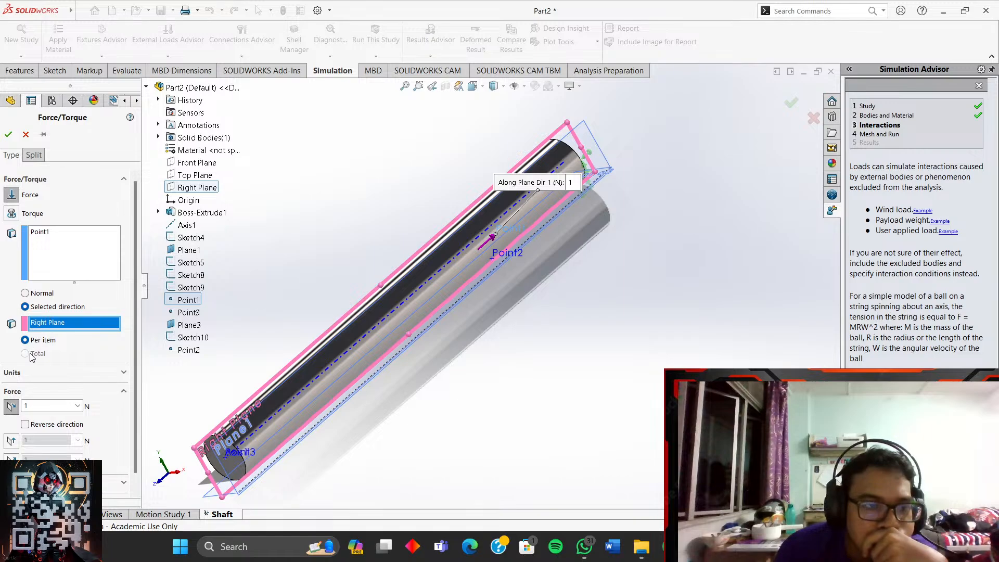
scroll(481, 320, "down", 3)
scroll(481, 320, "up", 2)
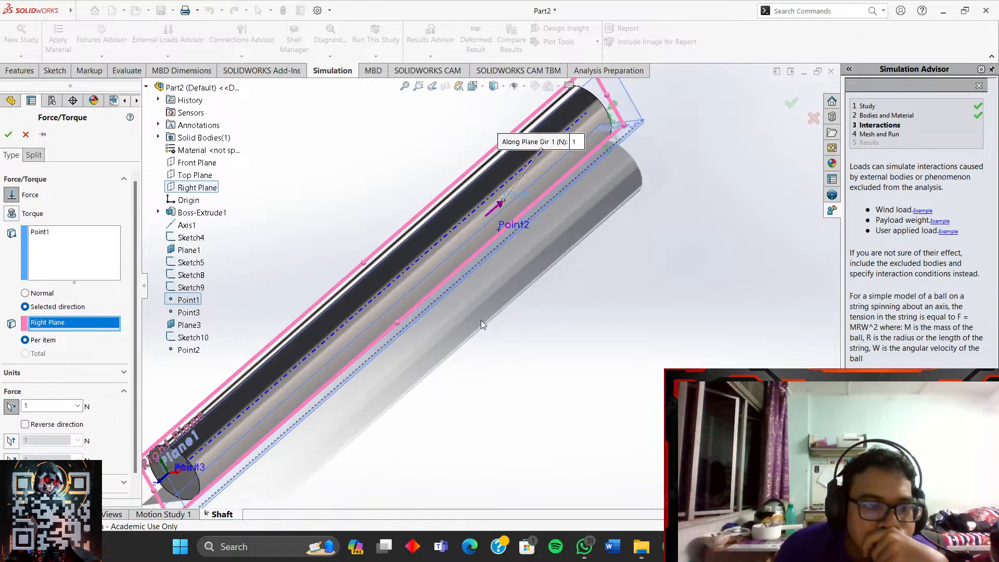
scroll(451, 291, "down", 5)
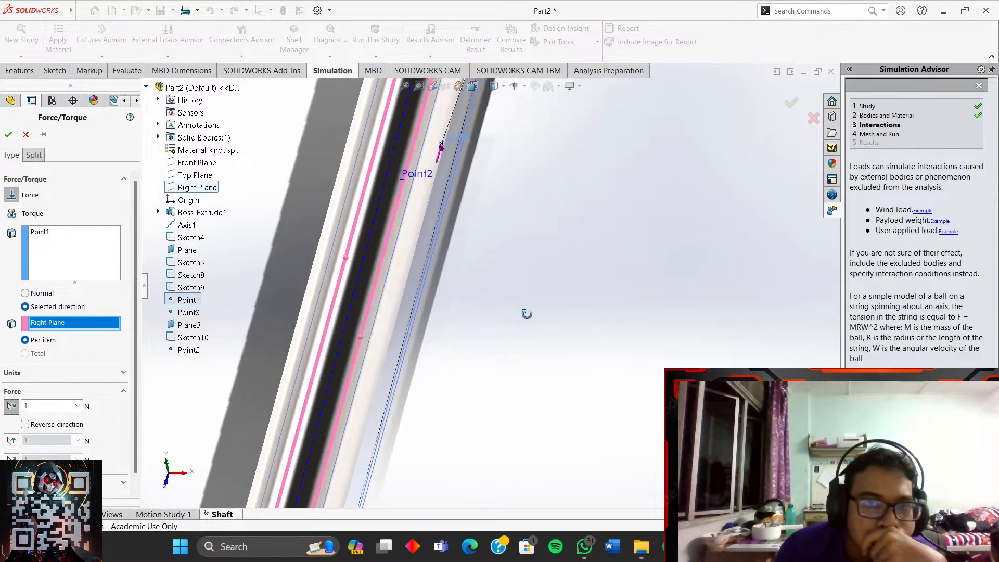
scroll(523, 268, "up", 4)
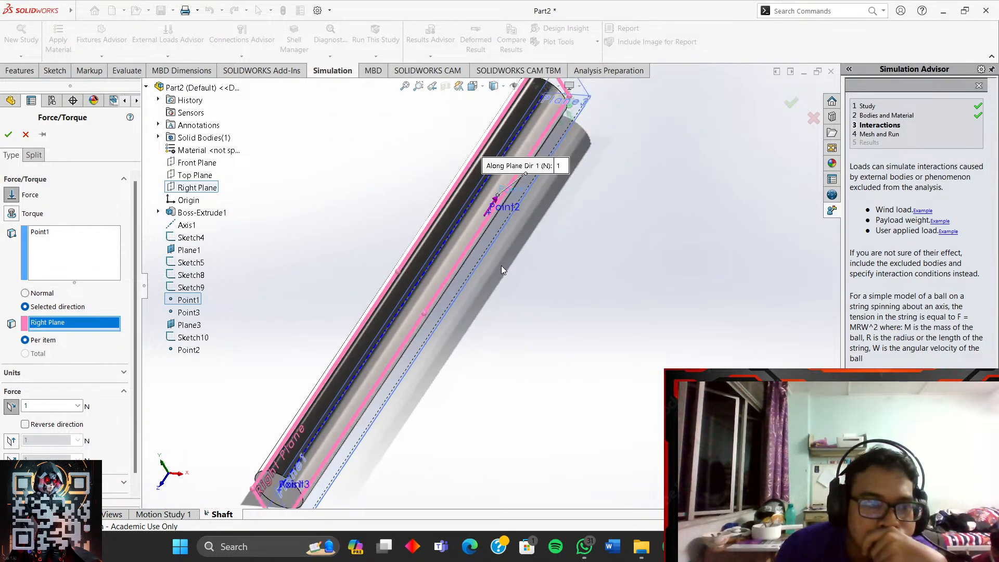
scroll(501, 265, "down", 4)
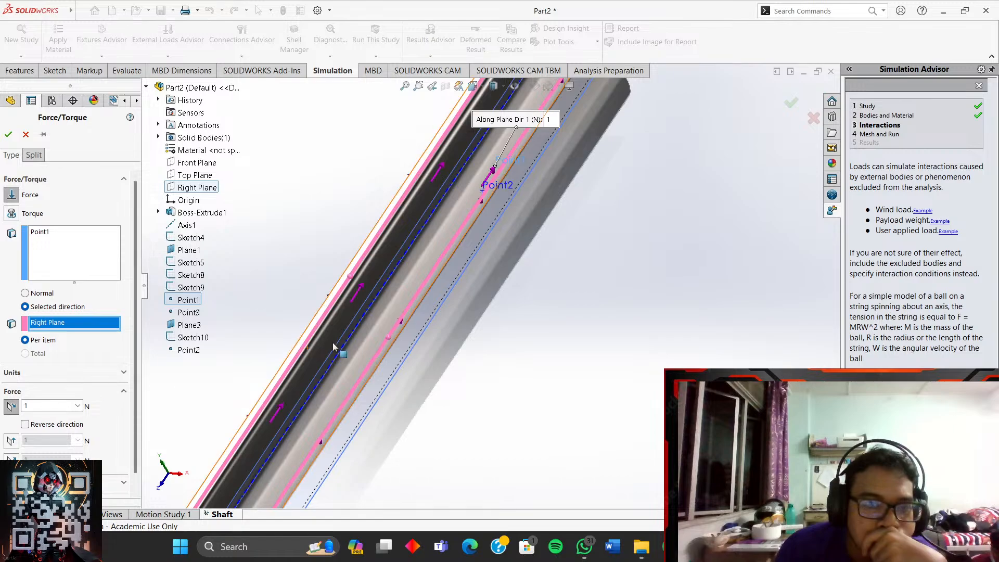
scroll(426, 326, "up", 2)
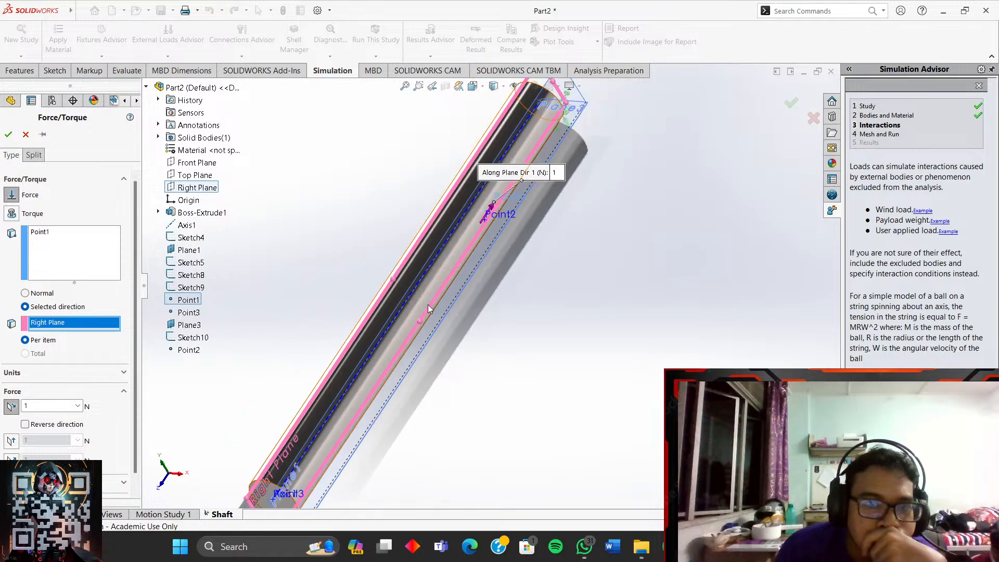
left_click(25, 425)
scroll(494, 234, "up", 2)
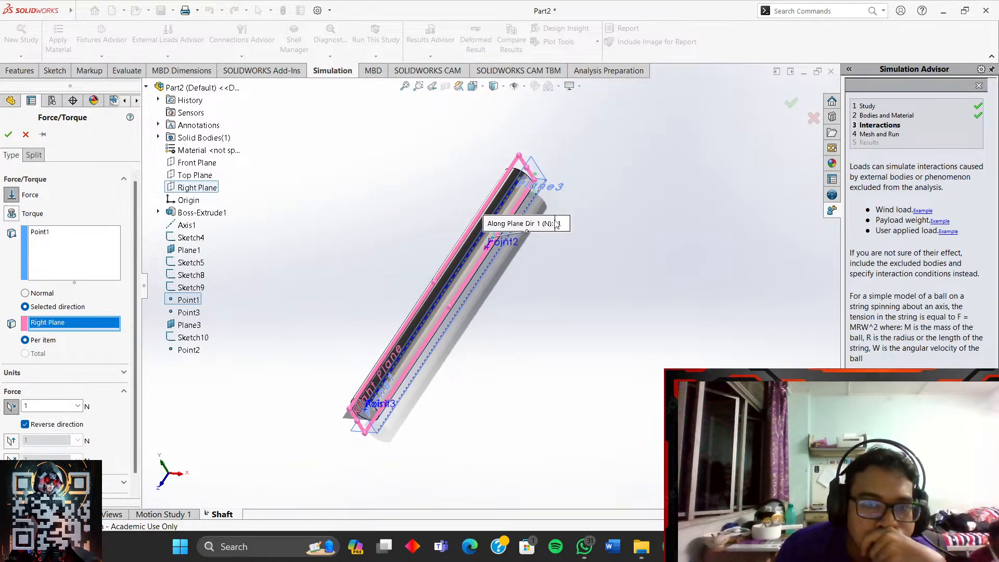
scroll(468, 248, "down", 5)
middle_click_drag(397, 280, 599, 292)
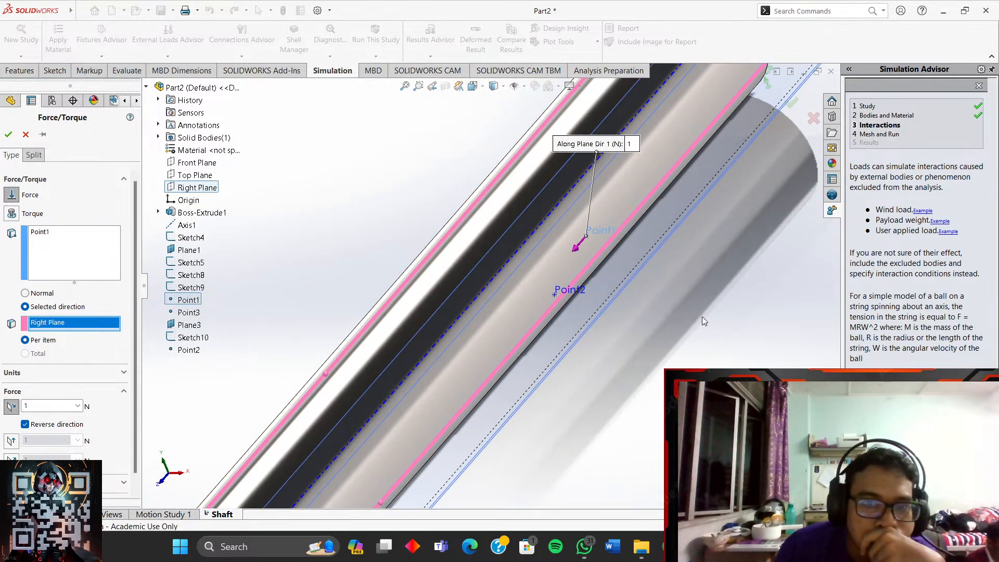
middle_click_drag(698, 288, 676, 289)
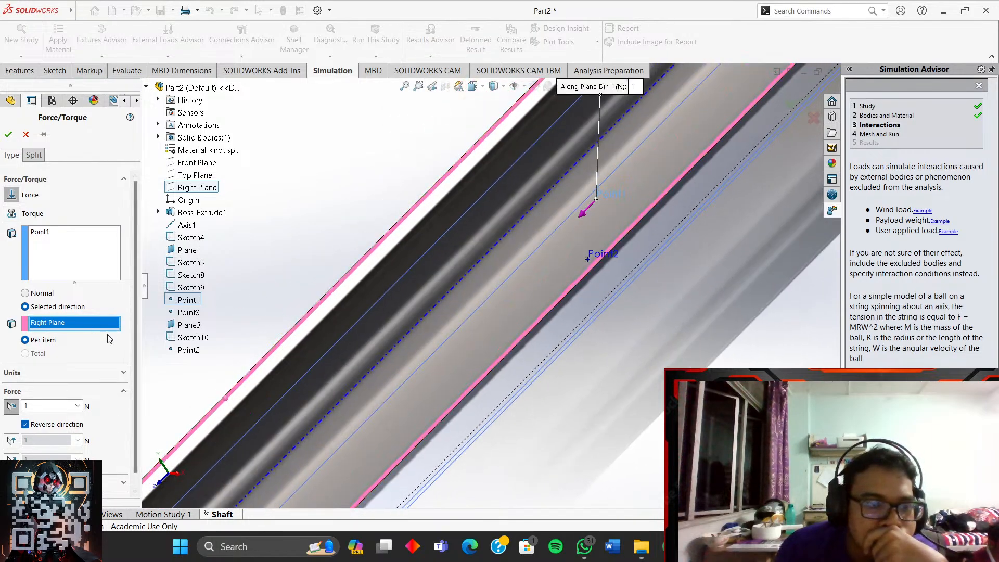
- Switch to the 1 N normal-to-plane component only, turning off both in-plane components, and reverse it
left_click(11, 440)
middle_click_drag(599, 315, 642, 324)
middle_click_drag(744, 360, 789, 377)
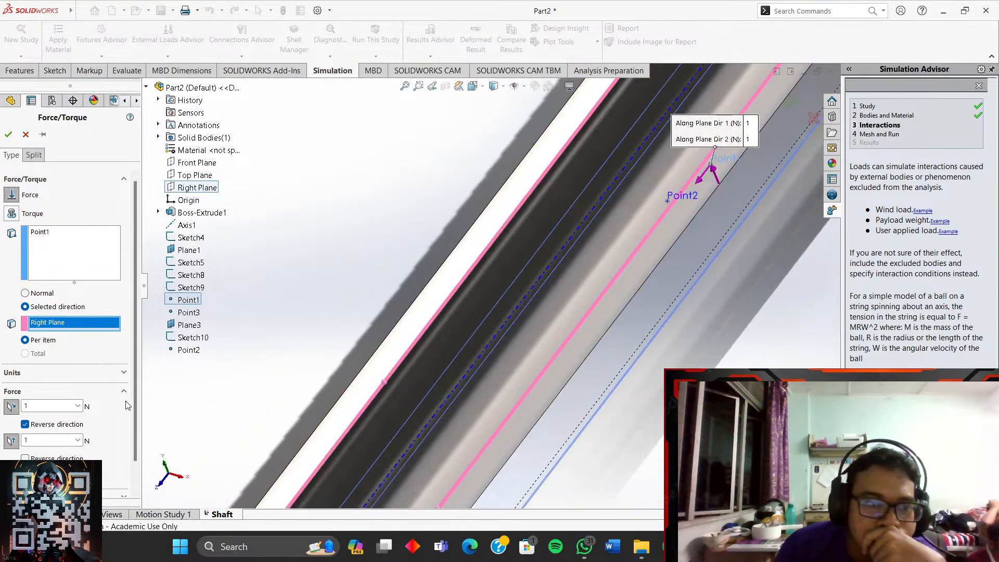
left_click(11, 475)
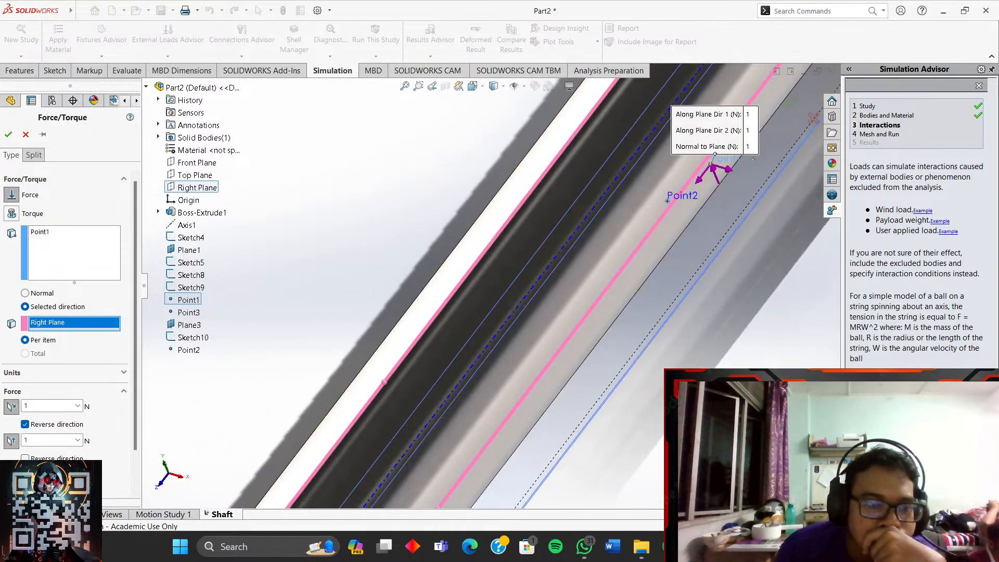
left_click(12, 440)
left_click(11, 406)
left_click(25, 462)
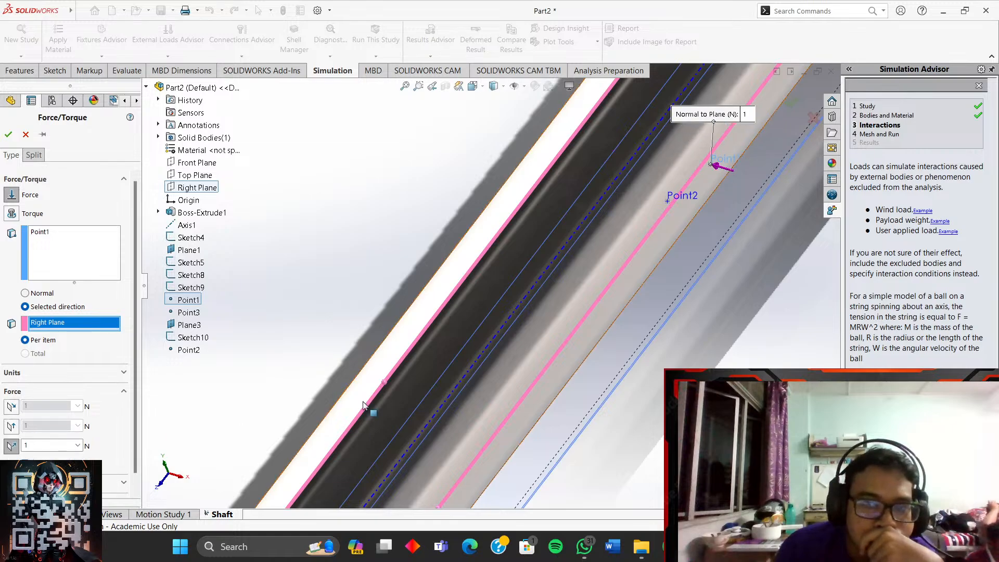
scroll(685, 354, "up", 3)
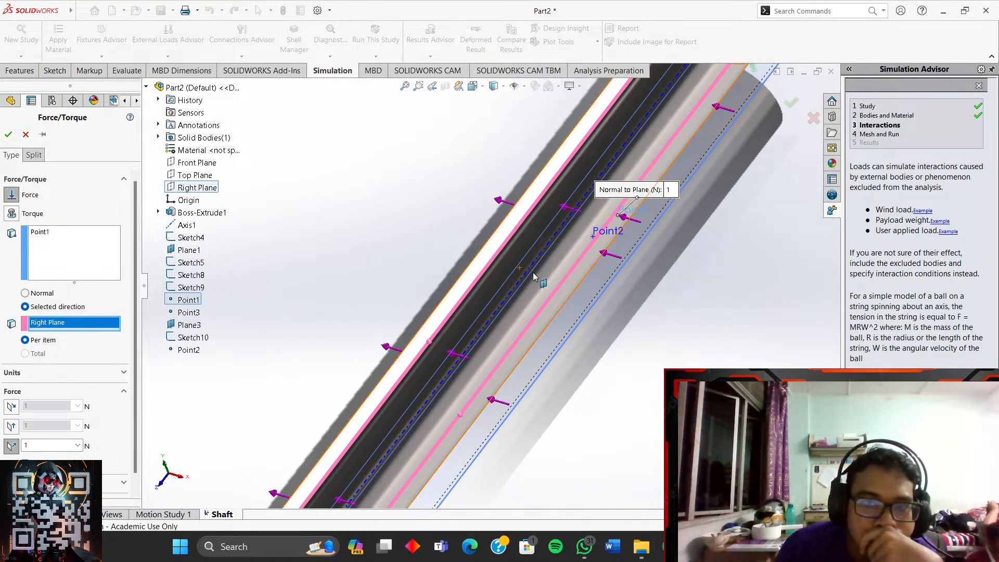
- Use shaft Face<1> as the direction reference, giving a reversed 1 N axial force on Point1
left_click(536, 280)
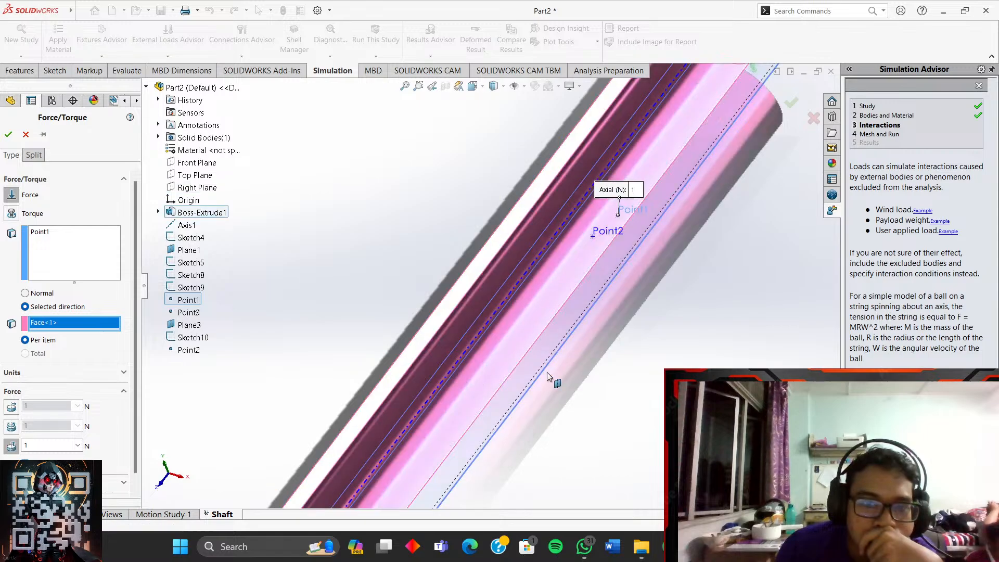
left_click_drag(134, 299, 117, 368)
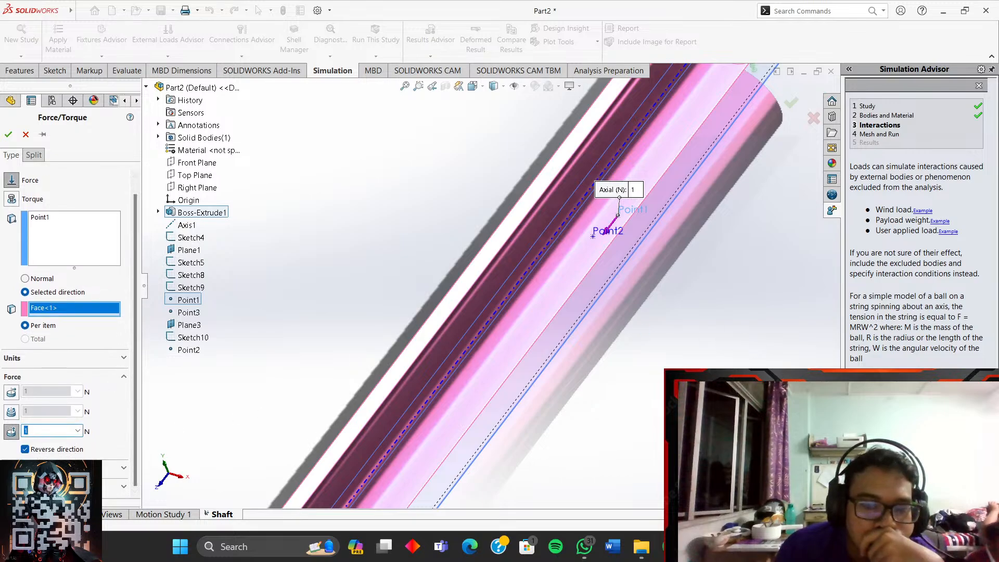
mouse_move(670, 547)
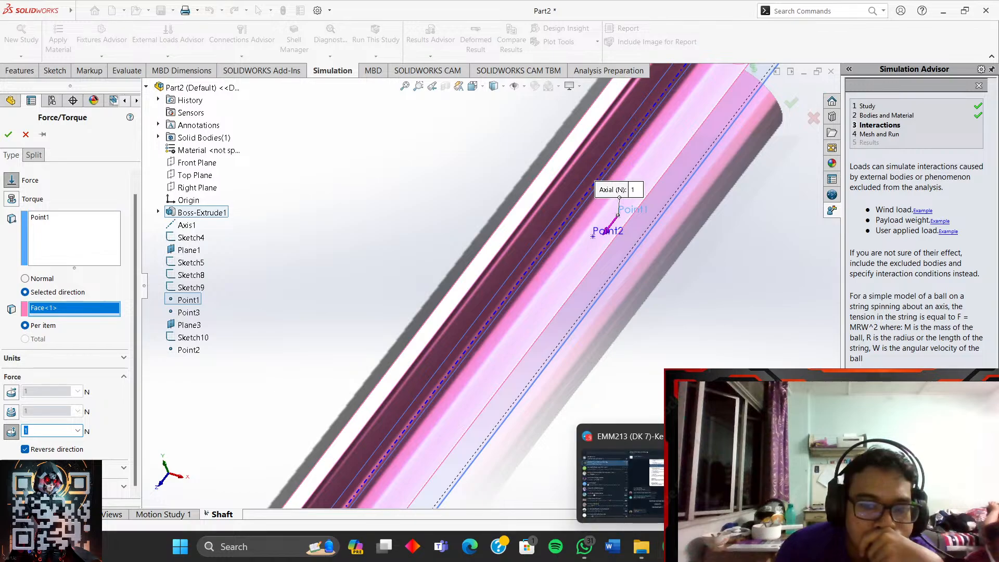
mouse_move(760, 484)
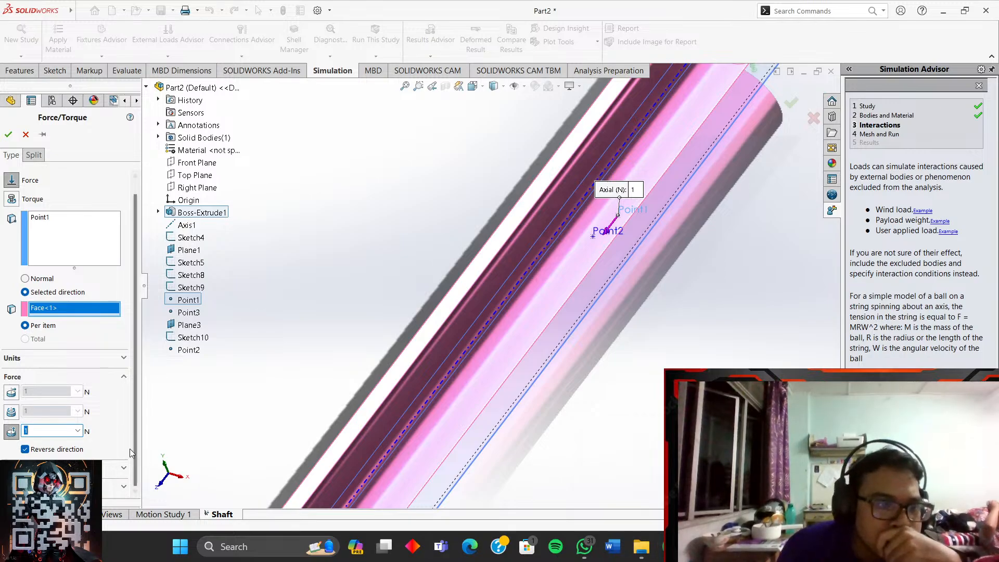
left_click(53, 304)
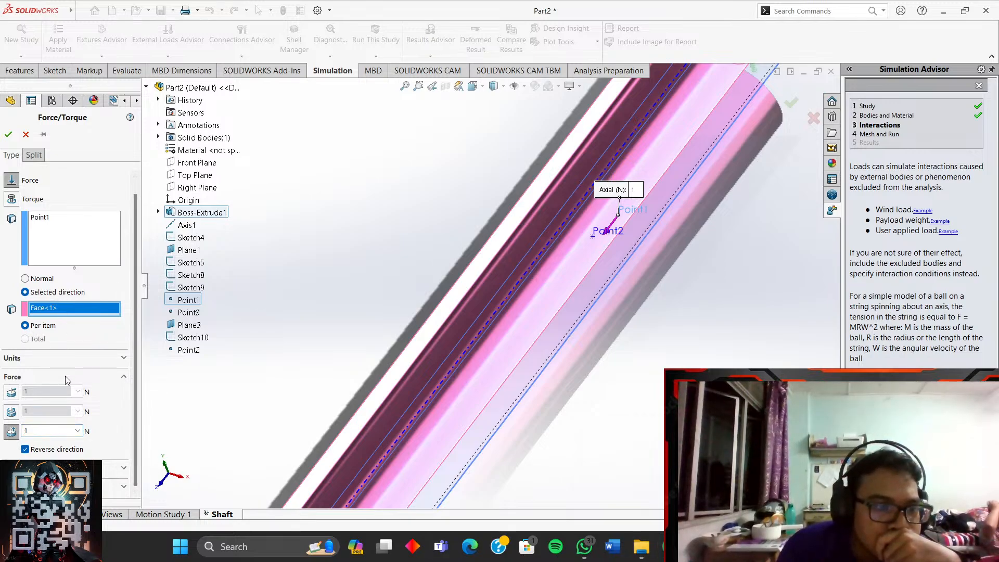
left_click_drag(48, 430, 3, 431)
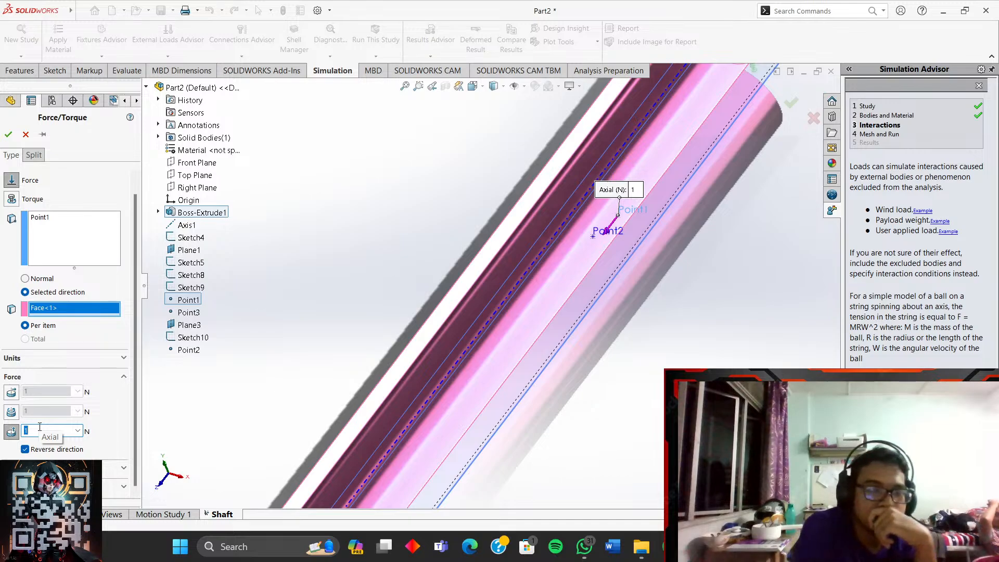
left_click(10, 100)
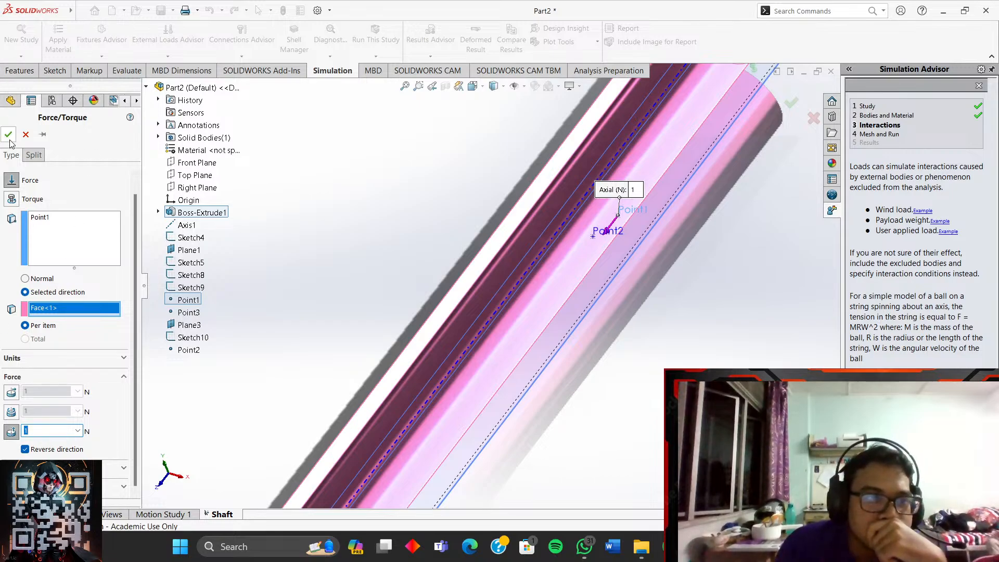
- Confirm the force to create Force-1, inspect its references, then undo the last change
key("Return")
scroll(682, 361, "up", 3)
scroll(592, 254, "down", 6)
middle_click_drag(592, 255, 576, 224)
left_click(77, 407)
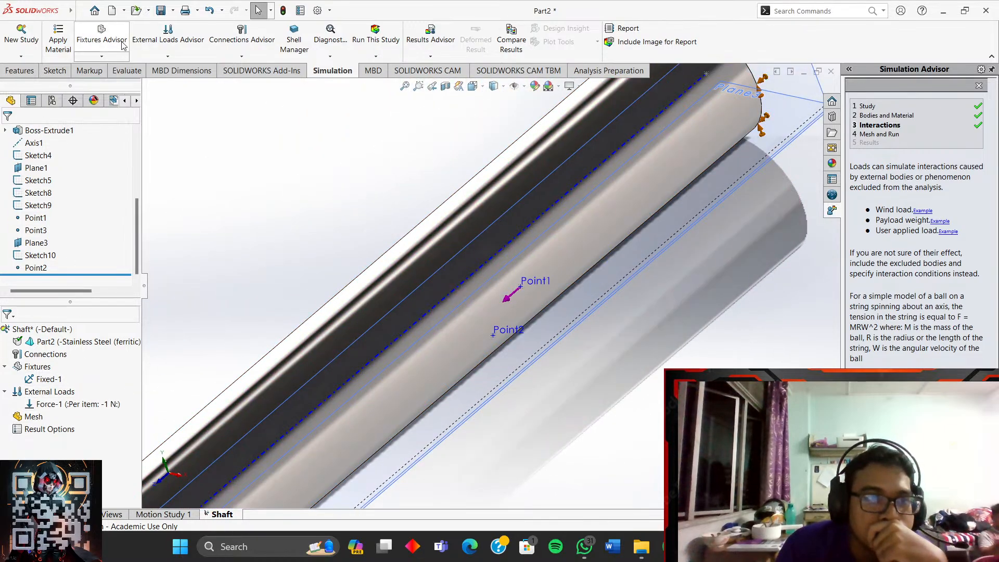
left_click(210, 12)
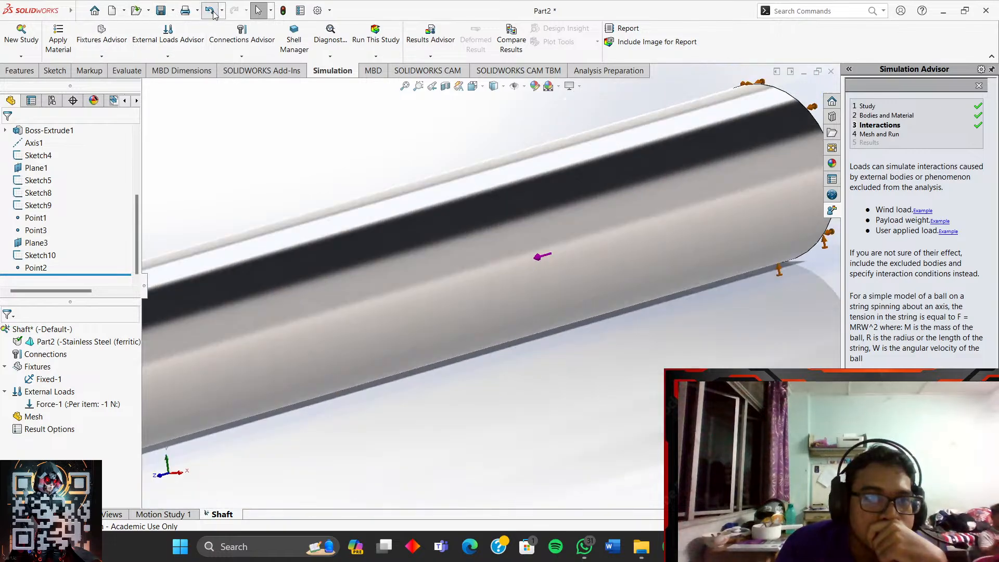
- Delete Force-1 with confirmation and bring up the external load types list
scroll(468, 330, "up", 3)
middle_click_drag(566, 268, 198, 346)
right_click(81, 408)
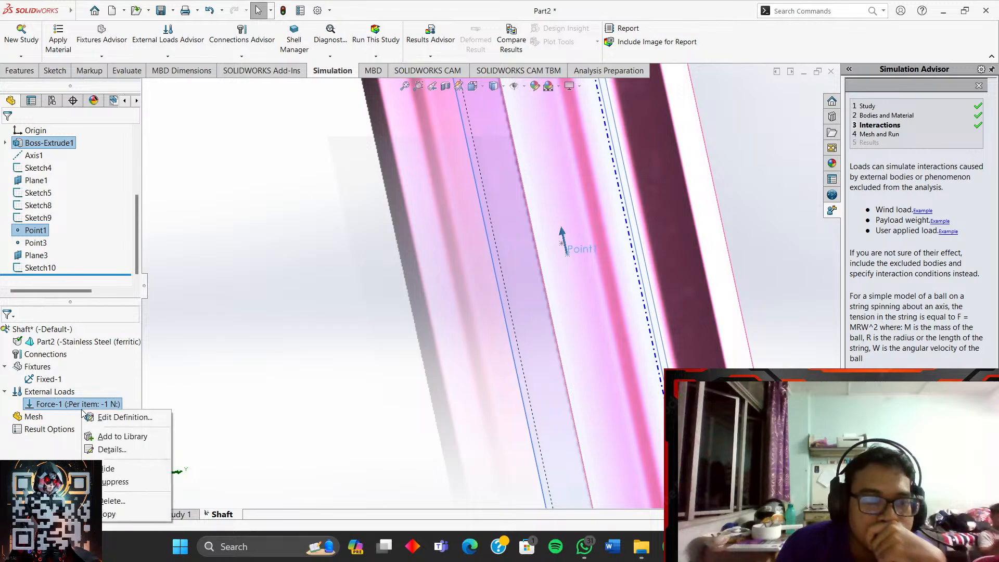
left_click(110, 501)
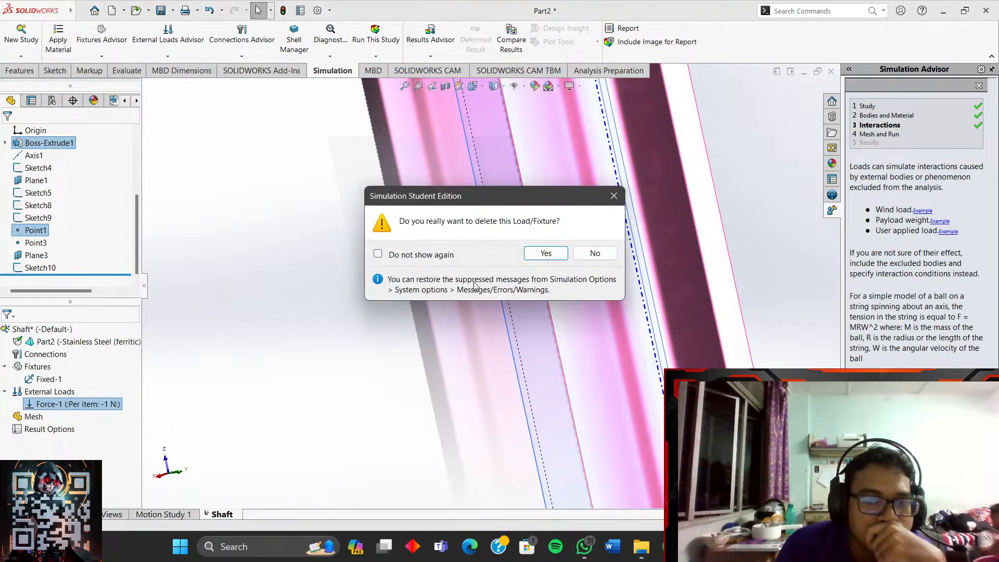
left_click(540, 254)
right_click(47, 392)
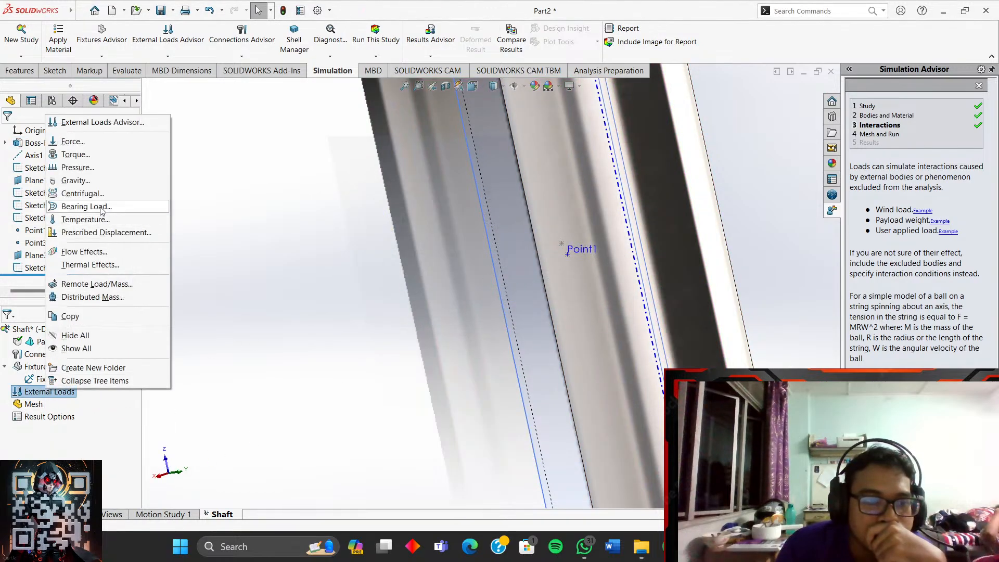
- Start a new force with Selected direction, using Right Plane from the feature tree as reference
left_click(72, 142)
scroll(382, 279, "up", 5)
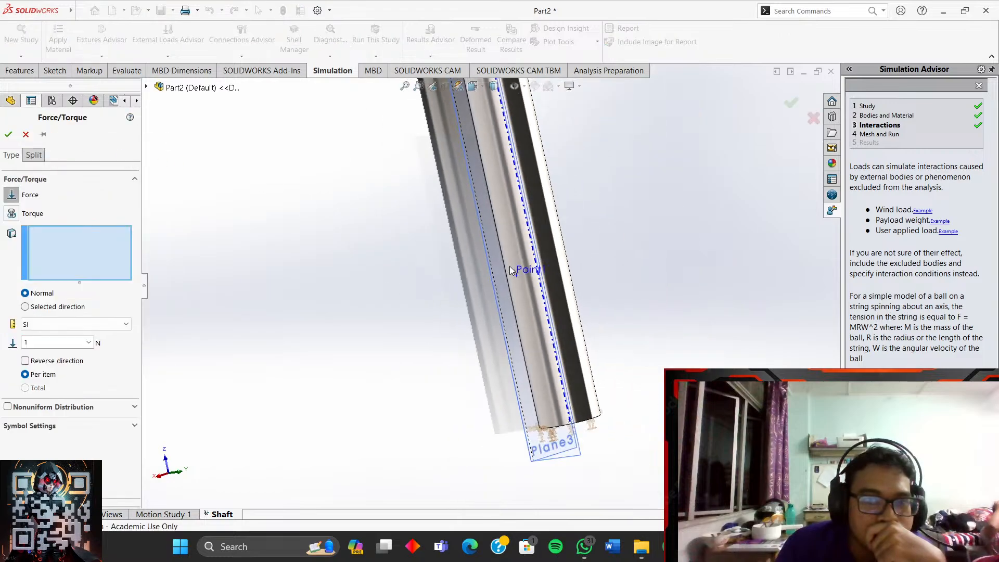
middle_click_drag(304, 319, 386, 300)
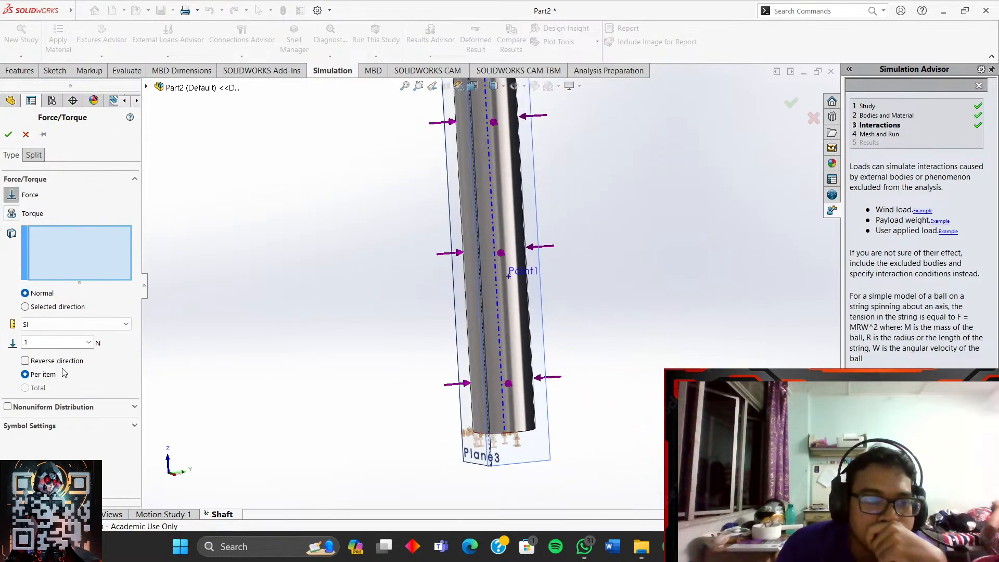
left_click(39, 308)
middle_click_drag(534, 262, 485, 255)
scroll(488, 255, "down", 5)
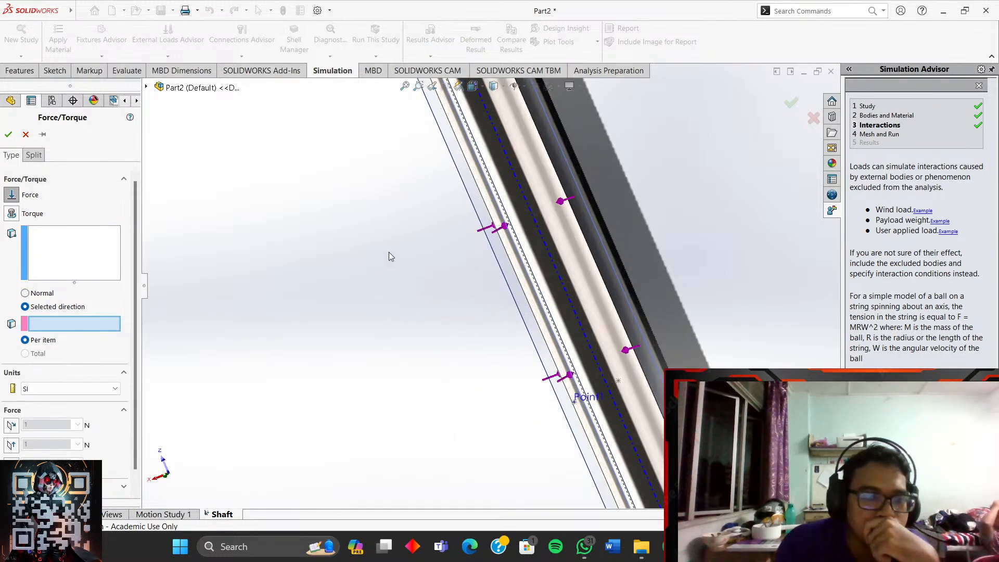
left_click(145, 87)
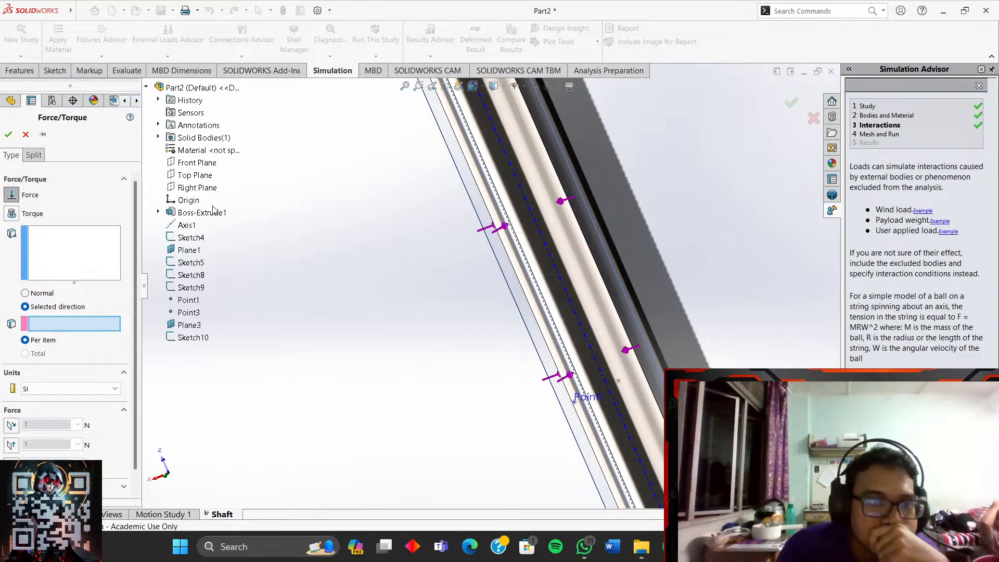
left_click(197, 188)
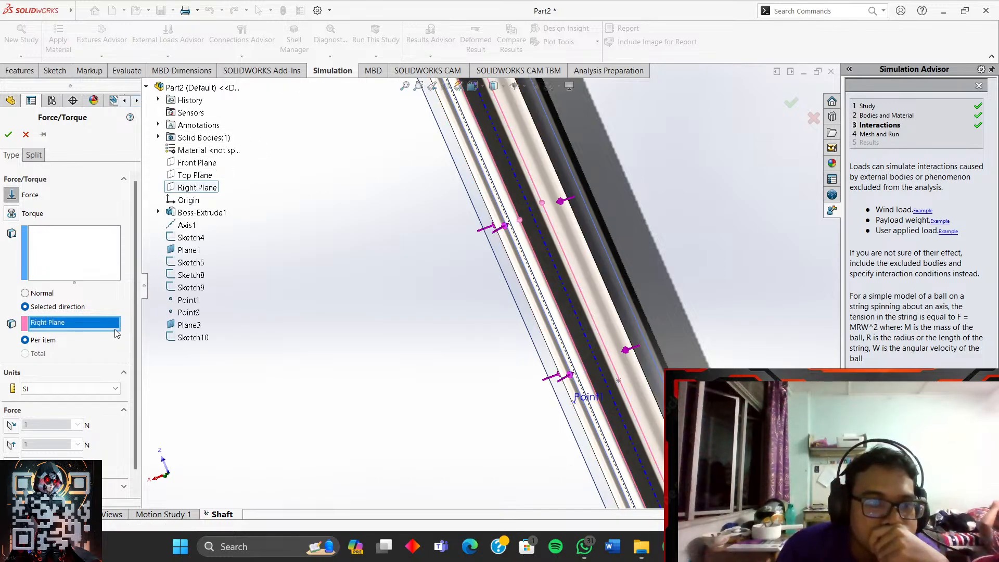
left_click(79, 251)
scroll(488, 281, "up", 3)
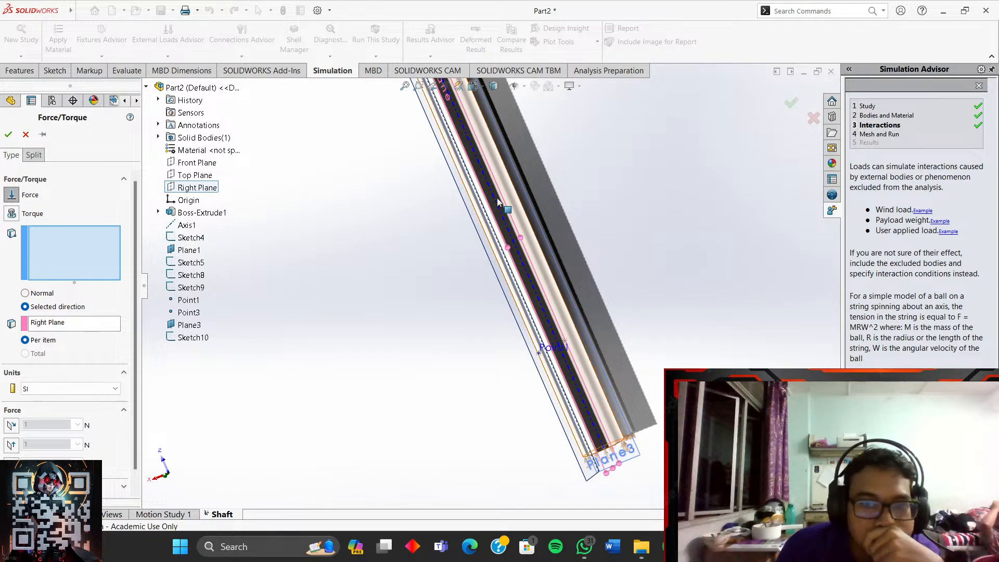
- Set the Dimetric view, orbit the shaft, and cancel the force definition
left_click(473, 86)
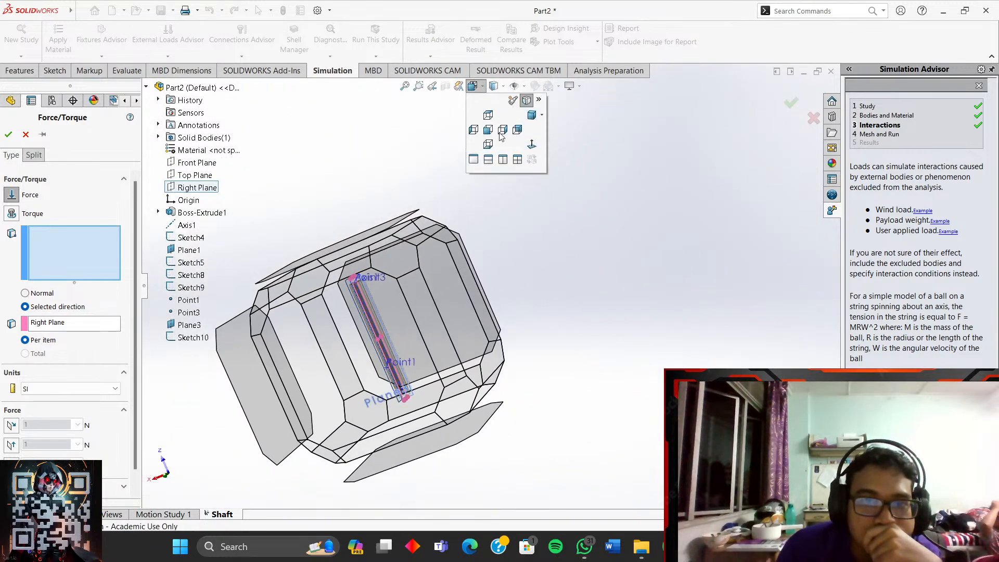
left_click(531, 115)
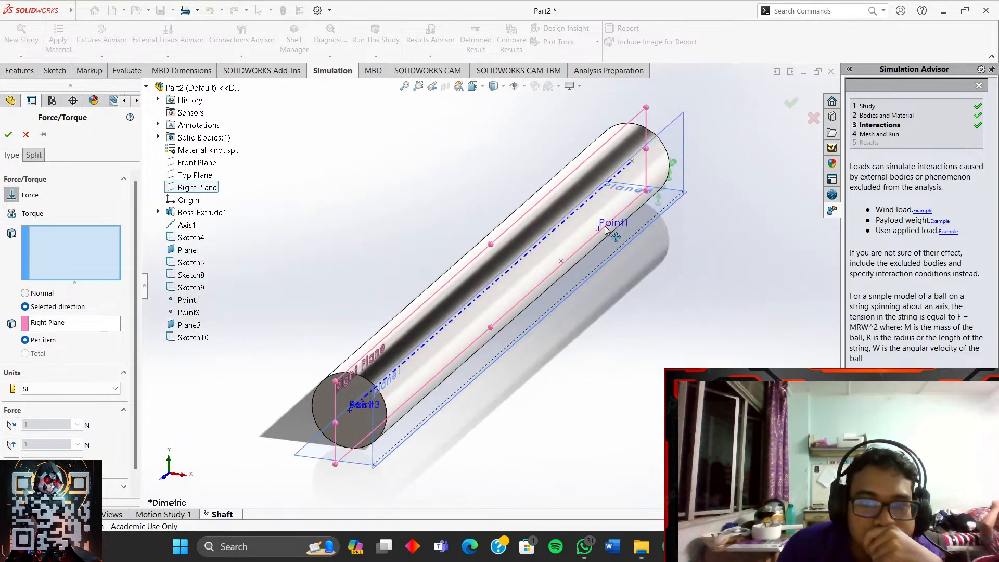
scroll(640, 226, "down", 3)
middle_click_drag(617, 240, 600, 205)
middle_click_drag(508, 375, 440, 423)
scroll(416, 424, "up", 5)
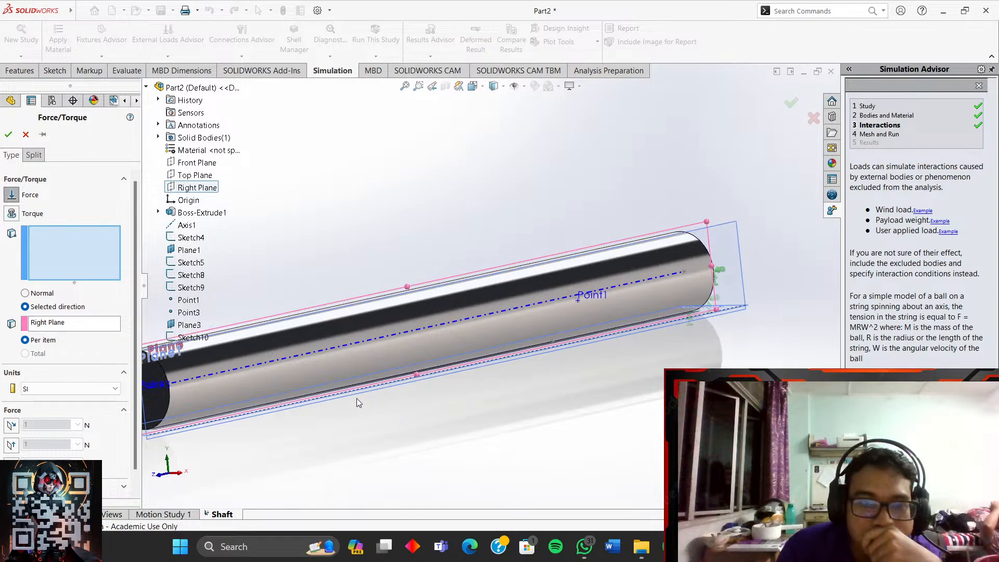
scroll(357, 395, "down", 3)
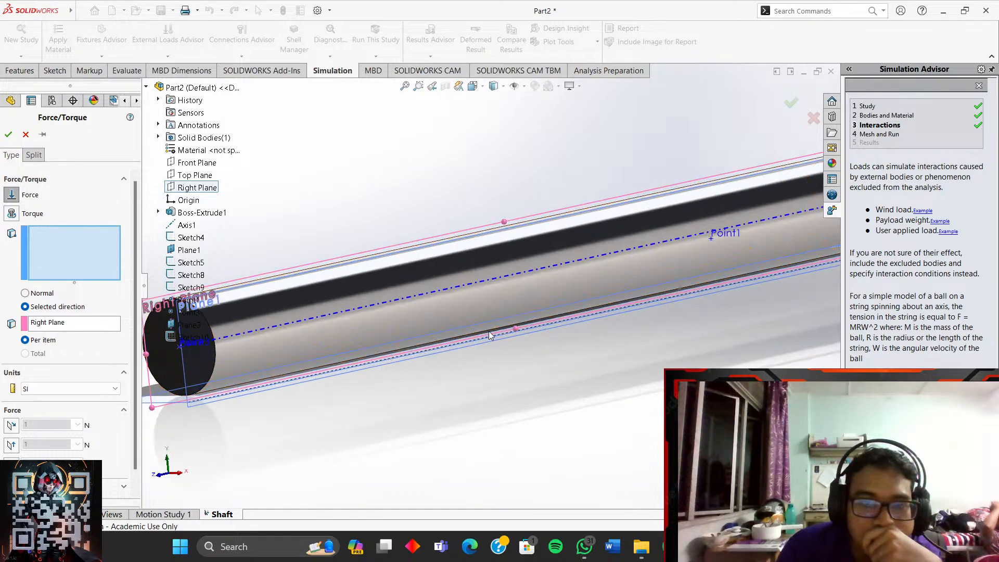
left_click(26, 135)
scroll(625, 295, "up", 3)
- Undo and redo to leave the Sketch10 edit
scroll(781, 258, "down", 4)
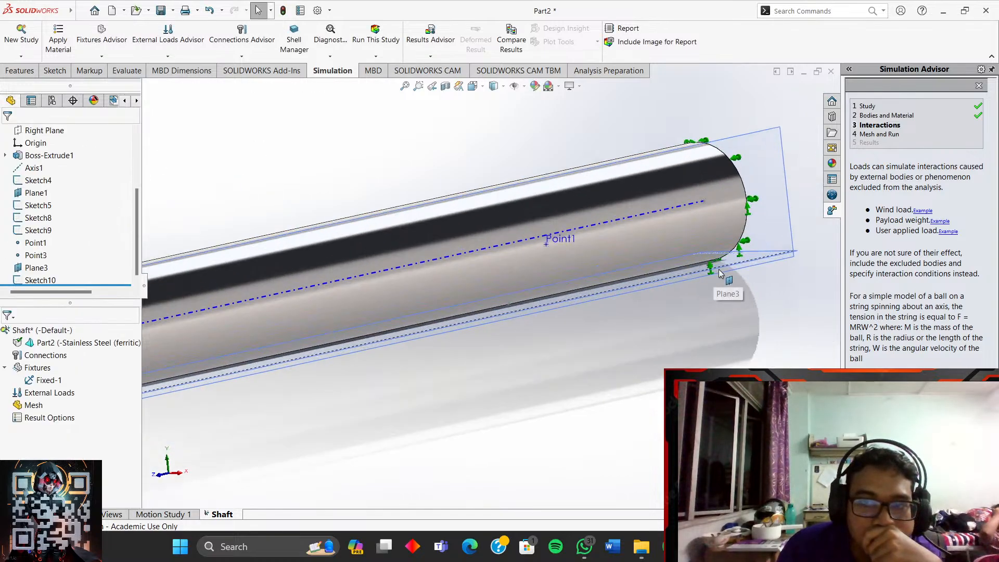
left_click(210, 11)
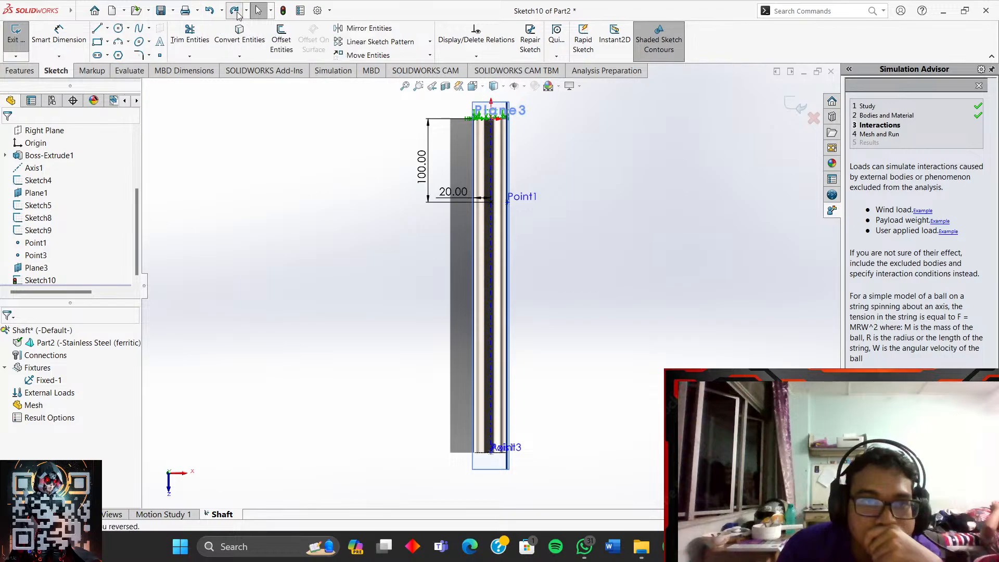
left_click(237, 13)
left_click(236, 12)
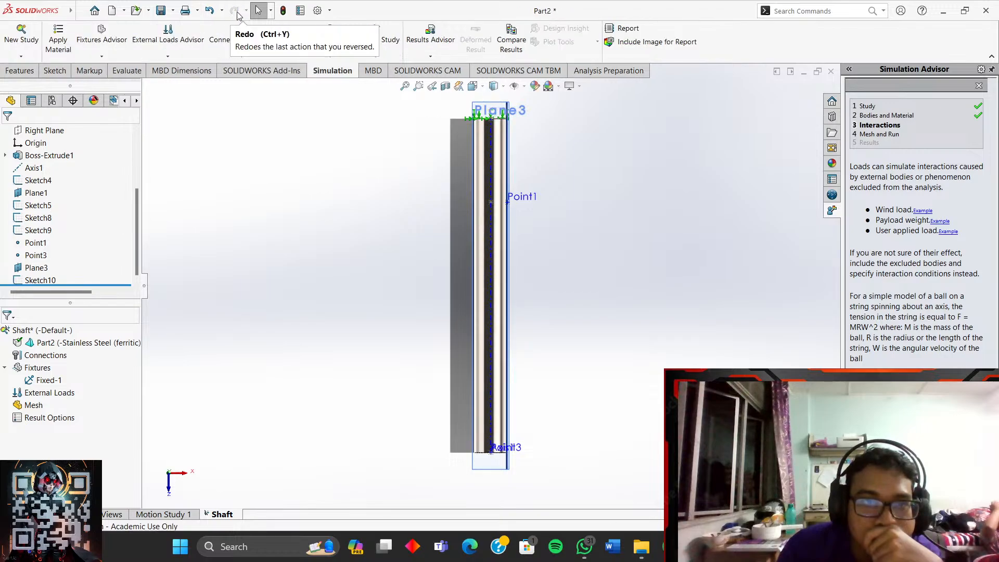
- Orbit the shaft upright and select the sketch point on it
middle_click_drag(375, 156, 398, 149)
scroll(562, 195, "down", 5)
middle_click_drag(509, 191, 456, 229)
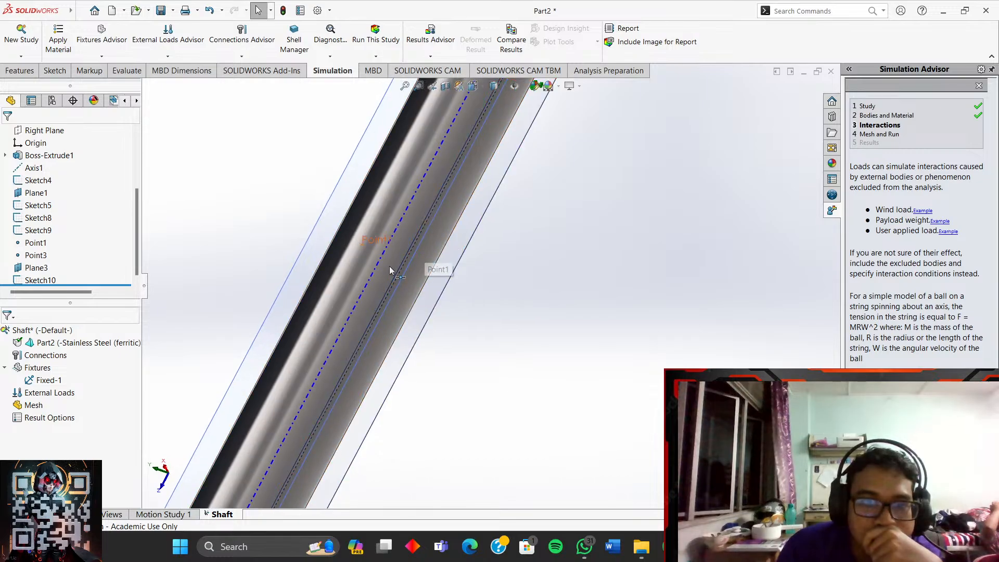
scroll(477, 255, "down", 5)
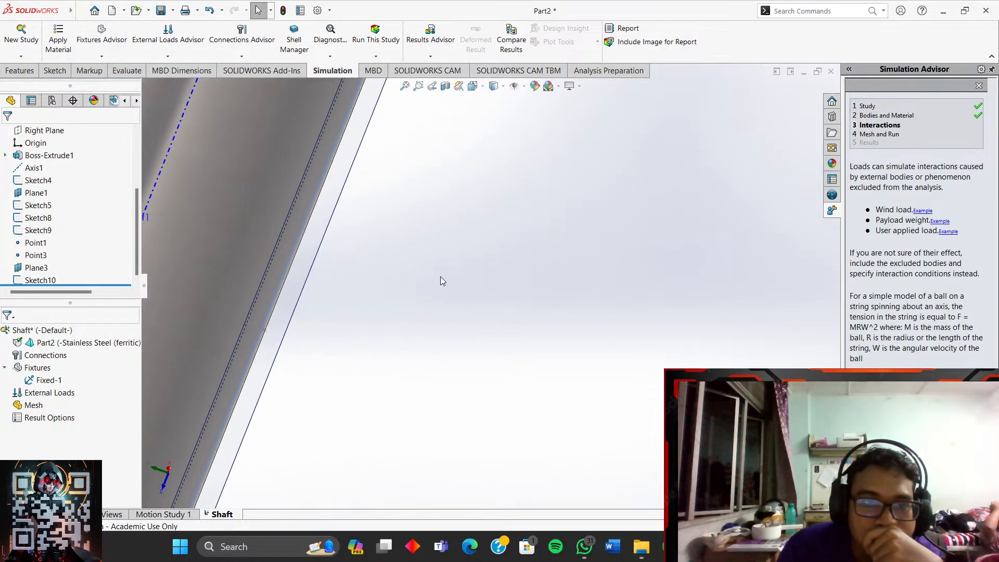
middle_click_drag(444, 277, 376, 247)
middle_click_drag(307, 224, 315, 260)
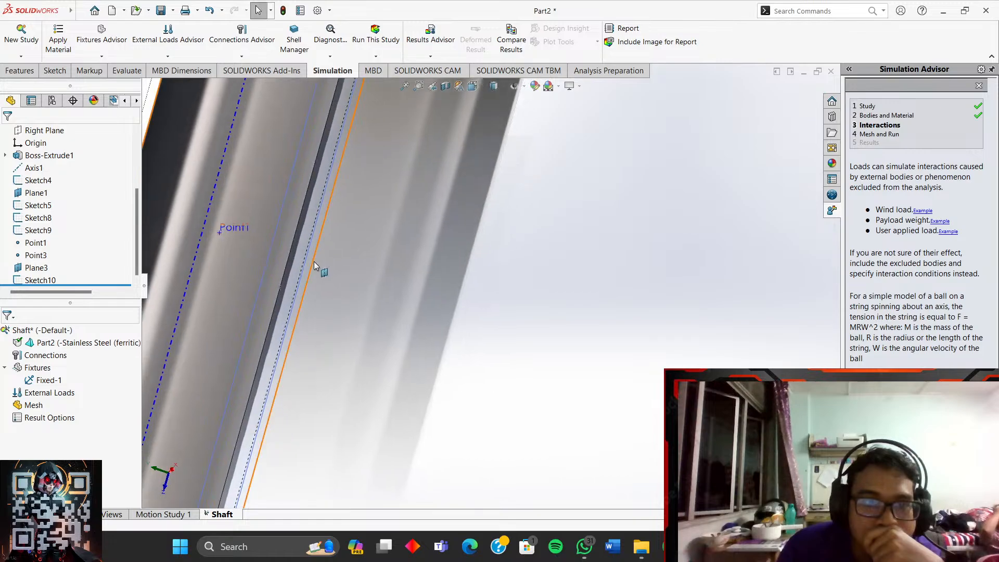
mouse_move(397, 271)
middle_mouse_down()
mouse_move(439, 279)
mouse_move(277, 280)
middle_mouse_up()
left_click(273, 275)
middle_click_drag(363, 284, 323, 260)
- Try a reference point on the shaft's cylindrical face, then cancel it and clear the selection
left_click(21, 71)
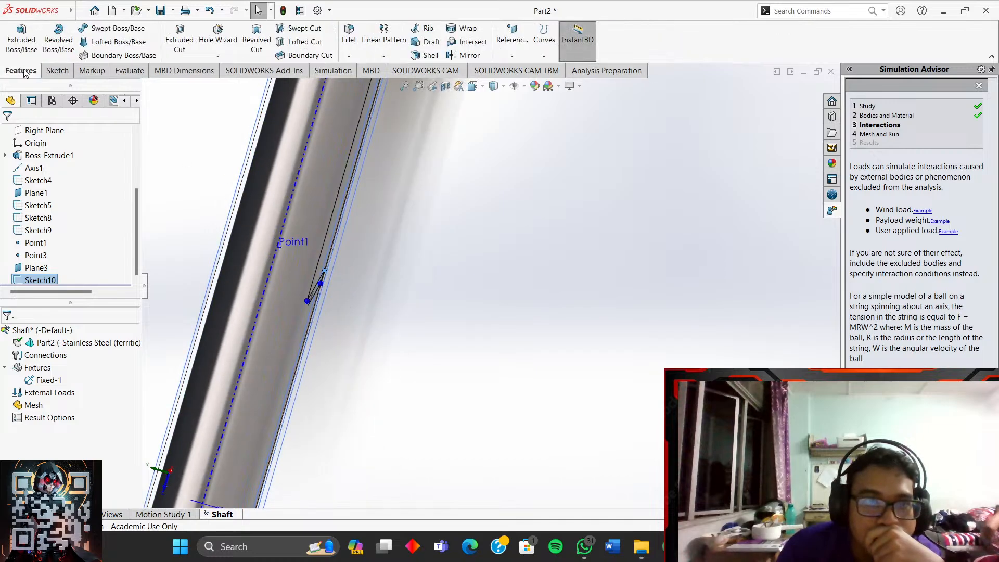
left_click(512, 55)
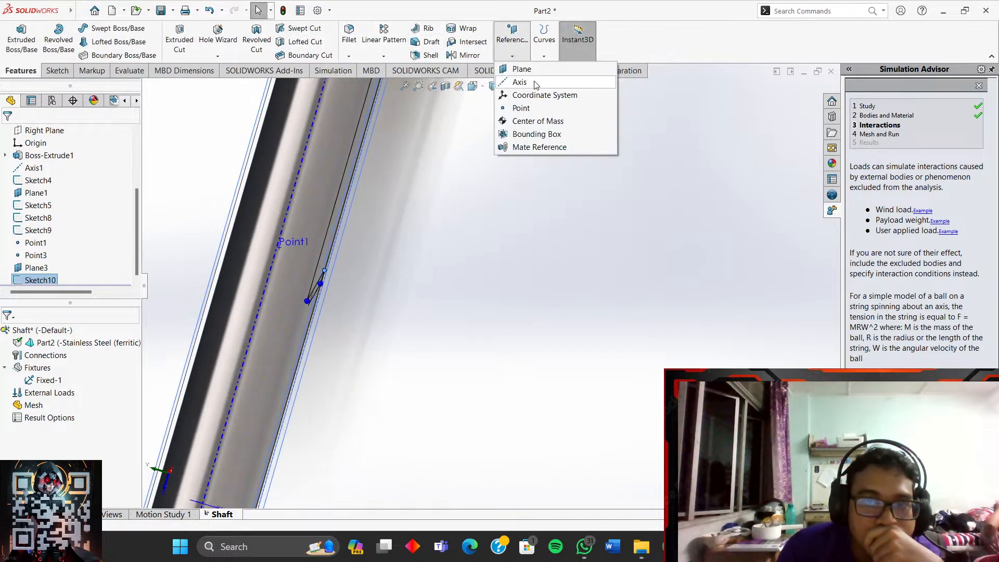
left_click(521, 108)
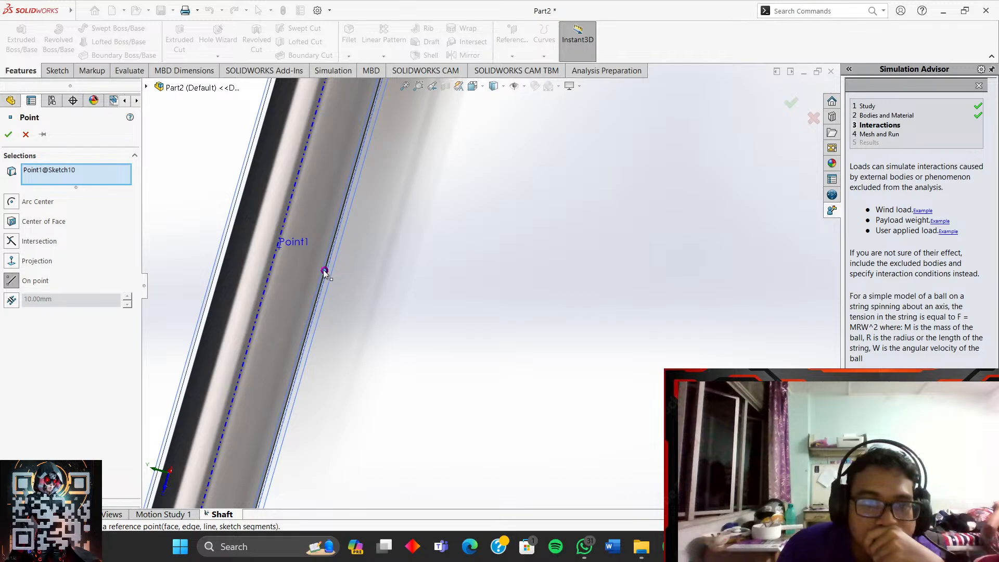
middle_click_drag(344, 270, 411, 272)
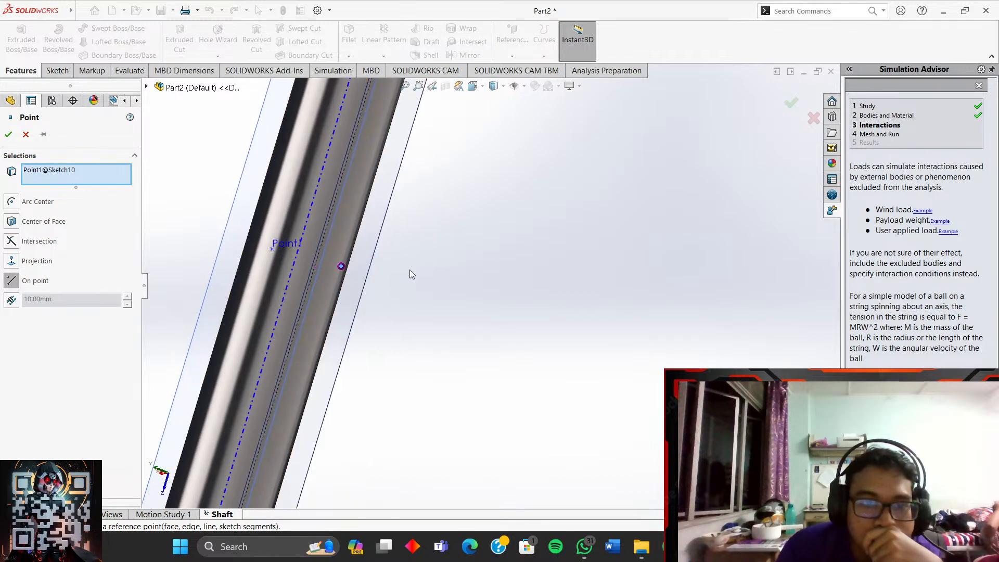
left_click(344, 272)
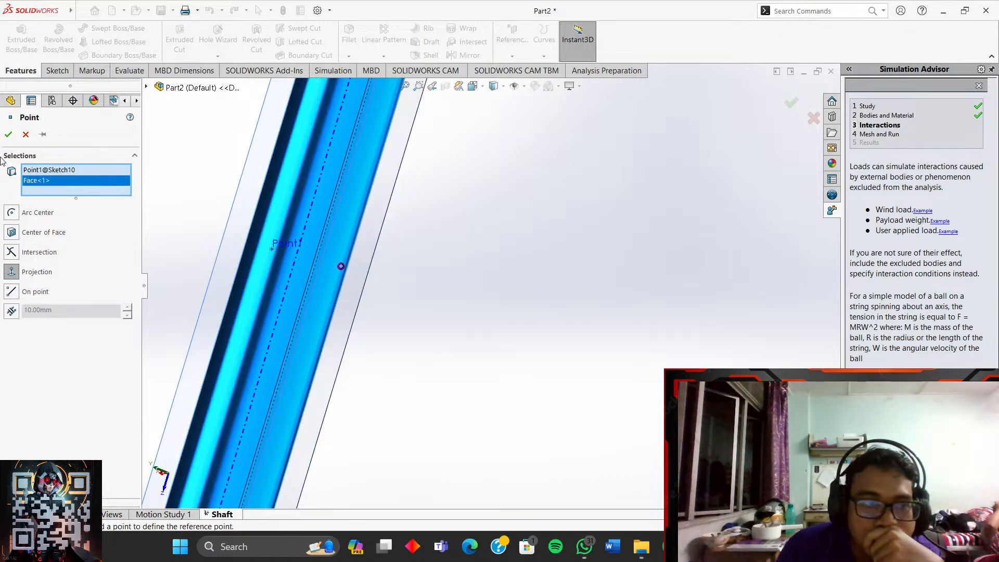
left_click(26, 135)
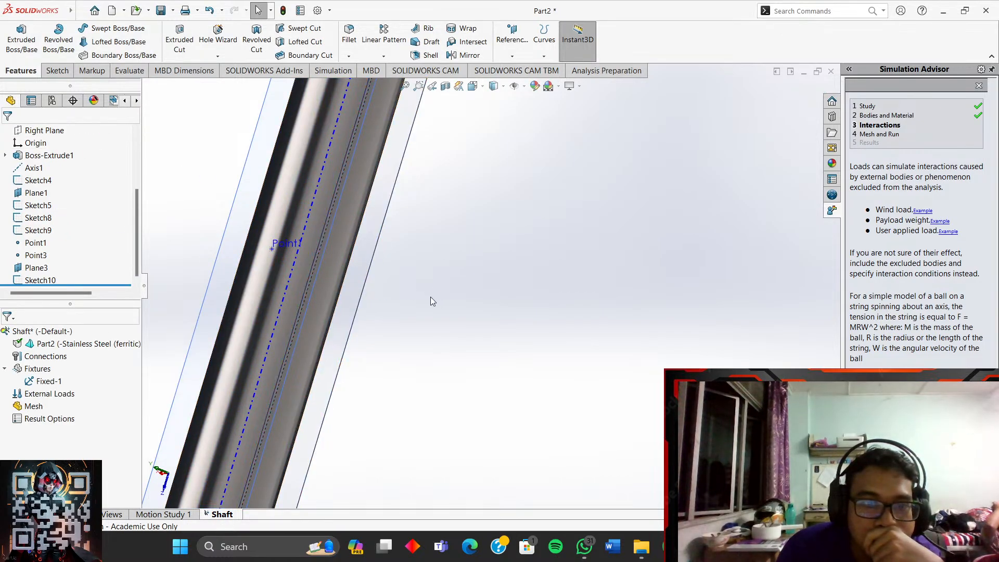
mouse_move(350, 282)
middle_mouse_down()
mouse_move(375, 279)
mouse_move(406, 299)
mouse_move(355, 271)
middle_mouse_up()
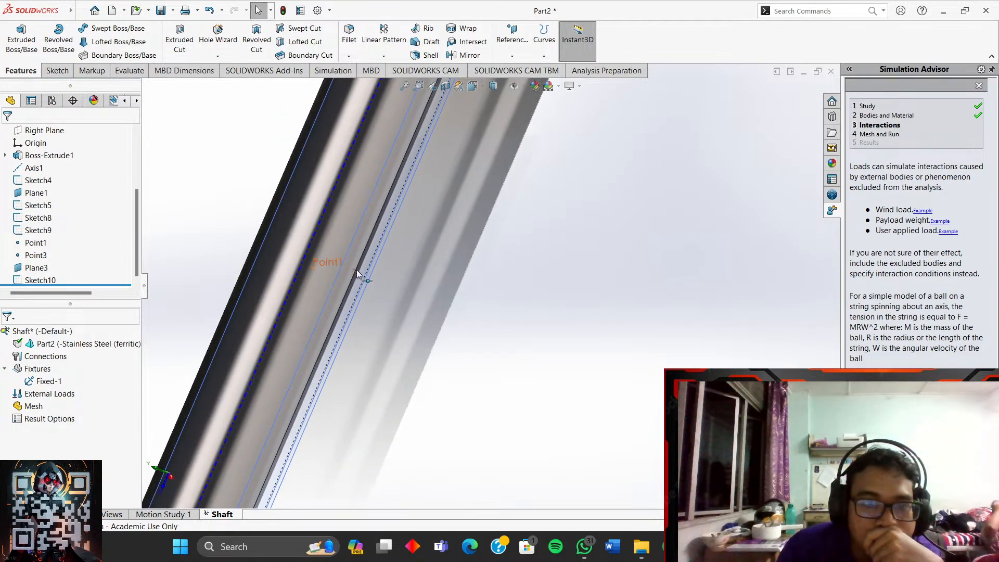
left_click(355, 268)
key("Escape")
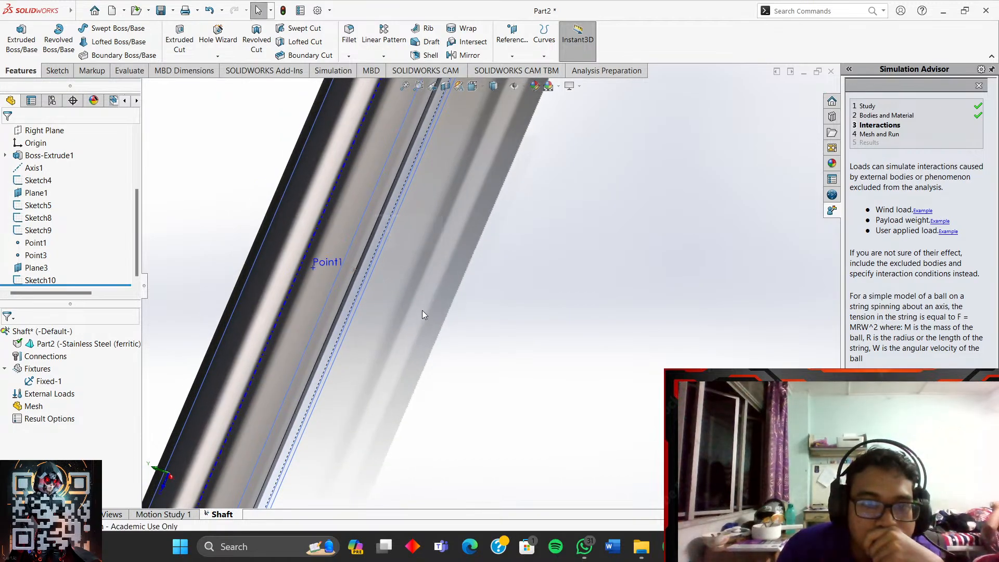
- Create reference point Point4 at Sketch10's sketch point beside Point1
left_click(356, 272)
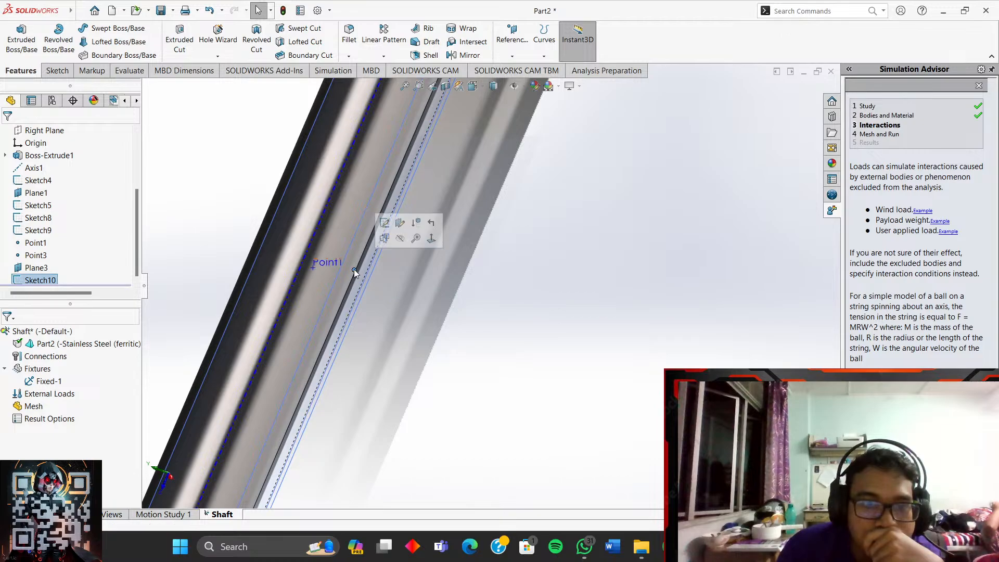
left_click(512, 56)
left_click(527, 110)
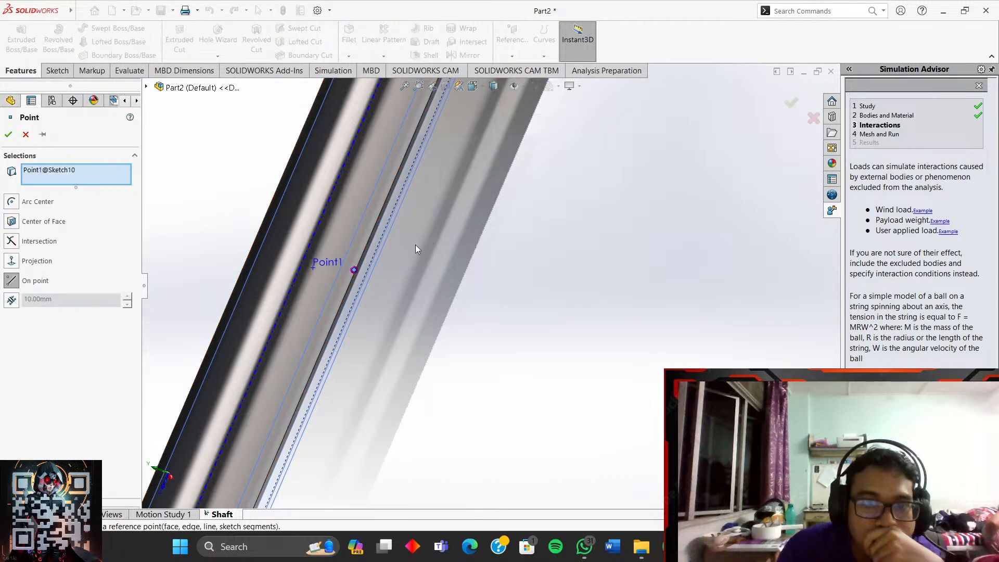
left_click(95, 171)
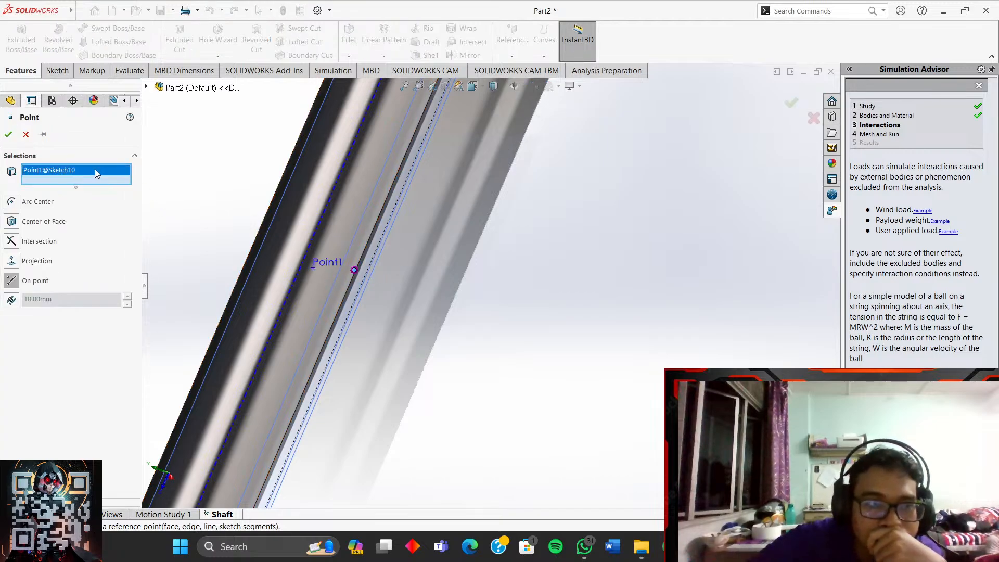
key("Delete")
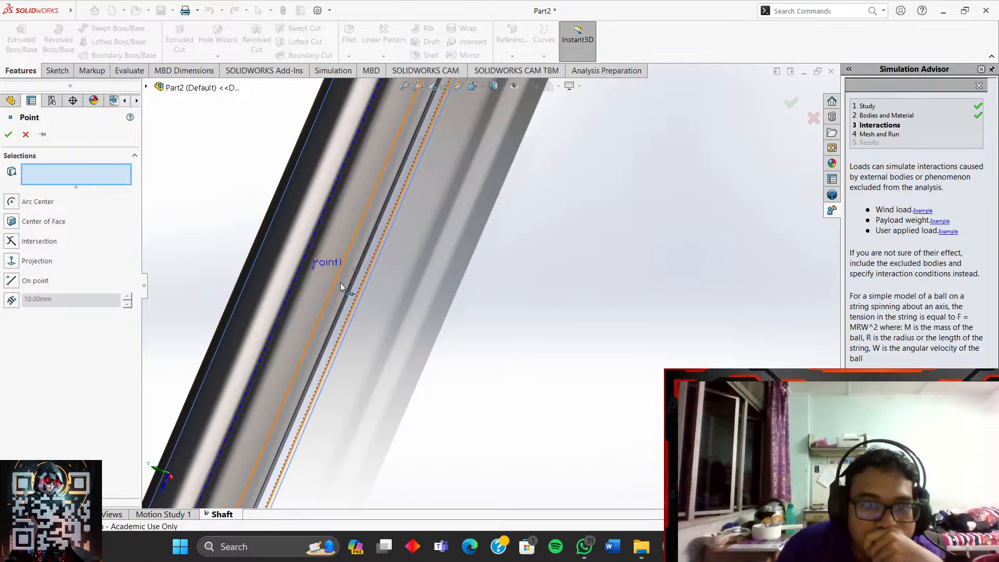
left_click(352, 270)
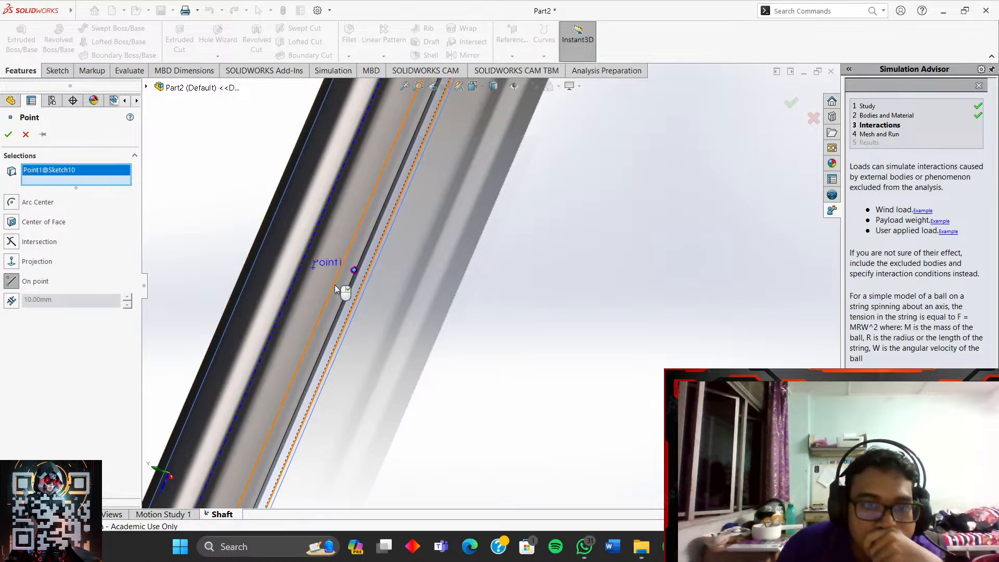
left_click(12, 133)
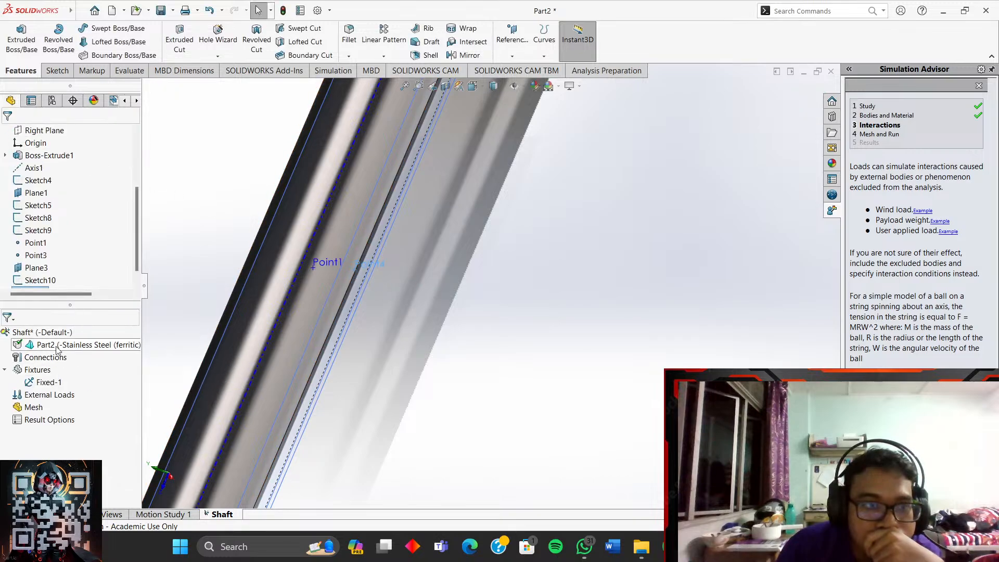
- Rename Point4 in the feature tree, deleting its trailing number
scroll(73, 267, "down", 1)
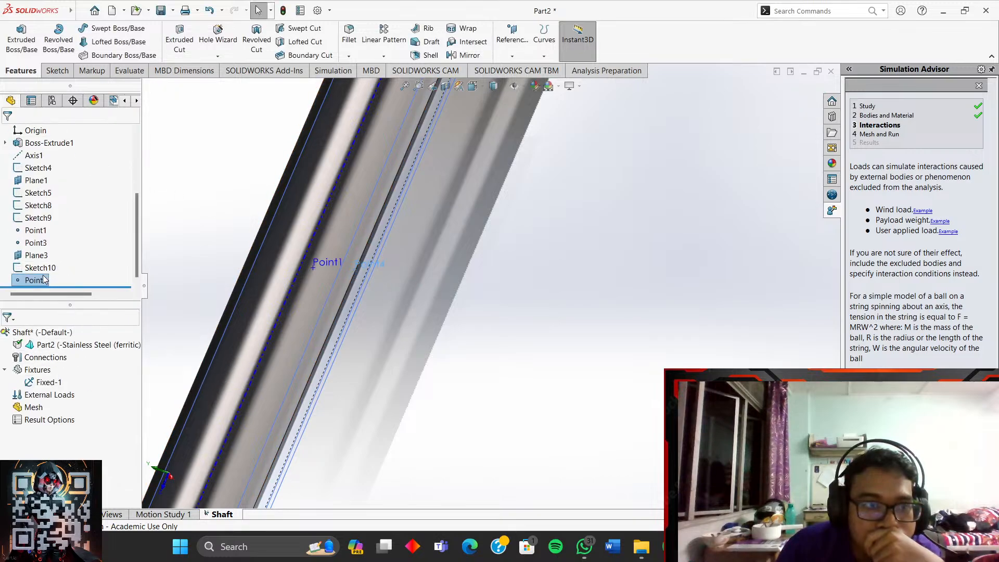
right_click(44, 280)
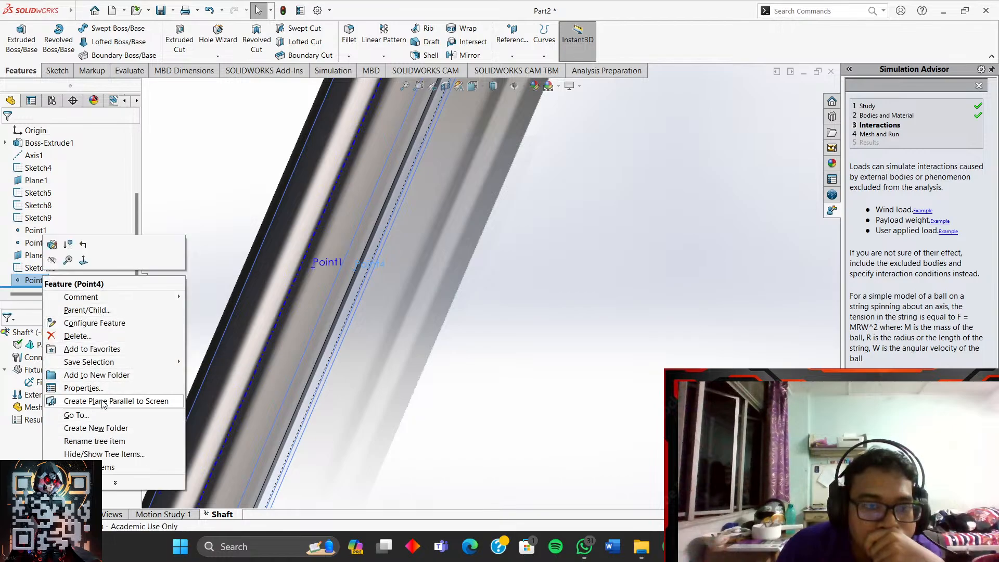
left_click(94, 441)
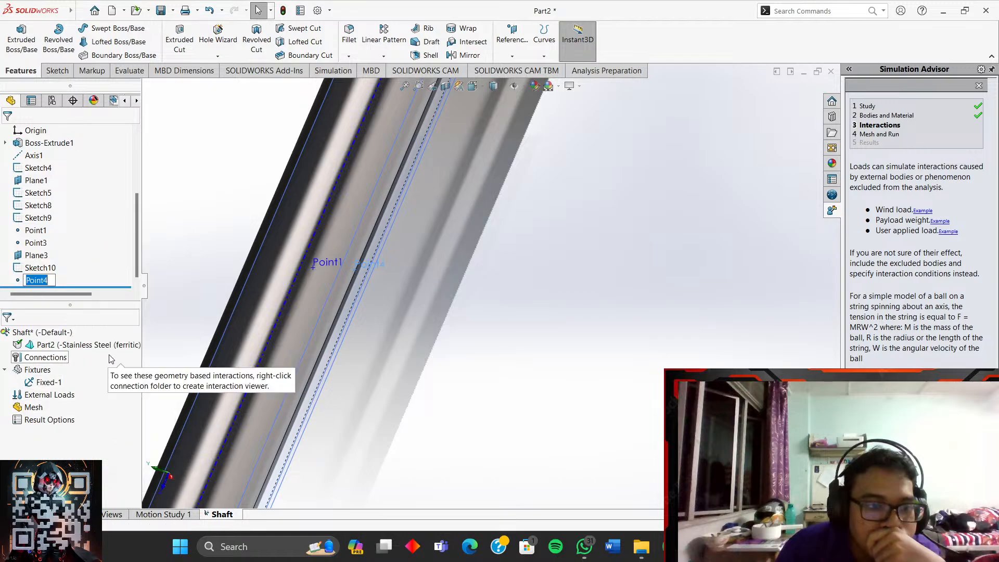
left_click(53, 284)
key("BackSpace")
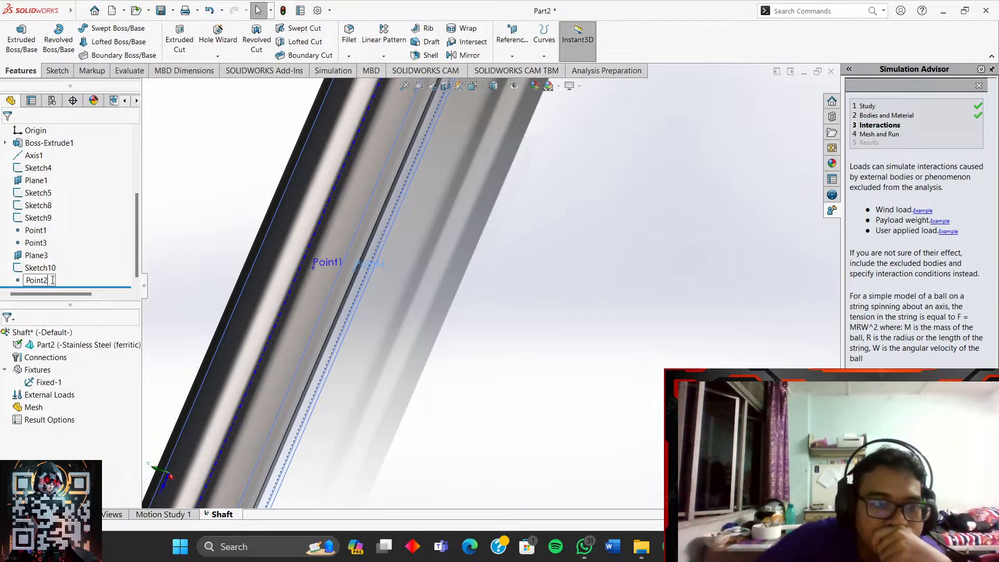
- Commit the name Point2 and snap the shaft to a standard view
left_click(578, 292)
scroll(469, 368, "up", 6)
middle_click_drag(471, 370, 500, 187)
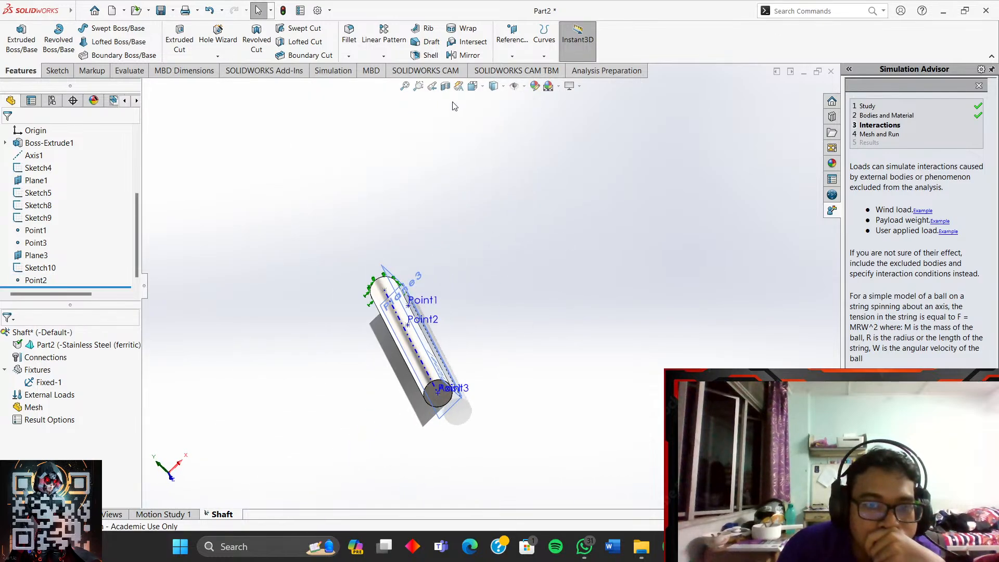
left_click(482, 90)
left_click(530, 117)
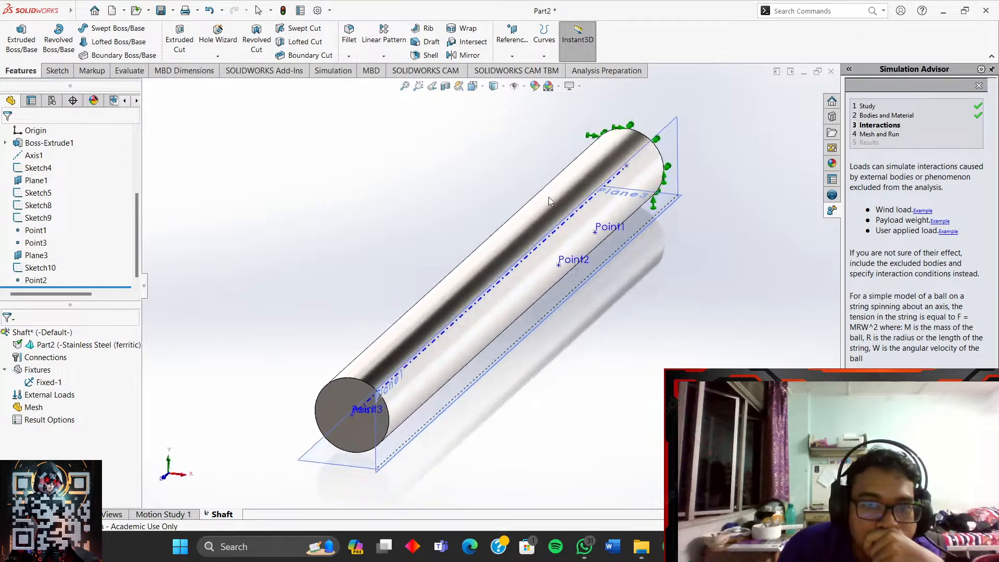
- Switch the shaft to the bottom view, orbit to its end face, and return to Simulation commands
scroll(627, 265, "down", 4)
middle_click_drag(615, 266, 634, 201)
scroll(623, 358, "up", 5)
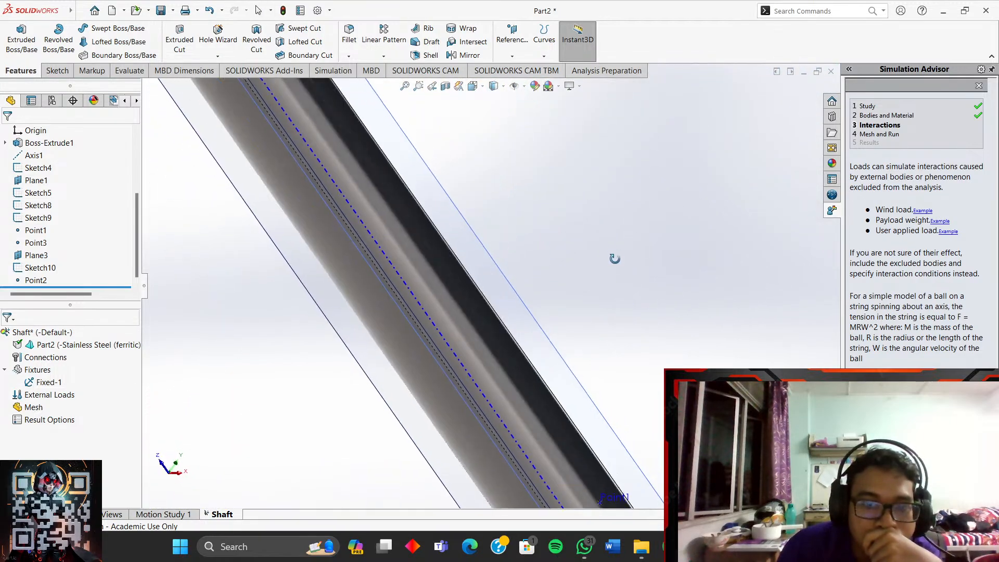
left_click(472, 86)
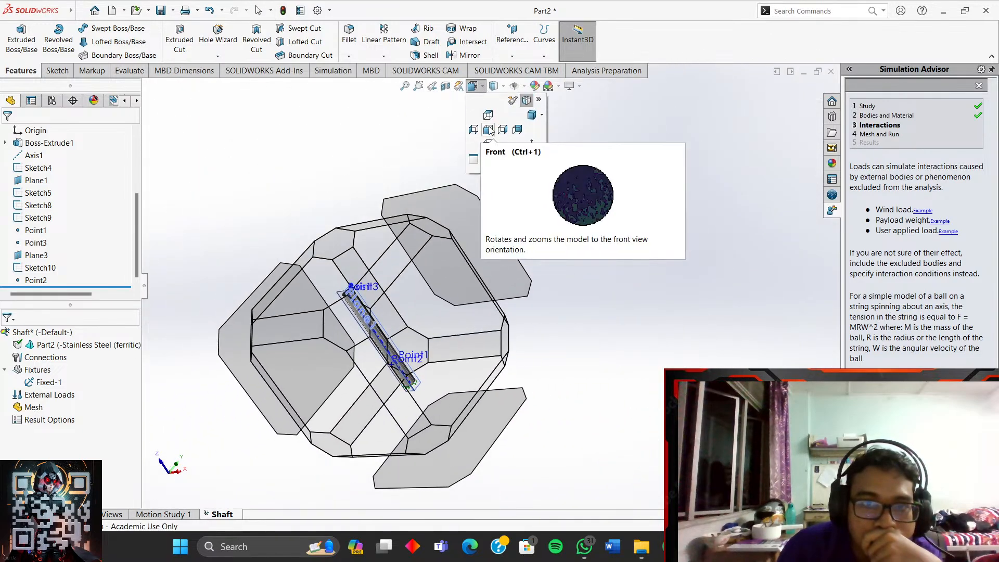
left_click(503, 129)
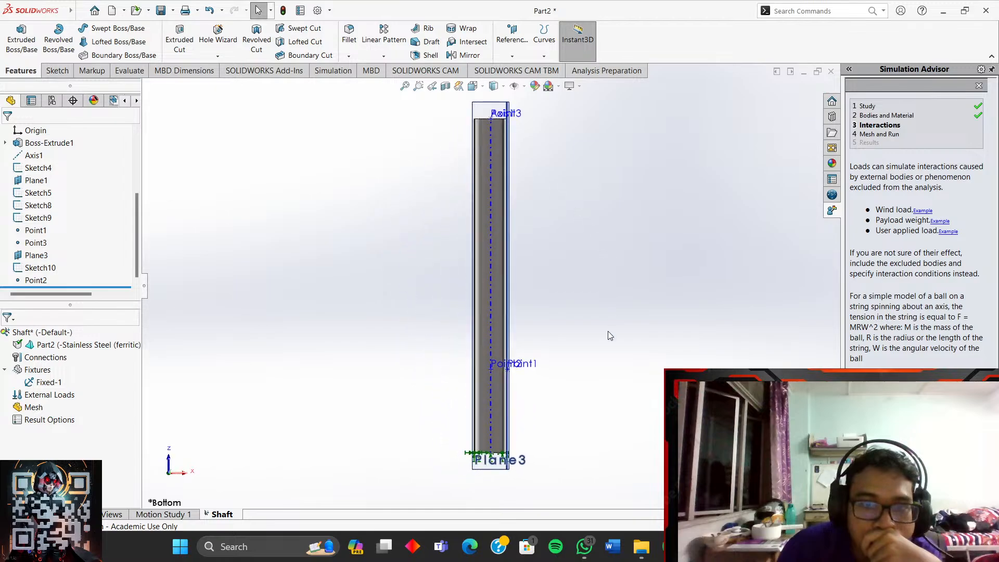
scroll(610, 327, "down", 3)
middle_click_drag(453, 216, 327, 307)
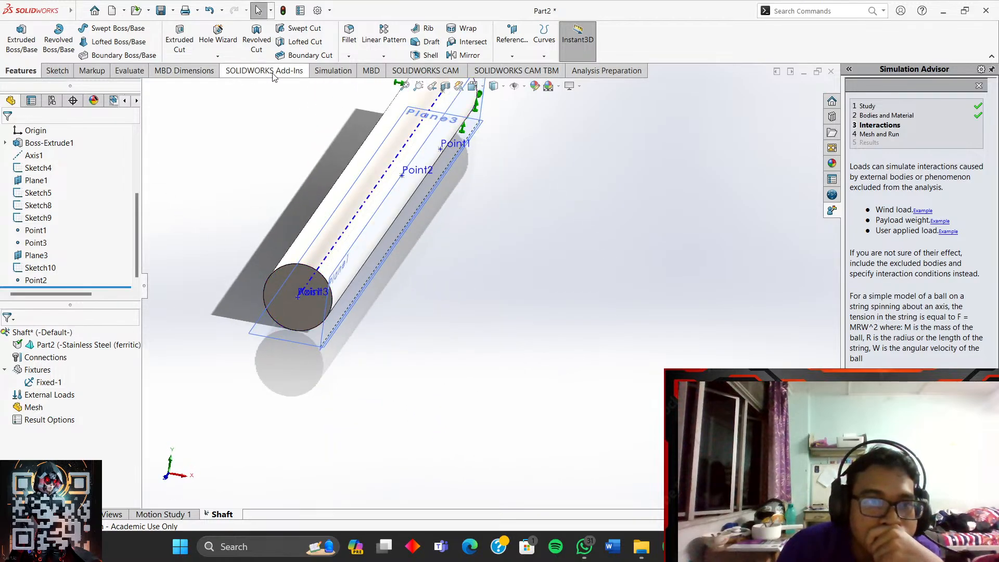
left_click(325, 73)
- Start a new study, cancel it, and return to the Shaft study tree
left_click(21, 35)
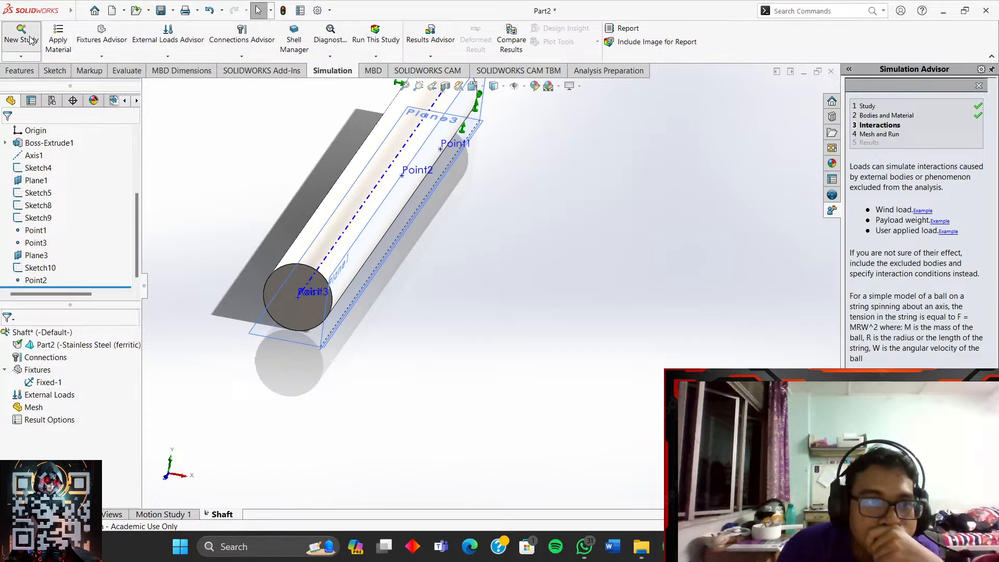
scroll(479, 173, "down", 2)
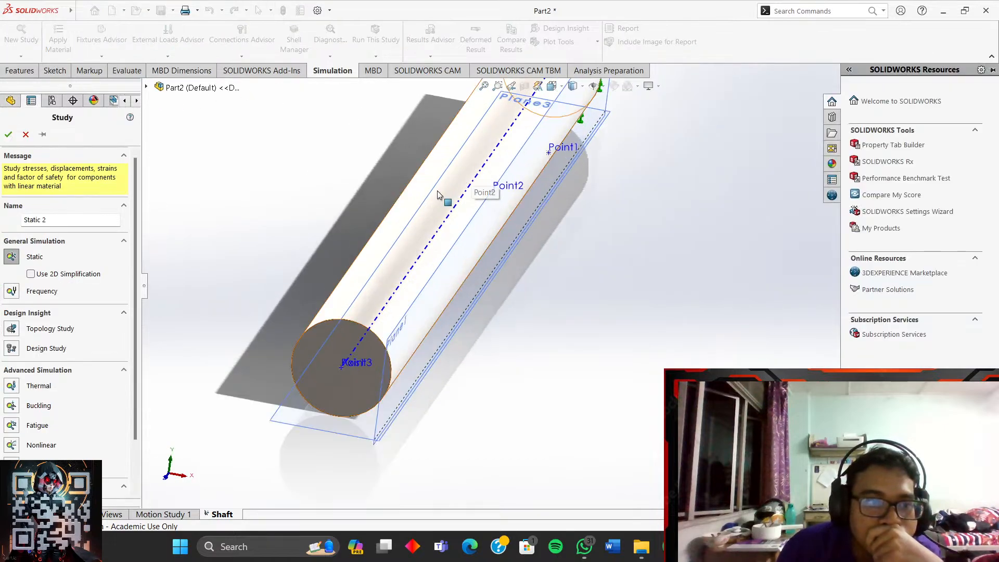
left_click(26, 135)
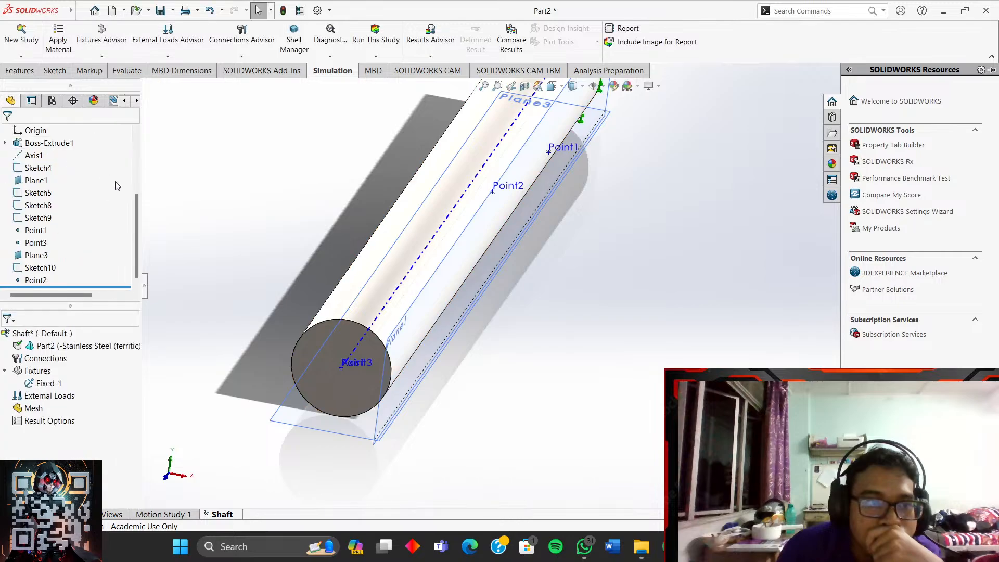
right_click(42, 397)
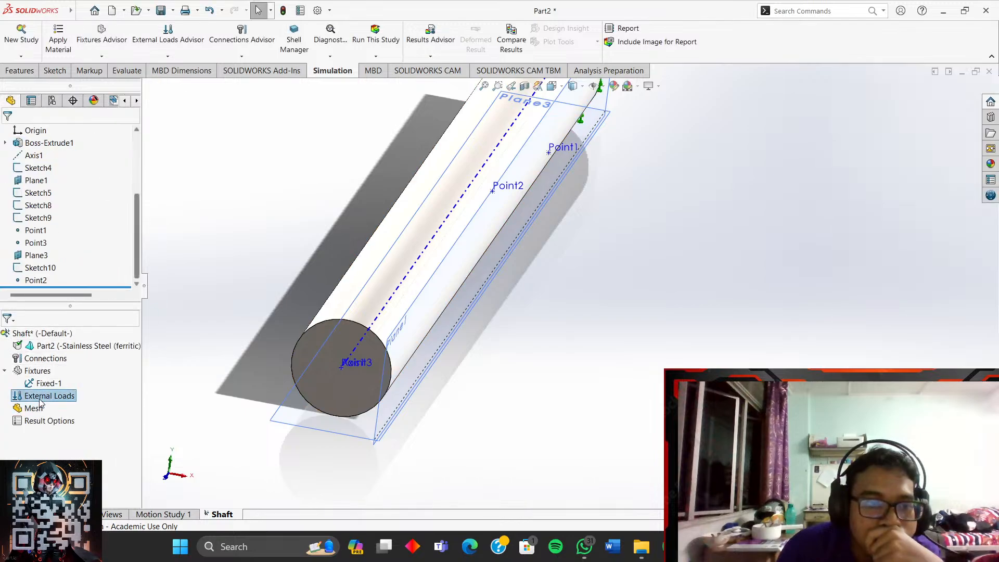
left_click(189, 266)
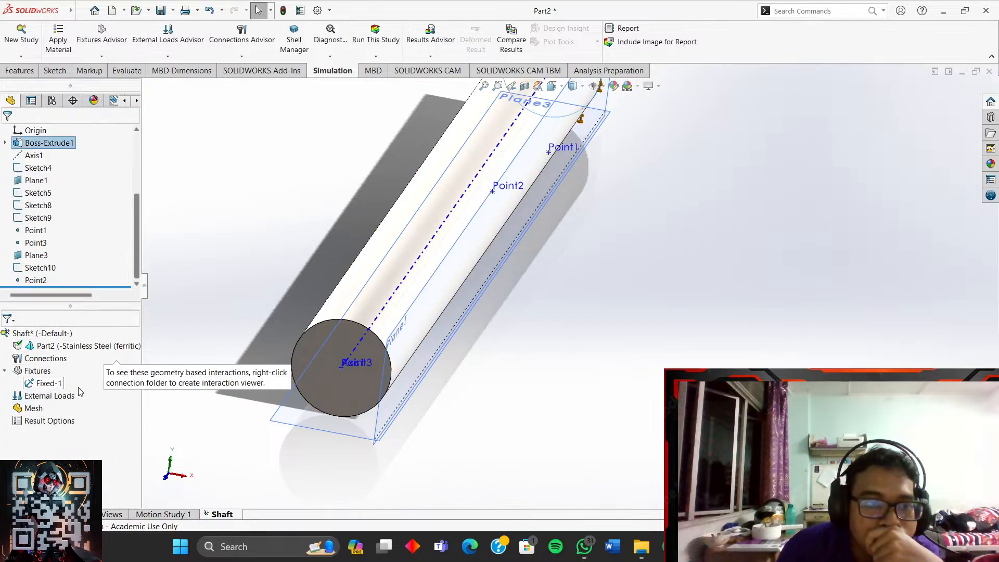
left_click(62, 385)
scroll(321, 278, "up", 3)
scroll(352, 265, "down", 1)
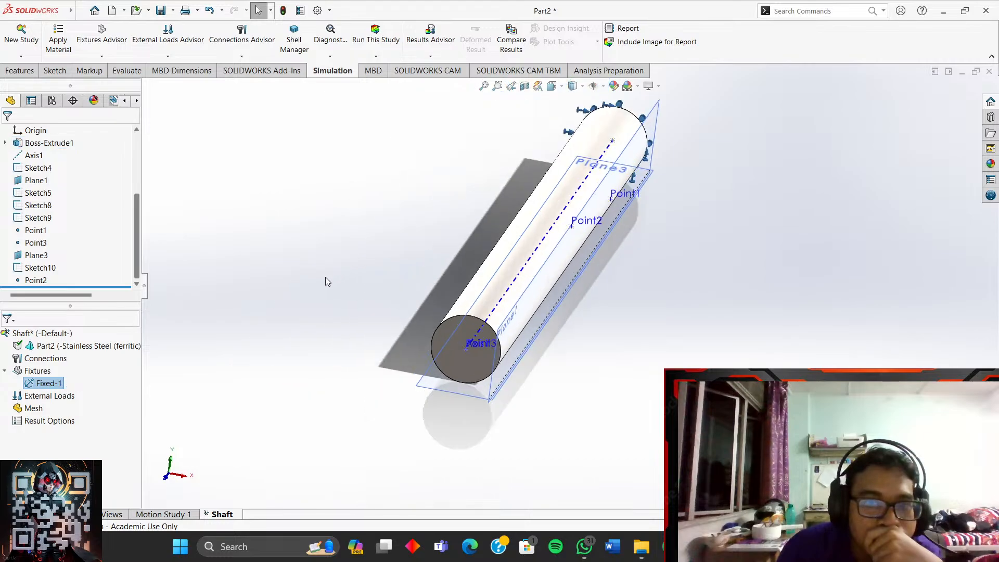
- Begin a new Force load under External Loads in the Shaft study
left_click(59, 397)
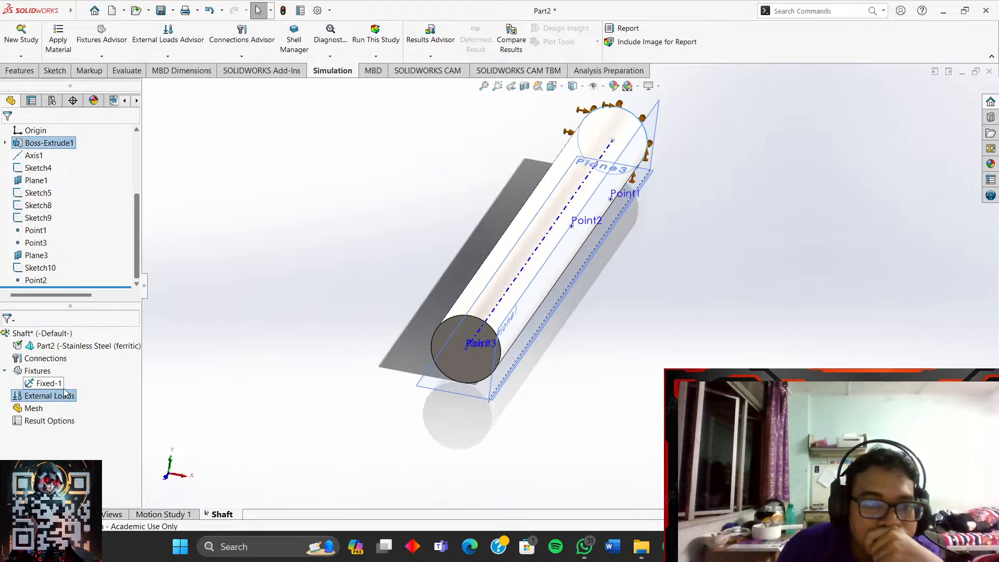
right_click(60, 398)
left_click(86, 148)
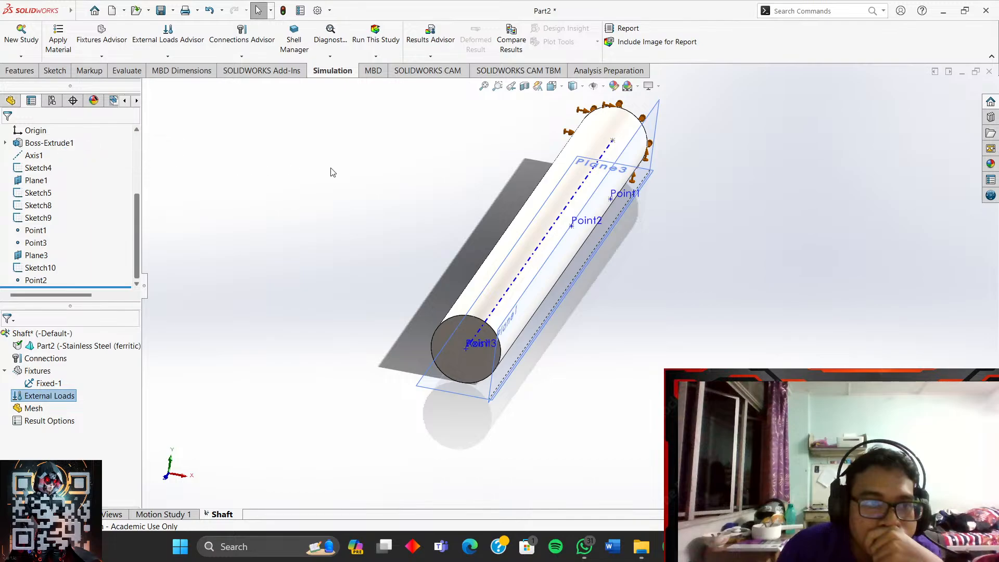
scroll(479, 216, "down", 3)
left_click(478, 216)
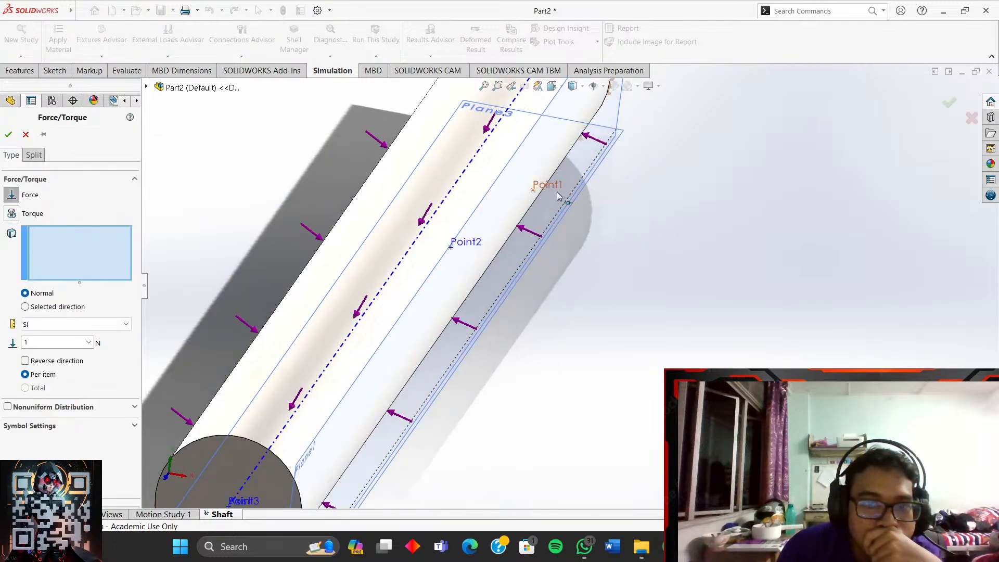
- Apply a reversed 800 N force on Point1, normal to the Right Plane
scroll(559, 197, "down", 3)
left_click(640, 172)
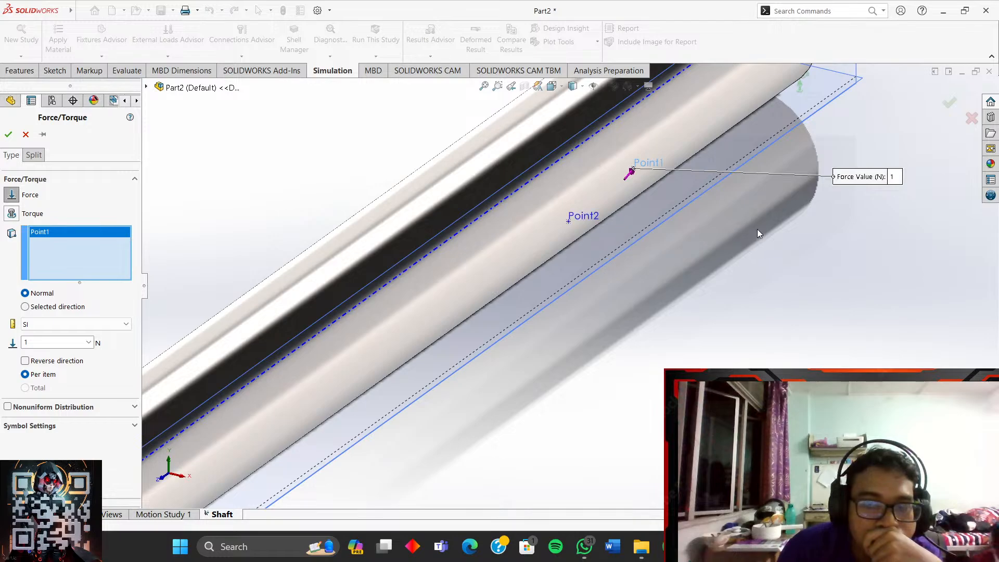
left_click(56, 307)
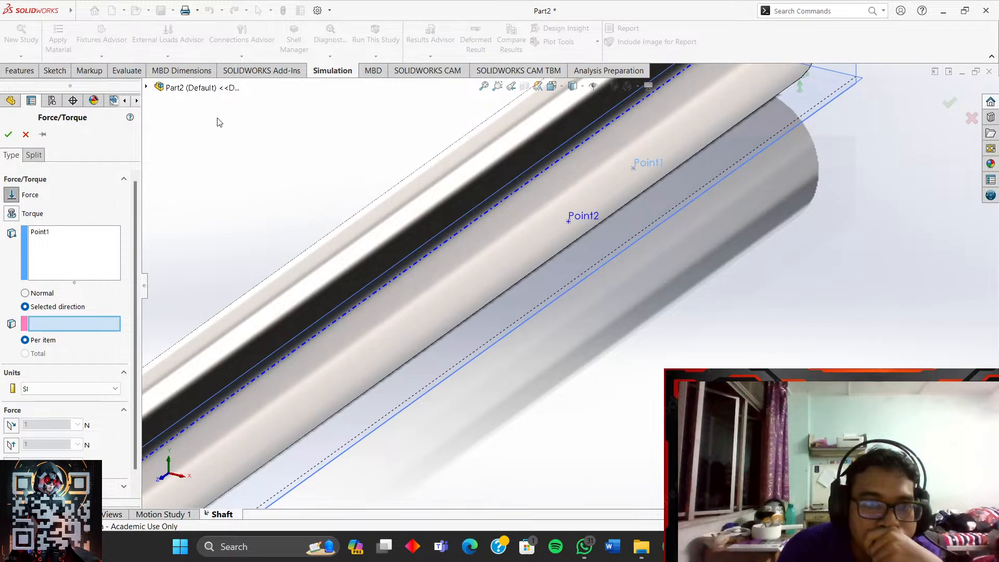
left_click(147, 87)
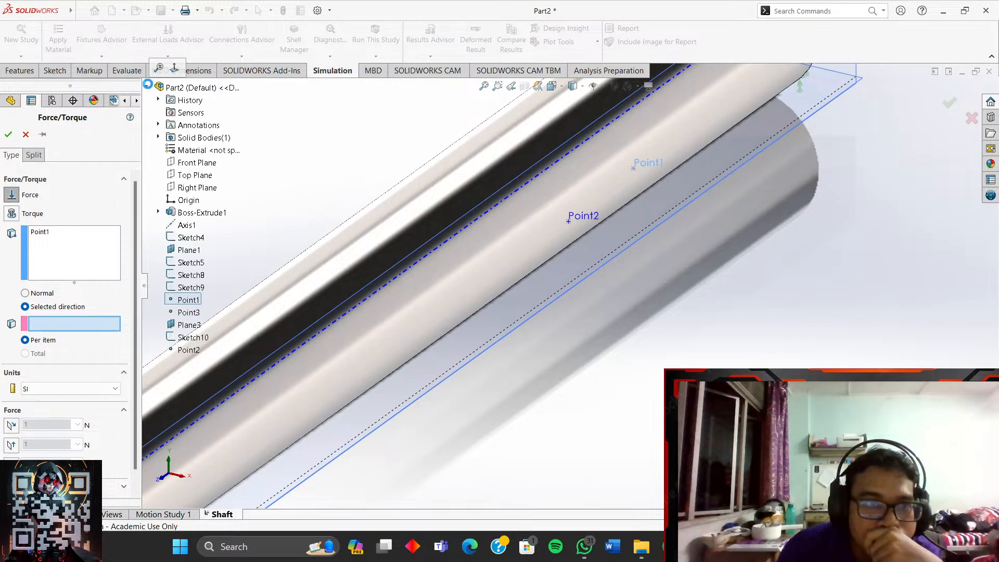
left_click(201, 163)
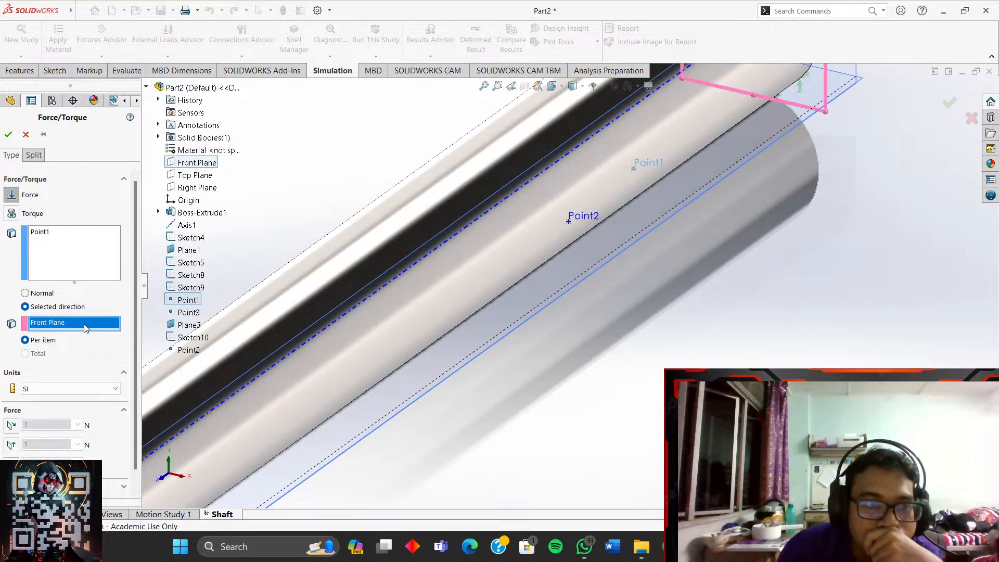
key("Delete")
left_click(195, 188)
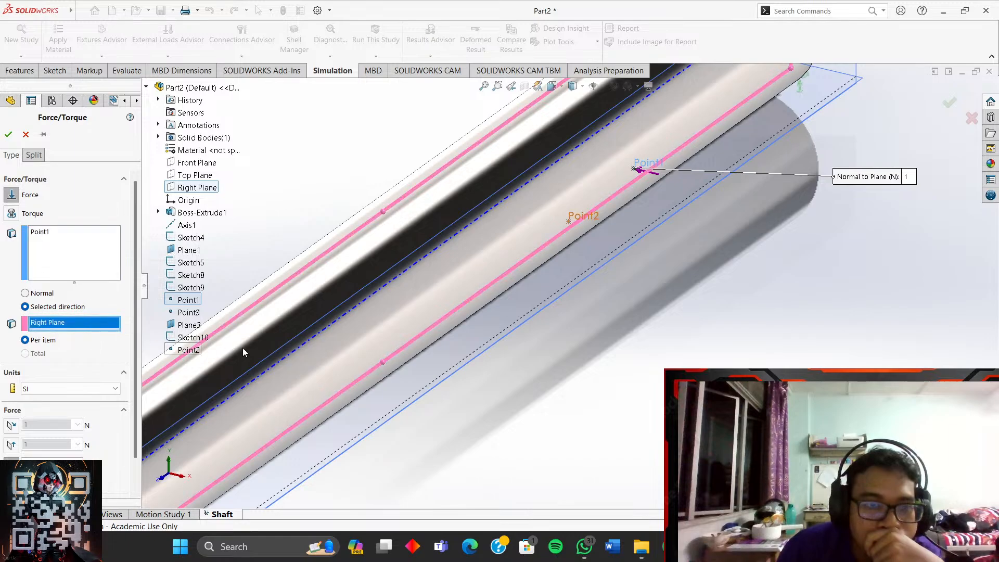
left_click(368, 347)
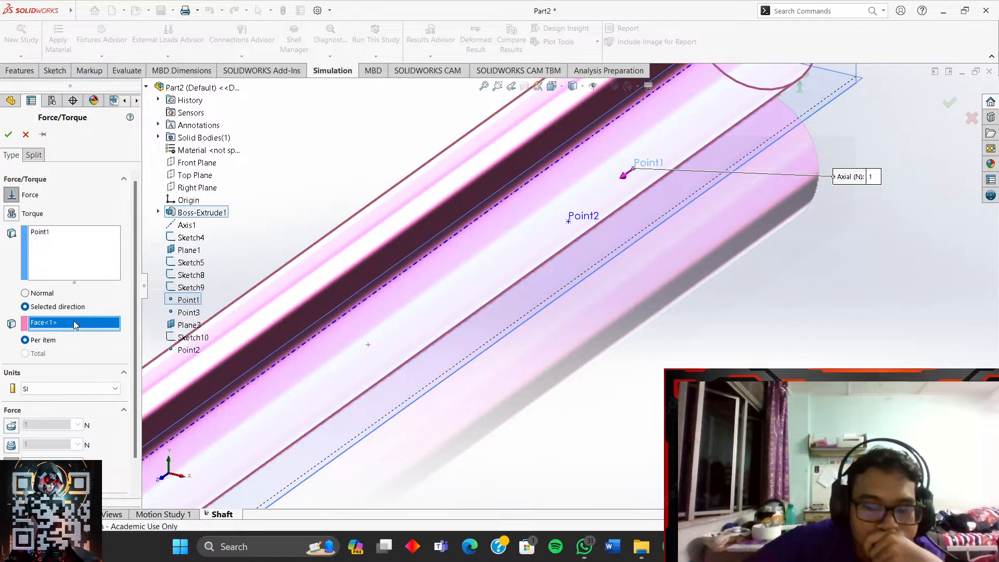
key("Delete")
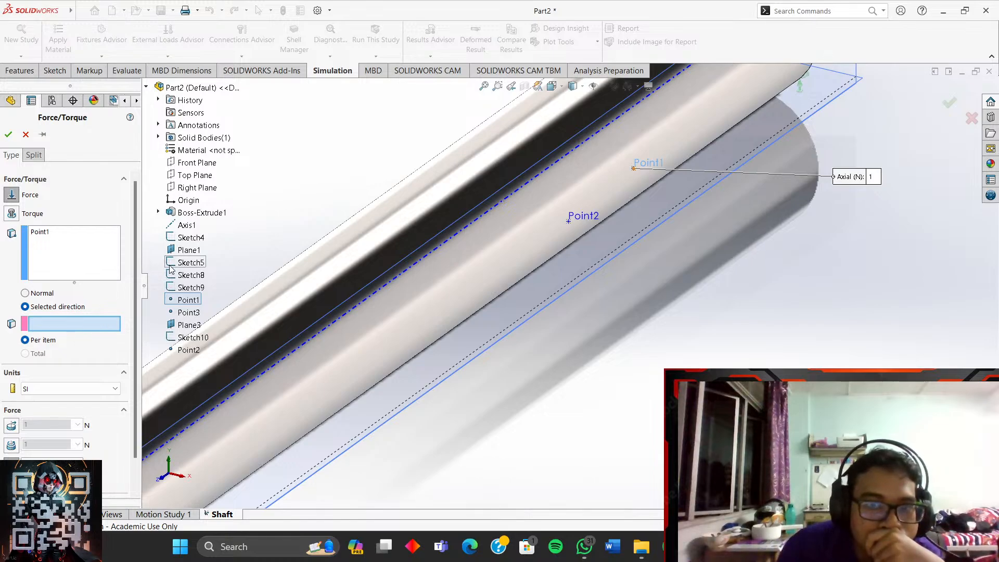
left_click(196, 190)
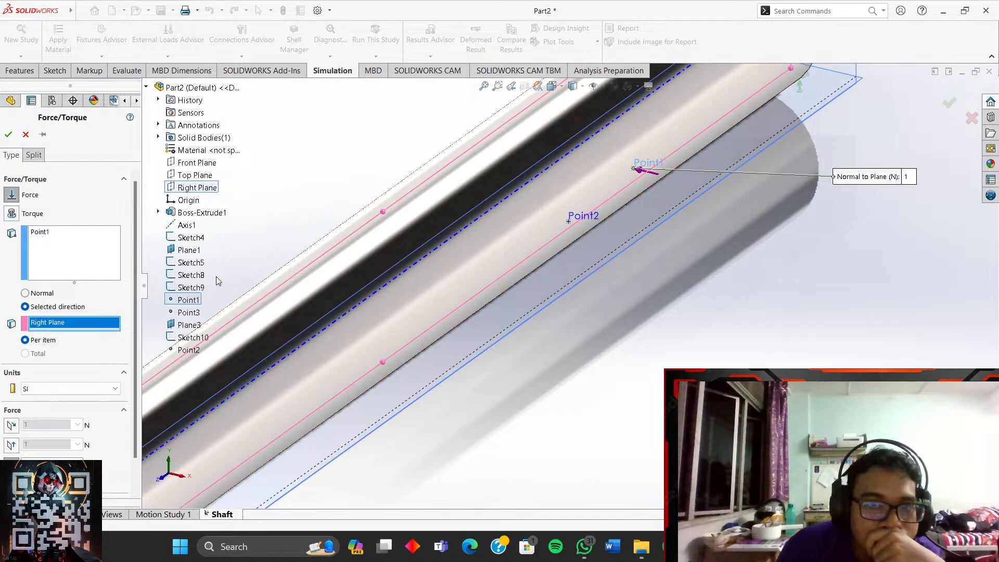
scroll(136, 356, "down", 2)
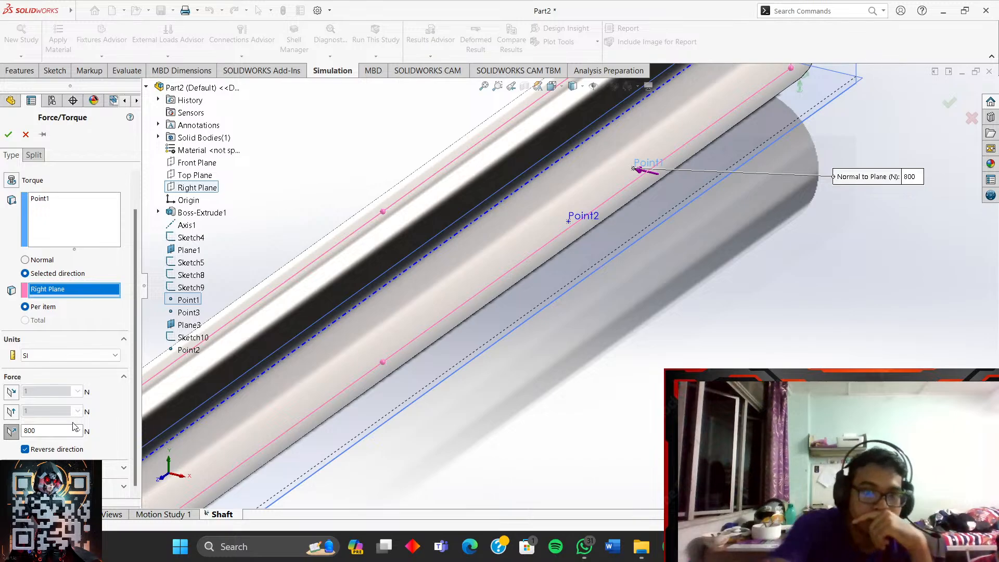
left_click(8, 135)
- Fit the shaft in view and orbit it to a nearly horizontal side view
key("f")
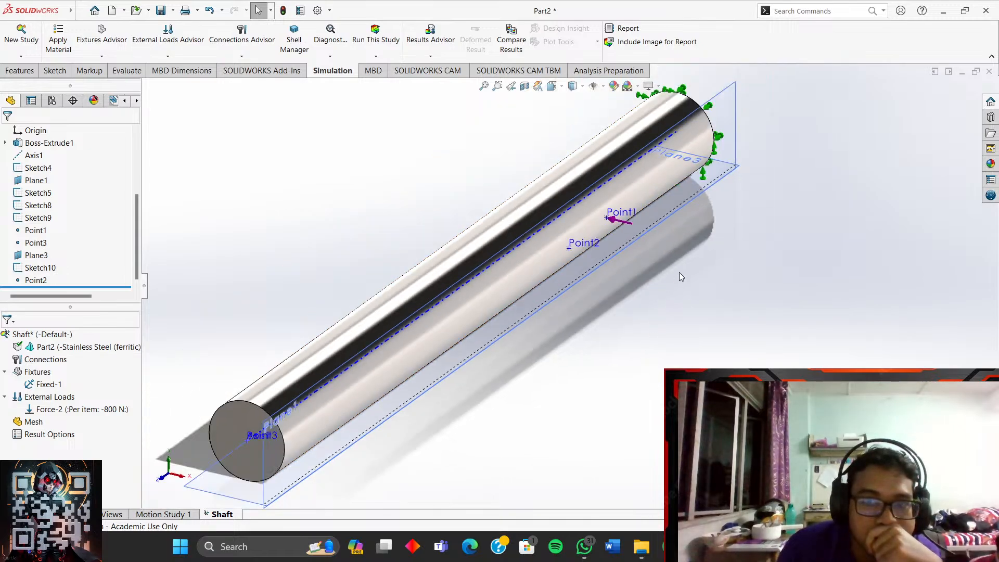
middle_click_drag(679, 273, 694, 212)
scroll(627, 356, "down", 4)
middle_click_drag(584, 377, 555, 321)
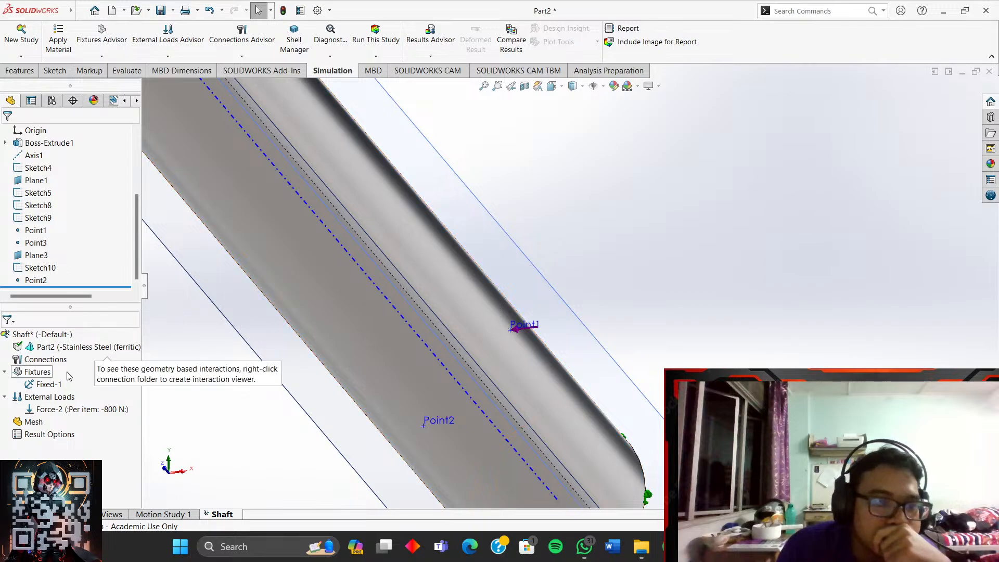
right_click(49, 397)
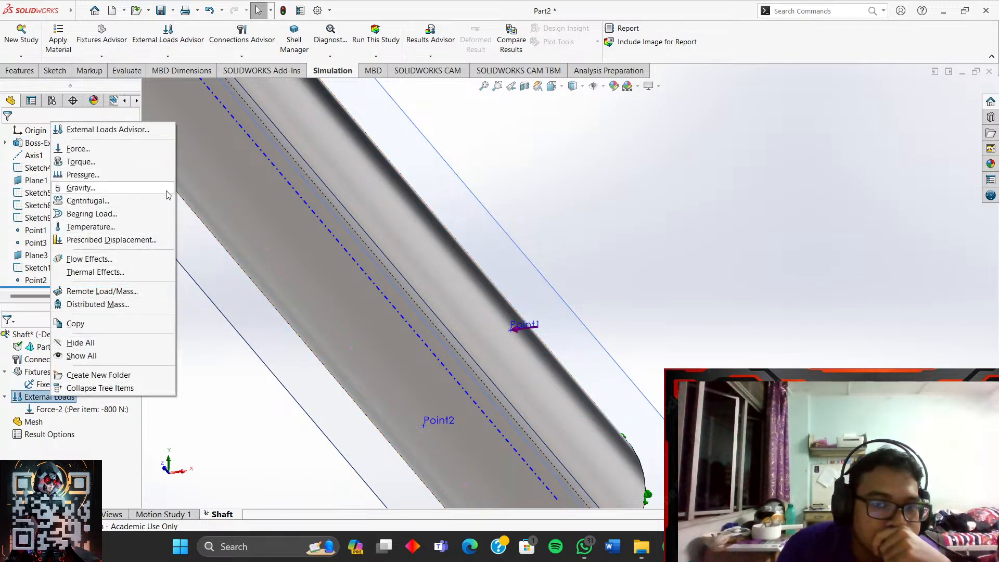
left_click(645, 268)
middle_click_drag(651, 264, 634, 314)
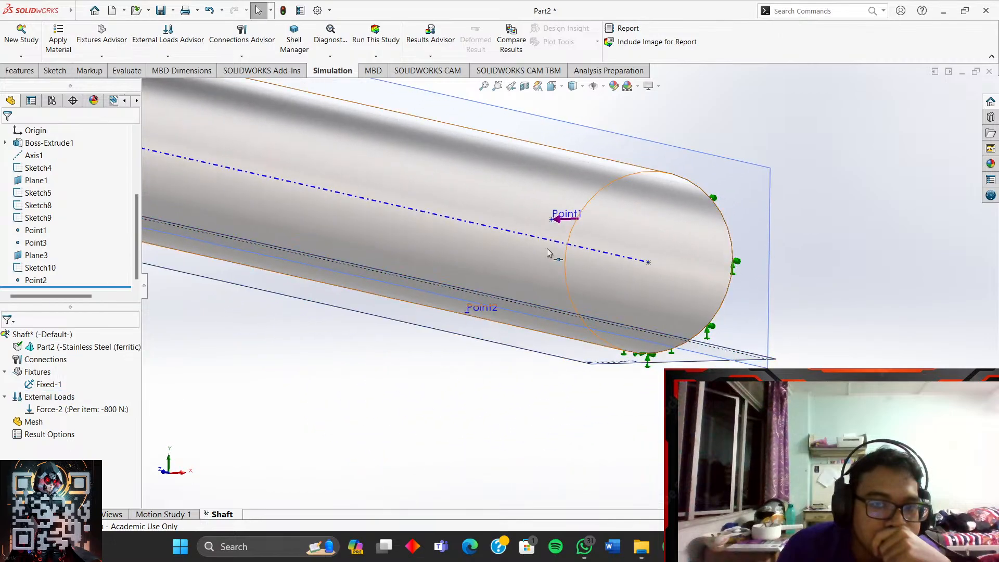
- Recheck Force-2 at 800 N, then bring up the External Loads menu
right_click(116, 412)
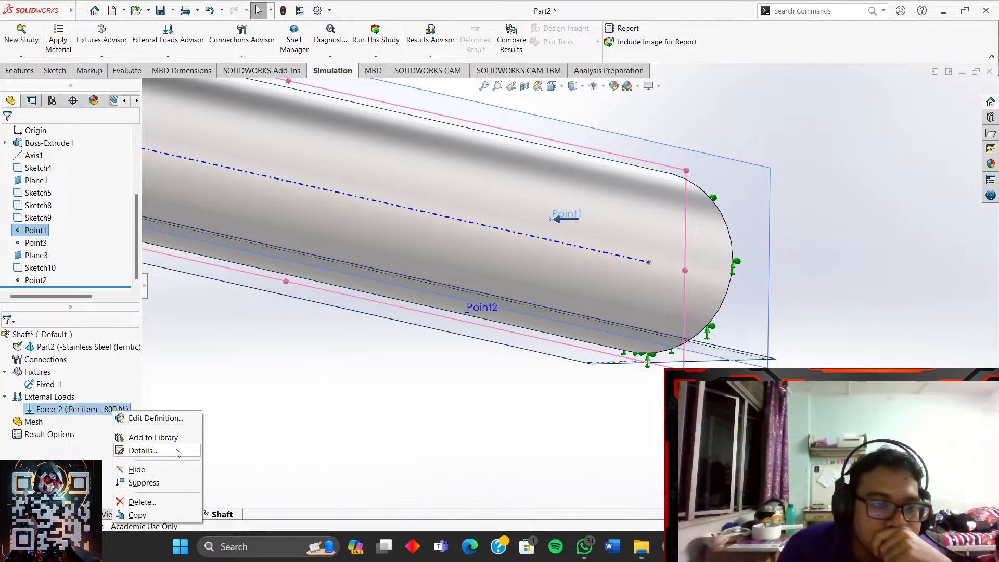
left_click(194, 417)
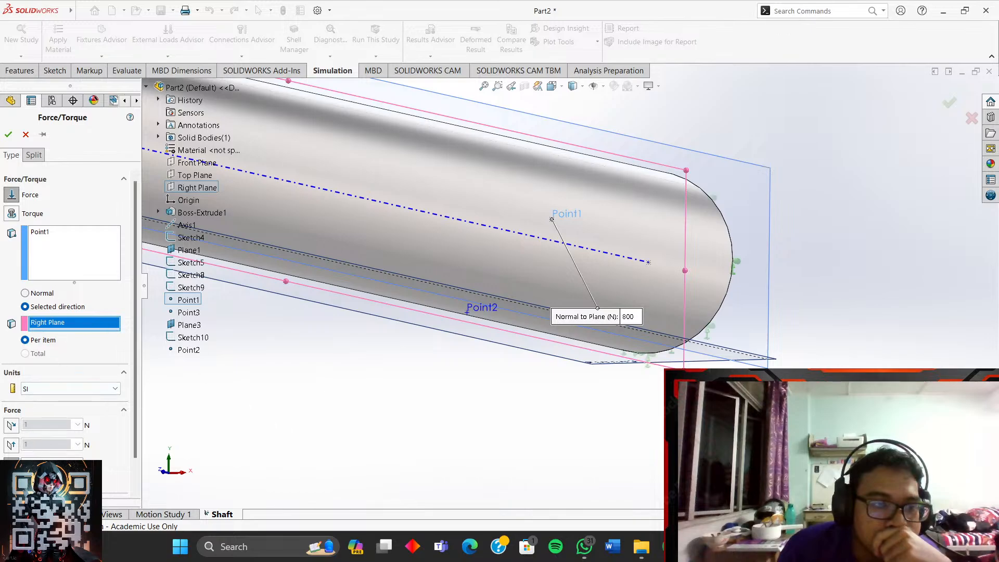
left_click(8, 135)
left_click(343, 414)
scroll(336, 410, "up", 1)
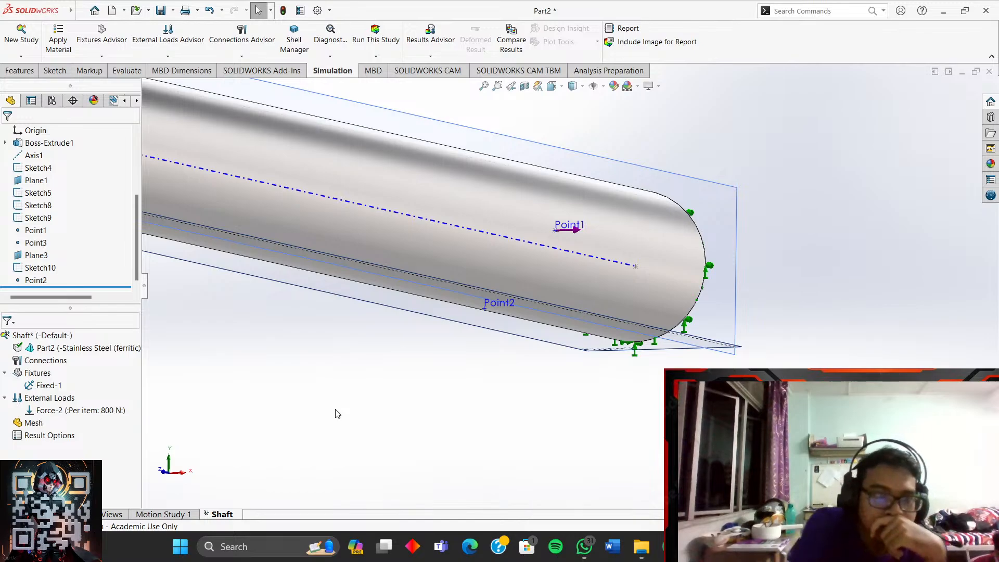
right_click(47, 398)
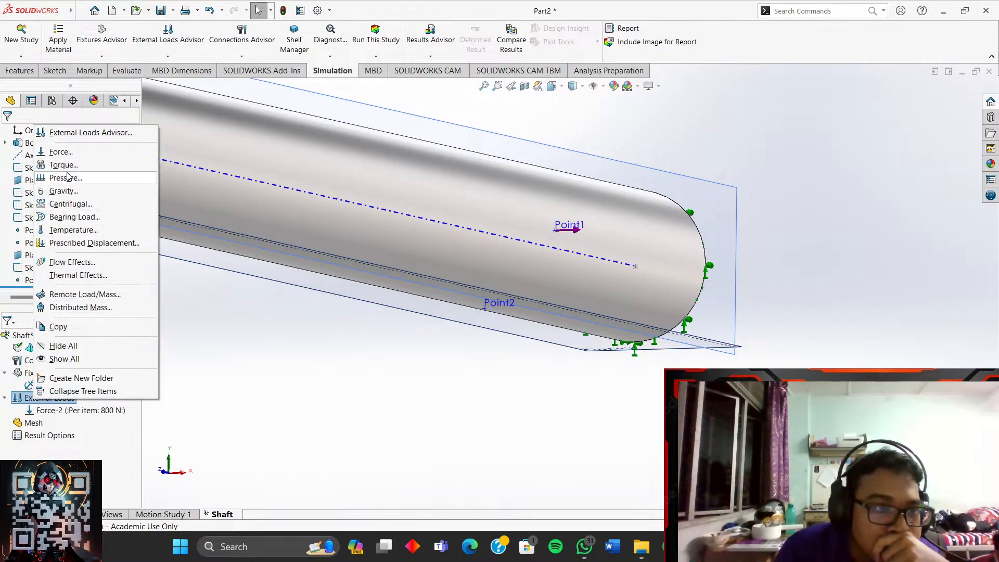
- Apply a new force at Point2, directed normal to the Top Plane
left_click(61, 152)
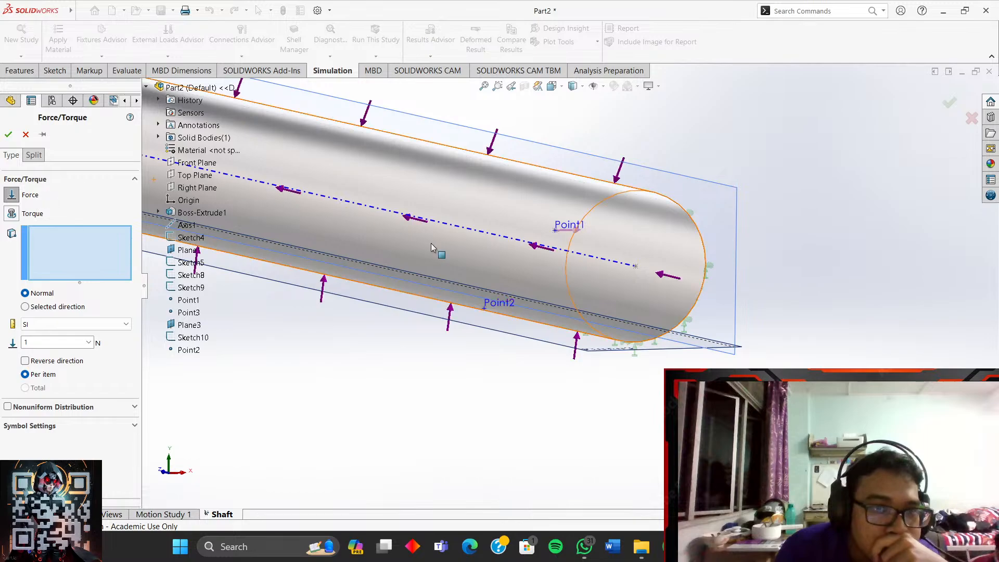
left_click(485, 307)
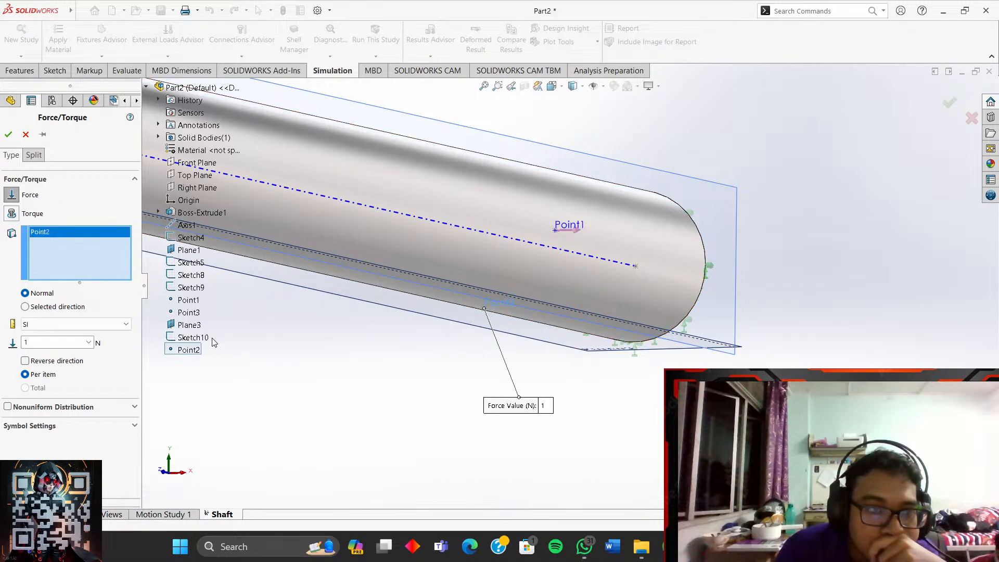
left_click(52, 307)
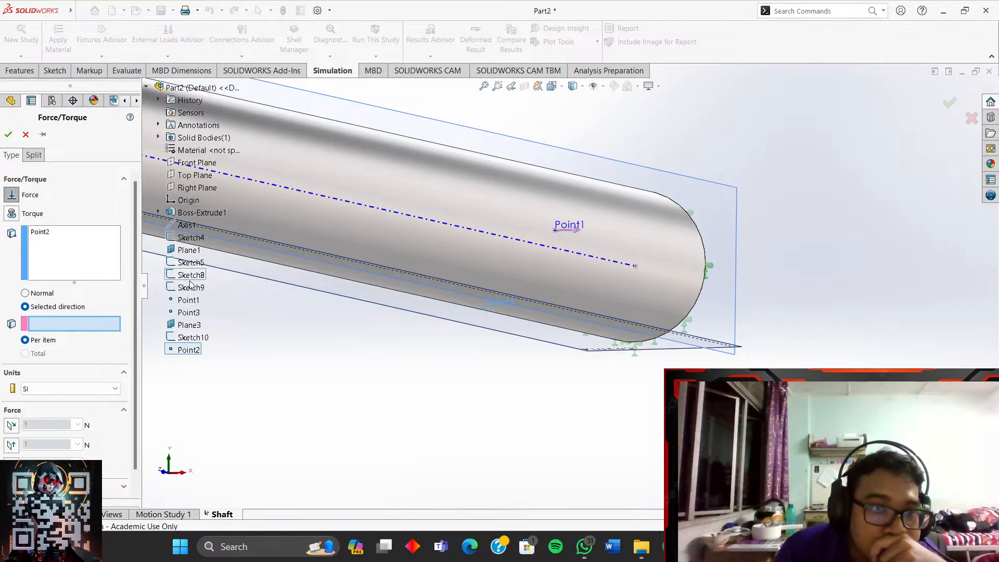
left_click(195, 175)
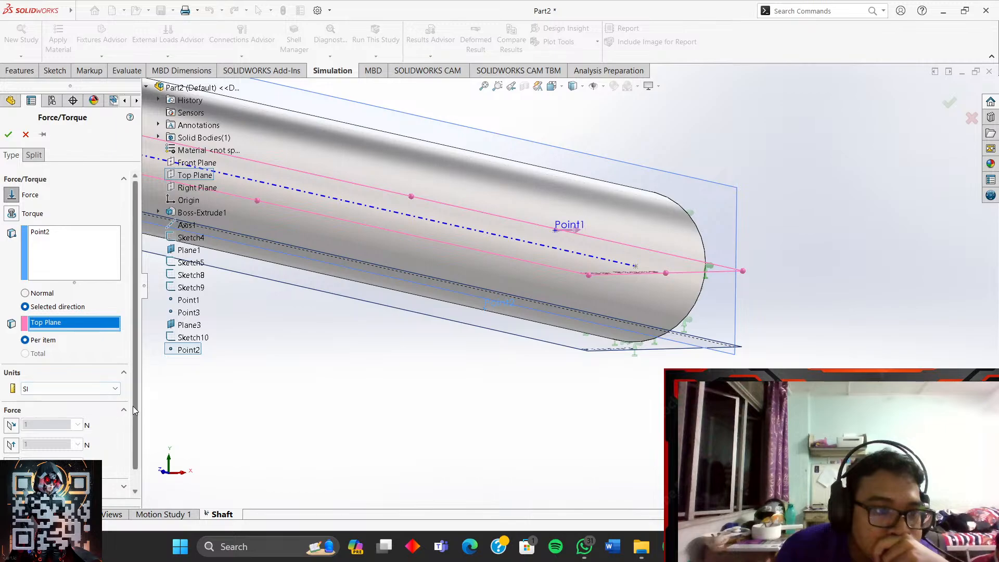
scroll(108, 429, "down", 1)
left_click(11, 427)
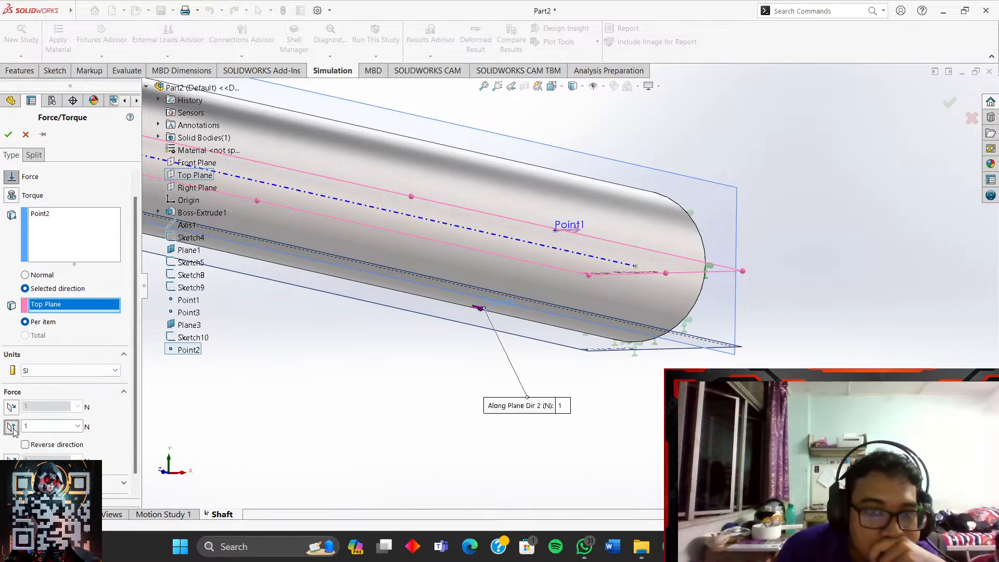
left_click(12, 426)
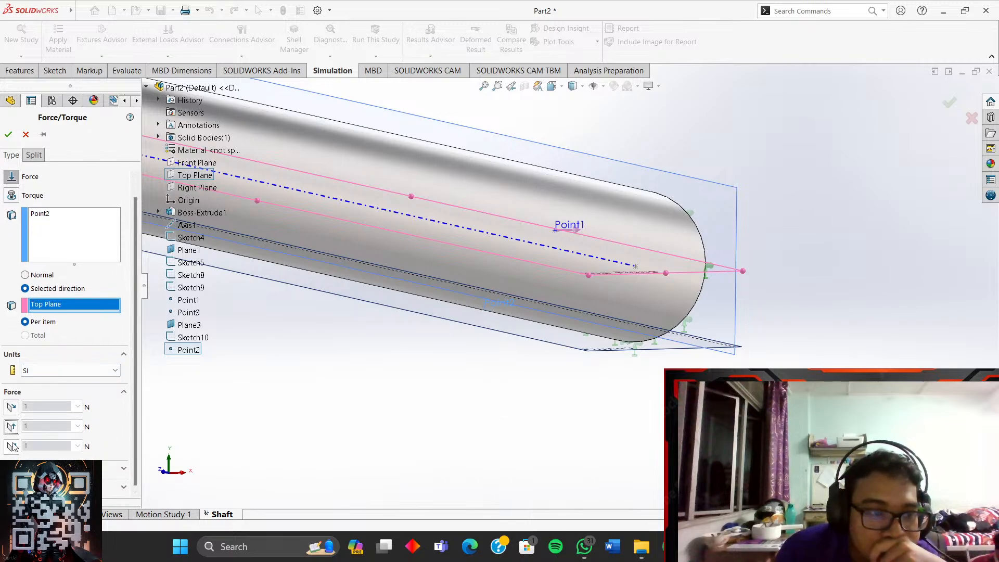
left_click(11, 446)
- Reverse the 600 N force to point downward and confirm it as Force-3
mouse_move(283, 394)
middle_mouse_down()
mouse_move(317, 388)
mouse_move(312, 406)
mouse_move(297, 404)
middle_mouse_up()
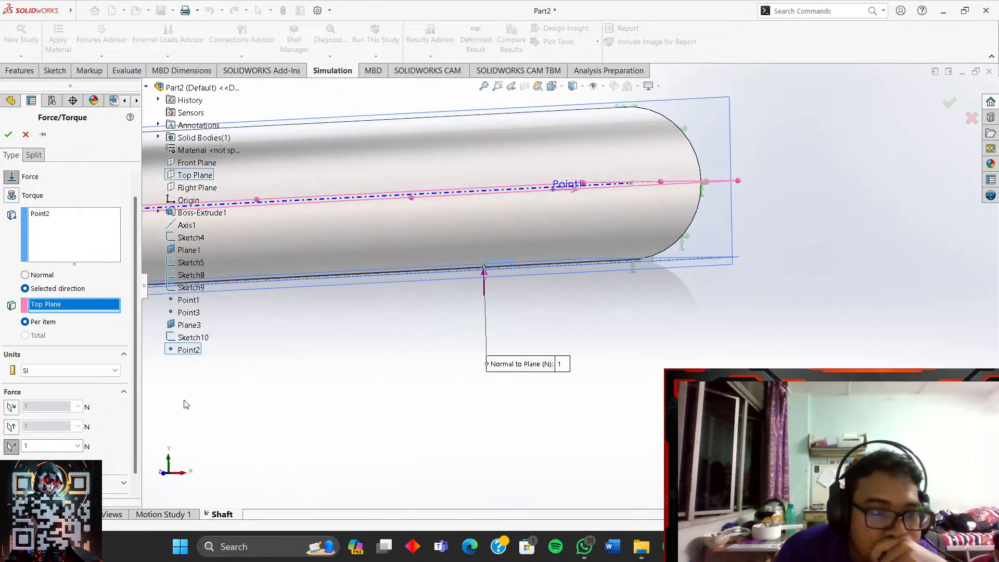
scroll(139, 386, "down", 1)
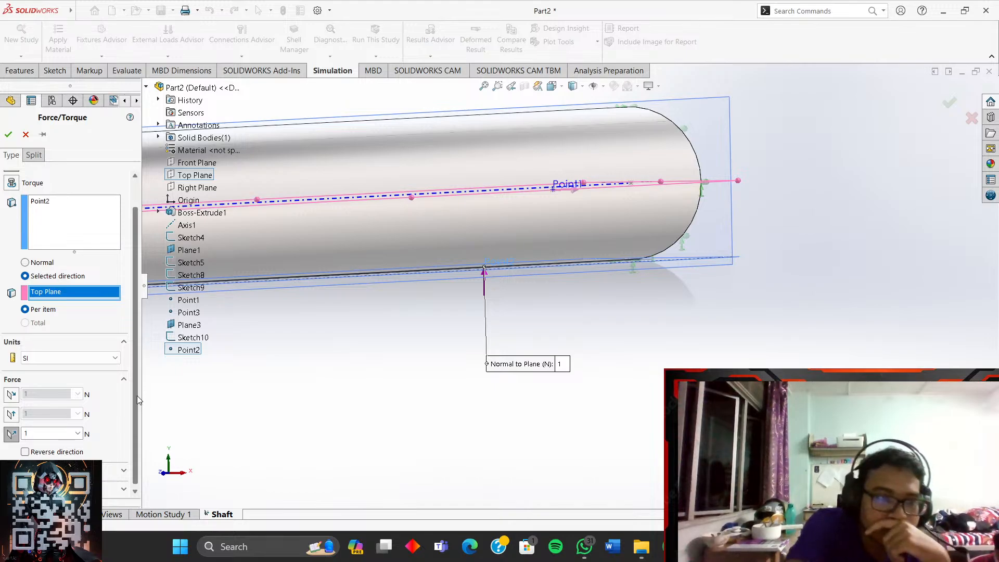
left_click(25, 451)
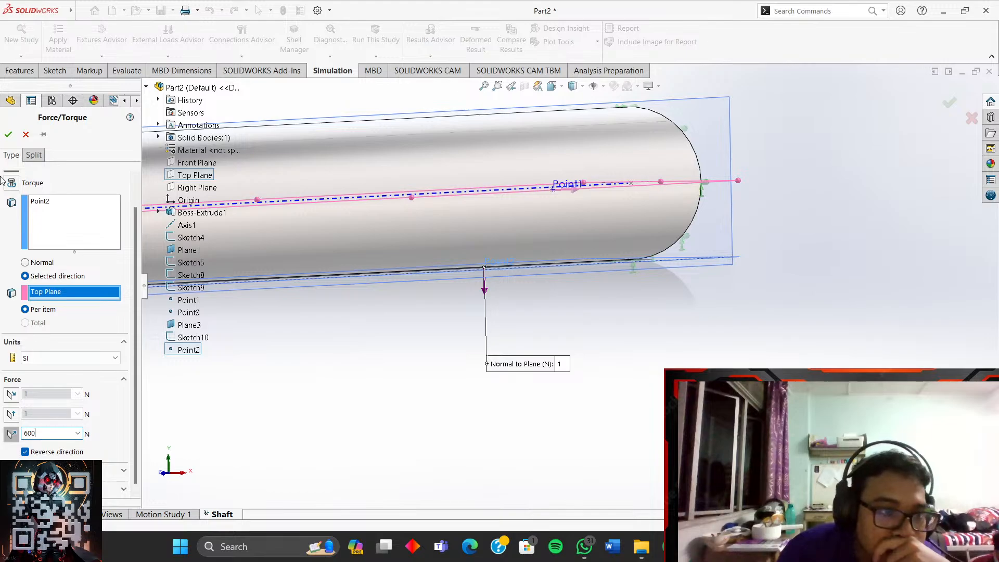
left_click(9, 135)
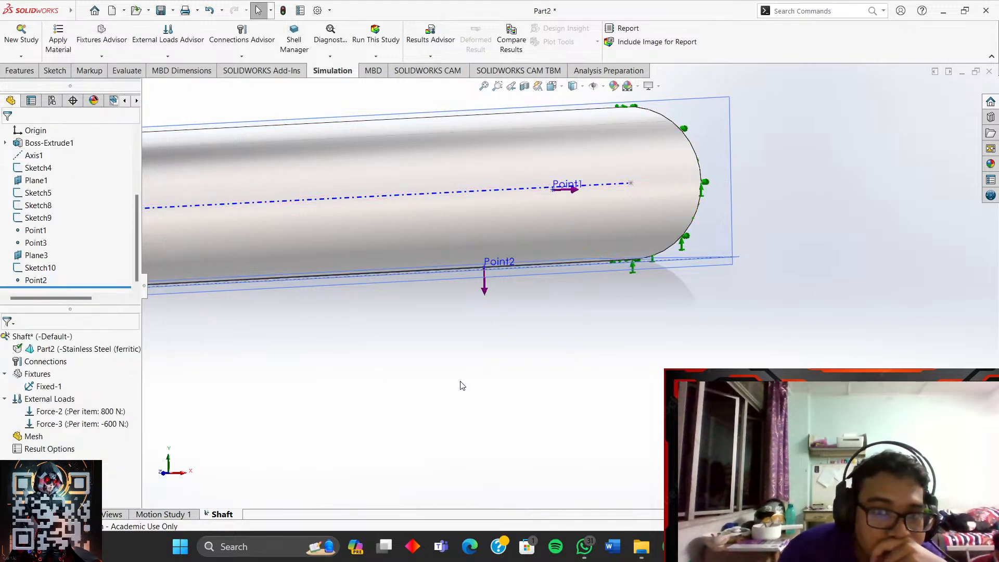
scroll(460, 381, "up", 5)
scroll(360, 278, "down", 5)
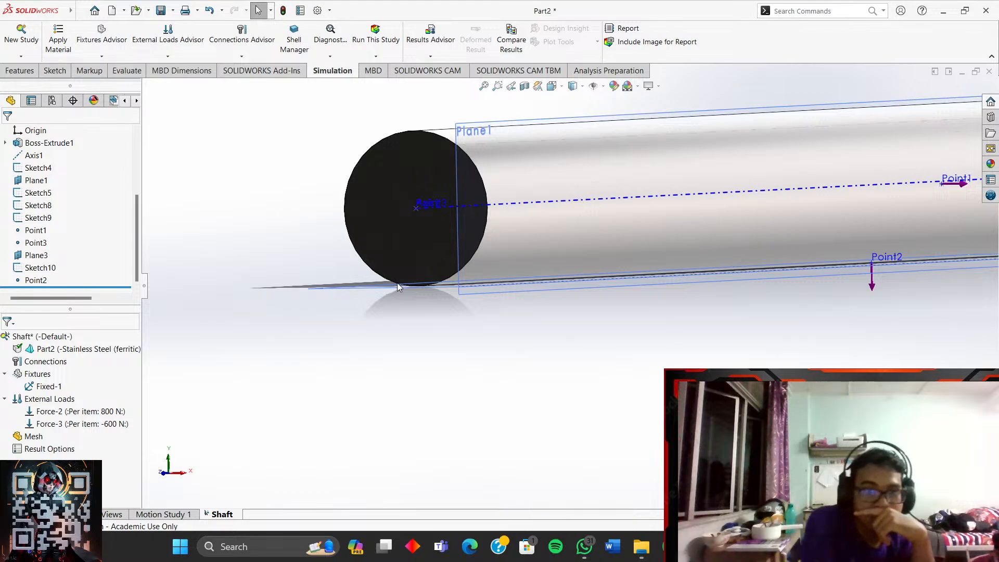
right_click(62, 399)
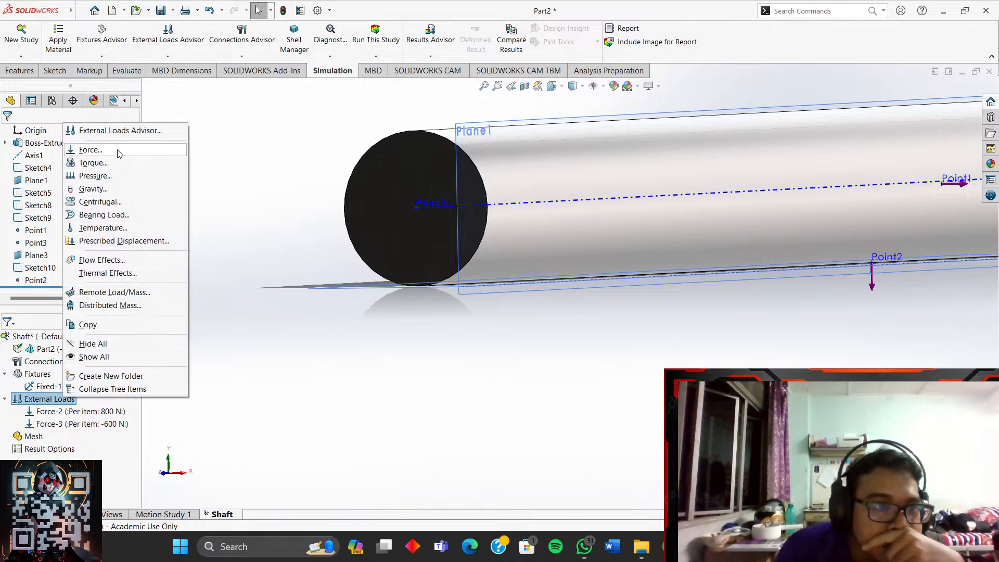
left_click(90, 150)
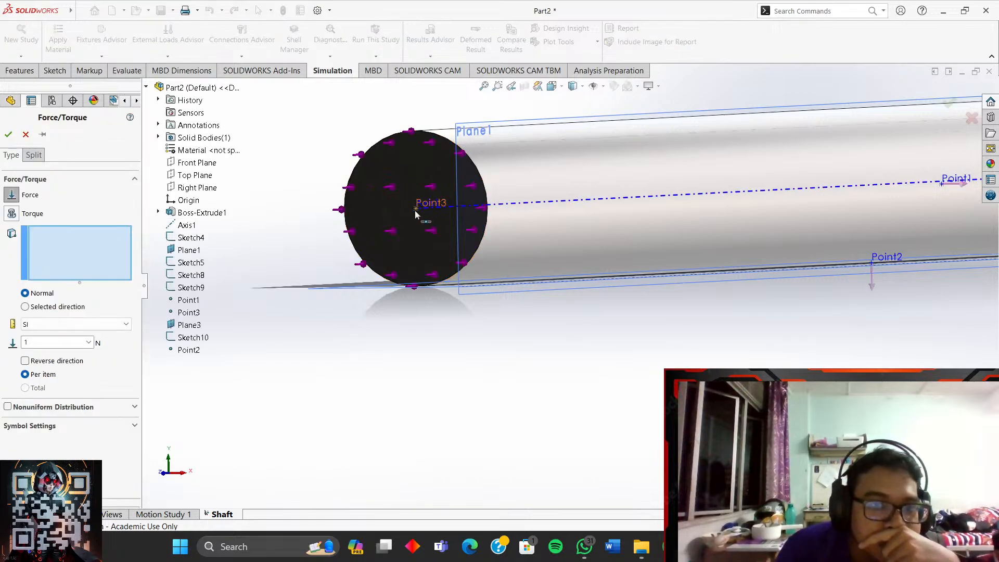
scroll(319, 291, "down", 3)
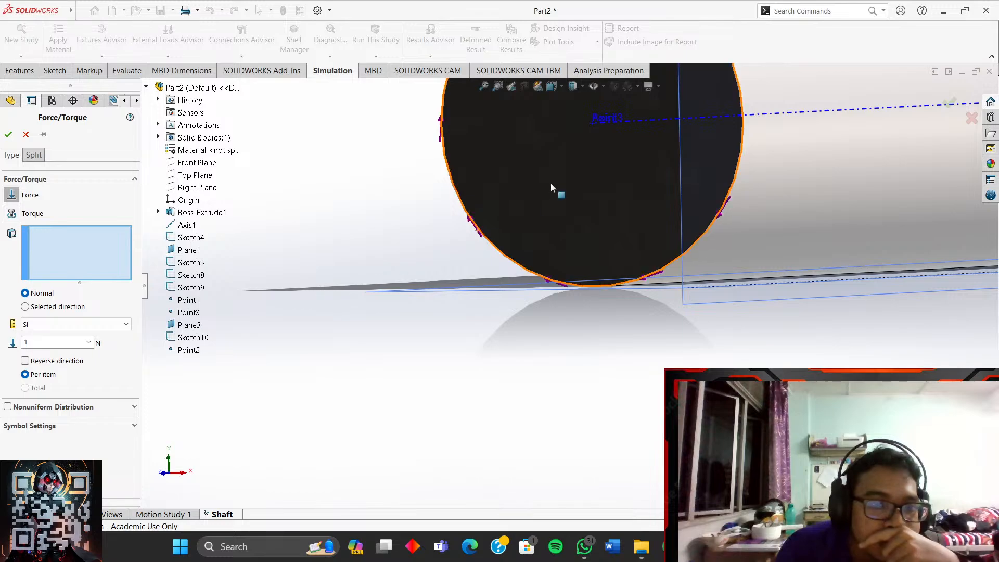
left_click(593, 124)
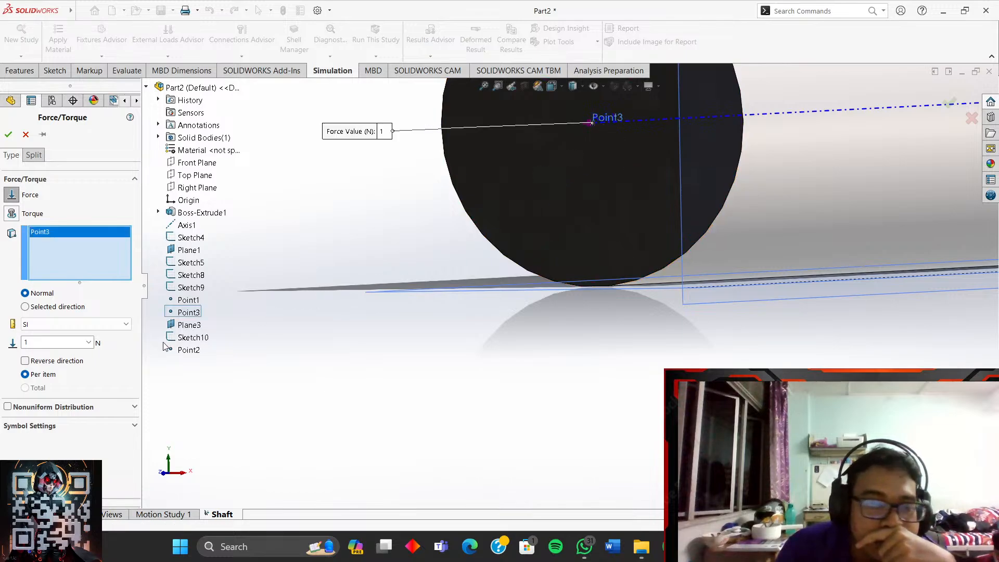
left_click(62, 309)
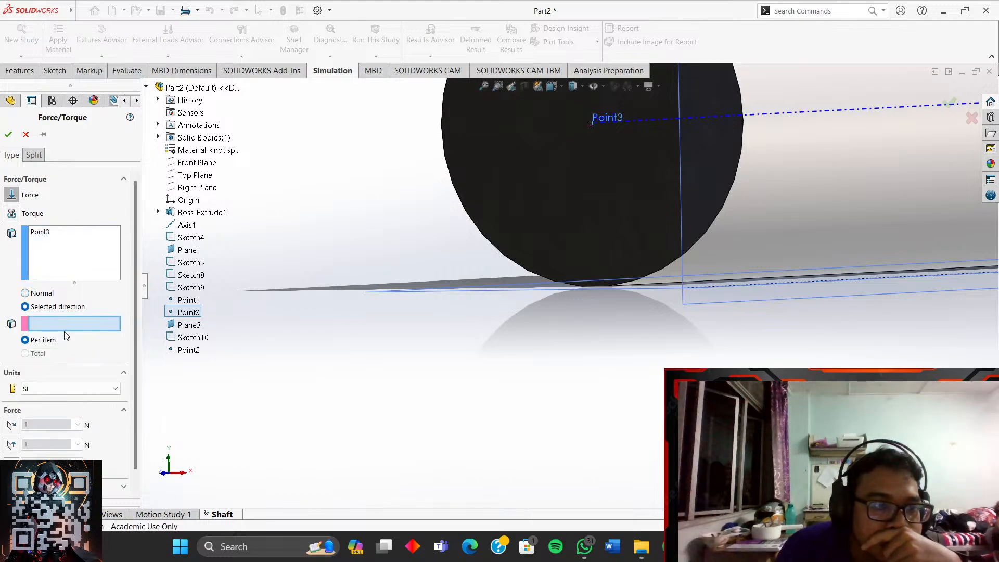
scroll(316, 315, "up", 2)
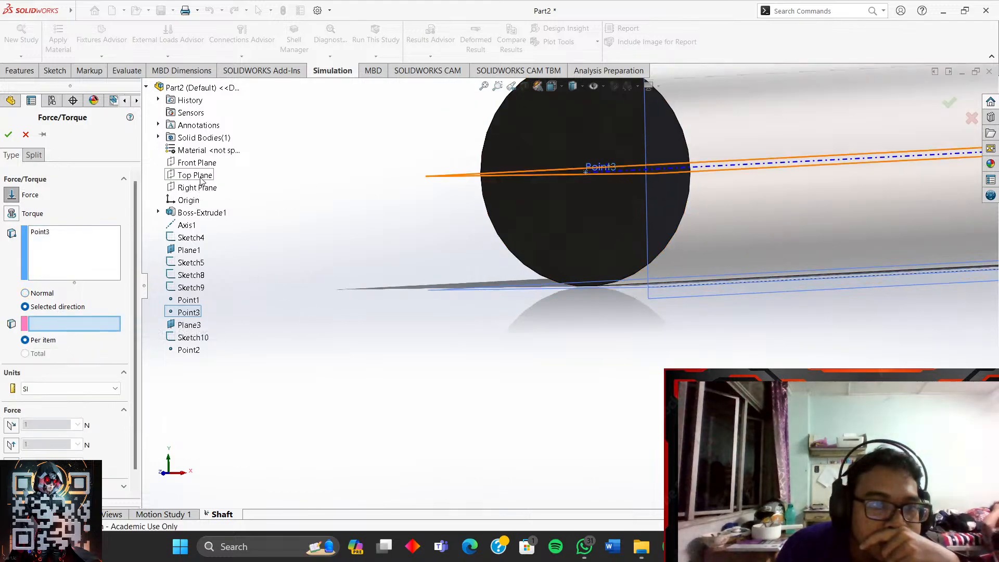
left_click(196, 162)
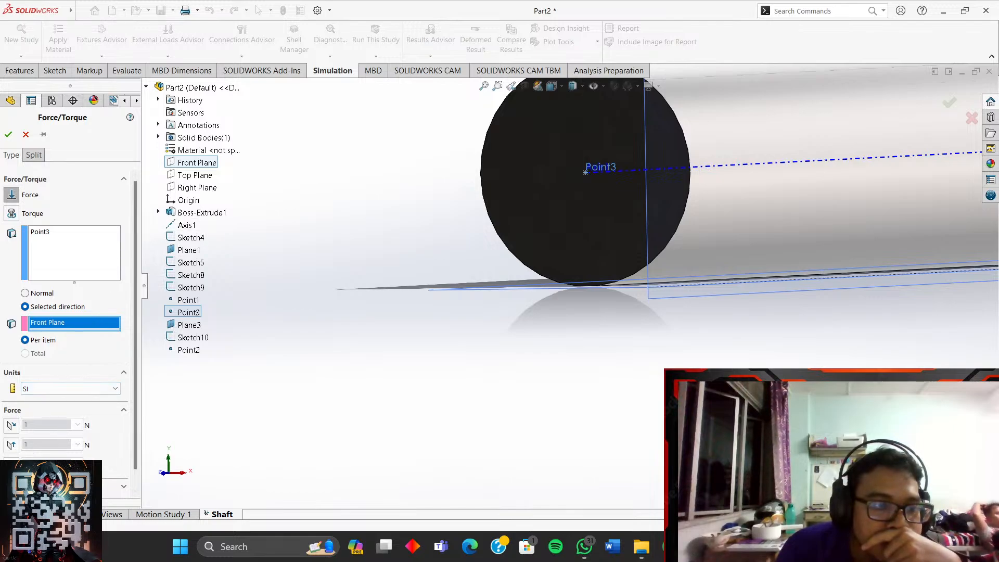
scroll(632, 247, "up", 3)
scroll(632, 247, "down", 5)
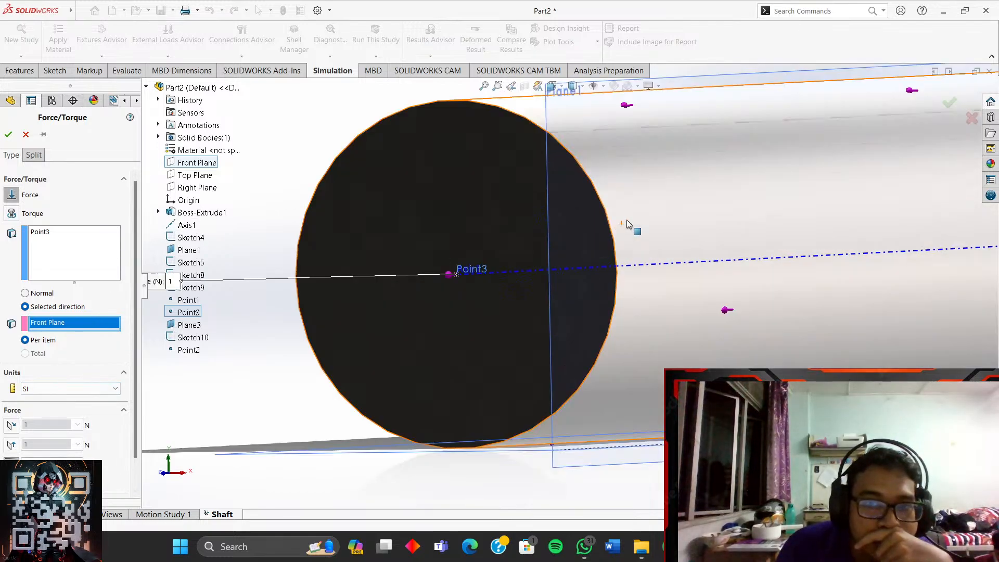
middle_click_drag(617, 255, 577, 317)
scroll(576, 317, "up", 2)
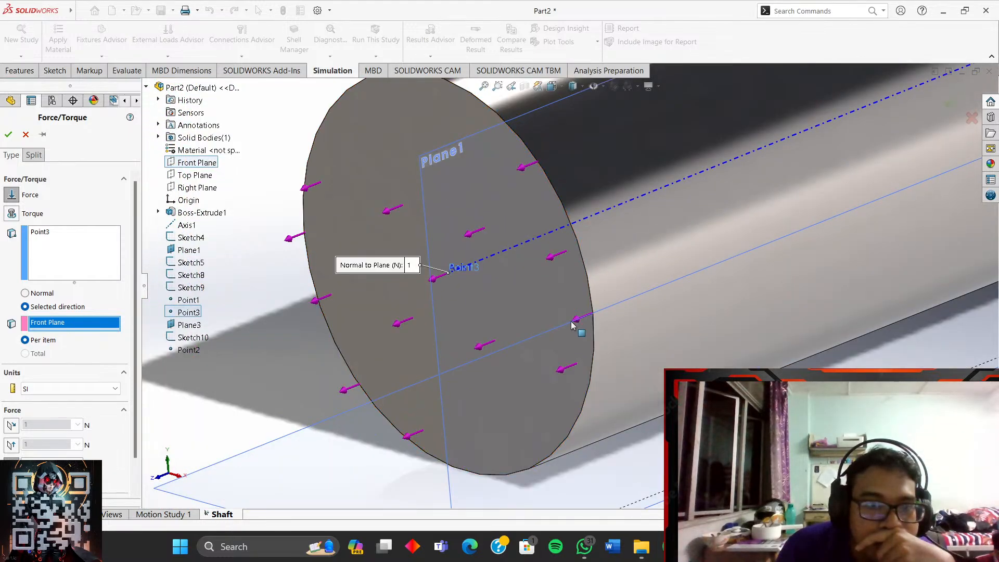
scroll(107, 391, "down", 2)
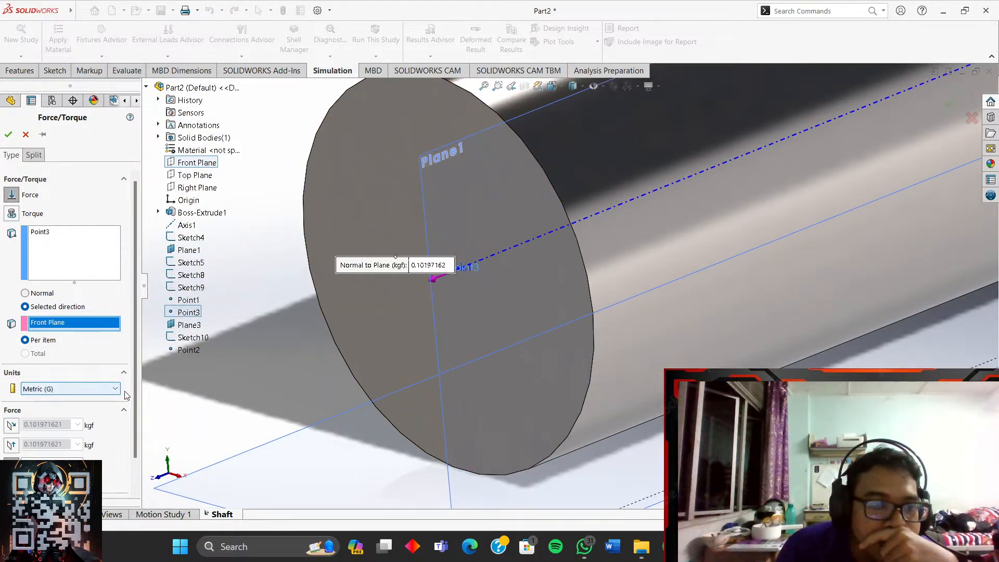
left_click(93, 397)
left_click(85, 403)
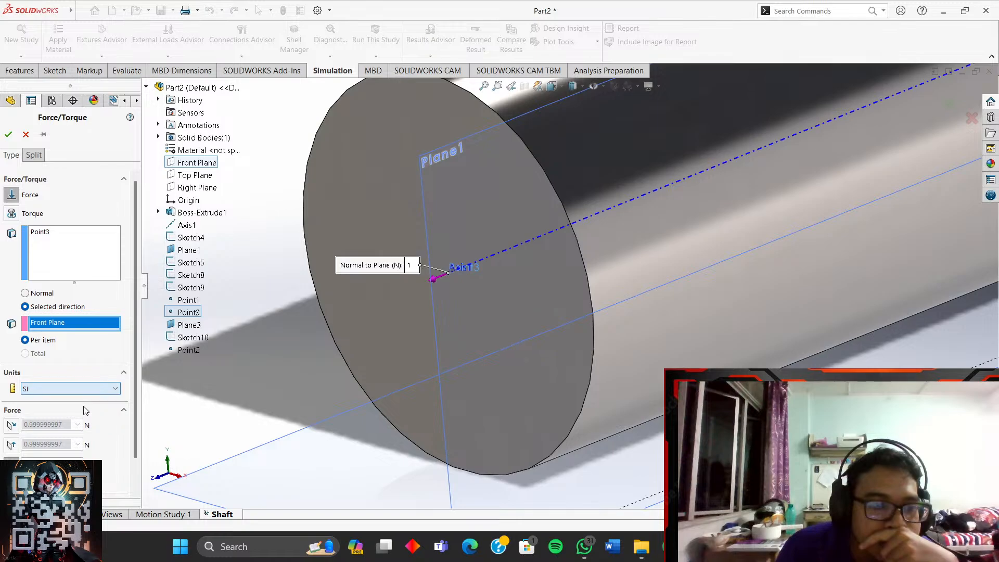
left_click(26, 134)
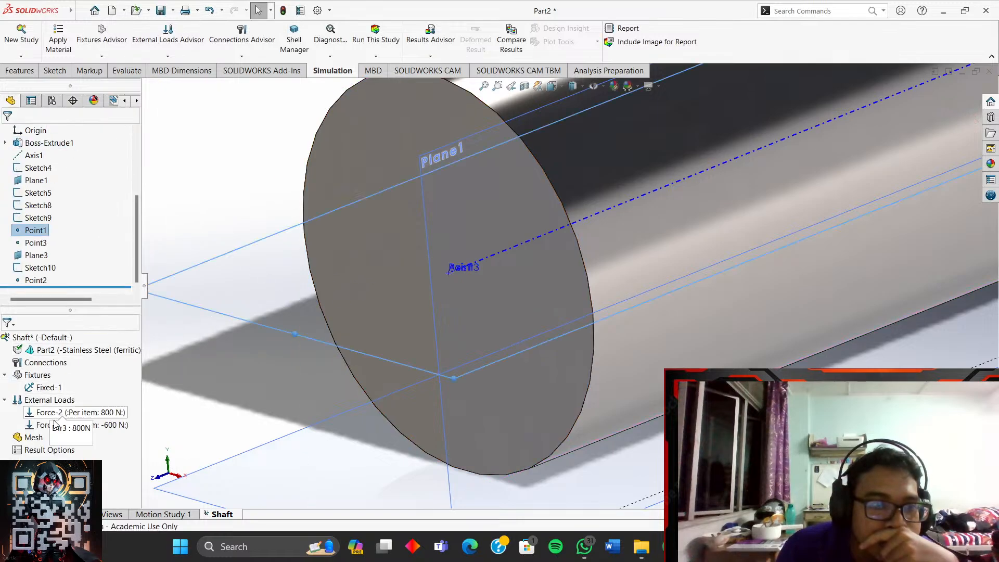
left_click(51, 401)
right_click(52, 402)
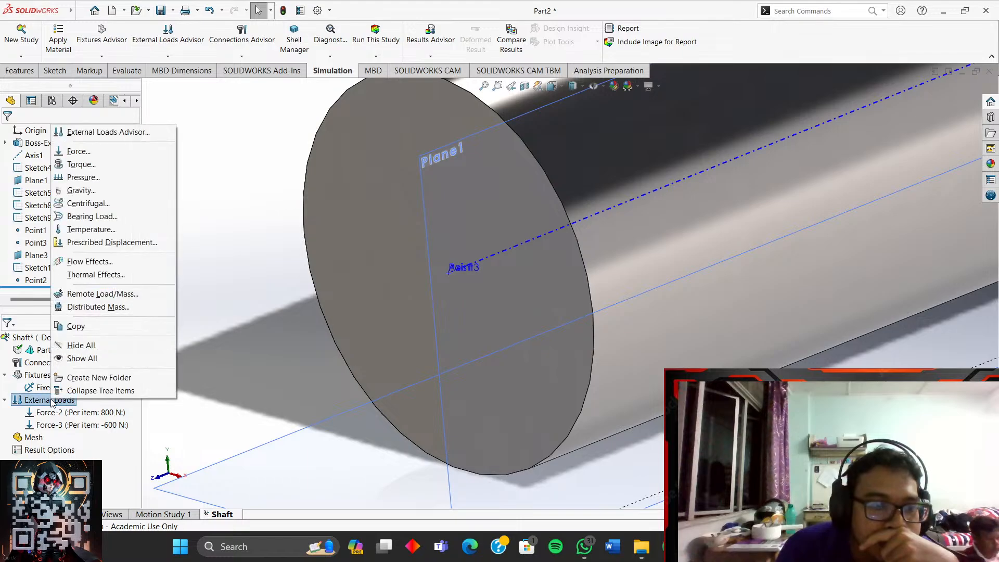
left_click(78, 152)
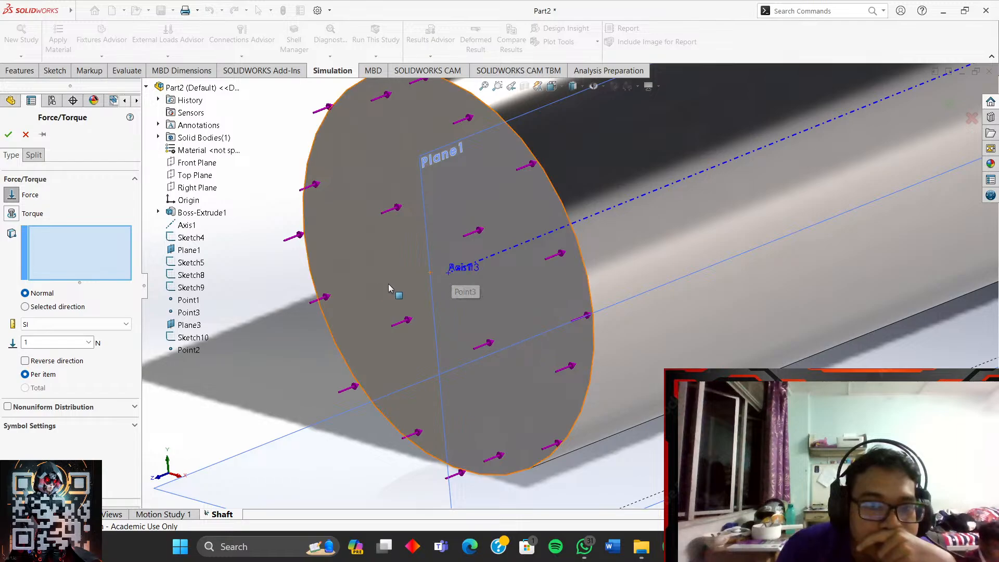
left_click(450, 277)
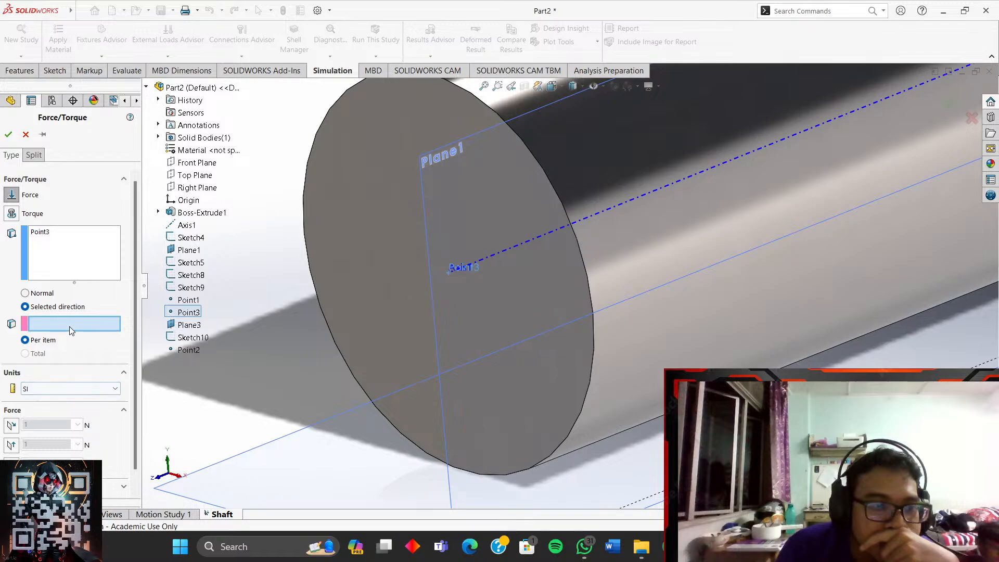
left_click(195, 163)
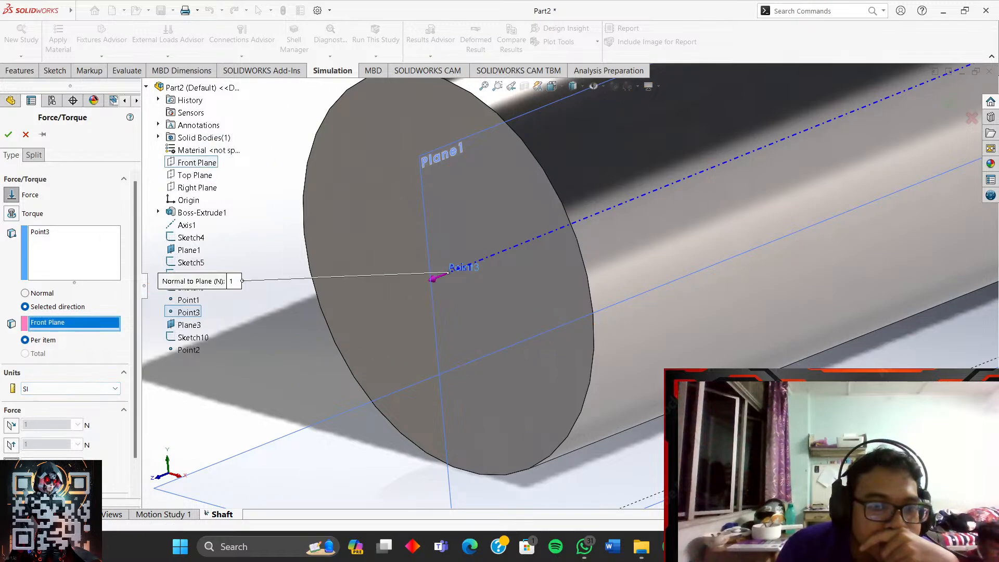
scroll(416, 334, "up", 2)
scroll(714, 346, "down", 1)
middle_click_drag(714, 345, 638, 338)
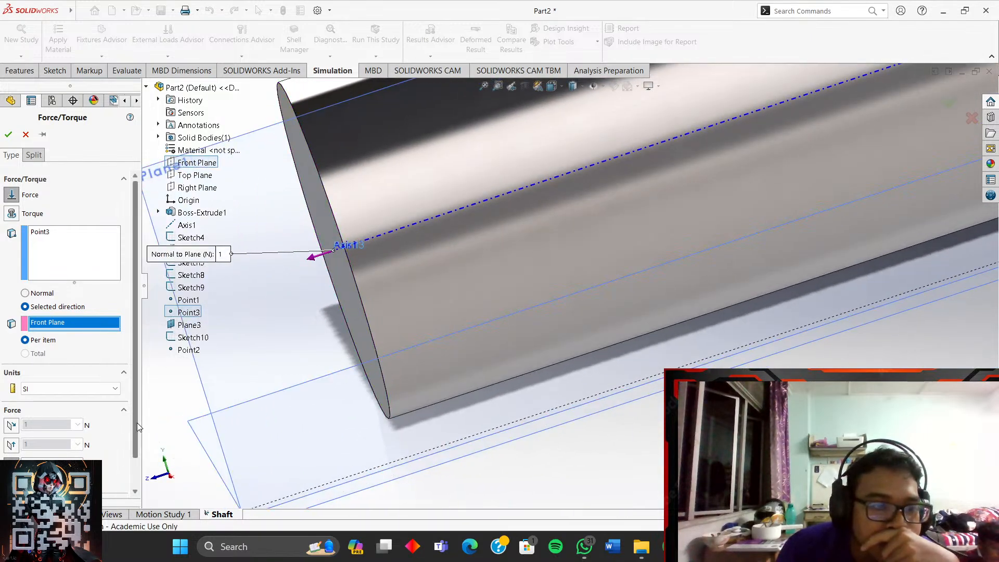
scroll(130, 448, "down", 3)
double_click(50, 431)
type("1500")
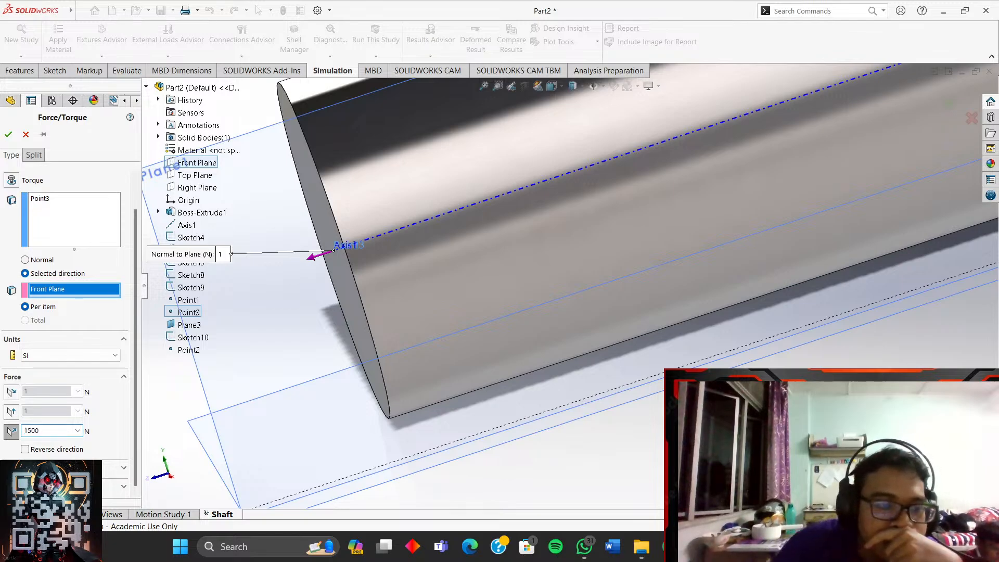
left_click(8, 134)
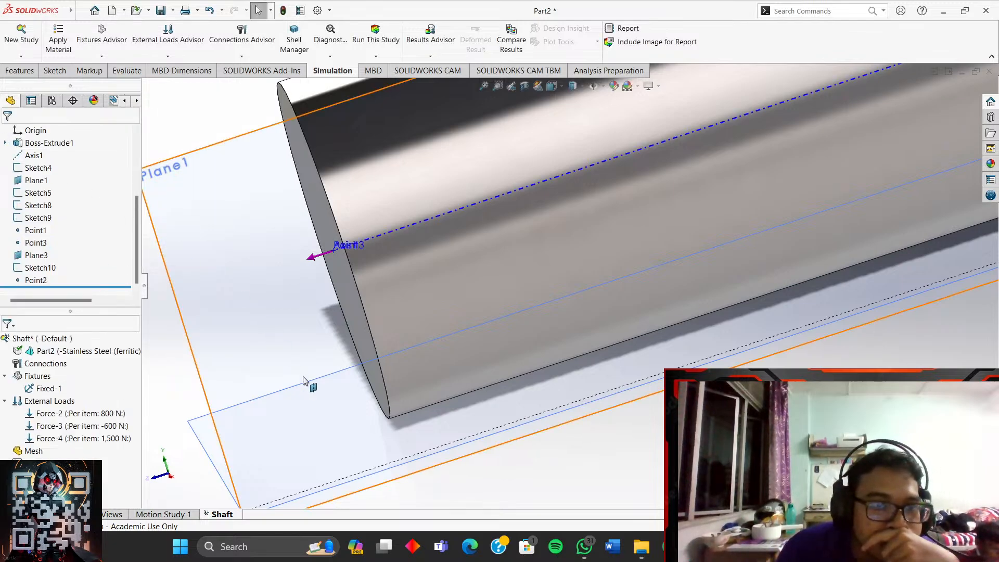
scroll(563, 420, "up", 3)
scroll(825, 362, "up", 5)
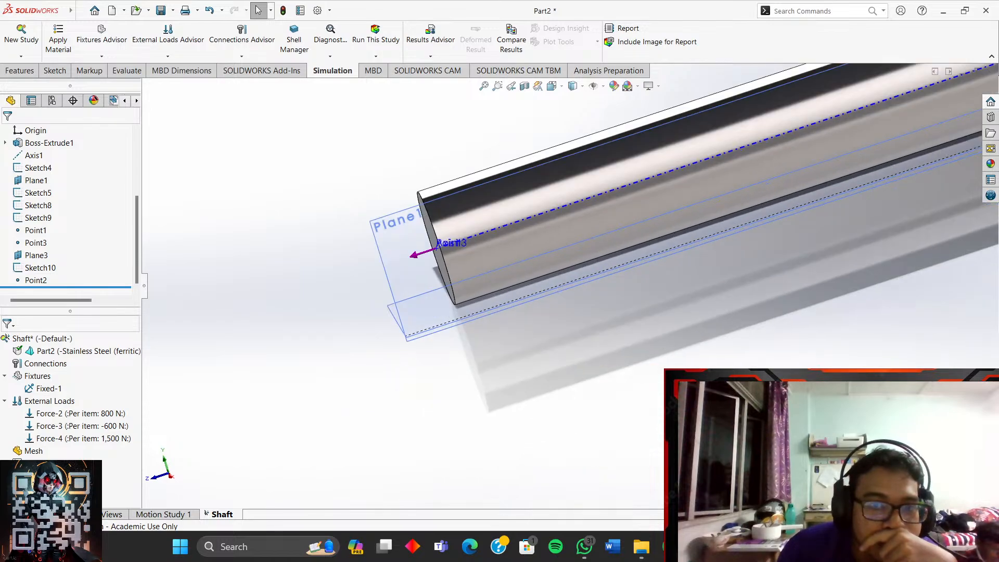
scroll(893, 208, "down", 4)
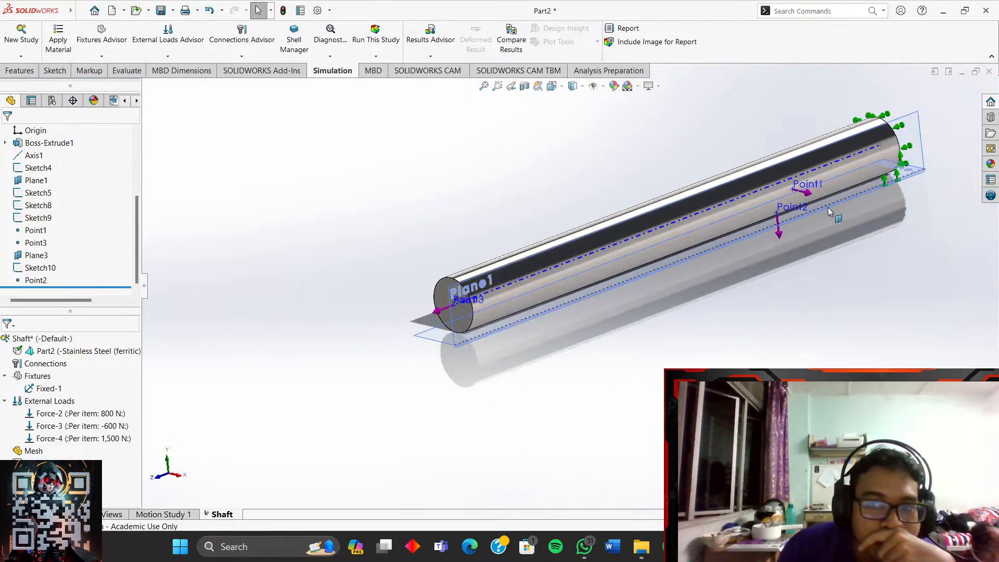
scroll(340, 338, "down", 2)
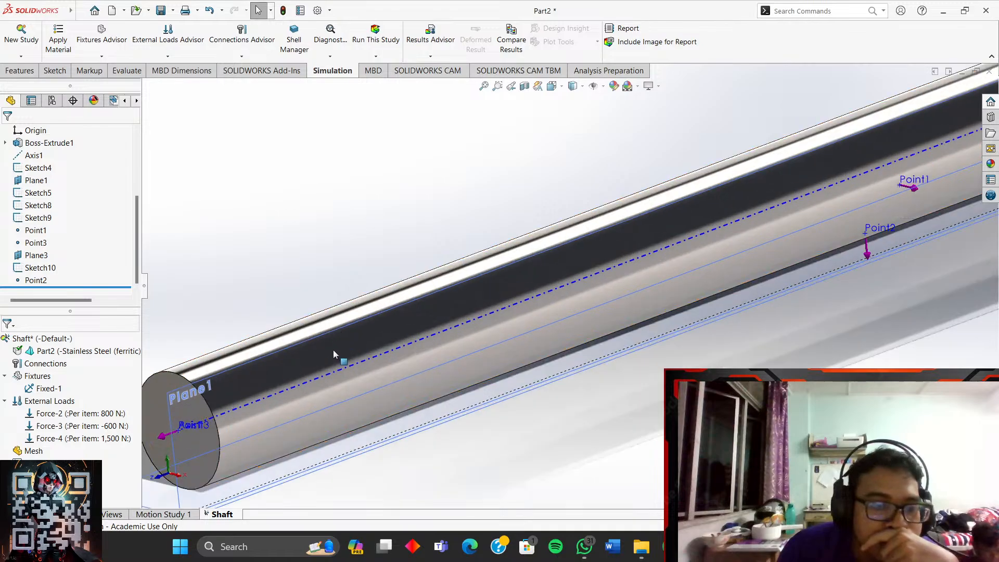
scroll(189, 396, "up", 1)
- Start a Torque load and select the shaft's end face as its target
right_click(32, 402)
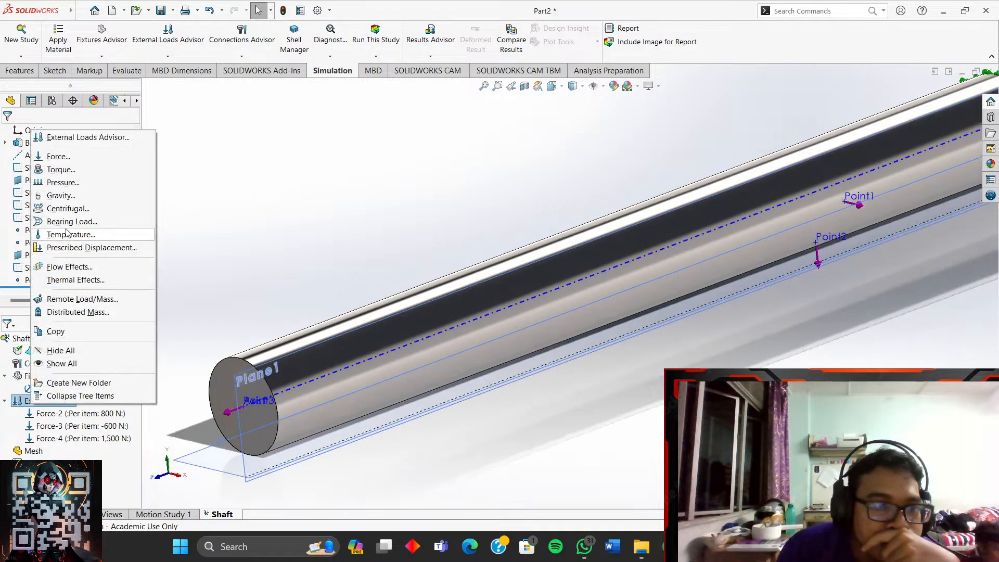
left_click(77, 170)
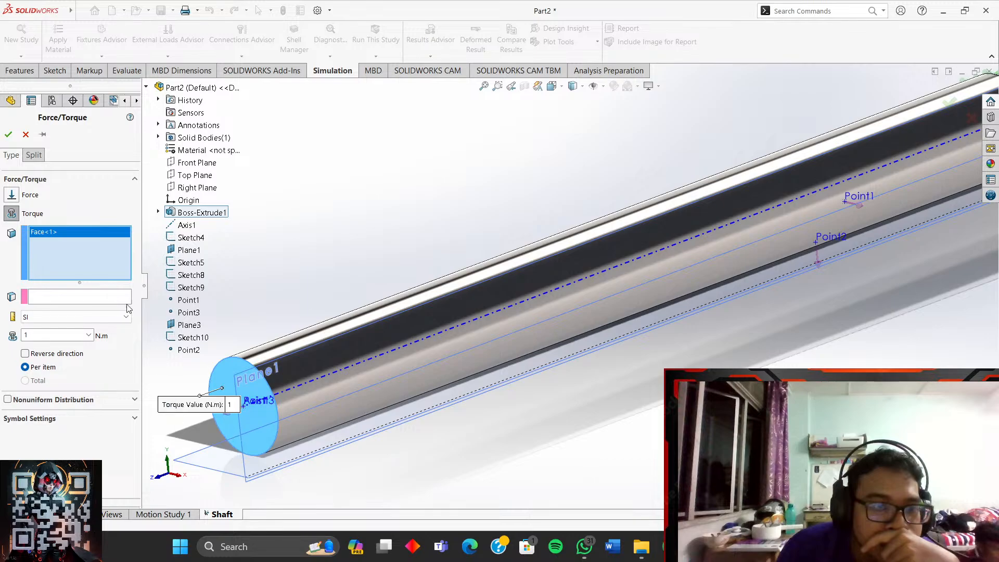
left_click(8, 135)
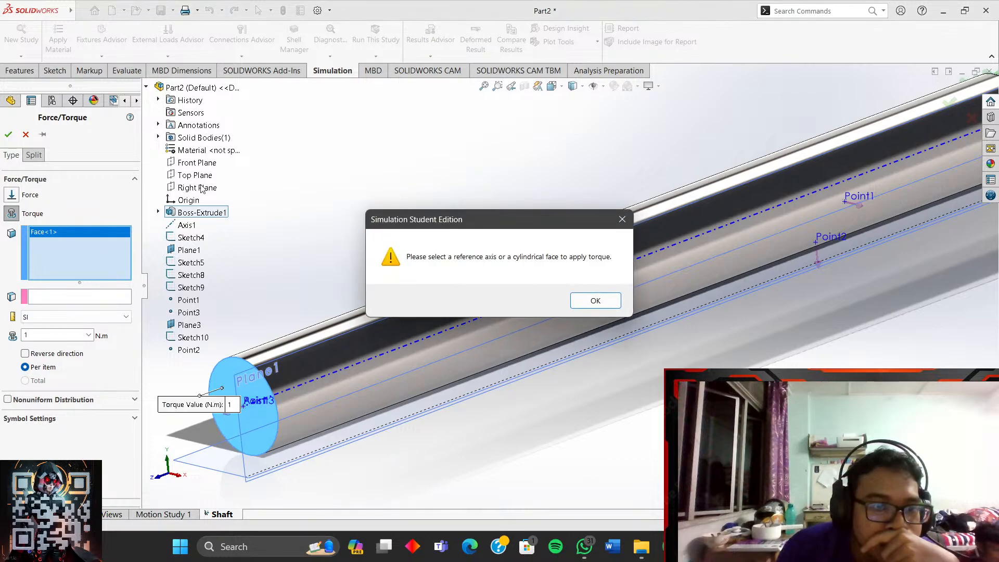
left_click(595, 300)
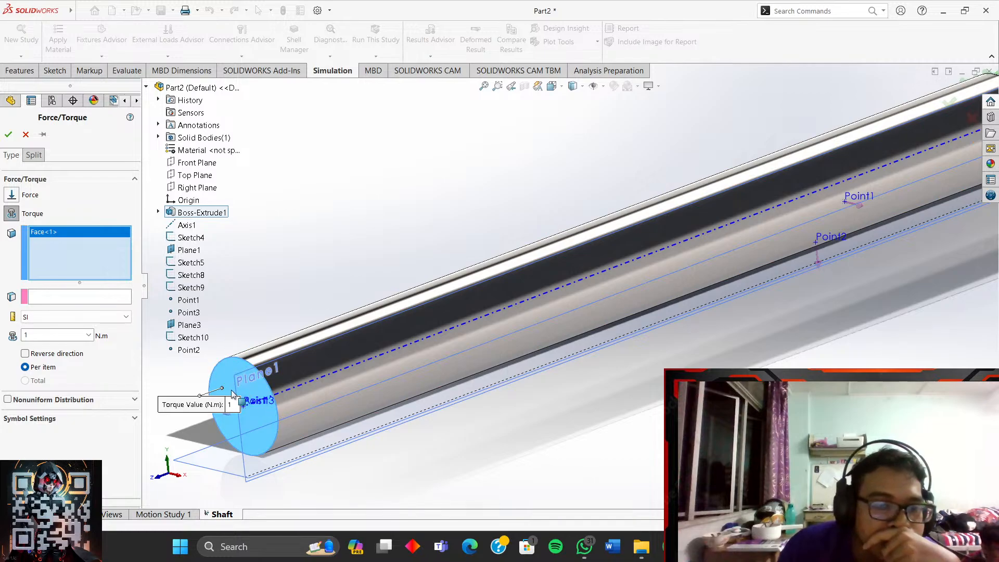
left_click(266, 352)
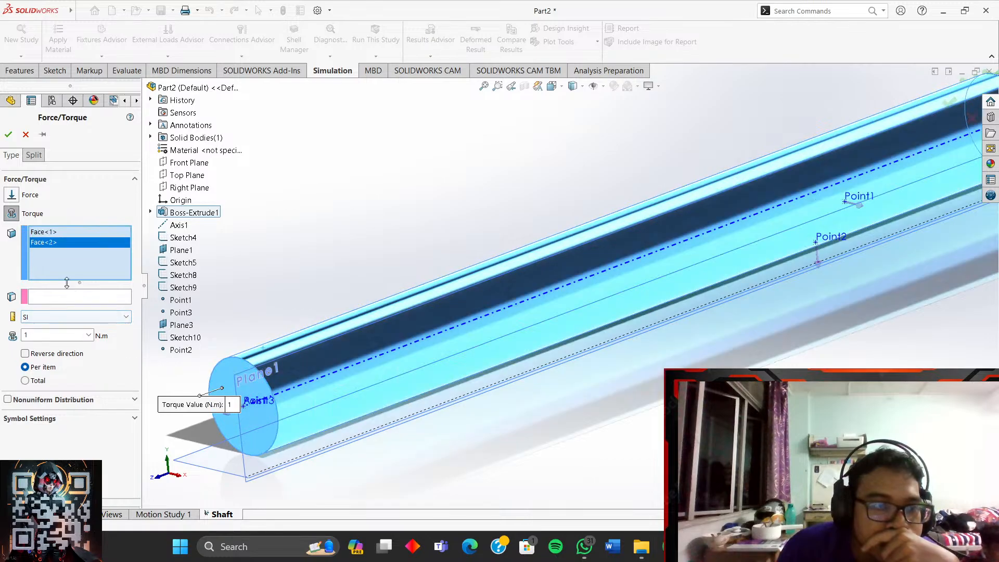
key("Delete")
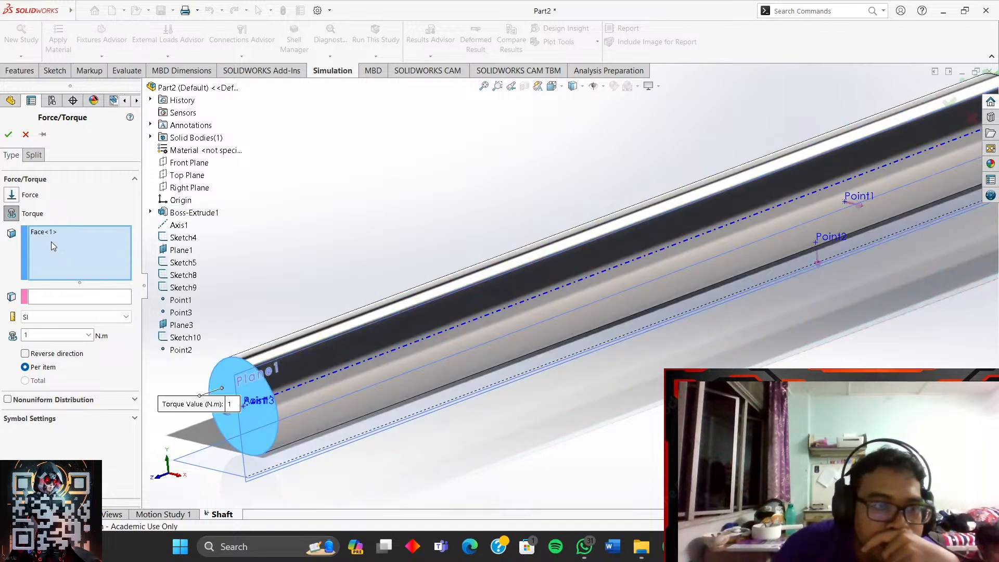
left_click(54, 233)
key("Delete")
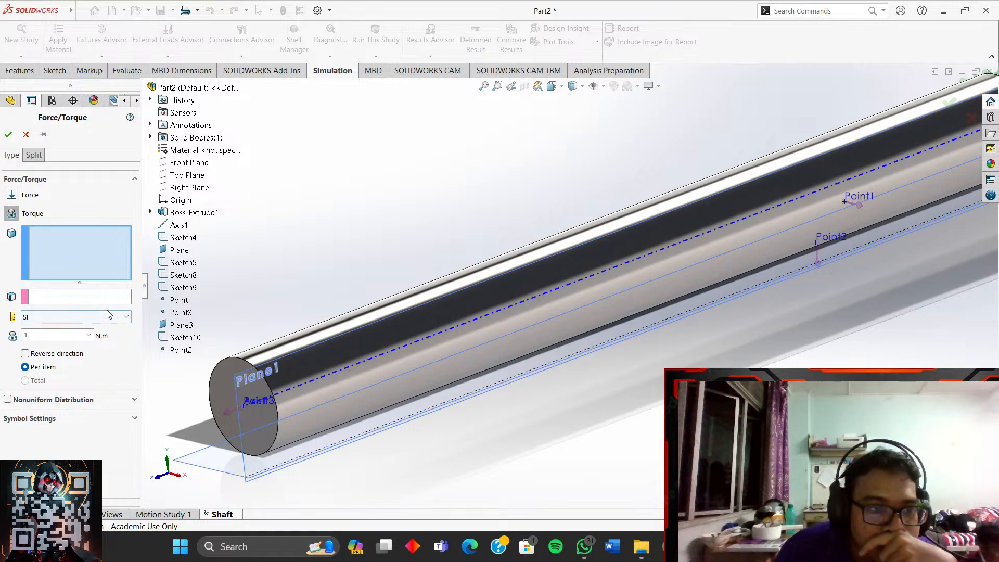
left_click(78, 297)
left_click(46, 261)
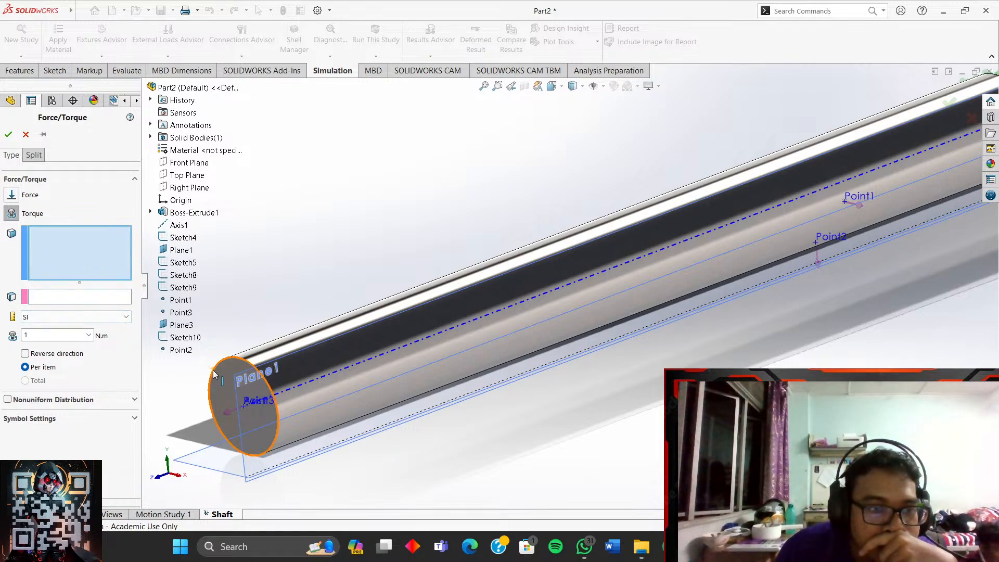
left_click(227, 389)
left_click(103, 299)
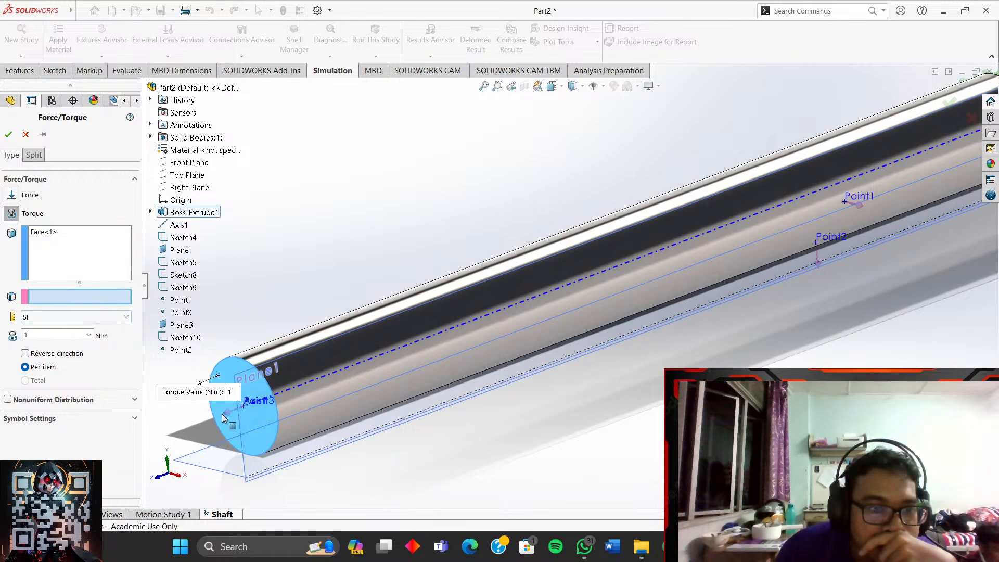
- Set the torque to 100 N·m reversed, referenced to the cylindrical surface
left_click(58, 336)
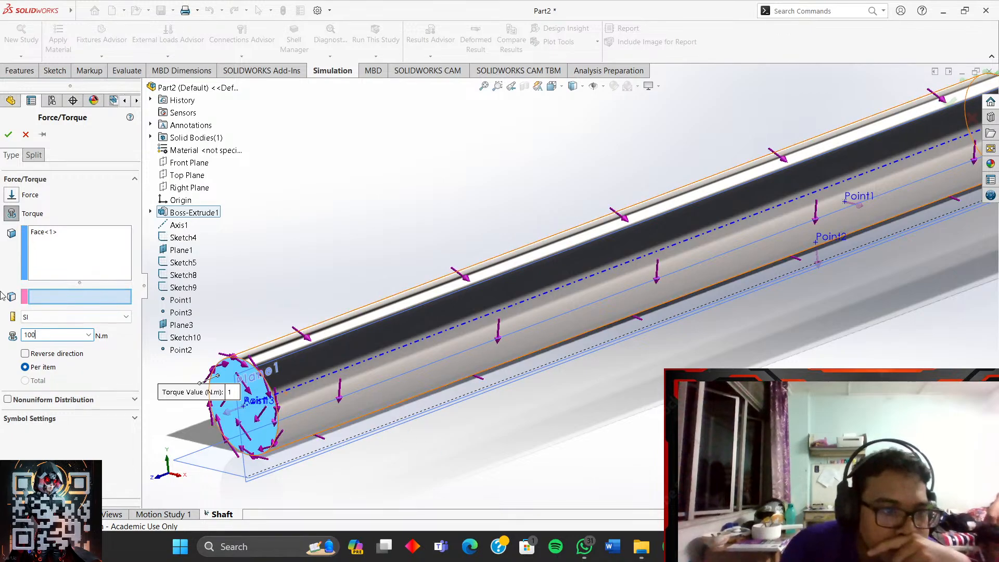
left_click(55, 353)
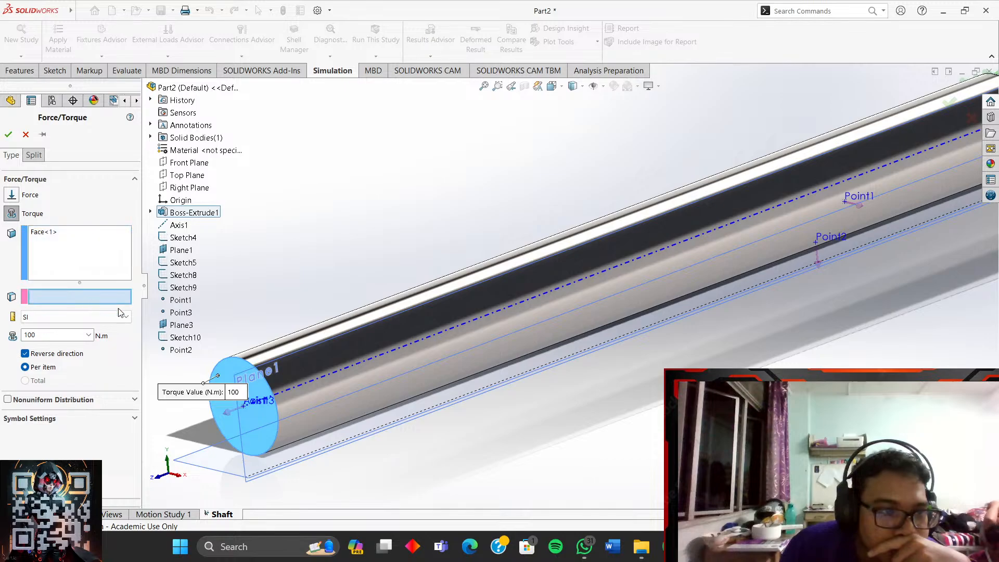
left_click(8, 135)
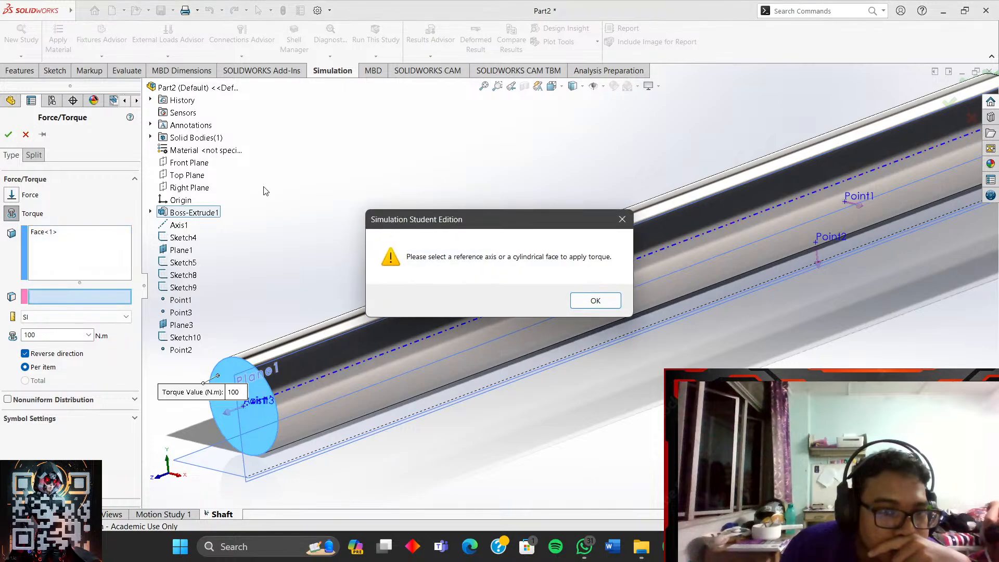
left_click(594, 304)
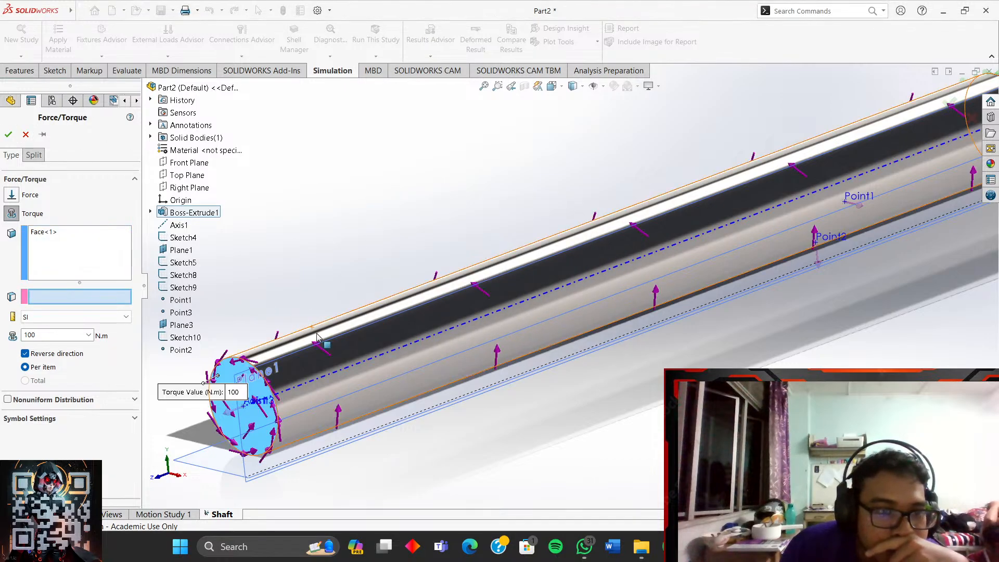
left_click(325, 338)
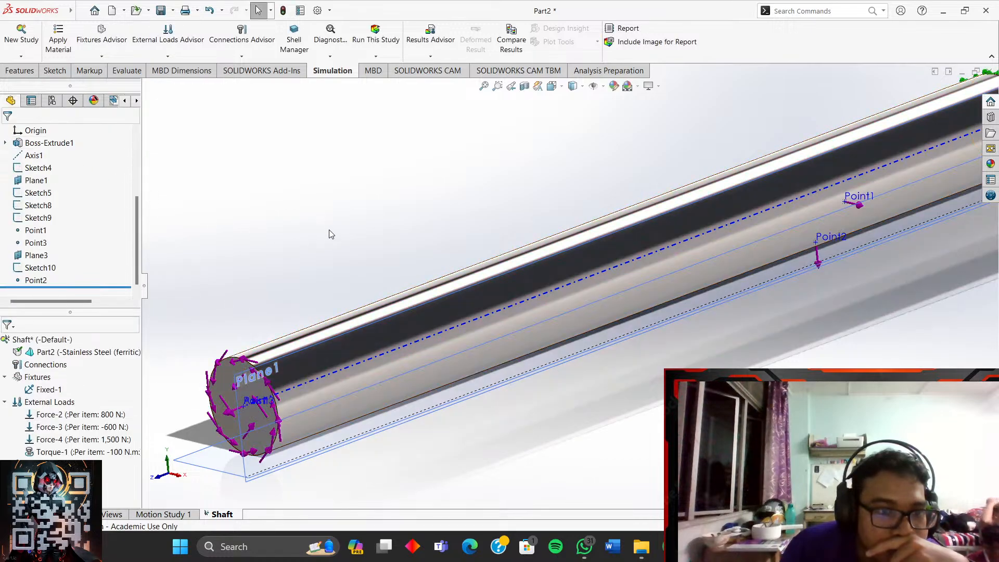
scroll(331, 234, "up", 3)
scroll(680, 342, "up", 2)
scroll(648, 294, "down", 2)
scroll(640, 349, "down", 1)
scroll(642, 353, "down", 1)
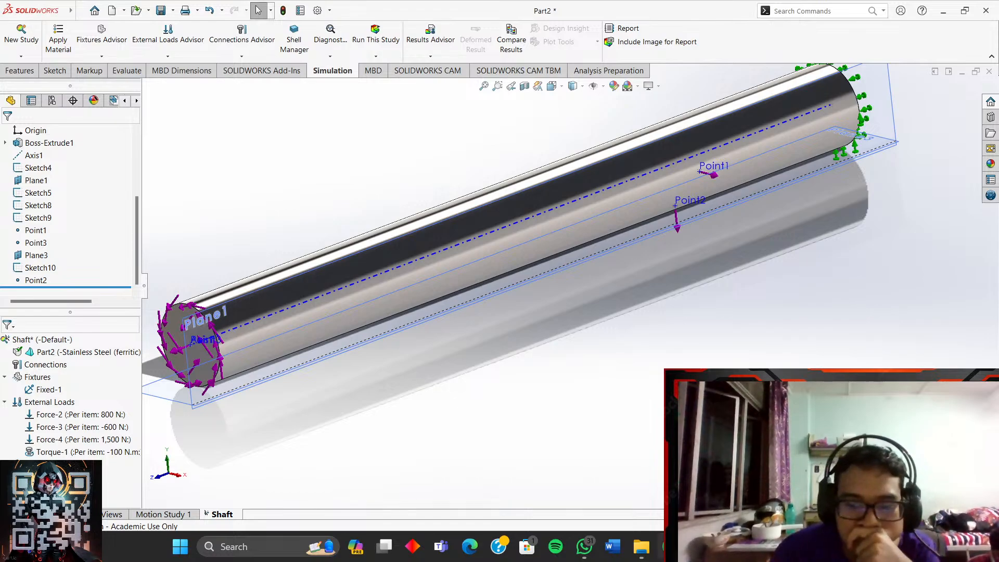
key("alt+Tab")
- Play the tutorial full screen to its create-mesh step at 25:45, then return to SOLIDWORKS
left_click(437, 298)
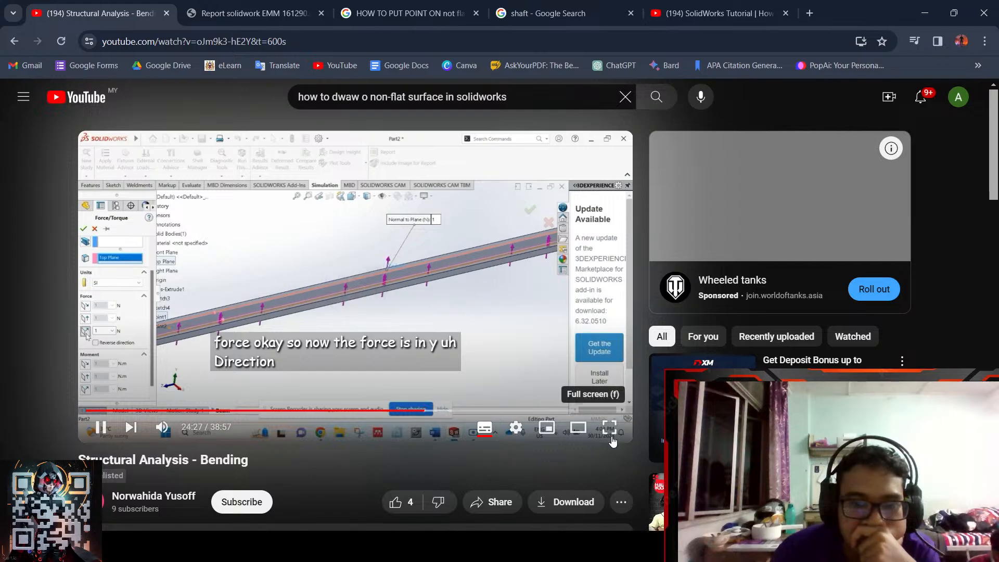
left_click(610, 427)
key("Right")
key("Right")
key("Right")
key("Right")
key("Right")
key("Right")
key("Right")
key("Right")
key("Right")
key("Right")
key("Right")
key("Right")
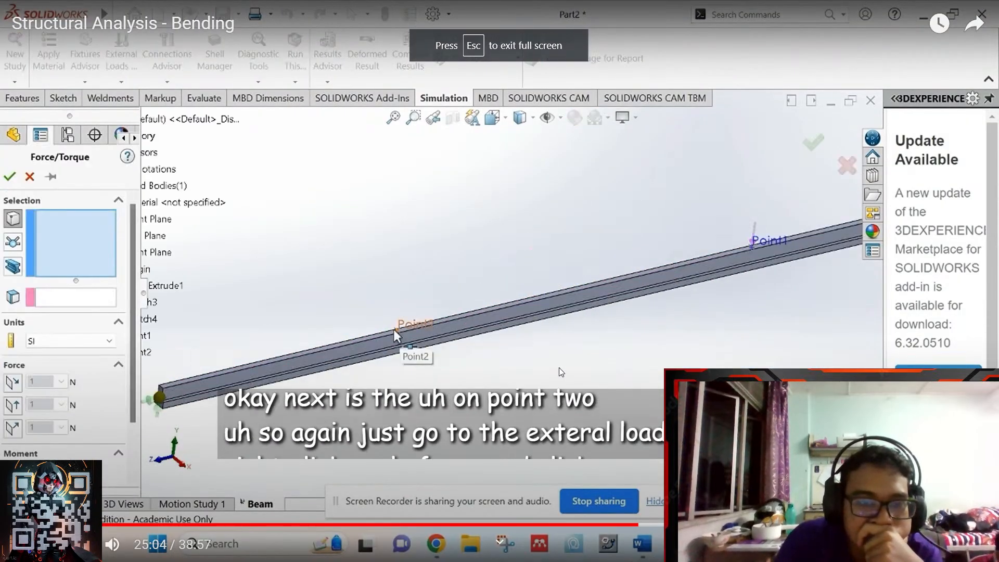
key("Right")
key("Right")
key("Right")
key("Right")
key("Right")
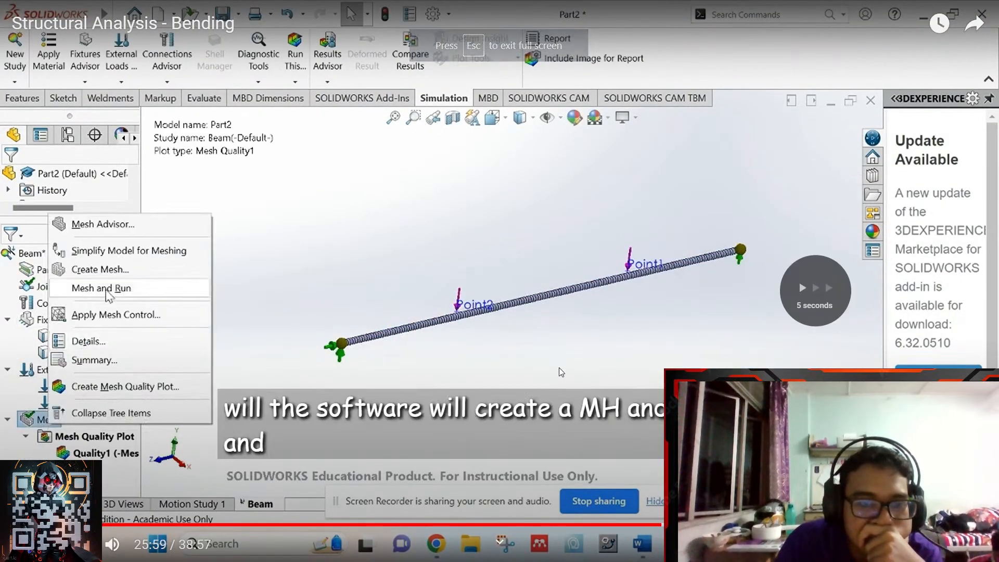
key("Left")
key("Left")
key("Left")
key("Left")
key("Left")
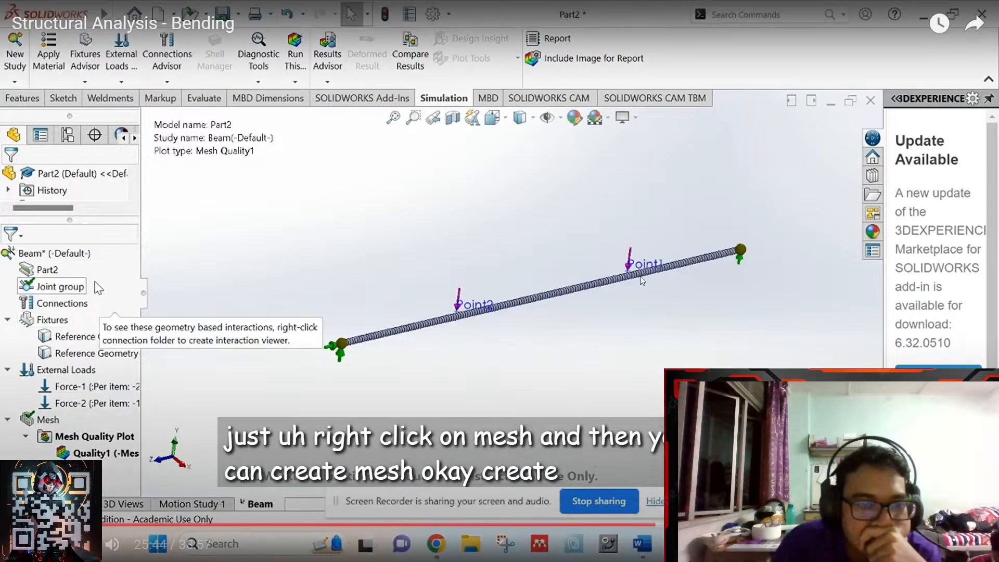
left_click(701, 221)
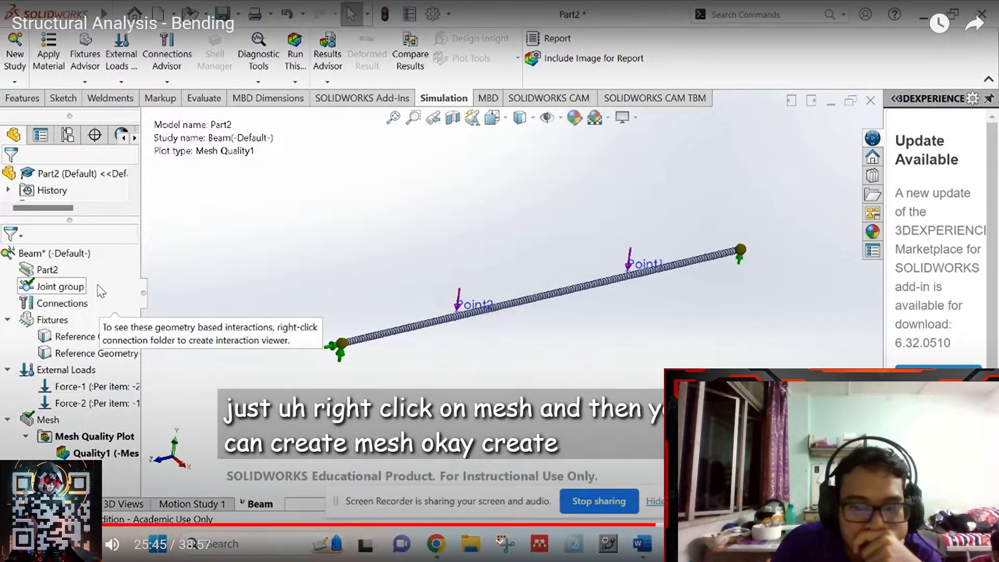
key("Escape")
left_click(756, 546)
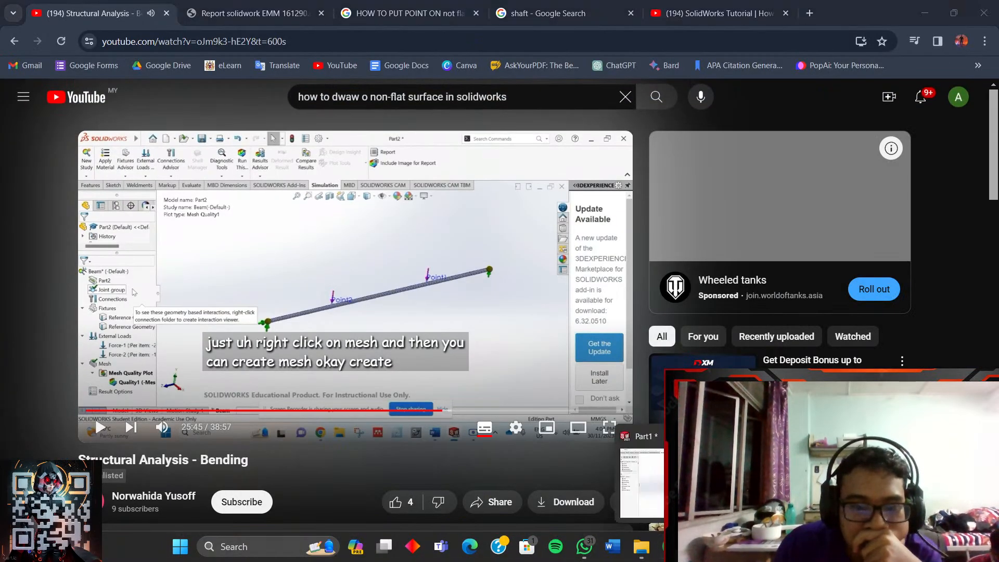
- Open the Create Mesh settings for the shaft study
mouse_move(815, 484)
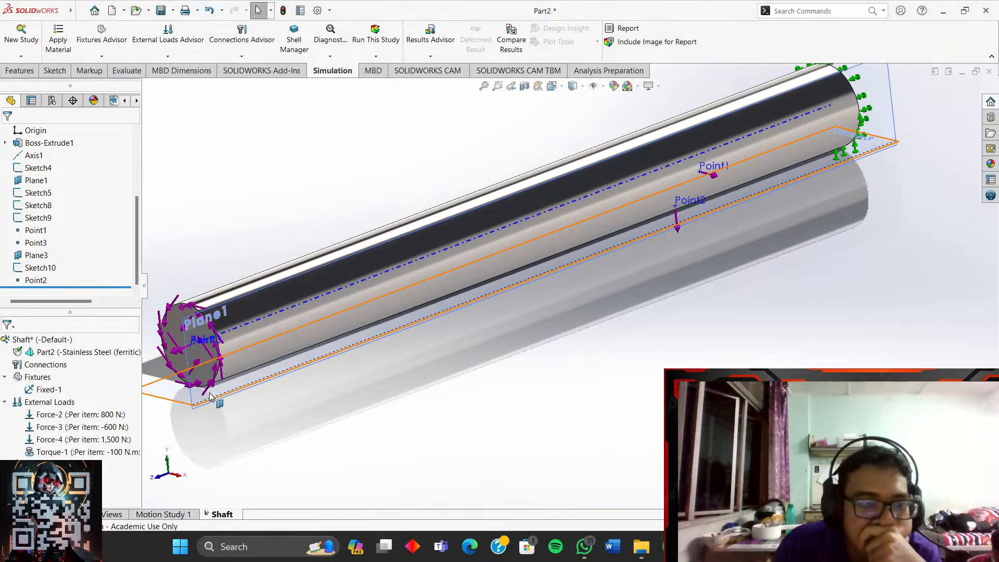
right_click(51, 464)
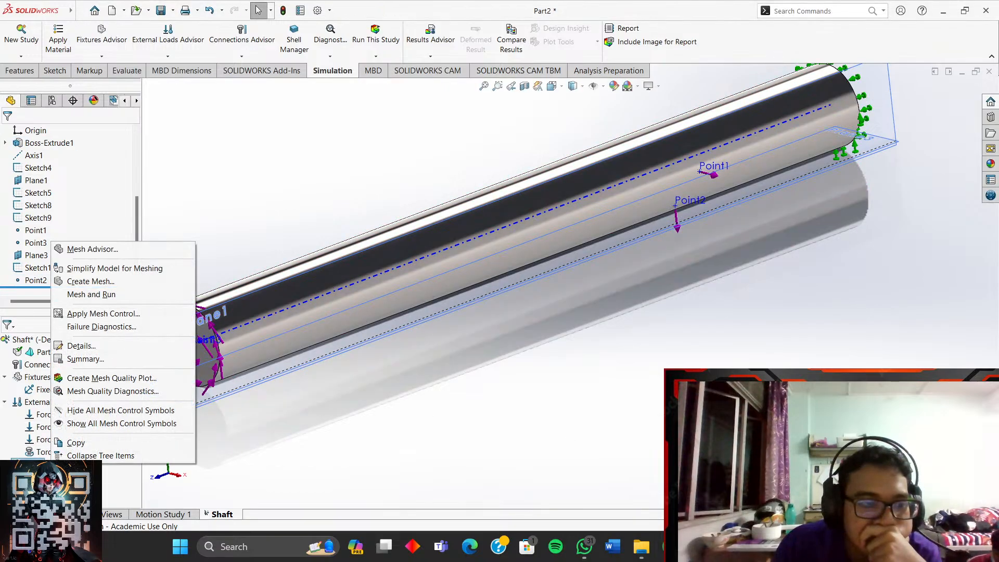
left_click(89, 282)
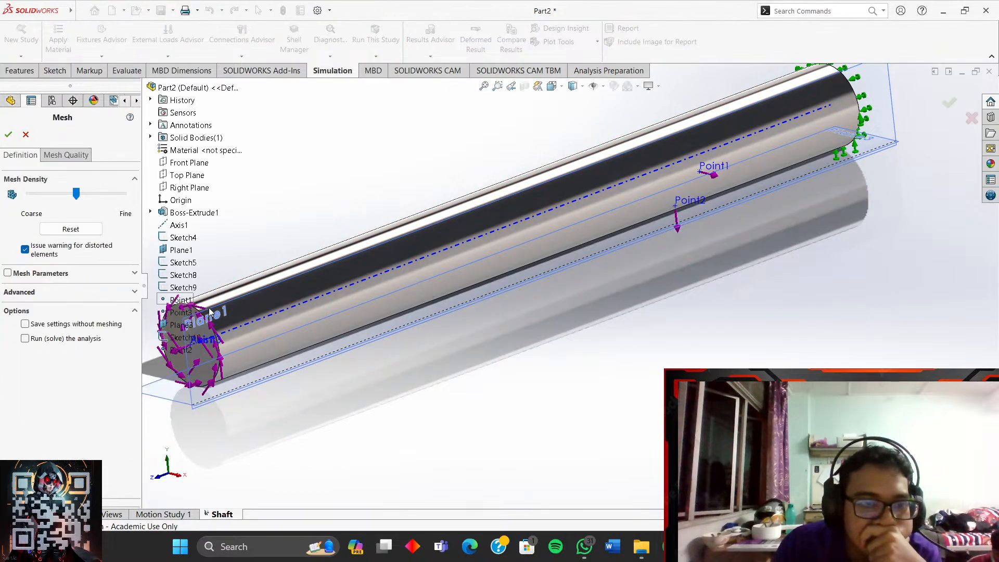
scroll(355, 358, "up", 2)
- Bring the YouTube tutorial back in full screen at its 25:47 mesh step
mouse_move(670, 546)
left_click(620, 443)
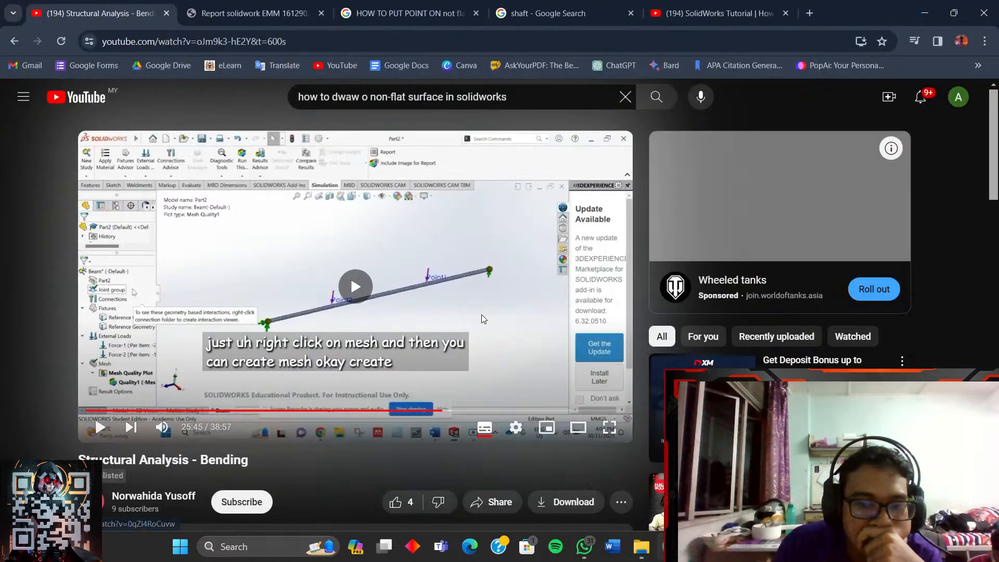
left_click(616, 437)
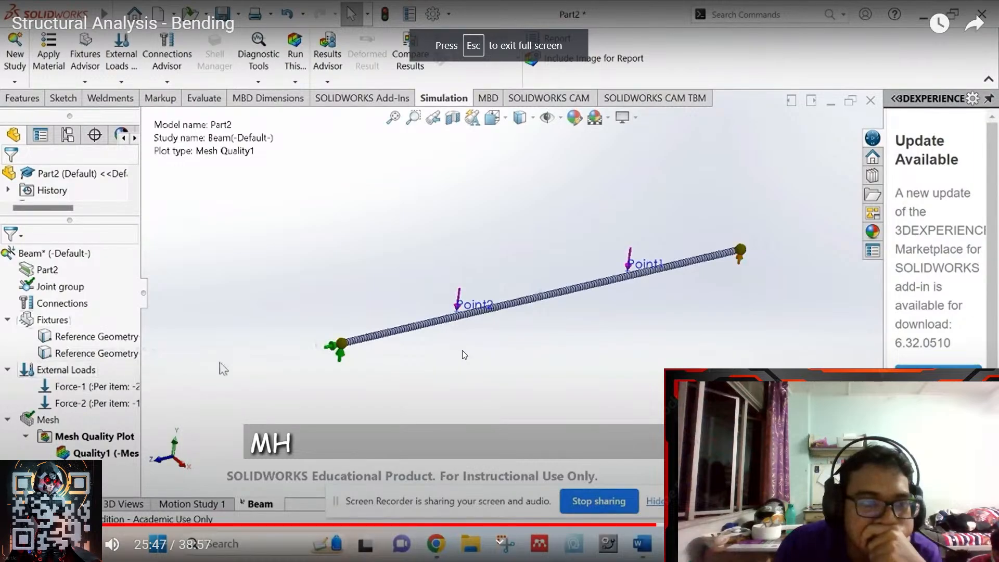
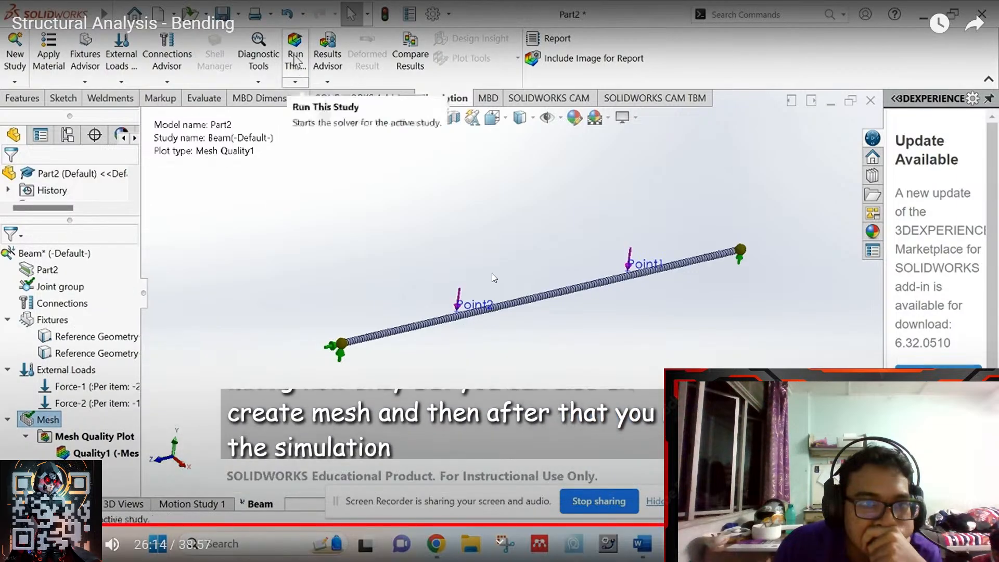
- Pause the bending tutorial at 26:14, exit fullscreen, and bring SOLIDWORKS back to the front
left_click(491, 273)
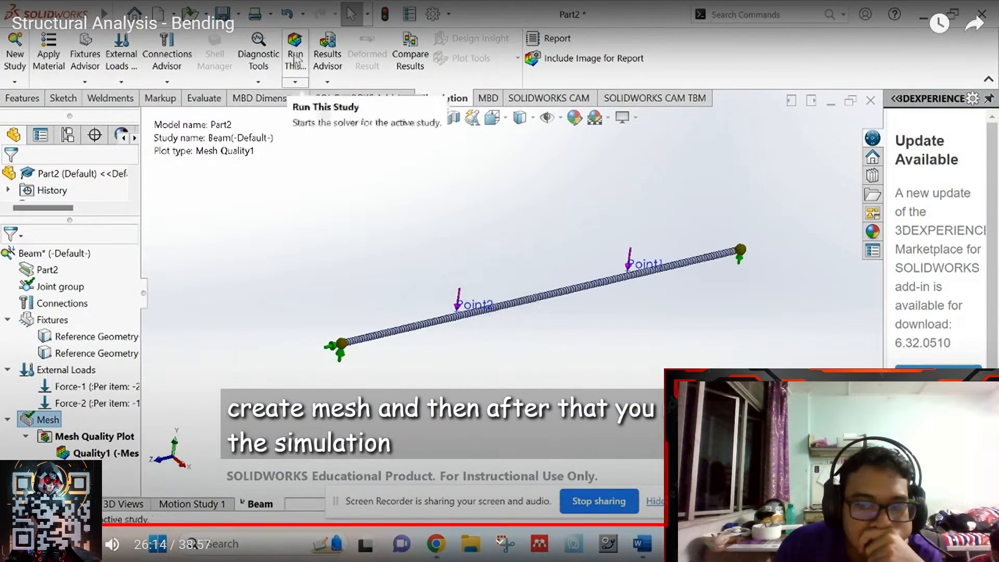
key("Escape")
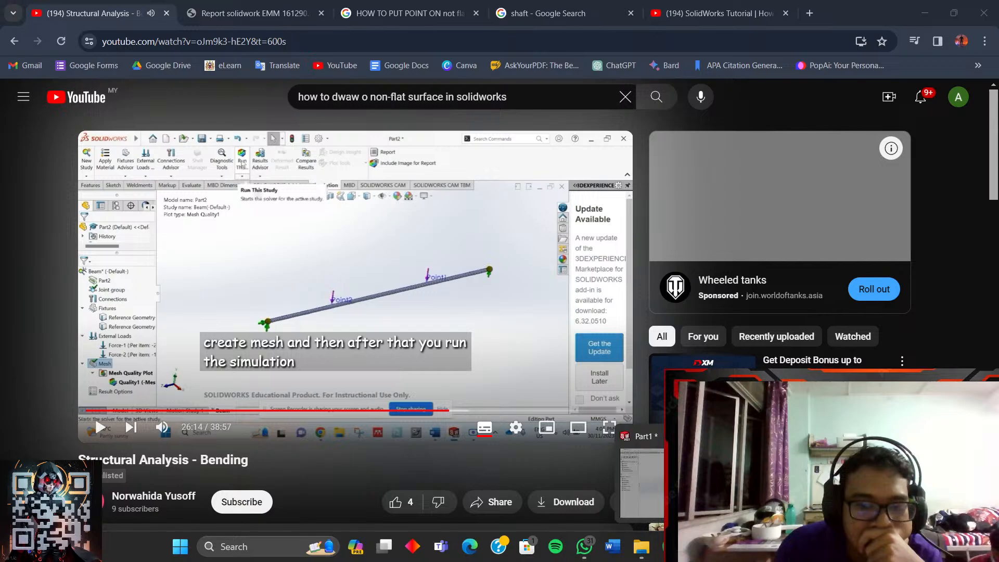
left_click(698, 547)
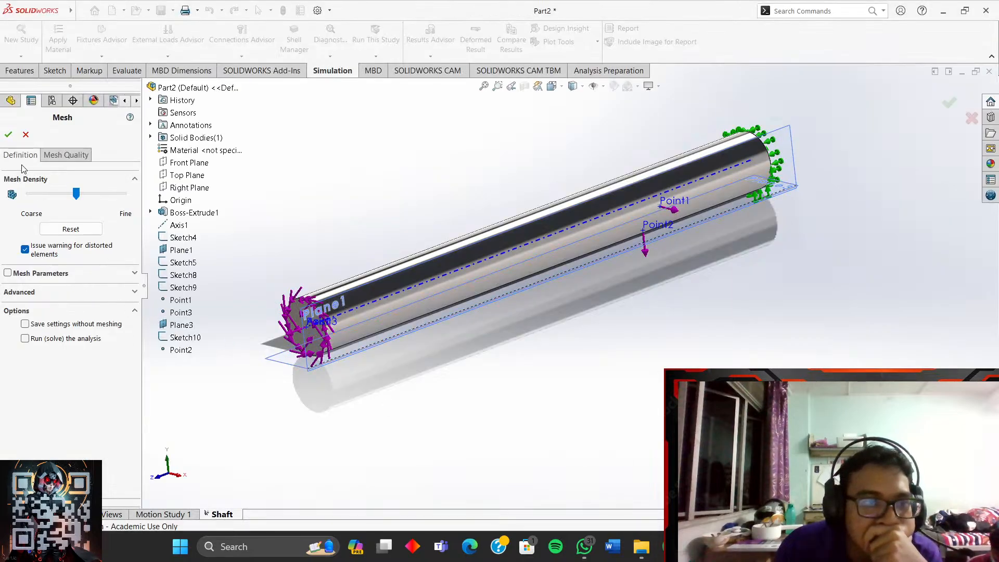
- Create the mesh and run the Shaft study, producing a von Mises plot peaking at 3.928e+07 N/m^2
left_click(8, 136)
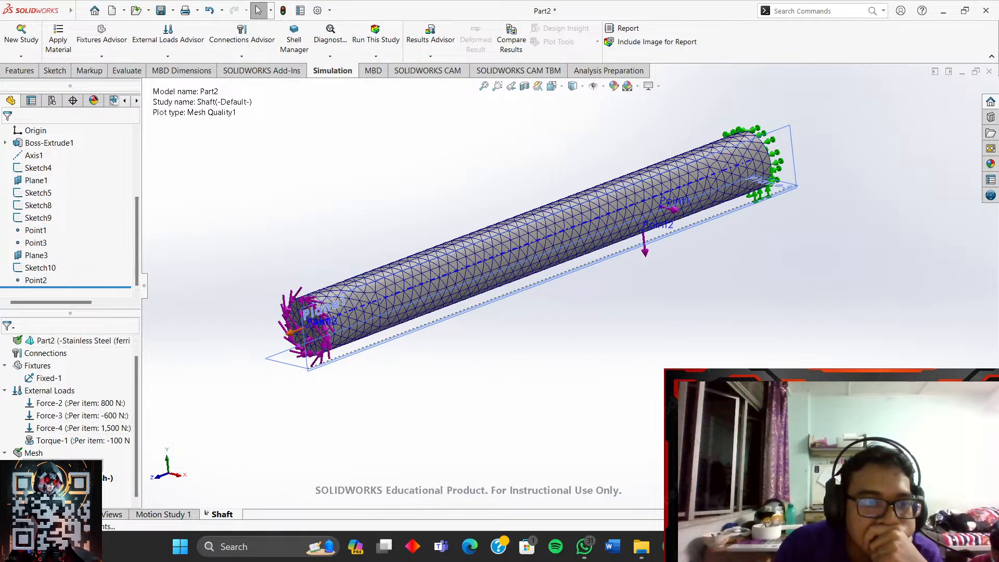
right_click(34, 453)
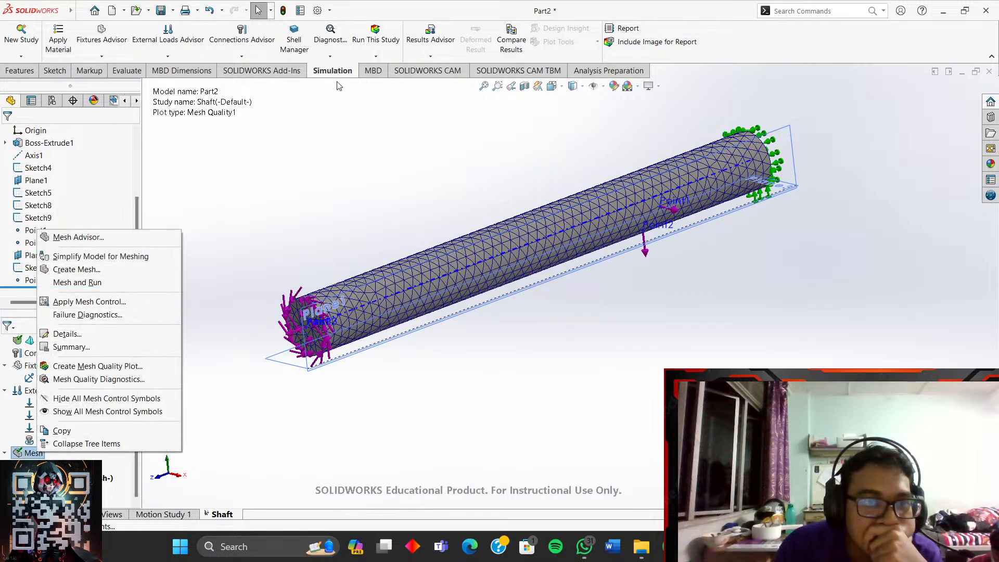
left_click(379, 43)
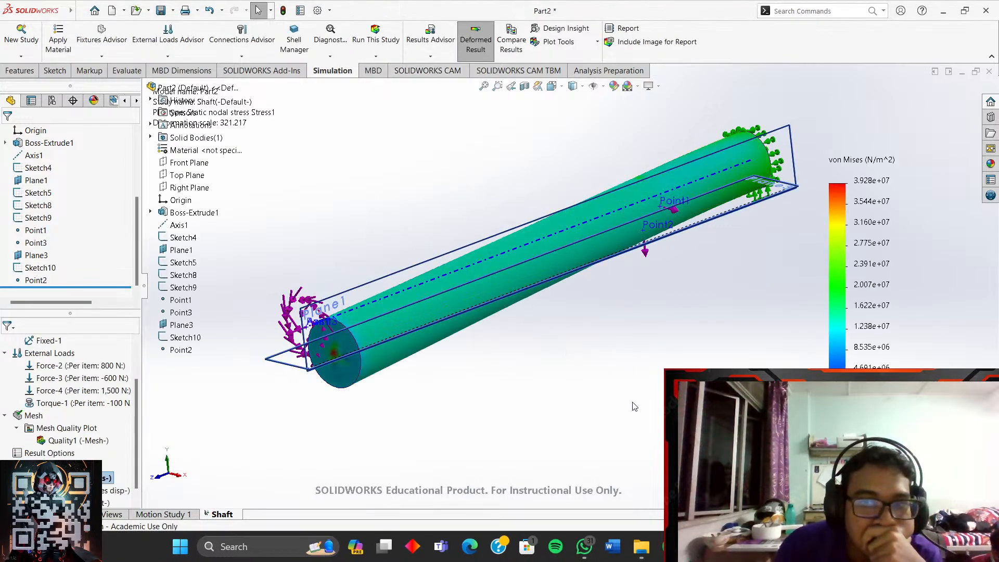
- Hide Plane3 in the feature tree
scroll(641, 361, "up", 2)
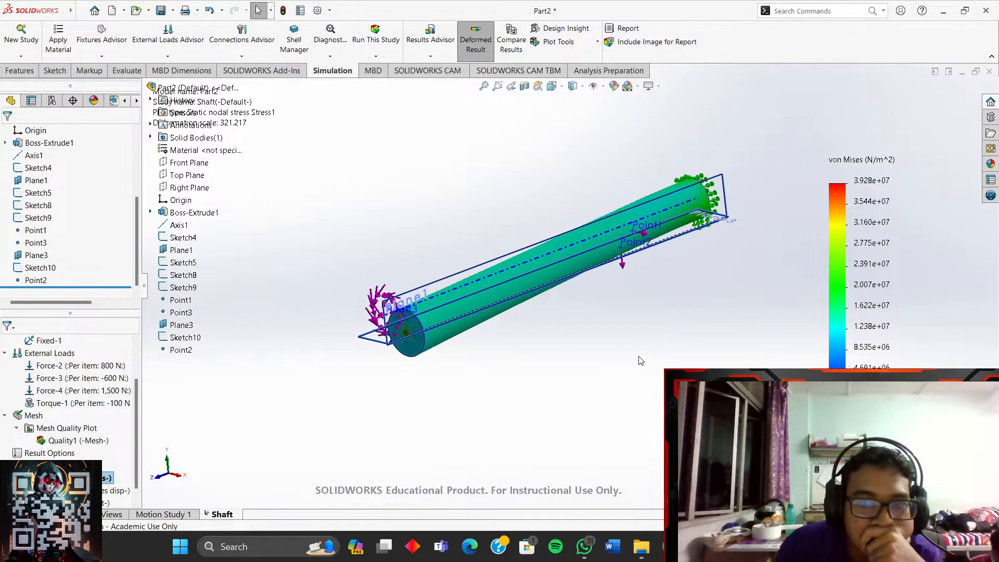
scroll(665, 326, "down", 2)
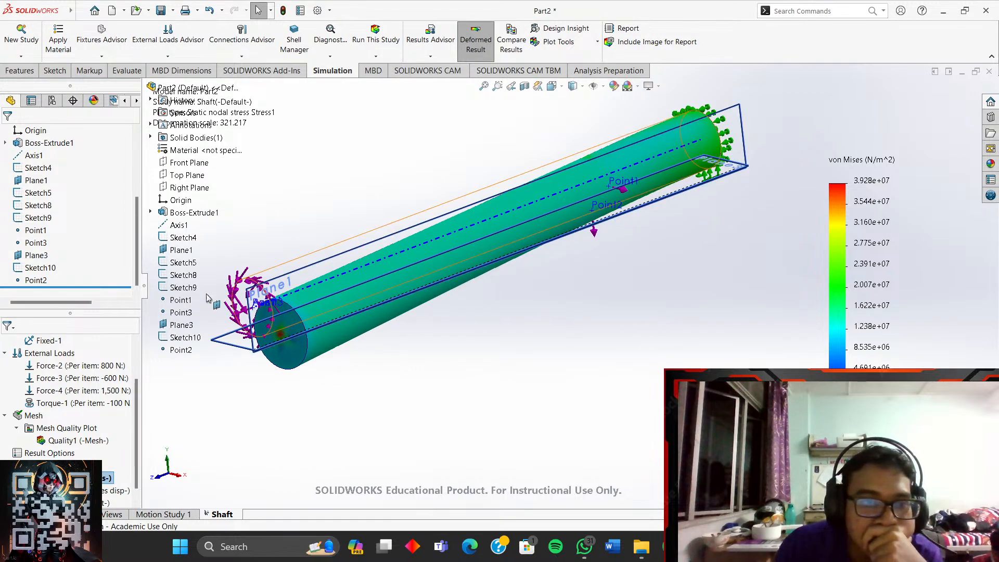
left_click(35, 255)
right_click(35, 257)
left_click(60, 239)
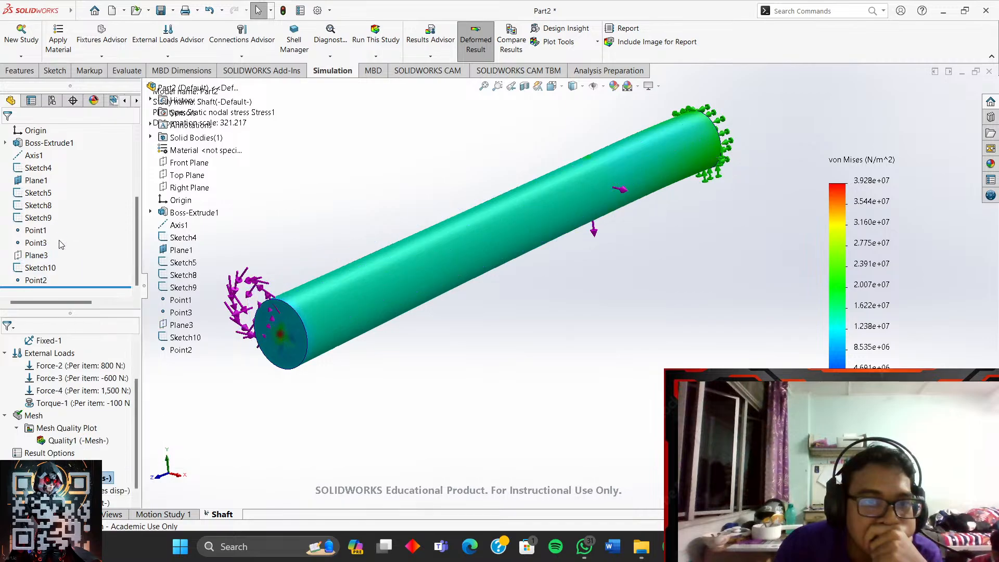
- Turn the shaft's stress plot to the Isometric view
scroll(555, 325, "up", 2)
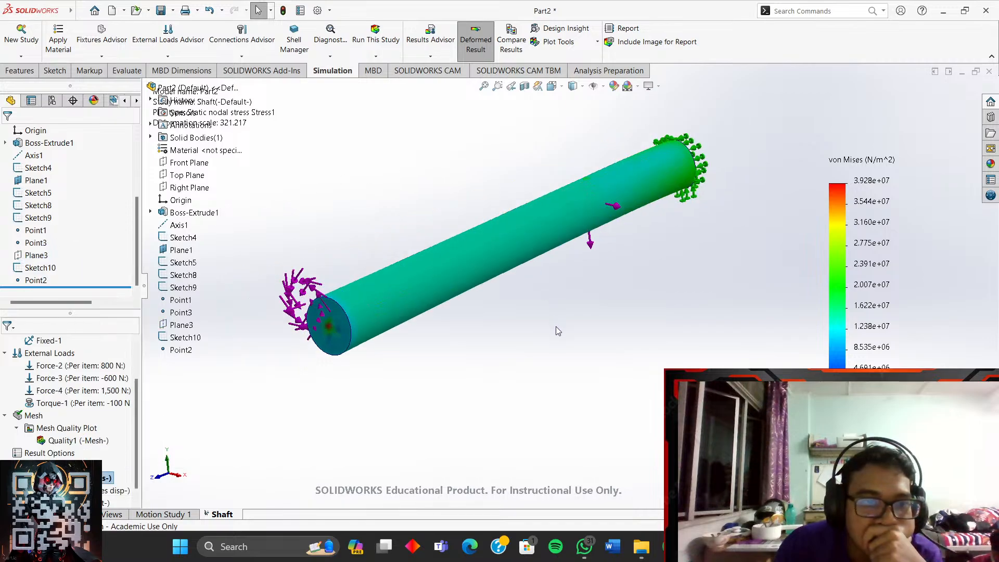
scroll(554, 231, "down", 3)
scroll(542, 285, "down", 1)
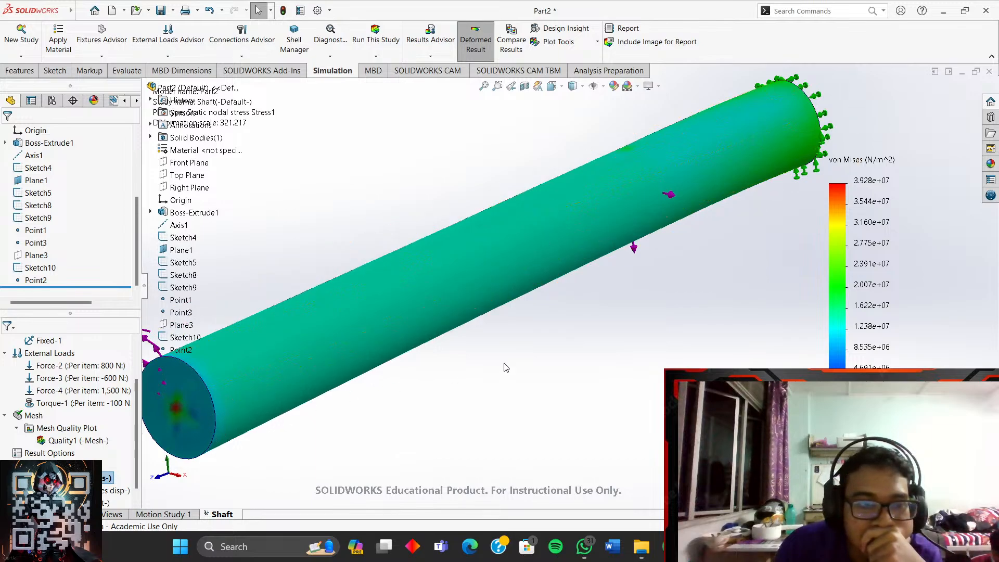
scroll(547, 358, "up", 1)
scroll(369, 222, "down", 1)
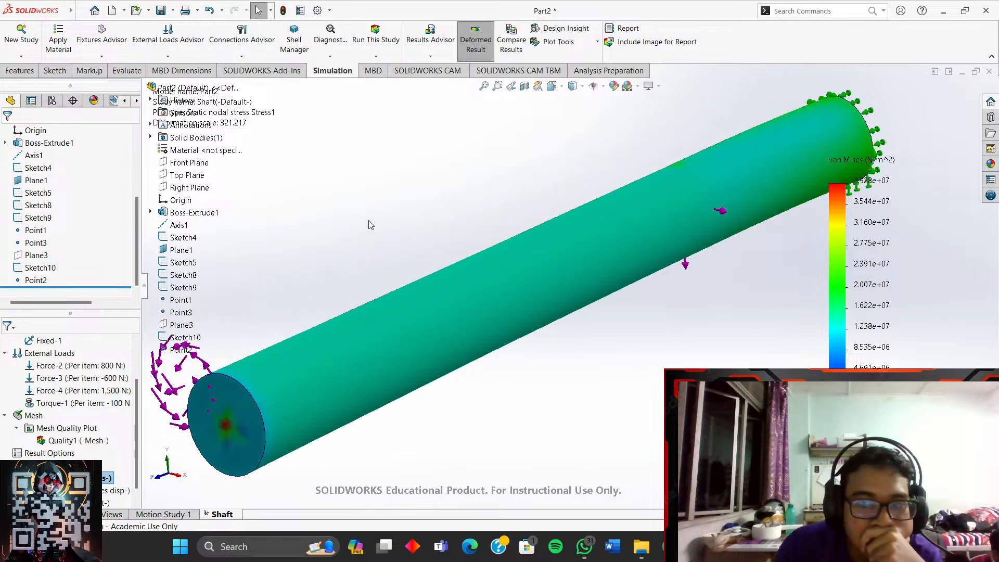
scroll(369, 222, "up", 1)
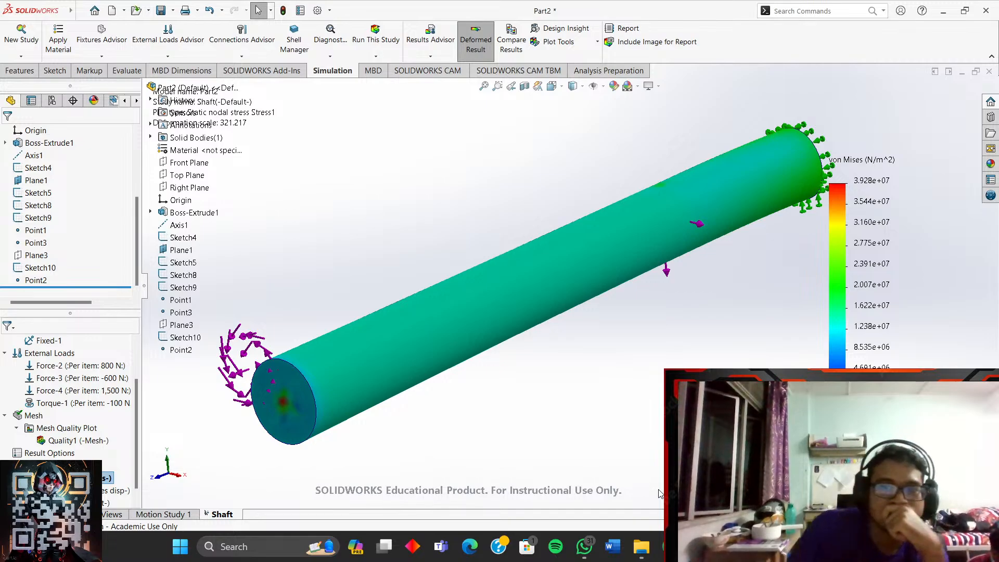
middle_click_drag(660, 493, 432, 423)
left_click(566, 87)
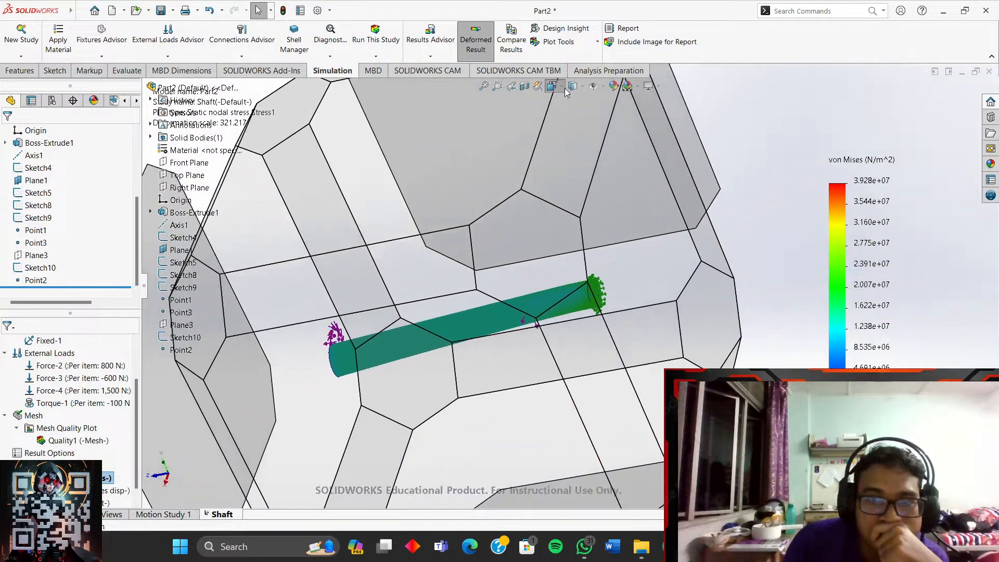
left_click(614, 119)
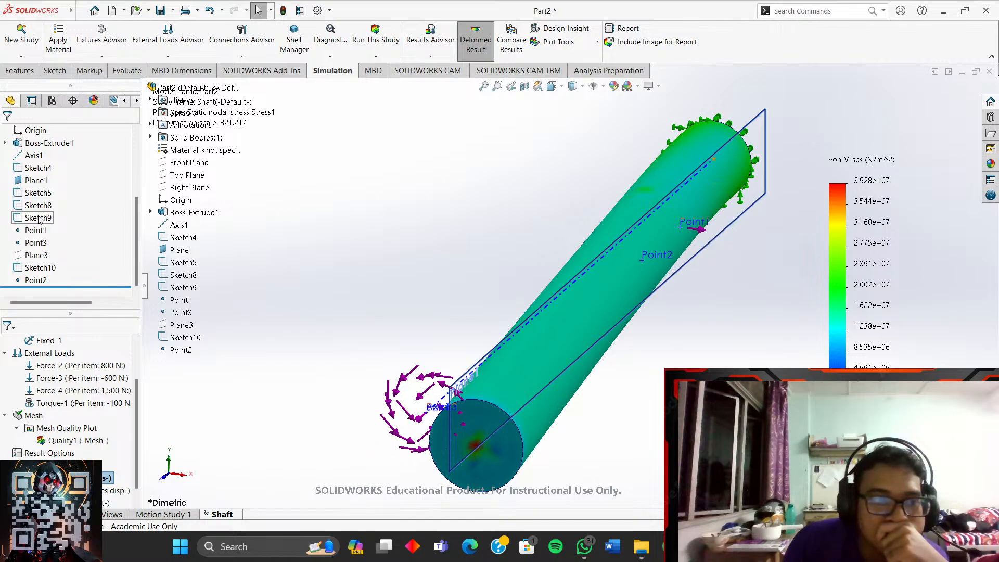
- Hide Plane1 in the feature tree
left_click(34, 180)
right_click(34, 180)
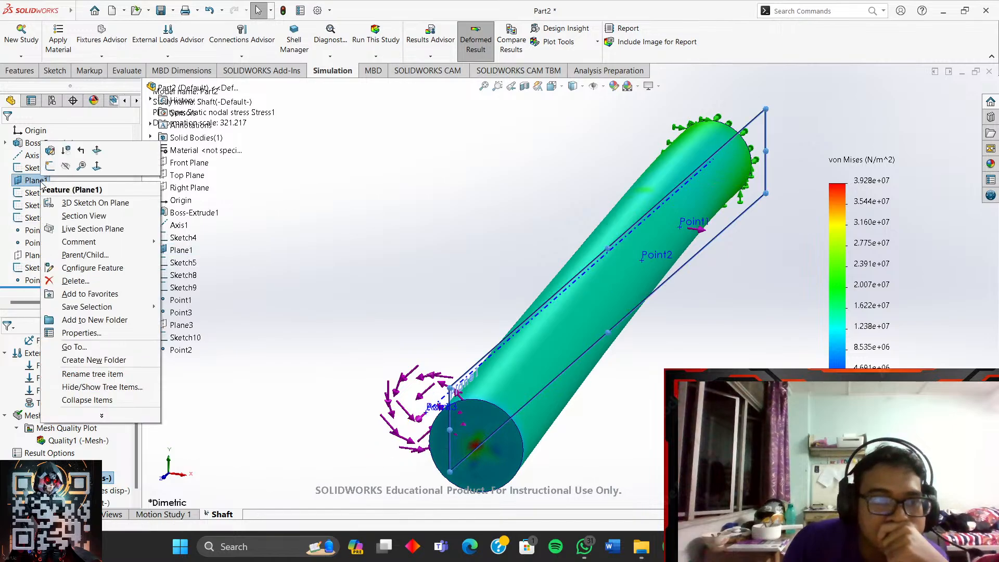
left_click(67, 166)
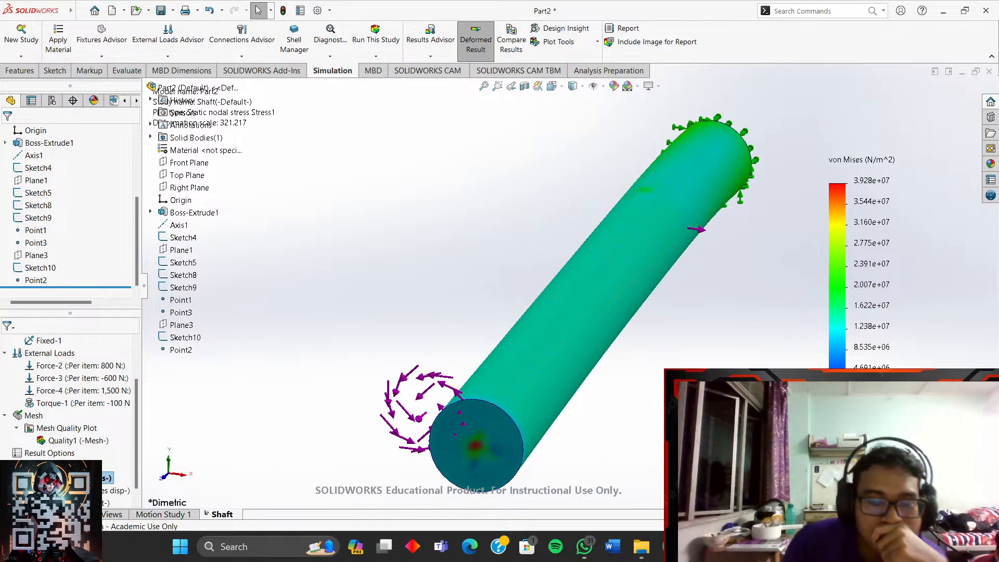
- Capture a full-screen snip of the stress plot and bring up Telegram
key("super+shift+s")
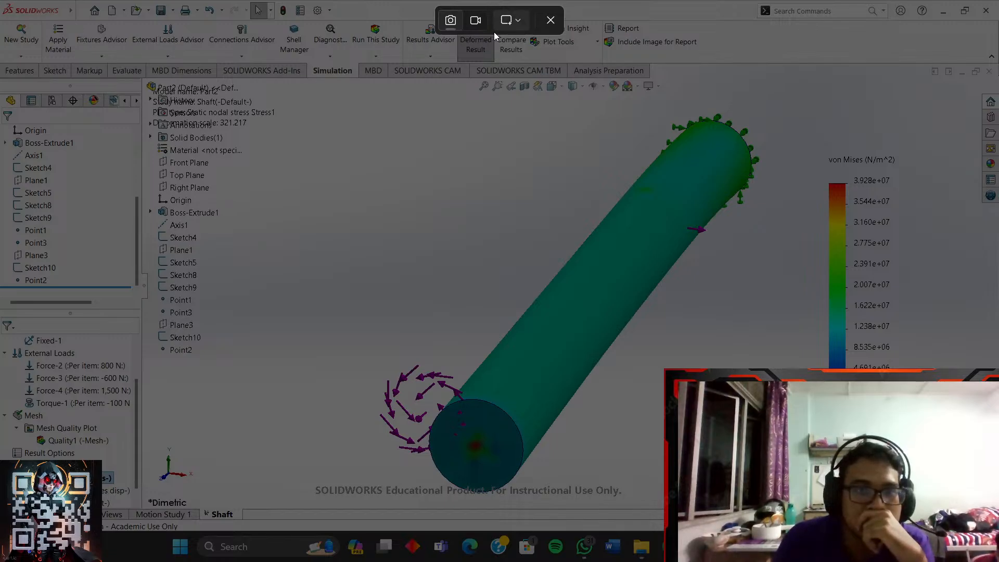
left_click_drag(1, 1, 998, 530)
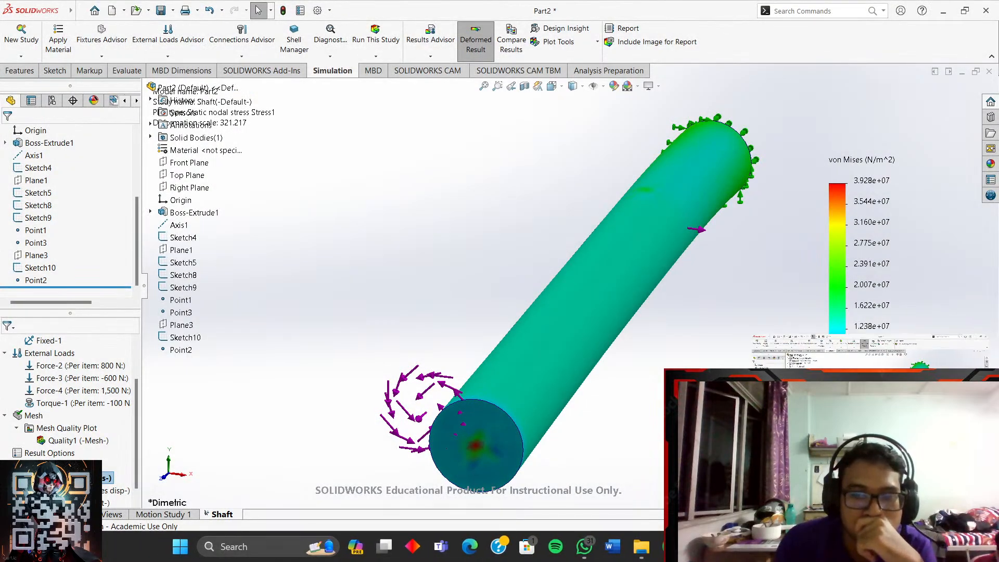
left_click(728, 547)
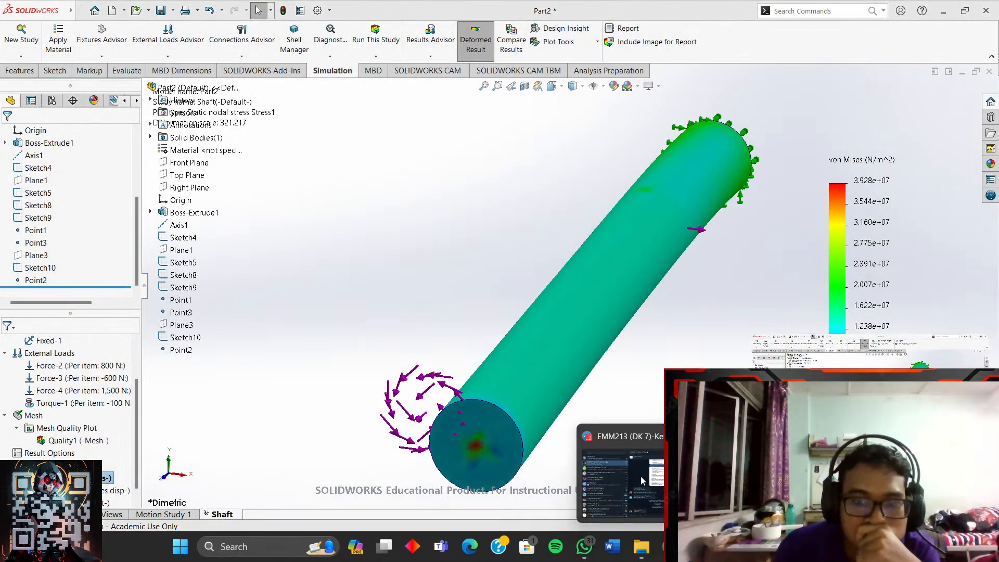
mouse_move(630, 476)
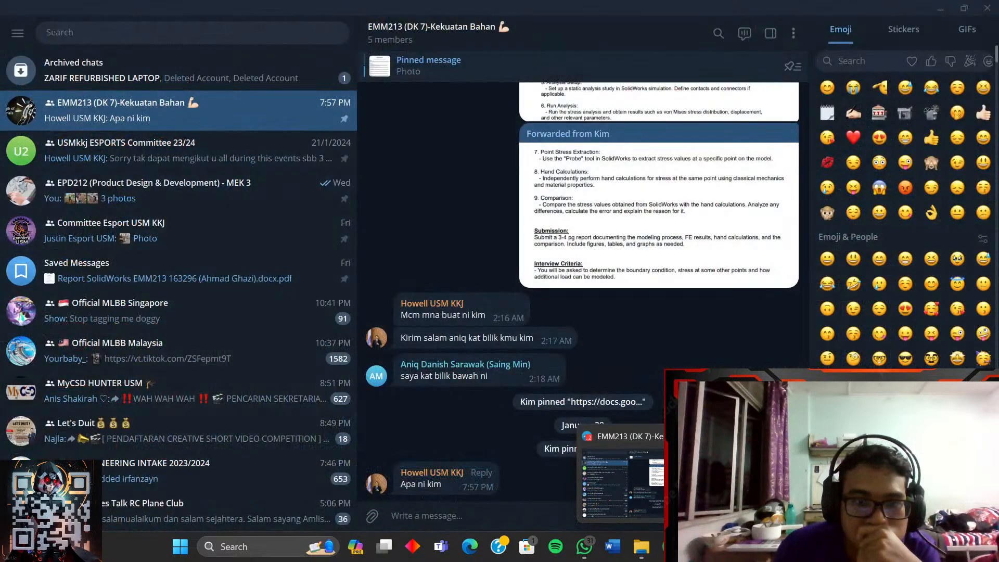
- Send the stress-plot screenshot to Saved Messages with the caption 'hok ambo'
left_click(106, 30)
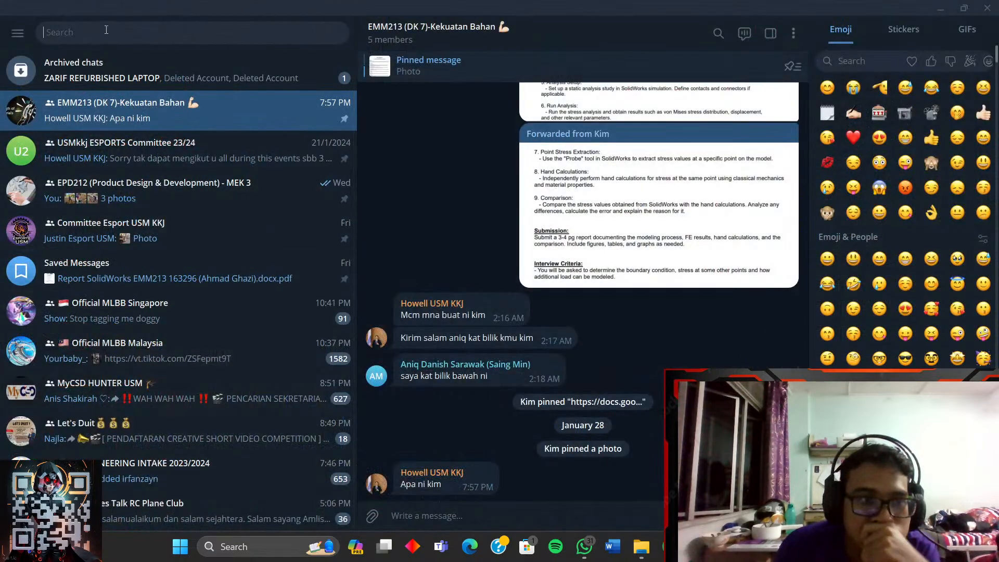
left_click(203, 268)
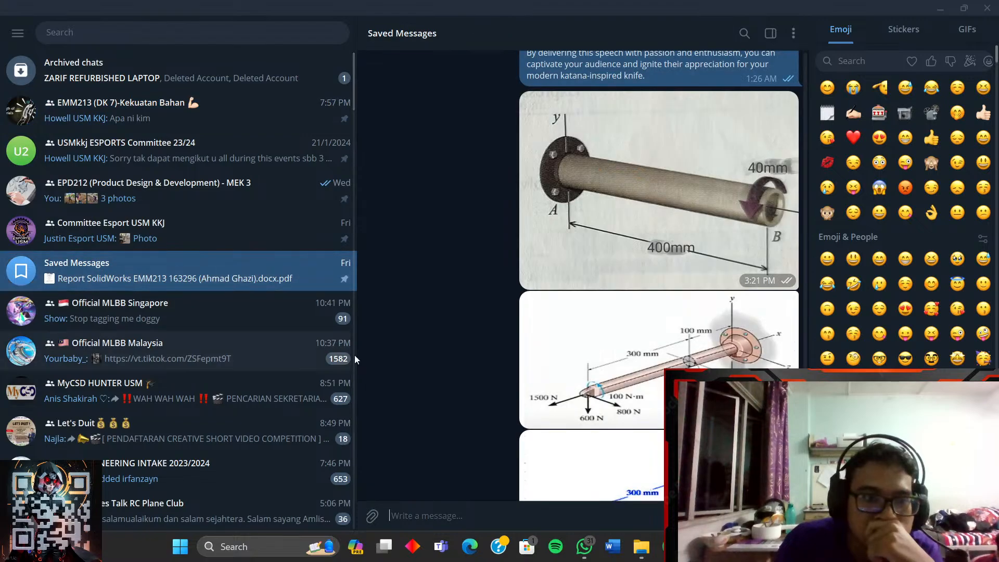
left_click(497, 517)
key("ctrl+v")
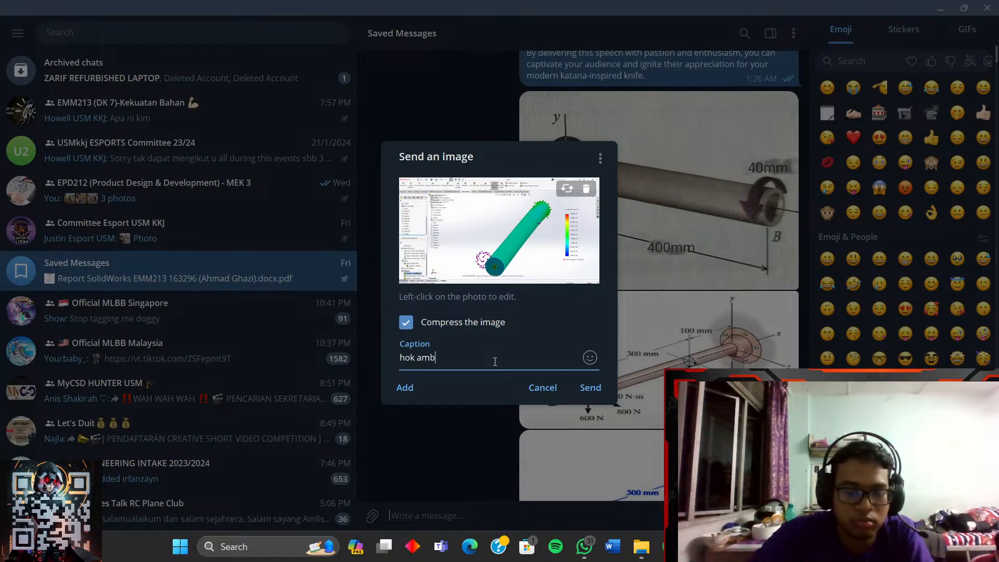
key("Return")
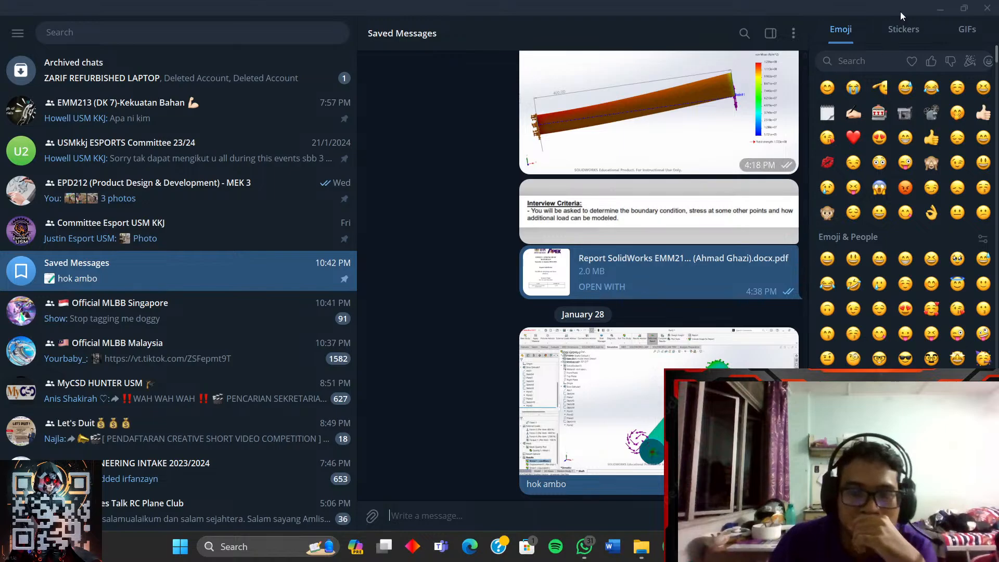
- Minimise Telegram and orbit the shaft to a new orientation
left_click(939, 10)
middle_click_drag(750, 301, 684, 312)
middle_click_drag(707, 346, 668, 312)
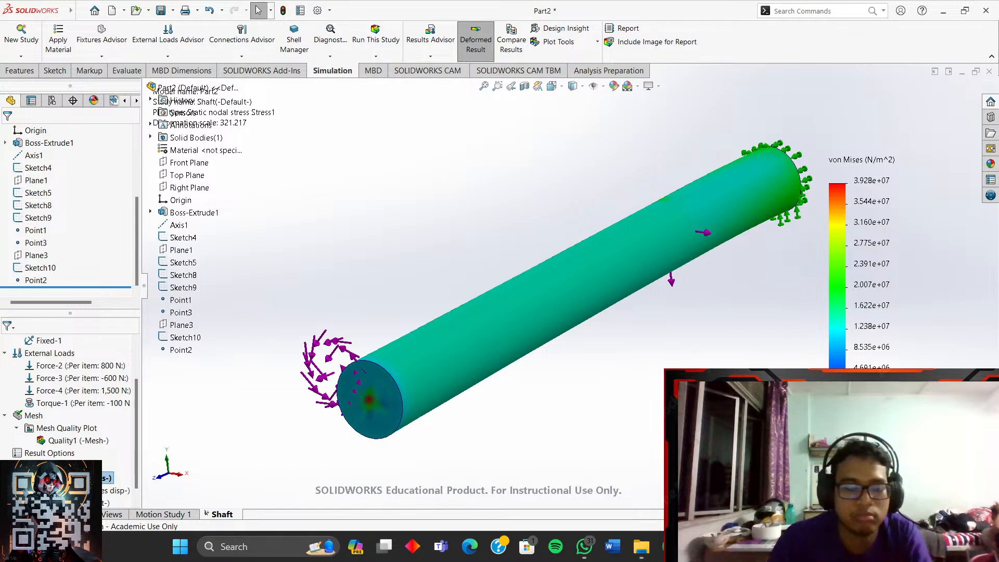
- Snip the reoriented stress plot and paste it into Telegram's Saved Messages to send
key("super+shift+s")
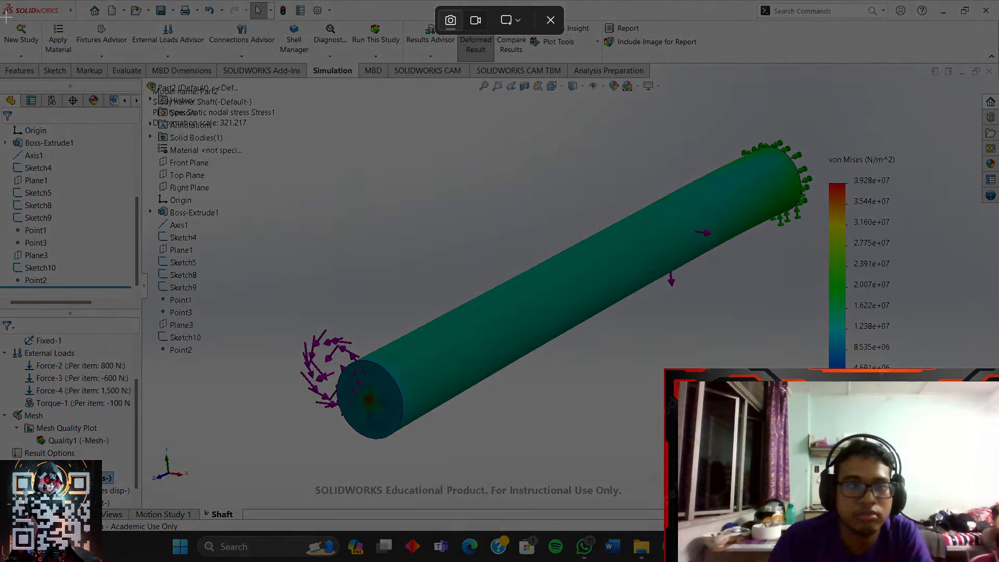
left_click_drag(4, 1, 998, 531)
left_click(699, 547)
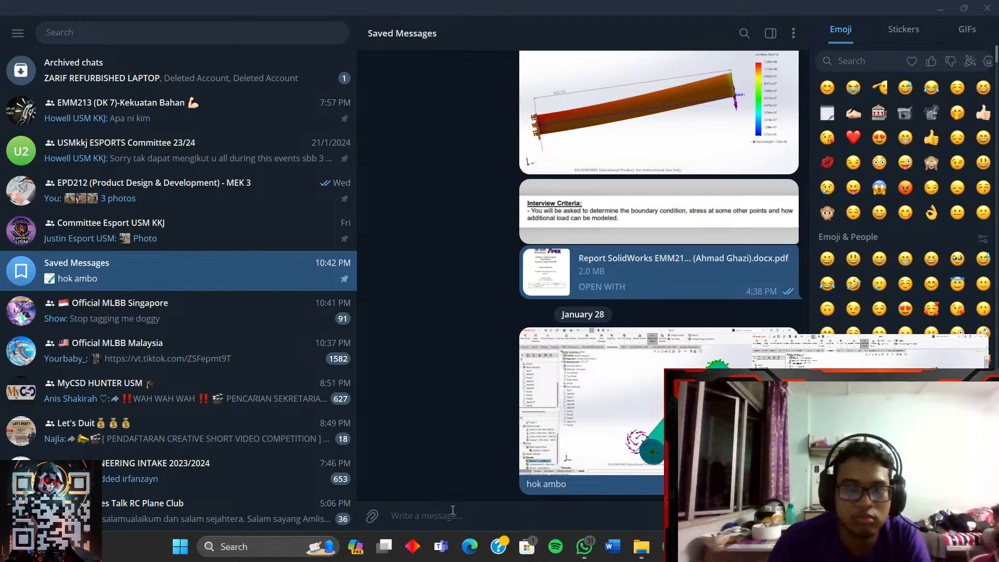
key("ctrl+v")
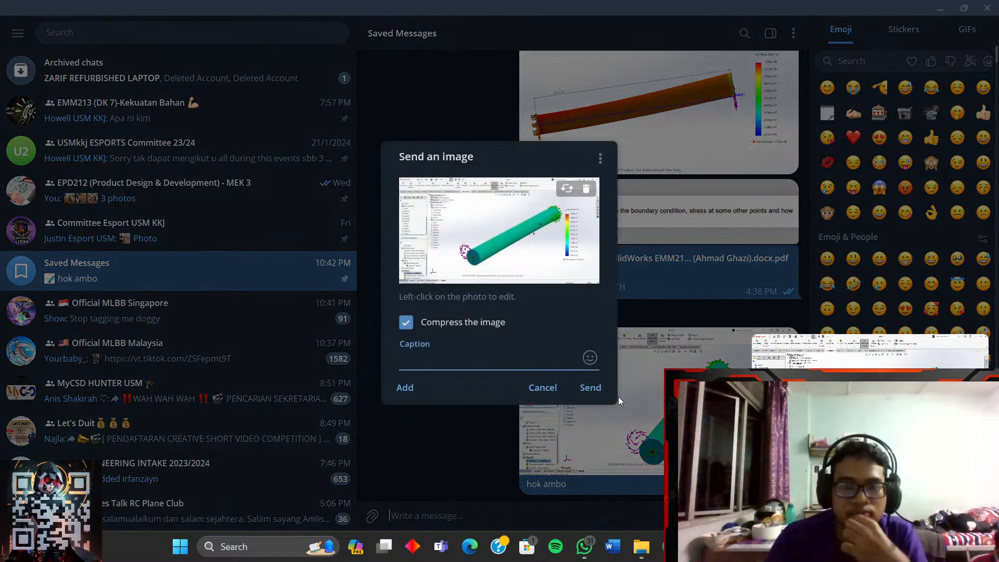
left_click(590, 389)
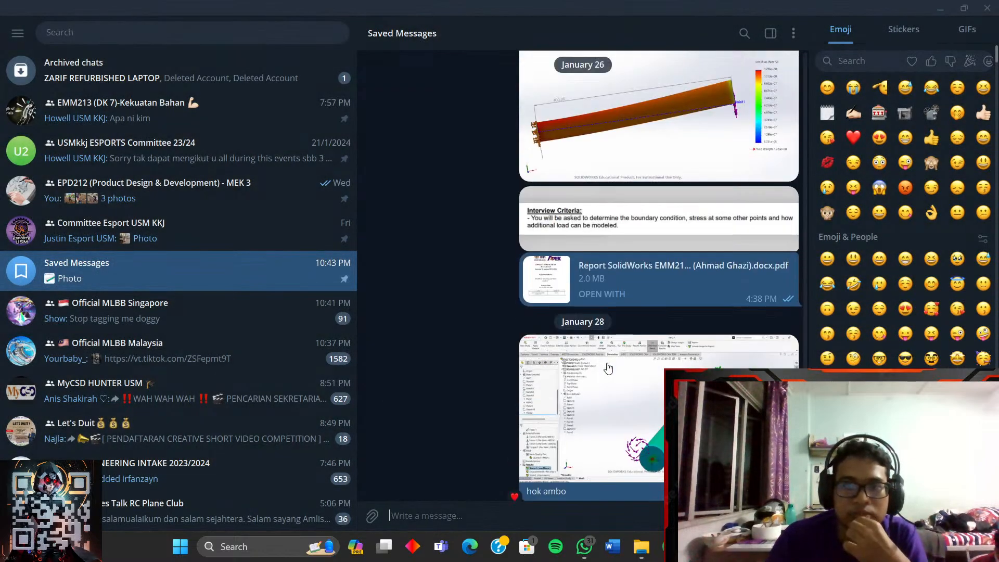
- Minimise Telegram and start a Save As for the shaft part
left_click(940, 9)
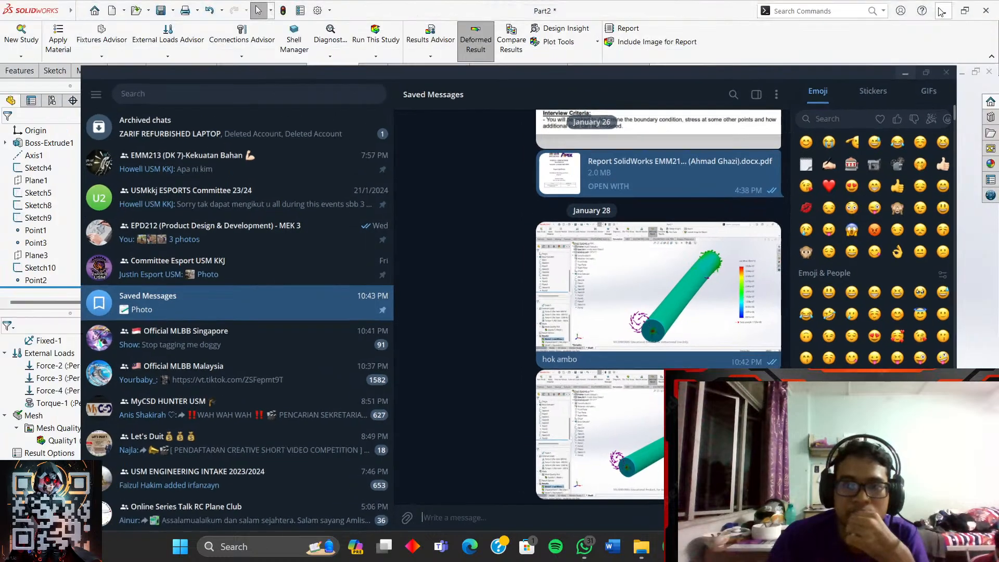
left_click(147, 12)
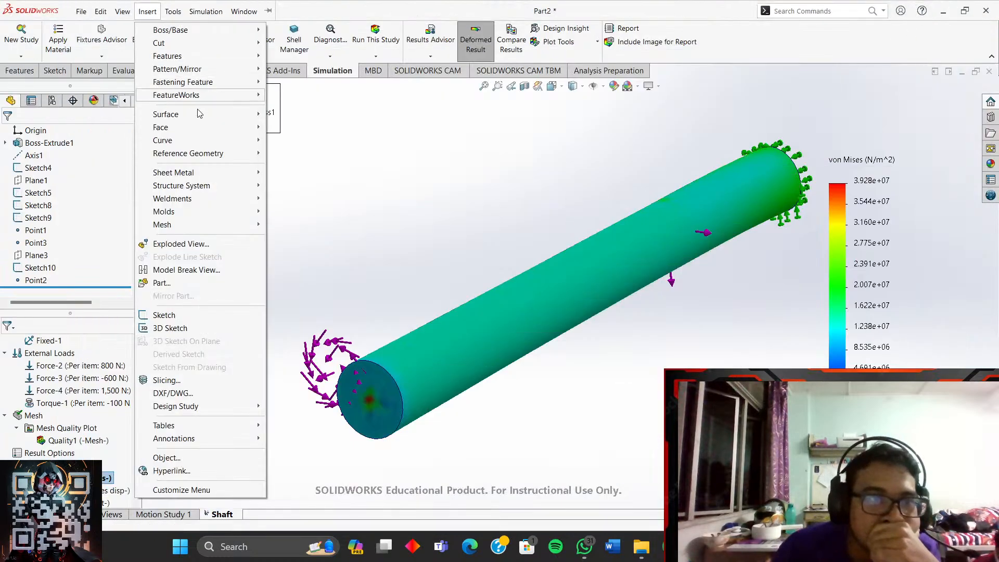
left_click(382, 157)
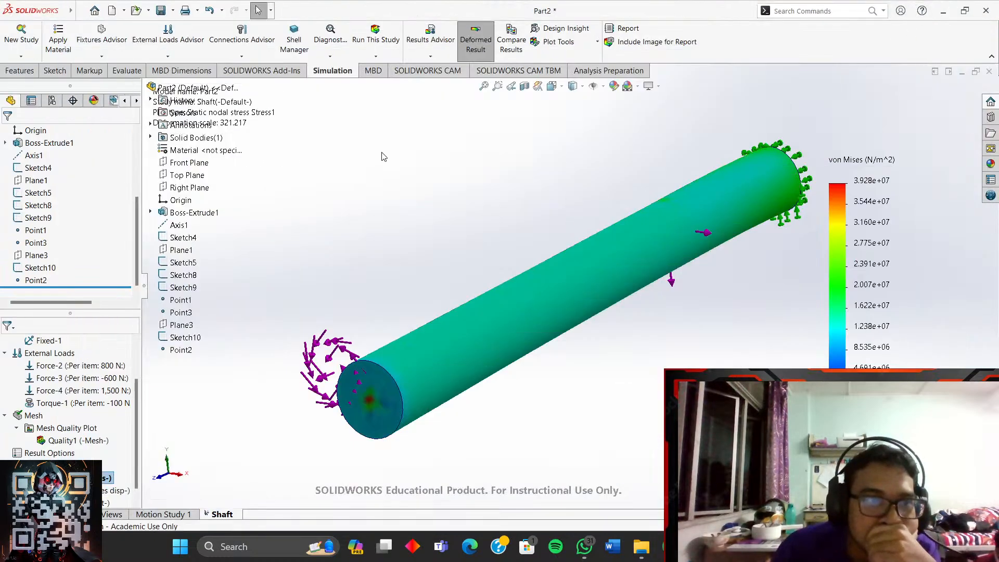
left_click(173, 11)
left_click(182, 40)
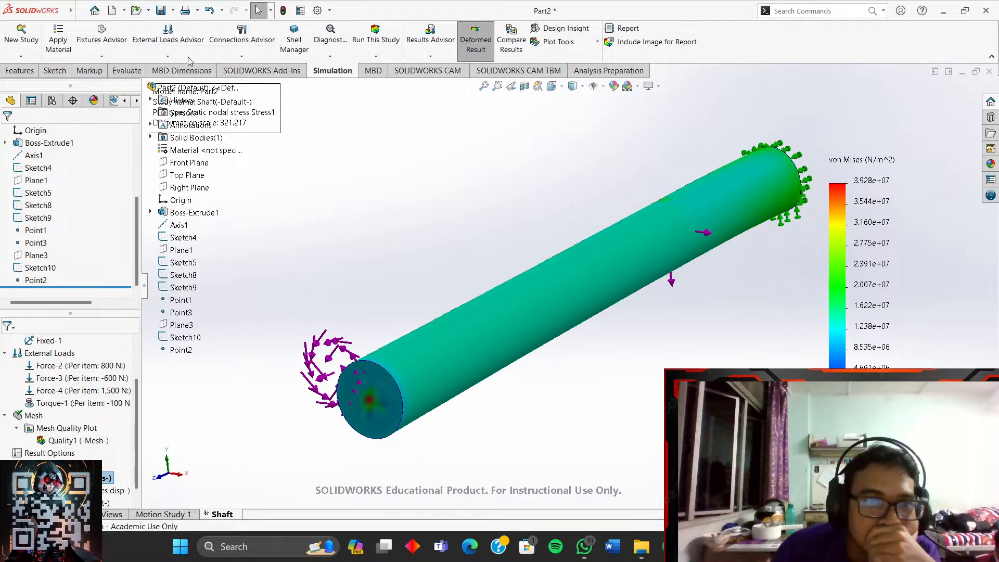
- Browse to Documents > USM KKJ SA 23_24 (ASSIGNMENT) > EMM213 and create a new folder
left_click(557, 221)
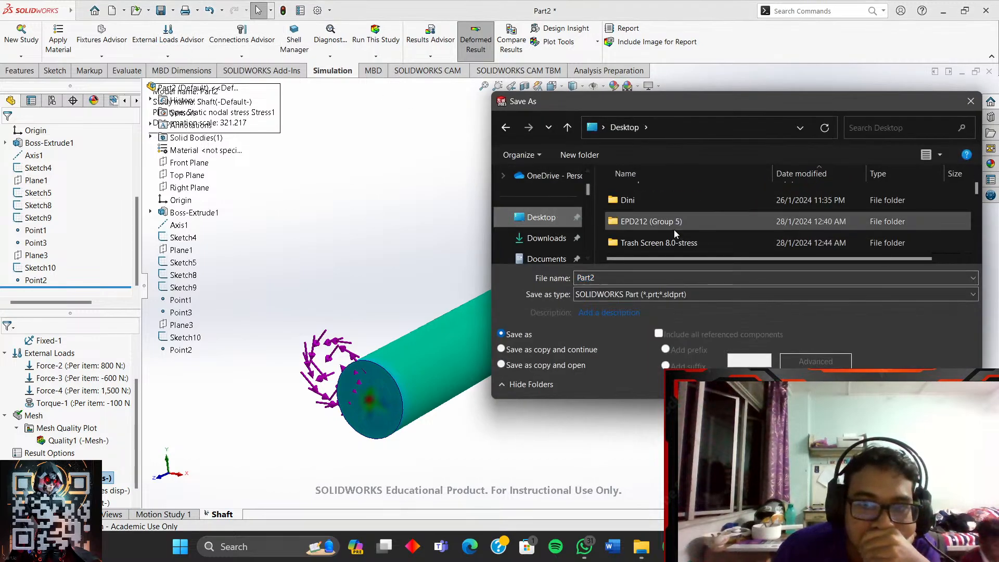
scroll(677, 232, "up", 10)
scroll(545, 208, "down", 1)
left_click(545, 202)
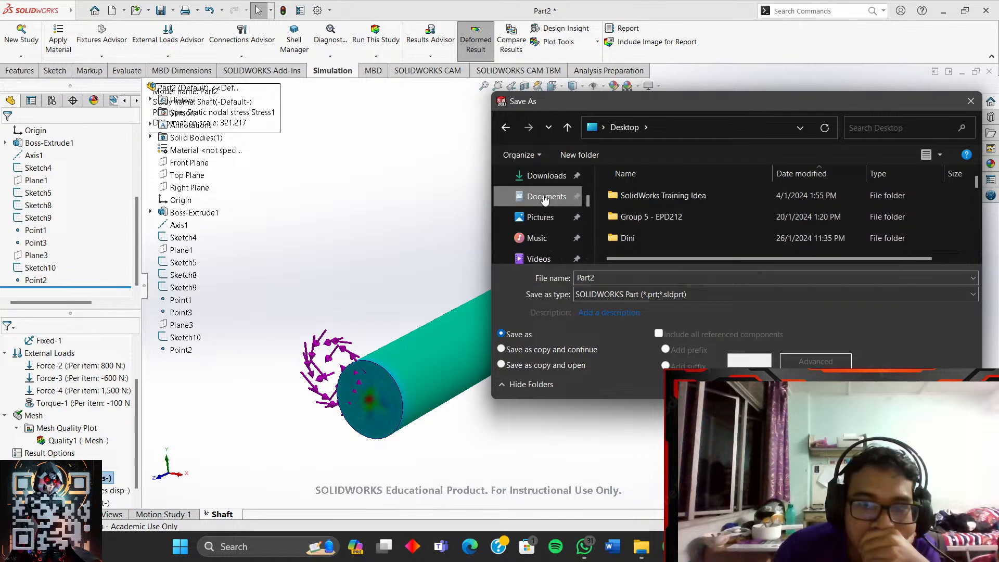
scroll(660, 223, "down", 5)
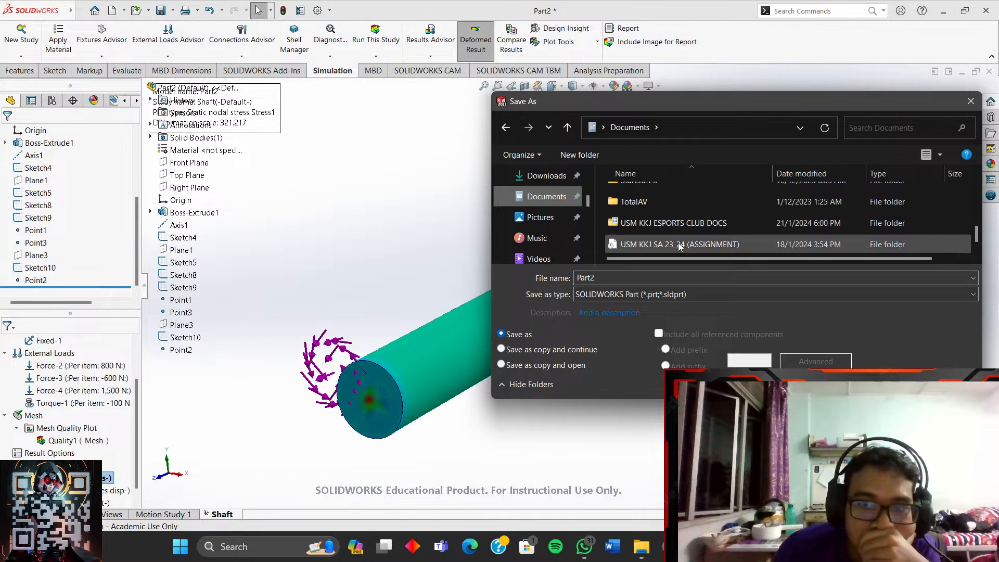
double_click(679, 244)
double_click(670, 217)
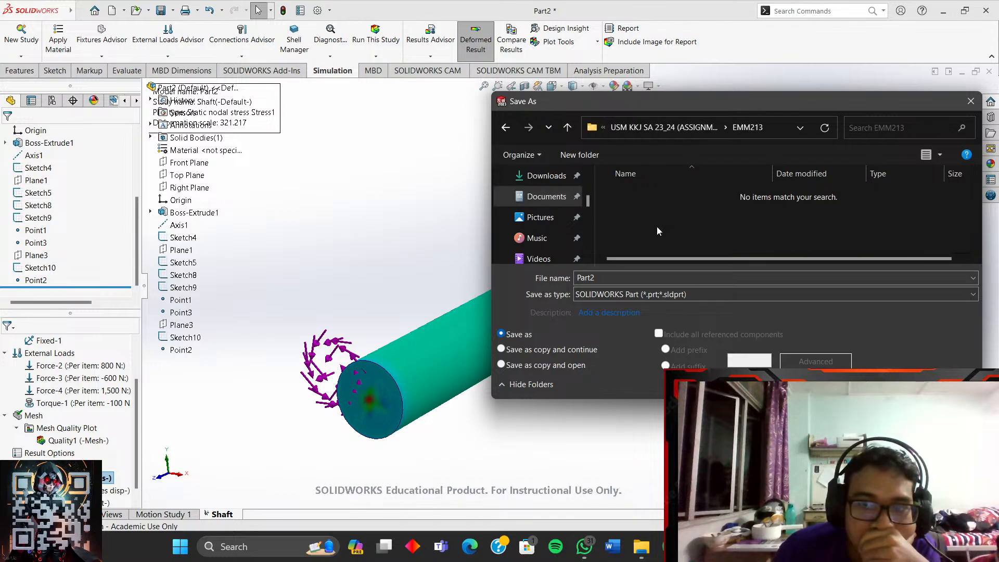
right_click(655, 220)
mouse_move(708, 349)
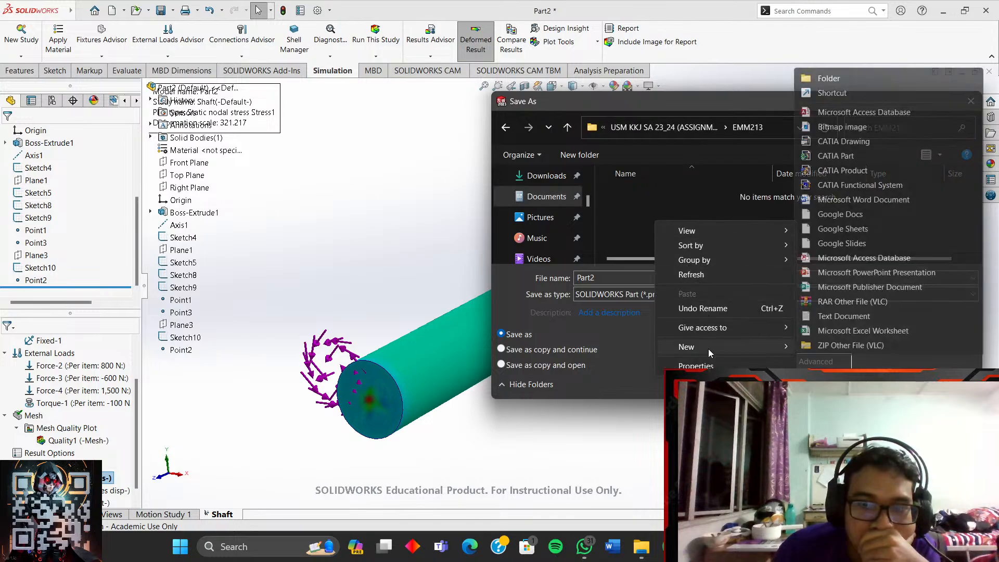
left_click(833, 79)
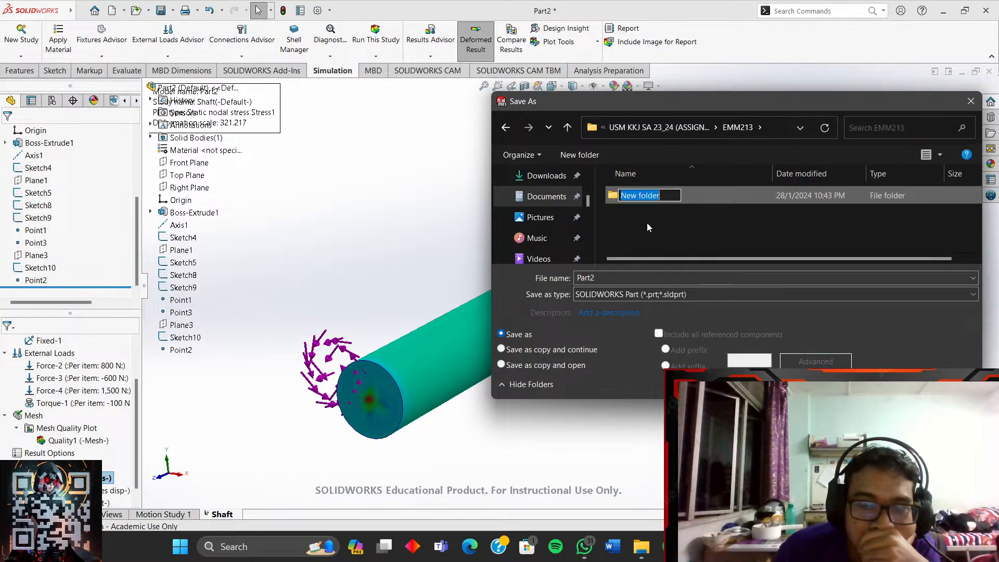
left_click(607, 281)
- Set the file name to 'Shaft' followed by the student's name and ID
left_click(607, 282)
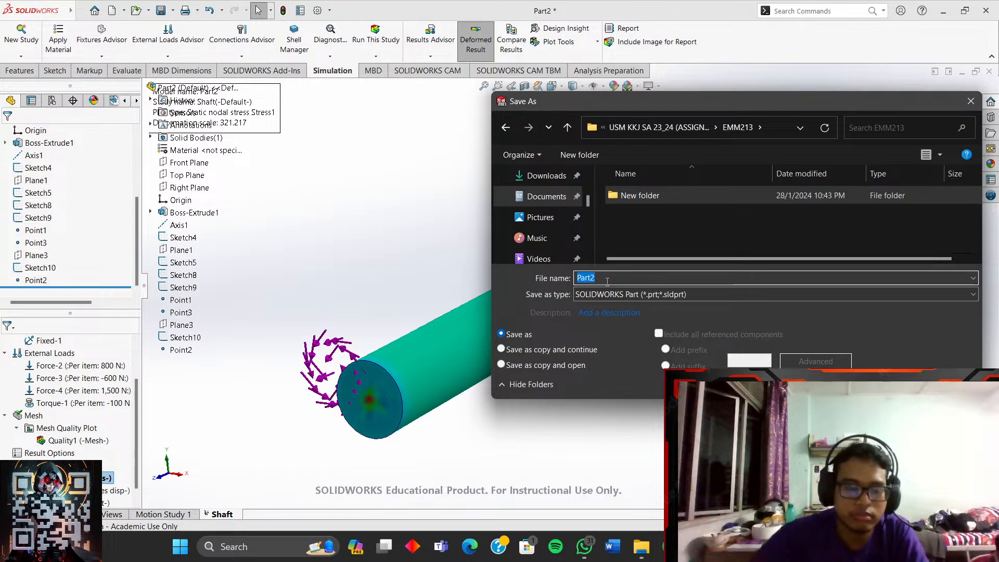
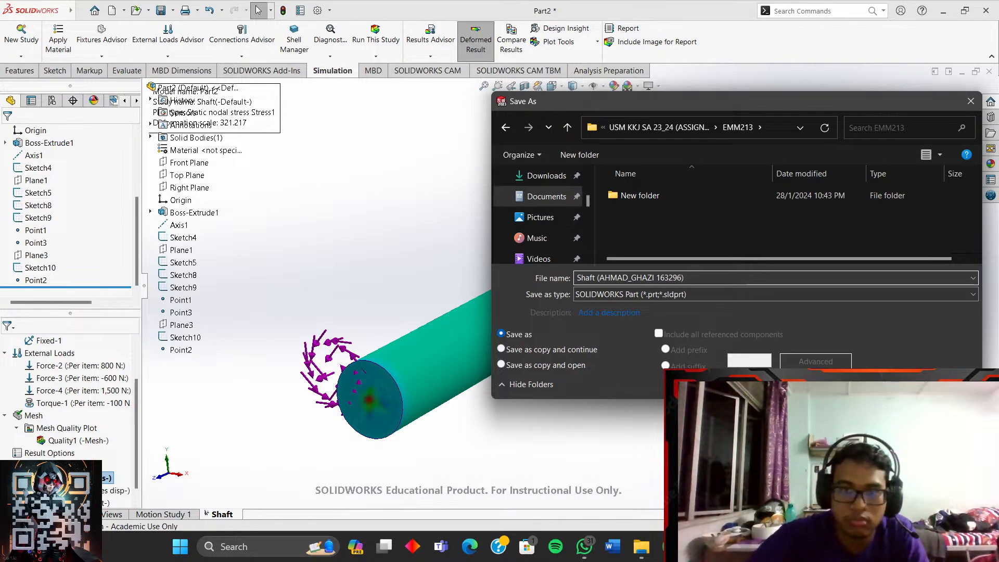
- Rename the new folder to 'SolidWorks Interview Assignment' and save the shaft part inside it
double_click(631, 196)
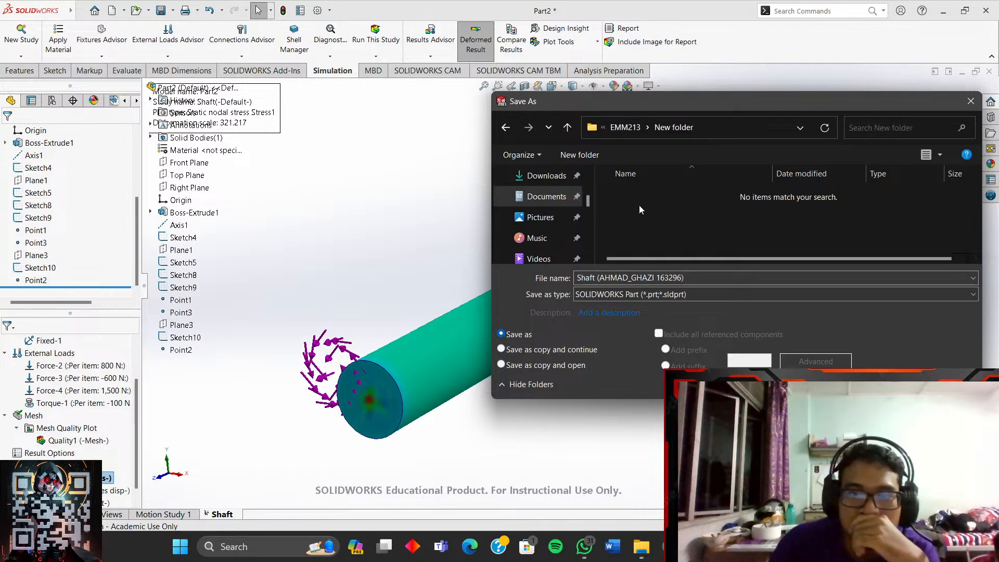
left_click(513, 128)
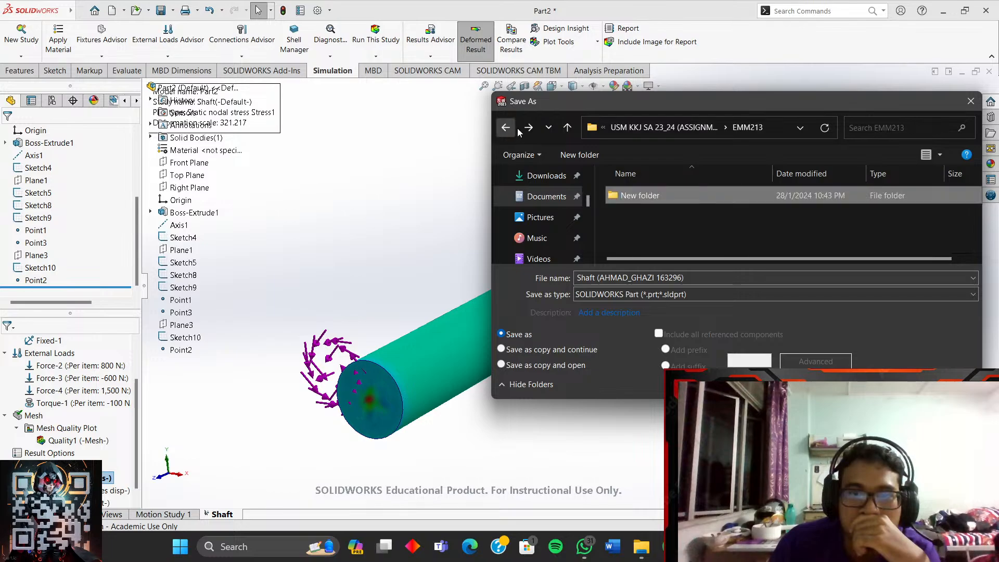
right_click(671, 197)
left_click(705, 531)
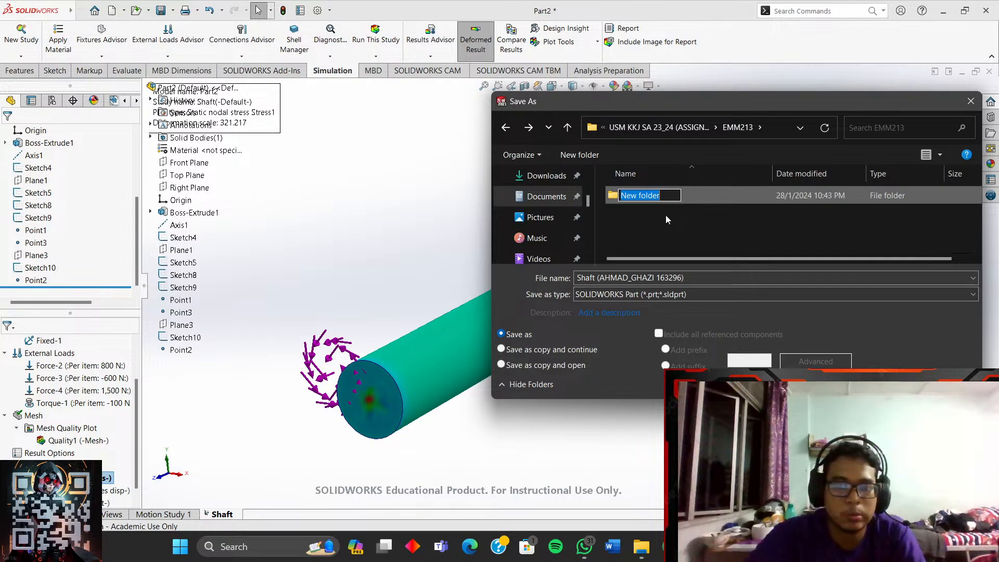
type("sOL")
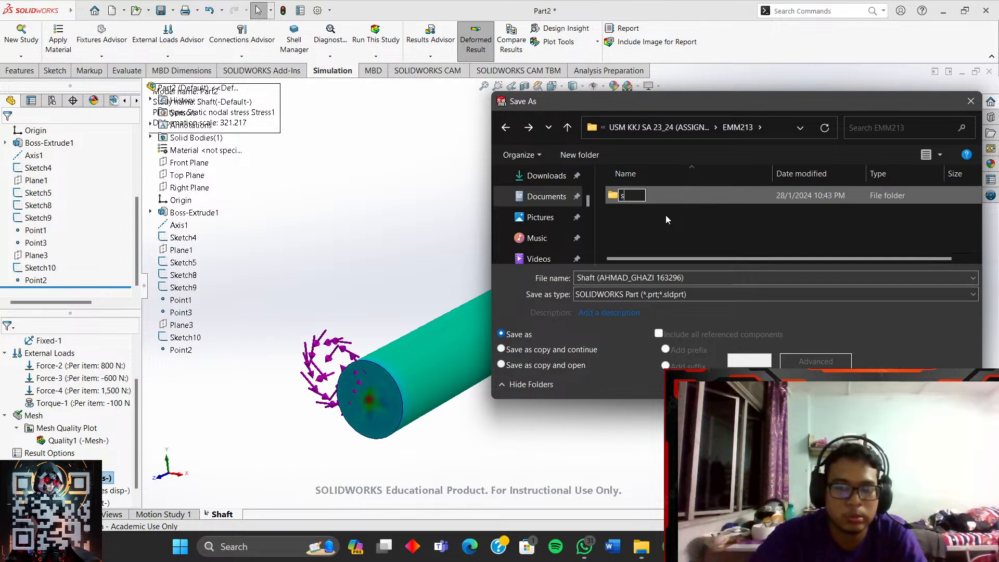
key("BackSpace")
key("BackSpace")
key("BackSpace")
type("S")
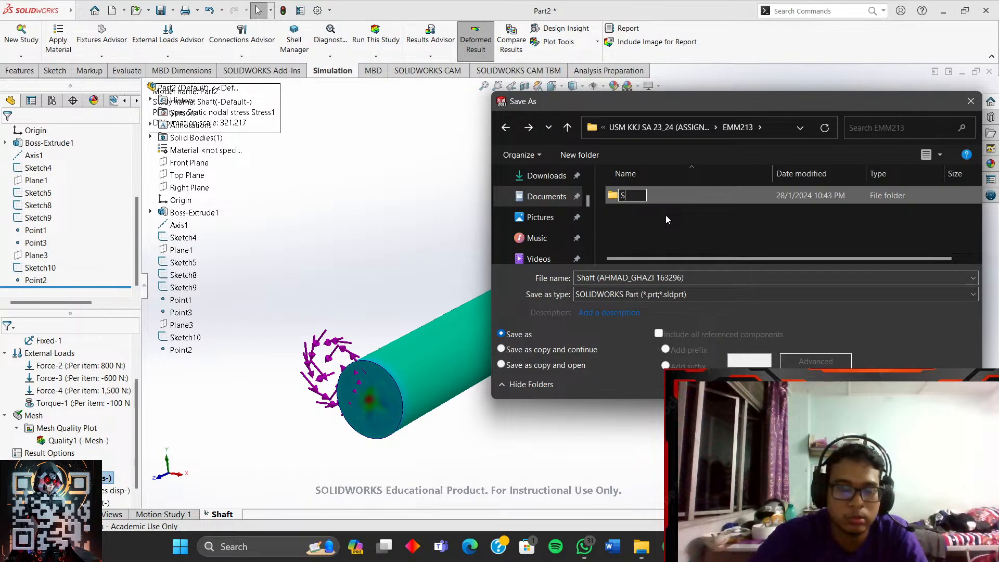
type("olidWor")
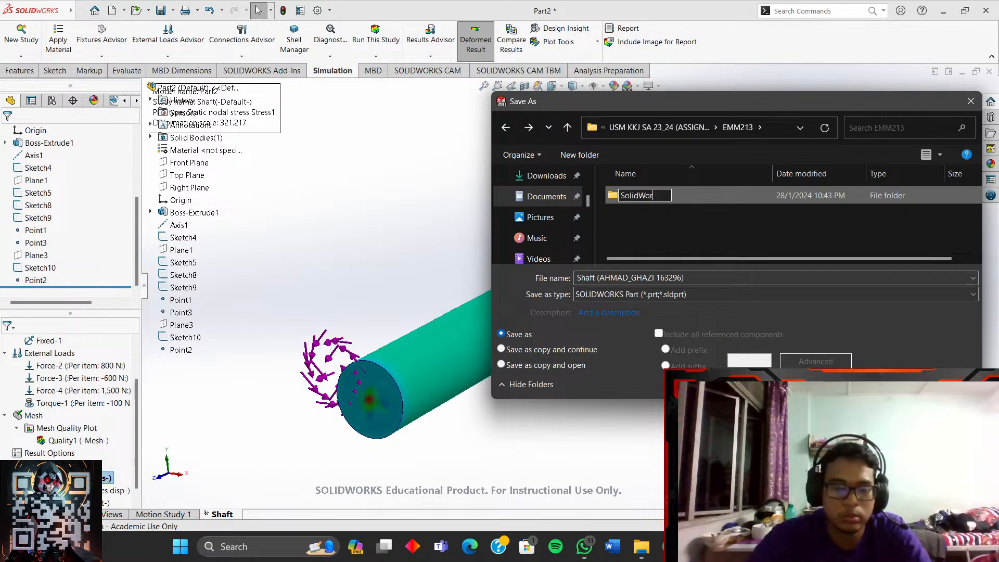
type("ks Inte")
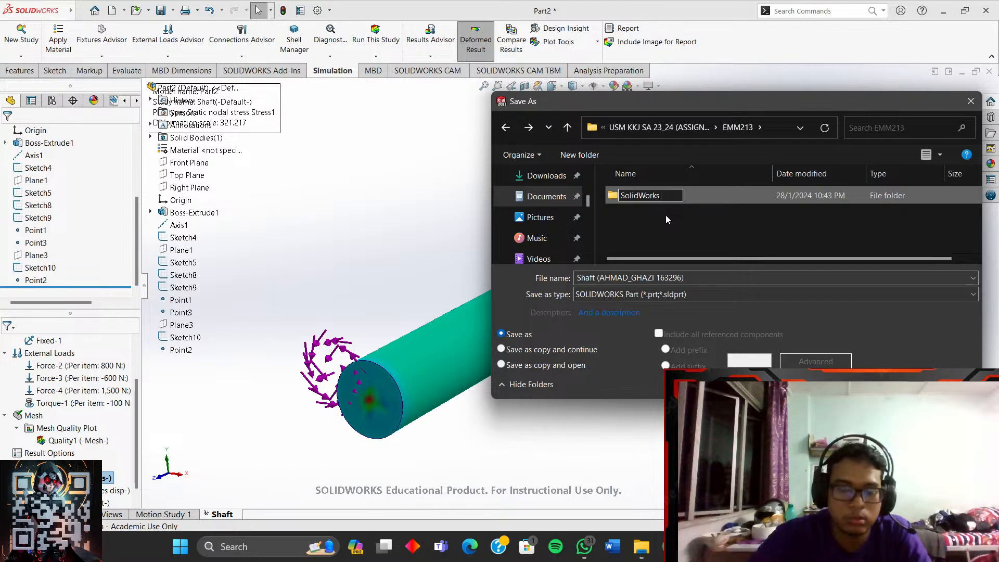
type("rview")
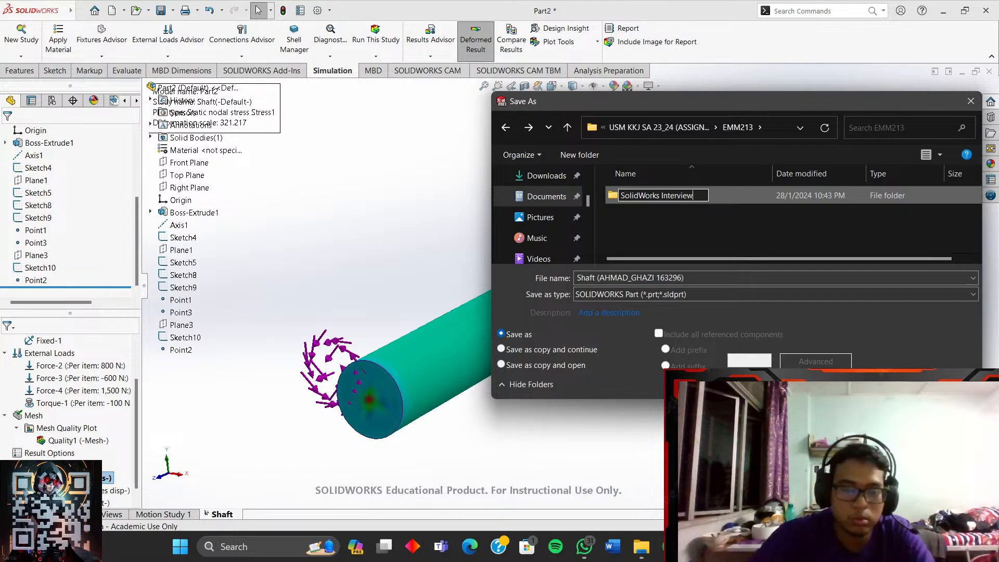
type(" Ass")
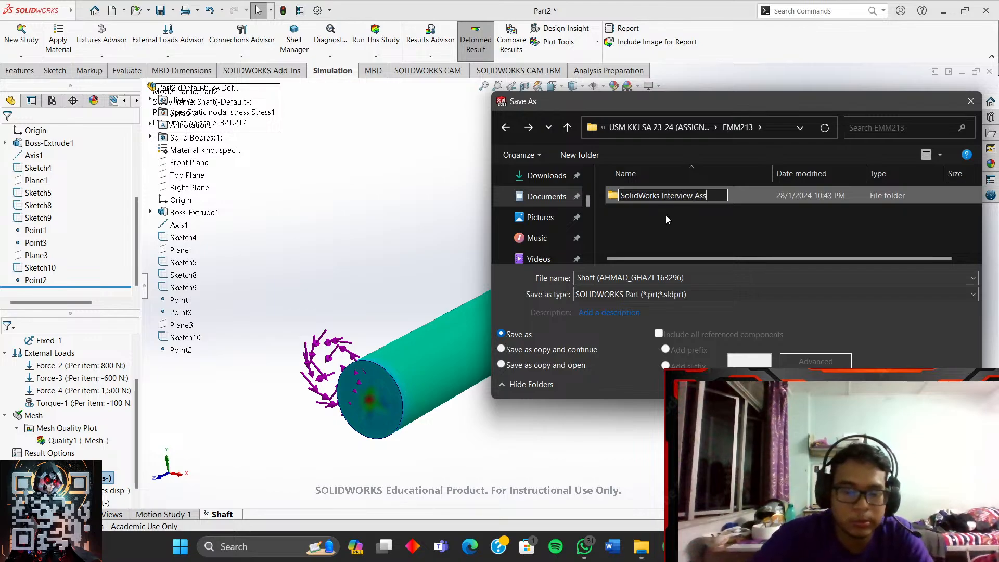
type("ignment")
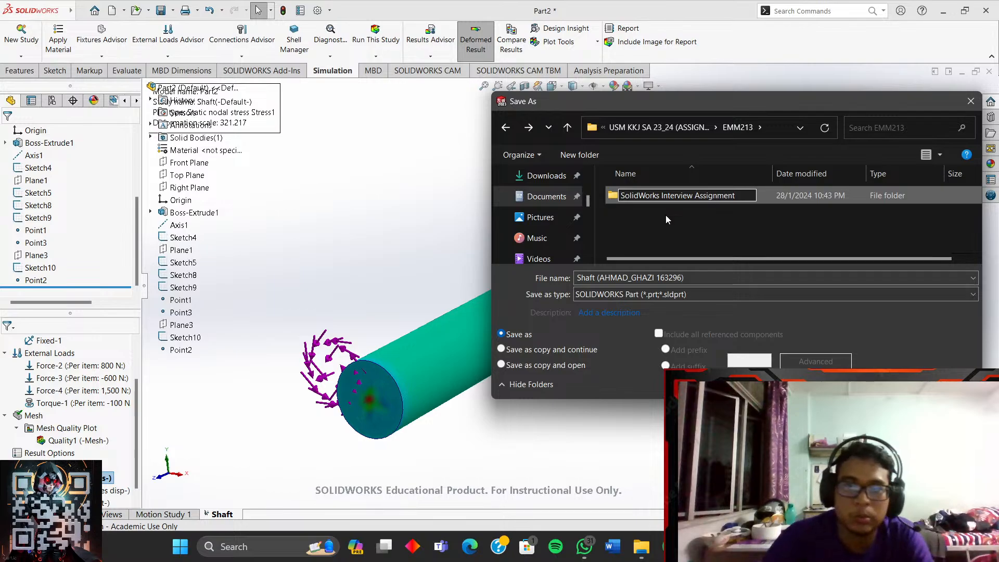
key("Return")
double_click(679, 198)
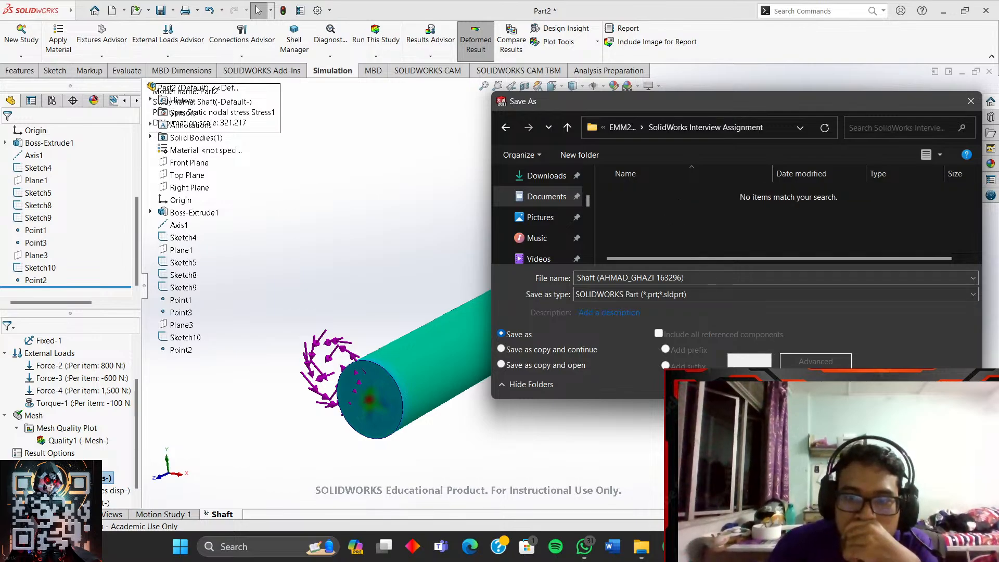
left_click(885, 384)
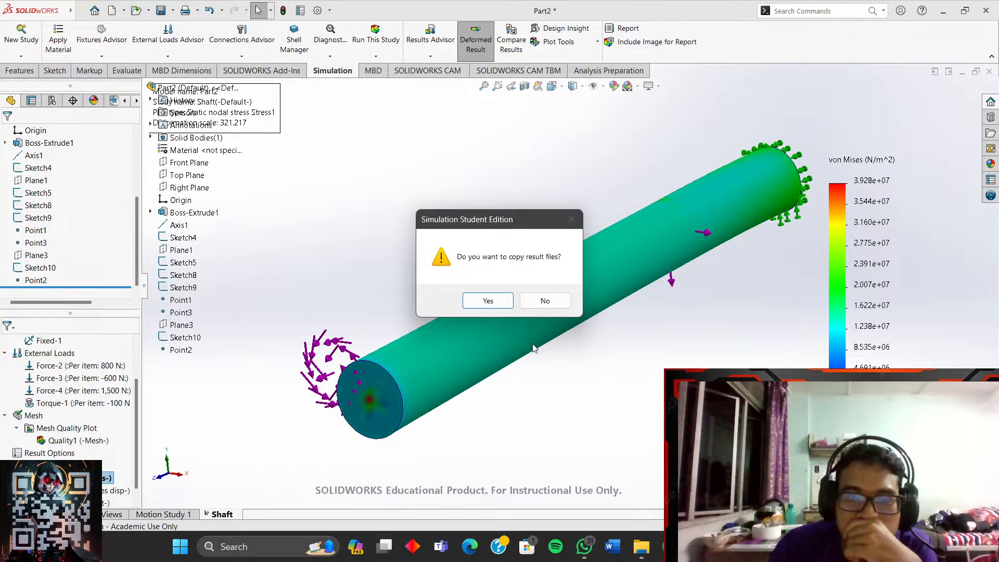
- Agree to copy the result files, then view the shaft with Hidden Lines Removed and Hidden Lines Visible
left_click(490, 300)
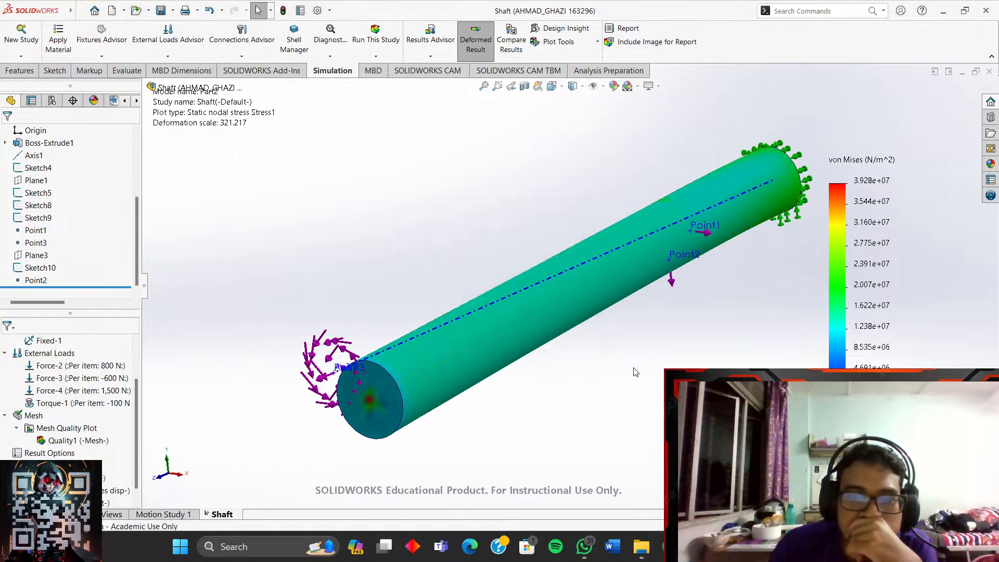
left_click(582, 86)
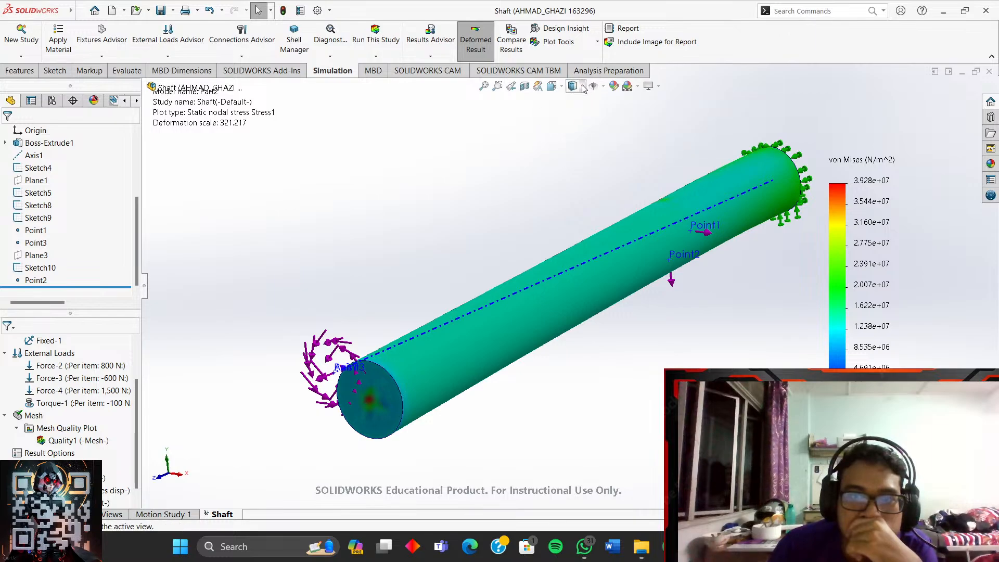
left_click(572, 132)
left_click(581, 87)
left_click(575, 144)
- Try Wireframe, return to Shaded With Edges, and minimise SOLIDWORKS
left_click(583, 88)
left_click(574, 159)
left_click(583, 87)
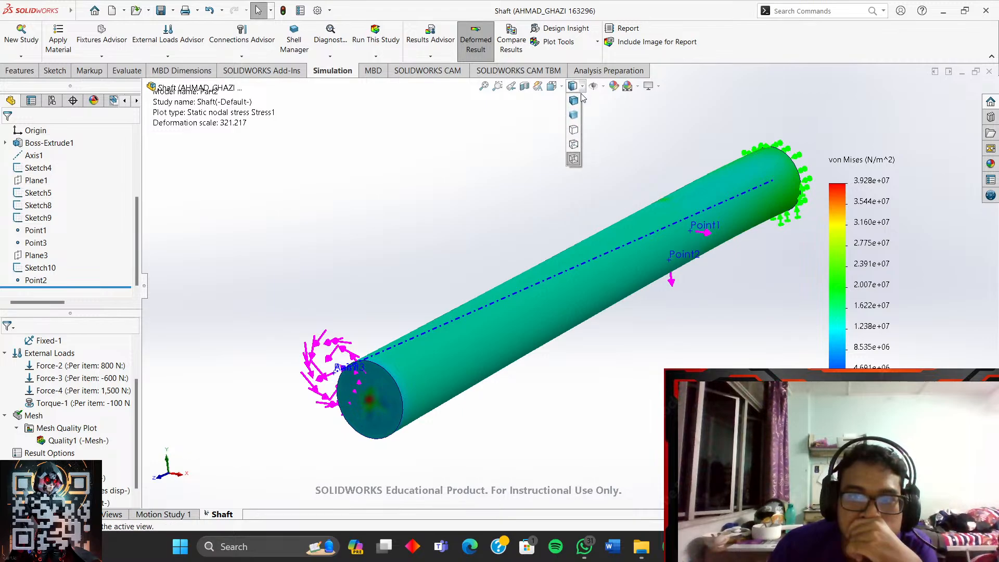
left_click(573, 102)
mouse_move(755, 127)
middle_mouse_down()
mouse_move(692, 133)
mouse_move(747, 130)
middle_mouse_up()
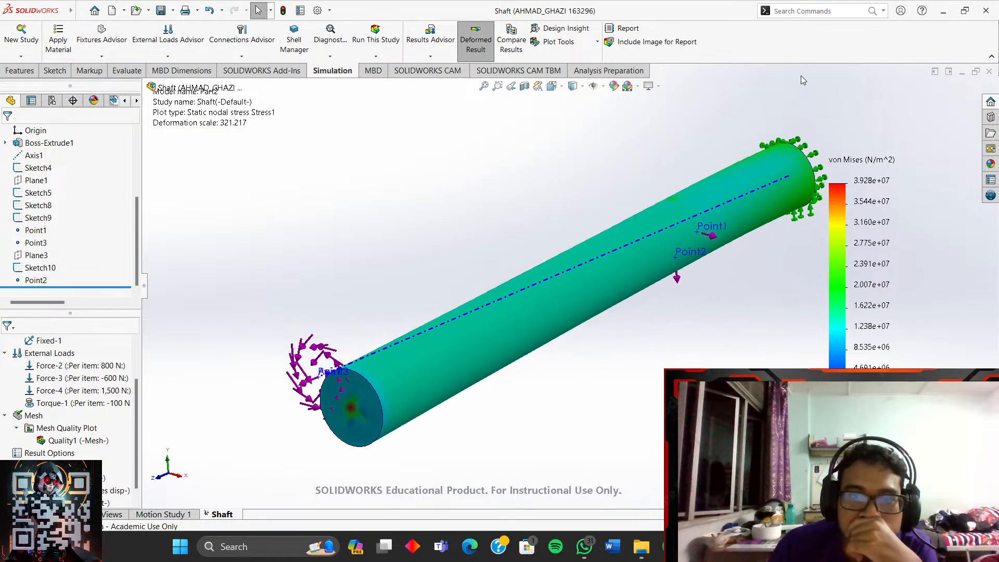
left_click(943, 11)
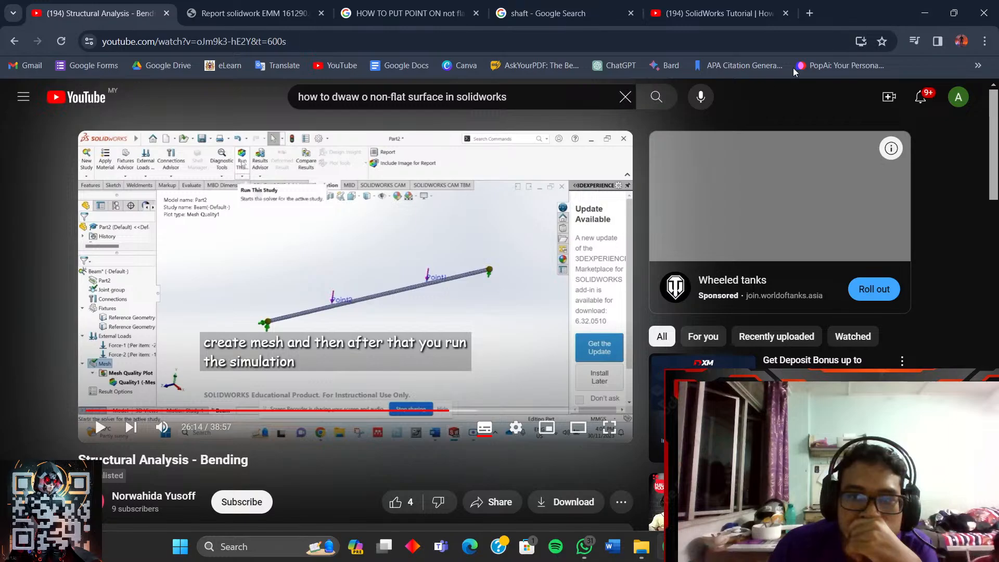
- In File Explorer, browse Documents > USM KKJ SA 23_24 (ASSIGNMENT) > EMM213
left_click(925, 13)
left_click(642, 546)
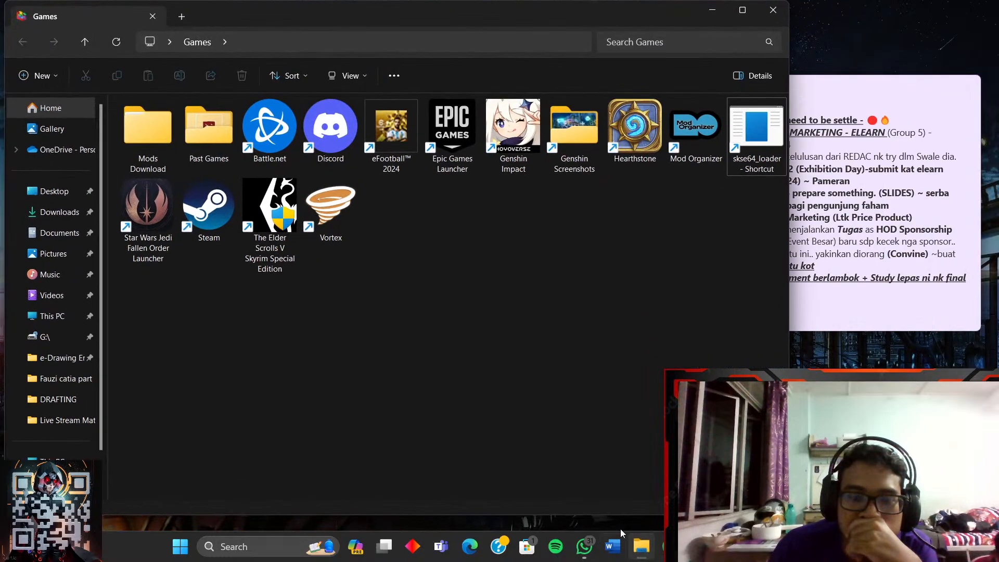
left_click(54, 233)
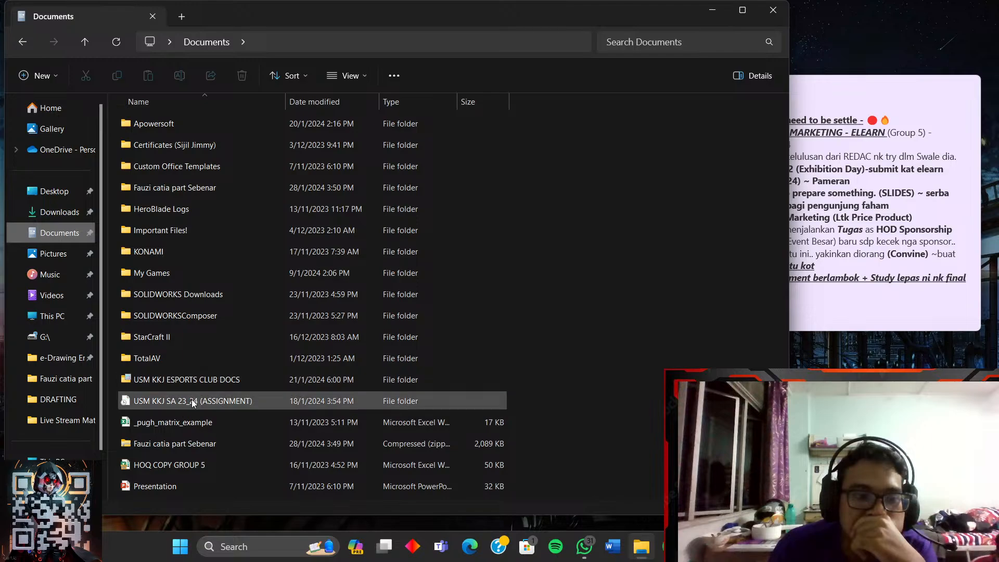
left_click(699, 547)
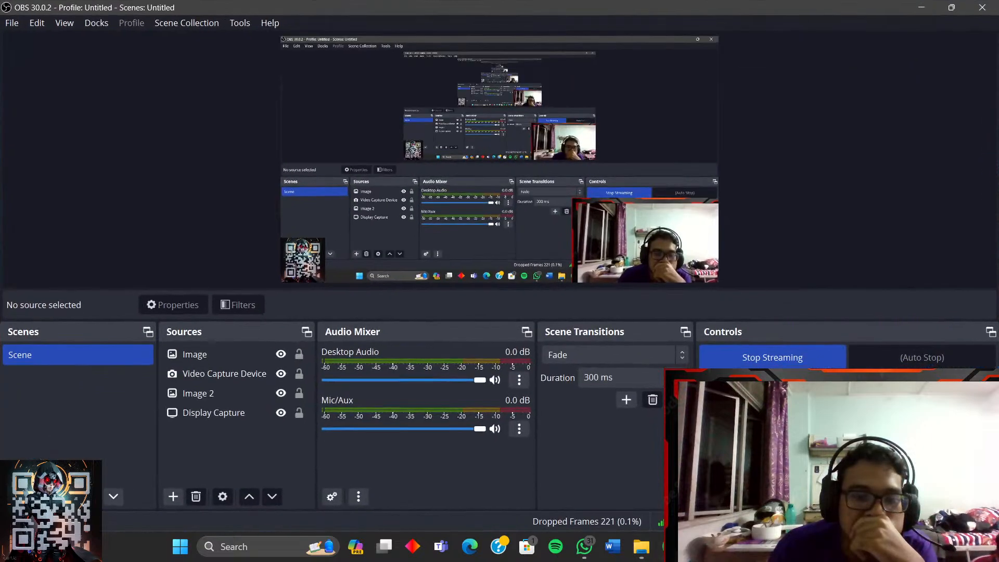
left_click(699, 547)
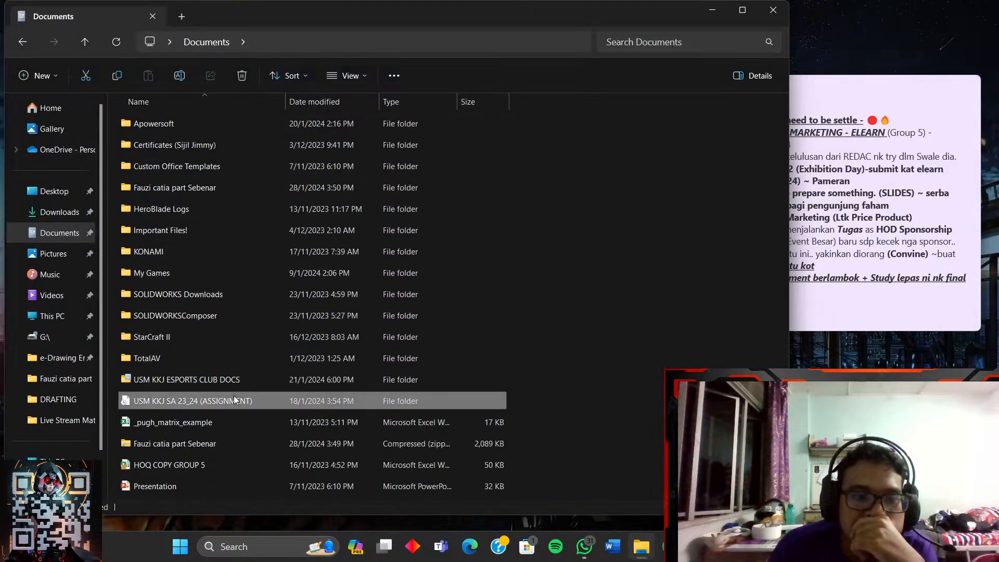
double_click(233, 398)
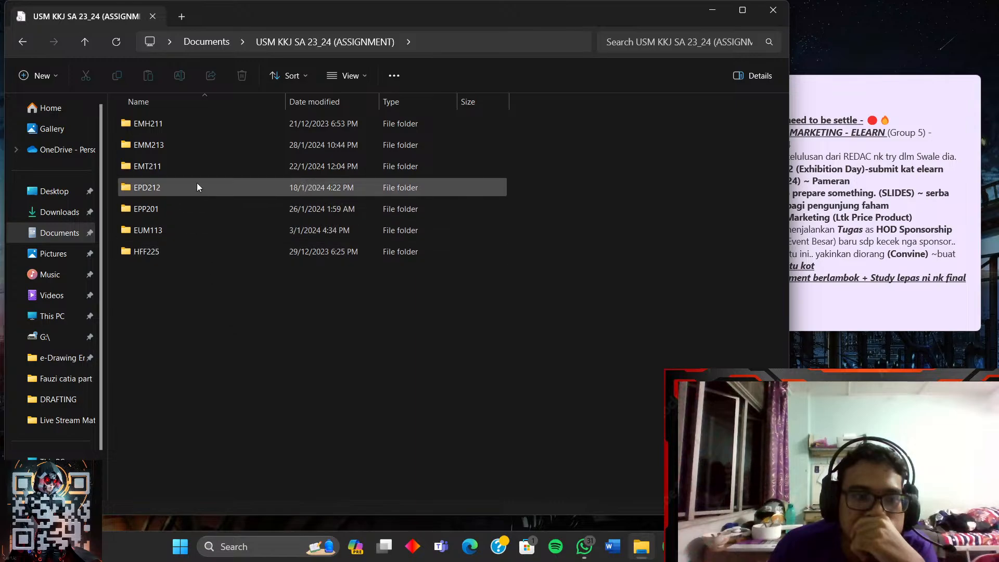
double_click(198, 145)
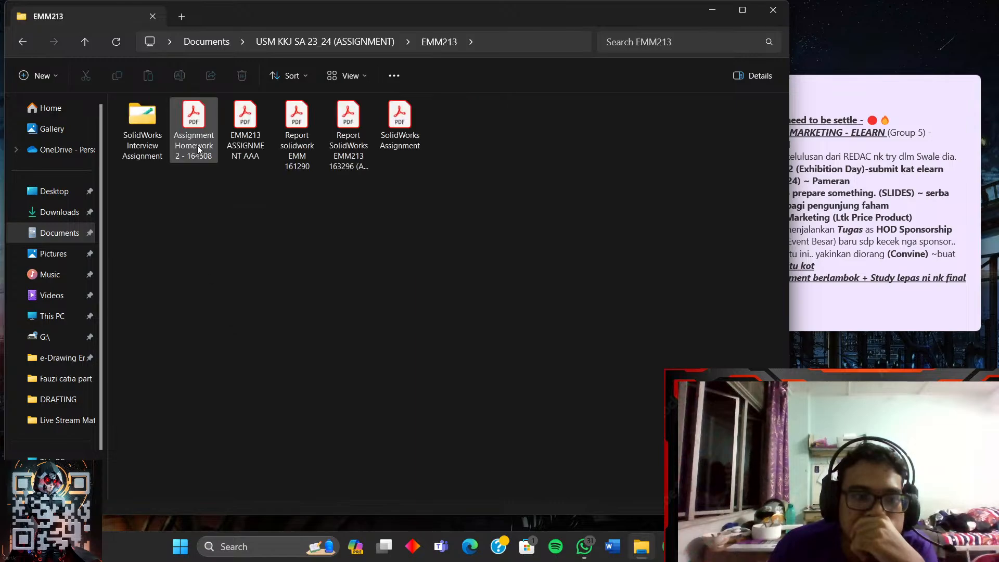
double_click(150, 141)
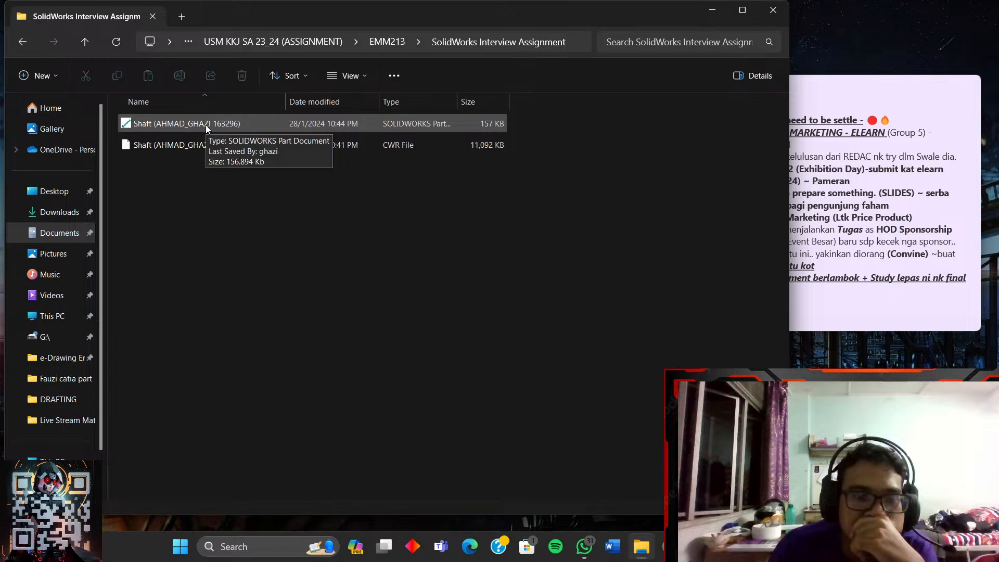
left_click(30, 43)
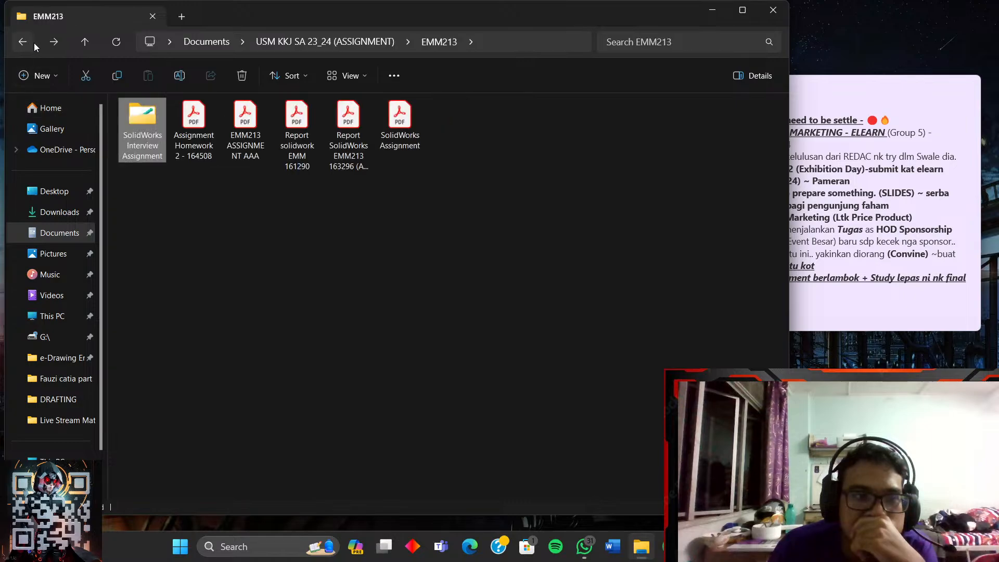
- Try appending the student ID to the 'SolidWorks Interview Assignment' folder name, cancel the folder-in-use warning, and return to SOLIDWORKS
right_click(153, 138)
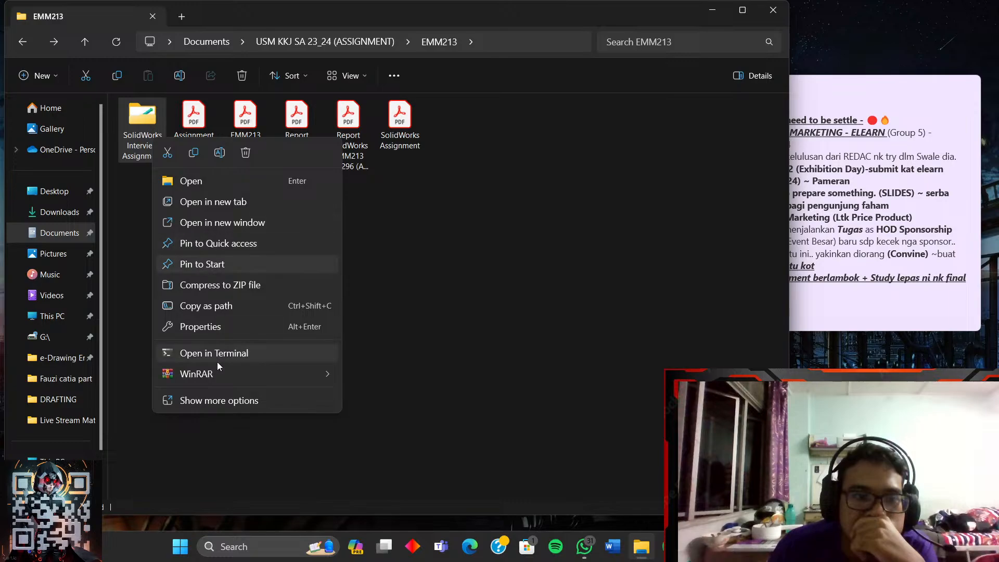
left_click(219, 153)
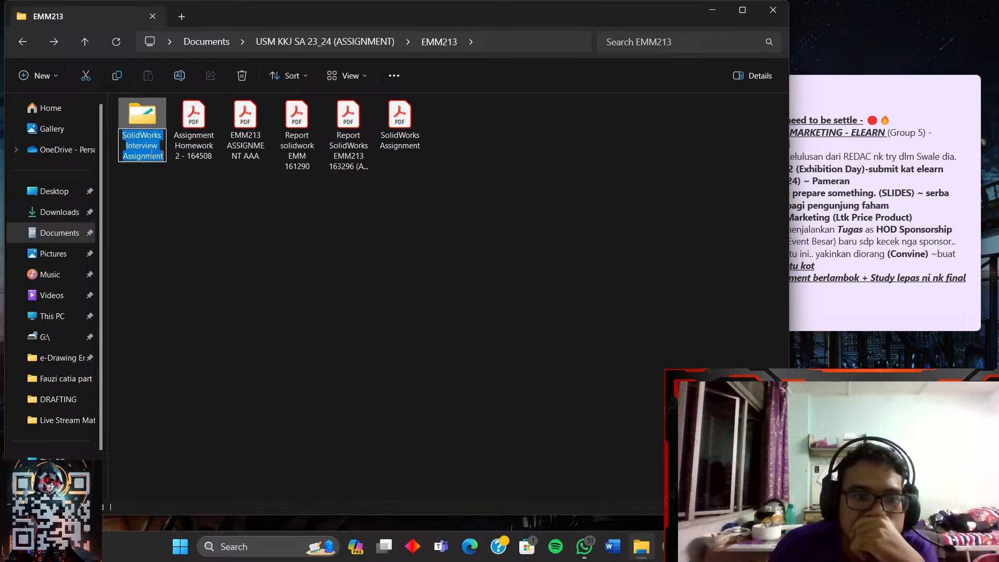
left_click(165, 156)
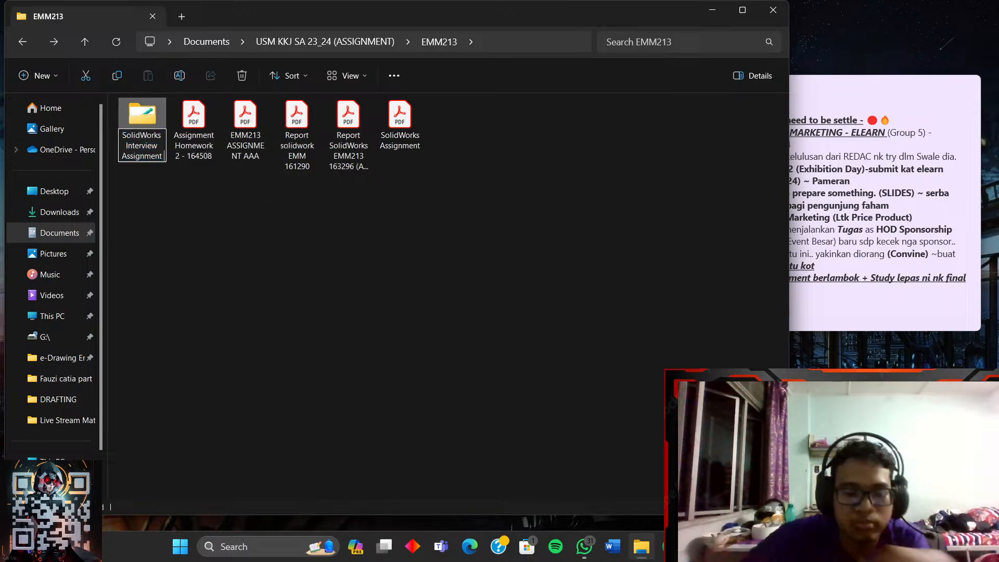
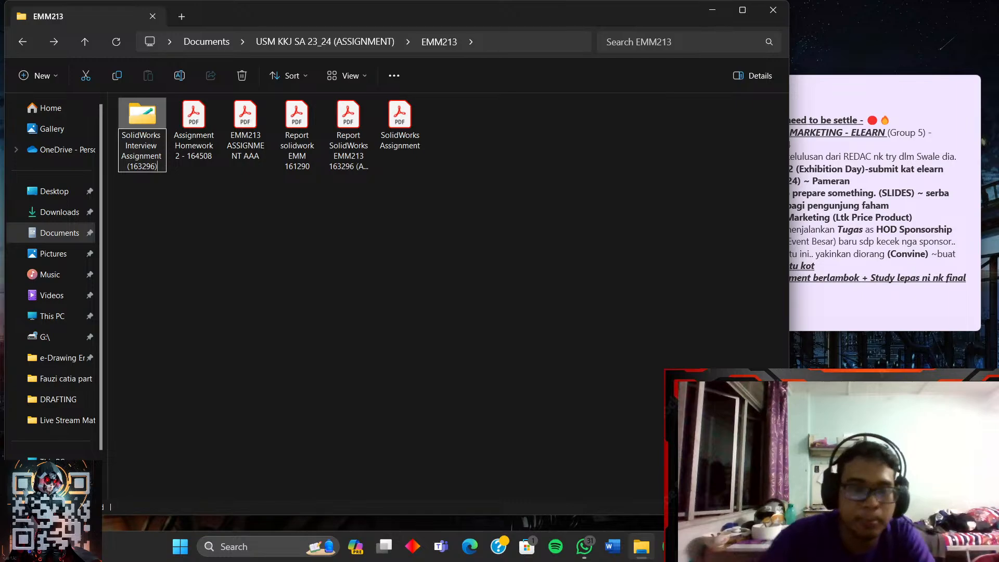
key("Delete")
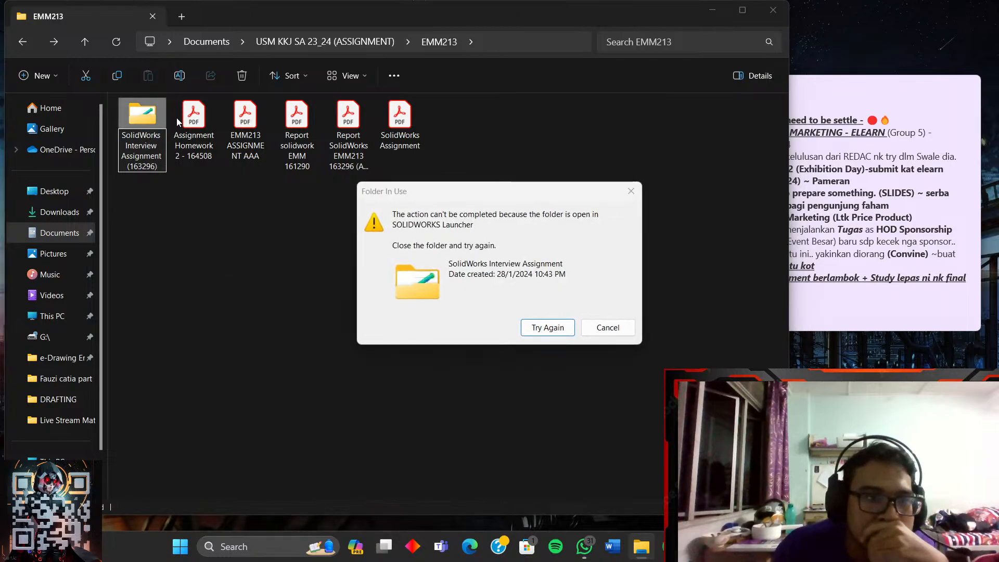
left_click(607, 328)
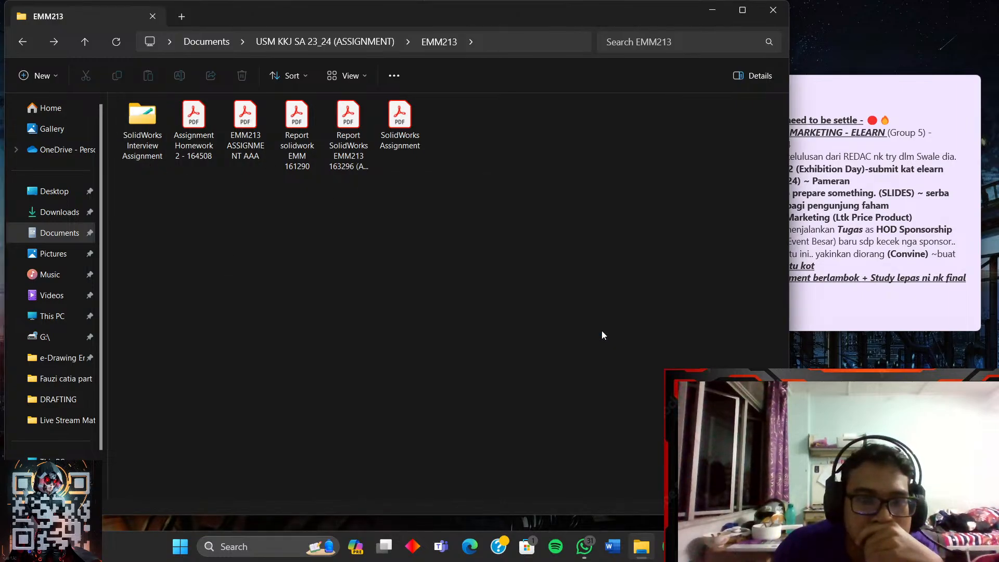
left_click(756, 546)
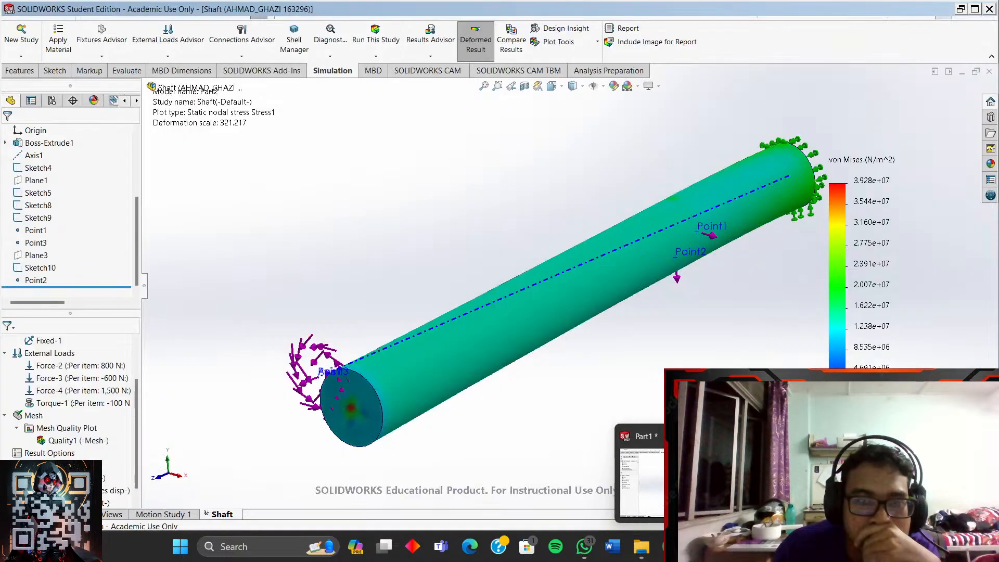
- Close the Part1 document, saving all changes into the assignment folder
left_click(823, 481)
left_click(755, 547)
left_click(695, 482)
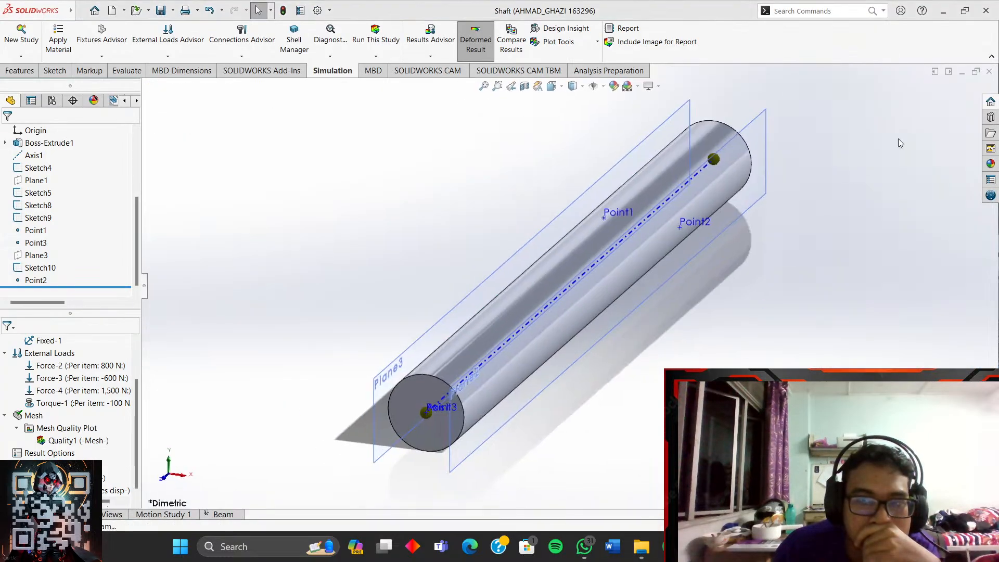
left_click(986, 10)
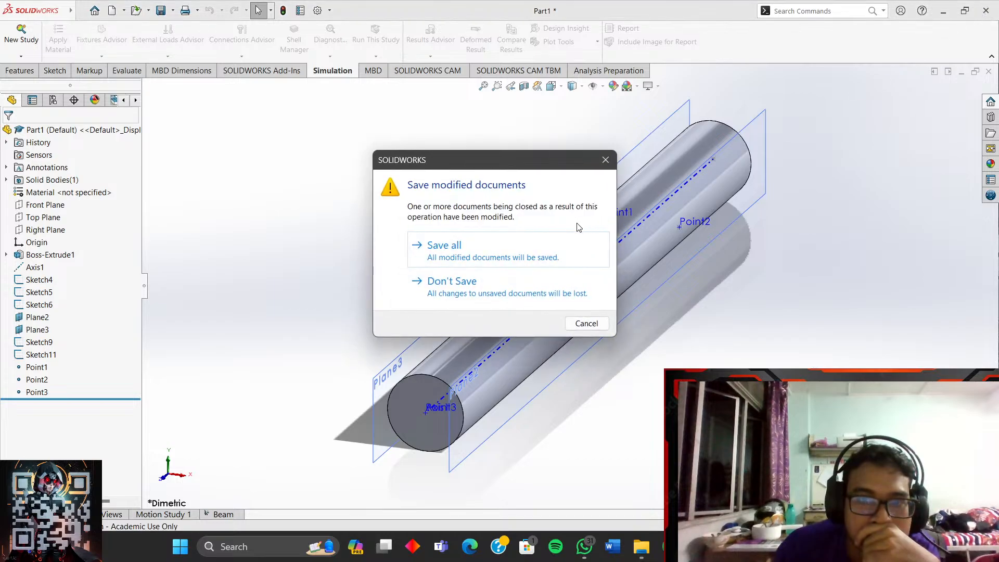
left_click(462, 237)
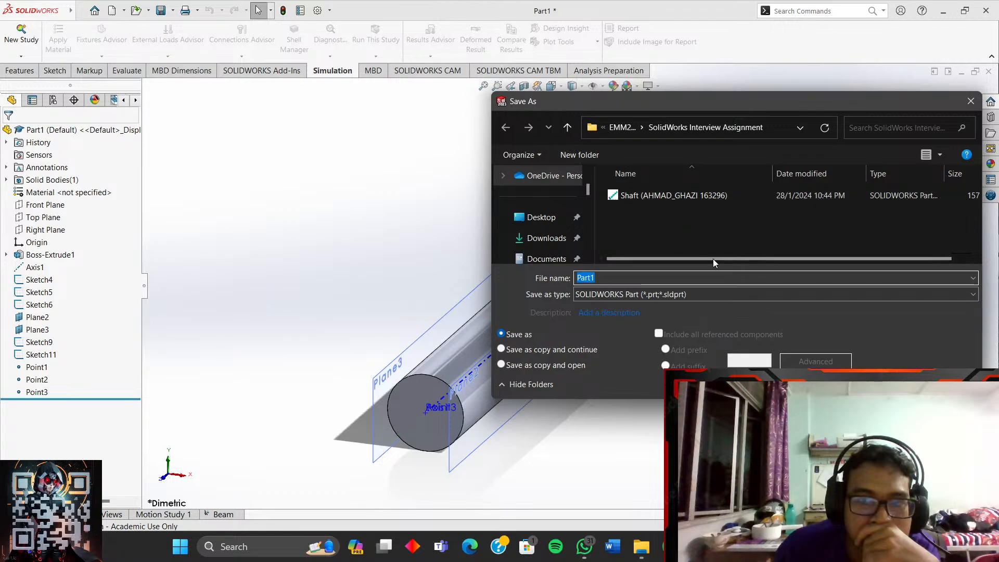
left_click(877, 385)
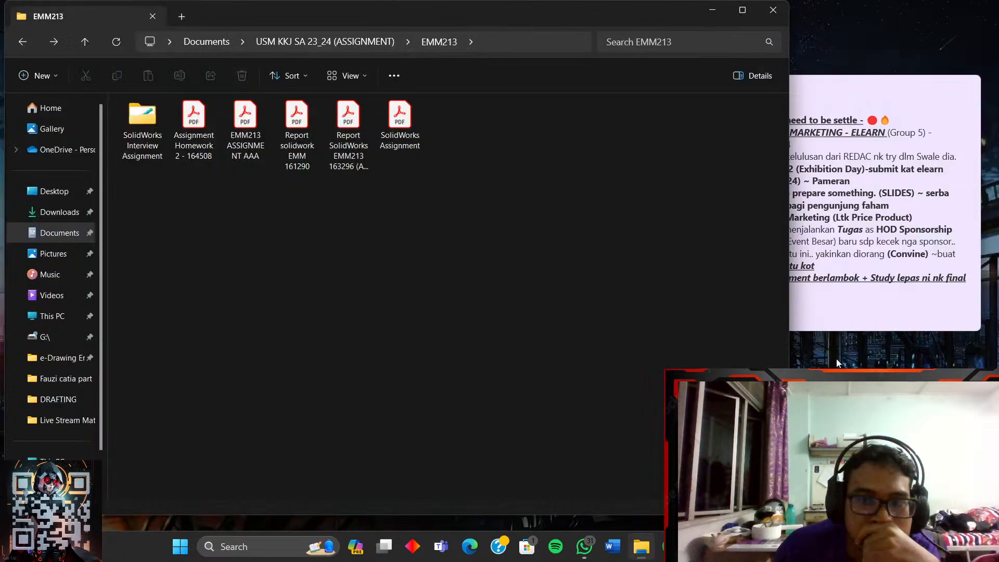
- Delete the stray Part1 file from the SolidWorks Interview Assignment folder
double_click(130, 130)
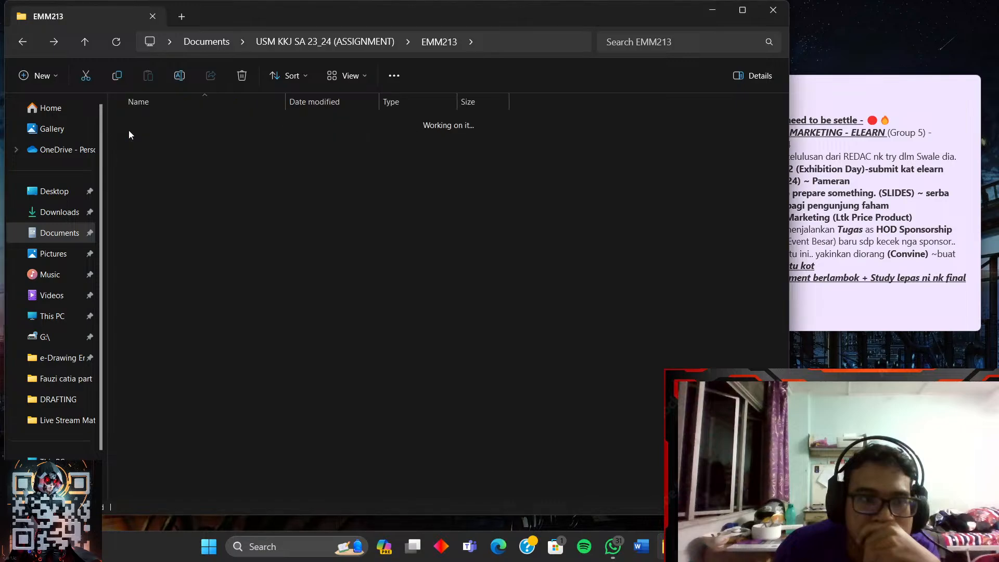
left_click(173, 126)
key("Delete")
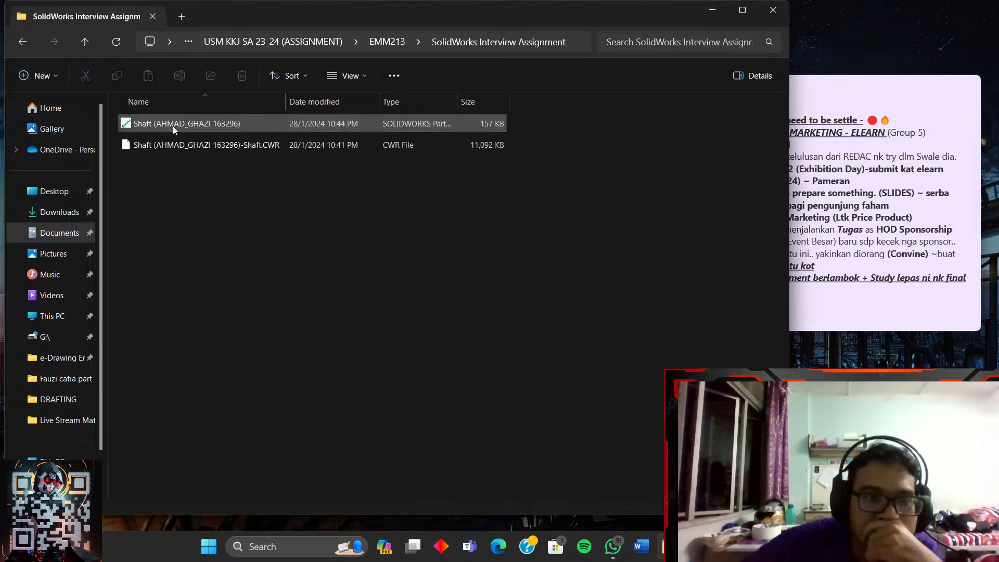
- Back in EMM213, rename the assignment folder by appending the student ID number
left_click(23, 43)
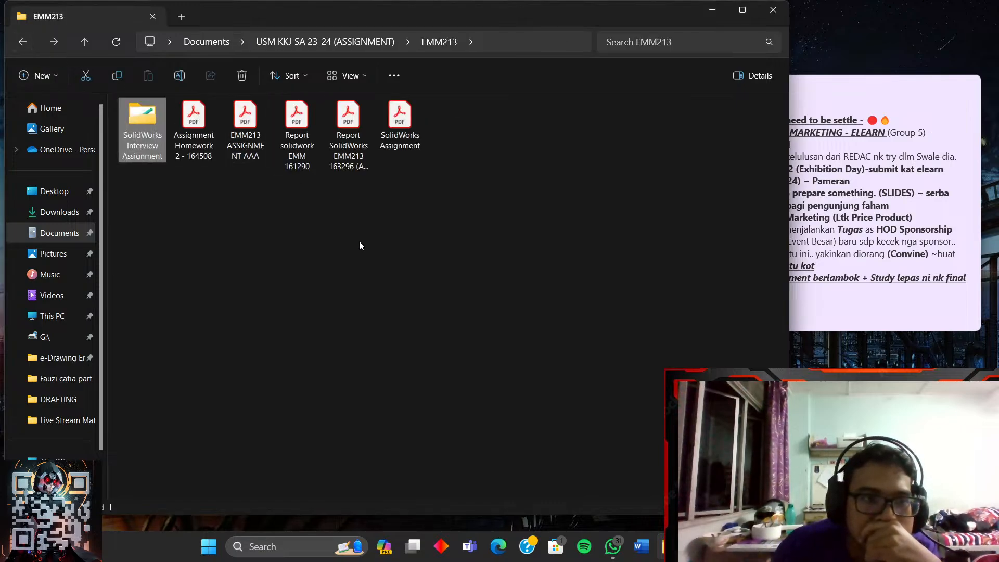
right_click(150, 161)
left_click(199, 164)
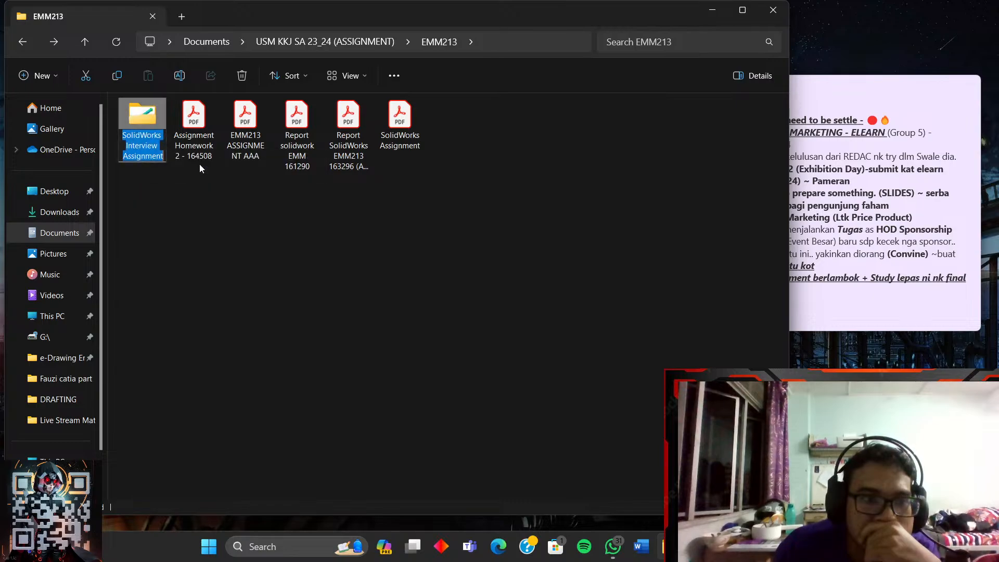
key("End")
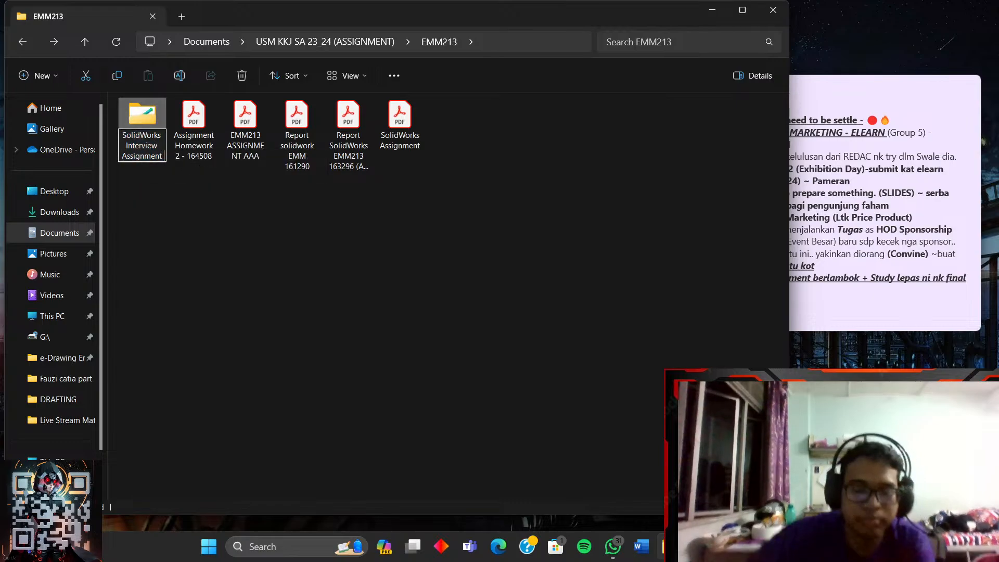
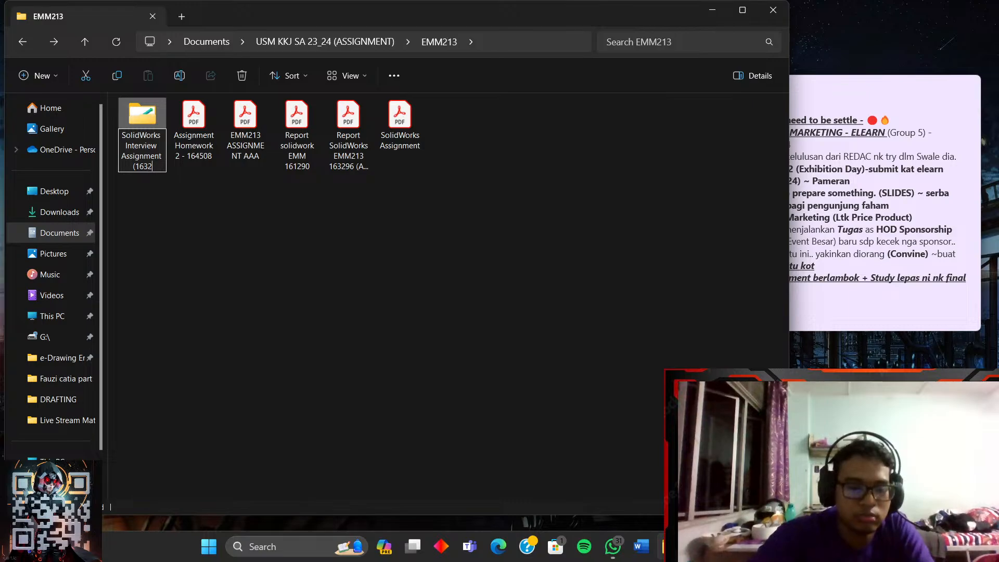
key("Return")
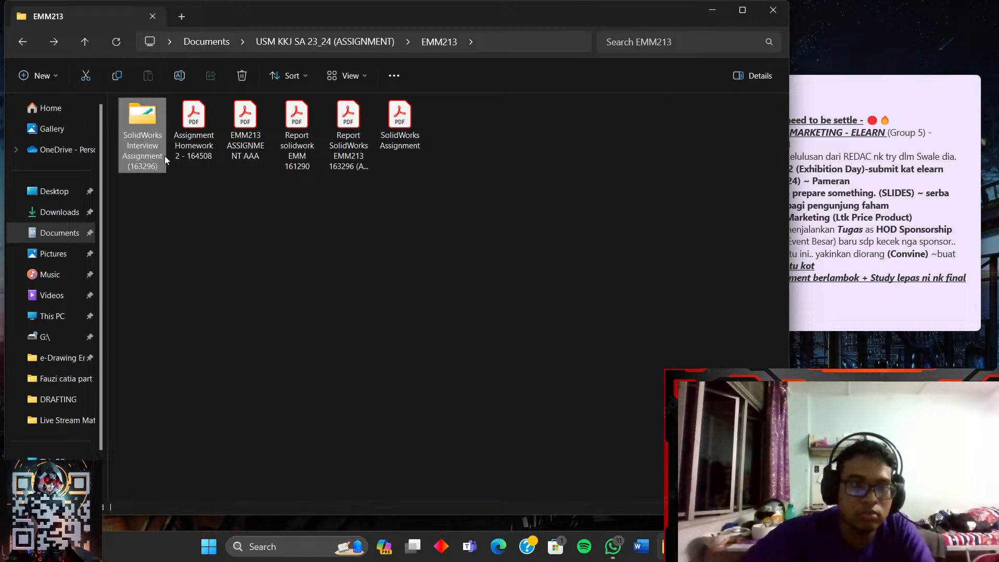
left_click(345, 253)
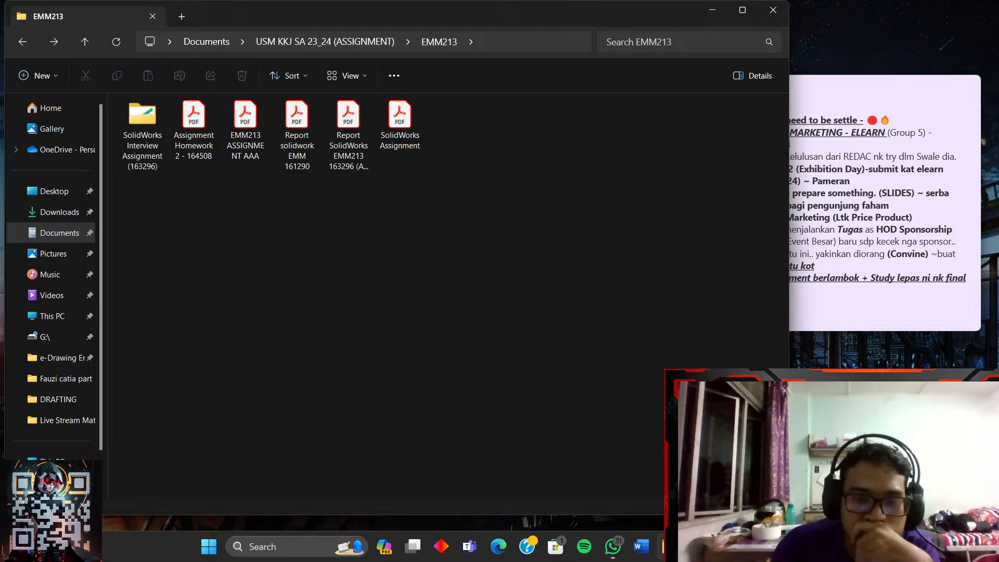
- Bring up the OBS streaming window and hide it again
mouse_move(698, 547)
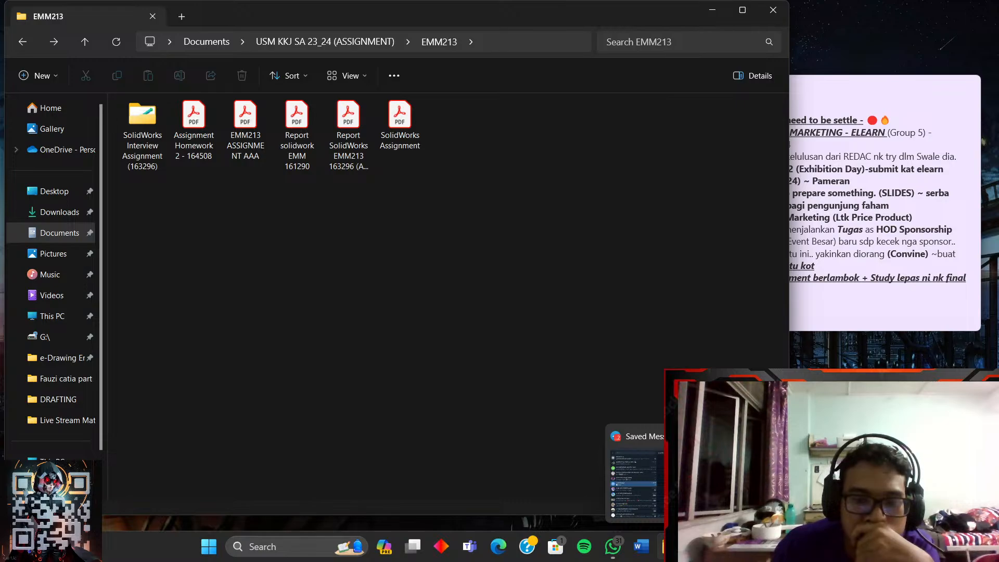
left_click(728, 547)
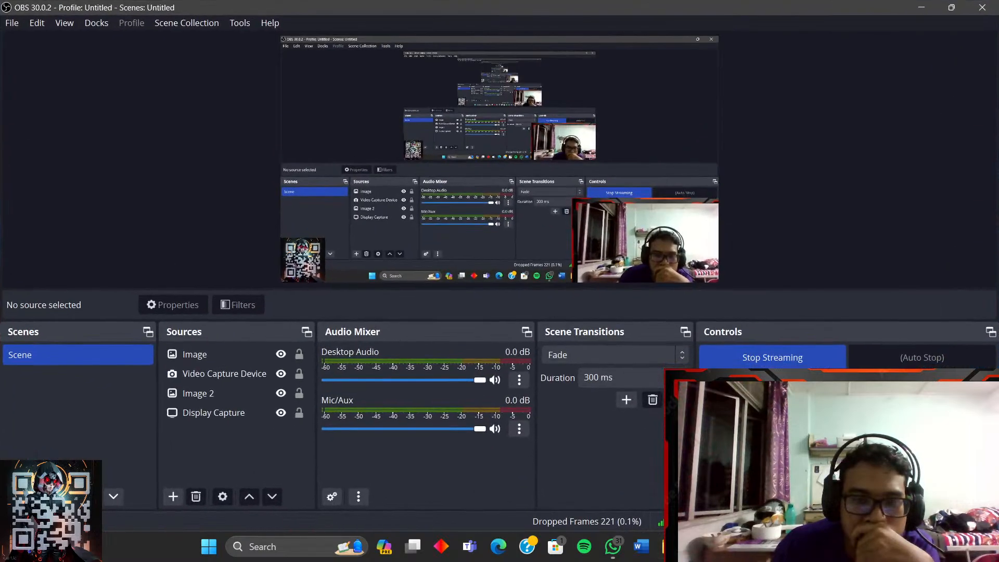
left_click(727, 547)
mouse_move(699, 547)
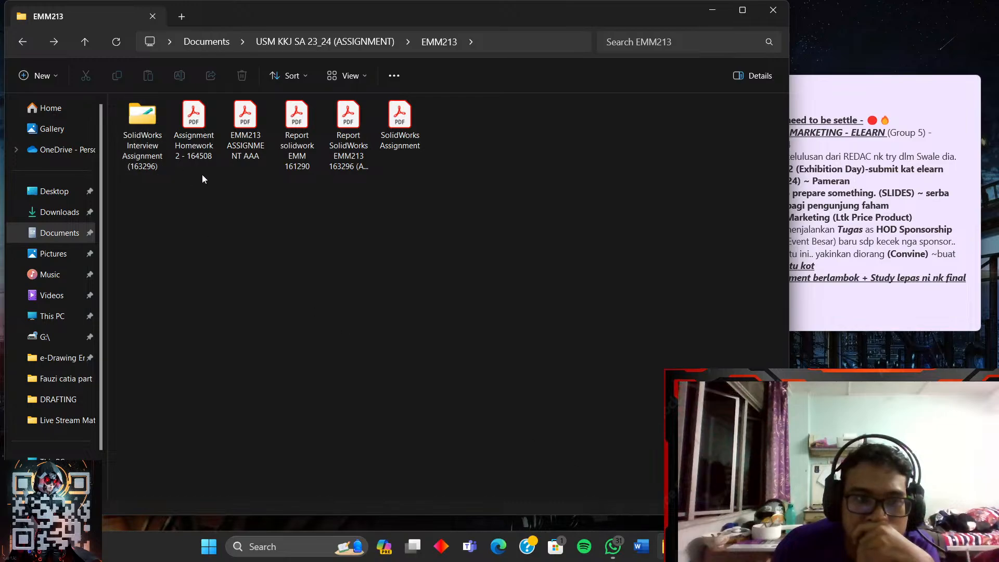
- Return to the YouTube Structural Analysis - Bending video and pause it at 26:14
left_click(756, 546)
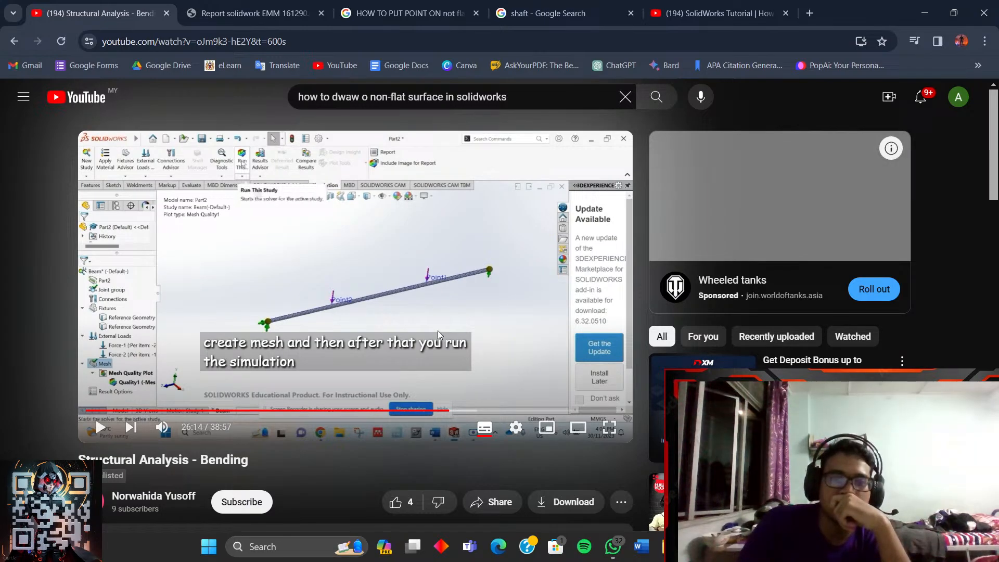
- Load Google Docs in a new tab and open the Report SolidWorks EMM213 document
left_click(810, 13)
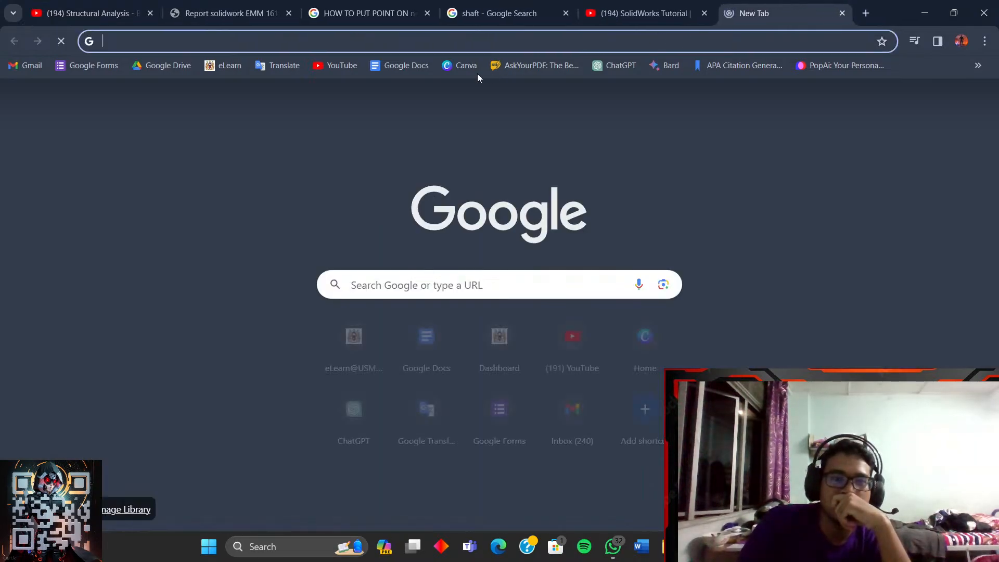
left_click(384, 68)
key("ctrl+1")
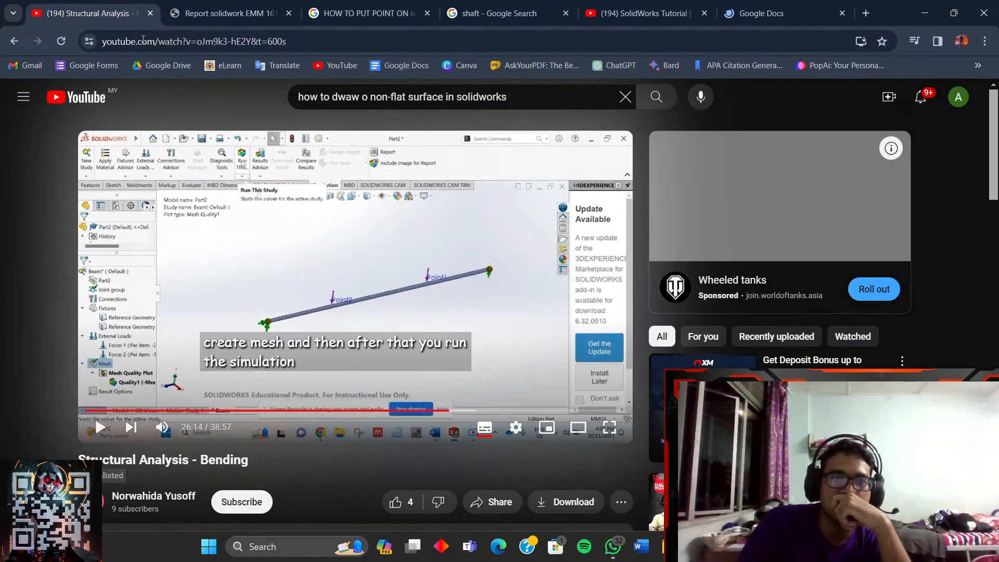
left_click(739, 13)
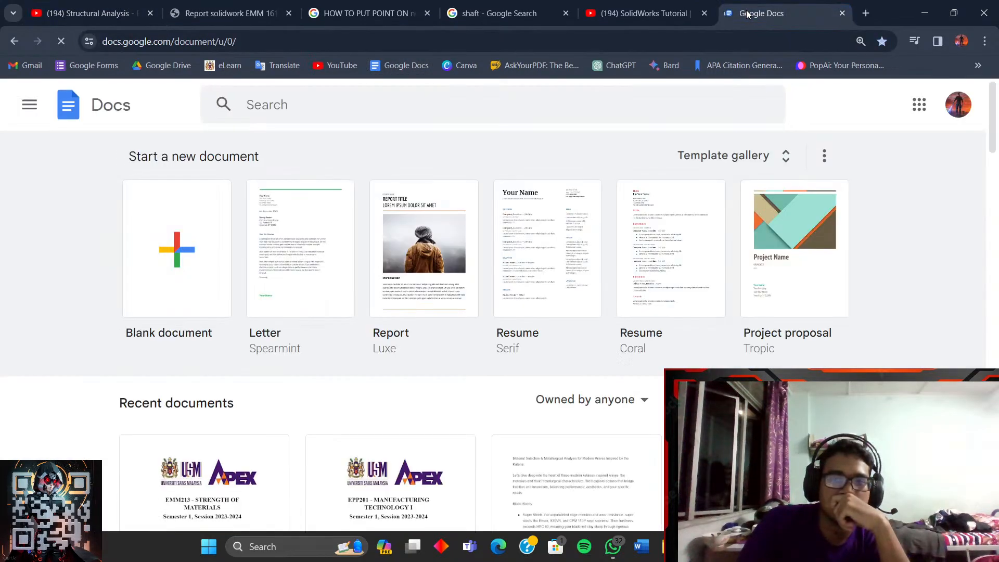
scroll(523, 359, "down", 5)
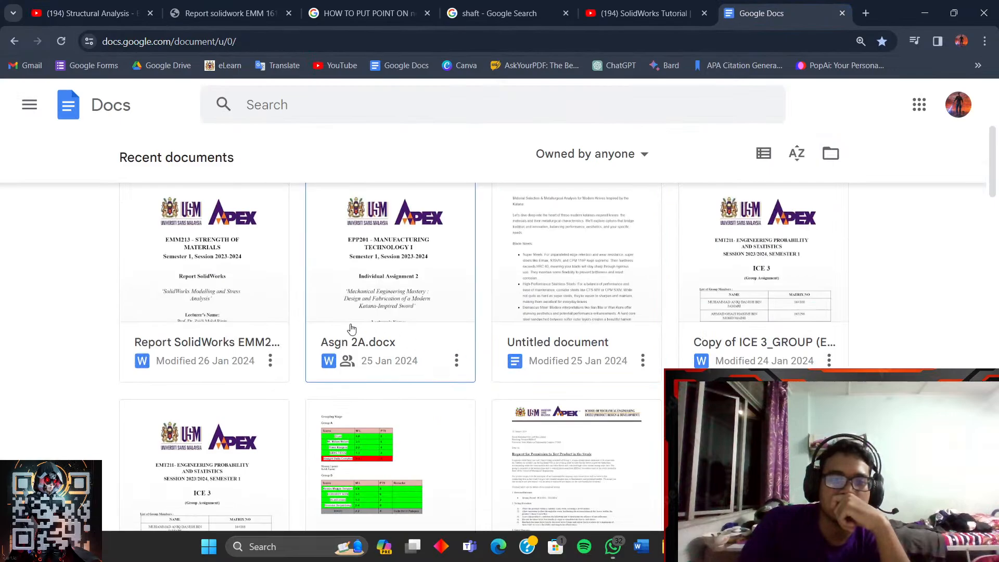
left_click(252, 282)
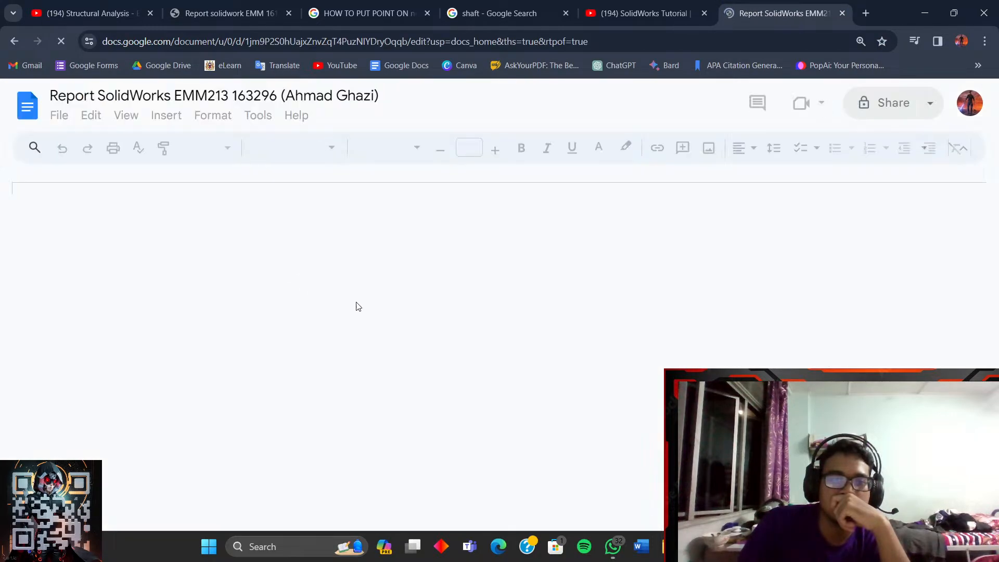
- Place the insertion point on the empty line below the von Mises stress plot
scroll(596, 362, "down", 10)
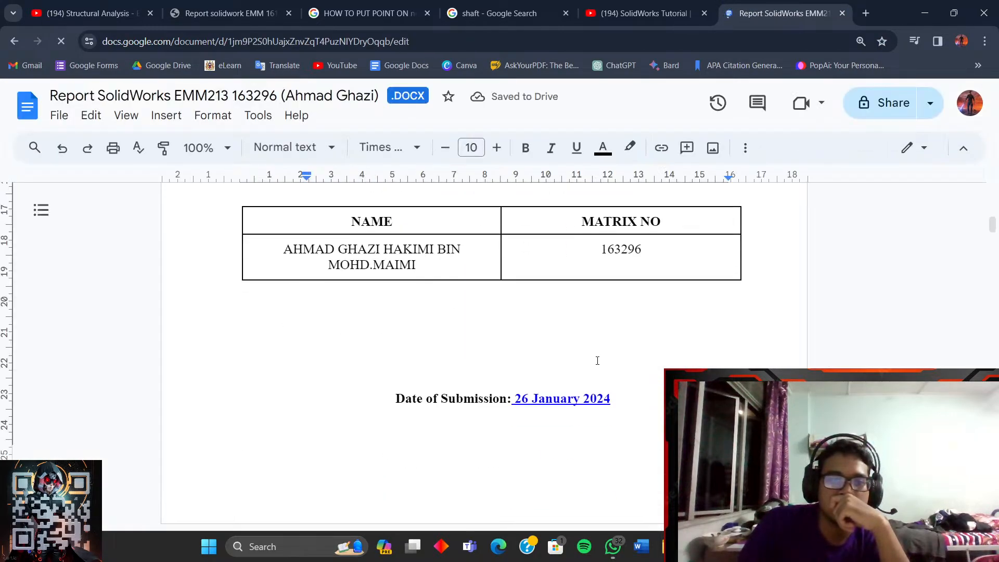
scroll(597, 361, "down", 10)
scroll(602, 367, "up", 6)
scroll(603, 373, "down", 8)
scroll(601, 376, "up", 8)
scroll(531, 419, "down", 20)
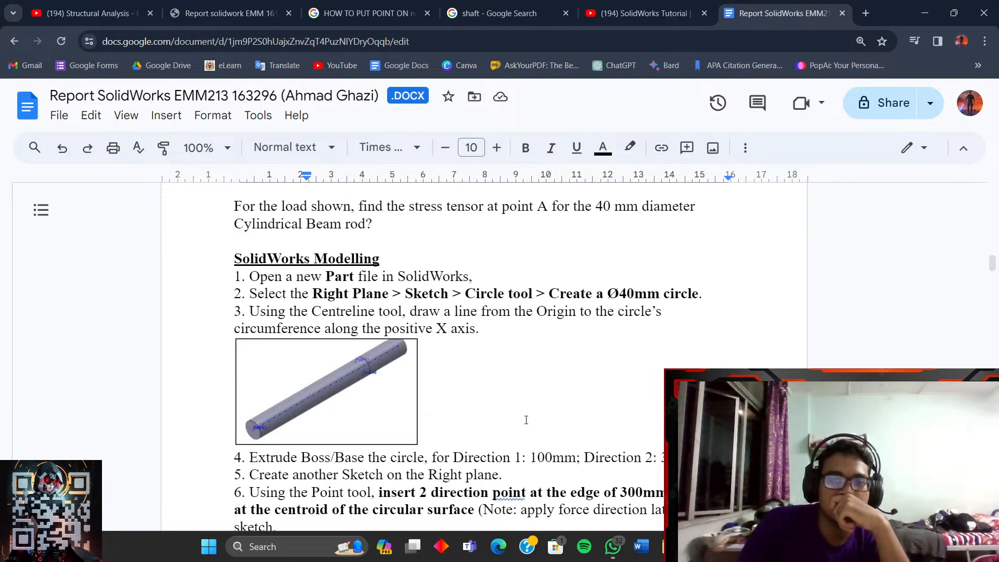
scroll(526, 420, "up", 15)
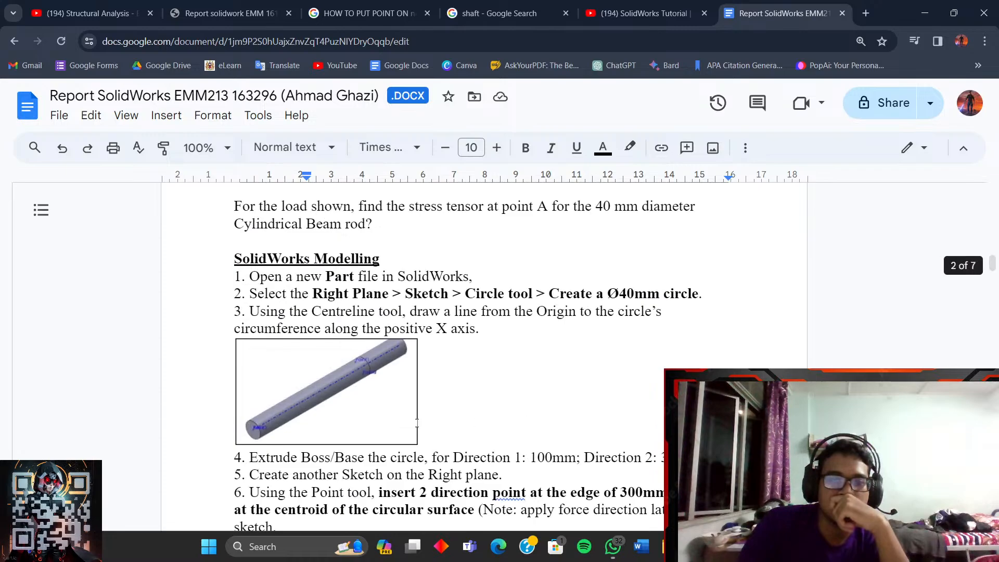
scroll(369, 422, "down", 20)
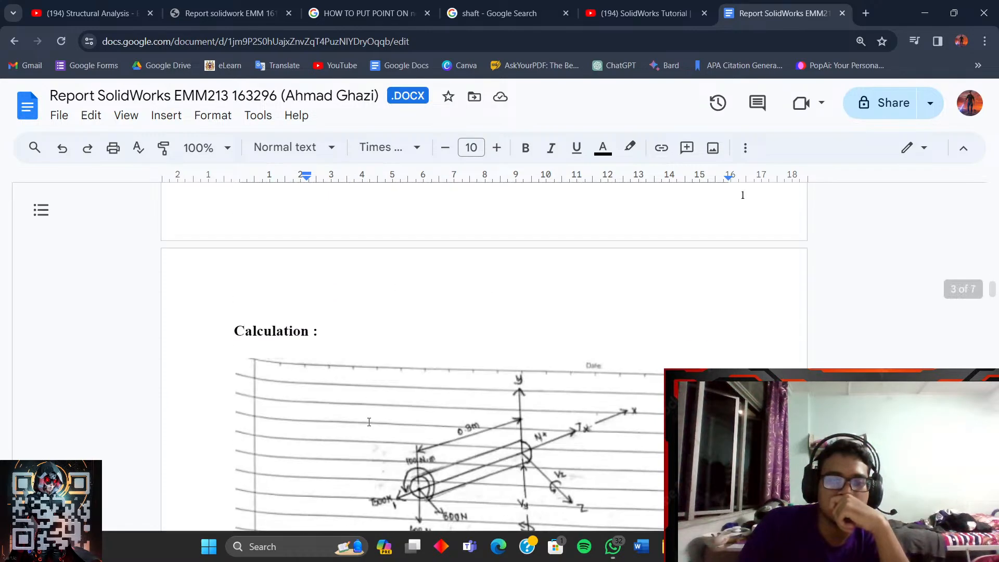
scroll(368, 422, "down", 15)
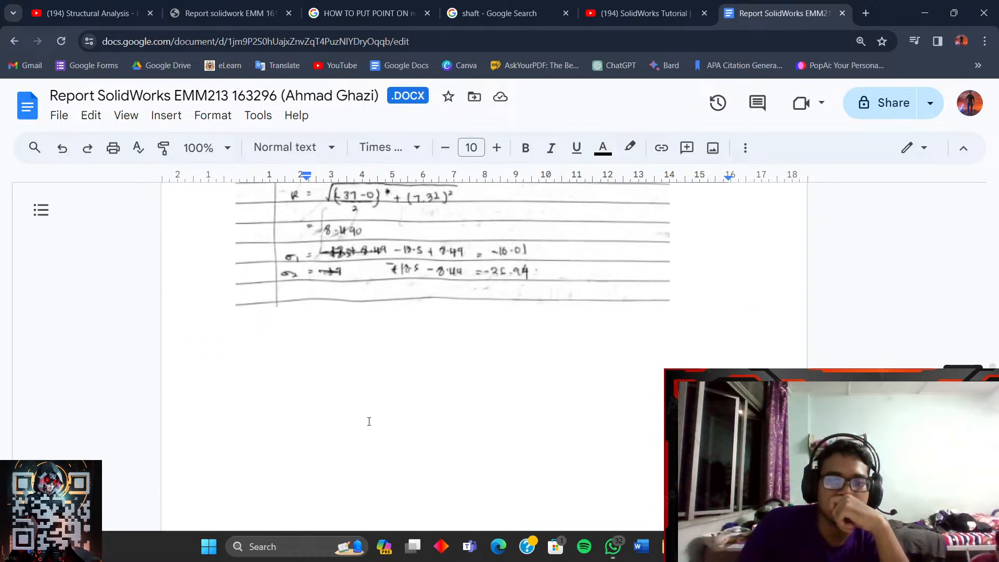
scroll(371, 419, "down", 20)
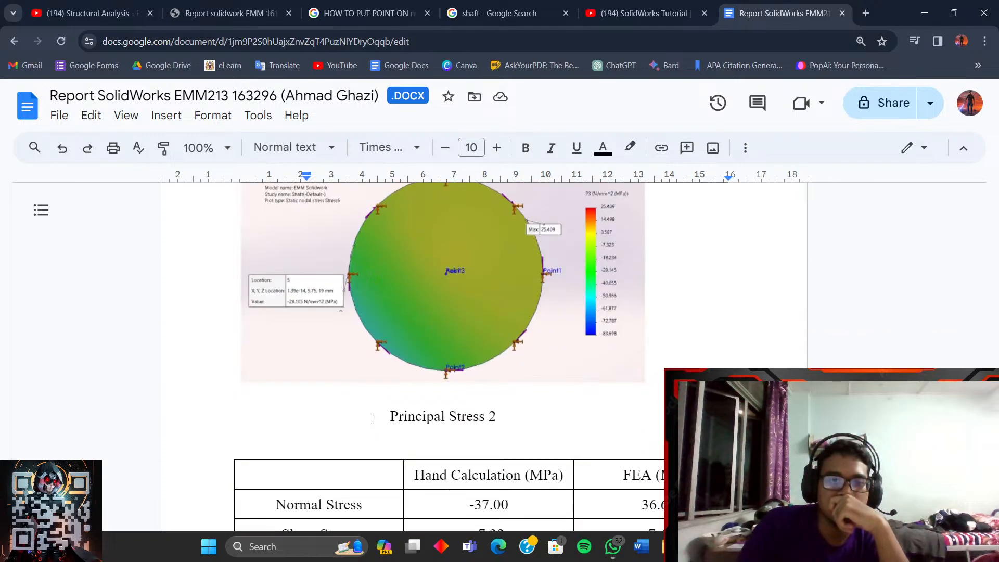
scroll(377, 420, "down", 2)
scroll(378, 420, "up", 1)
scroll(379, 420, "down", 3)
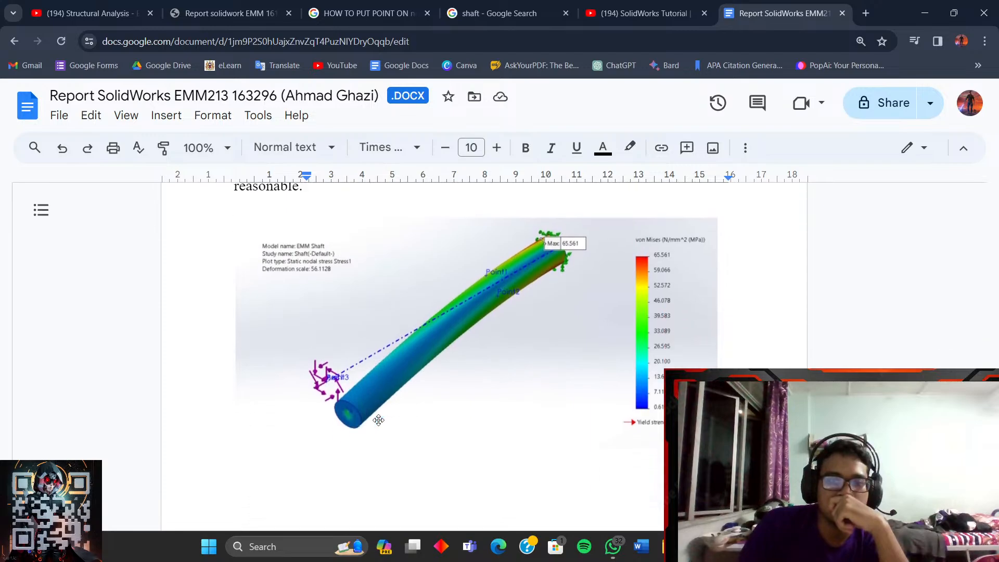
scroll(402, 369, "down", 2)
left_click(475, 355)
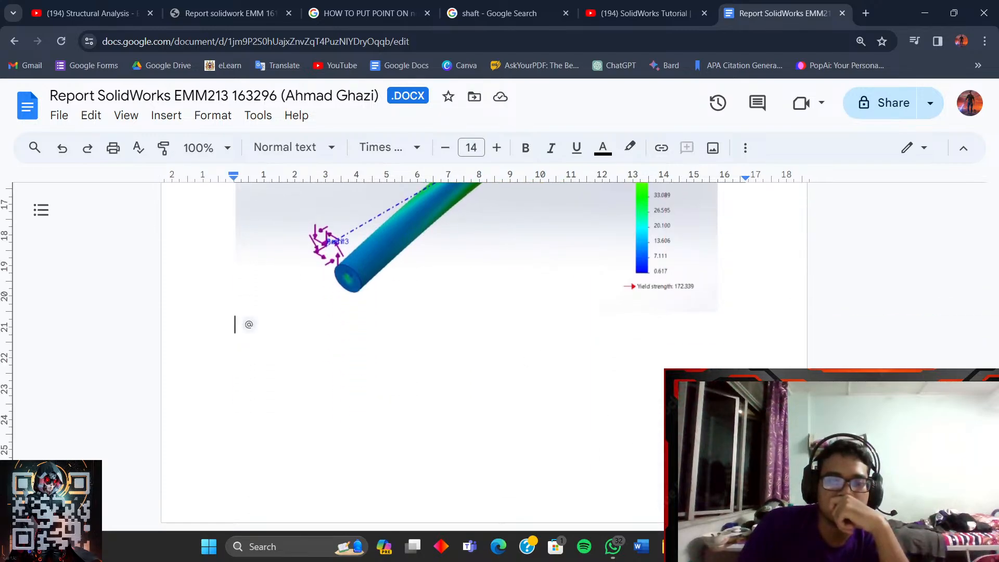
- Copy the SolidWorks shaft screenshot from Telegram's Saved Messages
mouse_move(698, 547)
left_click(690, 487)
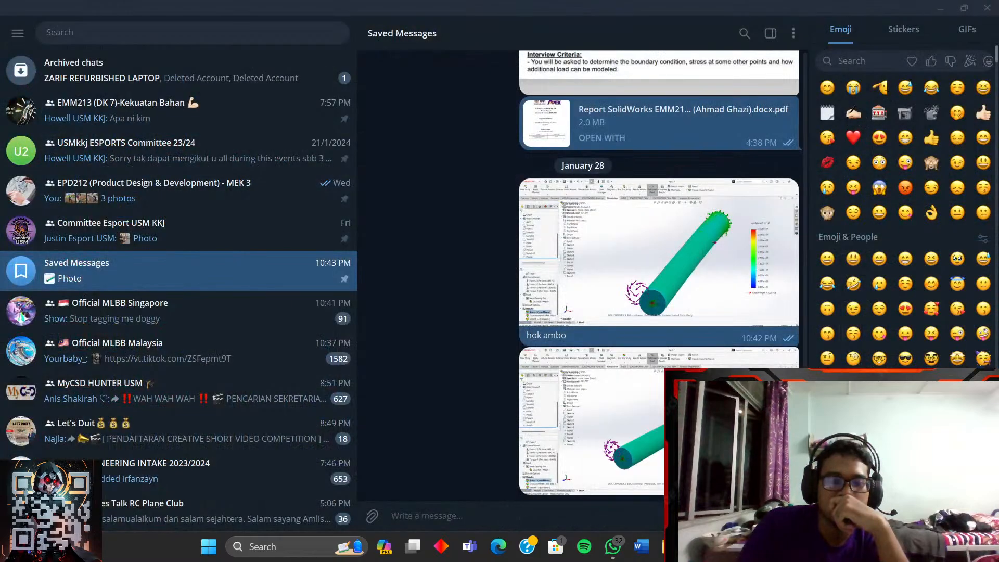
right_click(655, 244)
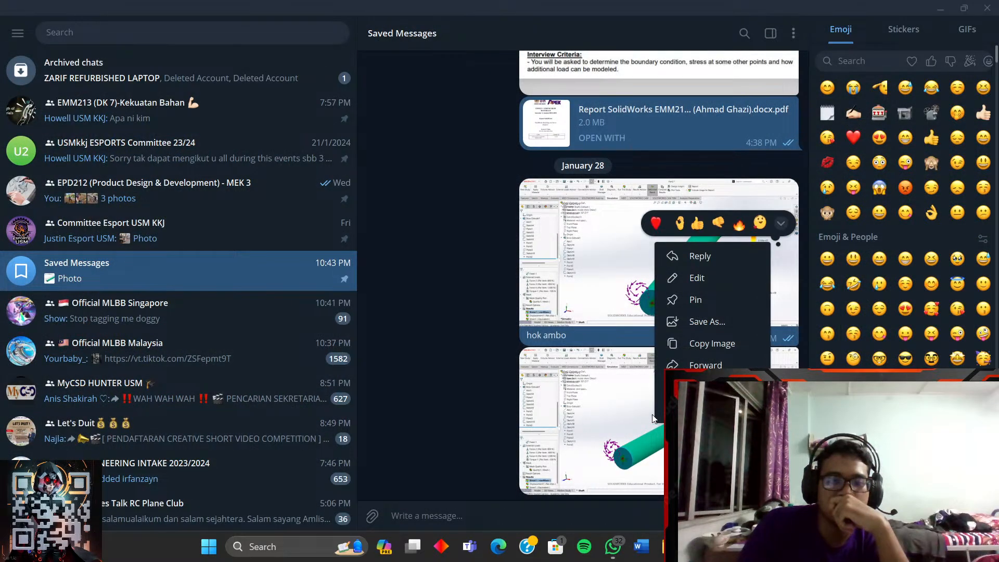
left_click(695, 342)
left_click(940, 9)
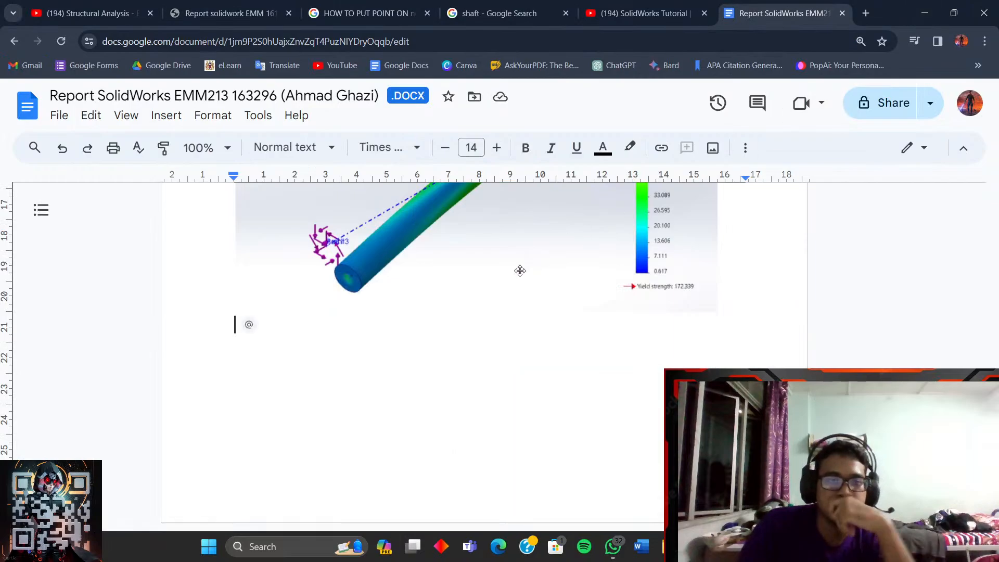
- Paste the shaft screenshot below the von Mises plot and shrink the plot slightly
key("ctrl+v")
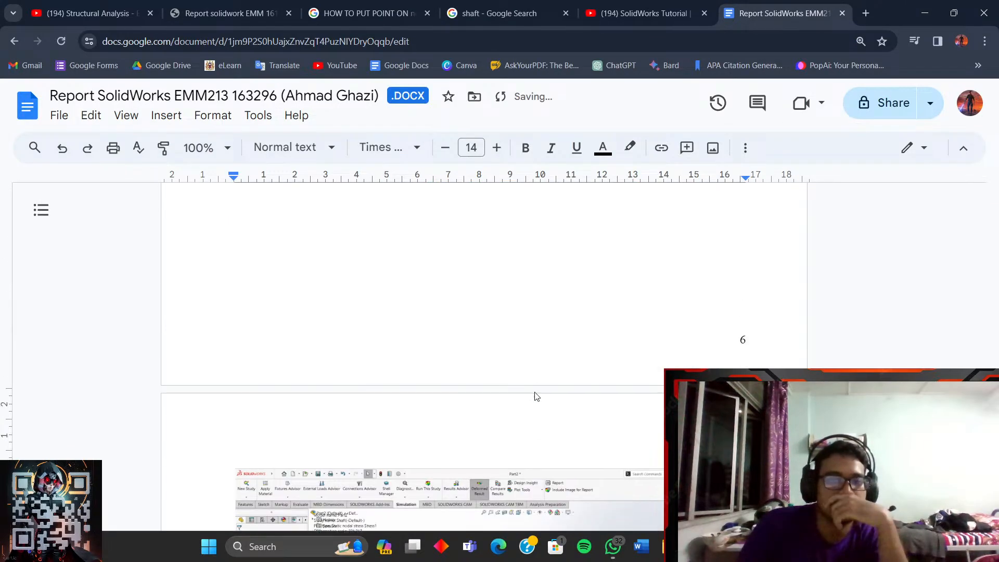
scroll(536, 394, "up", 6)
left_click(567, 415)
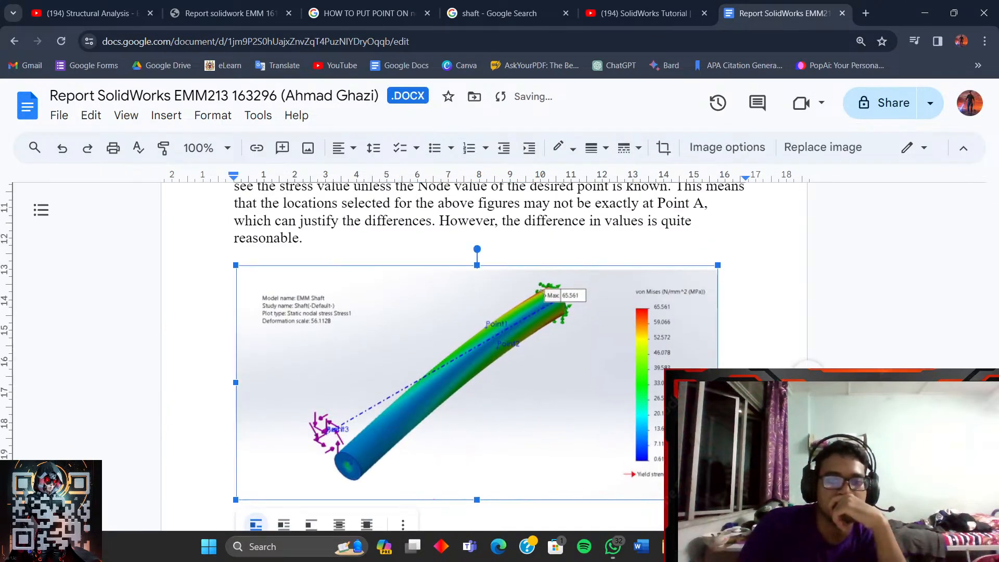
left_click_drag(718, 500, 682, 483)
scroll(642, 437, "down", 5)
scroll(642, 436, "up", 6)
scroll(641, 436, "down", 2)
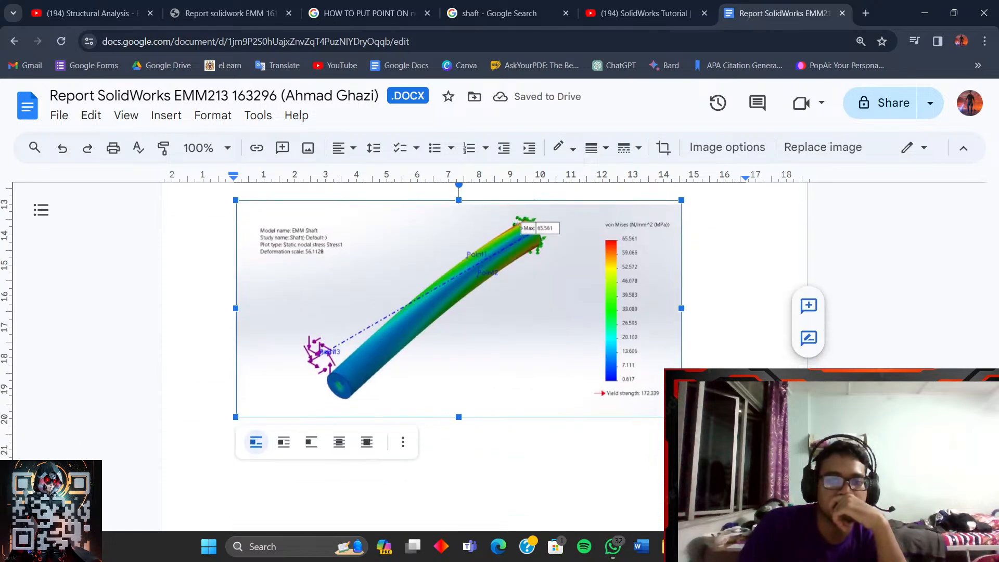
left_click_drag(682, 417, 627, 388)
scroll(648, 419, "down", 5)
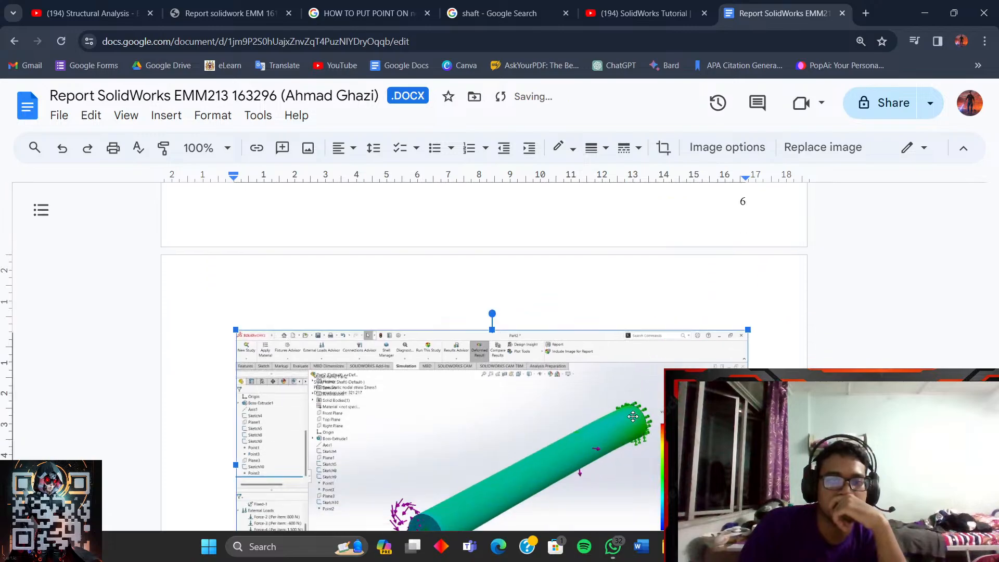
- Shrink the pasted SolidWorks screenshot by dragging its corner handle inward
left_click(637, 415)
scroll(637, 416, "down", 4)
scroll(636, 416, "up", 2)
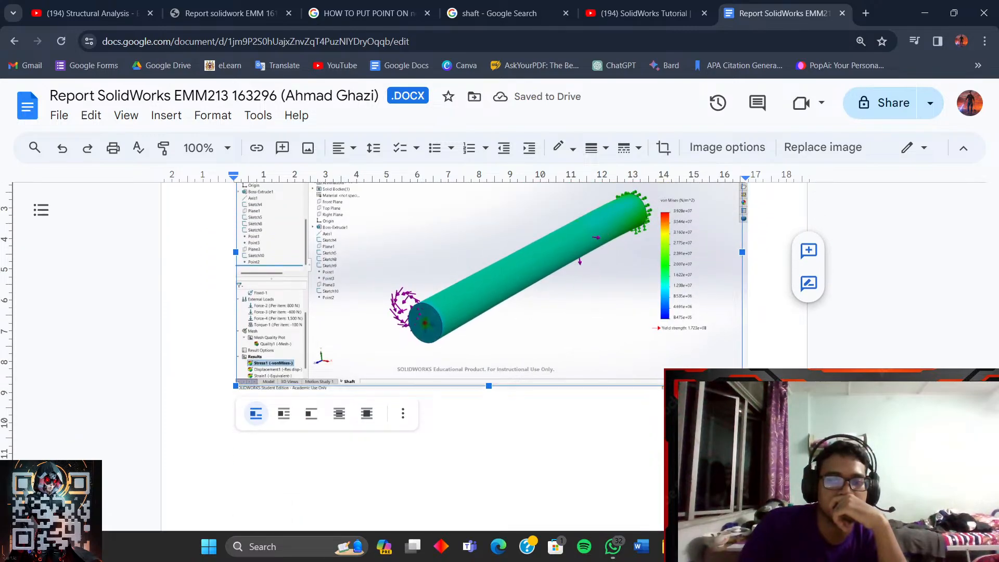
left_click_drag(748, 389, 629, 324)
scroll(628, 333, "up", 5)
scroll(628, 385, "down", 4)
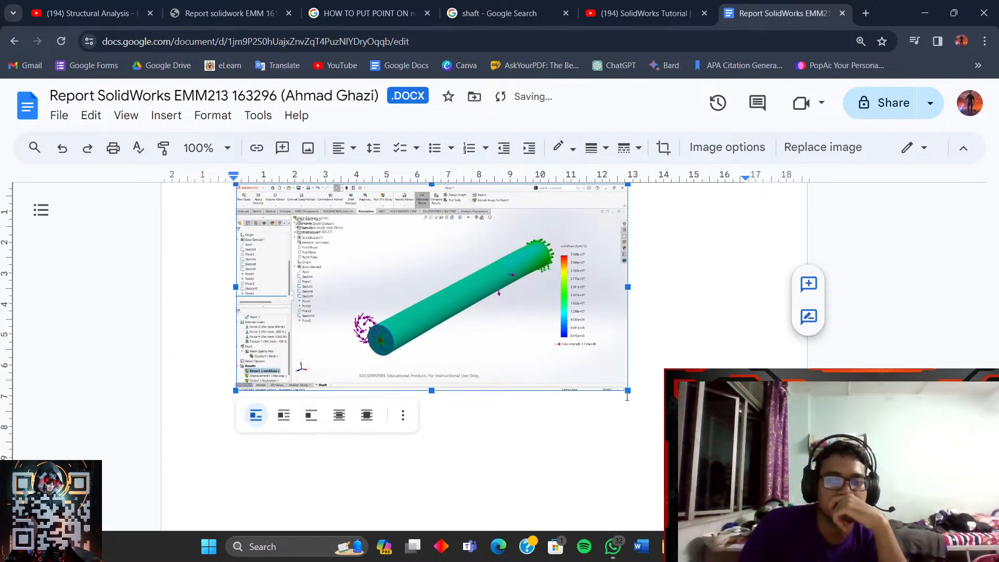
scroll(626, 391, "up", 5)
scroll(591, 375, "down", 2)
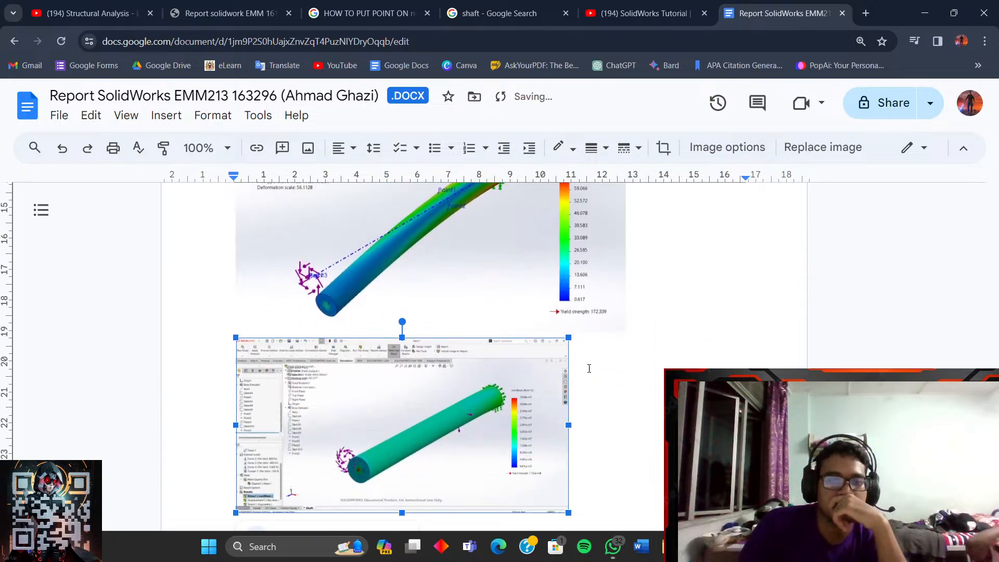
scroll(591, 375, "up", 2)
- Shrink the von Mises plot further to match the screenshot's width
left_click(577, 326)
scroll(580, 328, "down", 3)
left_click_drag(626, 290, 580, 265)
scroll(626, 329, "up", 3)
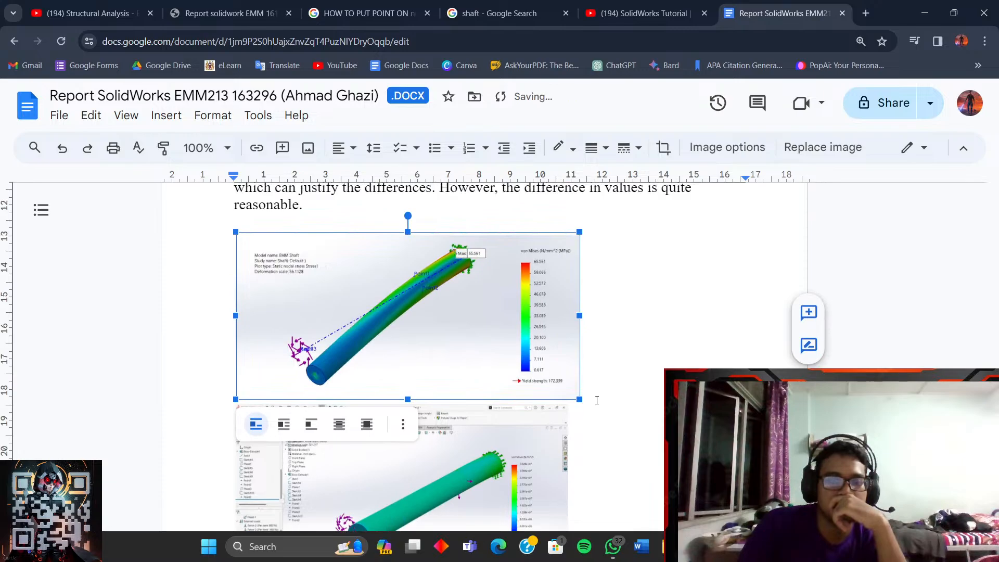
left_click_drag(581, 401, 566, 393)
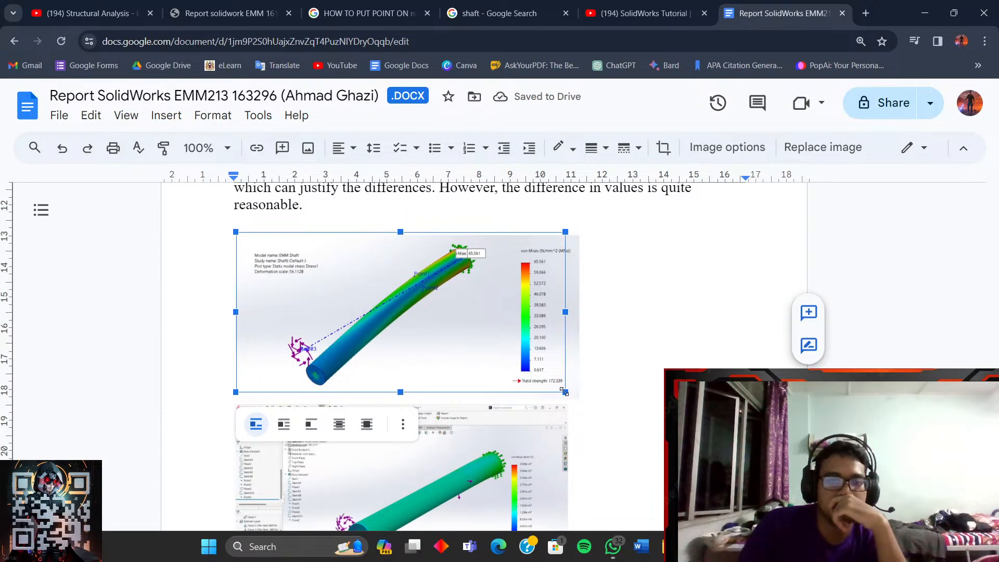
left_click(624, 411)
- Select each image in turn to compare their resized widths
left_click(477, 373)
scroll(476, 373, "up", 2)
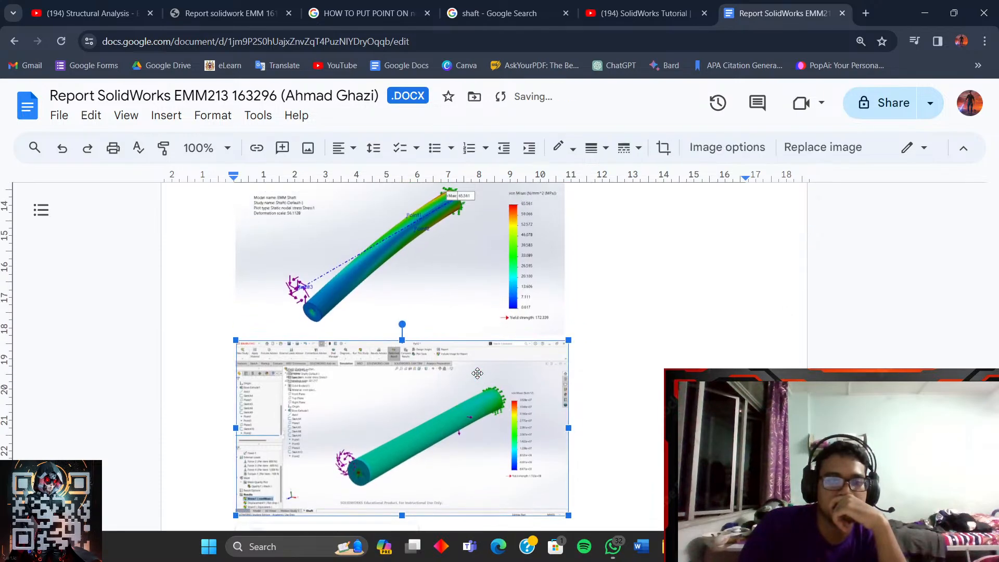
left_click(433, 331)
scroll(433, 331, "down", 2)
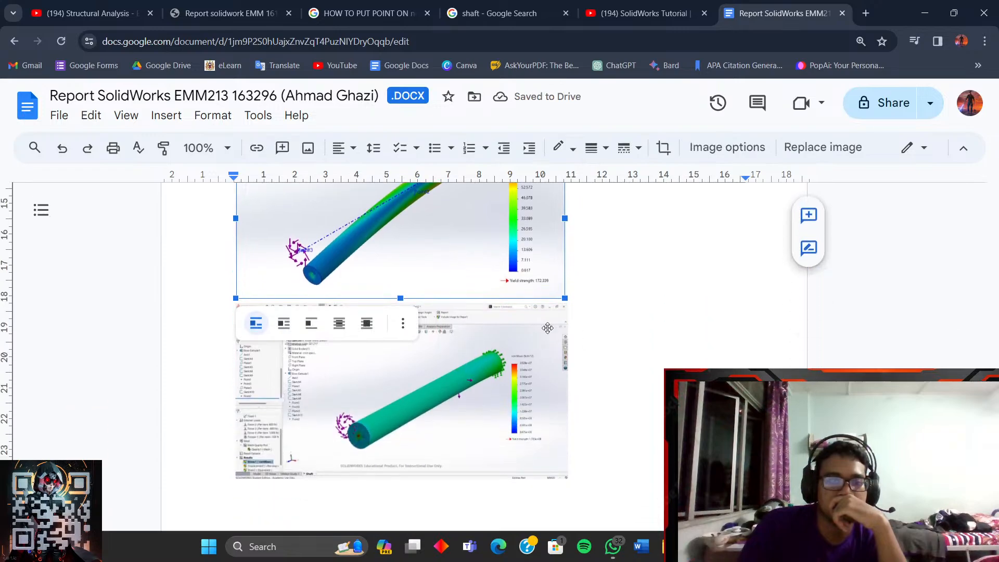
scroll(529, 332, "up", 2)
scroll(428, 343, "down", 2)
left_click(469, 374)
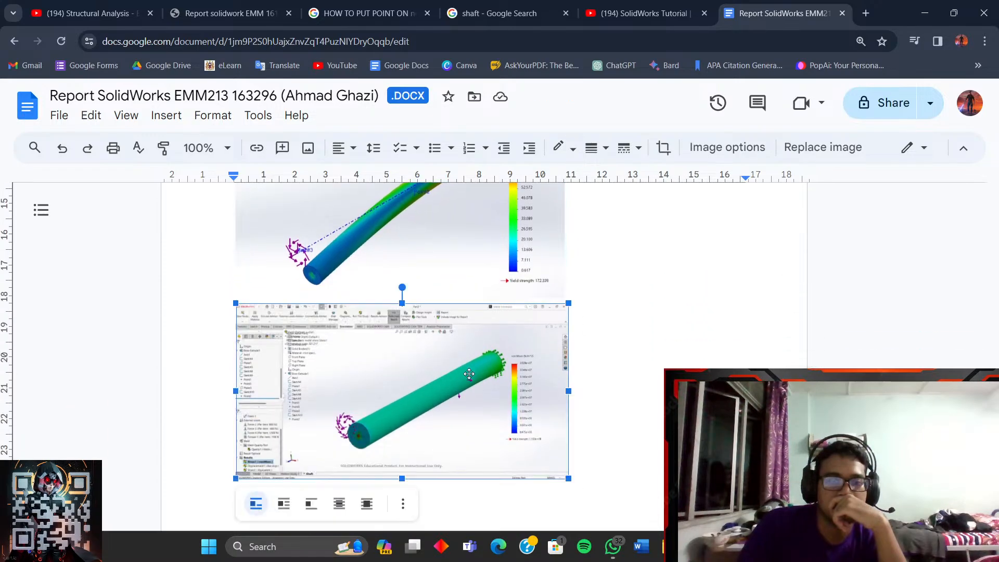
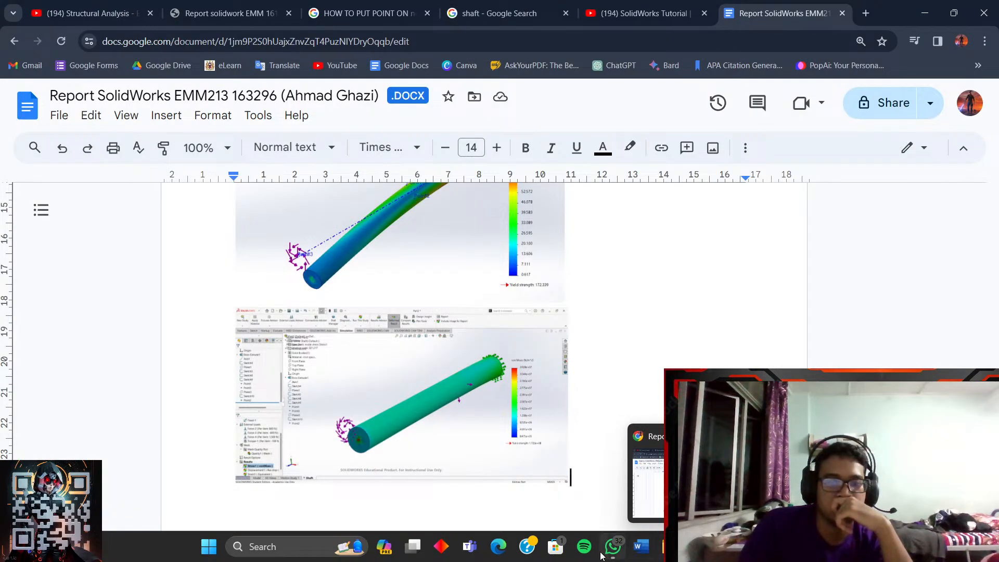
- Minimize the Chrome window holding the Google Docs report
left_click(927, 15)
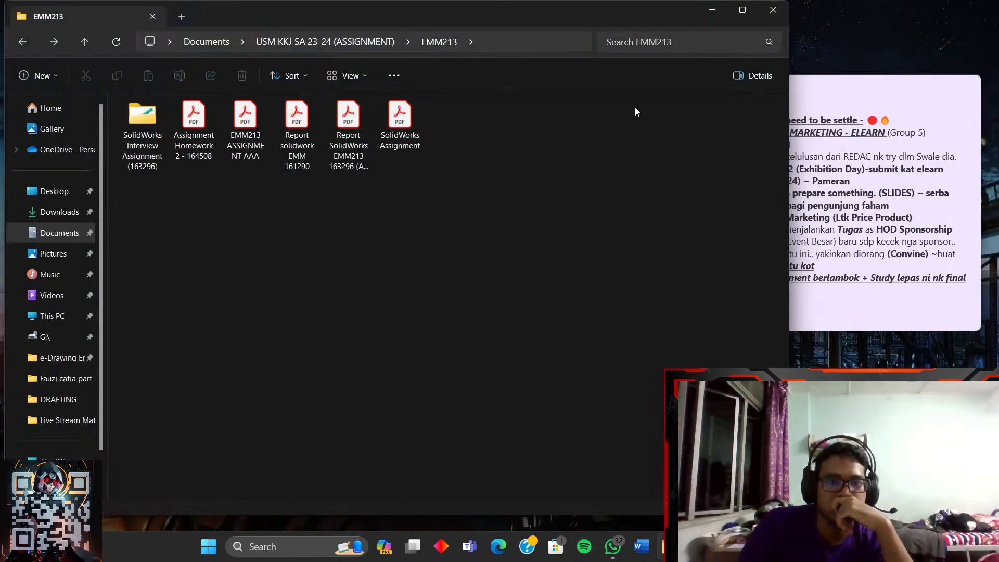
- Open the SolidWorks Interview Assignment folder and launch the Shaft part in SOLIDWORKS
double_click(144, 113)
double_click(219, 123)
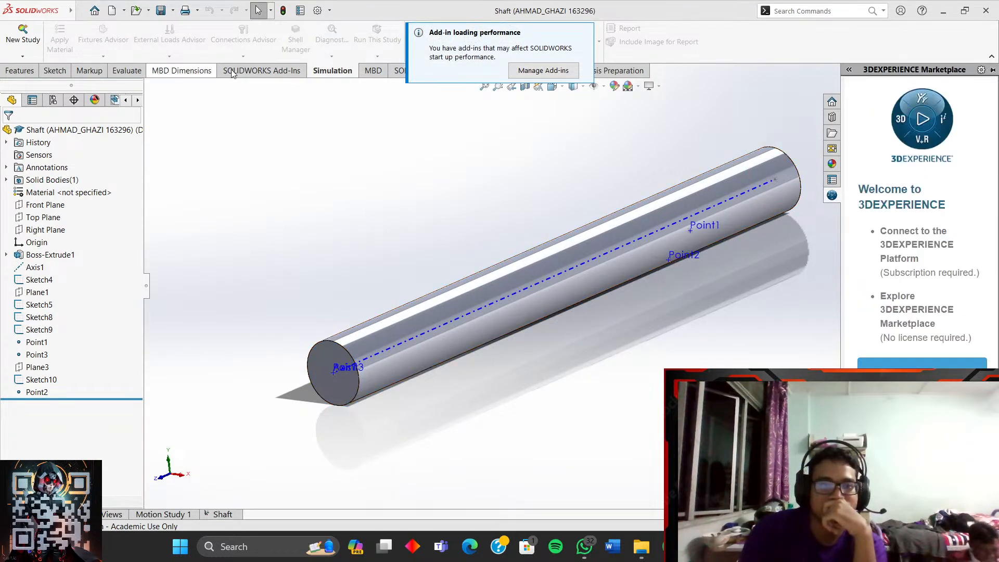
- Try a new study named 'Shaft', hit the duplicate-name warning, and abandon it
left_click(584, 33)
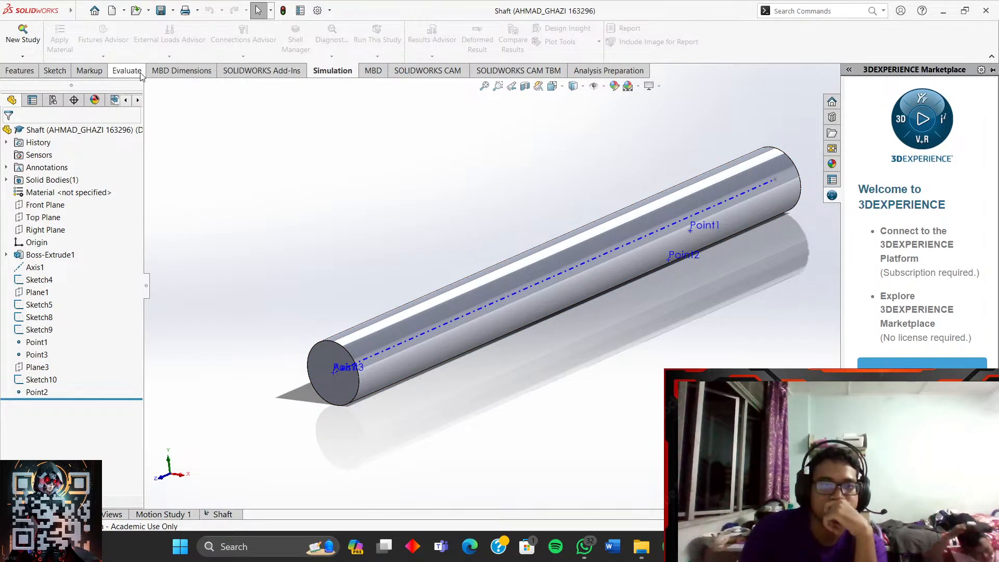
left_click(32, 40)
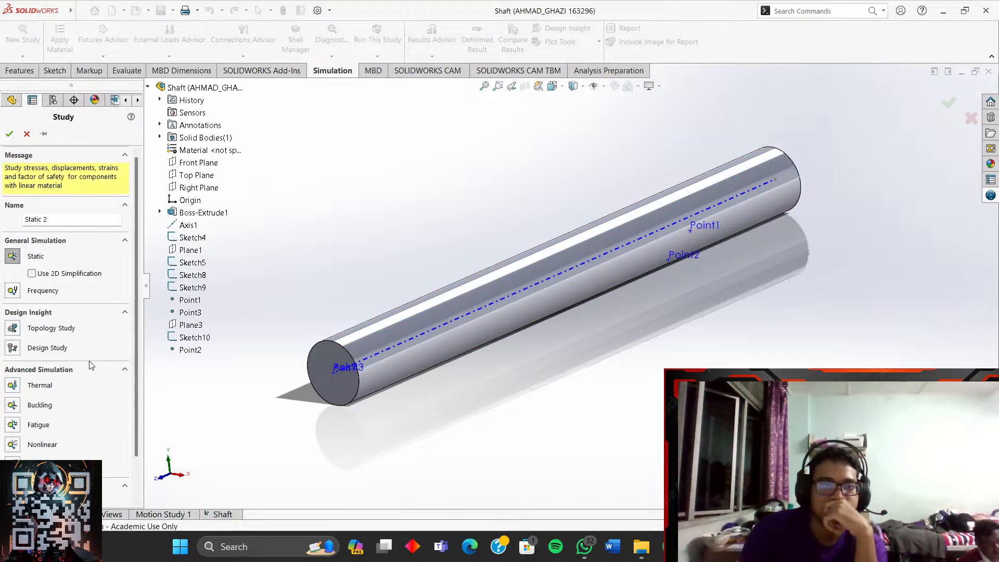
scroll(70, 390, "down", 2)
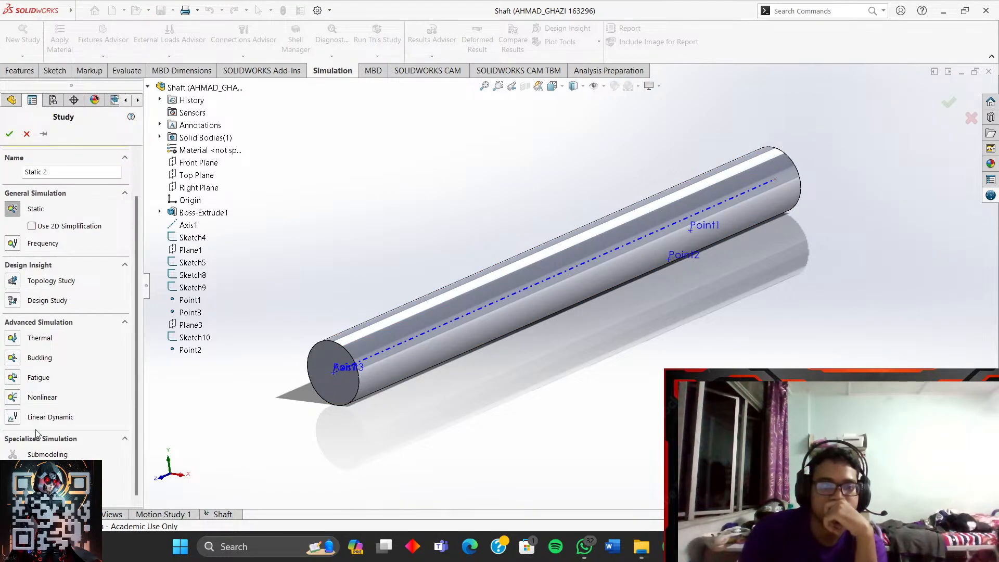
triple_click(54, 173)
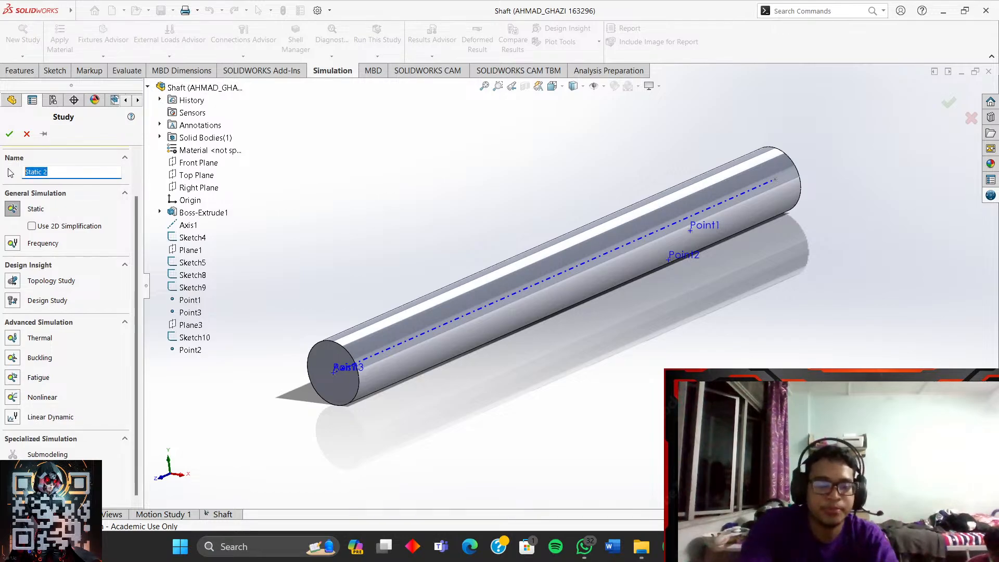
type("Shaft")
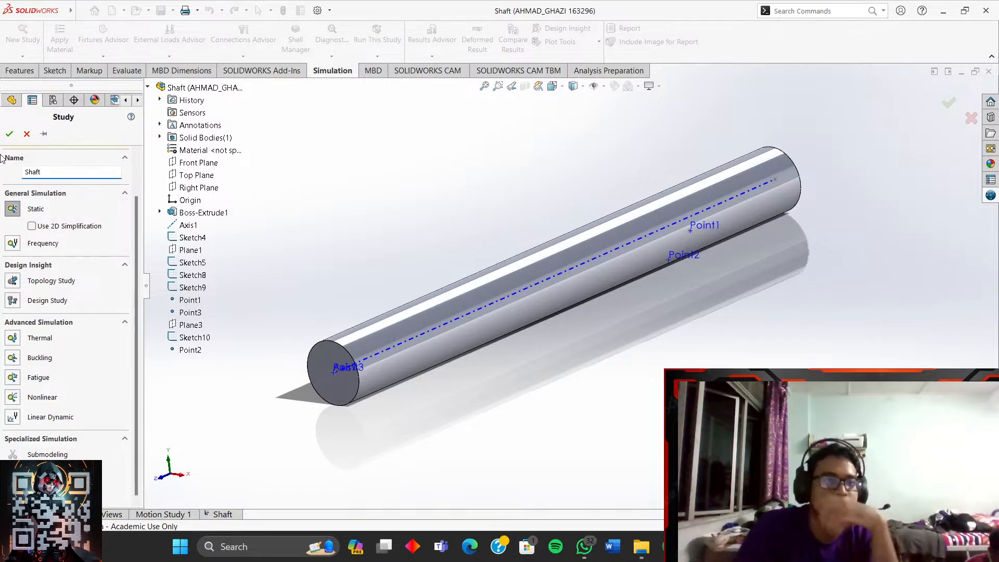
left_click(10, 134)
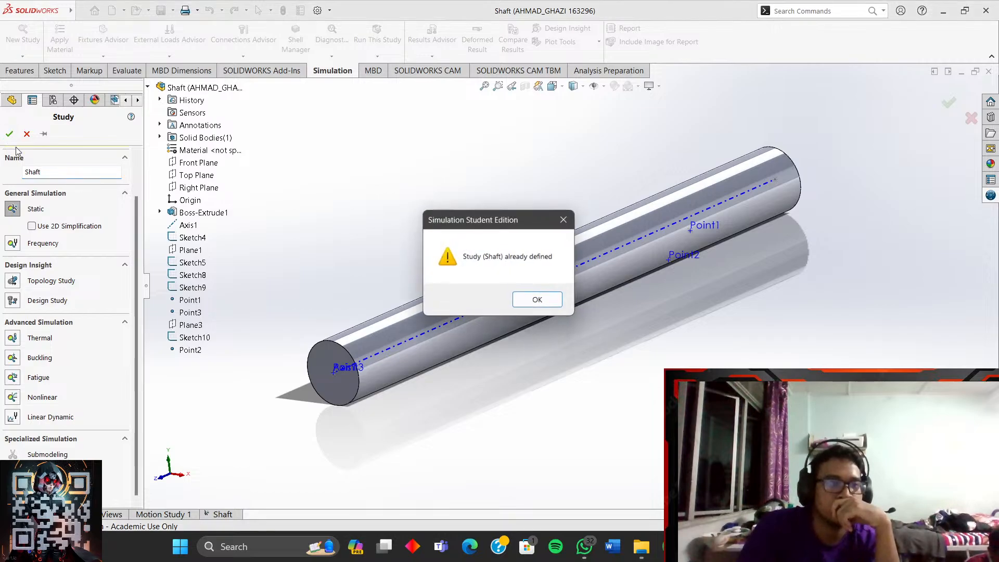
left_click(542, 304)
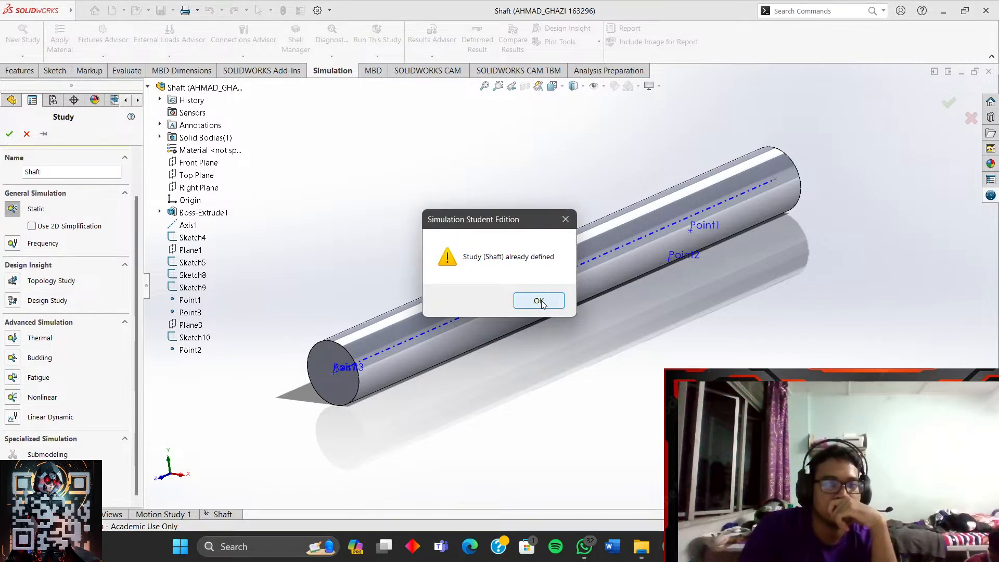
left_click(540, 302)
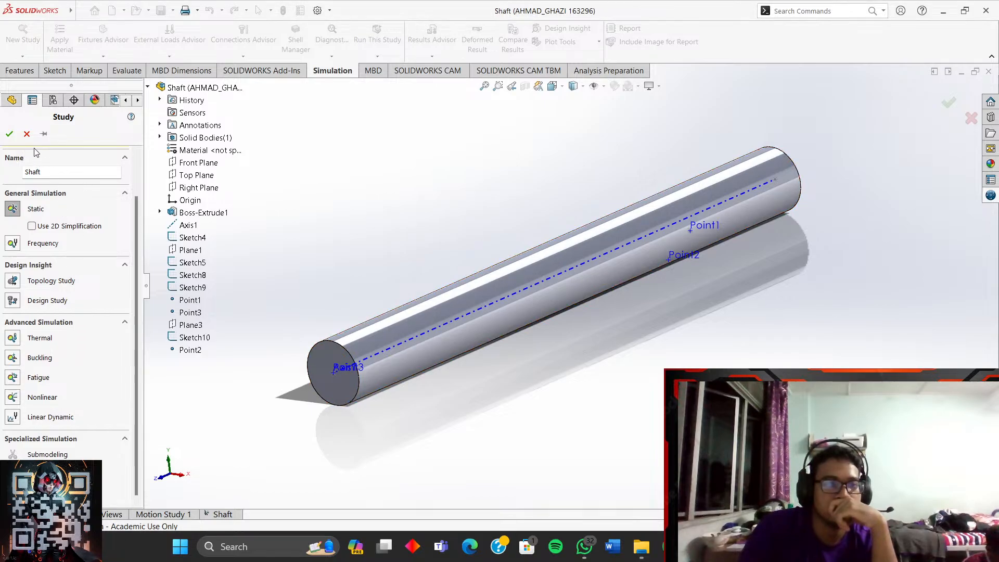
left_click(27, 134)
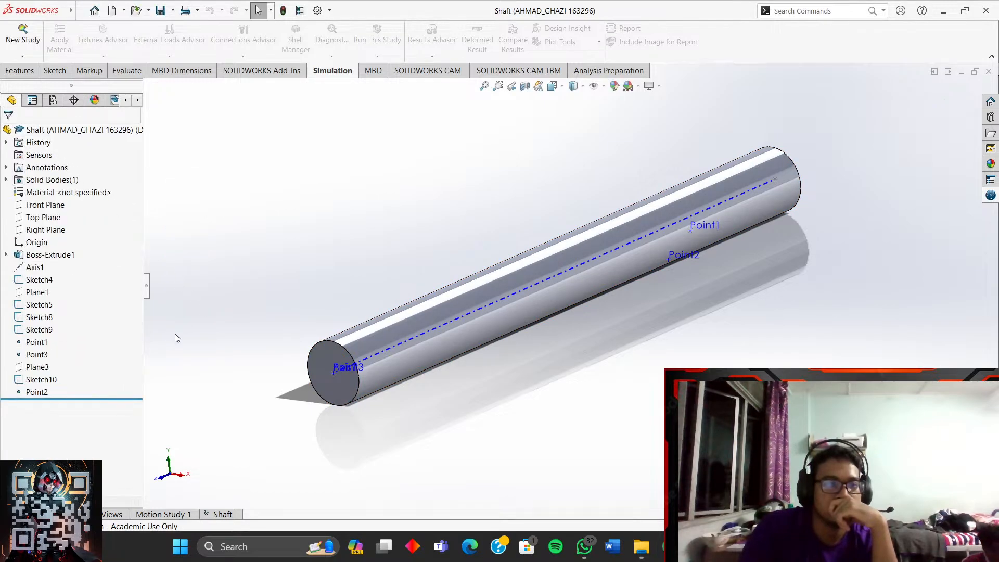
- Retry the study name with 'Shaft 1', then create the static study 'Shaft 2'
left_click(23, 32)
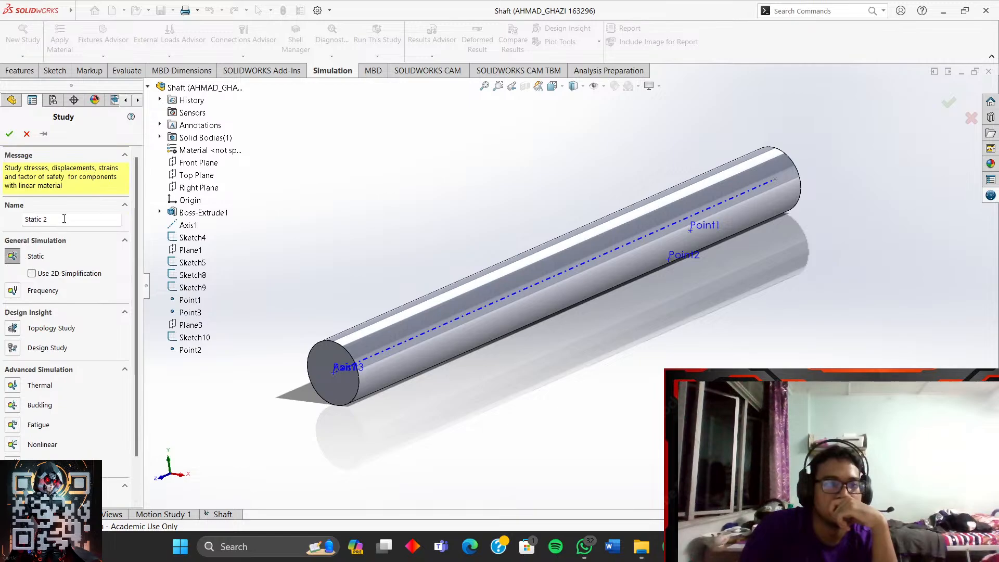
left_click_drag(64, 218, 5, 220)
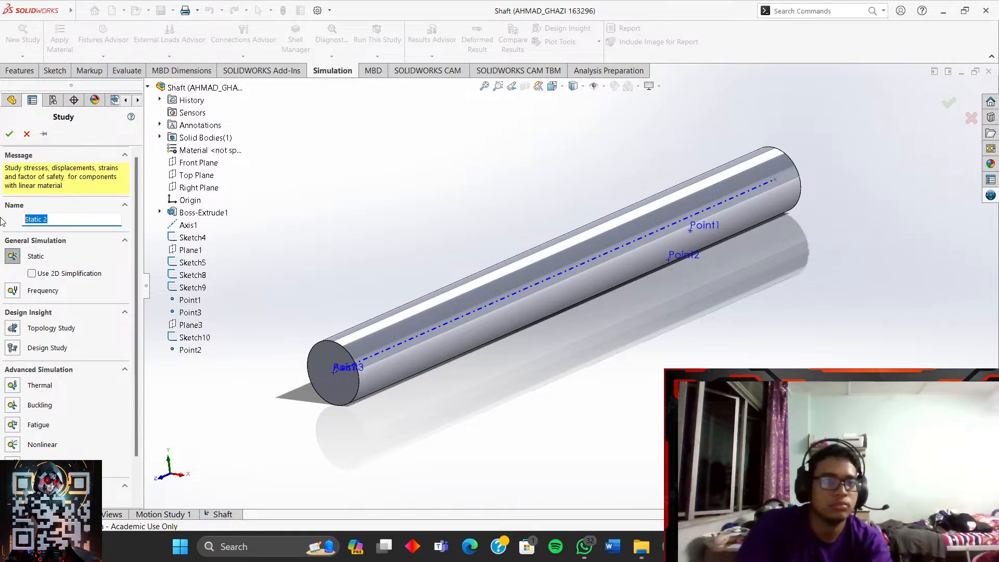
type("Shaft ")
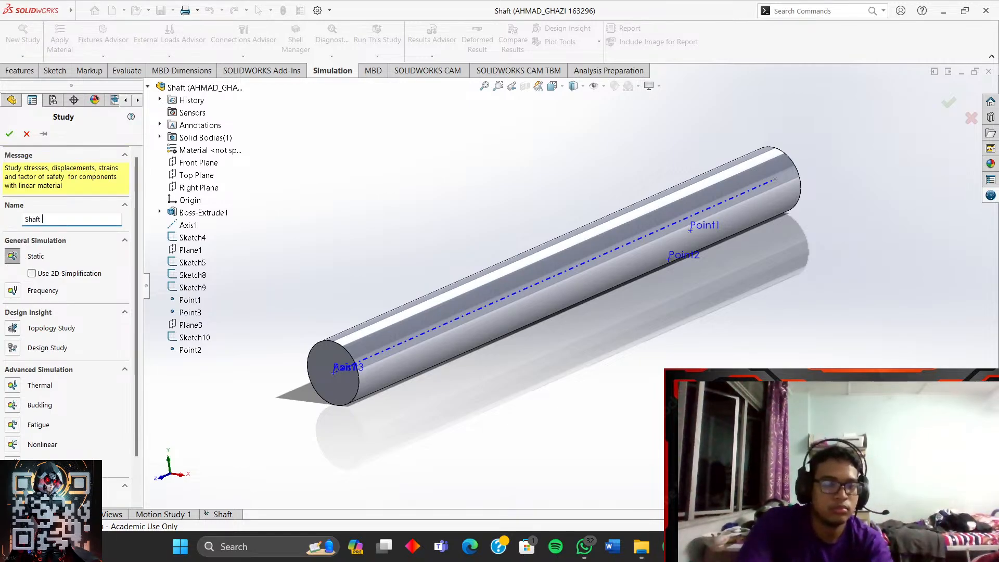
type("1")
left_click(9, 134)
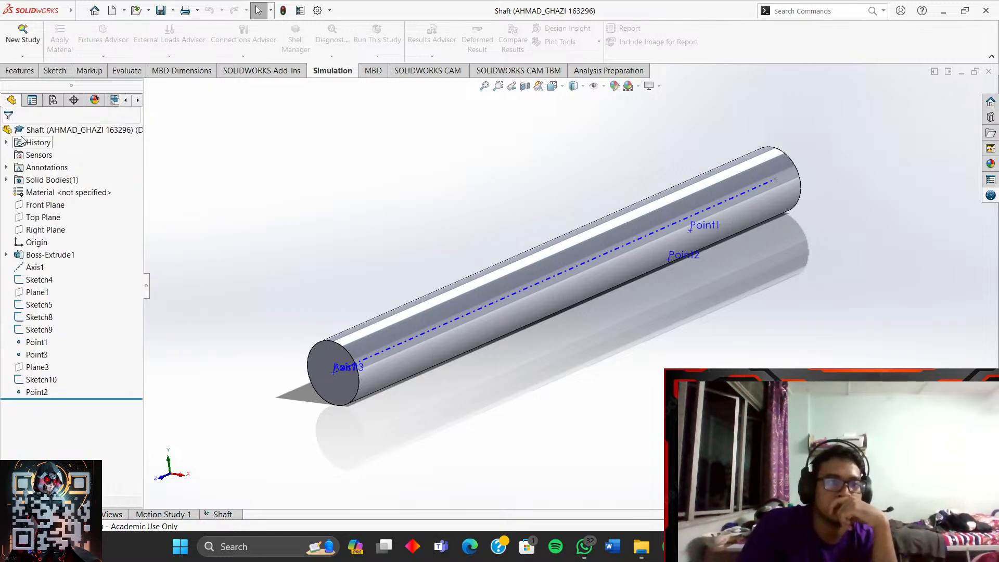
left_click(23, 32)
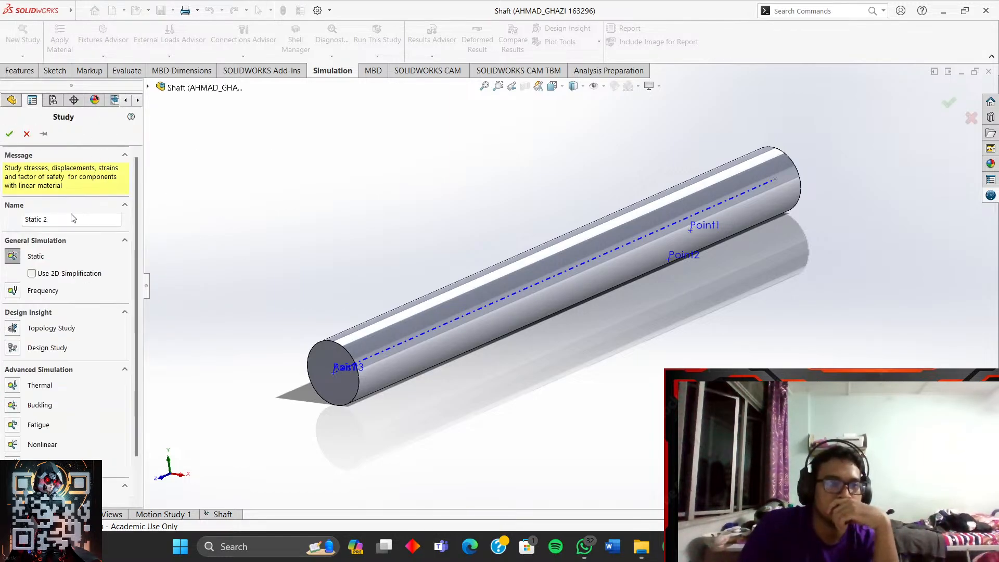
left_click_drag(72, 218, 2, 219)
type("S")
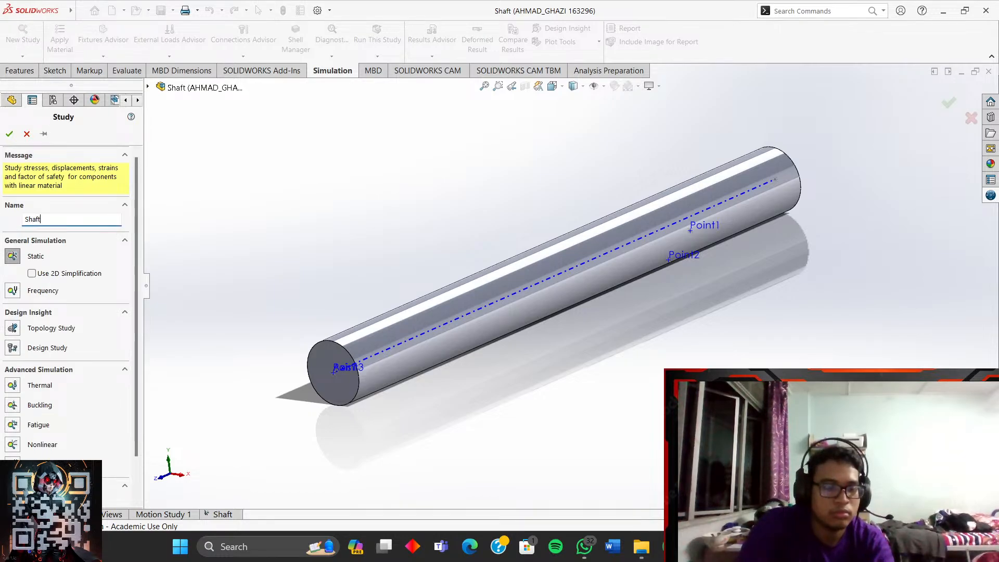
left_click(8, 135)
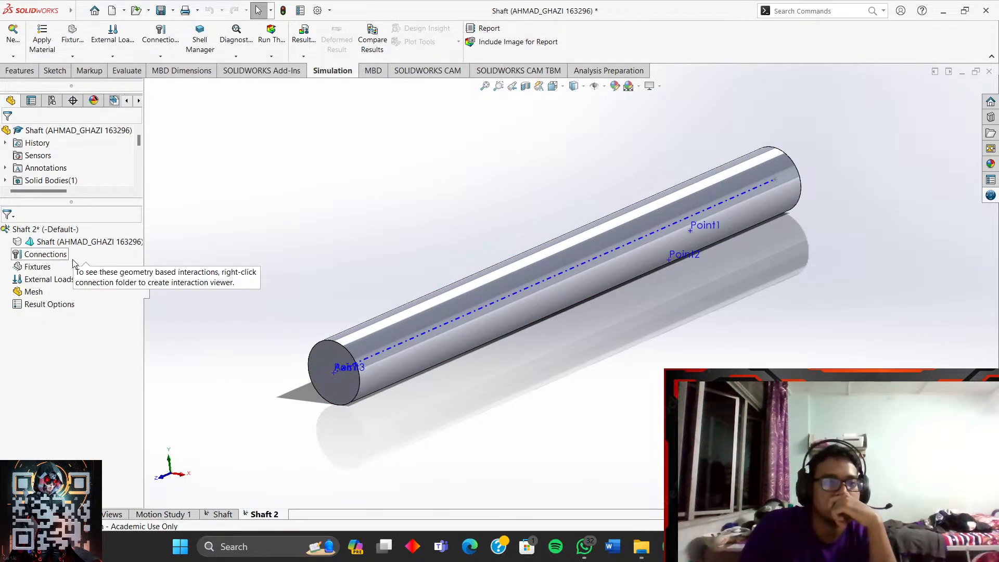
- Add a Fixed Geometry support on the shaft's far end face
left_click(39, 284)
right_click(38, 267)
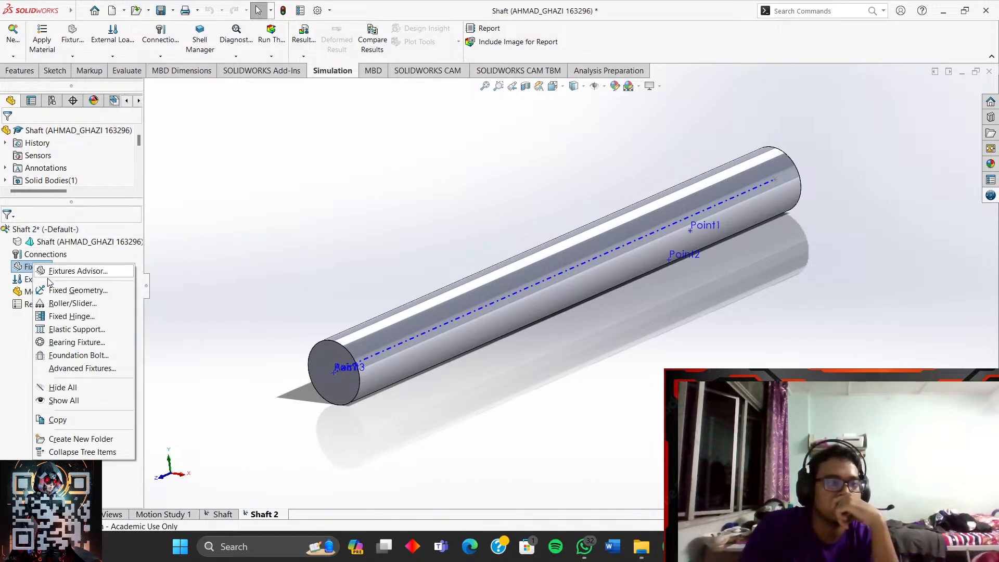
left_click(52, 290)
middle_click_drag(820, 202, 755, 209)
left_click(822, 195)
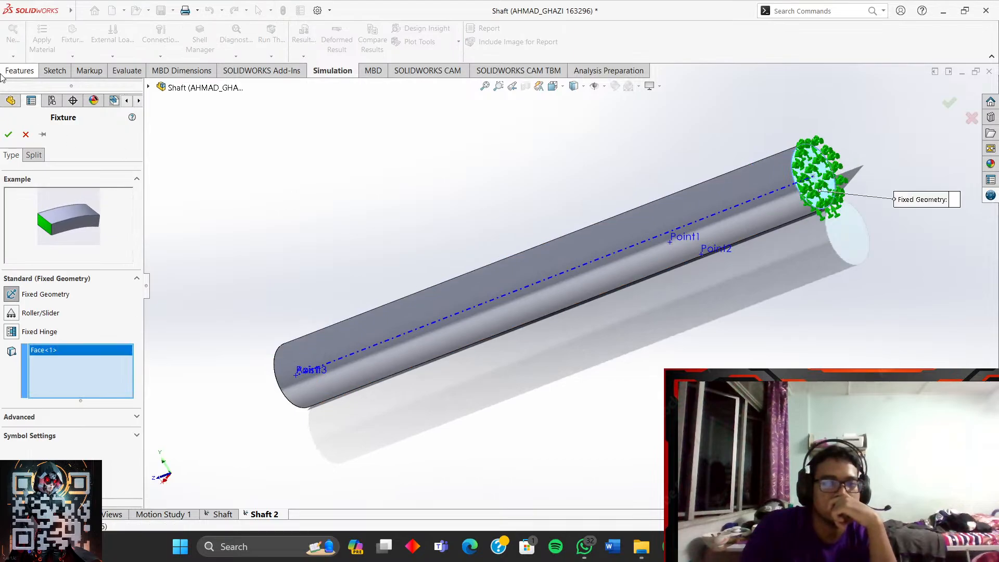
left_click(8, 134)
middle_click_drag(276, 173, 368, 159)
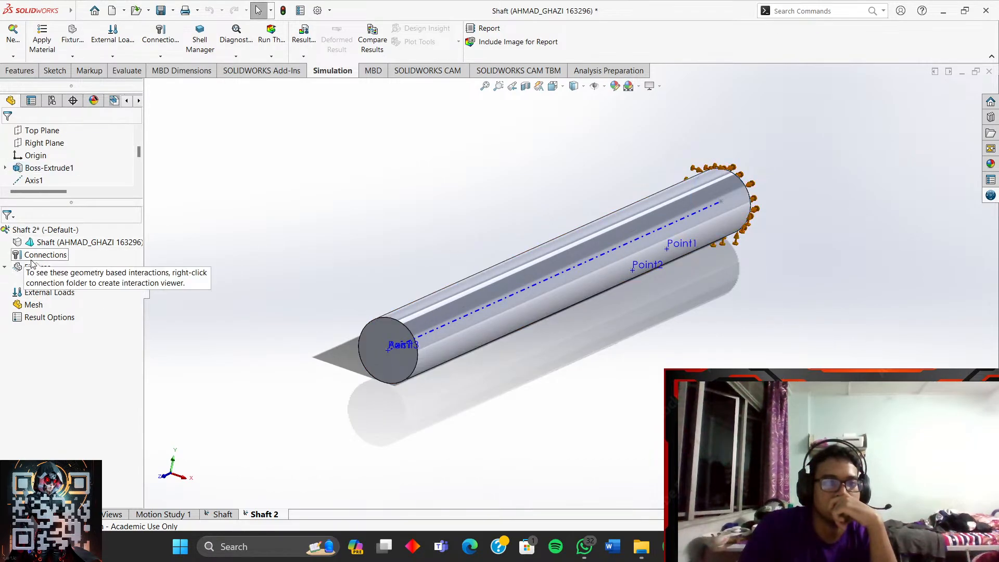
- Apply a reversed 1,500 N normal force to the shaft's near end face
right_click(44, 301)
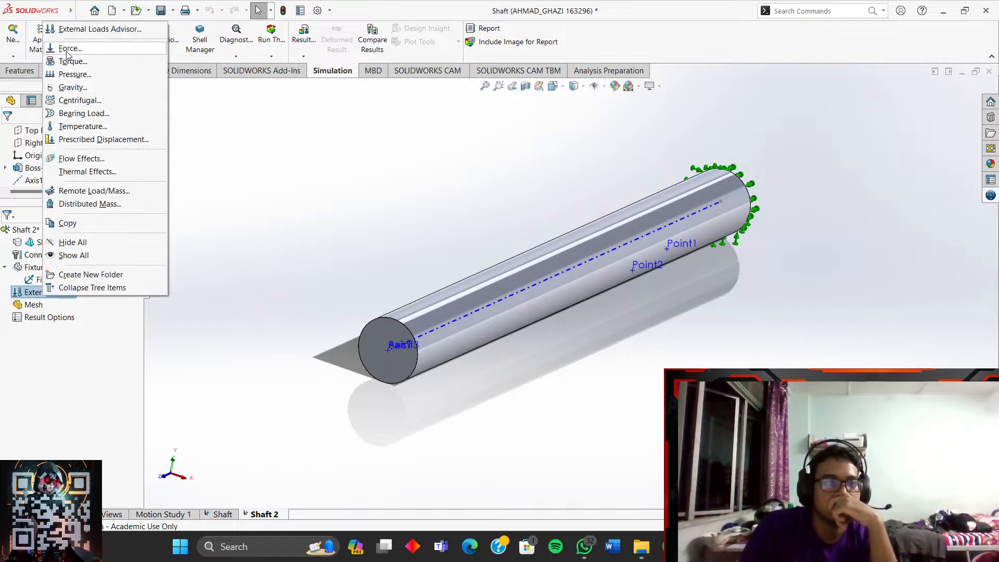
left_click(290, 216)
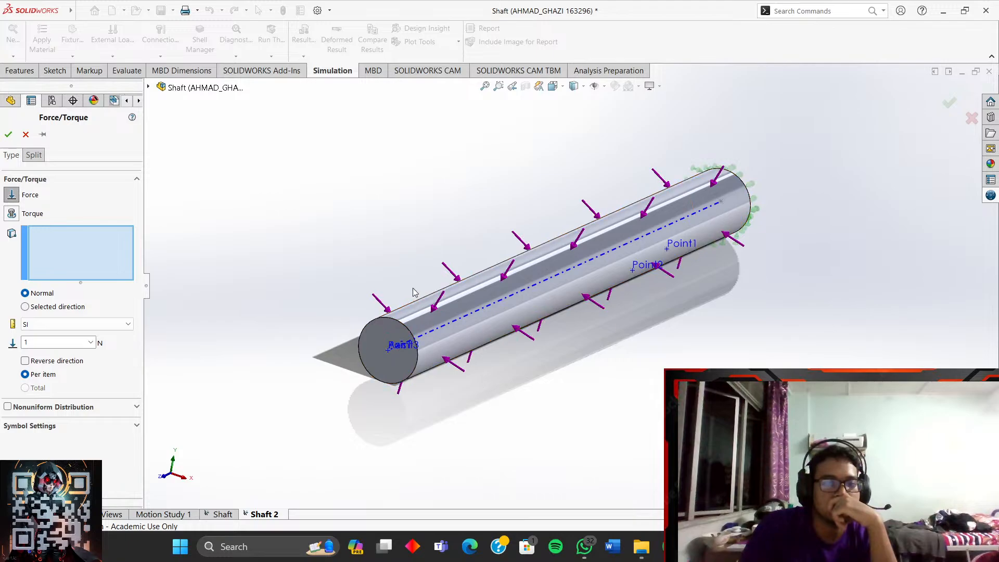
scroll(392, 353, "down", 3)
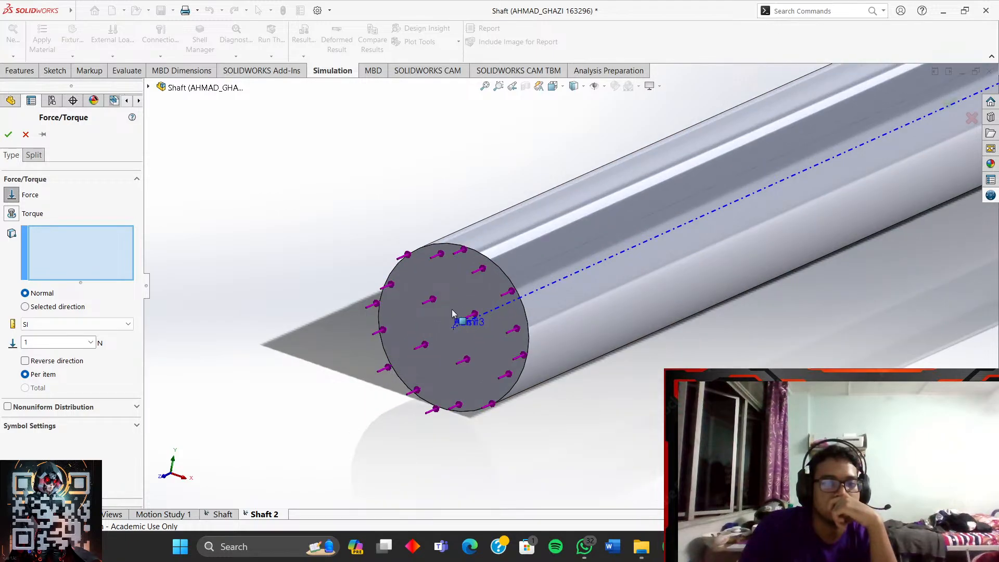
left_click(440, 316)
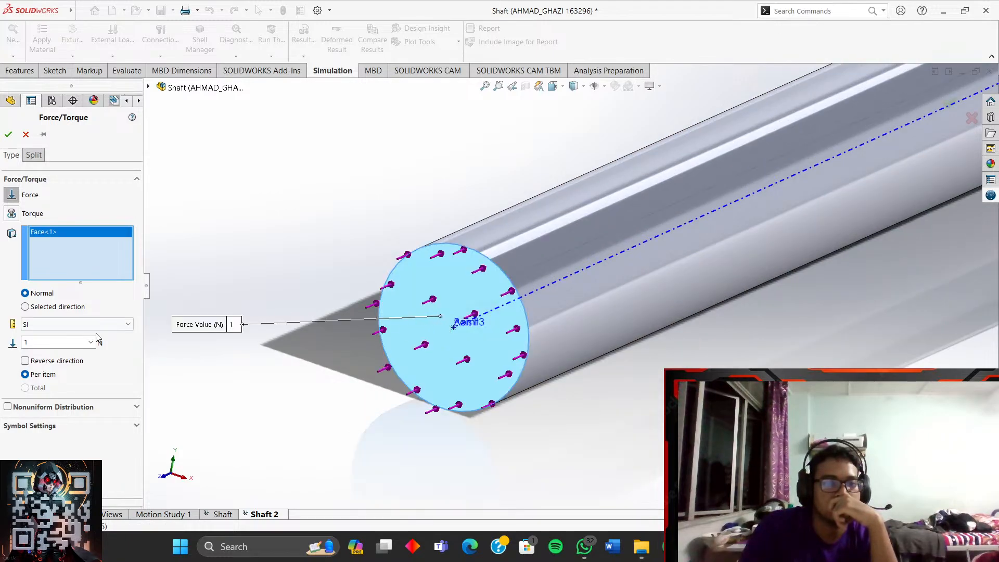
left_click(26, 361)
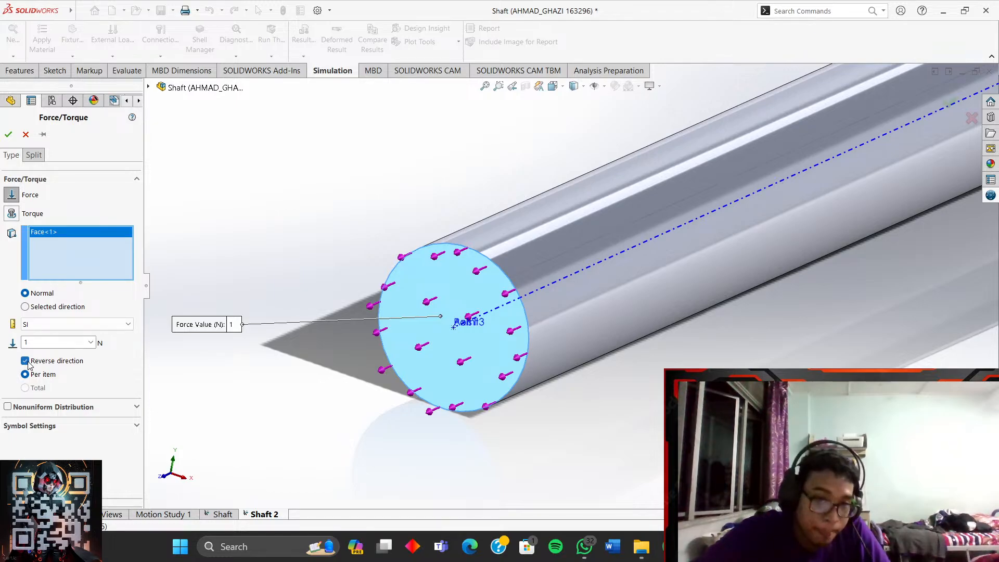
left_click(55, 342)
type("5")
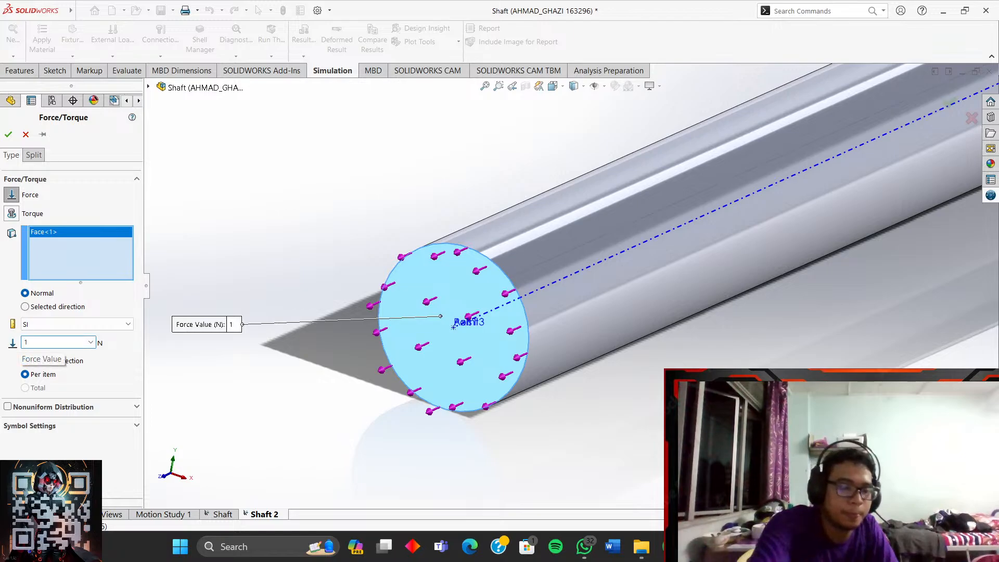
type("0")
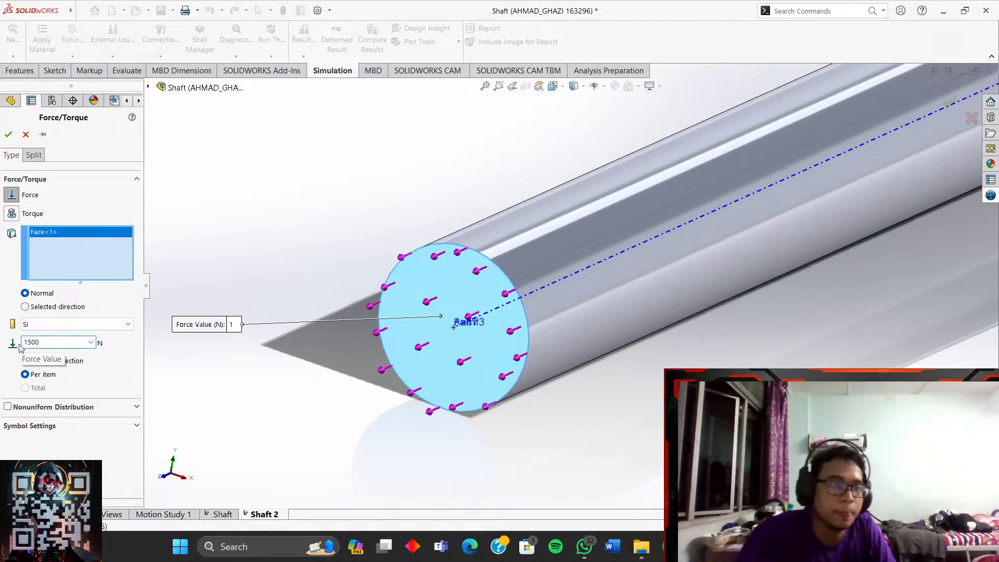
type("0")
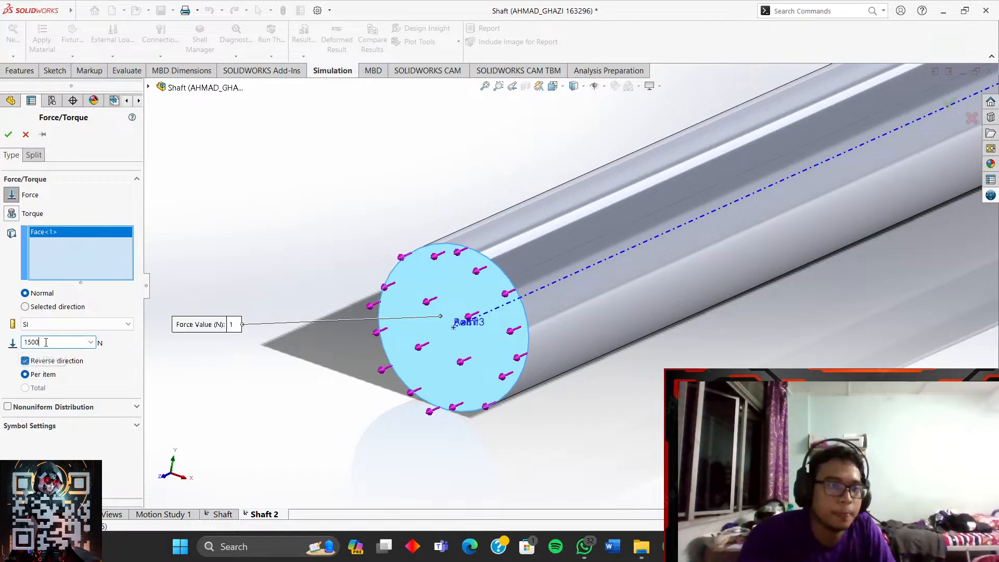
left_click(8, 136)
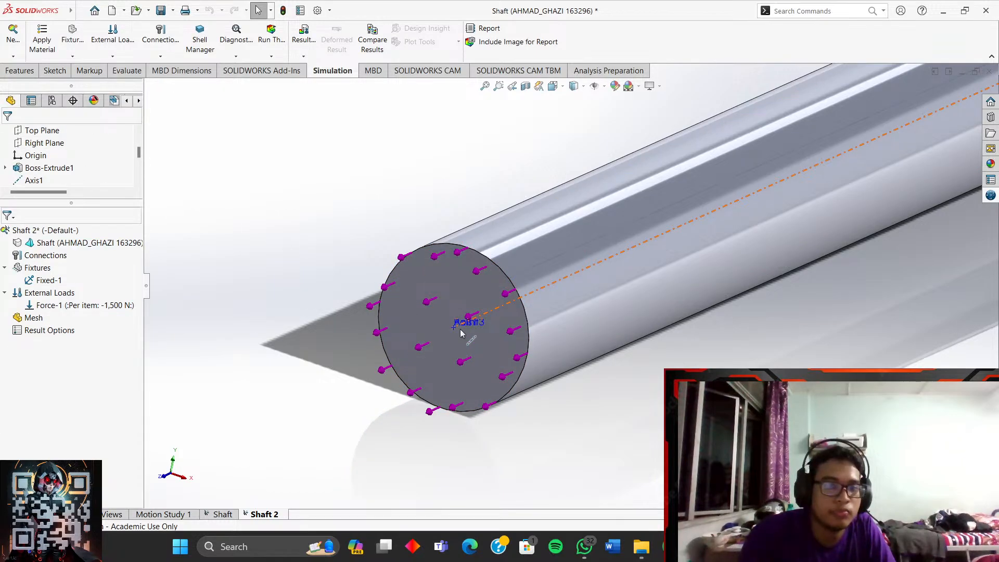
right_click(36, 267)
- Add a 1 N·m torque on the end face, using the cylindrical face as axis
right_click(35, 294)
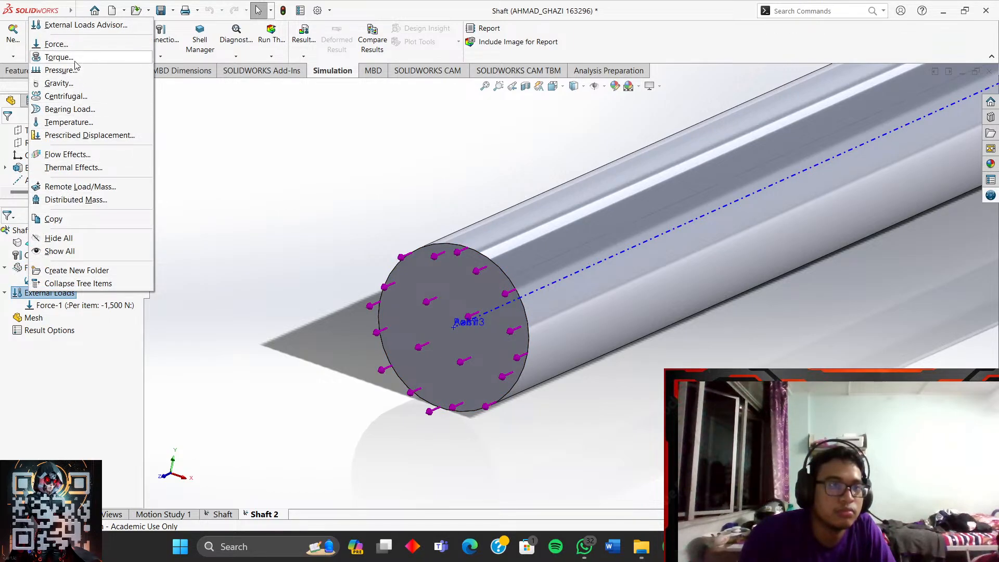
left_click(58, 57)
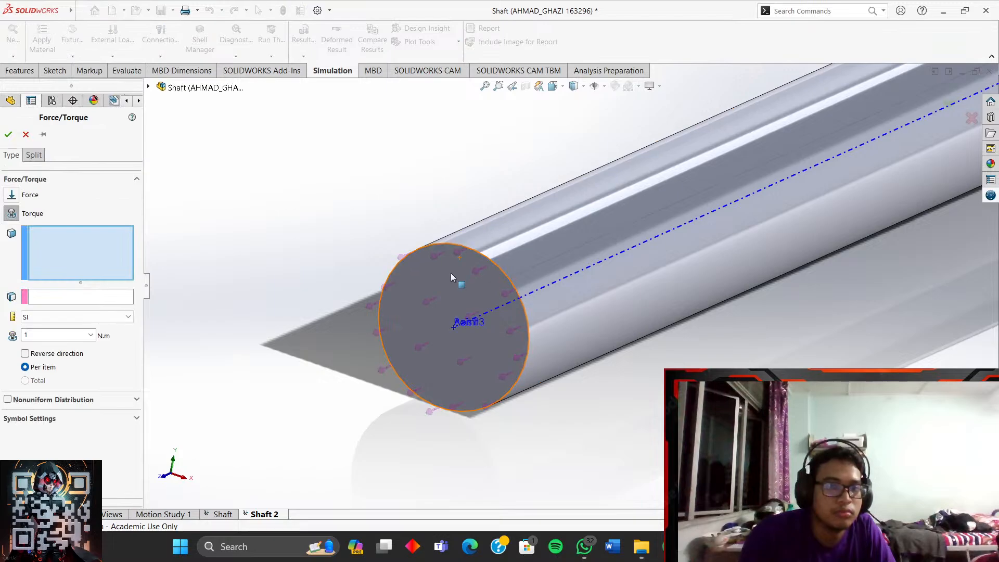
left_click(445, 285)
left_click(72, 298)
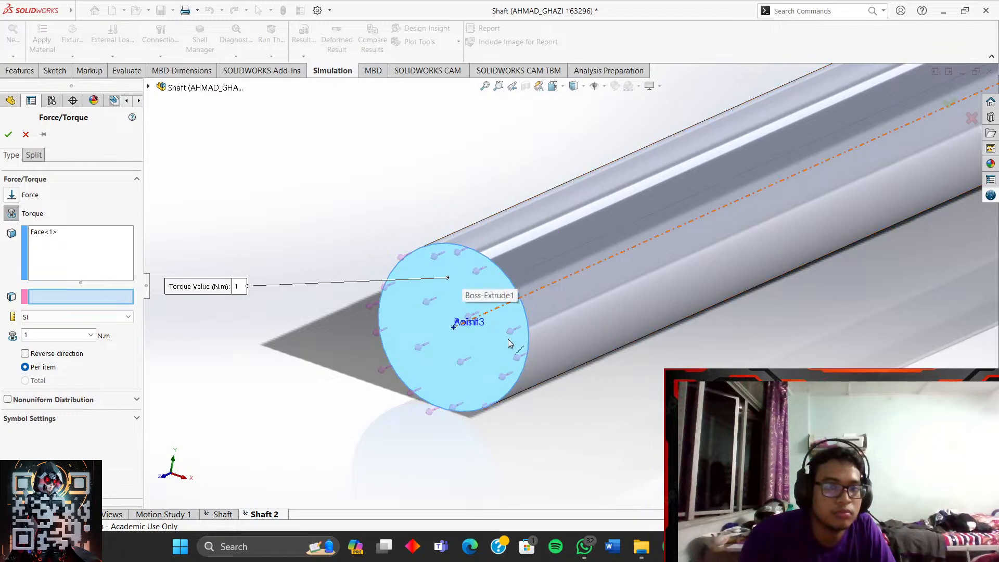
left_click(550, 235)
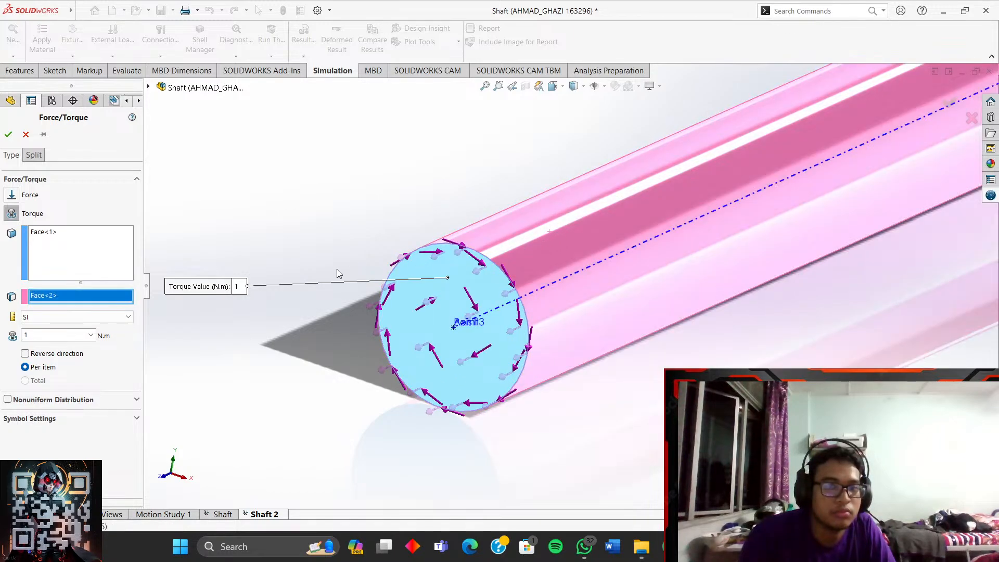
left_click(8, 134)
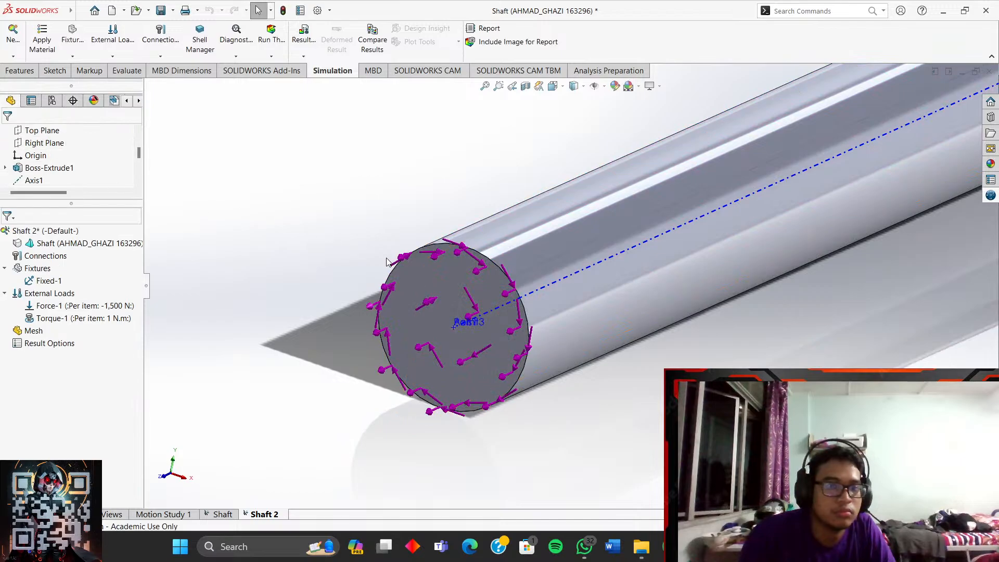
scroll(342, 243, "up", 7)
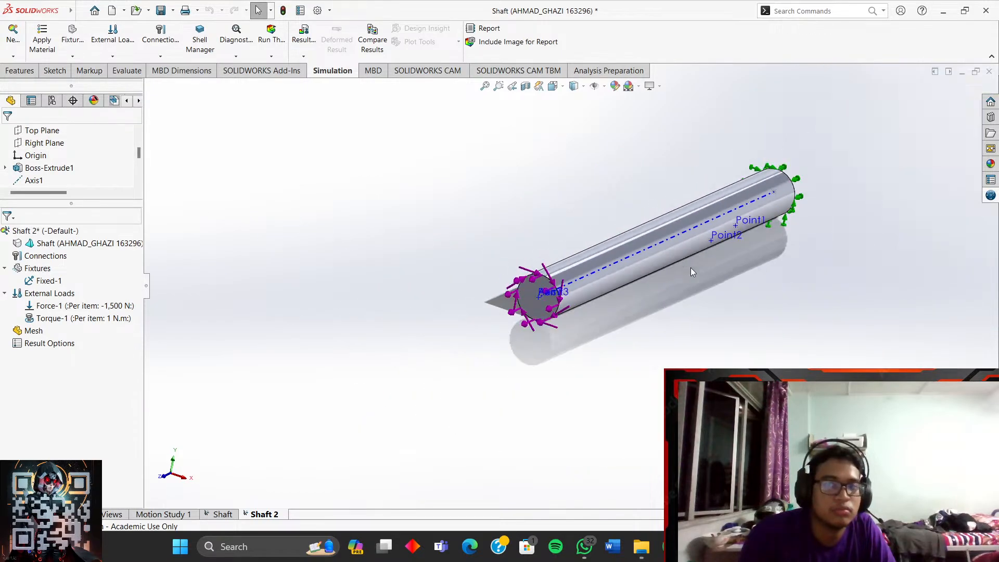
scroll(807, 230, "down", 4)
scroll(808, 230, "down", 2)
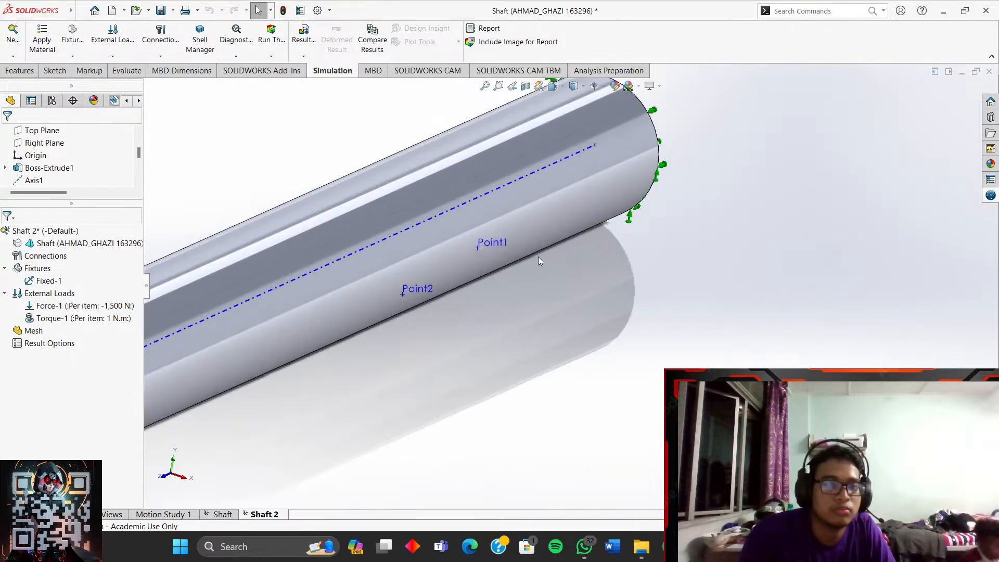
- Add an 800 N force at Point1, directed normal to the Right Plane
right_click(47, 294)
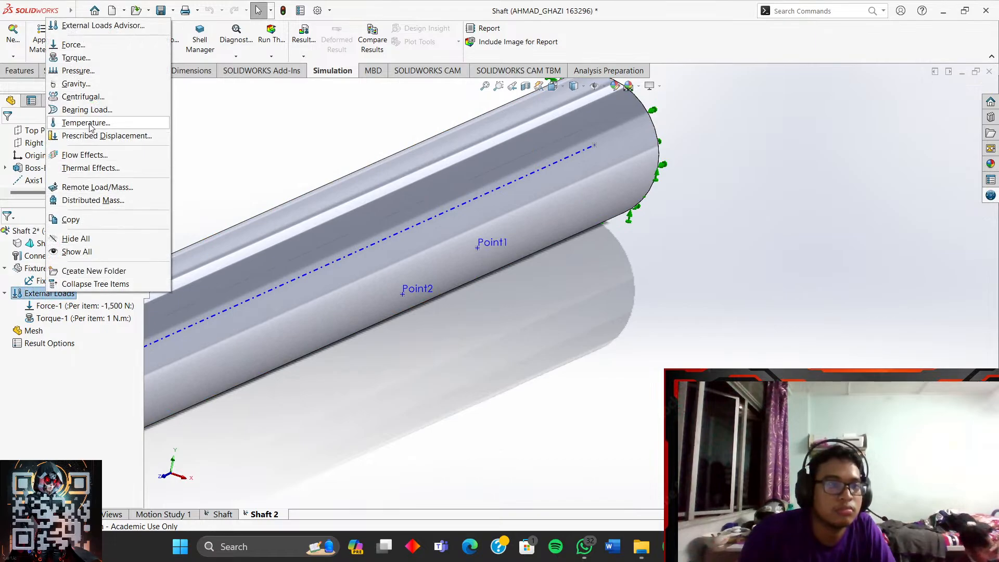
left_click(74, 45)
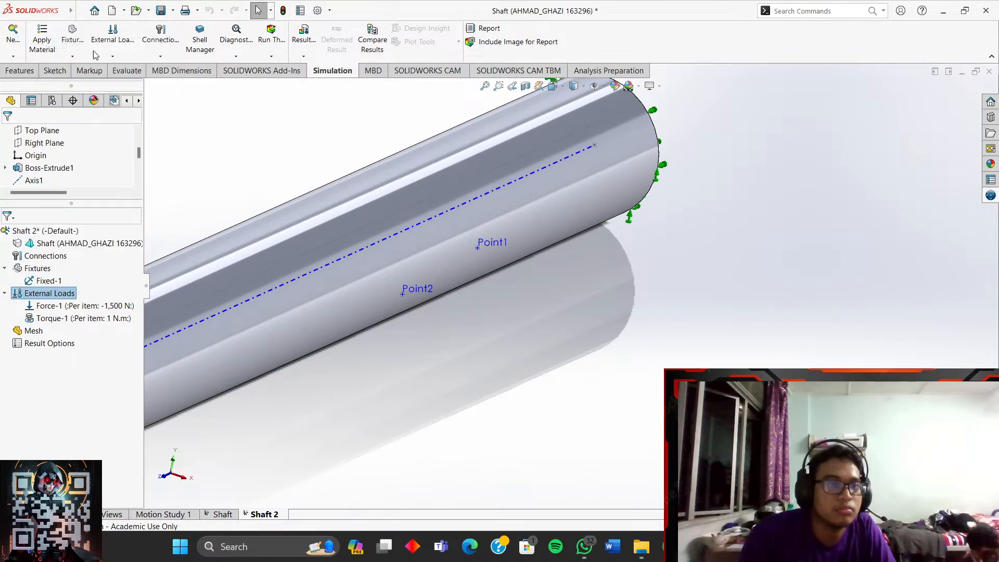
left_click(482, 250)
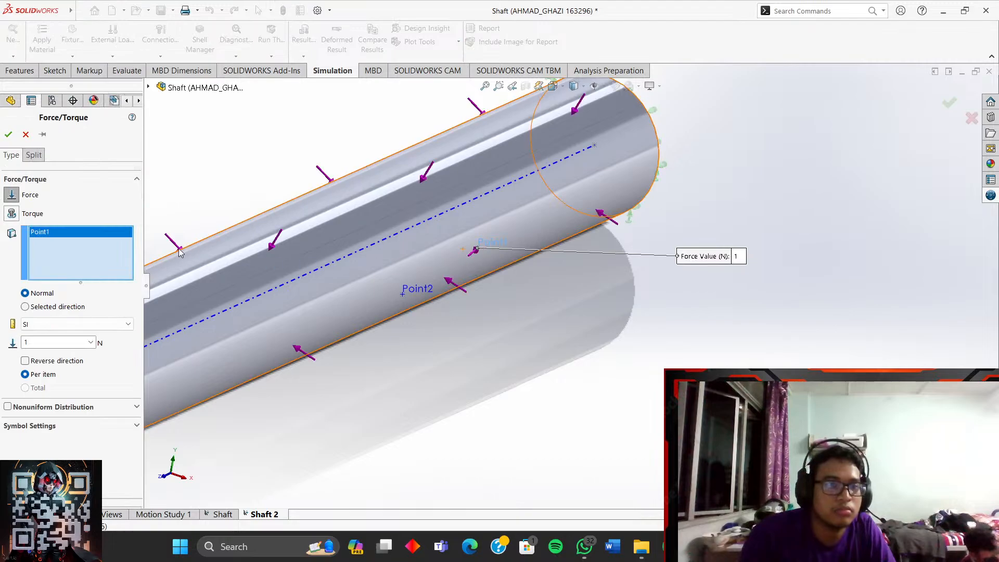
left_click(57, 307)
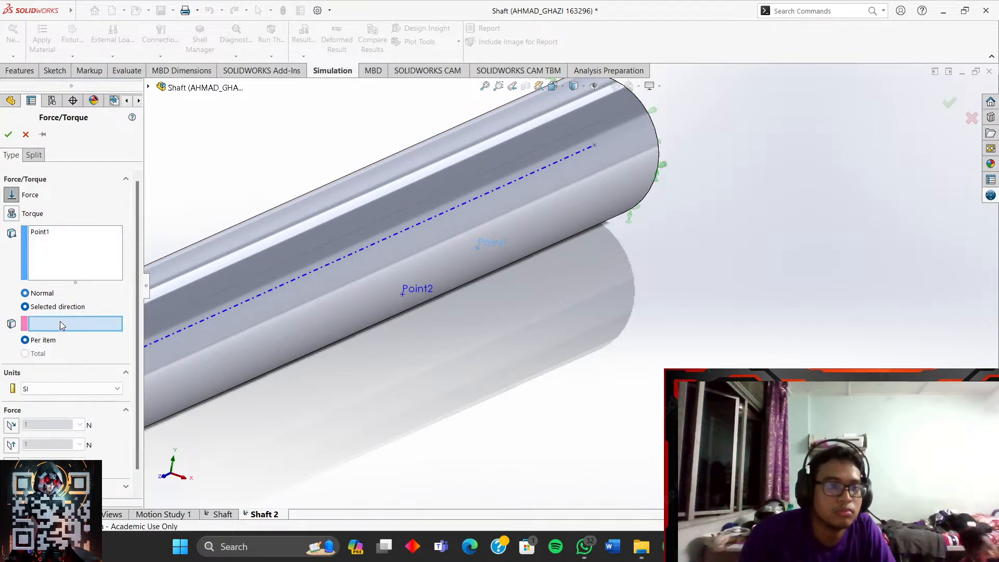
left_click(149, 88)
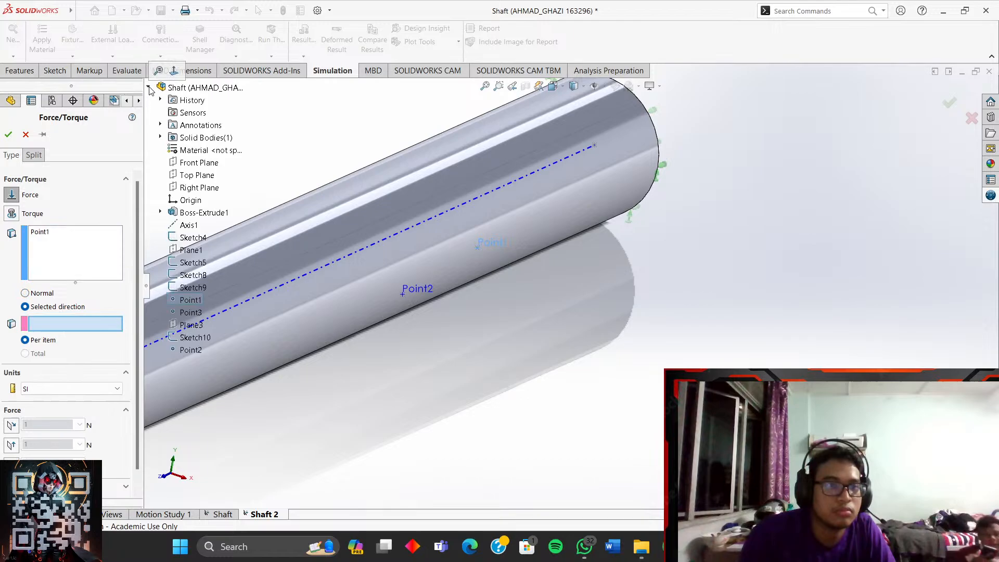
left_click(193, 188)
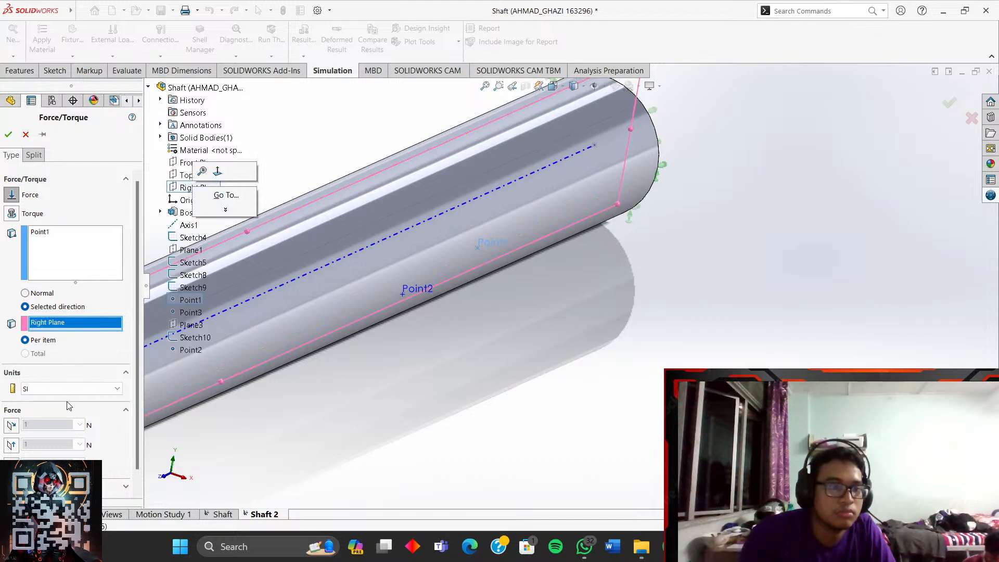
left_click(11, 426)
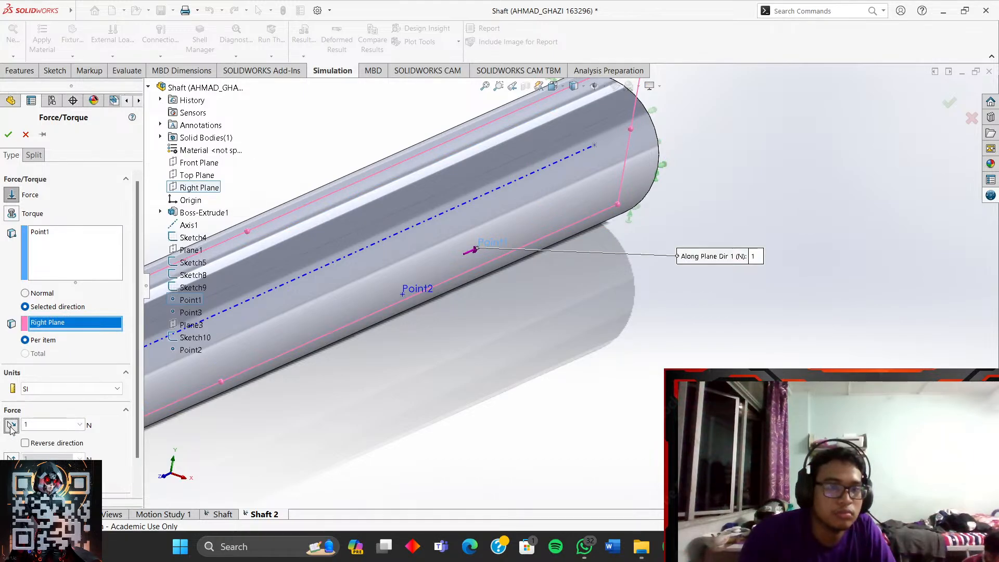
left_click(11, 425)
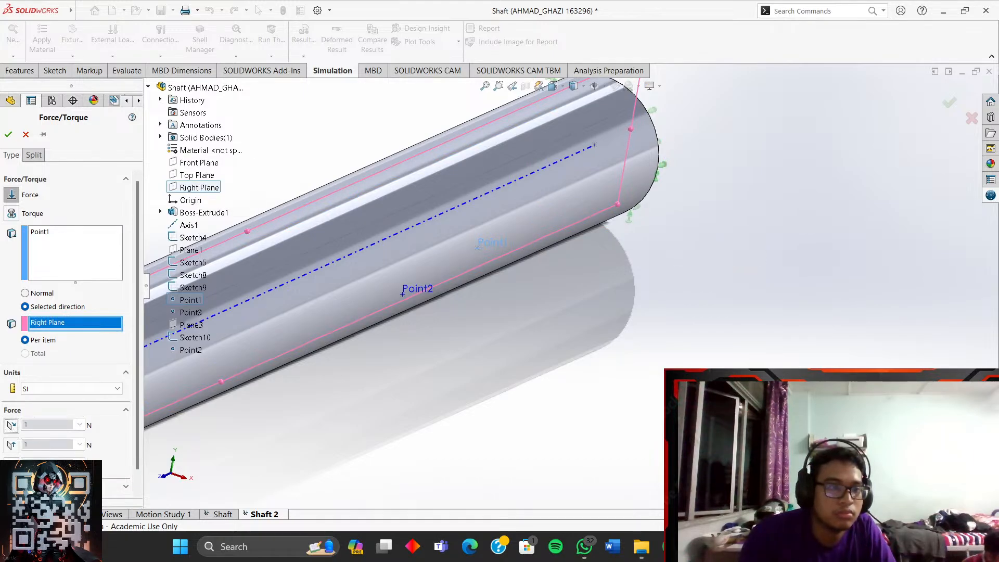
left_click(12, 465)
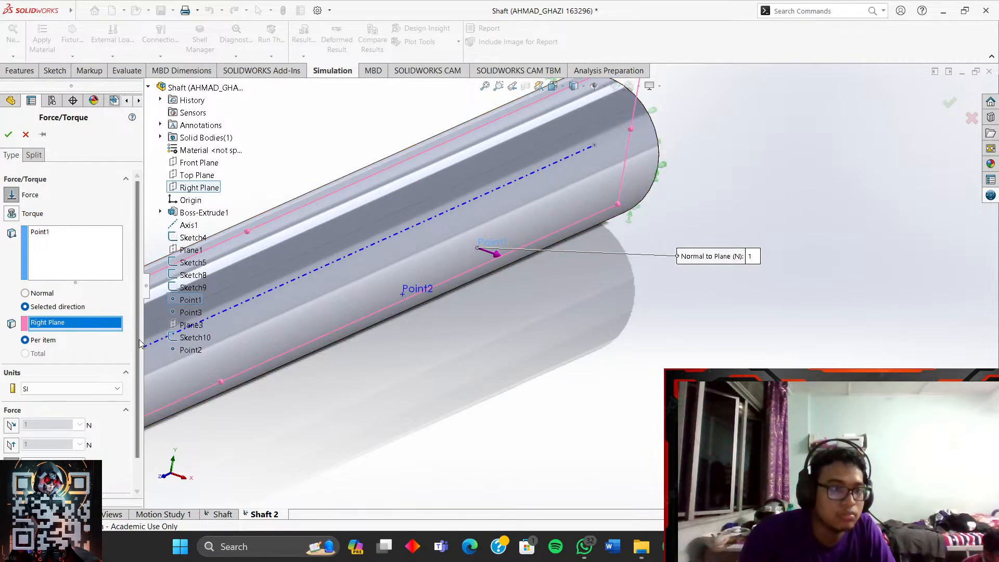
scroll(73, 406, "down", 2)
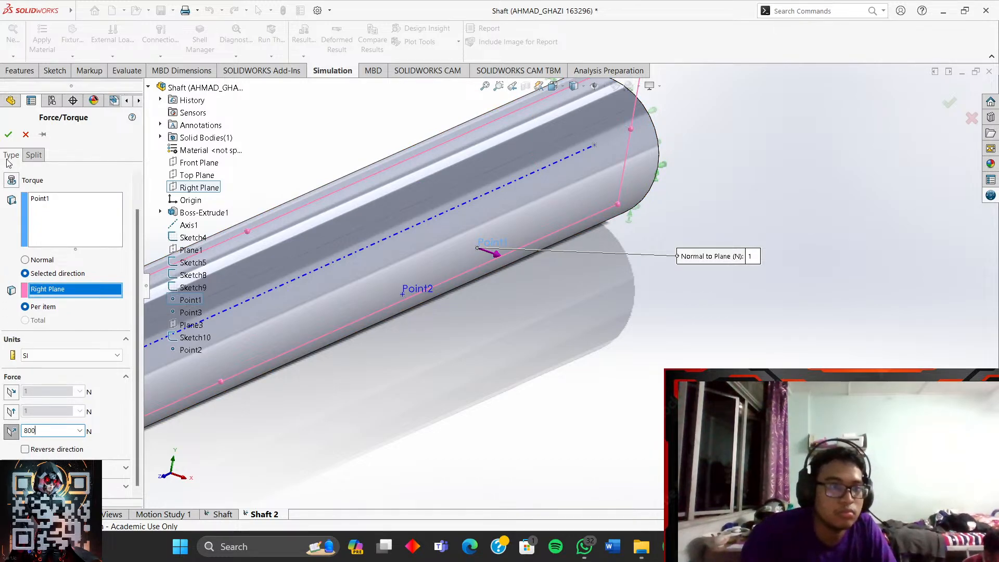
left_click(9, 137)
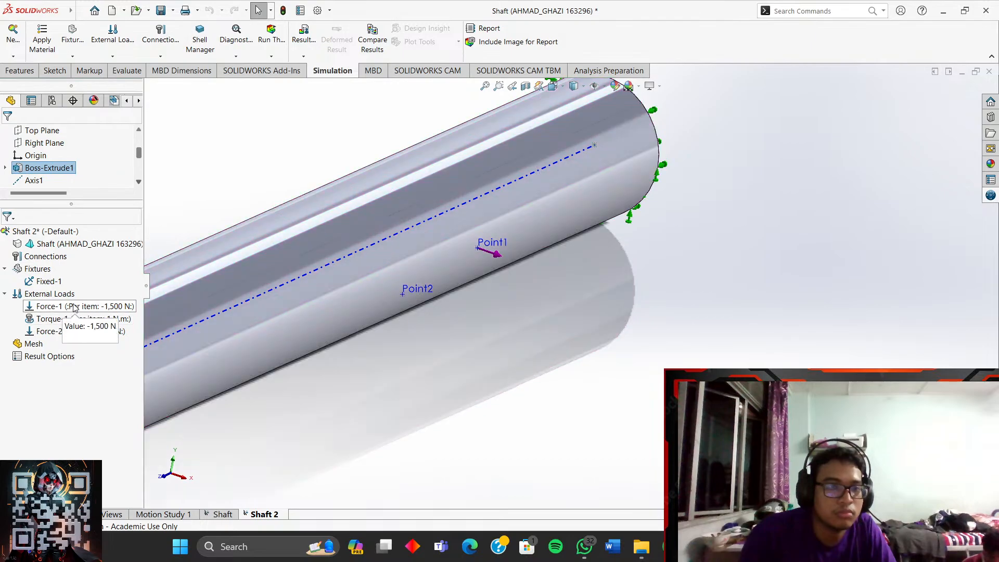
- Redefine Force-2 as an 800 N radial component with the axial component off
right_click(71, 333)
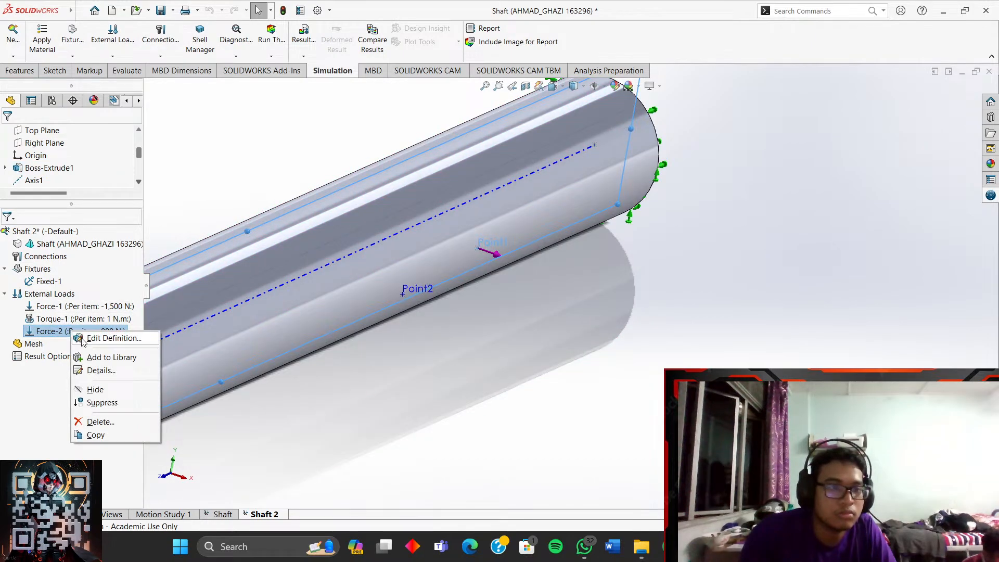
left_click(96, 339)
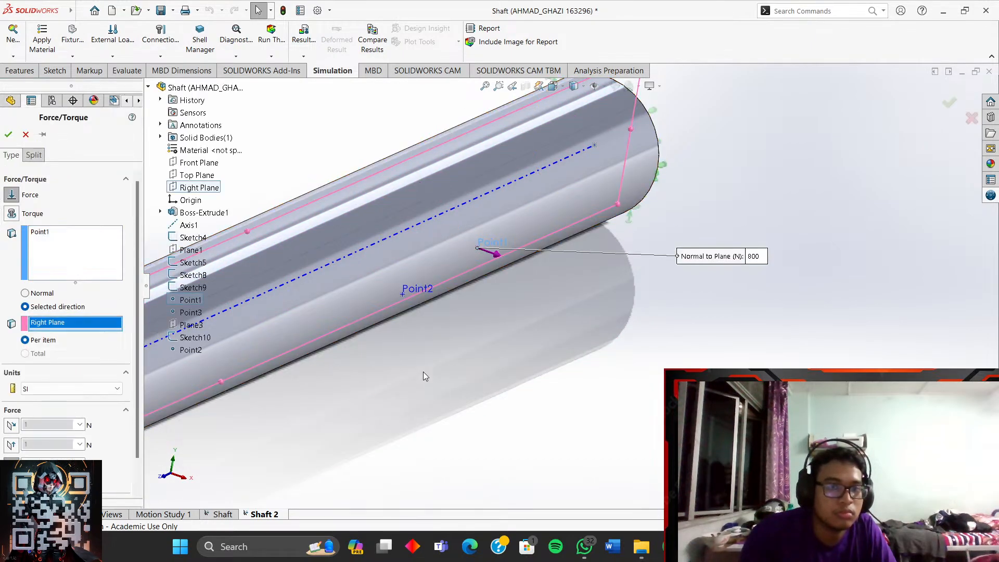
left_click(9, 135)
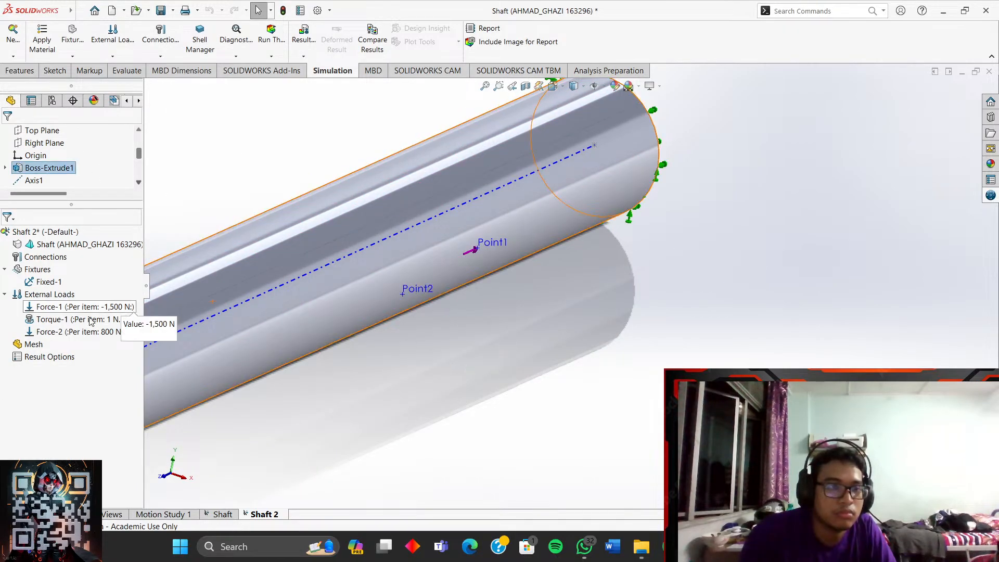
right_click(79, 332)
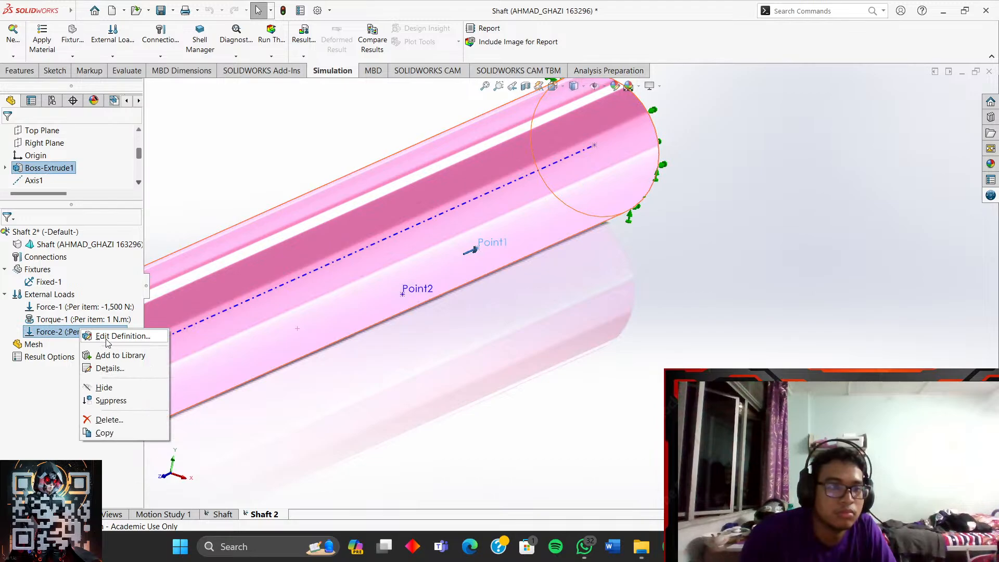
left_click(122, 336)
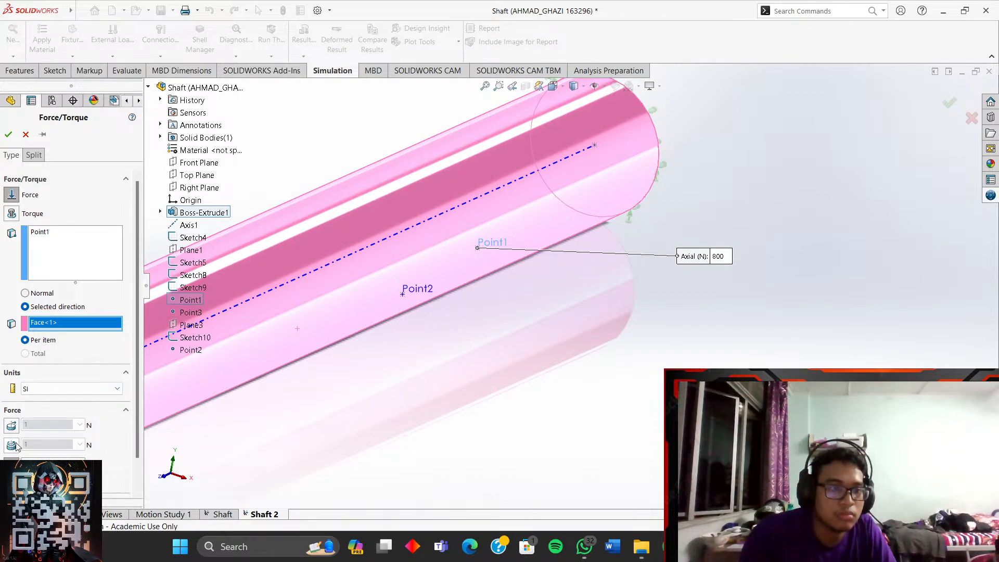
left_click(11, 425)
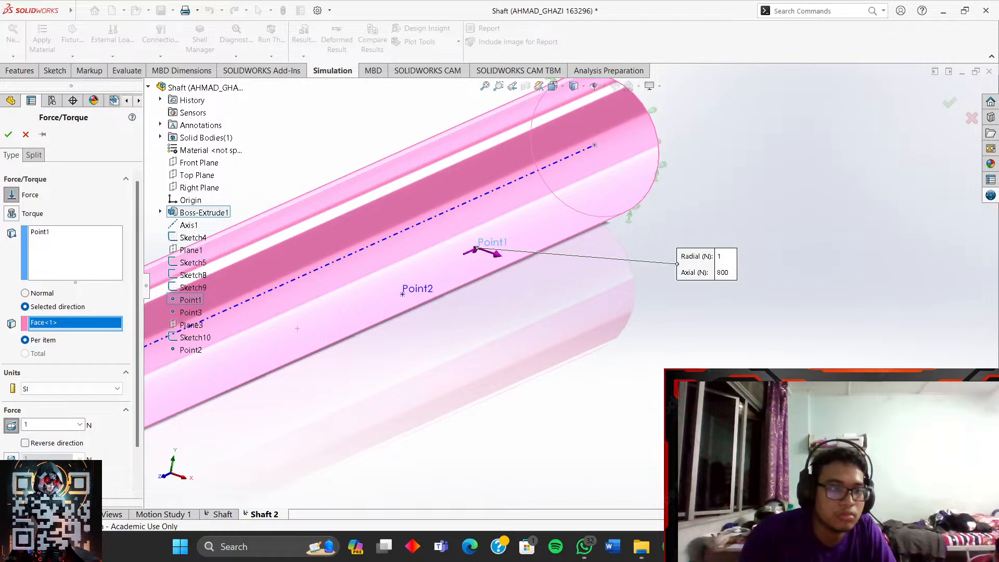
left_click(10, 476)
type("800")
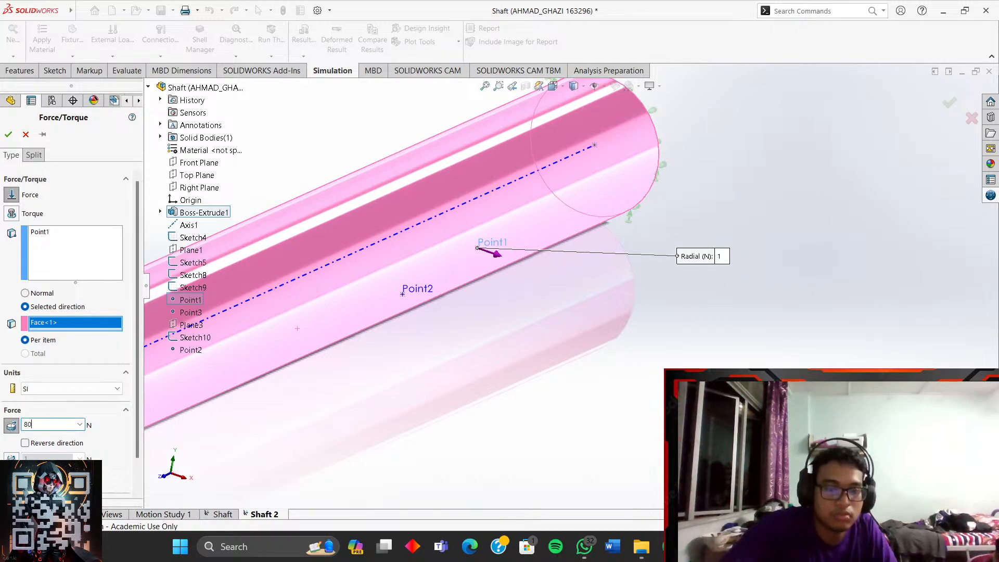
left_click(8, 135)
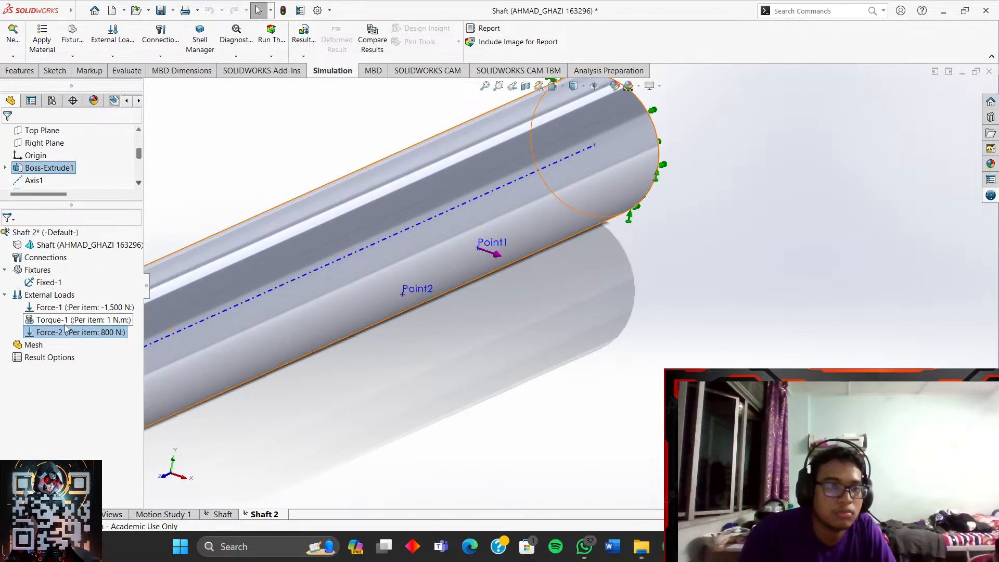
- Start a new force at Point2 with its direction referenced to the Top Plane
left_click(46, 295)
right_click(47, 297)
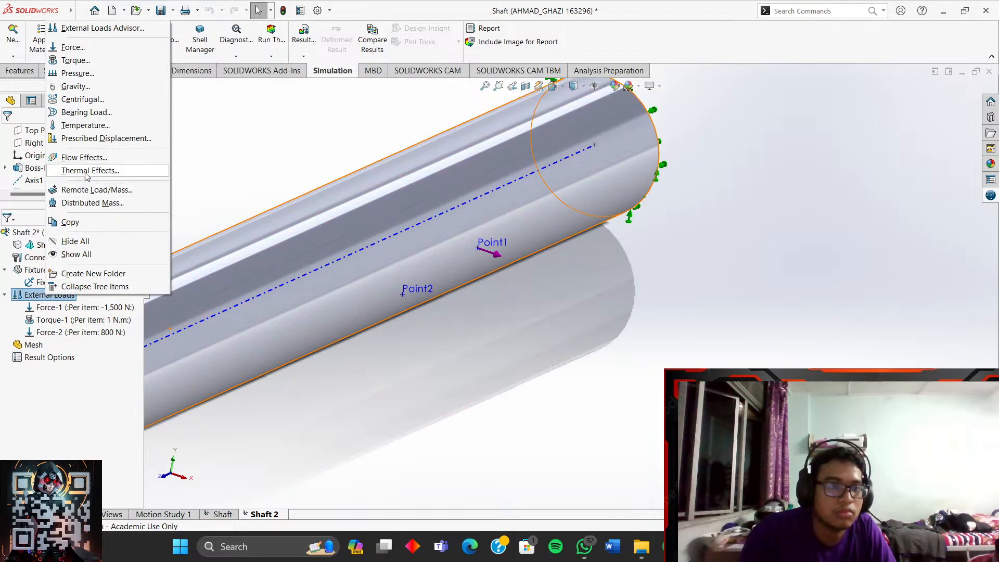
left_click(73, 47)
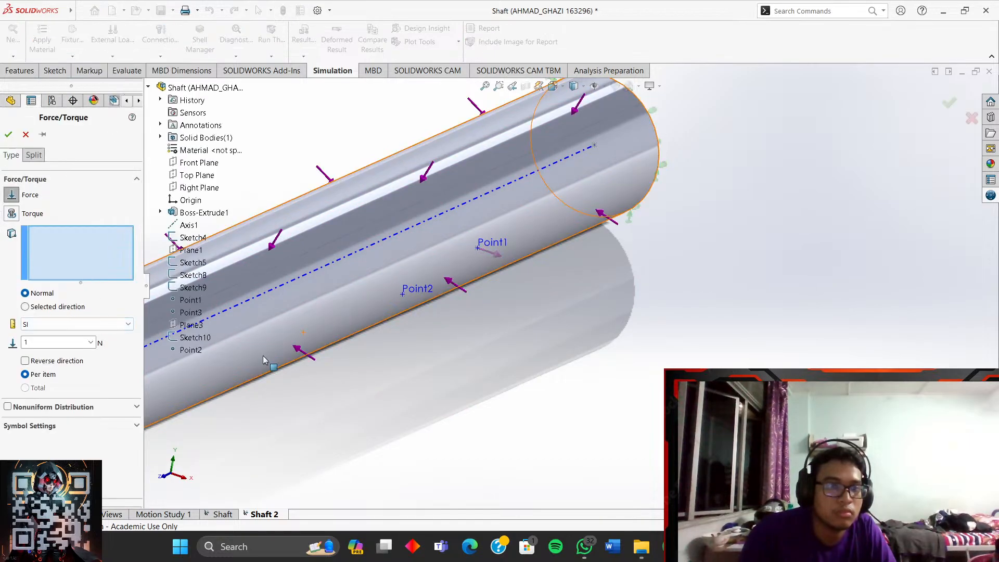
scroll(297, 447, "up", 3)
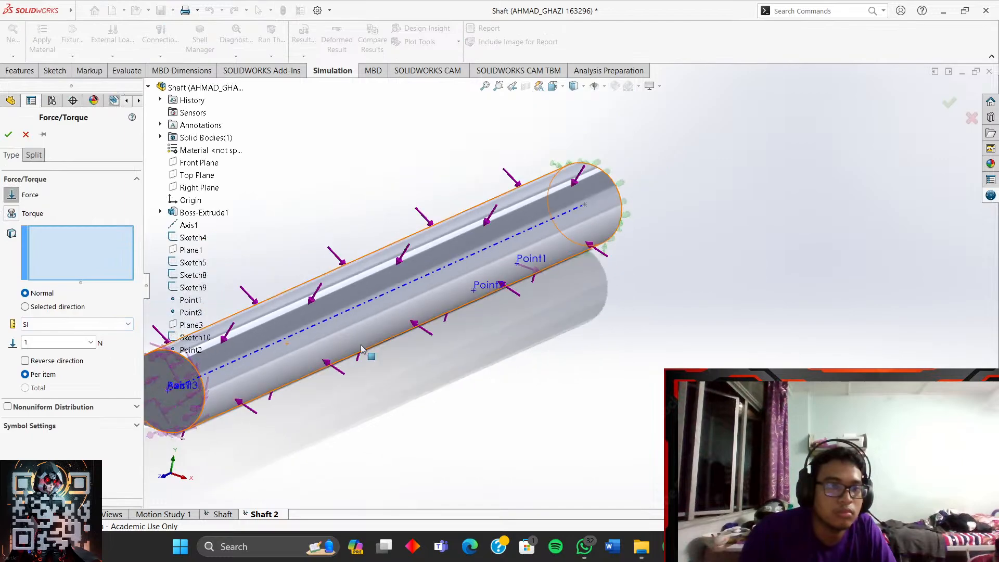
left_click(485, 295)
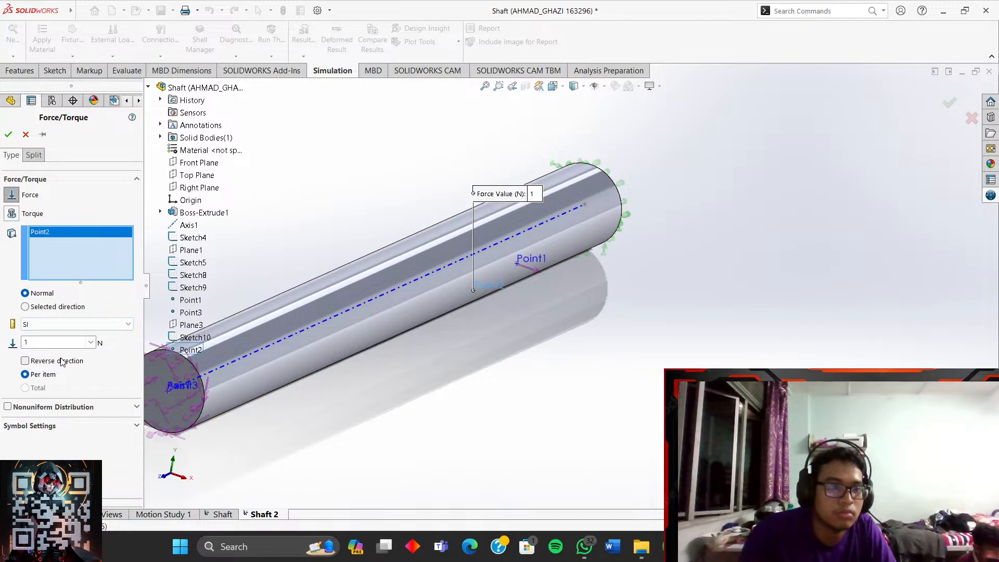
left_click(61, 307)
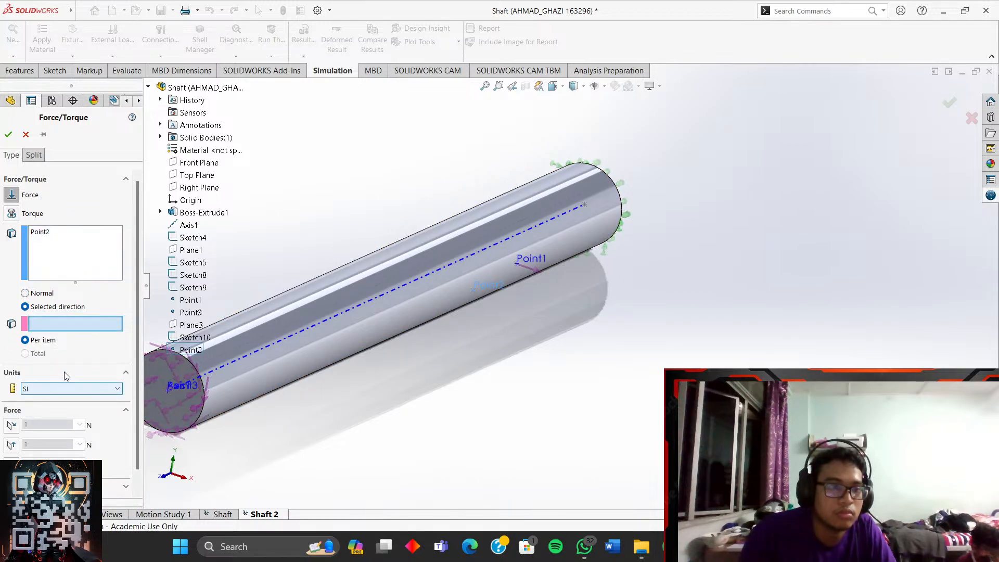
left_click(197, 175)
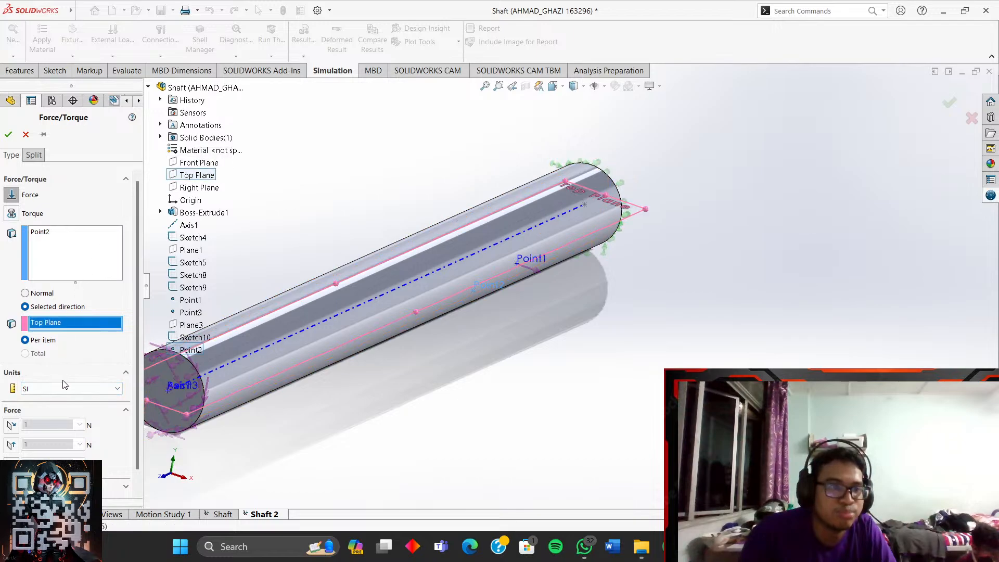
scroll(133, 370, "down", 1)
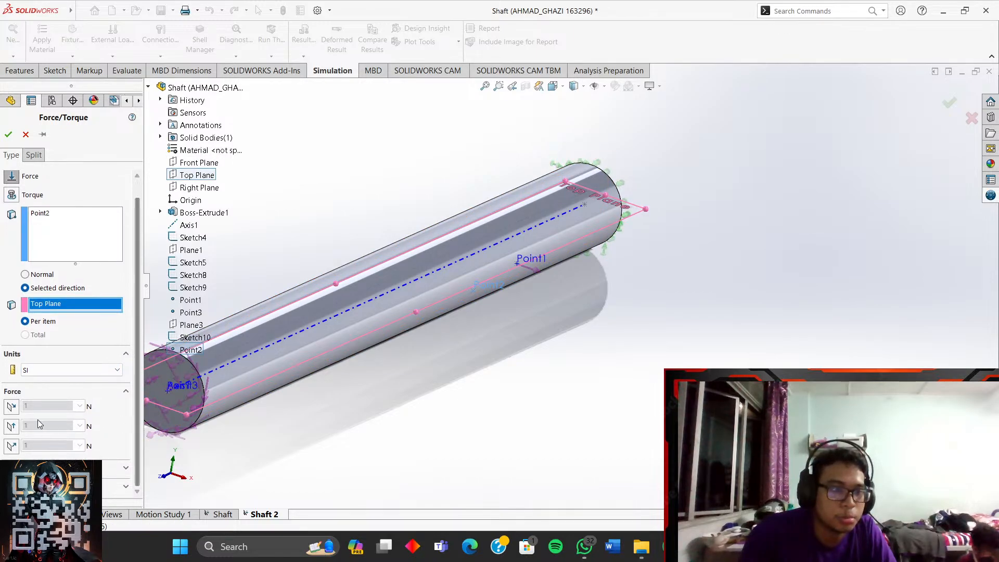
- Make it a reversed 600 N force normal to the Top Plane as Force-3
left_click(12, 427)
scroll(573, 285, "down", 4)
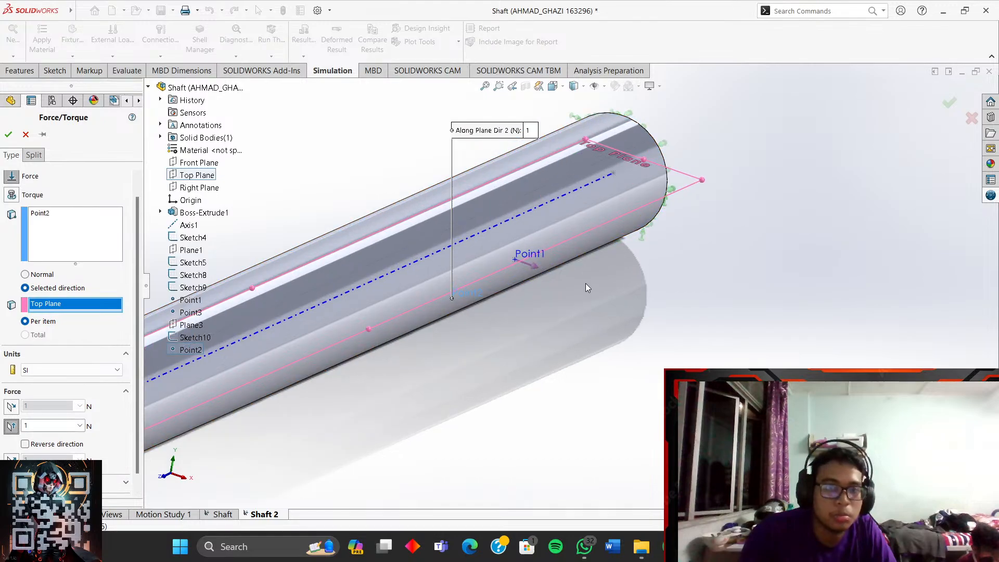
left_click(12, 427)
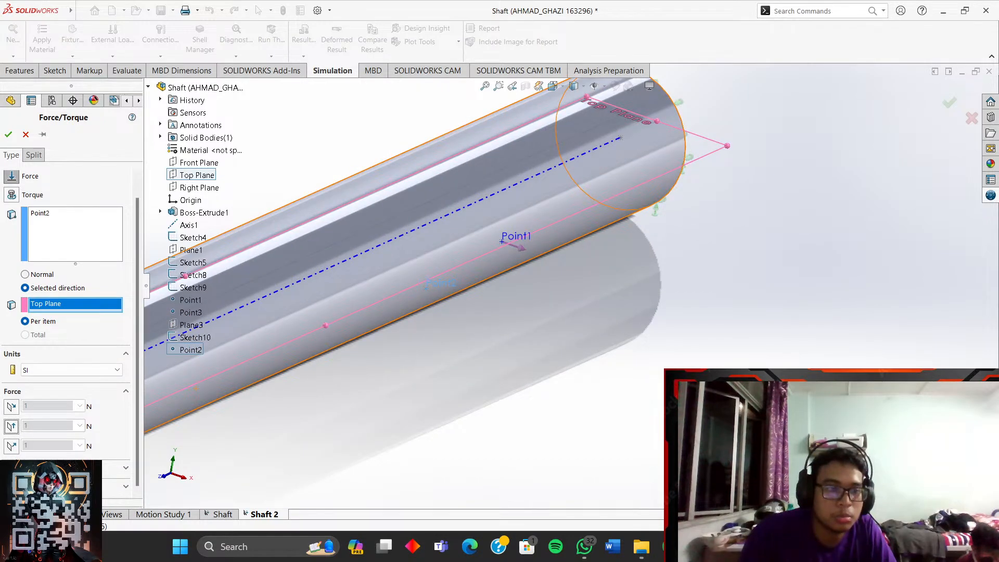
left_click(12, 446)
left_click(12, 445)
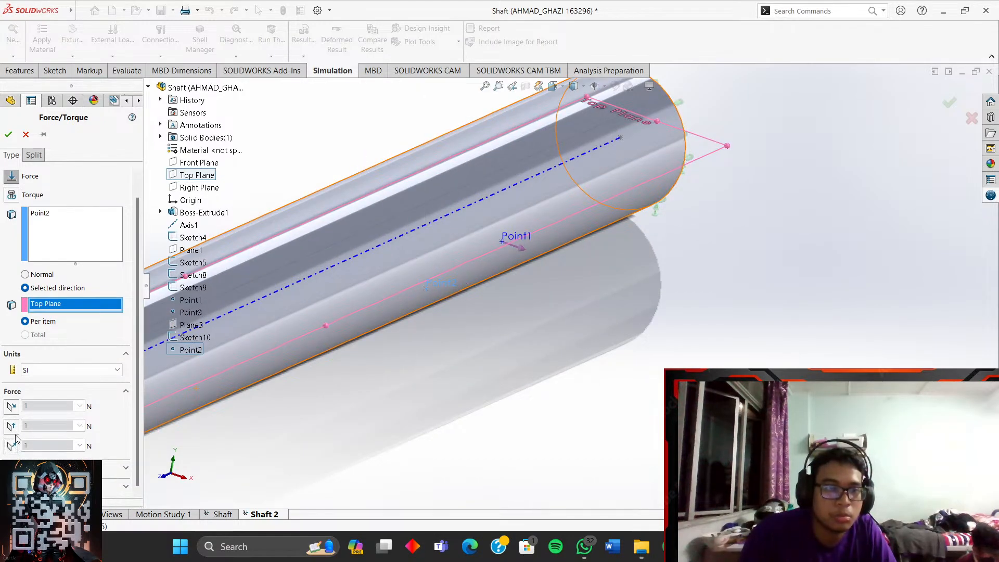
left_click(12, 445)
left_click(12, 446)
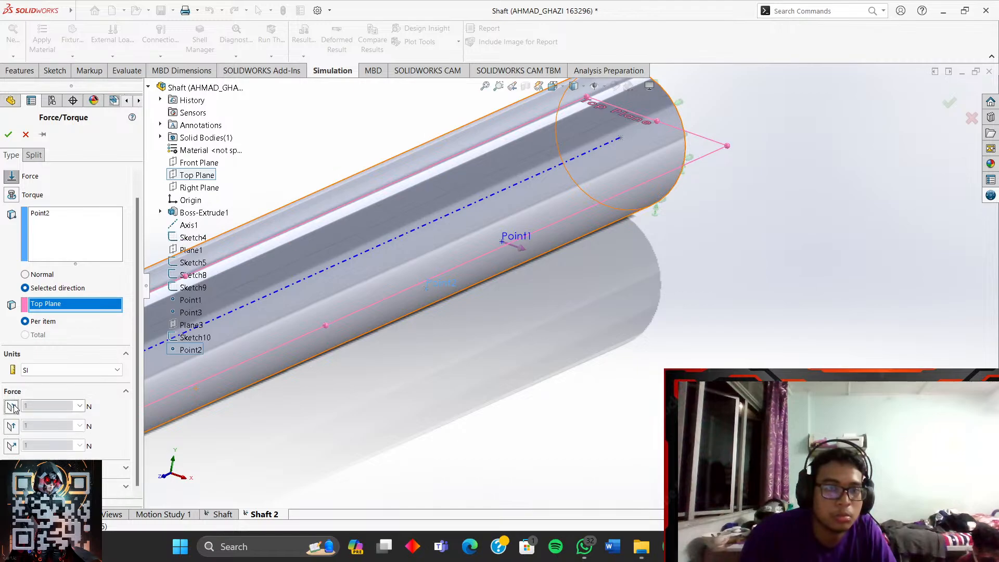
left_click(11, 446)
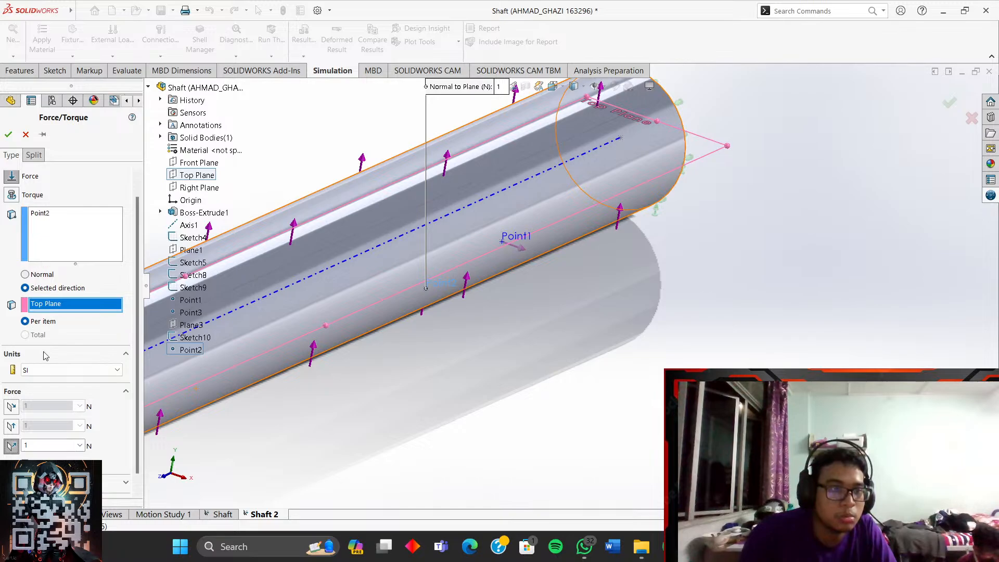
scroll(50, 396, "down", 1)
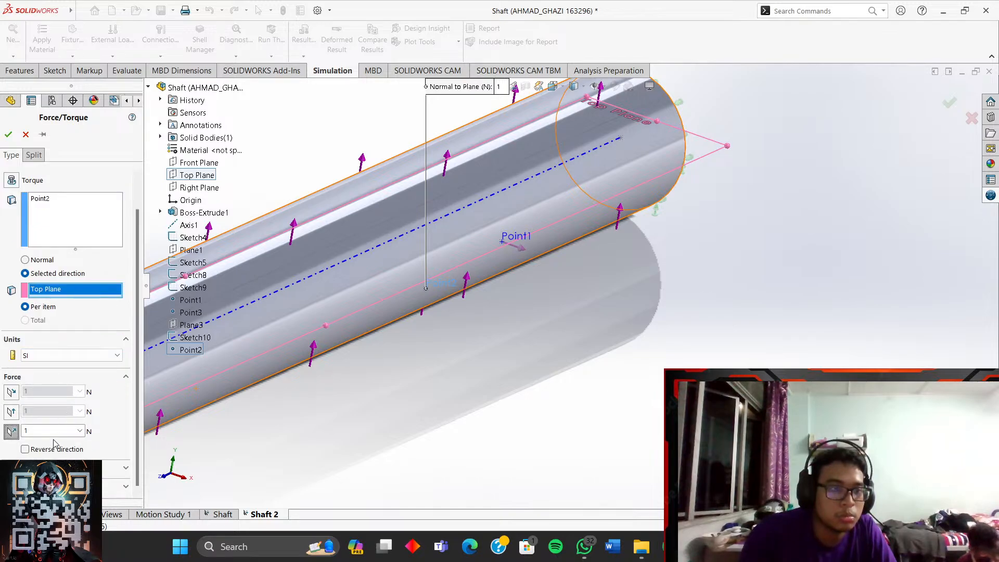
left_click(26, 450)
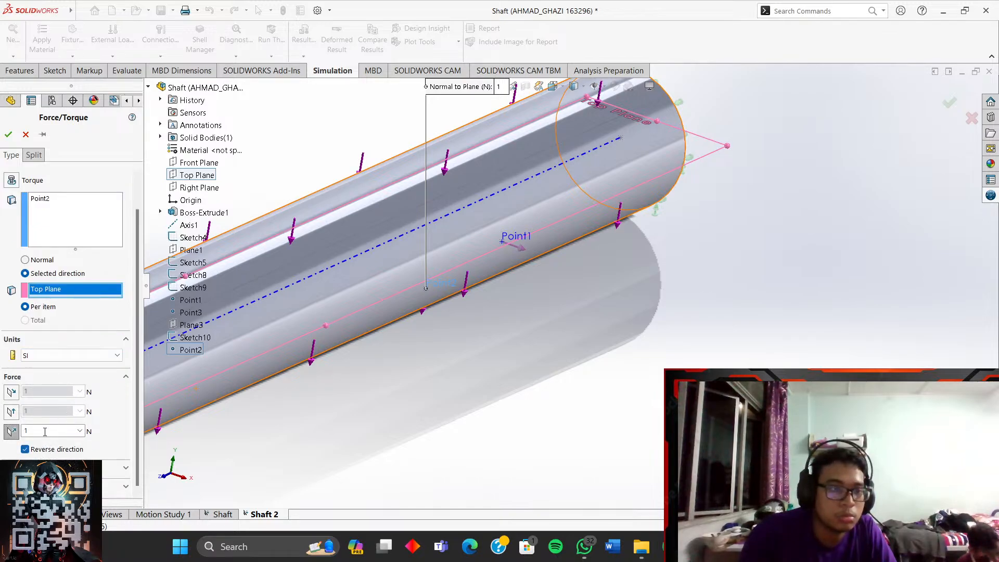
double_click(45, 432)
type("600")
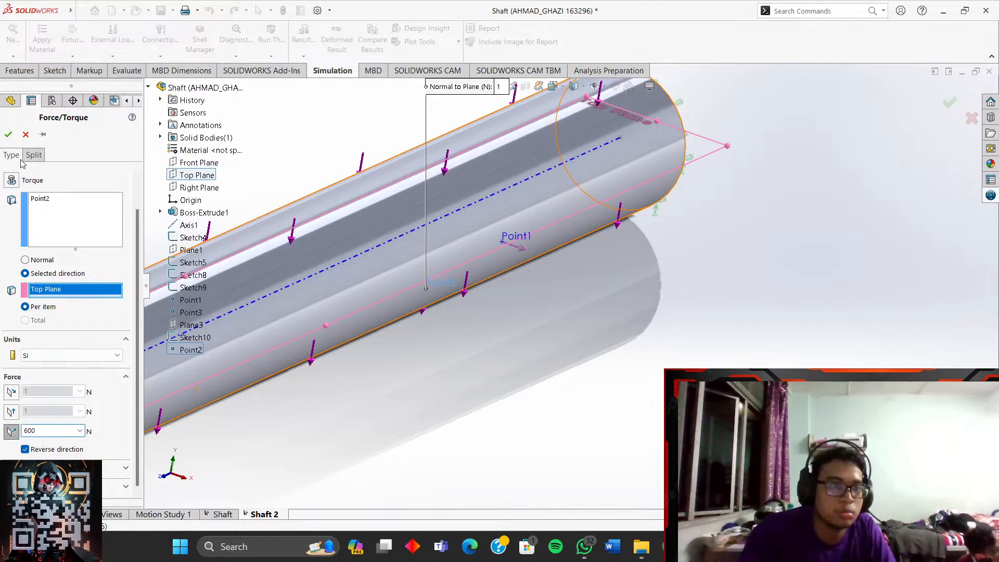
left_click(11, 135)
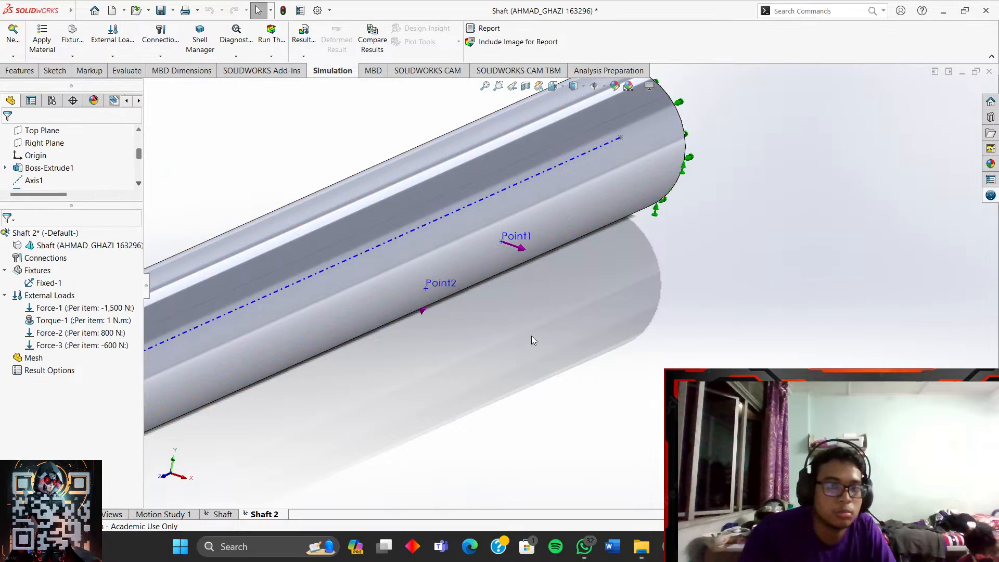
scroll(532, 336, "up", 2)
- Re-reference Force-3's direction to the shaft's cylindrical face
scroll(527, 332, "down", 2)
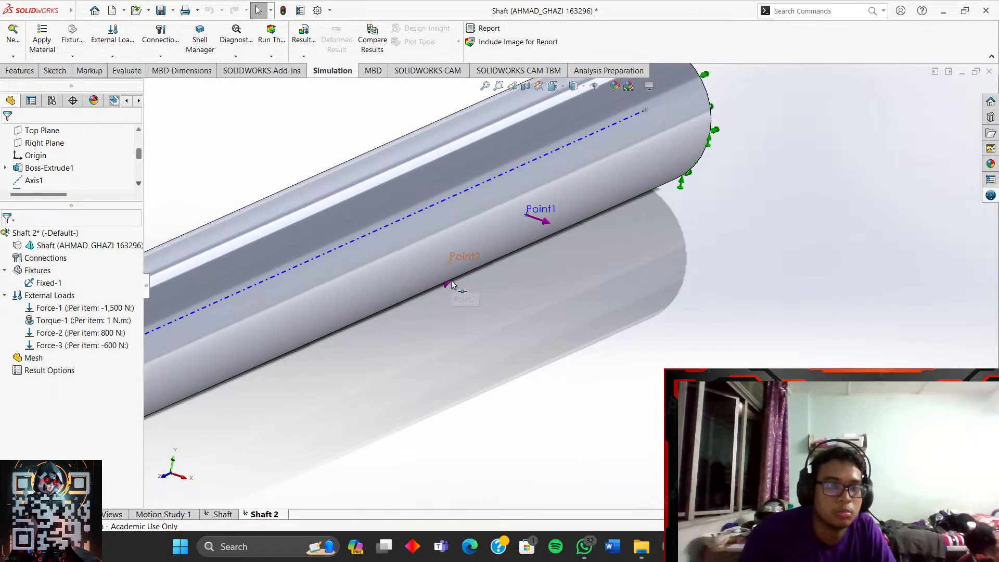
left_click(88, 345)
right_click(89, 345)
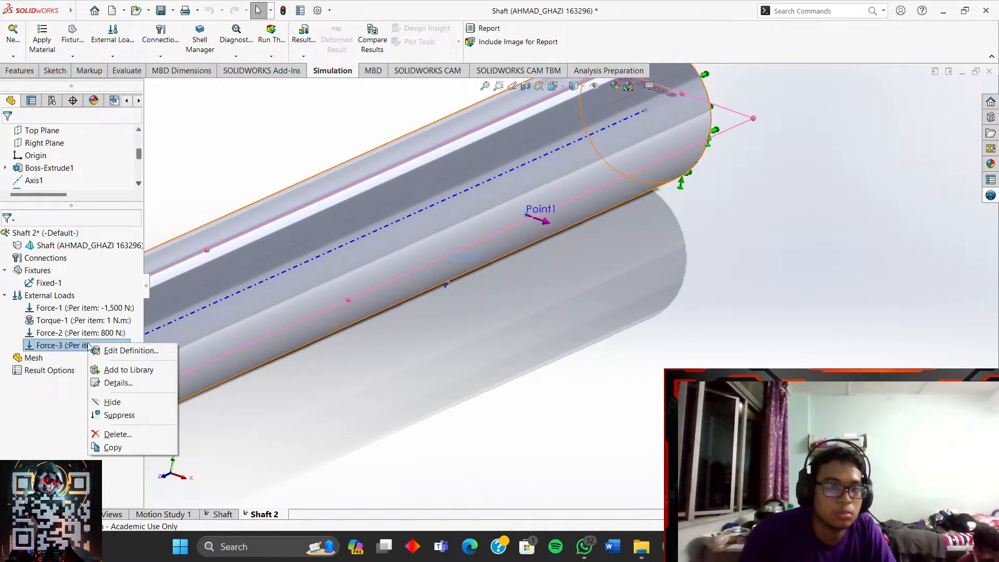
left_click(119, 351)
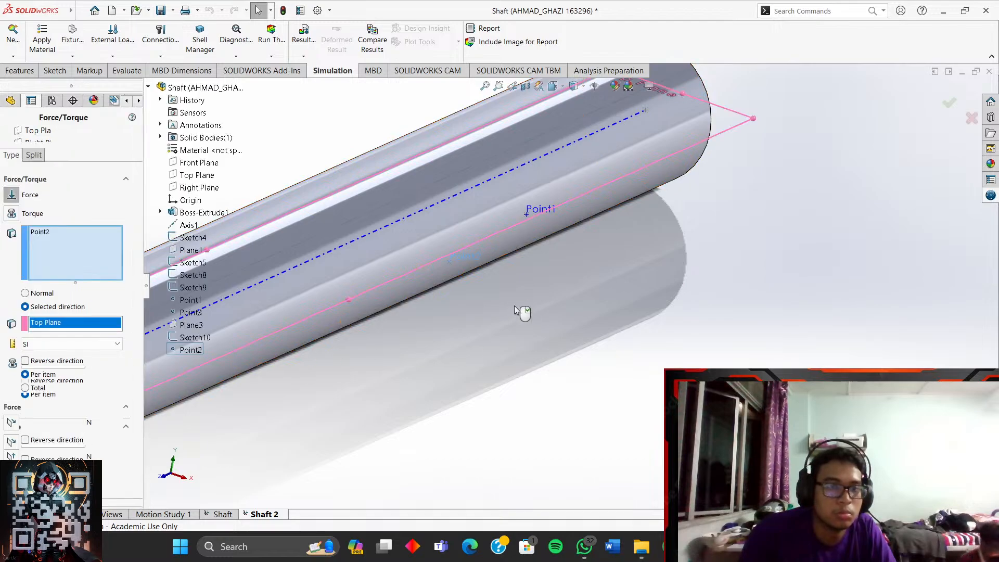
left_click(273, 342)
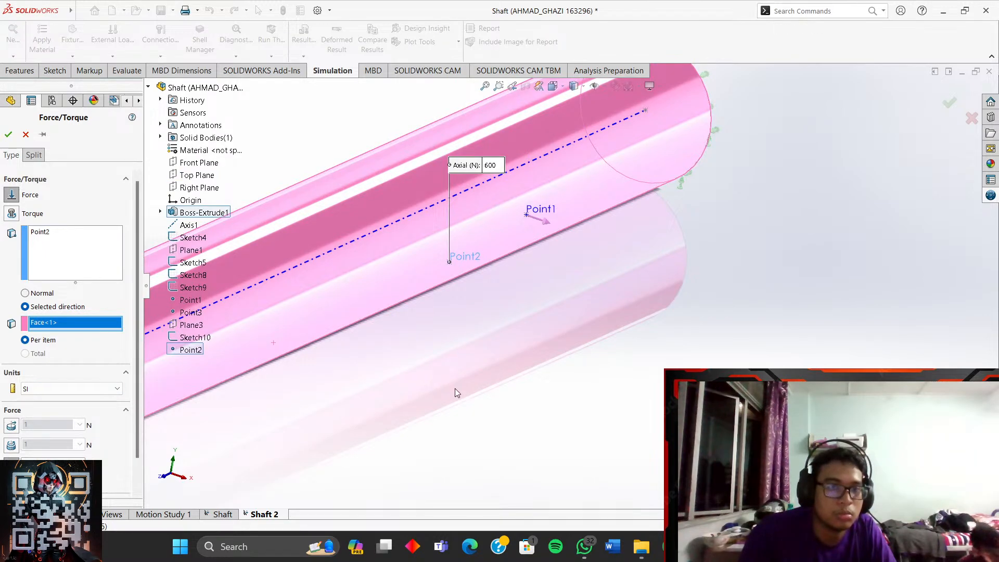
left_click(9, 135)
middle_click_drag(361, 298, 471, 241)
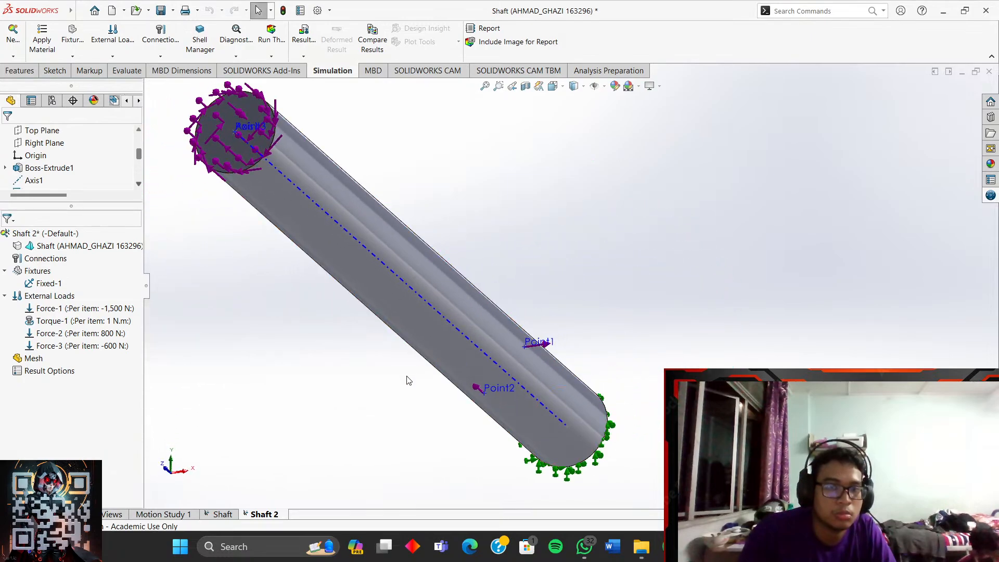
- Edit Force-3 into a purely radial 600 N load
right_click(48, 347)
left_click(68, 351)
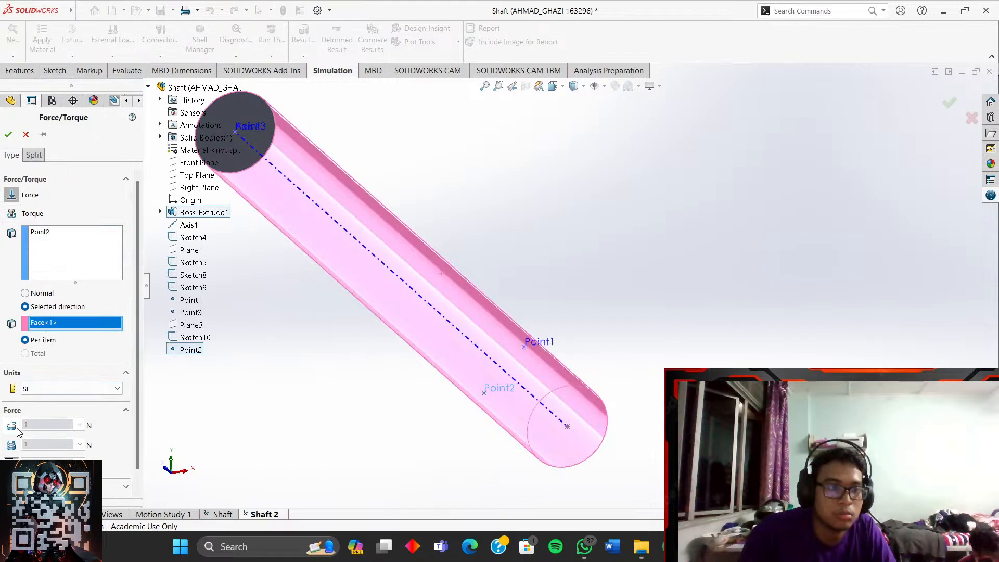
left_click(11, 426)
middle_click_drag(266, 390, 318, 456)
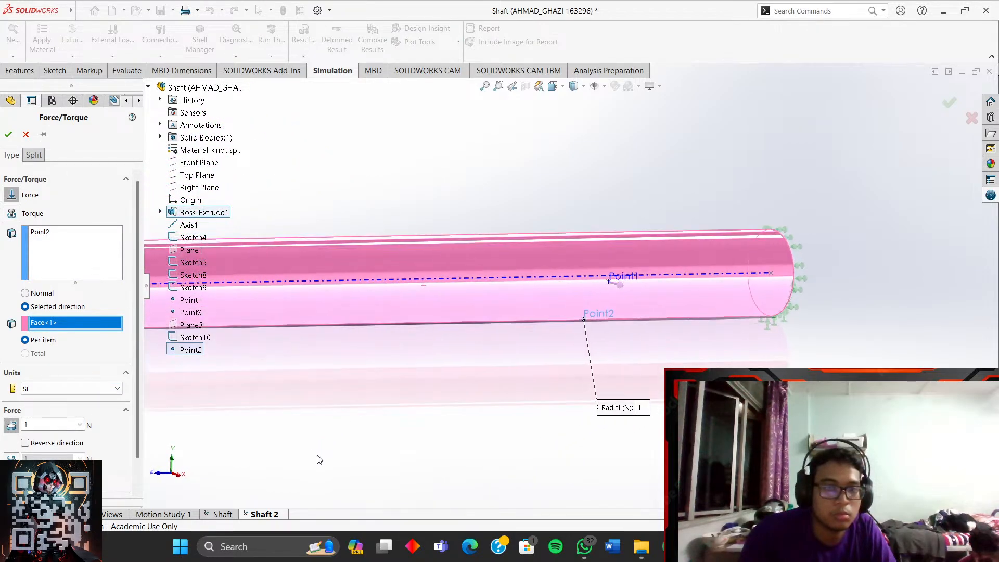
scroll(678, 307, "down", 5)
middle_click_drag(677, 307, 606, 356)
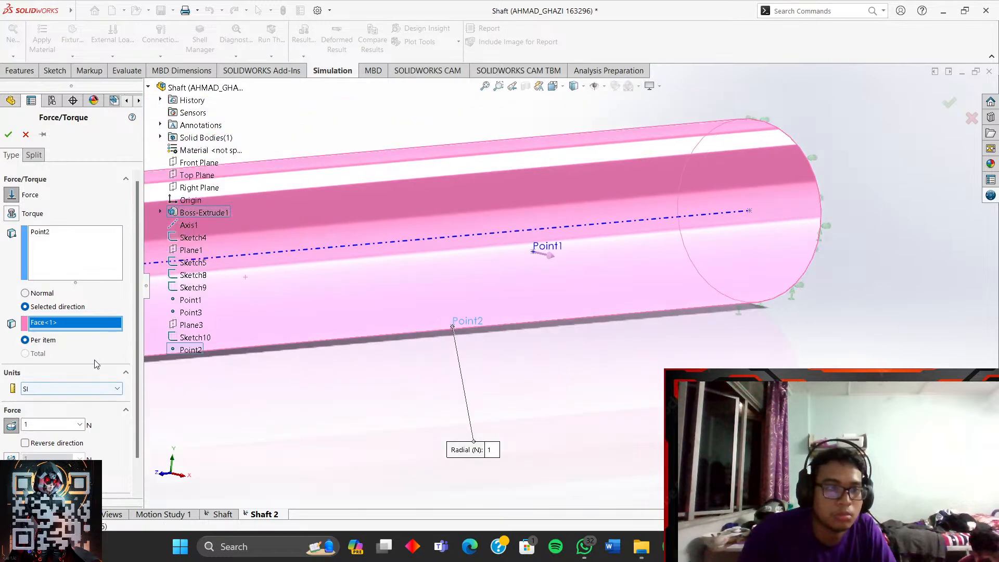
left_click(13, 458)
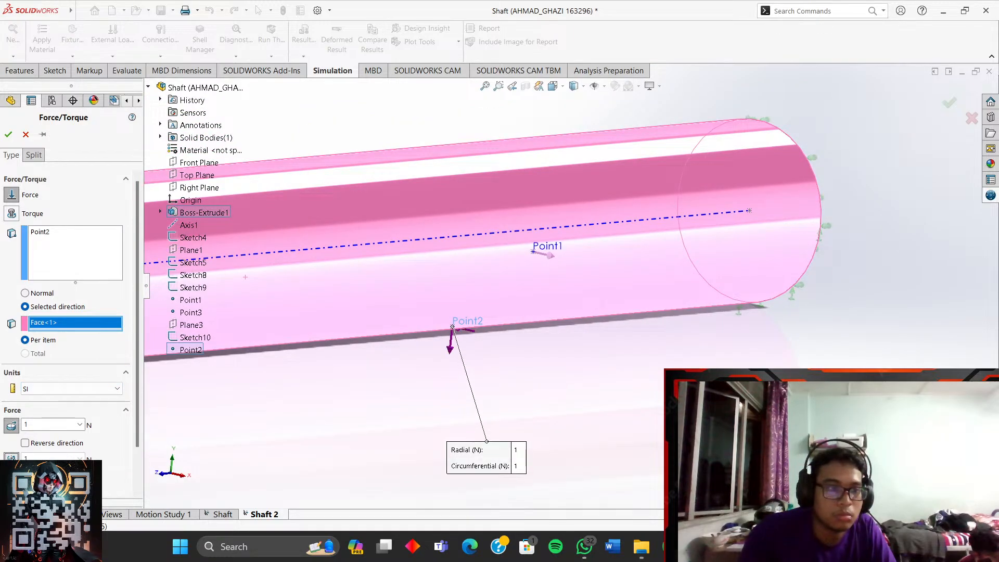
left_click(9, 427)
left_click(14, 450)
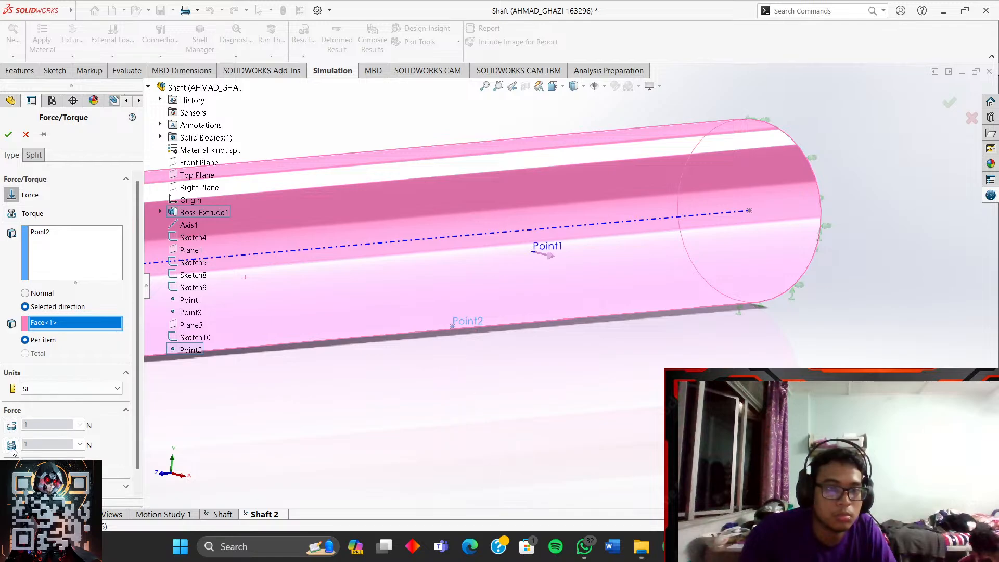
left_click(15, 448)
left_click(14, 447)
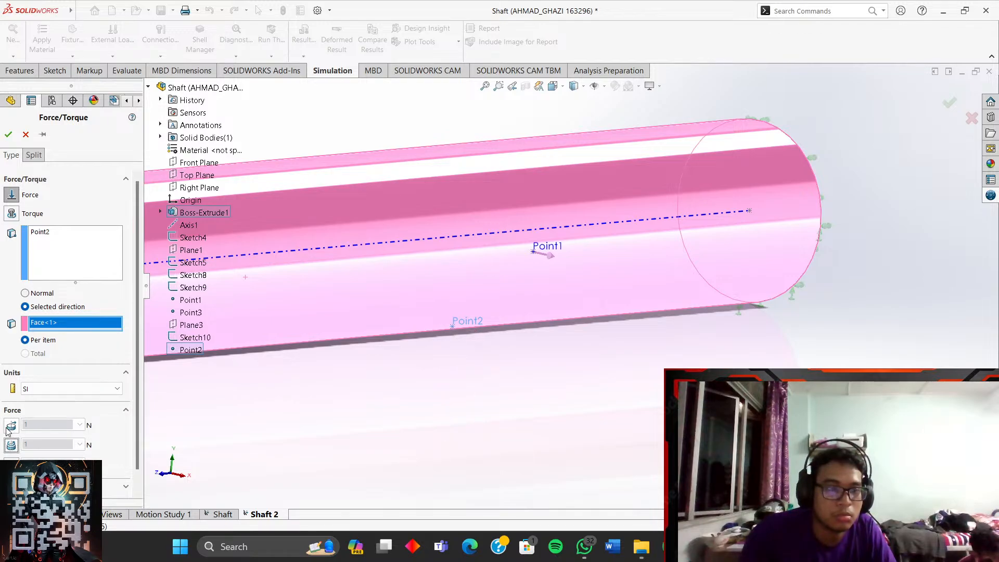
left_click(10, 428)
middle_click_drag(362, 353, 381, 358)
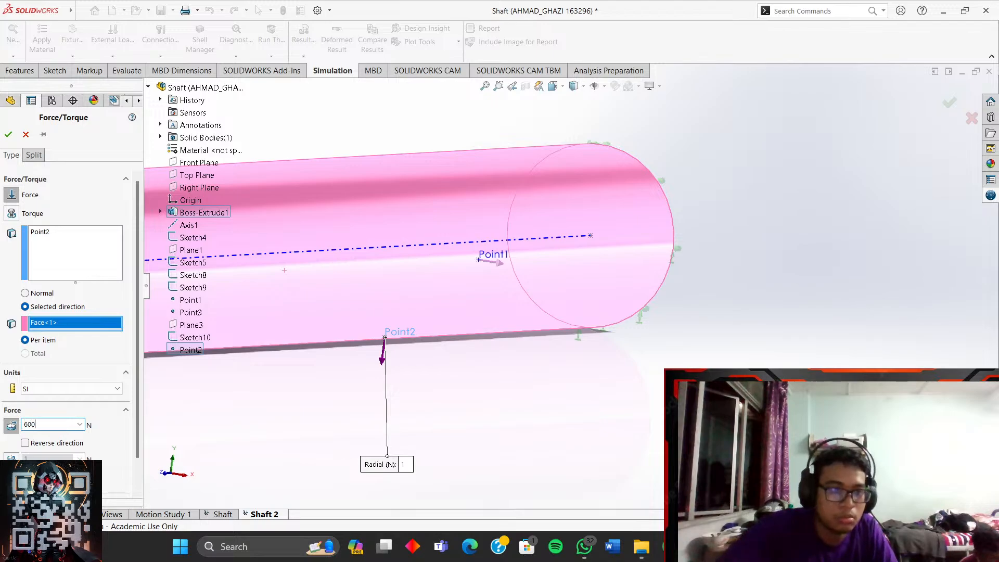
left_click(9, 134)
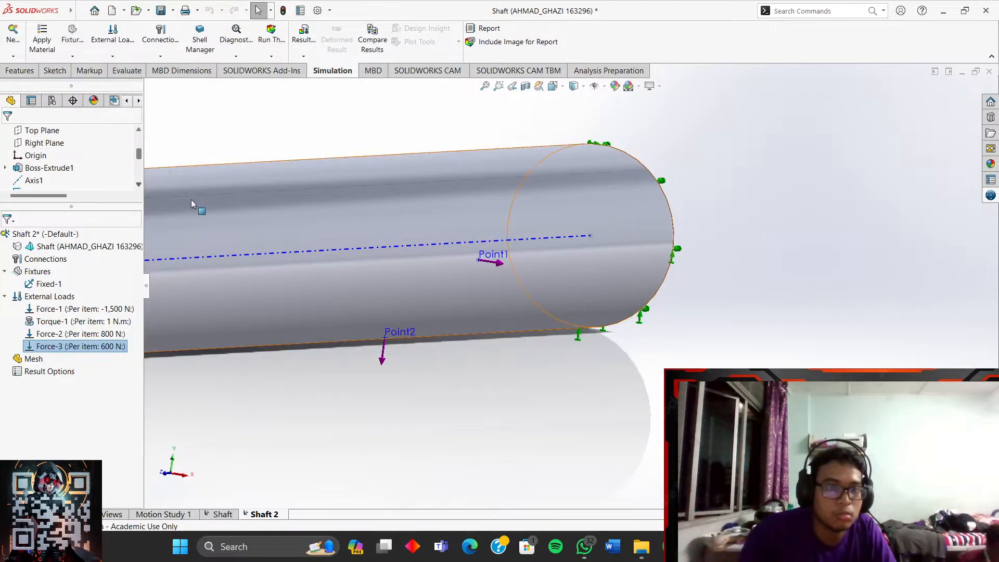
- Run Mesh and Run on the study and dismiss the 'Material is not defined' warning
middle_click_drag(342, 366, 350, 334)
scroll(458, 258, "down", 4)
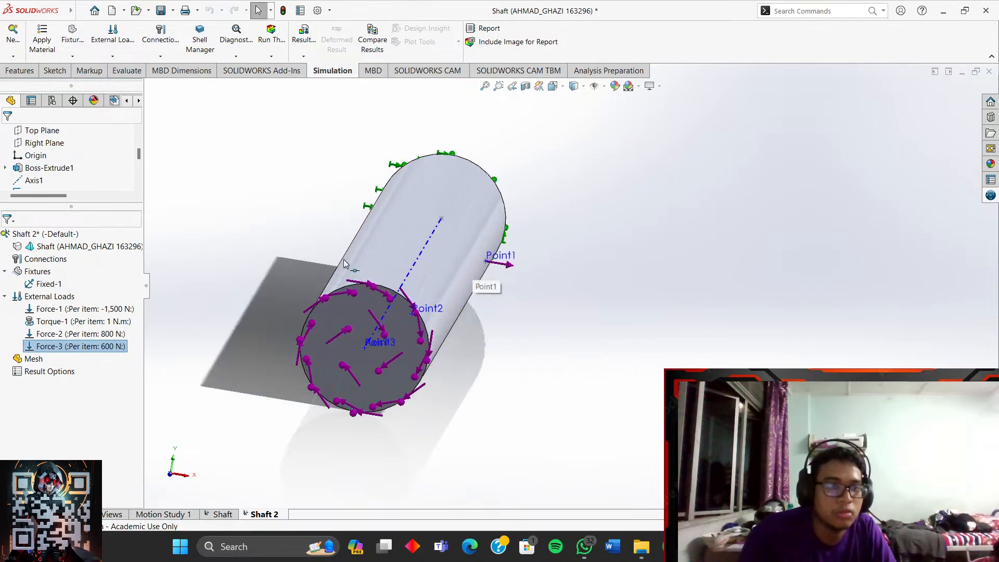
right_click(33, 359)
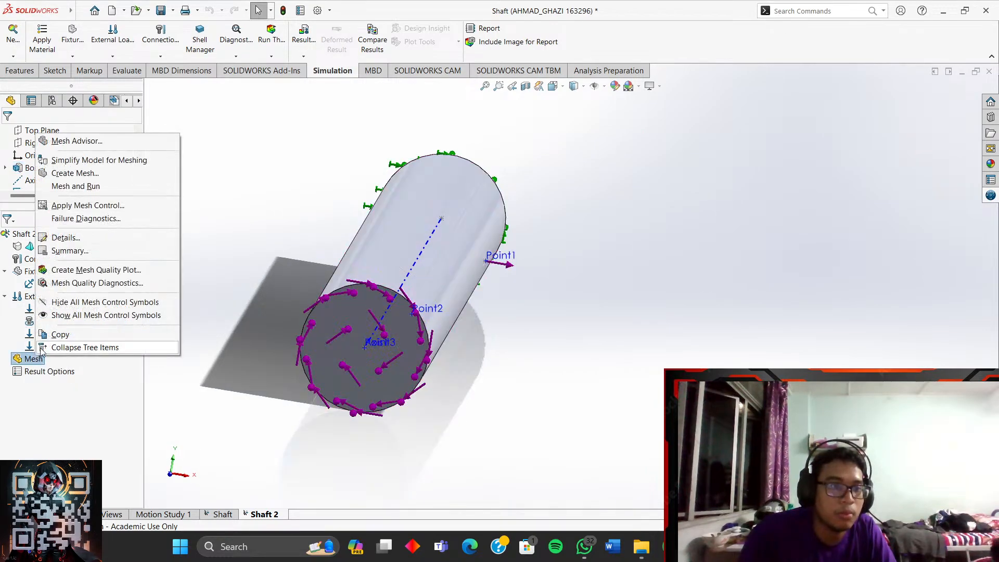
left_click(95, 187)
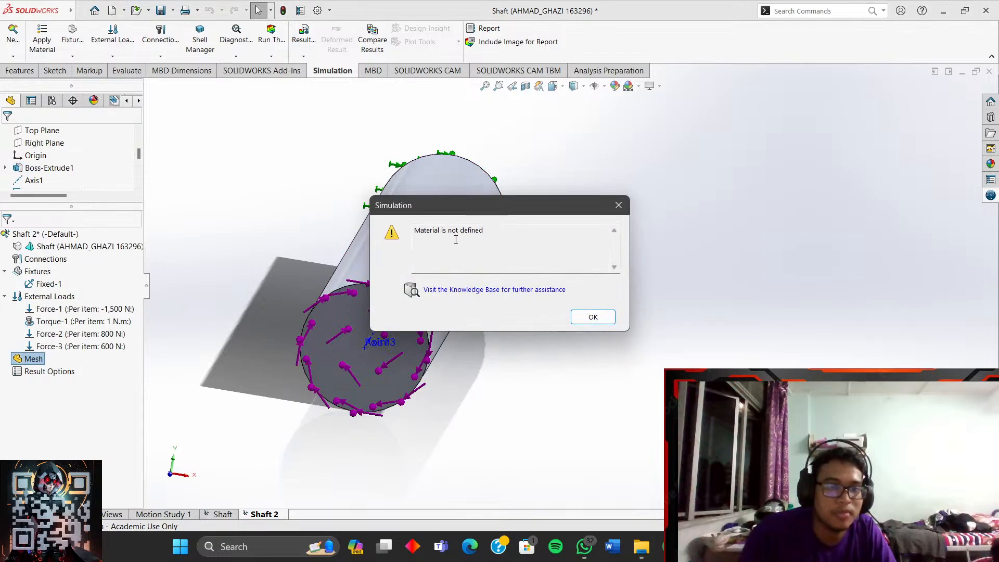
left_click(605, 318)
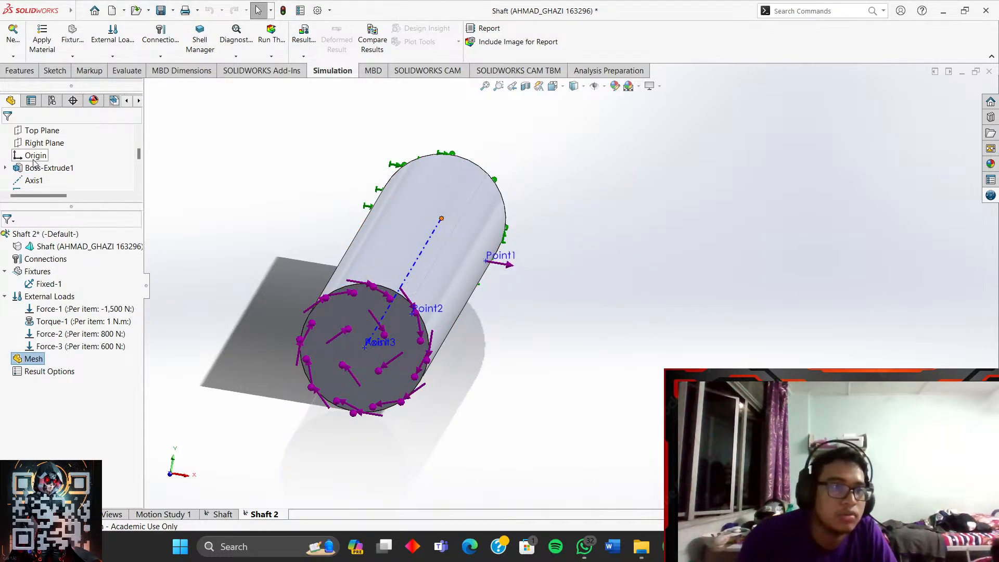
left_click_drag(139, 157, 138, 162)
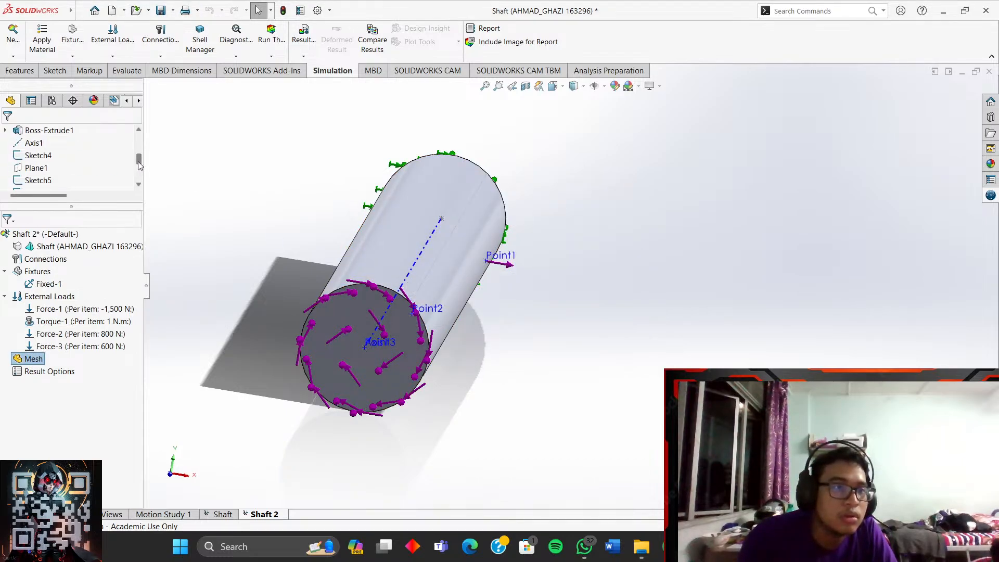
- Search 'sta' in the material library and apply Stainless Steel (ferritic) to the Shaft part
right_click(56, 248)
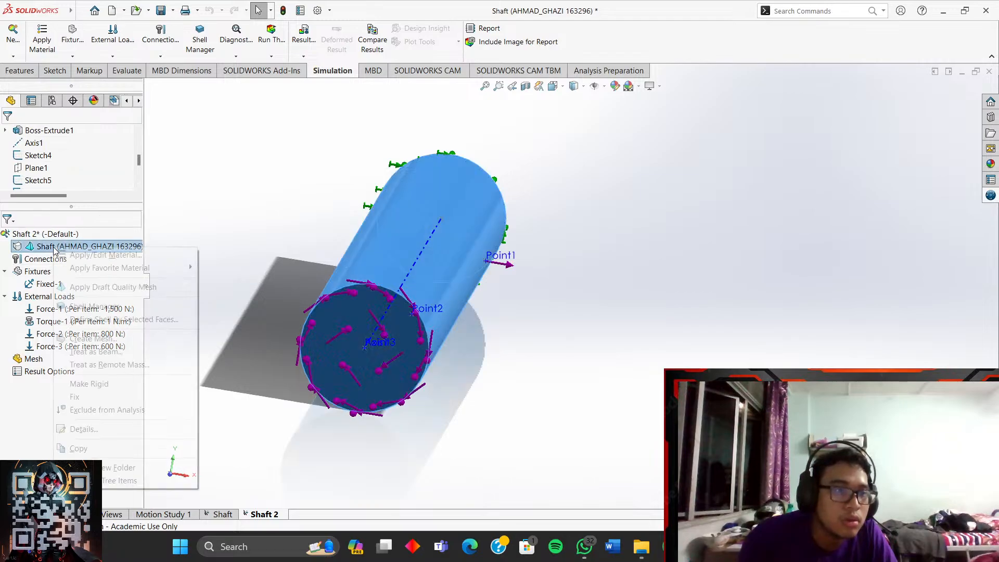
mouse_move(103, 267)
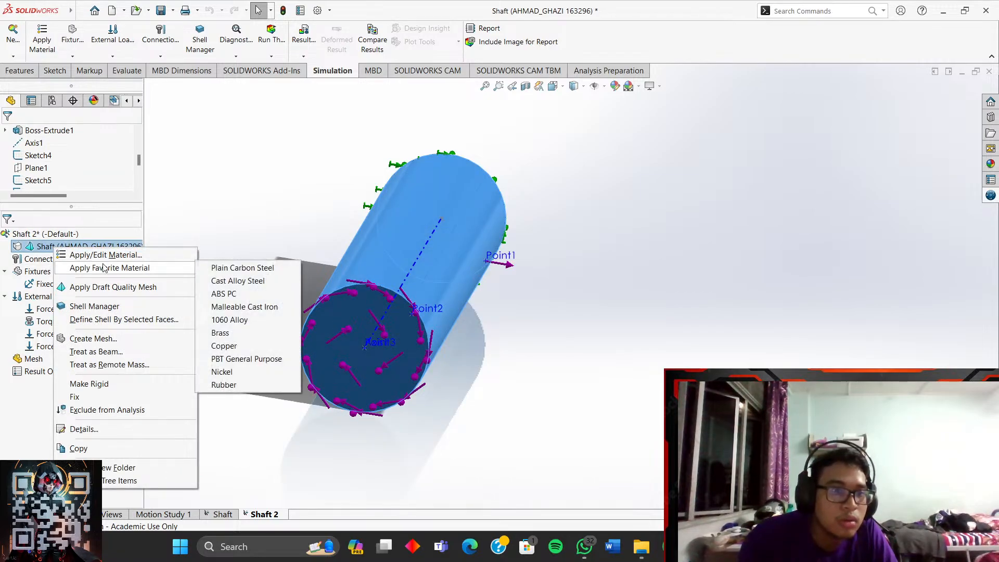
left_click(126, 255)
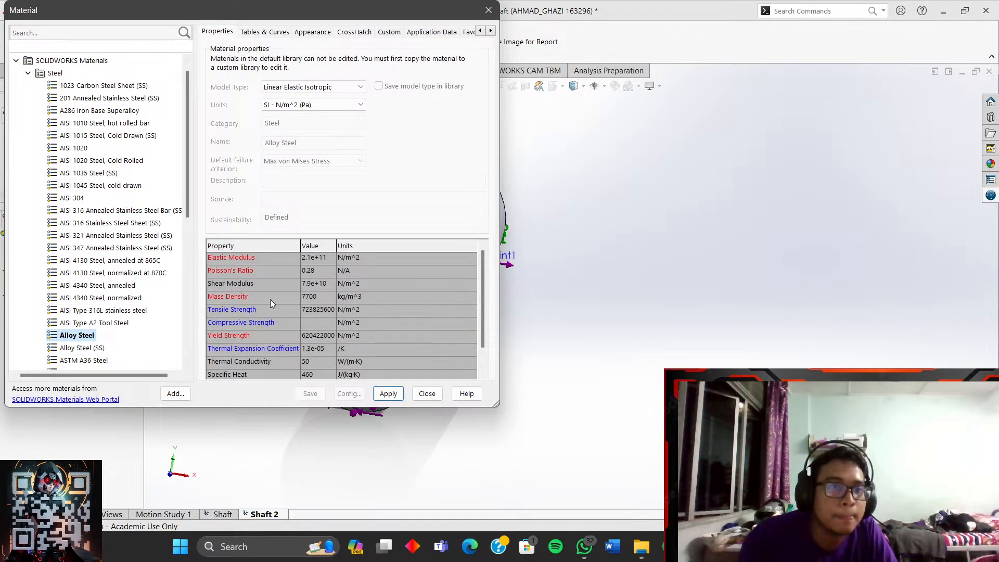
left_click(97, 33)
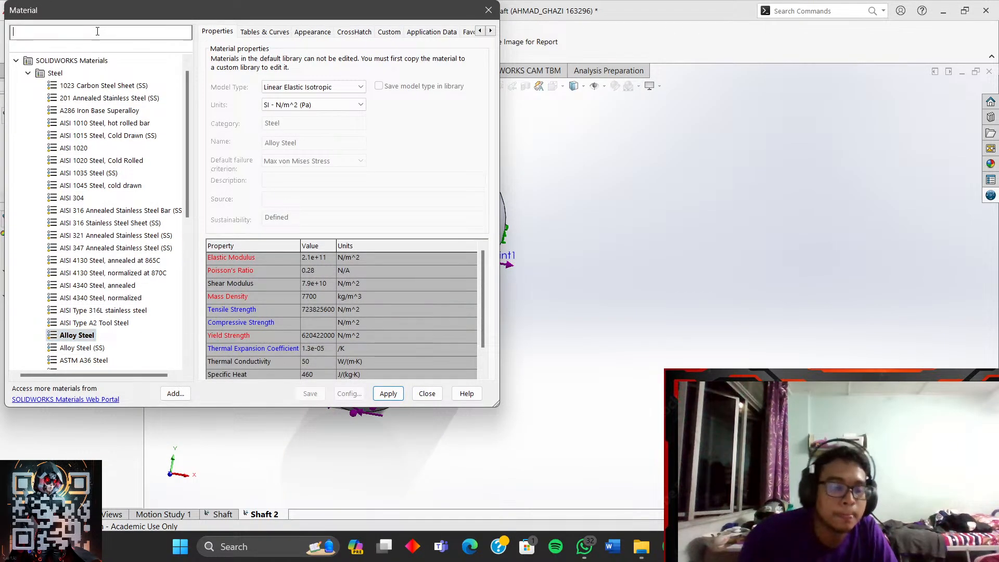
type("stainless")
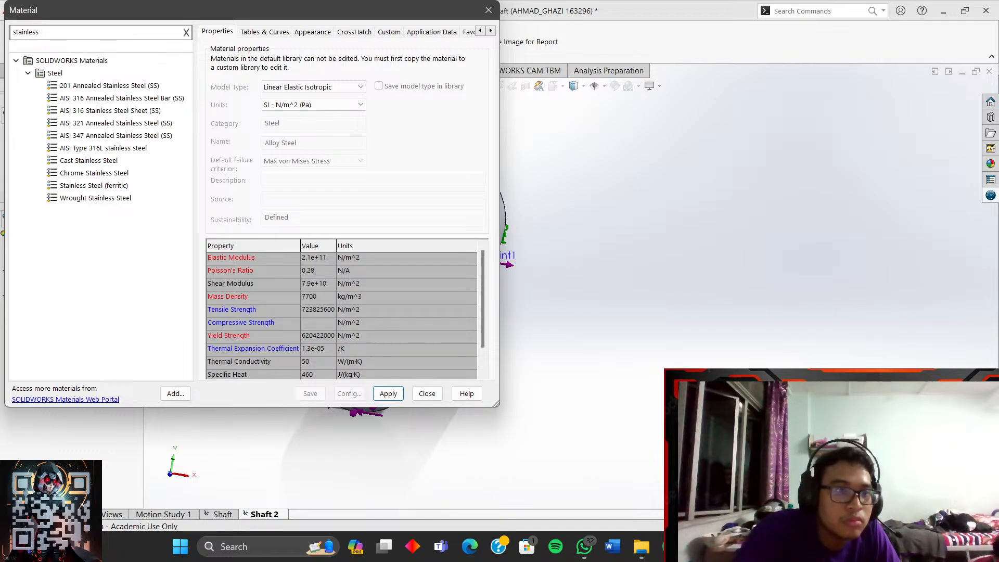
left_click(83, 186)
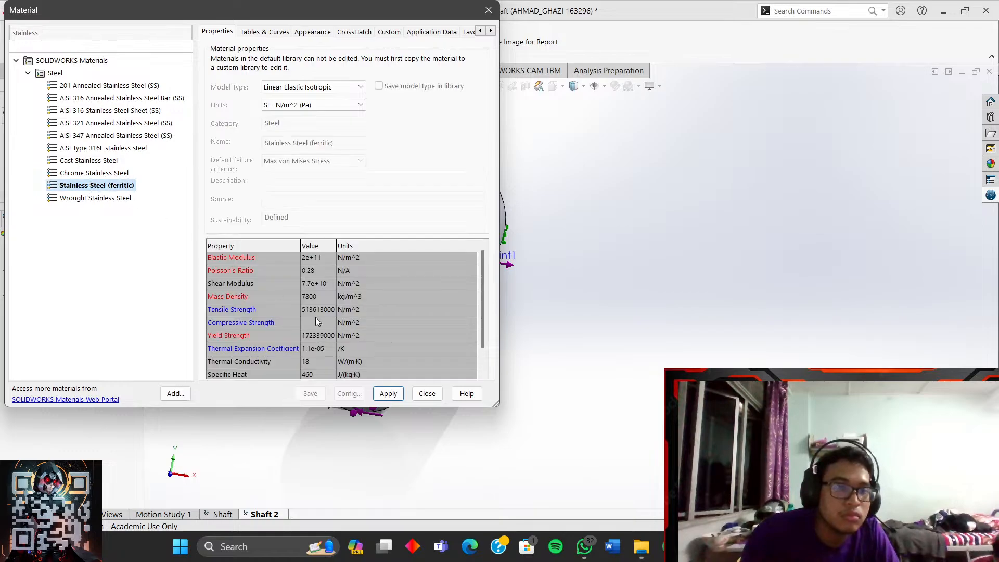
left_click(388, 394)
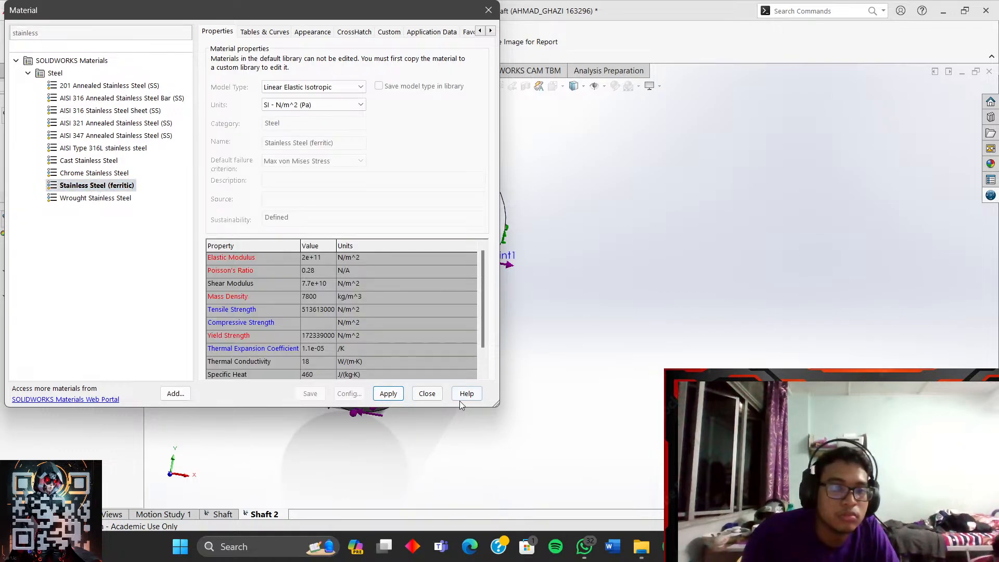
left_click(427, 394)
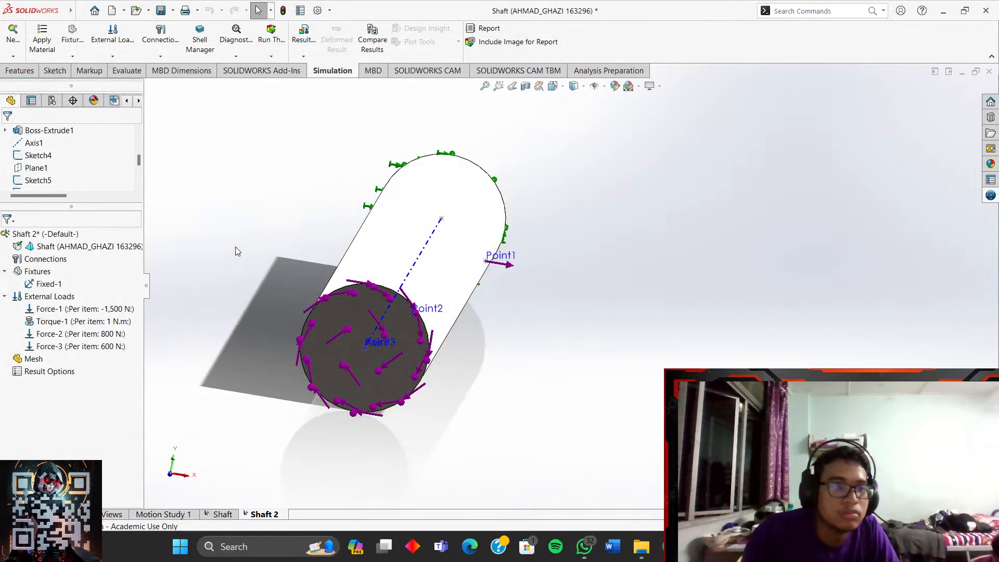
- Mesh and run the Shaft 2 study to produce the von Mises stress plot
right_click(34, 362)
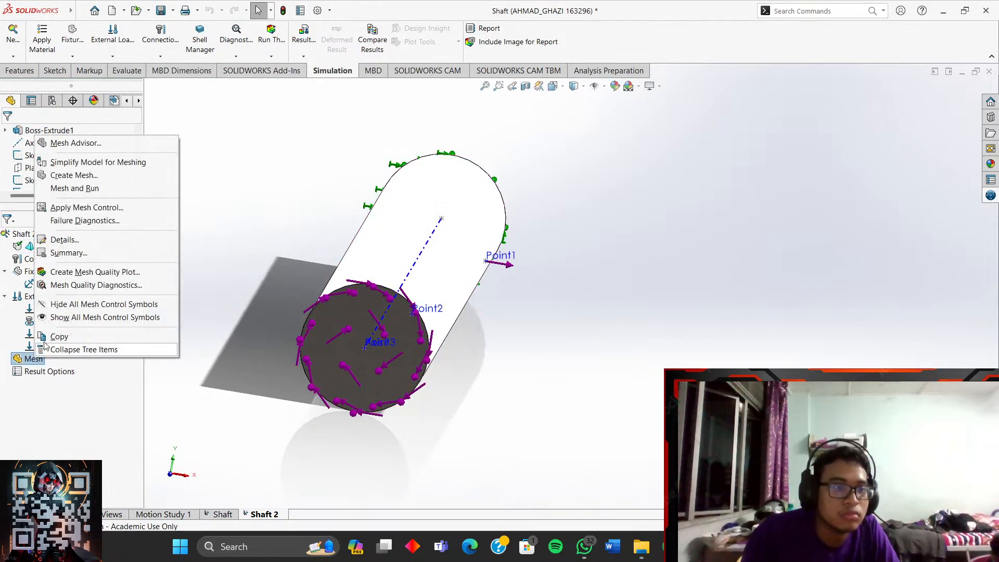
left_click(80, 190)
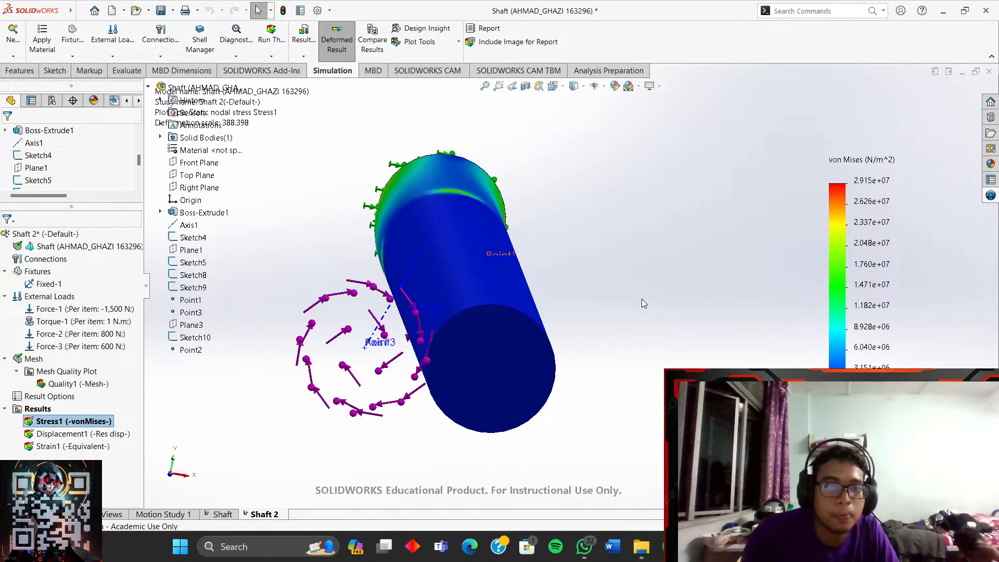
middle_click_drag(642, 304, 555, 377)
- Zoom and orbit the stress plot peaking at 2.915e+07 N/m^2 to inspect the fixed and free ends
scroll(626, 272, "up", 4)
scroll(651, 223, "down", 4)
scroll(588, 219, "down", 3)
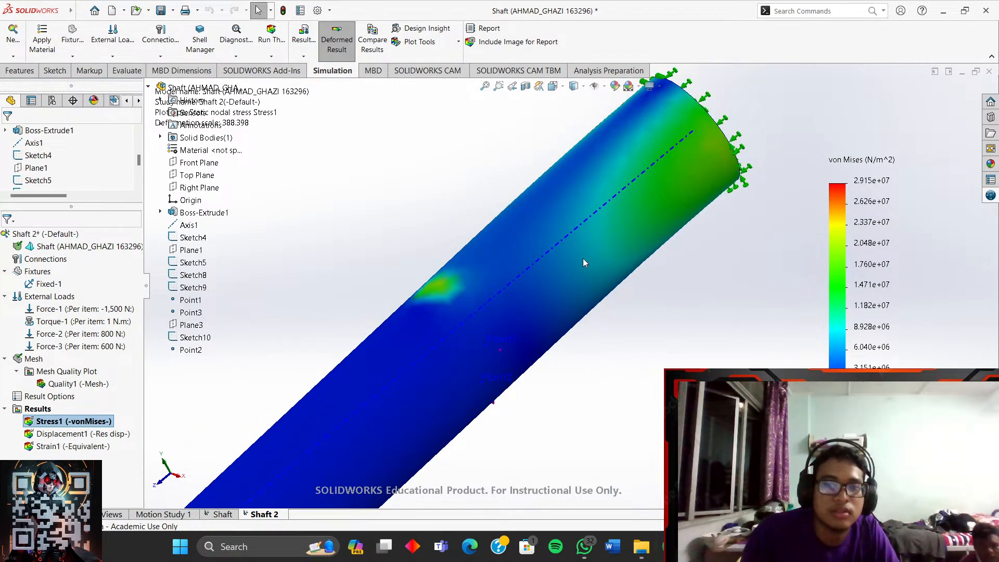
middle_click_drag(563, 306, 661, 194)
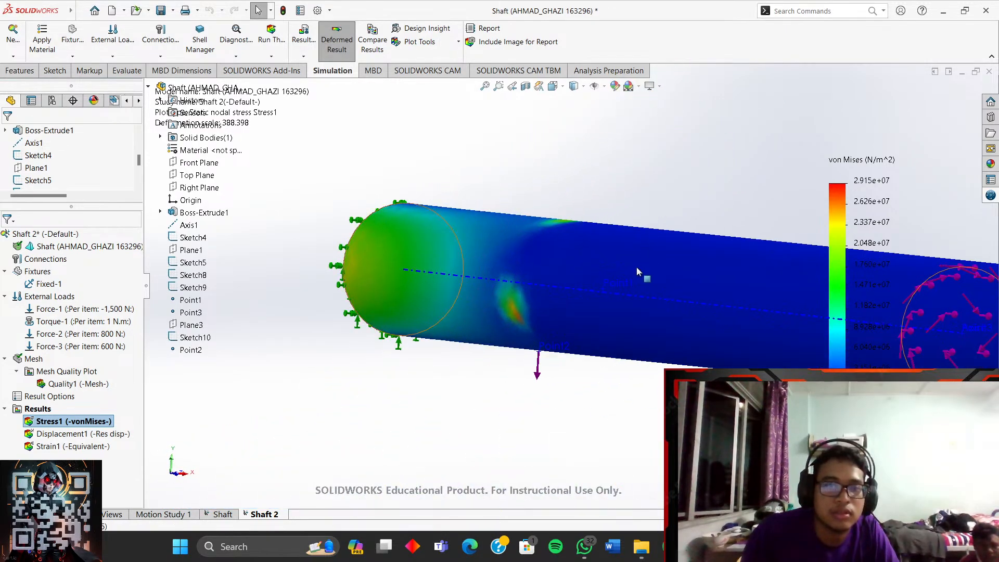
middle_click_drag(640, 284, 702, 300)
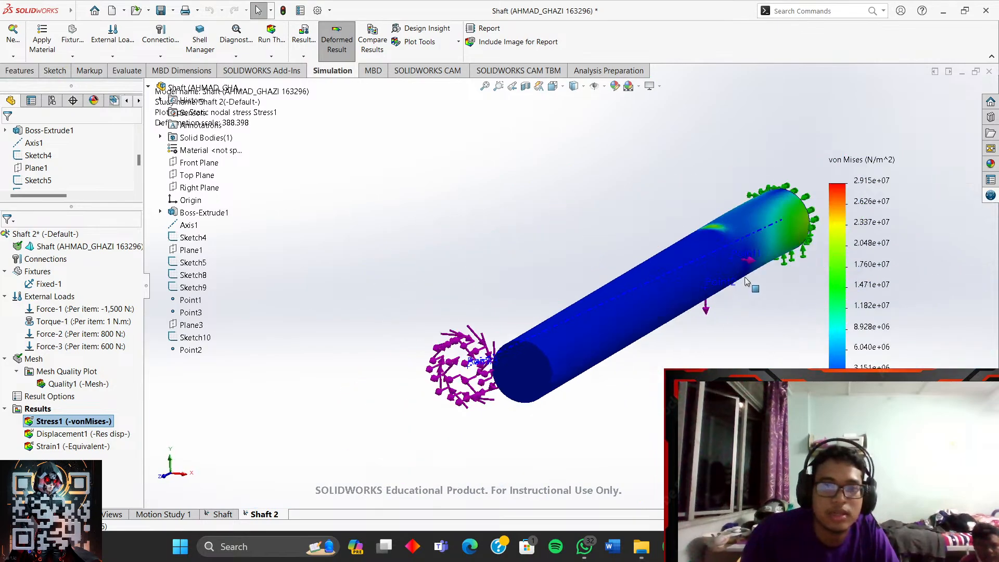
scroll(729, 294, "down", 3)
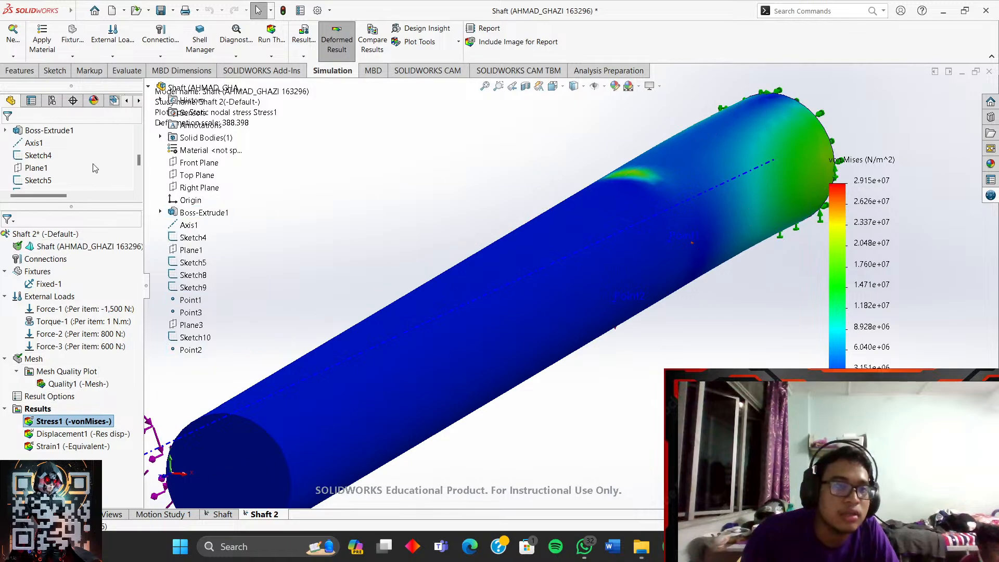
- Check which face and point Force-3 acts on, then bring up the Force-2 load's options
right_click(35, 360)
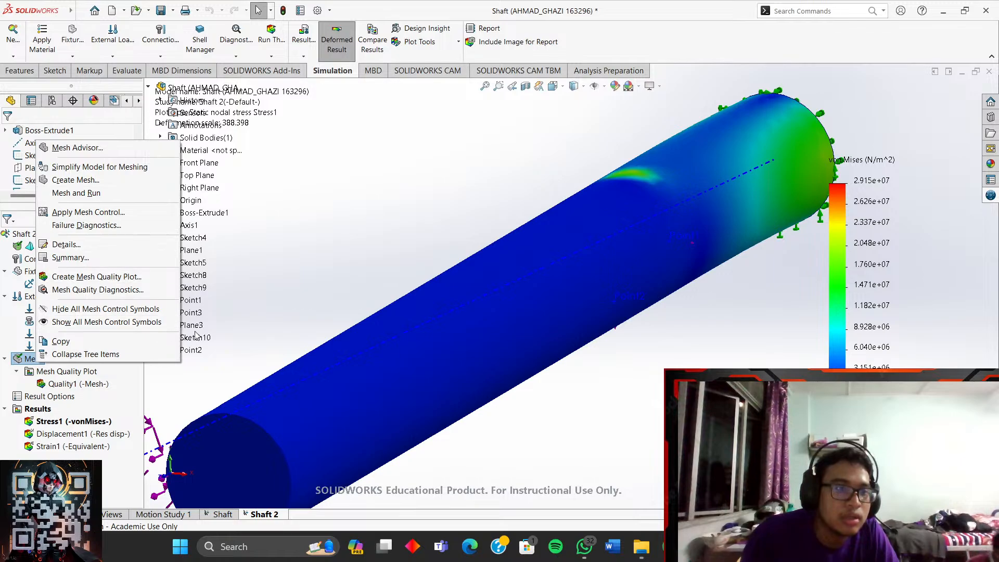
left_click(255, 312)
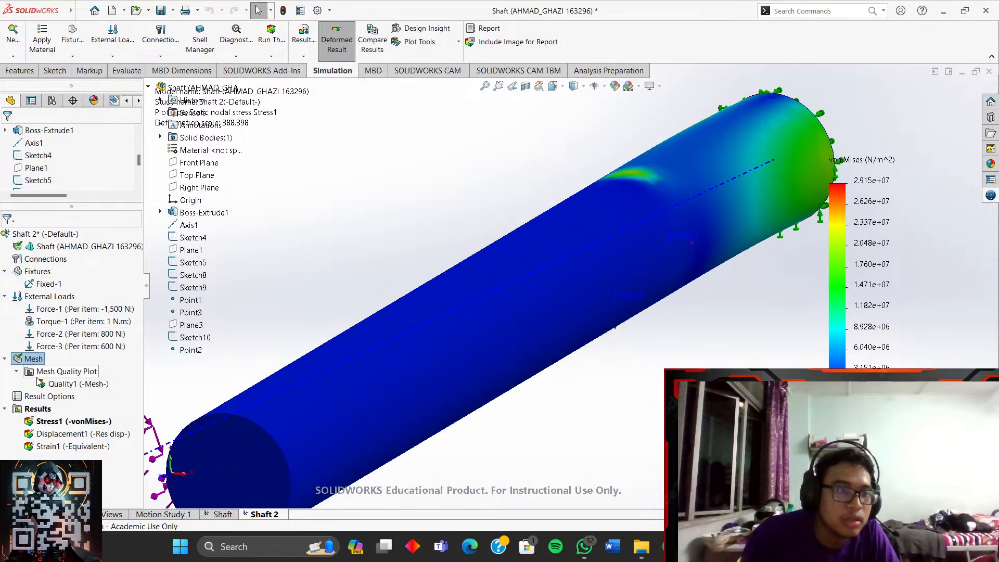
left_click(56, 347)
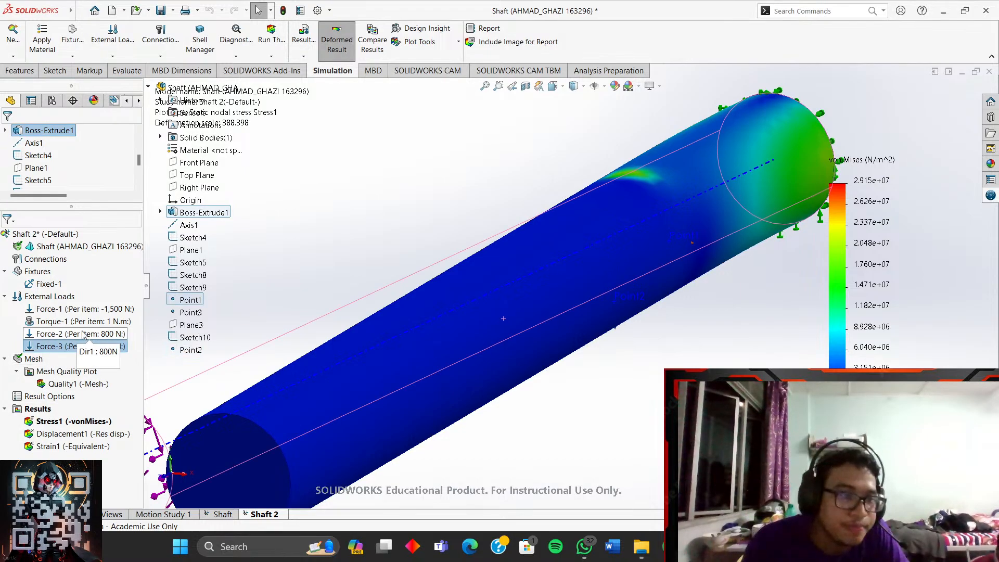
right_click(78, 334)
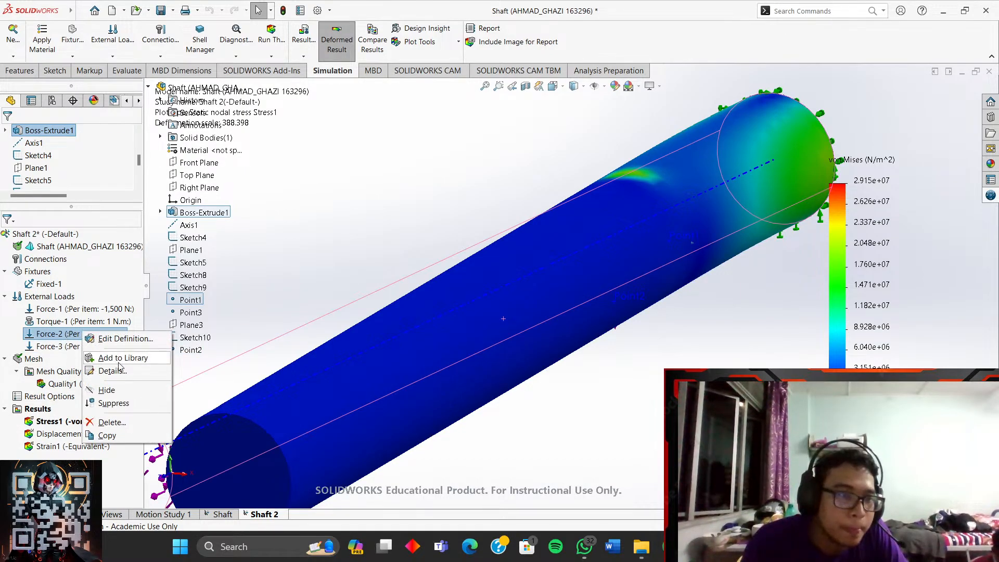
- Edit Force-2 to apply 800 N as a radial force on Point1/Face<1>
left_click(130, 339)
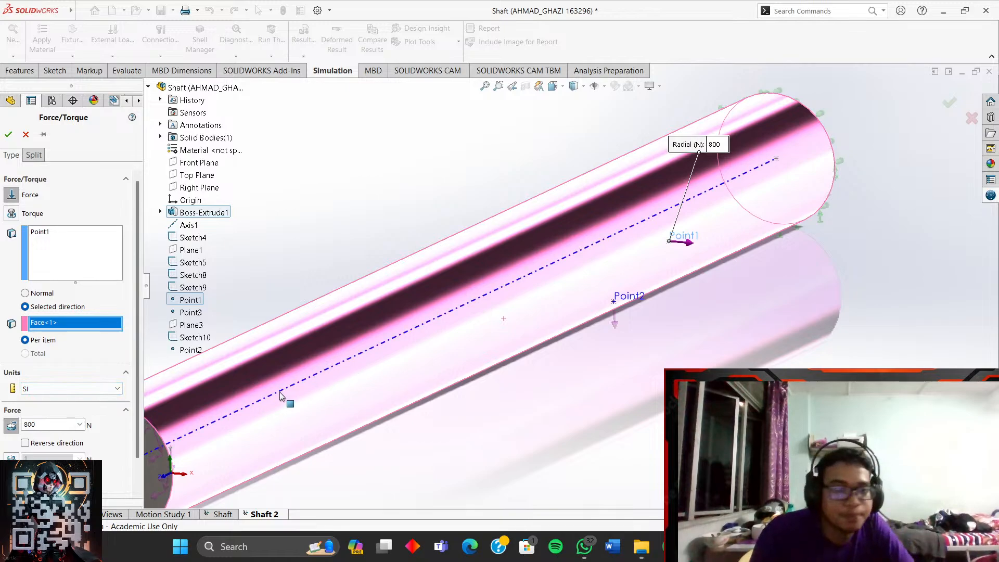
scroll(310, 426, "up", 2)
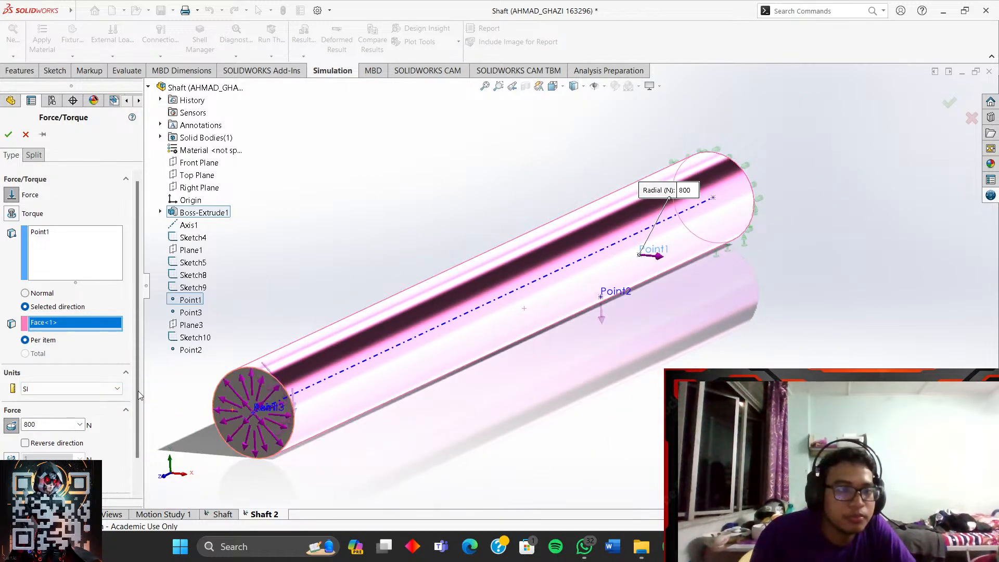
scroll(137, 325, "down", 2)
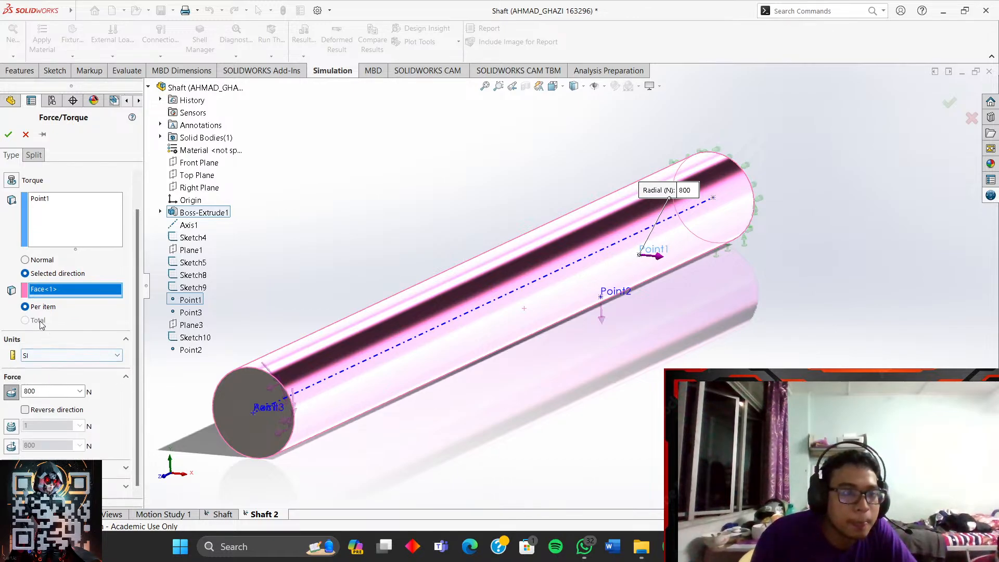
left_click(43, 260)
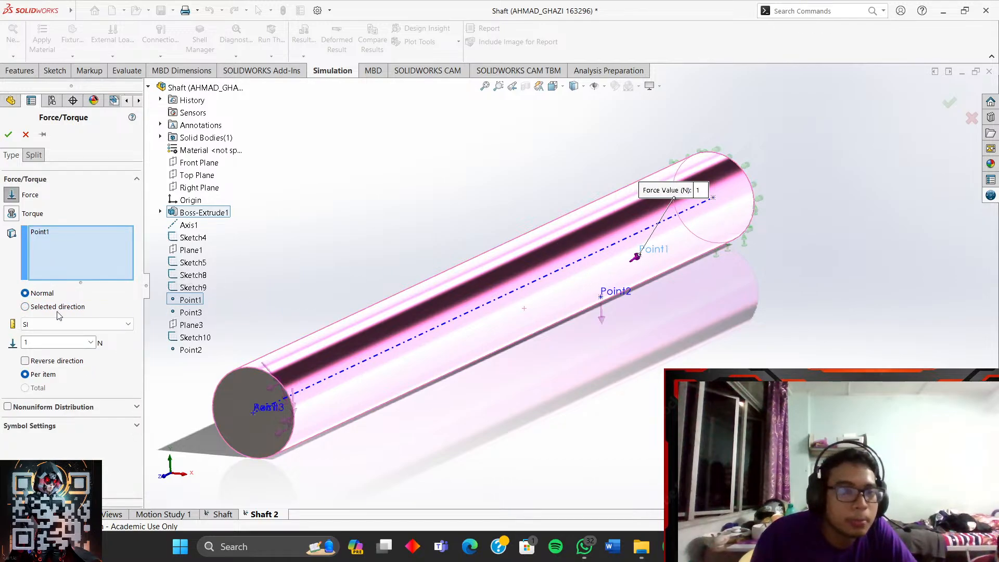
left_click(25, 306)
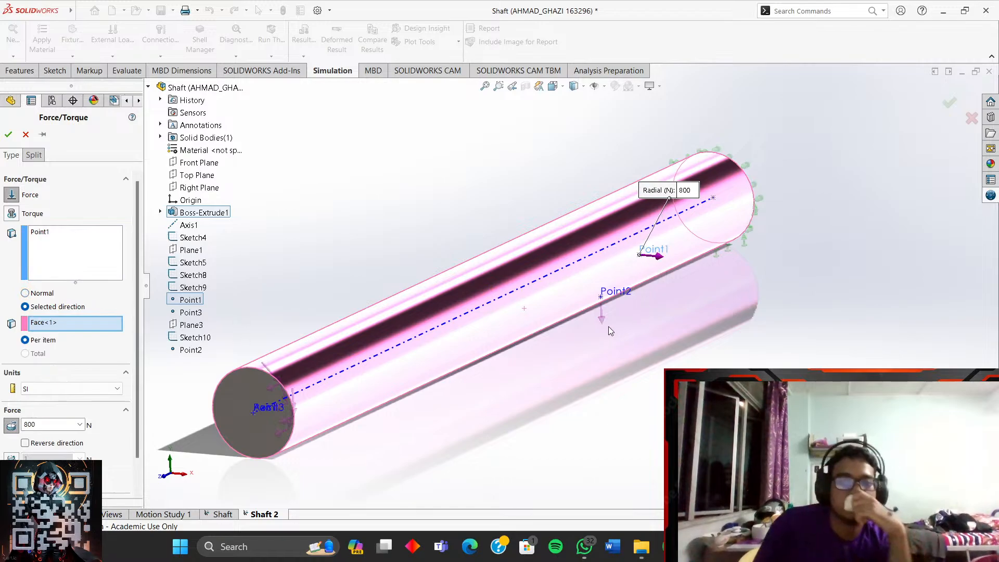
left_click_drag(137, 383, 136, 414)
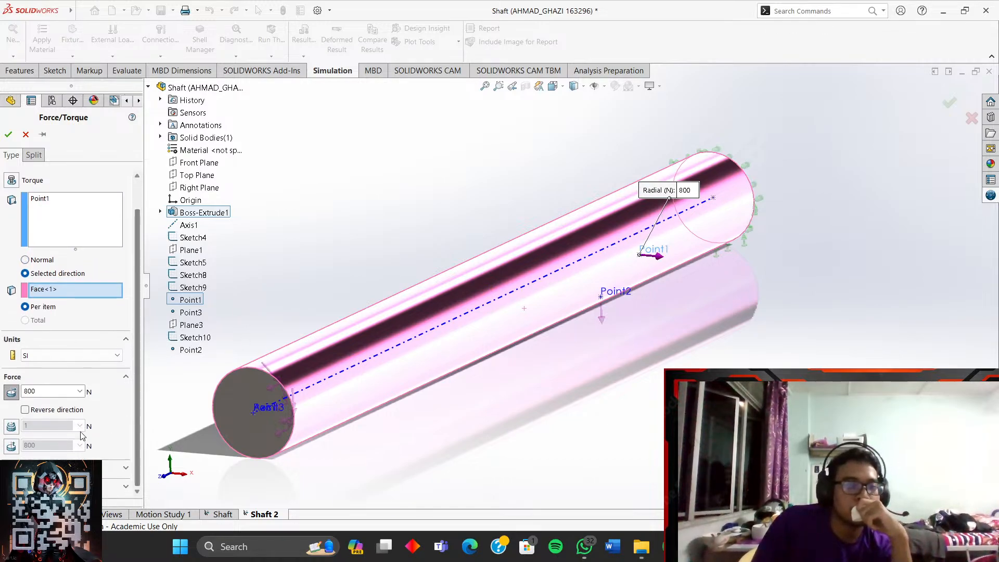
left_click(12, 392)
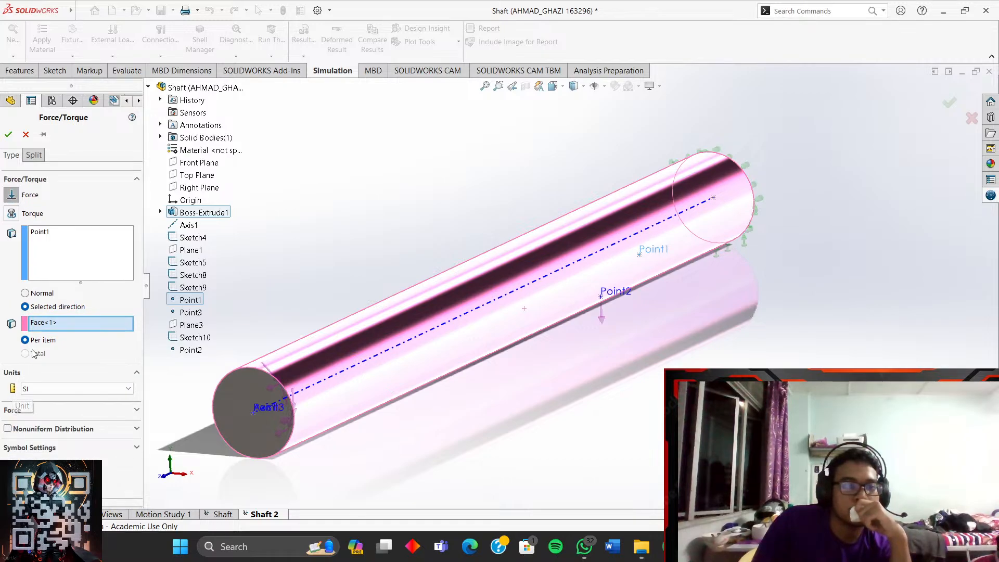
left_click(64, 414)
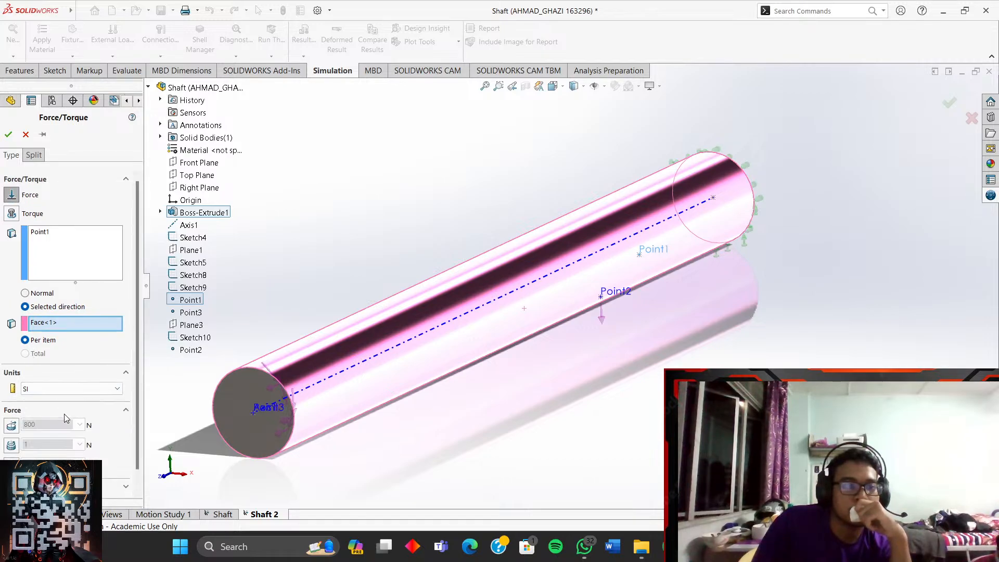
left_click(12, 425)
- Inspect the force's nonuniform distribution and face split options
mouse_move(463, 339)
middle_mouse_down()
mouse_move(473, 330)
mouse_move(455, 337)
middle_mouse_up()
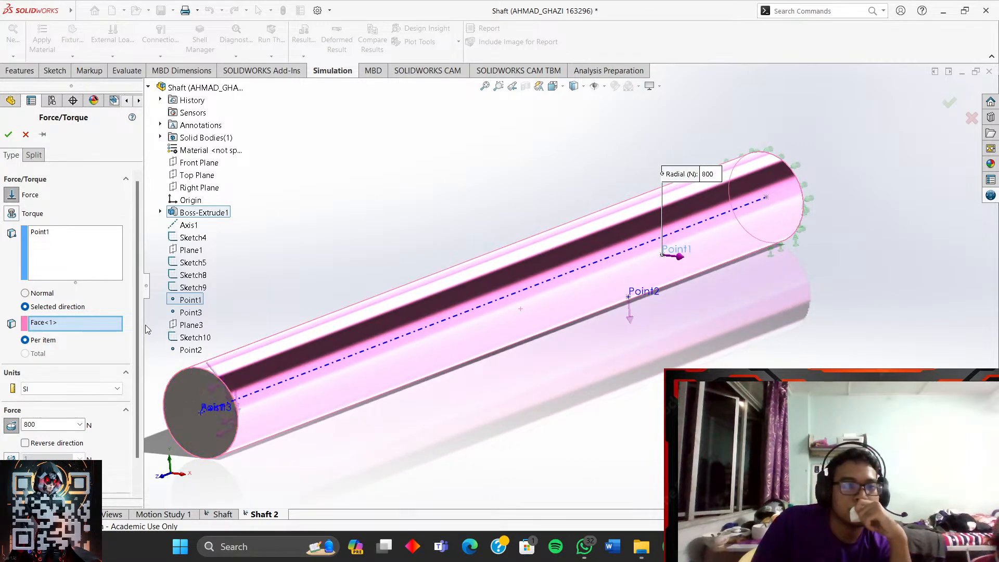
scroll(137, 389, "down", 2)
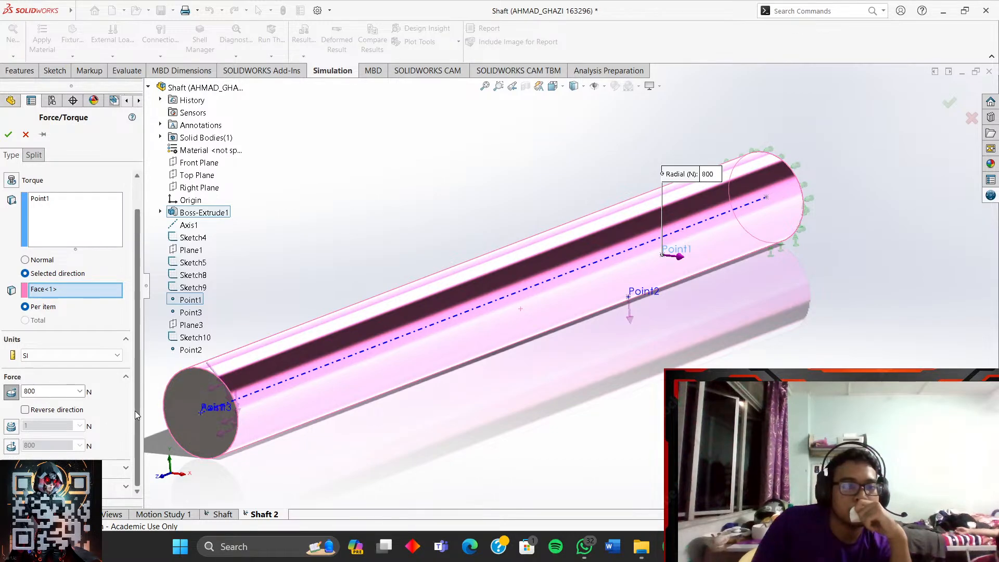
left_click(130, 469)
scroll(128, 448, "down", 2)
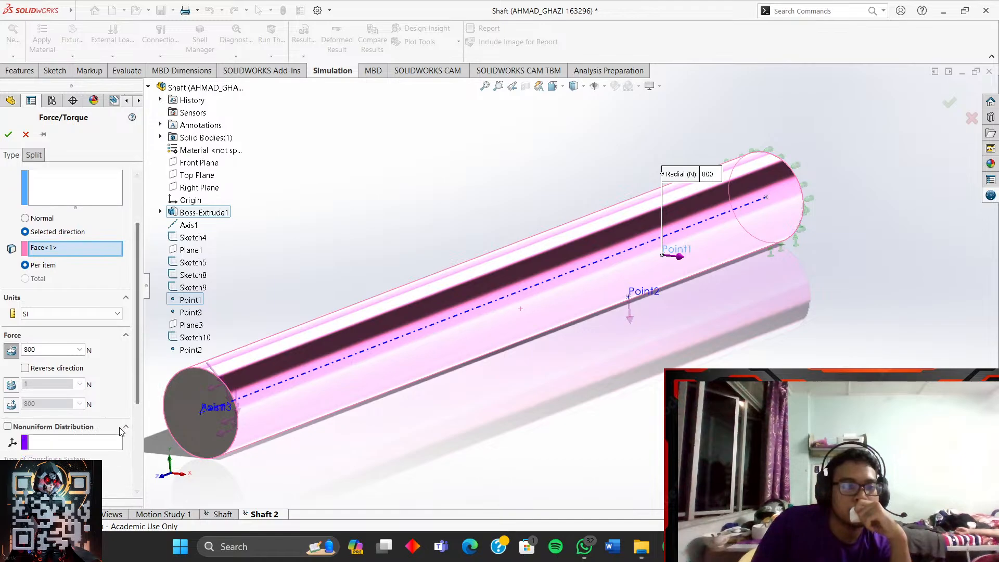
left_click(126, 427)
scroll(136, 440, "down", 1)
scroll(136, 442, "up", 4)
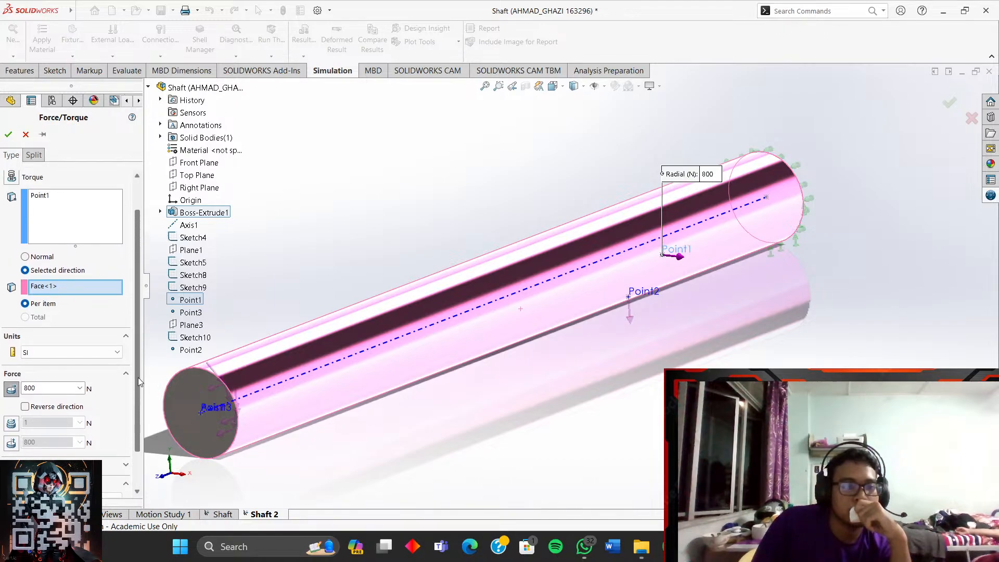
left_click(32, 155)
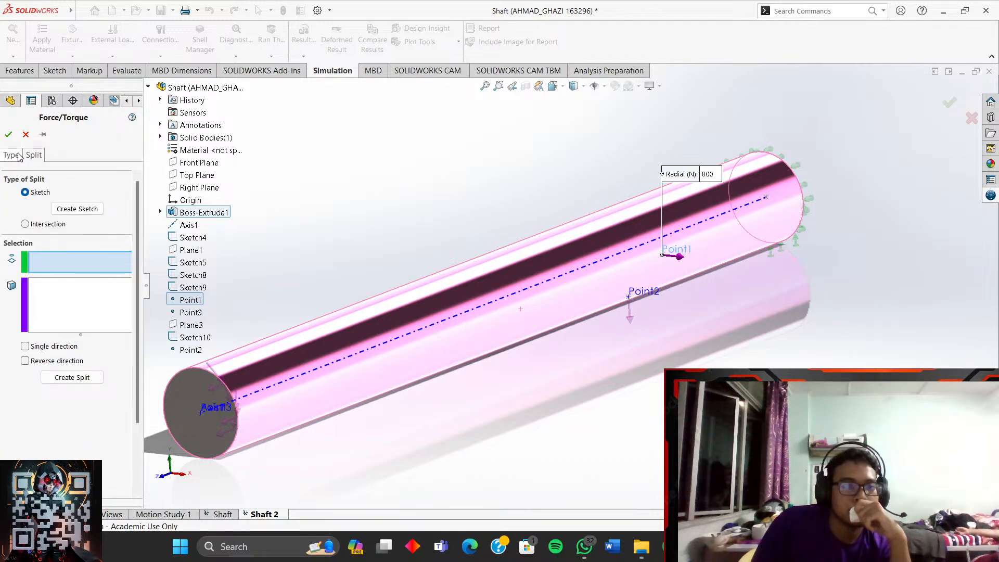
left_click(11, 155)
left_click(42, 155)
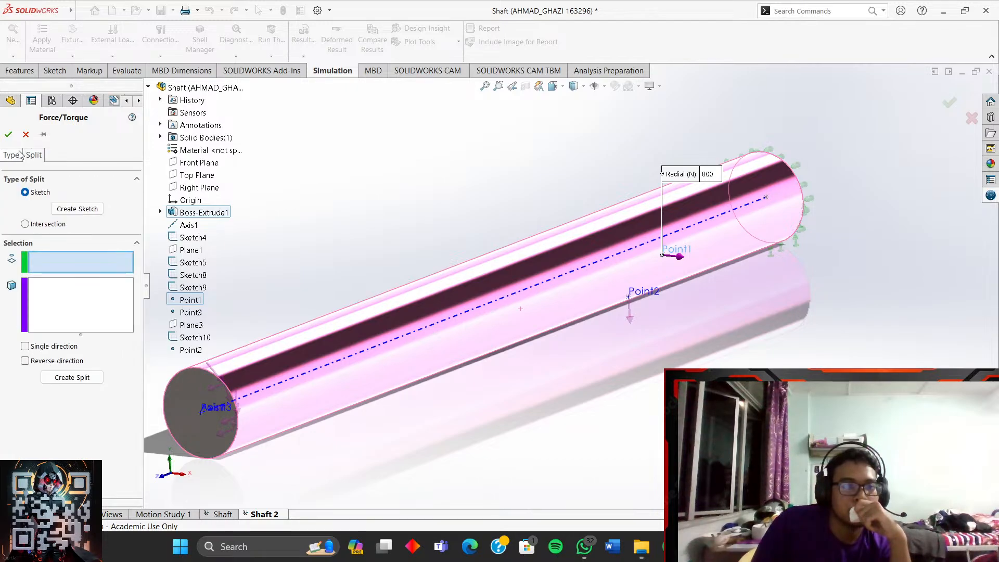
left_click(12, 155)
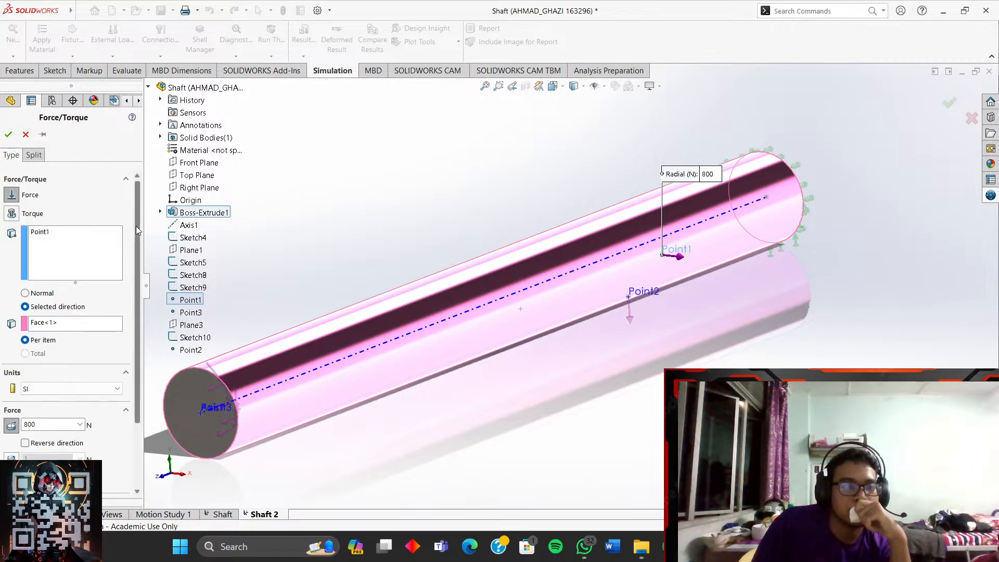
left_click_drag(136, 226, 126, 328)
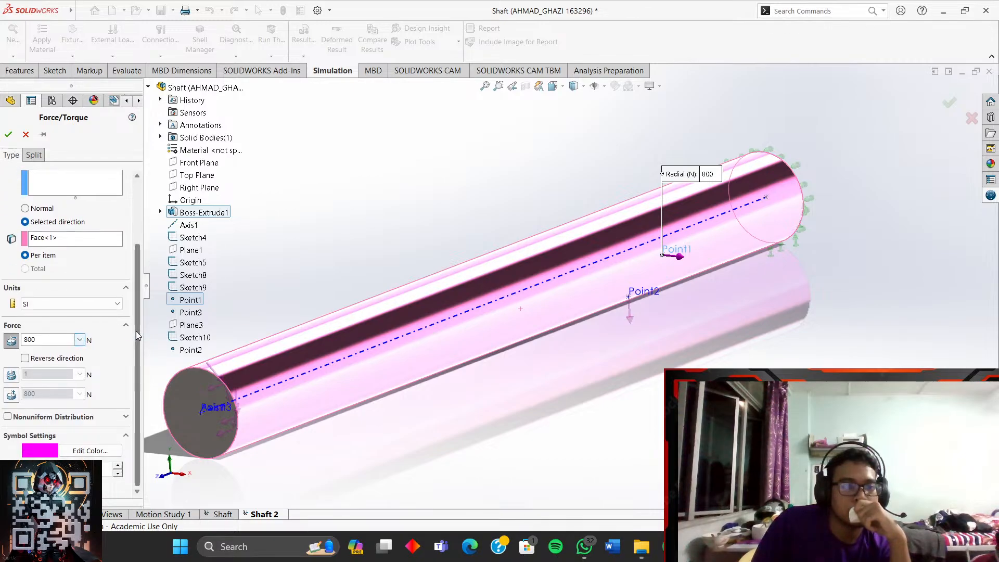
scroll(137, 338, "up", 3)
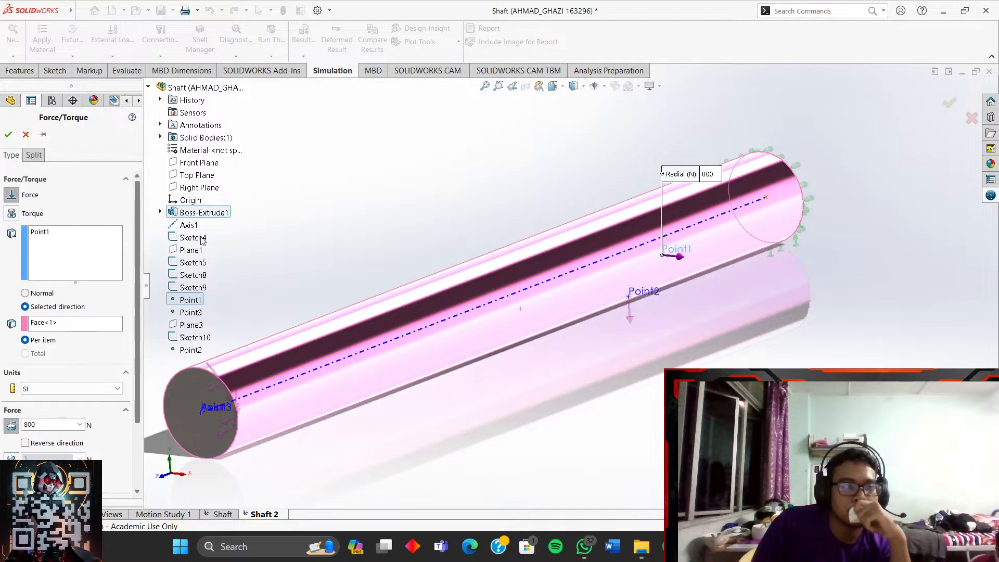
scroll(561, 283, "down", 1)
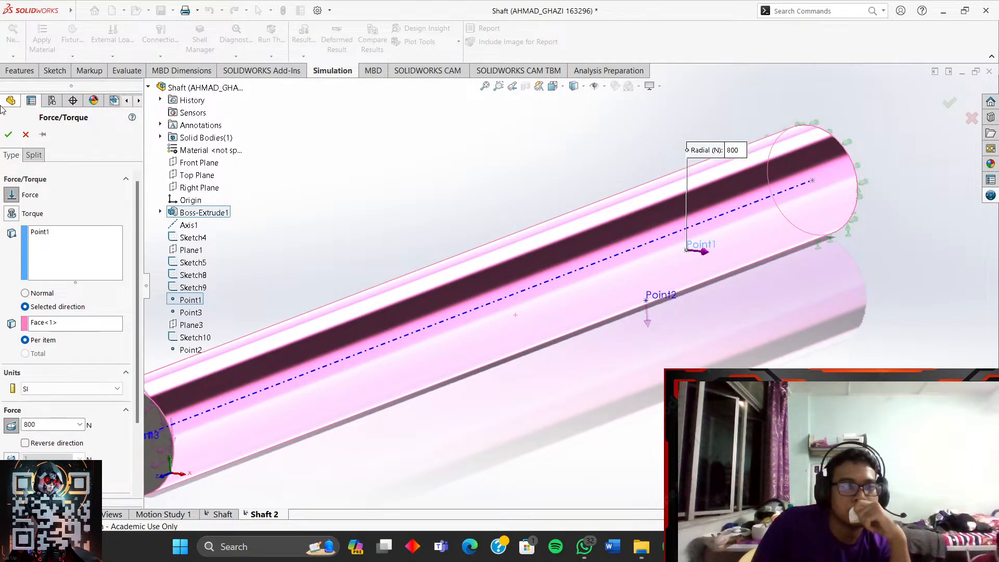
- Confirm the 800 N radial Force-2 and bring Telegram's Saved Messages forward
left_click(8, 134)
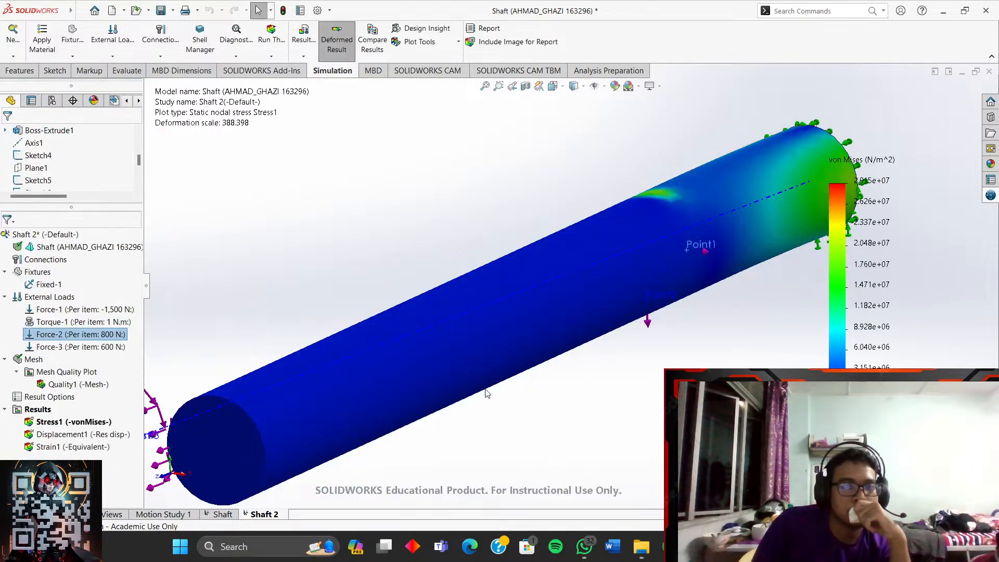
scroll(509, 373, "up", 2)
left_click(699, 546)
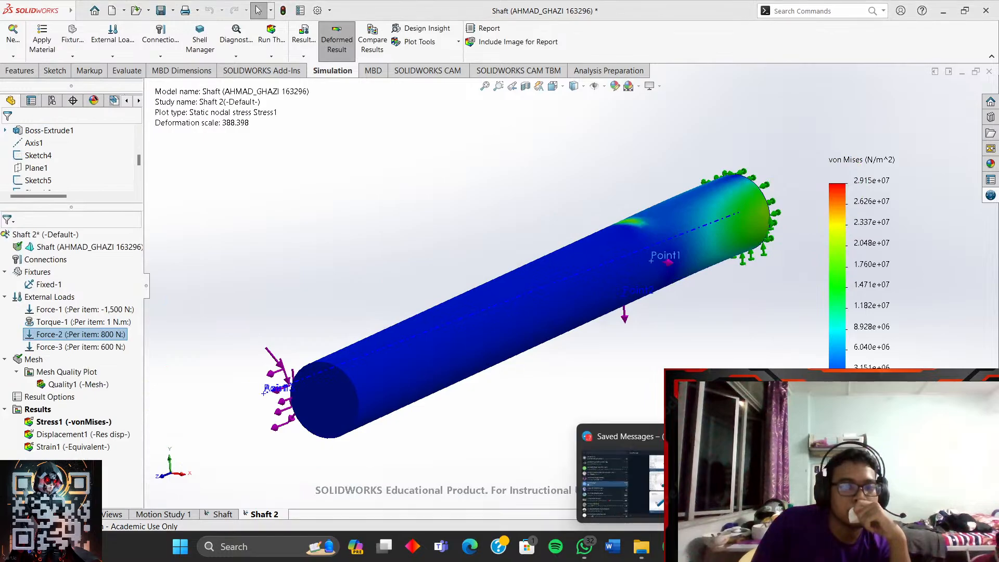
left_click(622, 482)
- Look over the saved stress-plot screenshots, then close SOLIDWORKS without saving
scroll(645, 388, "up", 3)
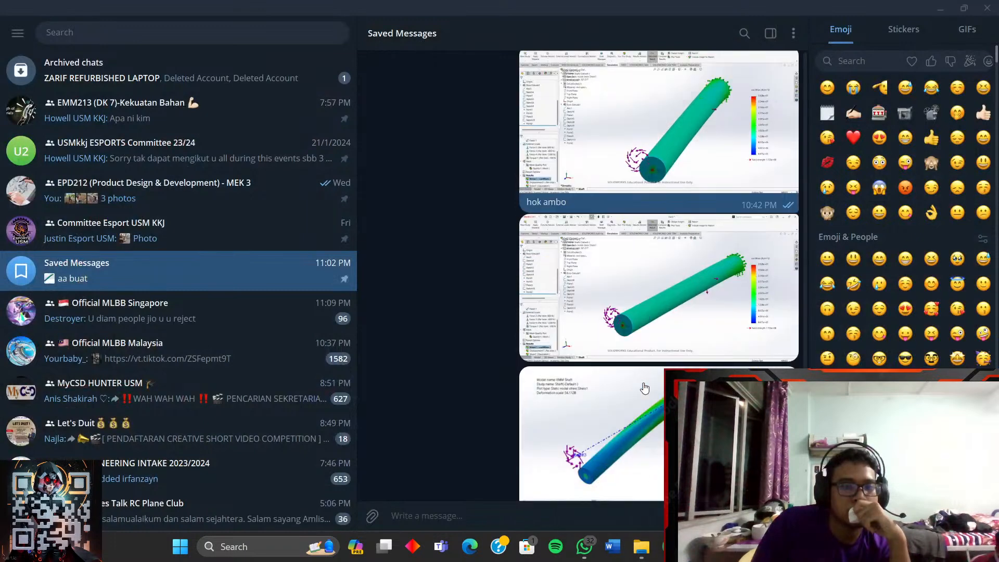
scroll(645, 388, "down", 3)
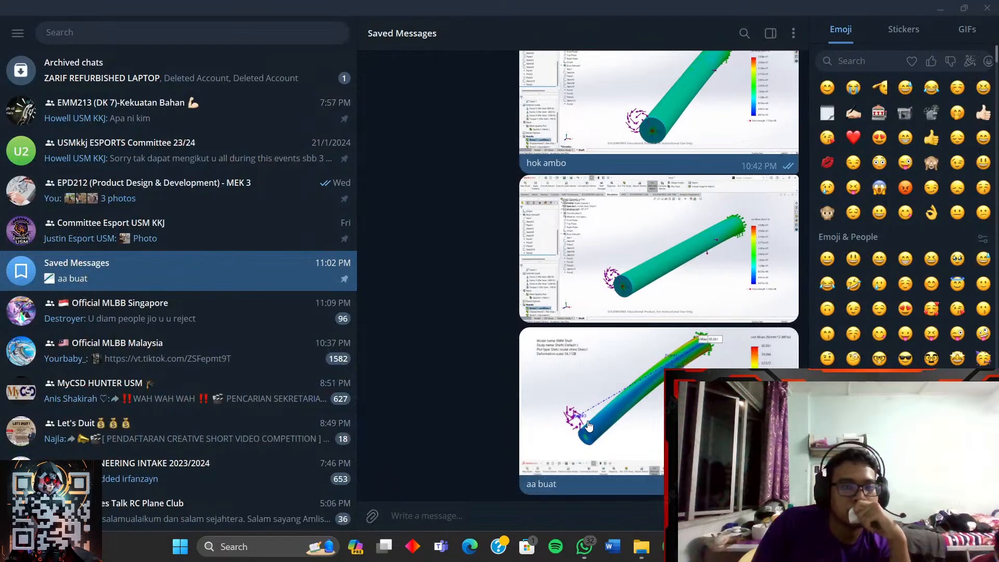
left_click(932, 10)
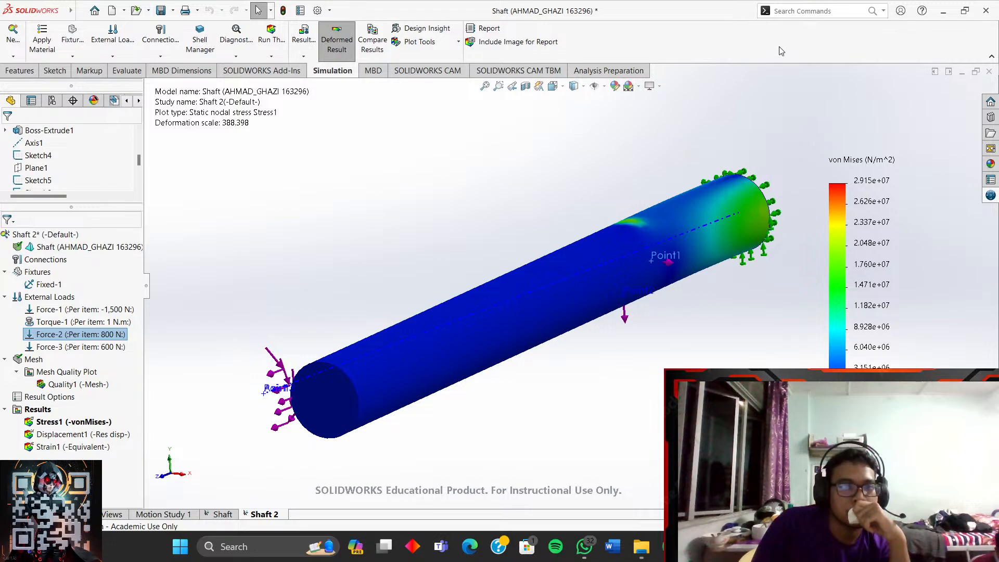
left_click(991, 10)
left_click(471, 290)
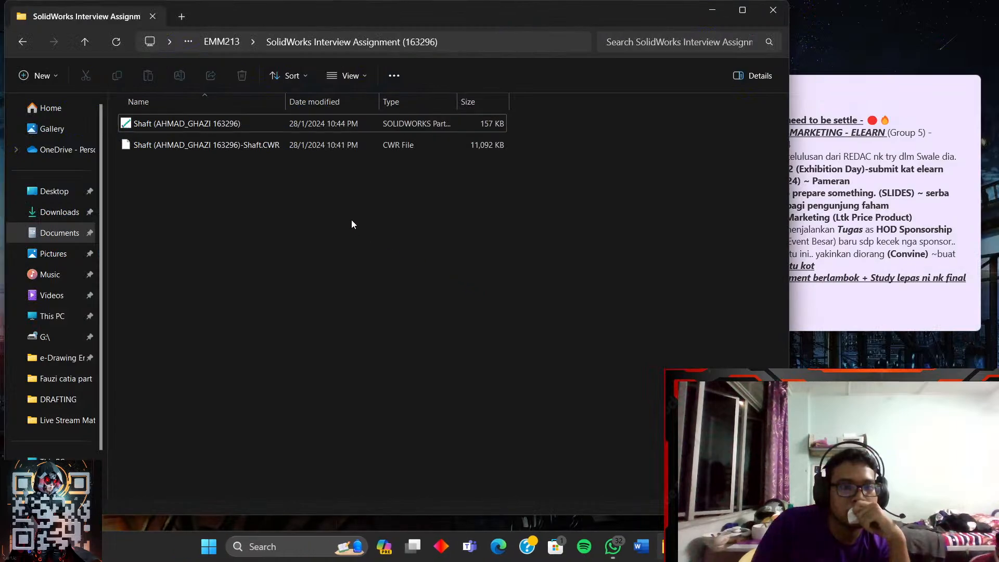
- Reopen Telegram's Saved Messages to review the screenshots, then switch to the Google Docs report
mouse_move(668, 547)
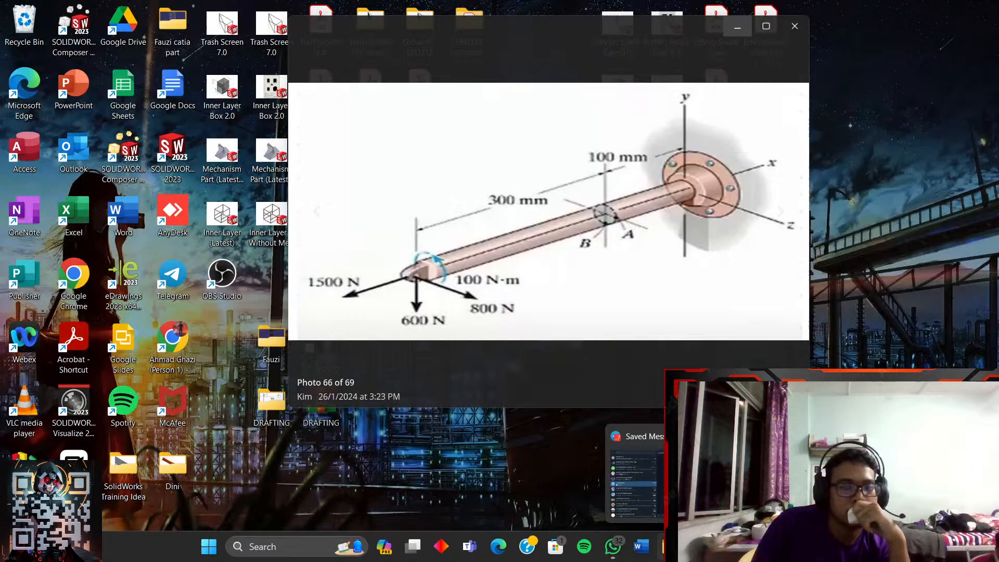
left_click(635, 484)
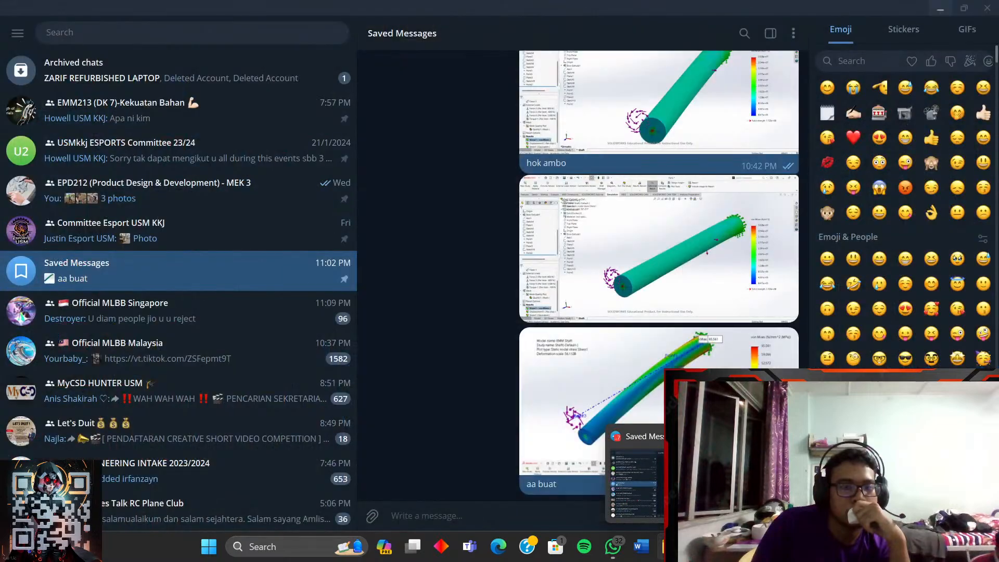
scroll(657, 386, "up", 1)
scroll(656, 385, "down", 1)
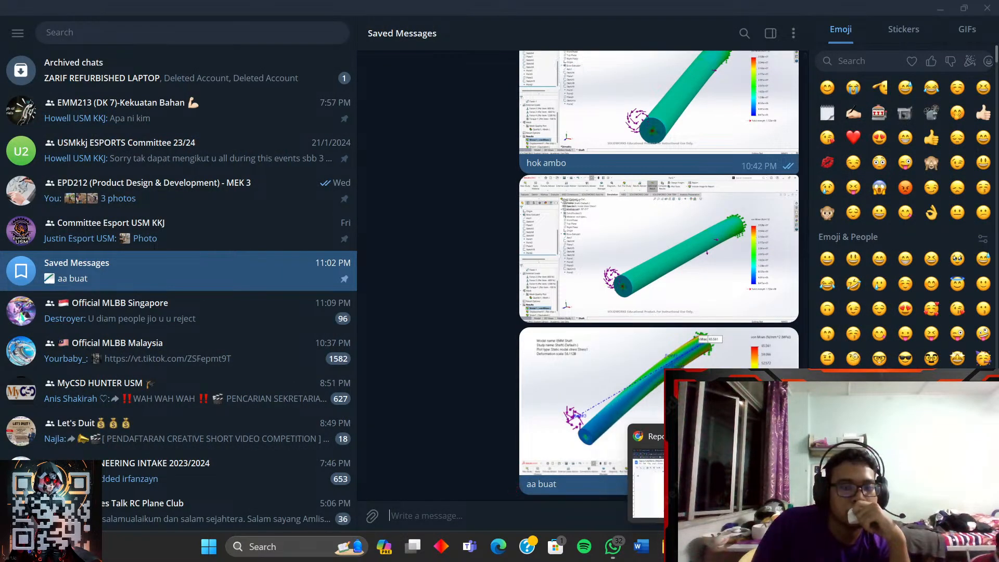
left_click(697, 546)
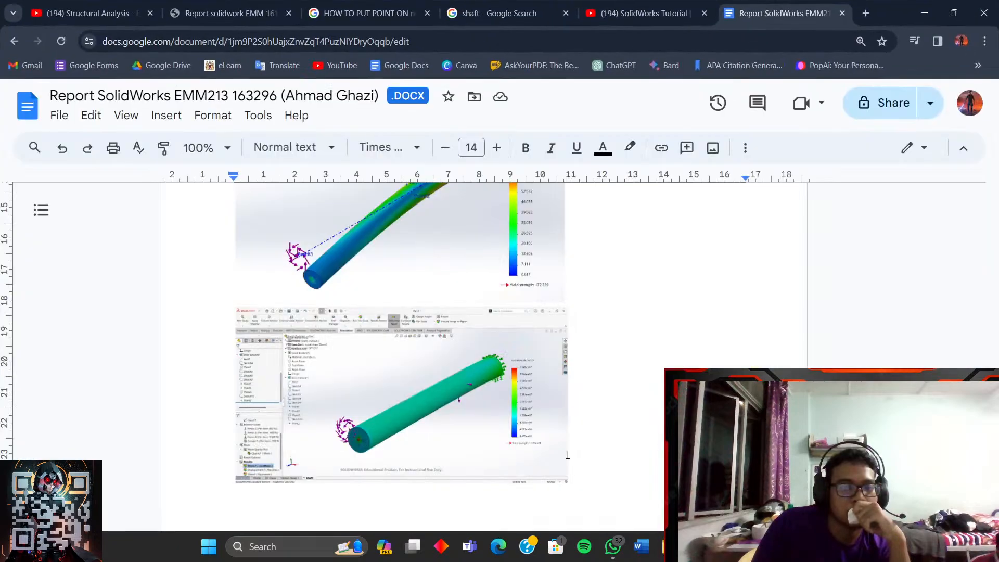
- Delete one of the stress-plot images from the report
scroll(494, 406, "up", 4)
left_click(466, 385)
scroll(463, 384, "down", 1)
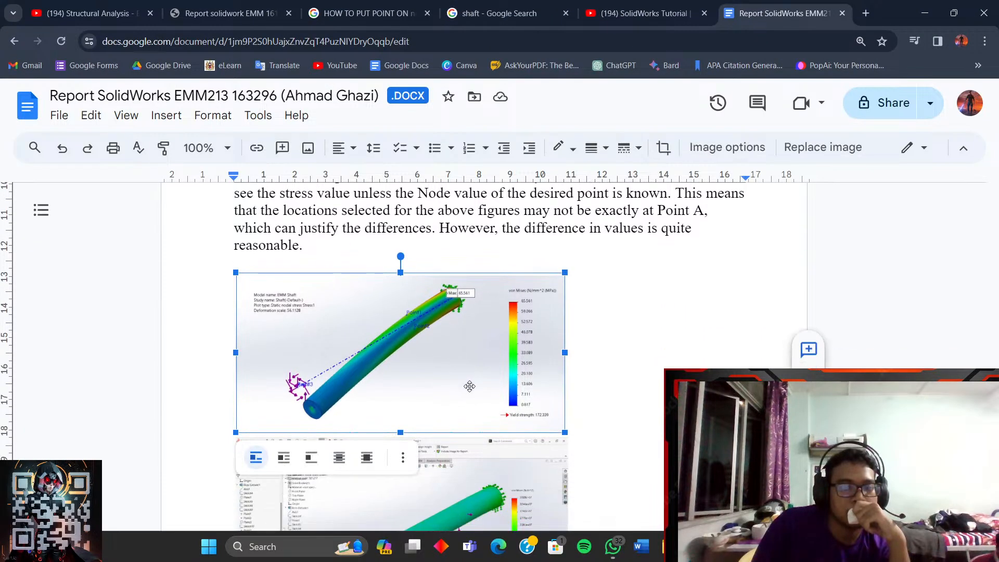
key("alt+Tab")
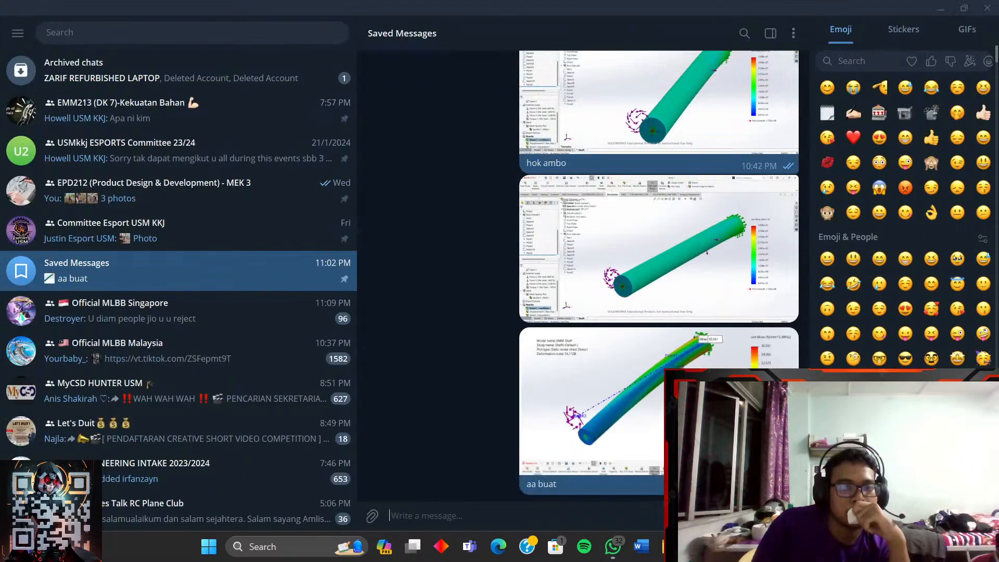
key("alt+Tab")
scroll(499, 424, "down", 3)
scroll(526, 423, "up", 3)
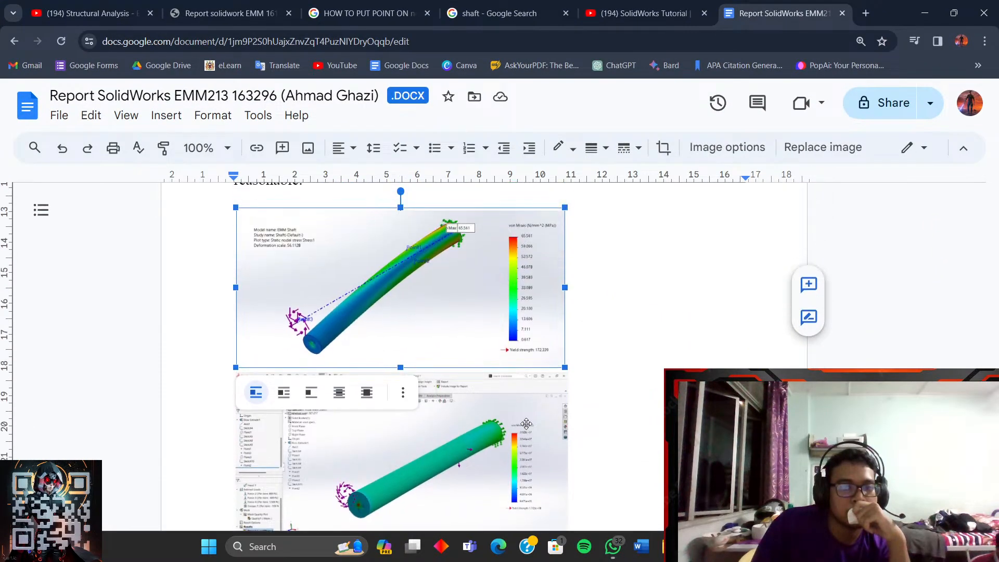
key("Delete")
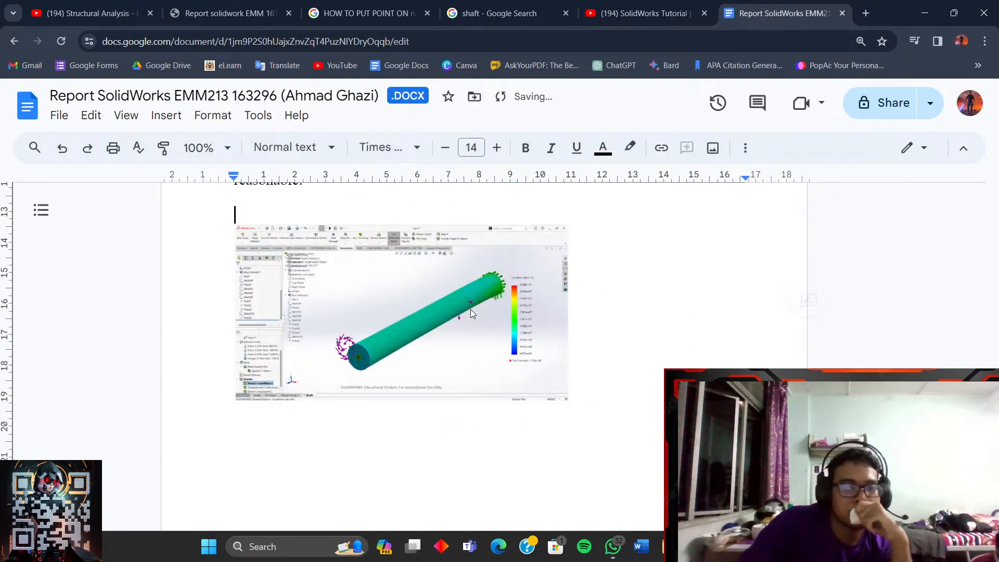
- Remove the empty line above the remaining stress-plot image
left_click(502, 341)
scroll(502, 341, "up", 2)
left_click(251, 349)
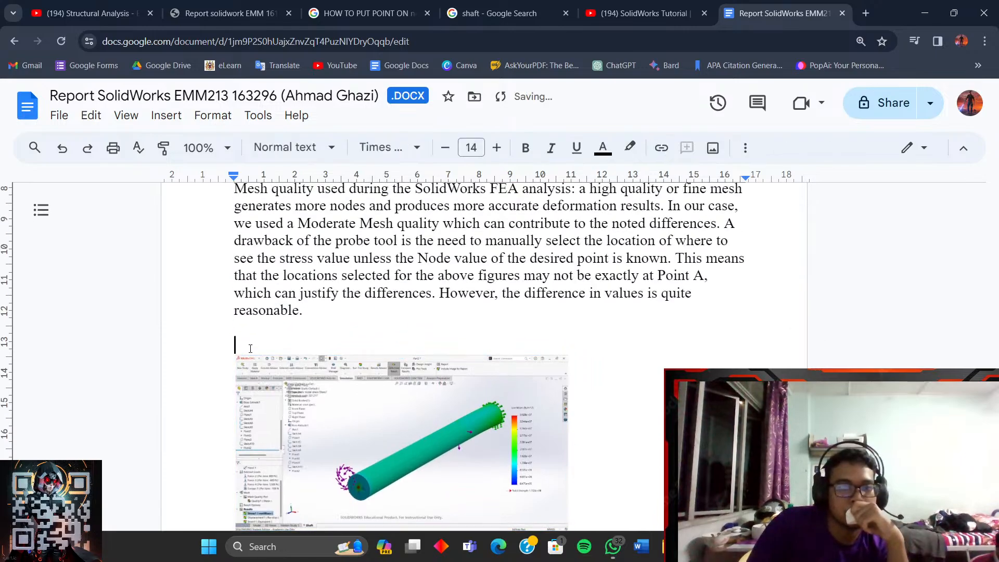
key("BackSpace")
scroll(448, 359, "down", 2)
- Enlarge the stress-plot screenshot below the discussion paragraph to text width
left_click(493, 302)
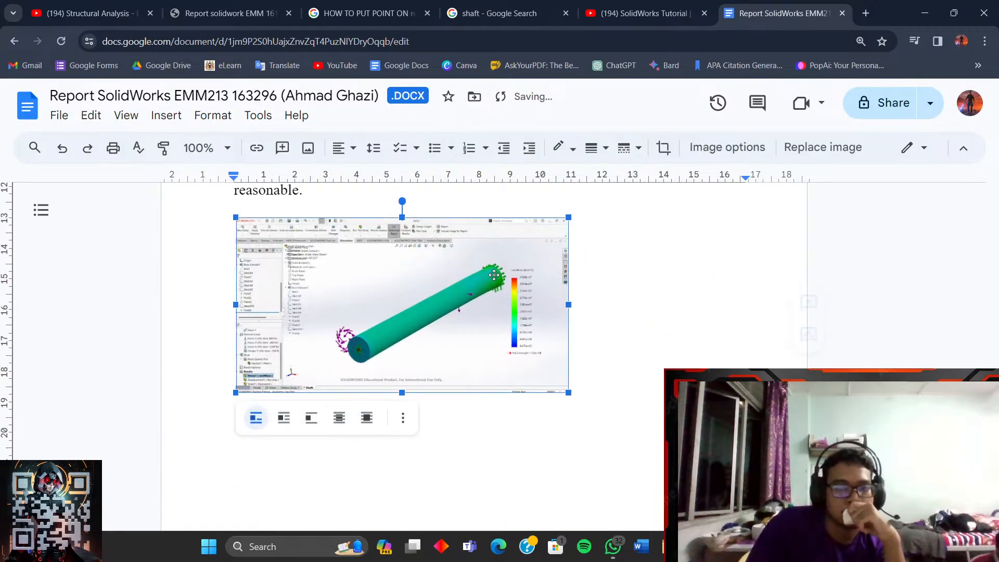
left_click_drag(570, 410, 685, 470)
left_click(712, 360)
scroll(713, 361, "down", 10)
scroll(710, 362, "up", 6)
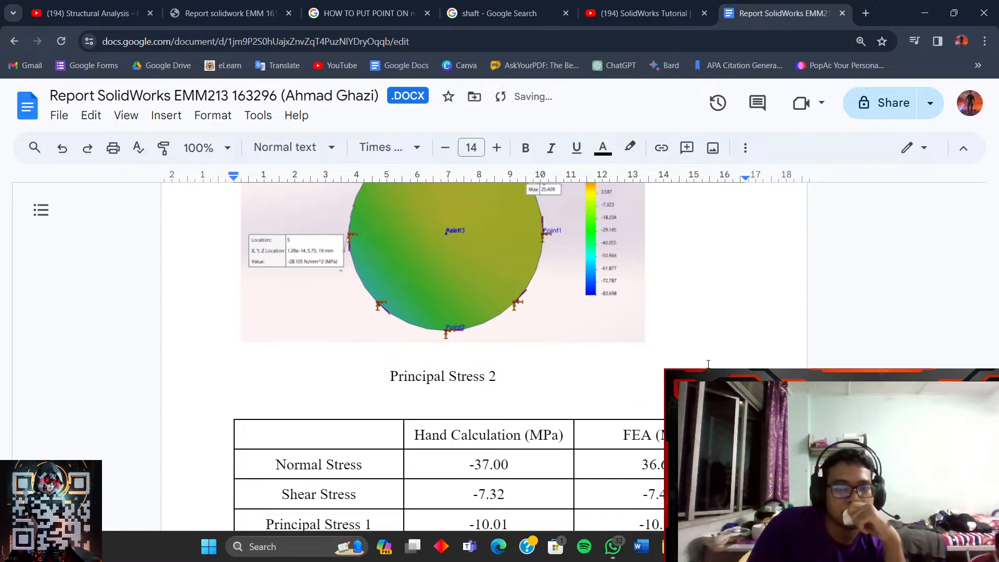
scroll(709, 364, "down", 9)
scroll(707, 365, "down", 8)
left_click(646, 359)
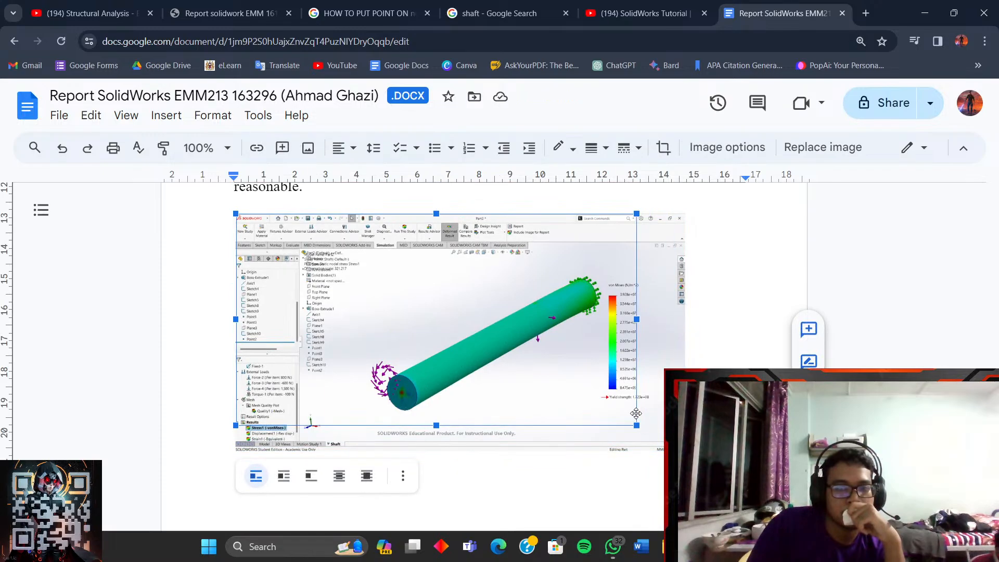
scroll(638, 409, "up", 15)
scroll(743, 250, "up", 6)
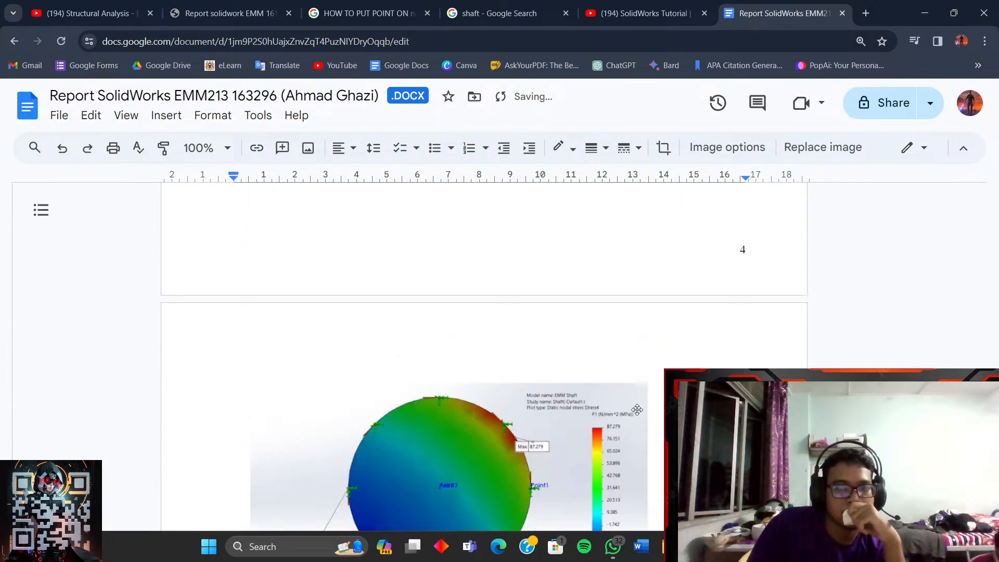
scroll(743, 266, "down", 8)
- Scroll through the report's stress-plot figures around the SolidWorks shaft screenshot
scroll(643, 402, "down", 15)
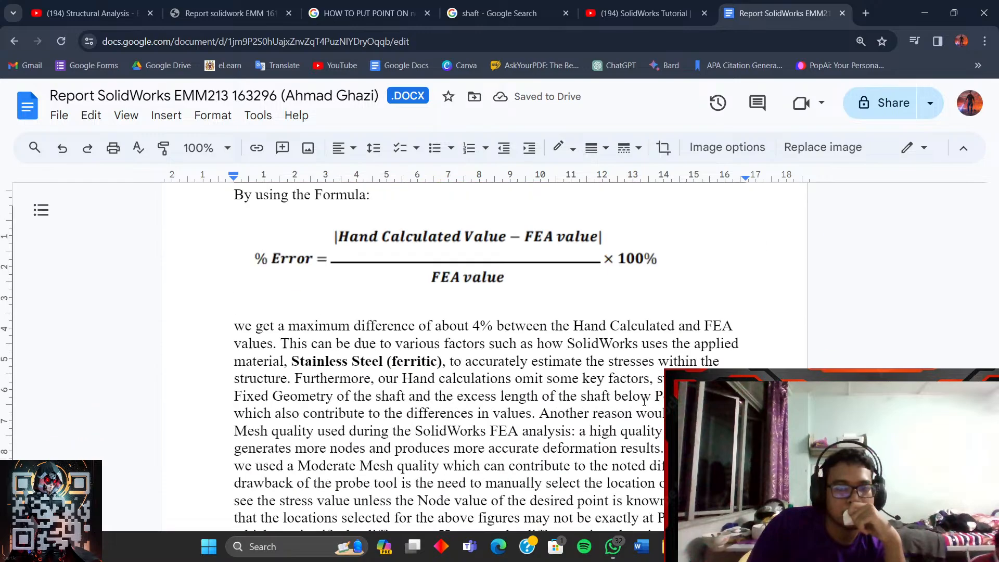
left_click(644, 401)
scroll(645, 398, "up", 4)
scroll(645, 398, "up", 2)
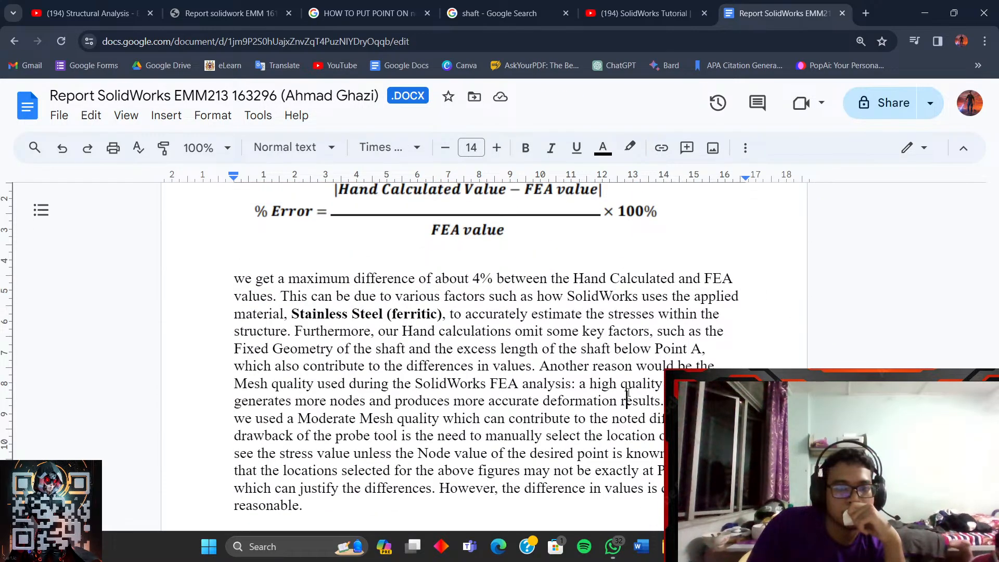
scroll(635, 401, "down", 4)
scroll(625, 403, "up", 4)
scroll(599, 408, "down", 5)
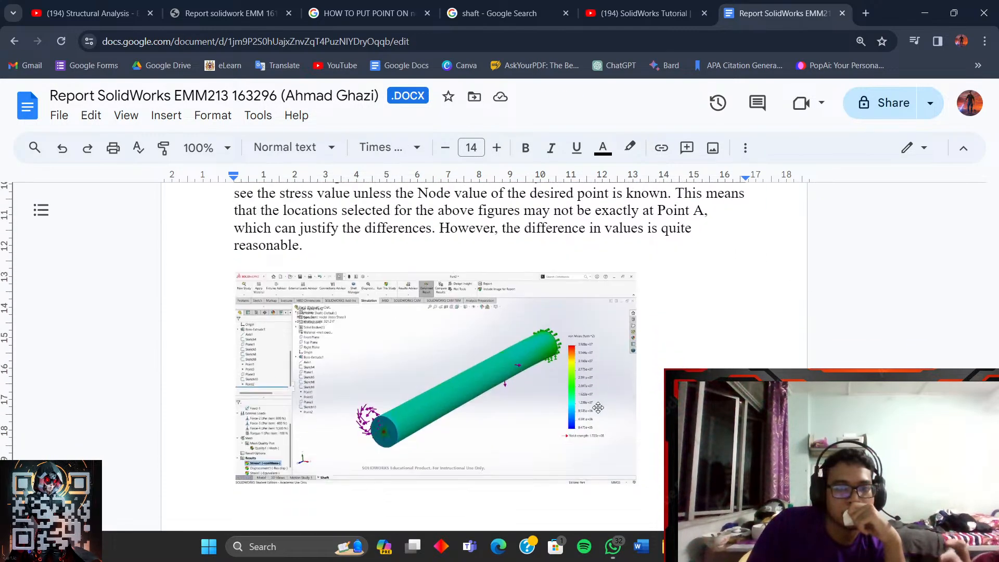
left_click(599, 408)
scroll(598, 408, "down", 4)
scroll(599, 408, "up", 5)
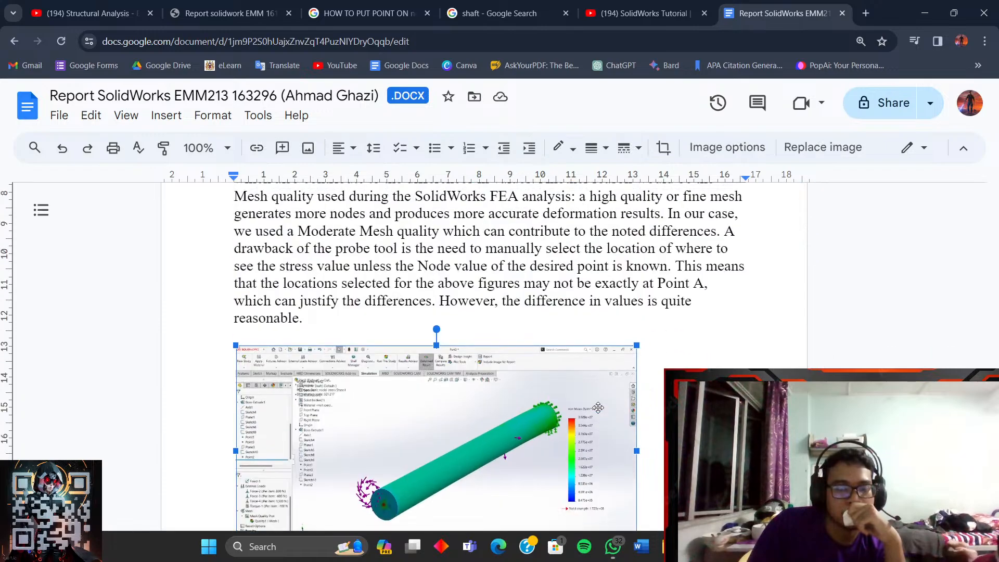
scroll(599, 408, "down", 10)
scroll(599, 408, "up", 5)
scroll(599, 408, "down", 10)
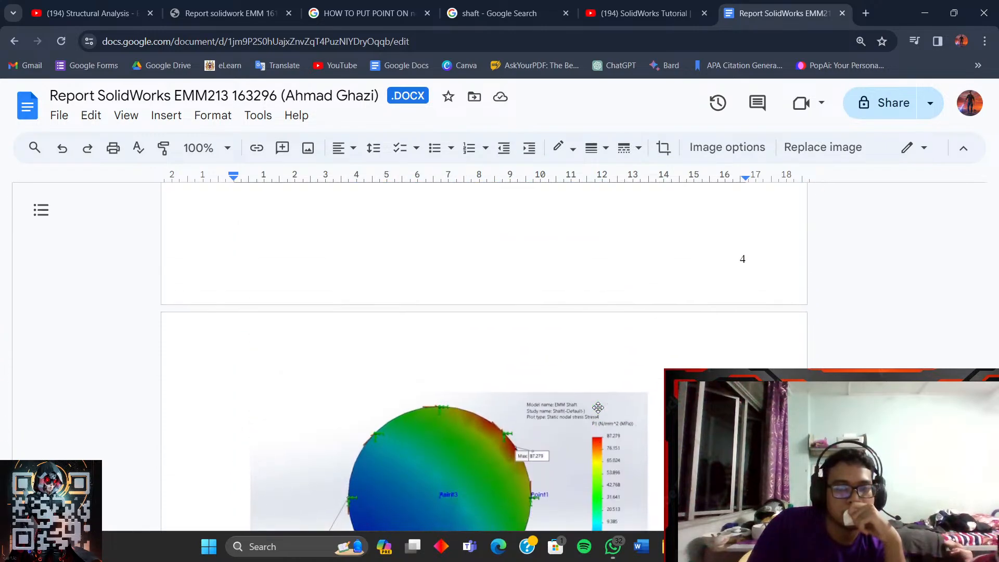
scroll(598, 408, "up", 20)
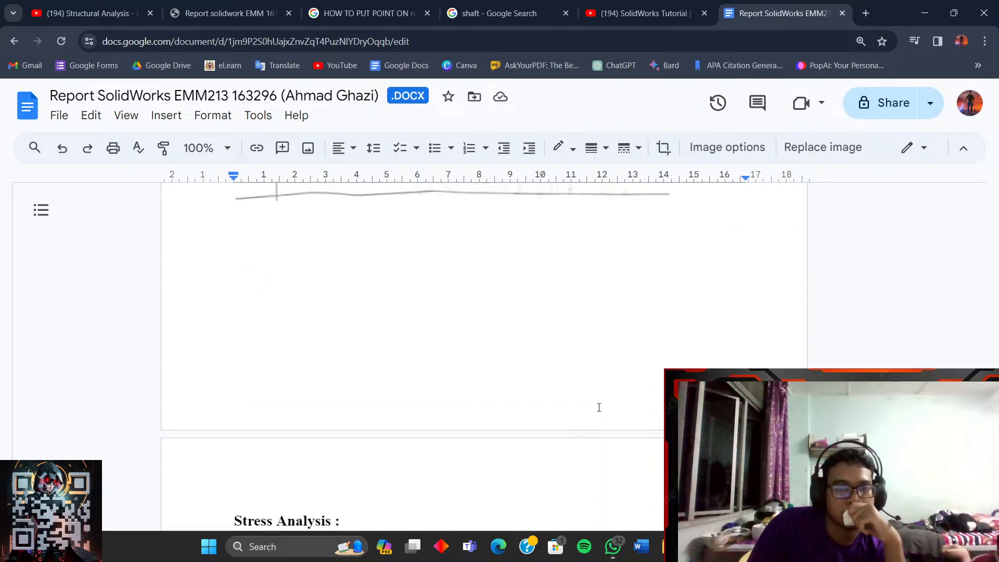
scroll(598, 408, "up", 15)
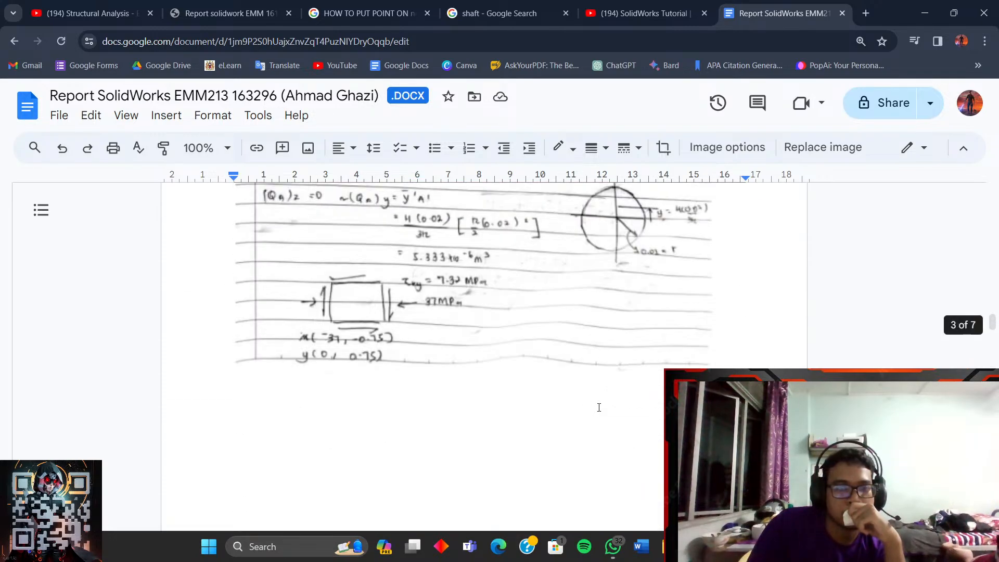
scroll(598, 406, "up", 15)
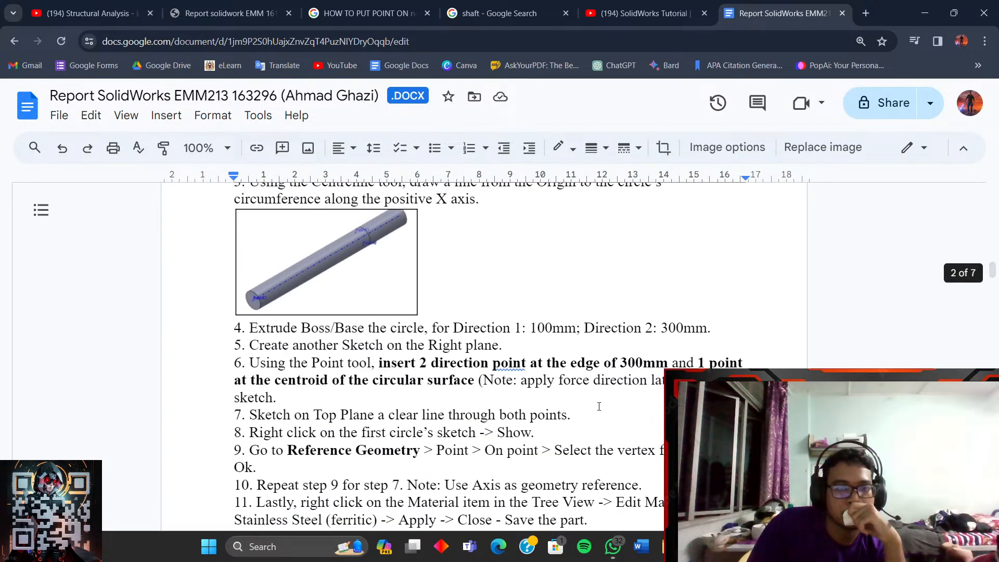
scroll(599, 405, "down", 15)
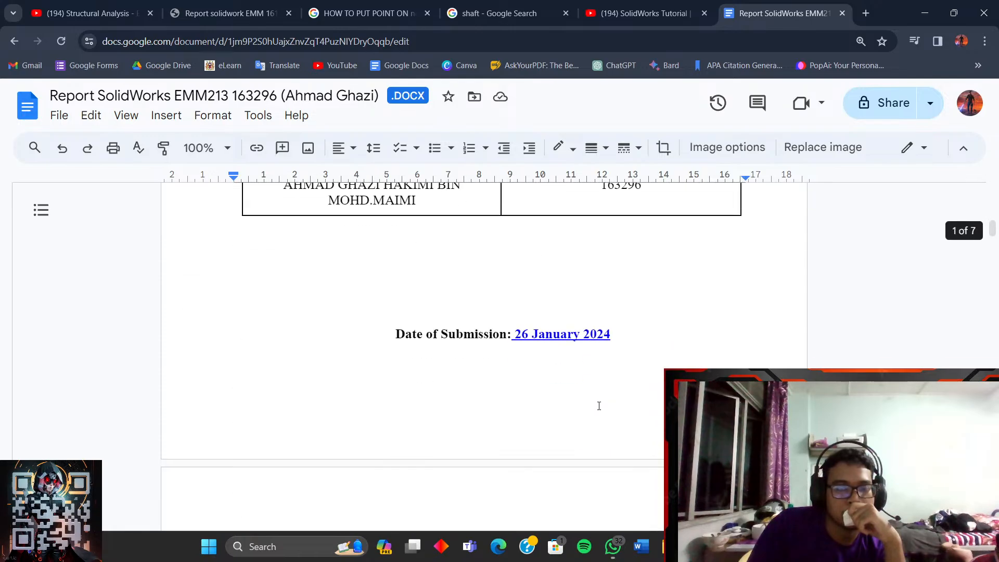
left_click_drag(994, 258, 994, 403)
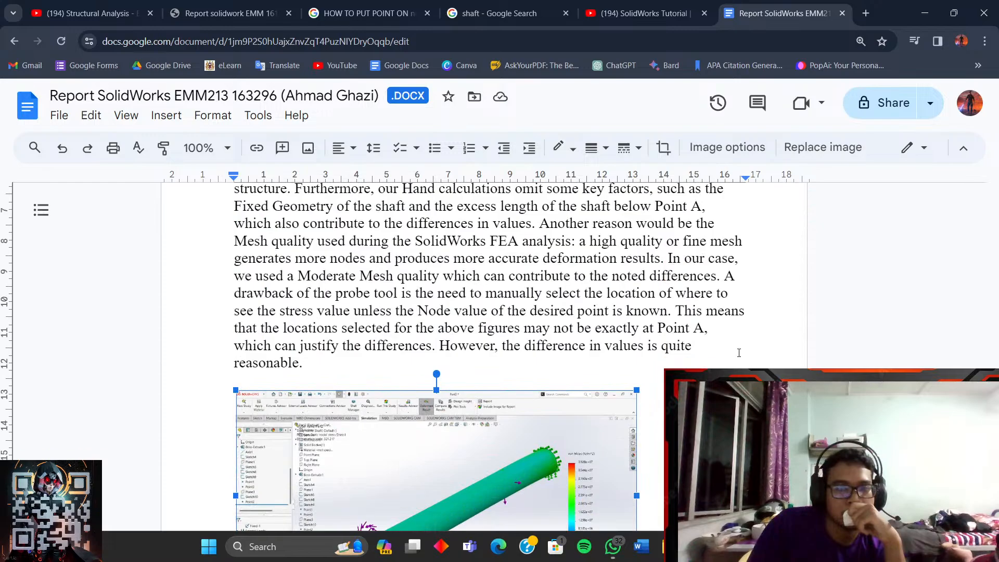
- Review the discussion paragraph on the roughly 4% hand-calculation versus FEA difference
left_click(724, 341)
scroll(725, 351, "down", 5)
scroll(725, 353, "up", 4)
scroll(726, 354, "up", 6)
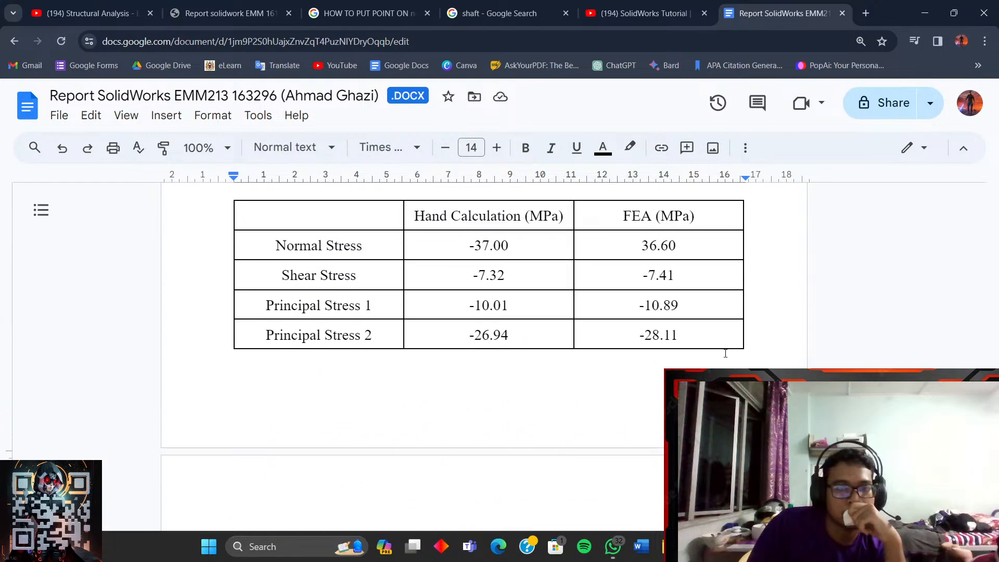
scroll(724, 353, "down", 10)
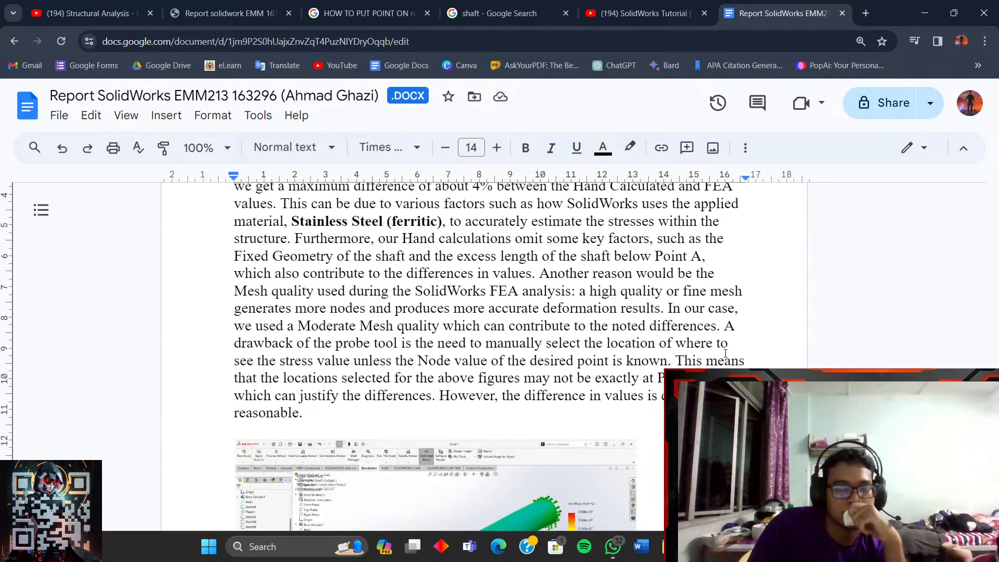
scroll(725, 353, "up", 3)
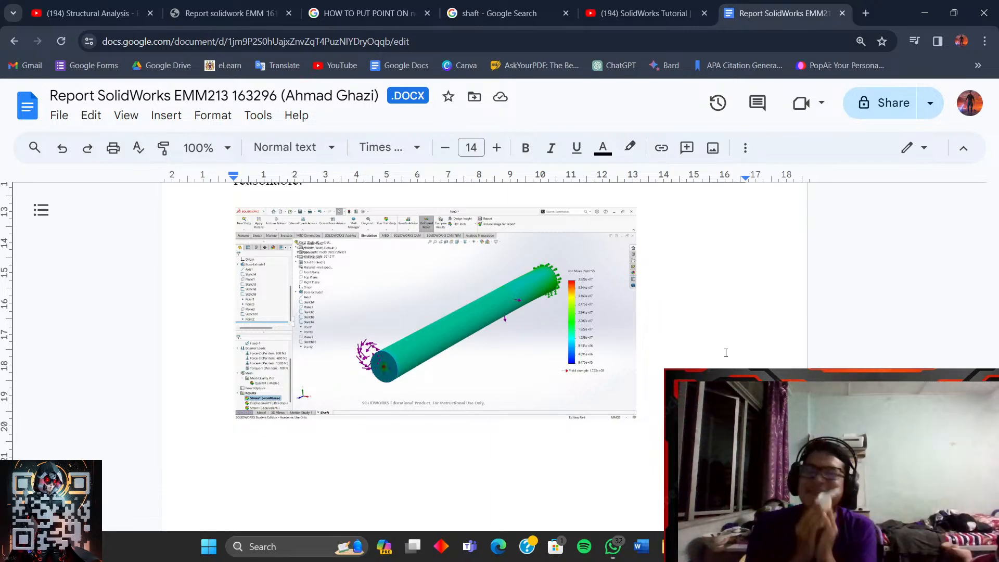
scroll(727, 352, "up", 5)
scroll(679, 356, "up", 6)
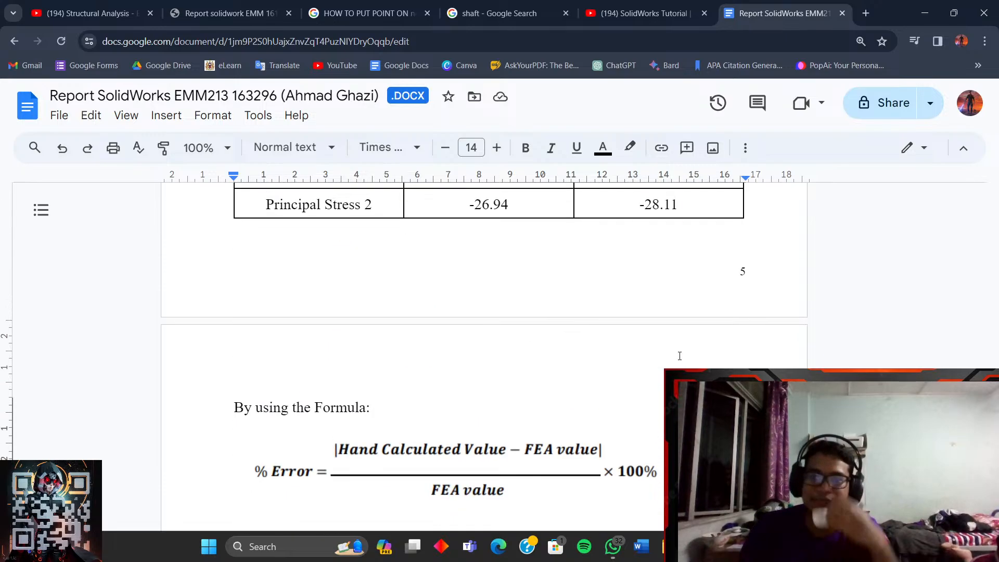
scroll(679, 356, "down", 12)
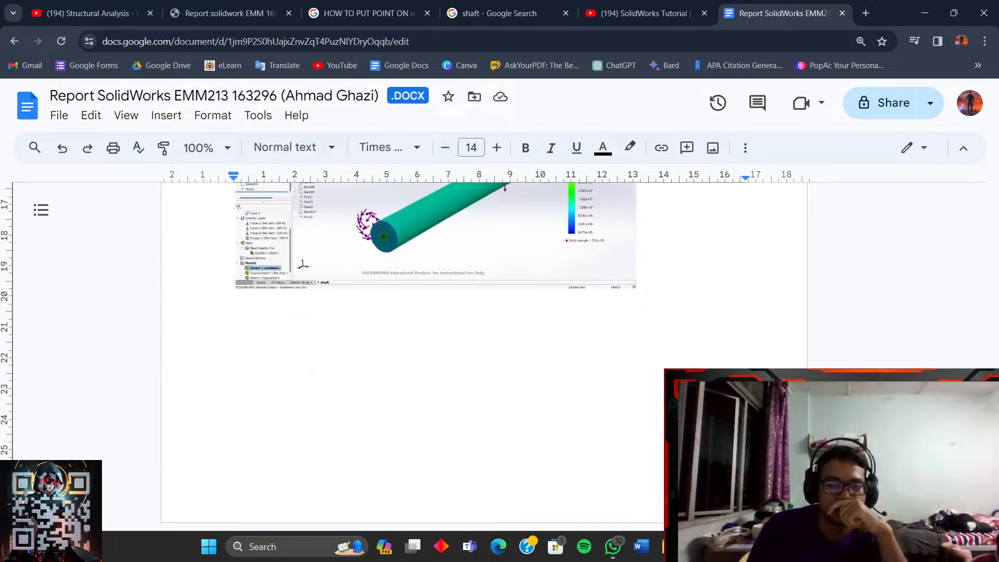
key("alt+Tab")
key("alt+Tab")
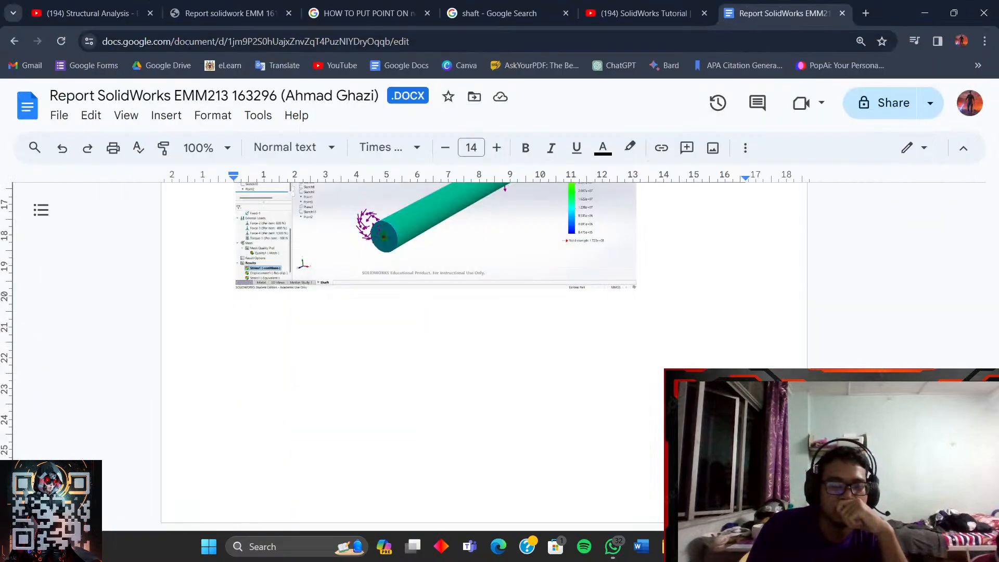
key("alt+Tab")
key("alt+Tab")
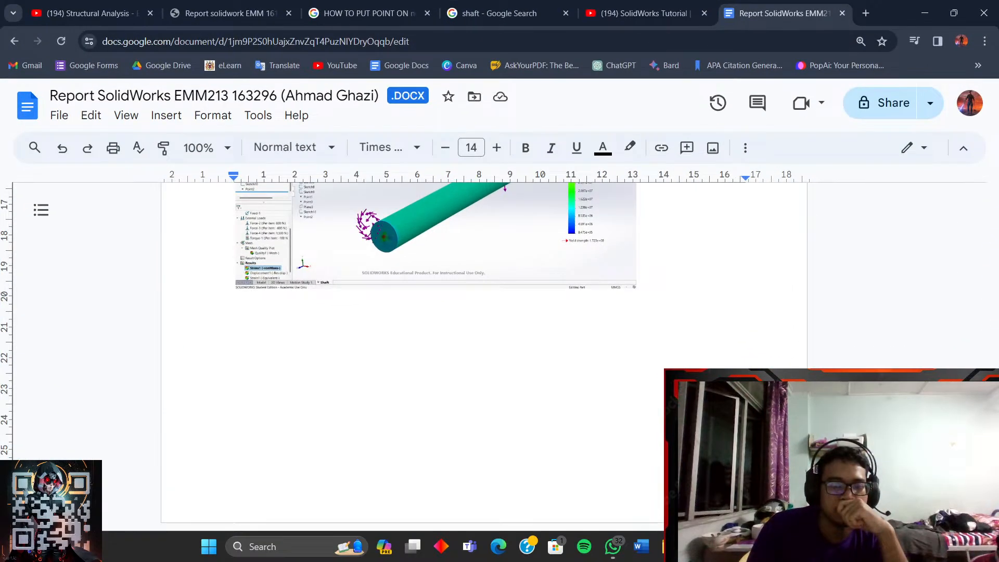
- Review the results comparison table, then minimize Chrome to show Telegram's Saved Messages
mouse_move(676, 547)
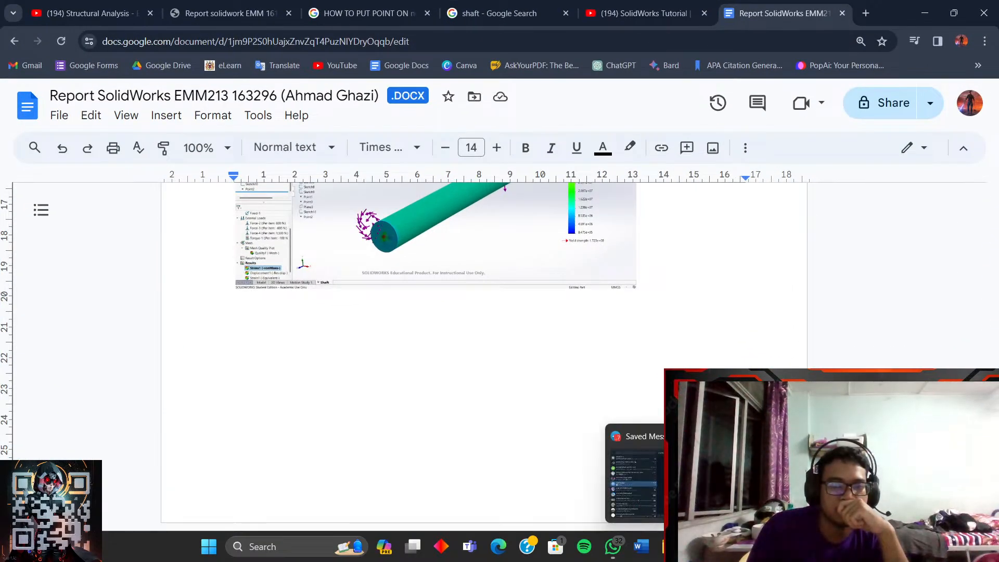
scroll(643, 421, "up", 6)
scroll(642, 420, "down", 5)
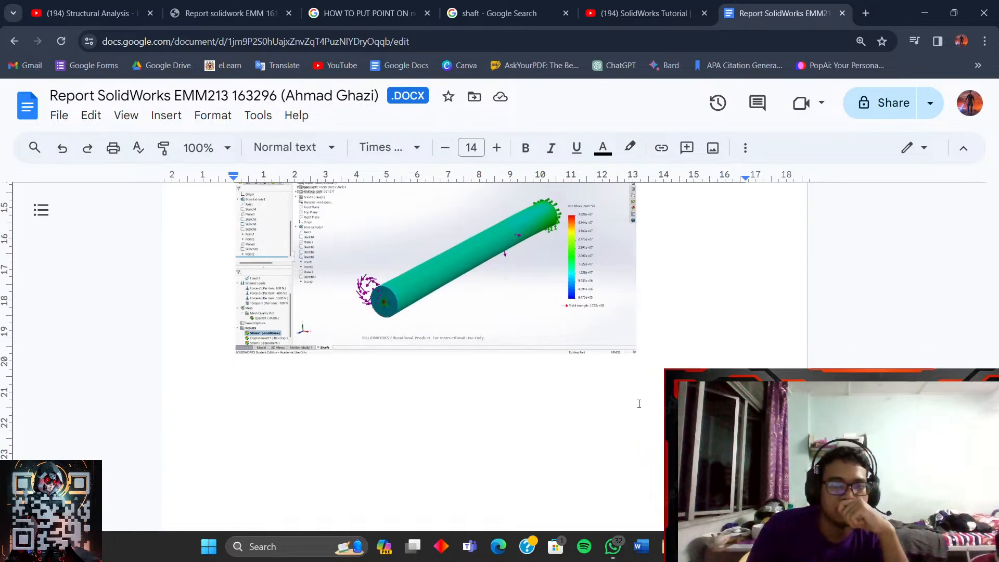
scroll(642, 421, "up", 4)
scroll(642, 420, "up", 10)
scroll(642, 420, "down", 8)
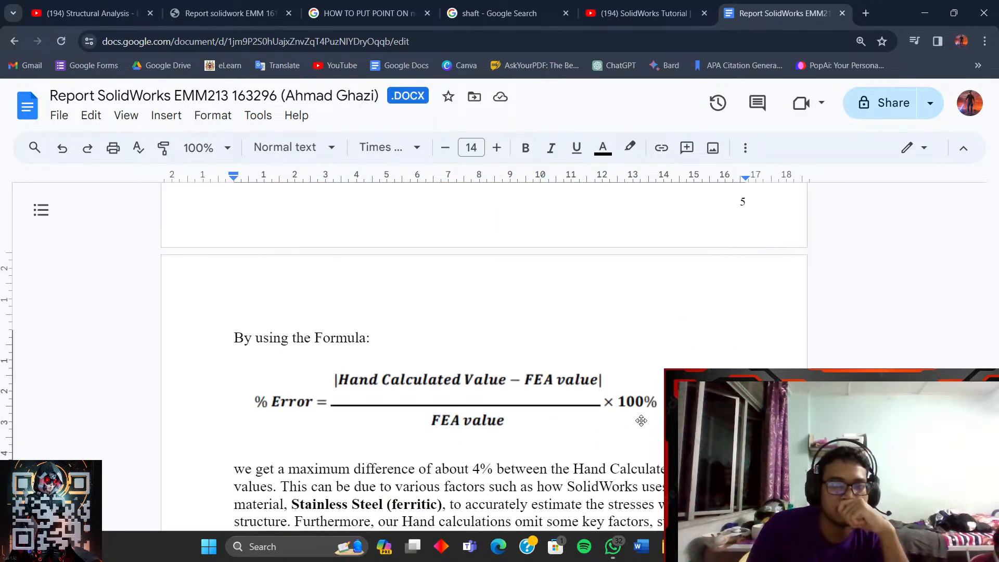
scroll(643, 421, "down", 2)
scroll(642, 421, "up", 14)
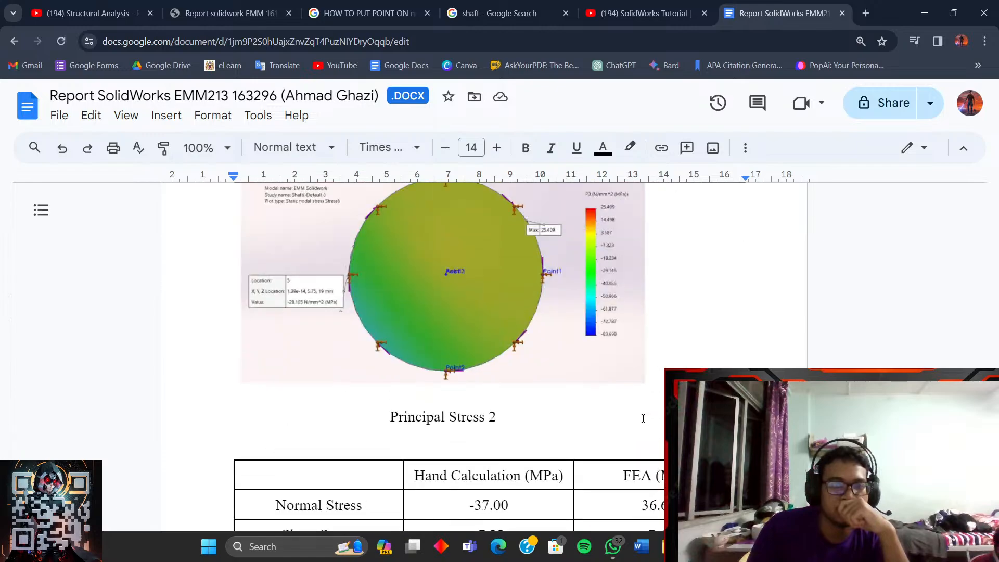
scroll(642, 418, "up", 15)
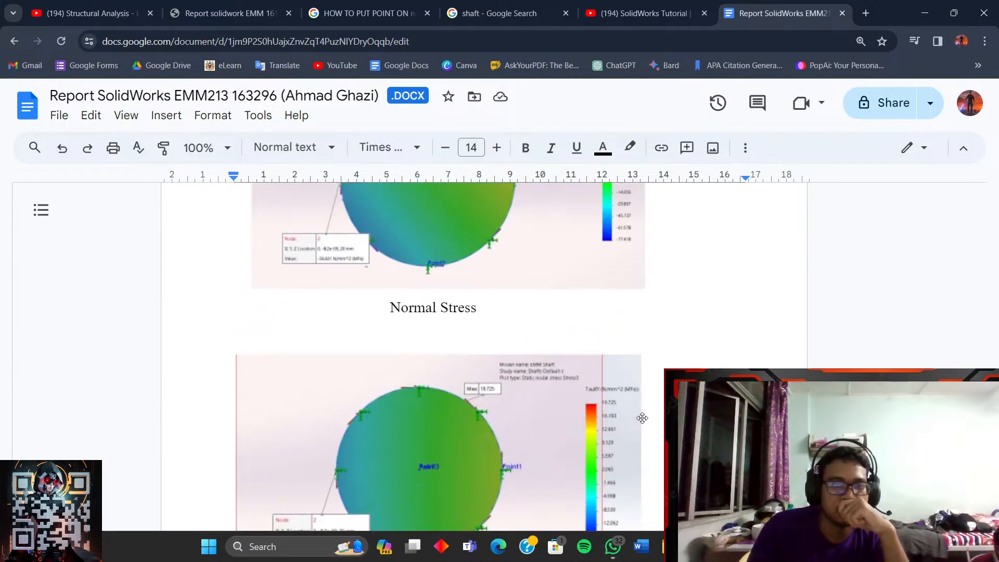
scroll(642, 418, "down", 5)
scroll(642, 419, "up", 3)
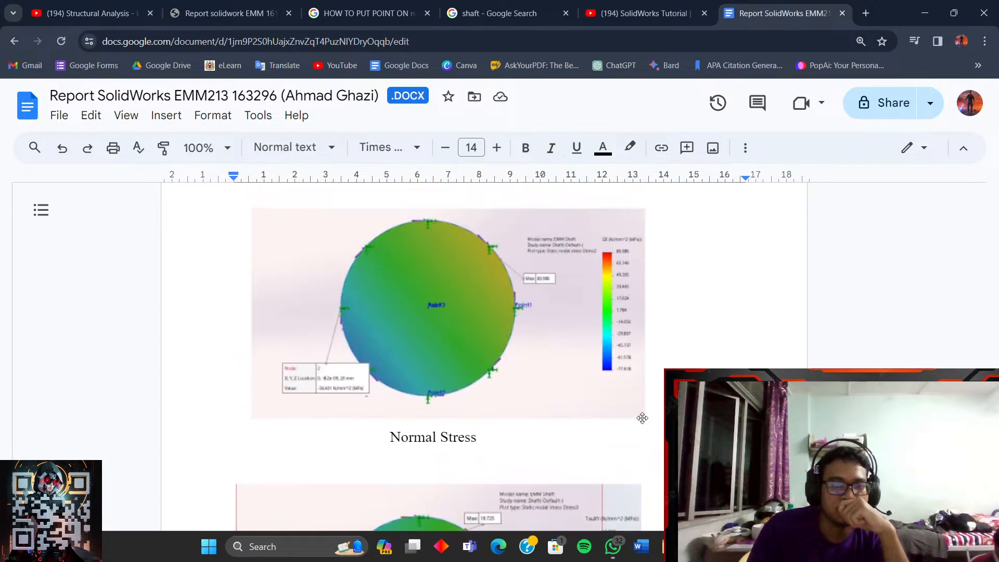
scroll(644, 418, "down", 8)
scroll(644, 418, "up", 2)
scroll(644, 419, "down", 8)
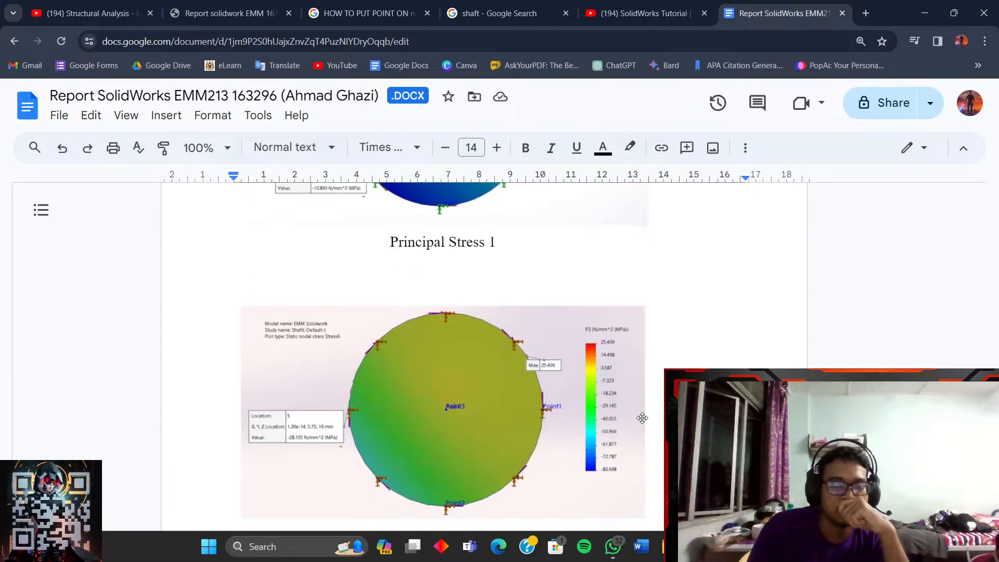
scroll(643, 419, "down", 5)
scroll(642, 416, "up", 4)
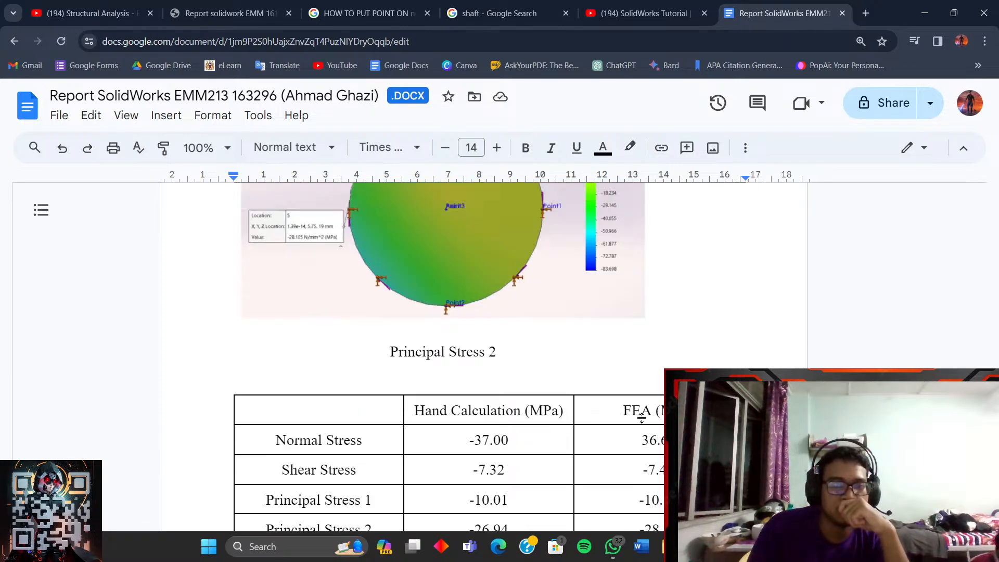
scroll(520, 307, "up", 8)
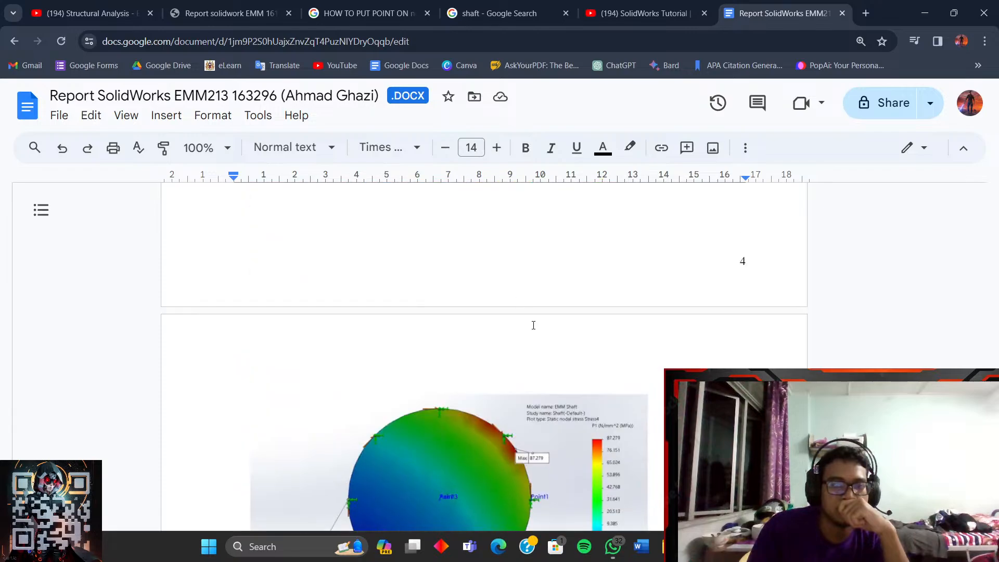
scroll(484, 356, "down", 15)
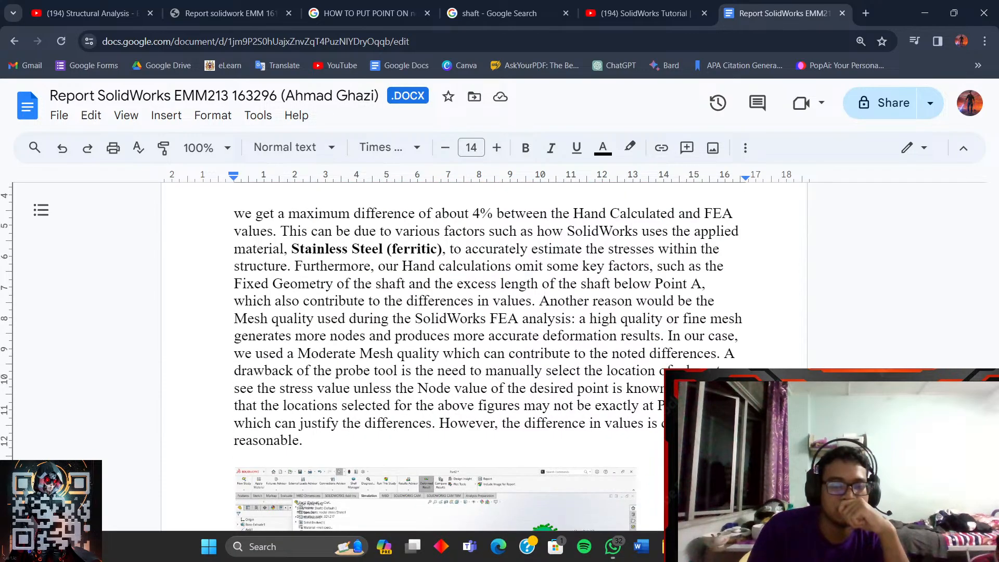
scroll(484, 357, "down", 4)
left_click(699, 546)
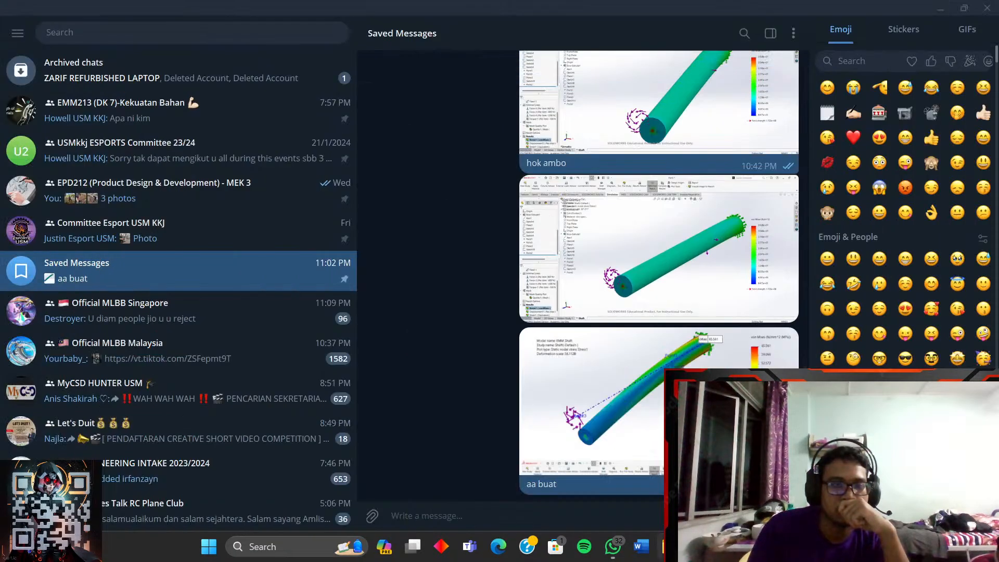
left_click(698, 546)
- Play the Structural Analysis - Bending video full screen, seeking between its force setup and meshing sections
left_click(645, 13)
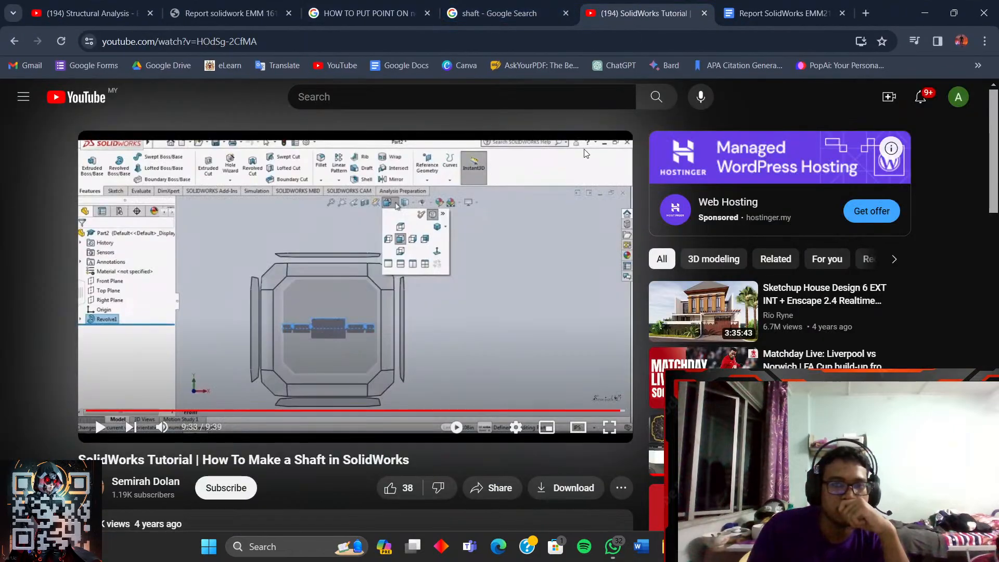
left_click(89, 13)
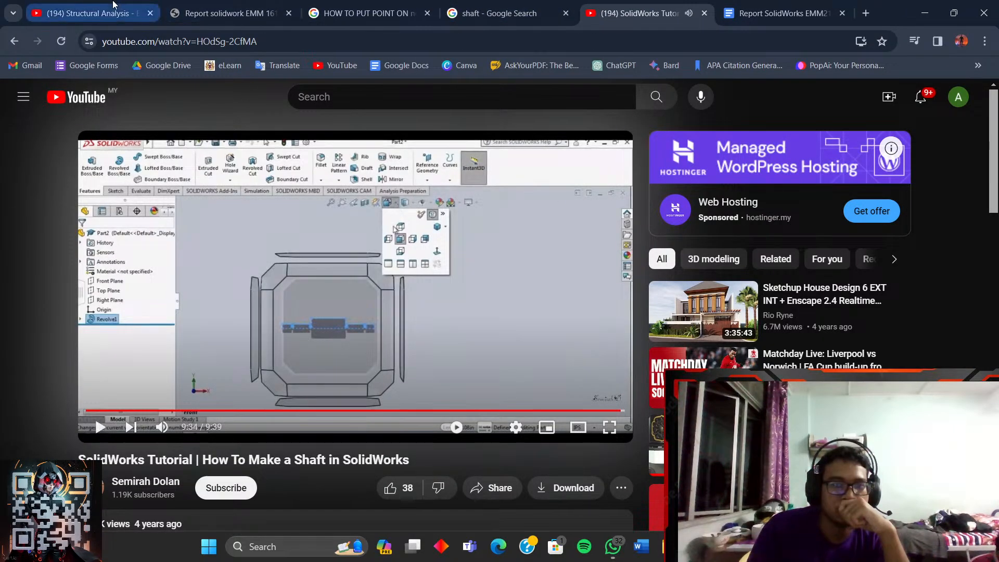
left_click(615, 437)
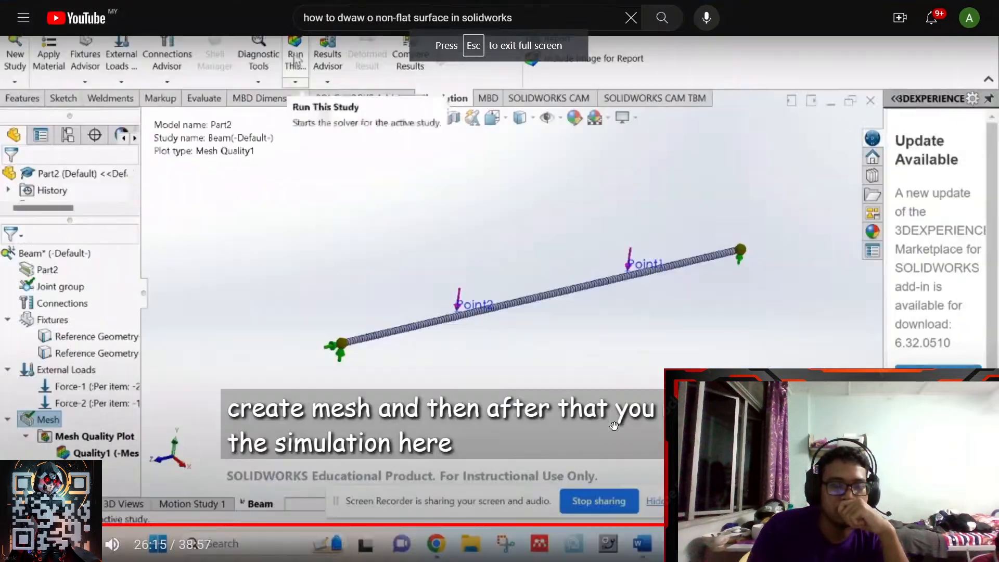
left_click(660, 526)
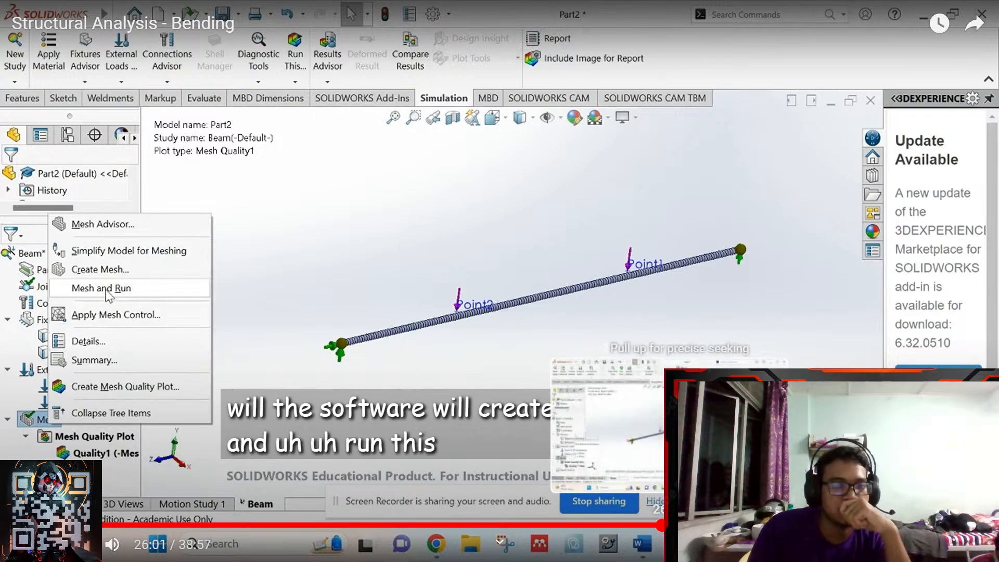
left_click(627, 525)
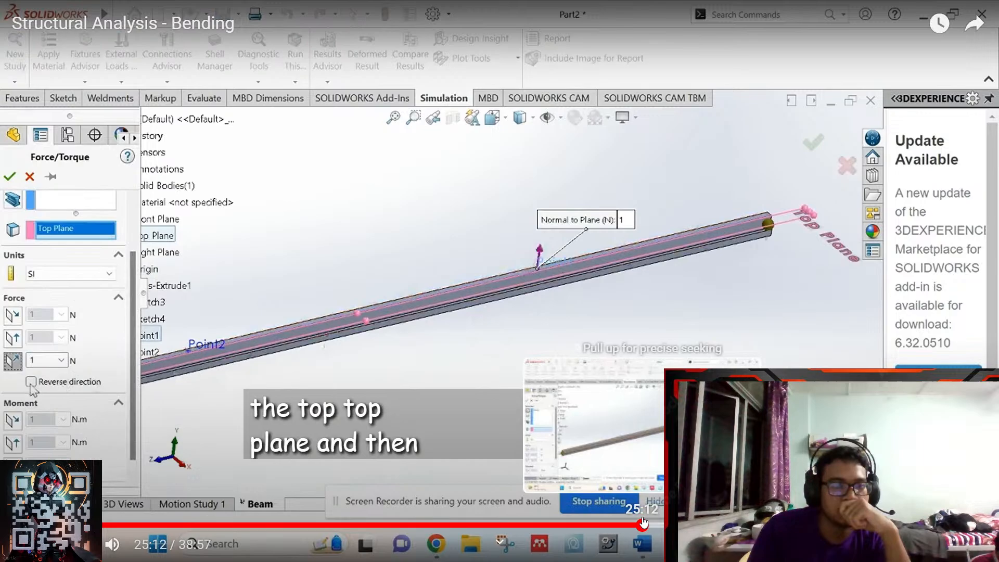
left_click(658, 524)
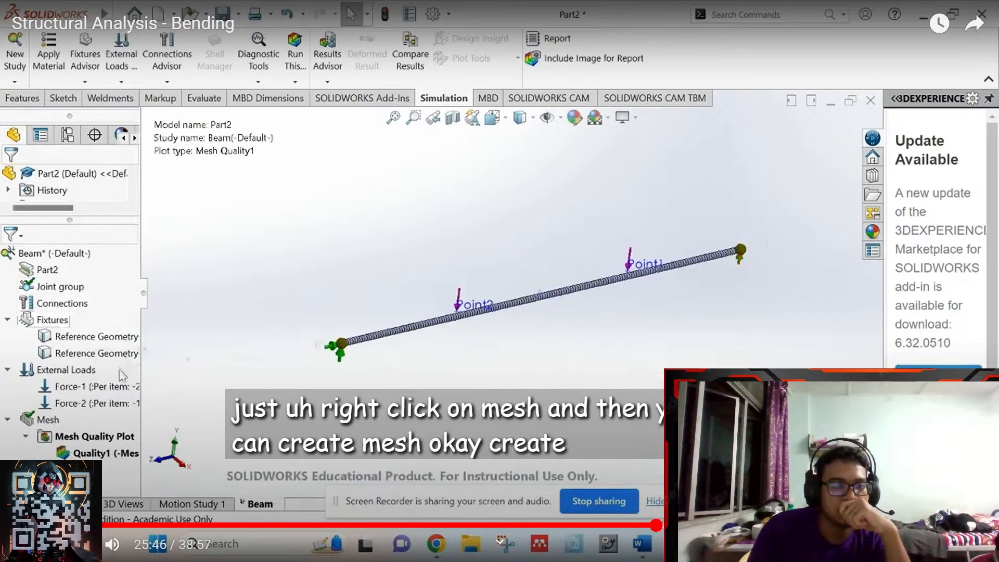
left_click(666, 524)
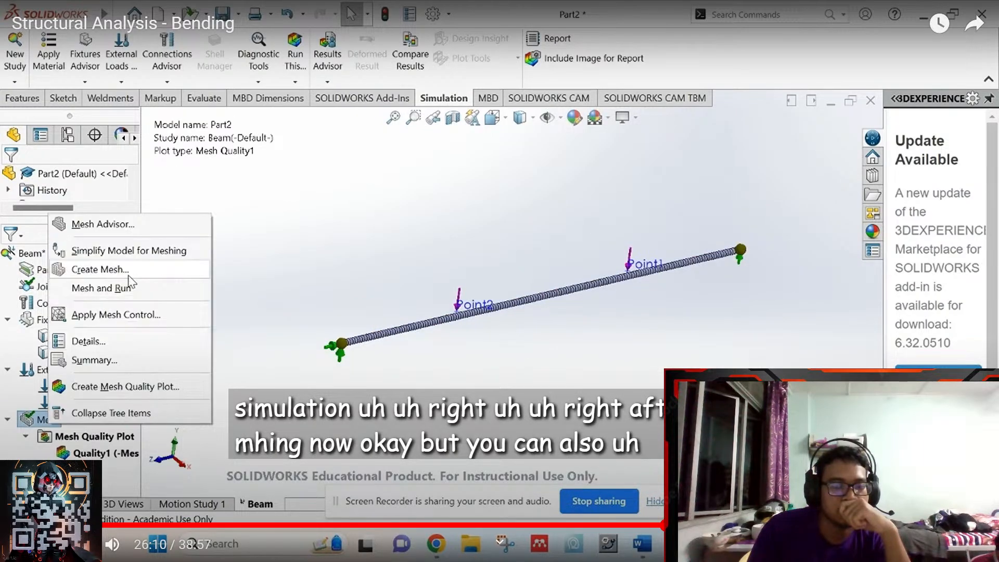
left_click(654, 524)
left_click(640, 525)
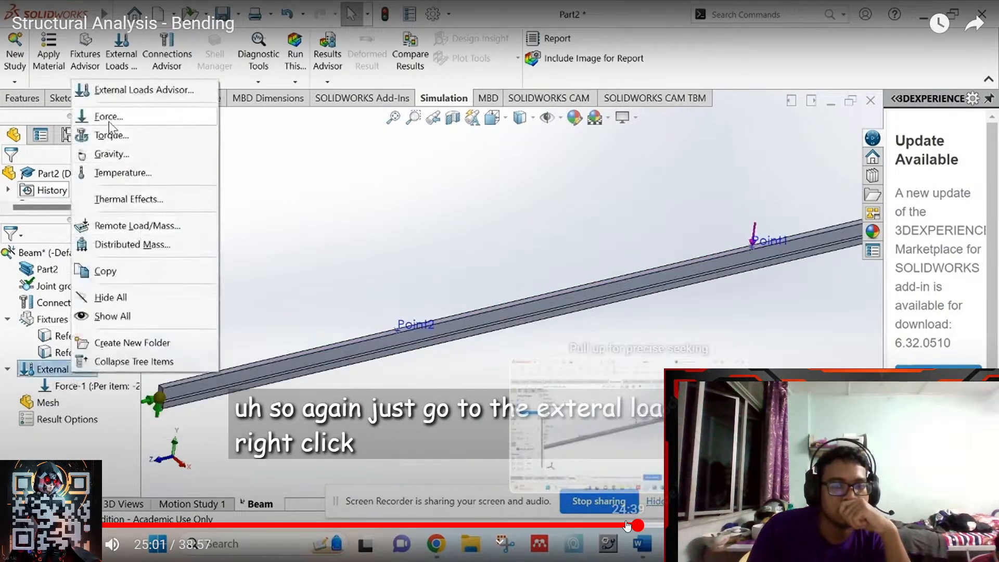
left_click(660, 525)
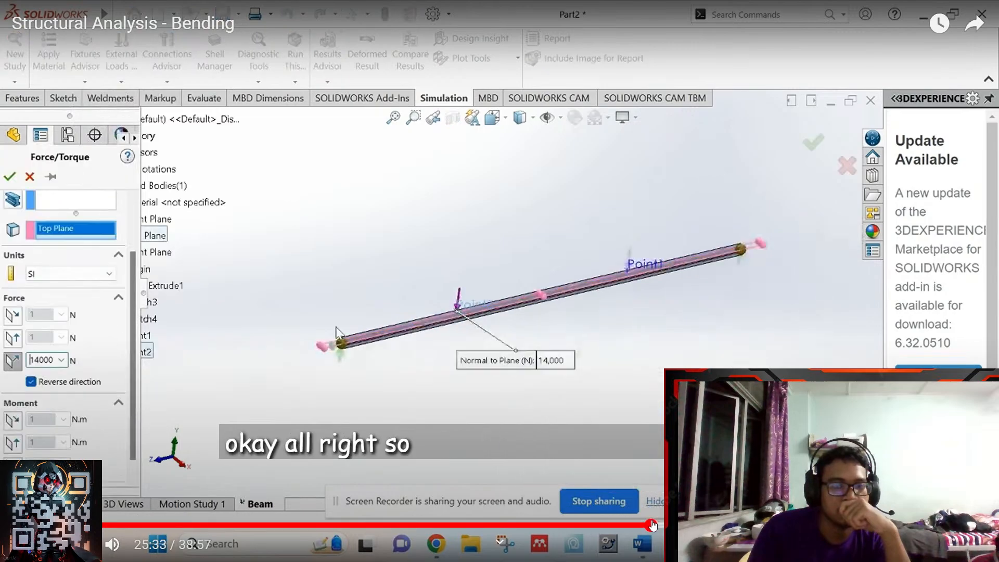
- Skip ahead through running the study, the stress and displacement plots, to past the shear force diagram
key("Right")
key("Right")
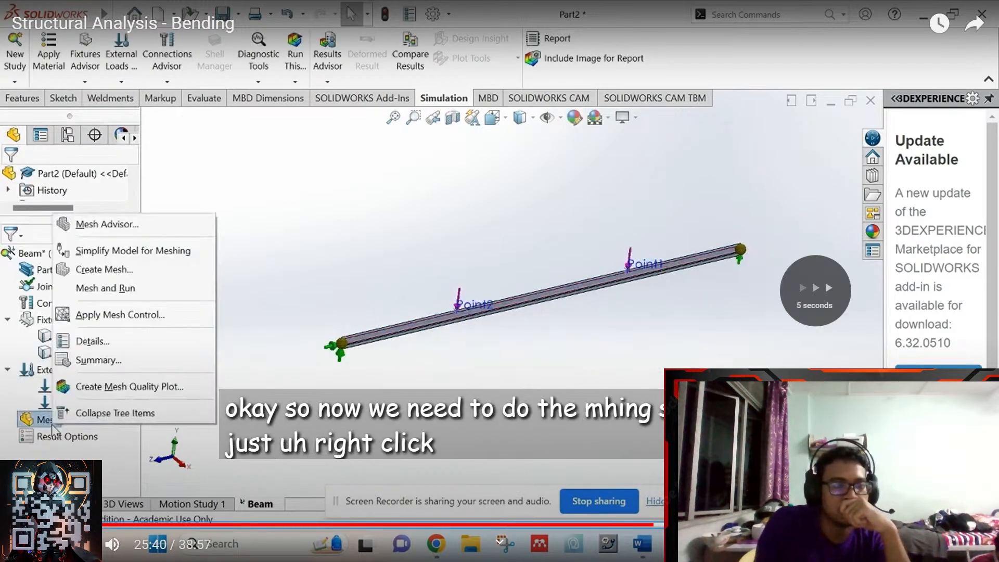
key("Right")
key("Right")
key("Right")
key("Right")
key("Right")
key("Right")
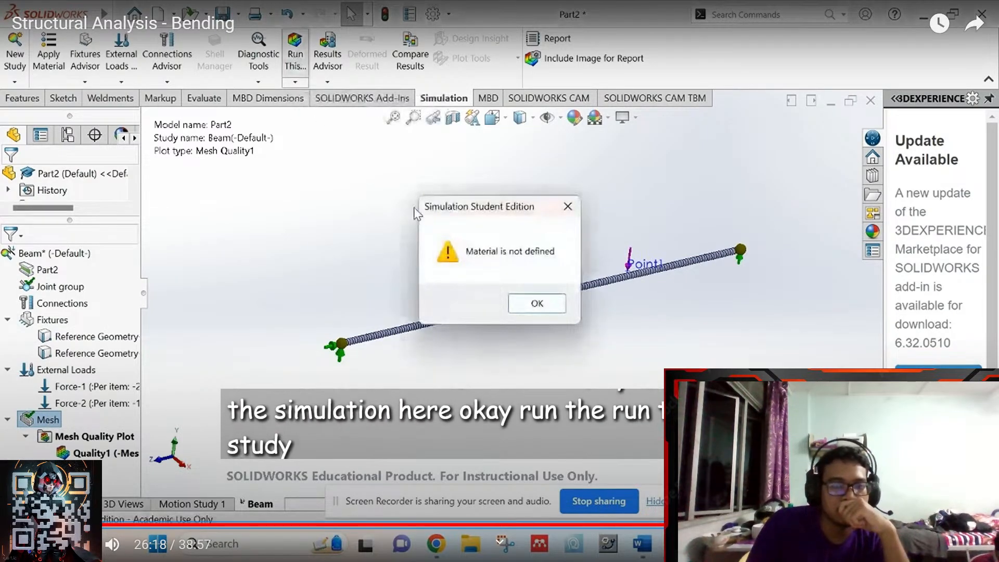
key("Right")
key("Right")
key("Right")
key("Right")
key("Right")
key("Right")
key("Right")
key("Right")
key("Right")
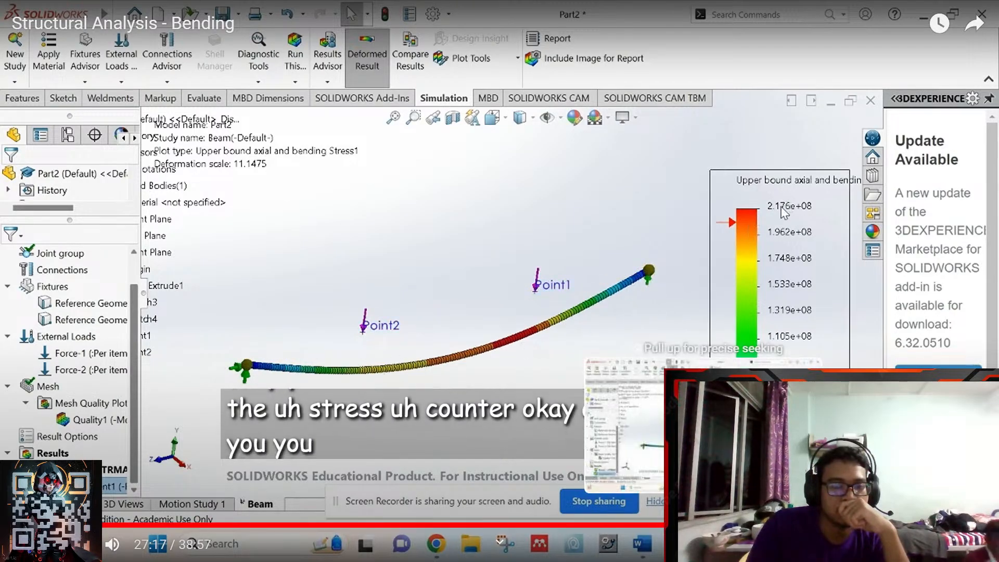
left_click(704, 525)
left_click(721, 525)
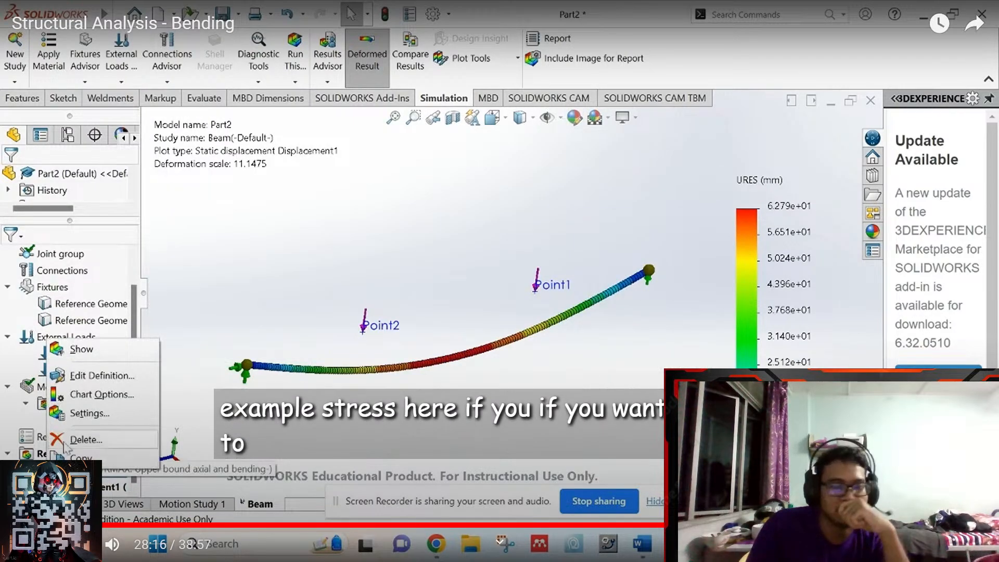
left_click(732, 525)
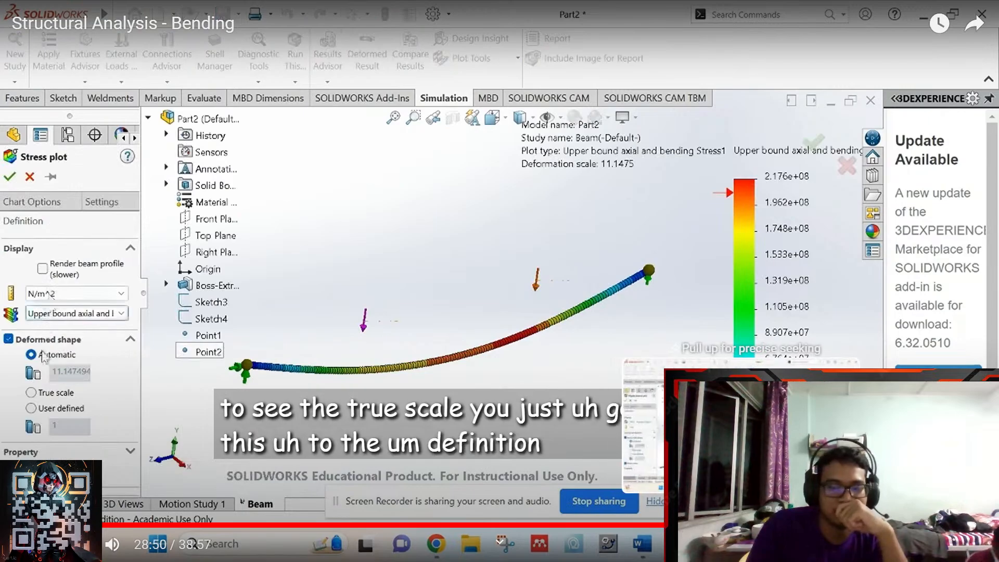
left_click(743, 525)
left_click(763, 525)
left_click(772, 525)
left_click(866, 526)
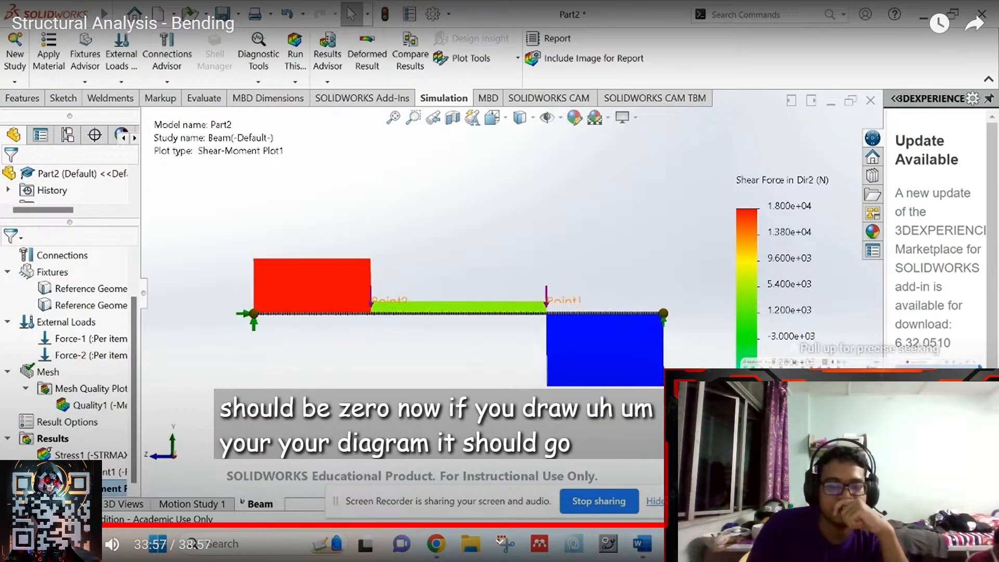
left_click(937, 525)
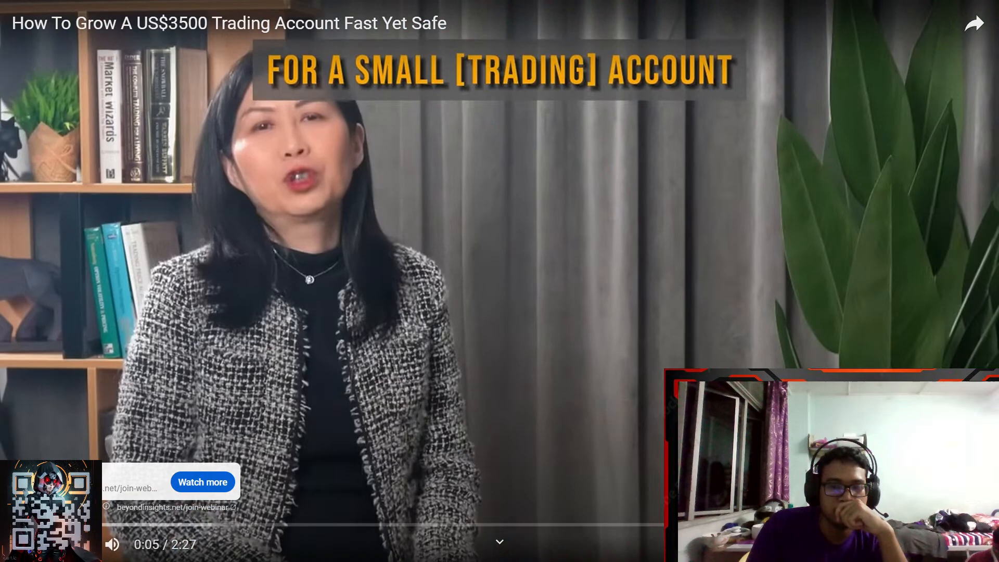
- Skip the trading-account ad and let the bending tutorial's probe-result section play to its 38:57 end
left_click(952, 481)
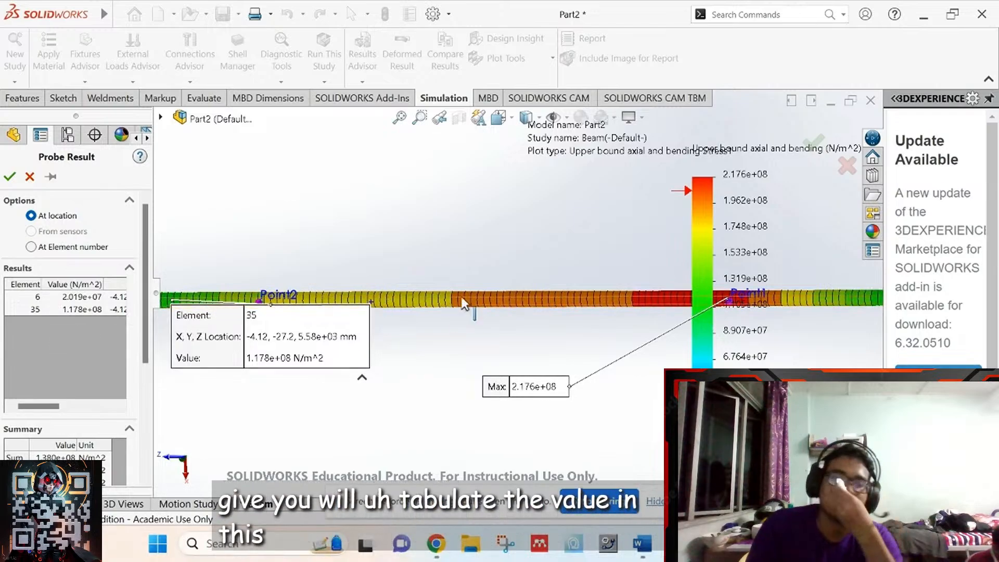
left_click(478, 297)
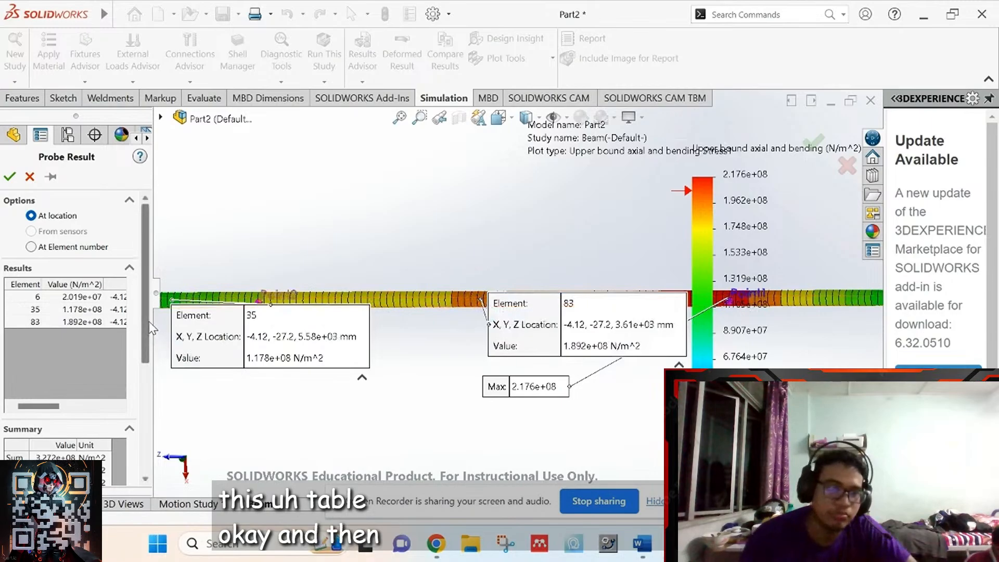
left_click_drag(149, 323, 142, 441)
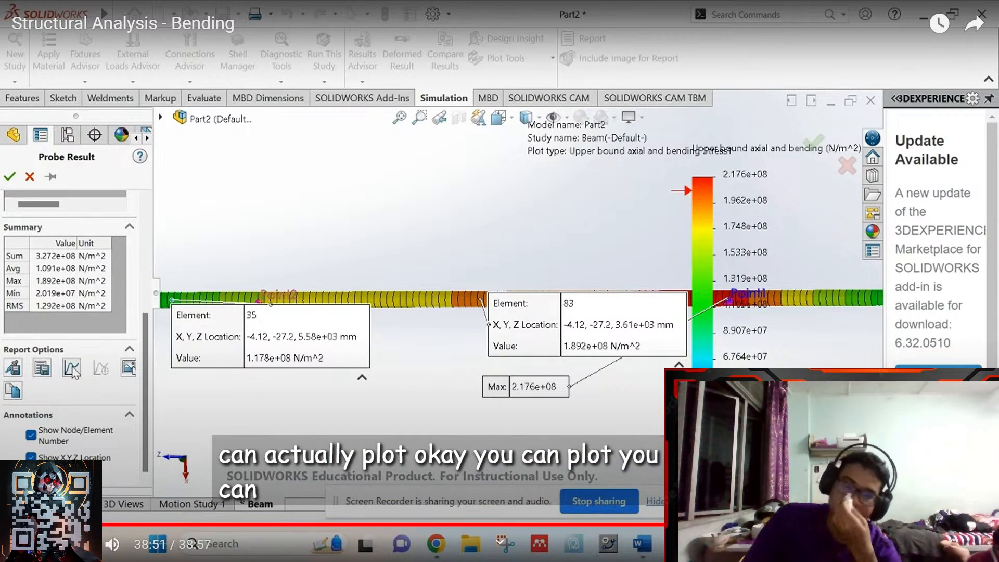
left_click(72, 369)
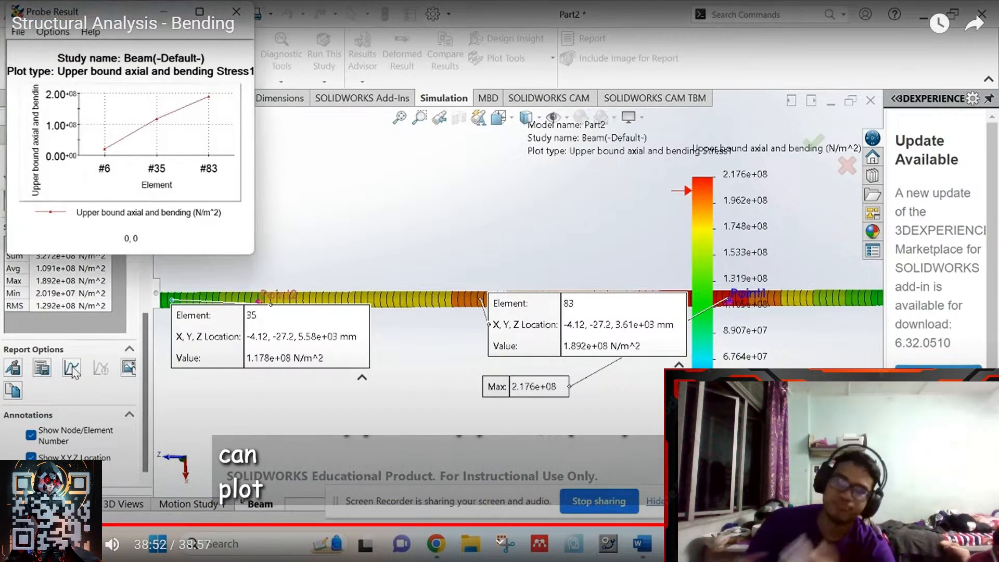
left_click(235, 15)
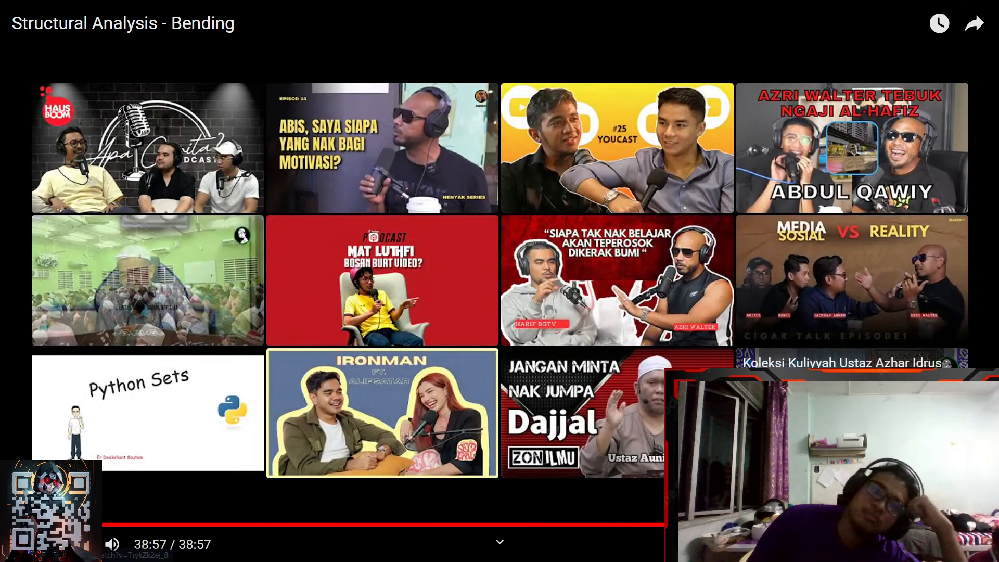
- Open the Bending (Part 2) video link shared in Telegram's EMM213 (DK 7)-Kekuatan Bahan group
key("Escape")
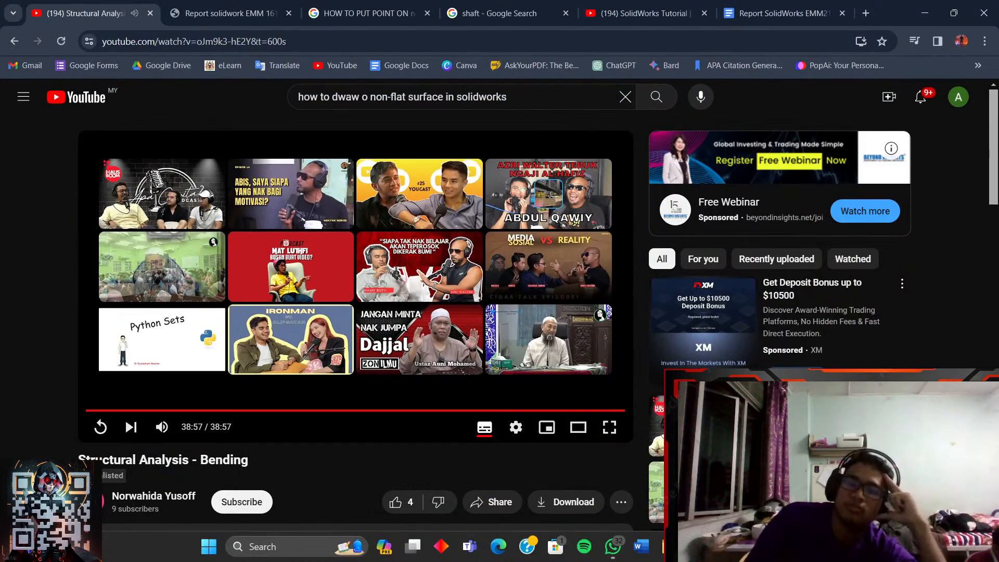
scroll(484, 431, "down", 3)
scroll(484, 430, "up", 3)
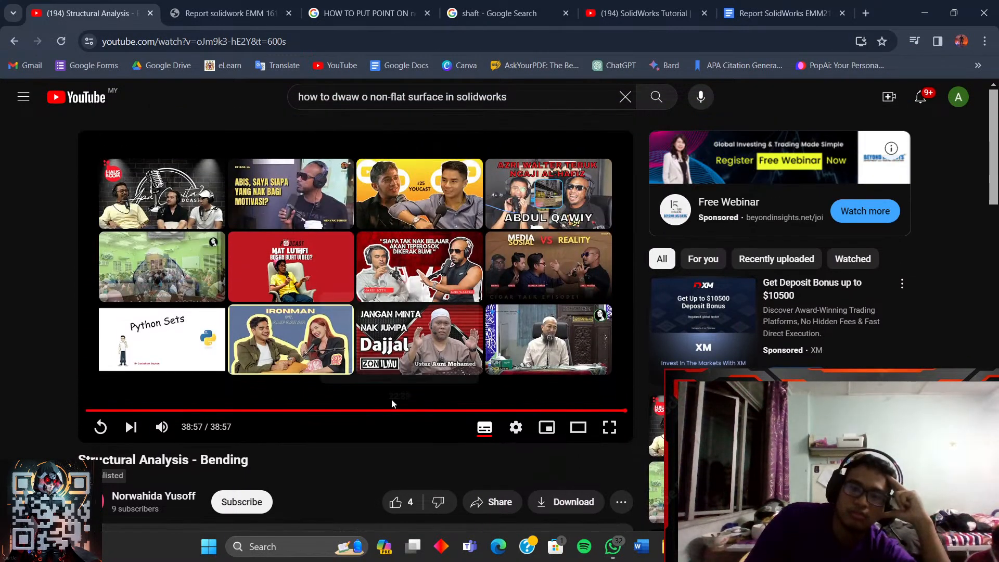
key("alt+Tab")
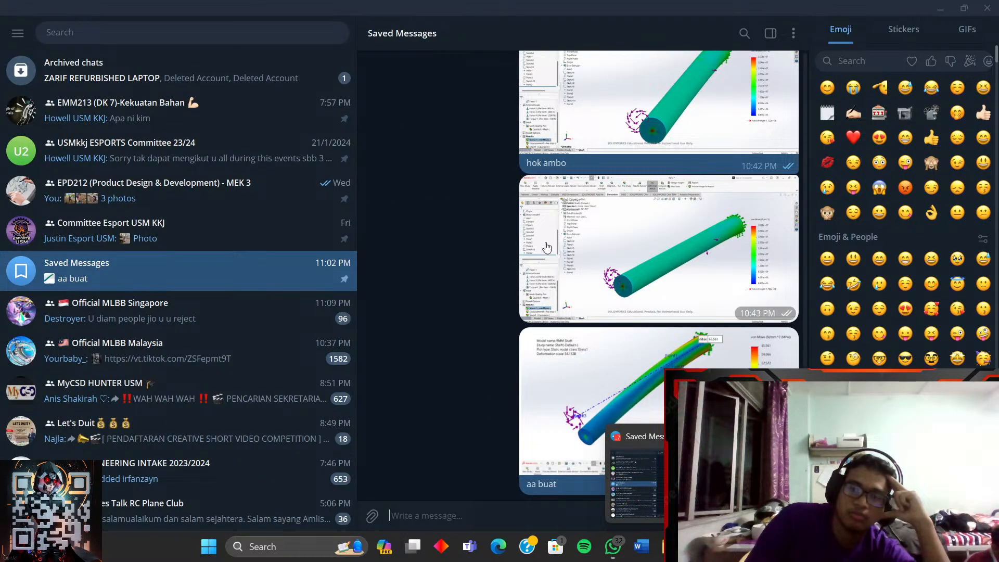
scroll(455, 232, "up", 6)
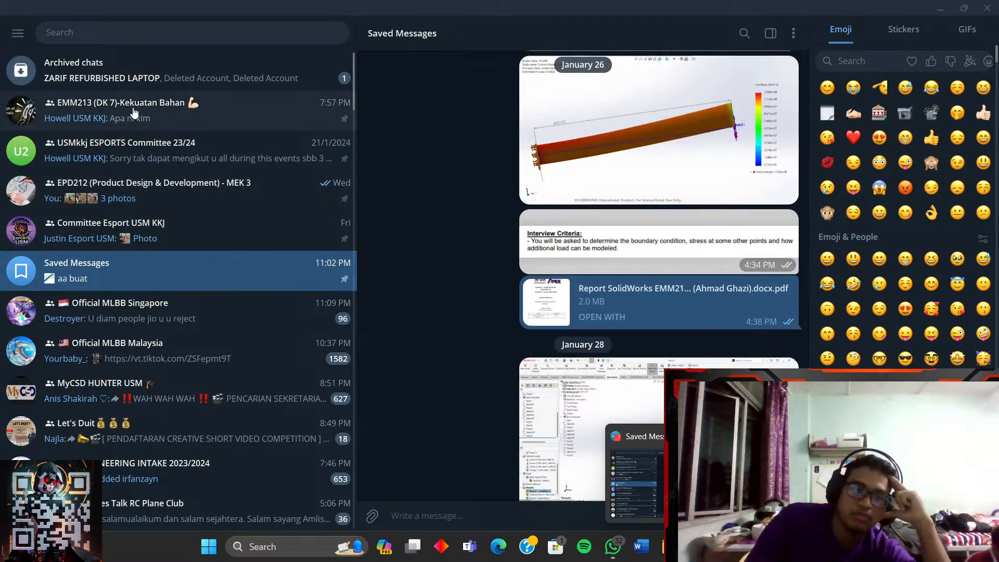
left_click(219, 111)
scroll(629, 345, "up", 5)
scroll(464, 279, "up", 5)
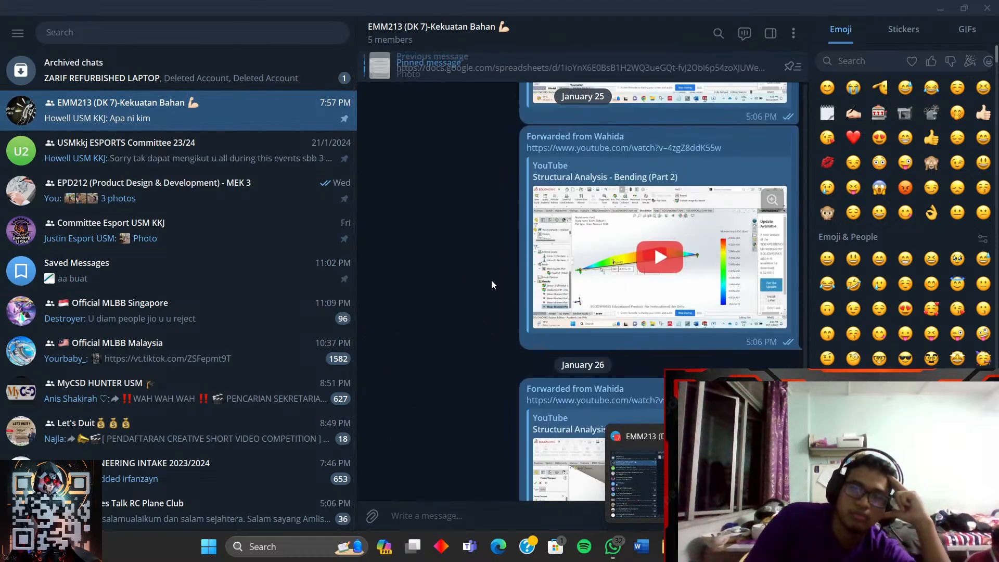
left_click(633, 165)
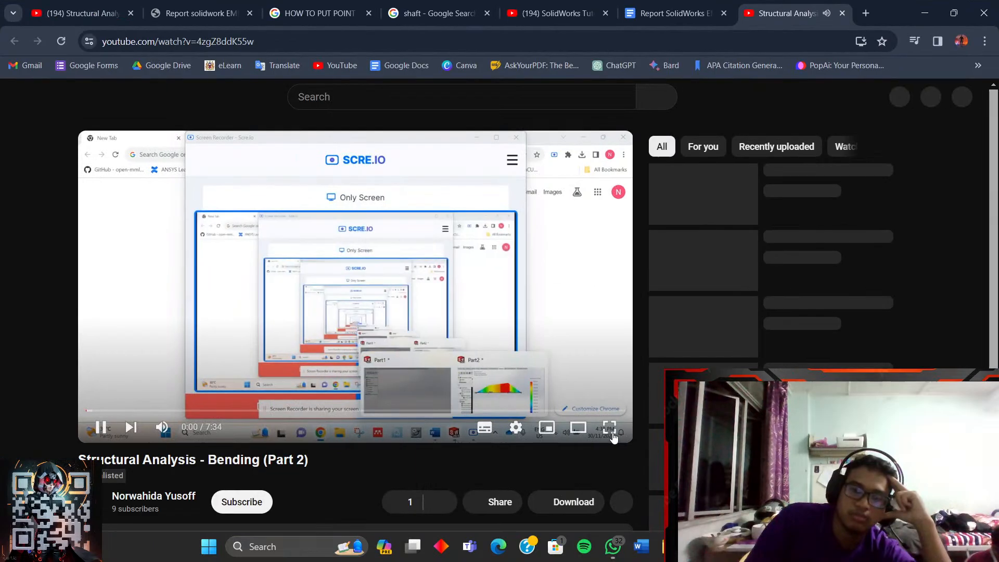
- Watch Part 2 full screen, jump to the result force section, then pause and leave full screen
left_click(609, 429)
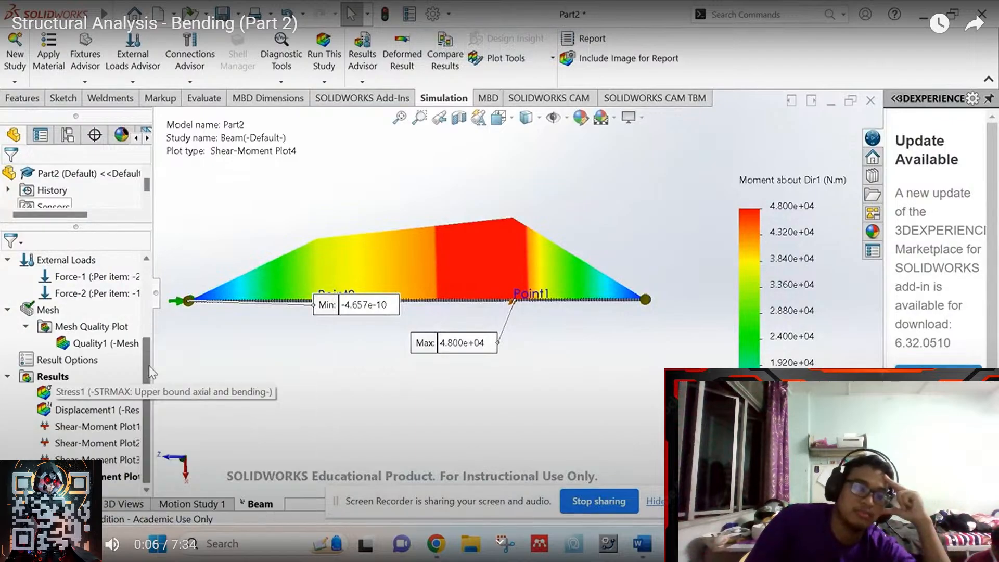
left_click(72, 521)
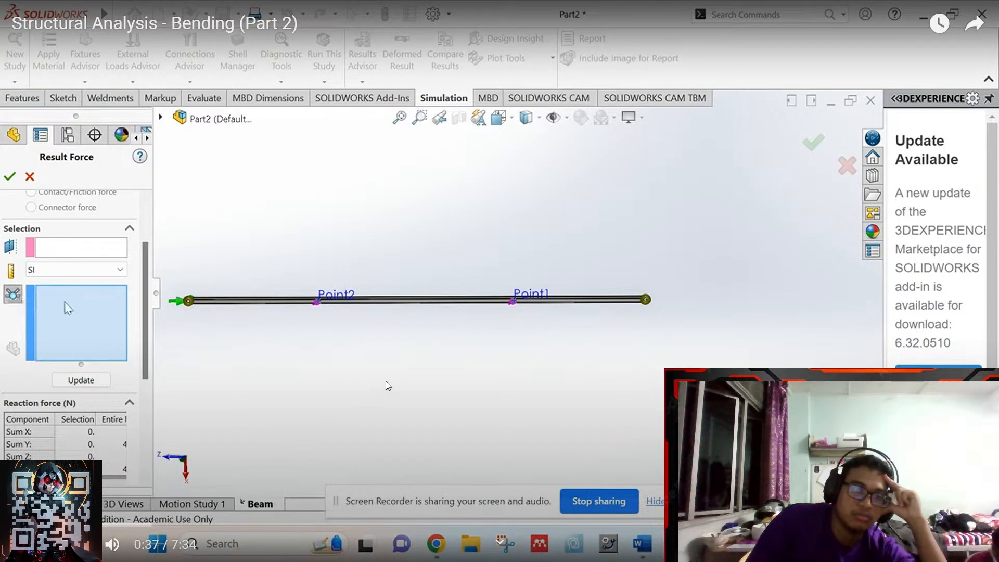
left_click(388, 385)
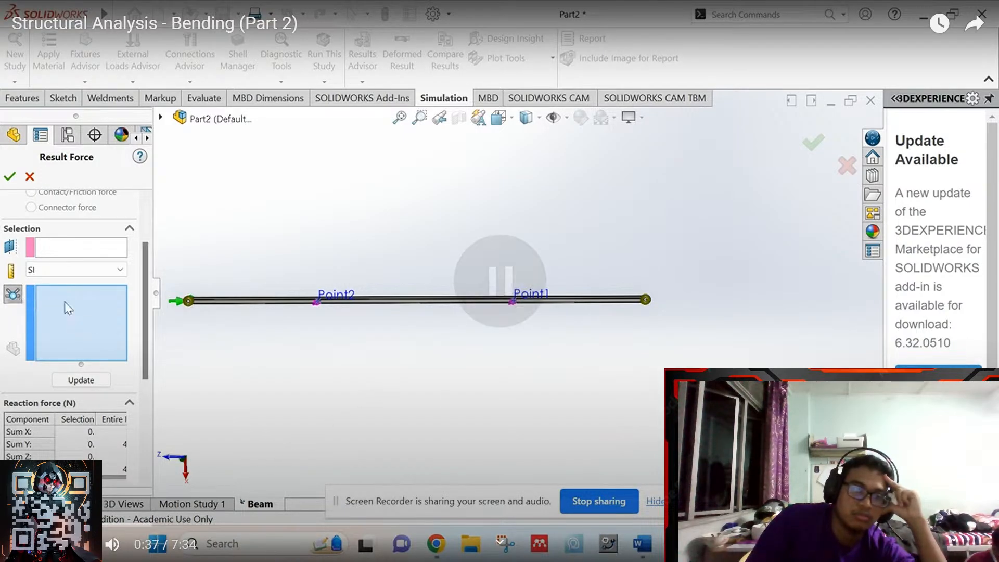
key("Escape")
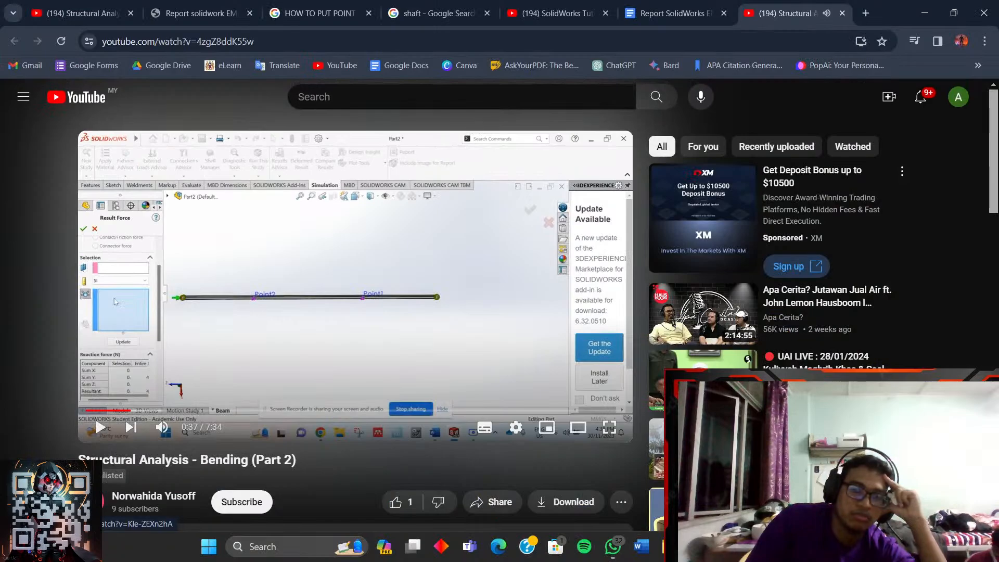
- Open the Shaft part from the assignment folder in SOLIDWORKS, then resume the tutorial full screen
mouse_move(699, 546)
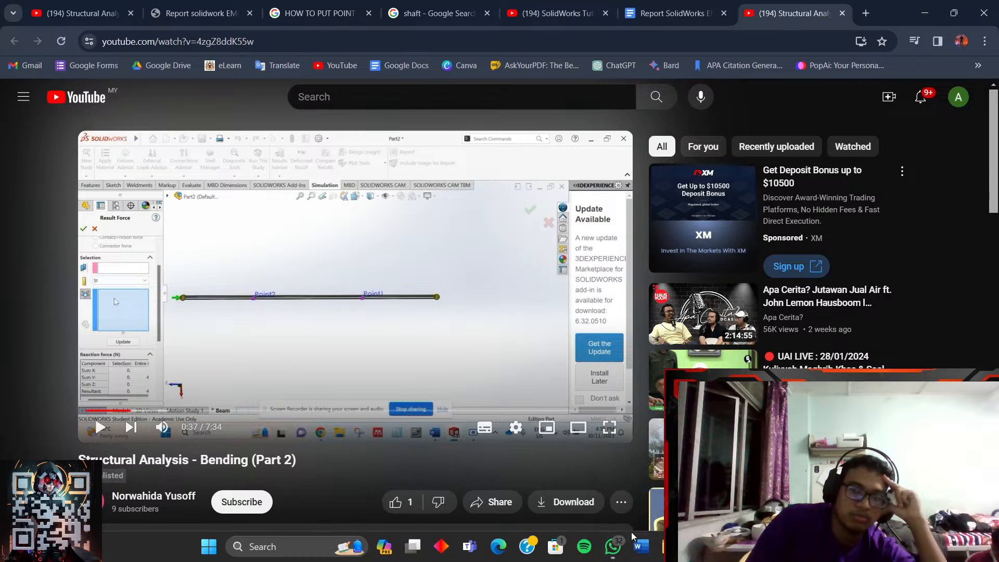
left_click(925, 13)
left_click(661, 547)
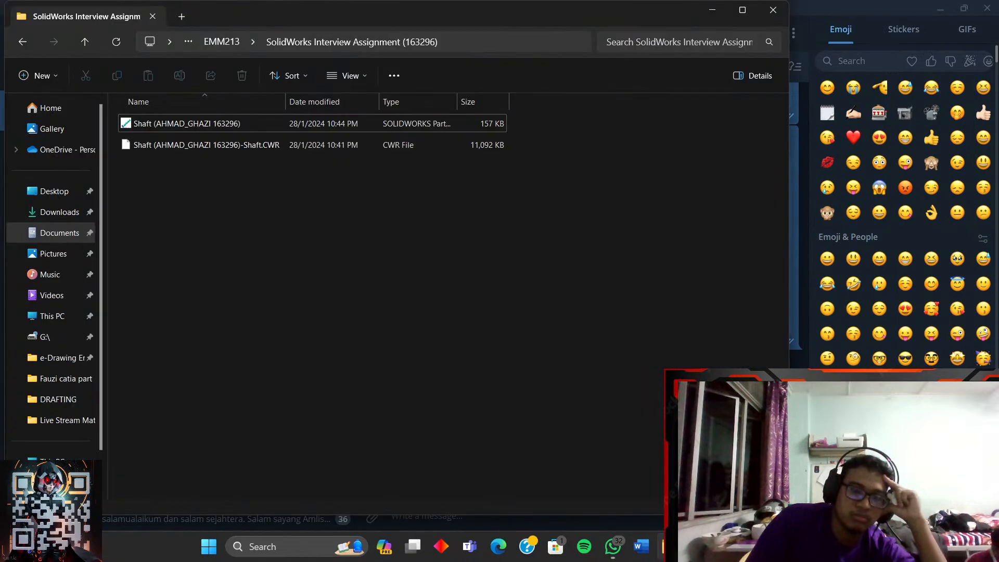
double_click(189, 128)
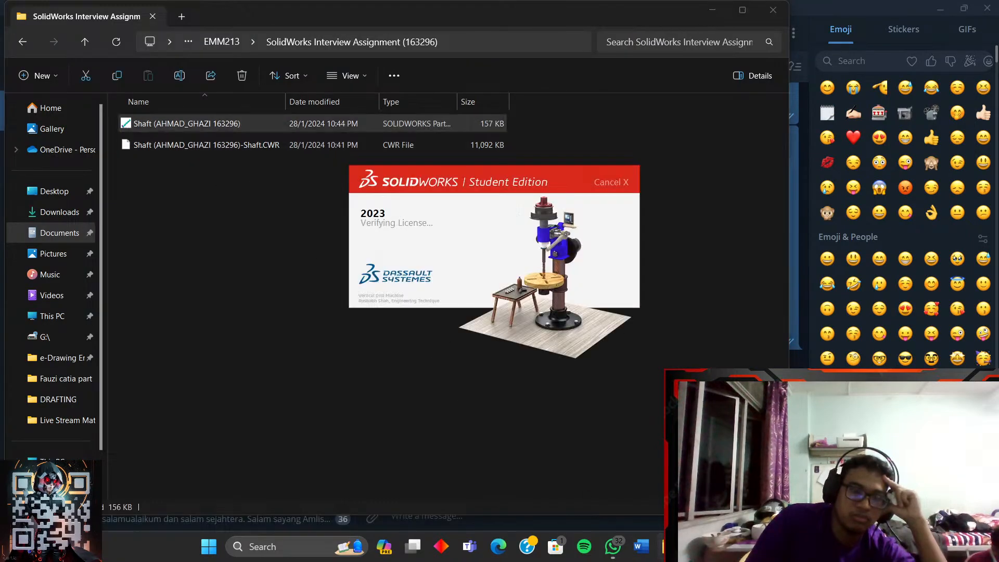
left_click(698, 546)
left_click(439, 300)
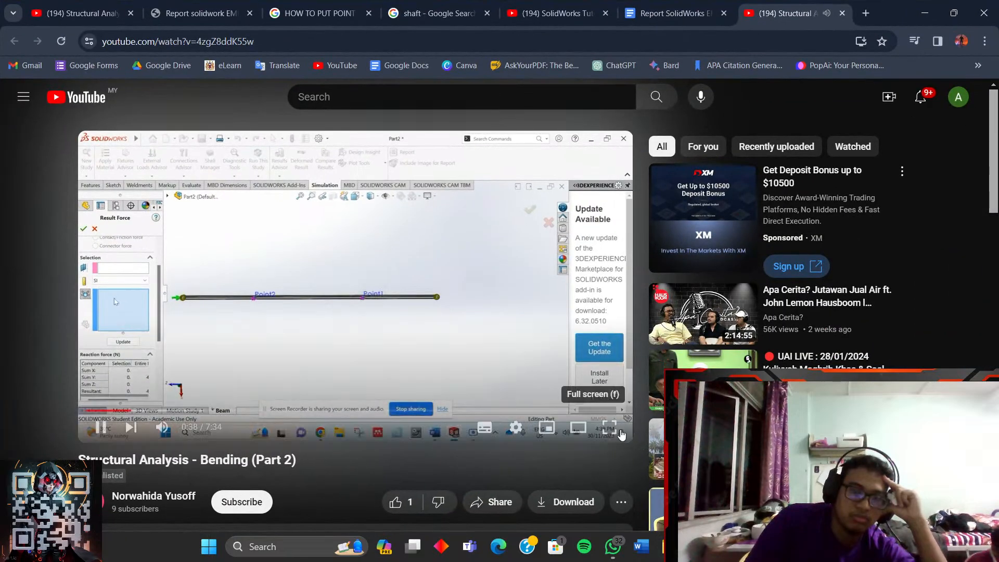
left_click(621, 434)
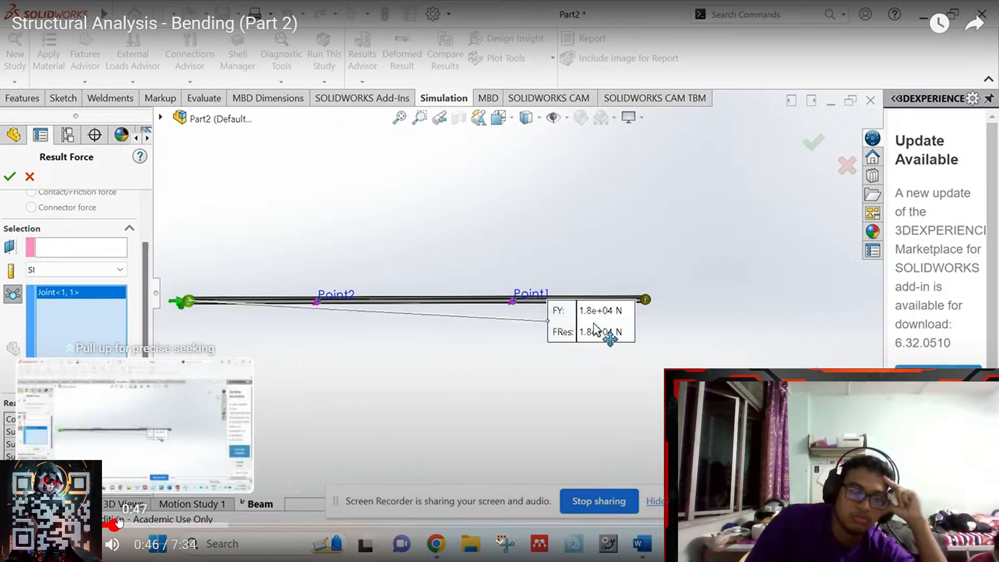
- Rewind the Bending (Part 2) video to about 0:20, its reaction-force setup
left_click_drag(119, 522, 54, 525)
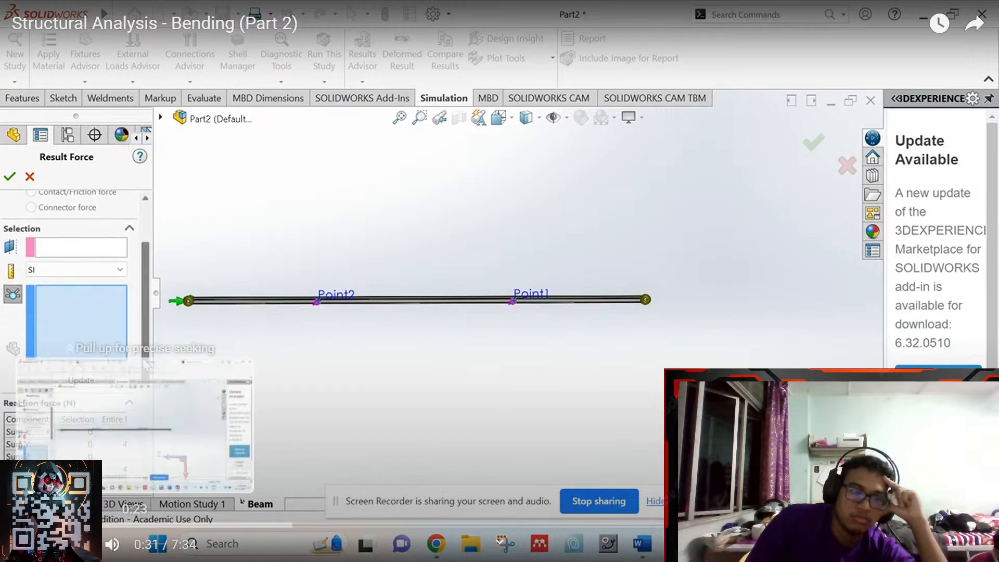
left_click(53, 524)
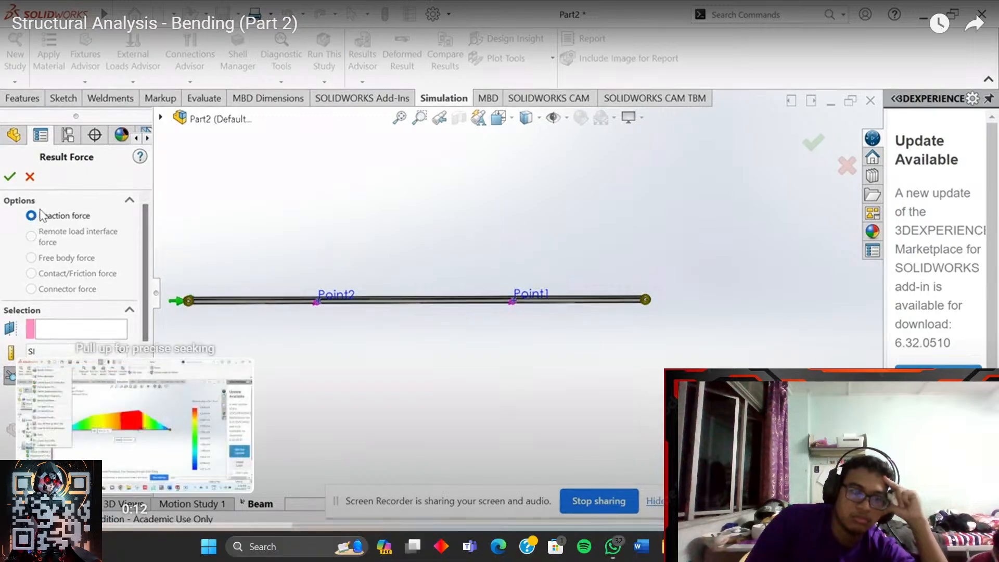
left_click(47, 524)
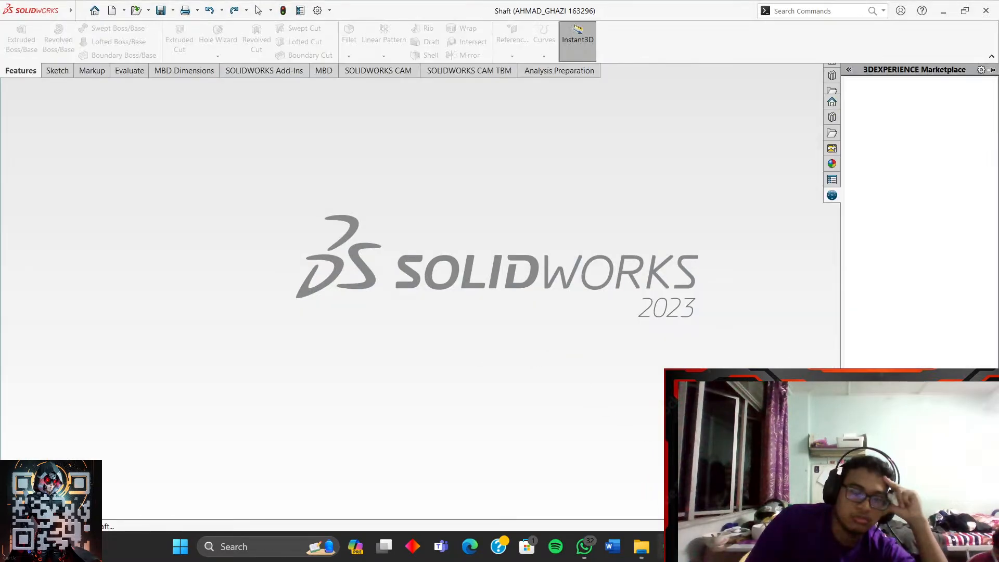
- Pause the tutorial, leave full screen, and return to the loaded Shaft part in SOLIDWORKS
left_click(671, 546)
left_click(467, 315)
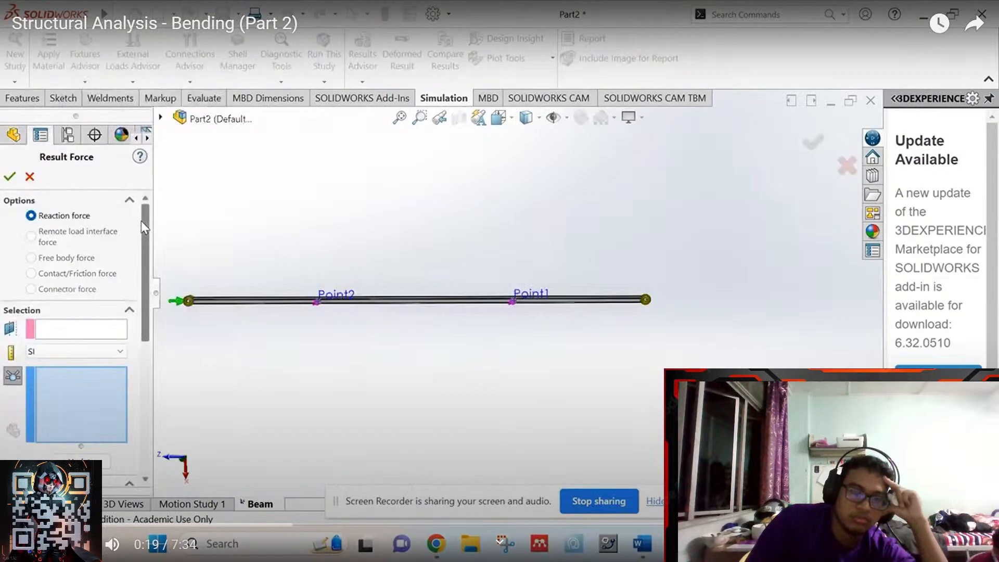
key("Escape")
left_click(699, 547)
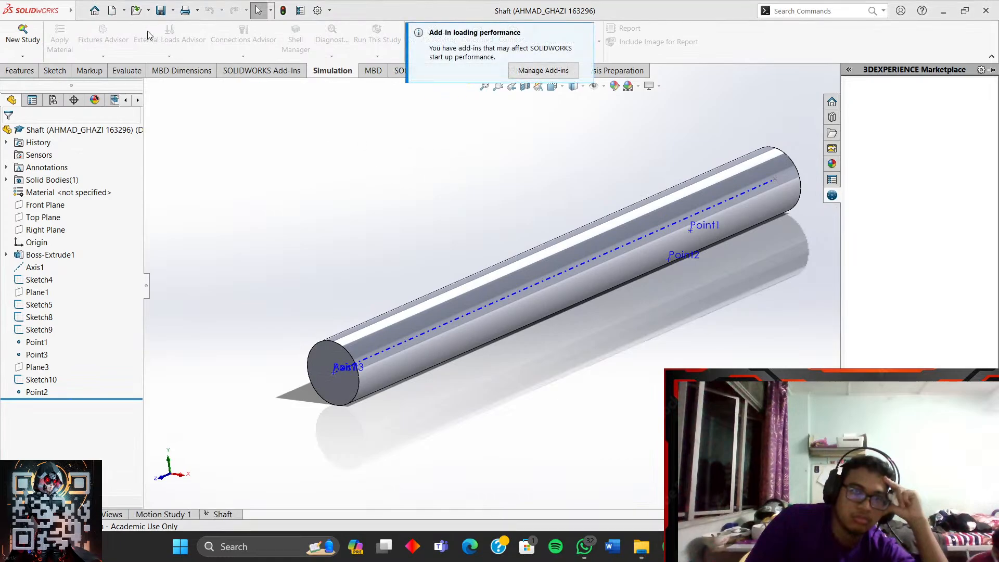
- Dismiss the add-in loading performance notice in SOLIDWORKS
left_click(125, 12)
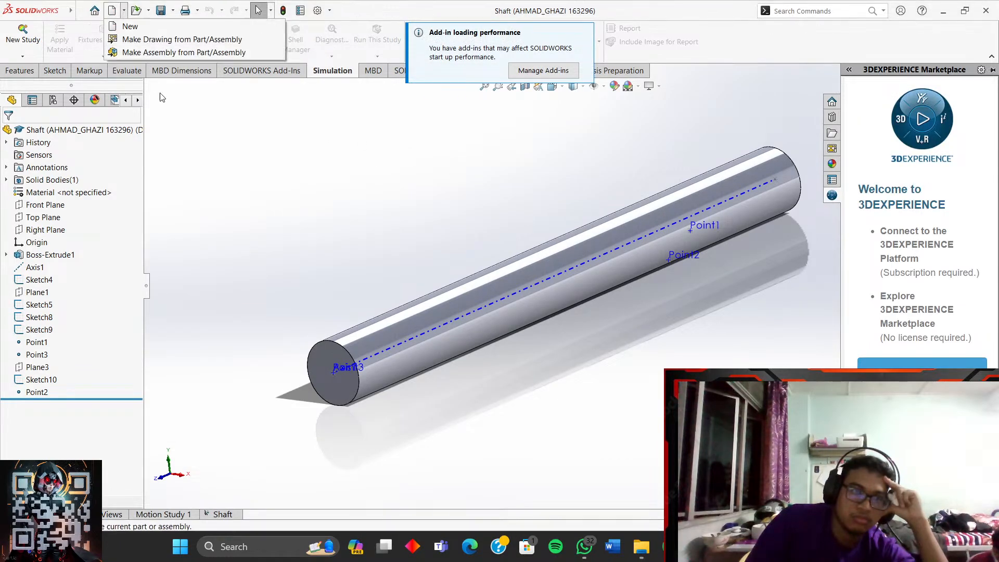
left_click(185, 103)
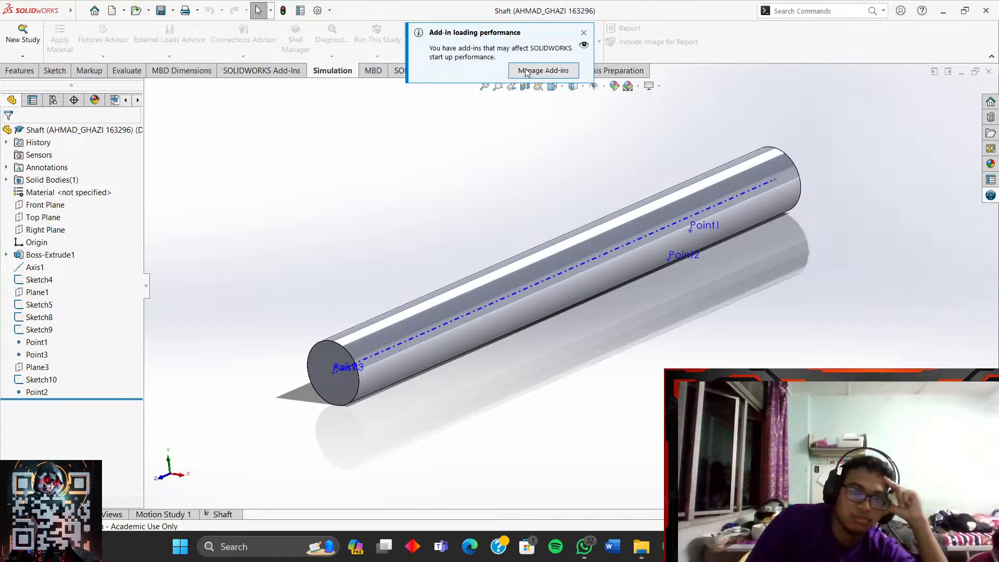
left_click(584, 33)
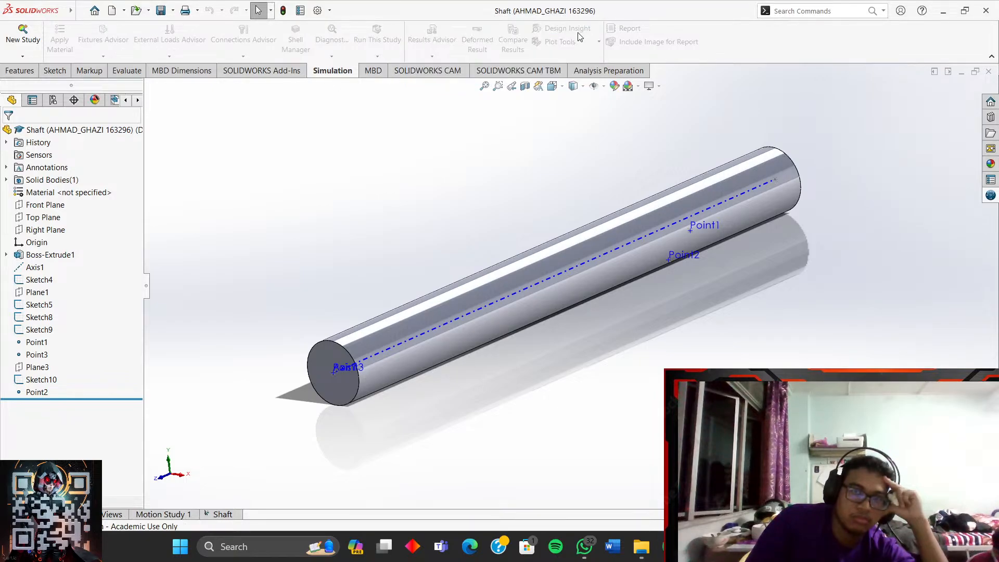
- Browse into the Shaft 2 folder in the Open dialog, then cancel without opening anything
left_click(148, 12)
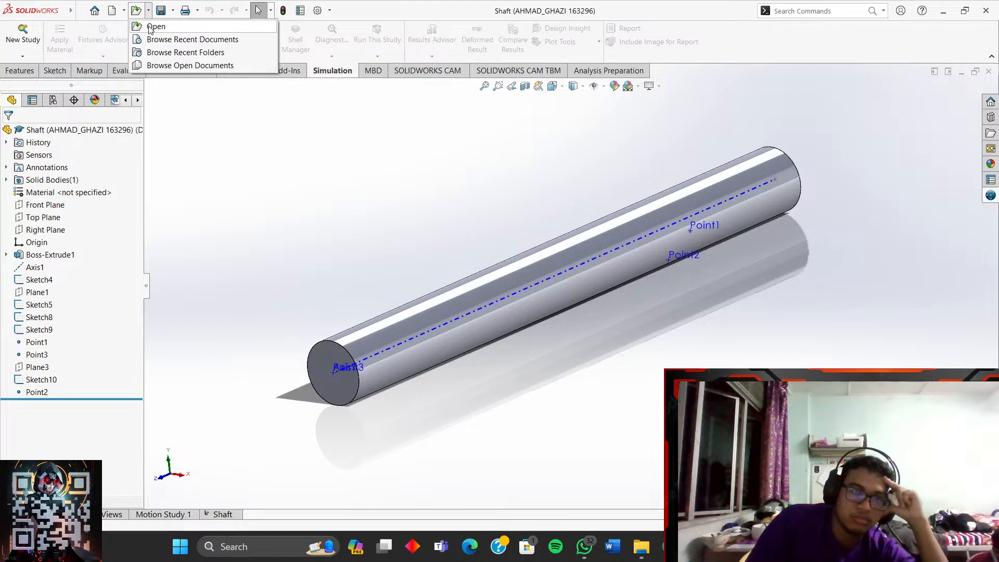
left_click(155, 27)
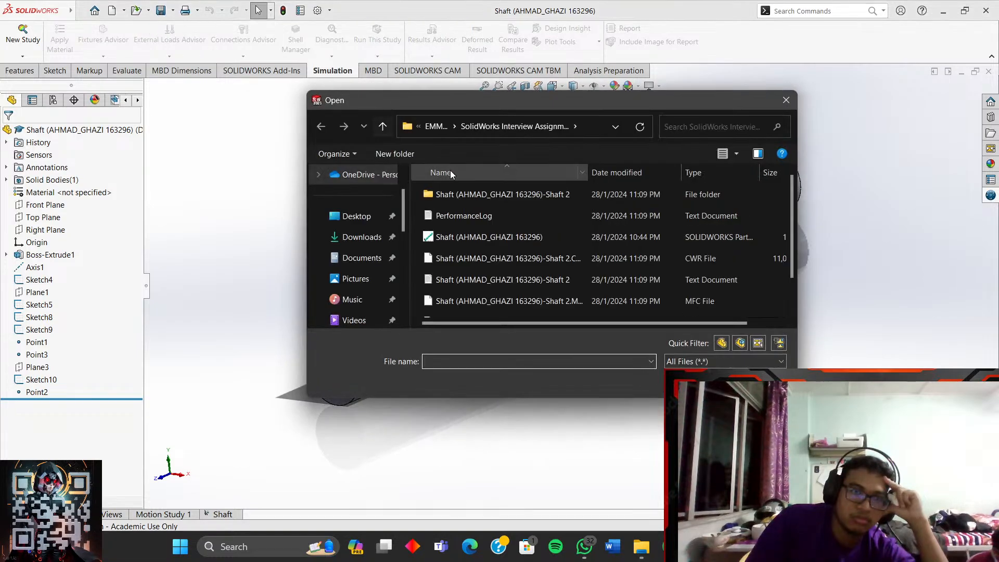
double_click(467, 194)
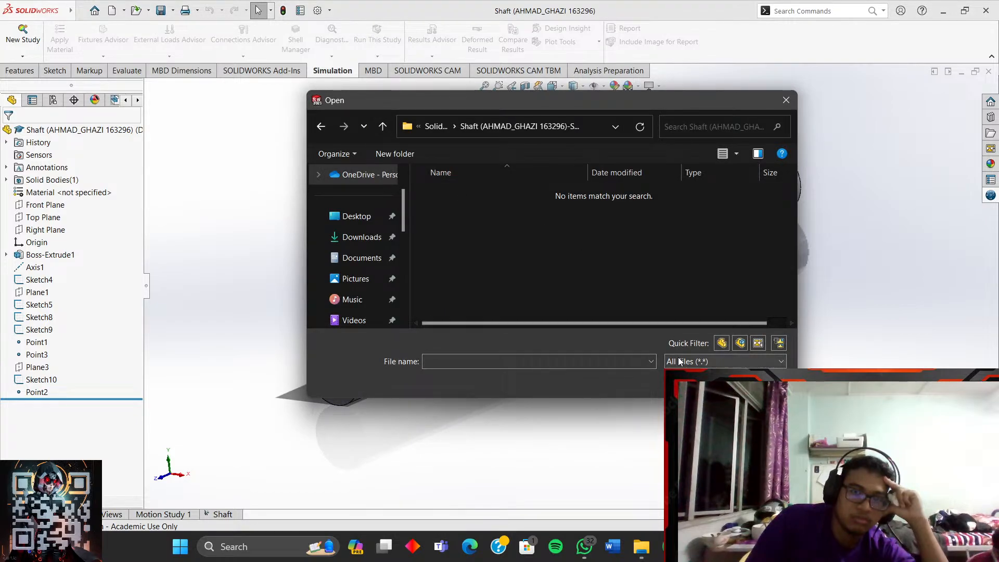
left_click(758, 383)
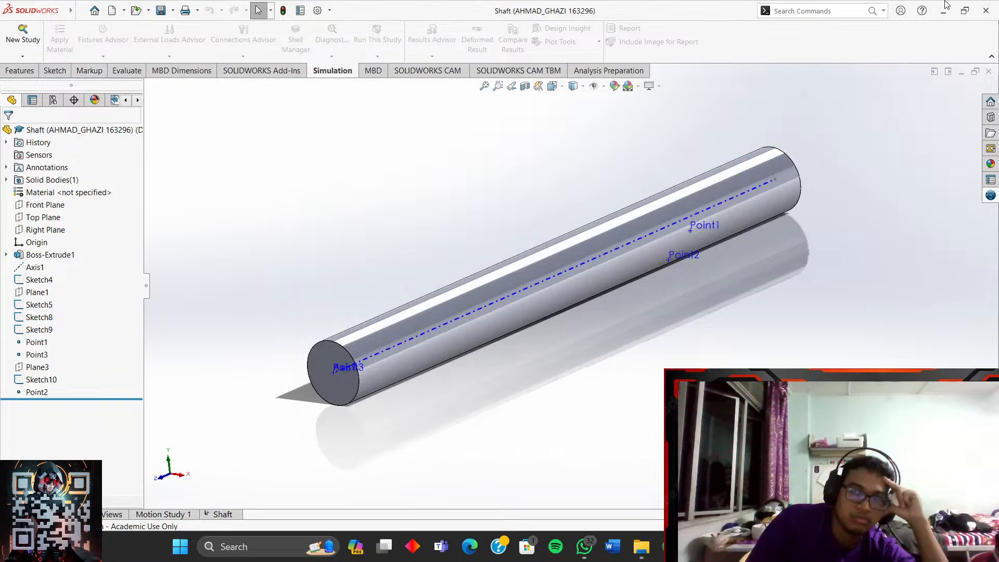
- Drag the shaft's .CWR simulation file from the folder onto SOLIDWORKS and maximize the window
left_click(963, 12)
left_click_drag(217, 146, 676, 354)
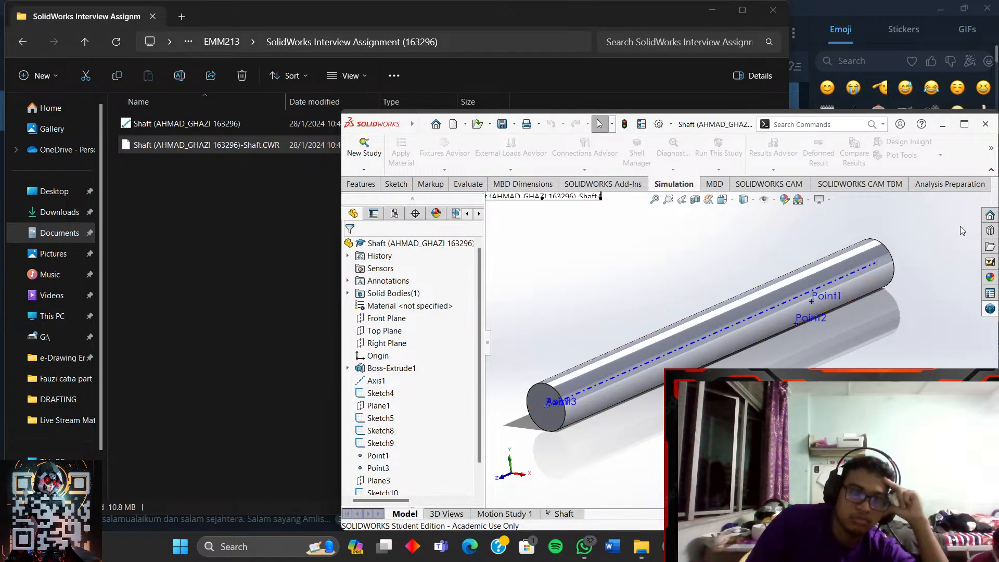
left_click(968, 126)
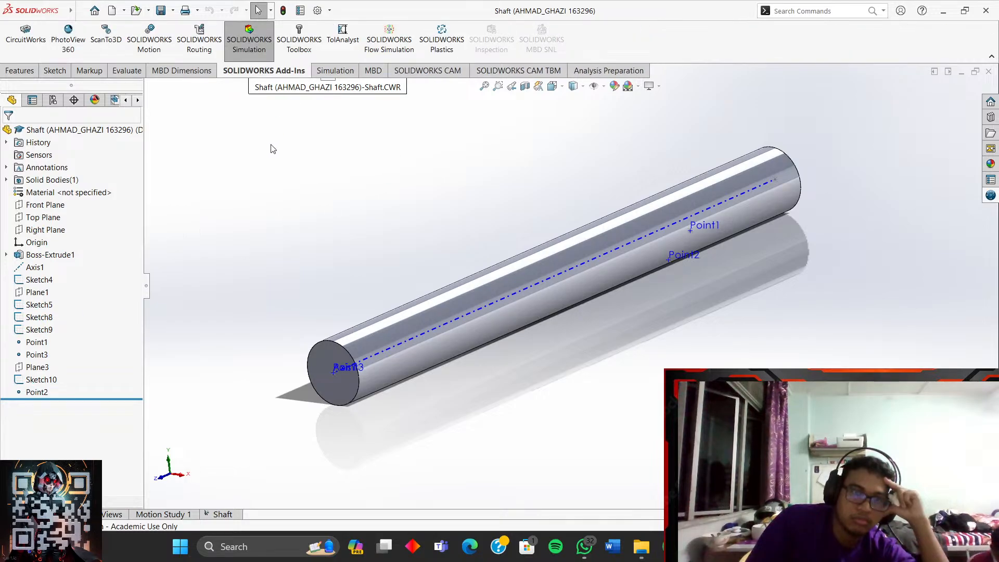
- Unload the SOLIDWORKS Simulation add-in, choosing to save the simulation data
left_click(253, 48)
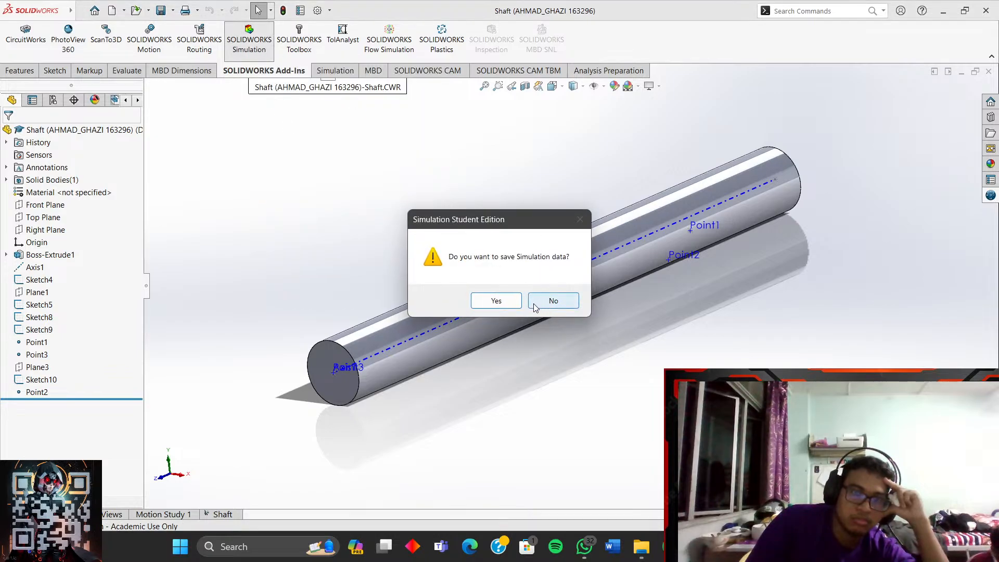
left_click(547, 304)
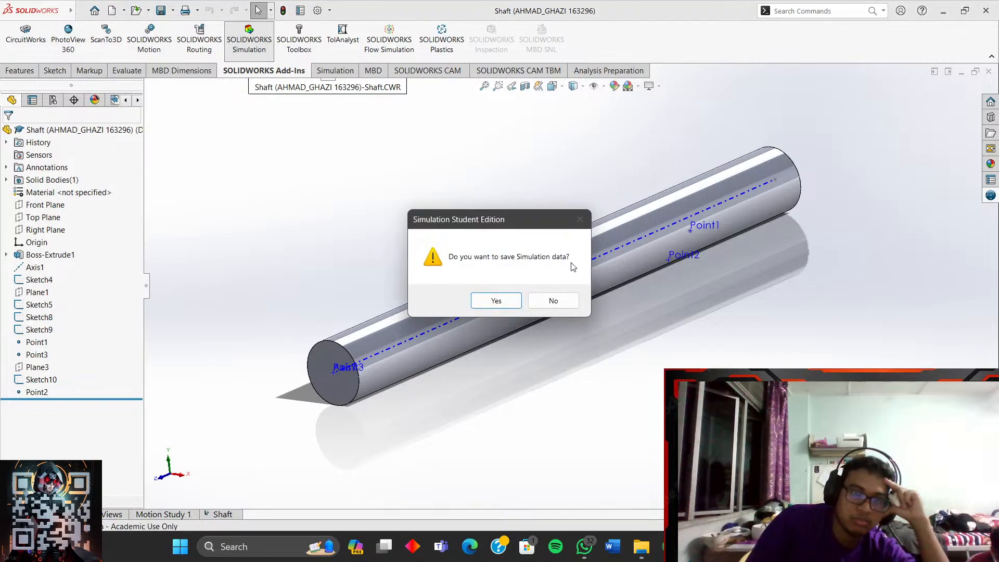
left_click(495, 301)
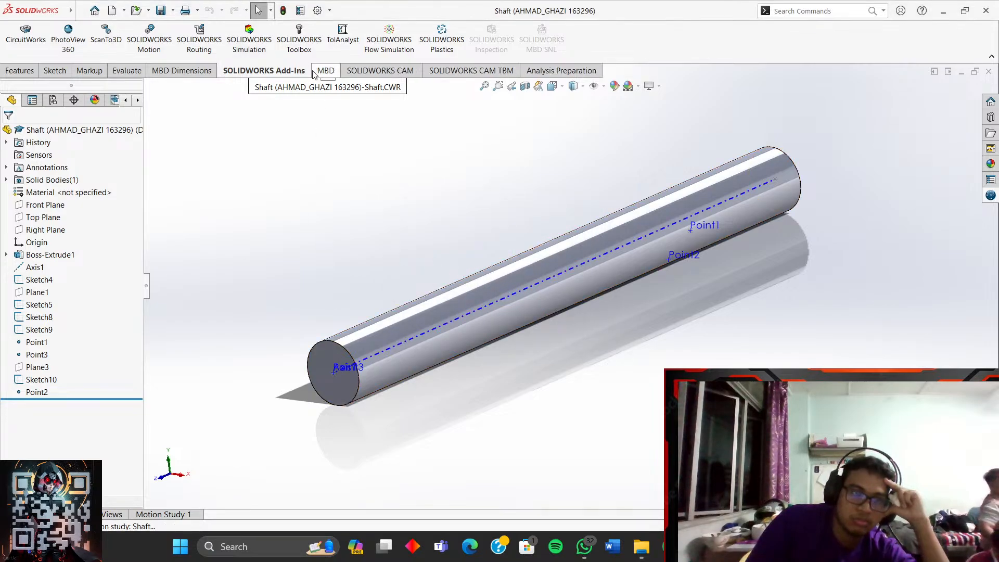
- Toggle the Simulation add-in again without saving, then close SOLIDWORKS
left_click(249, 45)
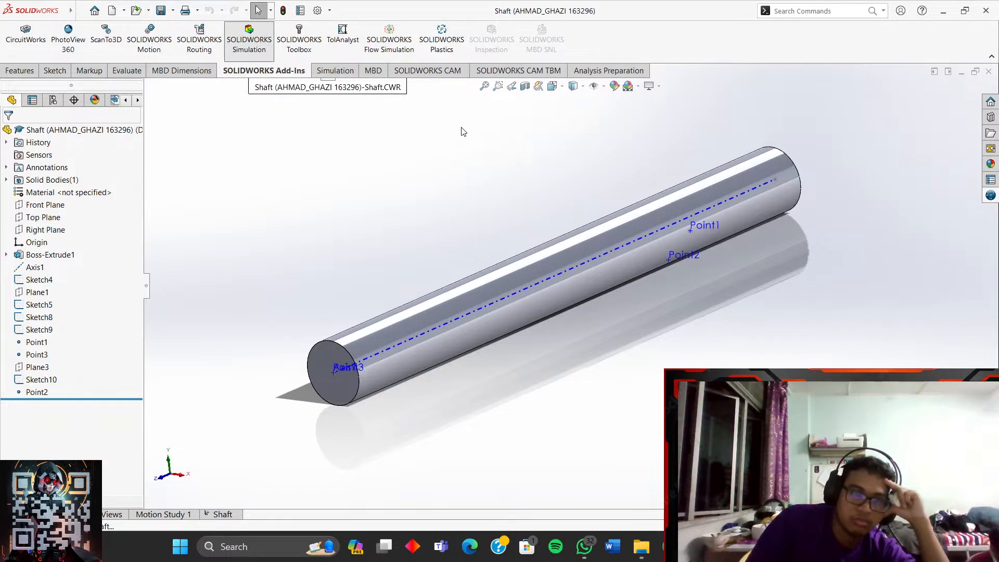
left_click(553, 301)
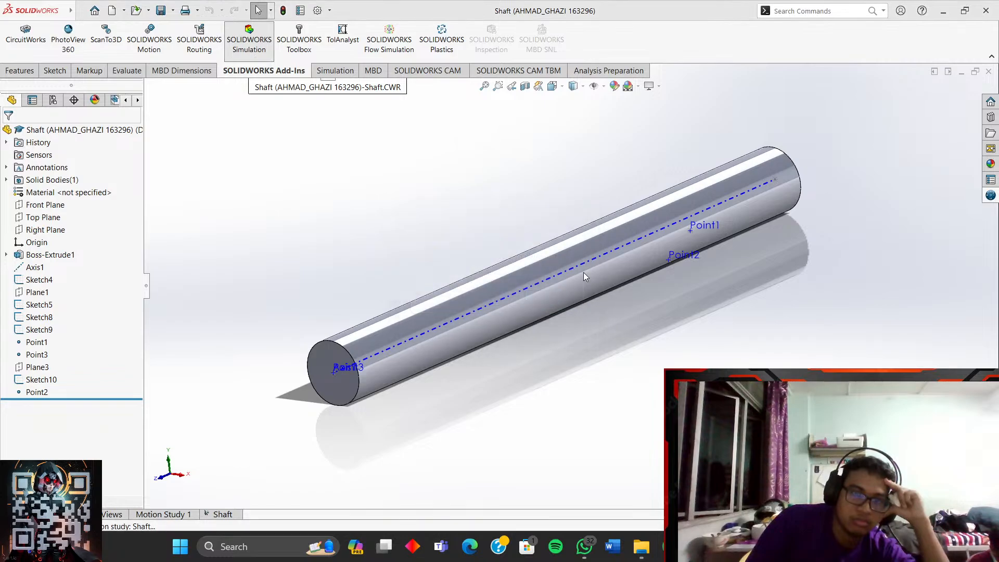
left_click(987, 12)
right_click(551, 222)
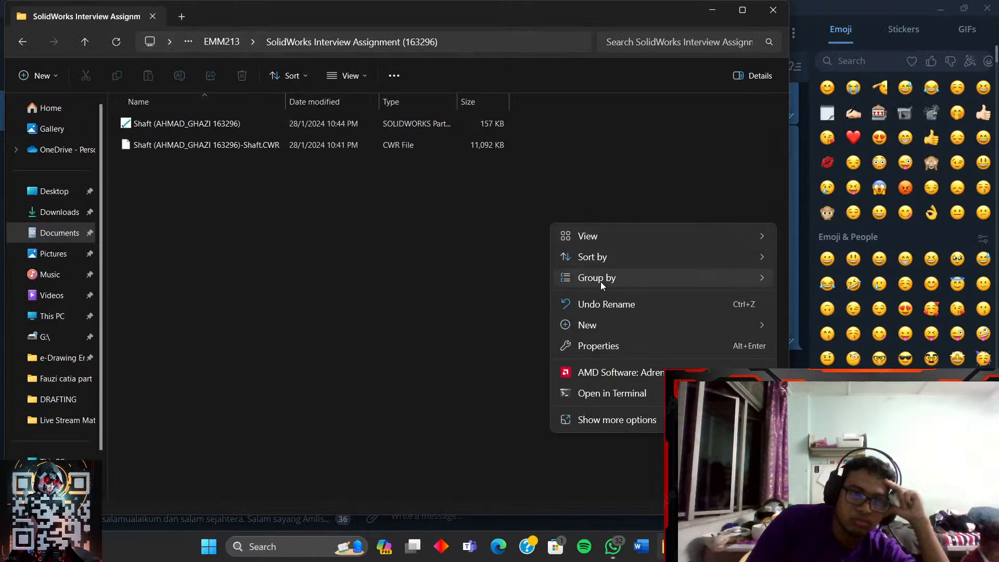
- Reopen the Shaft SOLIDWORKS part from the assignment folder in File Explorer
left_click(411, 238)
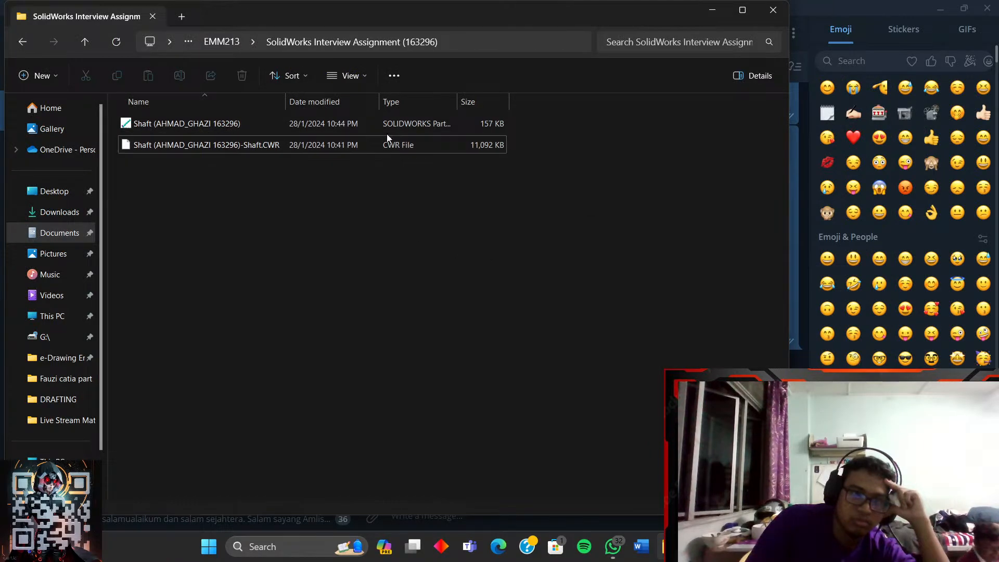
left_click(432, 127)
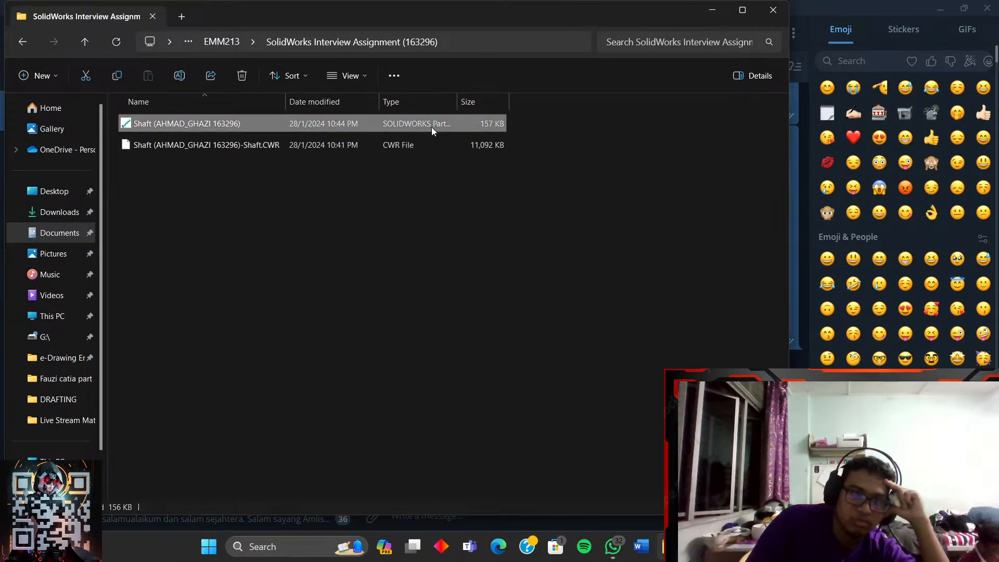
double_click(427, 124)
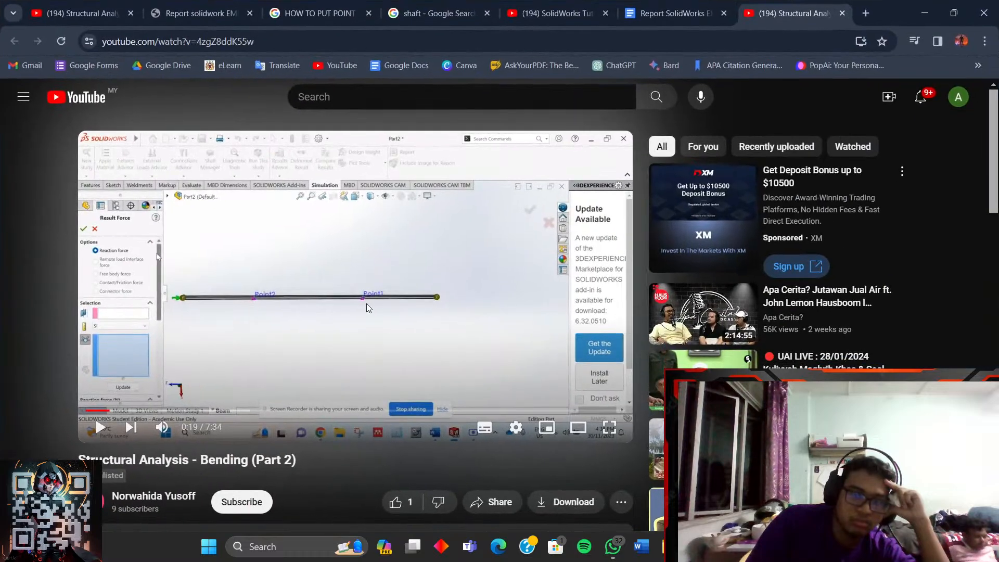
- Resume Bending (Part 2) full screen, watching to the 2.176 x 10^8 N/m^2 hand-calculated stress at 2:01
left_click(366, 304)
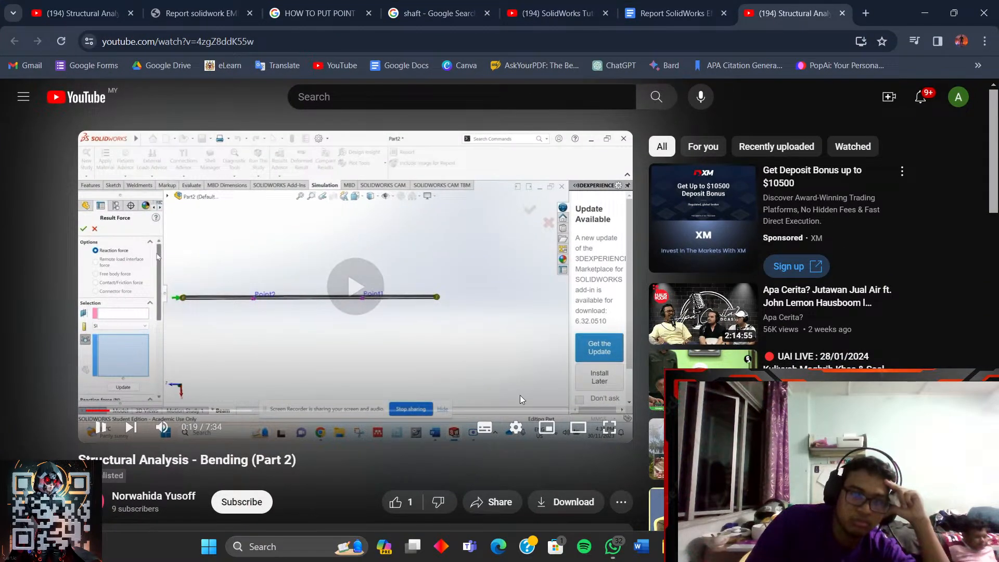
left_click(609, 428)
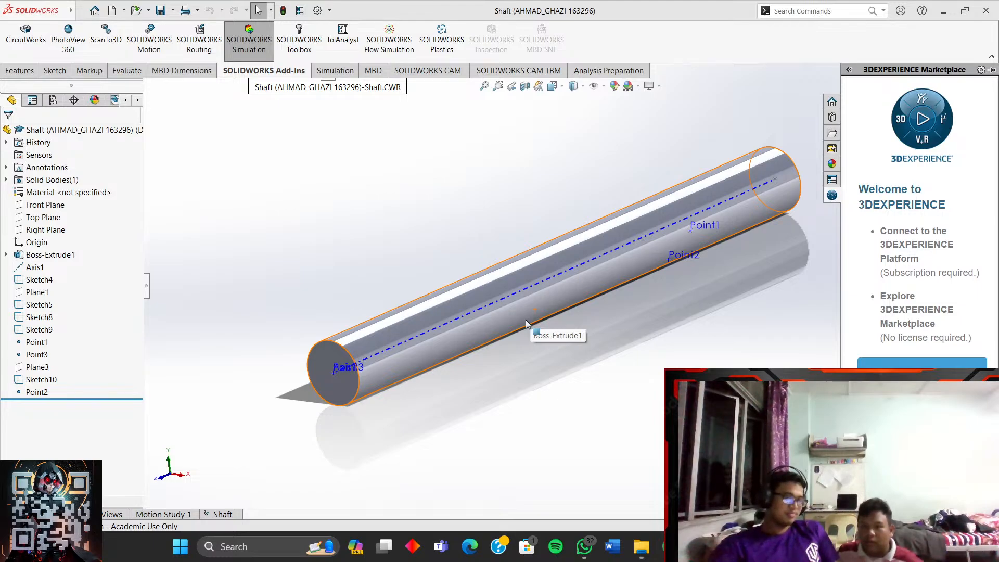
key("alt+Tab")
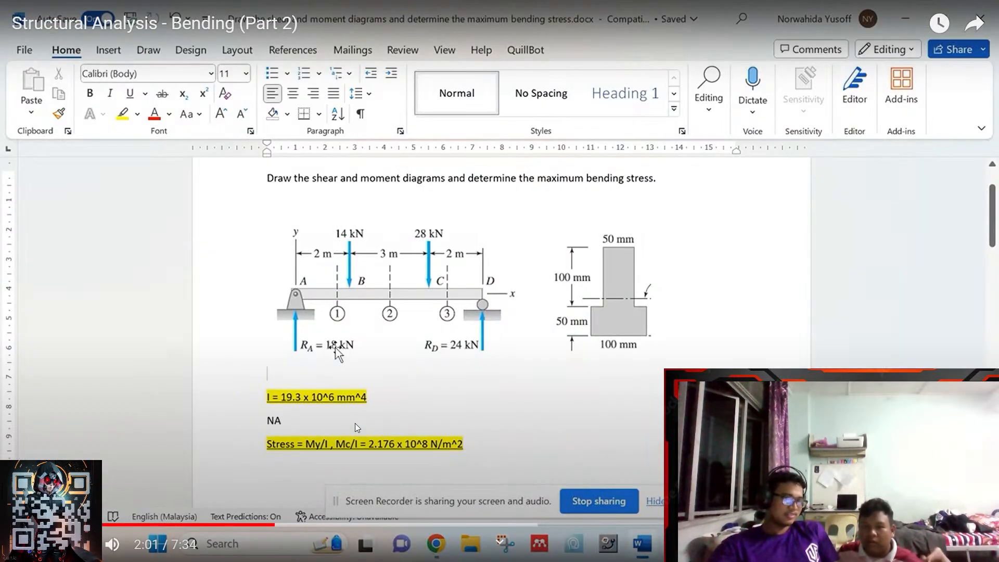
- Scrub the tutorial back to the bending-moment plot near 0:18 and pause it
left_click(228, 524)
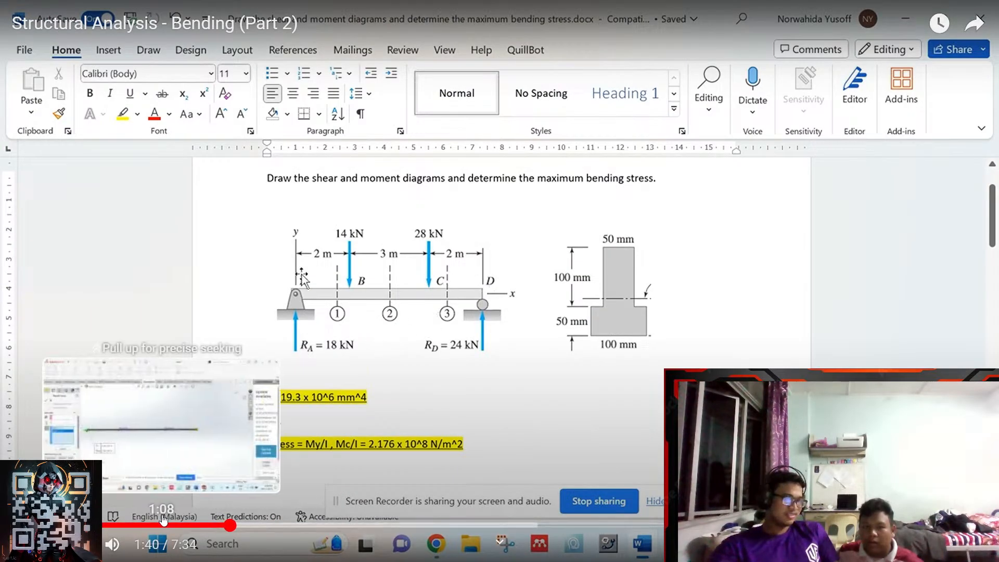
left_click(153, 525)
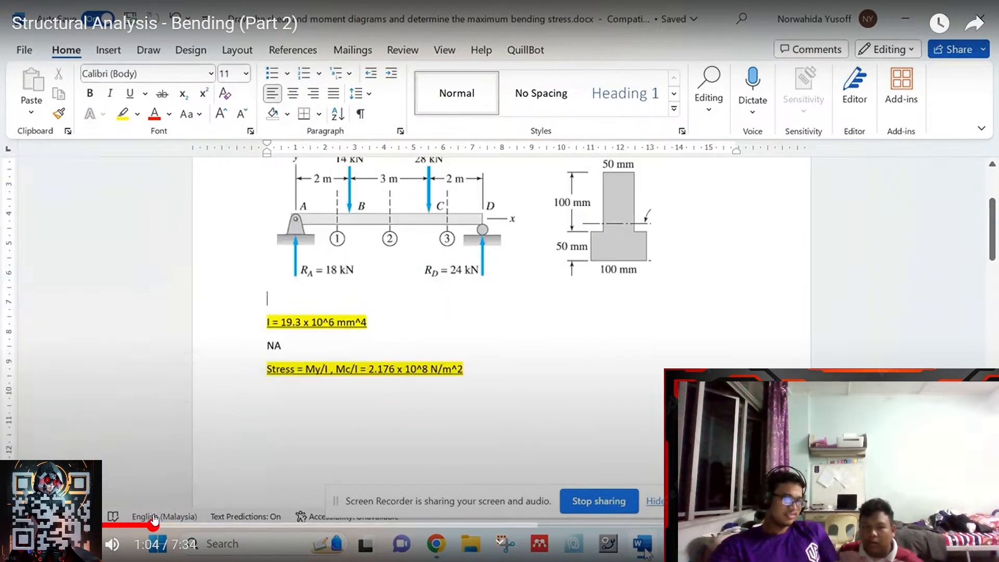
left_click(84, 525)
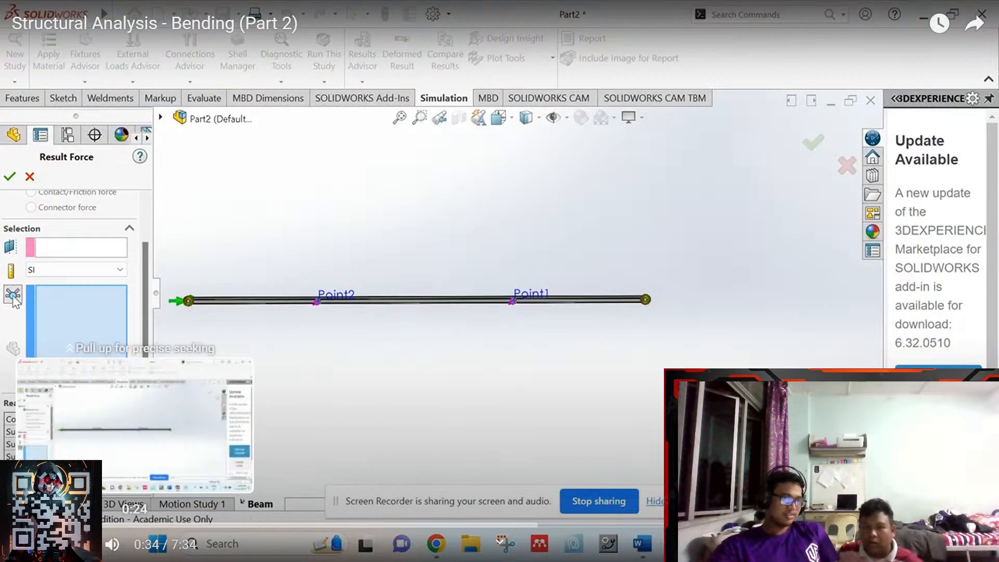
left_click(64, 524)
left_click(111, 525)
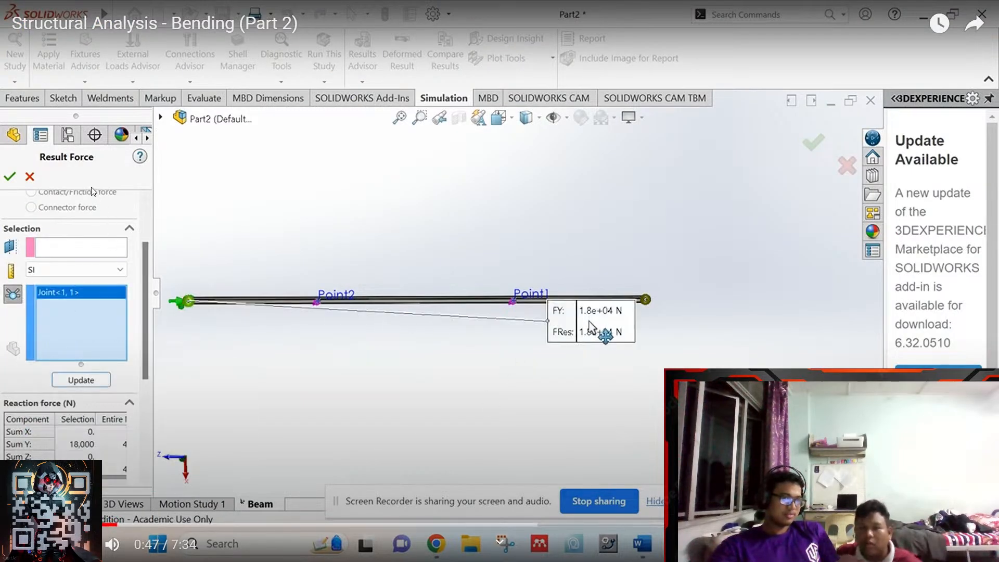
left_click(75, 524)
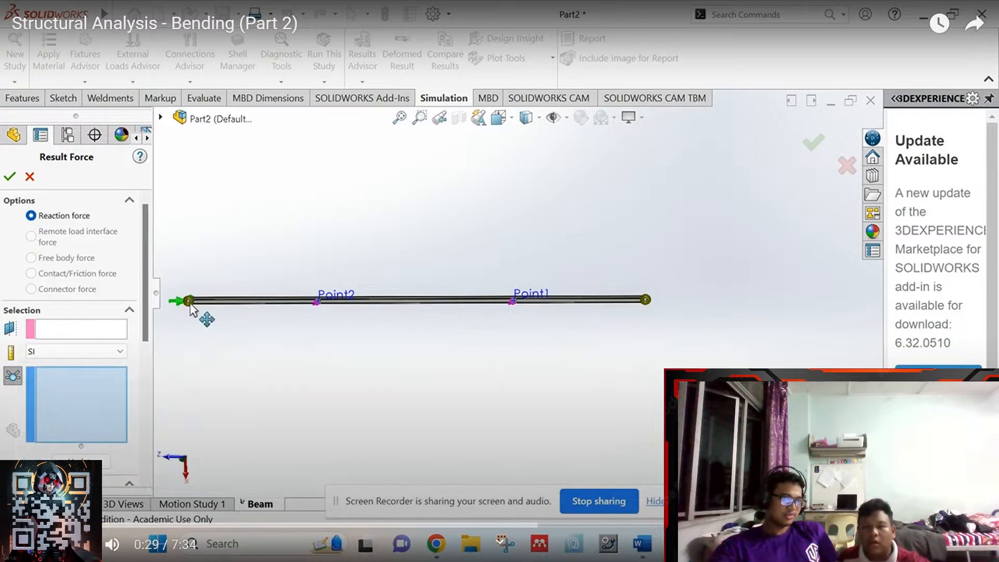
left_click(49, 524)
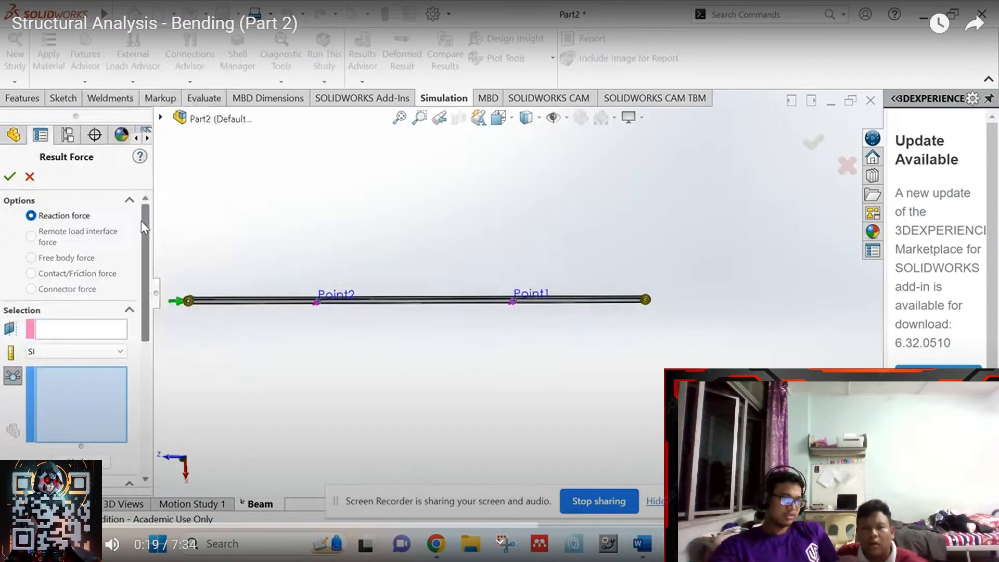
left_click(269, 380)
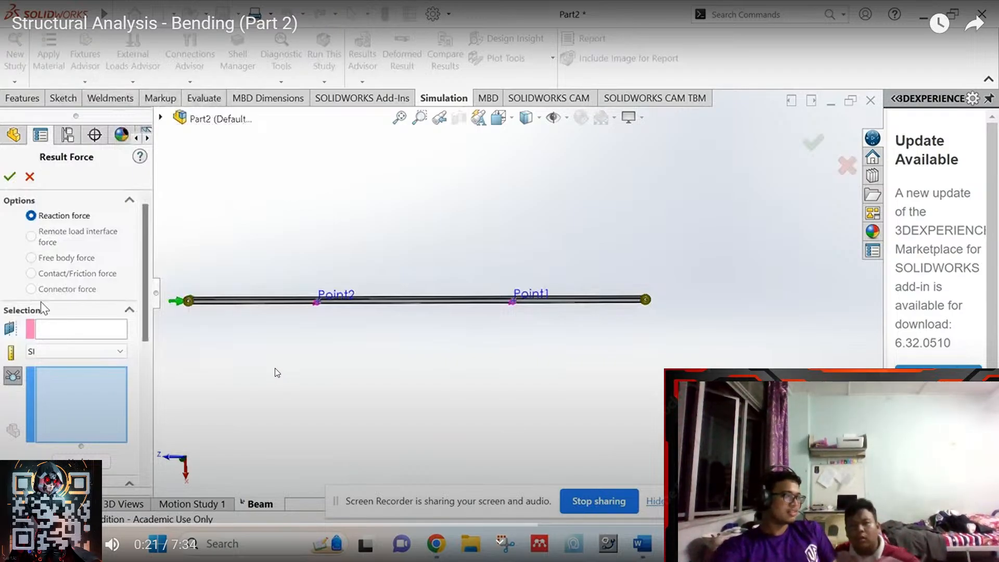
- Resume, then seek back to 0:15 and pause on the results menu
left_click(339, 352)
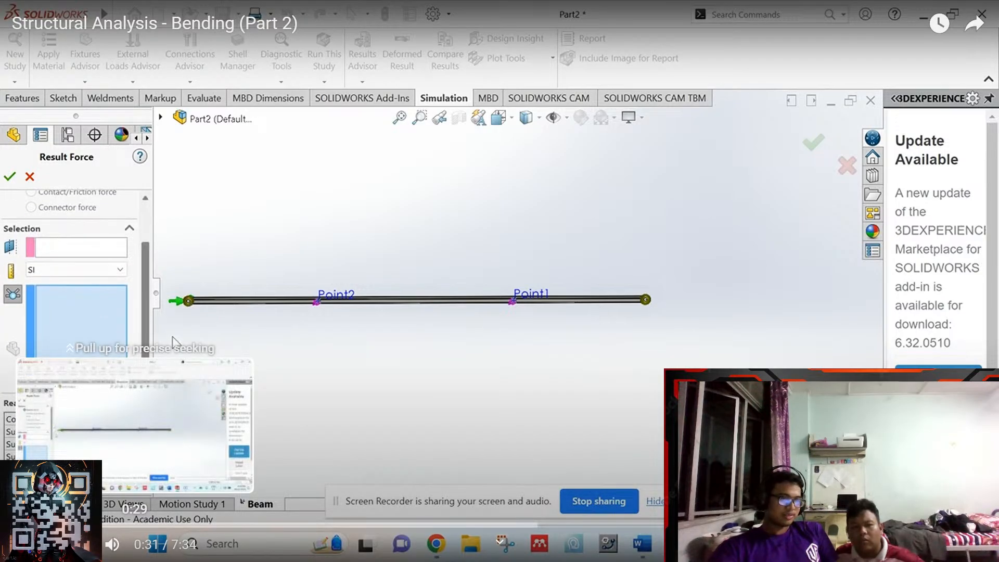
left_click(73, 525)
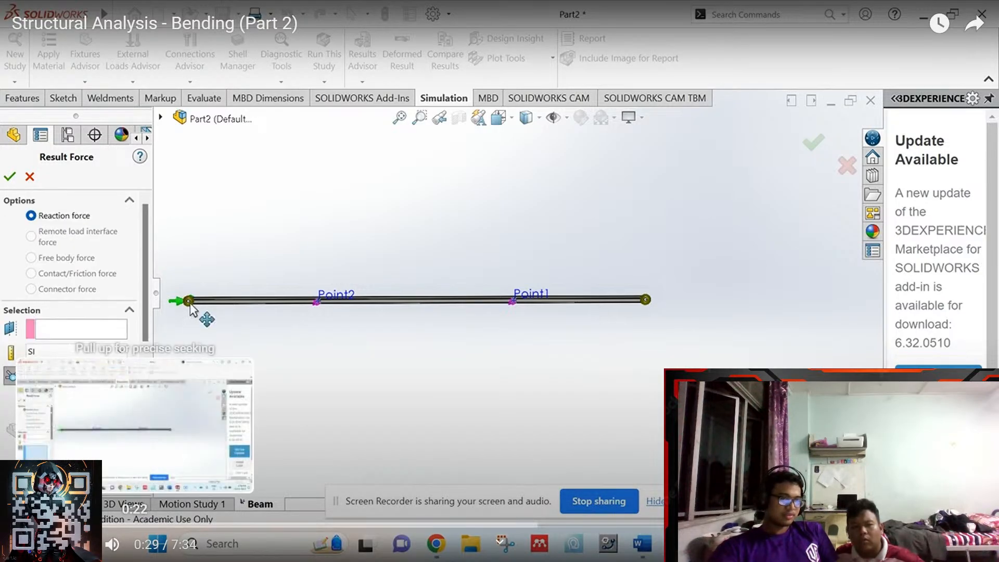
left_click(63, 525)
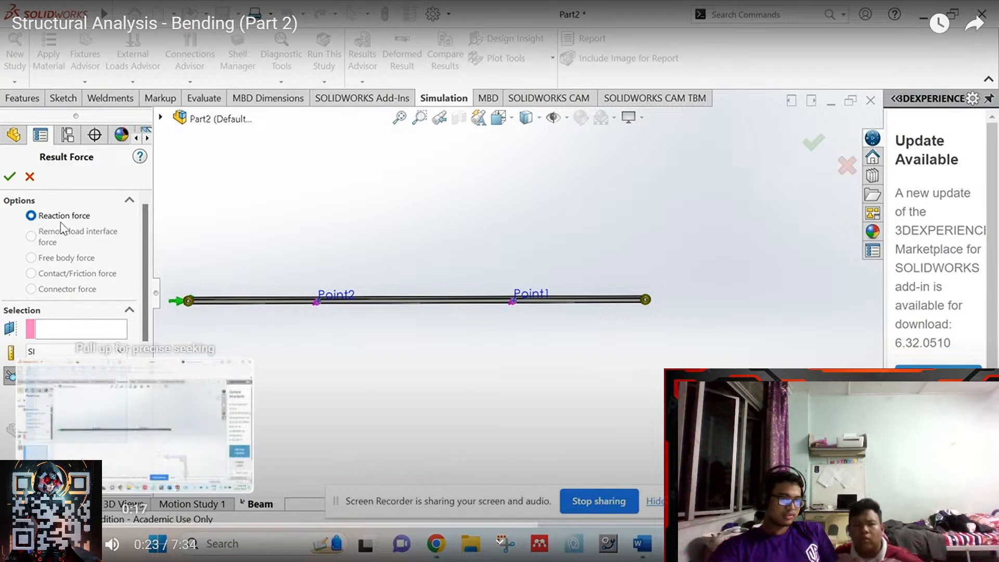
left_click(37, 525)
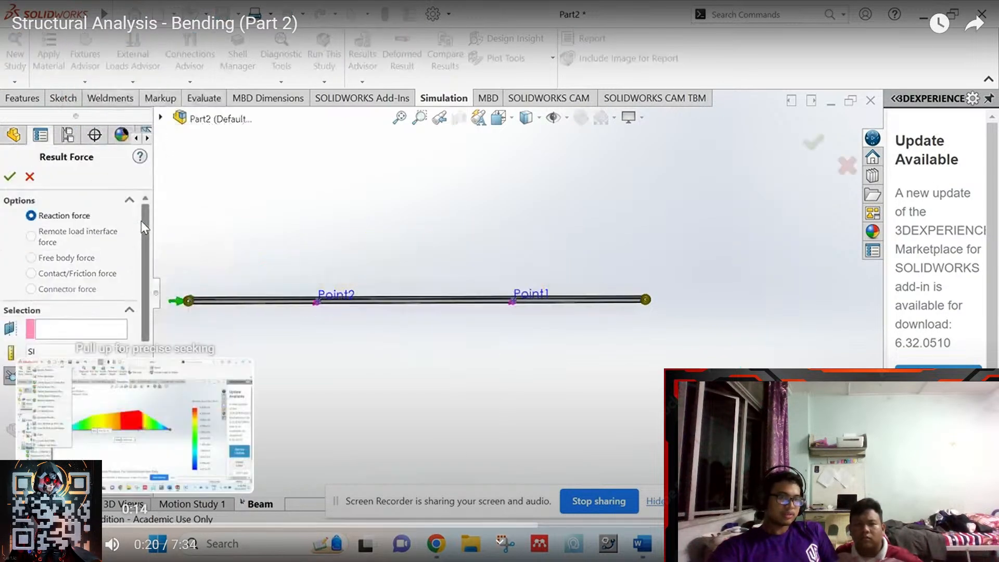
left_click(43, 526)
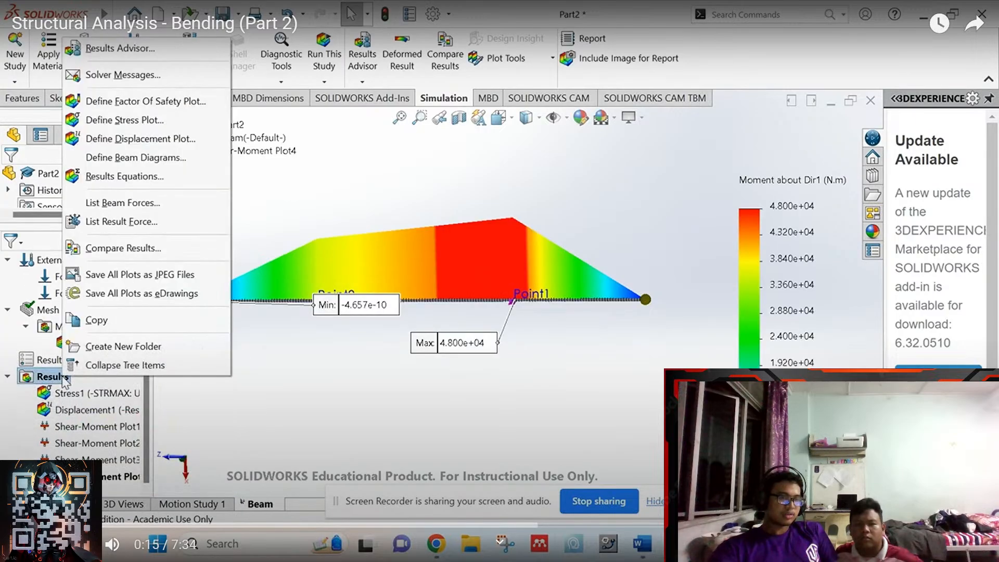
left_click(219, 427)
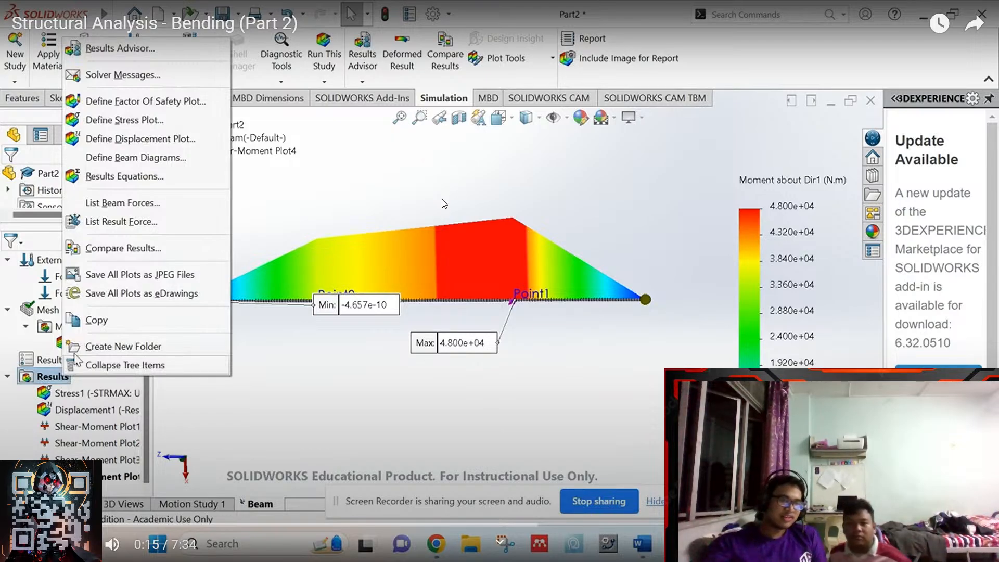
- Play the tutorial through the result force options until Reaction force is chosen at 0:30
left_click(448, 239)
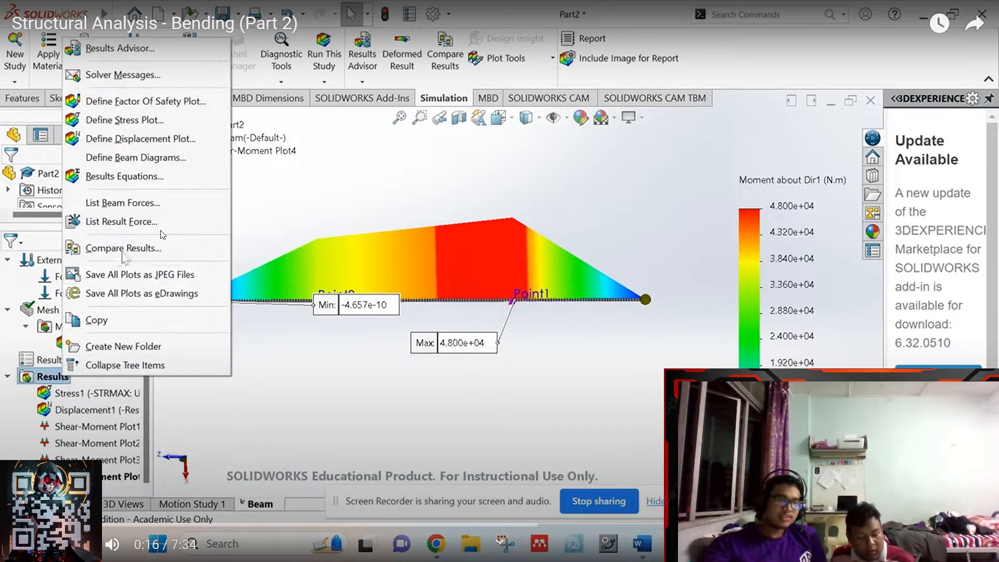
left_click(463, 301)
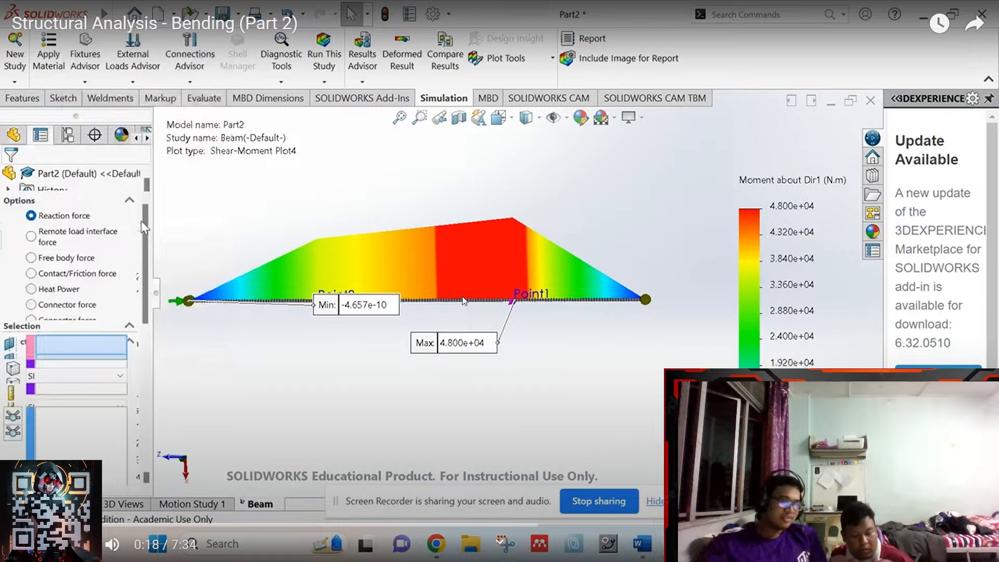
left_click(465, 301)
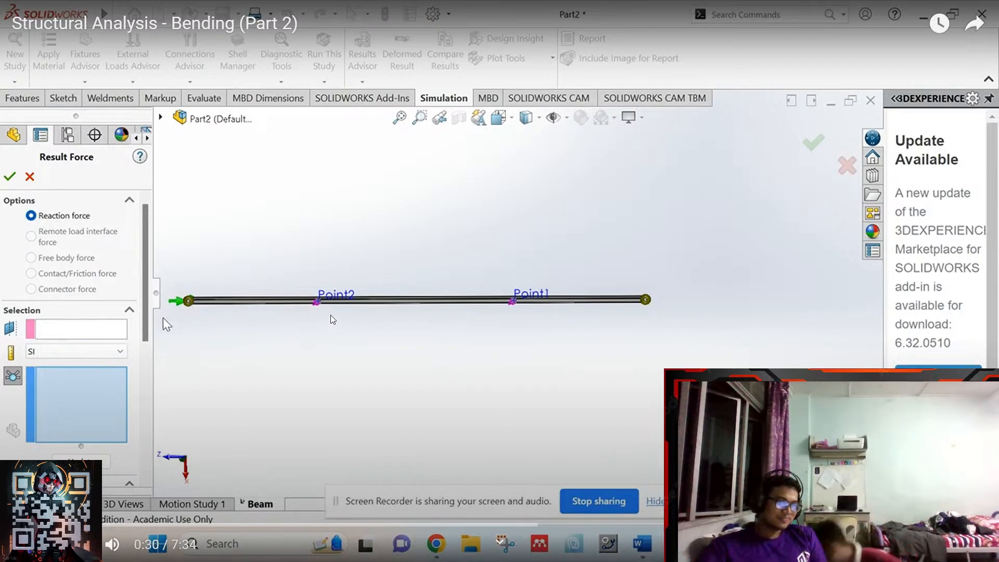
- Advance the tutorial in short pauses to 0:54, showing the 1.8e+04 N joint reaction
left_click(339, 354)
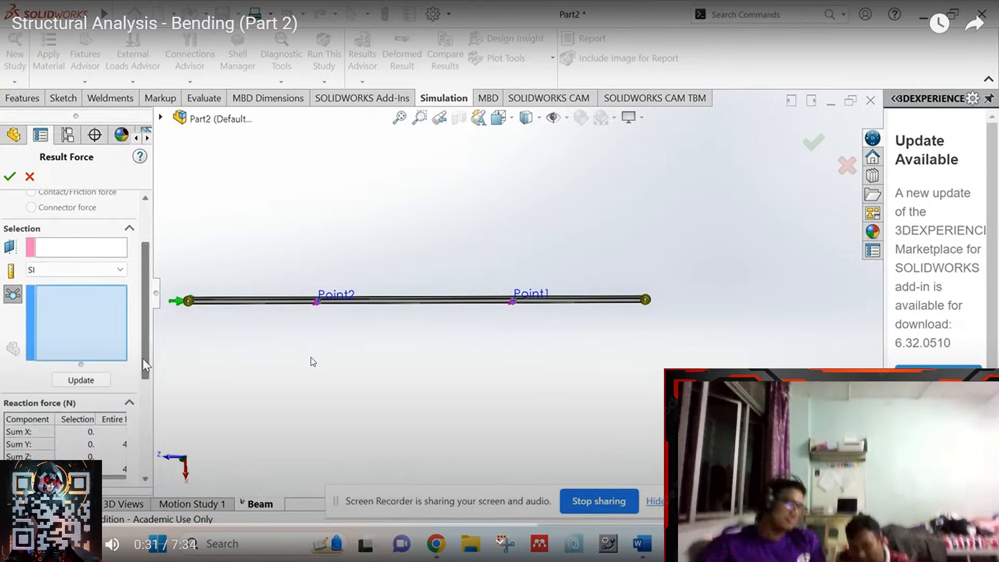
left_click(361, 343)
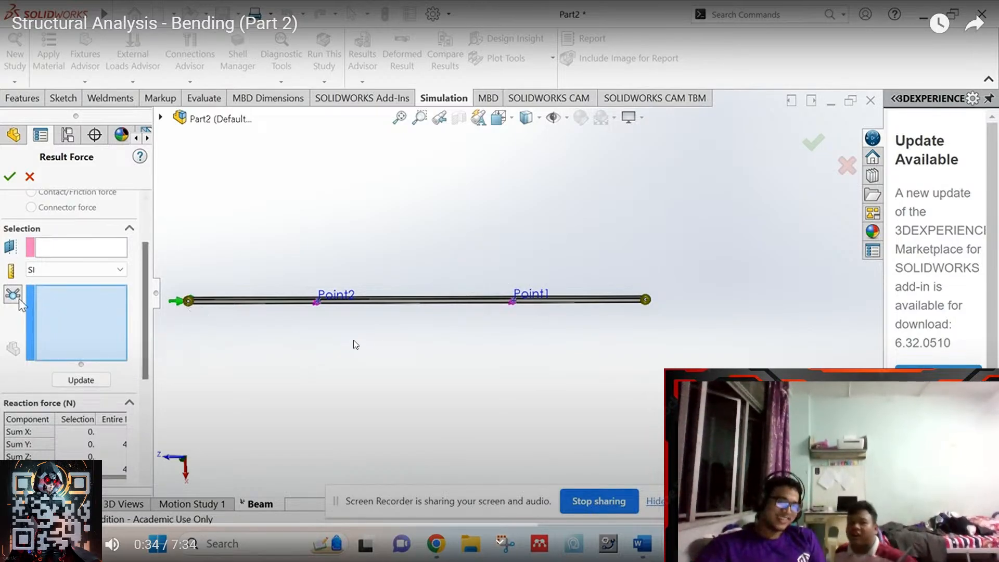
left_click(349, 310)
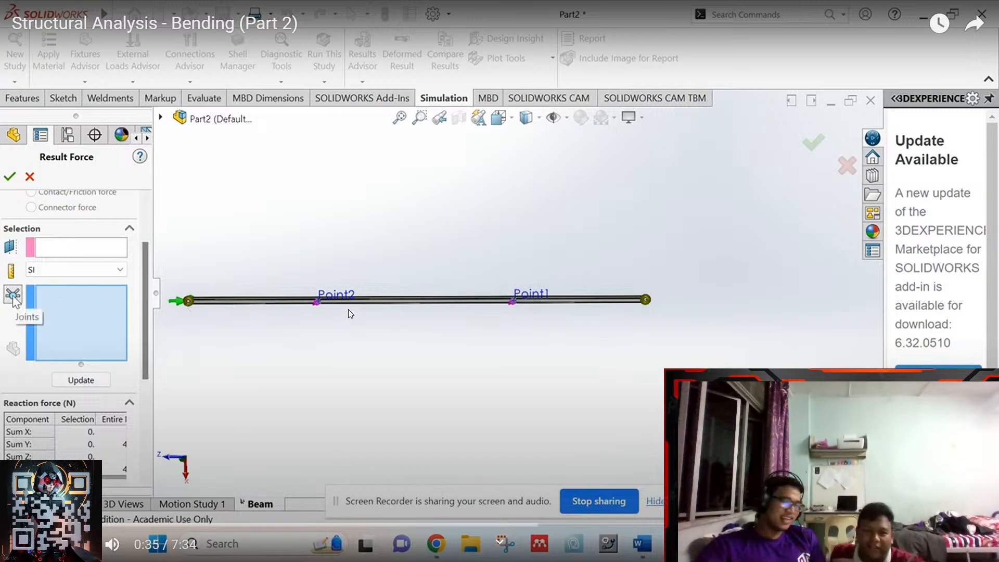
left_click(348, 309)
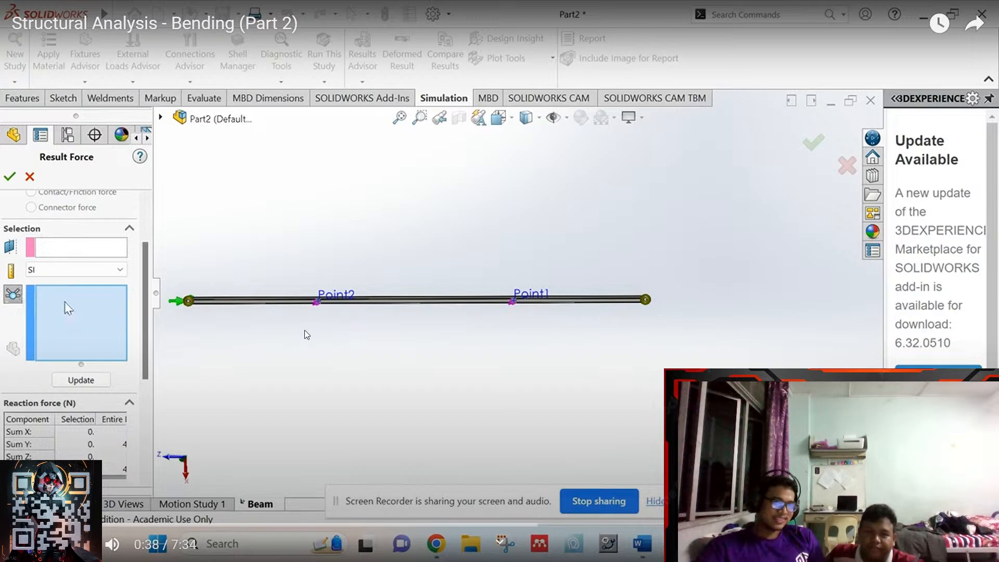
left_click(283, 353)
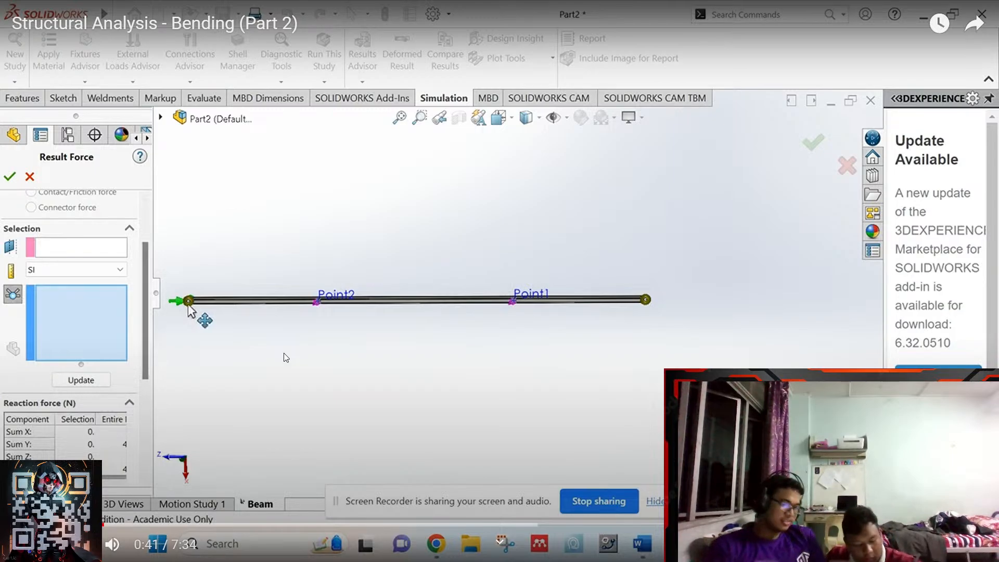
left_click(289, 334)
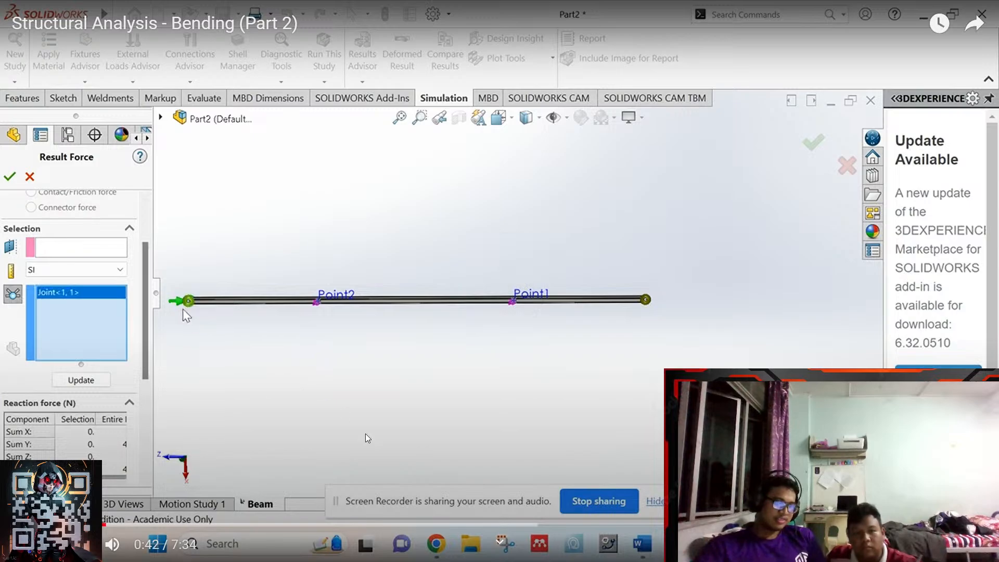
left_click(351, 408)
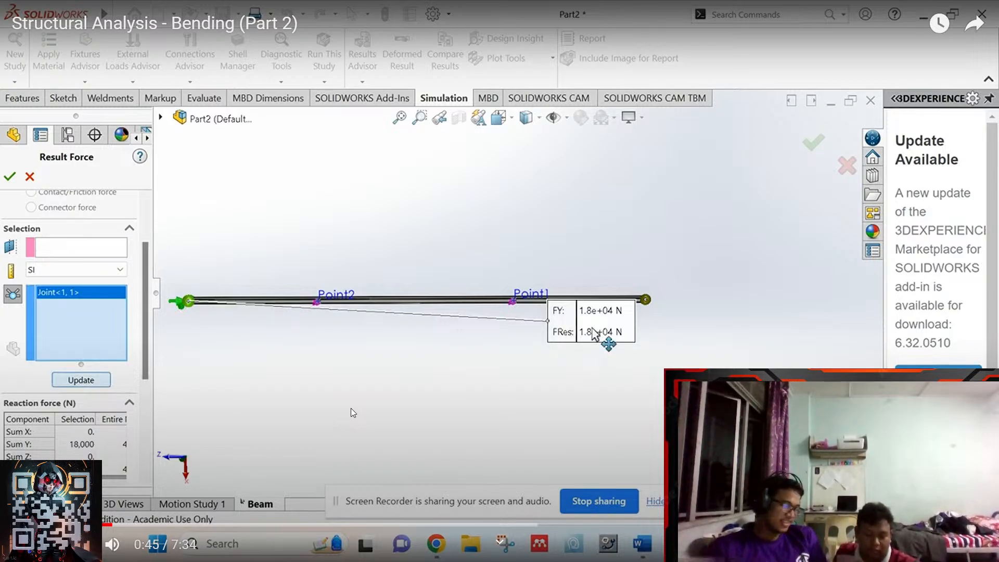
left_click(405, 380)
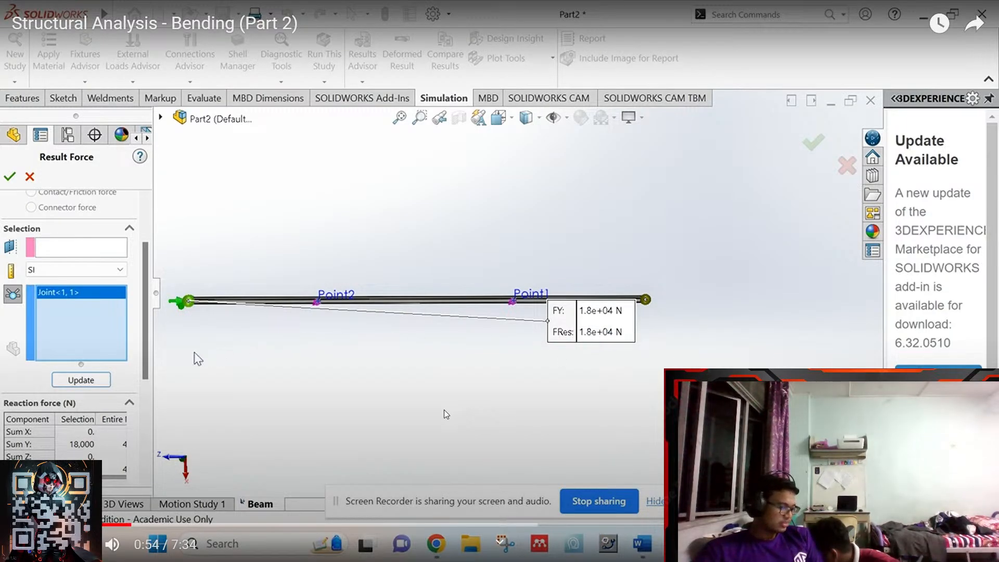
left_click(445, 410)
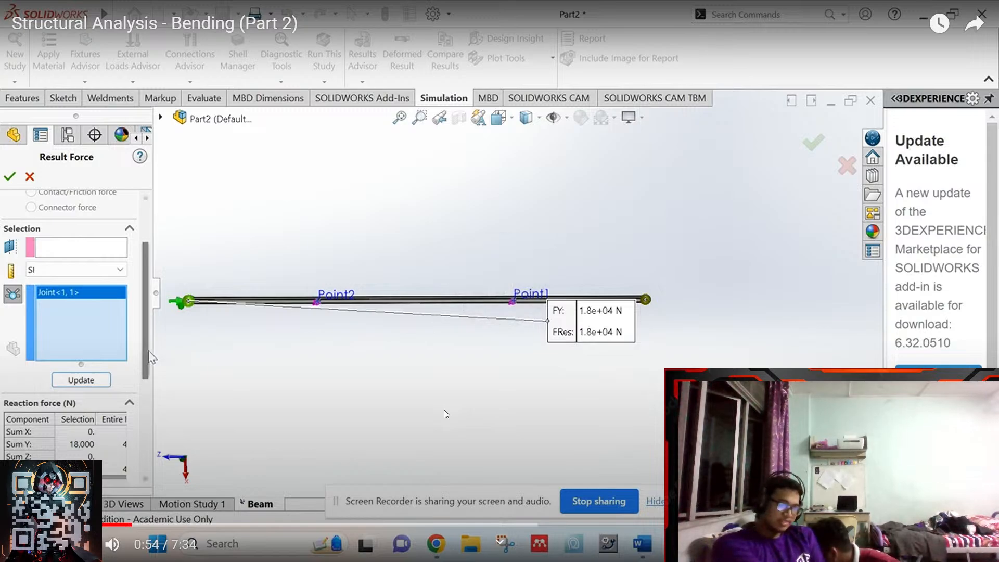
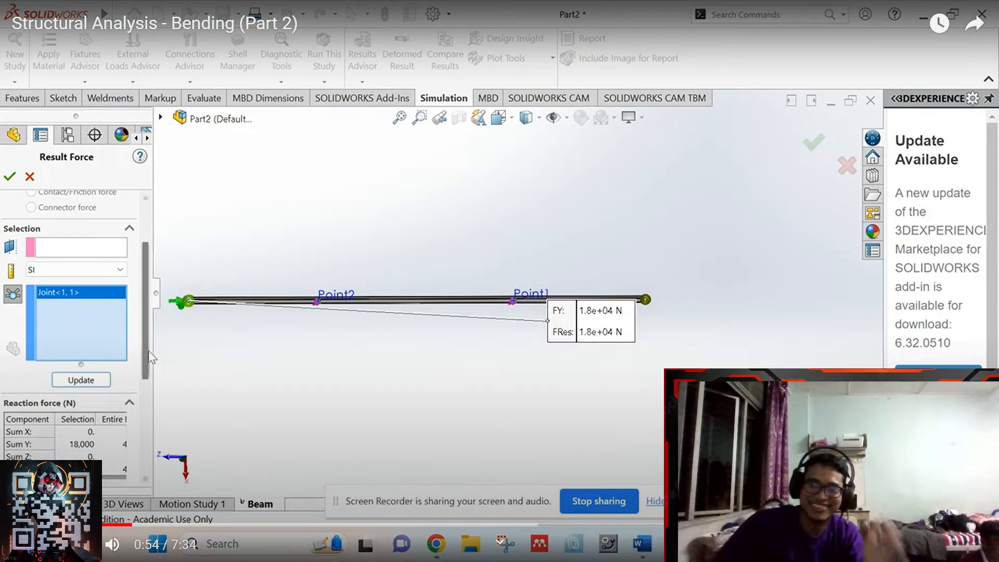
- Exit fullscreen on the tutorial paused at 0:54 and switch back to the SOLIDWORKS Shaft window
key("Escape")
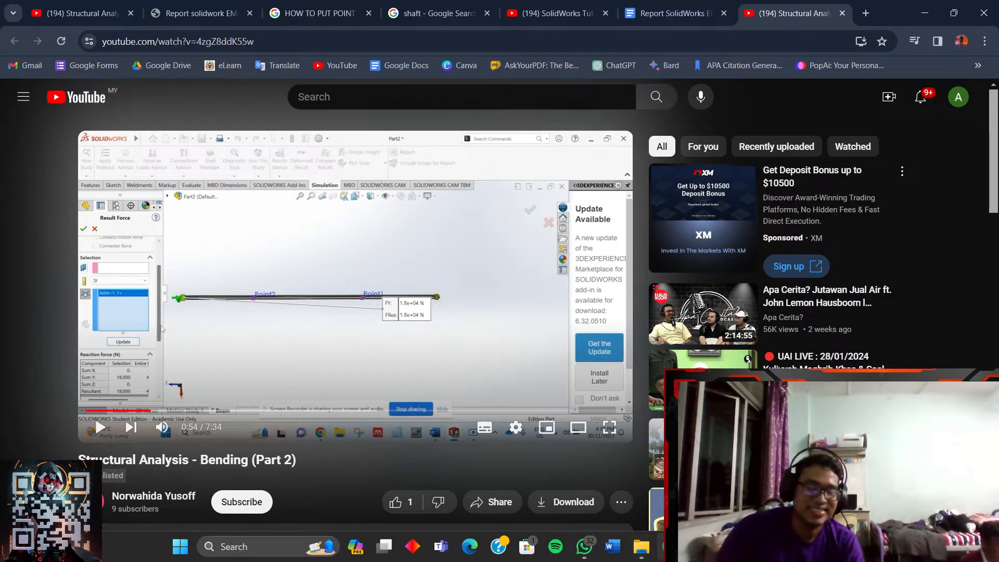
key("alt+Tab")
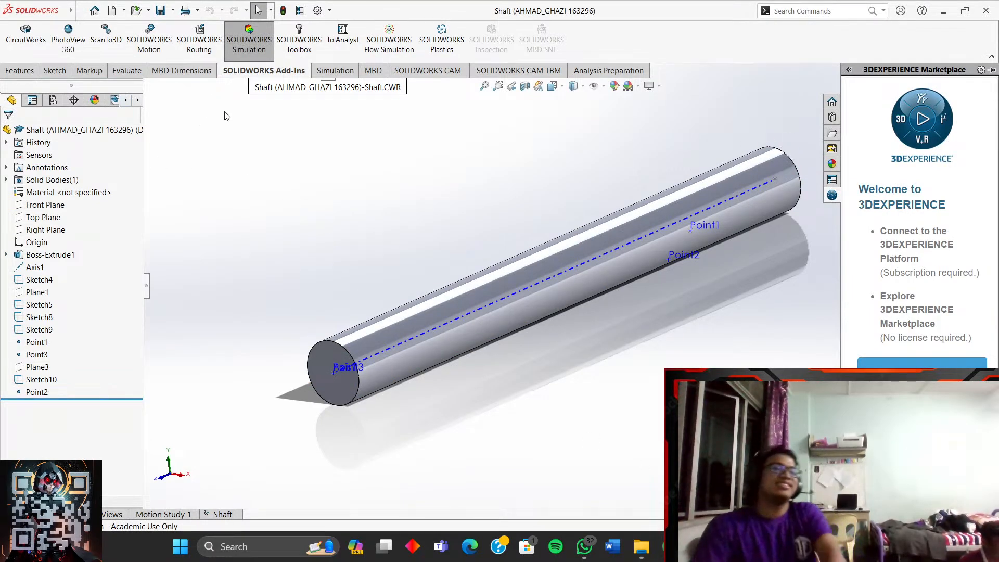
- Unload the SOLIDWORKS Simulation add-in without saving simulation data, reload it, and show its commands
left_click(243, 40)
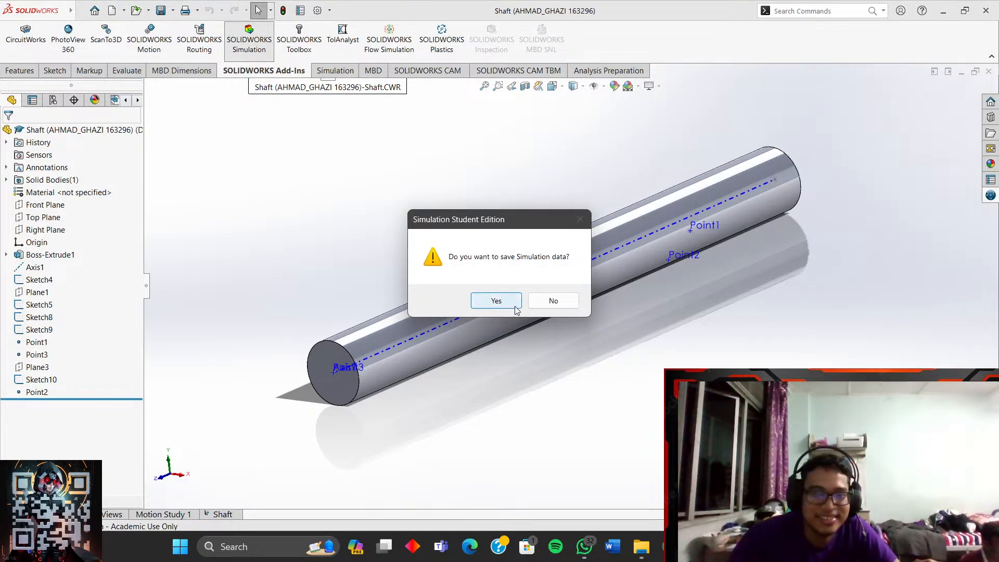
left_click(552, 301)
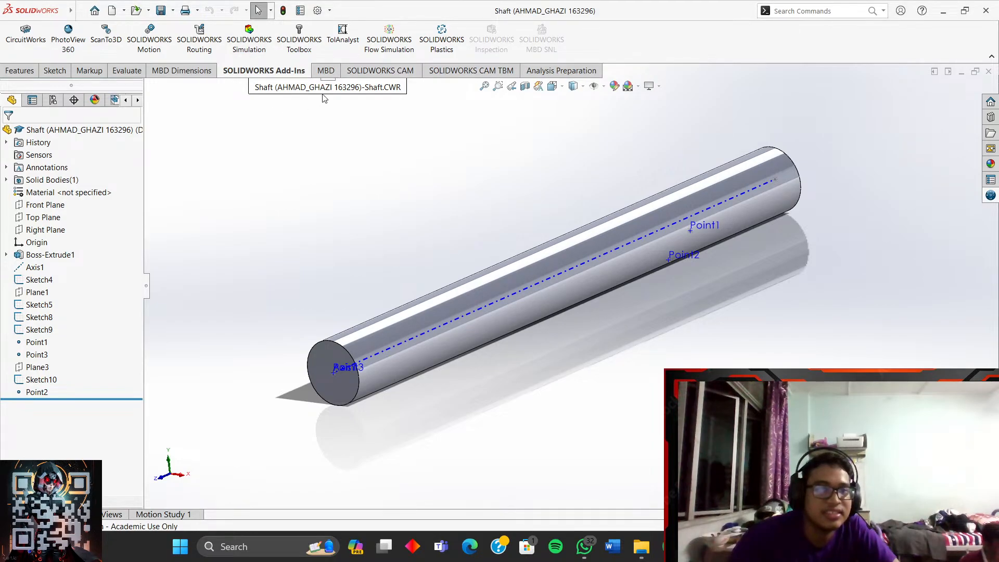
left_click(253, 38)
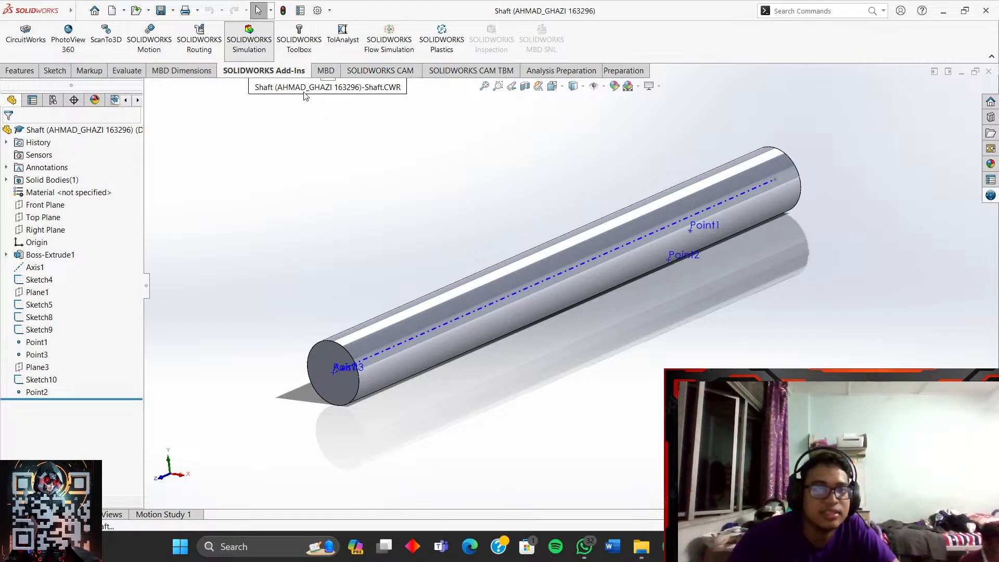
left_click(252, 52)
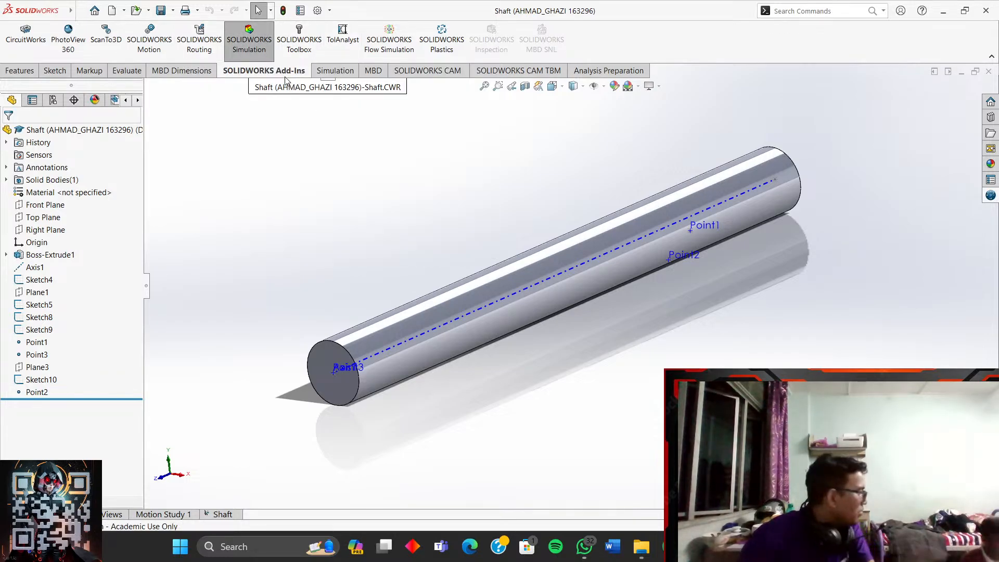
left_click(346, 72)
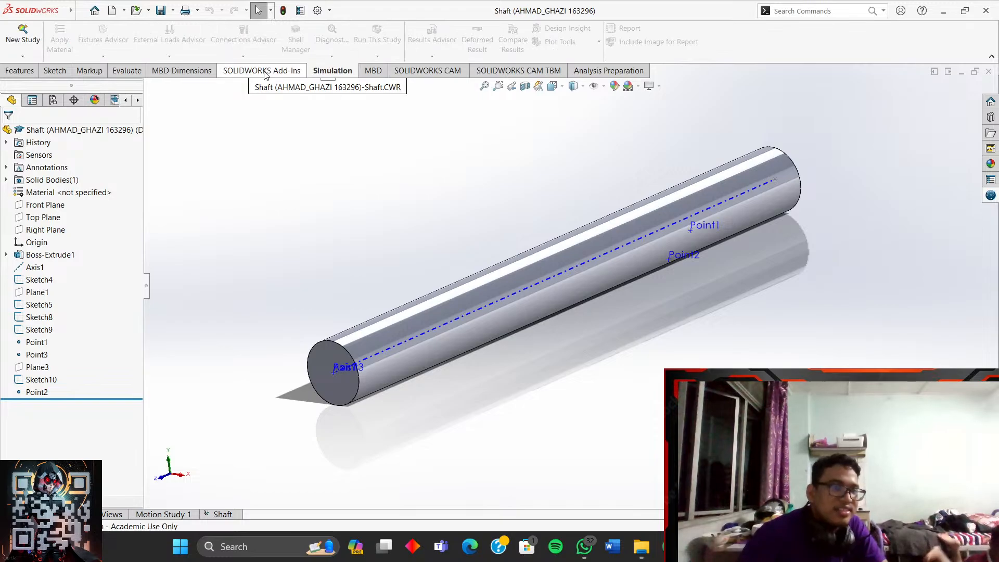
left_click(22, 55)
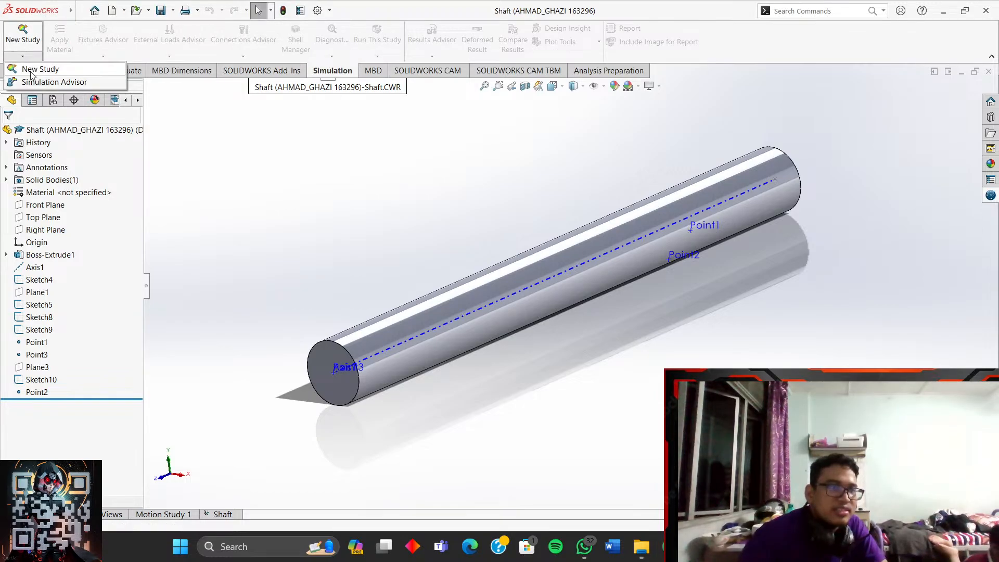
left_click(32, 40)
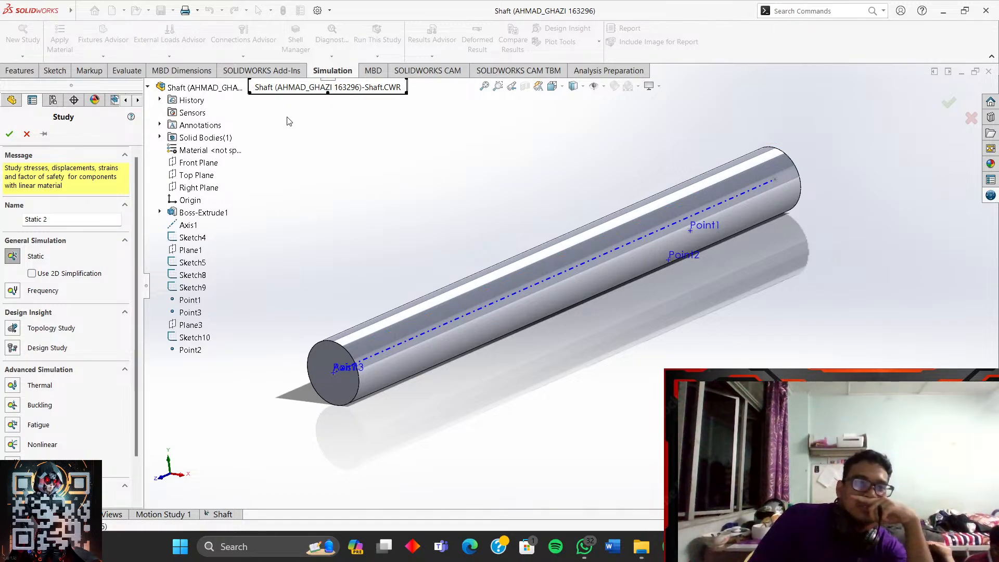
scroll(86, 294, "down", 1)
scroll(86, 299, "up", 1)
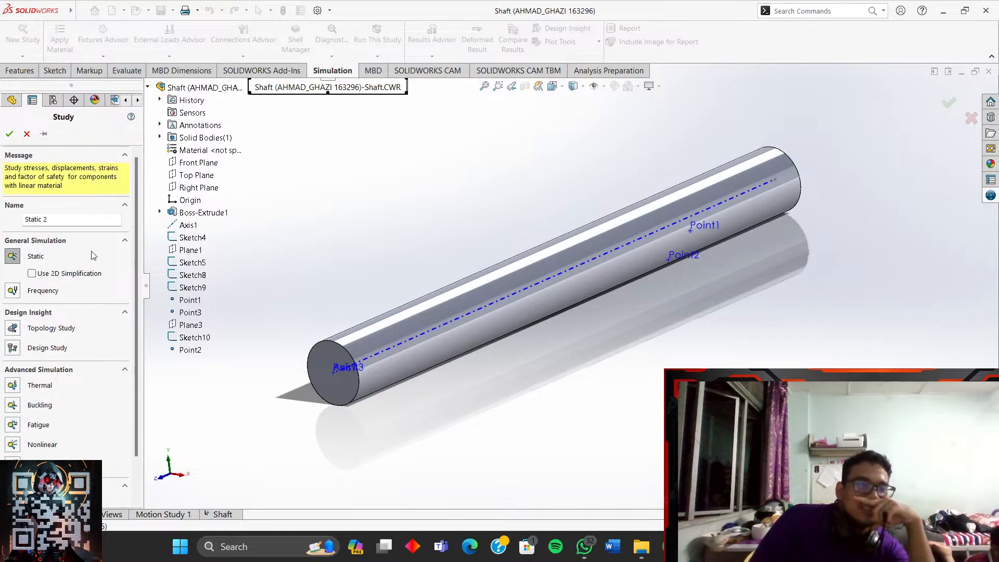
scroll(86, 263, "down", 1)
scroll(81, 273, "up", 1)
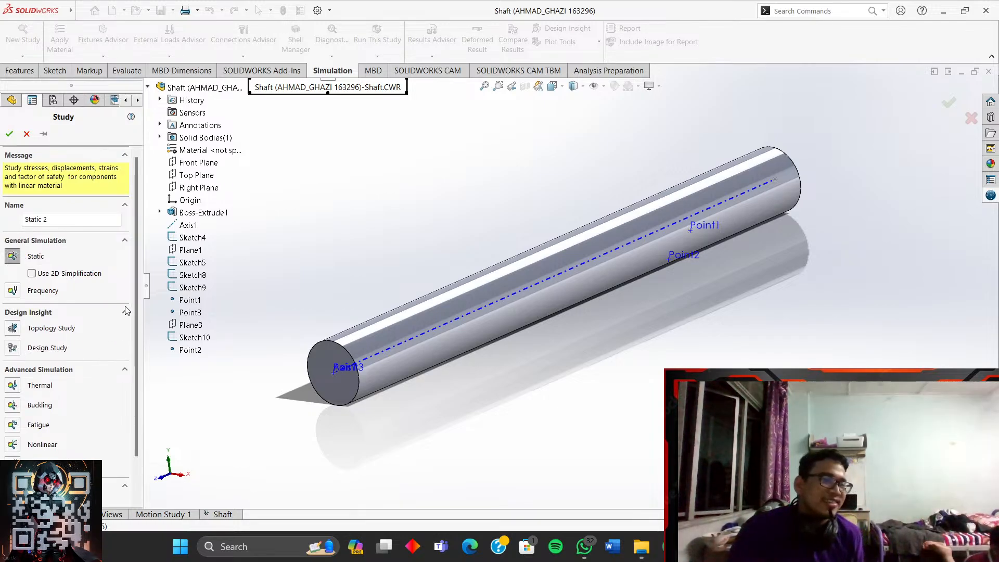
left_click(74, 220)
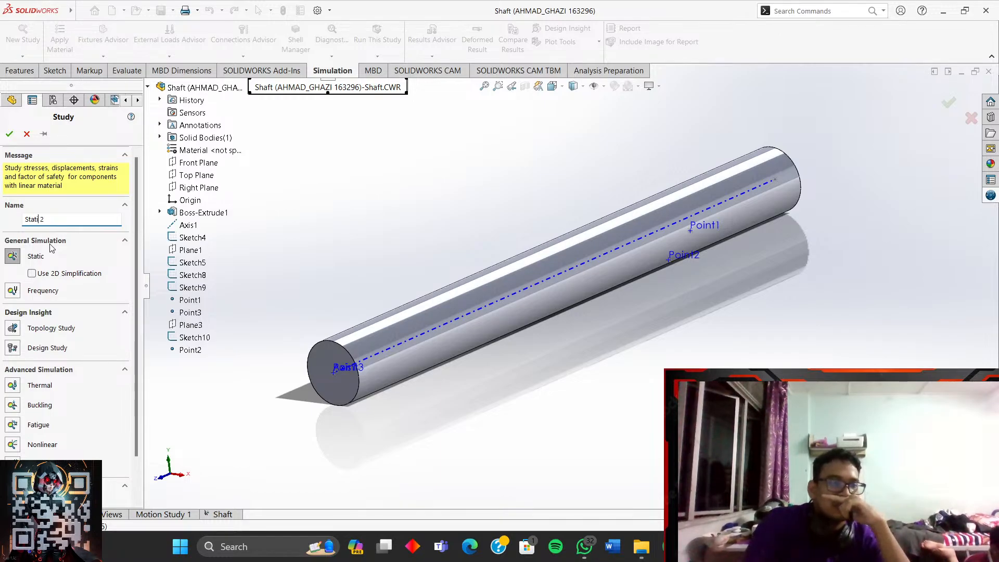
key("BackSpace")
key("BackSpace")
key("BackSpace")
key("BackSpace")
key("BackSpace")
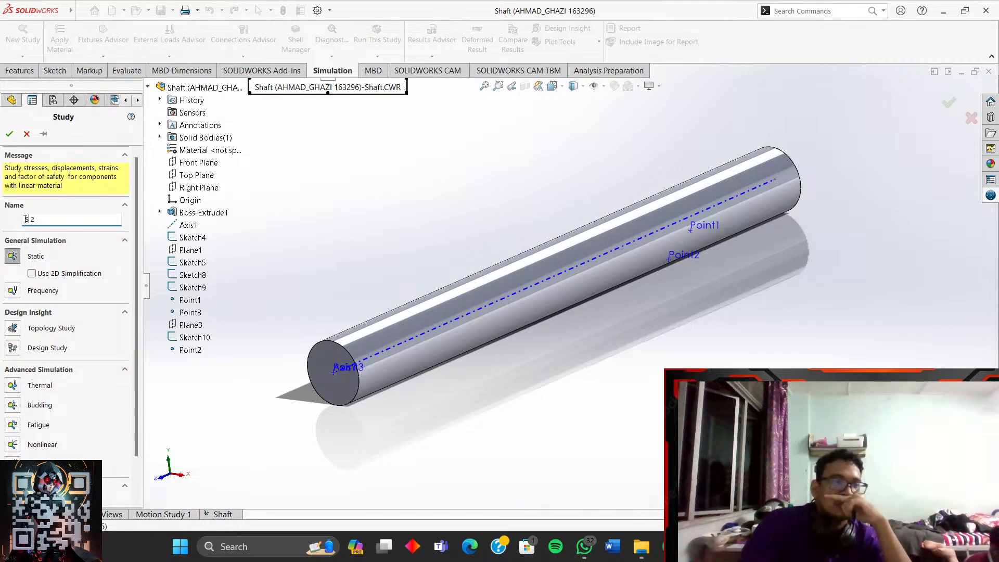
left_click(27, 134)
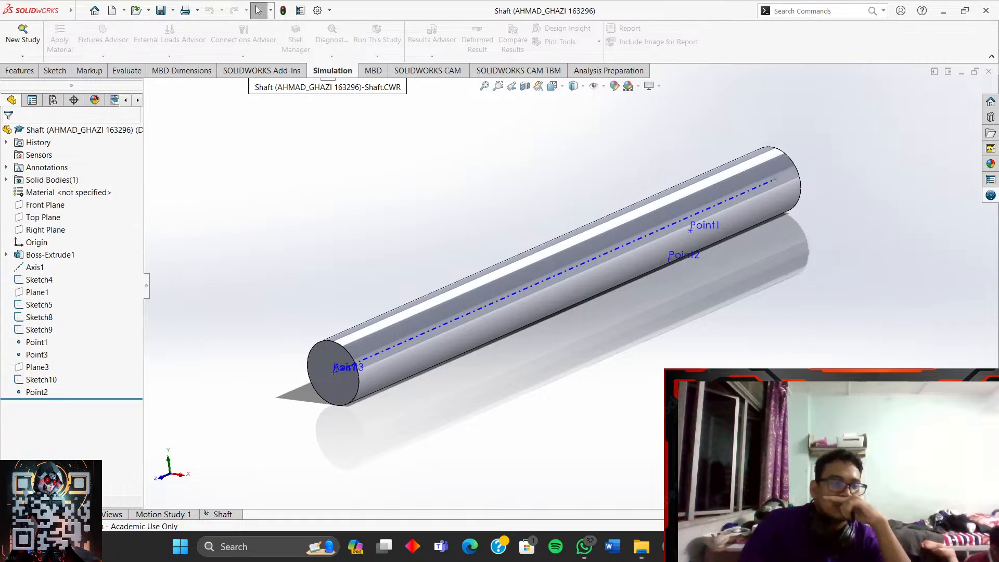
- Search YouTube for 'how to open simulation in solidworks'
left_click(669, 547)
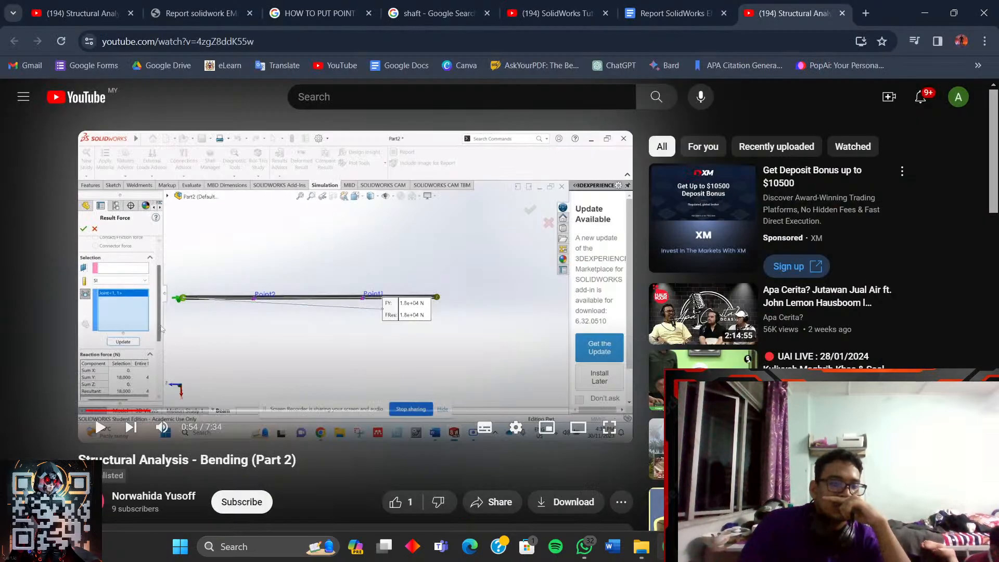
left_click(401, 104)
type("ho")
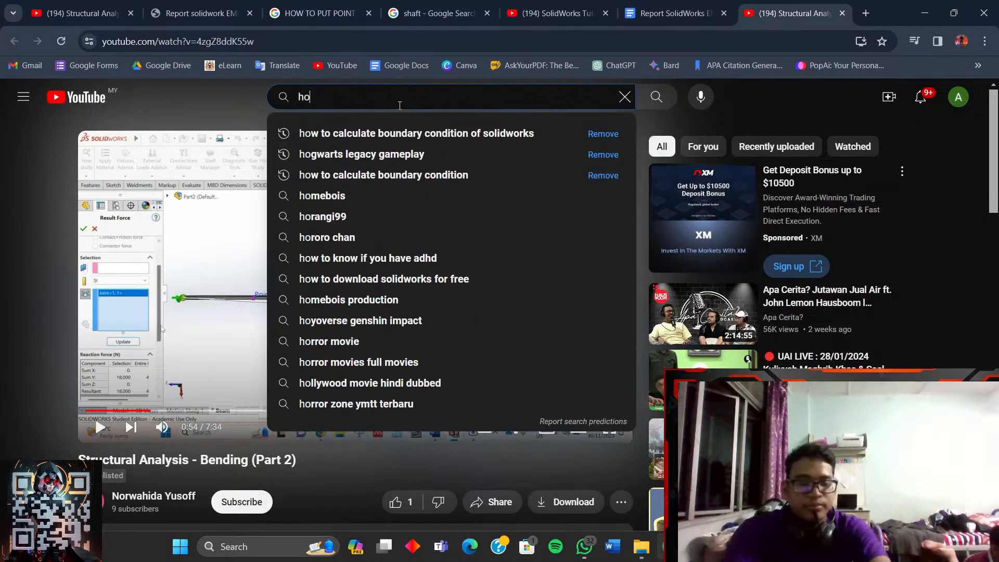
type("w to")
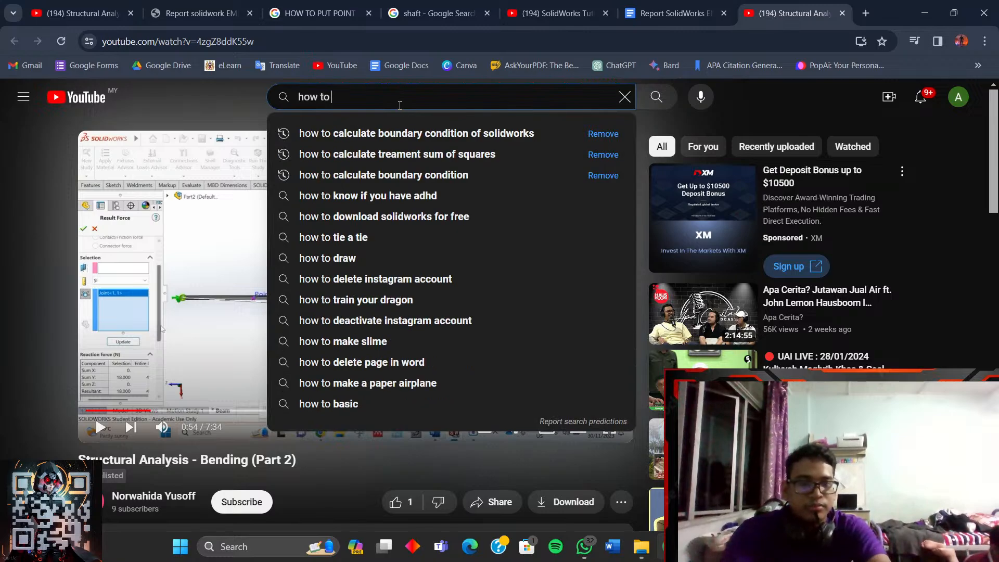
type(" downloa")
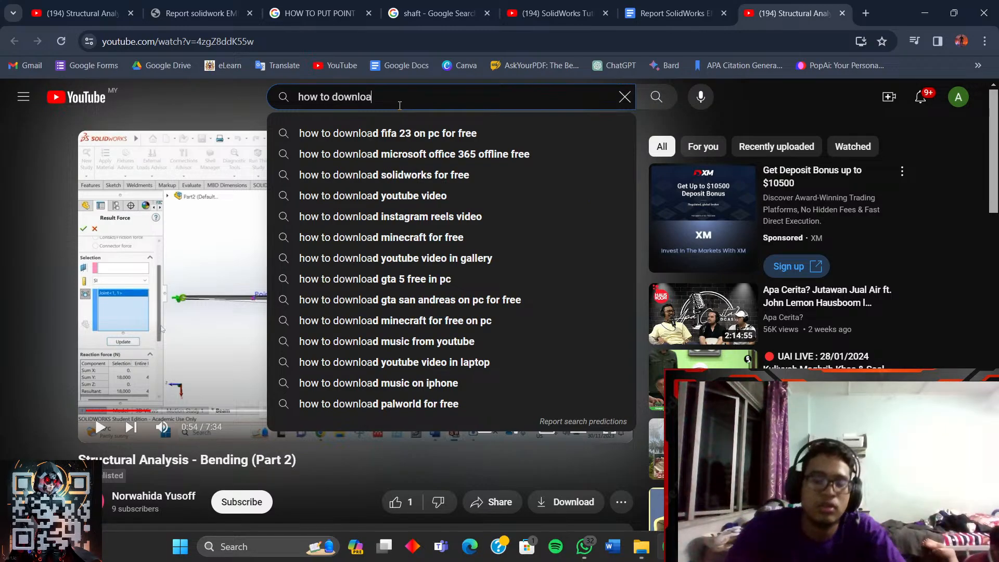
key("BackSpace")
key("BackSpace")
key("BackSpace")
key("BackSpace")
key("BackSpace")
key("BackSpace")
key("BackSpace")
type("op")
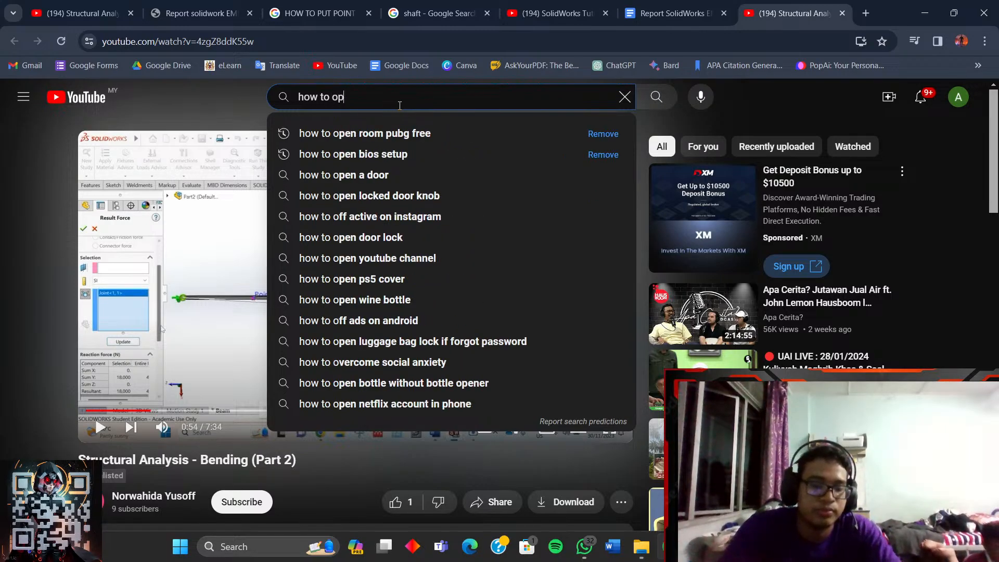
type("en simul")
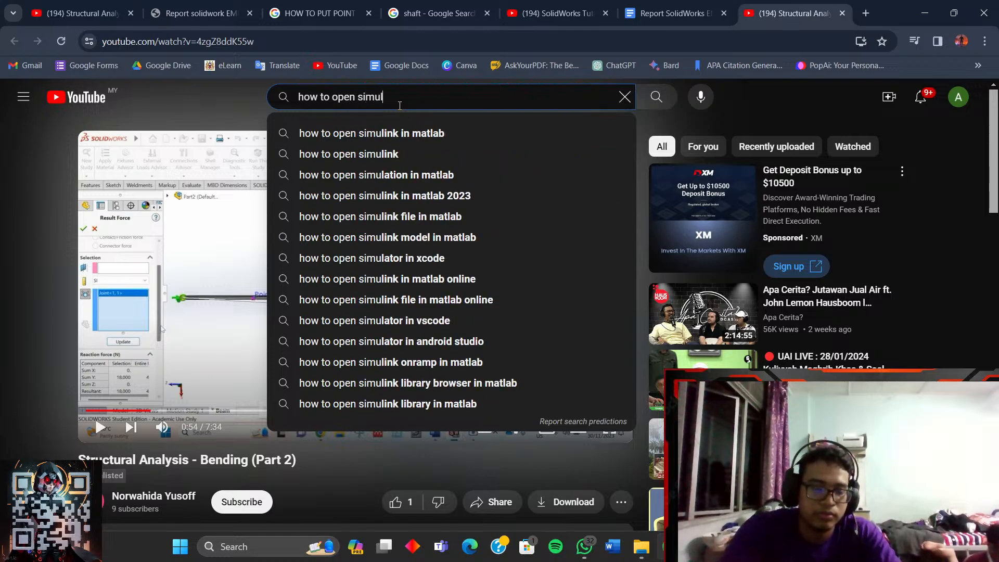
type("ation in s")
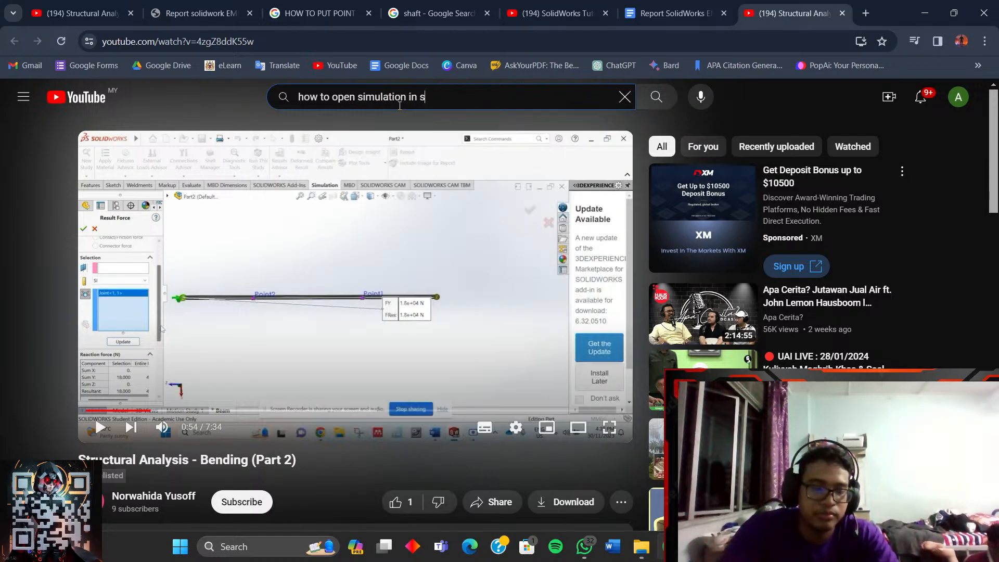
type("olidwp")
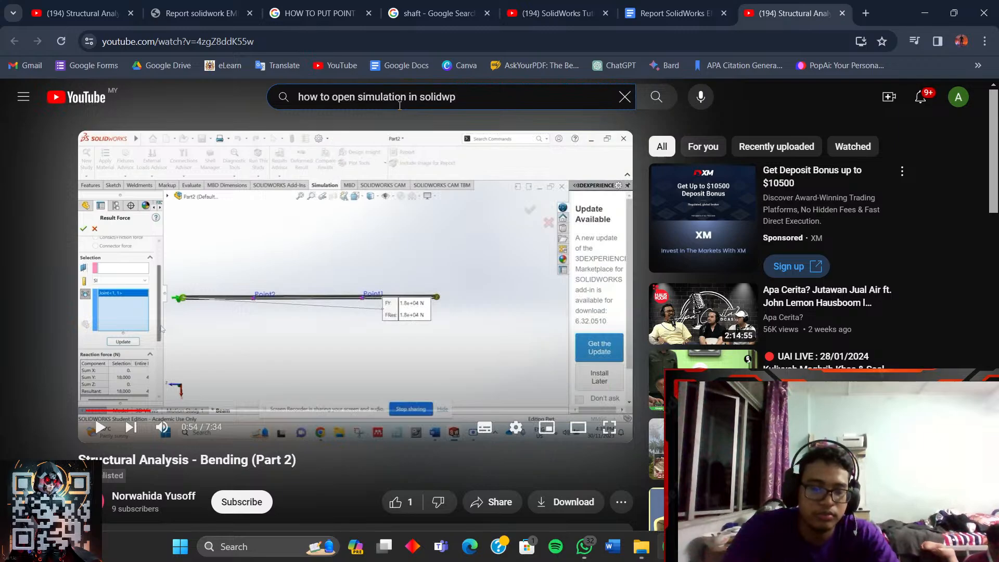
key("Return")
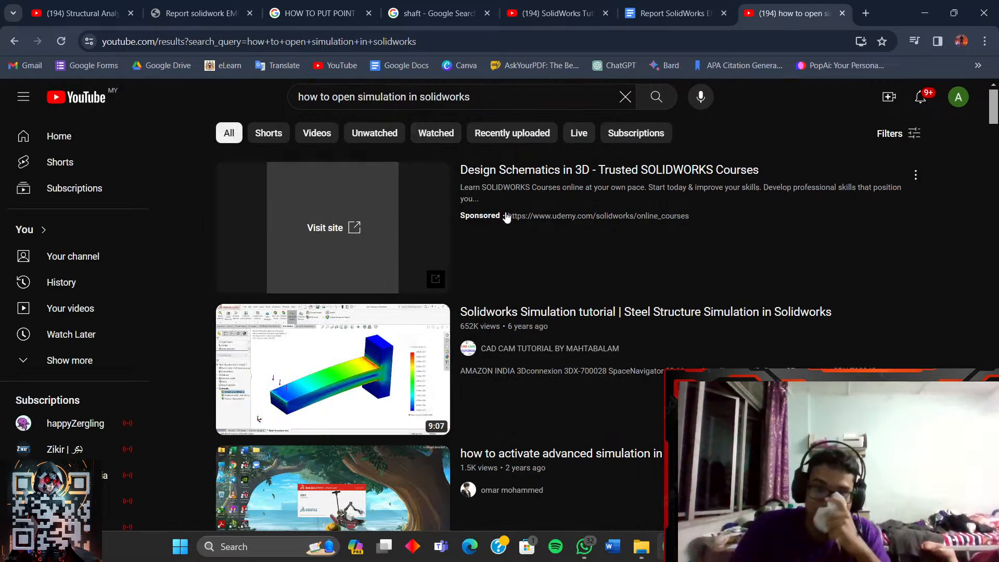
- Browse the video results, select the search phrase, and switch to the Report SolidWorks Google Doc
scroll(507, 219, "down", 2)
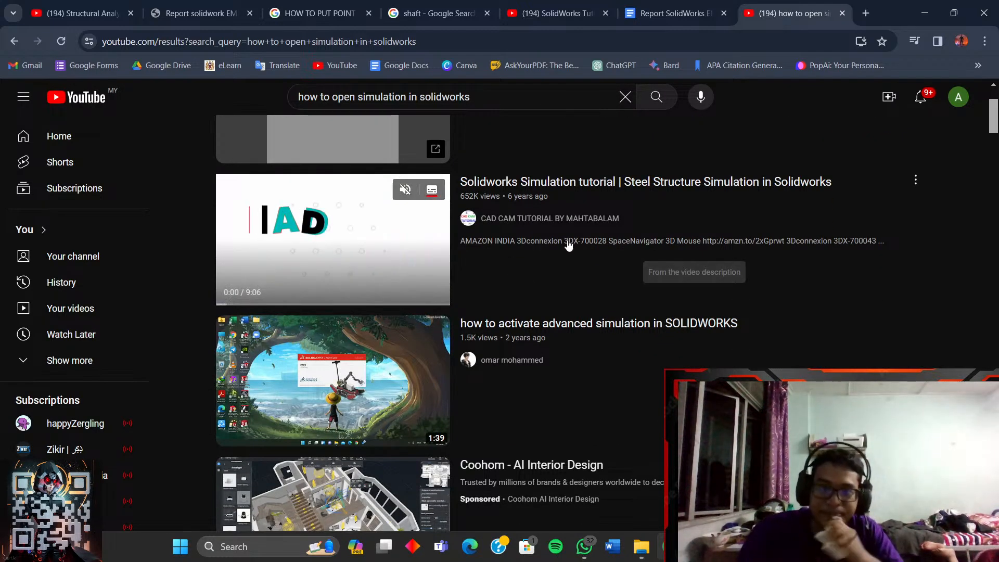
scroll(569, 246, "down", 2)
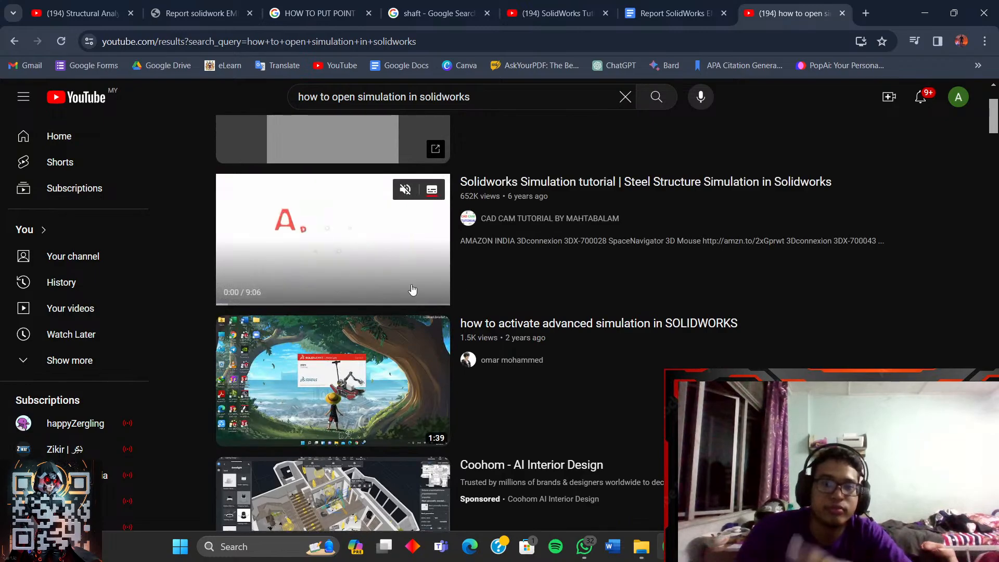
scroll(383, 306, "down", 3)
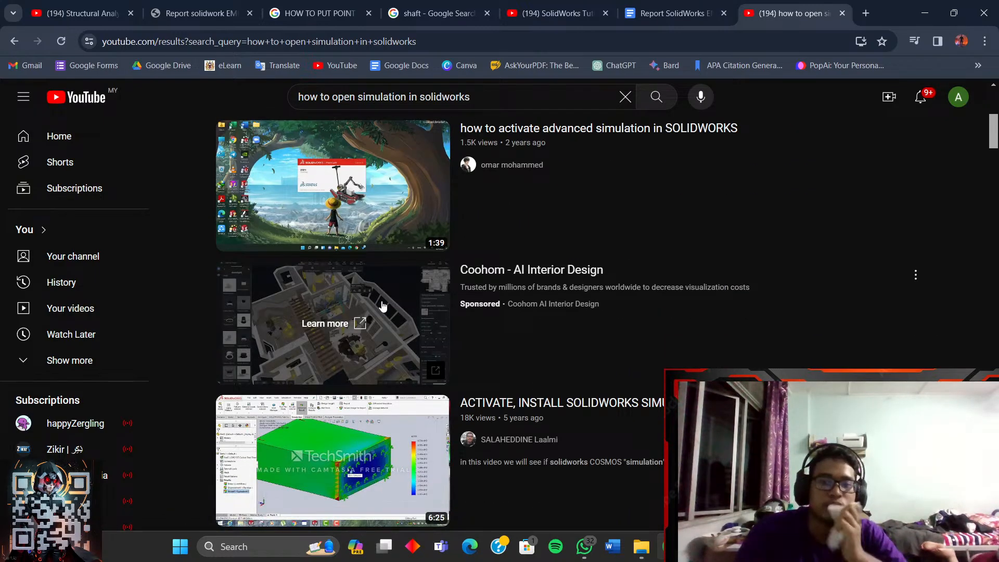
scroll(382, 306, "down", 2)
scroll(386, 317, "down", 4)
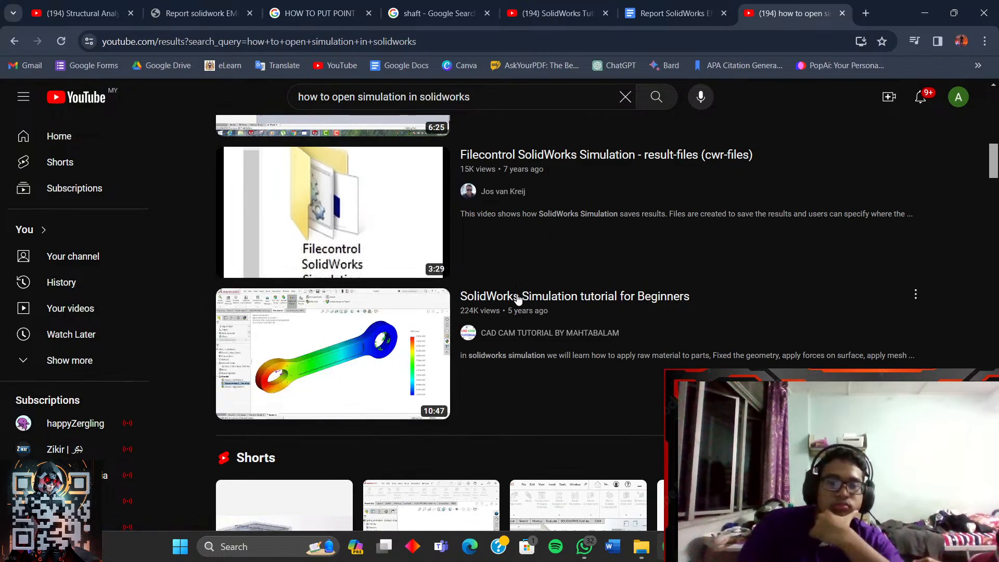
scroll(446, 359, "down", 8)
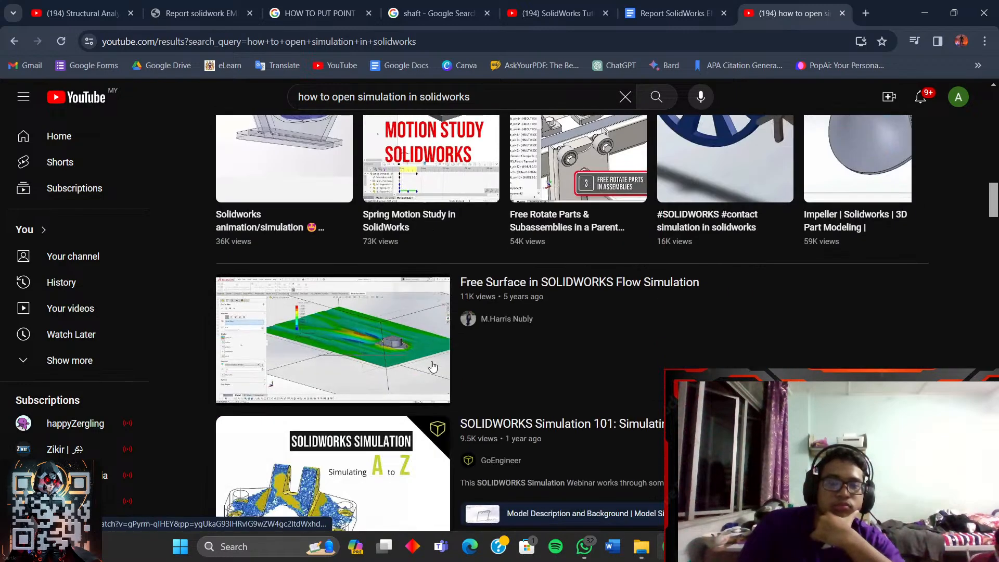
scroll(371, 356, "down", 4)
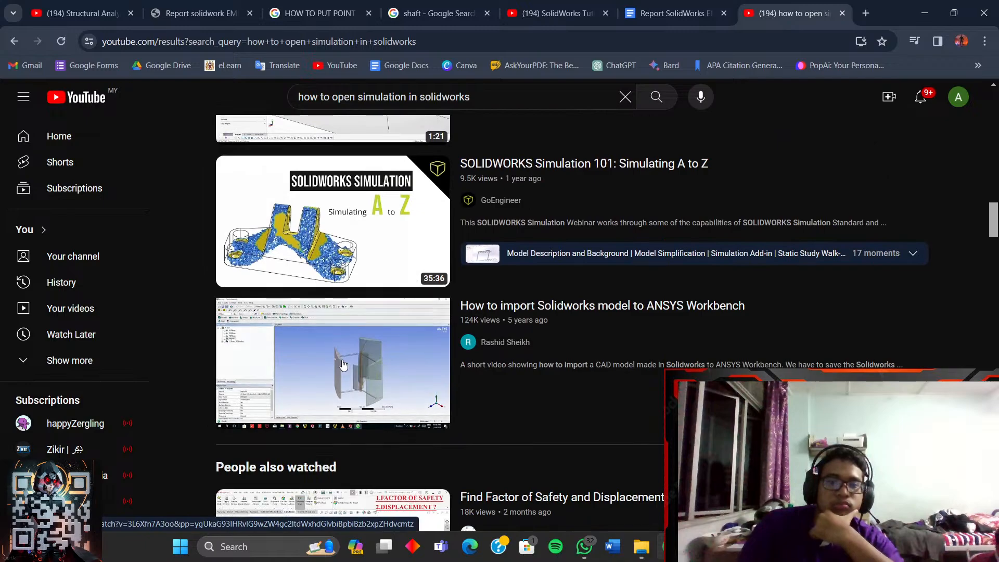
scroll(386, 155, "up", 2)
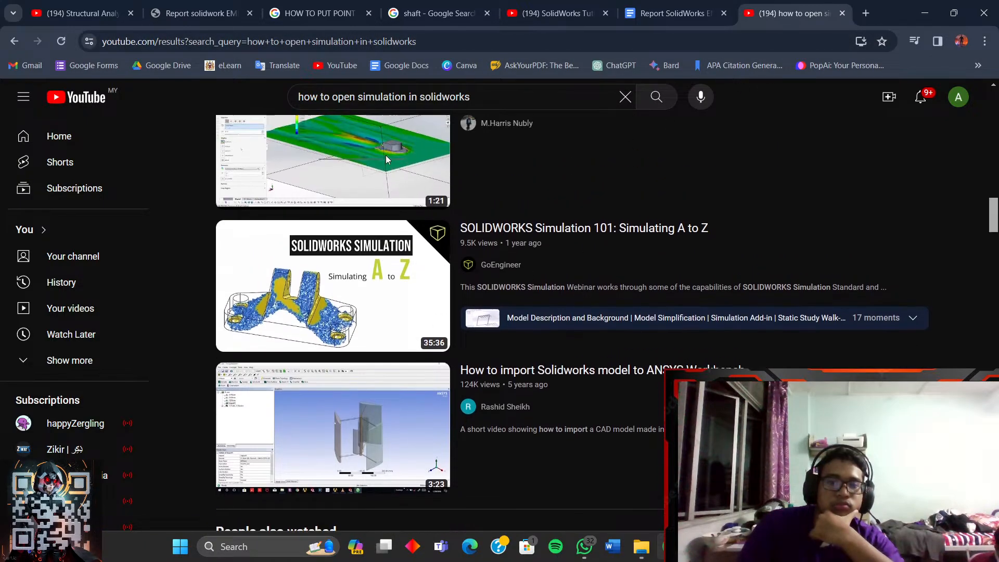
scroll(378, 119, "up", 5)
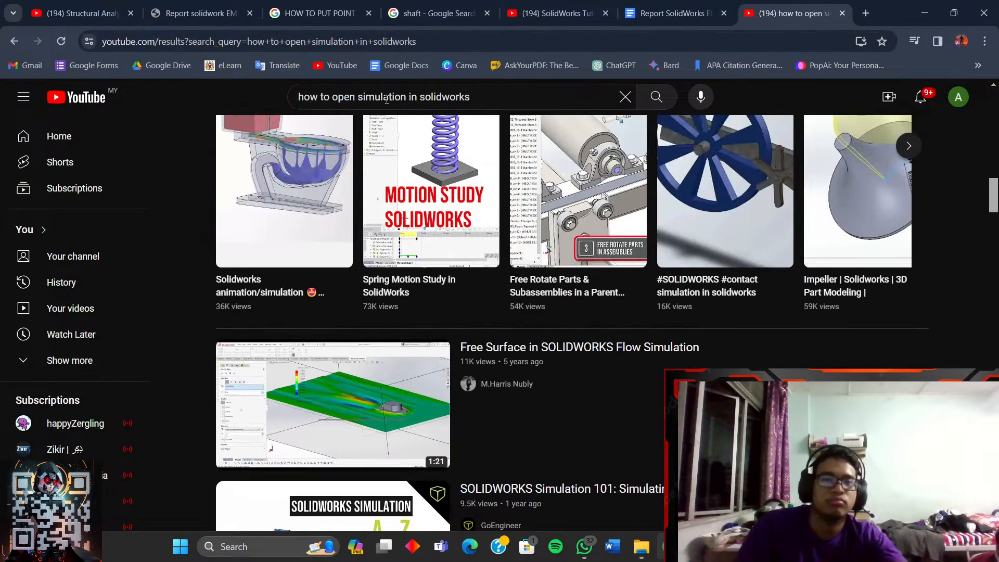
left_click(386, 99)
left_click_drag(496, 101, 300, 100)
key("ctrl+c")
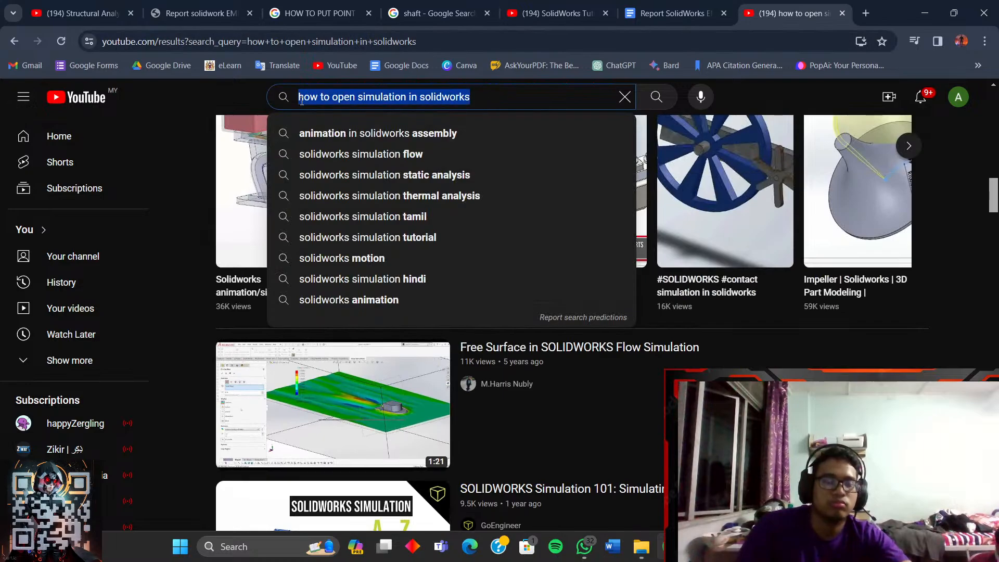
left_click(672, 13)
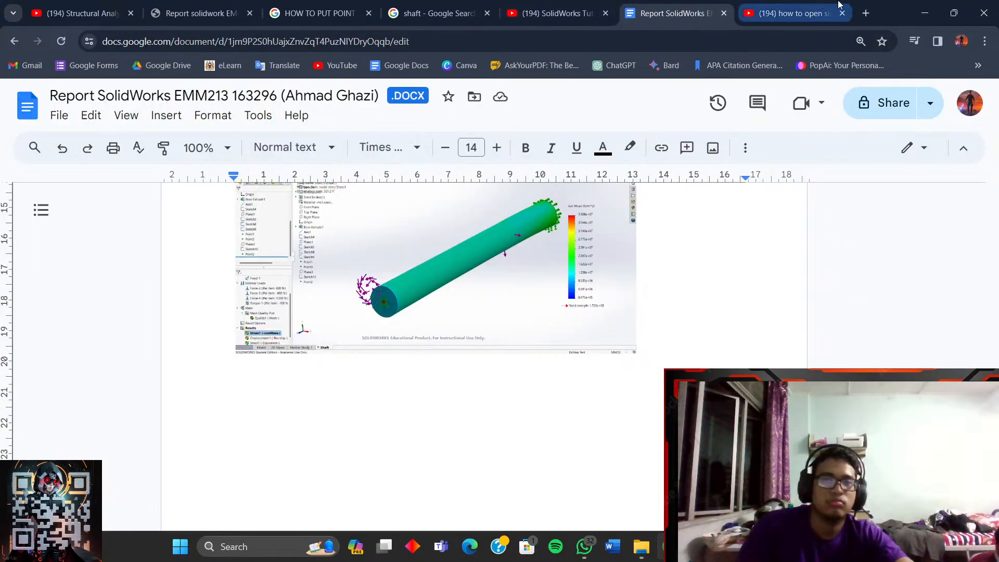
- Google the pasted phrase 'how to open simulation in solidworks' in a new browser tab
left_click(865, 13)
key("ctrl+v")
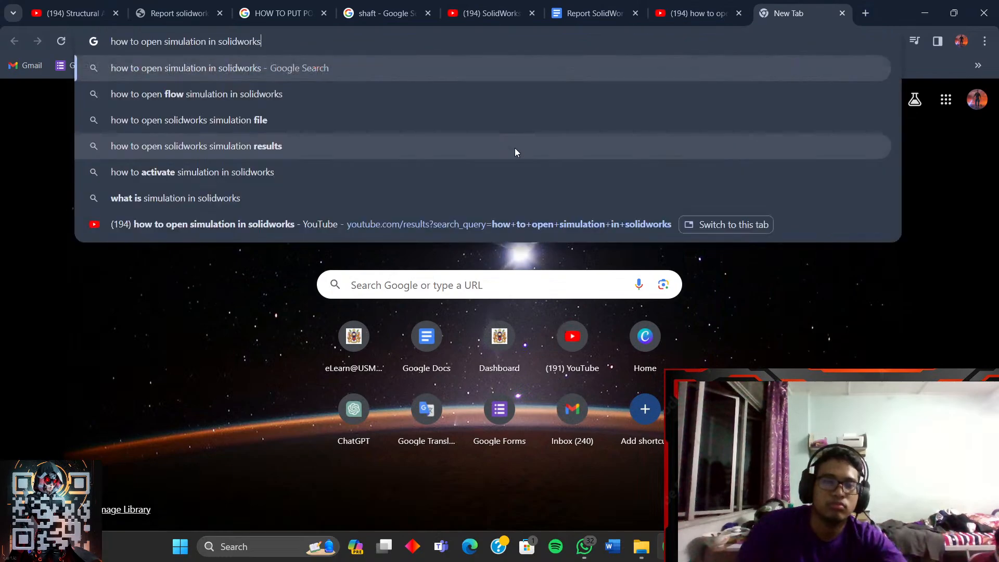
left_click(373, 68)
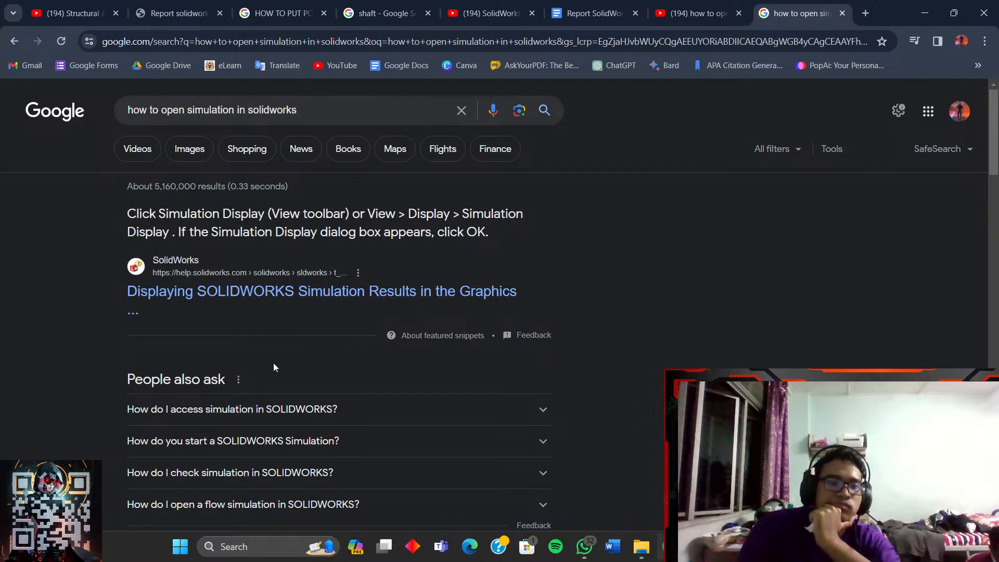
- Read the People also ask answers on accessing and starting Simulation, then return to SOLIDWORKS
scroll(275, 368, "down", 1)
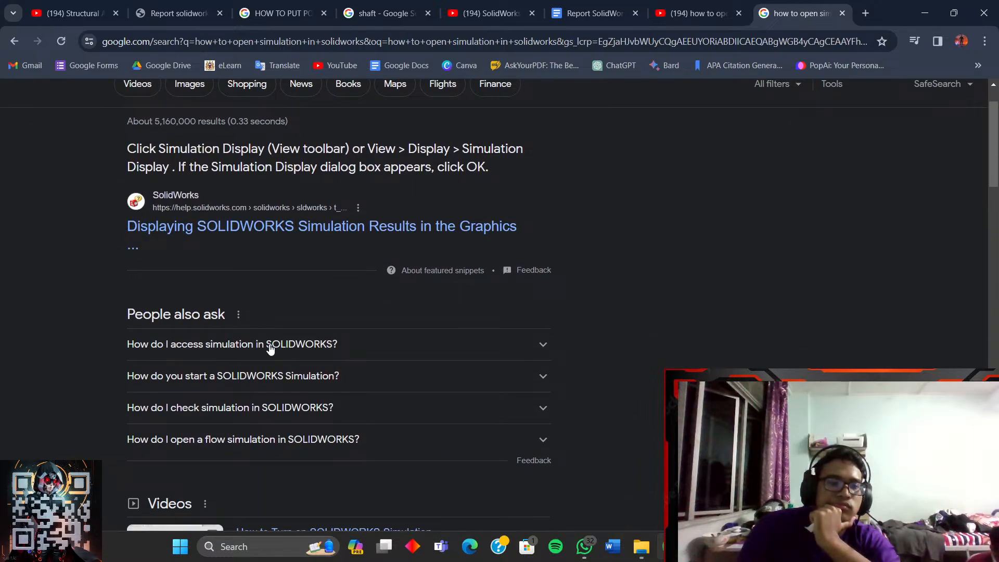
left_click(270, 346)
scroll(270, 348, "down", 2)
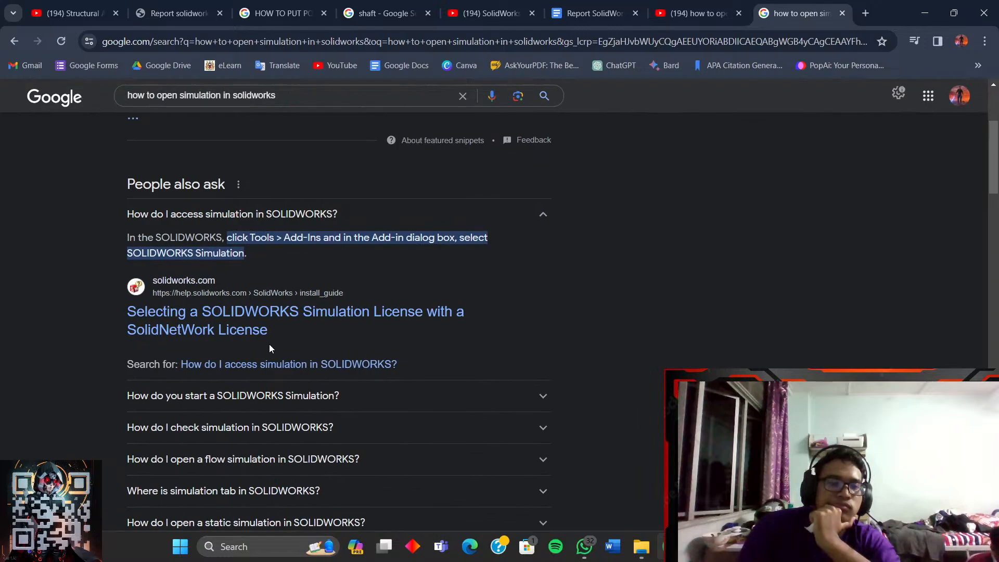
left_click(353, 398)
scroll(352, 394, "down", 2)
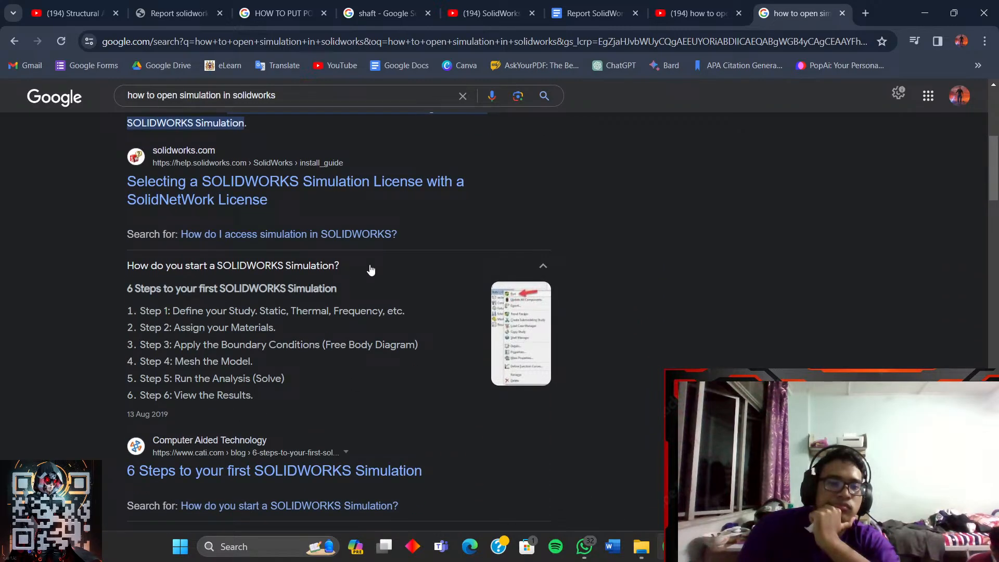
left_click(370, 269)
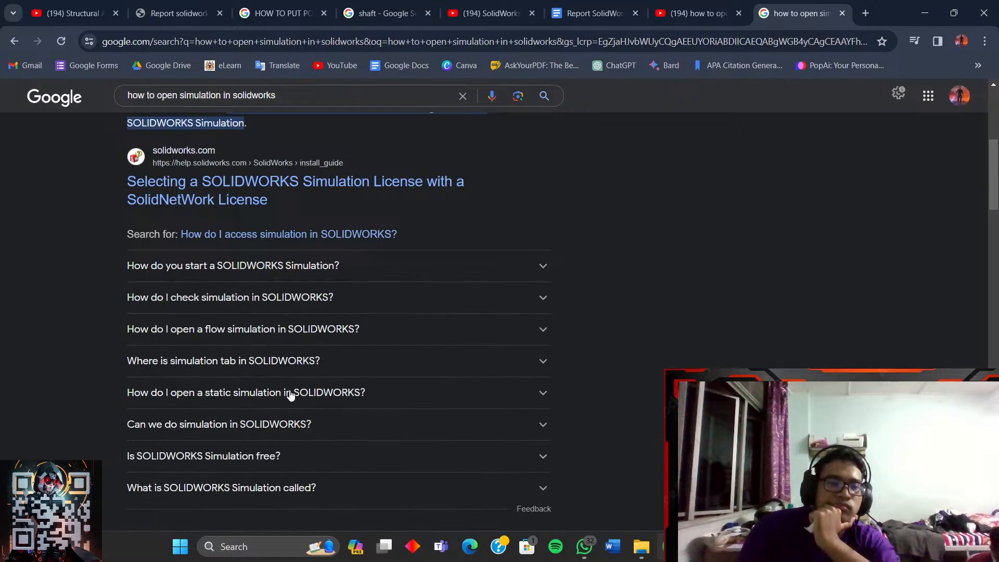
scroll(282, 414, "down", 1)
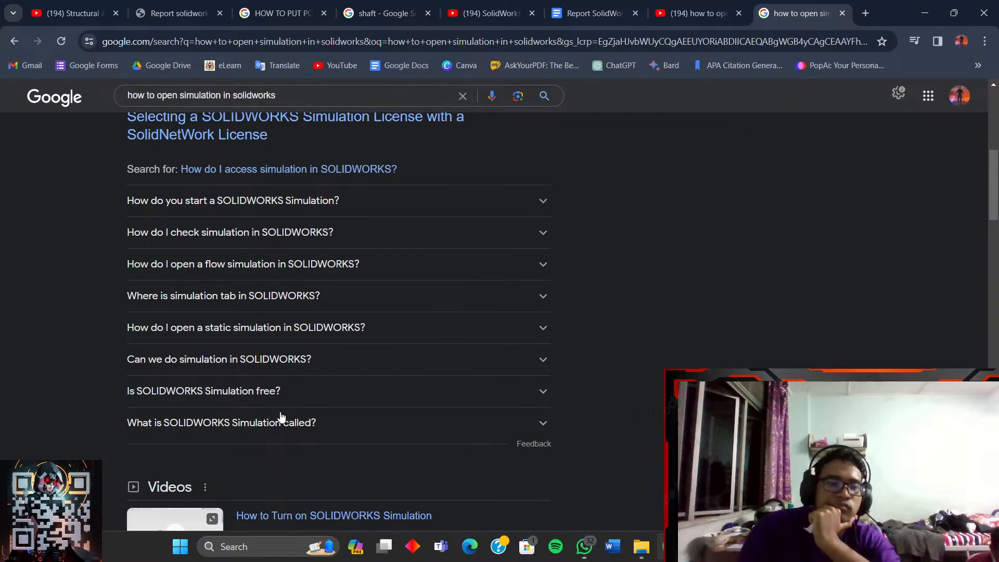
scroll(369, 395, "down", 5)
scroll(458, 430, "down", 2)
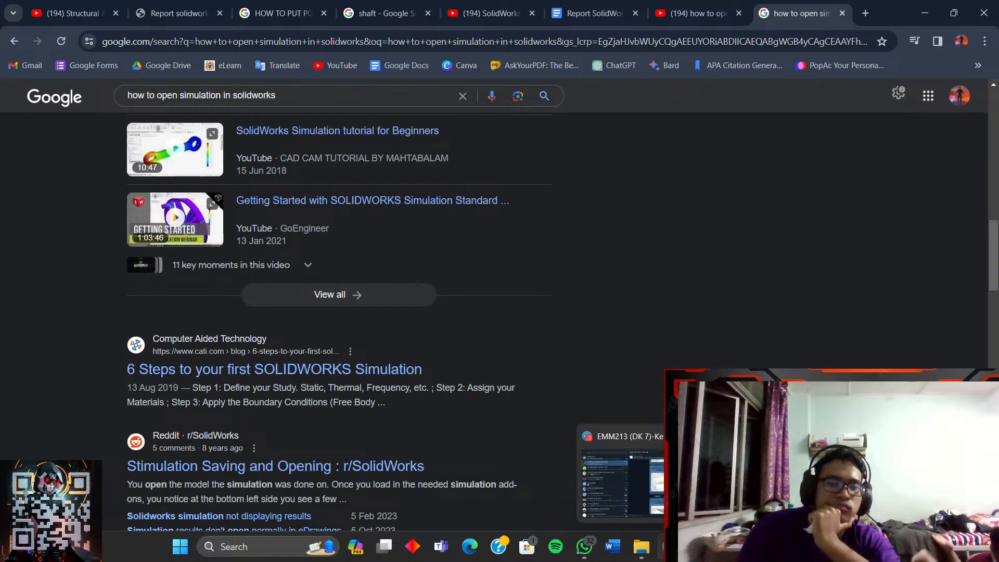
left_click(728, 546)
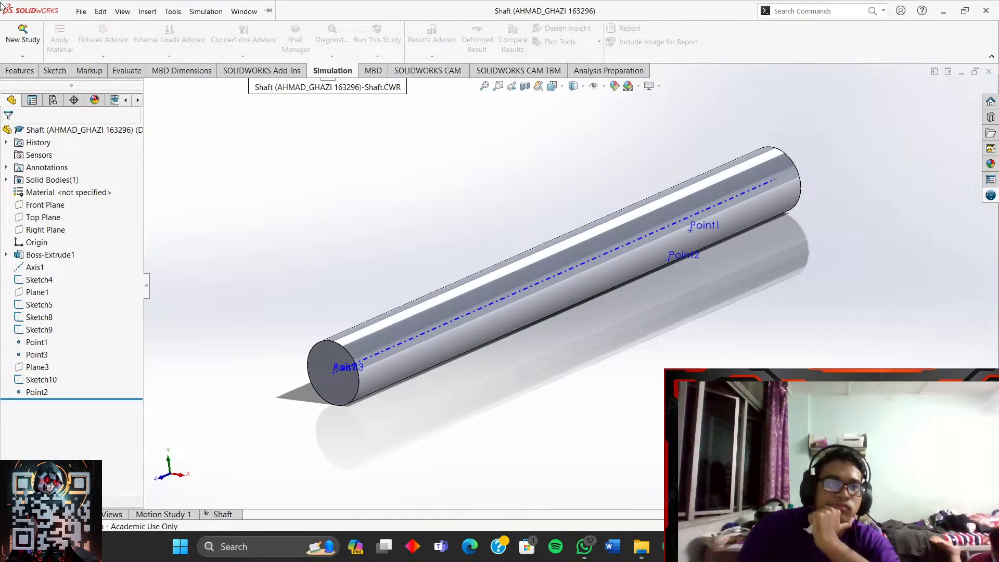
- Start a new study on the shaft, cancel it, and show the new-document options
left_click(23, 55)
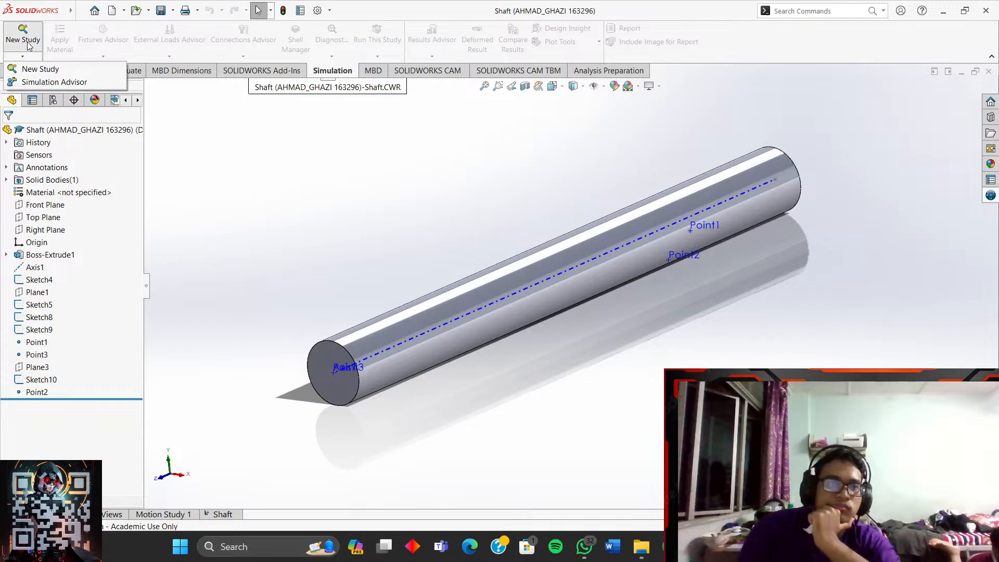
left_click(40, 68)
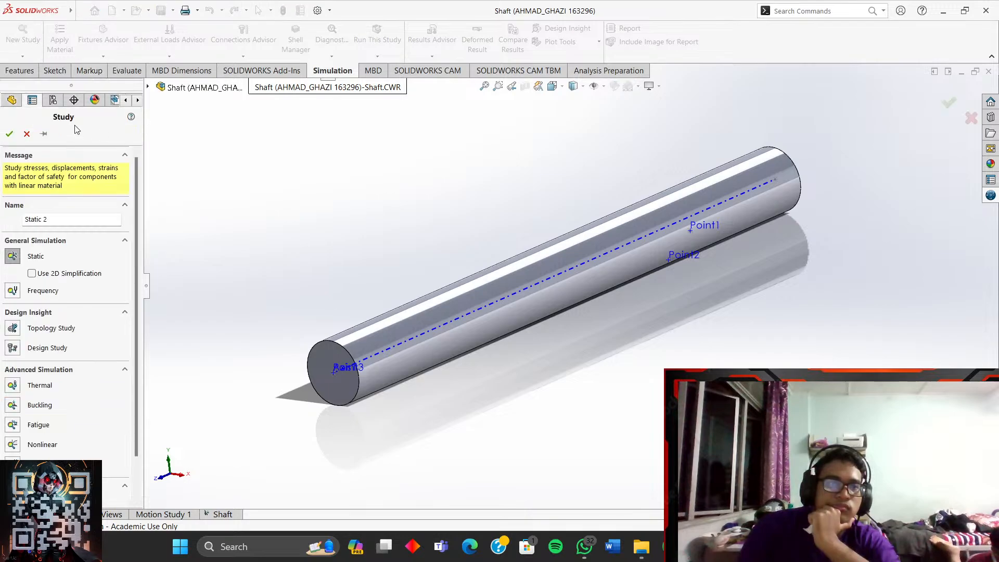
left_click(26, 134)
left_click(125, 10)
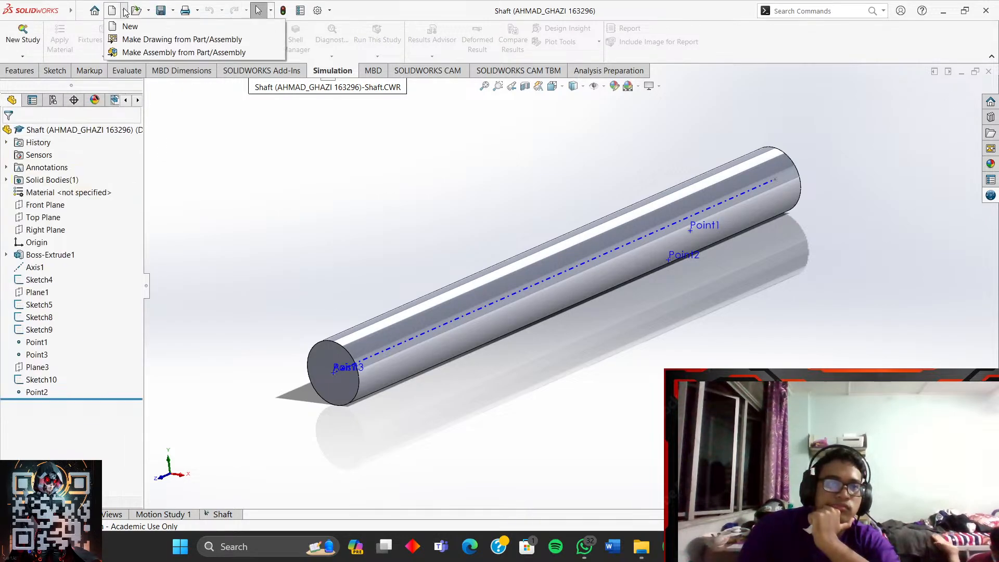
mouse_move(133, 19)
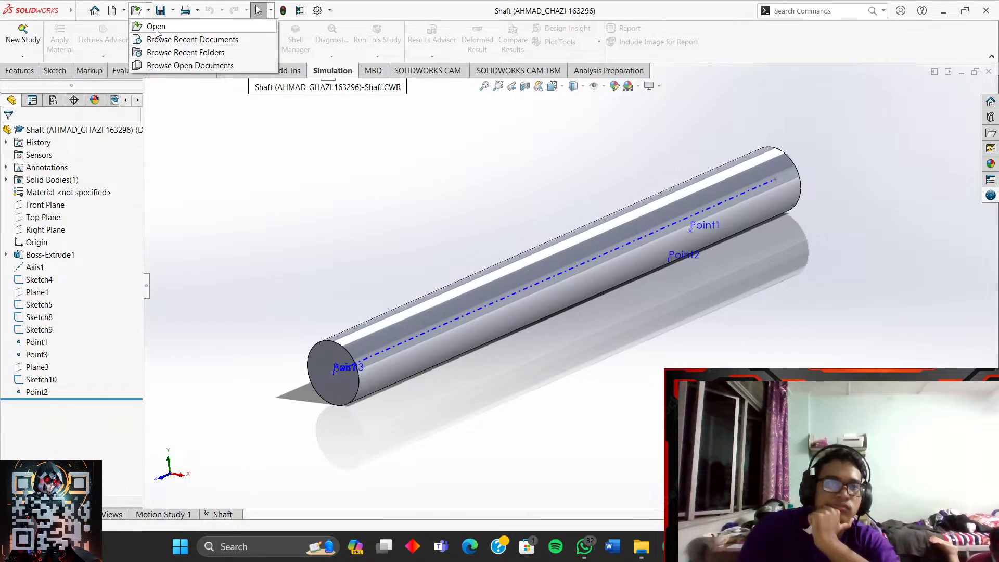
left_click(177, 65)
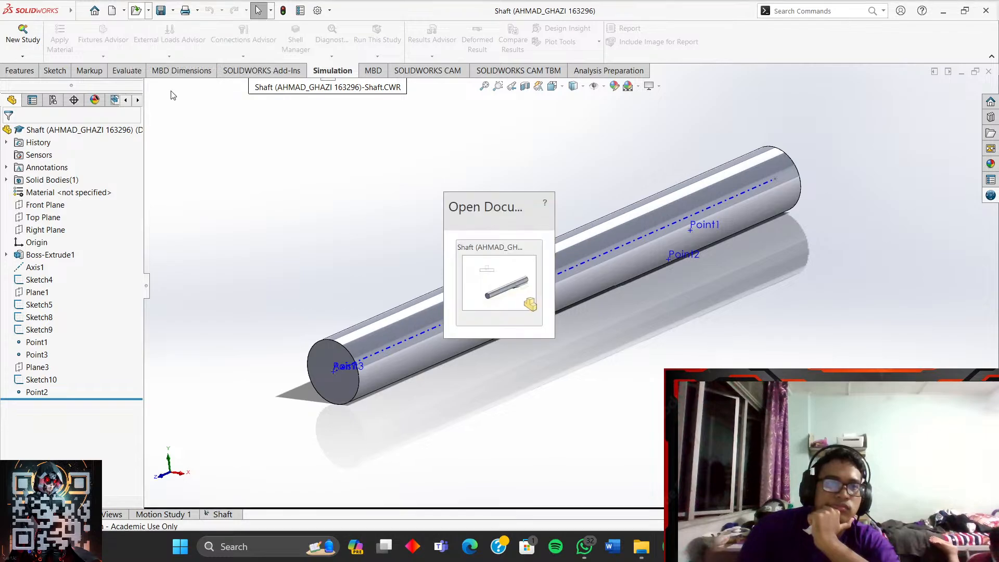
left_click(545, 202)
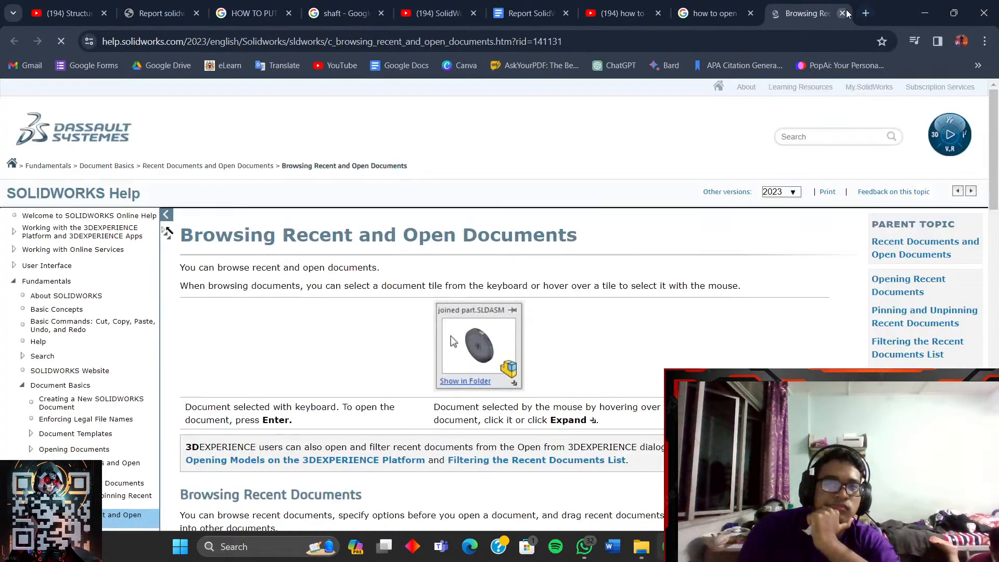
left_click(843, 13)
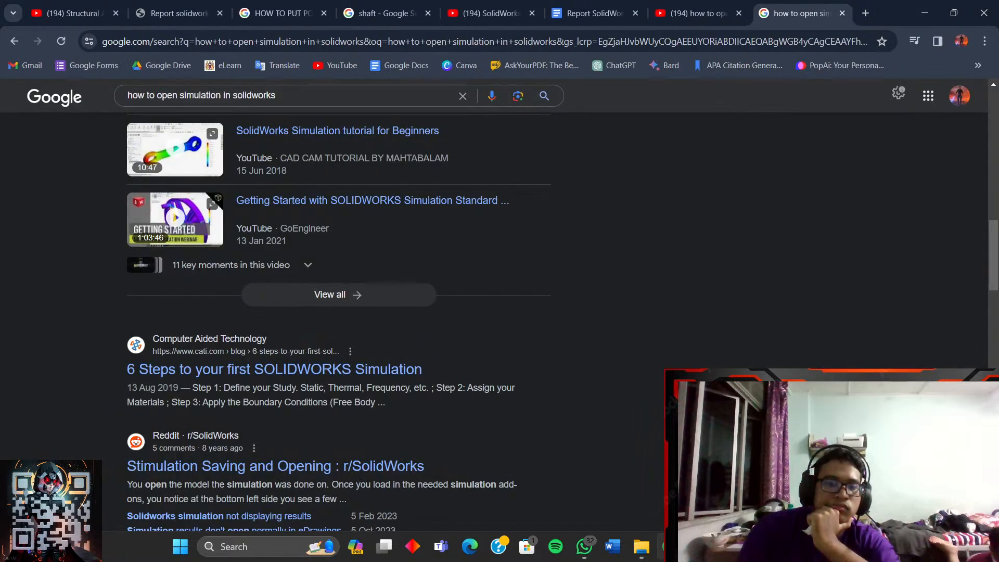
mouse_move(699, 546)
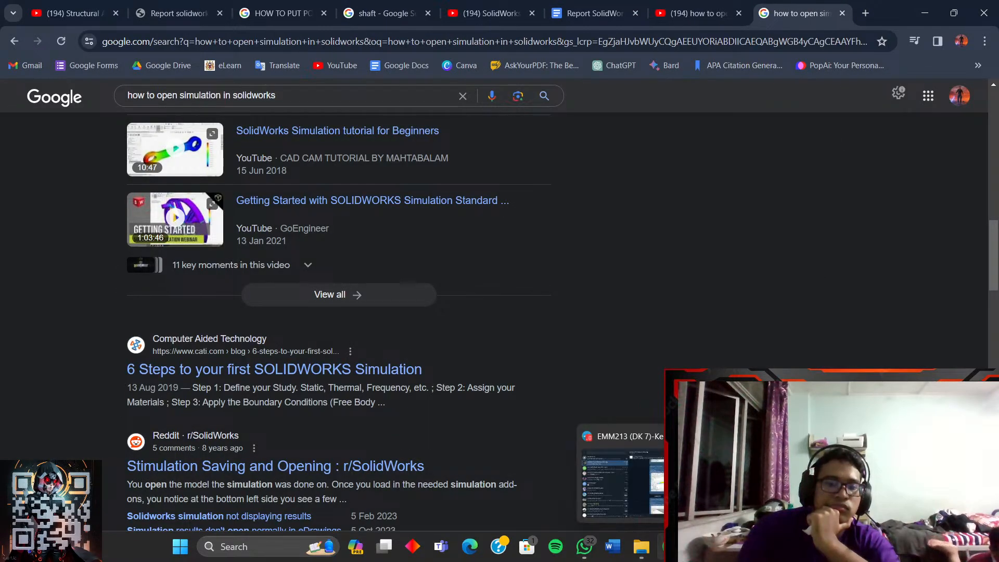
left_click(728, 547)
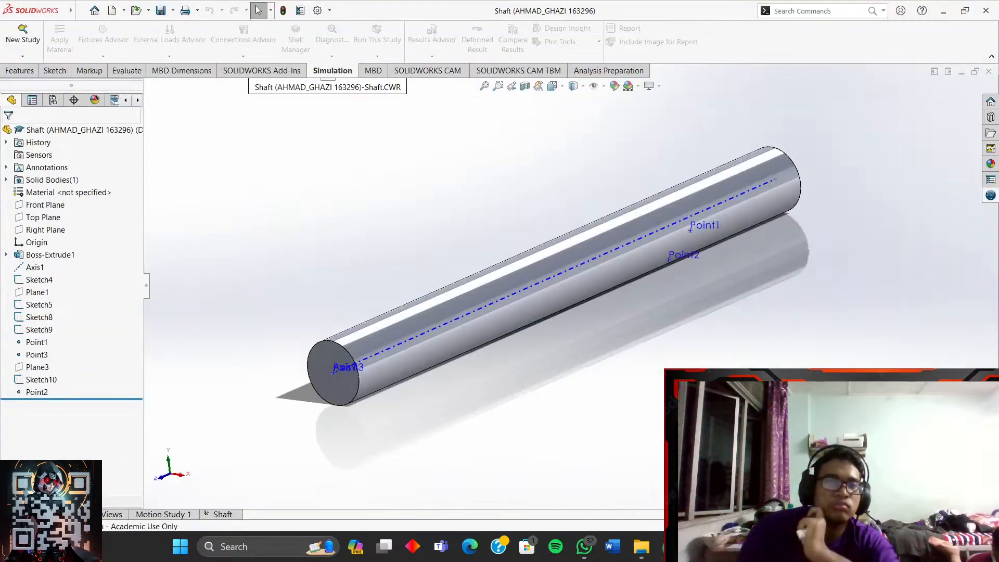
- In the Open dialog, browse from Documents through the assignment and EMM213 folders to the Shaft 2 folder
left_click(149, 11)
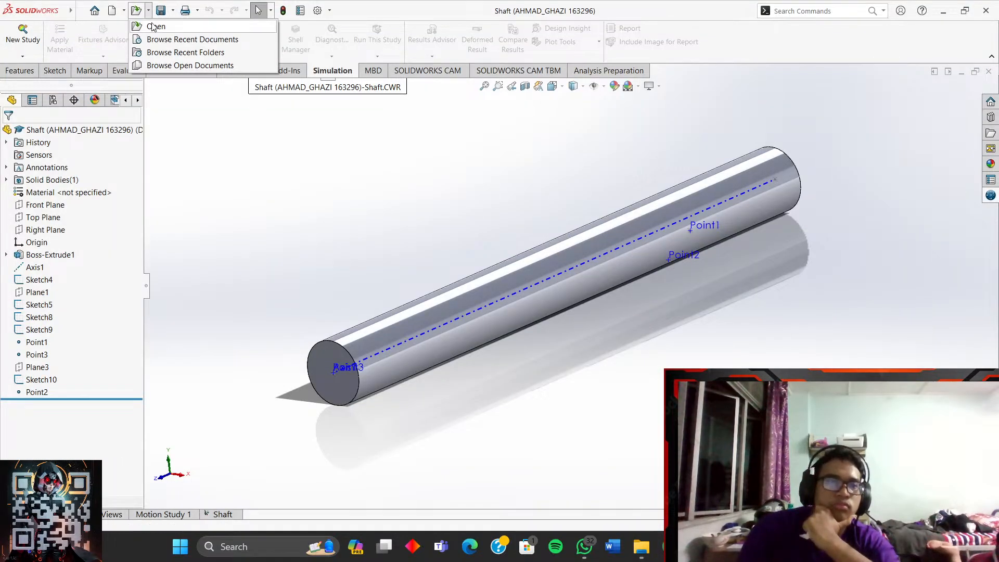
left_click(154, 27)
scroll(468, 244, "down", 3)
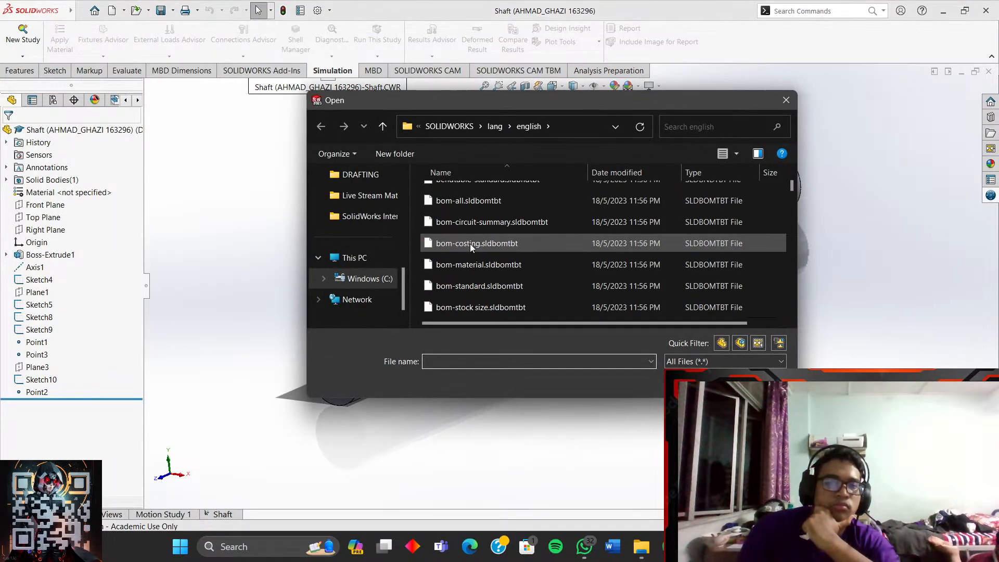
scroll(470, 244, "up", 2)
scroll(365, 234, "up", 3)
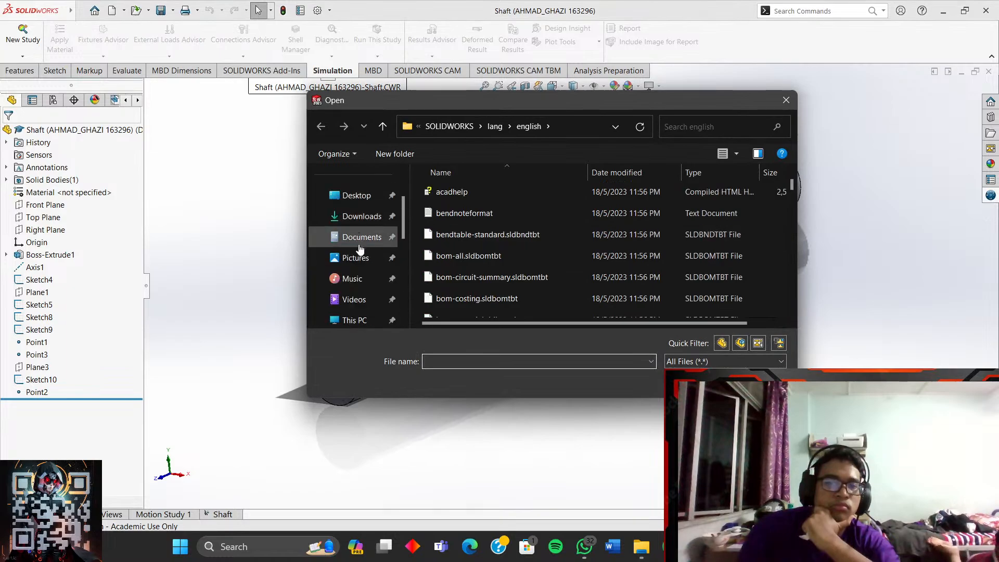
left_click(359, 240)
scroll(471, 251, "down", 2)
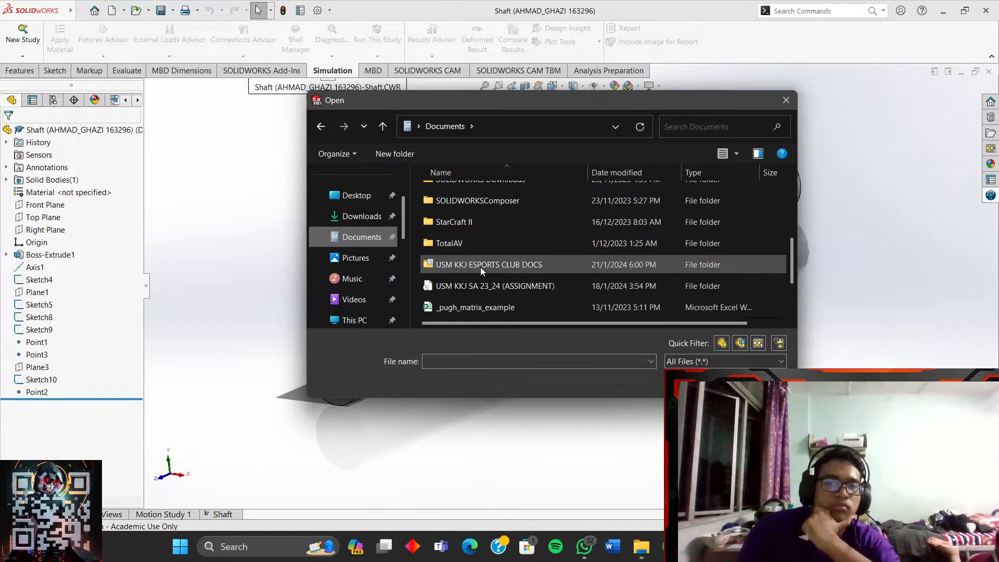
double_click(485, 284)
scroll(484, 270, "down", 1)
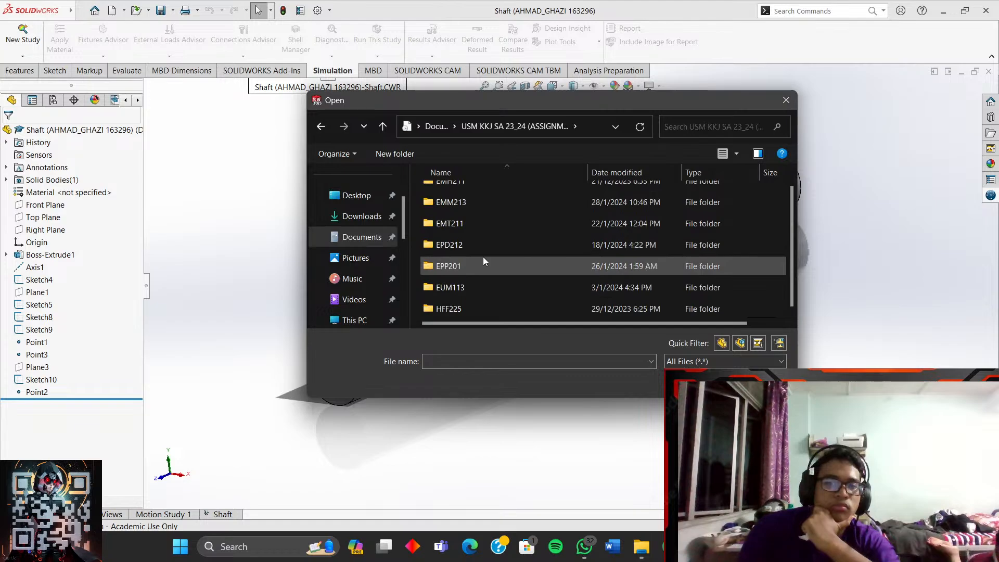
double_click(495, 204)
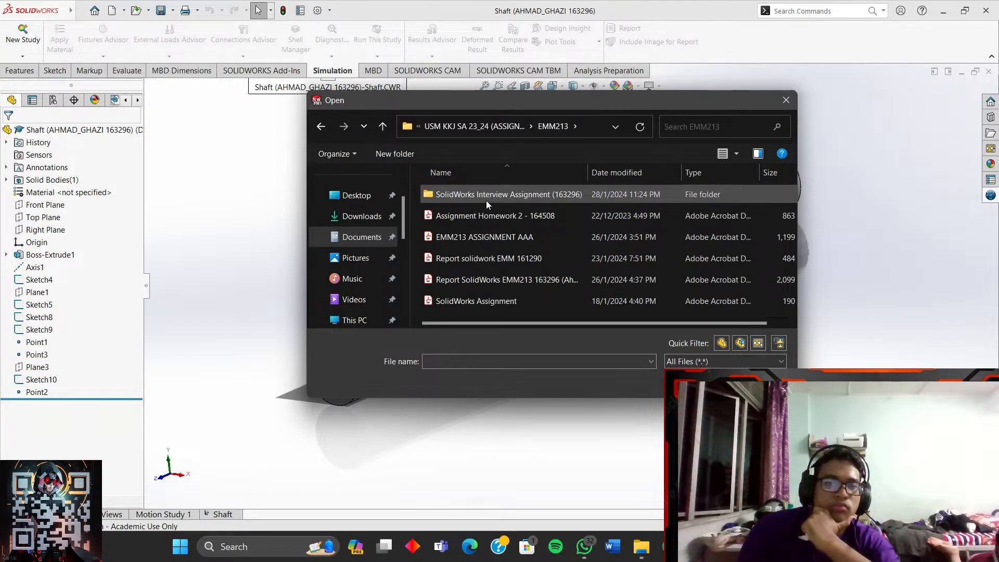
double_click(486, 201)
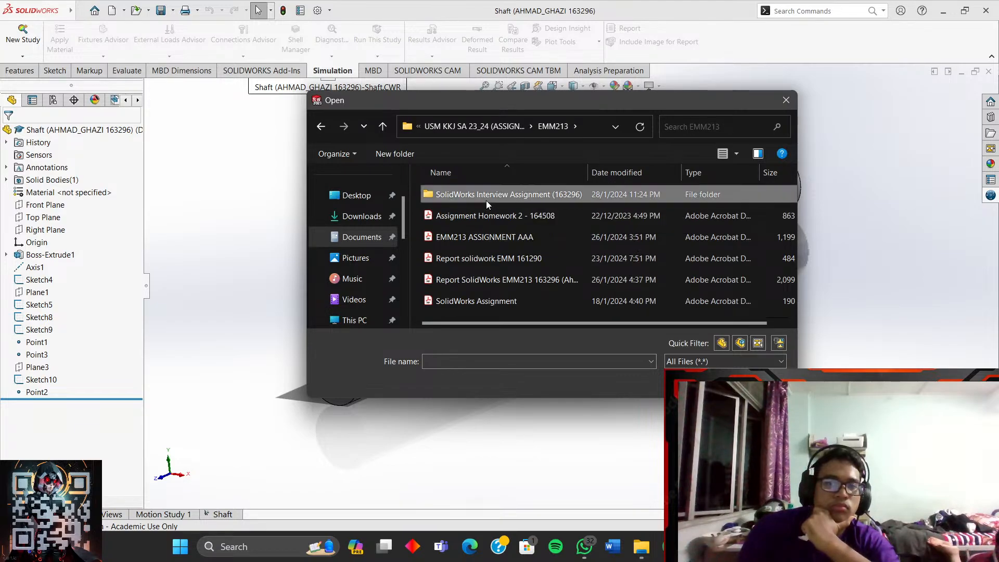
double_click(485, 196)
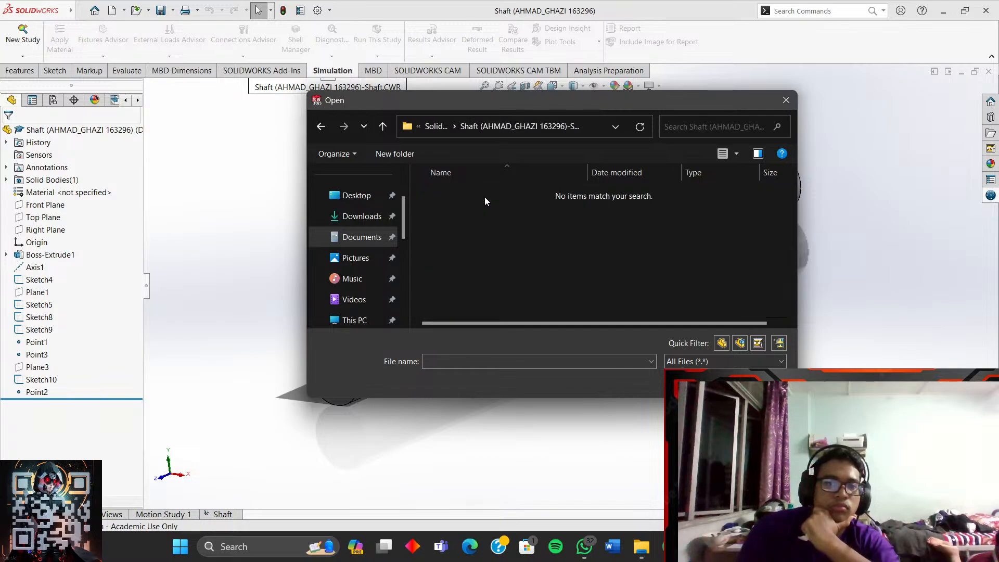
- Show All Files in the Shaft 2 folder, then cancel the Open dialog
left_click(728, 362)
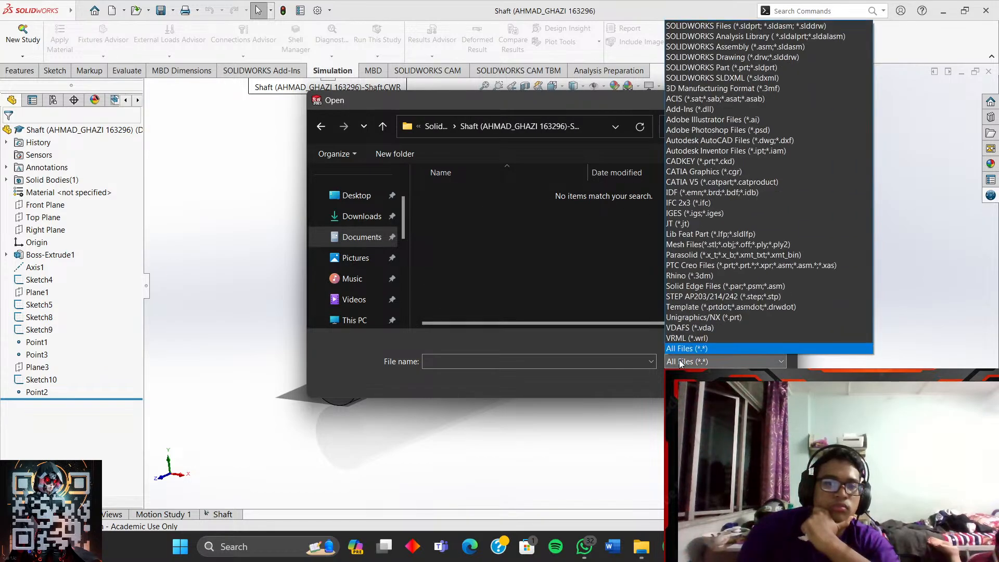
left_click(697, 352)
left_click(761, 384)
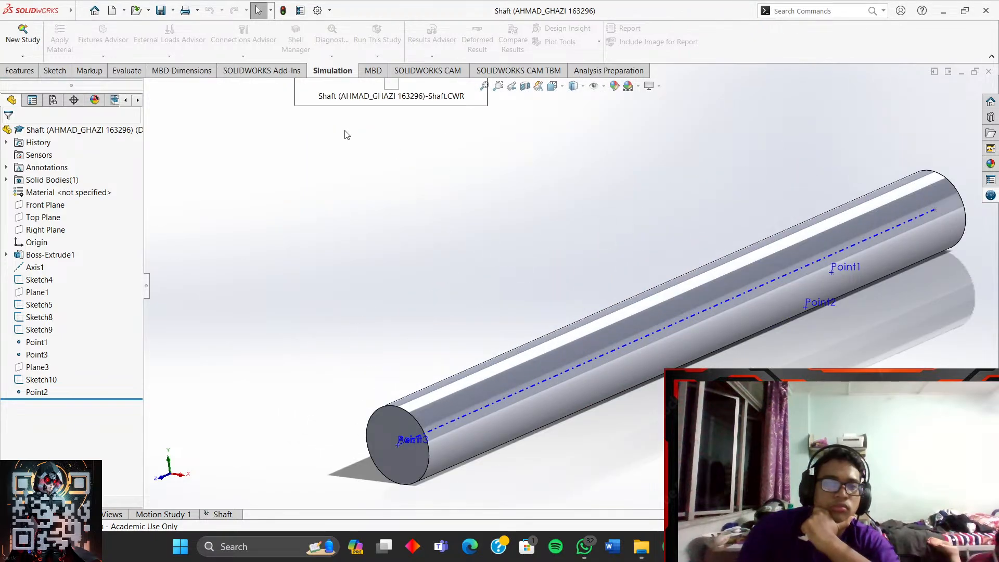
- Create a Static study renamed to 'Shaft 2' and confirm it
left_click(23, 32)
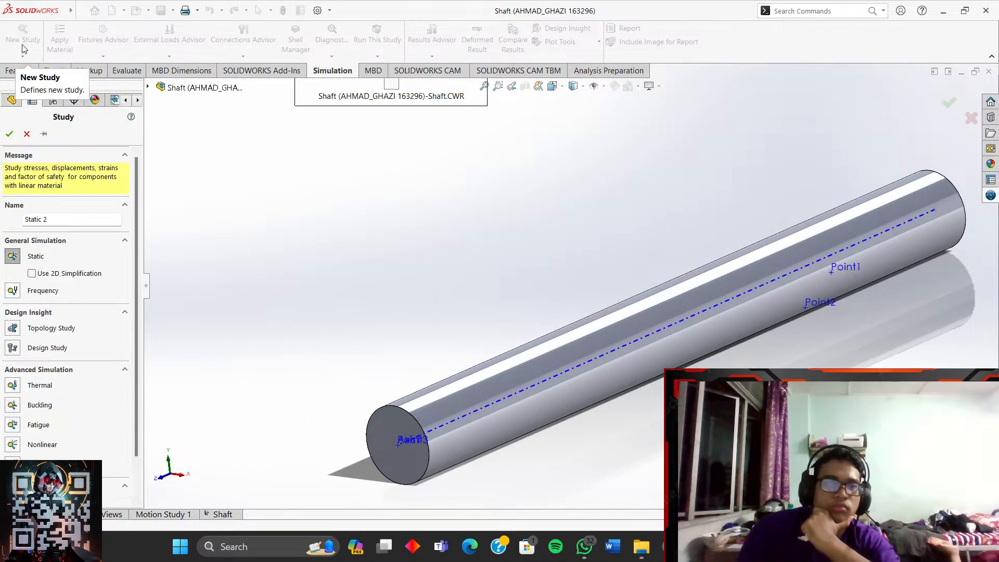
left_click(83, 220)
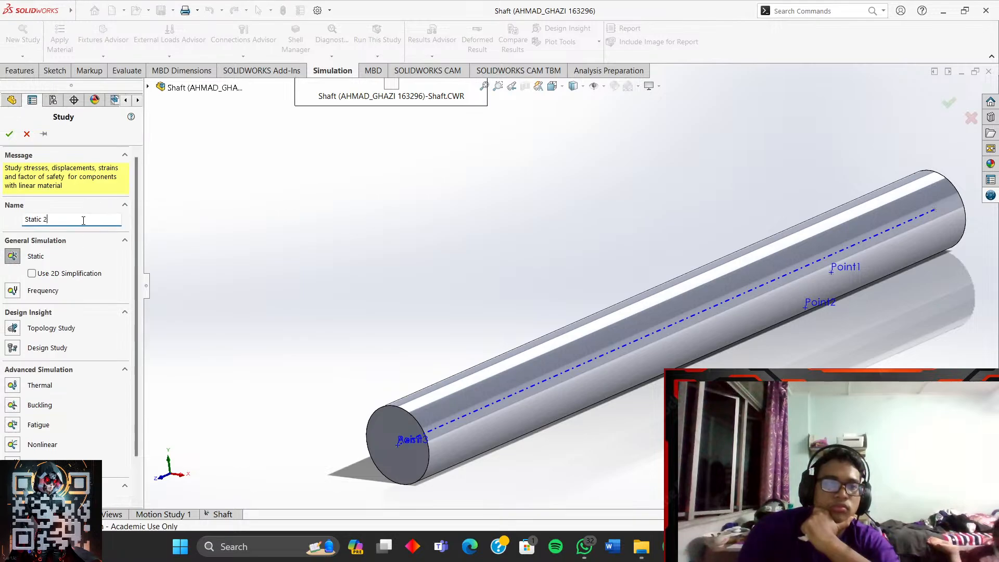
key("ctrl+a")
type("S")
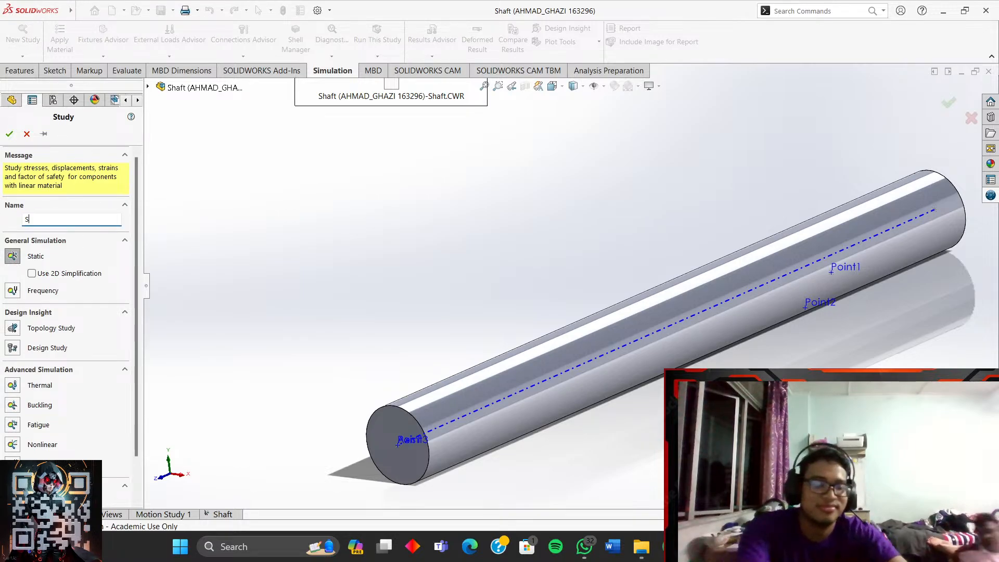
type("haf")
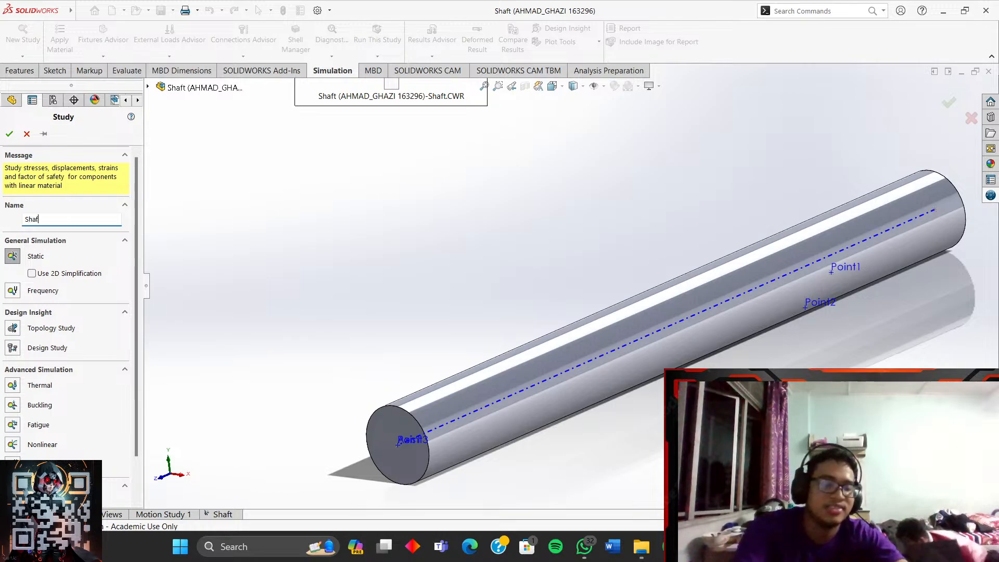
type("t 2")
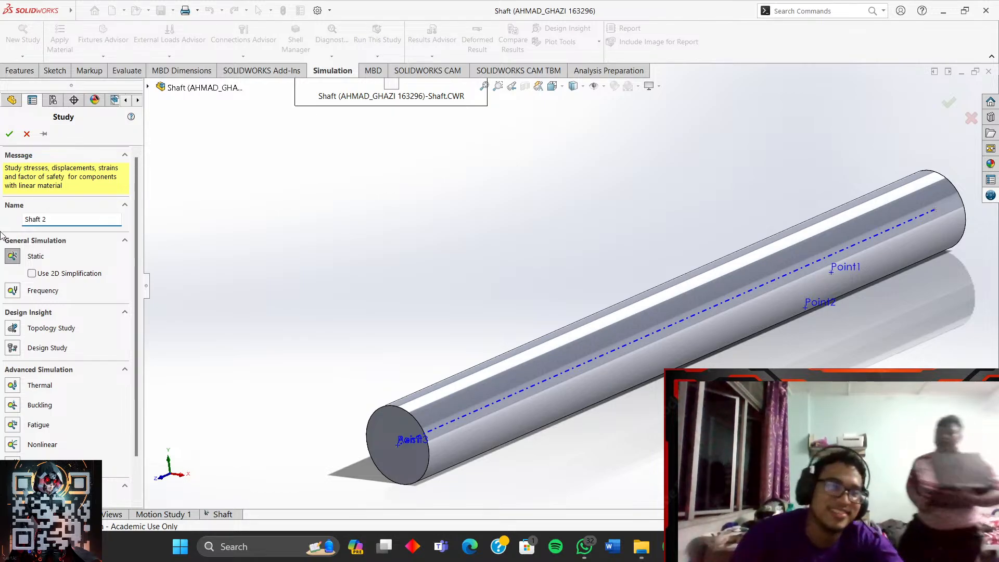
left_click(9, 134)
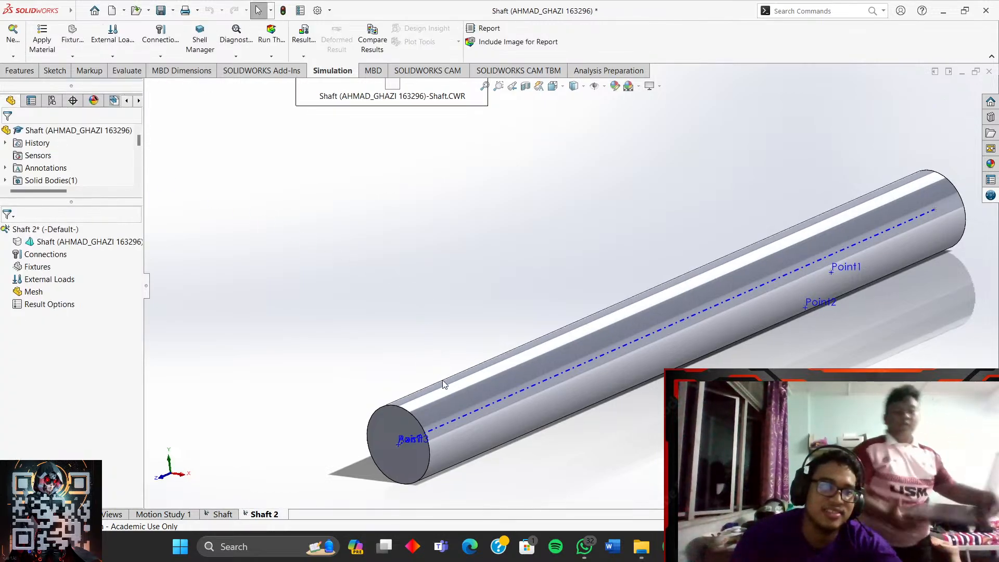
scroll(446, 402, "down", 2)
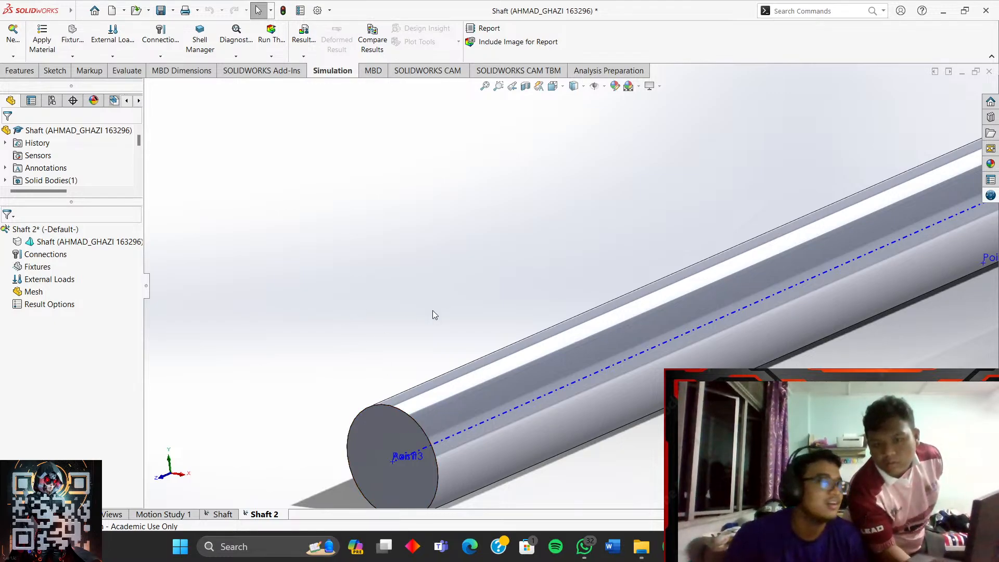
- Zoom in and out on the shaft, then switch from SOLIDWORKS to the web browser
scroll(436, 420, "up", 4)
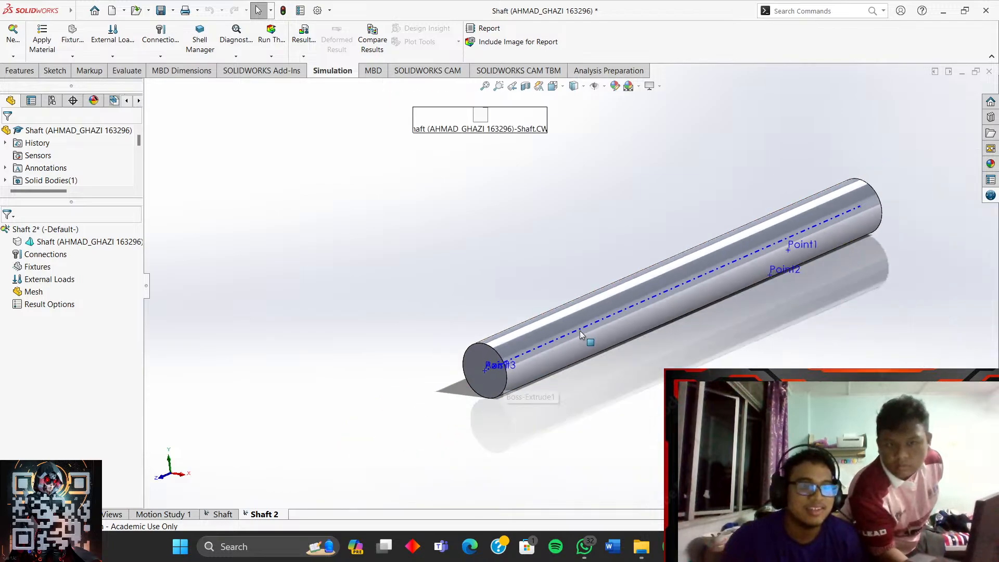
scroll(581, 331, "down", 3)
scroll(626, 307, "up", 2)
scroll(551, 284, "down", 3)
scroll(646, 224, "up", 3)
scroll(647, 225, "down", 3)
scroll(649, 225, "up", 2)
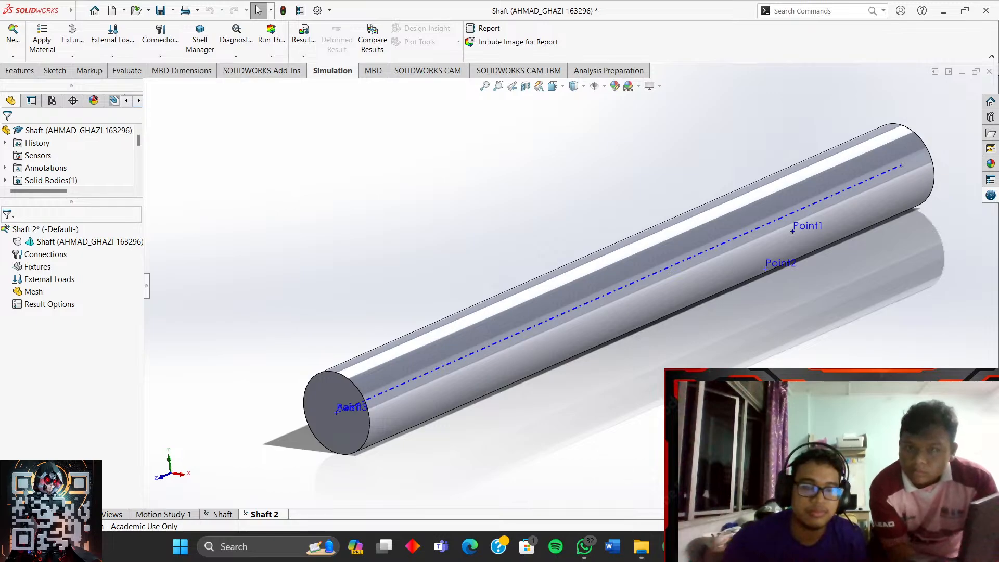
key("alt+Tab")
- Pause the bending tutorial at about 15:25 and the shaft tutorial at 4:46
left_click(488, 11)
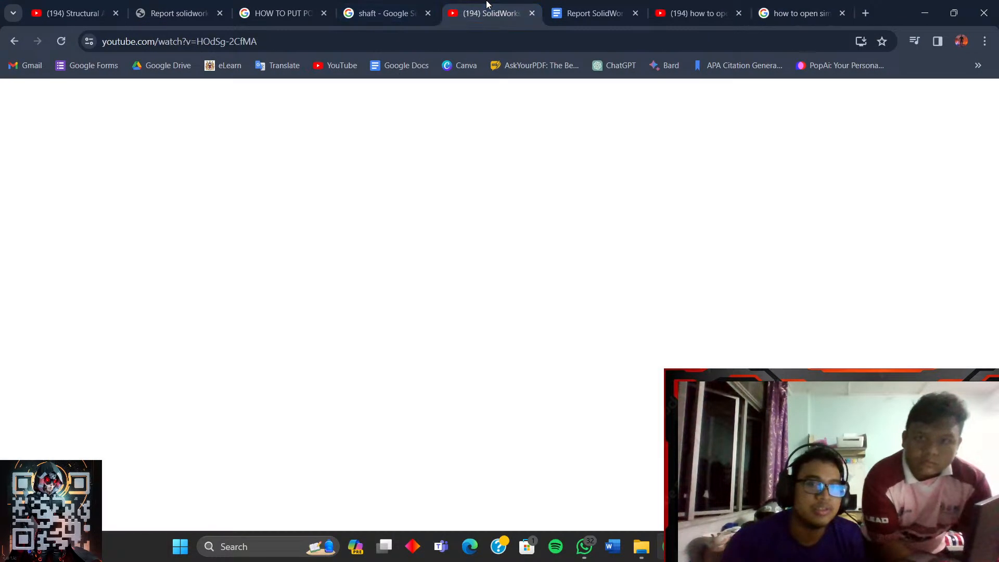
left_click(692, 13)
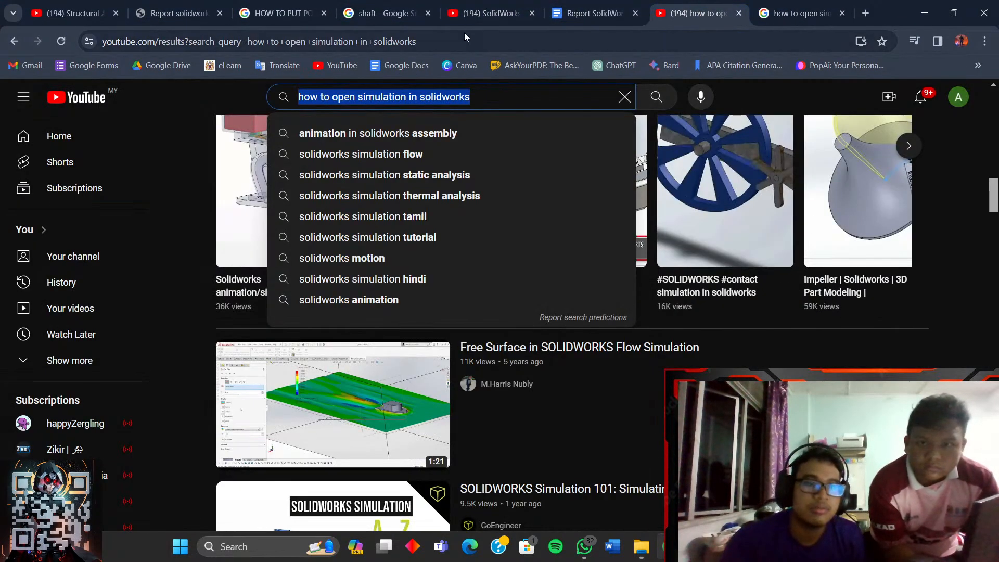
left_click(75, 13)
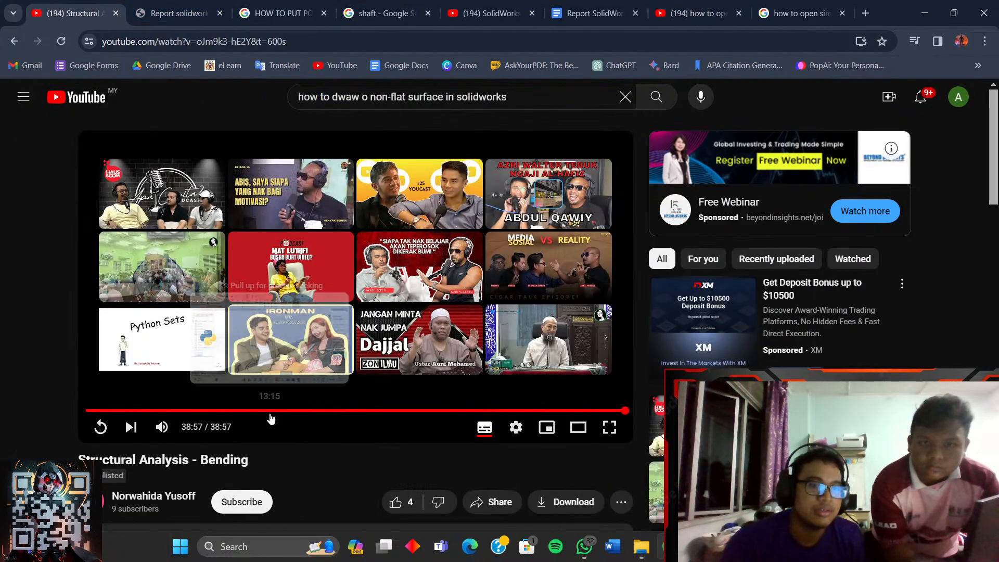
left_click(298, 411)
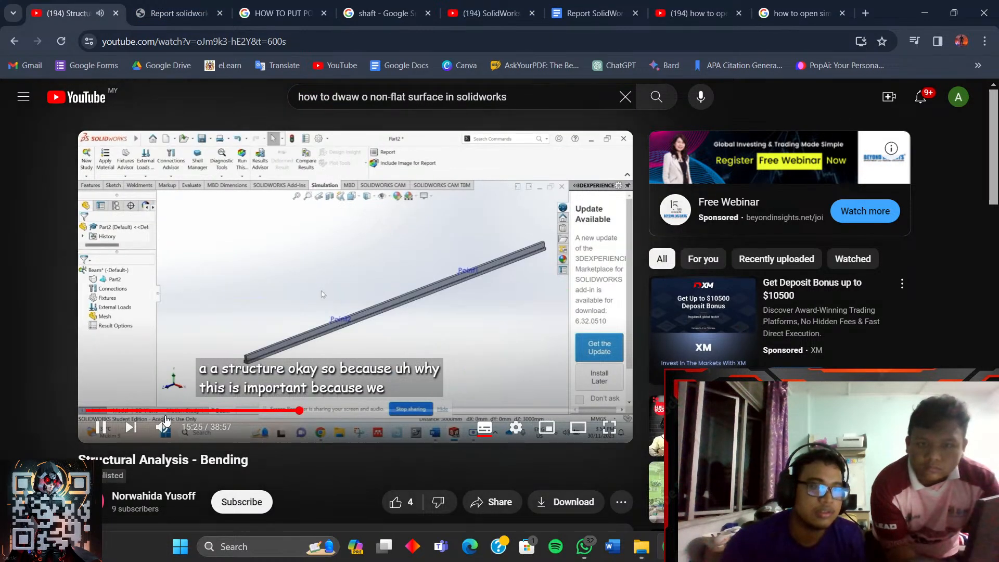
left_click(317, 277)
left_click(463, 13)
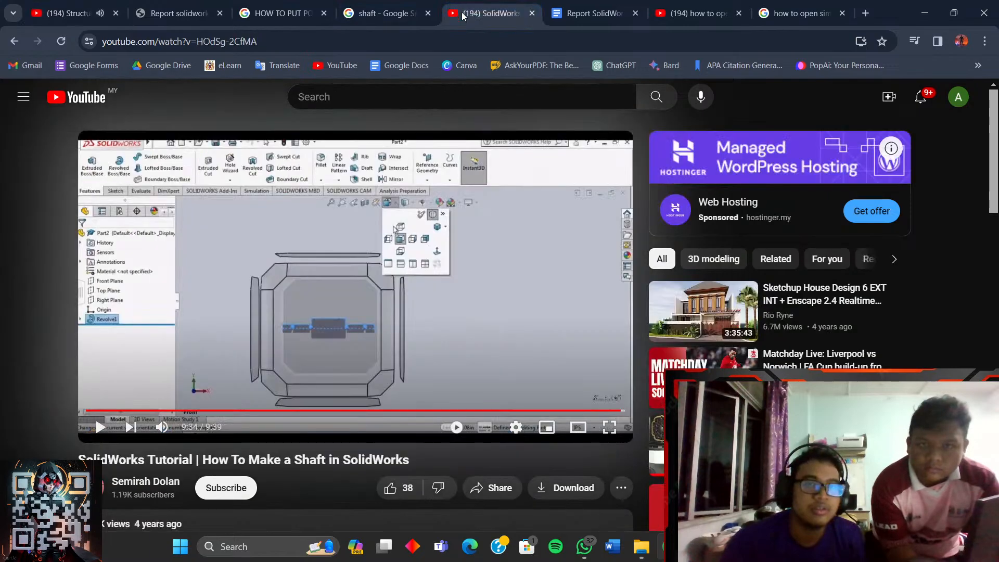
left_click(335, 388)
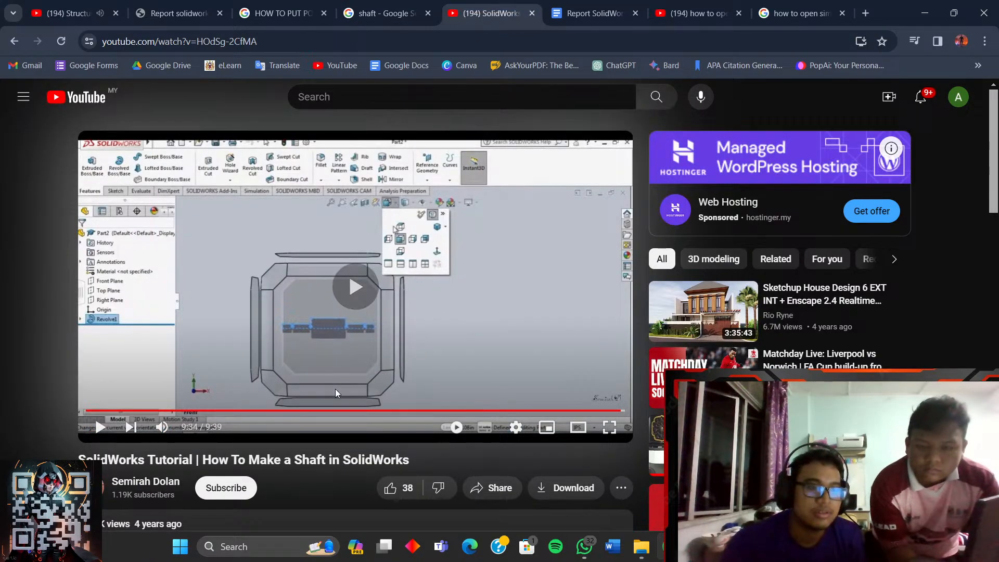
left_click(352, 411)
left_click(440, 360)
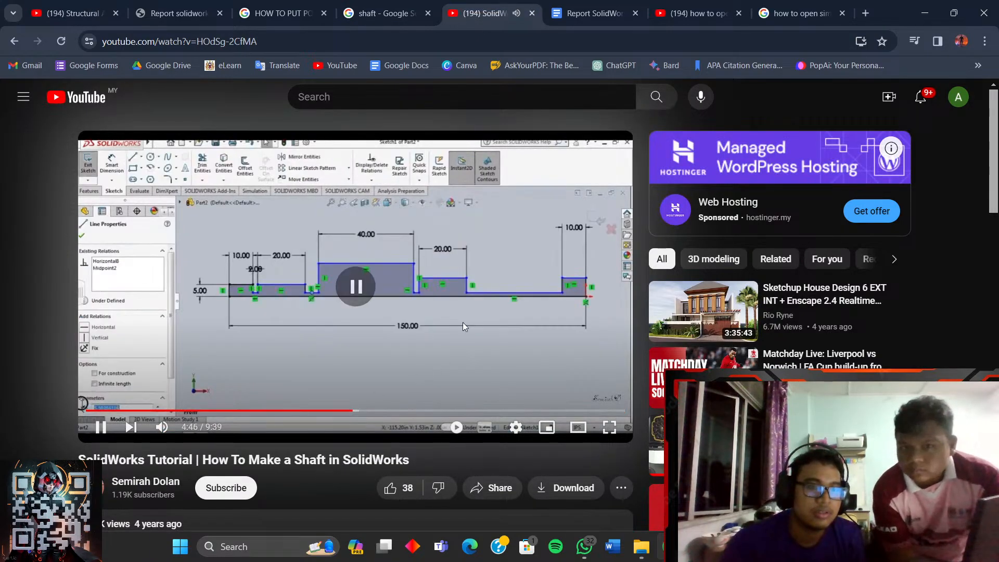
- Skip the bending tutorial ahead to about 38:32, pause it, then switch to Telegram
left_click(671, 14)
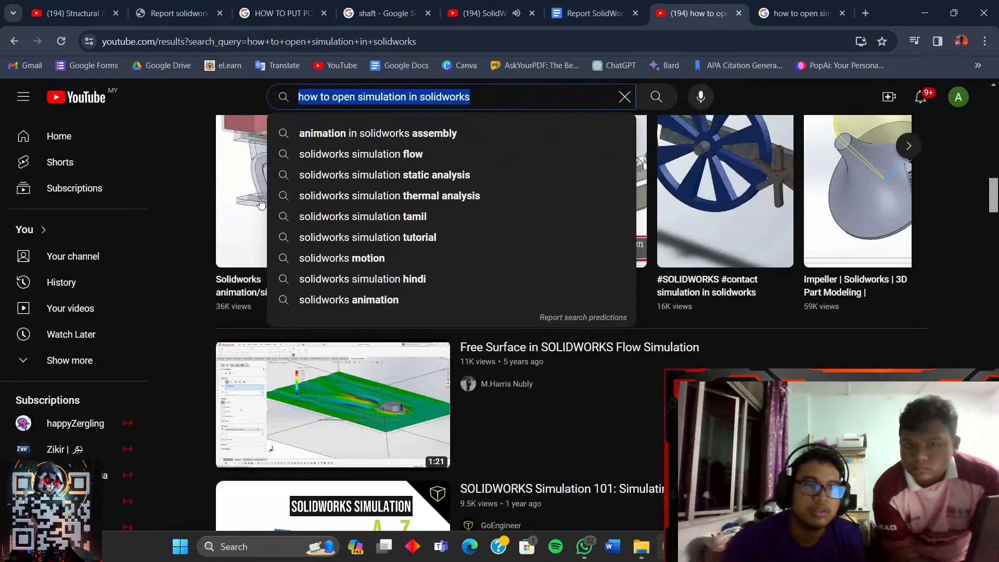
left_click(84, 14)
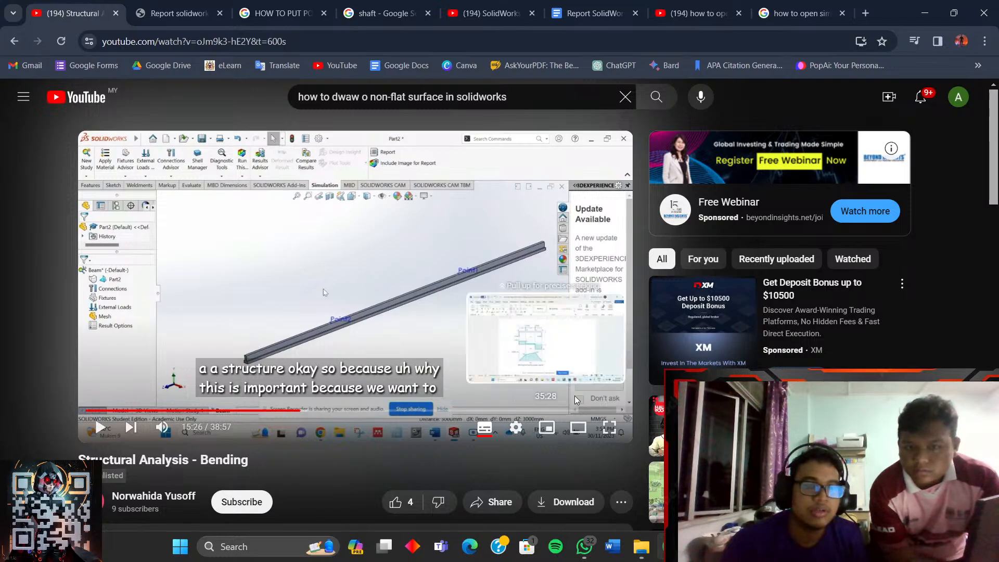
left_click(504, 330)
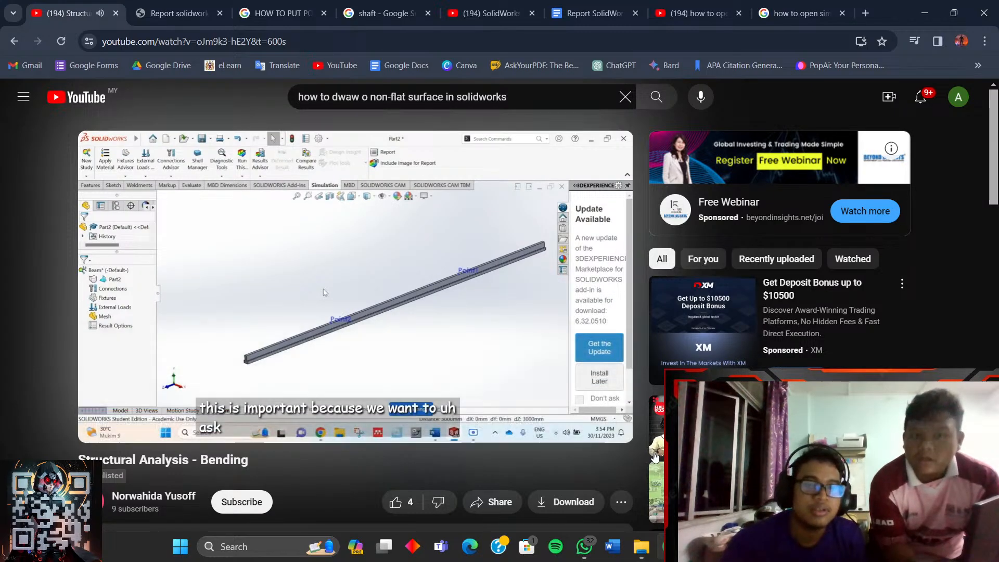
left_click(442, 411)
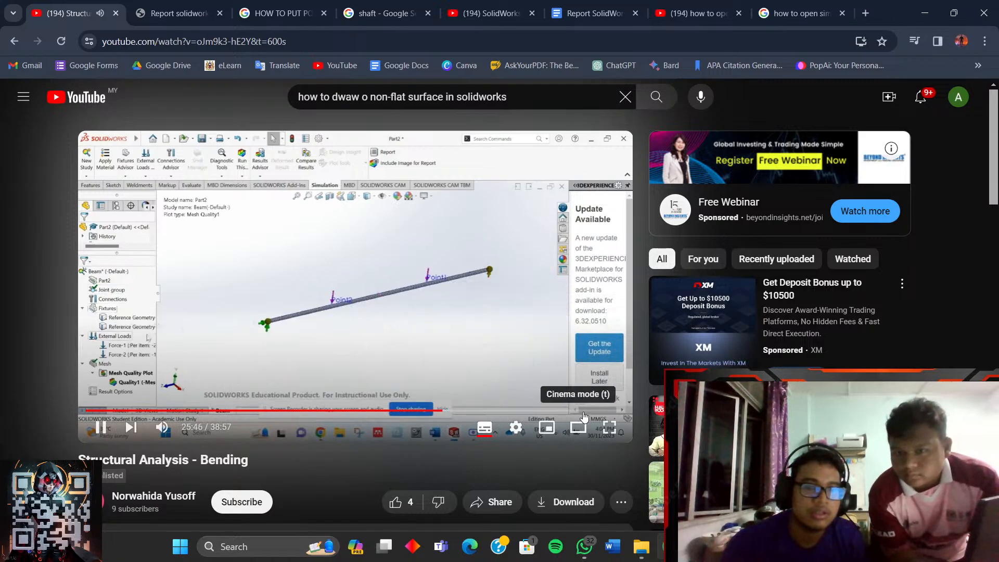
left_click(604, 410)
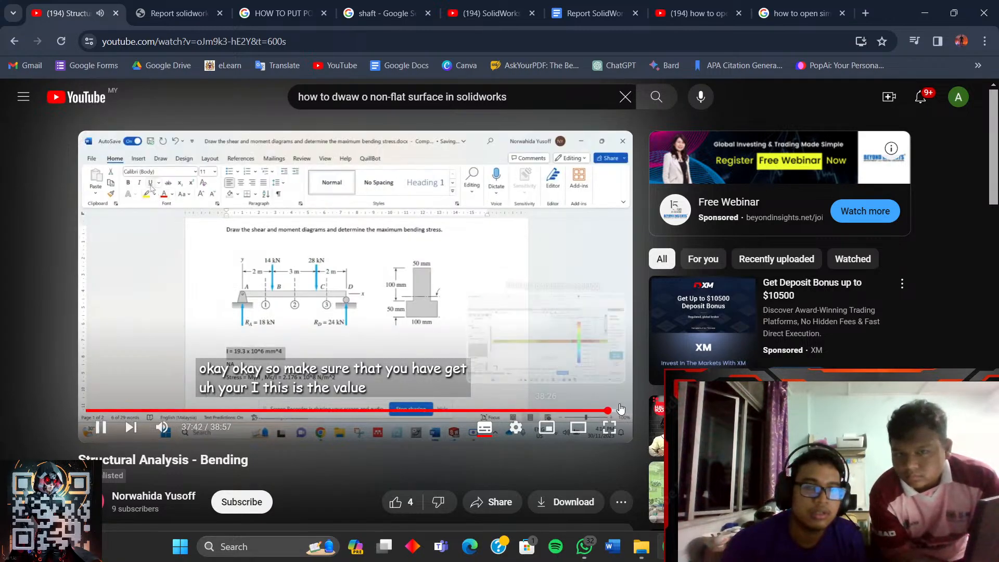
left_click(621, 410)
left_click(497, 325)
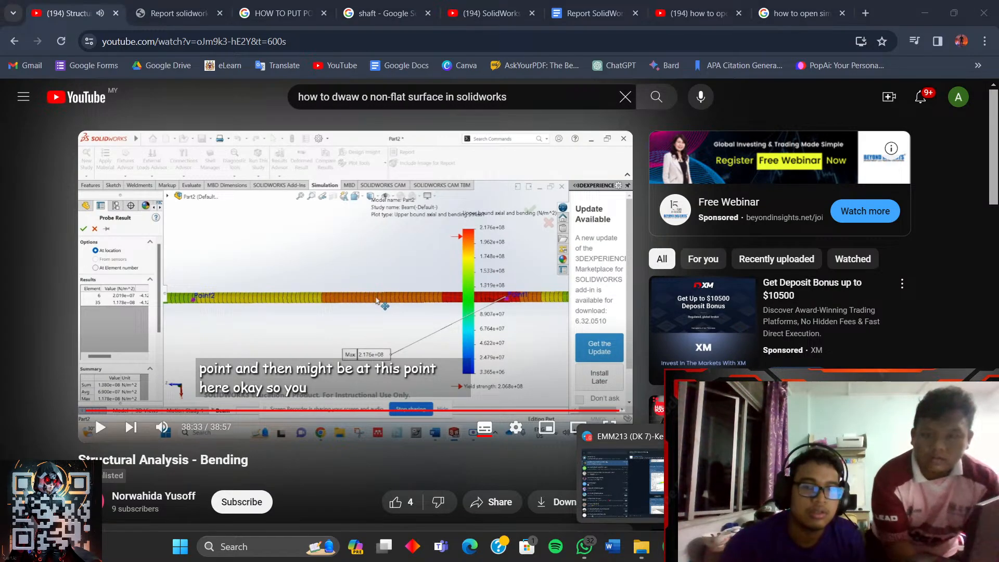
left_click(670, 546)
- Open the Structural Analysis - Bending (Part 2) YouTube link shared in the EMM213 group chat
scroll(640, 296, "up", 2)
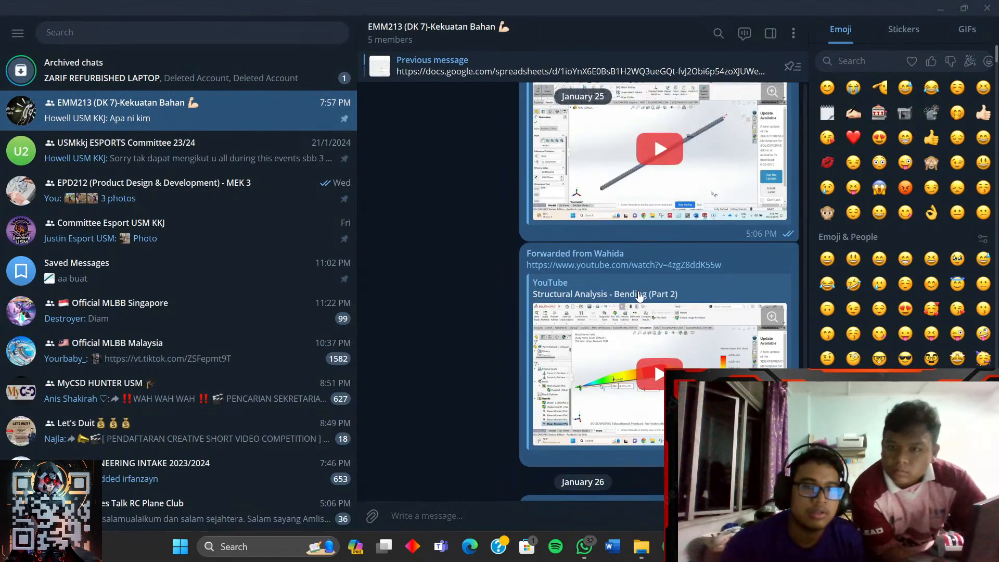
left_click(638, 265)
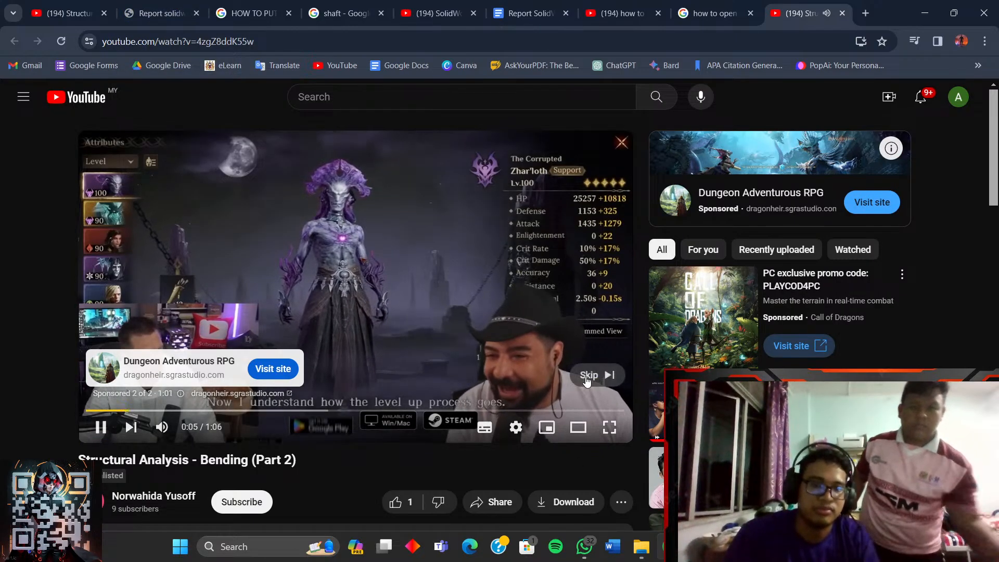
- Skip the ad and play the Part 2 bending video from 0:16 in full screen
left_click(593, 375)
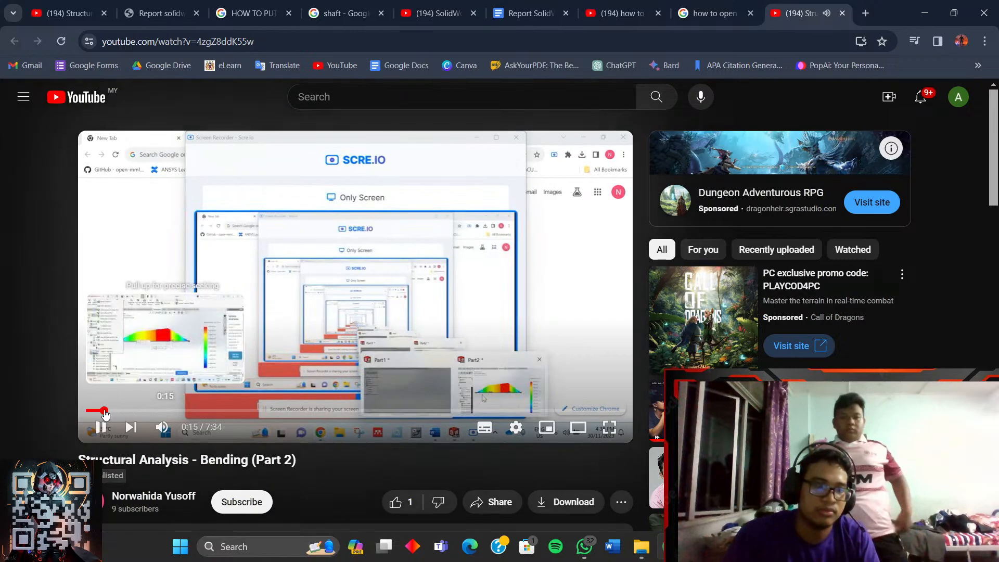
left_click(105, 412)
left_click(610, 428)
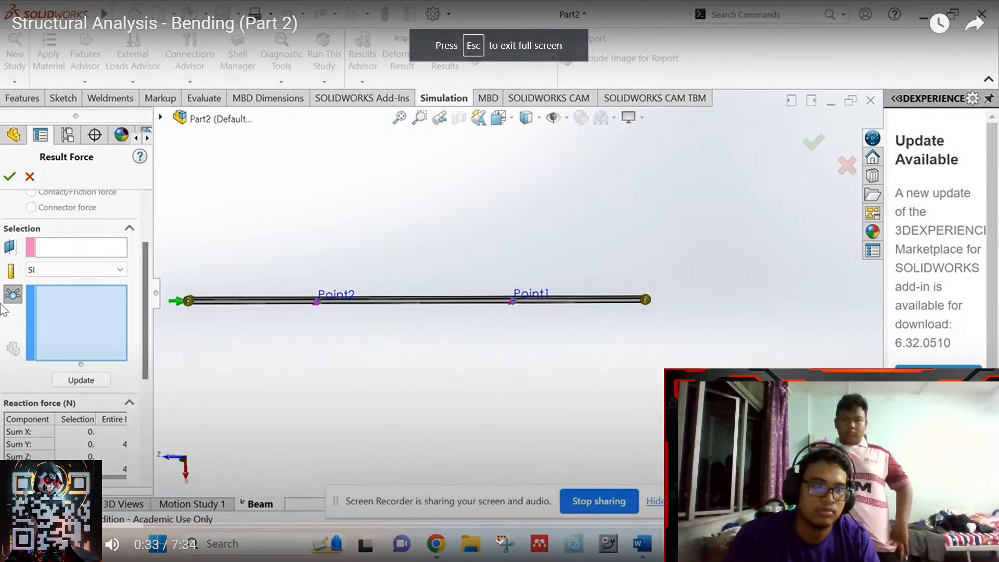
left_click(240, 320)
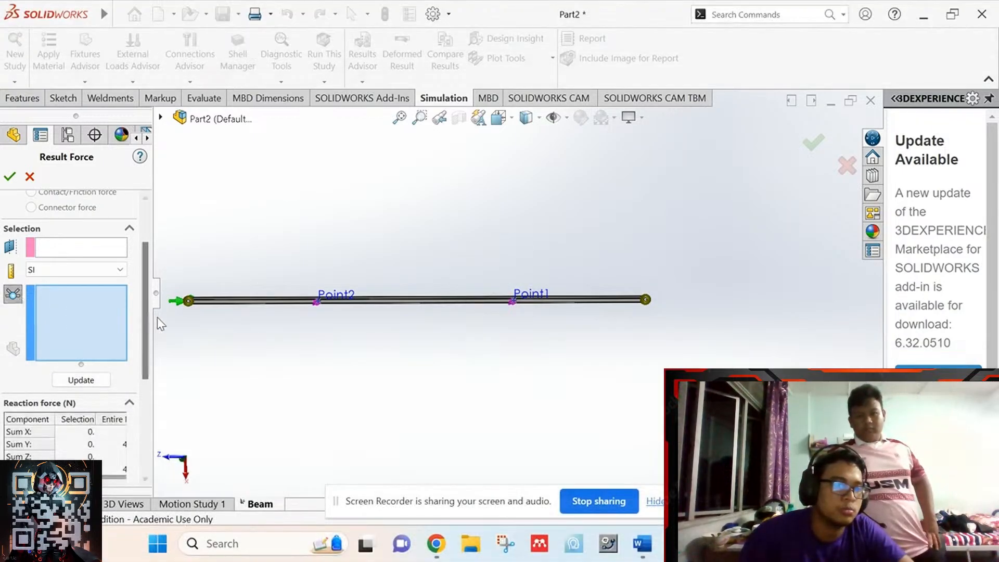
- Scrub back and forth through the Part 2 bending video's player
left_click(188, 301)
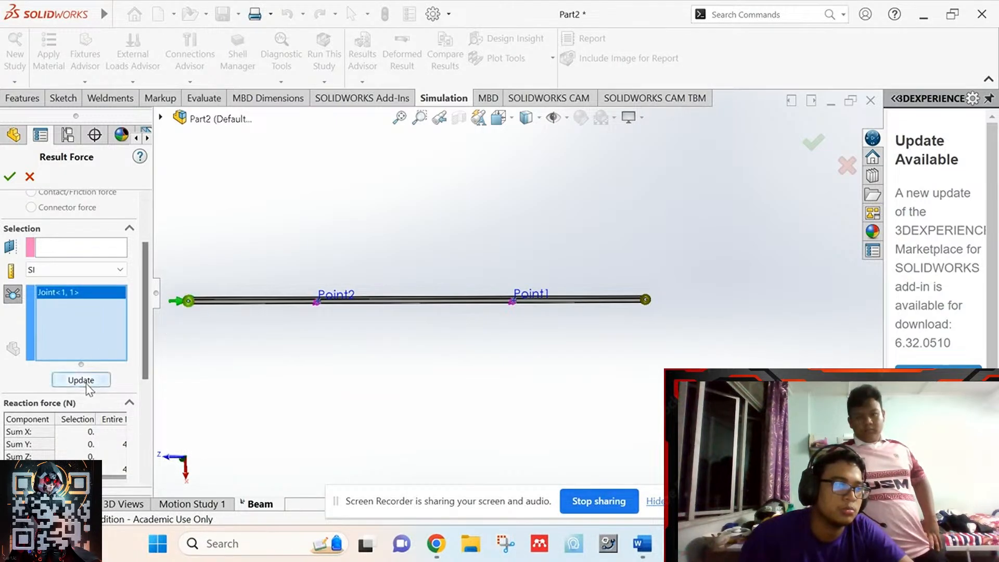
left_click(83, 380)
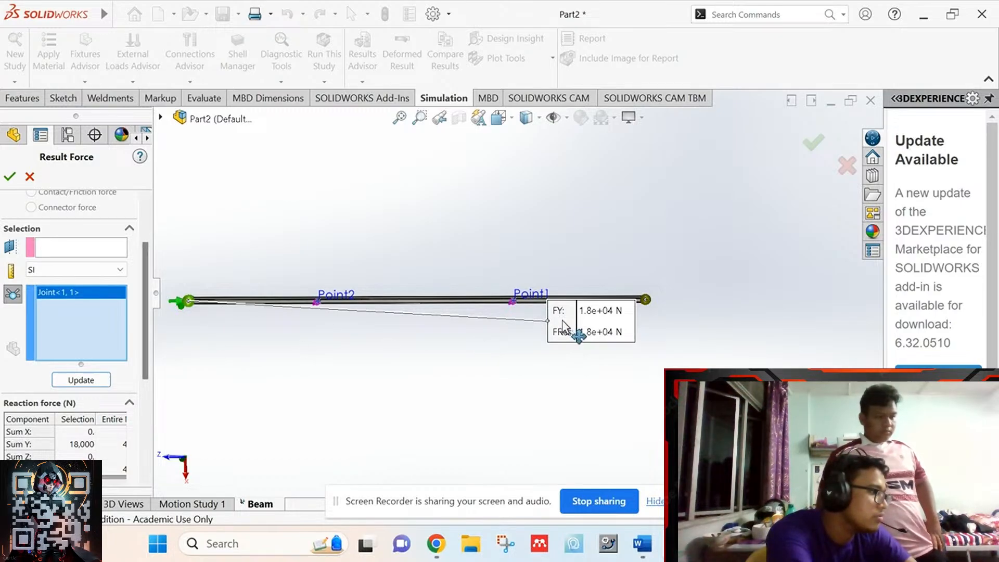
left_click_drag(570, 325, 231, 383)
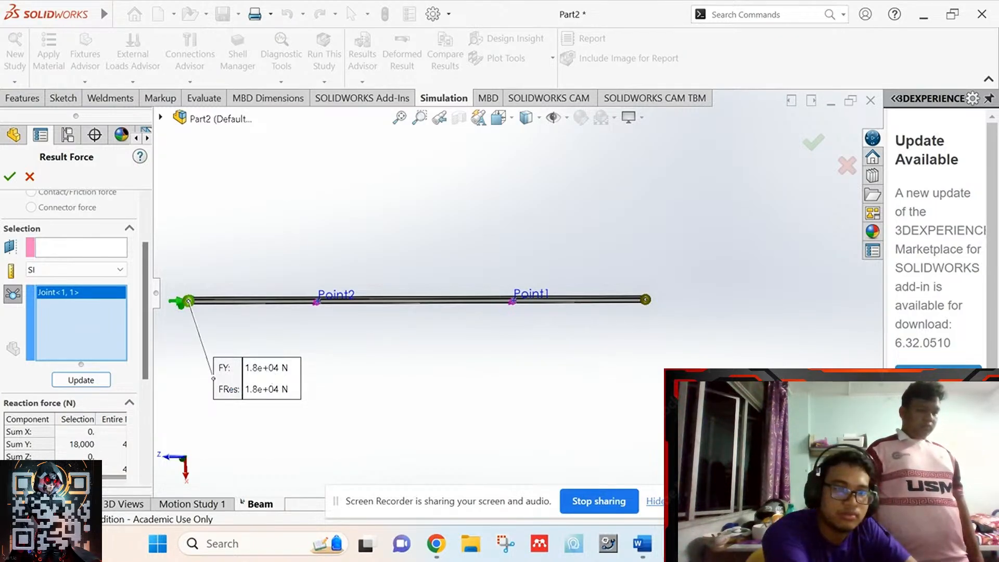
left_click(644, 544)
left_click(645, 546)
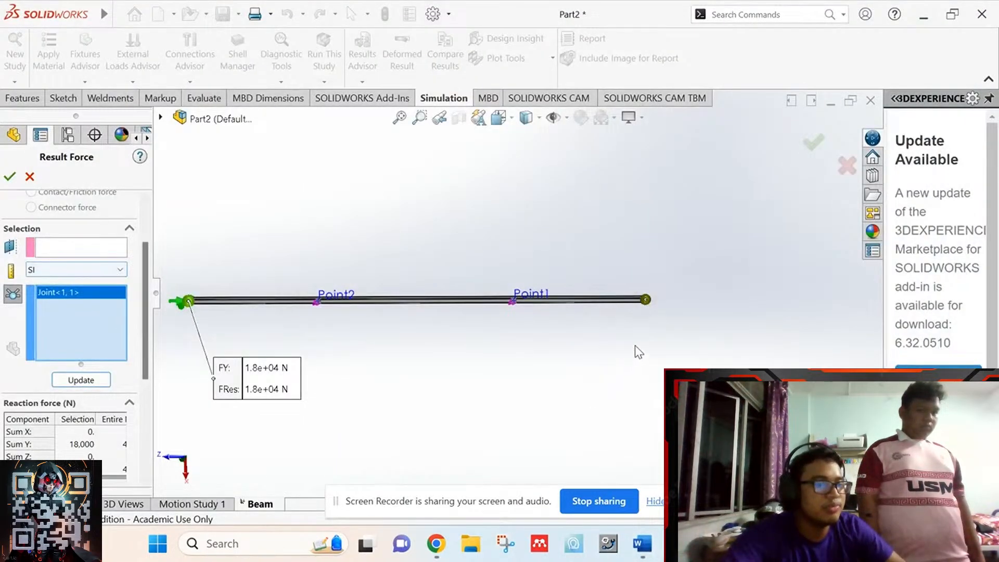
left_click(646, 301)
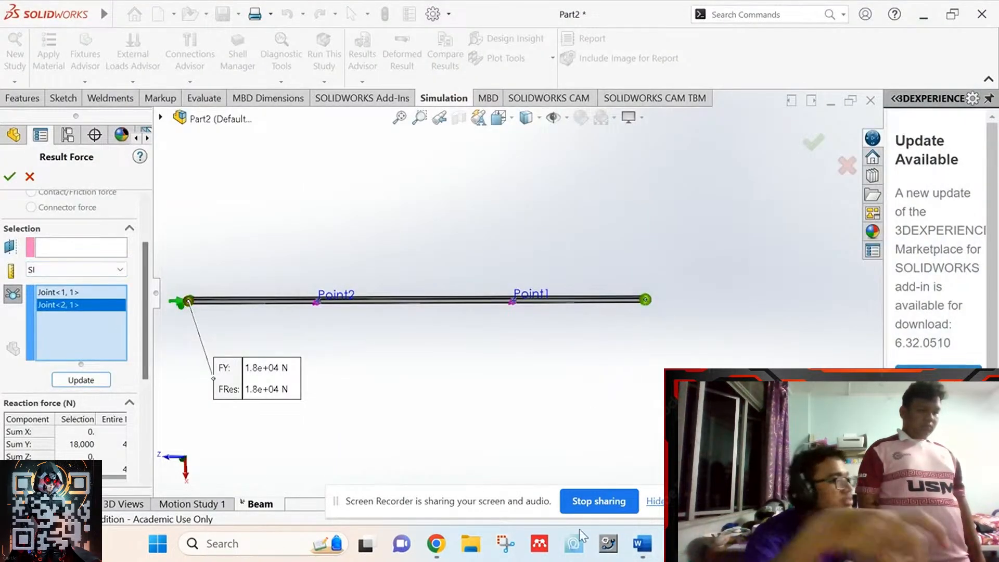
left_click(93, 382)
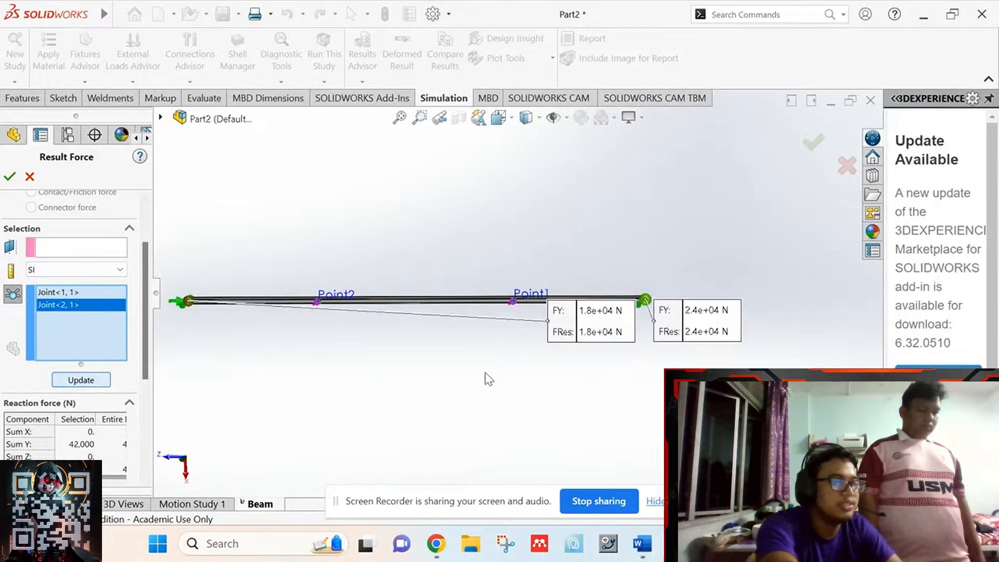
left_click_drag(596, 336, 299, 380)
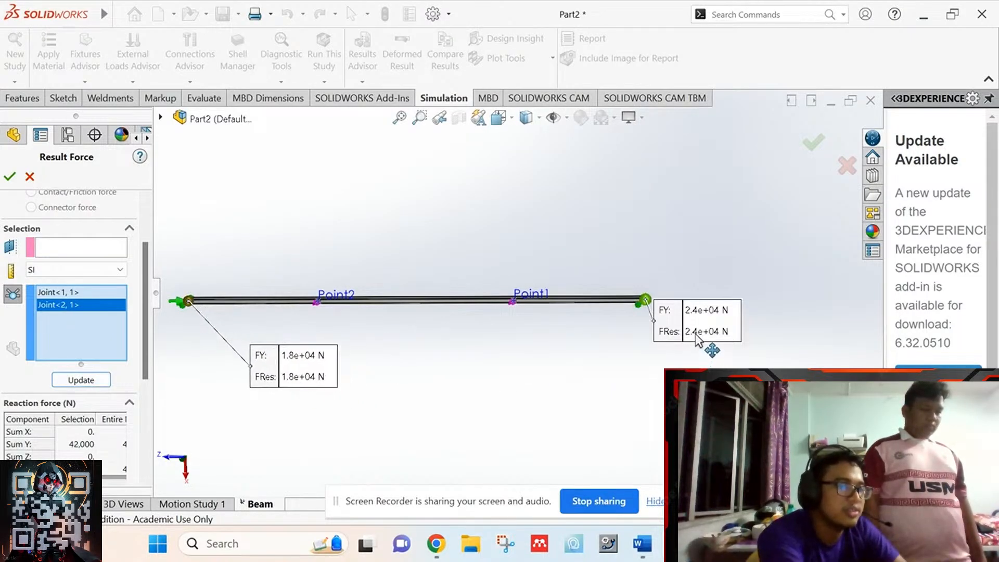
left_click_drag(696, 336, 655, 402)
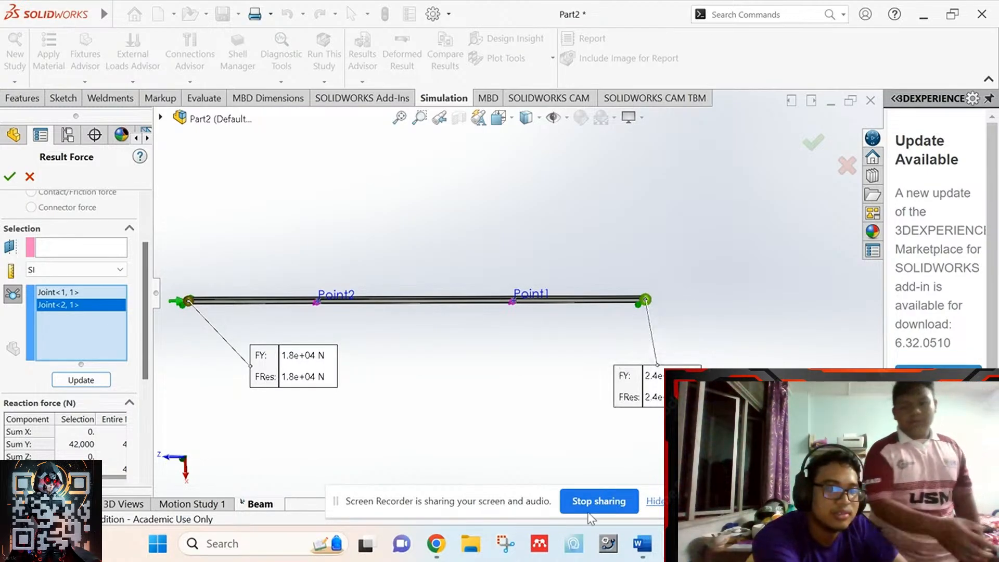
left_click(643, 555)
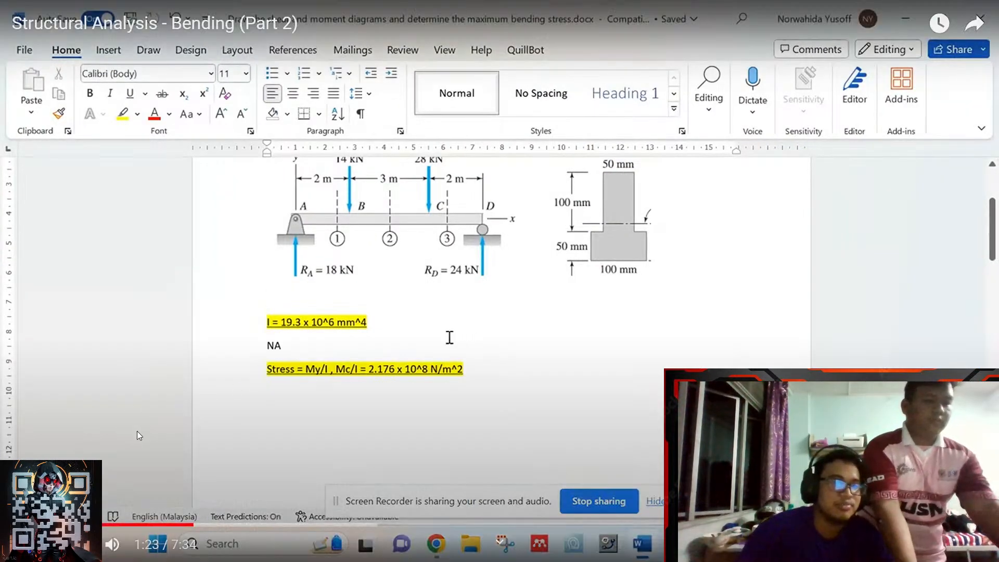
scroll(448, 335, "up", 3)
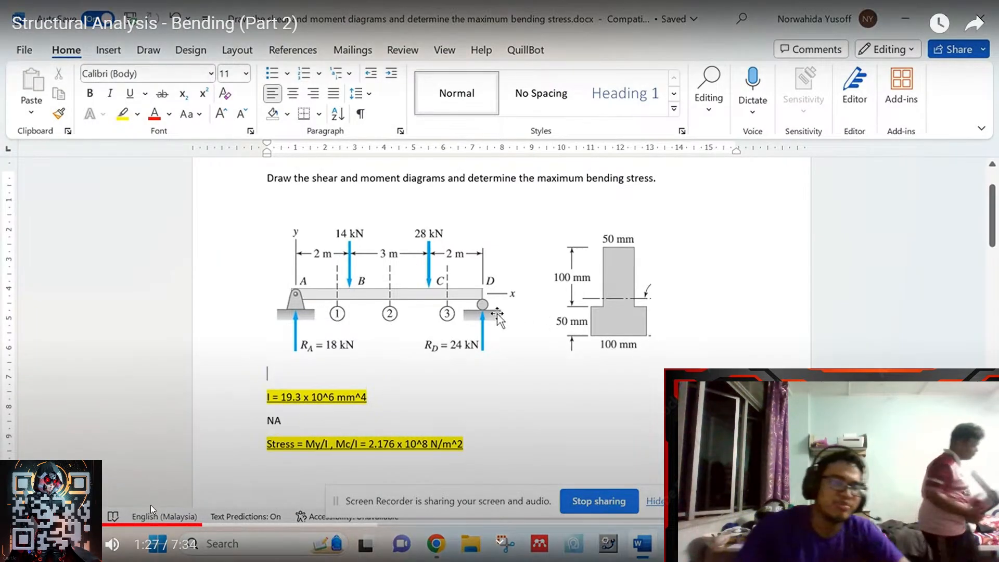
- Pause the tutorial at about 2:17 on the result-force step and exit full screen
left_click(225, 525)
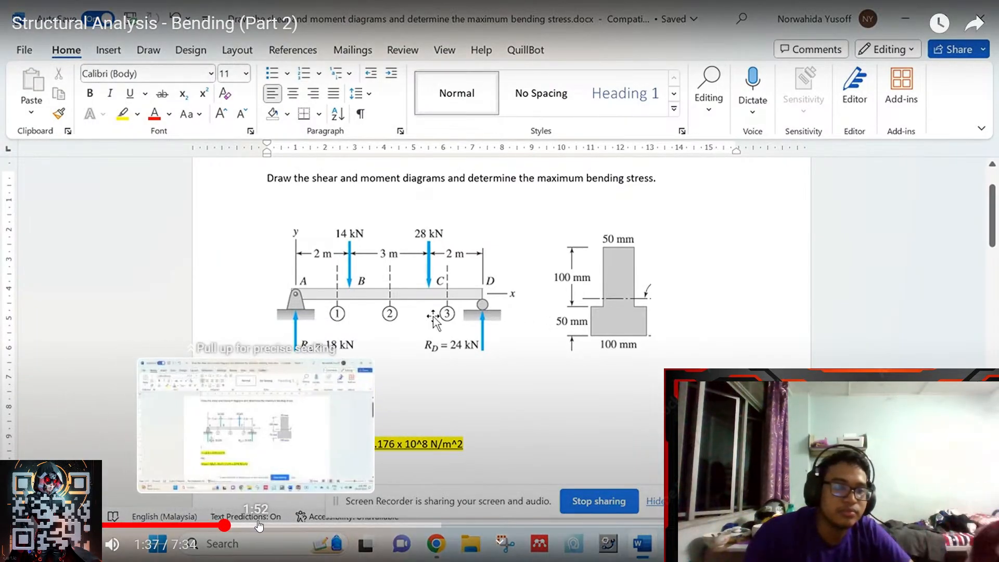
left_click(295, 525)
left_click(416, 391)
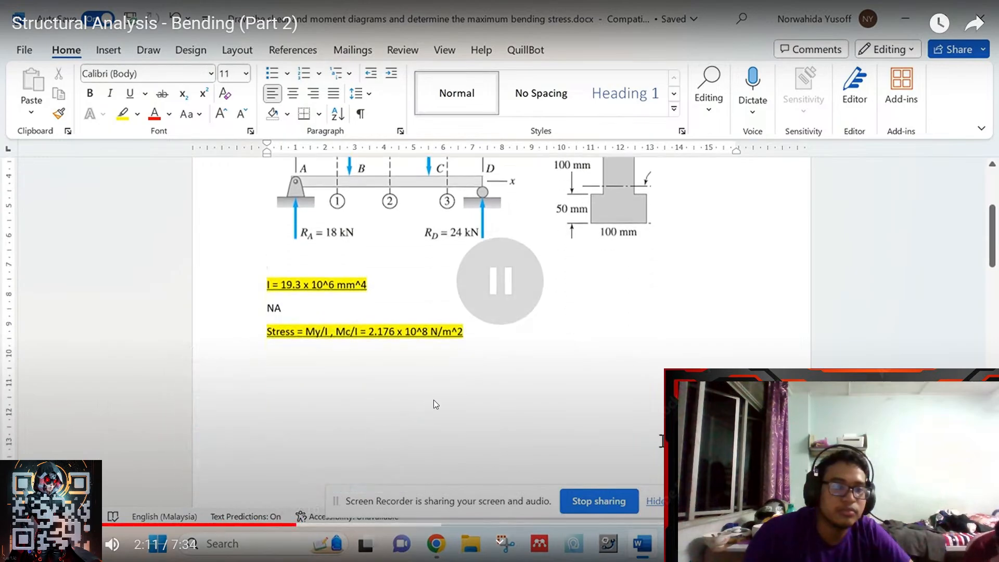
left_click(408, 468)
left_click(318, 525)
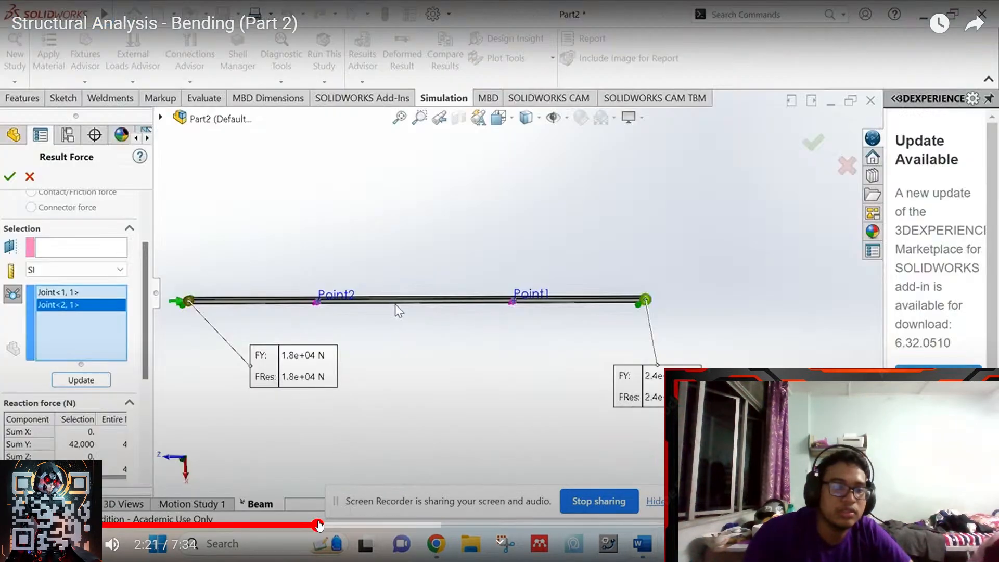
left_click(570, 375)
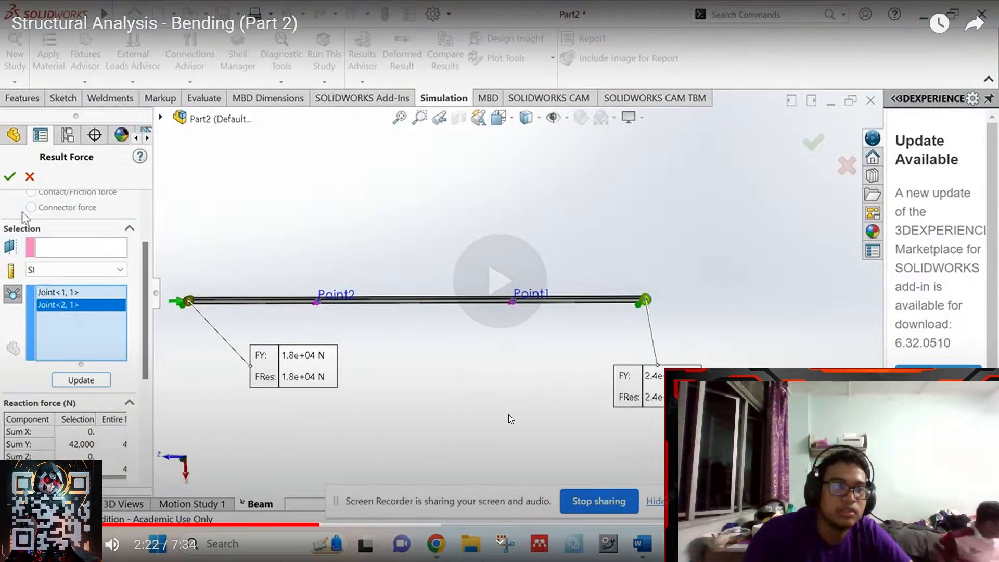
left_click(311, 524)
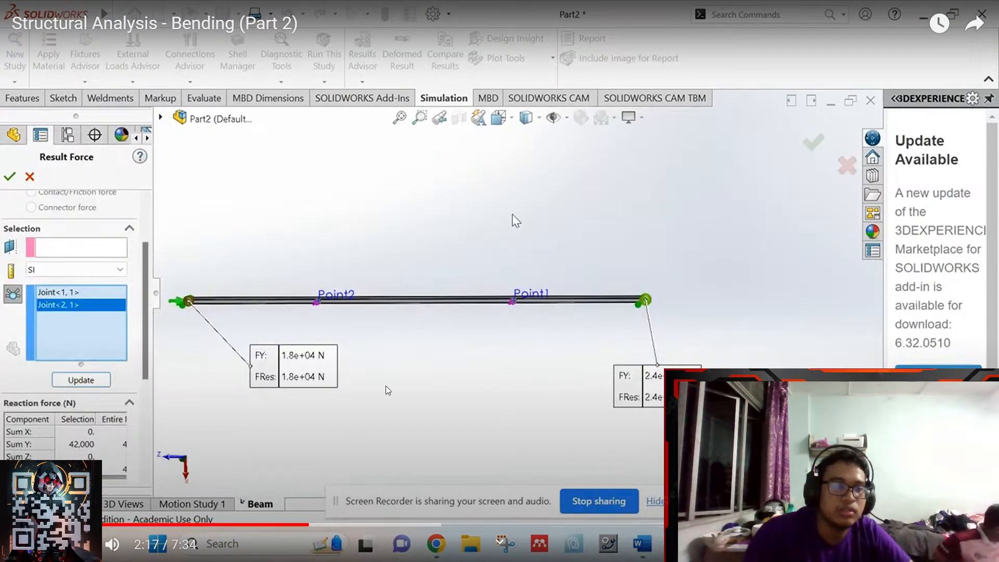
left_click(504, 223)
key("Escape")
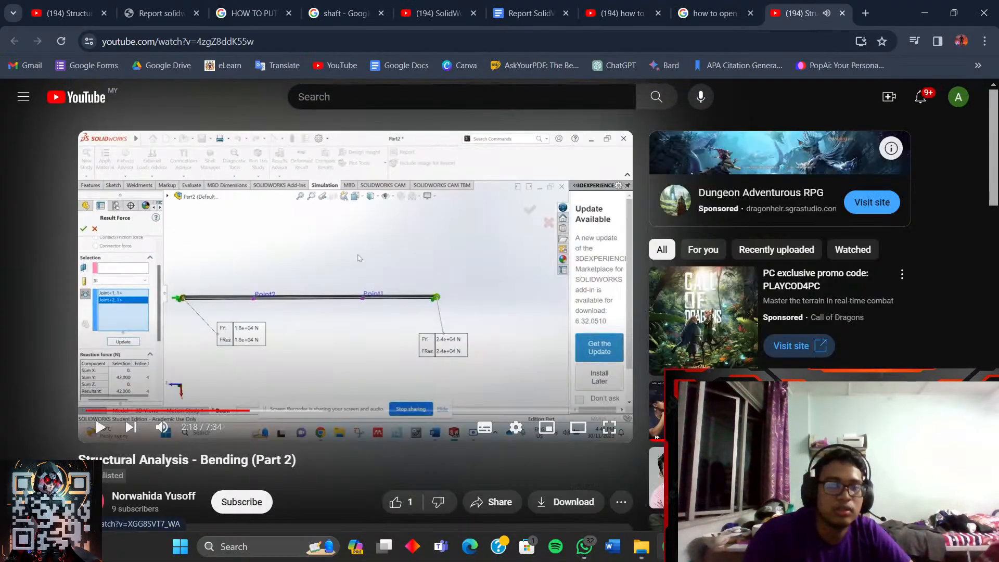
left_click(645, 551)
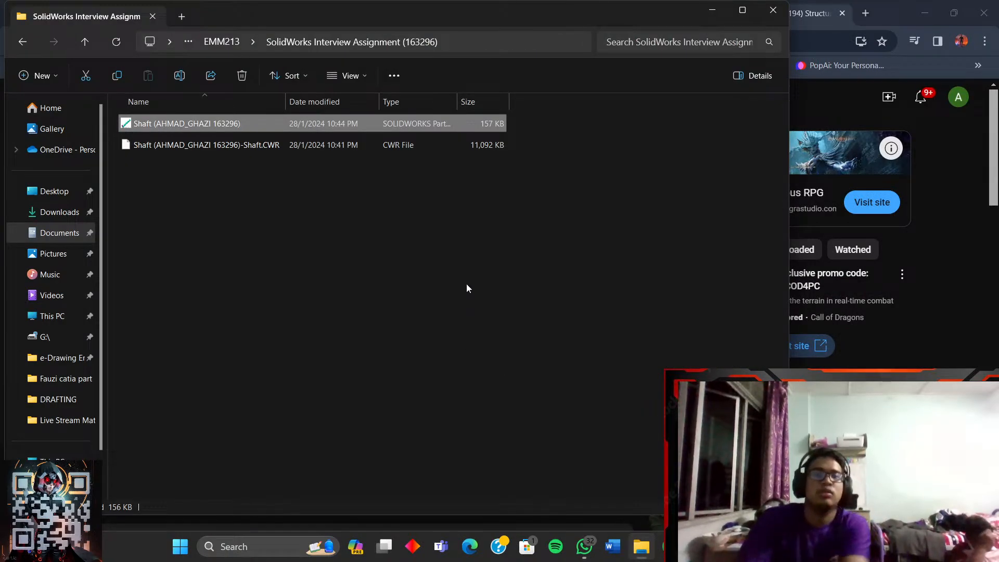
left_click(670, 546)
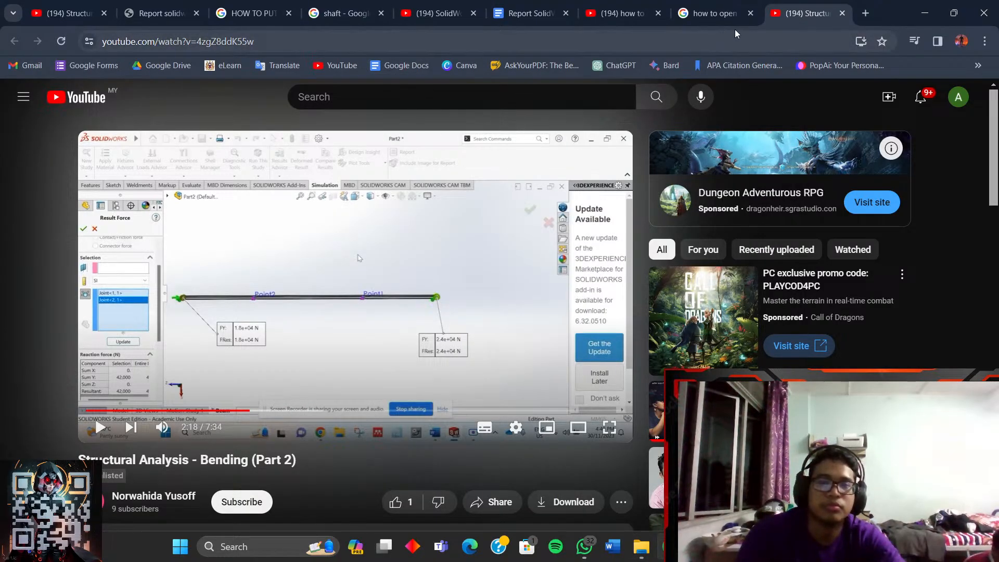
left_click(622, 13)
- Search 'how to open cwr files in solidworks' and open the Filecontrol result-files (cwr-files) video
left_click(482, 103)
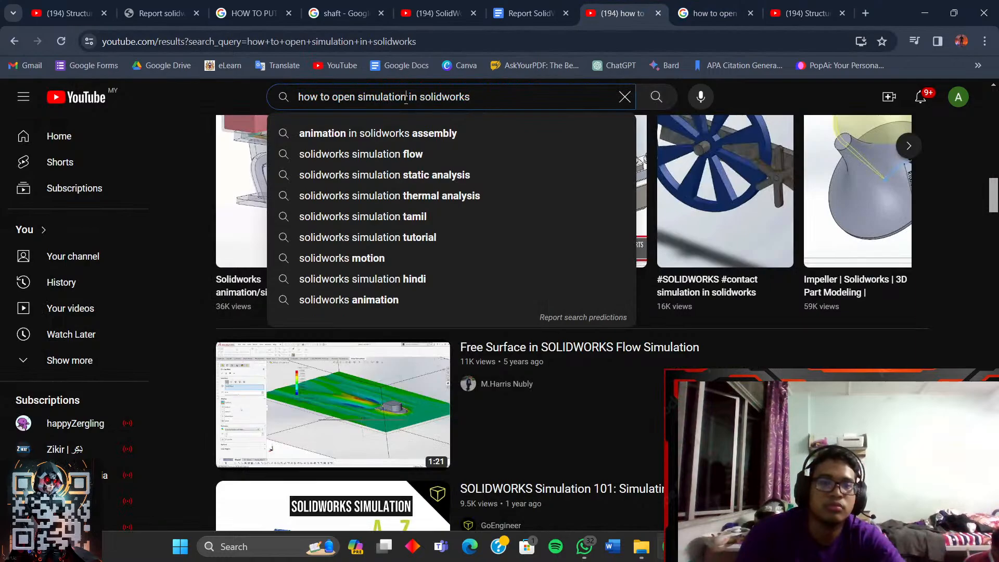
key("BackSpace")
key("BackSpace")
key("BackSpace")
key("BackSpace")
key("BackSpace")
key("BackSpace")
key("BackSpace")
key("BackSpace")
key("BackSpace")
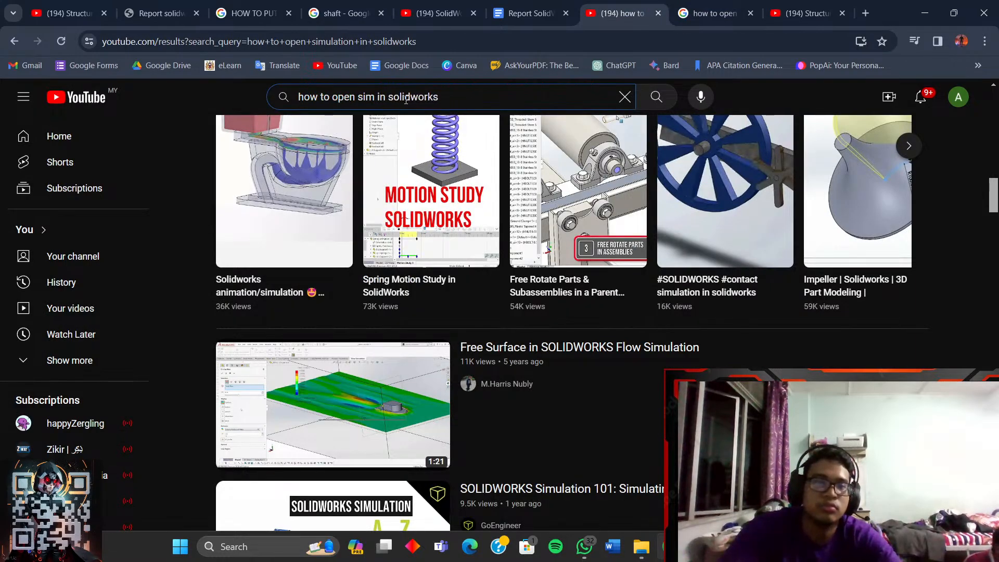
key("BackSpace")
type("cw")
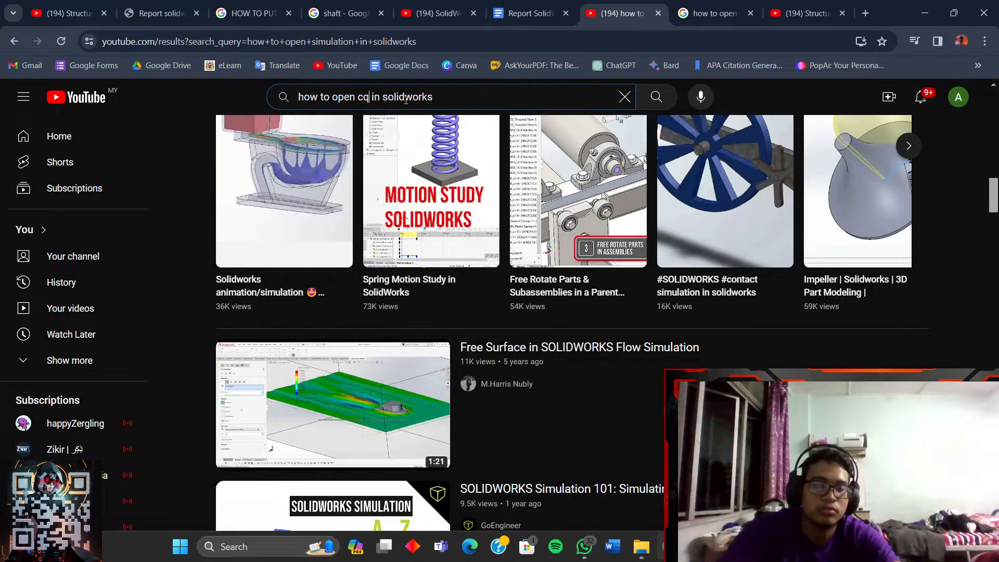
type("r fil")
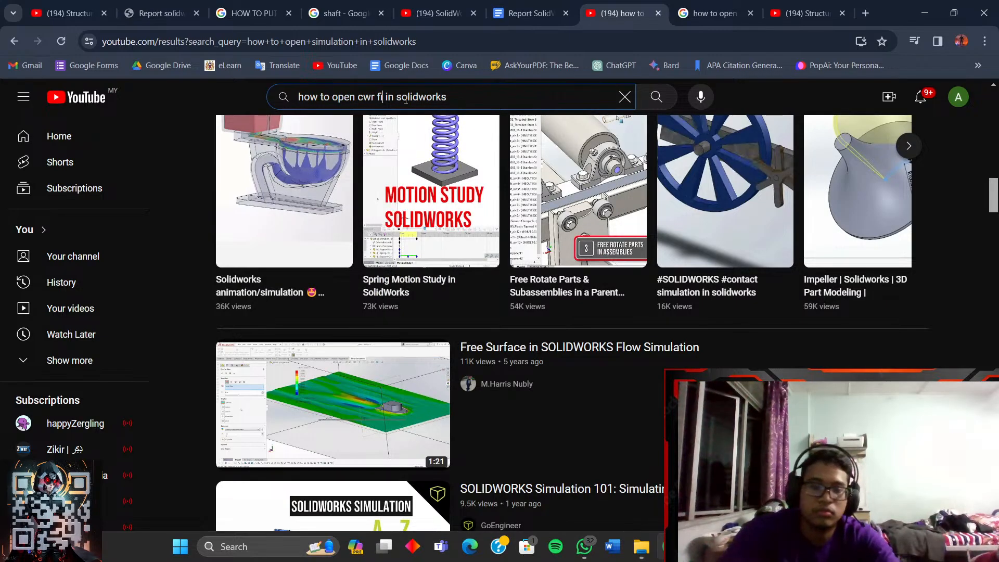
type("es")
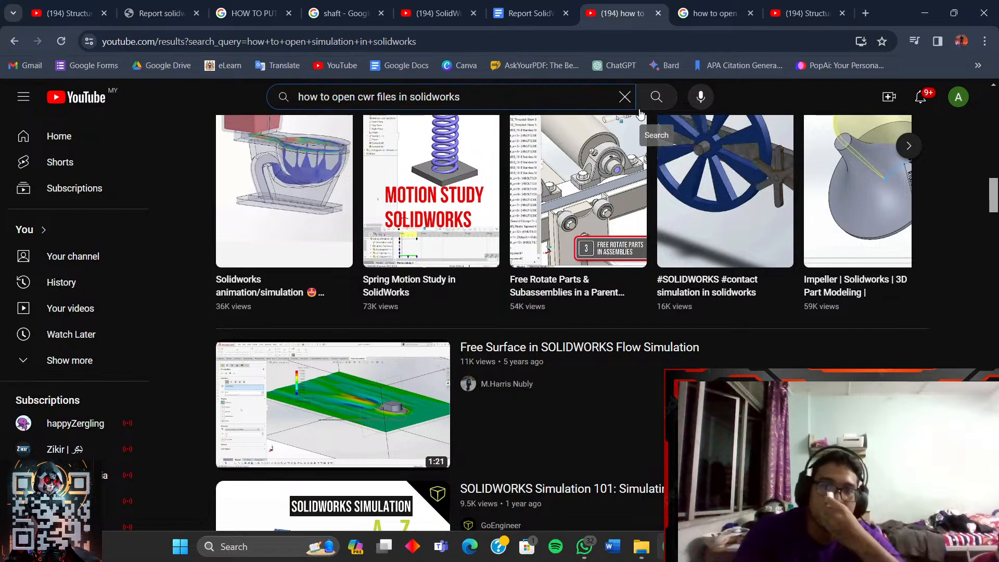
left_click(656, 101)
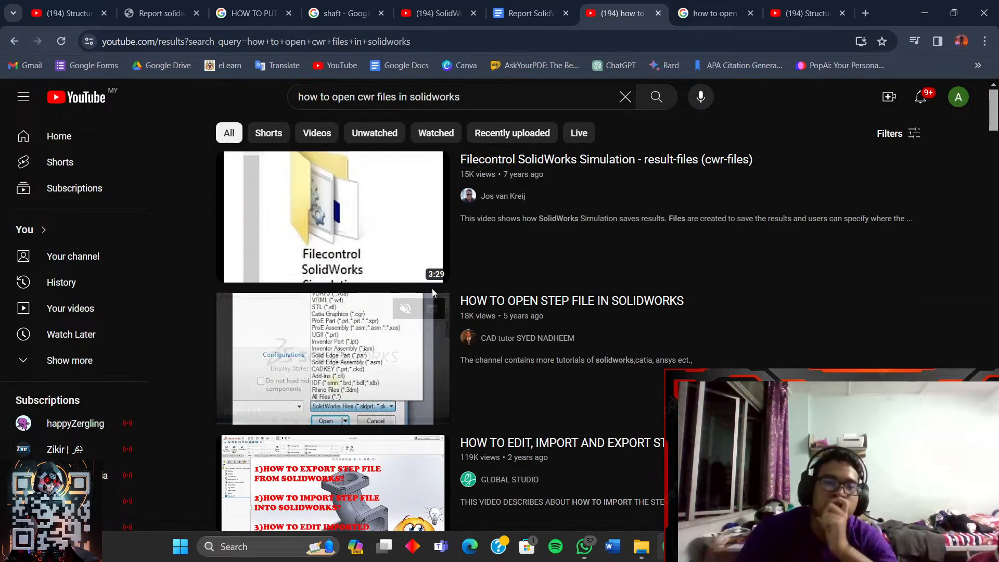
left_click(378, 230)
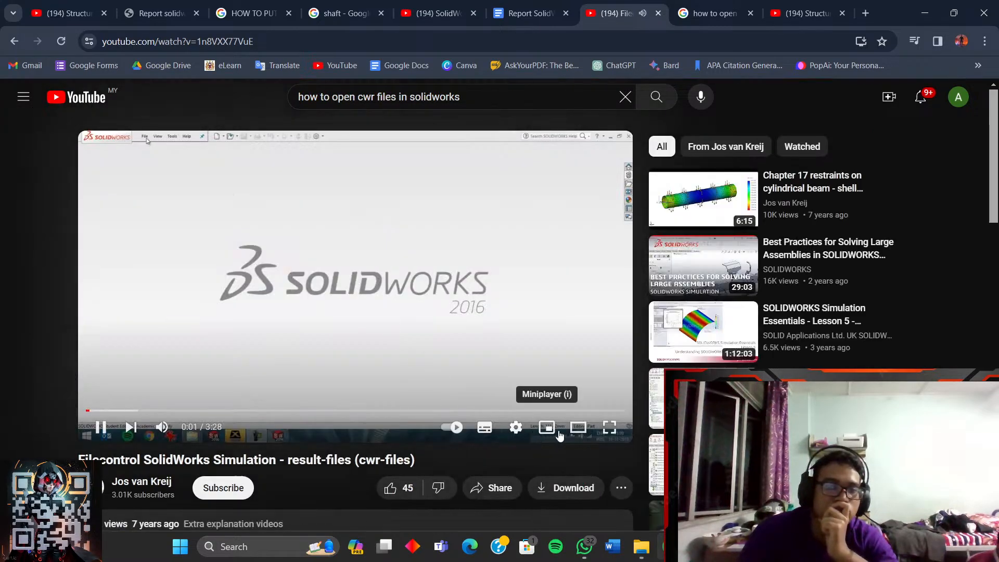
- Watch the result-files video full screen with the system volume raised
left_click(610, 427)
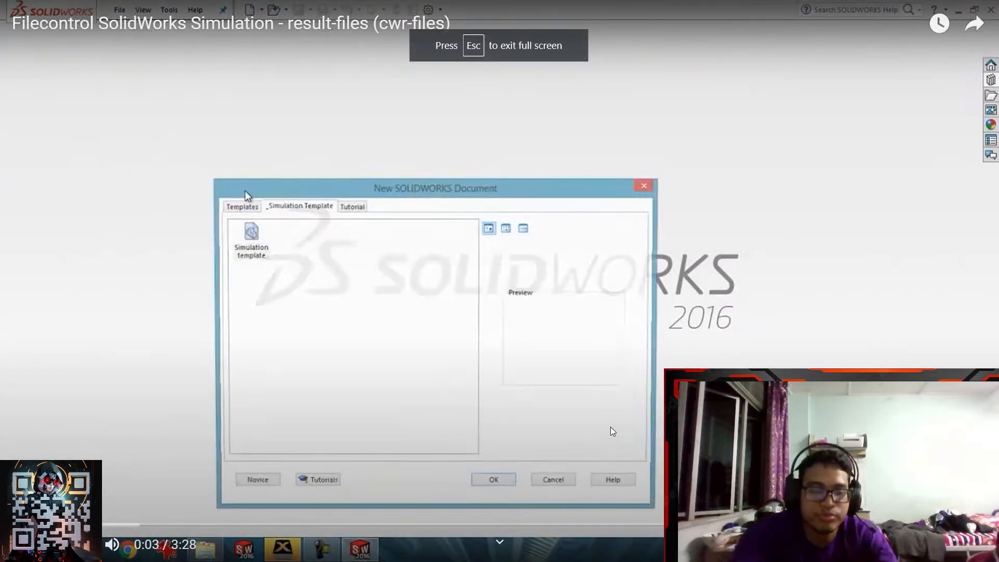
key("XF86AudioRaiseVolume")
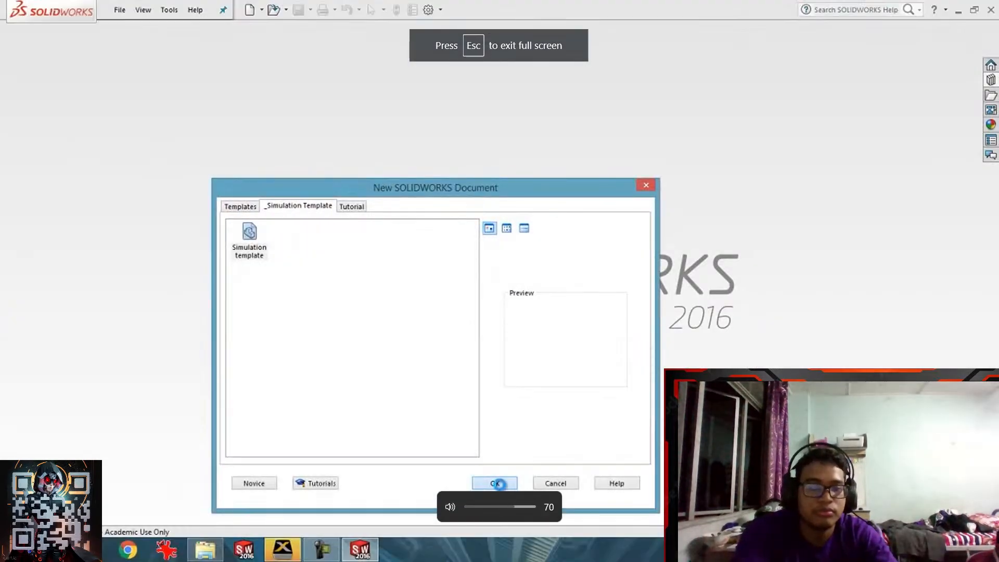
key("XF86AudioRaiseVolume")
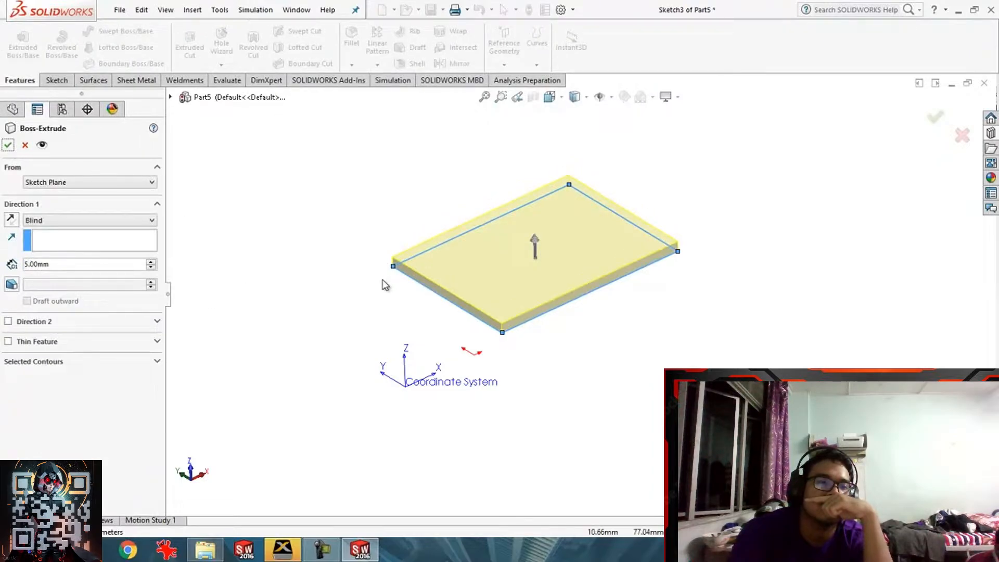
- Confirm the 5 mm plate extrusion and save the part as filecontrol.SLDPRT
left_click(8, 145)
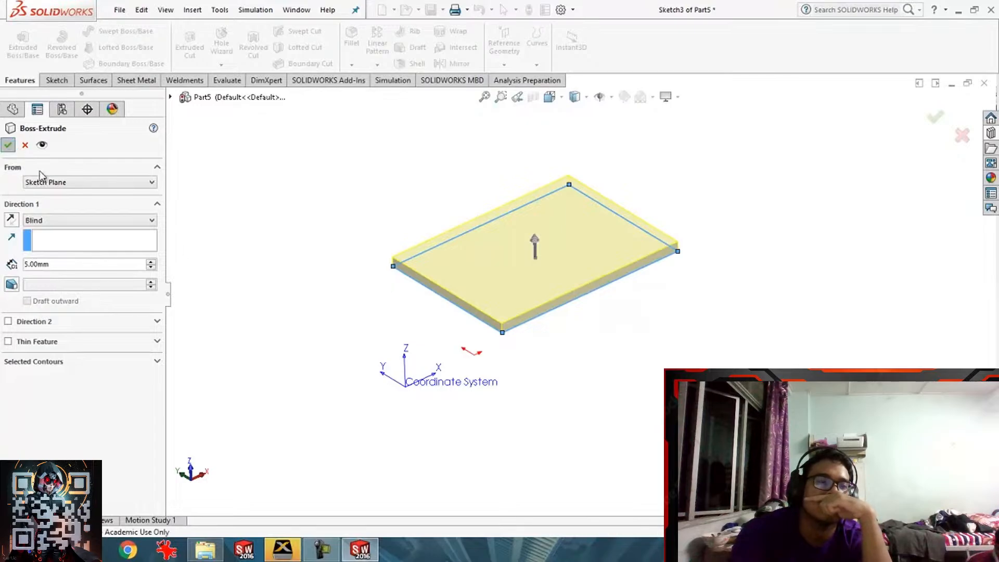
left_click(120, 9)
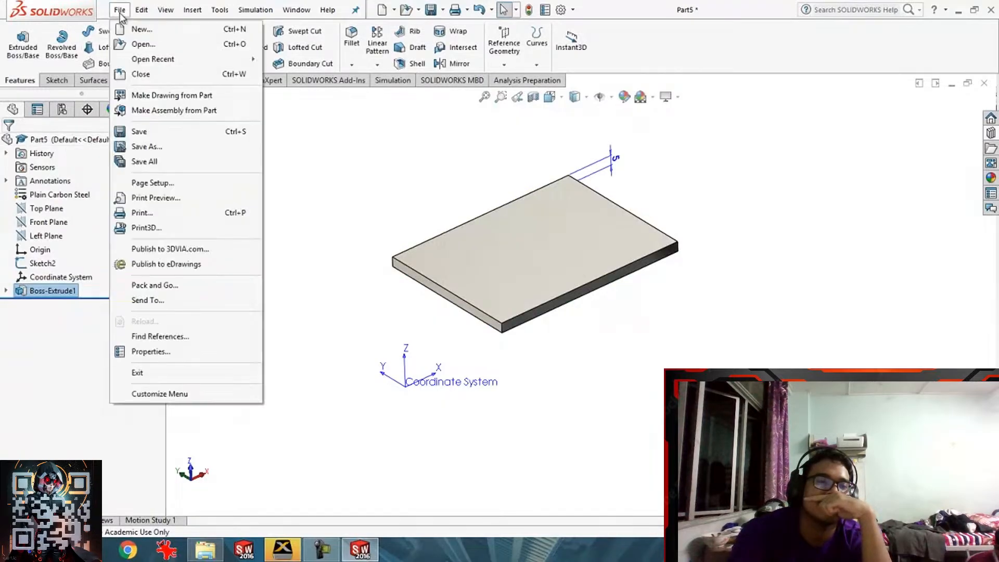
left_click(153, 145)
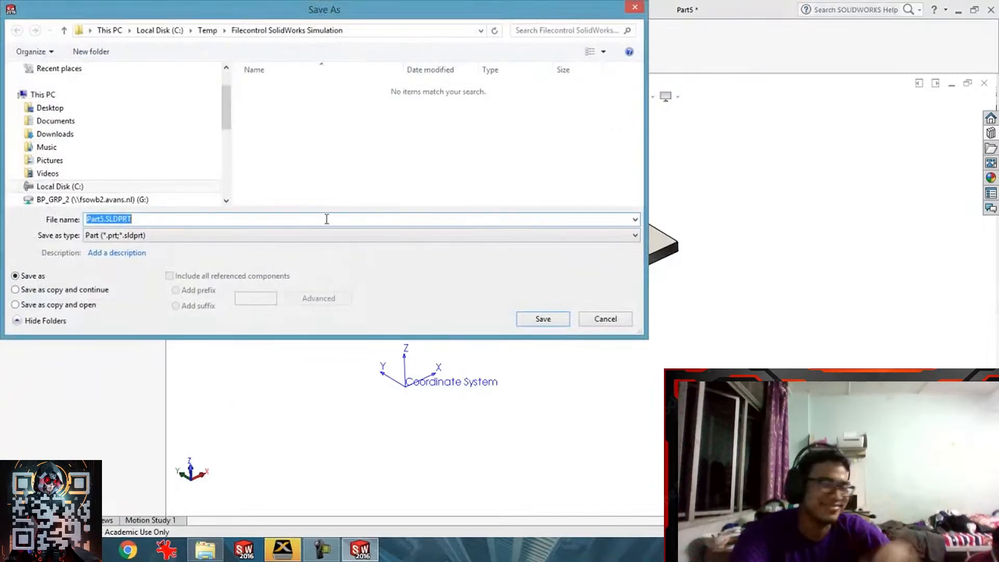
type("fil")
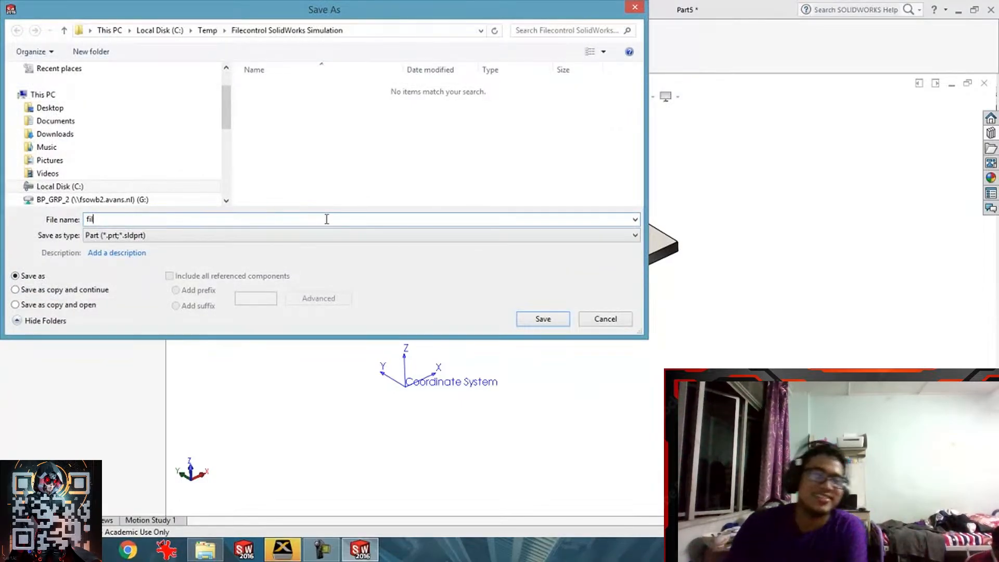
type("econtrol")
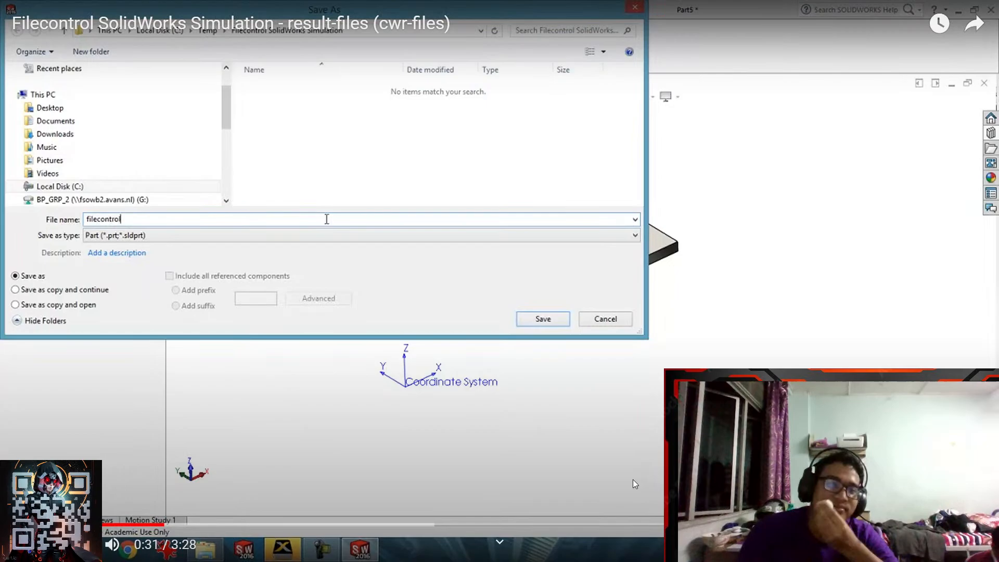
key("Return")
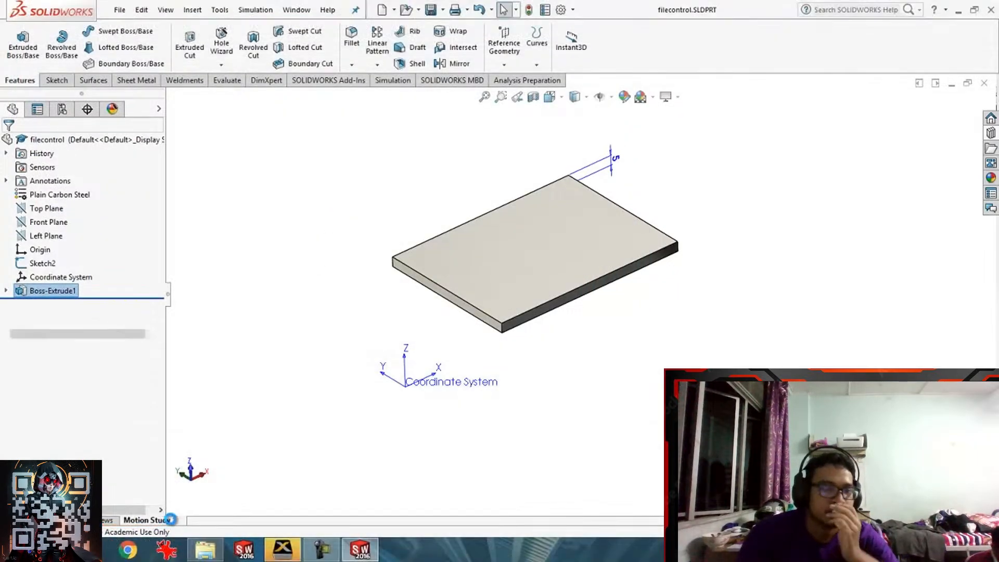
- Create new study Static 1 and fix the plate's end face
right_click(166, 520)
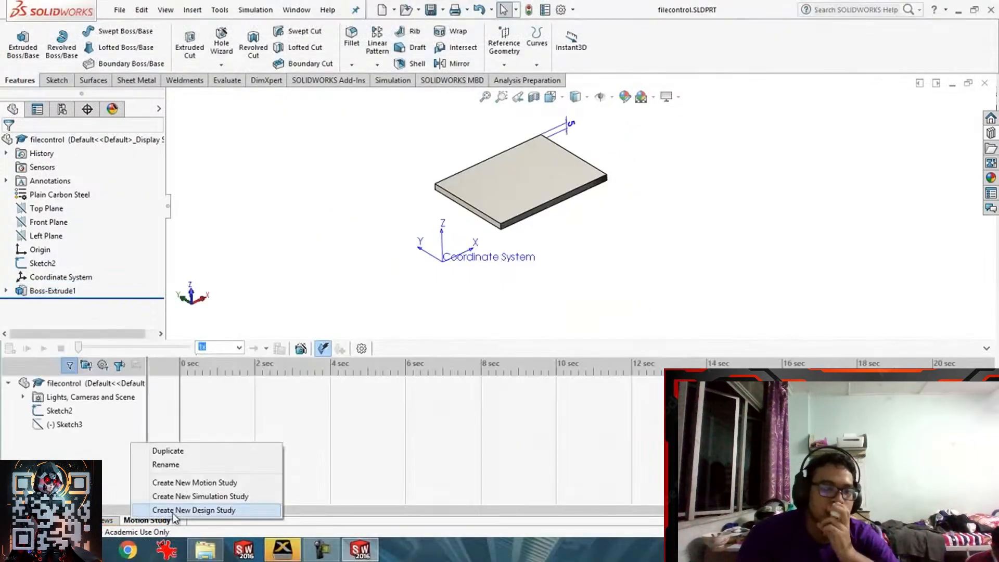
left_click(185, 497)
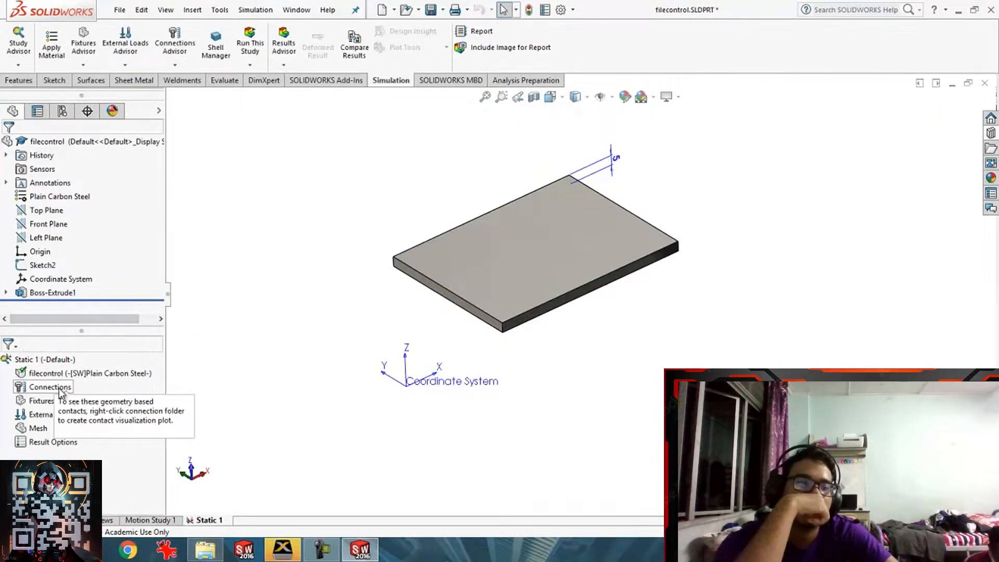
right_click(41, 401)
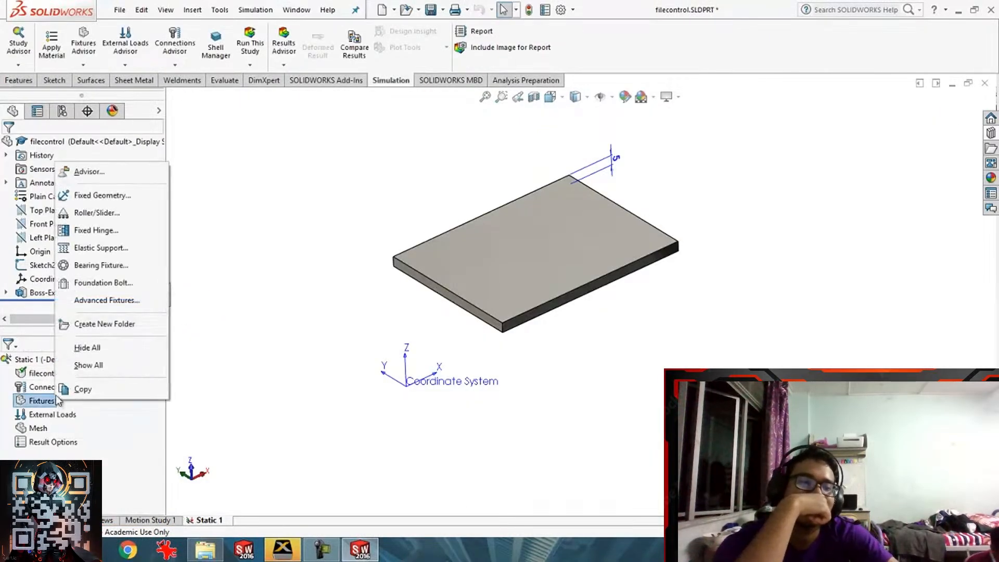
left_click(96, 195)
left_click(471, 296)
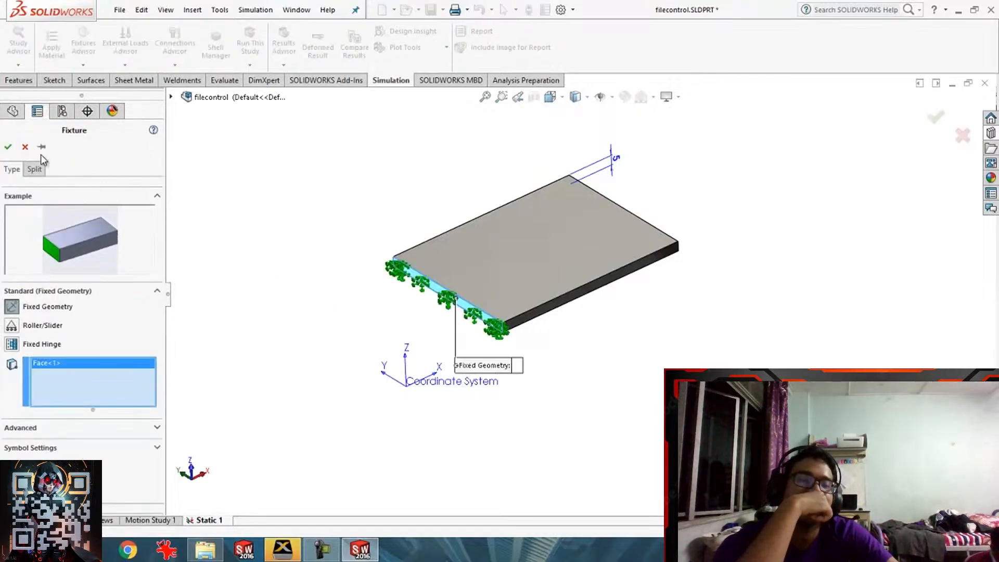
left_click(11, 148)
- Apply a 1 N force to the plate's top face and open Simulation Options
right_click(47, 430)
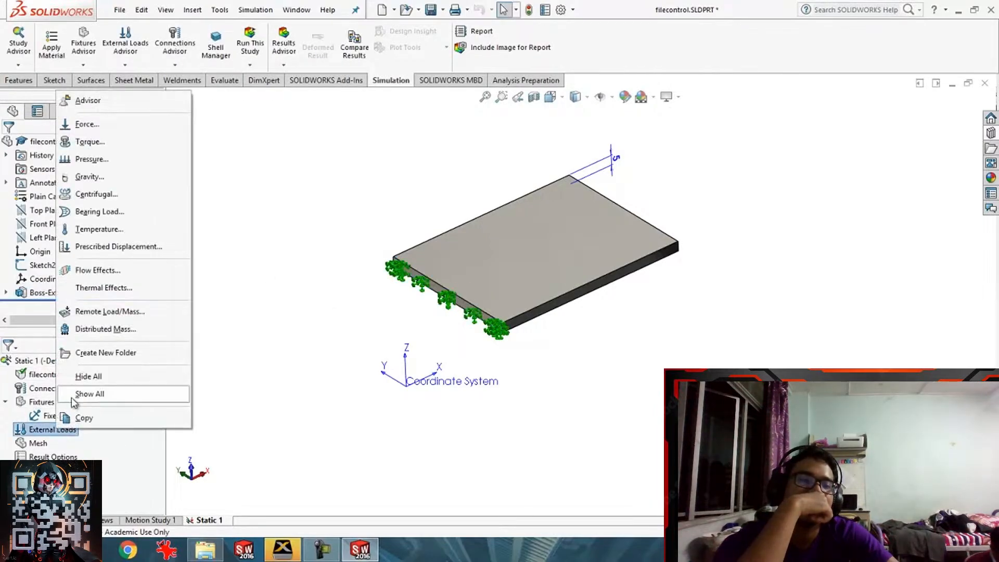
left_click(86, 124)
left_click(467, 272)
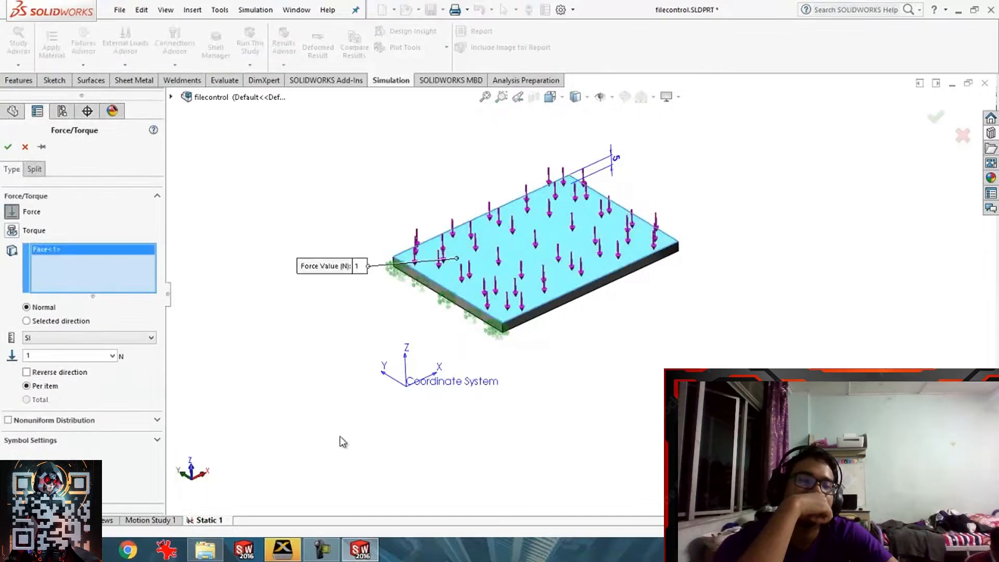
left_click(7, 148)
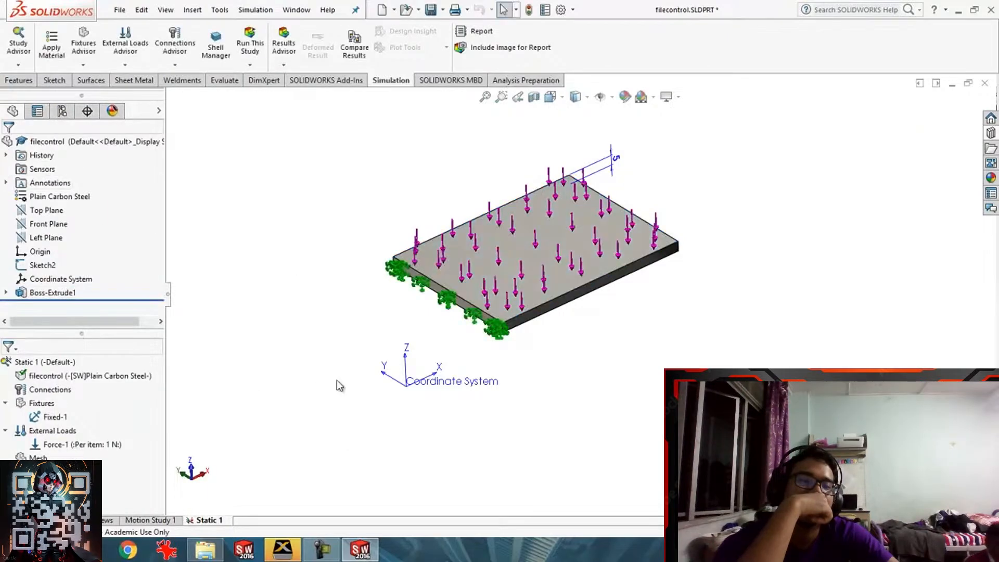
left_click(254, 10)
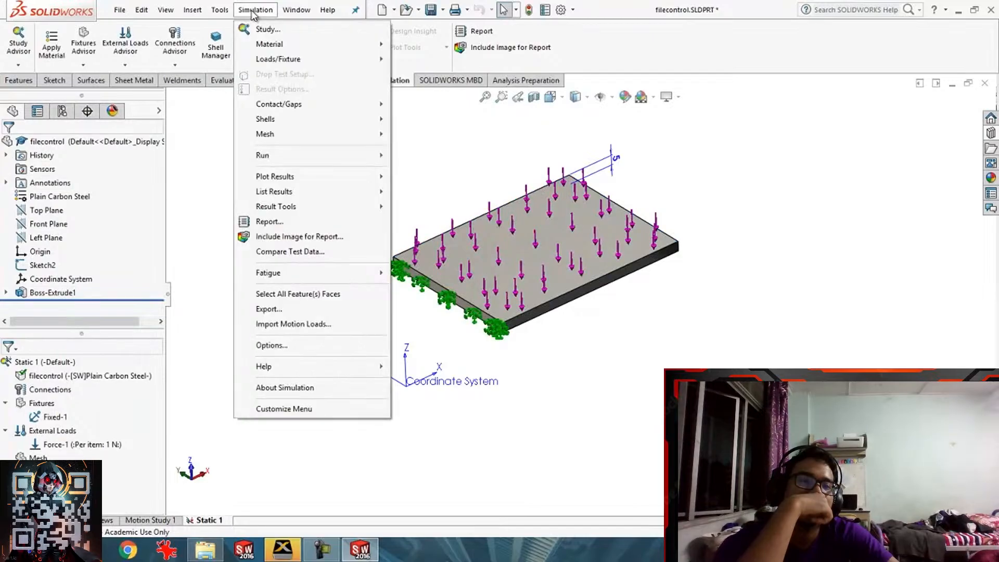
left_click(292, 346)
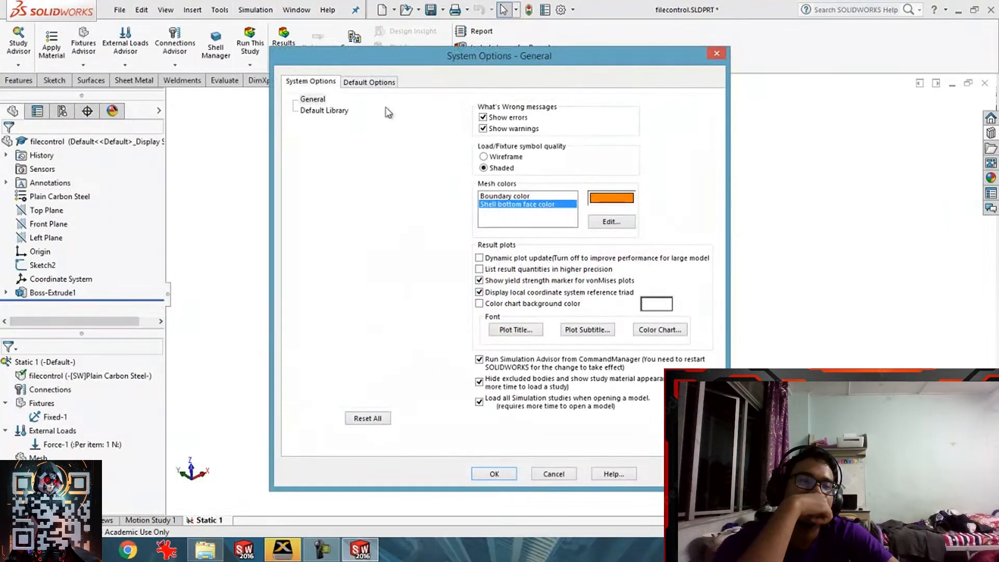
- Review the Results settings on the Default Options tab and close Simulation Options
left_click(378, 83)
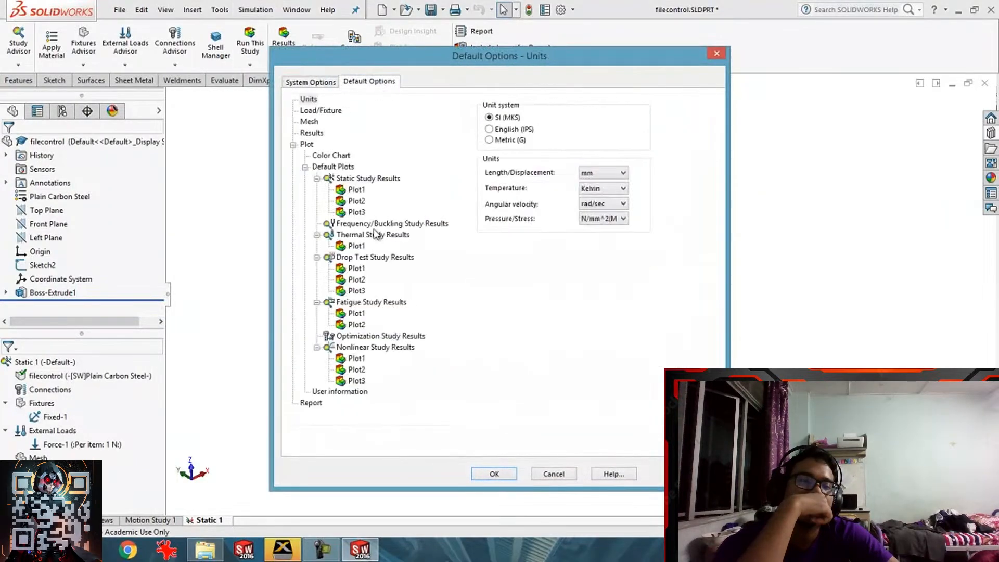
left_click(312, 134)
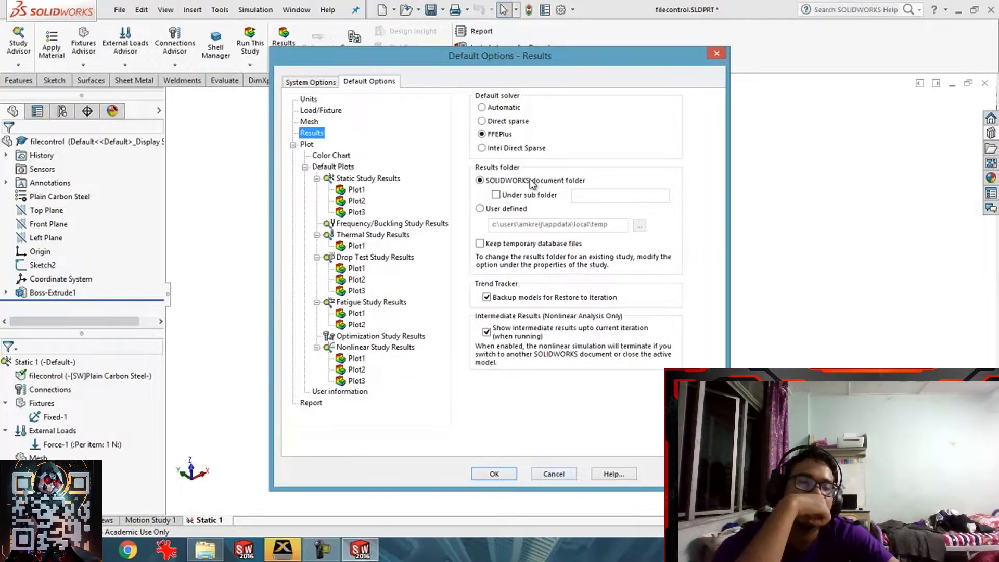
key("Return")
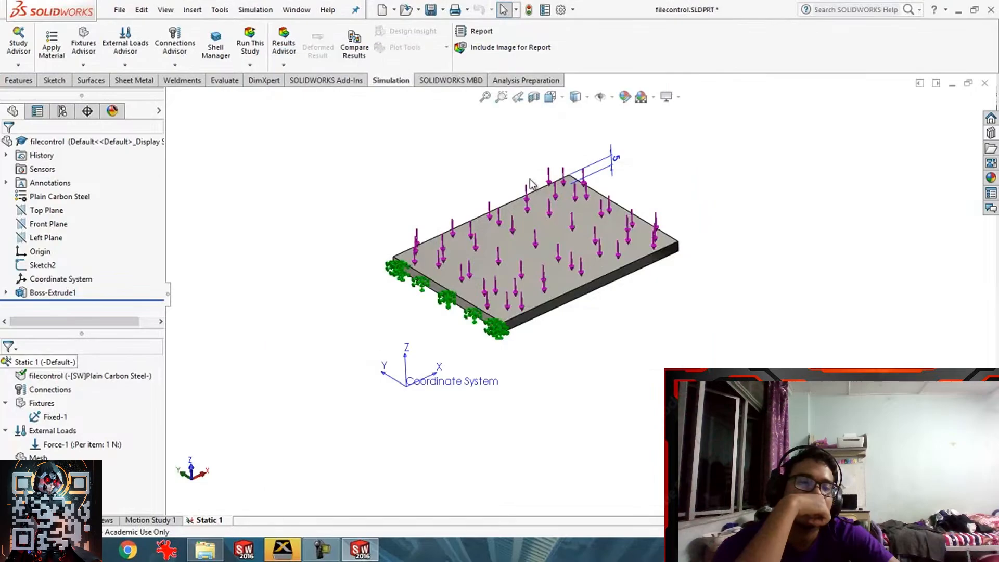
- Run Static 1, save the part, and select filecontrol-Static 1.CWR in its folder
right_click(62, 363)
left_click(87, 111)
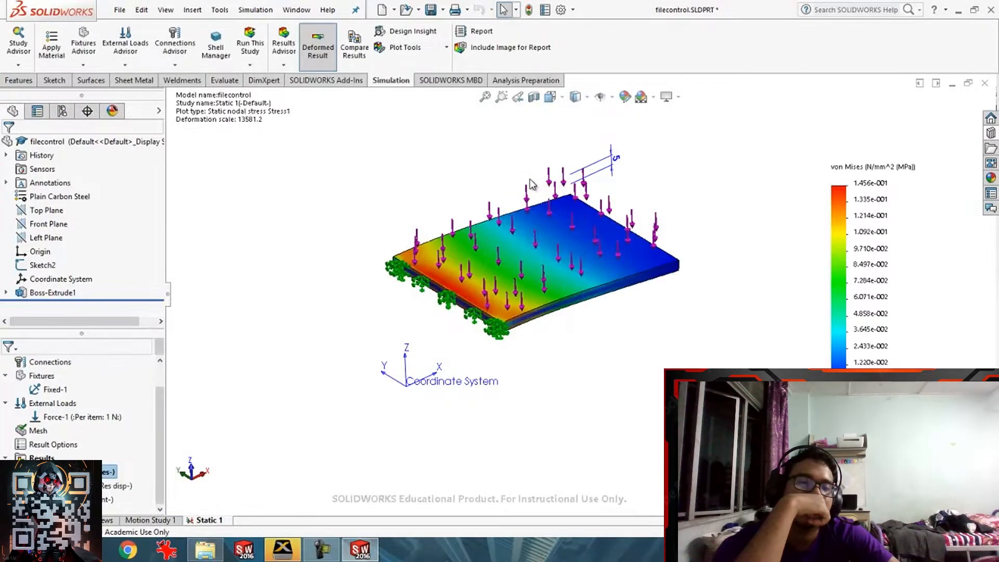
key("ctrl+s")
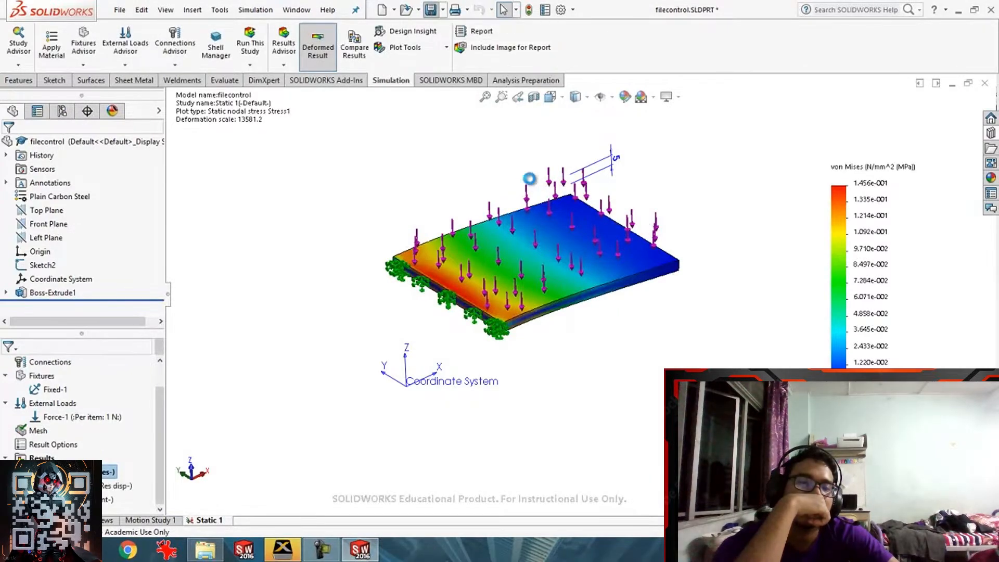
key("alt+Tab")
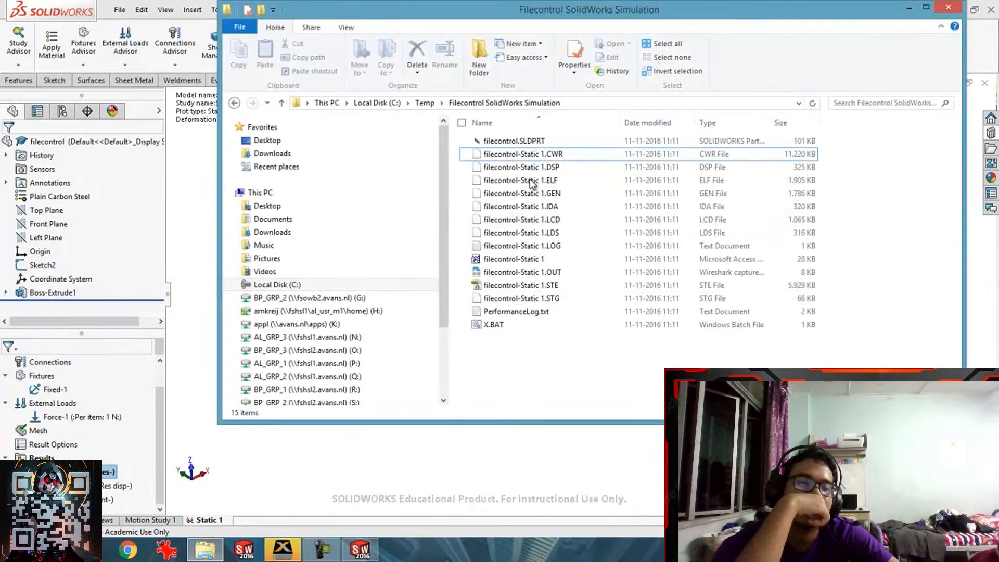
key("Down")
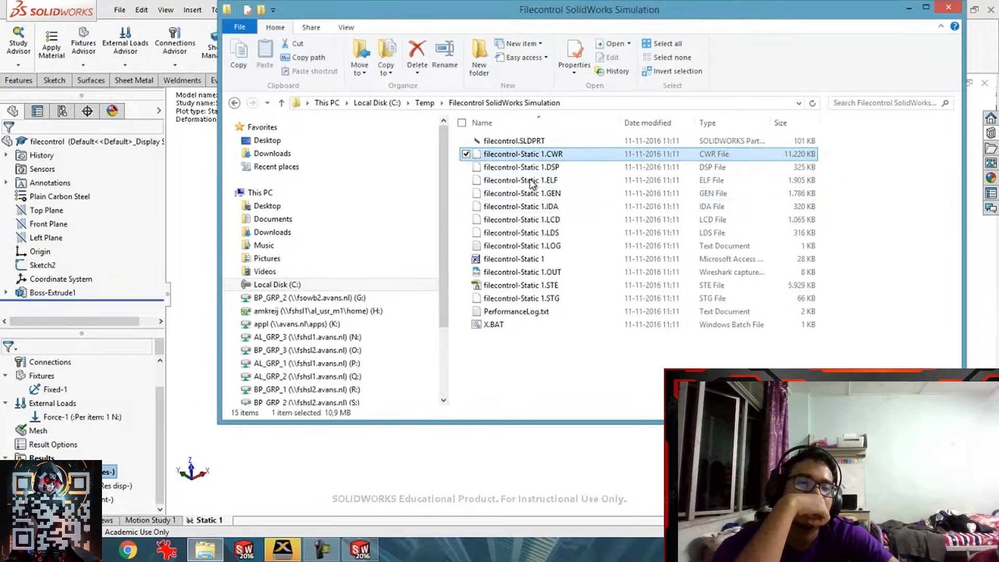
- Select all the result files and close the filecontrol document
key("ctrl+End")
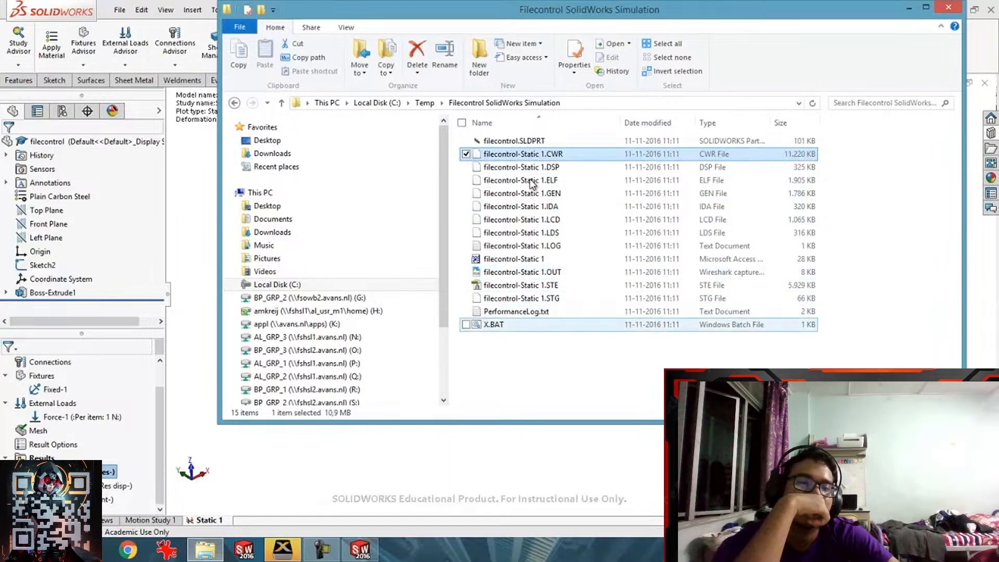
key("shift+End")
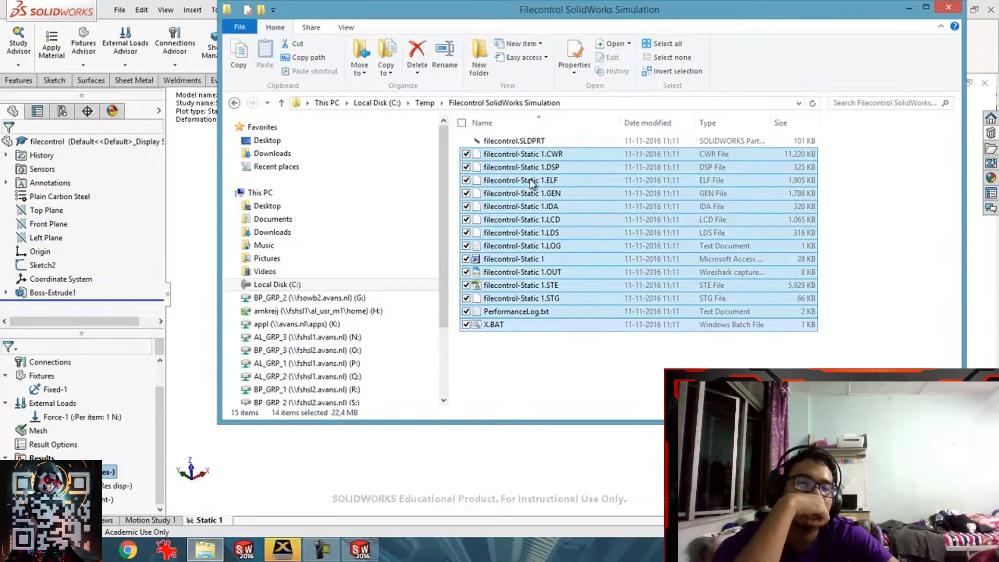
left_click(495, 324)
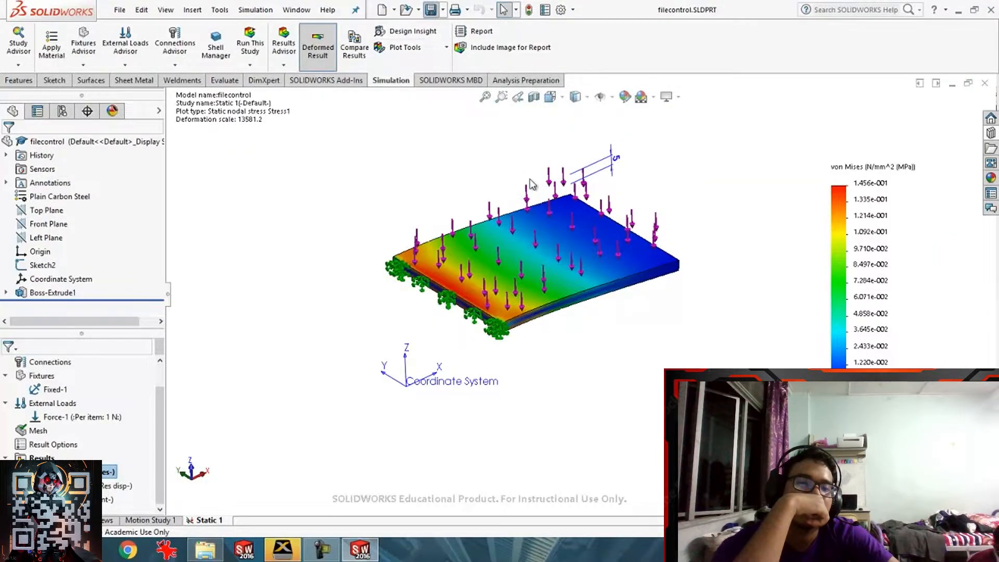
key("alt")
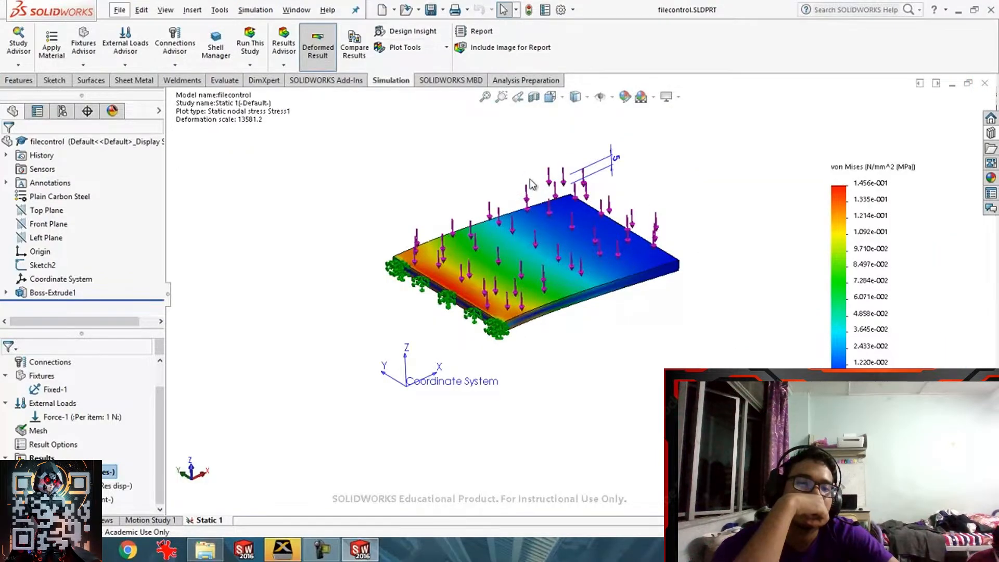
key("alt")
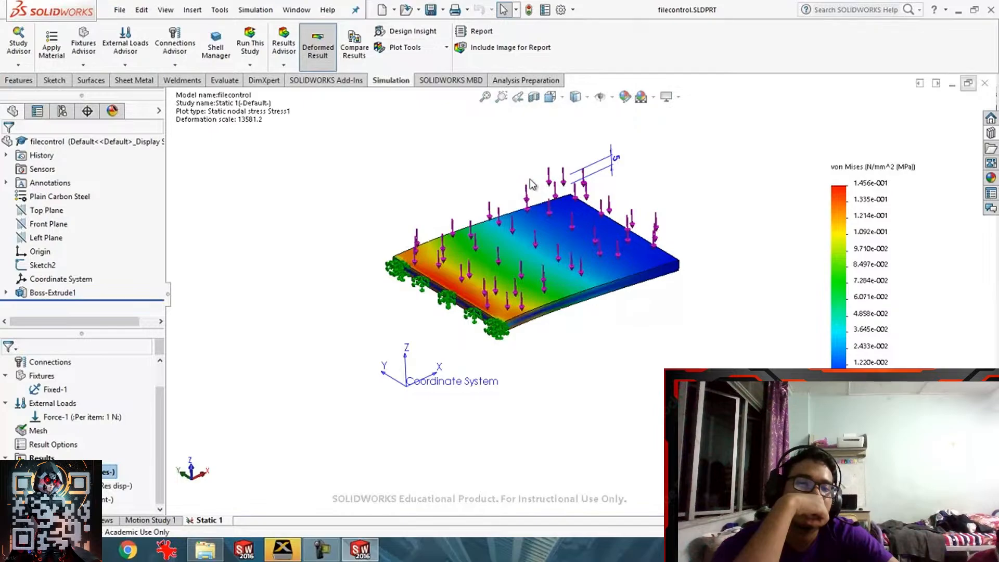
key("ctrl+w")
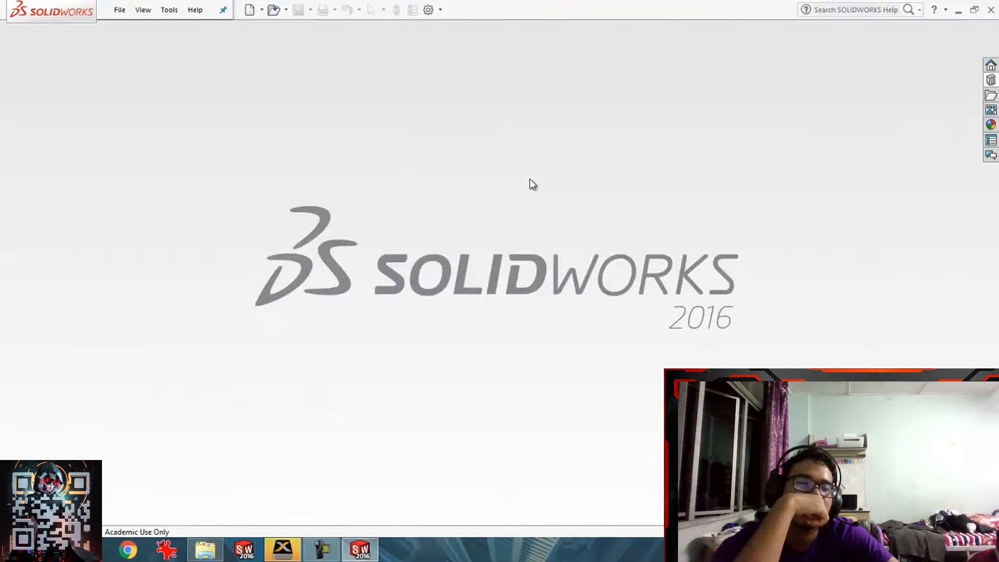
key("alt+Tab")
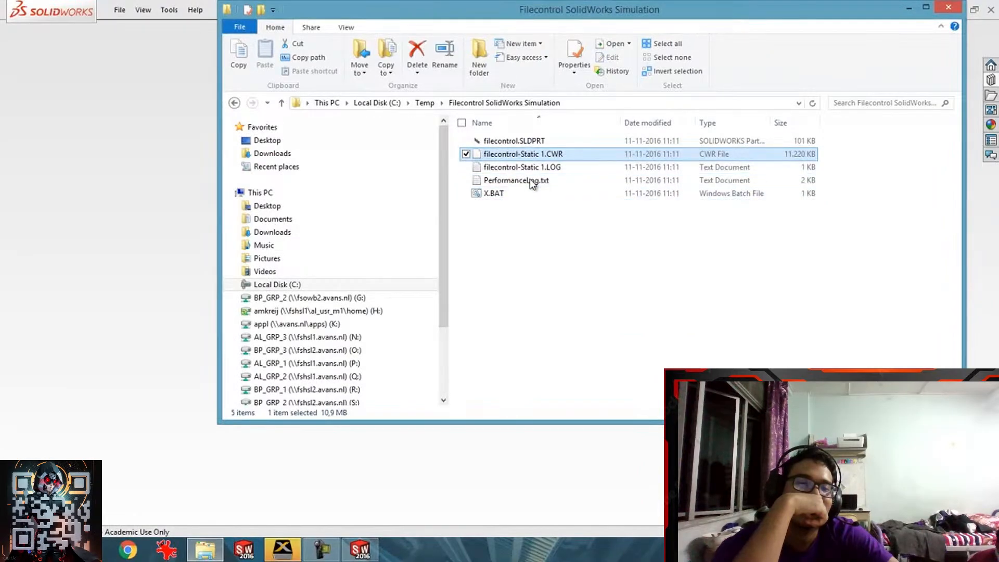
- Delete a result file from the folder, then rewind the tutorial to the Results options part
key("F2")
key("Escape")
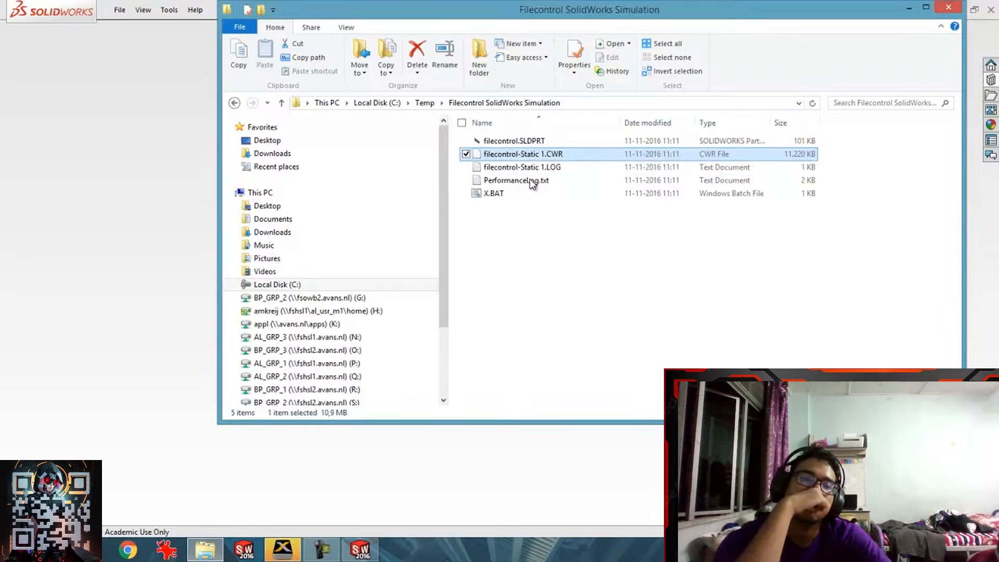
left_click(530, 190, "shift")
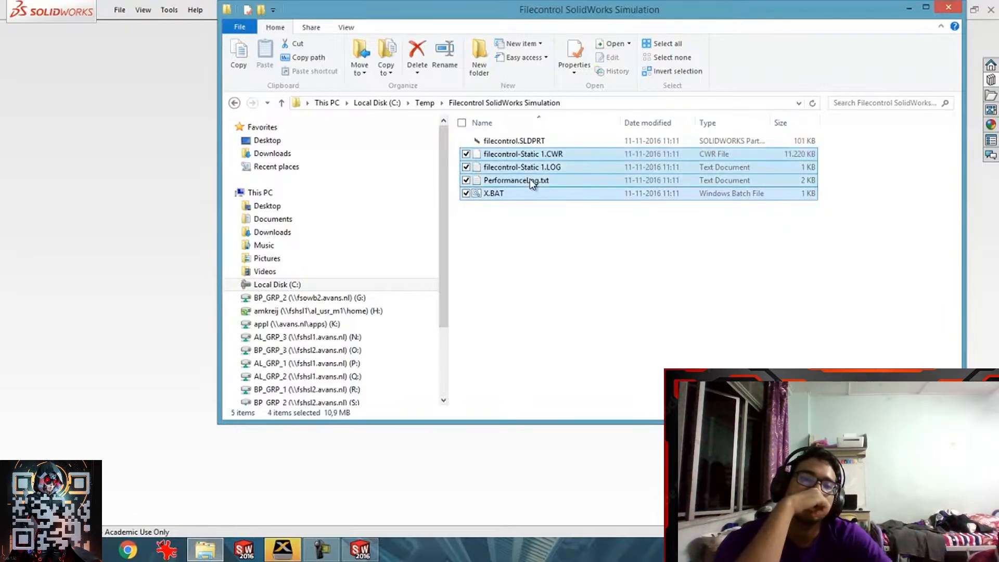
key("Delete")
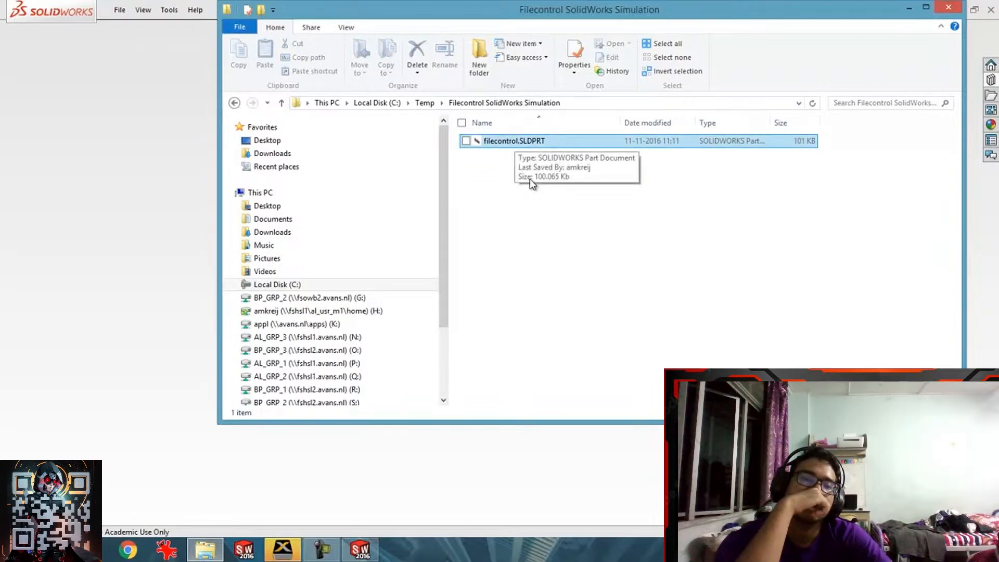
key("Return")
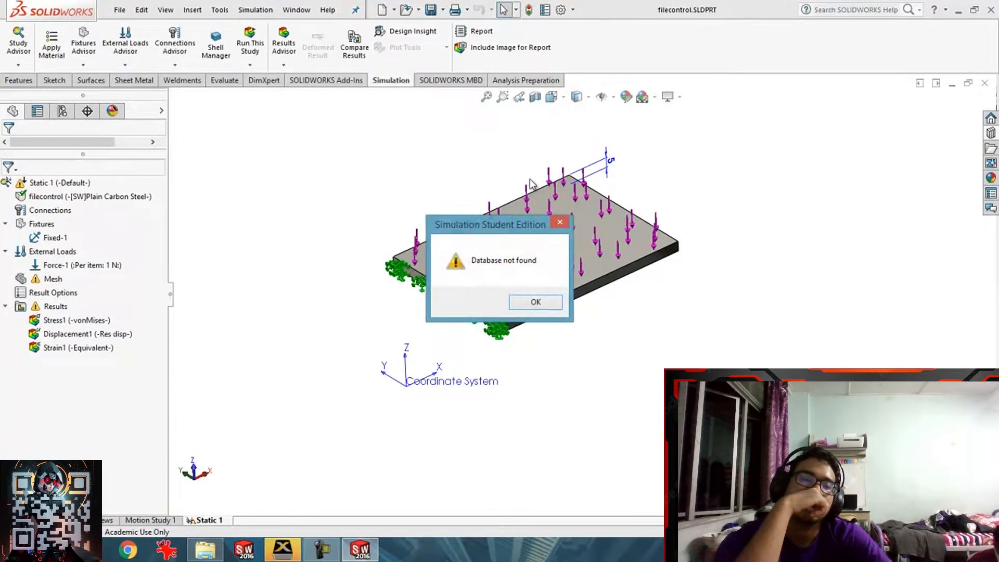
key("Return")
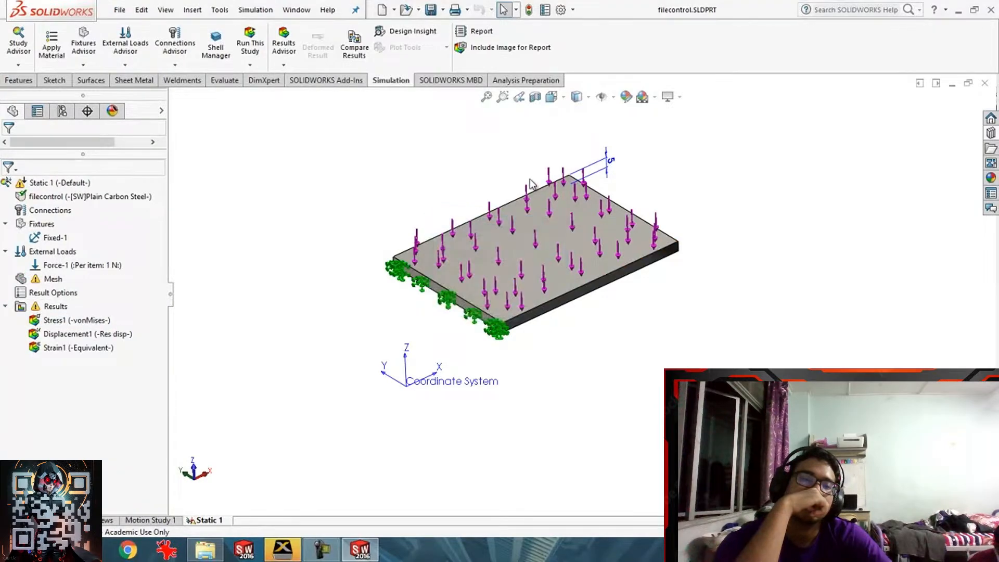
key("shift+F10")
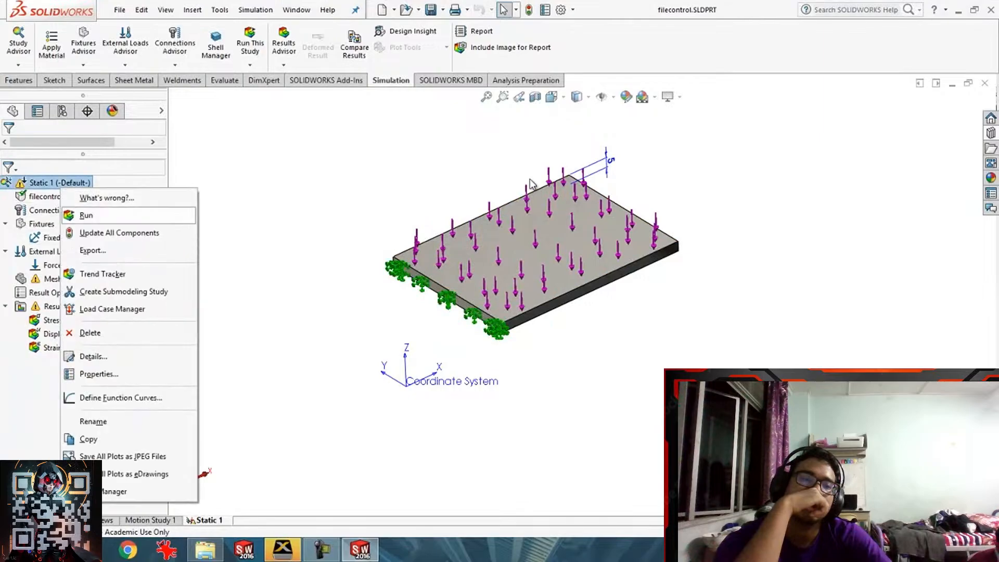
key("Return")
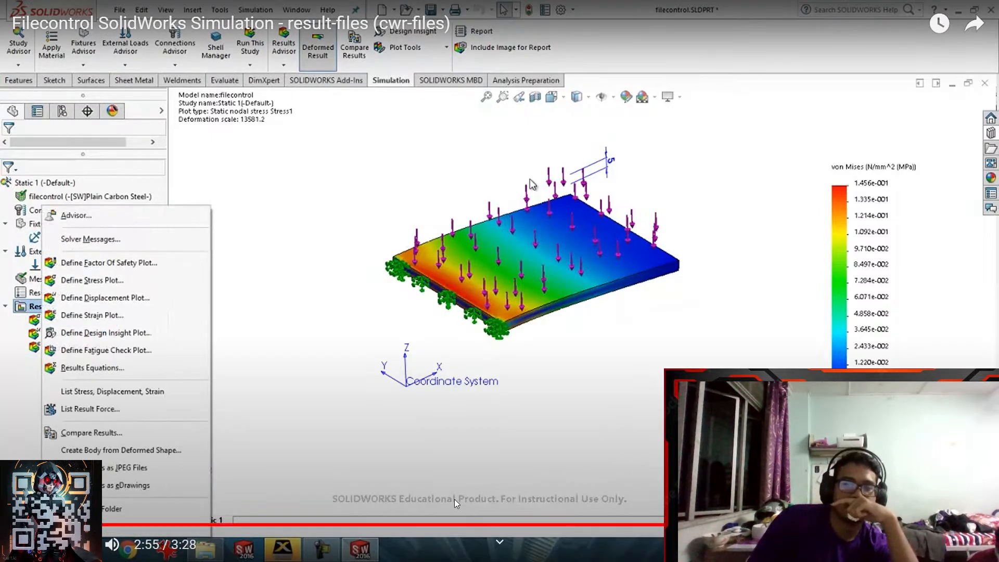
left_click(335, 524)
- Like the tutorial, subscribe to its channel, and save it to the SolidWorks Solver playlist
key("Escape")
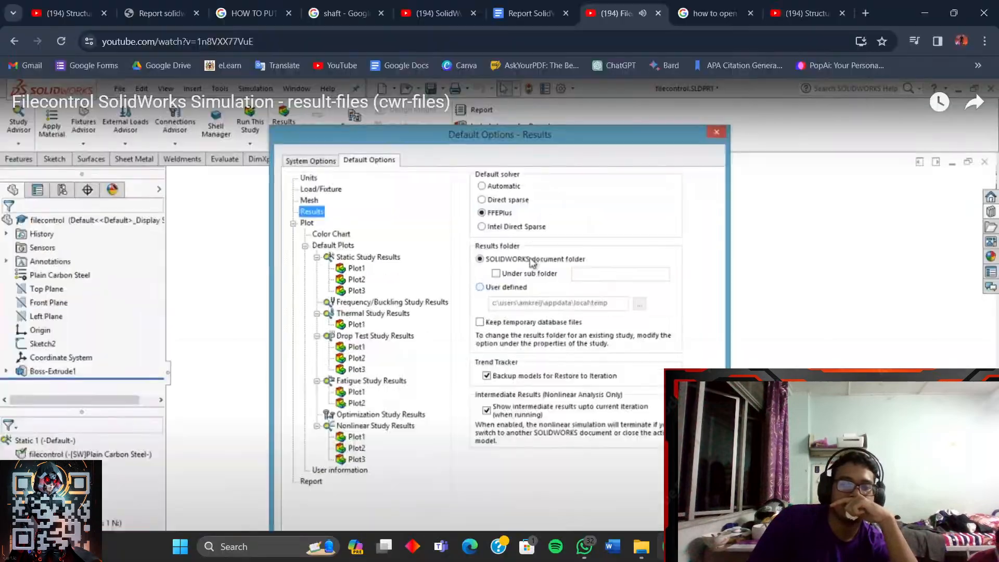
left_click(391, 490)
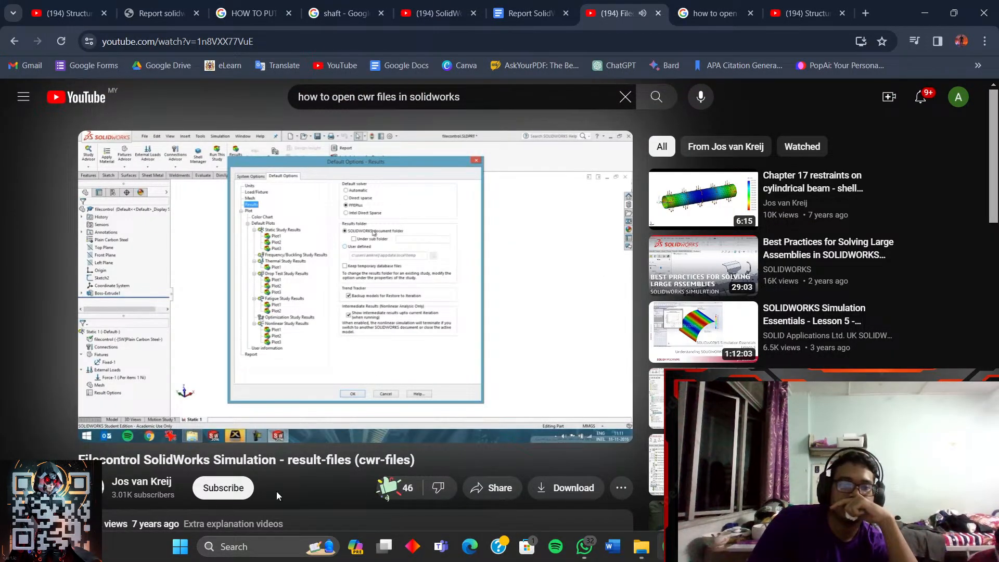
left_click(224, 488)
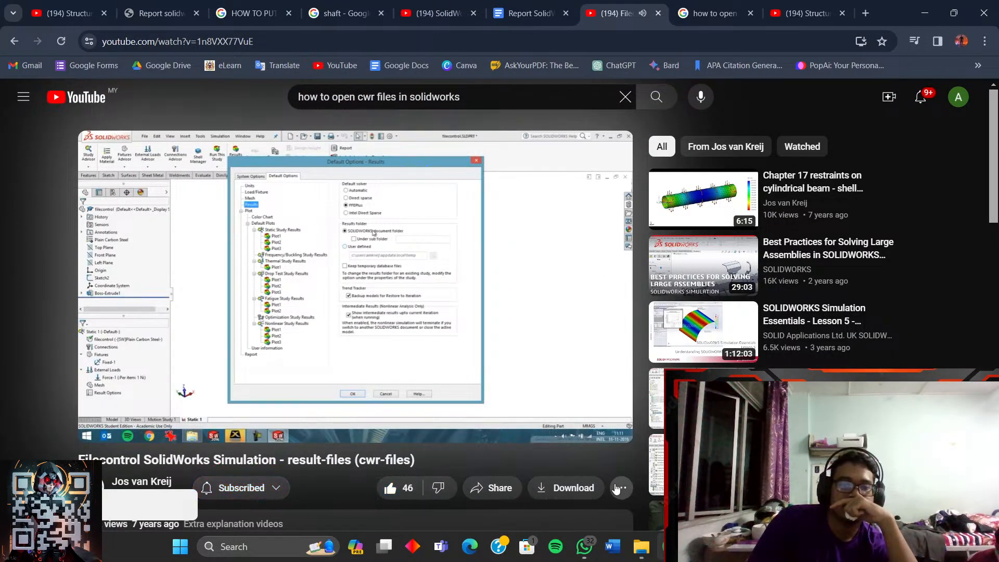
left_click(621, 488)
left_click(617, 435)
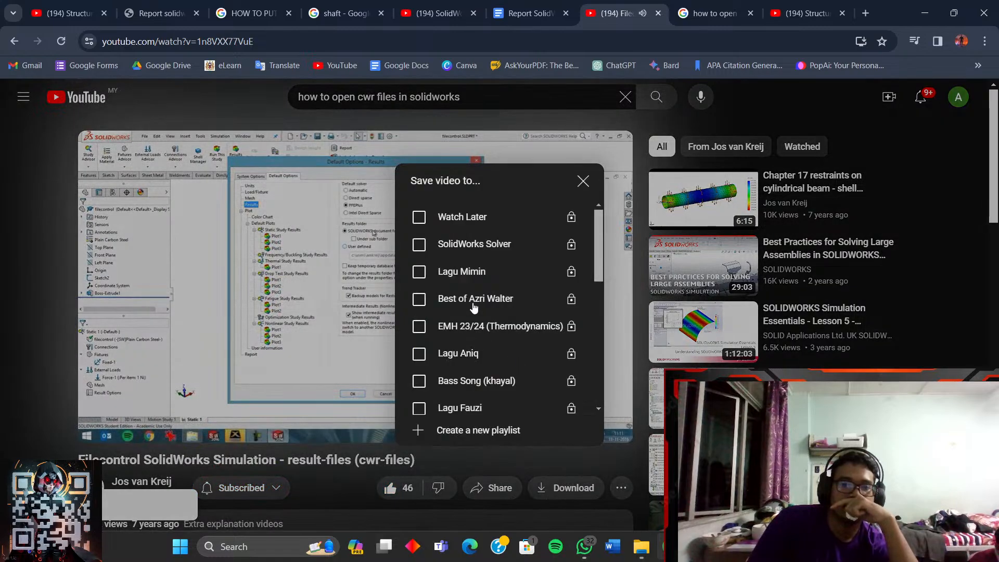
left_click(475, 244)
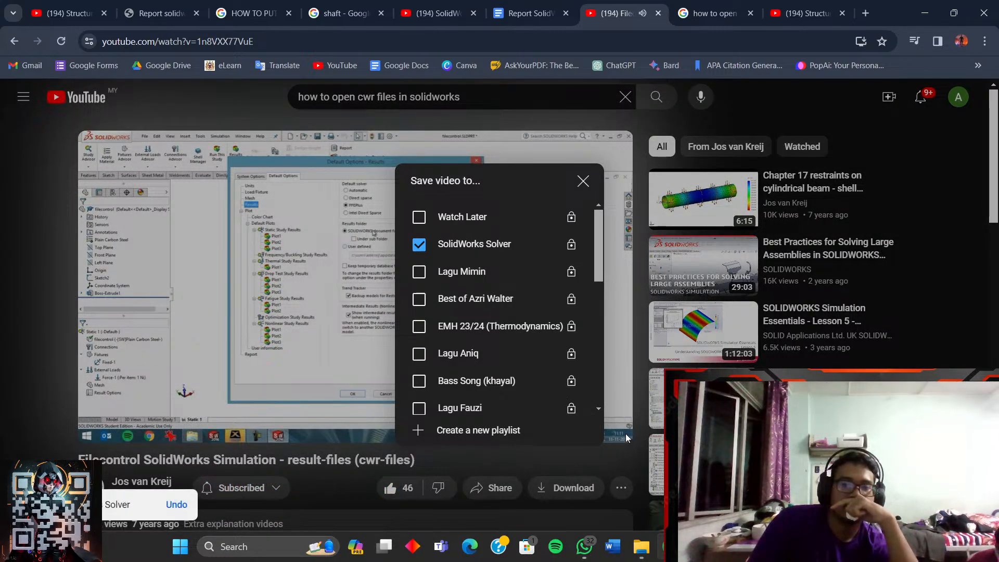
left_click(625, 433)
- Pause the tutorial at 0:55 on the Simulation options part and return to SOLIDWORKS
left_click(610, 427)
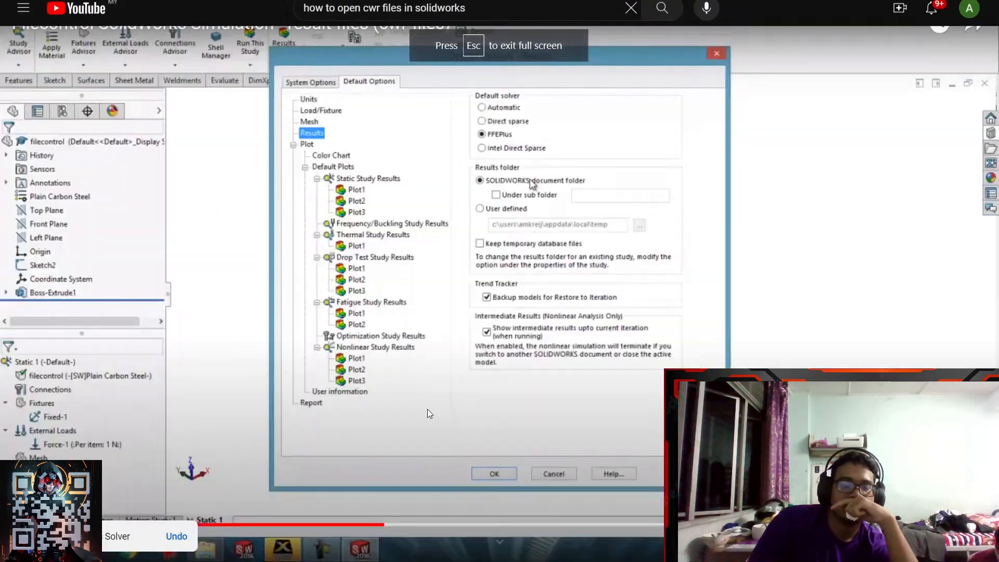
left_click(271, 525)
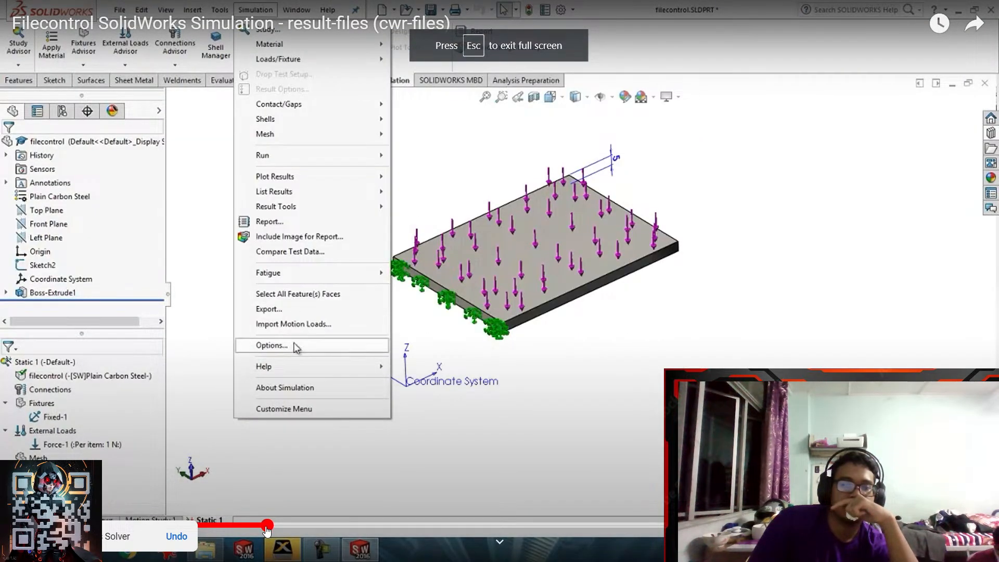
left_click(232, 528)
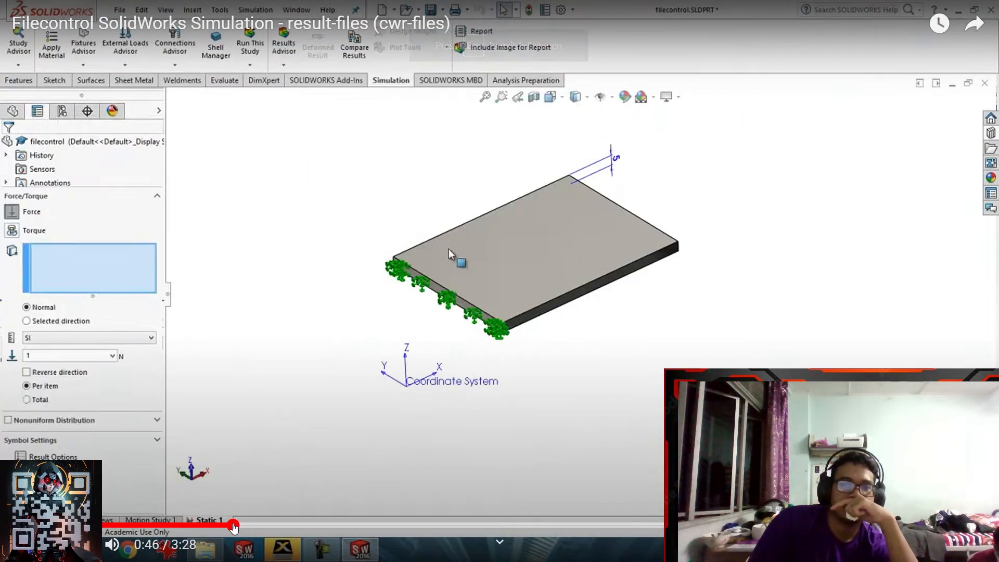
left_click(251, 527)
left_click_drag(252, 528, 190, 518)
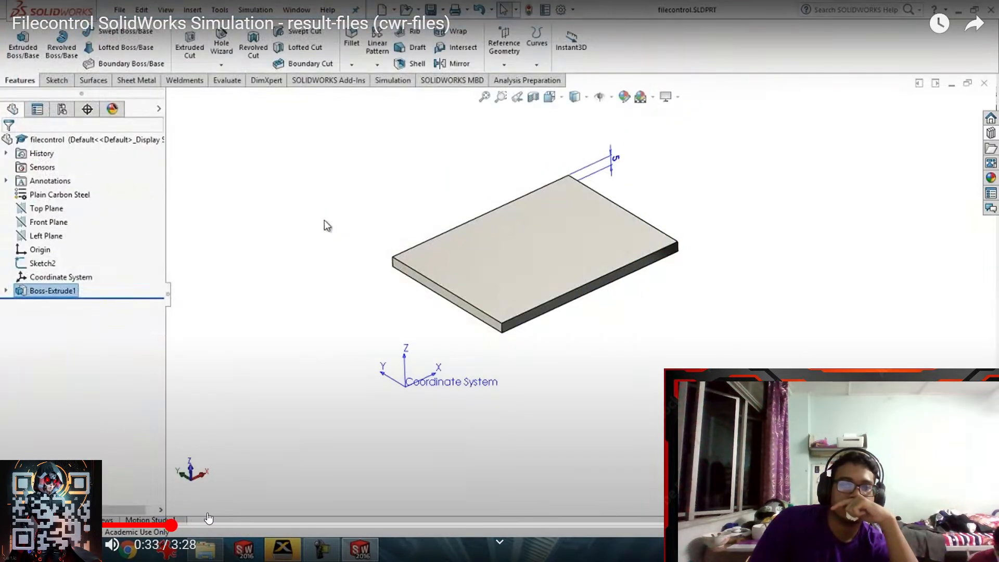
left_click(200, 526)
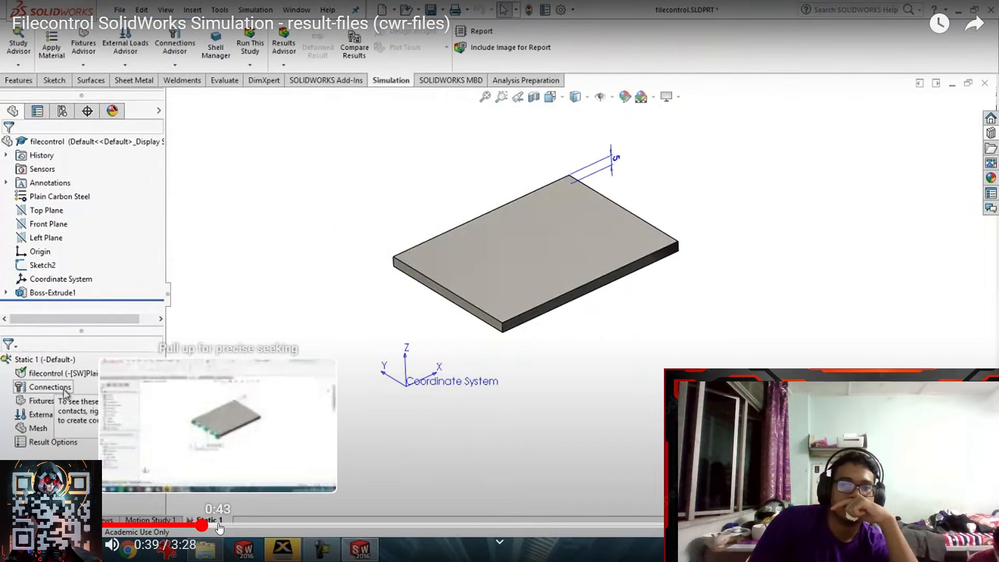
left_click(219, 527)
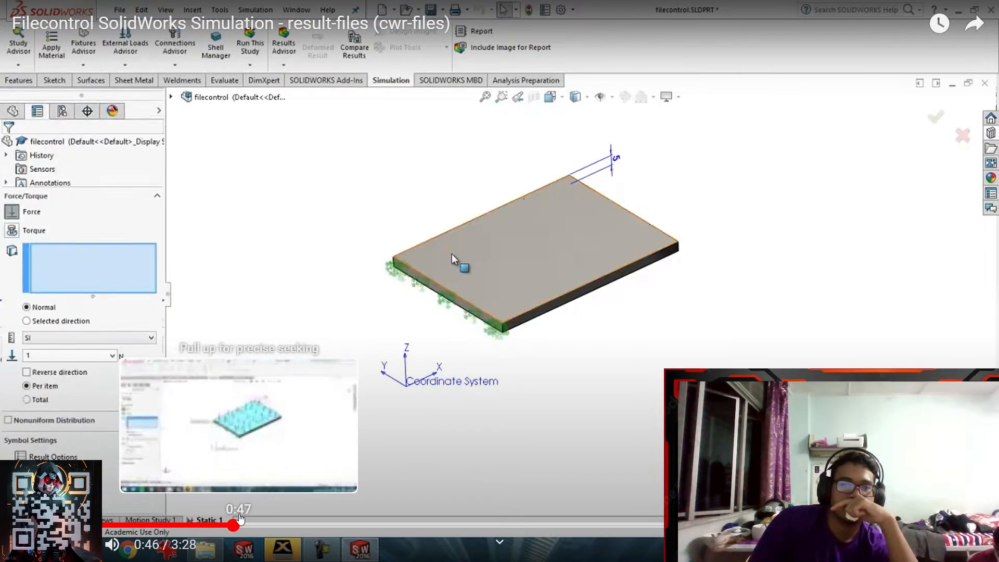
left_click(252, 526)
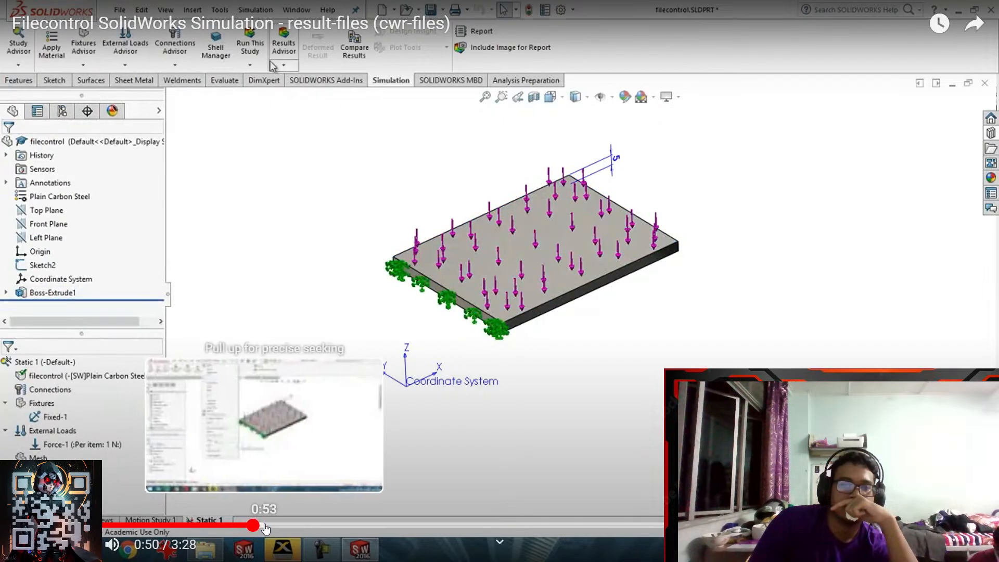
left_click(267, 526)
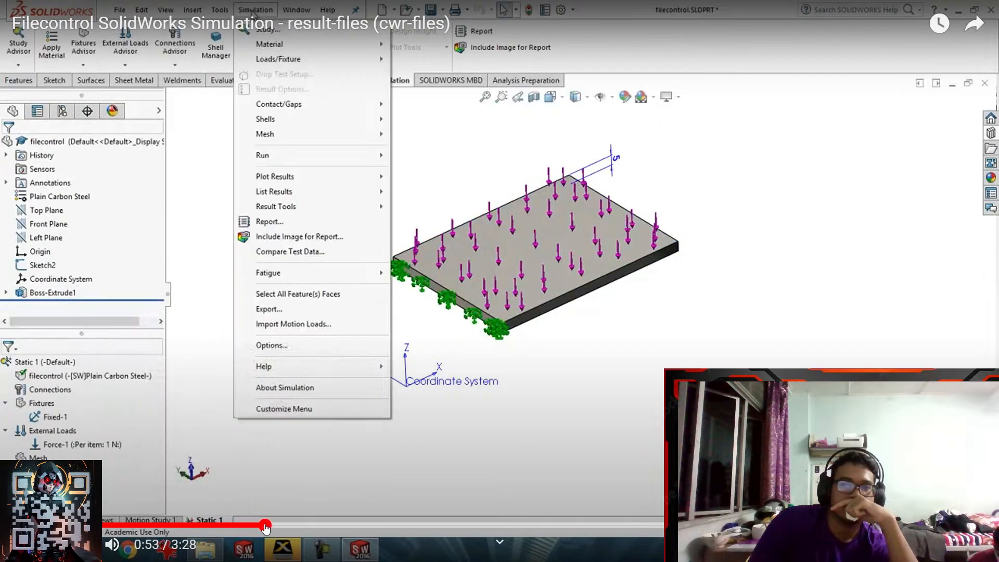
key("space")
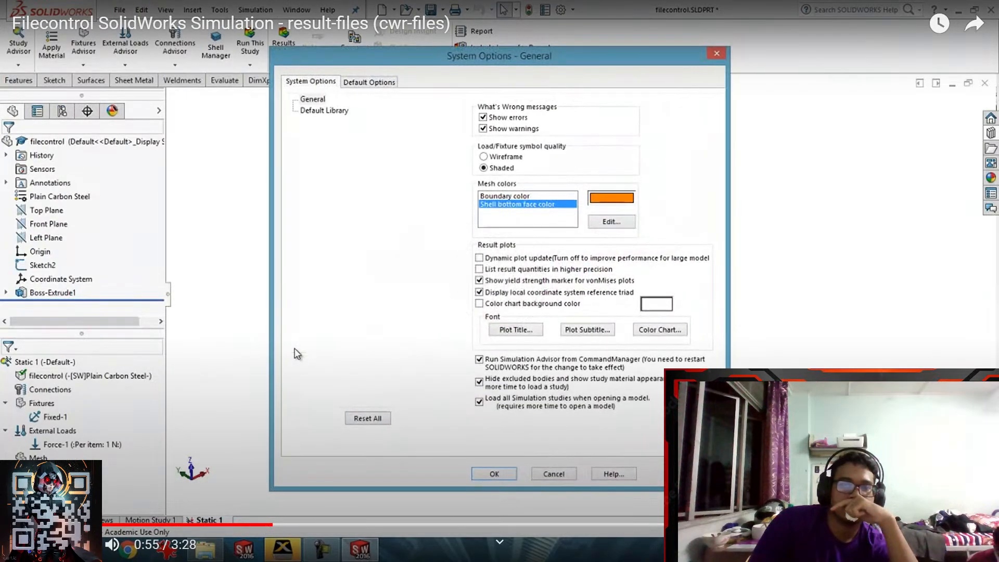
key("Escape")
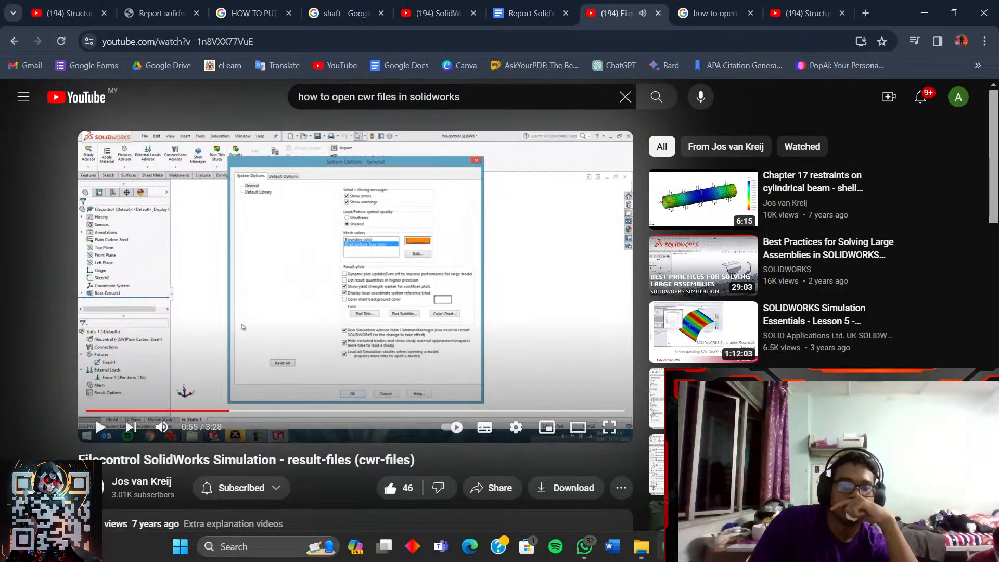
key("alt+Tab")
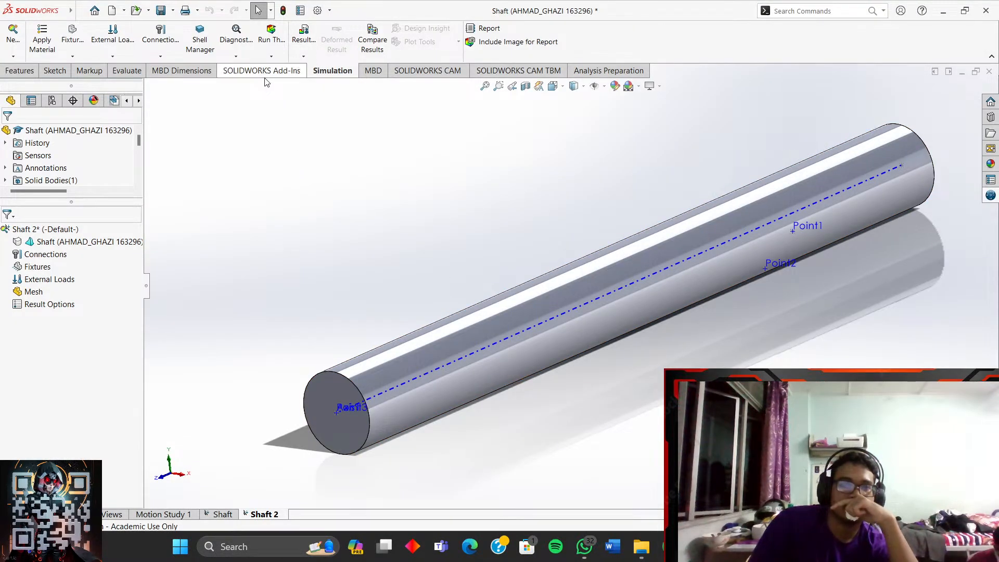
- Open Simulation Options on the Default Options tab
left_click(81, 12)
left_click(204, 12)
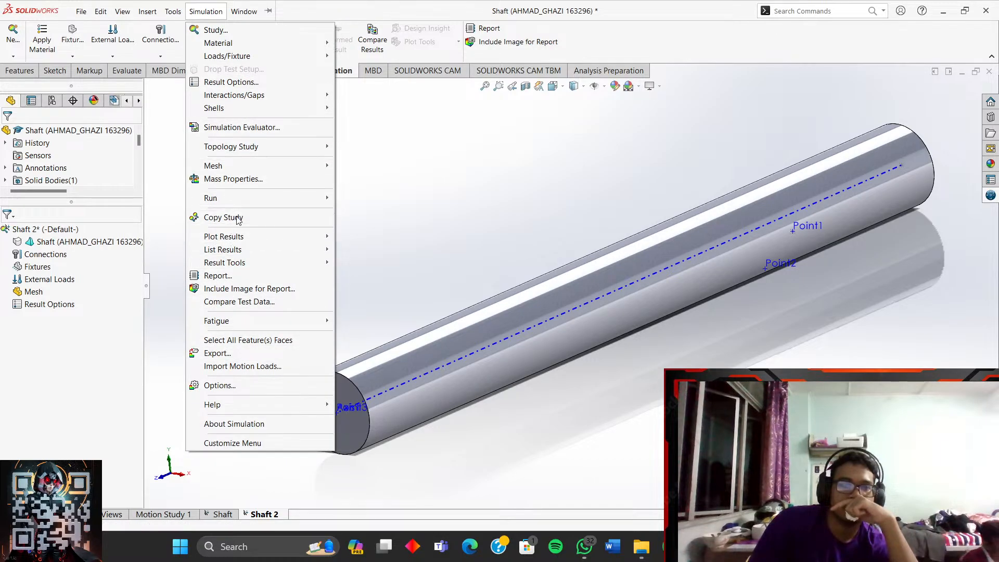
left_click(218, 385)
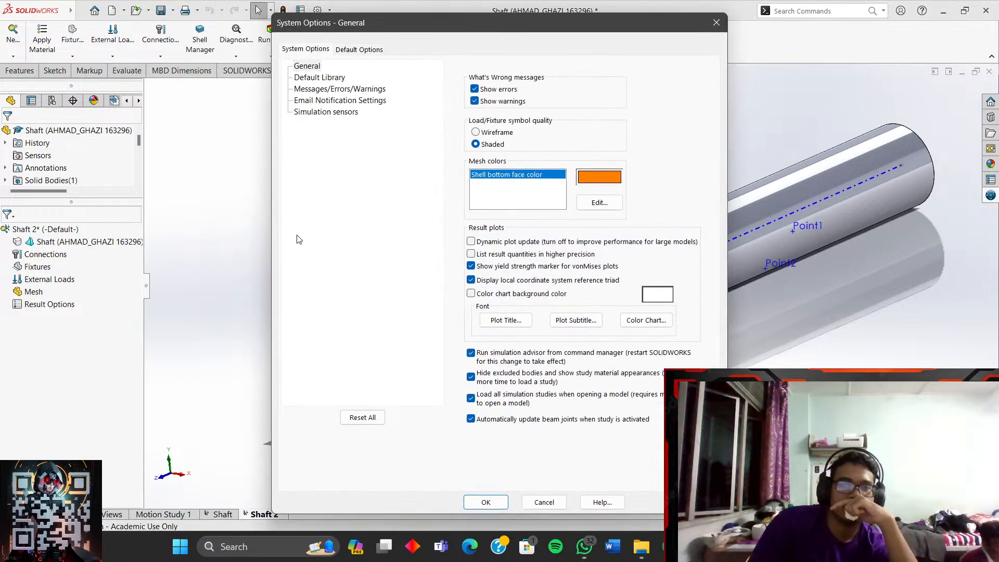
left_click(359, 49)
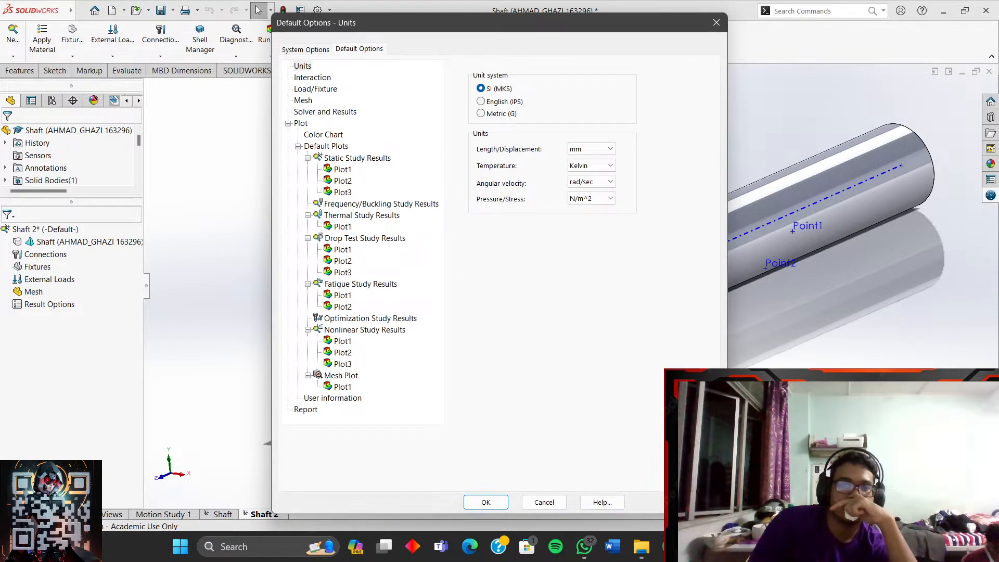
- Play a bit more of the tutorial, then return to SOLIDWORKS with the options still open
left_click(669, 547)
left_click(551, 310)
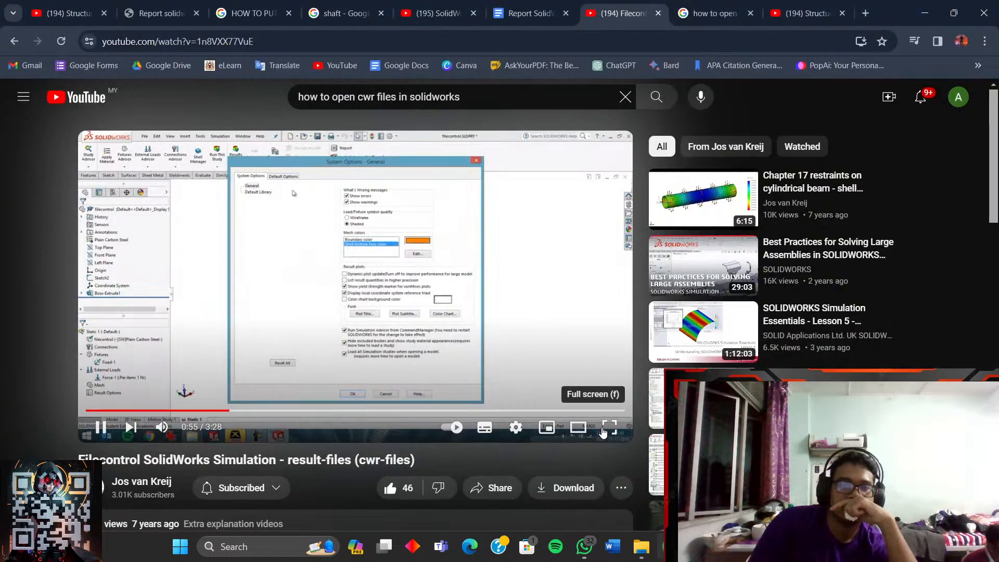
left_click(602, 432)
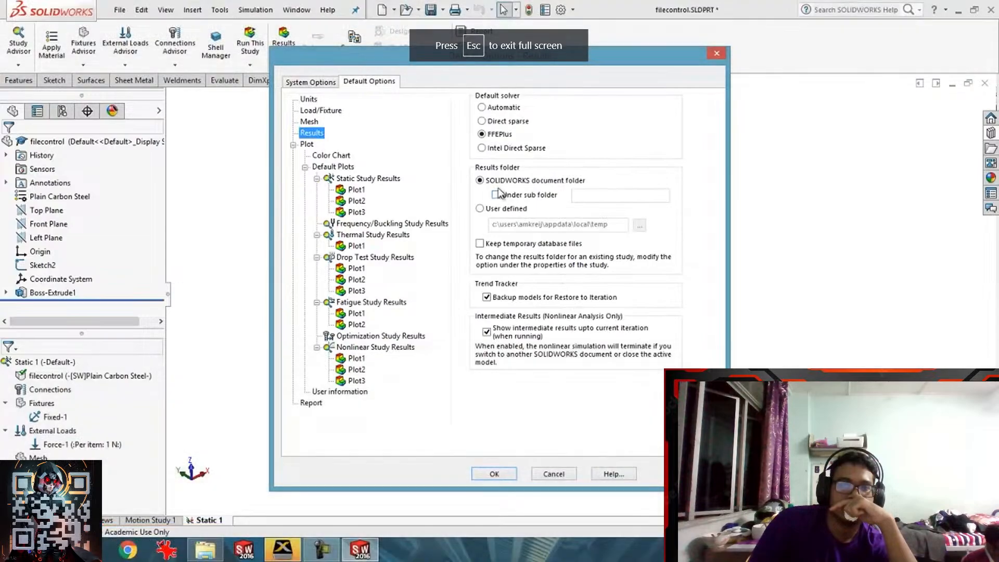
key("Escape")
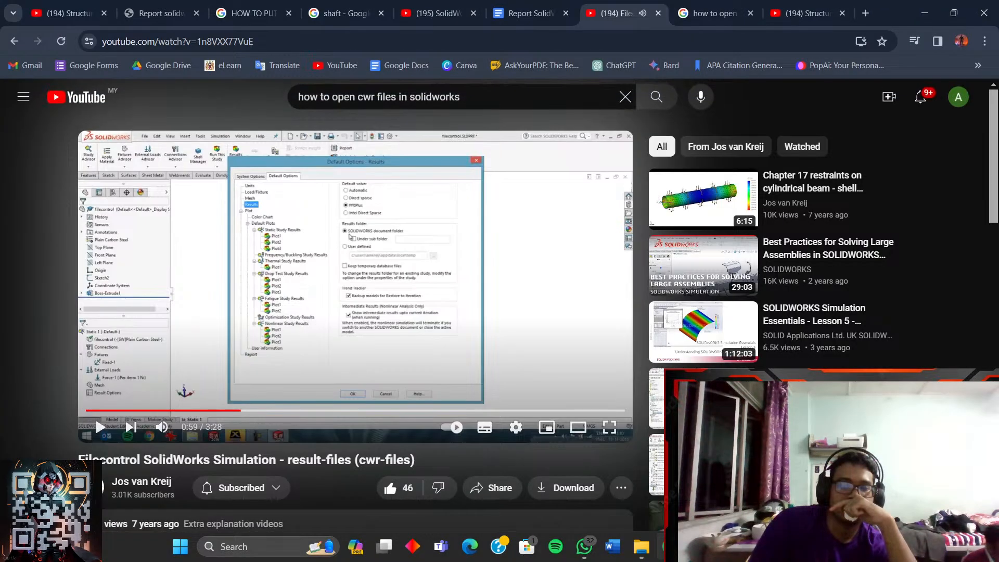
key("alt+Tab")
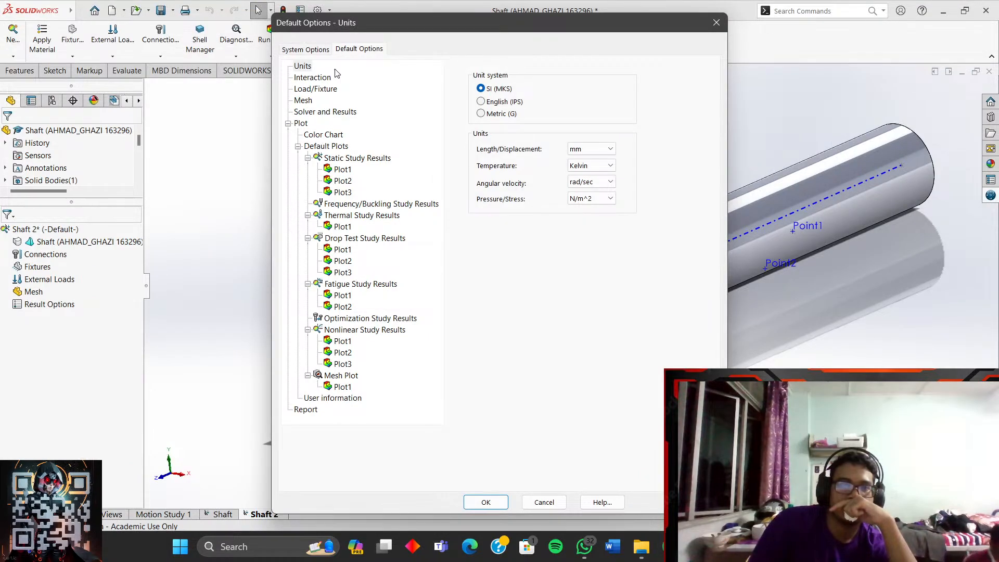
- Browse the Load/Fixture, Units and Solver and Results default settings
left_click(318, 89)
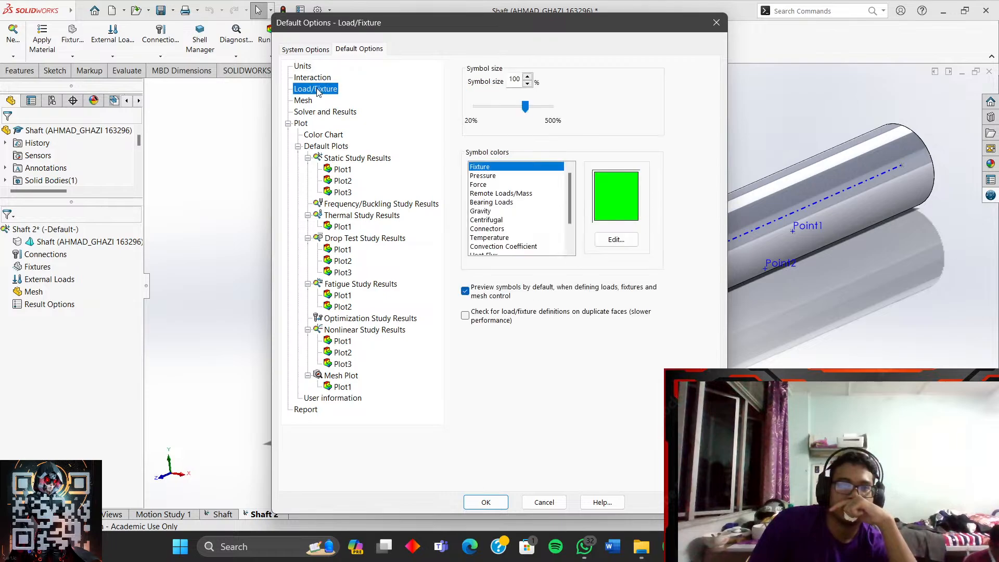
left_click(315, 99)
left_click(309, 112)
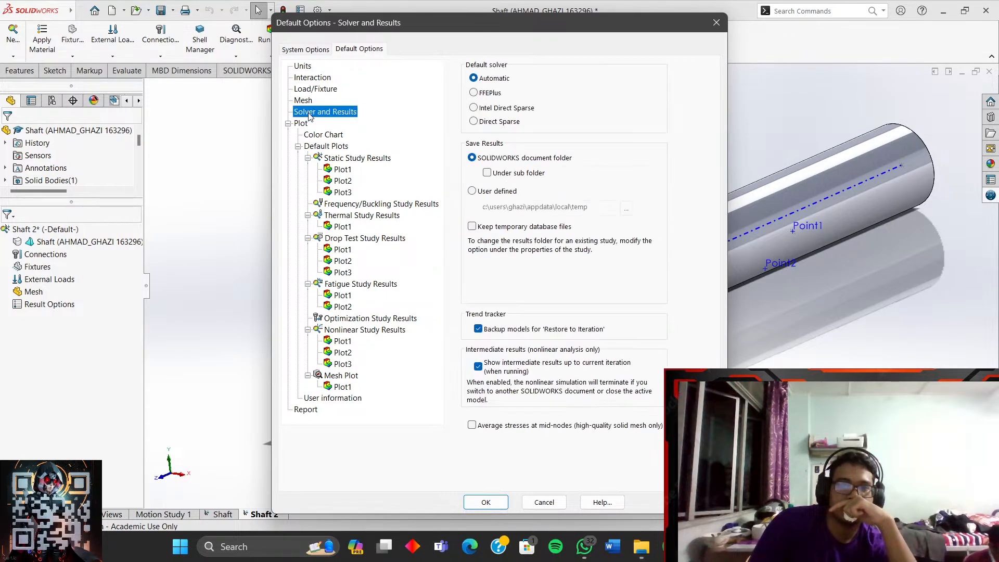
left_click(316, 89)
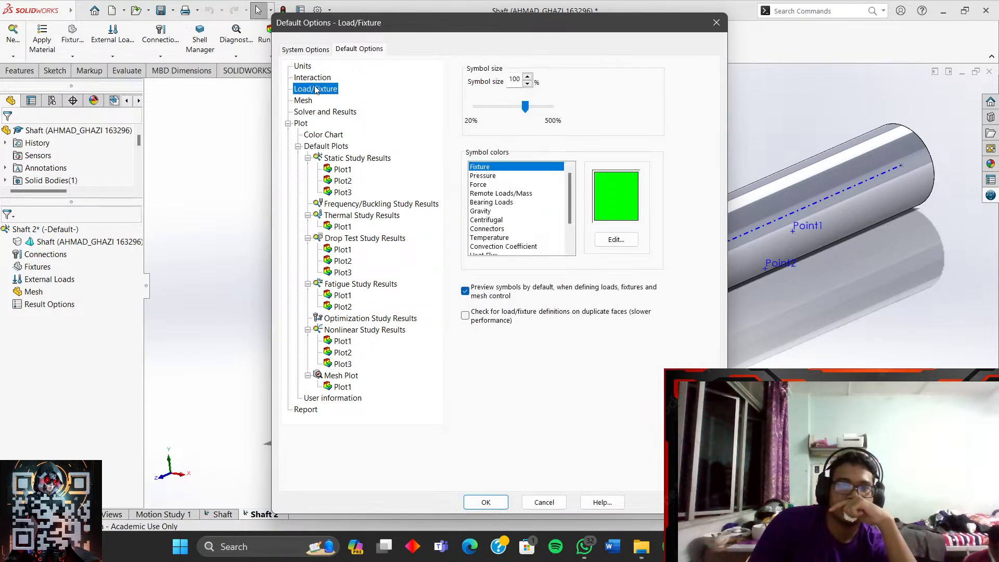
left_click(315, 78)
left_click(304, 66)
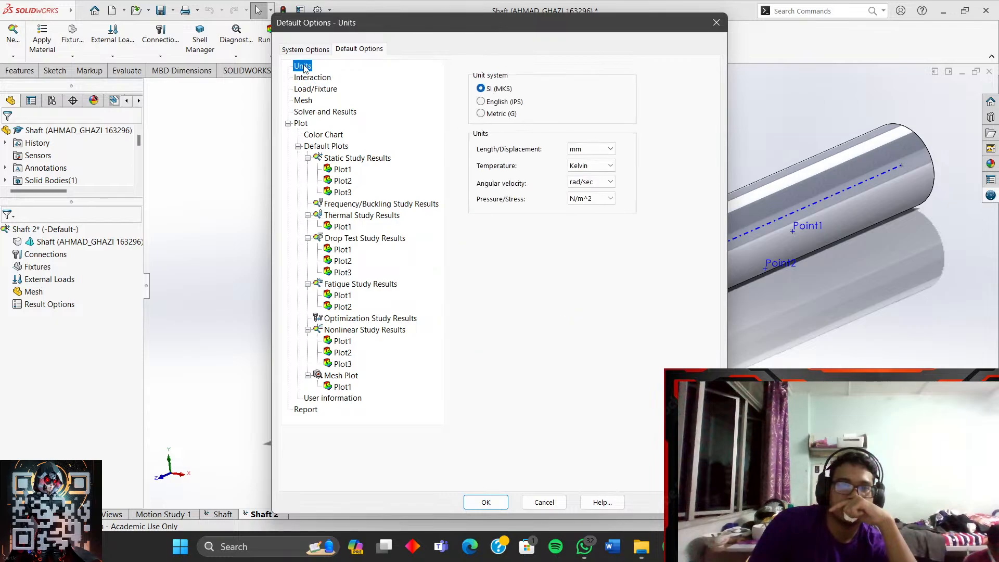
left_click(308, 78)
left_click(307, 90)
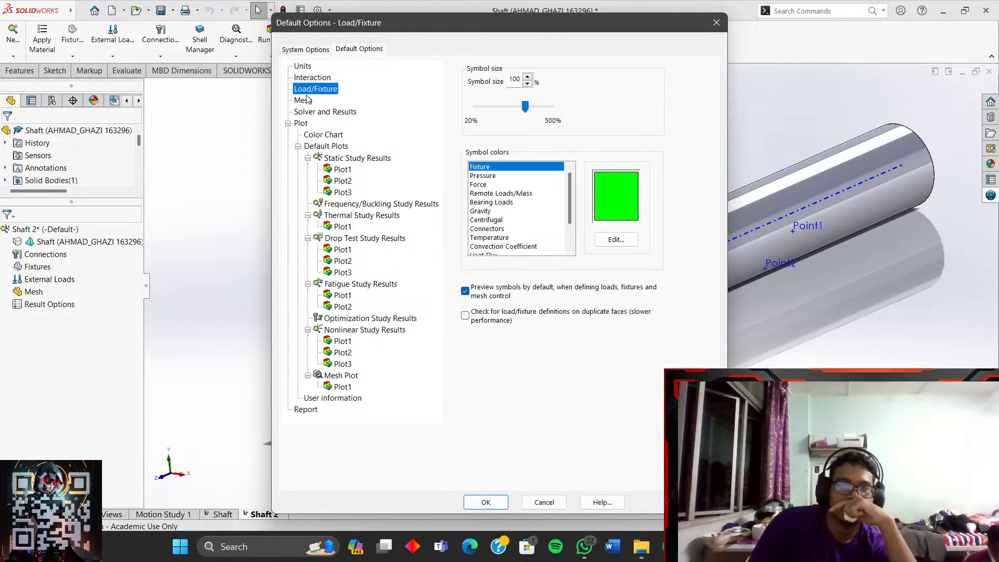
left_click(308, 102)
left_click(310, 113)
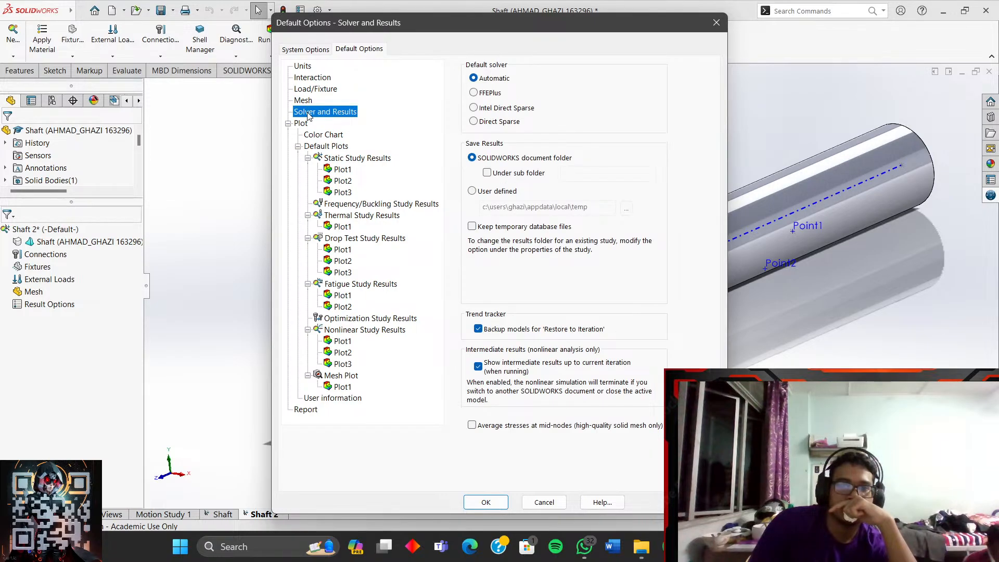
- Keep Save Results on the SOLIDWORKS document folder and resume the tutorial full screen
left_click(500, 191)
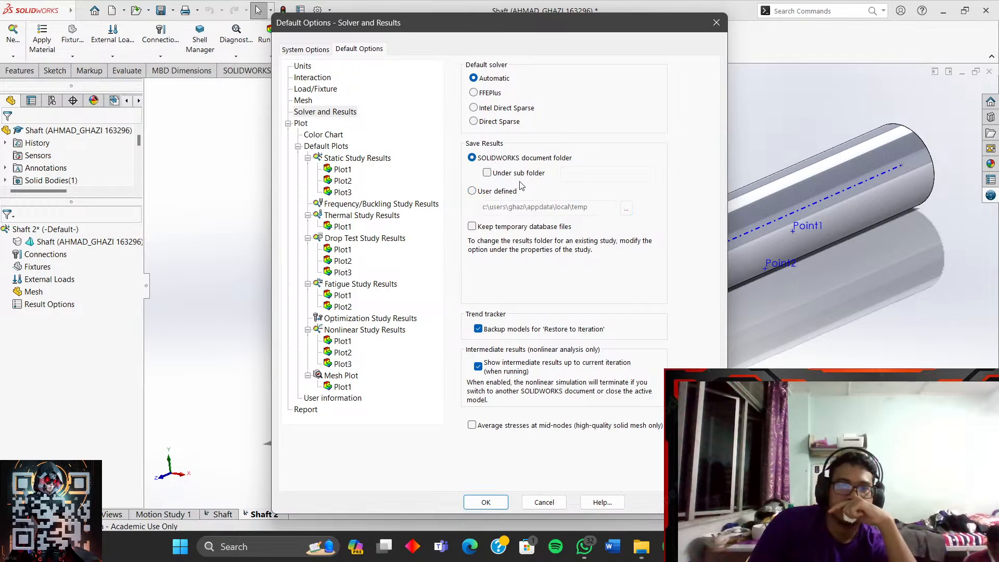
left_click(504, 158)
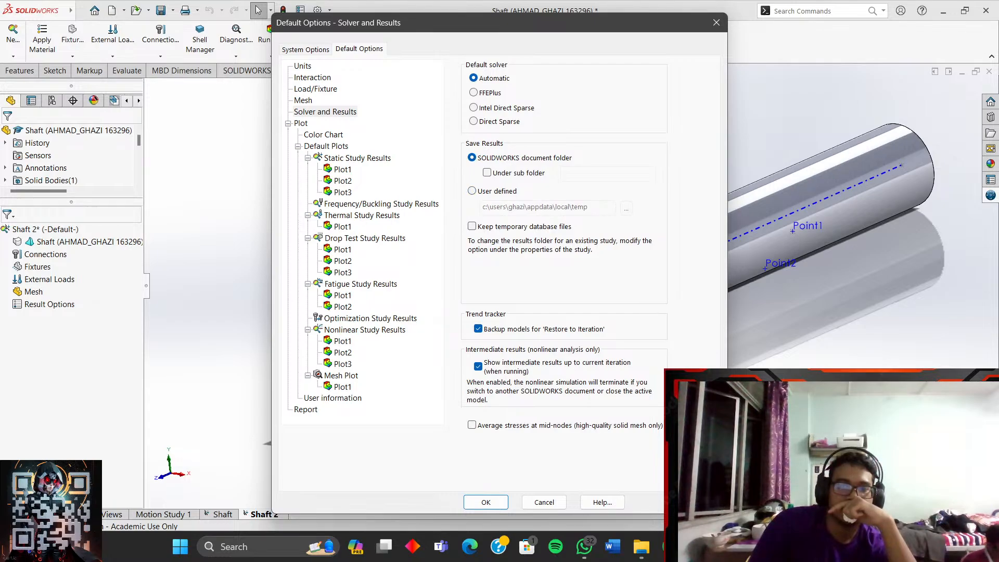
mouse_move(670, 547)
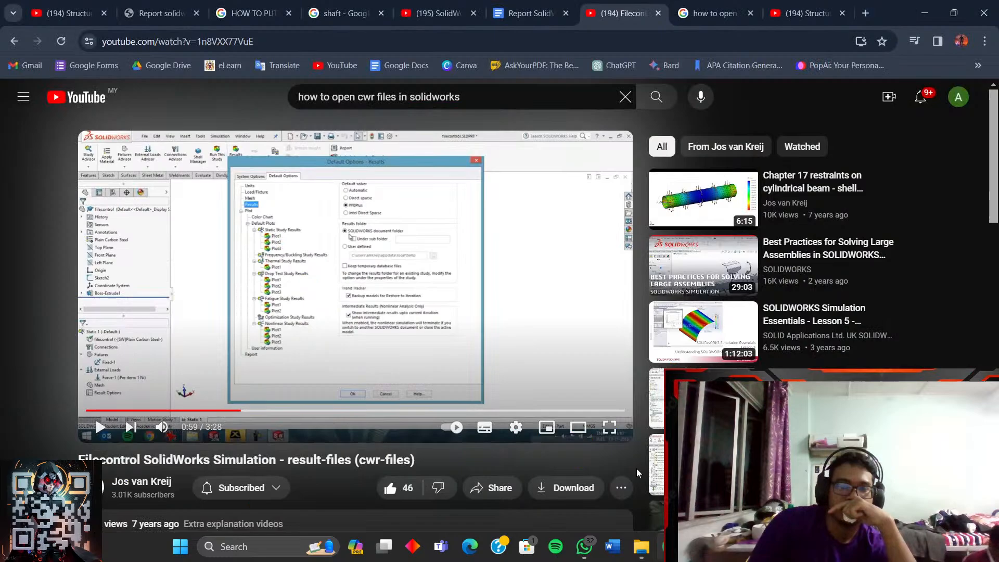
left_click(610, 427)
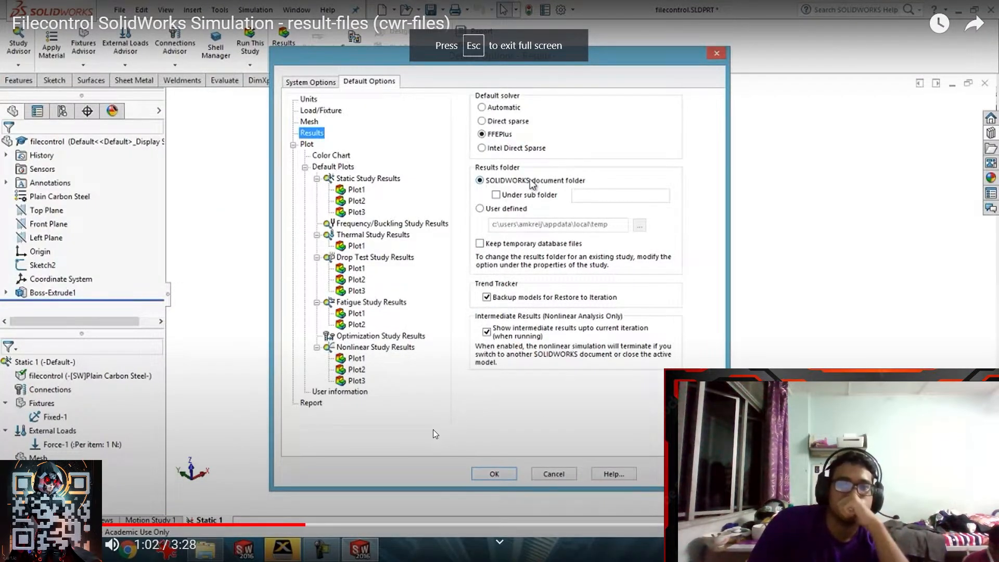
- Skip the tutorial ahead to the reopened filecontrol Static 1 study at 2:34 and exit full screen
left_click_drag(315, 524, 472, 524)
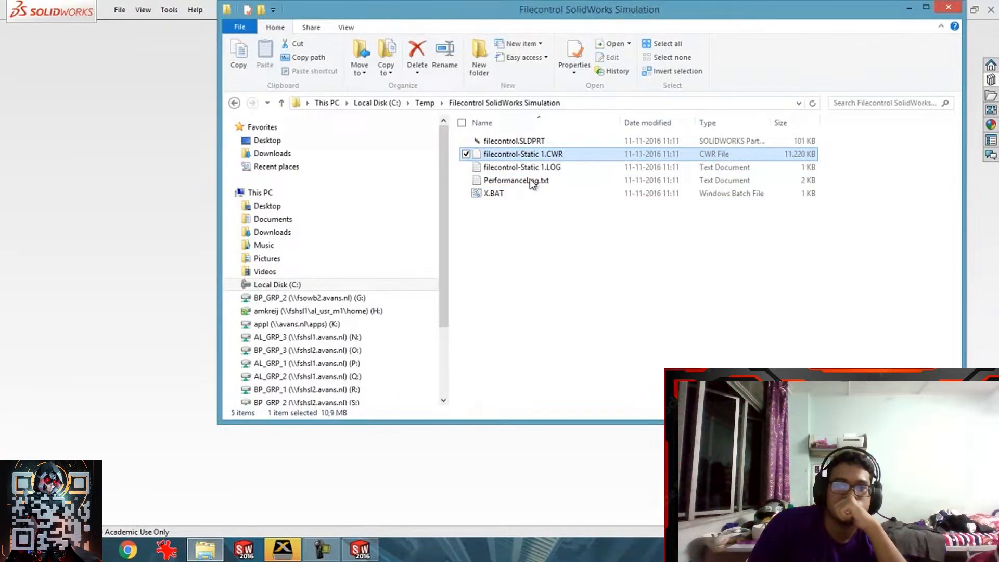
mouse_move(621, 435)
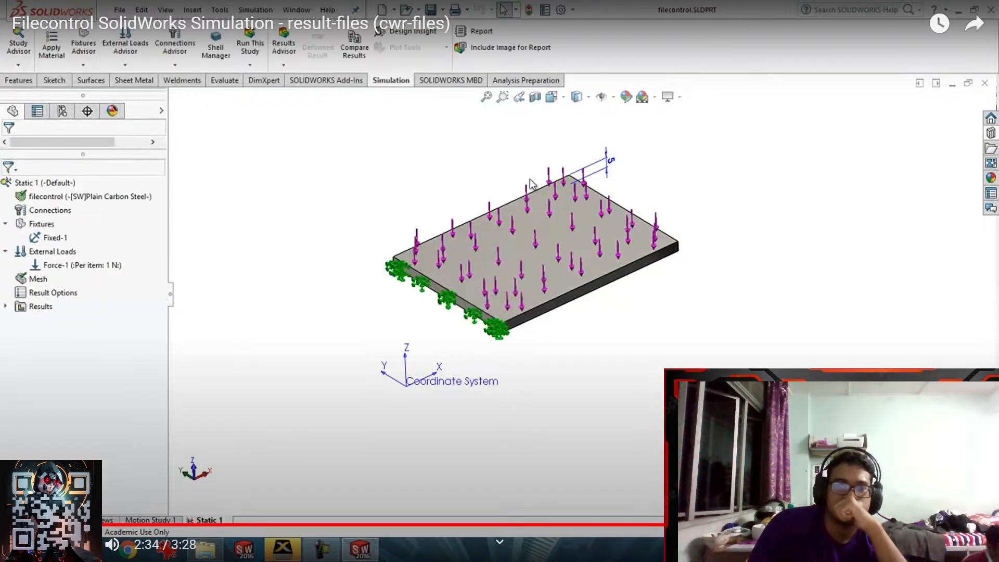
key("Escape")
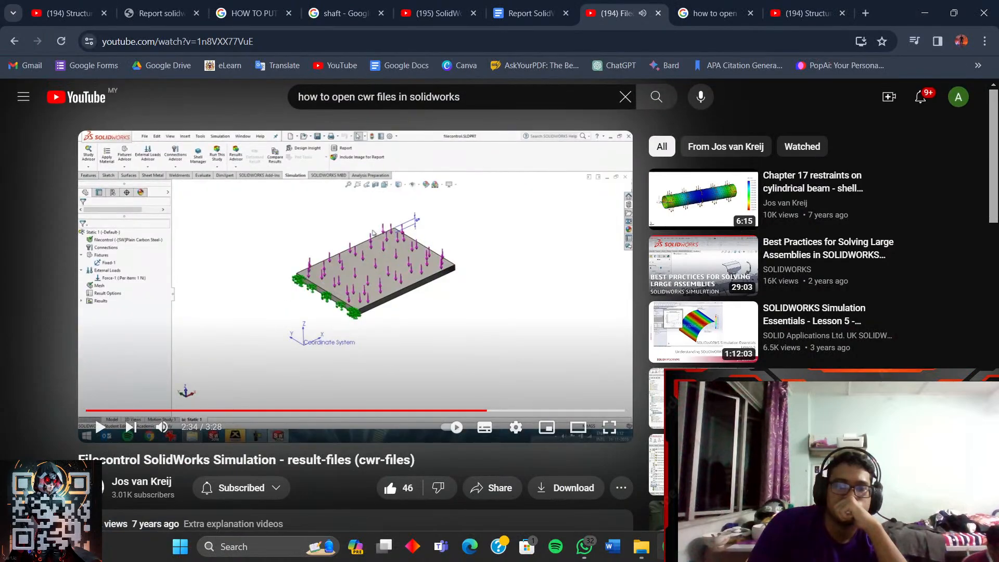
- Return to SOLIDWORKS and cancel the Default Options dialog without applying changes
key("alt+Tab")
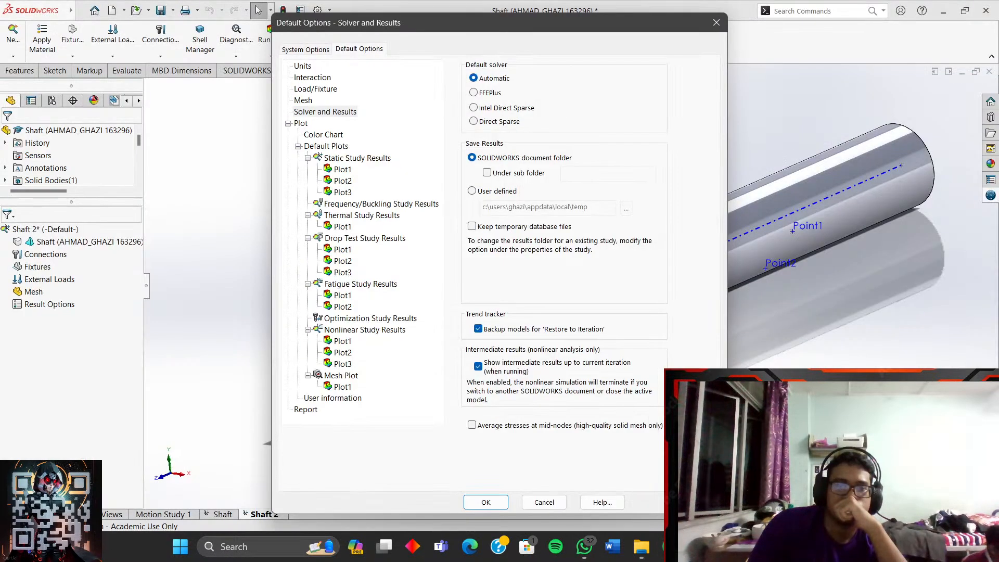
left_click(560, 505)
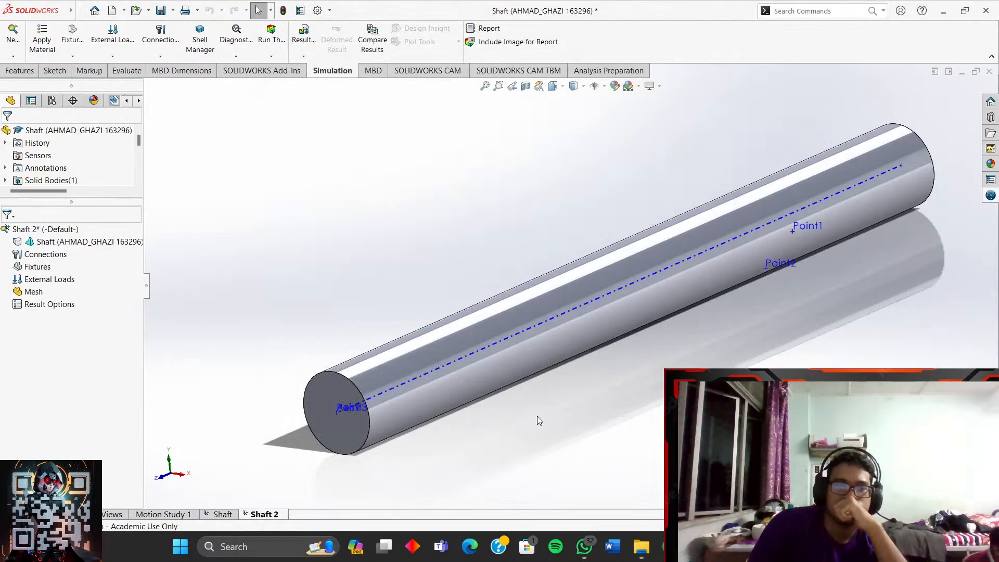
scroll(539, 417, "up", 2)
scroll(691, 310, "down", 2)
scroll(528, 282, "up", 2)
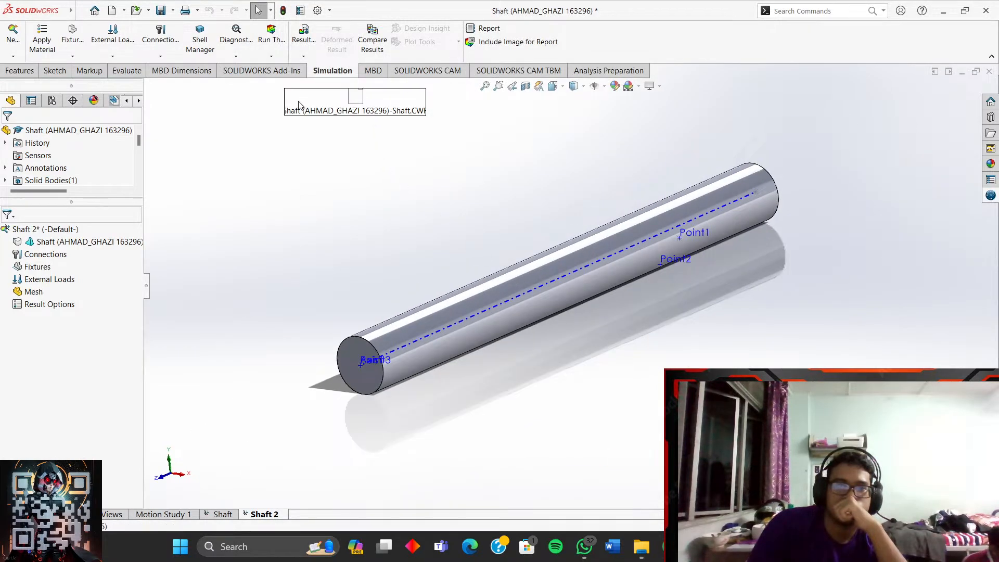
- Delete the embedded CWR results-file object above the shaft, then show the Run This Study choices
left_click(407, 112)
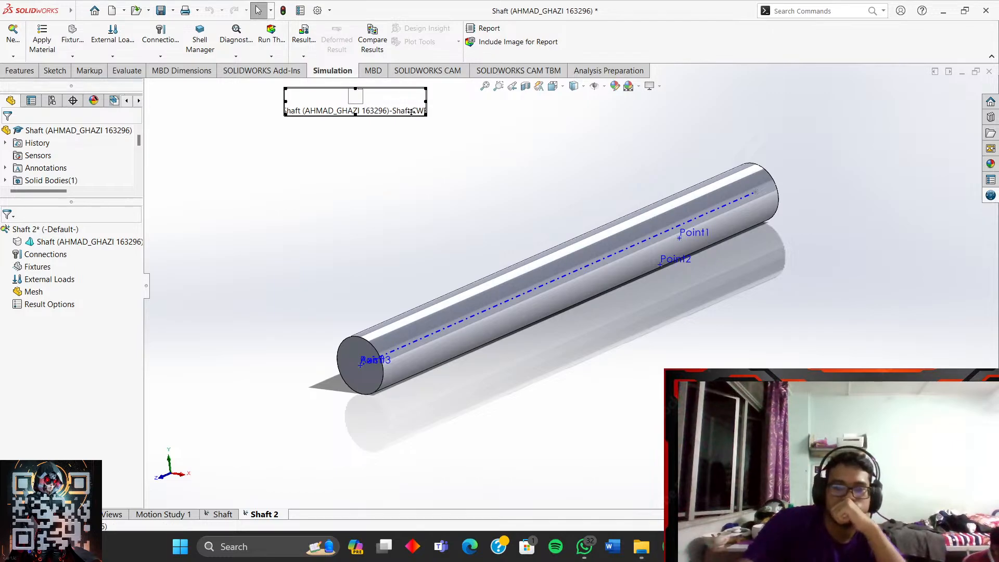
left_click_drag(411, 113, 413, 121)
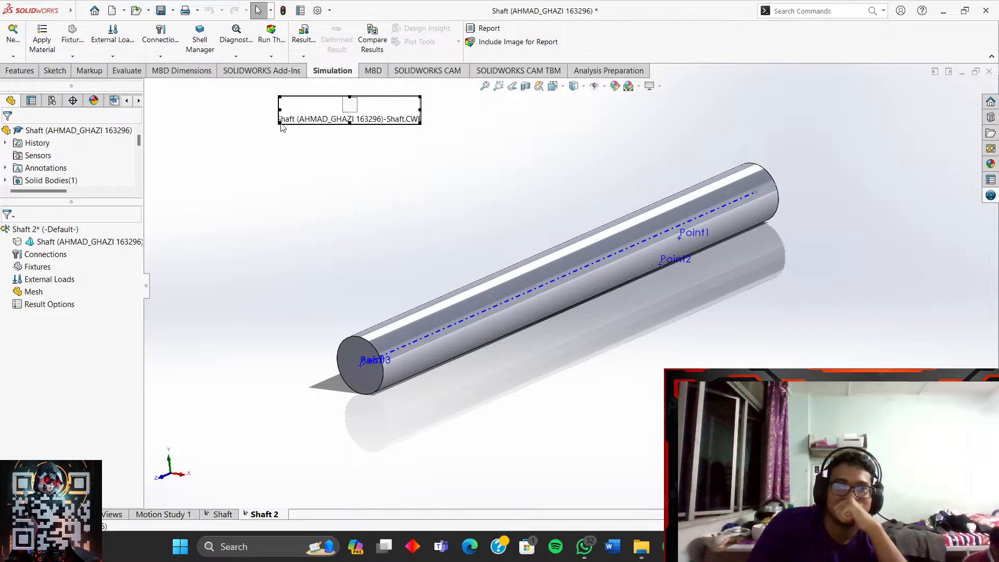
right_click(351, 101)
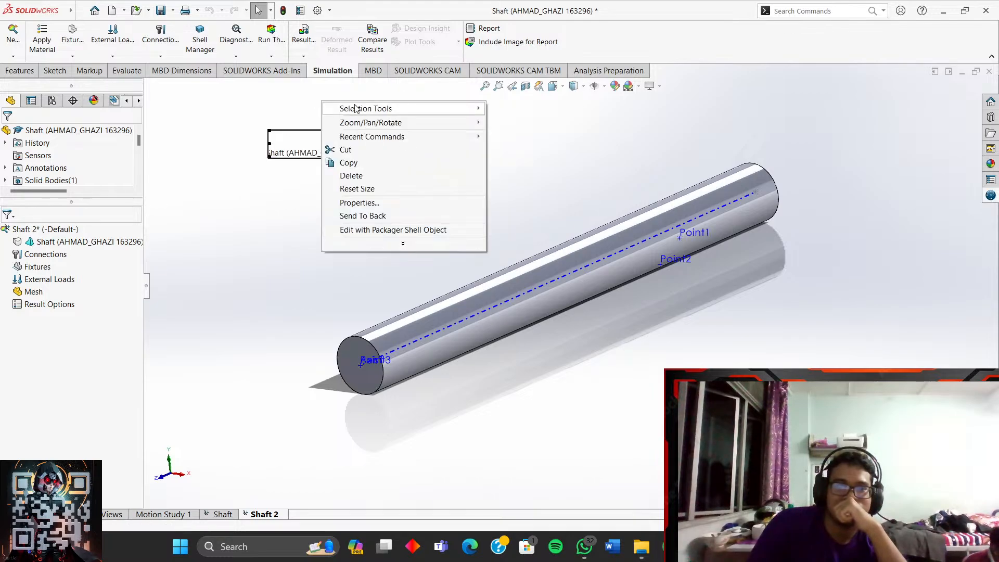
left_click(351, 176)
left_click(575, 205)
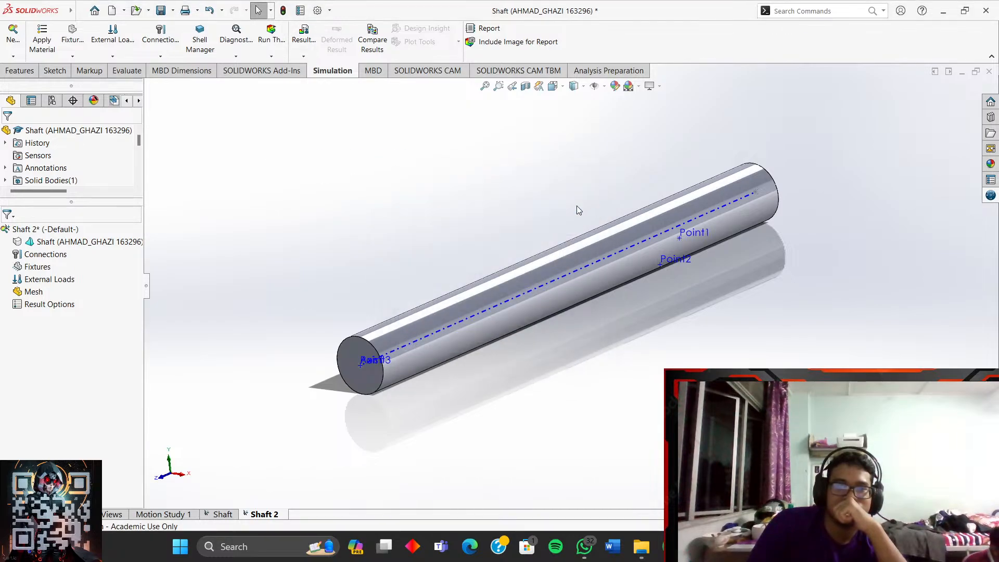
scroll(543, 251, "up", 2)
scroll(625, 310, "down", 3)
scroll(521, 284, "up", 1)
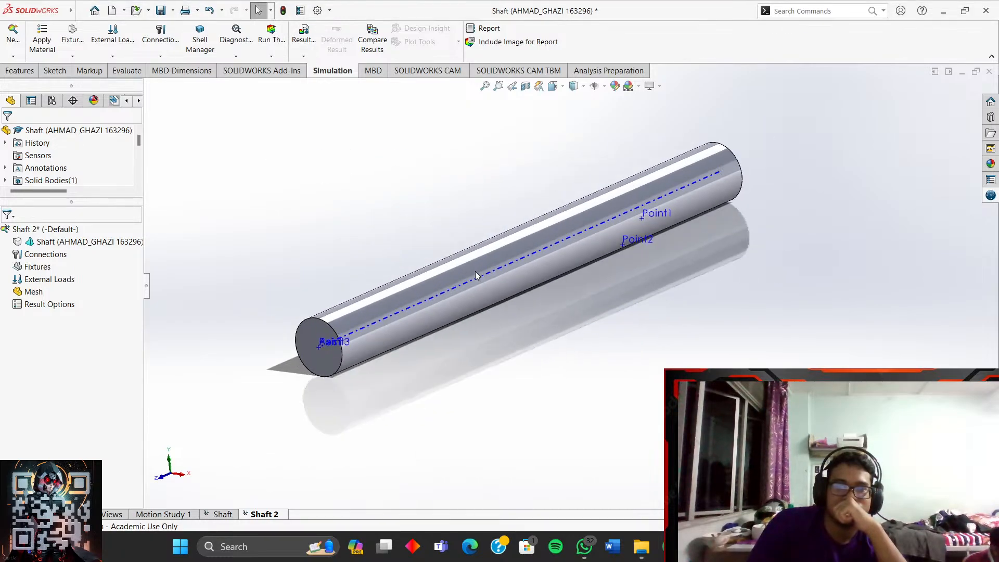
scroll(455, 263, "down", 2)
left_click(273, 57)
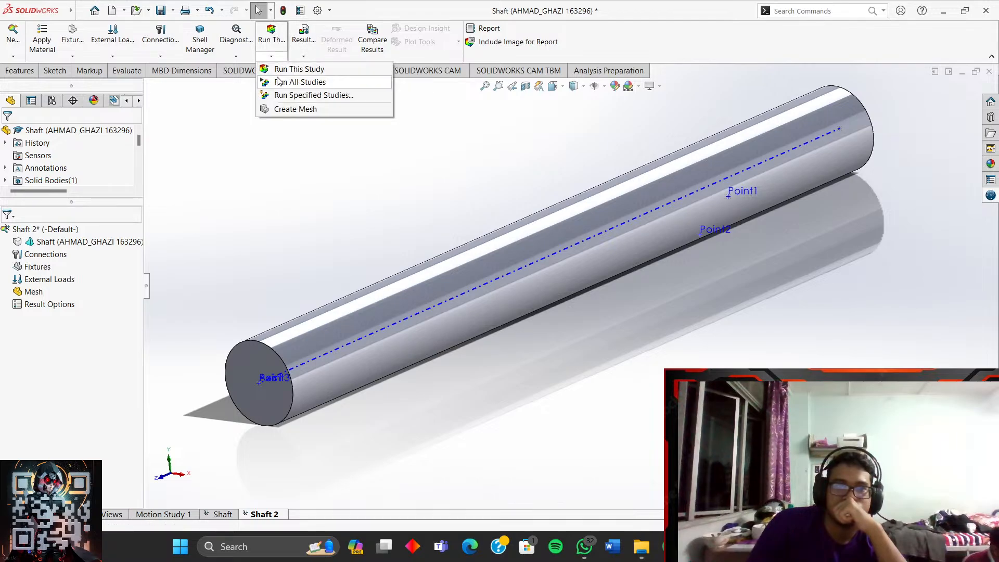
- Look through the Open and New document menus, then zoom around the shaft model
left_click(149, 11)
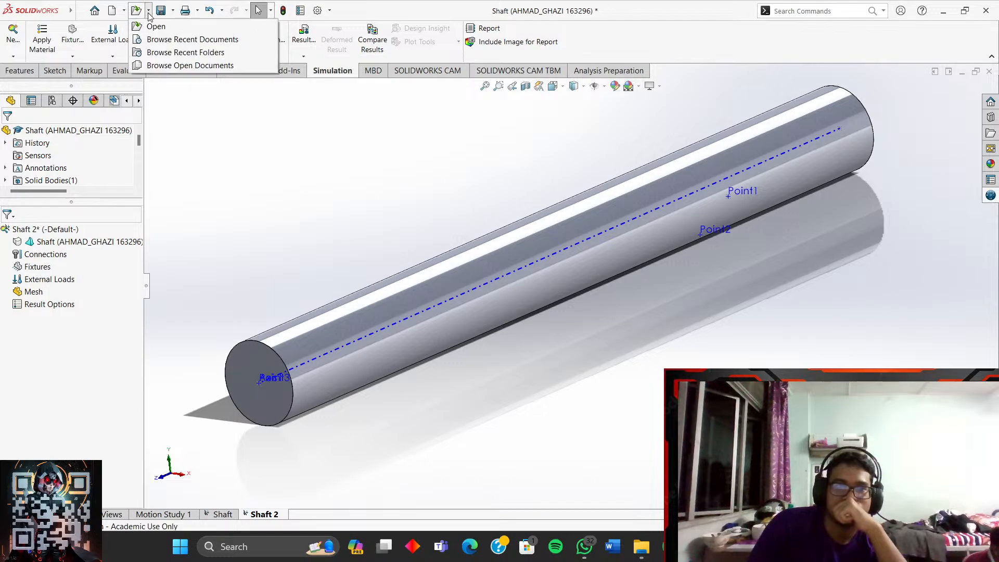
left_click(125, 13)
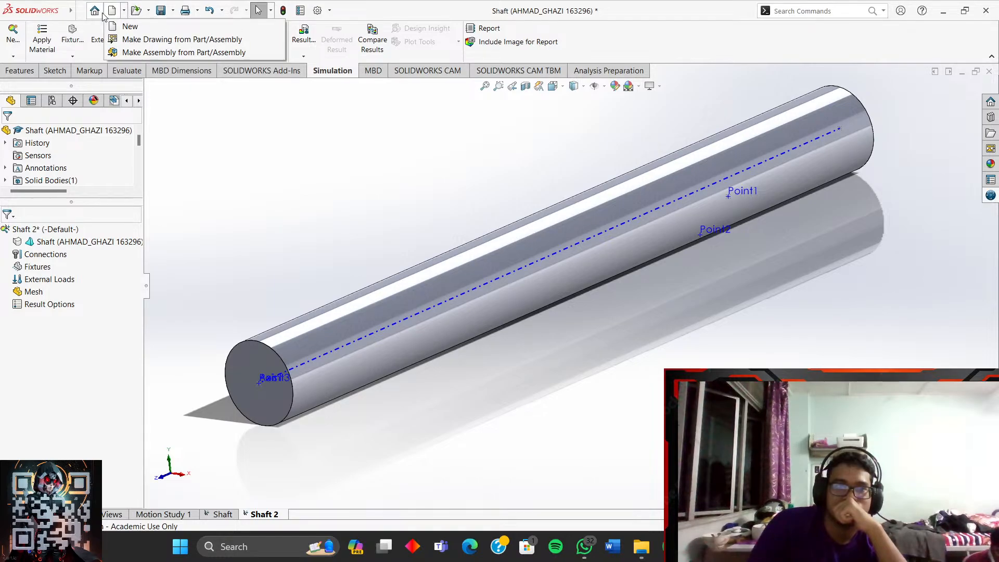
scroll(533, 204, "up", 2)
scroll(533, 203, "down", 2)
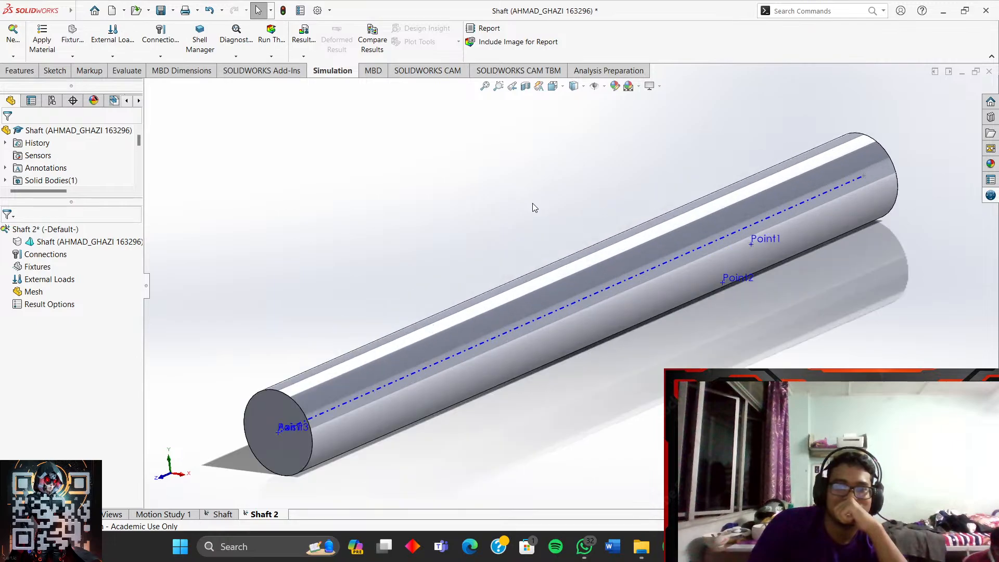
scroll(498, 269, "up", 1)
scroll(494, 299, "down", 1)
scroll(503, 359, "up", 1)
scroll(503, 364, "down", 2)
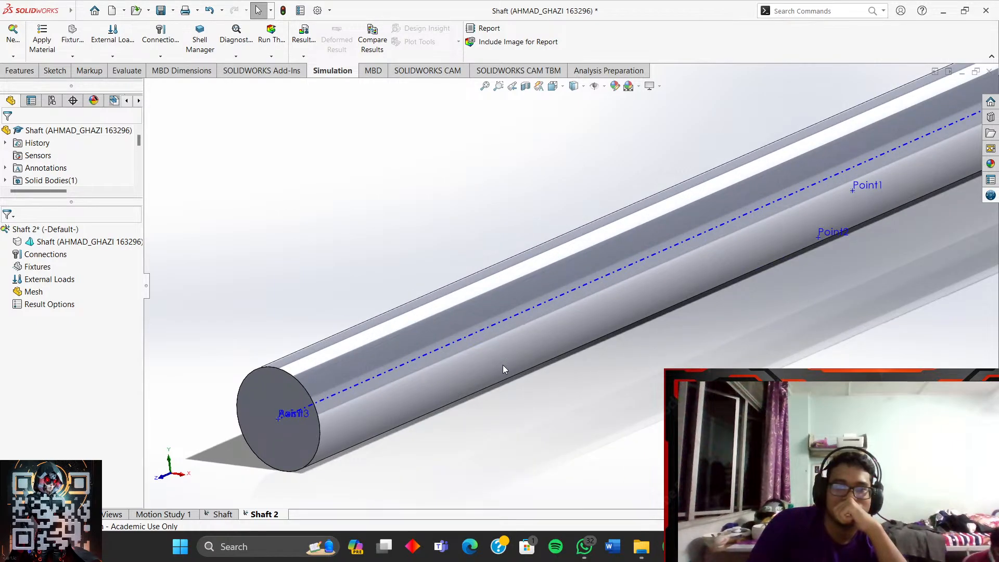
scroll(496, 365, "up", 2)
scroll(494, 366, "down", 1)
scroll(581, 299, "down", 1)
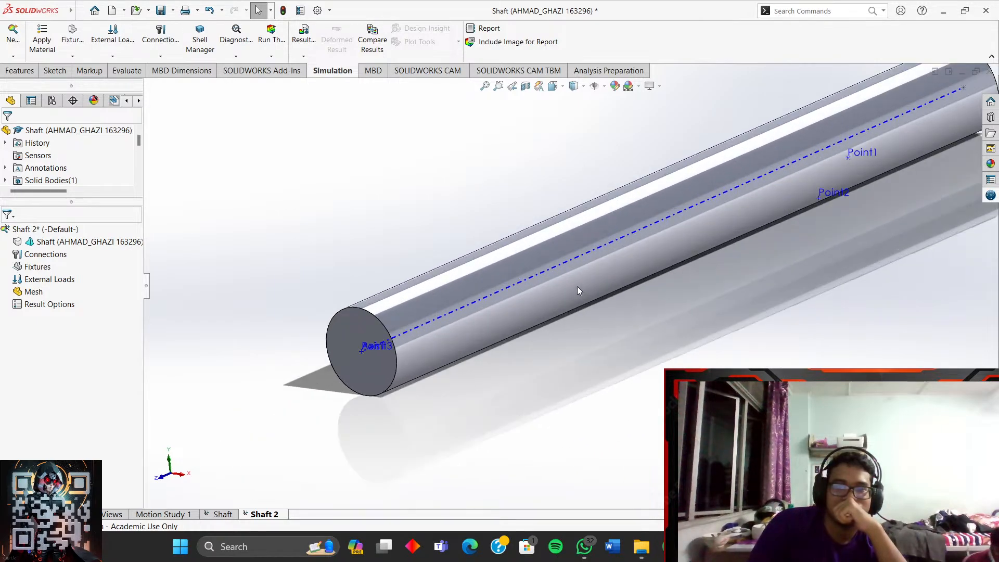
scroll(617, 256, "up", 1)
scroll(617, 256, "down", 1)
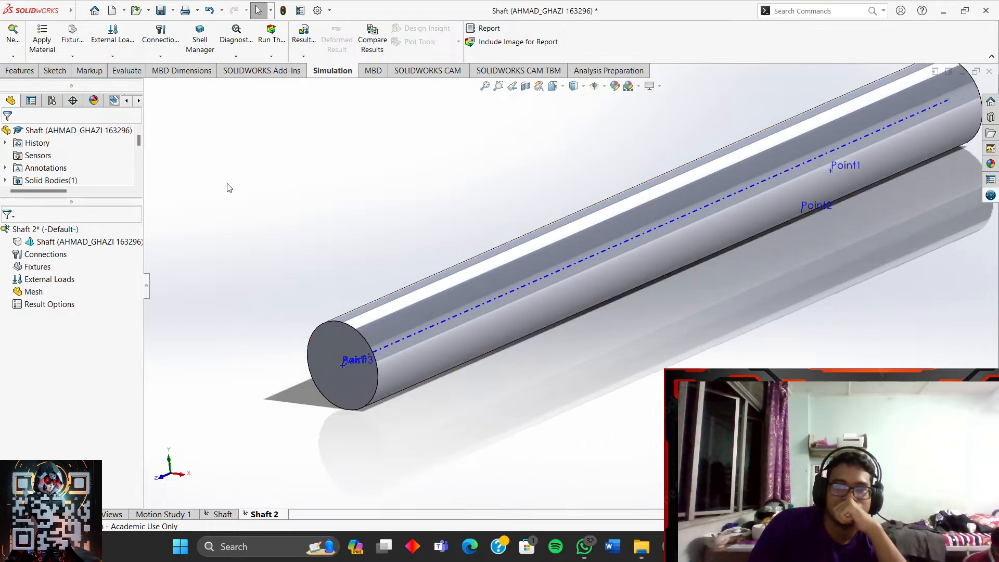
- Open the Fixtures context menu in the Shaft 2 study tree
left_click(57, 244)
left_click(52, 255)
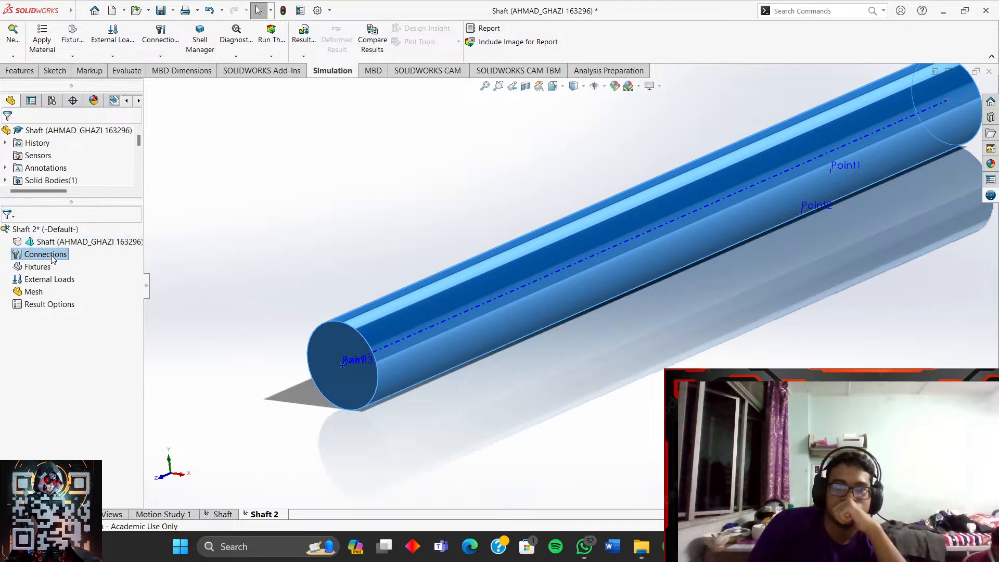
right_click(56, 245)
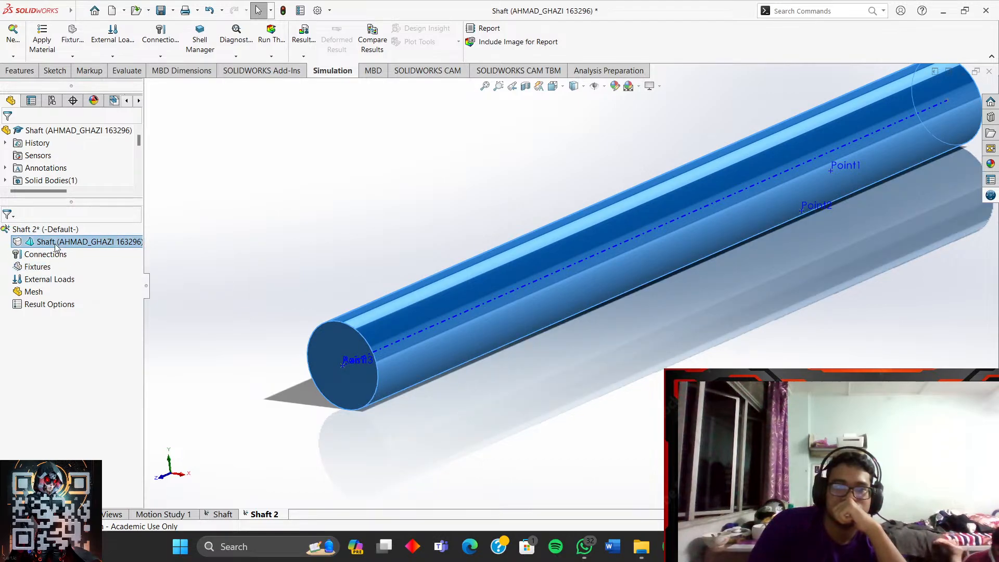
left_click(33, 267)
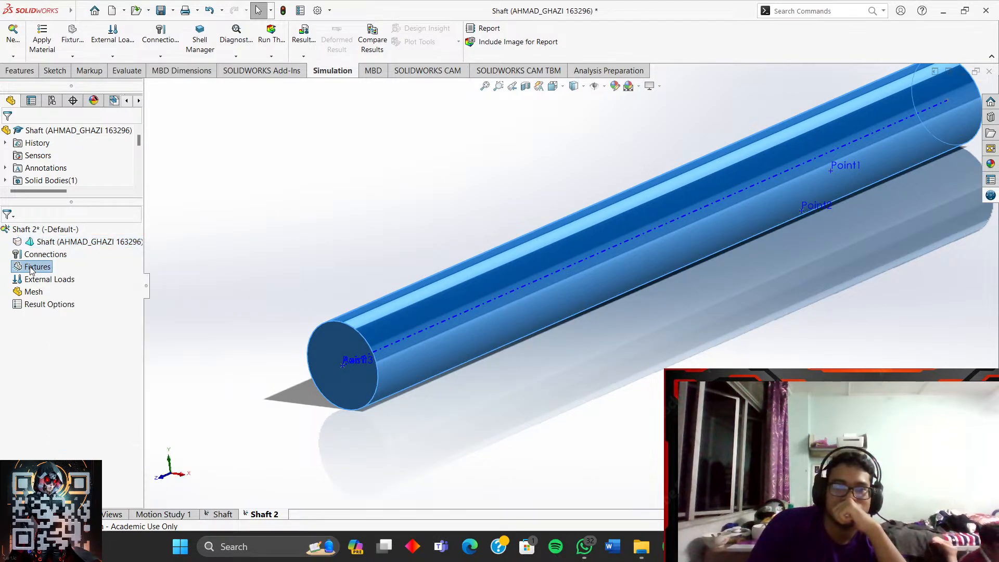
right_click(32, 267)
- Apply a Fixed Geometry restraint to the shaft's far circular end edge as Fixed-1
left_click(76, 294)
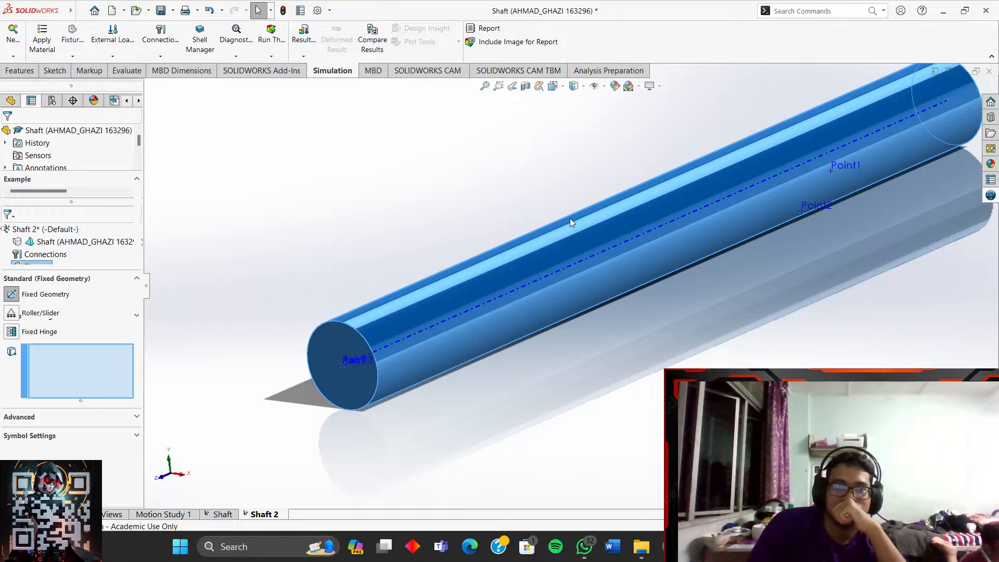
scroll(570, 217, "up", 3)
scroll(652, 212, "up", 2)
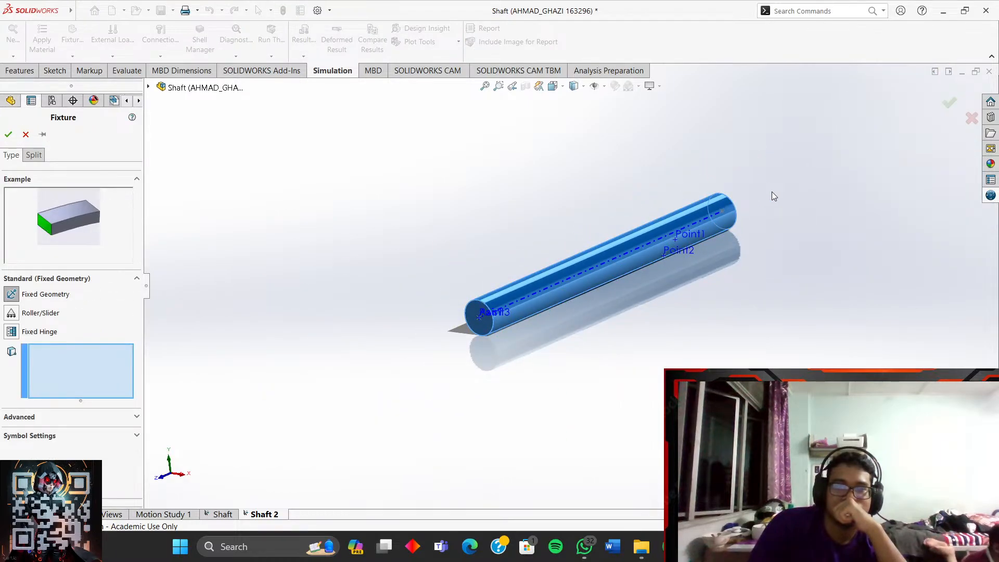
left_click(735, 214)
middle_click_drag(736, 213, 727, 257)
scroll(734, 249, "down", 6)
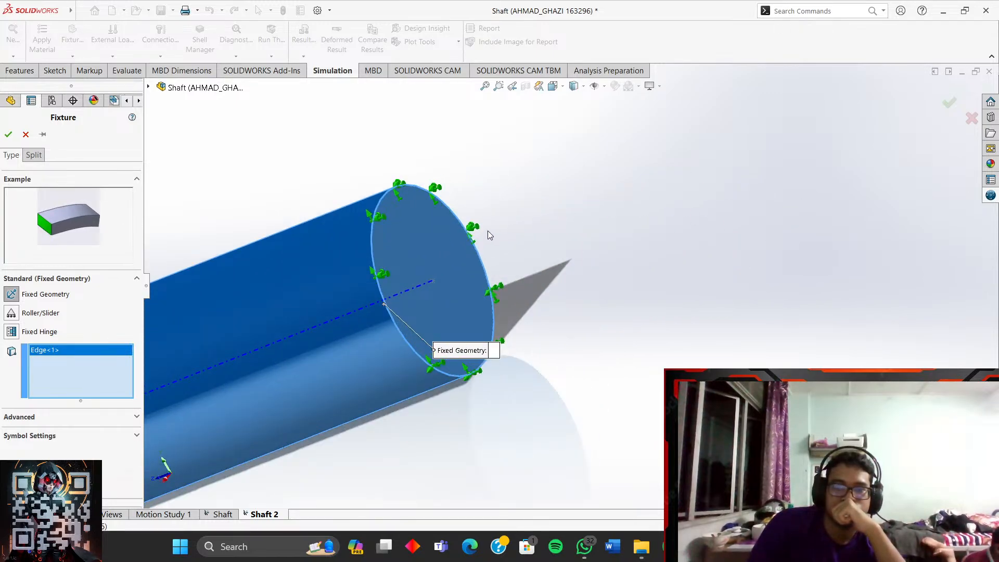
middle_click_drag(421, 179, 509, 217)
scroll(382, 305, "up", 5)
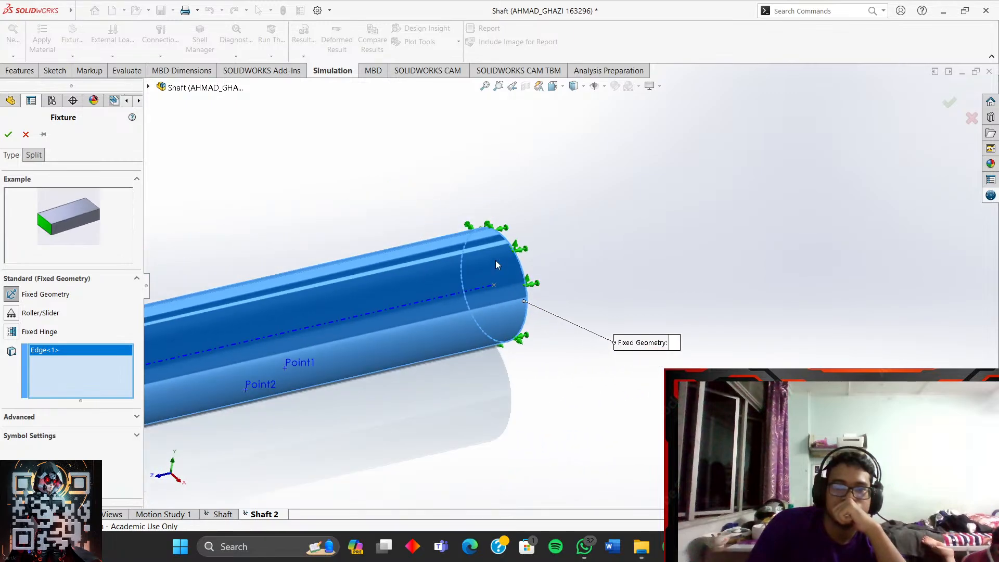
scroll(321, 384, "up", 5)
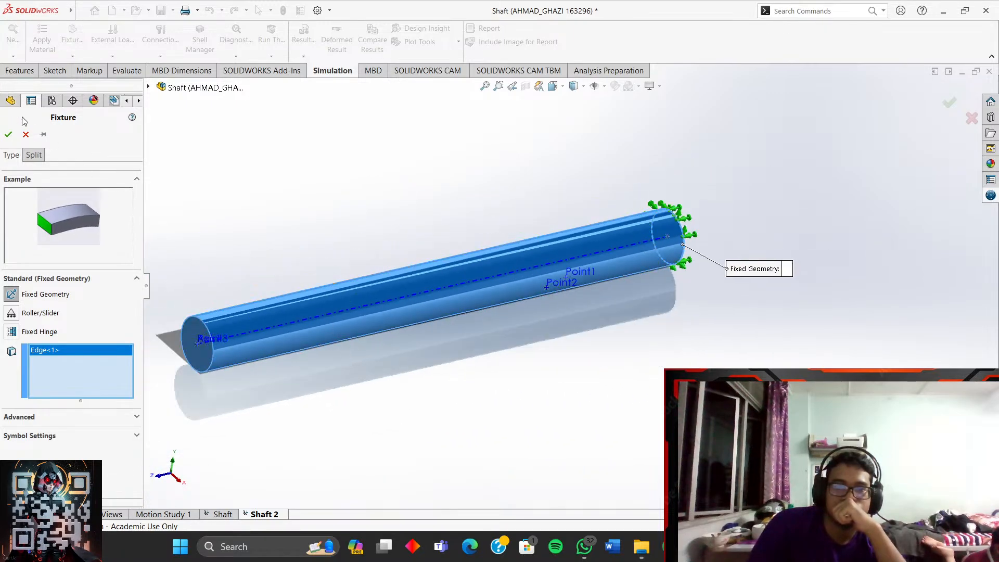
left_click(8, 135)
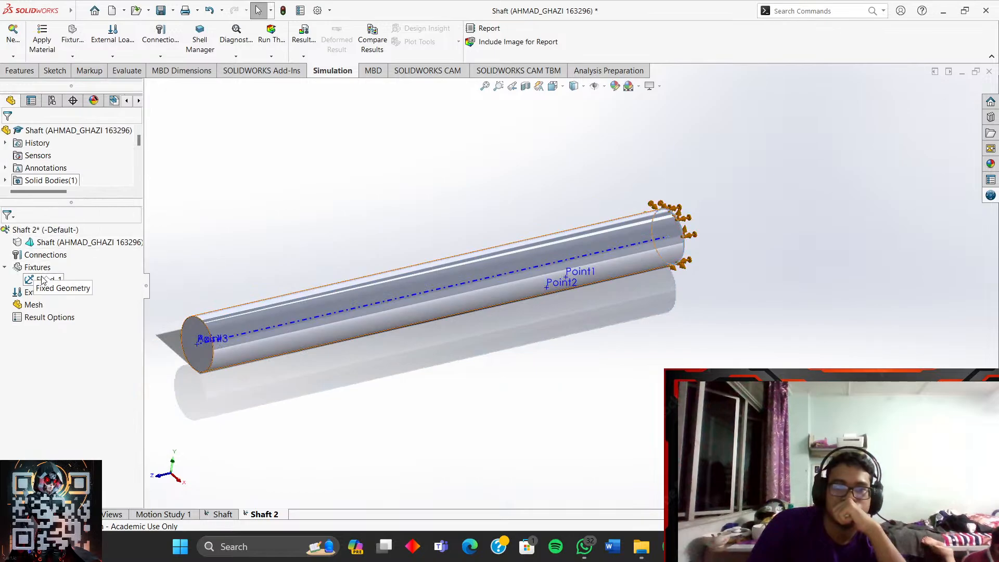
- Start a Selected-direction Force load, remove the wrongly picked face, and apply it at Point2
left_click(41, 294)
right_click(57, 294)
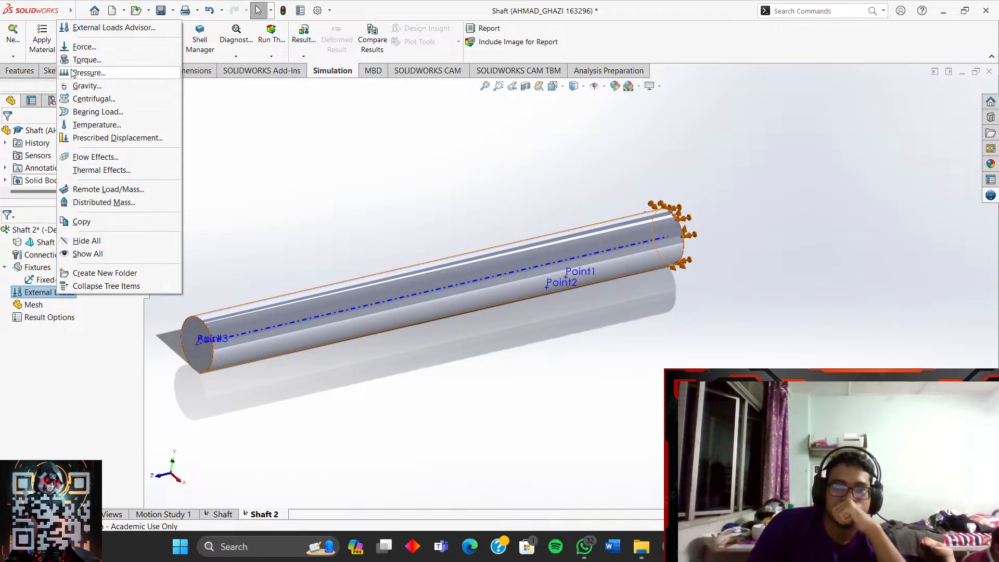
left_click(84, 46)
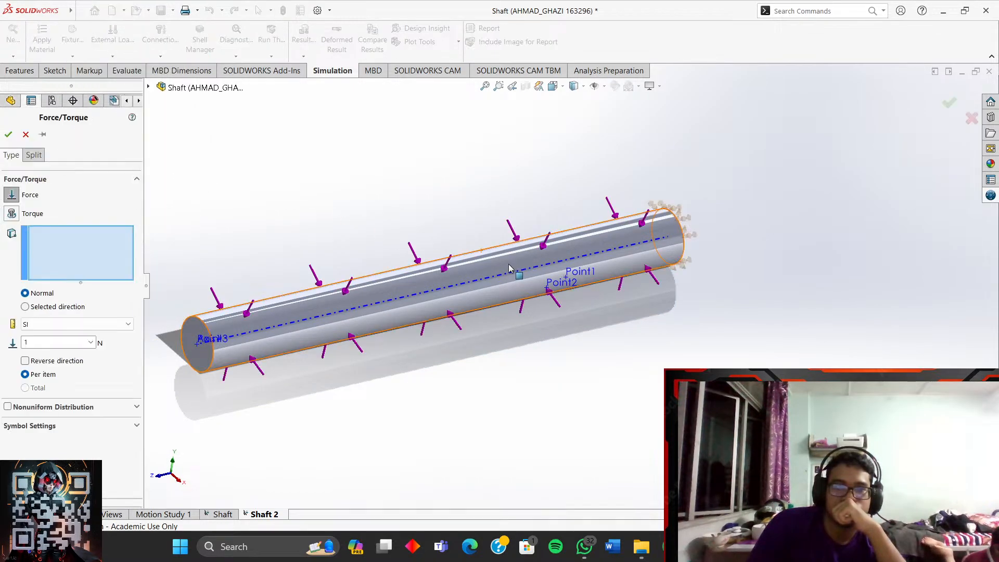
middle_click_drag(472, 255, 405, 213)
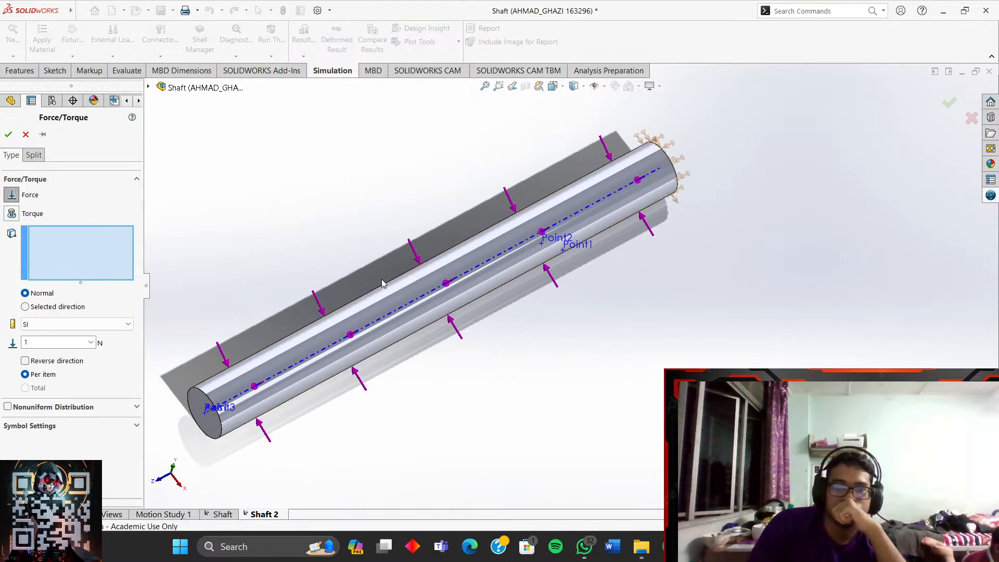
left_click(38, 308)
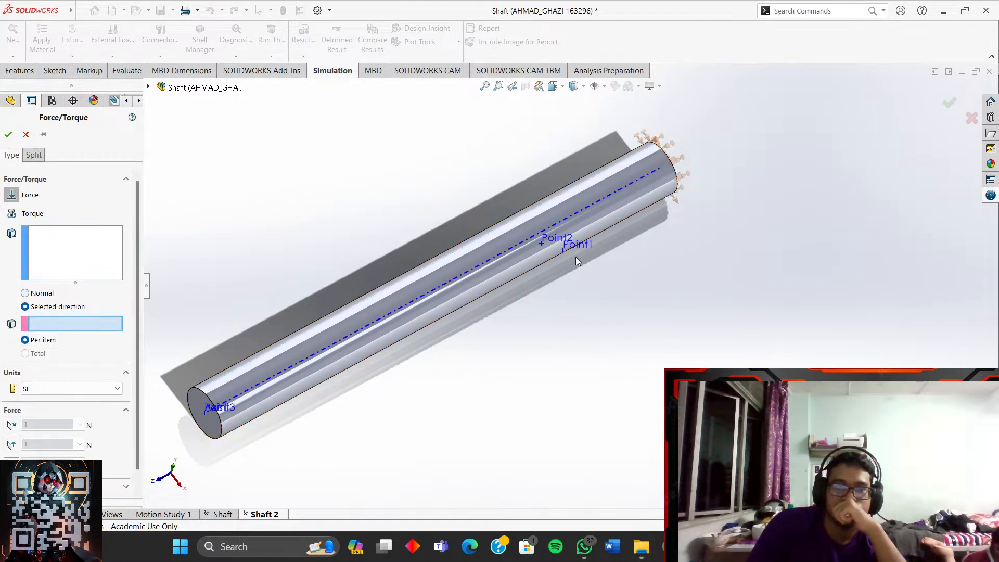
middle_click_drag(542, 245, 598, 265)
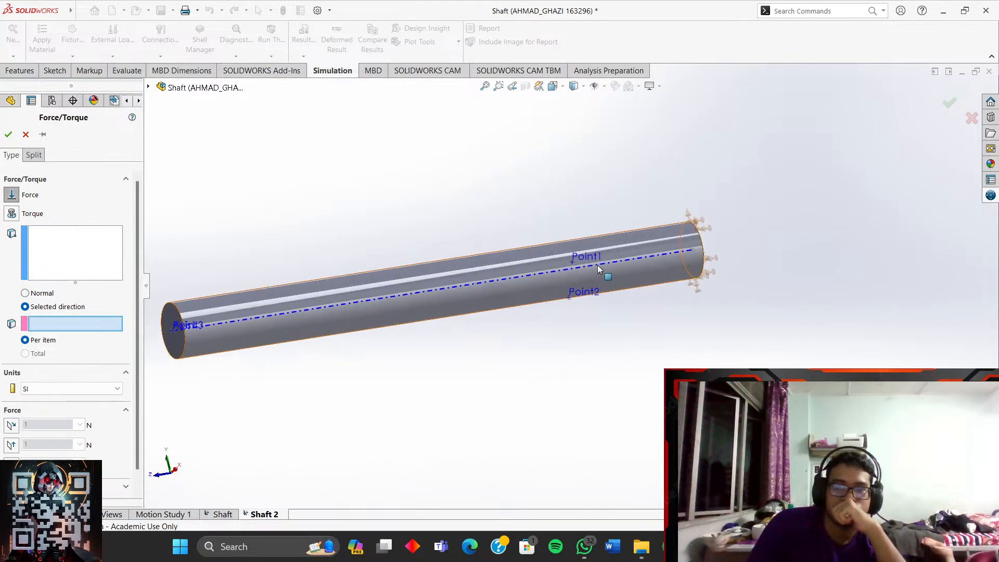
left_click(572, 300)
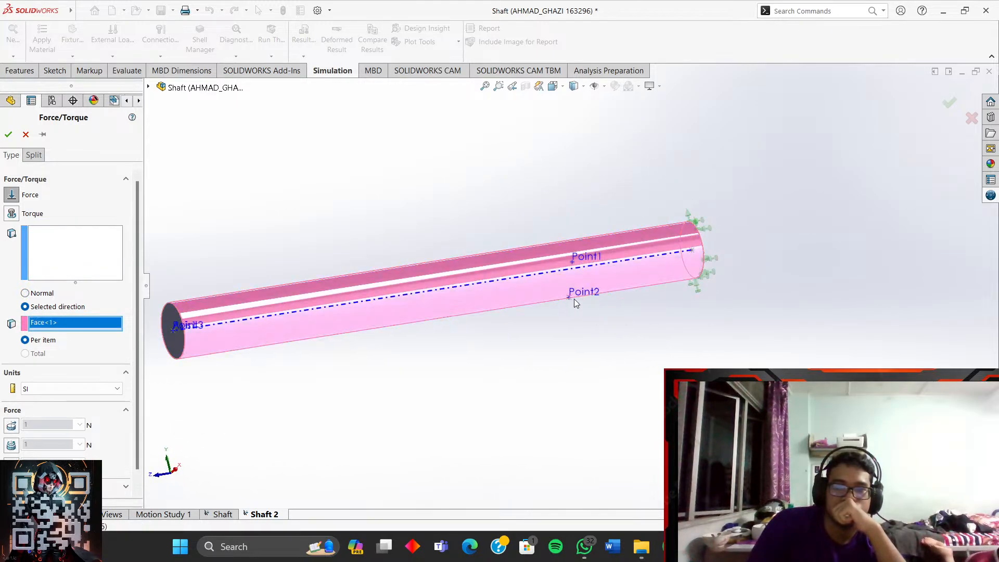
left_click(56, 251)
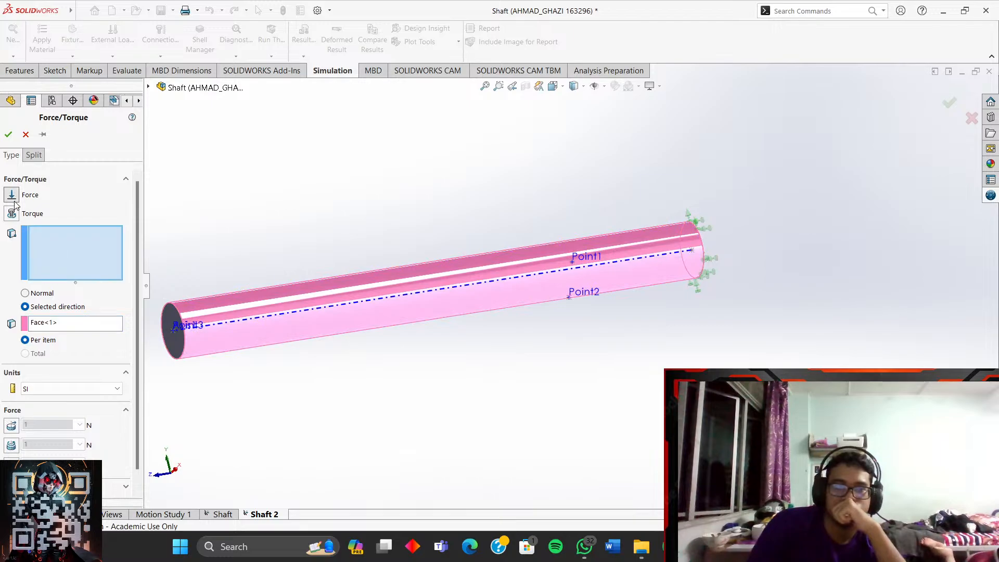
left_click(42, 324)
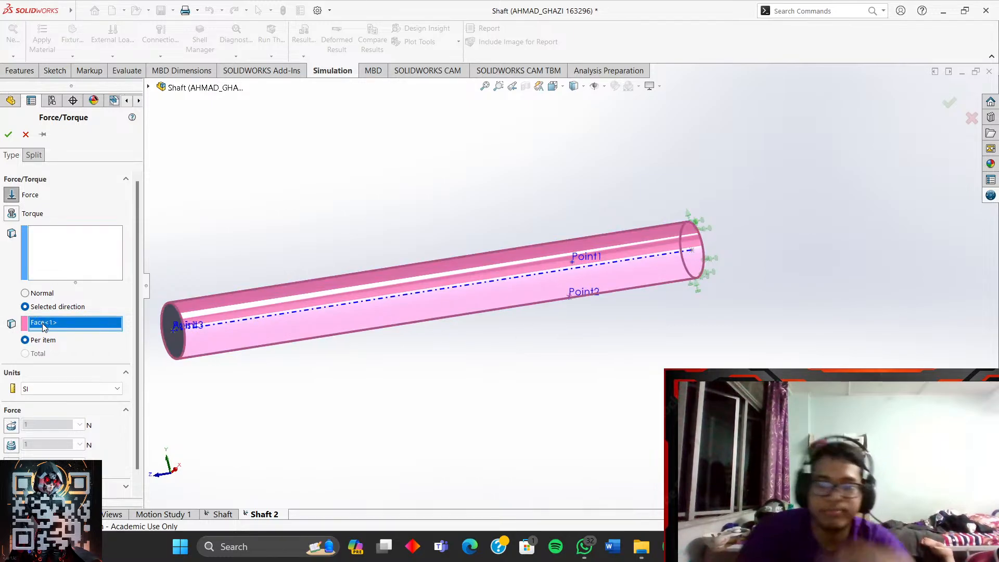
key("Delete")
left_click(36, 266)
scroll(448, 326, "down", 5)
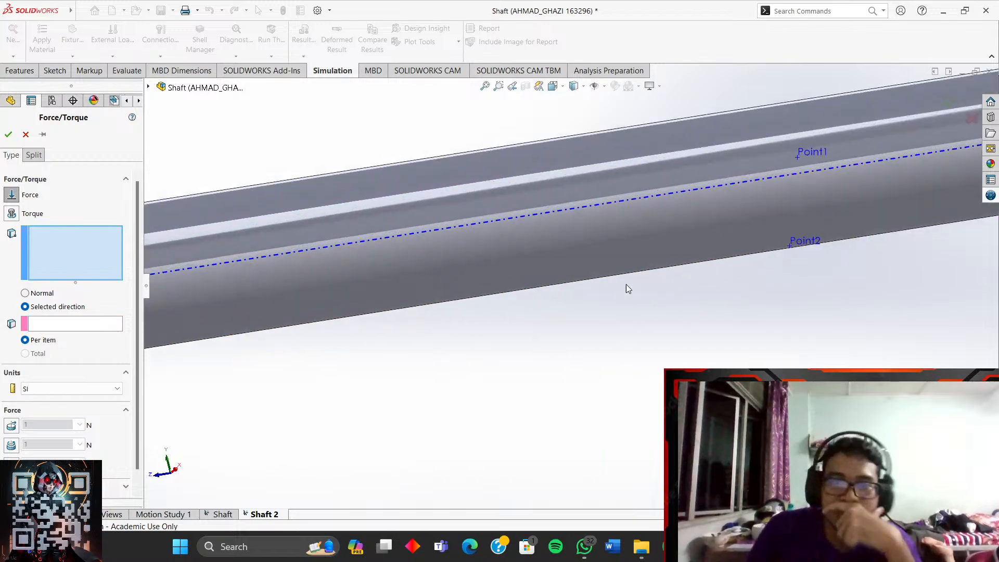
left_click(802, 248)
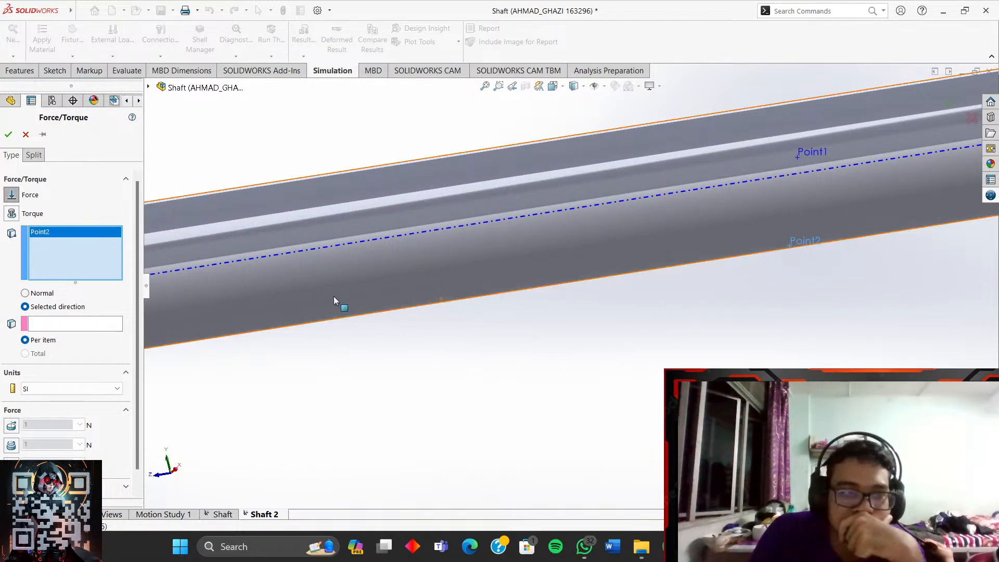
- Set Plane3 as direction reference, keep the normal-to-plane component, and pick the shaft face
left_click(95, 325)
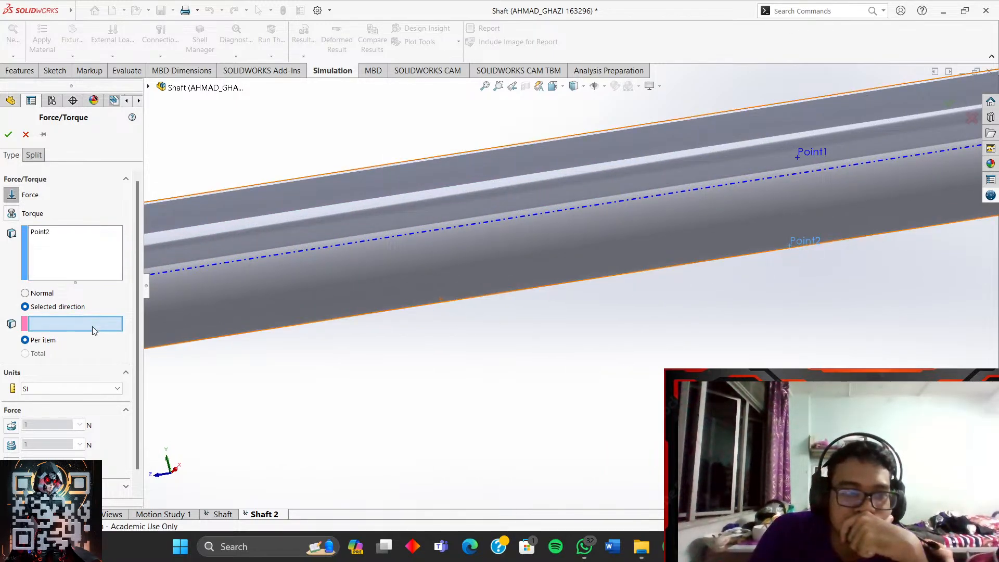
left_click(149, 87)
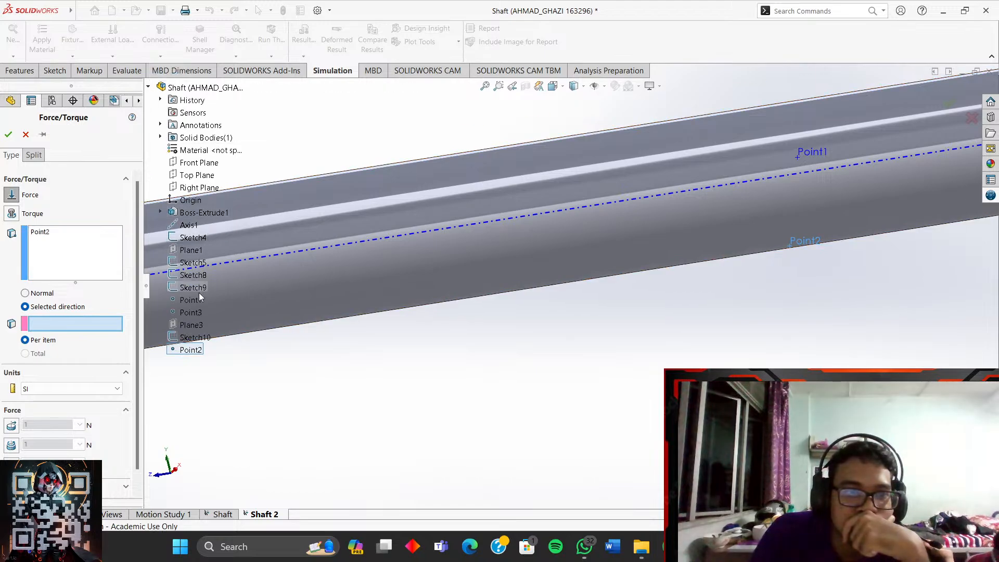
left_click(185, 324)
middle_click_drag(255, 383, 246, 362)
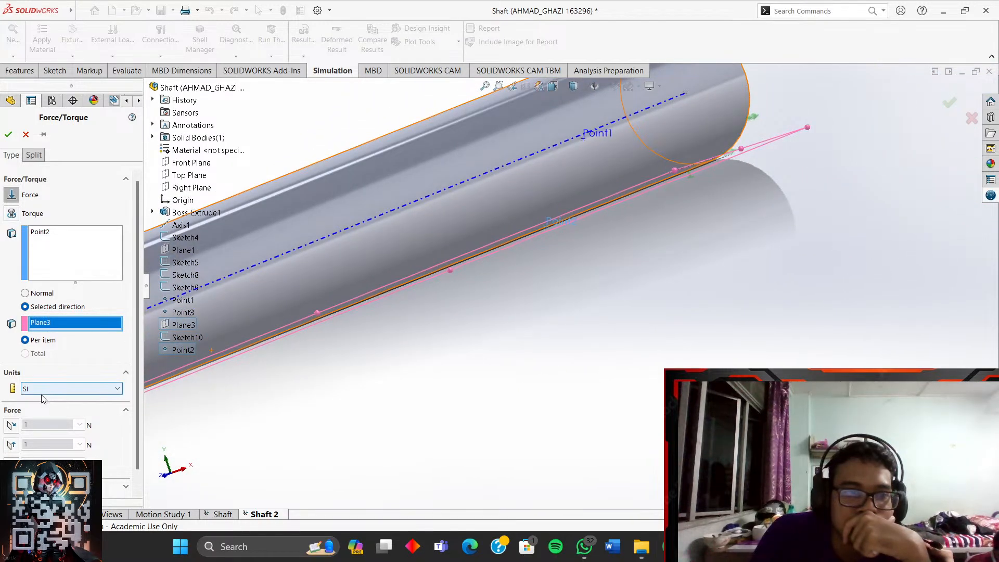
left_click(12, 446)
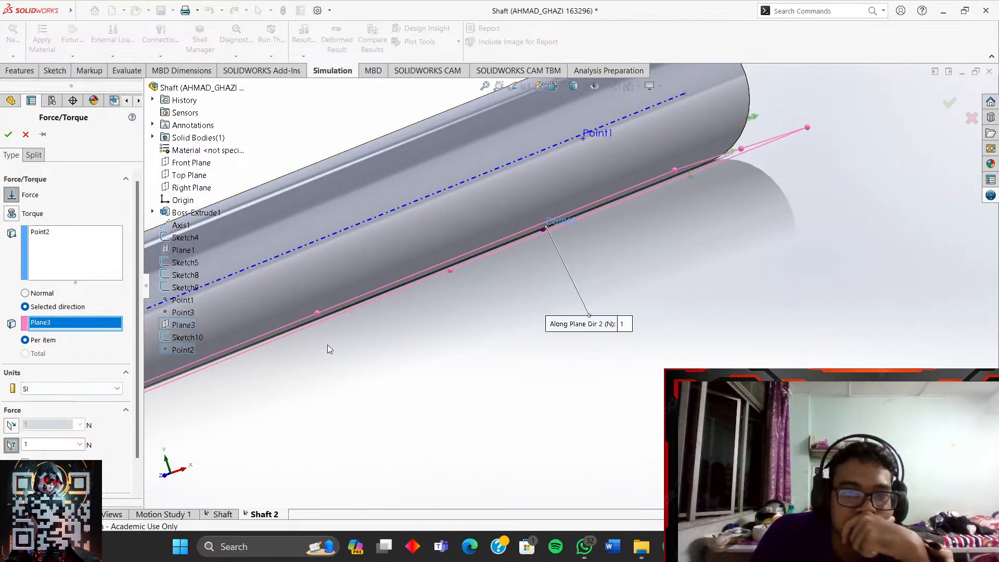
left_click(11, 479)
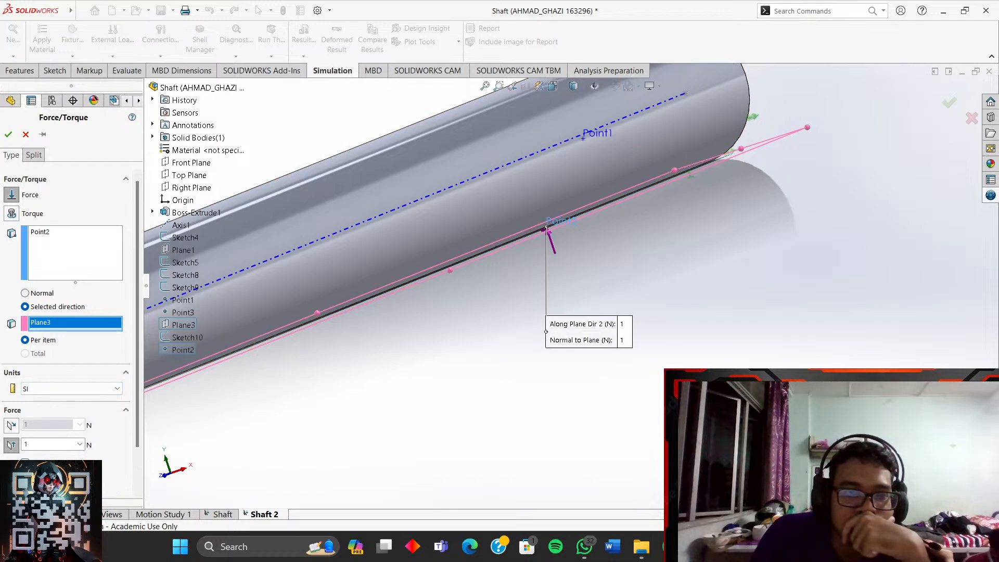
middle_click_drag(281, 297, 207, 339)
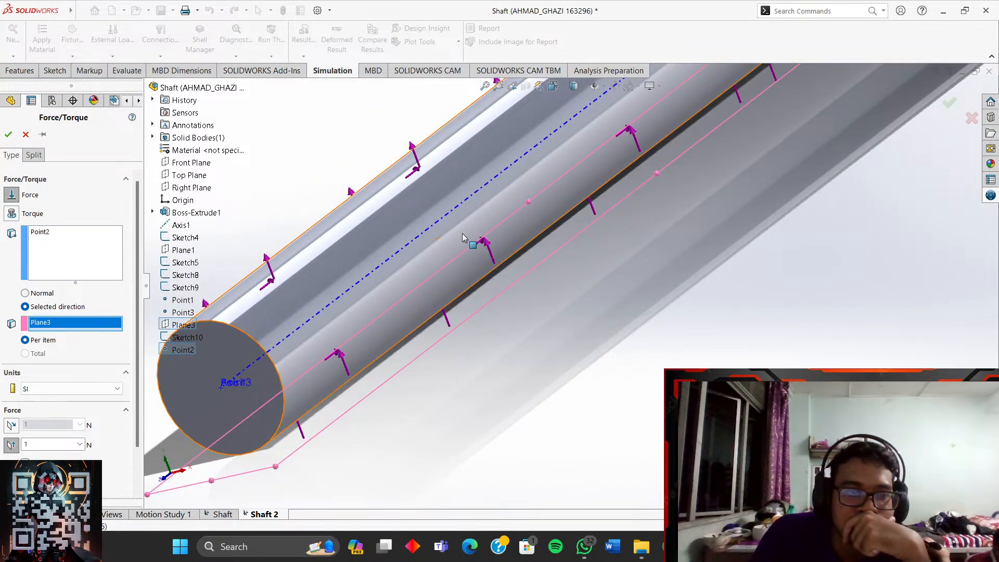
left_click(11, 446)
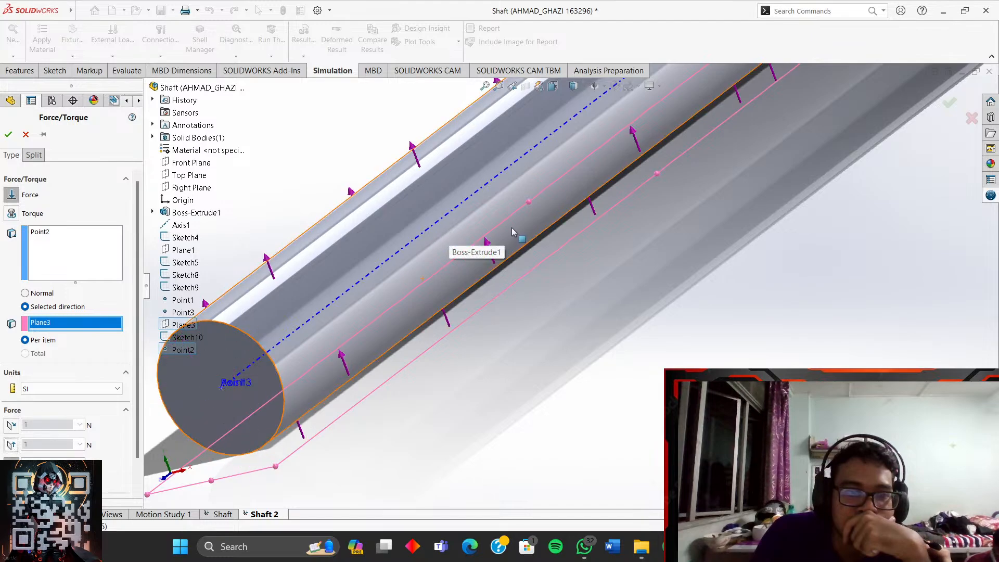
left_click(487, 200)
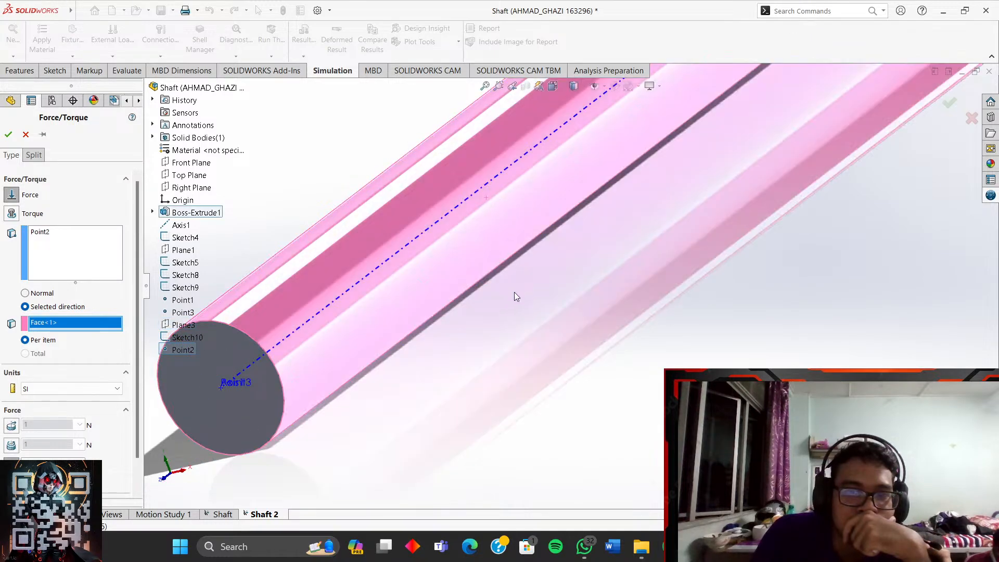
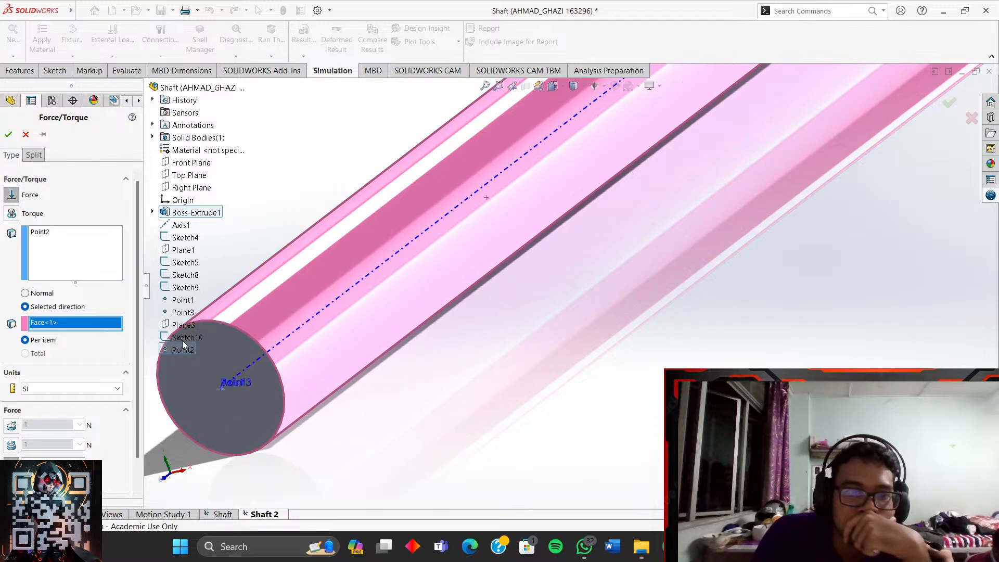
- Finish Force-1 as 1 N at Point2 on the shaft face, normal to Plane3
left_click(182, 325)
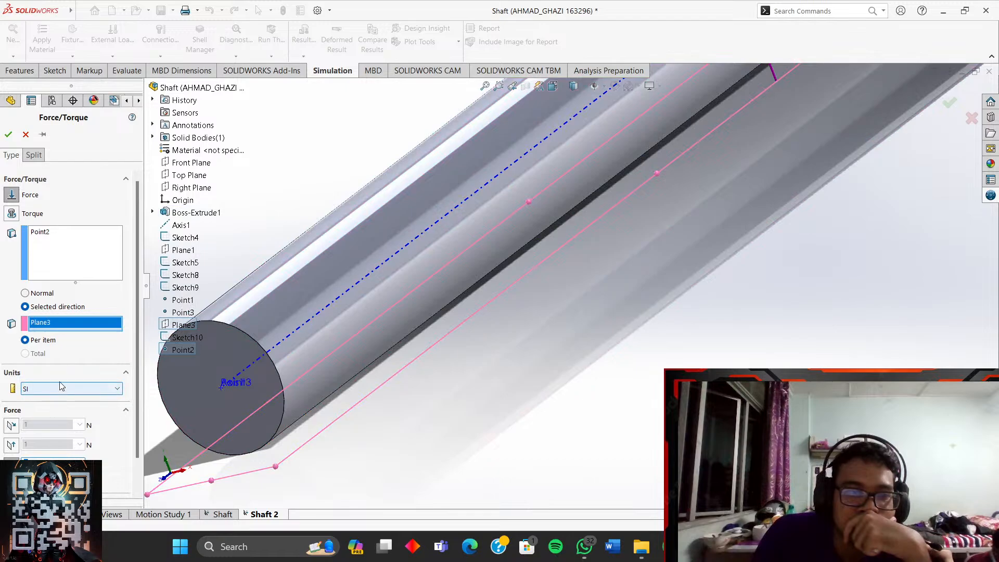
left_click(54, 255)
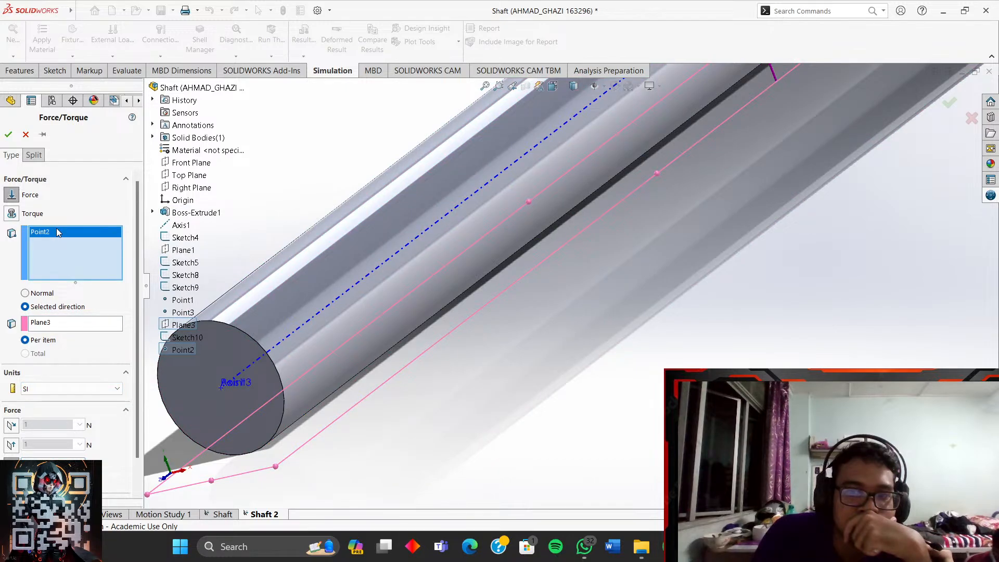
scroll(56, 233, "down", 1)
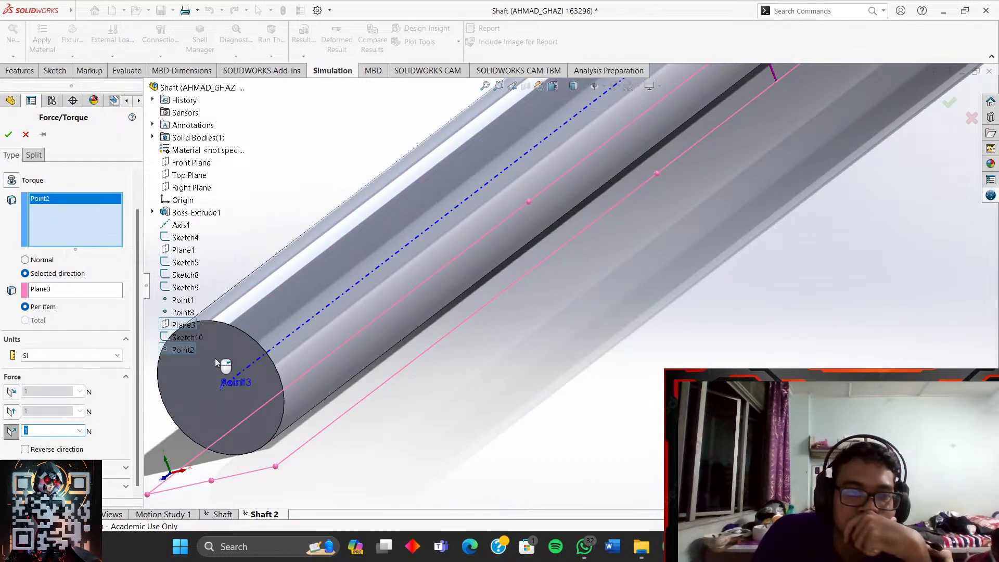
scroll(610, 257, "up", 2)
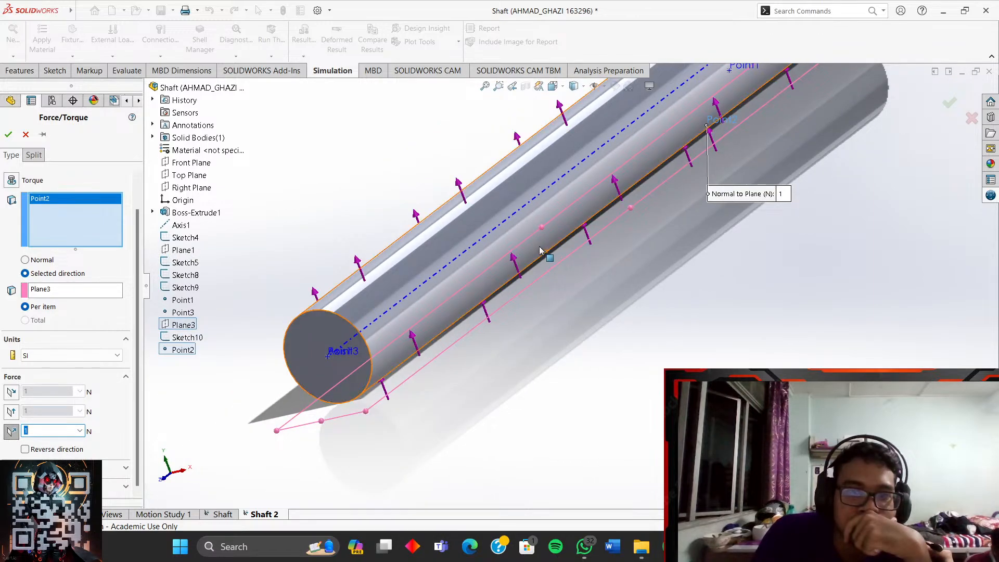
left_click(531, 273)
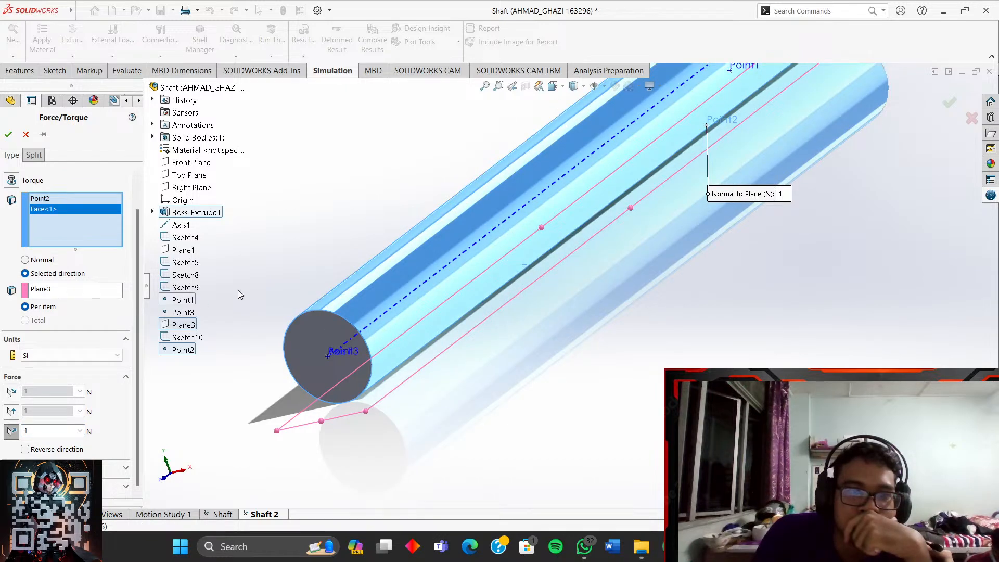
middle_click_drag(648, 329, 624, 330)
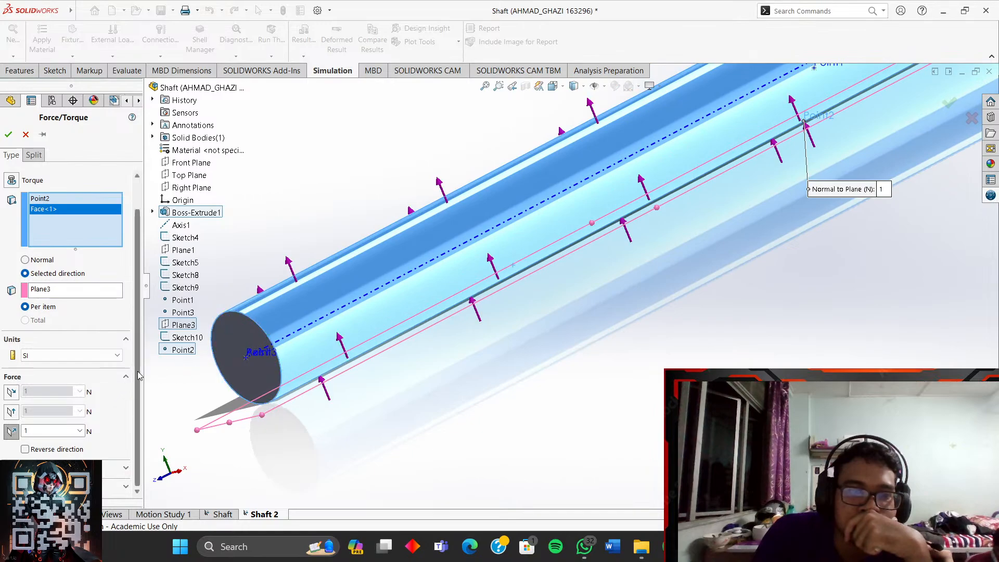
left_click(8, 138)
scroll(533, 345, "up", 4)
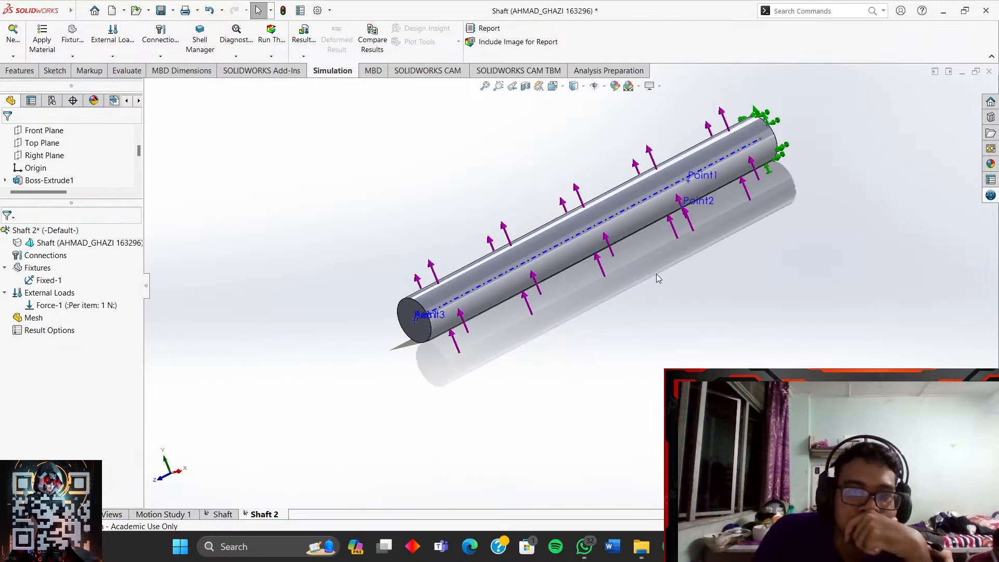
- Start a second force load located at Point1
middle_click_drag(657, 273, 698, 304)
scroll(645, 291, "down", 2)
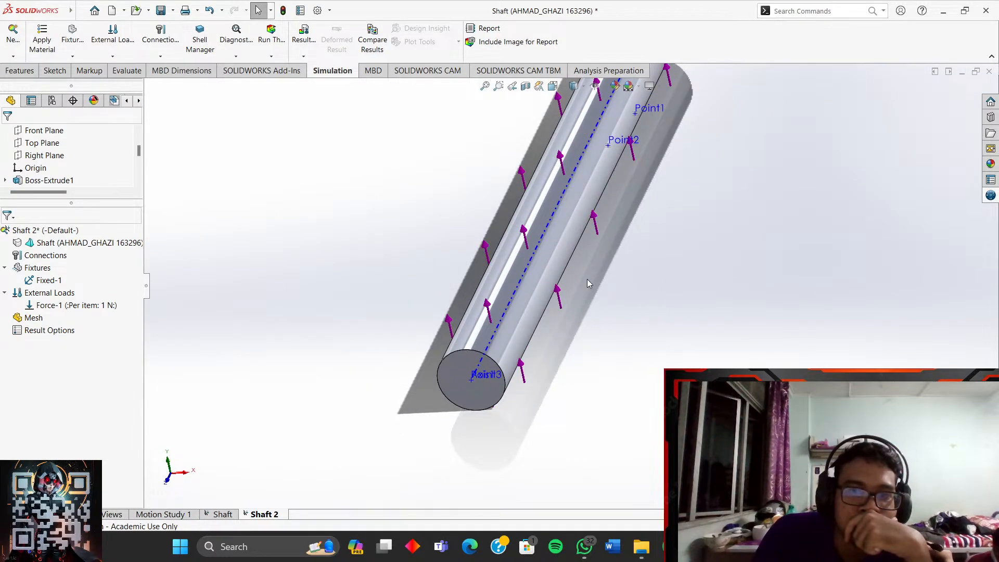
right_click(50, 295)
left_click(78, 45)
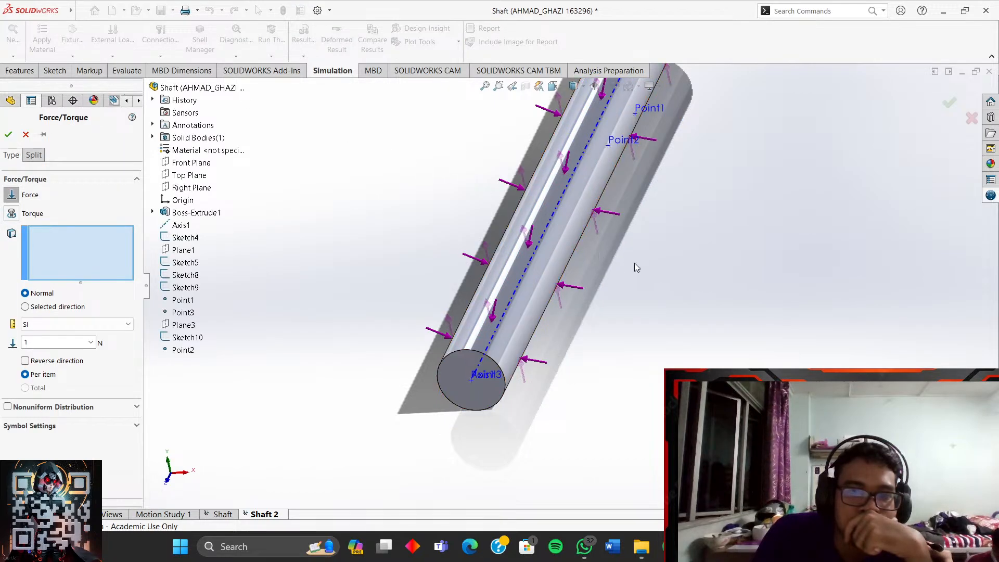
scroll(700, 172, "down", 4)
scroll(593, 155, "up", 3)
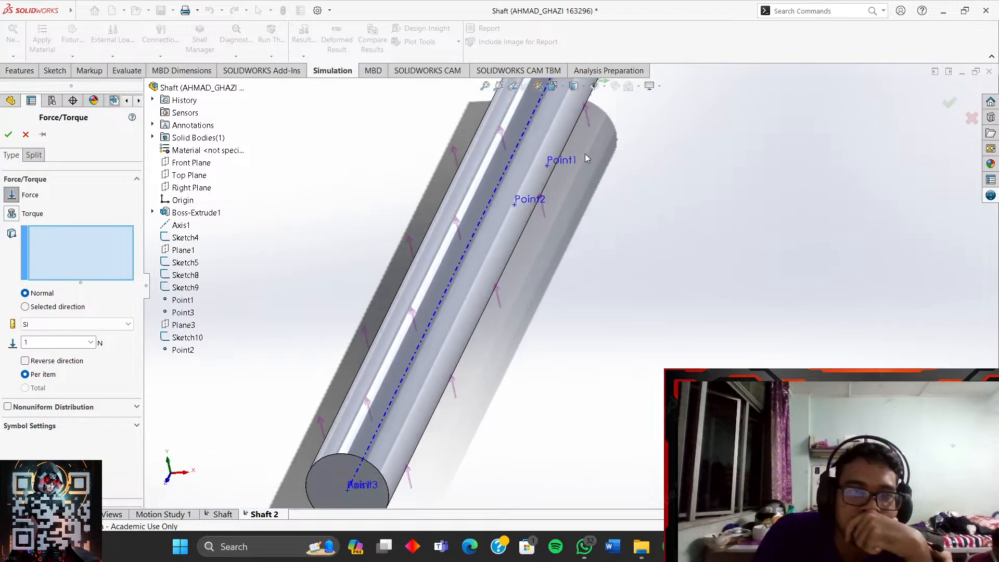
left_click(547, 166)
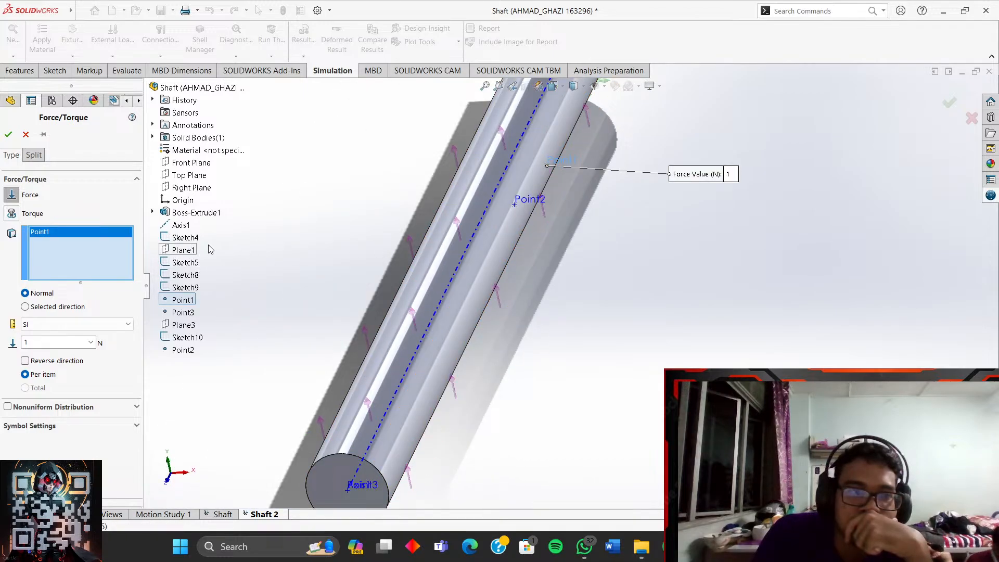
- Direct the force by Plane1 using only the 1 N normal-to-plane component
left_click(41, 306)
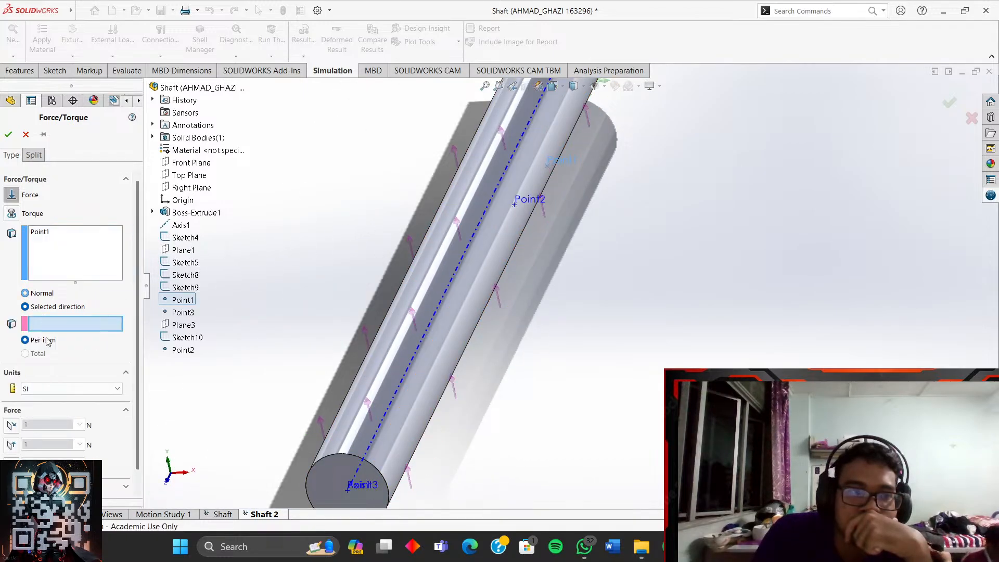
left_click(182, 254)
middle_click_drag(365, 270, 373, 214)
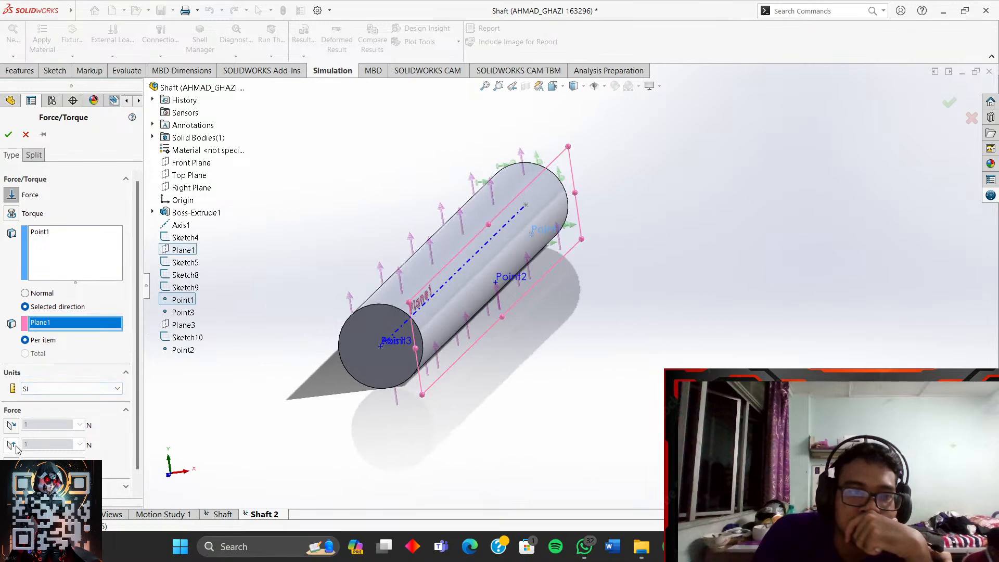
left_click(12, 426)
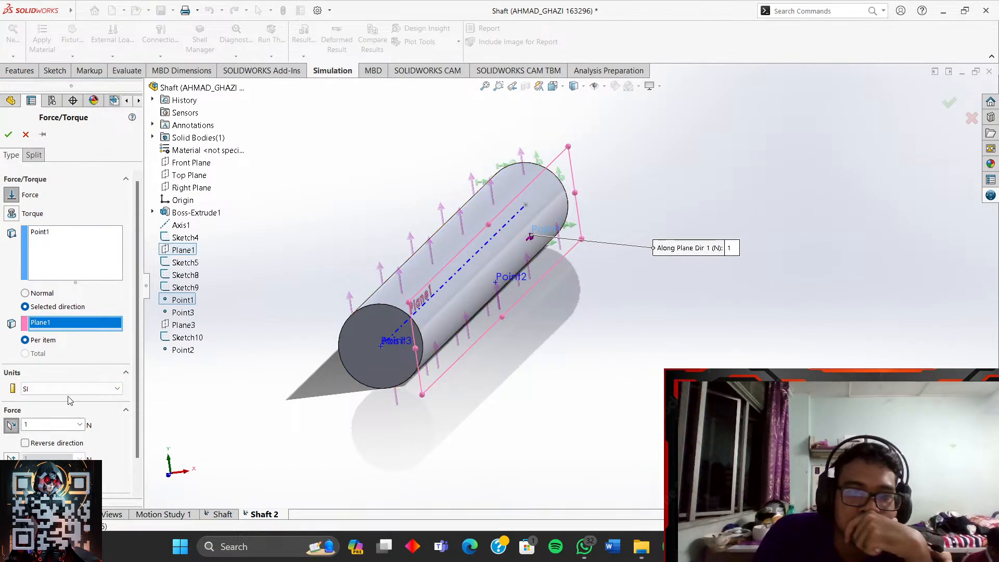
left_click(12, 428)
left_click(14, 448)
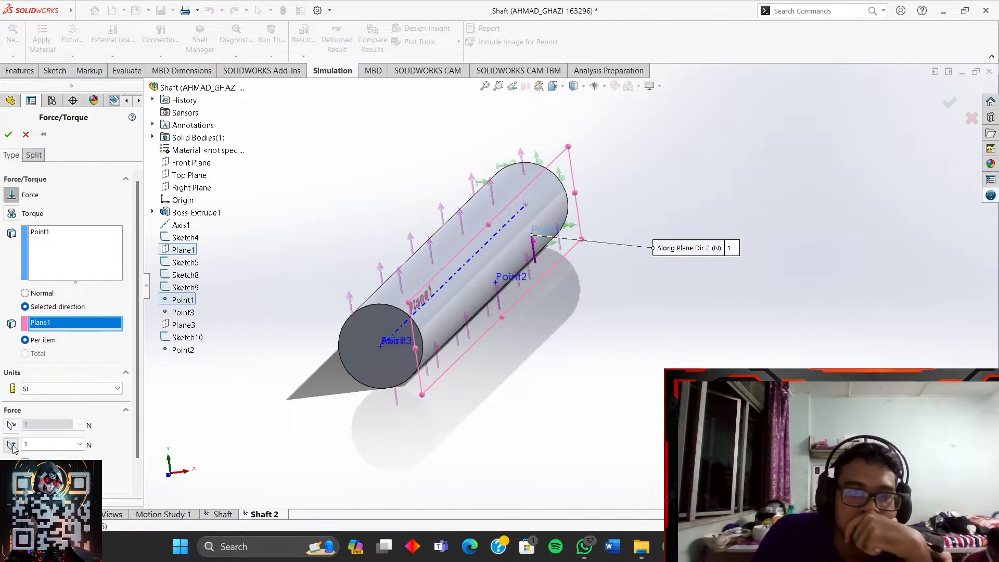
left_click(13, 448)
left_click(12, 465)
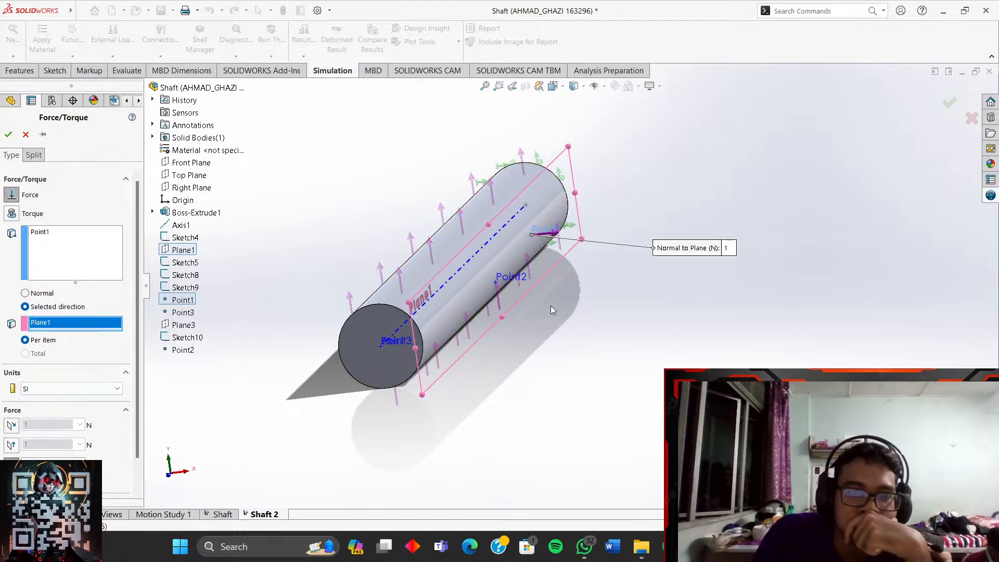
- Add the shaft's cylindrical face and confirm the load as Force-2
scroll(515, 287, "down", 2)
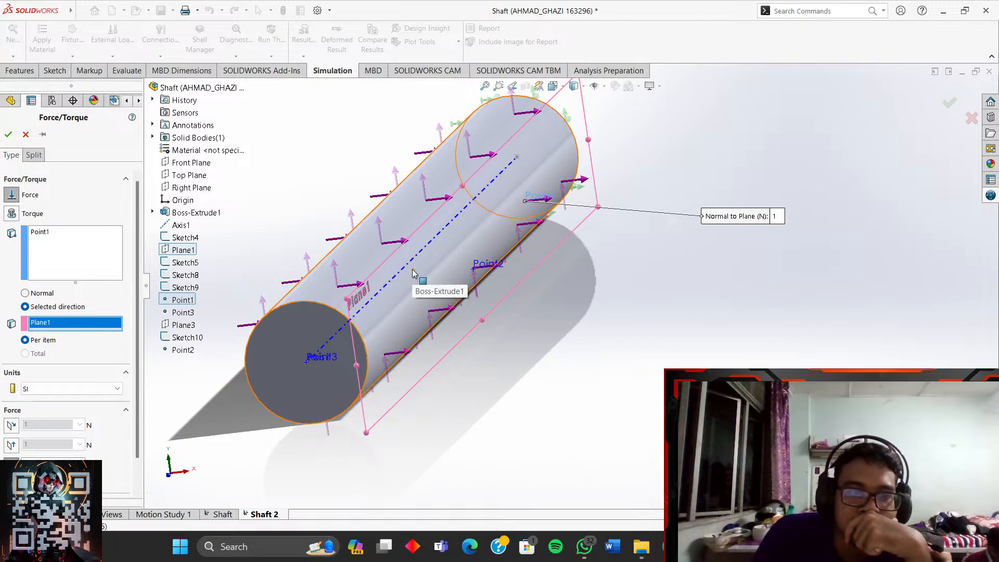
left_click(393, 270)
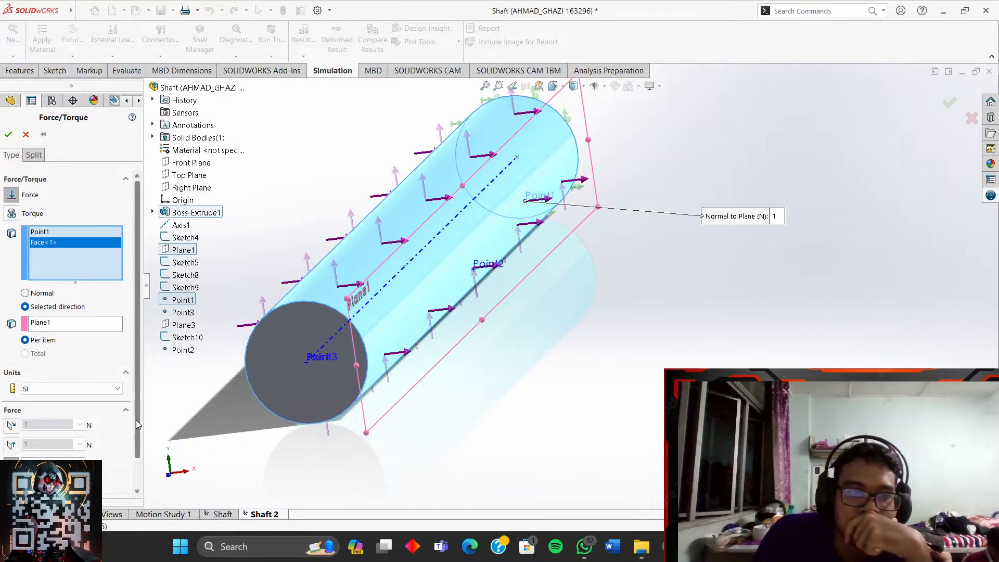
left_click_drag(137, 428, 136, 458)
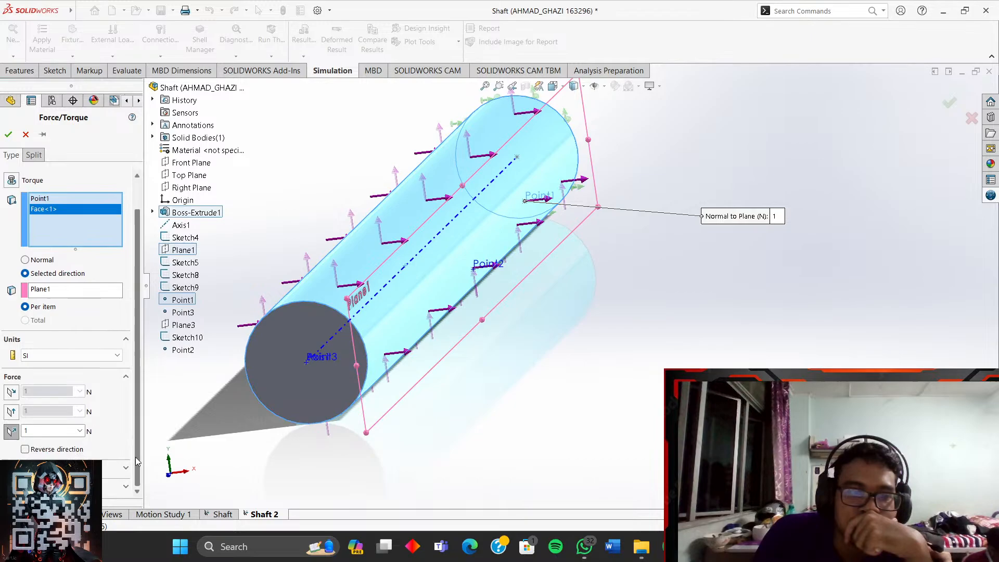
left_click(9, 136)
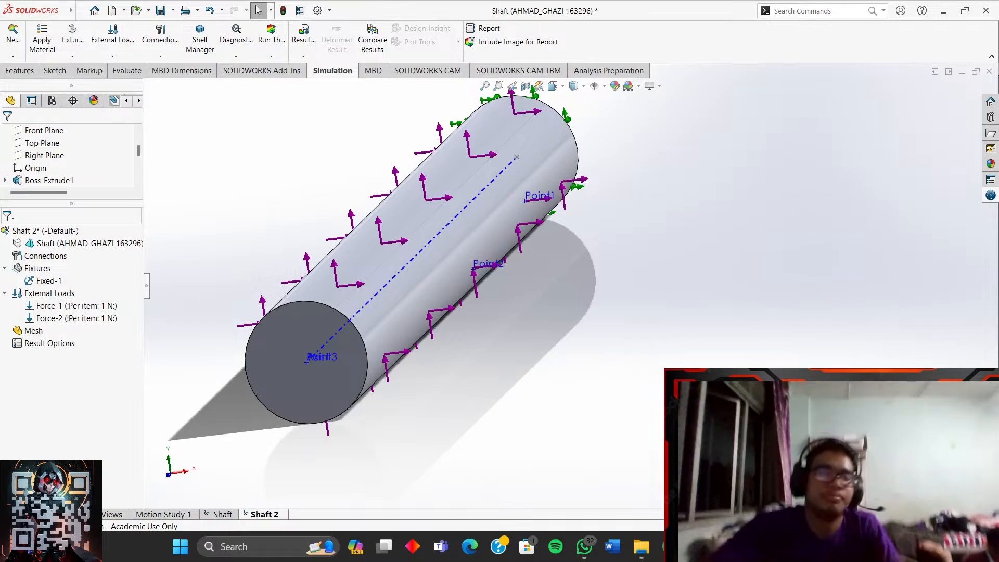
- Edit Force-1 to a reversed 600 N load
right_click(97, 309)
left_click(138, 315)
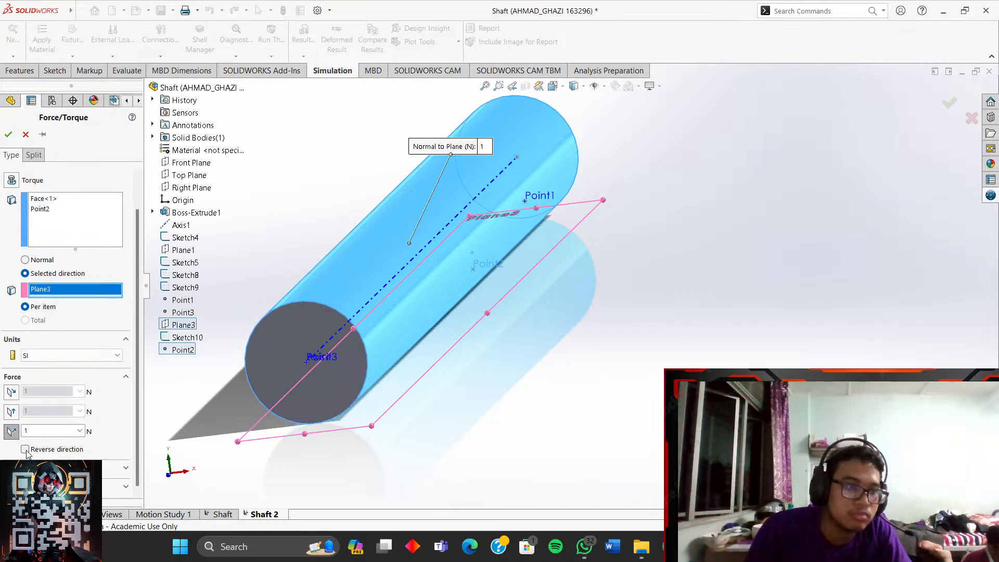
left_click(25, 450)
scroll(586, 296, "up", 3)
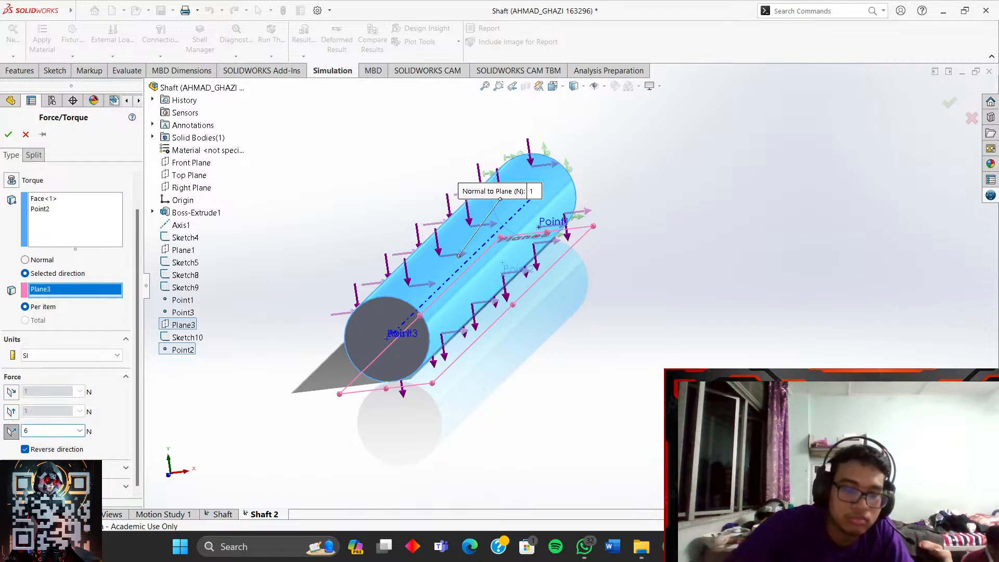
left_click(9, 136)
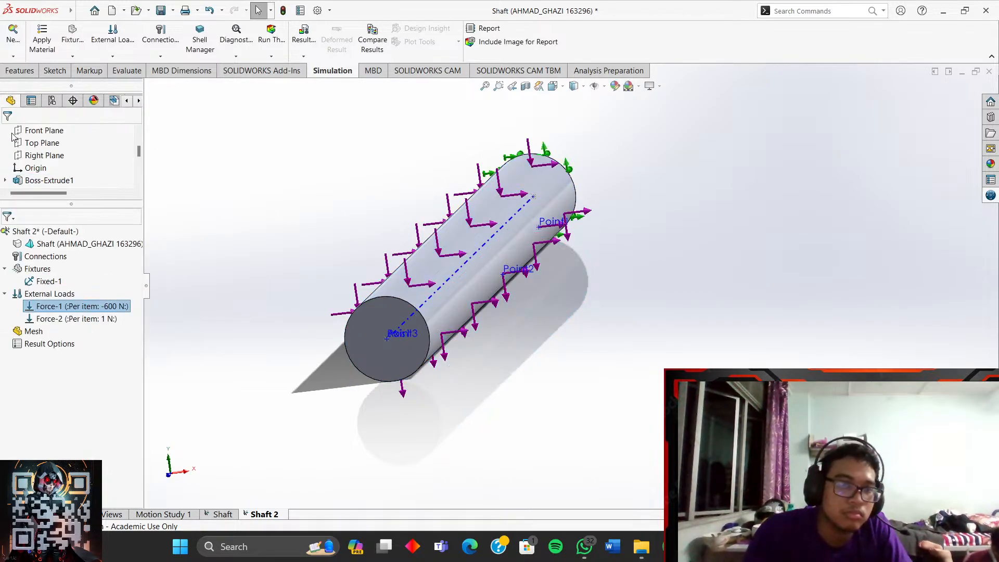
- Edit Force-2 to 800 N
right_click(58, 319)
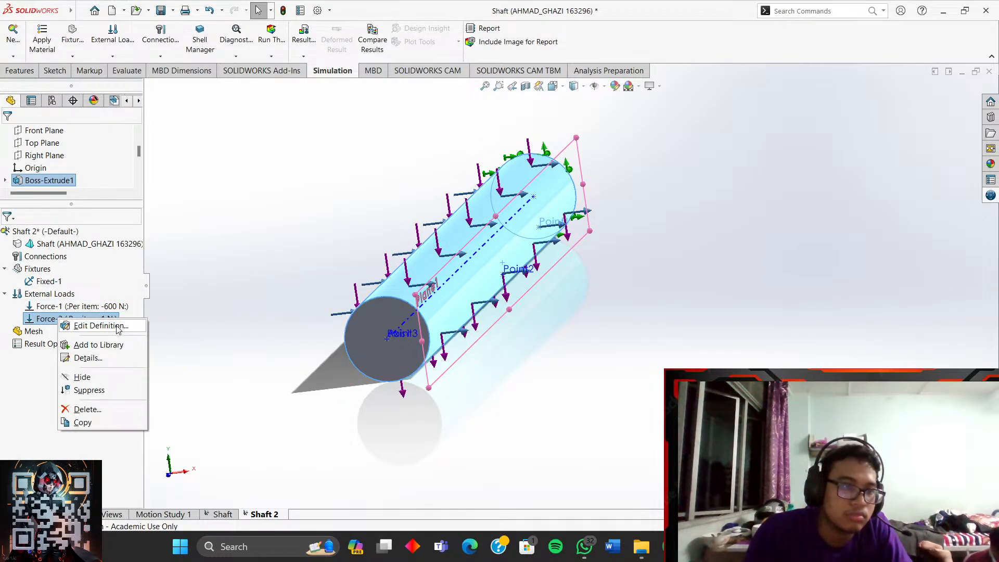
left_click(101, 326)
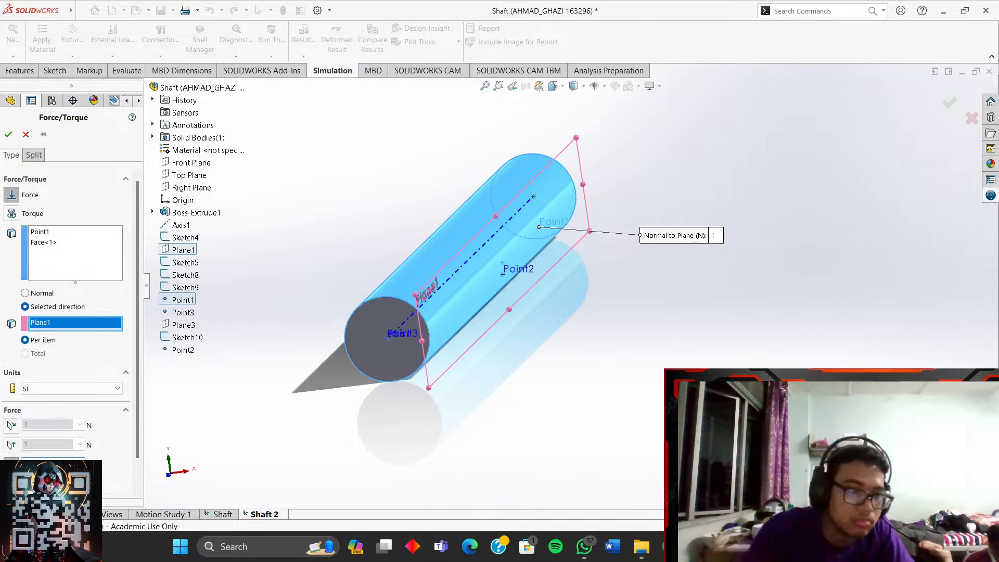
left_click(5, 139)
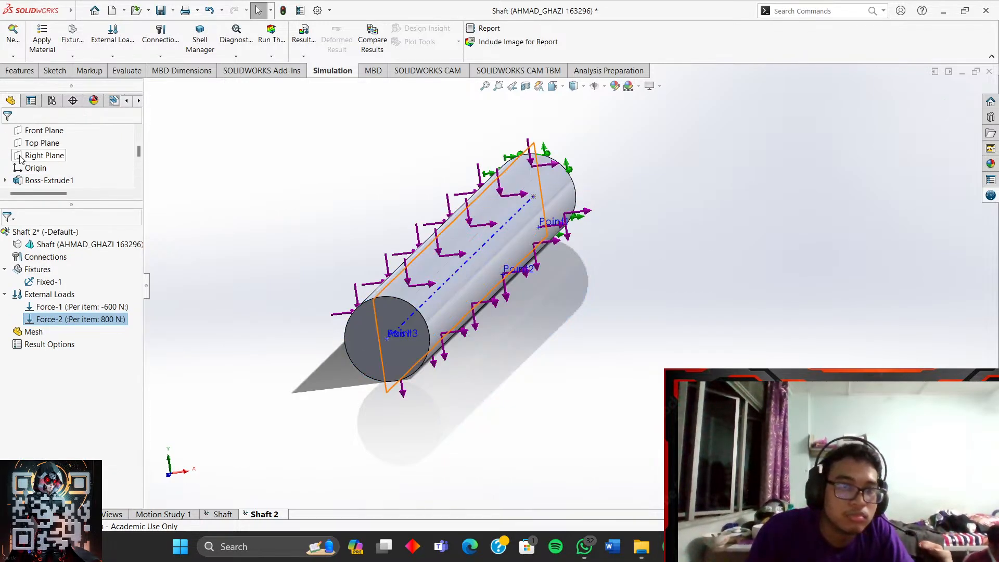
scroll(271, 333, "down", 2)
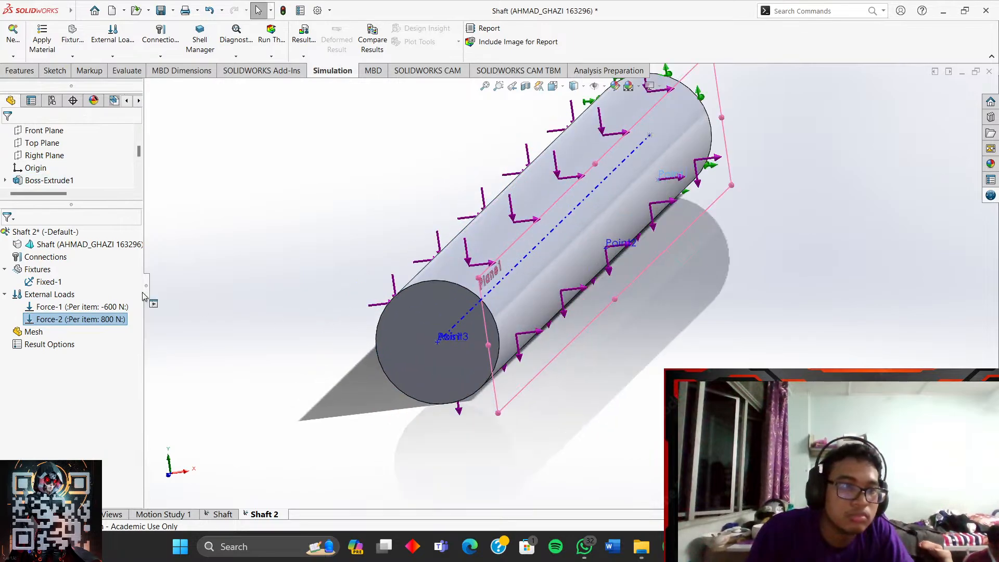
right_click(66, 295)
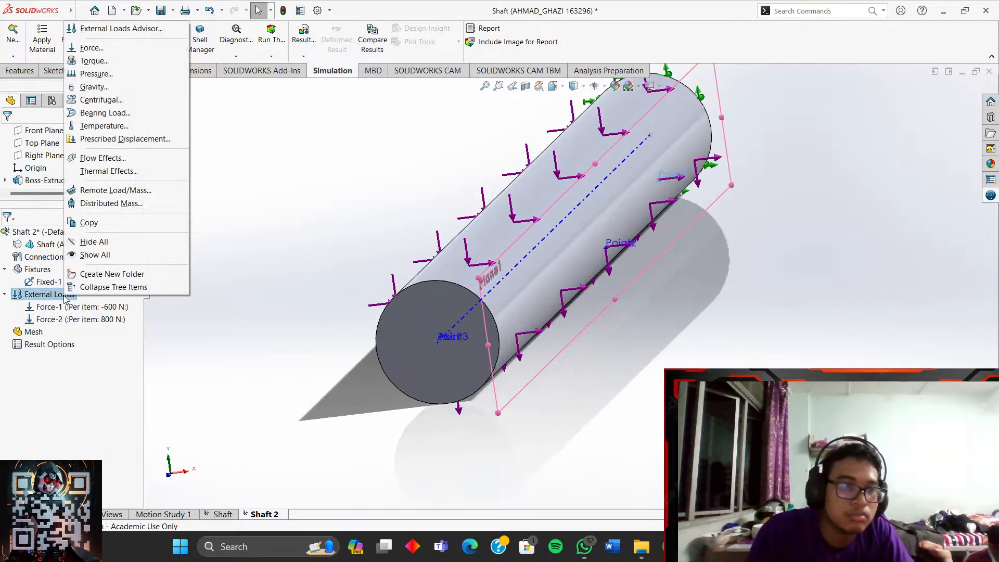
- Start a new normal-direction force and remove the stray face and Point1 from its selection
left_click(119, 49)
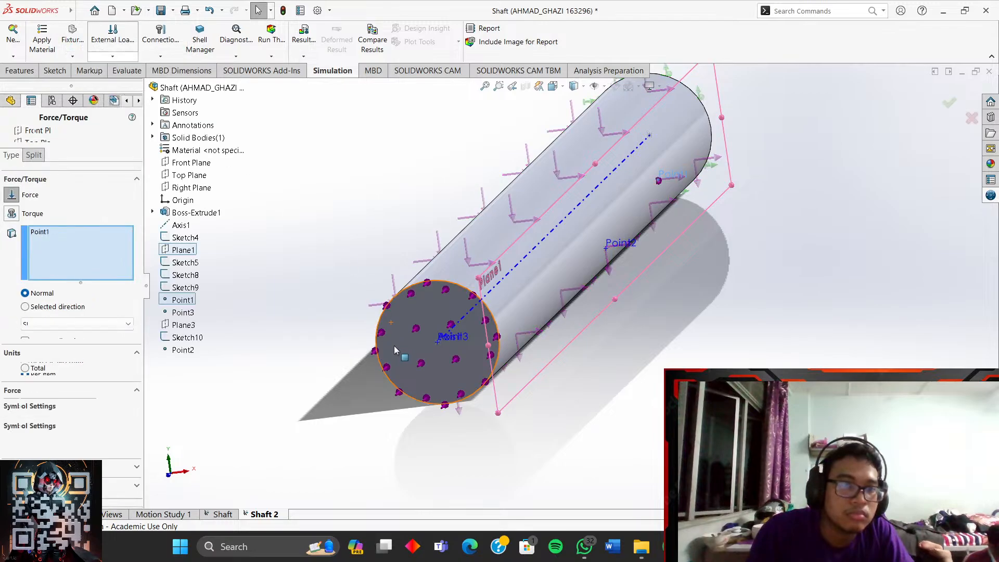
left_click(437, 341)
left_click(436, 343)
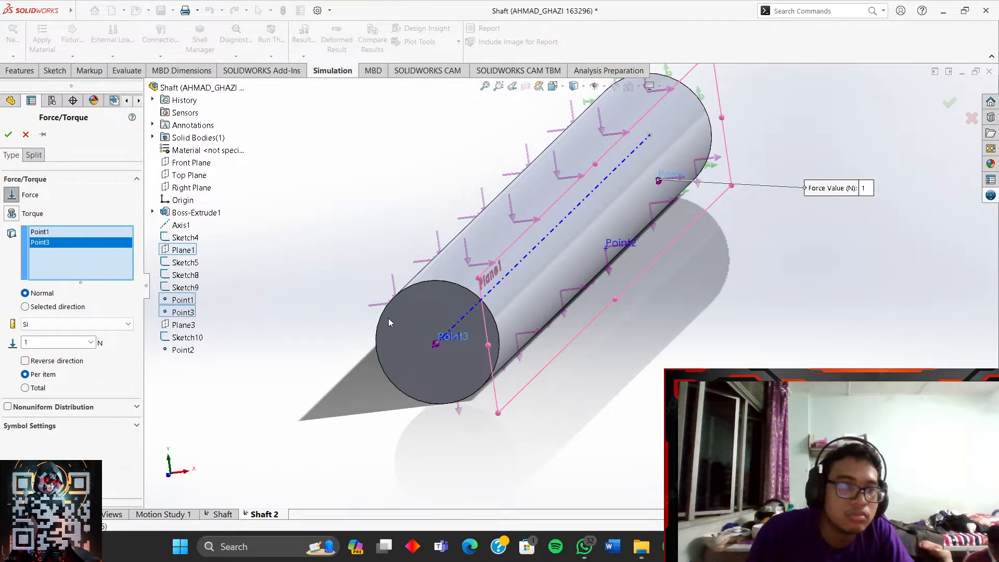
left_click(419, 316)
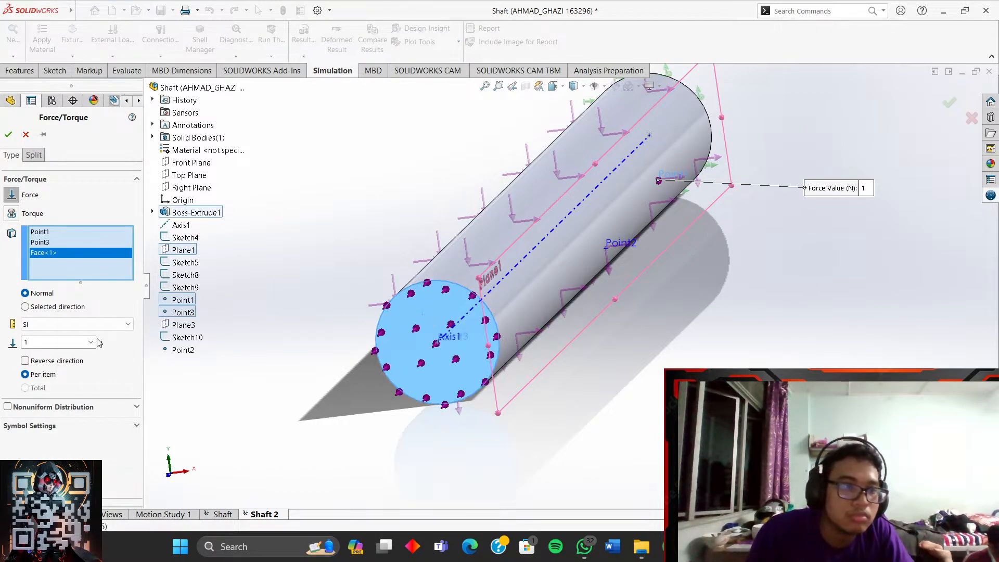
left_click(57, 307)
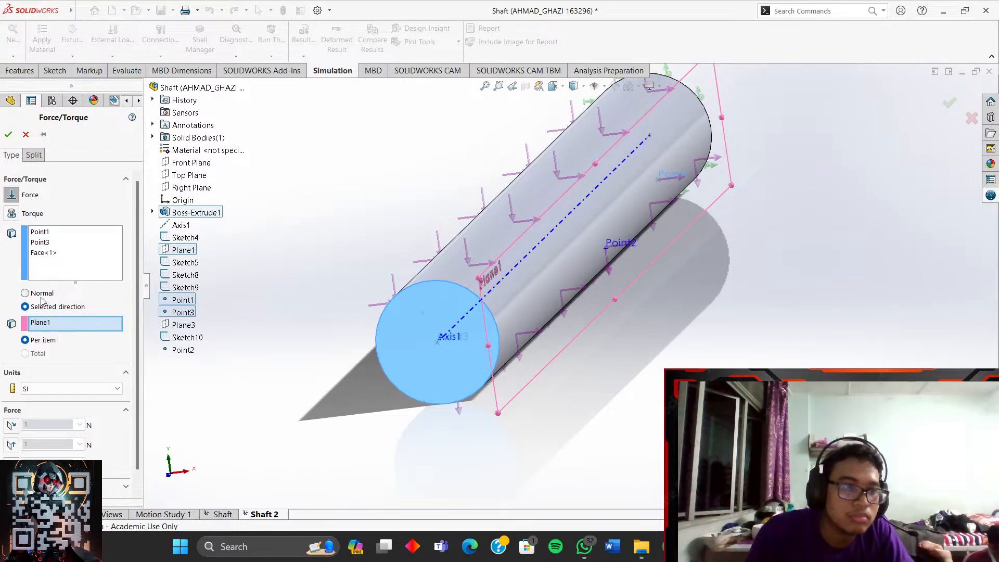
left_click(41, 295)
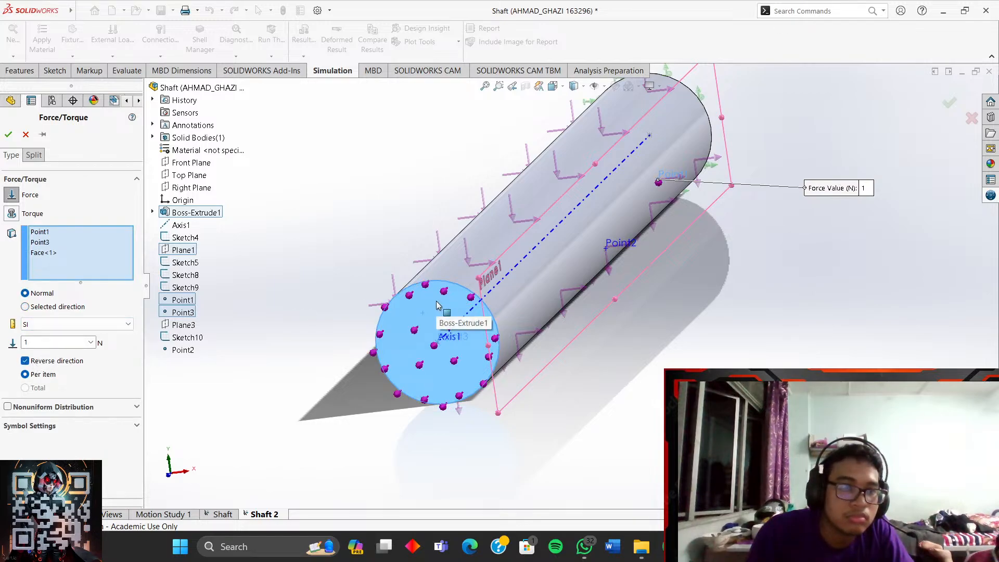
left_click(57, 252)
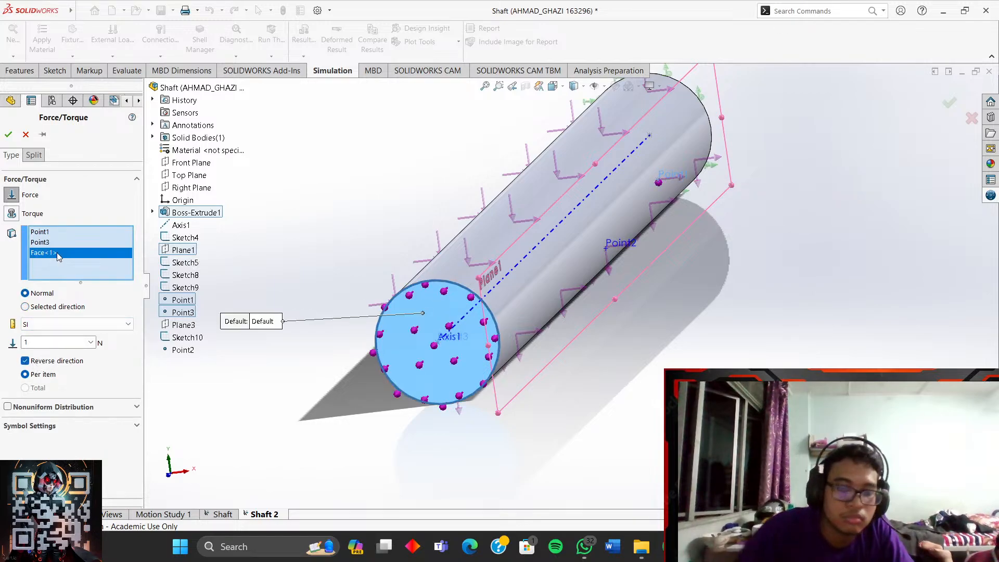
key("Delete")
left_click(56, 241)
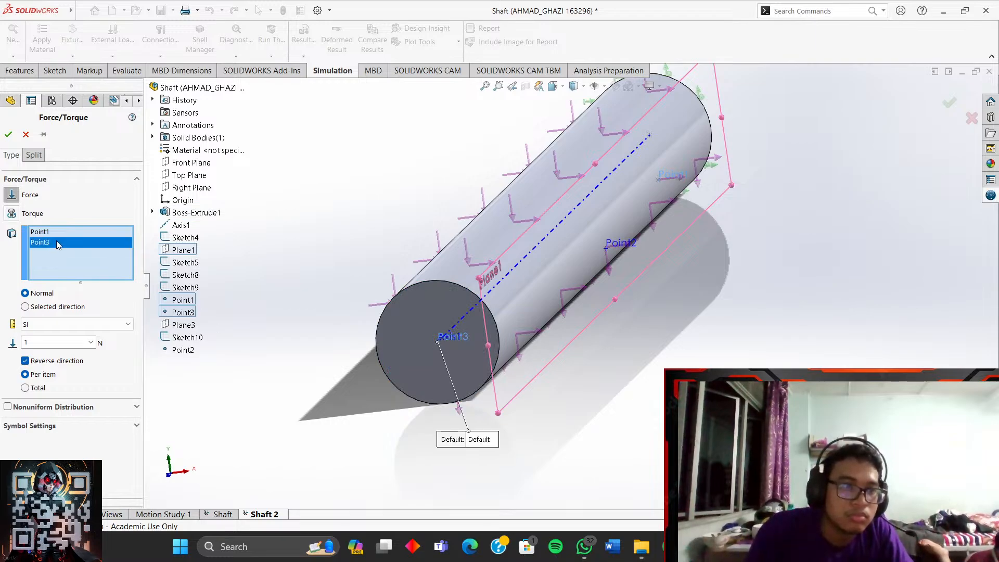
left_click(61, 233)
key("Delete")
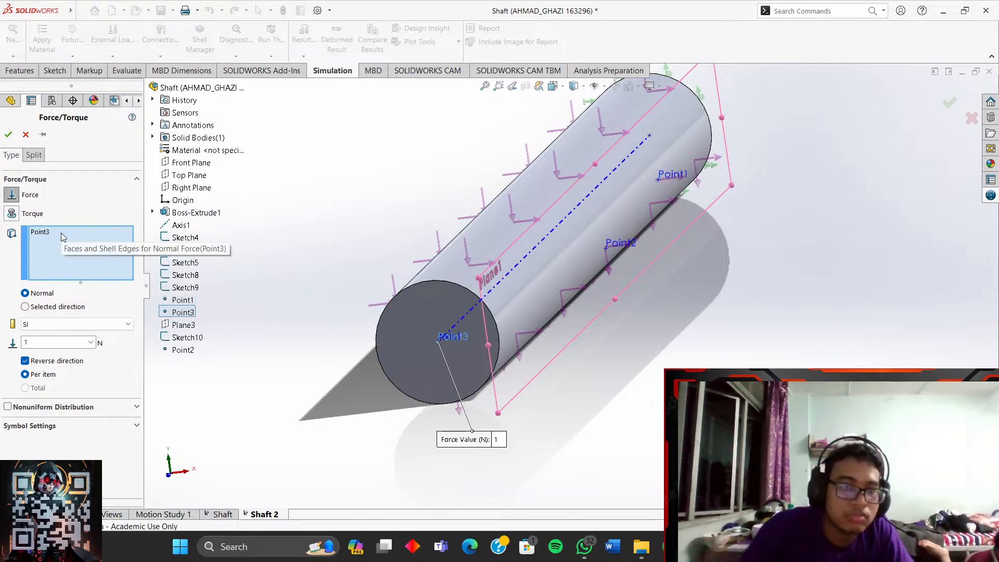
- Apply Force-3 to the shaft's end face alone as a reversed 1,500 N load
left_click(396, 359)
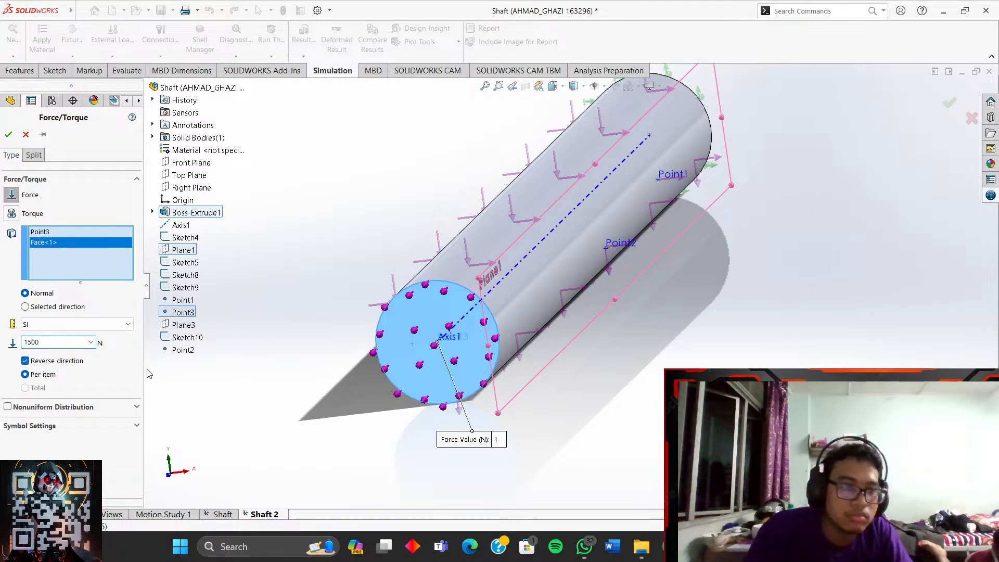
middle_click_drag(273, 409, 252, 420)
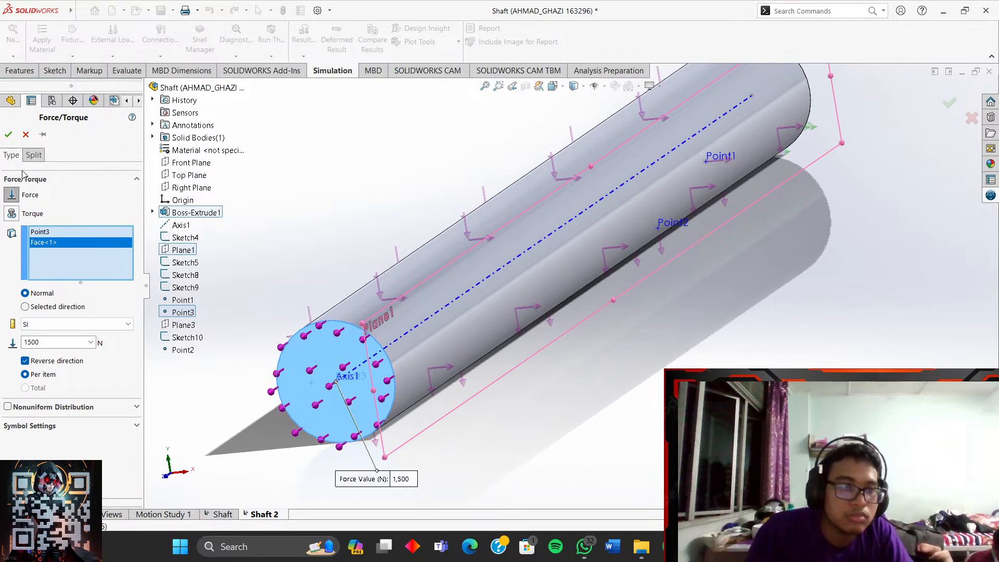
left_click(9, 134)
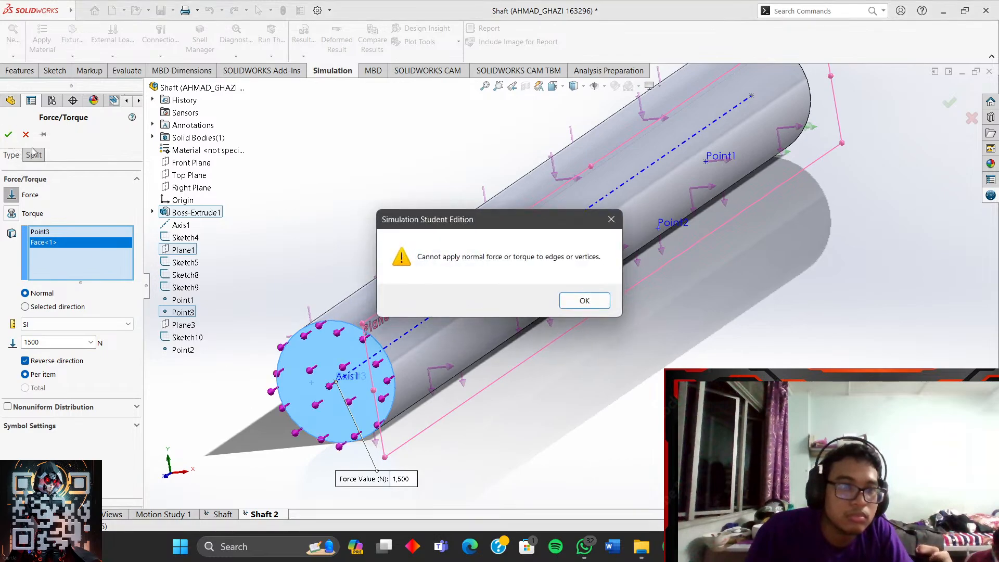
left_click(574, 307)
left_click(79, 237)
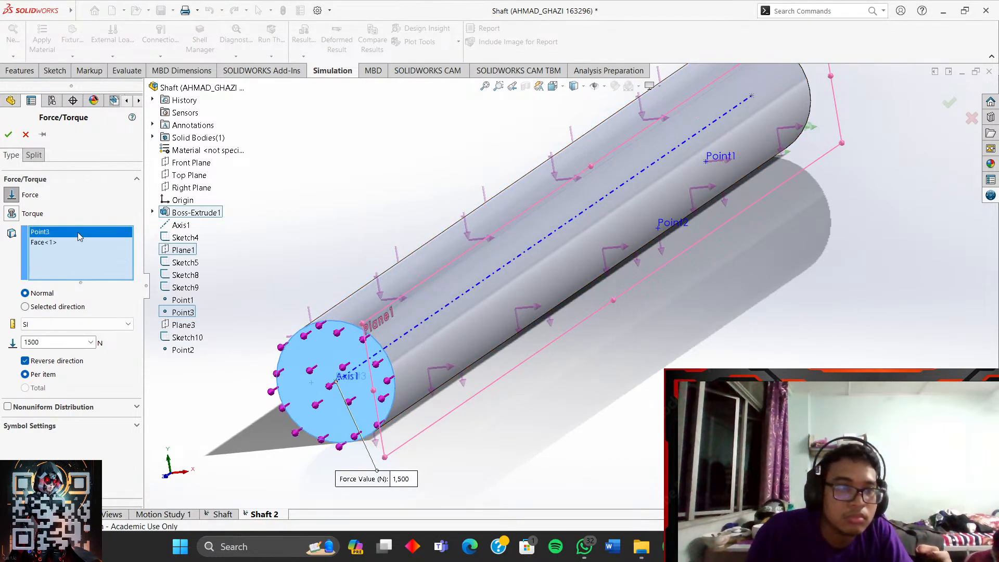
key("Delete")
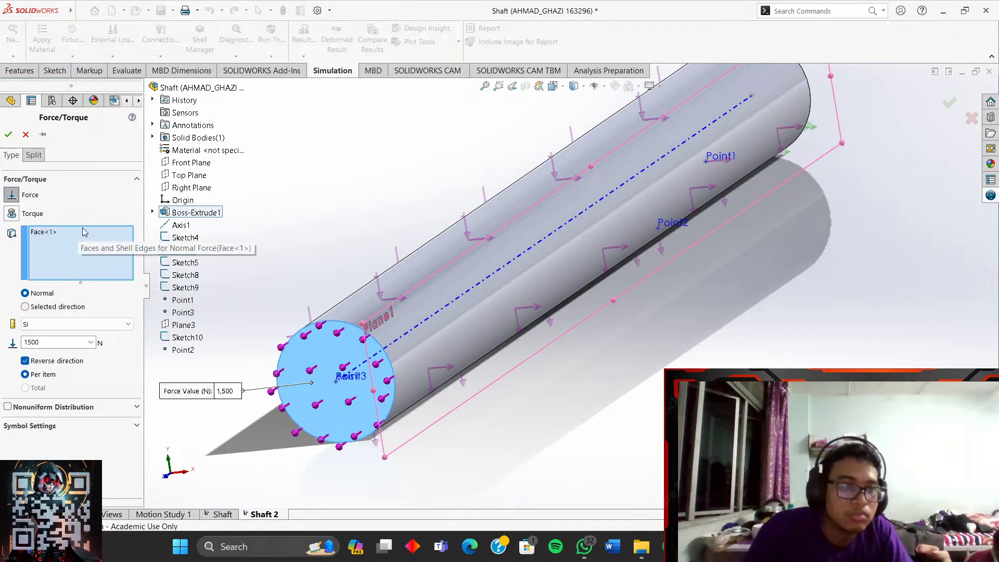
left_click(9, 135)
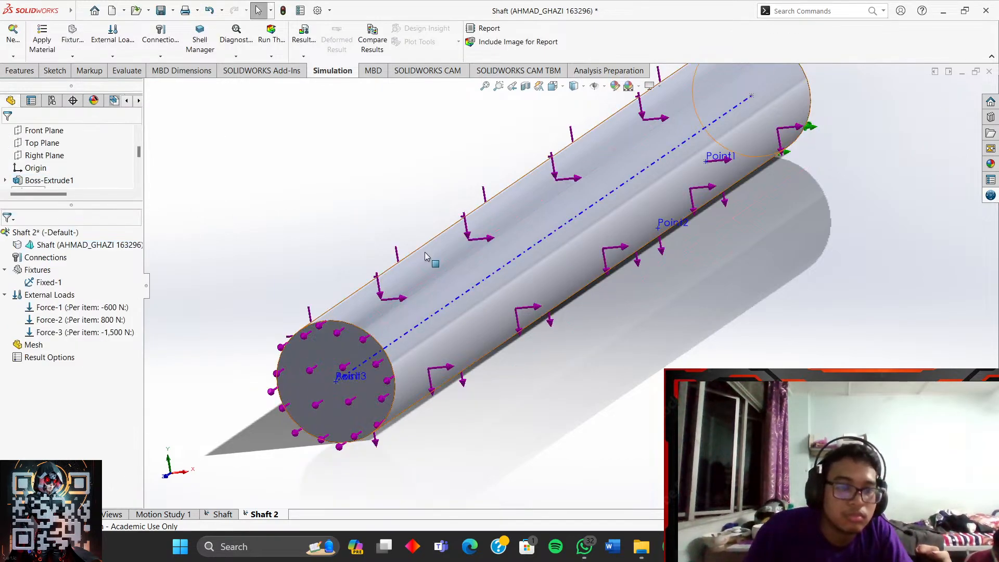
scroll(501, 302, "up", 2)
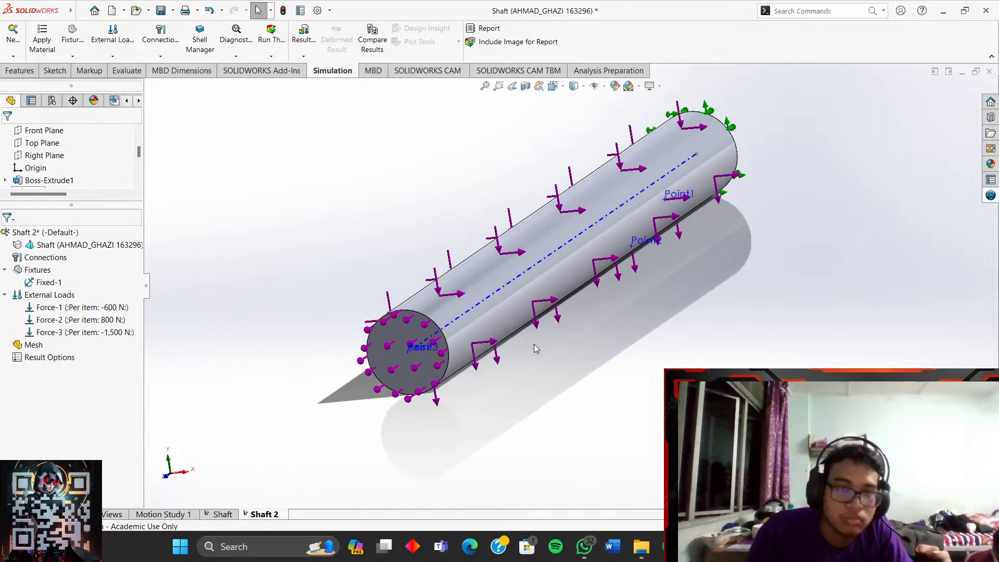
middle_click_drag(534, 344, 679, 266)
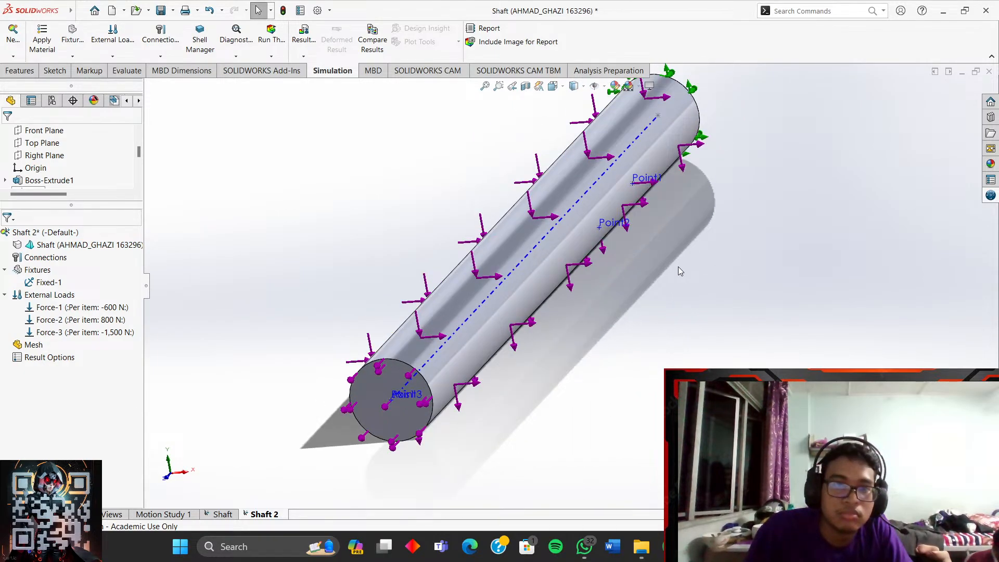
mouse_move(487, 329)
middle_mouse_down()
mouse_move(491, 286)
mouse_move(471, 322)
middle_mouse_up()
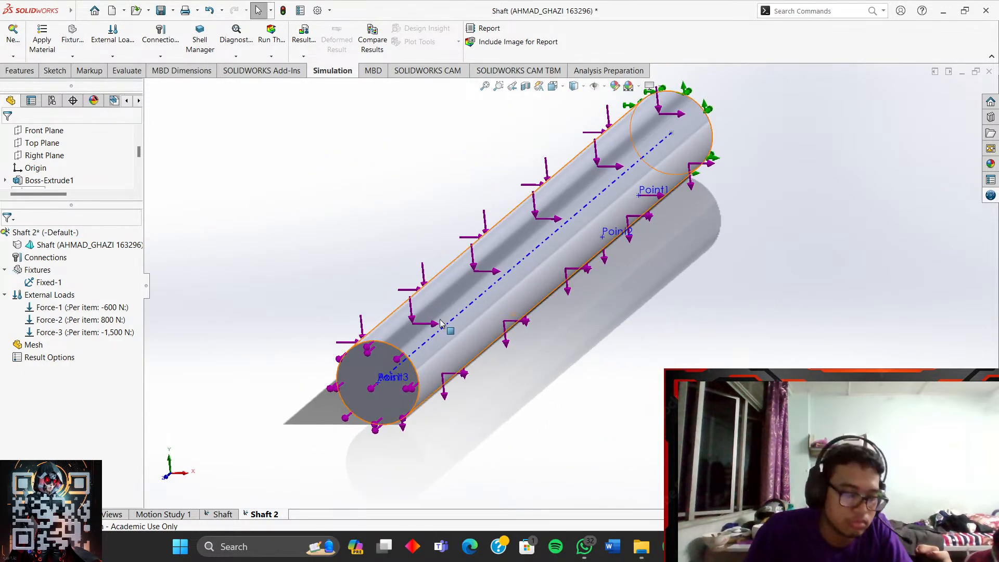
- Attempt a torque on the shaft's end face, then cancel the definition
right_click(51, 295)
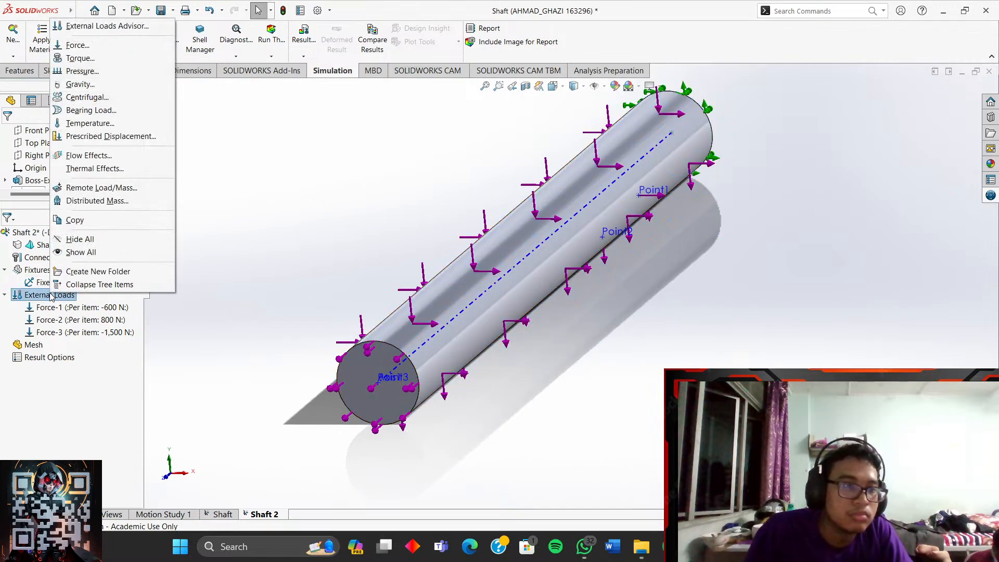
left_click(79, 58)
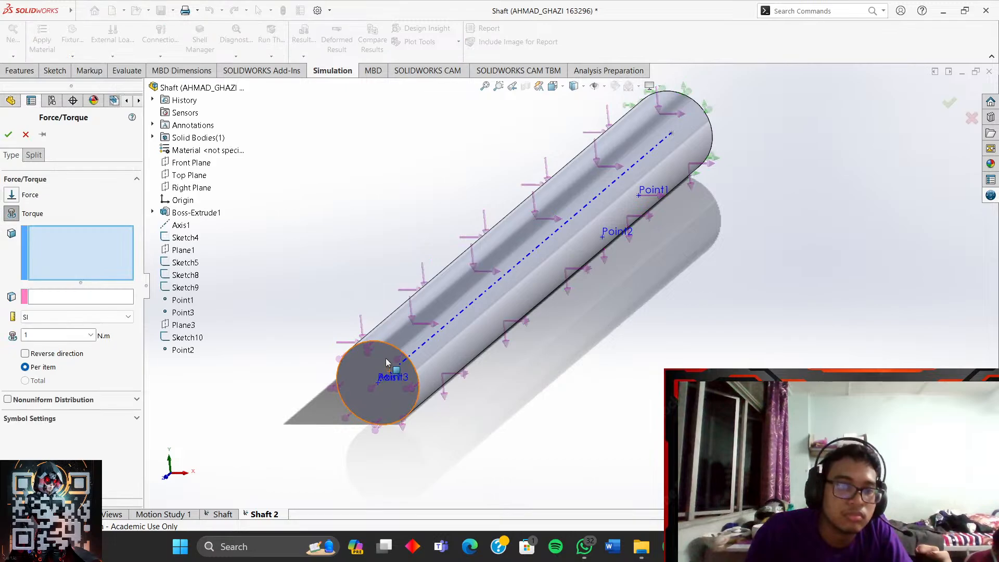
left_click(103, 297)
left_click(103, 259)
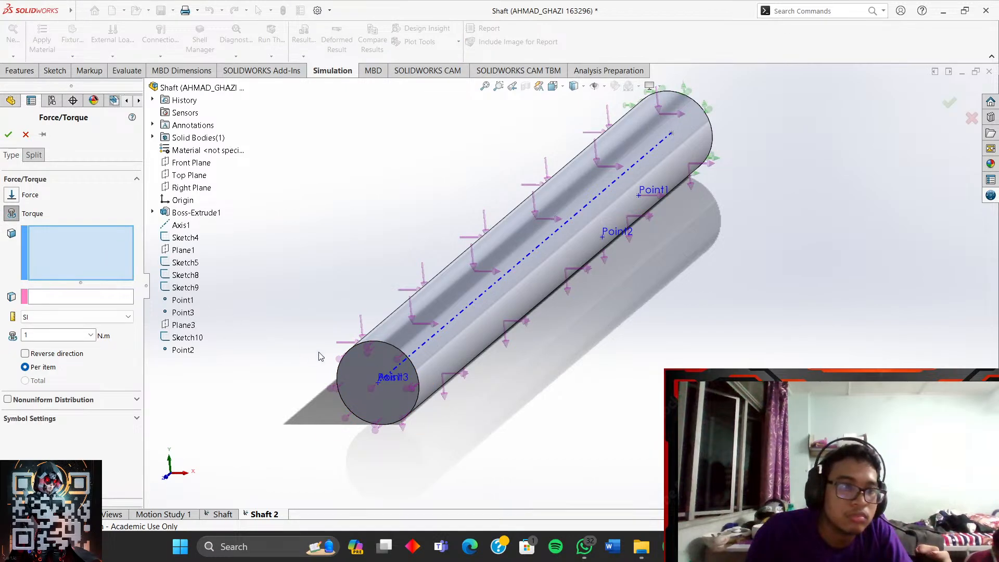
left_click(380, 373)
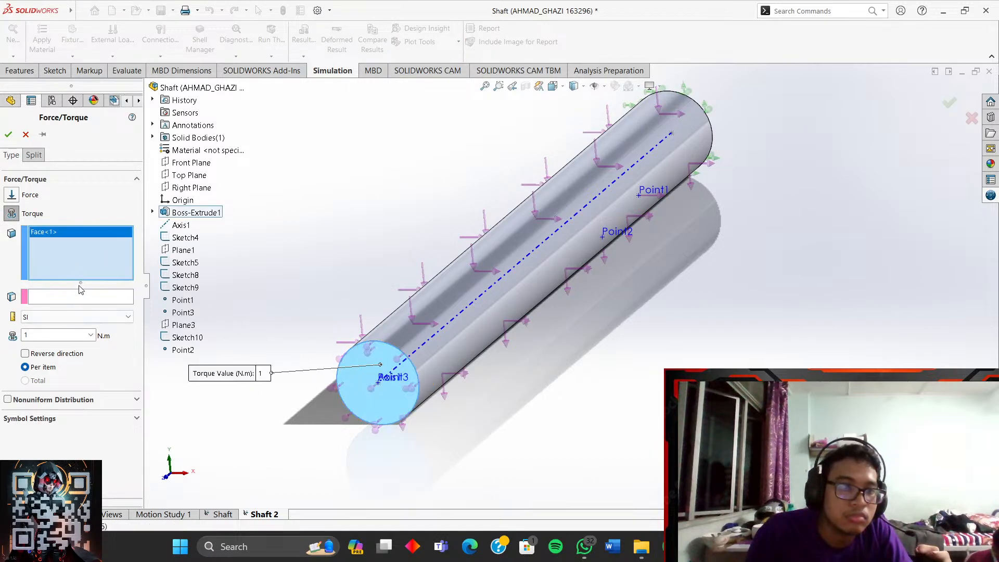
left_click(90, 302)
scroll(392, 367, "down", 2)
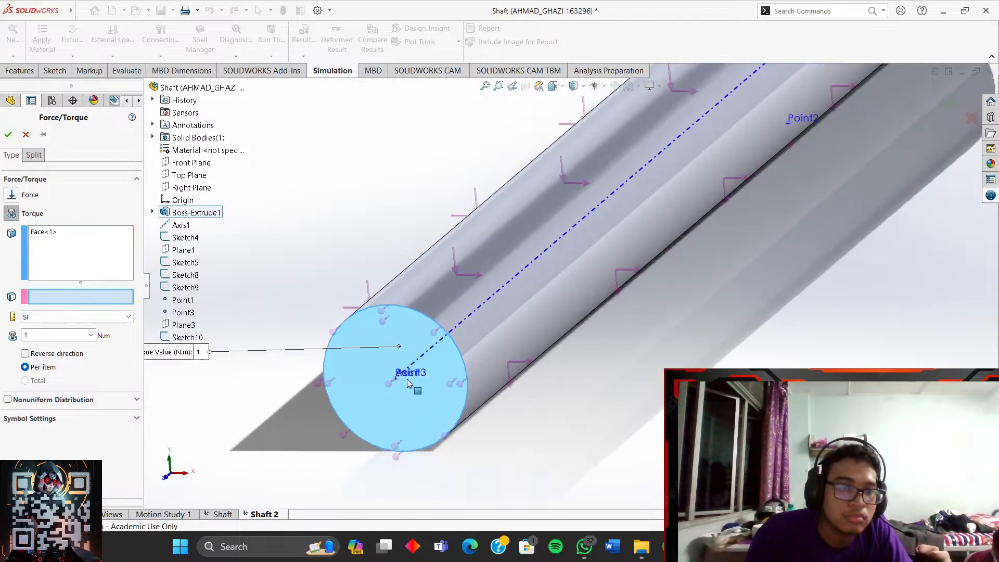
left_click(419, 341)
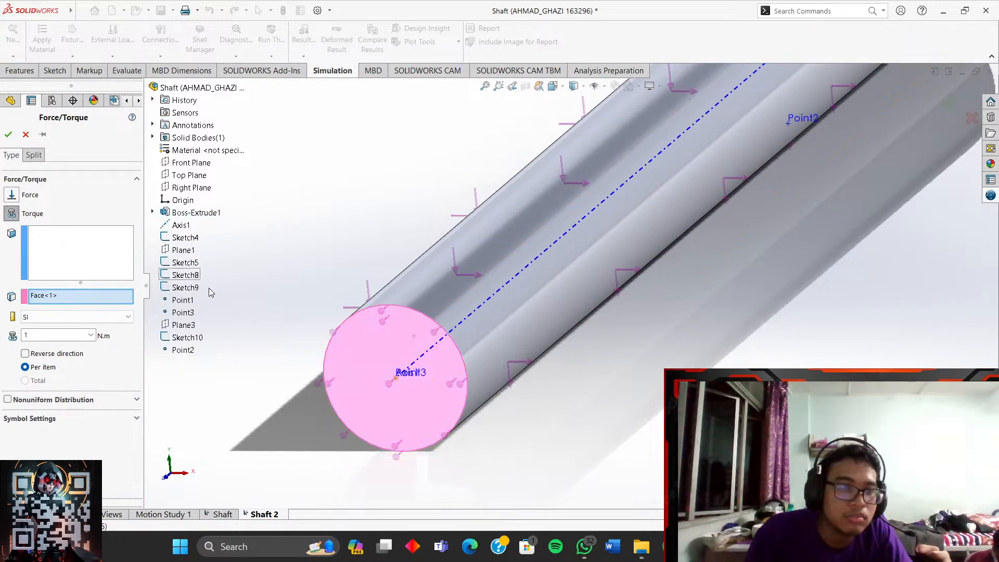
left_click(412, 334)
left_click(108, 249)
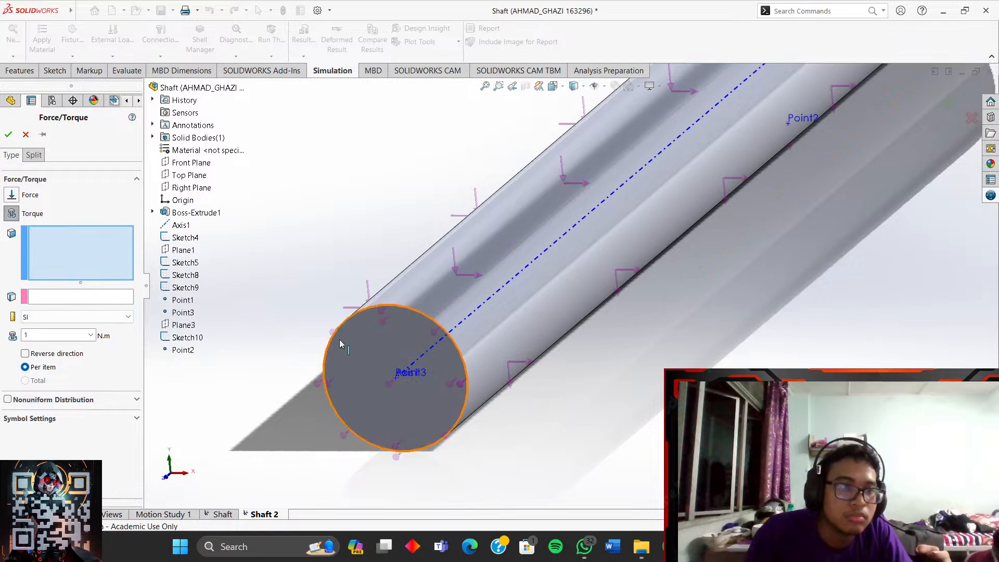
left_click(409, 333)
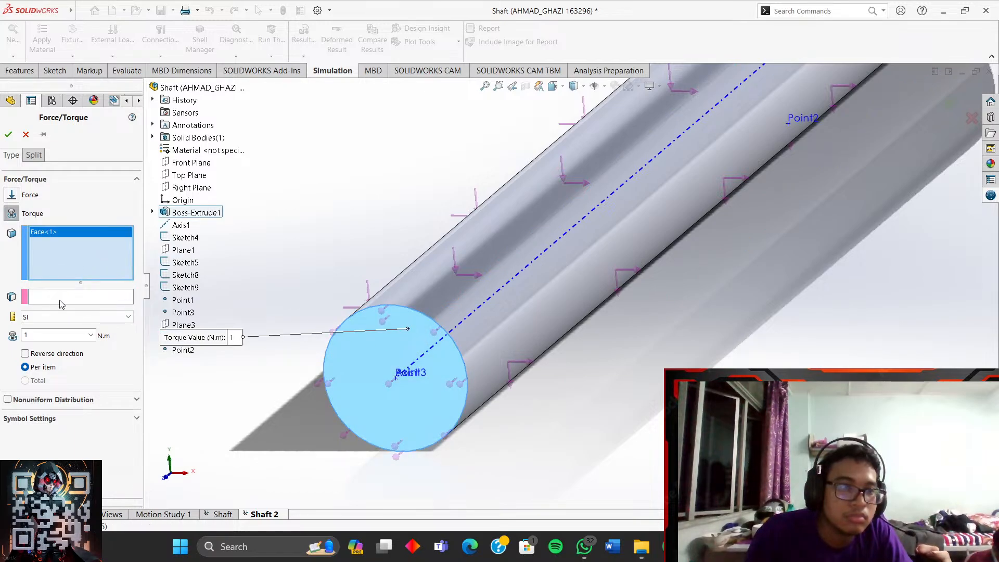
left_click(60, 301)
left_click(400, 343)
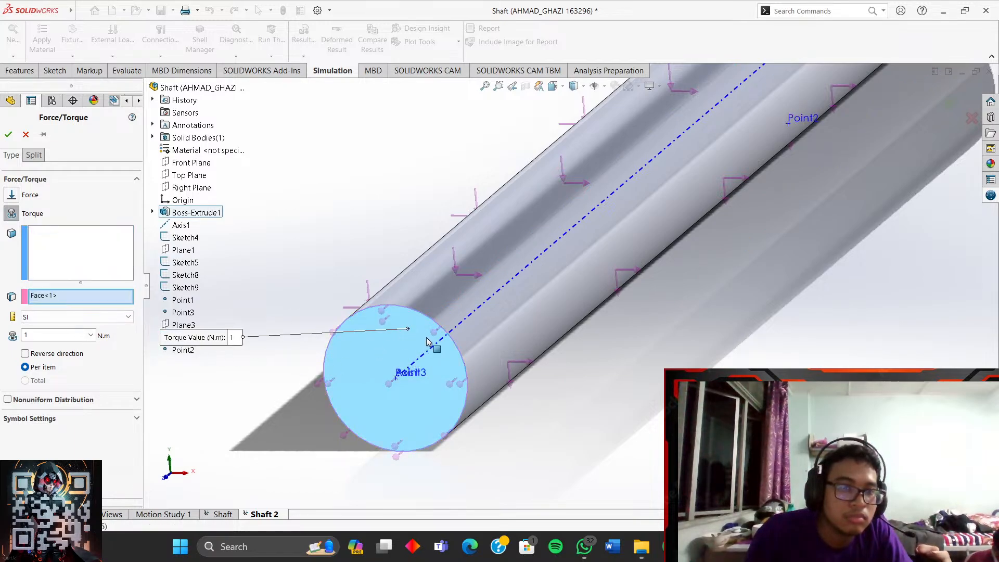
left_click(446, 341)
left_click(25, 134)
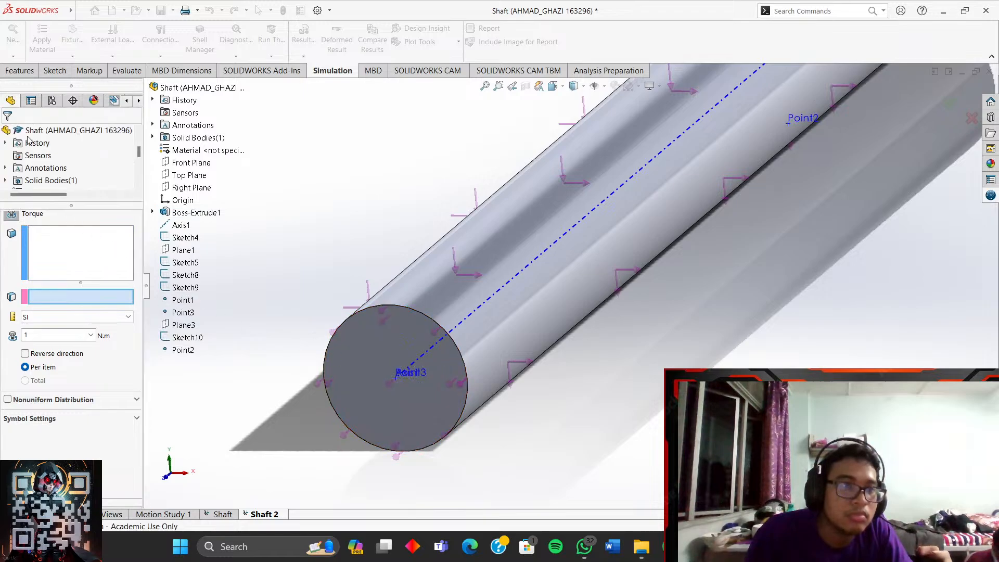
- Add Torque-1: 100 N·m on the shaft end face about its cylindrical face
right_click(58, 295)
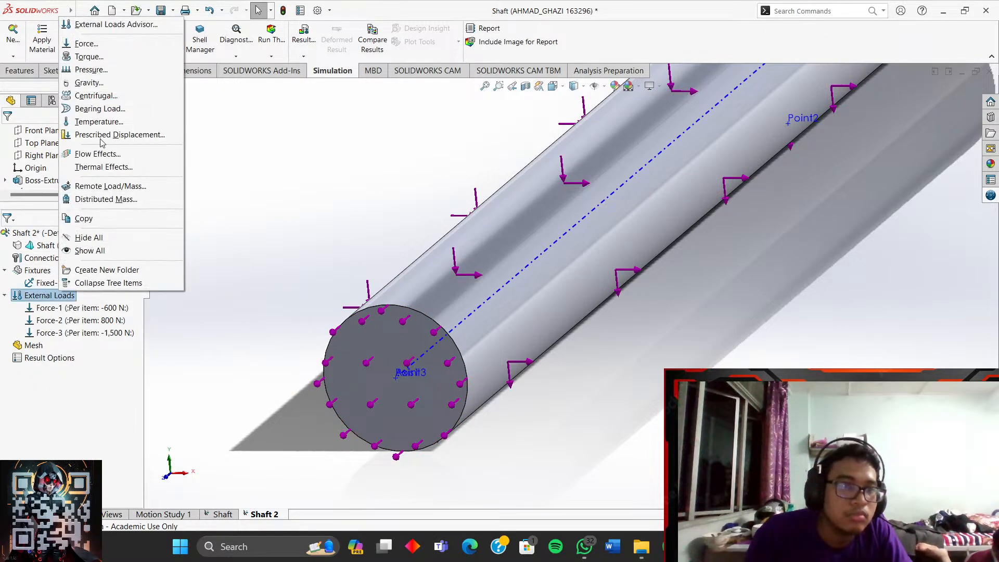
left_click(101, 59)
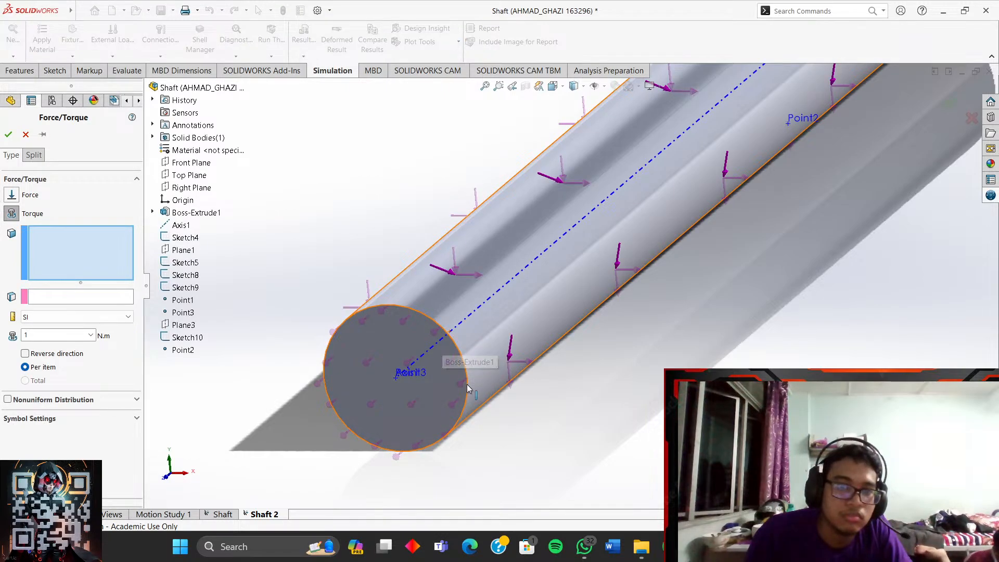
left_click(26, 134)
right_click(50, 296)
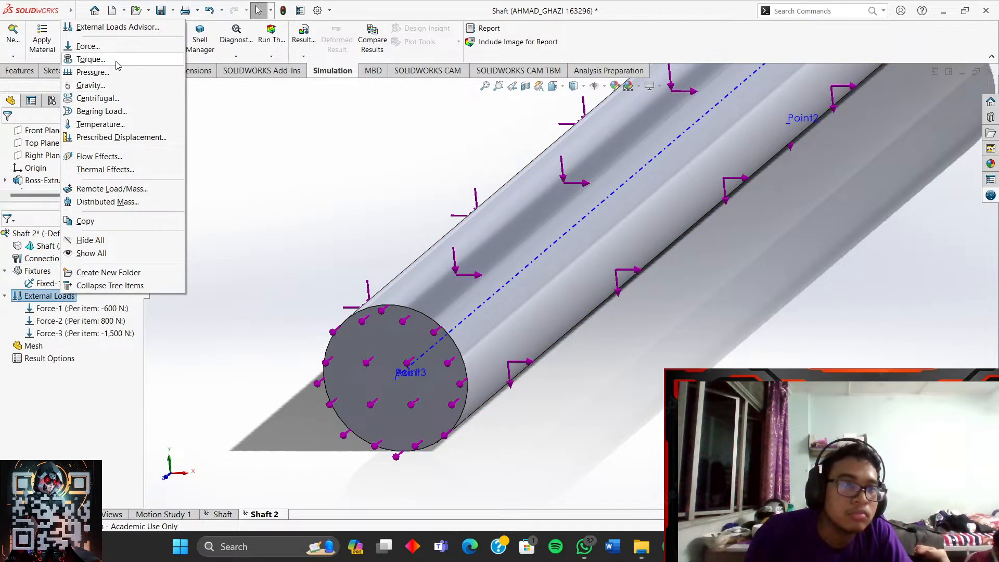
left_click(90, 60)
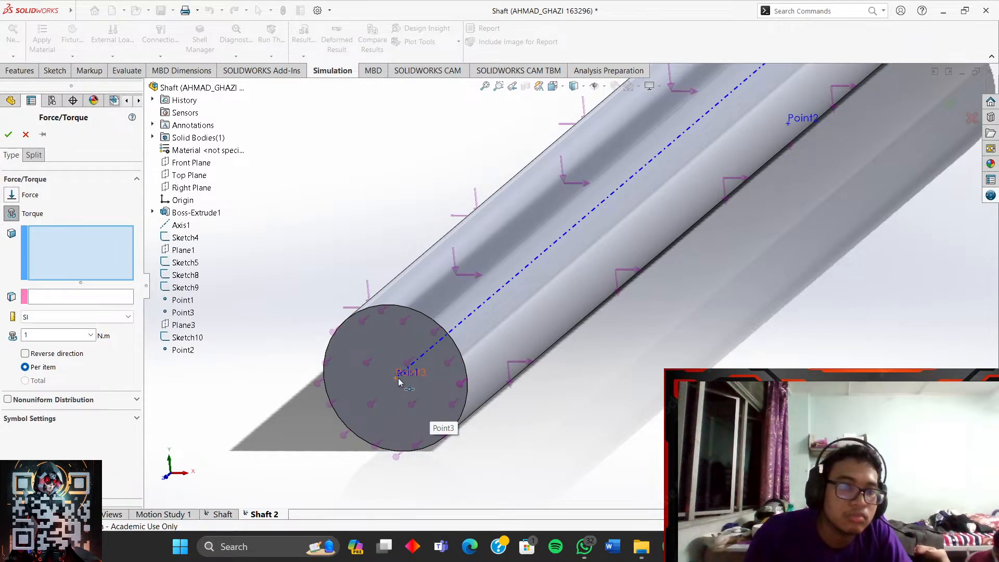
left_click(60, 295)
left_click(115, 250)
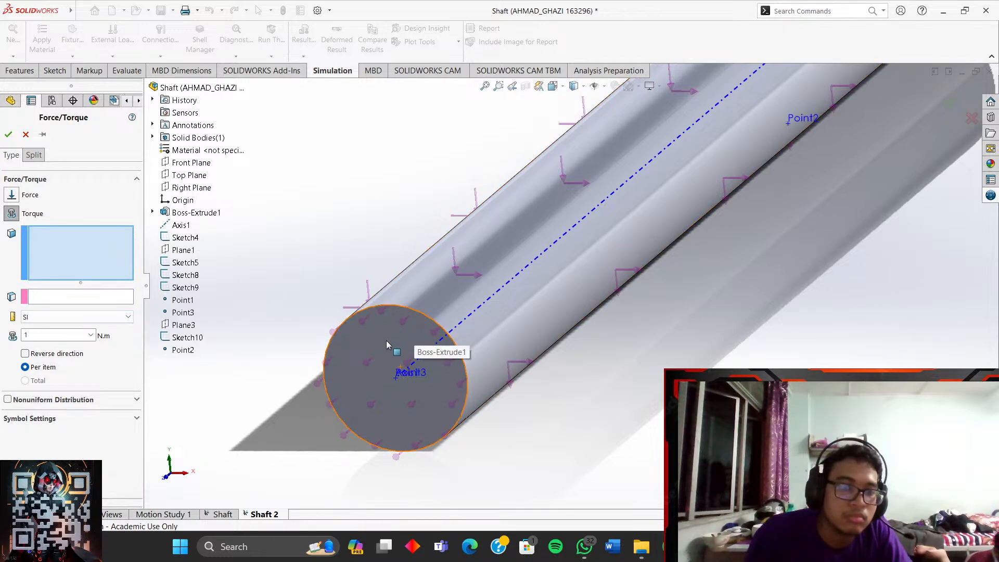
middle_click_drag(391, 363, 476, 348)
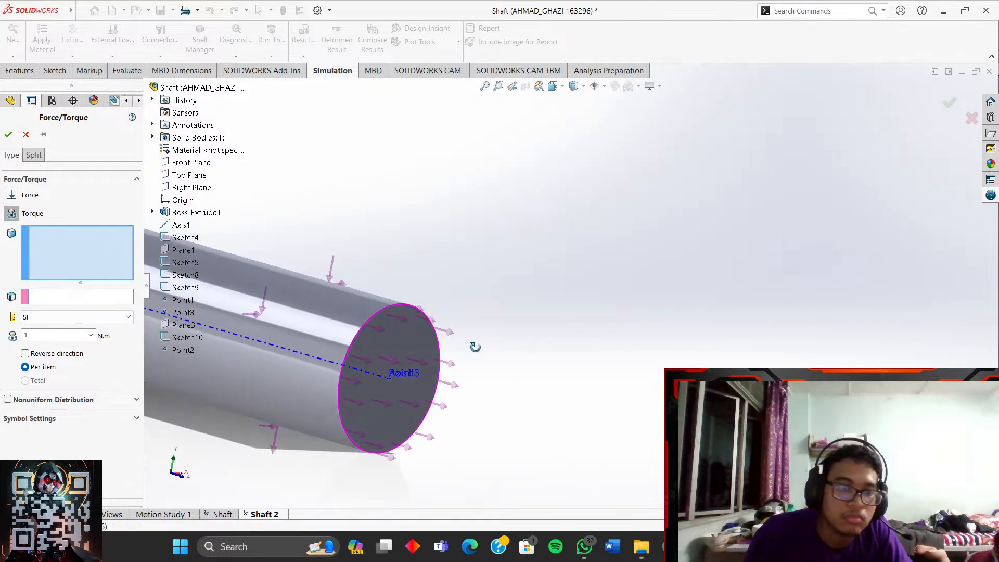
left_click(356, 386)
left_click(66, 297)
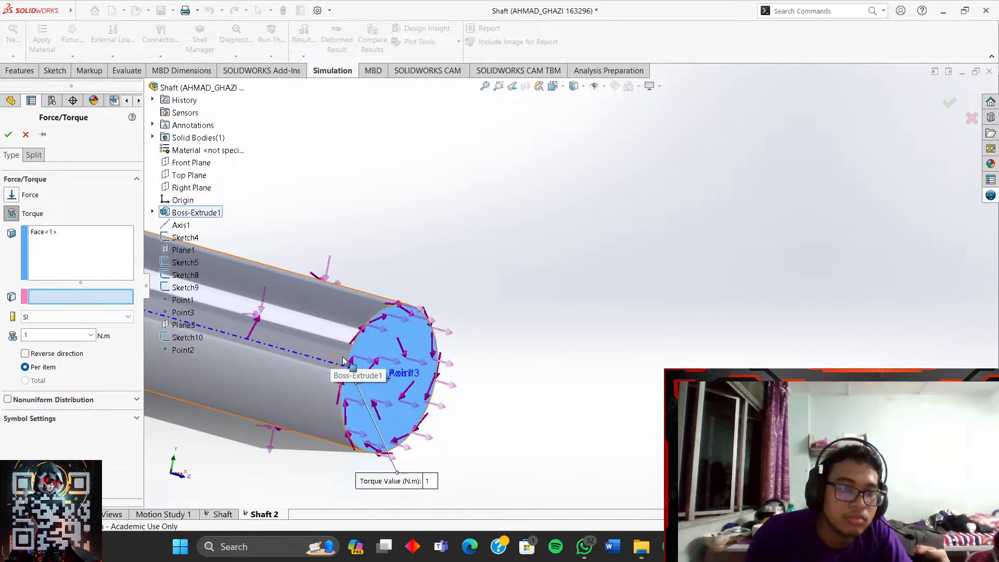
left_click(330, 368)
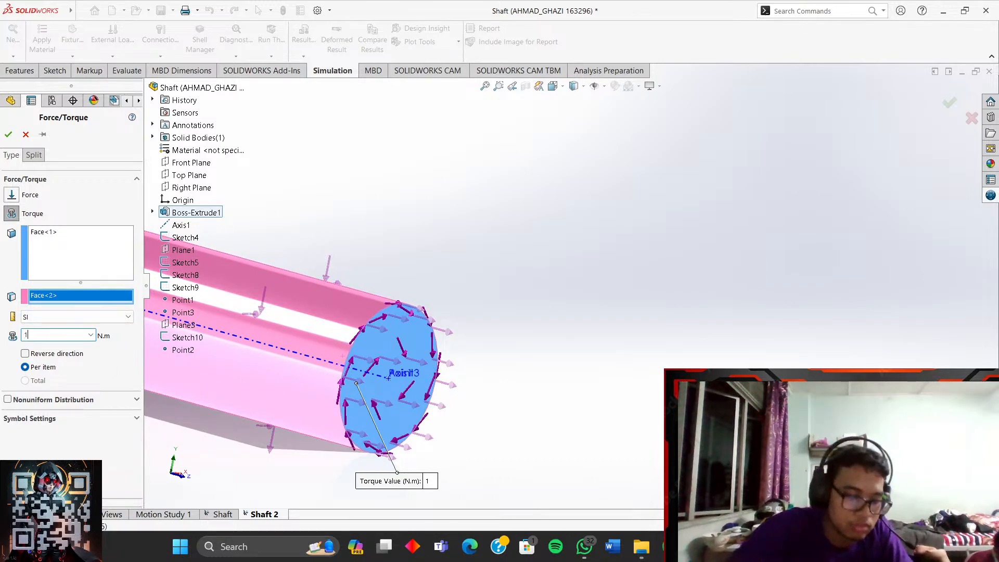
left_click(8, 135)
scroll(385, 282, "up", 6)
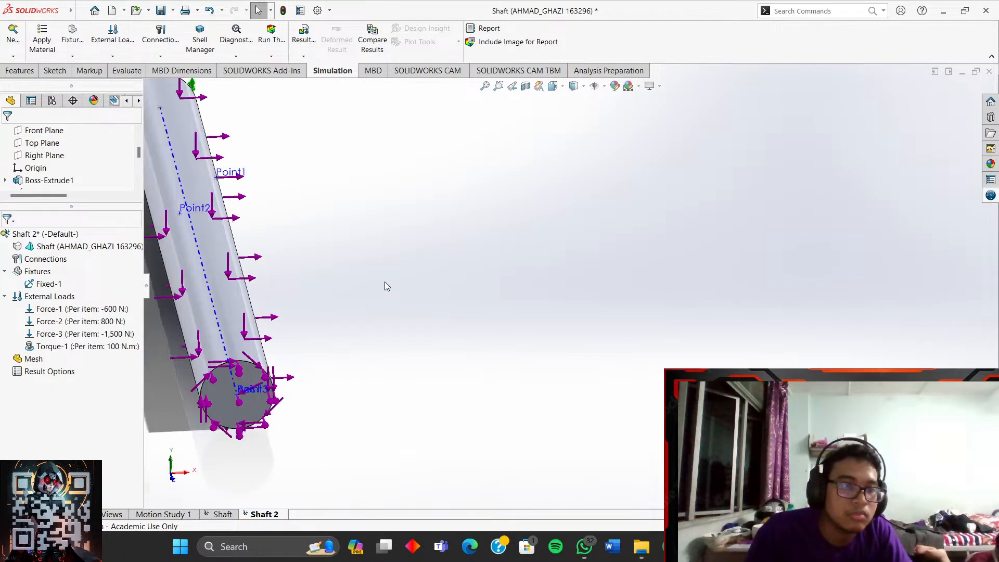
middle_click_drag(380, 281, 335, 292)
scroll(292, 238, "down", 1)
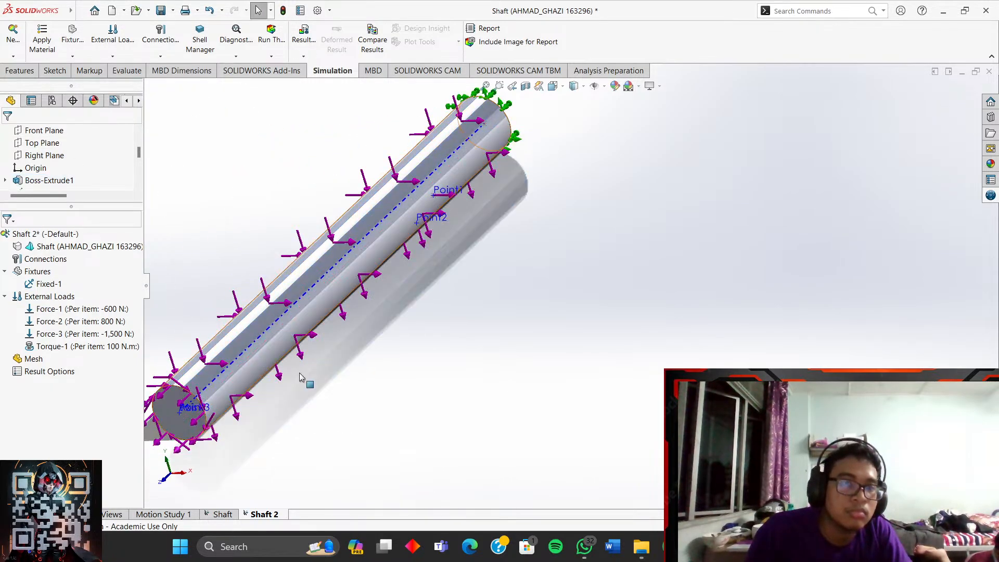
left_click(562, 91)
left_click(611, 116)
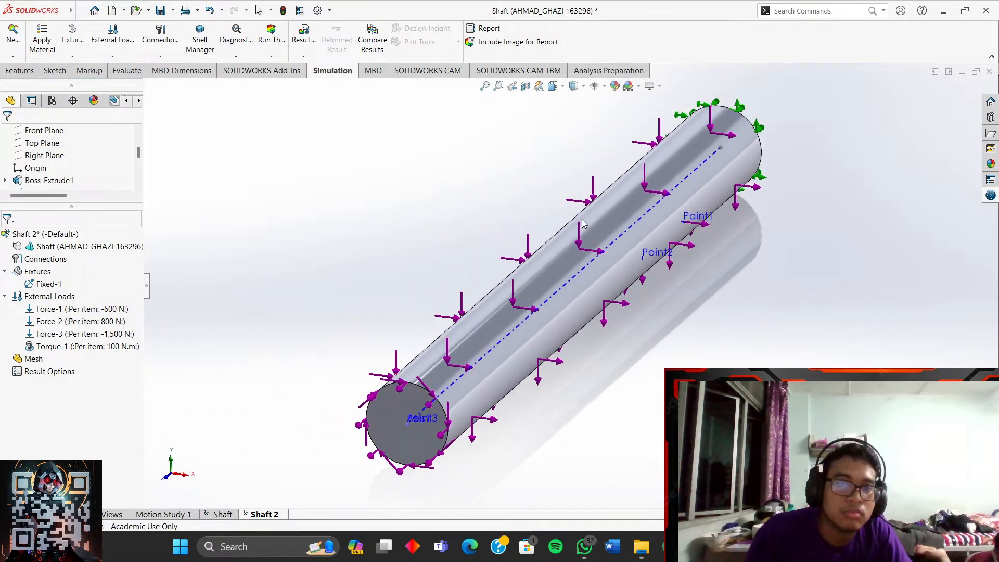
right_click(37, 360)
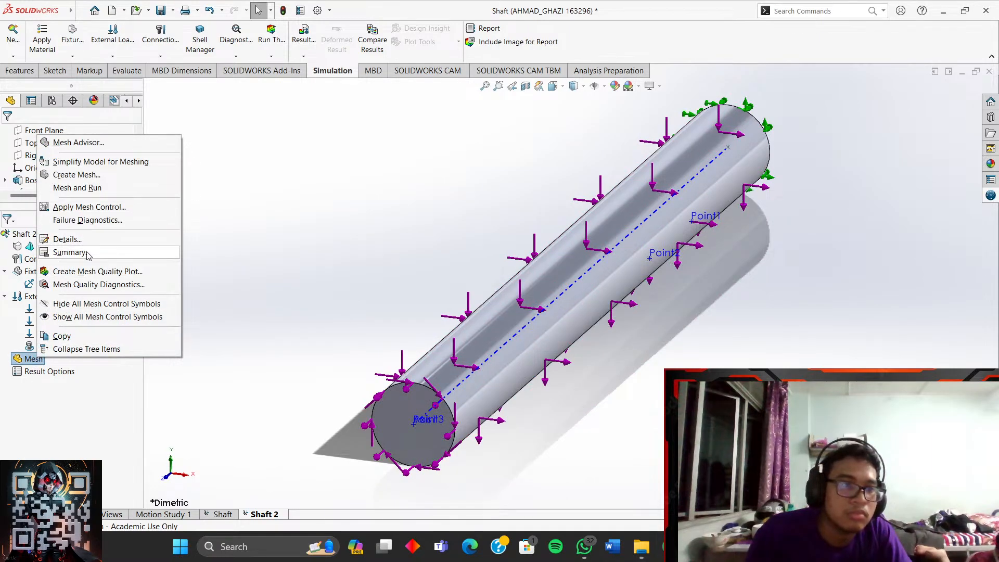
left_click(86, 189)
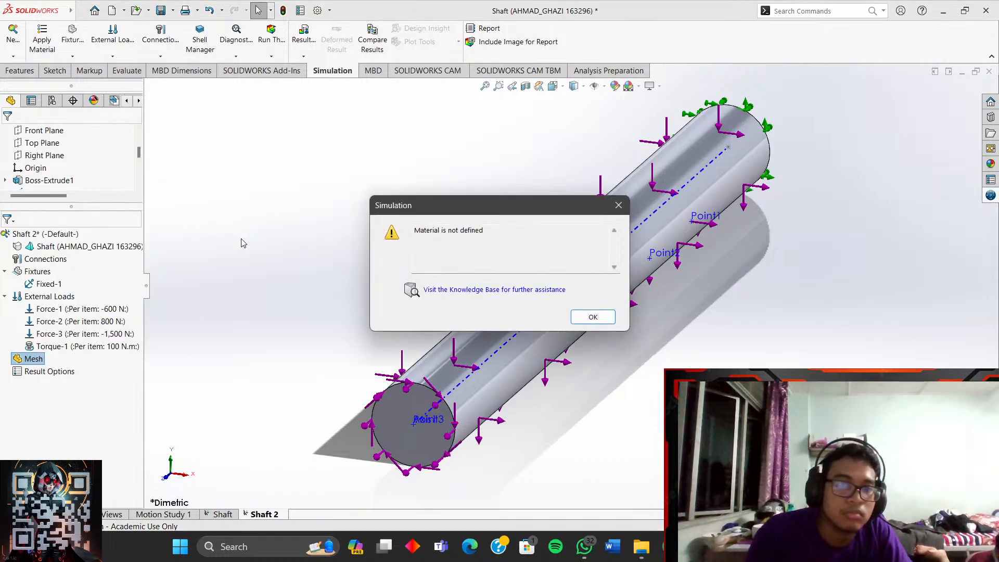
left_click(594, 318)
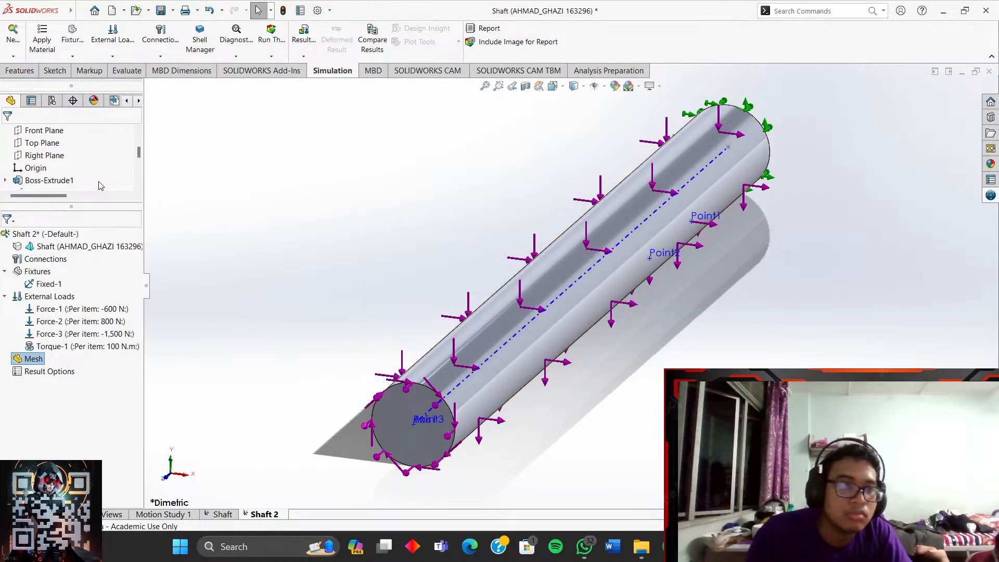
right_click(58, 250)
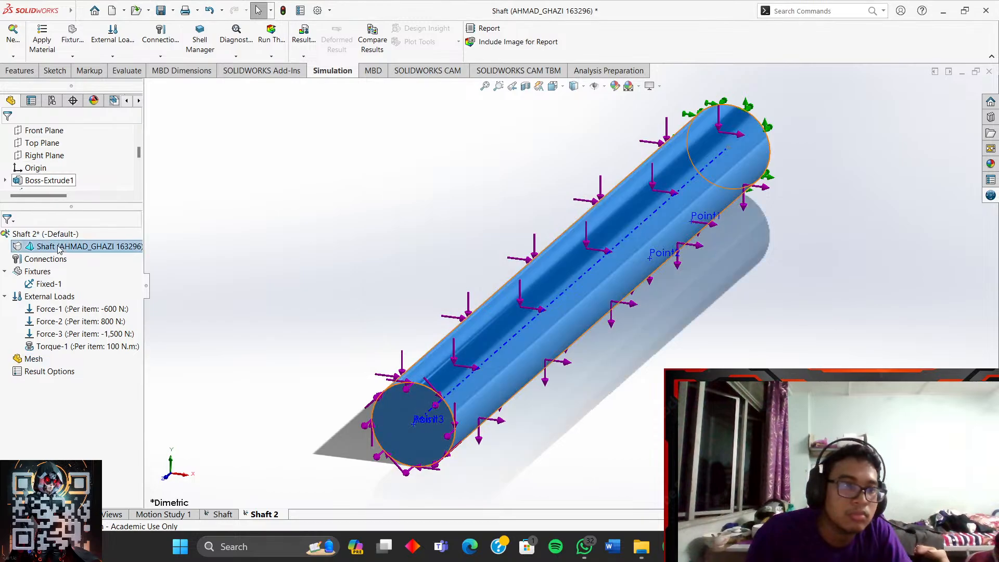
- Apply Stainless Steel (ferritic) to the shaft from the material library, searching 'sta'
left_click(124, 255)
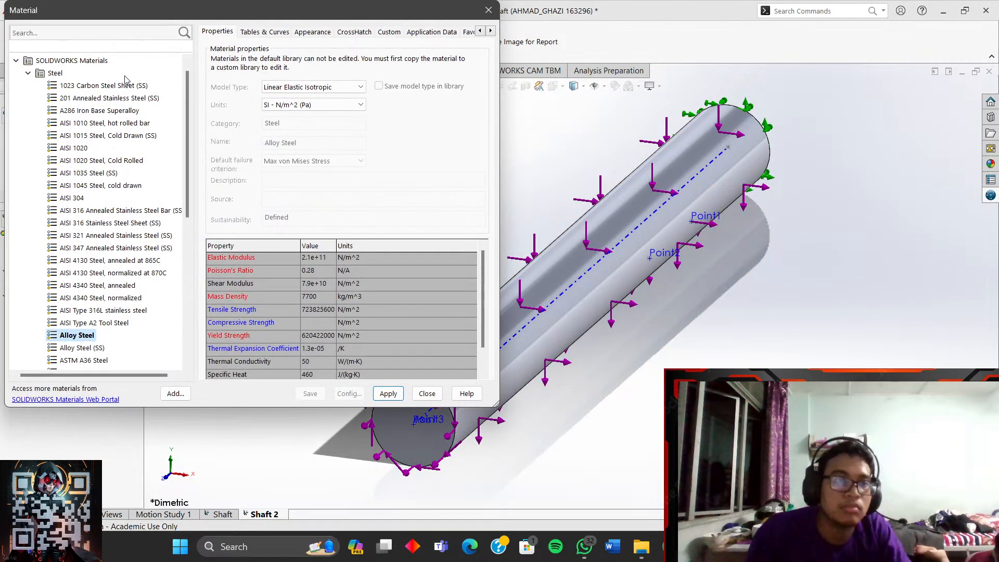
left_click(84, 32)
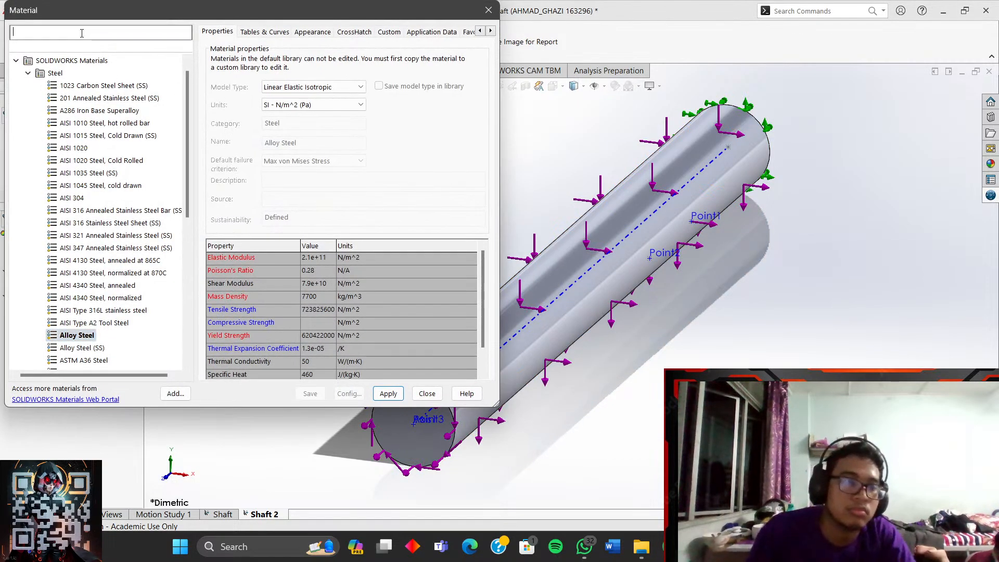
type("stainl")
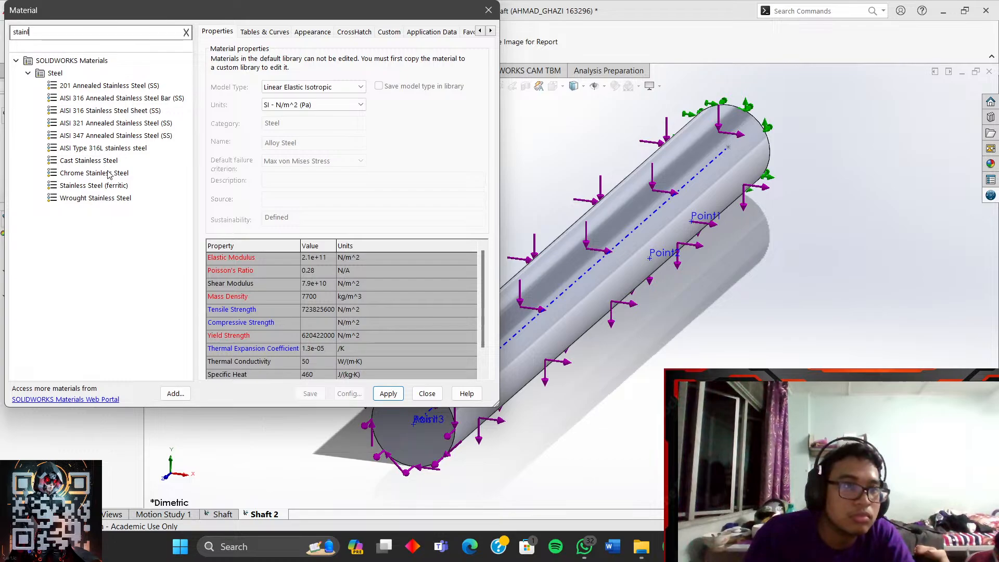
left_click(112, 187)
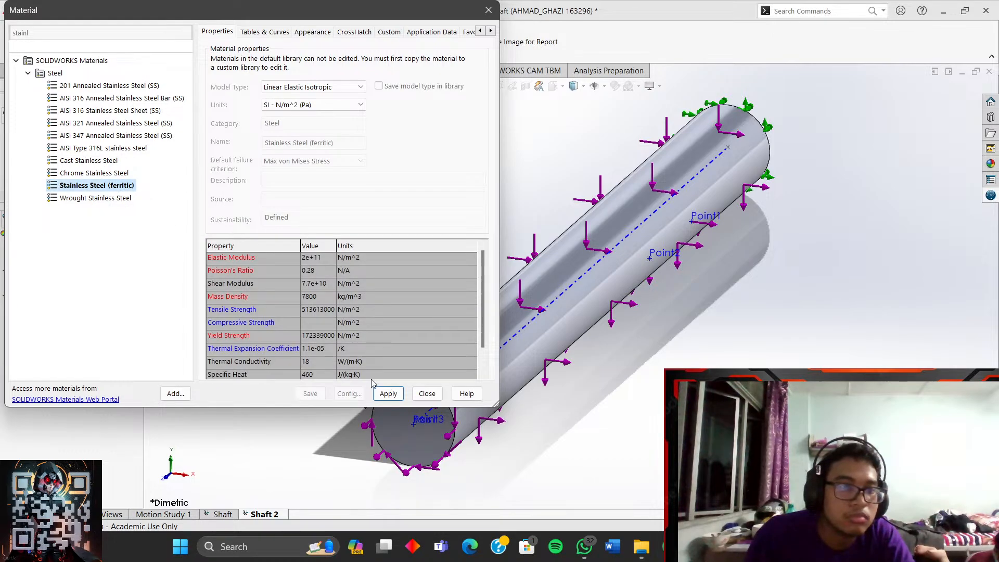
left_click(386, 394)
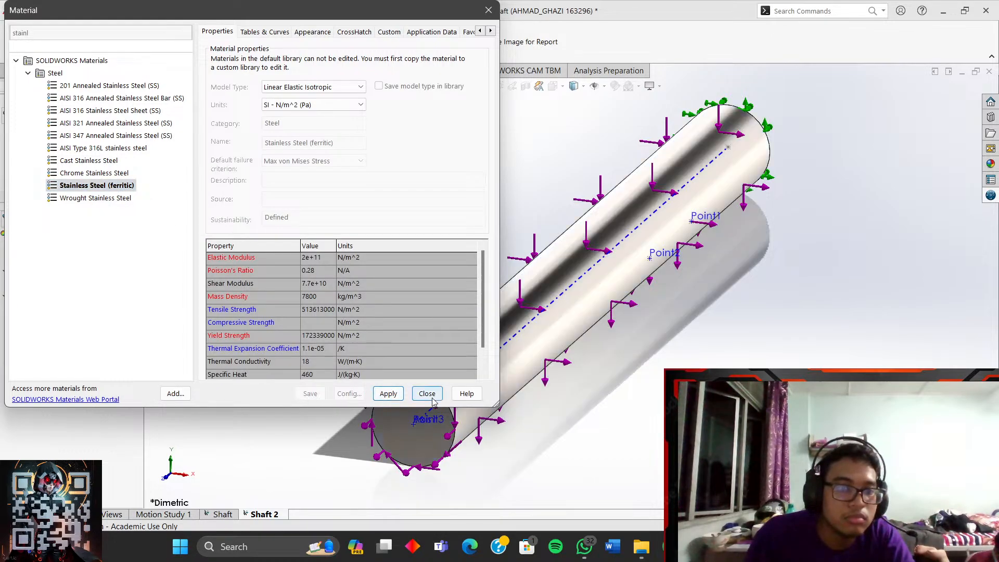
left_click(427, 394)
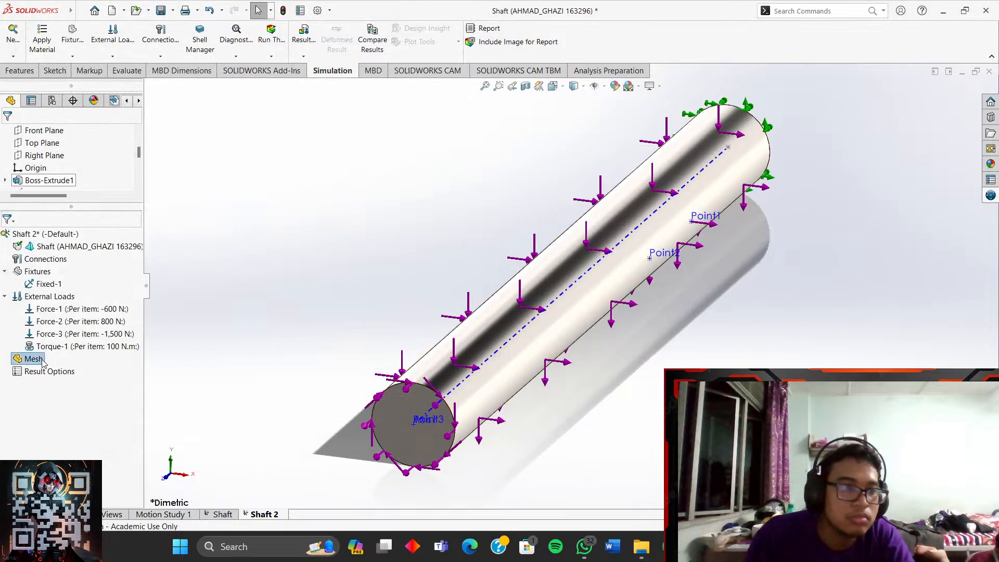
- Return the shaft to the dimetric view
scroll(561, 240, "down", 2)
scroll(561, 241, "up", 3)
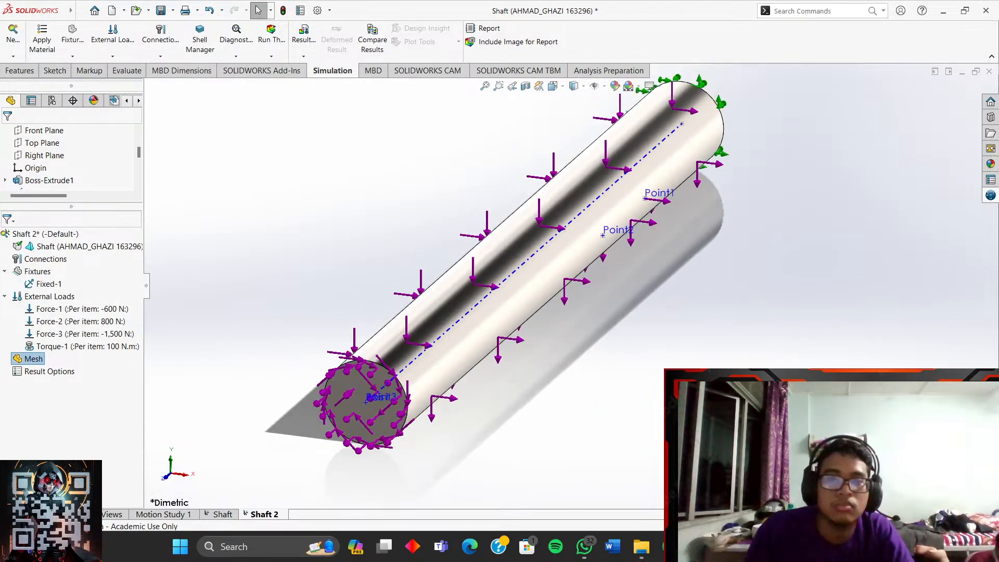
left_click(574, 86)
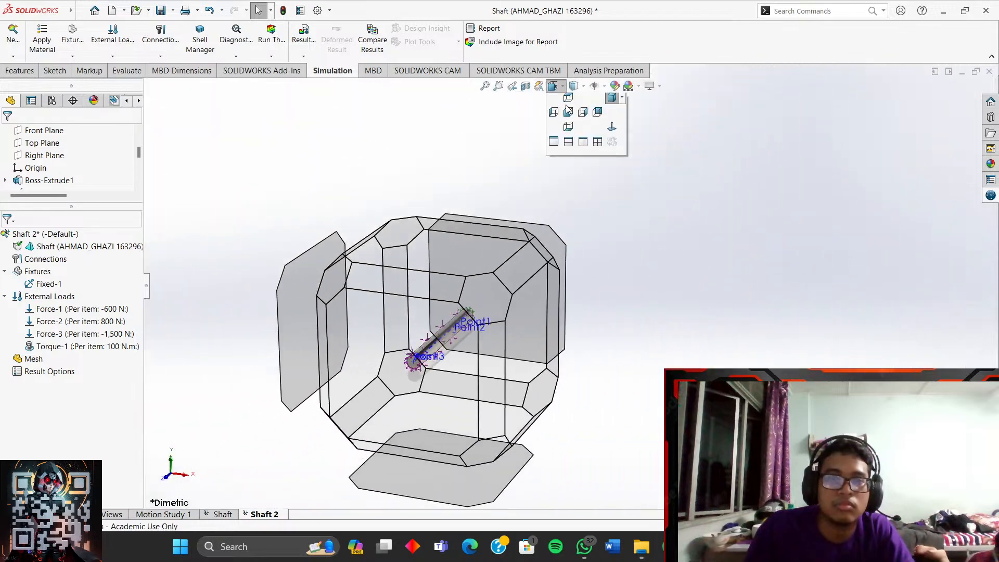
left_click(614, 121)
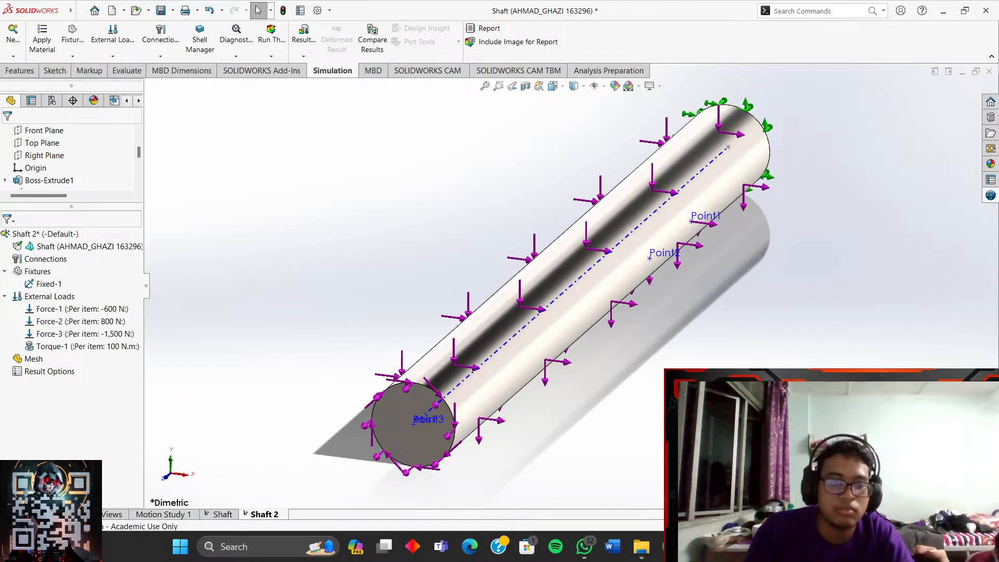
key("super+shift+s")
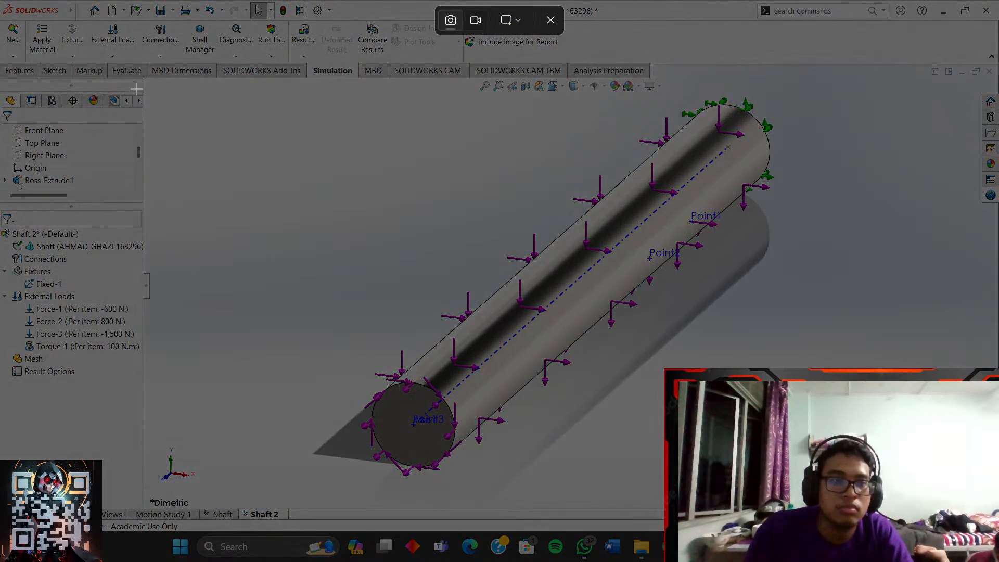
- Send a screenshot of the loaded SOLIDWORKS shaft to Telegram's Saved Messages, then minimize Telegram
left_click_drag(2, 6, 945, 480)
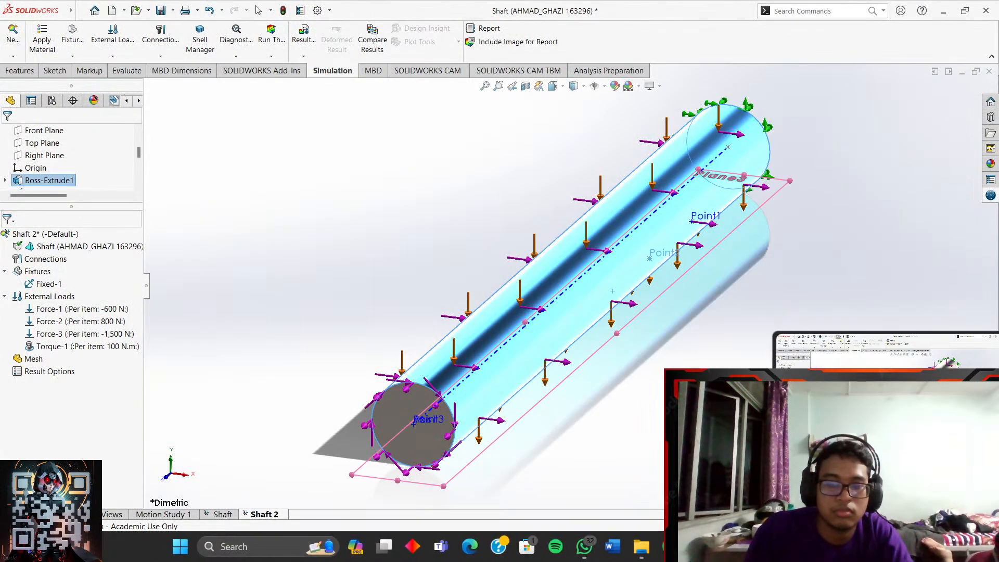
left_click(698, 547)
left_click(602, 452)
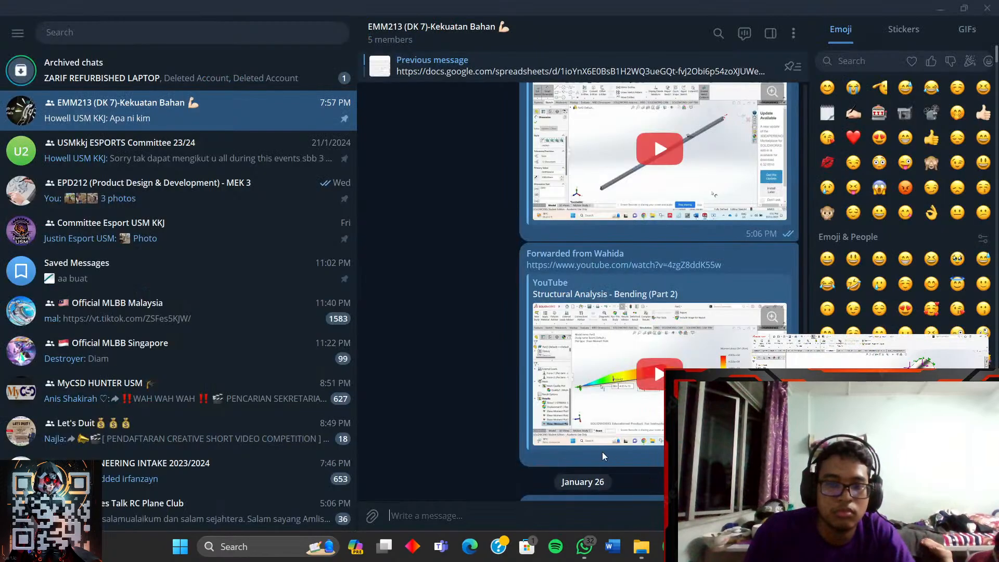
left_click(156, 270)
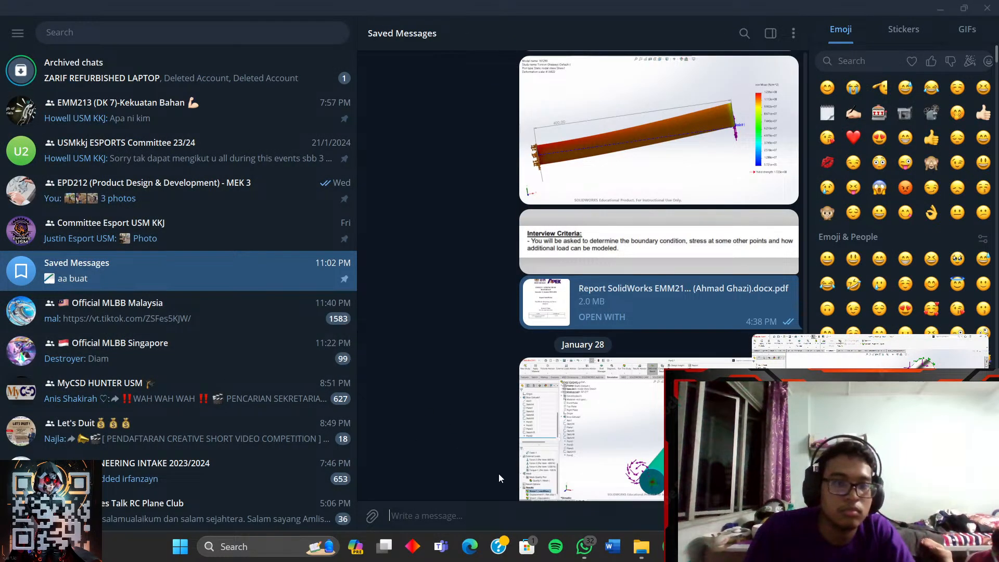
key("ctrl+v")
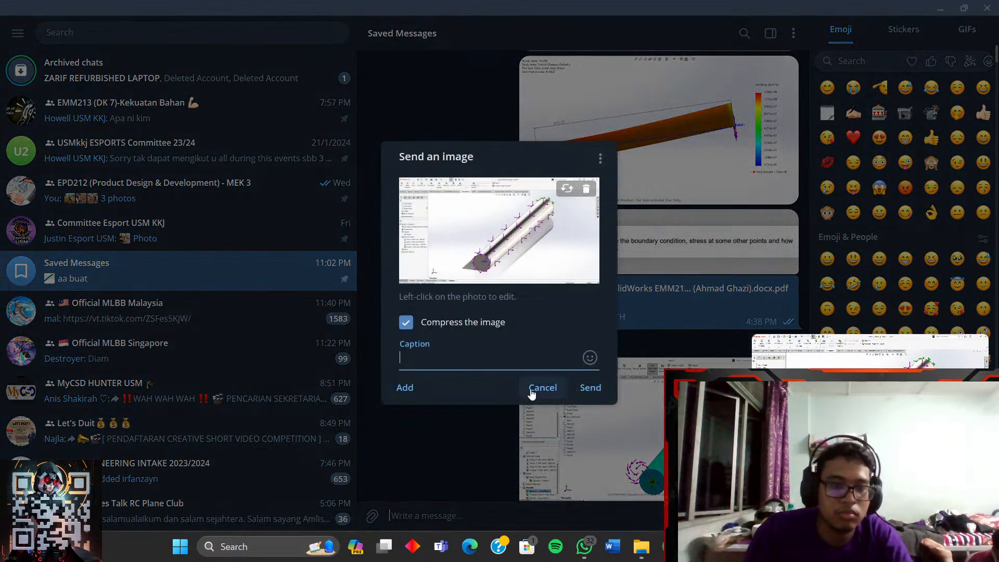
left_click(583, 398)
left_click(941, 9)
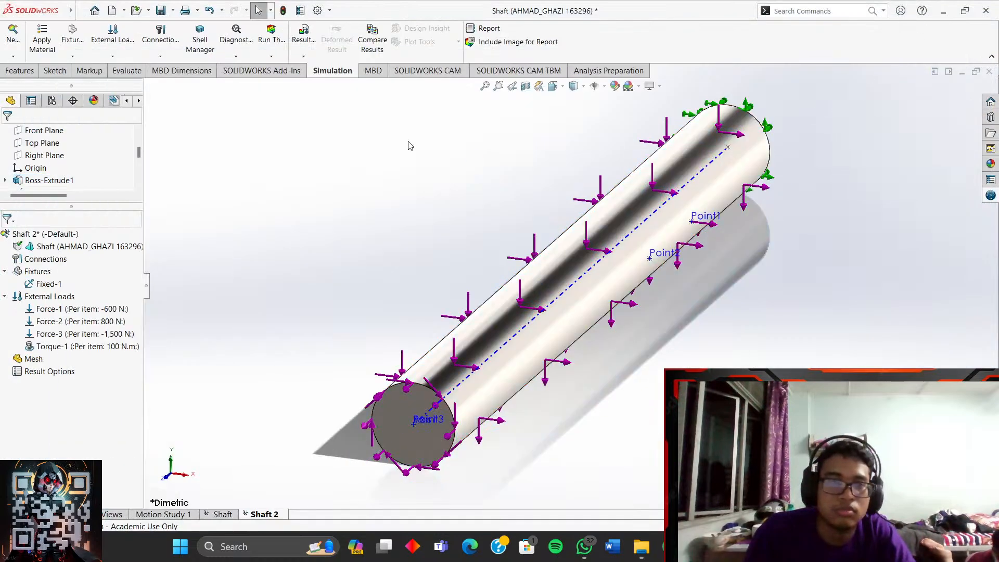
- Mesh and run the Shaft 2 study and orbit the resulting von Mises stress plot
right_click(34, 358)
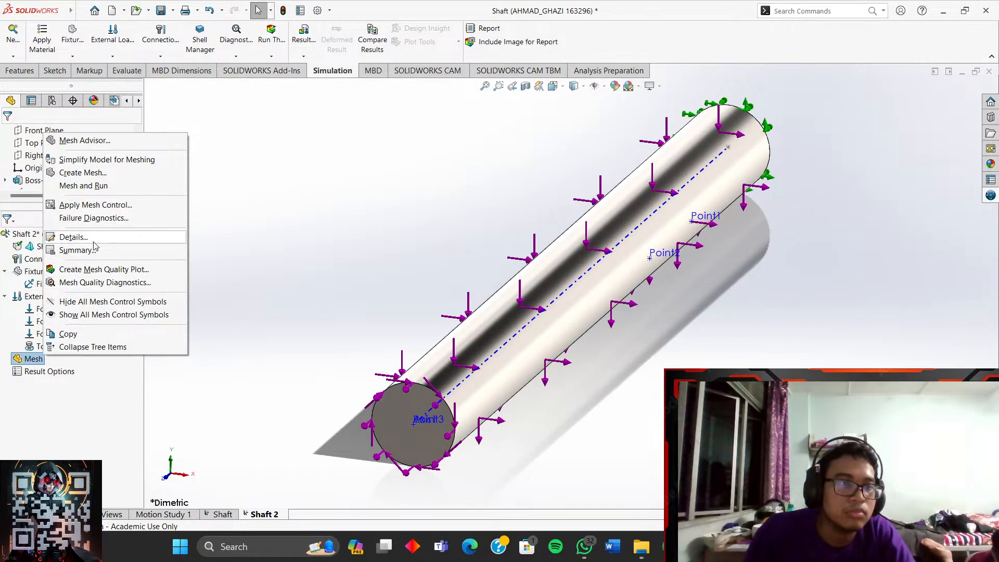
left_click(231, 306)
right_click(30, 358)
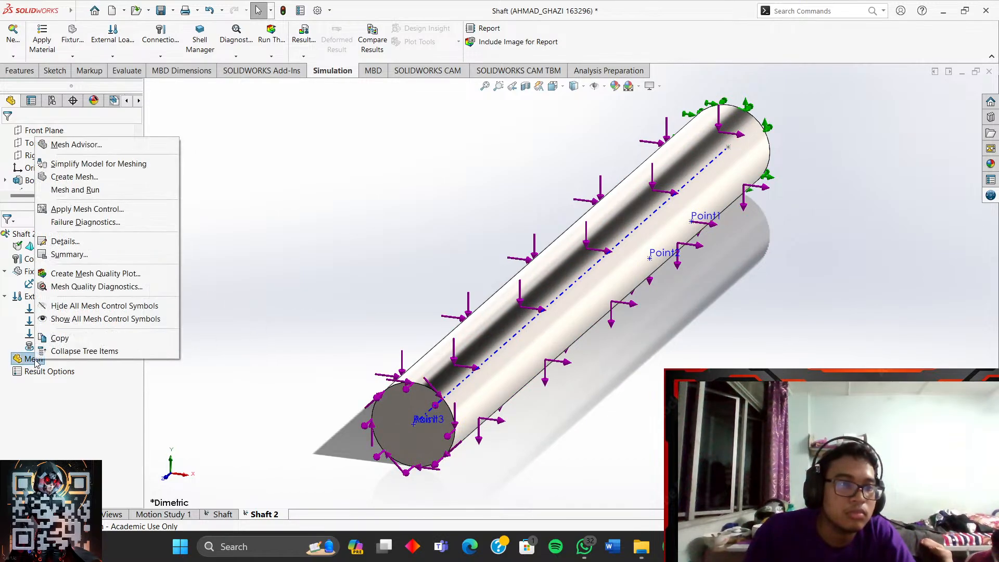
left_click(78, 190)
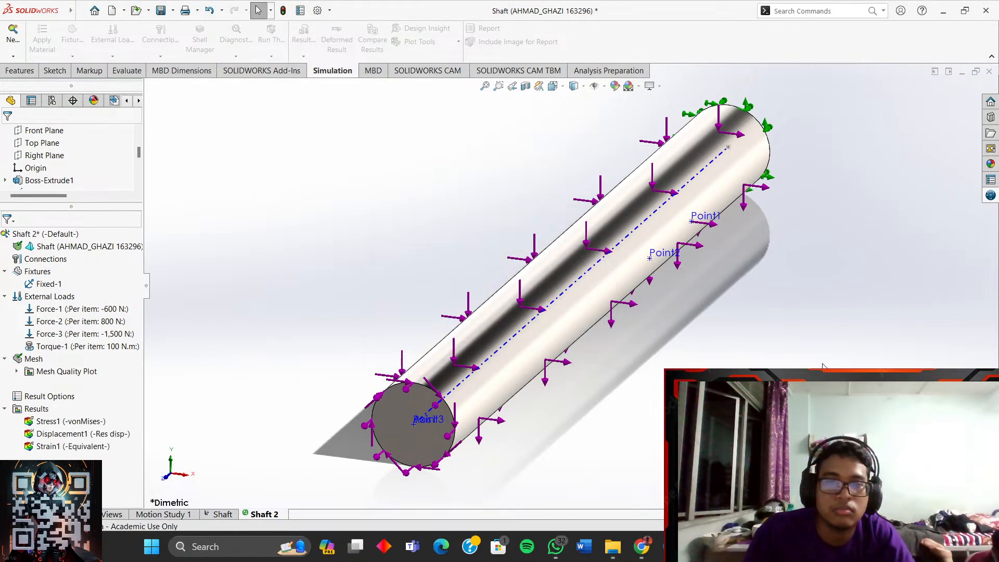
scroll(823, 367, "up", 2)
scroll(737, 391, "down", 1)
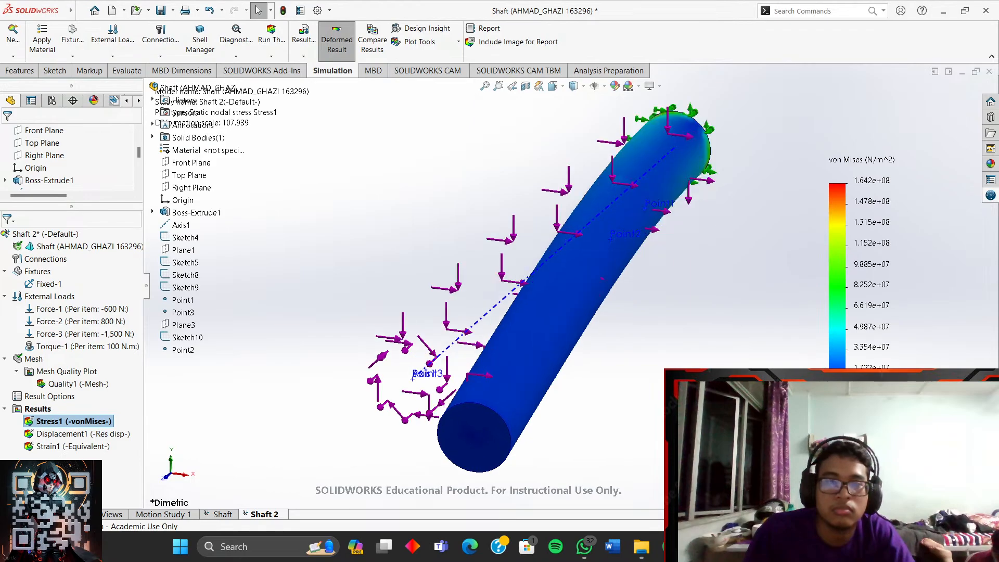
middle_click_drag(735, 386, 657, 381)
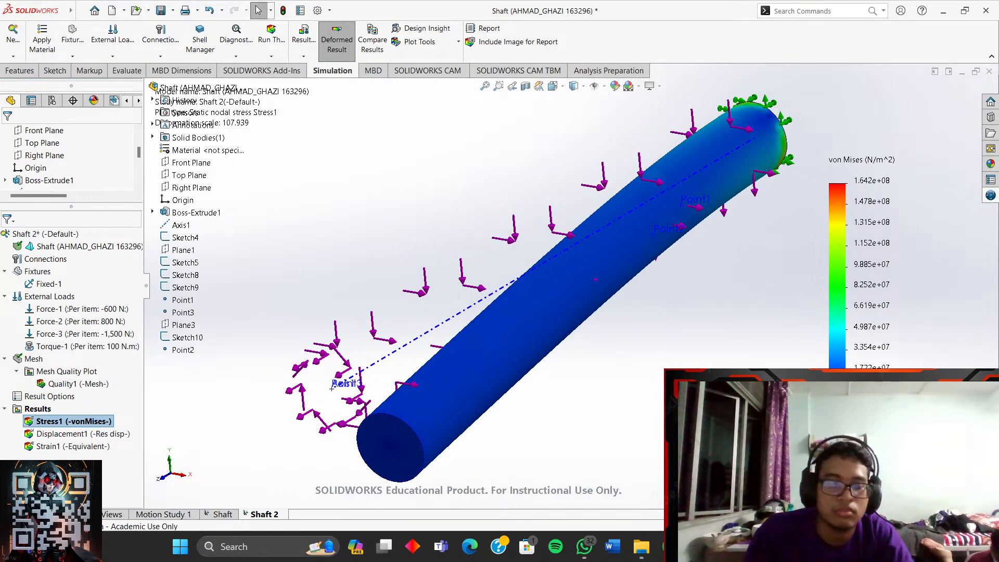
- Take a full-screen screenshot of the stress plot
key("super+shift+s")
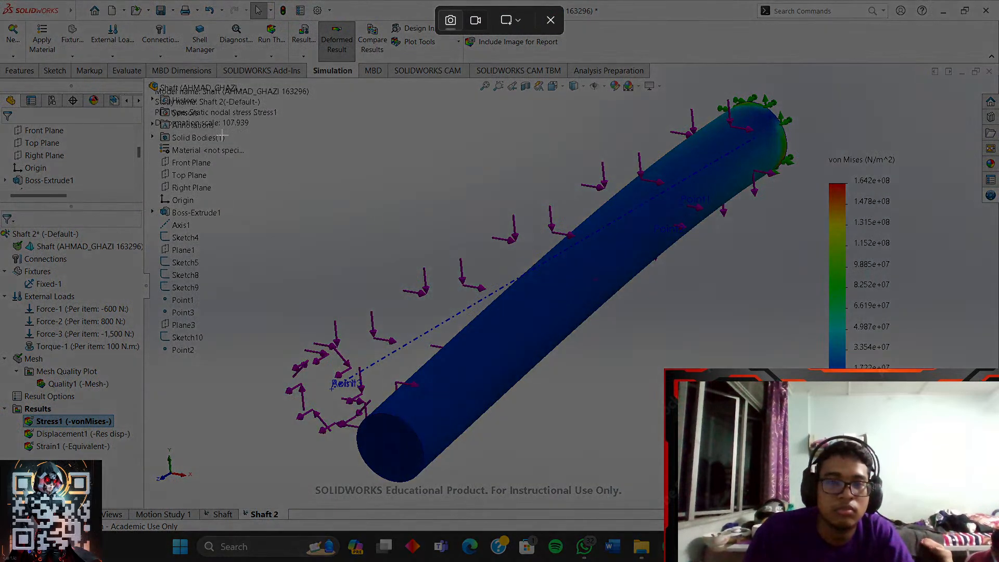
left_click_drag(1, 0, 998, 532)
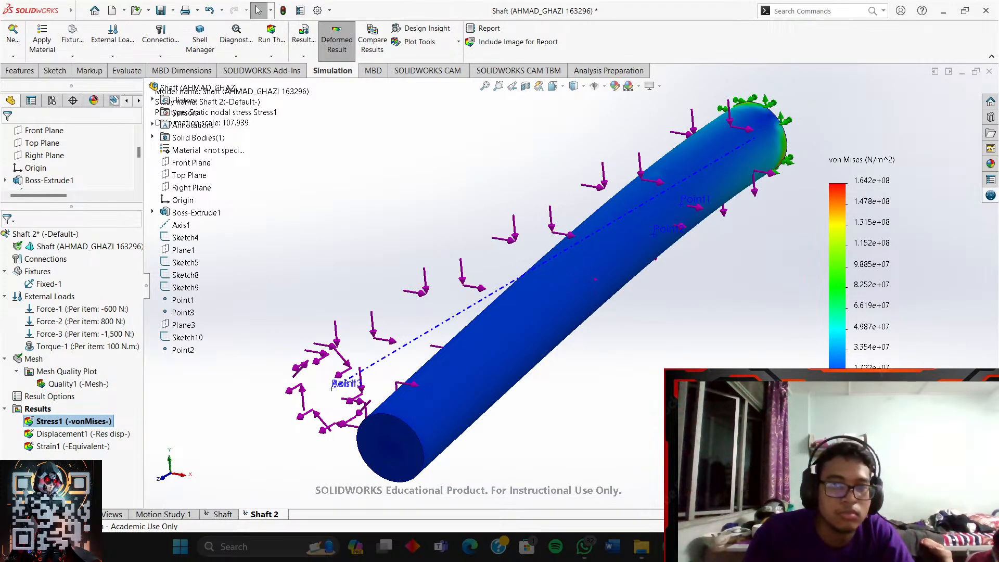
left_click_drag(998, 532, 998, 531)
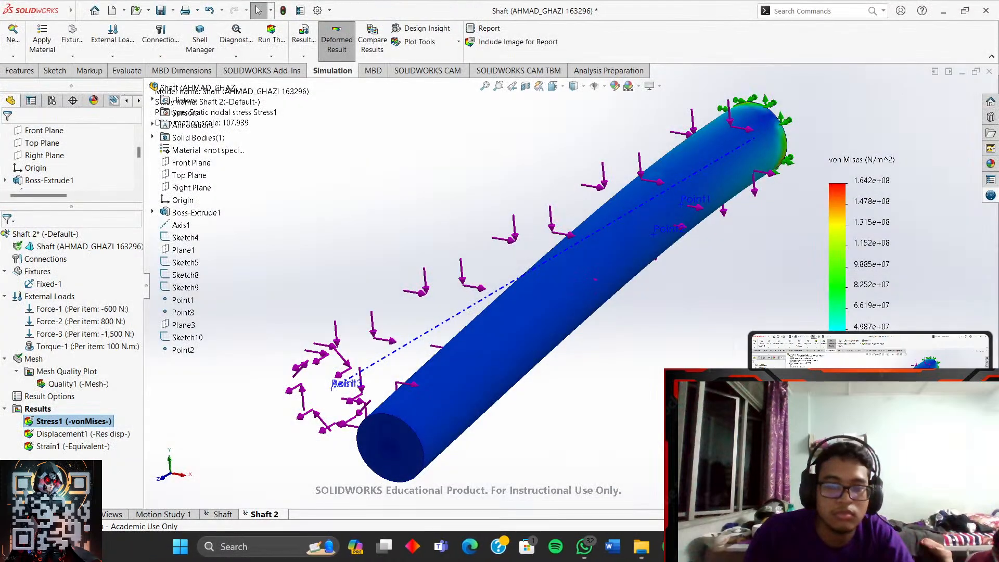
- Post the stress plot screenshot to Telegram's Saved Messages
mouse_move(699, 547)
left_click(620, 484)
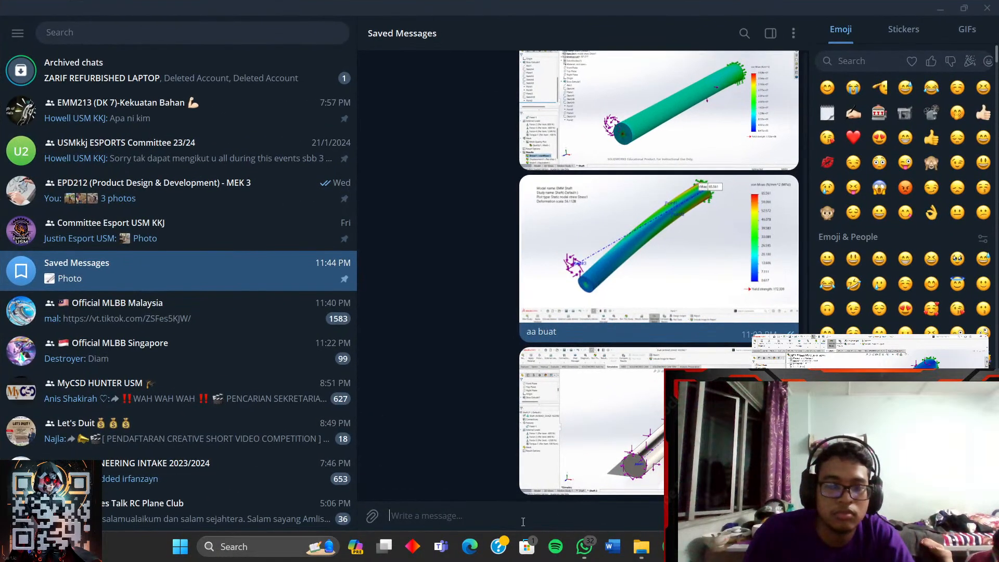
key("ctrl+v")
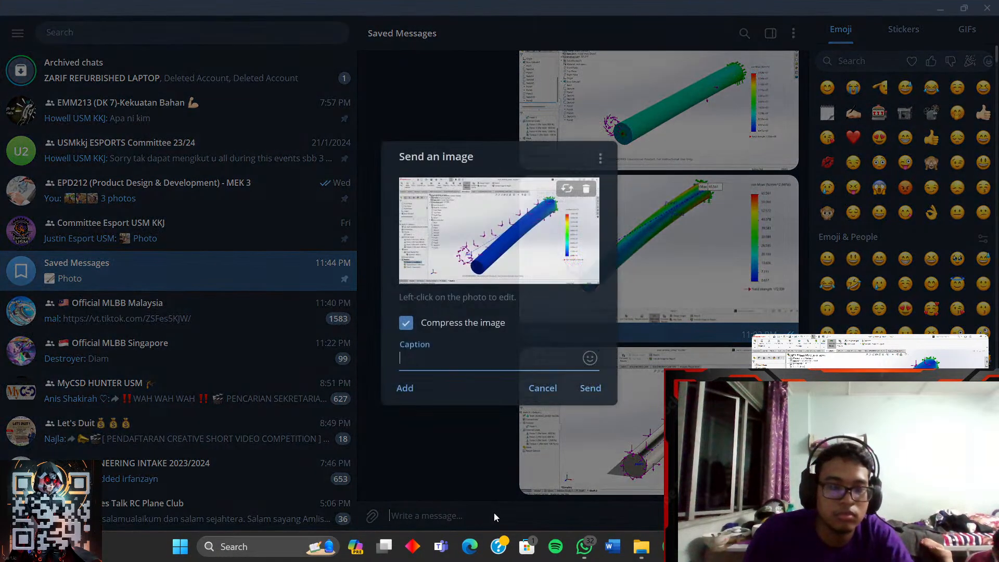
left_click(589, 390)
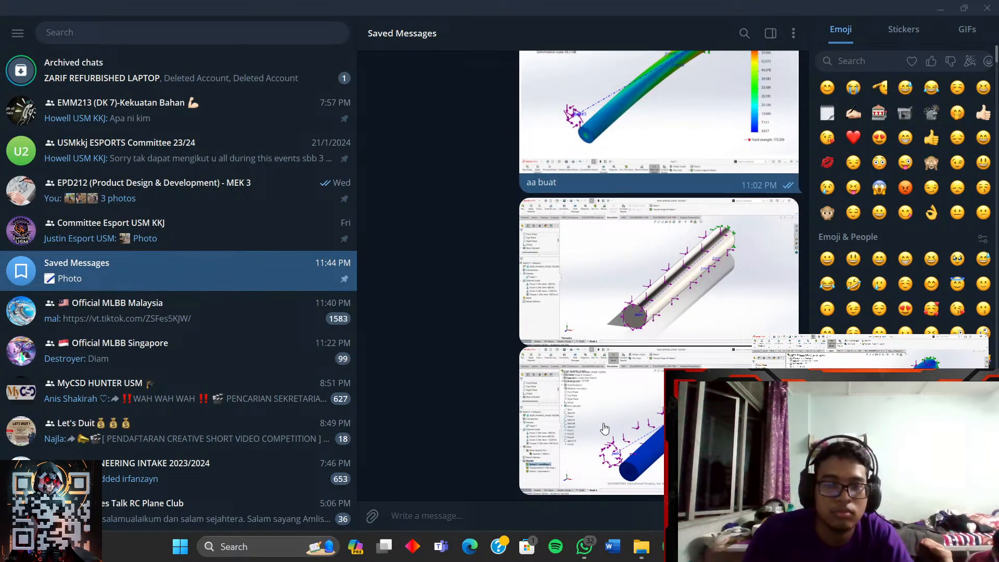
- Copy the forces screenshot image and switch to the Google Docs report in the browser
right_click(603, 425)
left_click(448, 365)
right_click(643, 256)
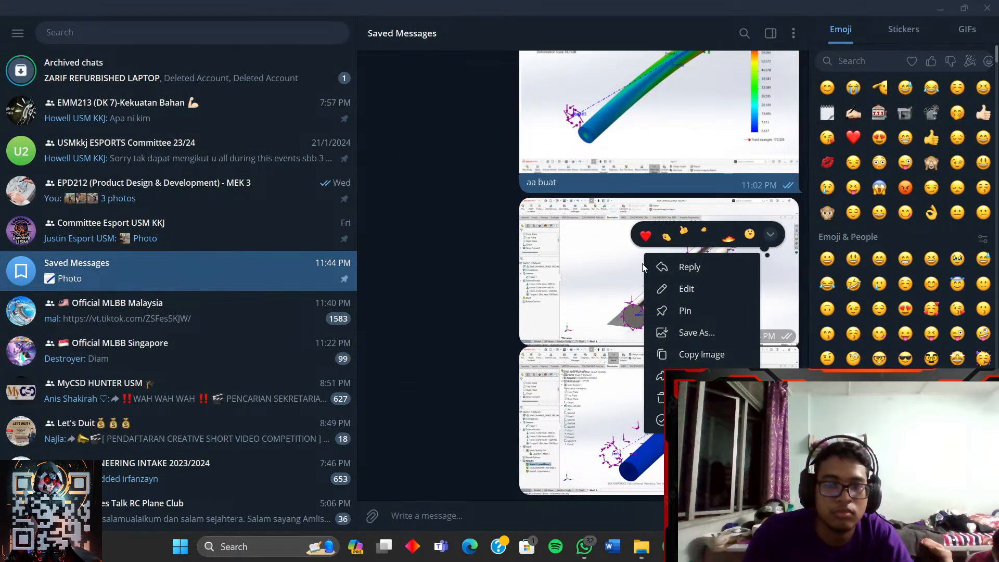
left_click(701, 354)
mouse_move(669, 547)
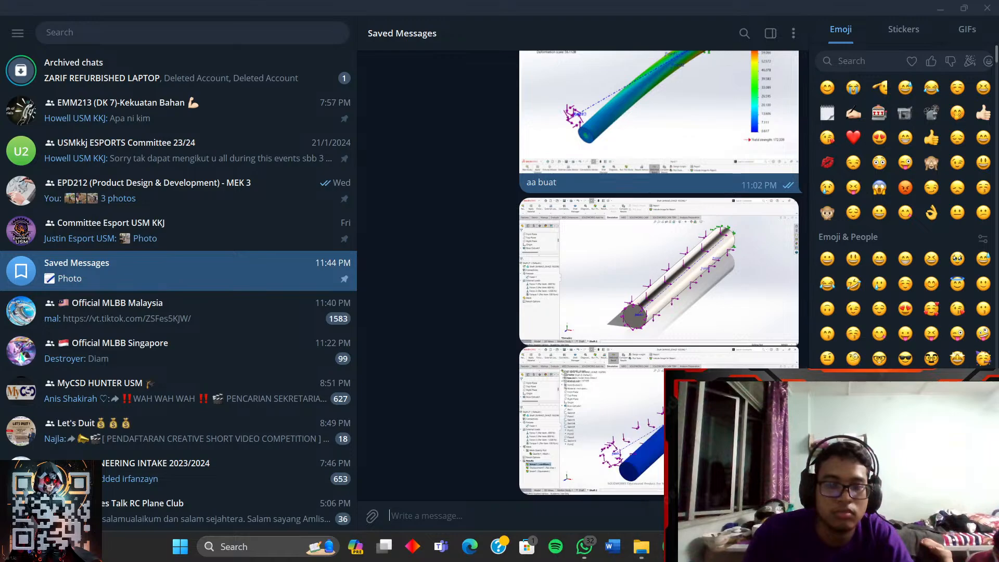
left_click(670, 546)
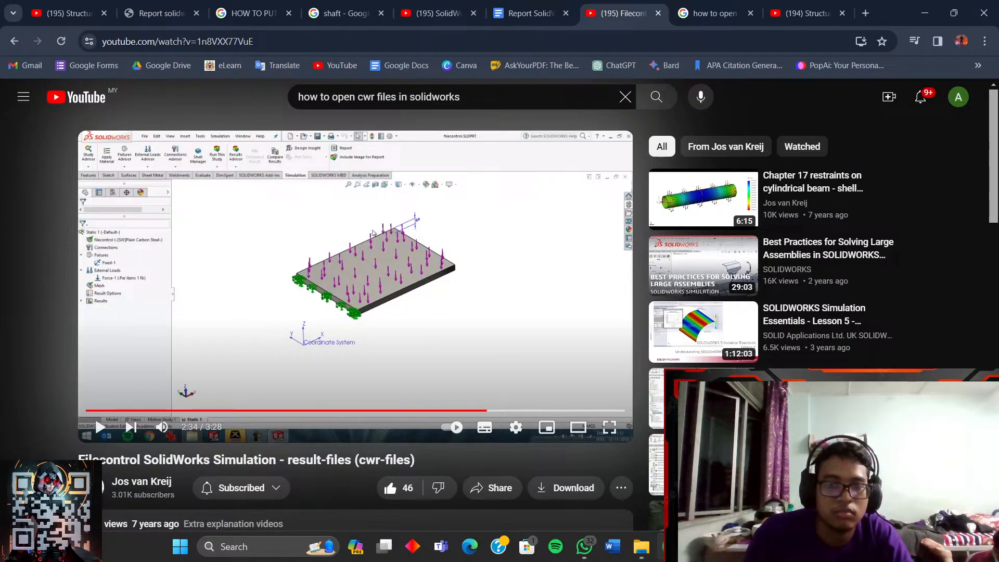
left_click(509, 3)
- Swap the shaft image under modelling step 3 for the pasted SolidWorks screenshot and resize it
scroll(494, 211, "up", 14)
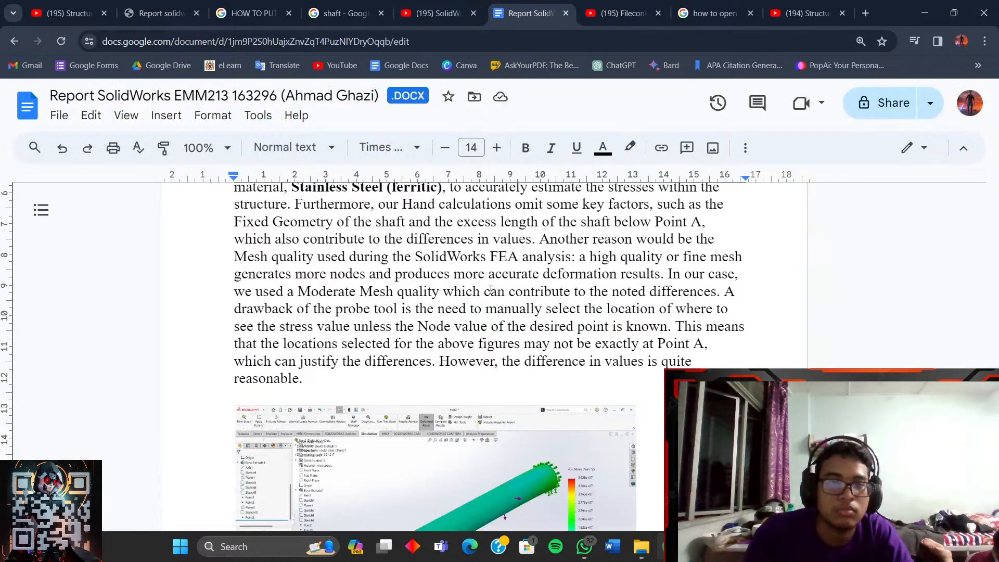
scroll(498, 304, "up", 20)
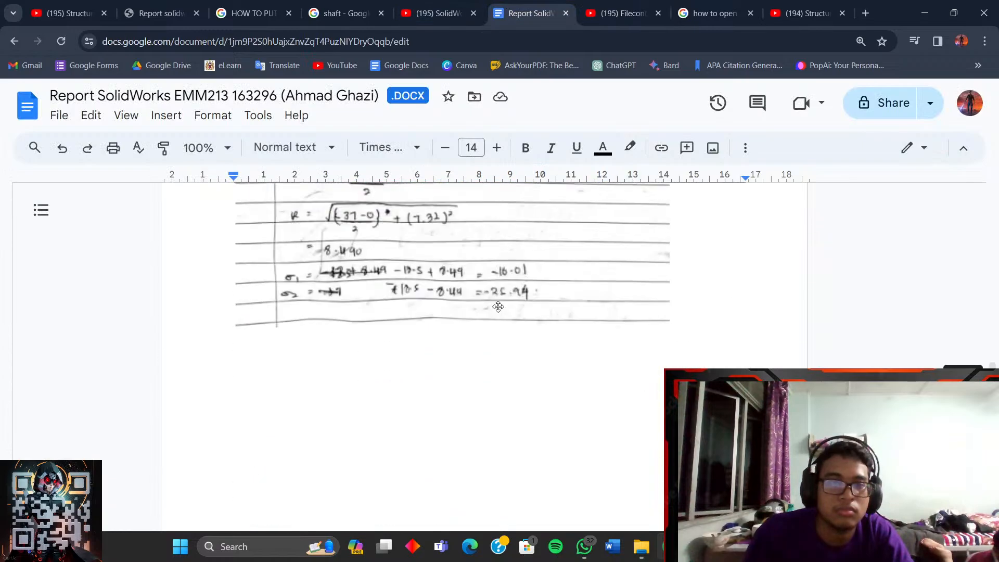
scroll(498, 309, "up", 20)
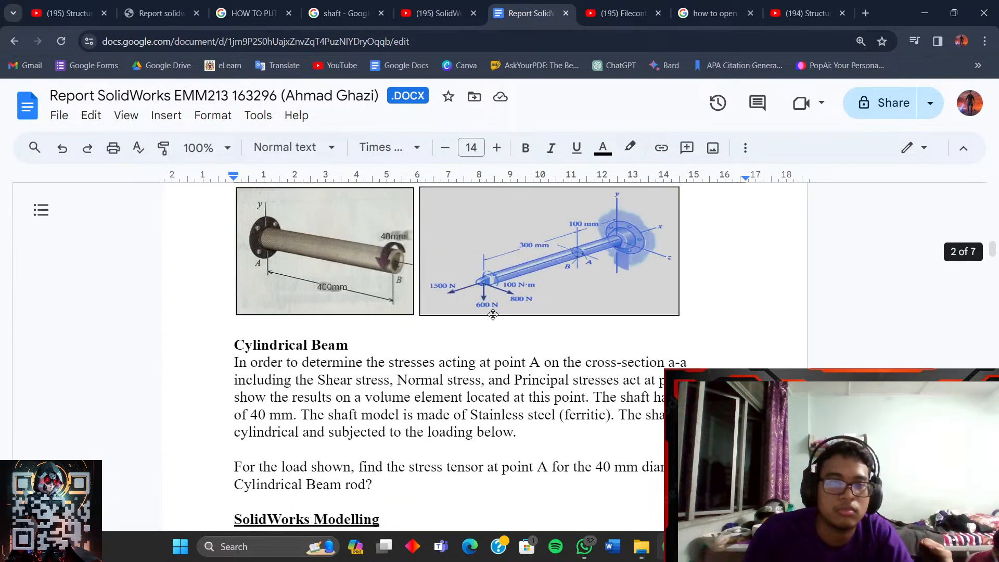
scroll(349, 379, "down", 4)
left_click(350, 379)
key("Delete")
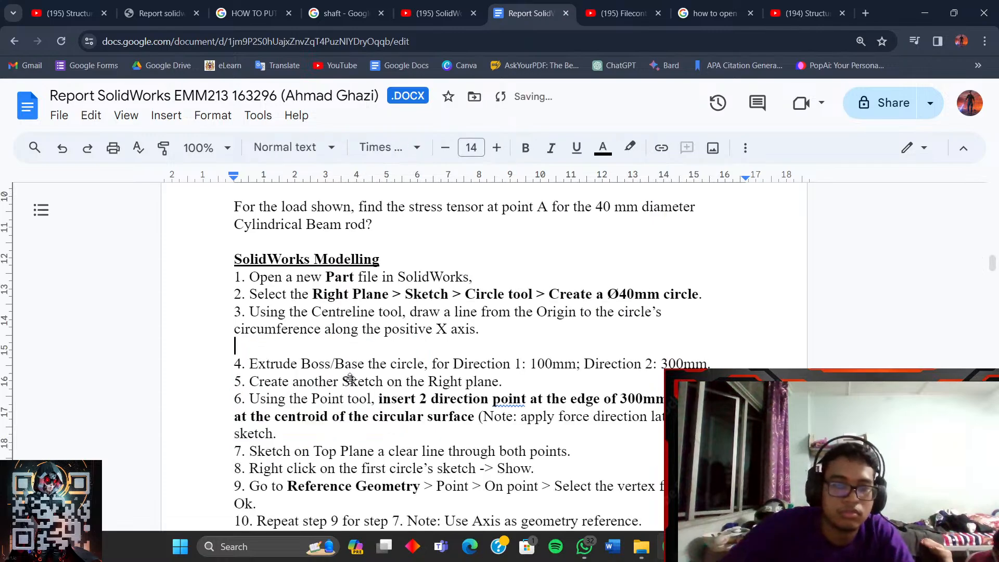
key("ctrl+v")
left_click(392, 380)
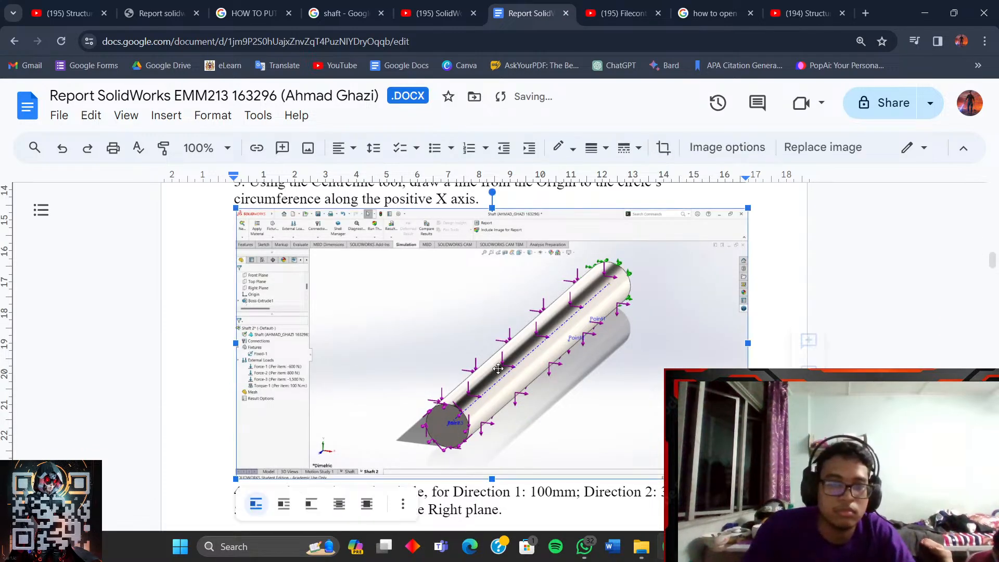
left_click_drag(748, 479, 538, 369)
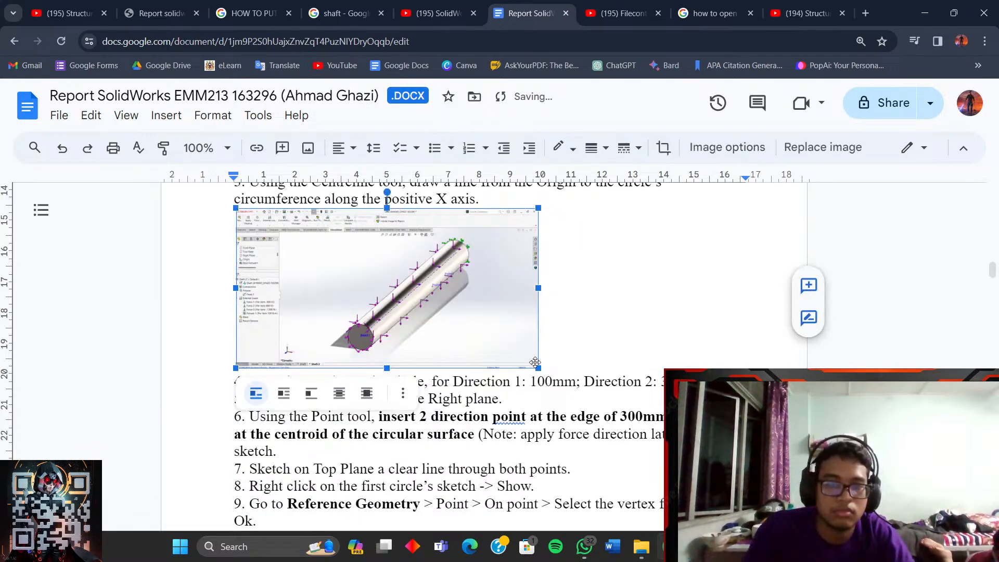
scroll(510, 433, "up", 1)
left_click_drag(537, 432, 507, 409)
left_click(604, 374)
- Delete the old shaft stress screenshot below the discussion
scroll(618, 399, "down", 5)
scroll(617, 399, "down", 20)
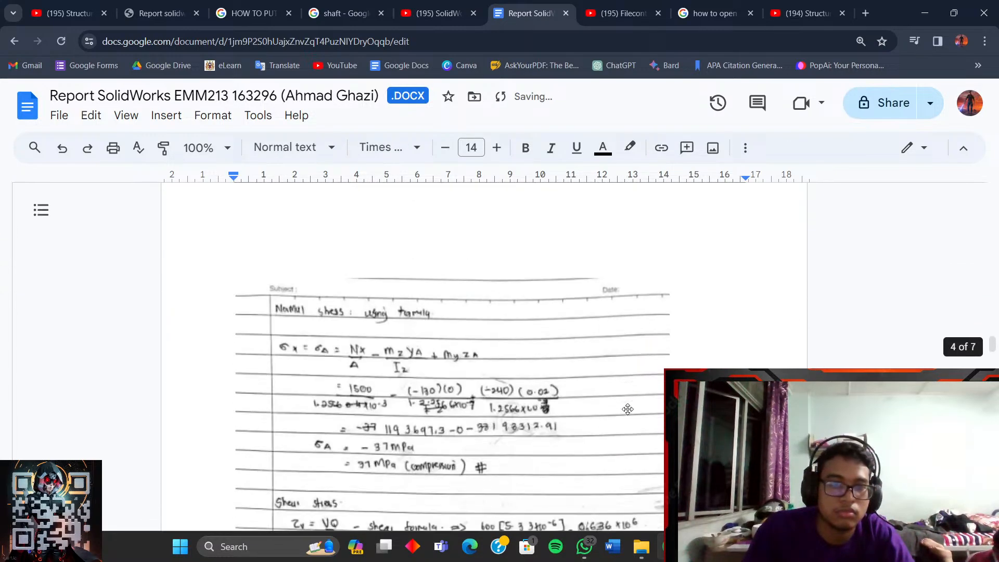
scroll(635, 399, "down", 15)
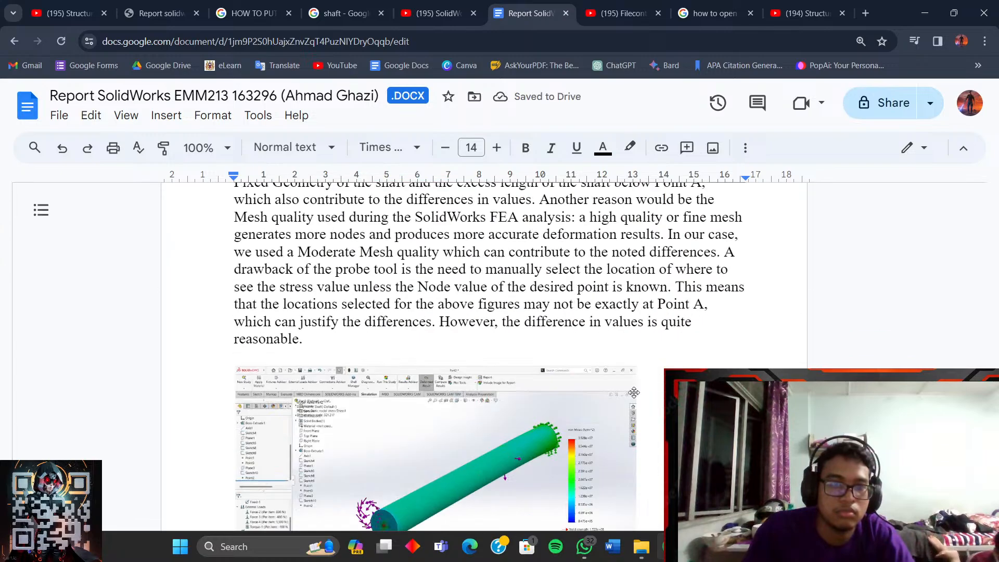
scroll(618, 368, "up", 4)
left_click(481, 390)
key("Delete")
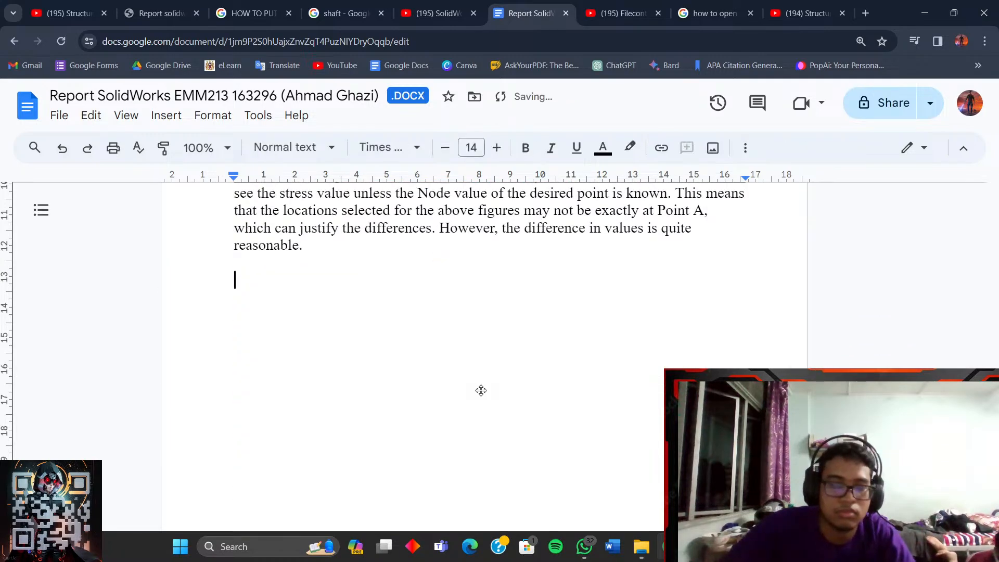
- Copy the loaded-shaft screenshot from Telegram Saved Messages, paste it below the Point A discussion, and enlarge it
left_click(699, 546)
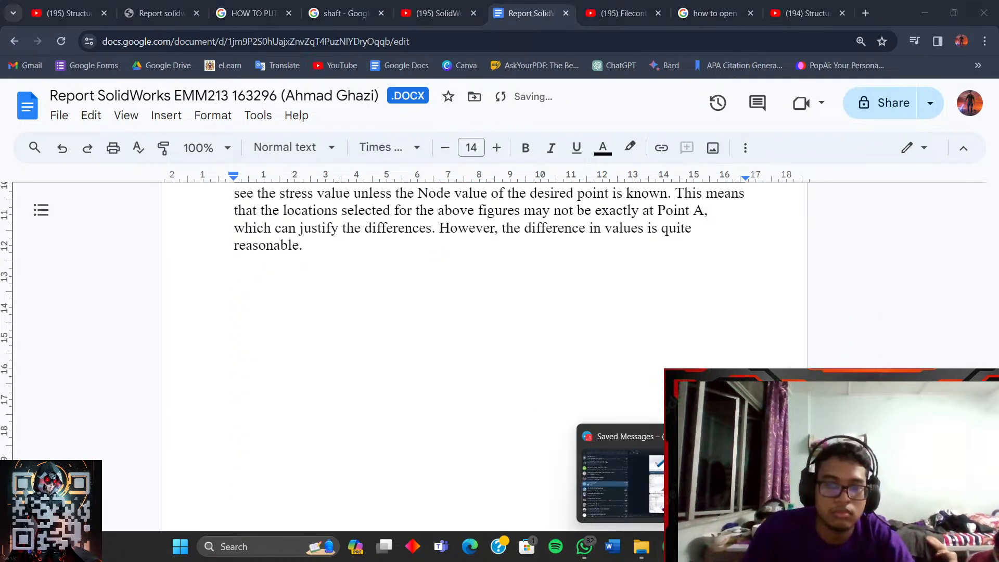
left_click(620, 468)
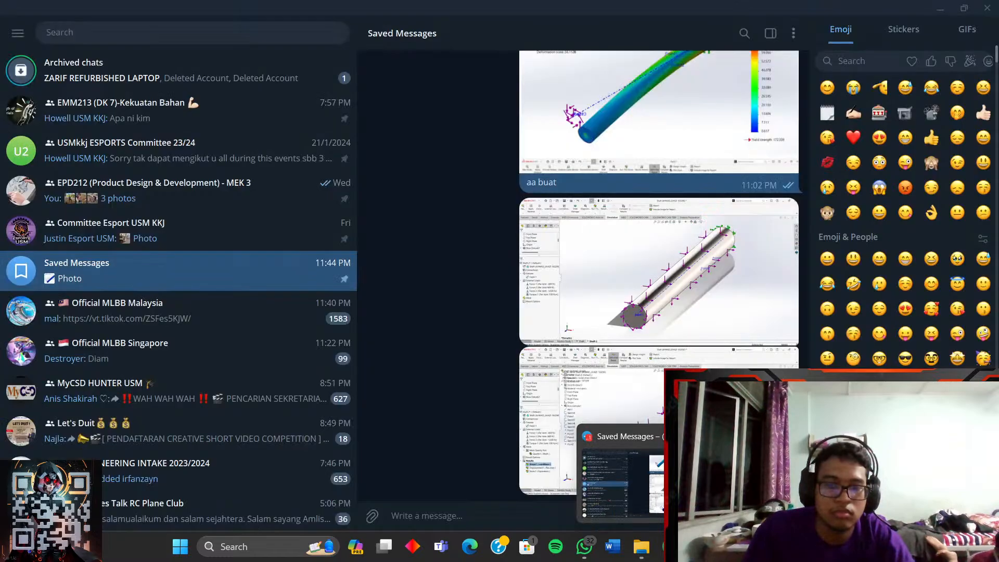
right_click(618, 241)
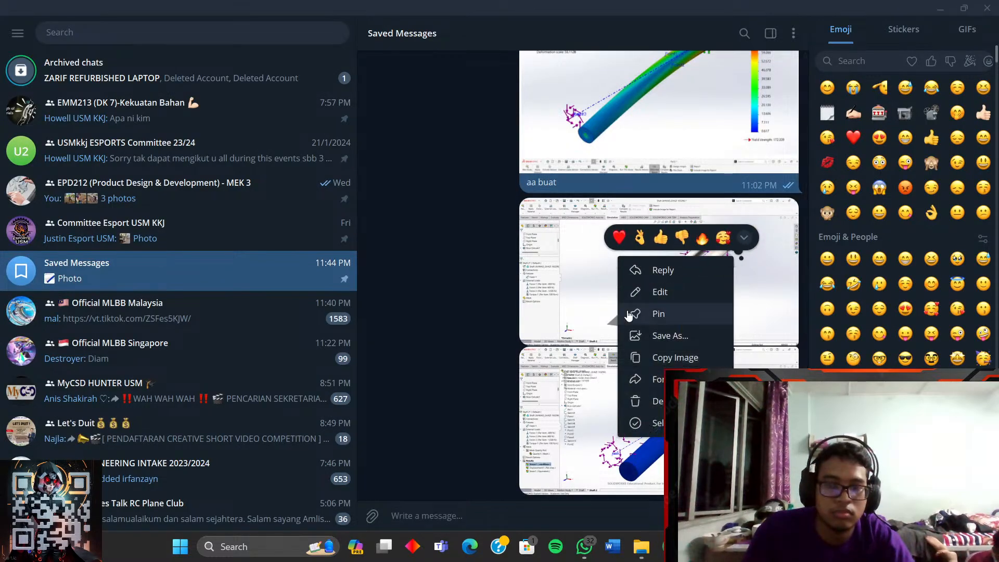
left_click(677, 357)
left_click(941, 9)
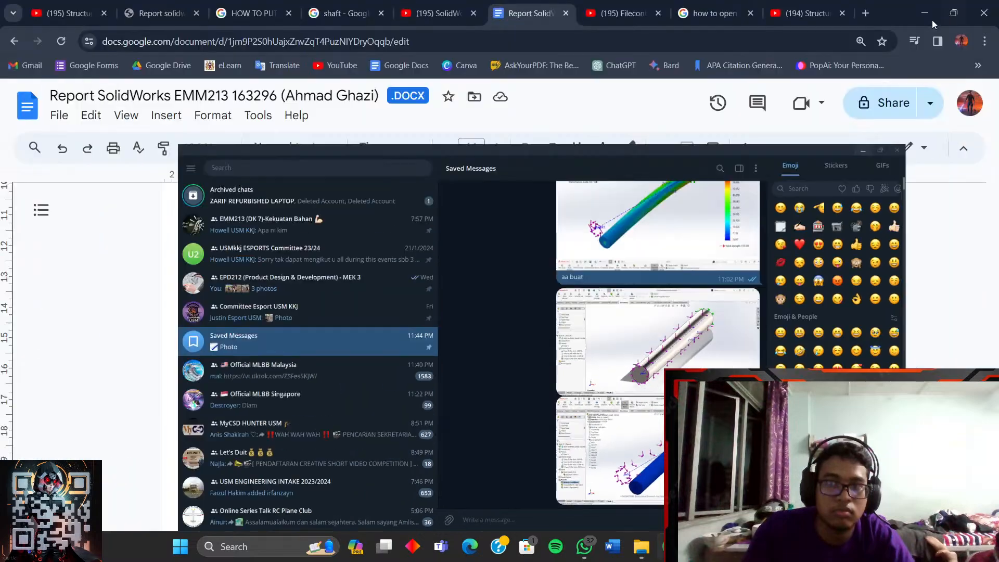
key("ctrl+v")
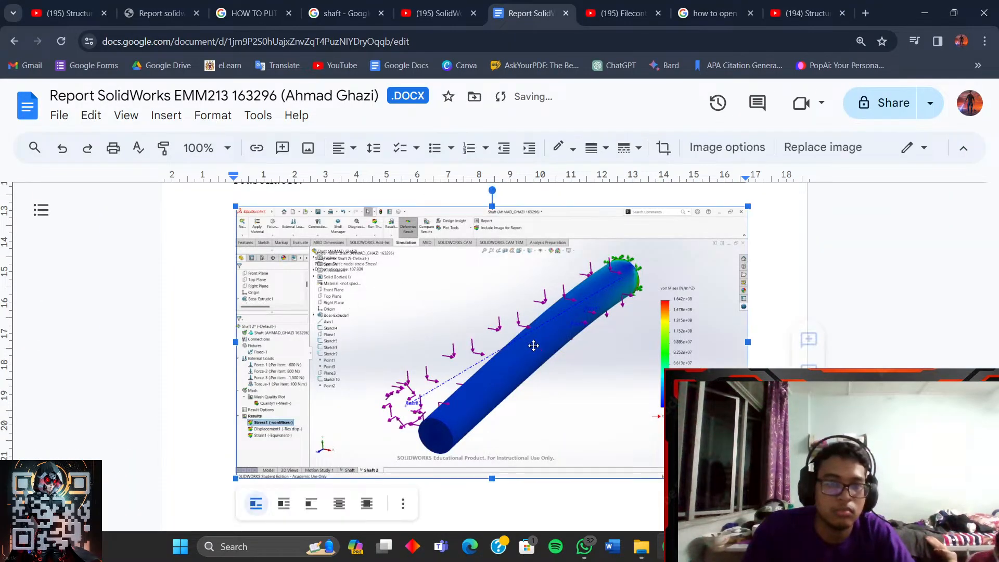
scroll(596, 352, "up", 15)
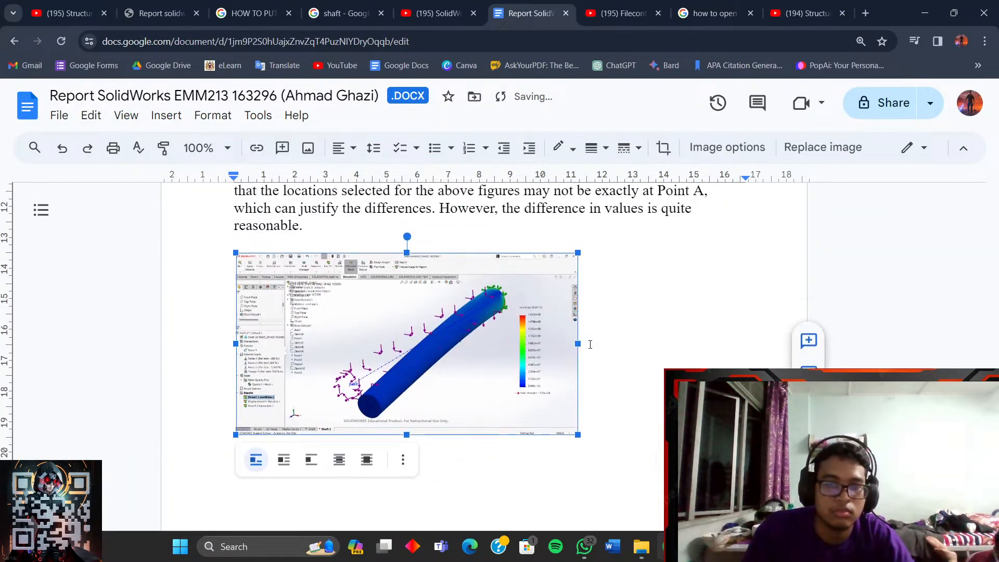
scroll(597, 352, "down", 15)
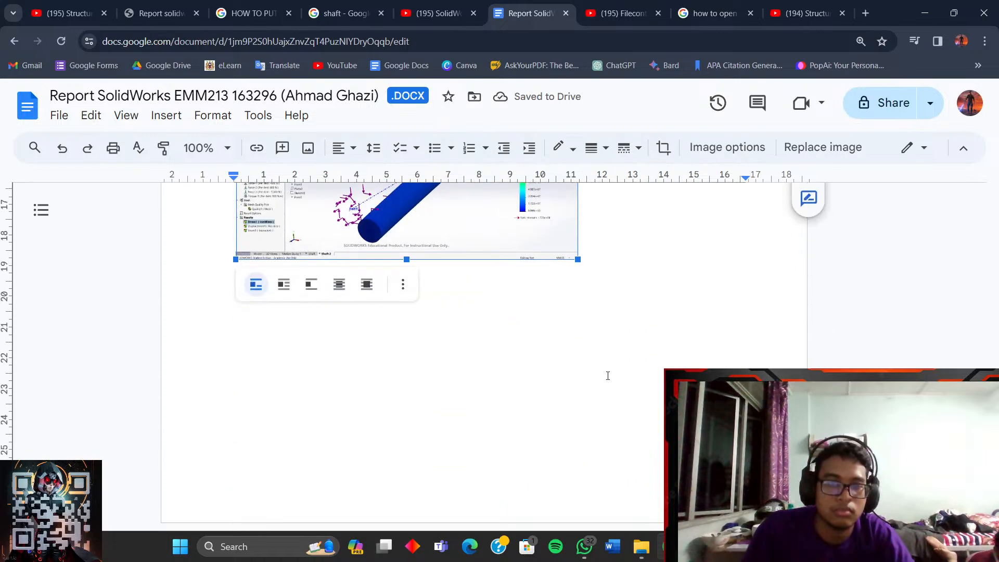
left_click_drag(579, 391, 593, 397)
left_click(593, 393)
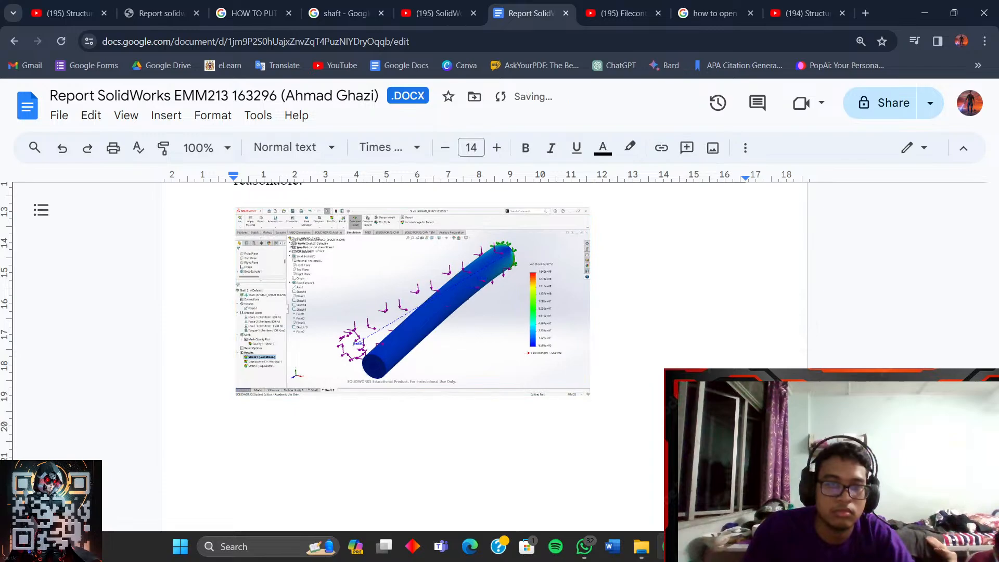
scroll(593, 393, "down", 1)
mouse_move(670, 547)
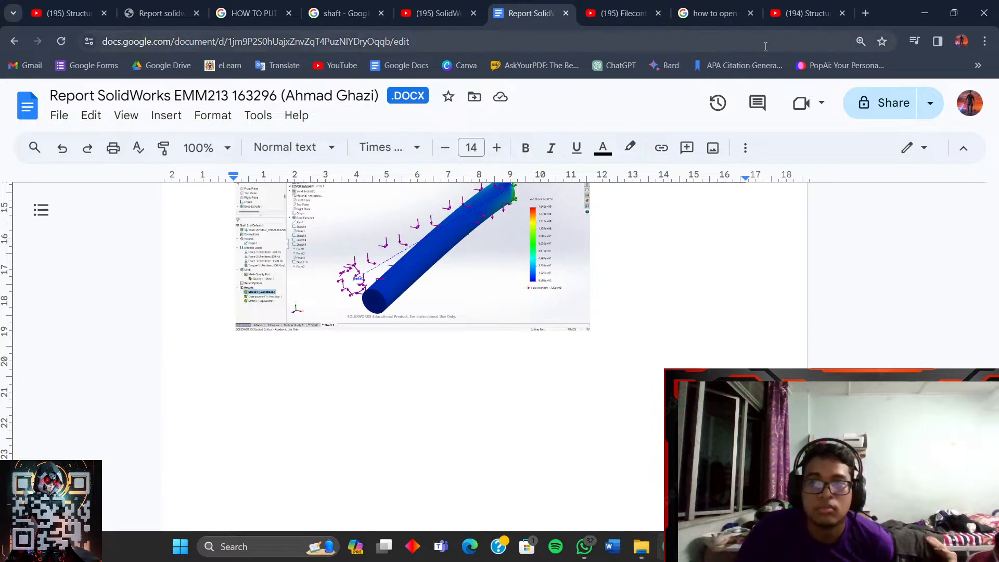
left_click(865, 13)
- Load USM eLearning in a new tab and download the Google Docs report as a PDF document
left_click(208, 69)
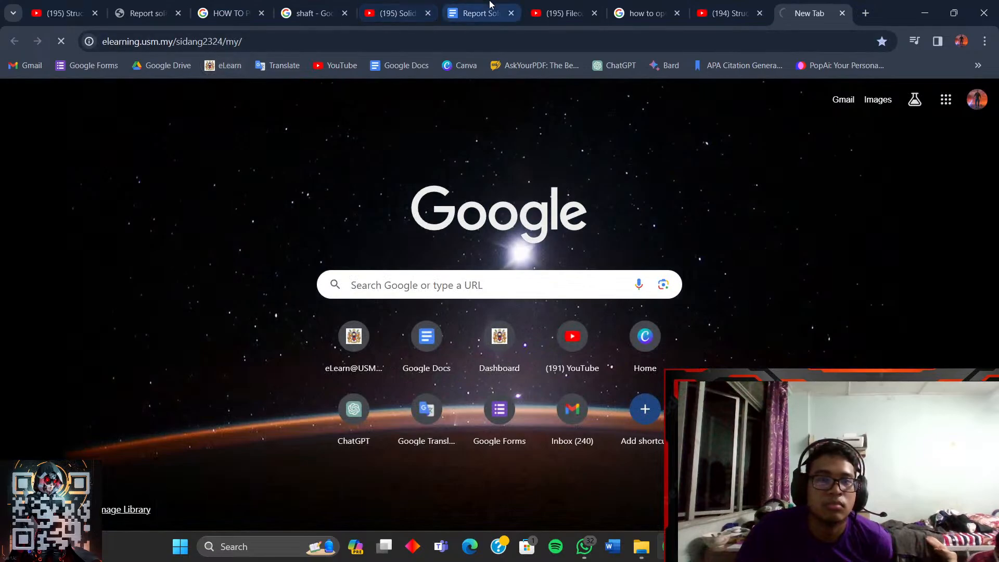
left_click(478, 13)
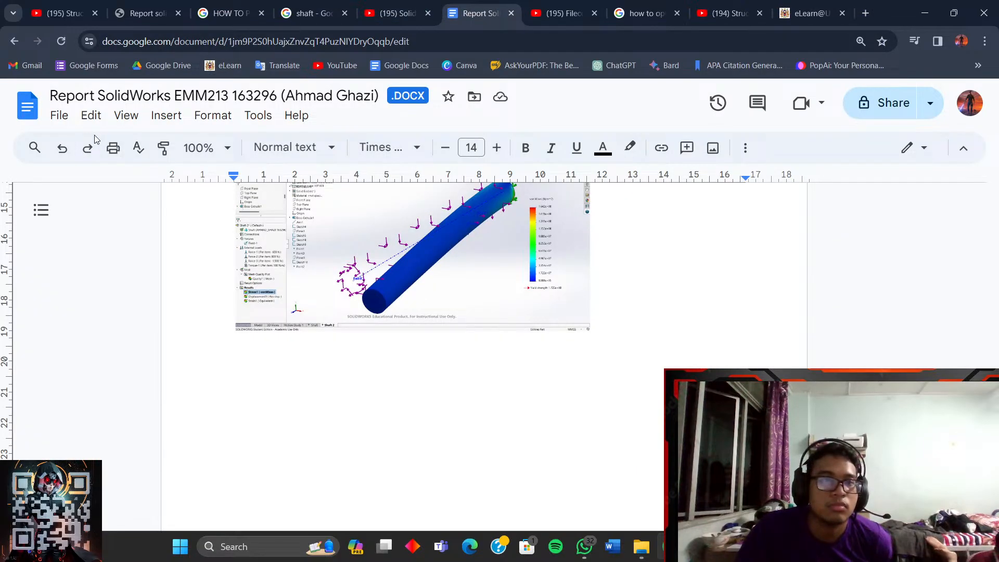
left_click(59, 116)
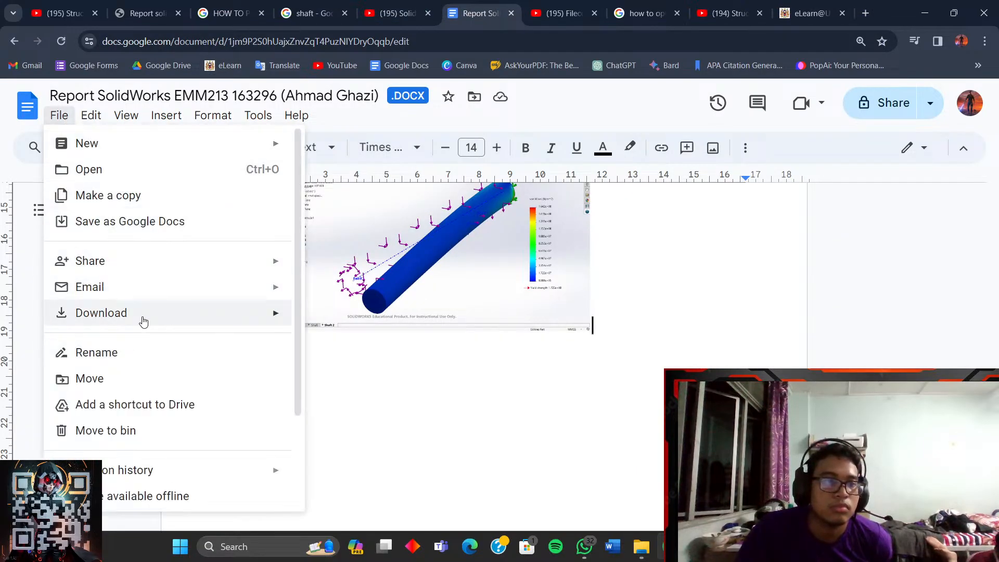
mouse_move(235, 322)
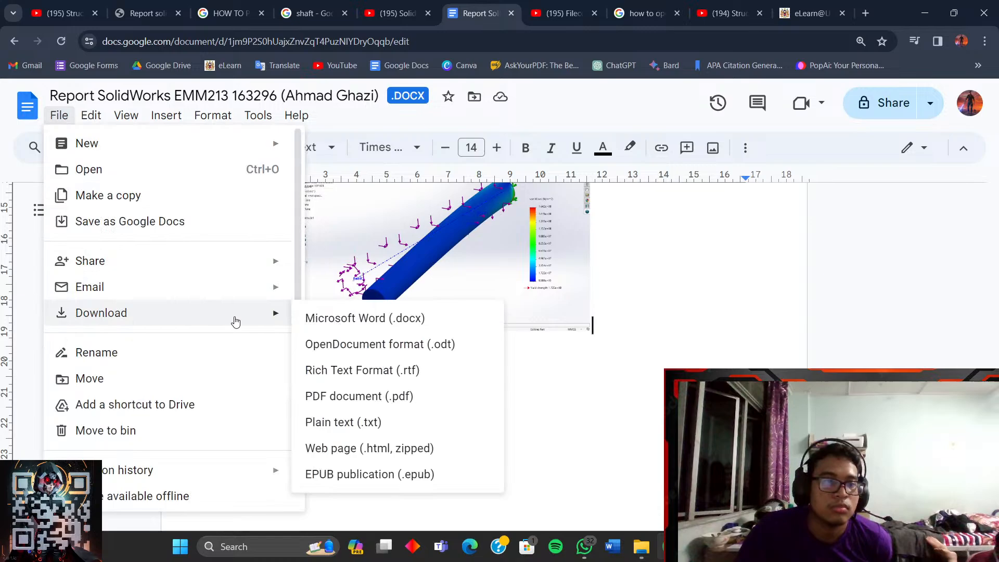
left_click(377, 394)
- Start Login with USM Identity, then show the downloaded report PDF in its folder
left_click(812, 13)
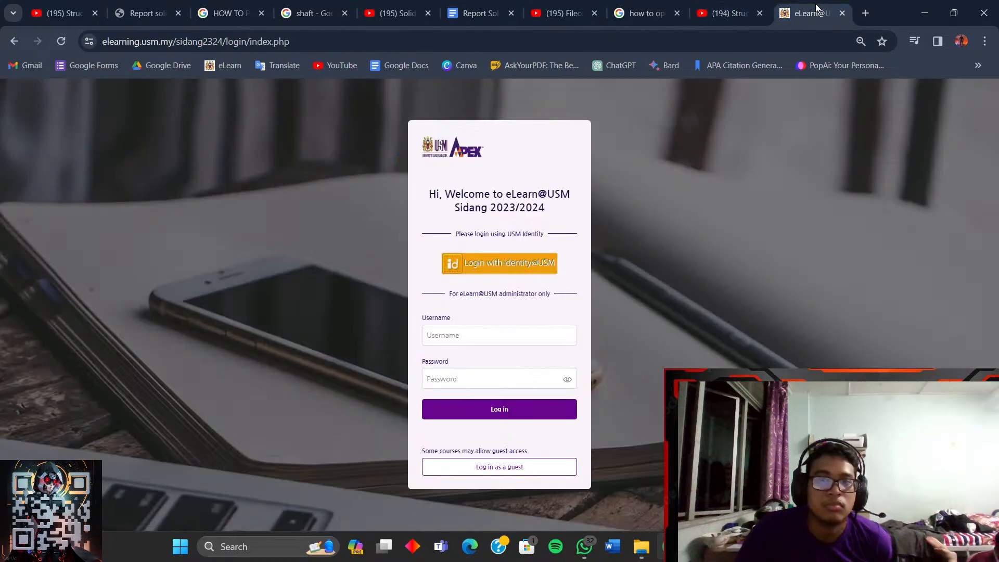
left_click(517, 255)
left_click(471, 11)
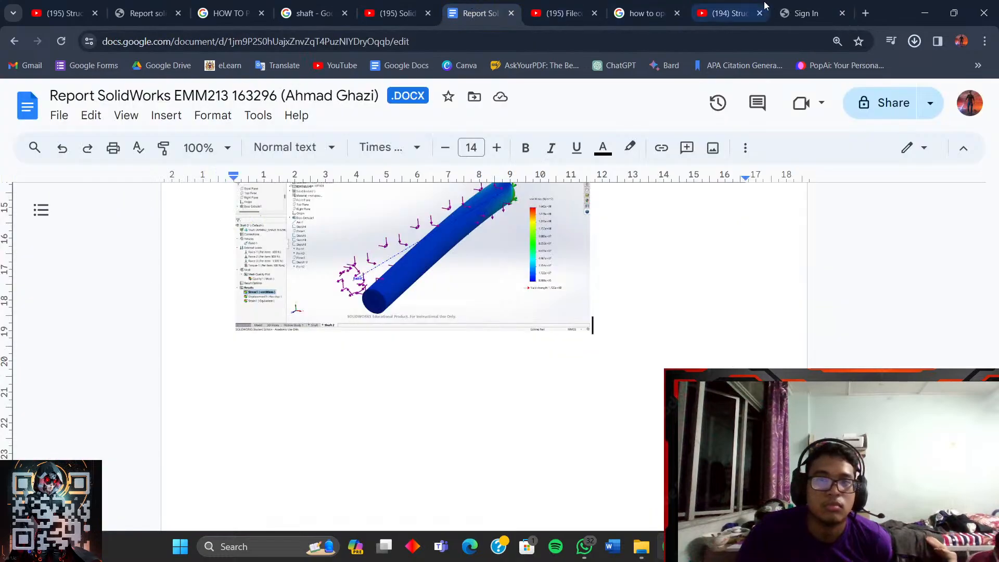
left_click(825, 9)
left_click(916, 42)
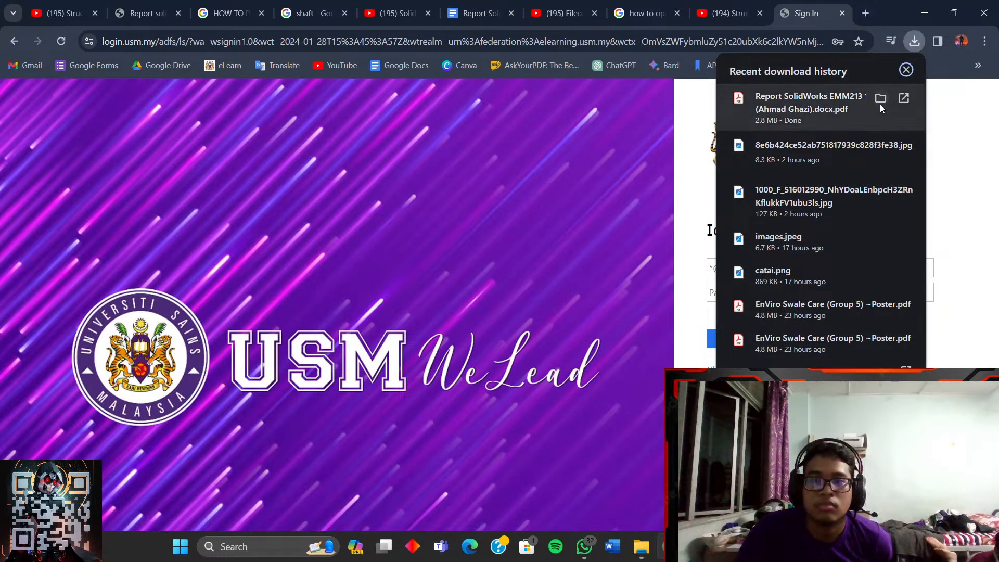
left_click(881, 98)
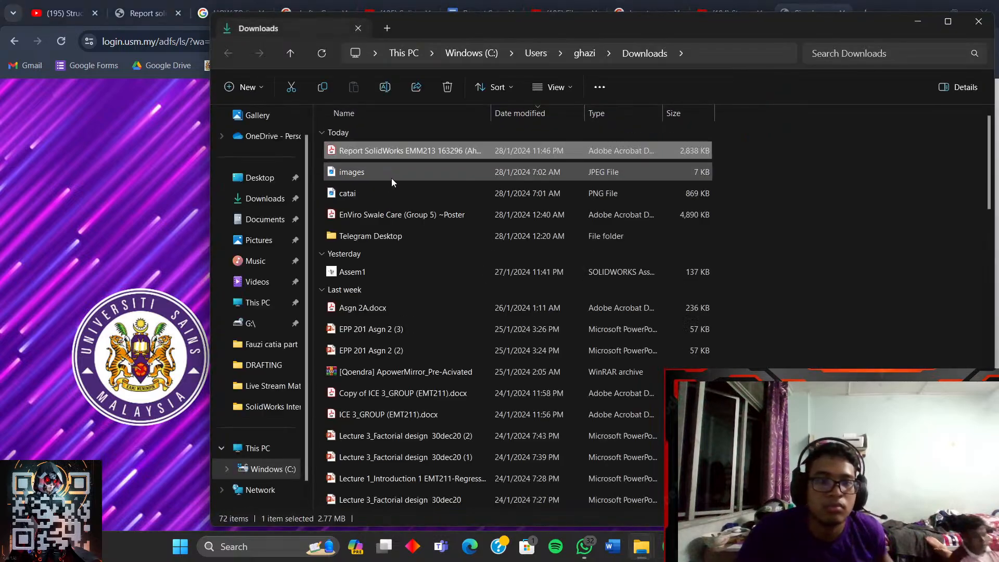
- Cut the report PDF and go to Documents > USM KKJ SA 23_24 (ASSIGNMENT) > EMM213 > SolidWorks Interview Assignment
right_click(419, 155)
left_click(424, 176)
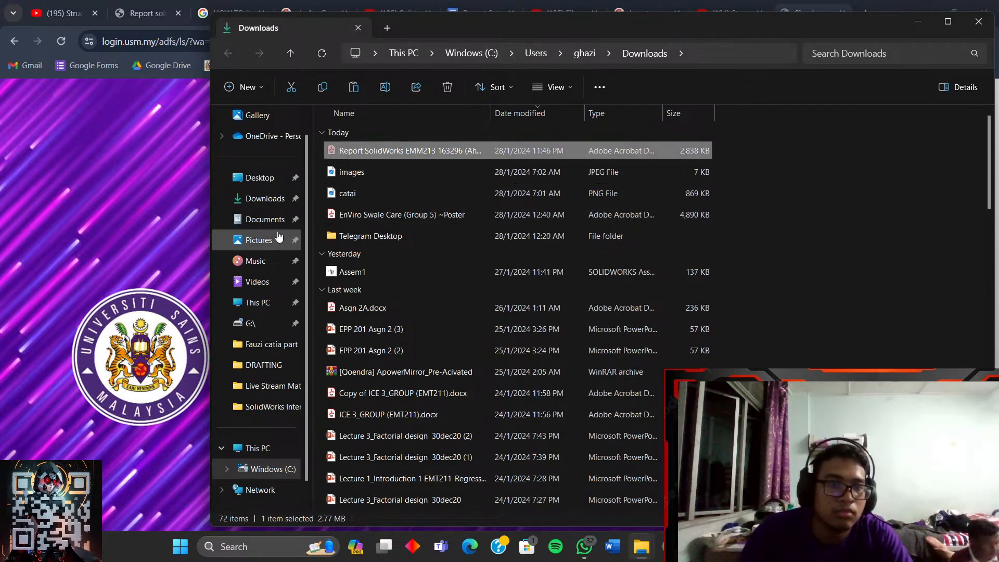
left_click(262, 219)
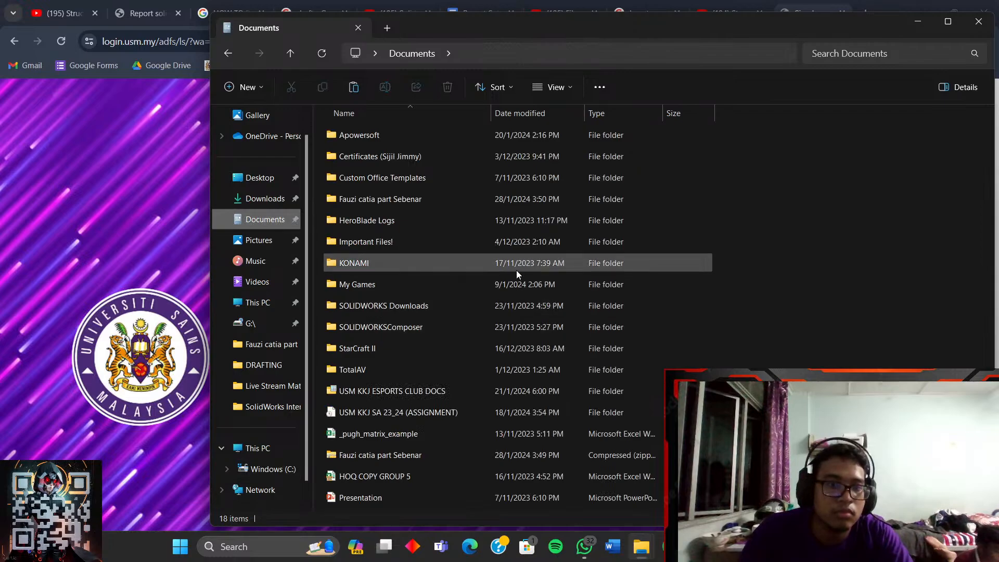
double_click(401, 407)
double_click(398, 158)
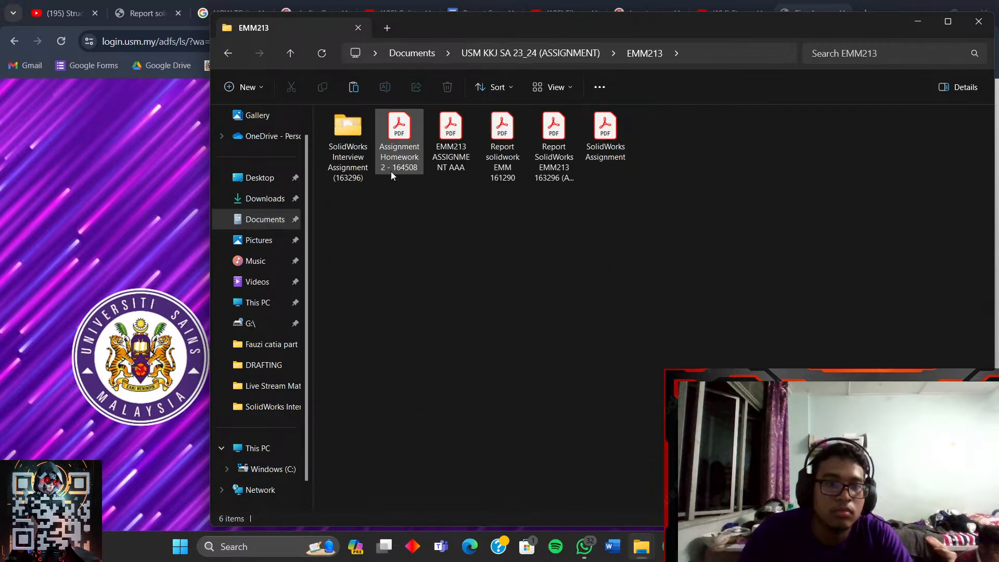
double_click(363, 151)
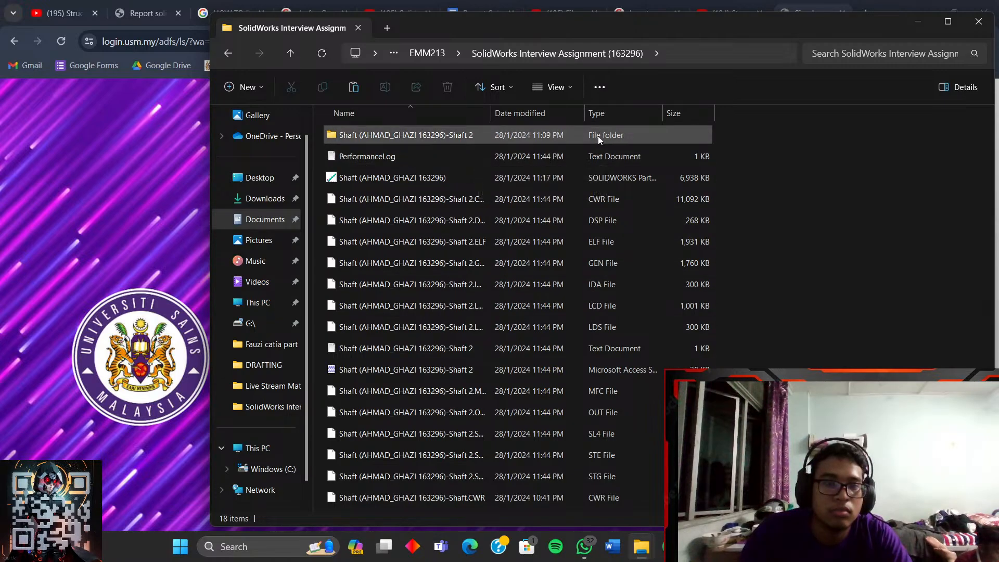
- Peek inside the Shaft 2 subfolder, go back, then minimize File Explorer
double_click(668, 140)
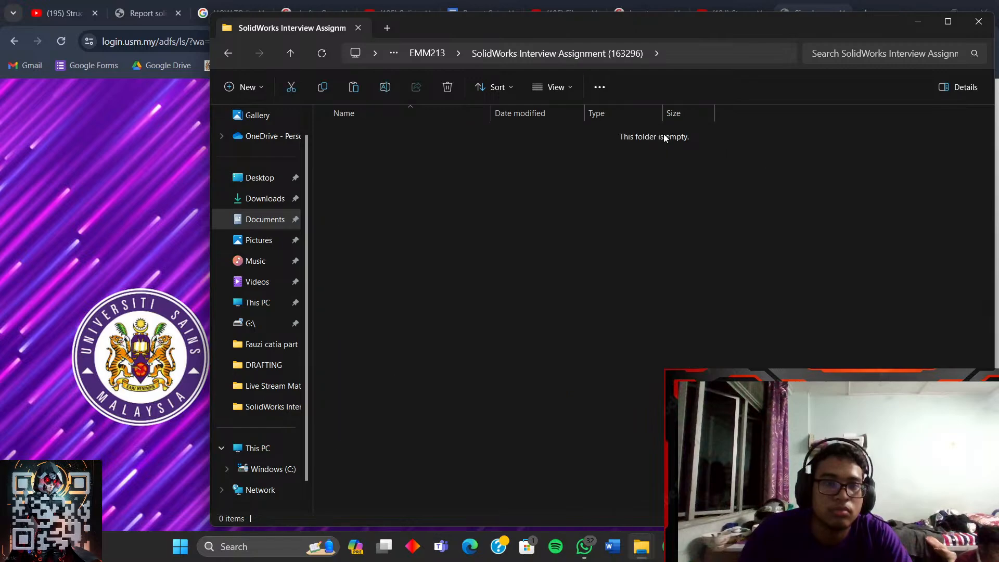
left_click(228, 54)
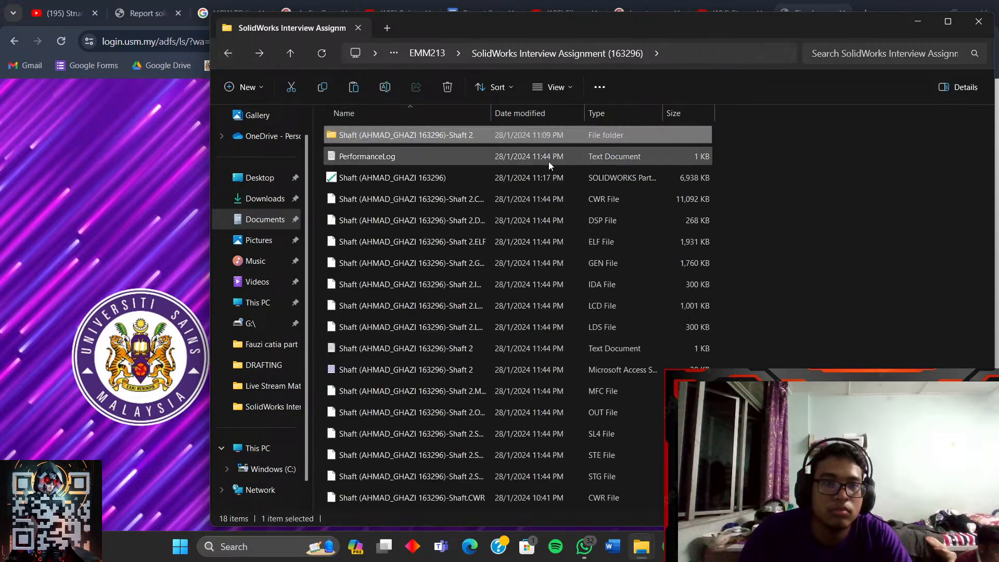
left_click(829, 241)
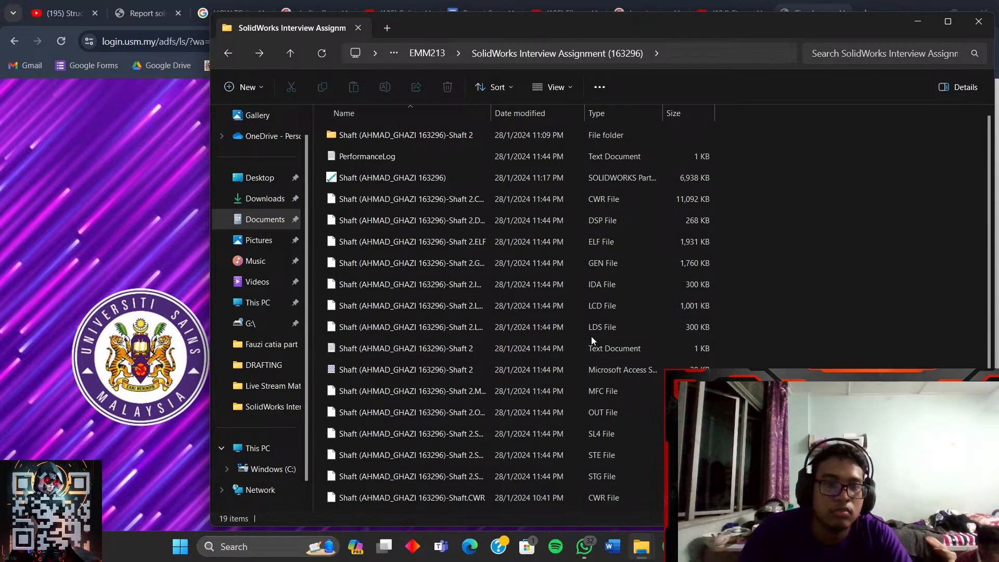
right_click(780, 263)
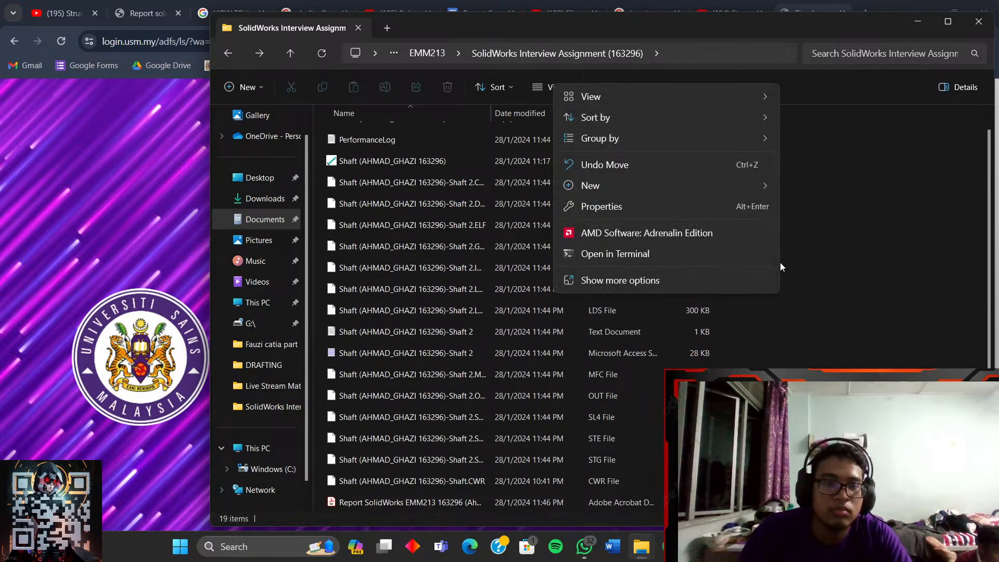
left_click(790, 274)
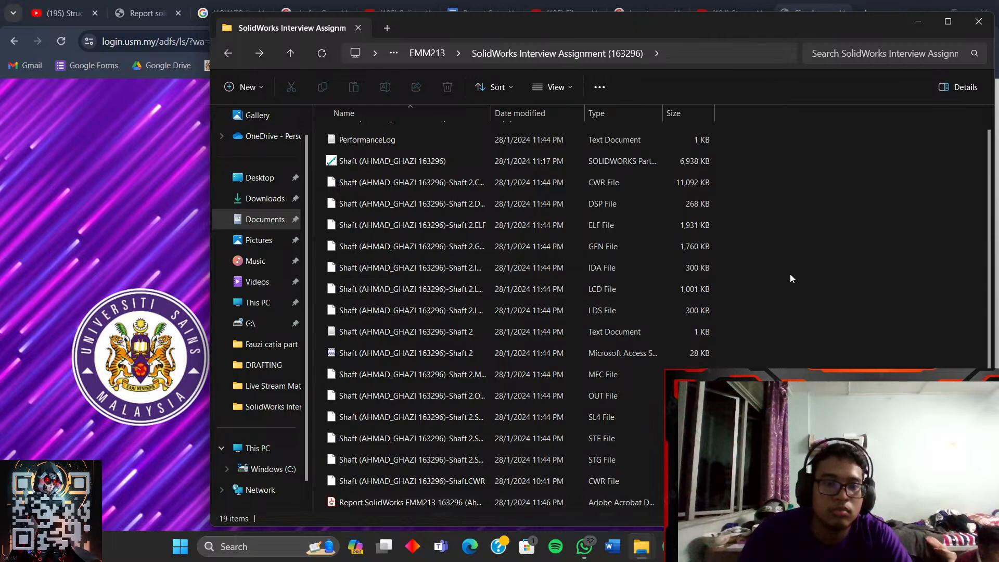
left_click(918, 25)
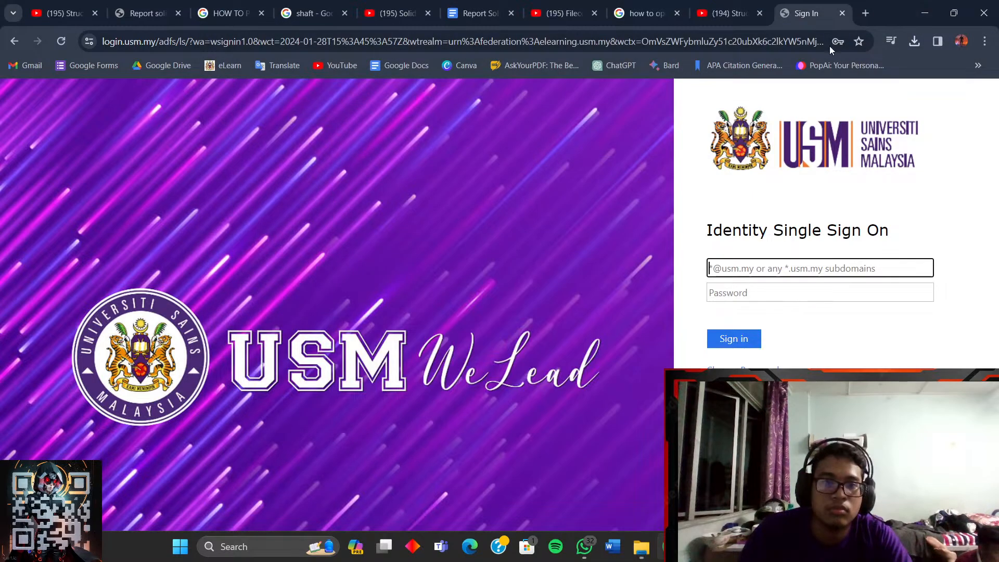
- Cycle through the tutorial and search tabs, ending back on the USM sign-in page
left_click(737, 5)
left_click(795, 10)
left_click(729, 13)
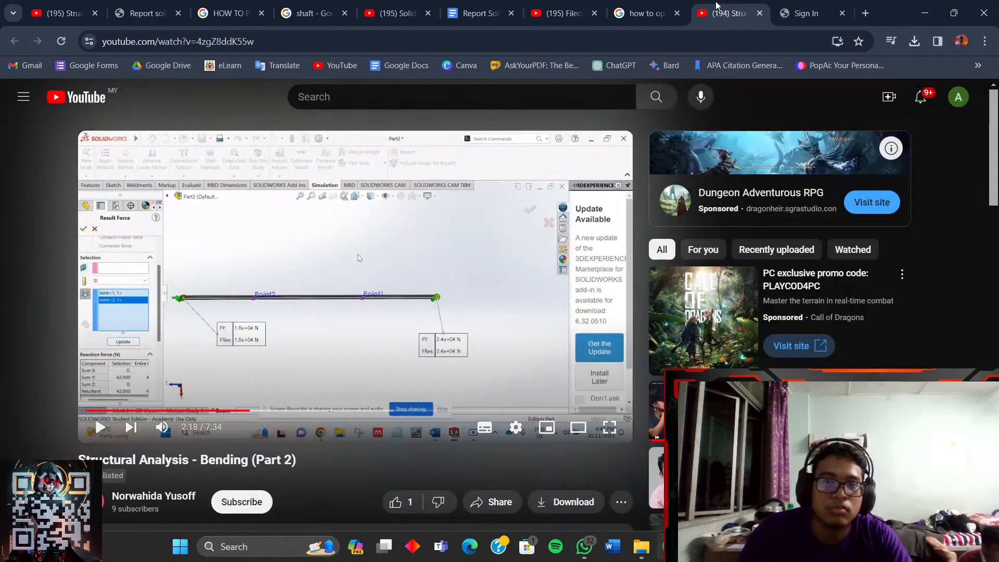
left_click(651, 13)
left_click(715, 16)
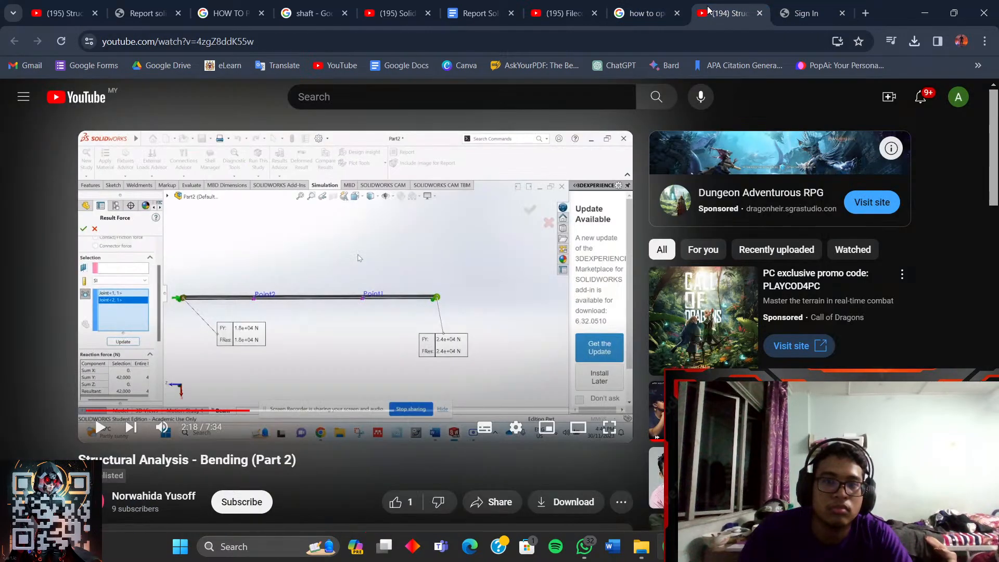
left_click(563, 13)
left_click(804, 13)
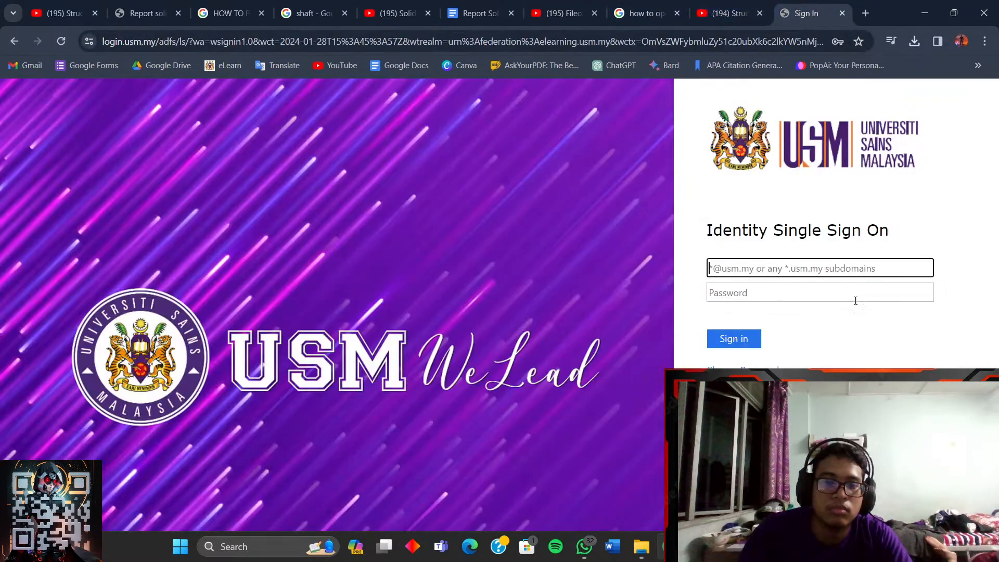
- Close SolidWorks, choosing Save all for the modified shaft documents
key("alt+Tab")
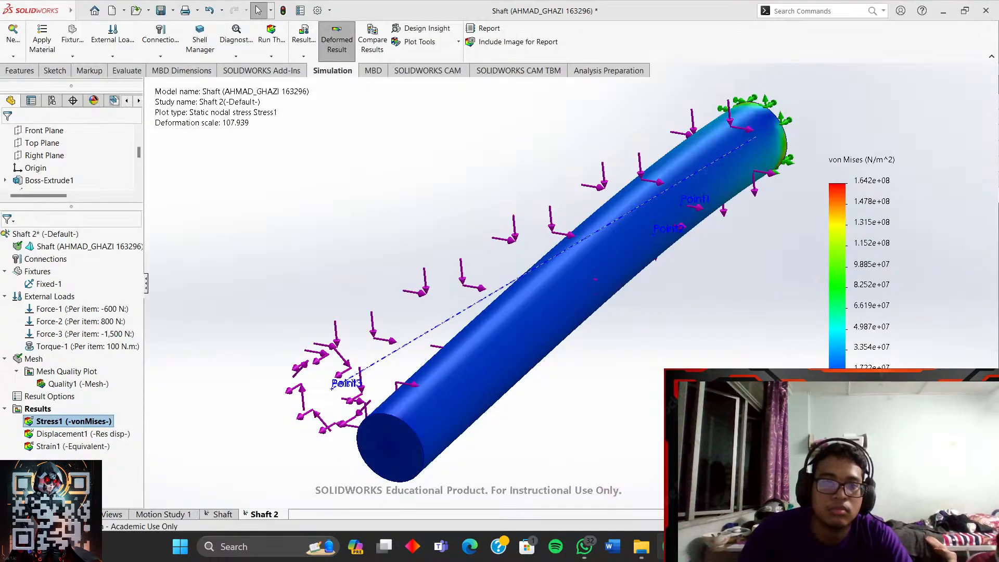
key("alt+Tab")
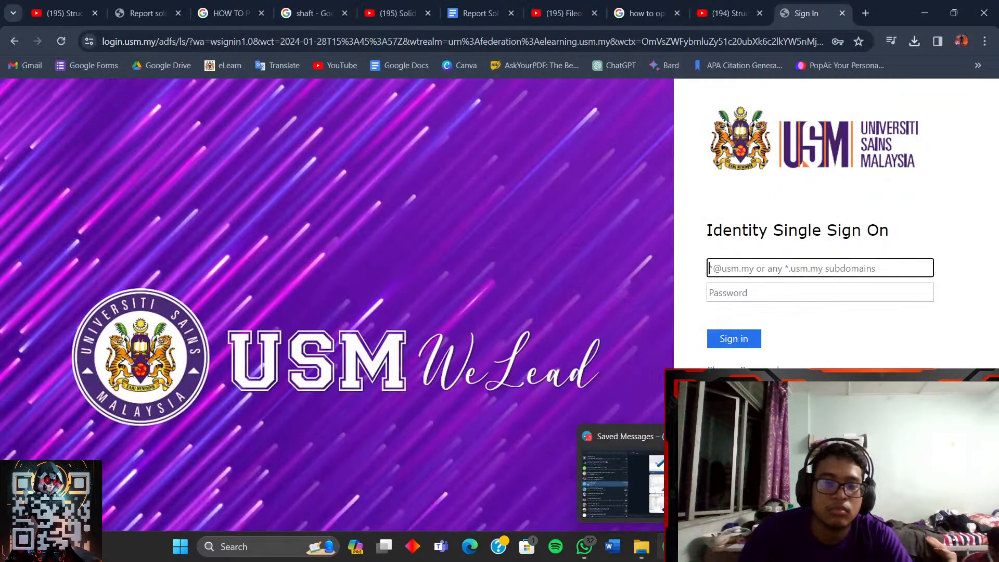
mouse_move(670, 547)
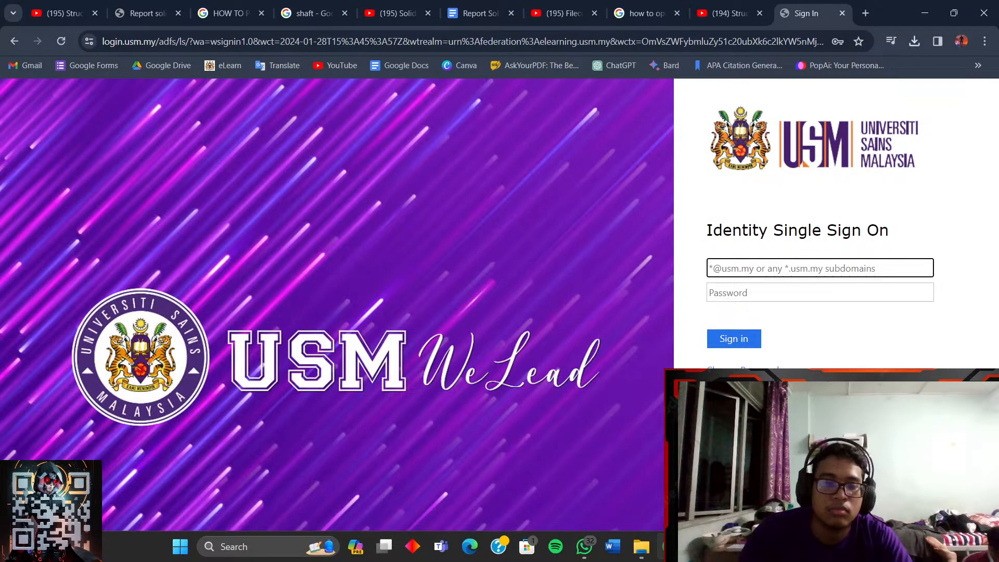
key("alt+Tab")
left_click(988, 11)
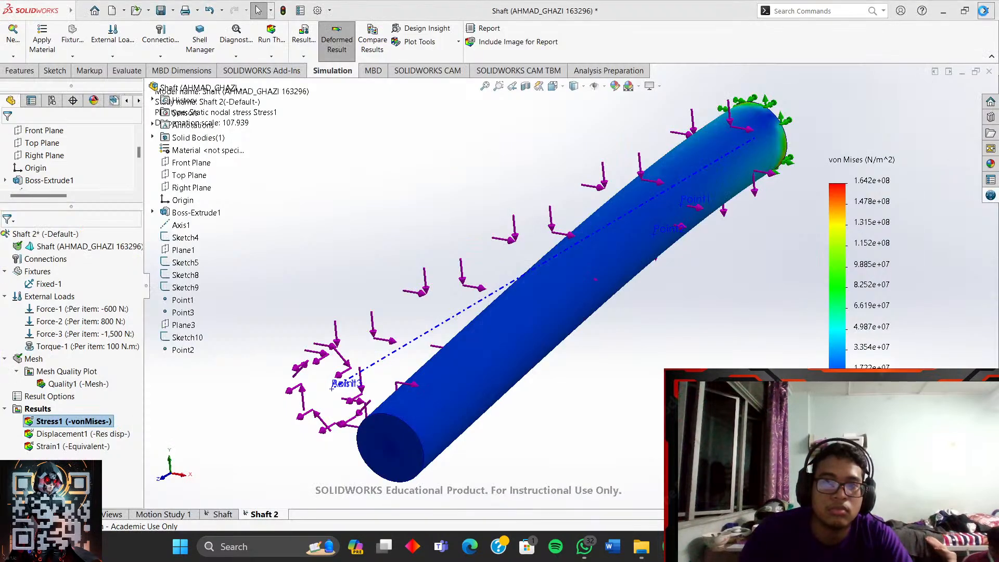
left_click(487, 252)
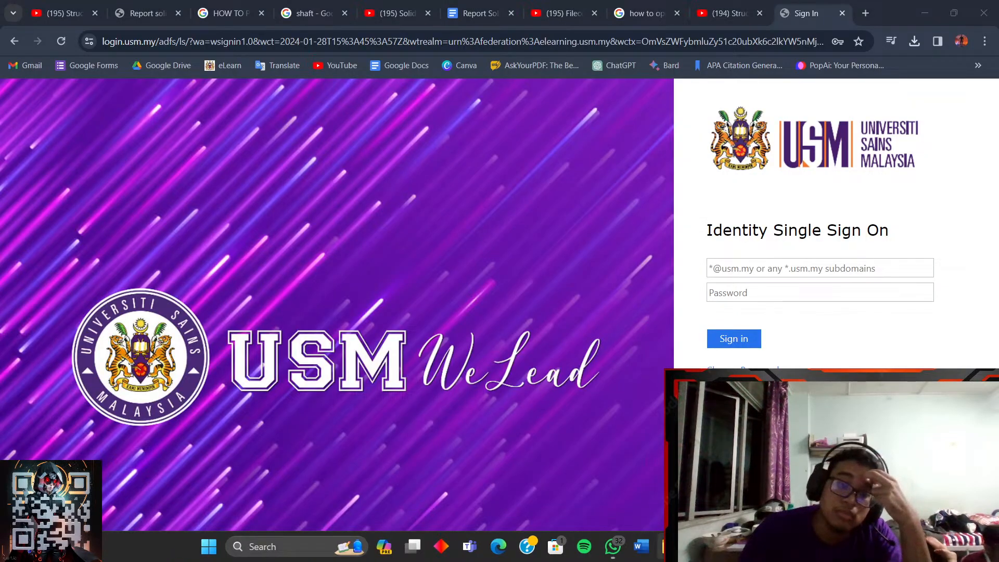
- Fill the sign-in email with the saved student login and enter the Windows PIN
left_click(762, 269)
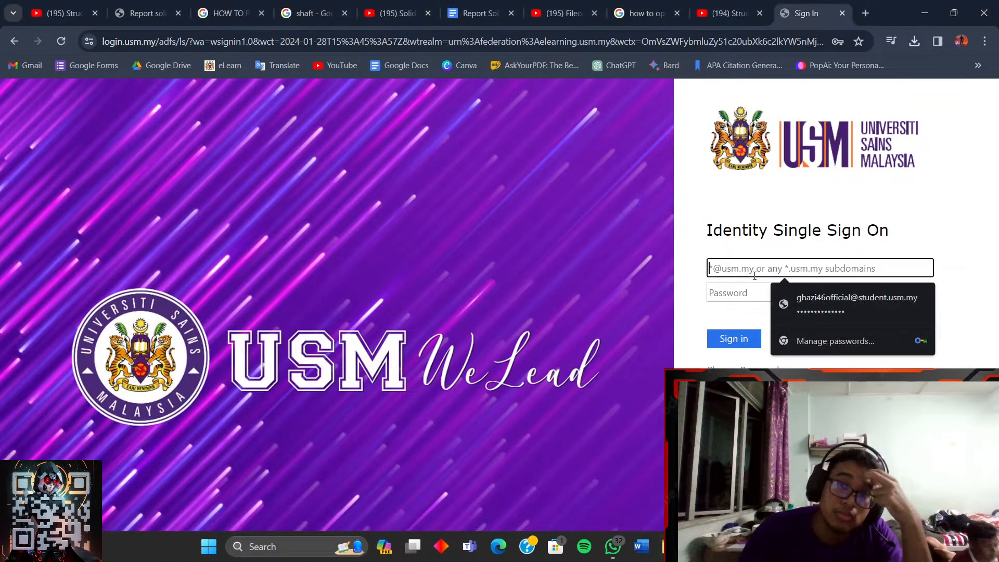
left_click(793, 302)
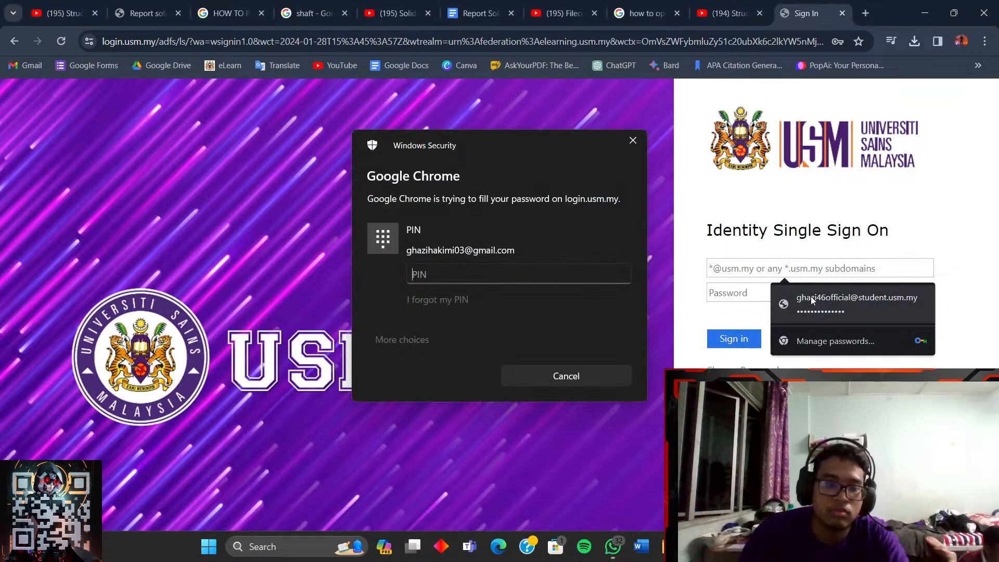
type("****")
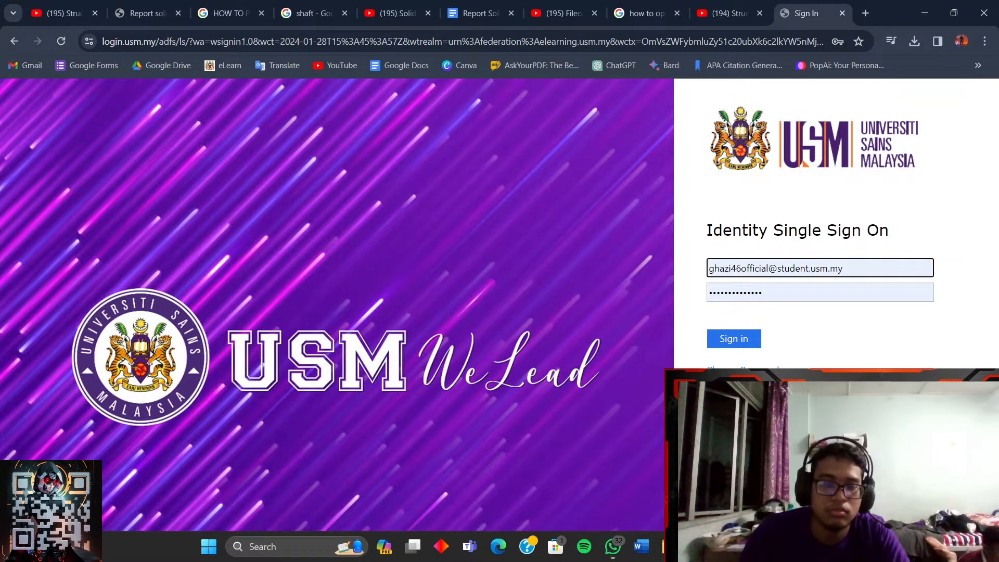
left_click(671, 546)
- Restore the assignment folder window and open Shaft 2 to check that it is empty
mouse_move(729, 481)
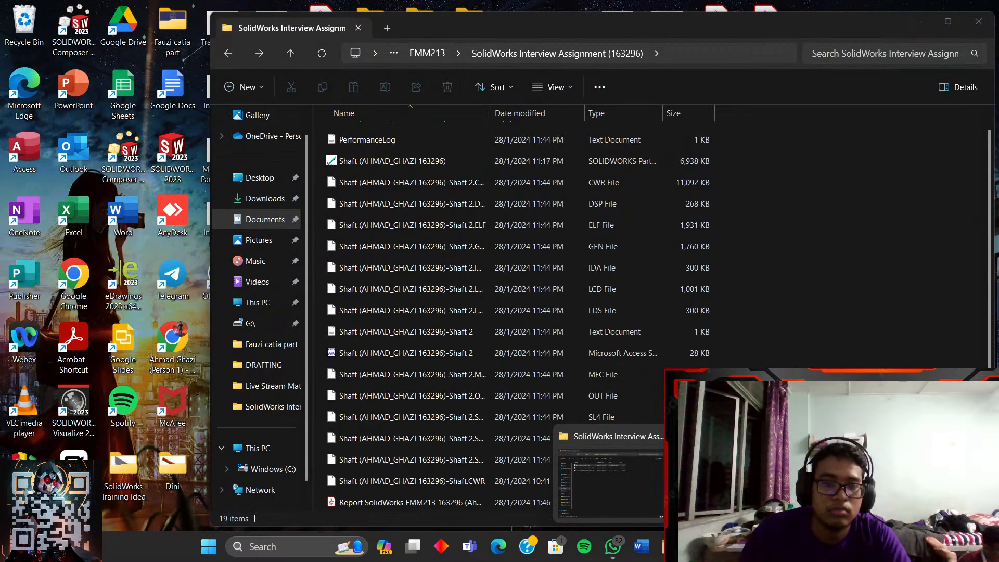
left_click(612, 484)
right_click(801, 255)
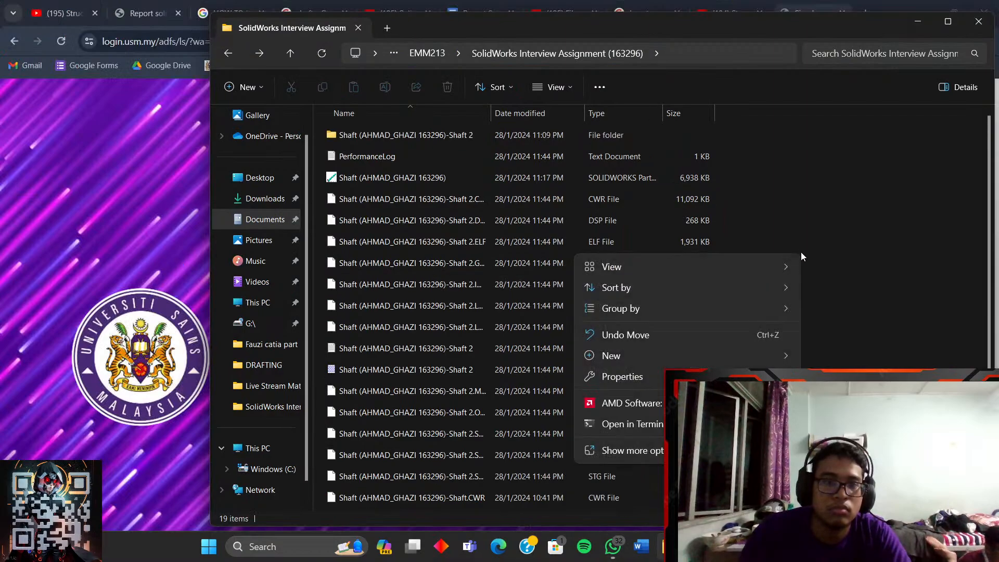
left_click(646, 451)
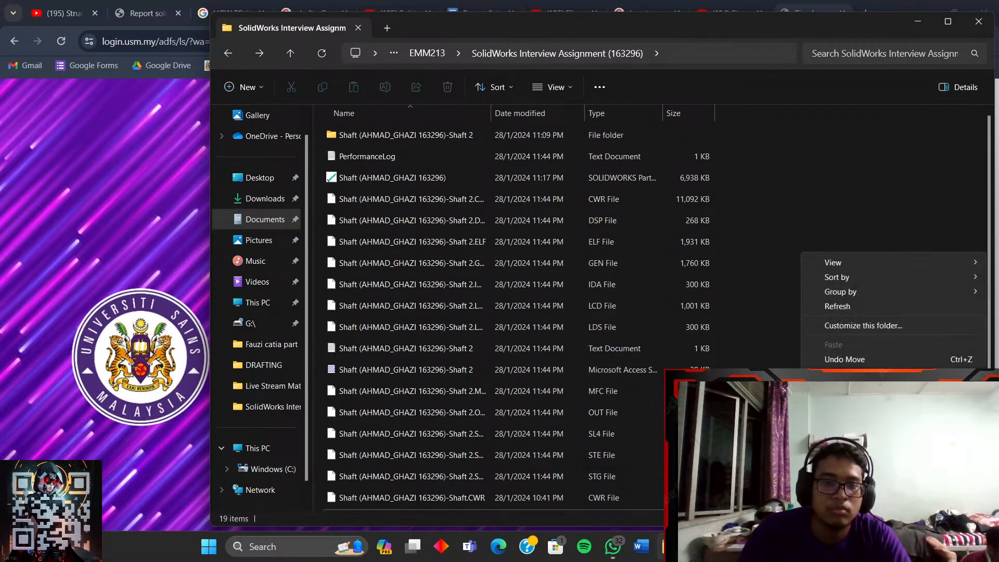
mouse_move(834, 425)
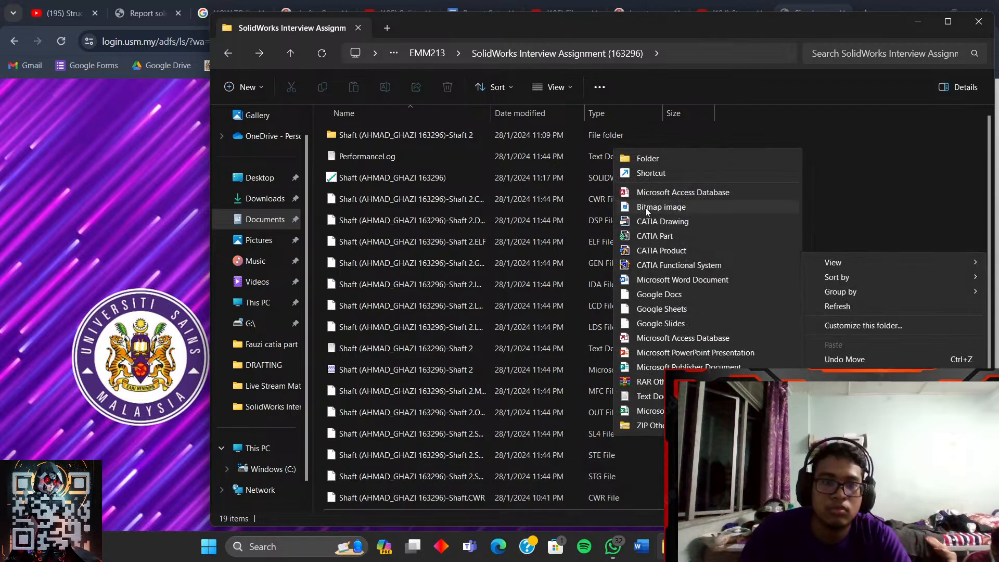
left_click(551, 124)
right_click(545, 127)
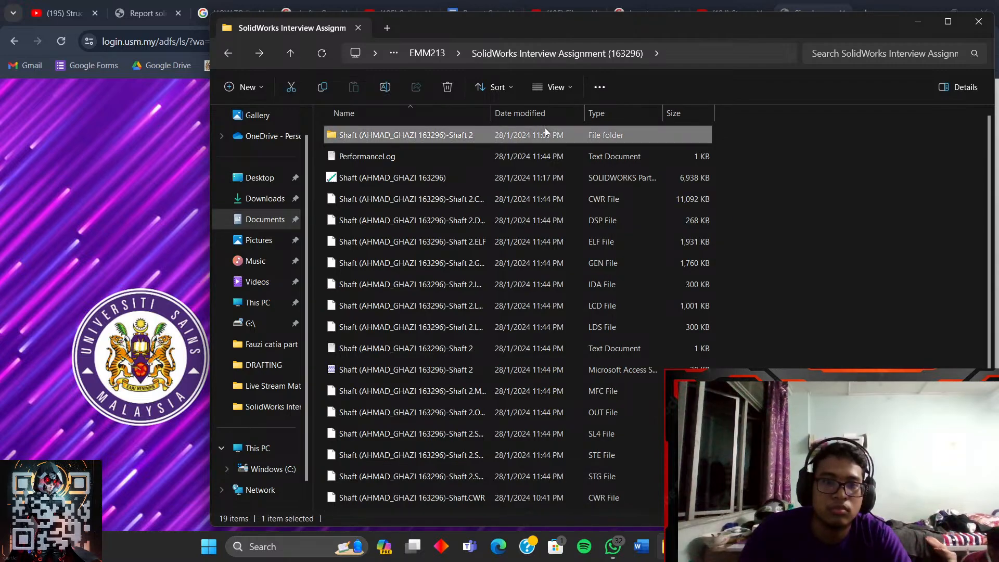
left_click(473, 136)
double_click(472, 134)
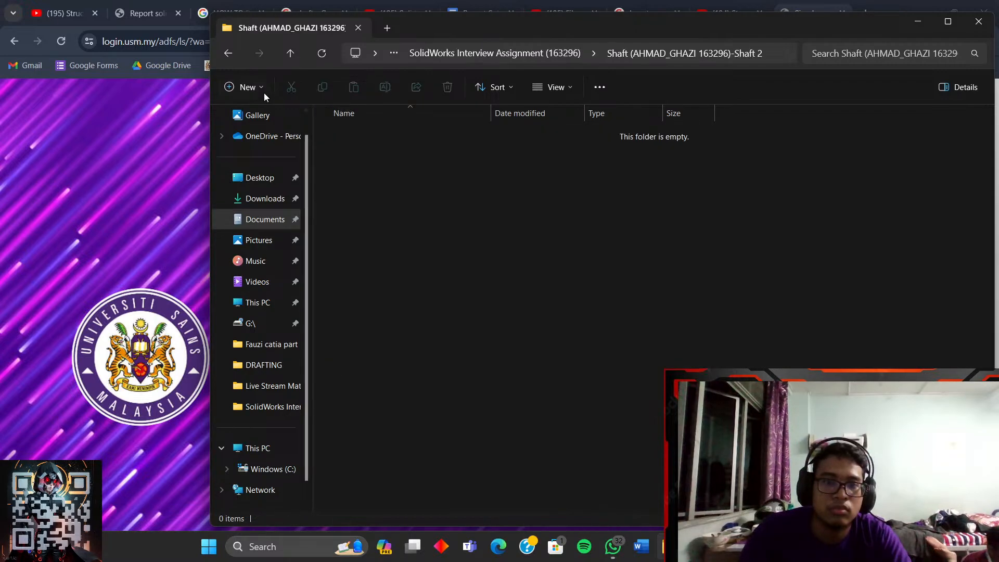
left_click(224, 55)
right_click(460, 137)
left_click(373, 140)
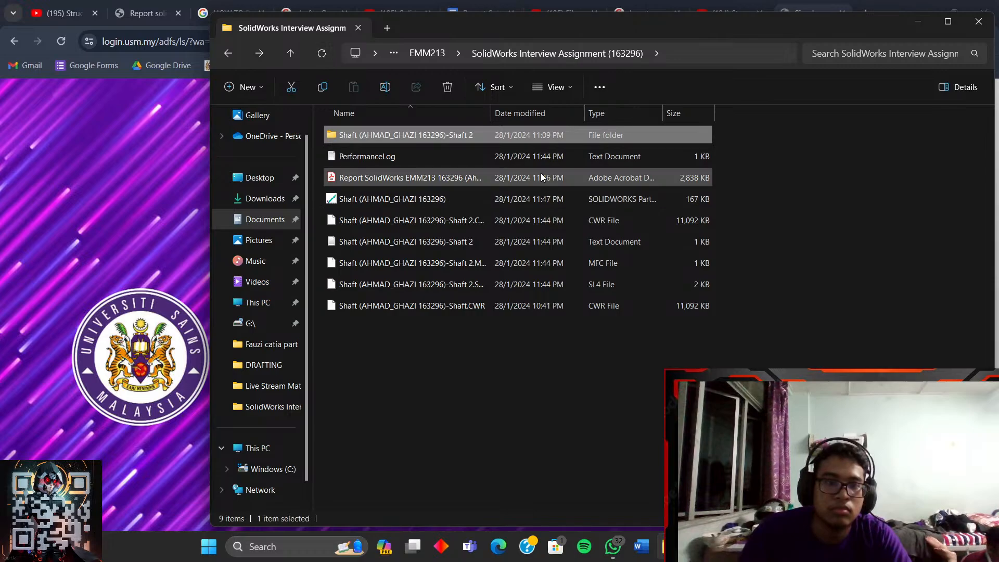
left_click(739, 170)
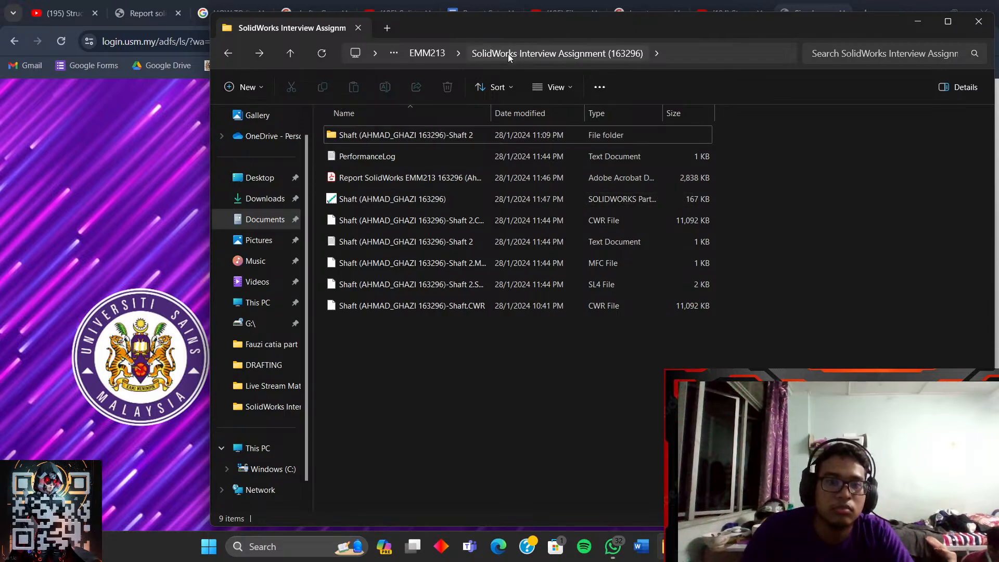
- Delete the empty Shaft 2 folder, select the report PDF, and go back to EMM213
double_click(473, 131)
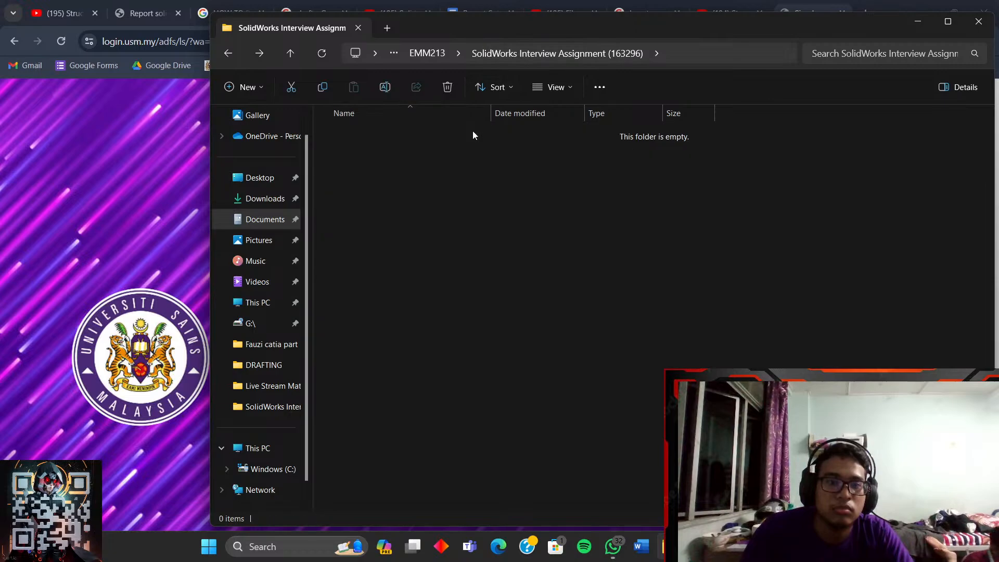
left_click(228, 52)
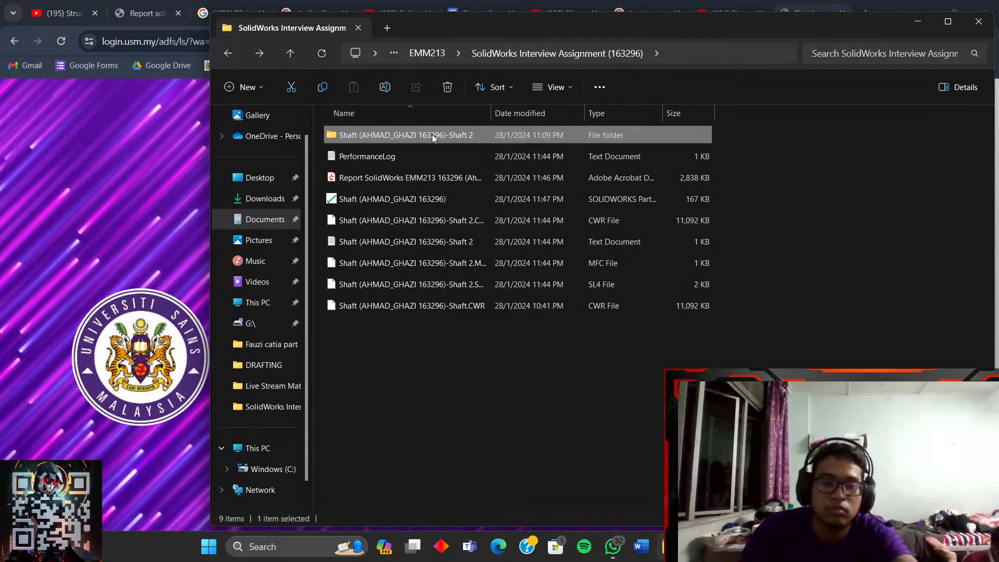
key("Delete")
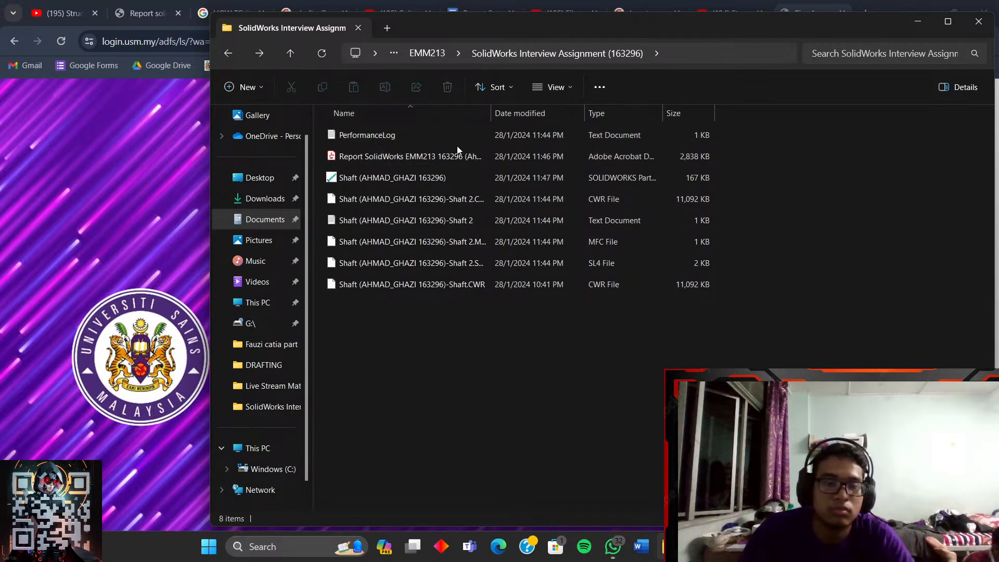
left_click(466, 157)
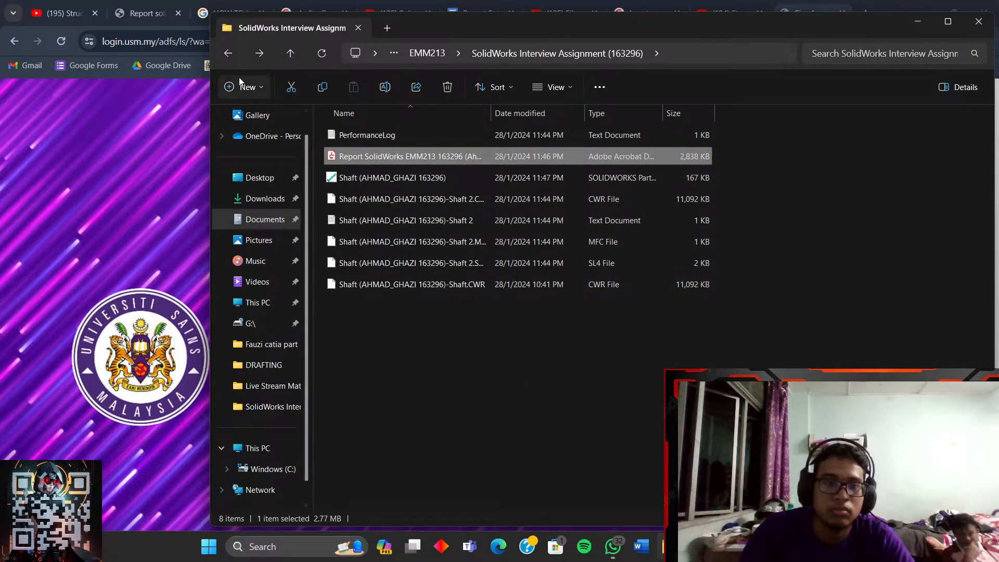
left_click(229, 53)
- Add the SolidWorks Interview Assignment folder to a RAR archive with WinRAR
right_click(362, 139)
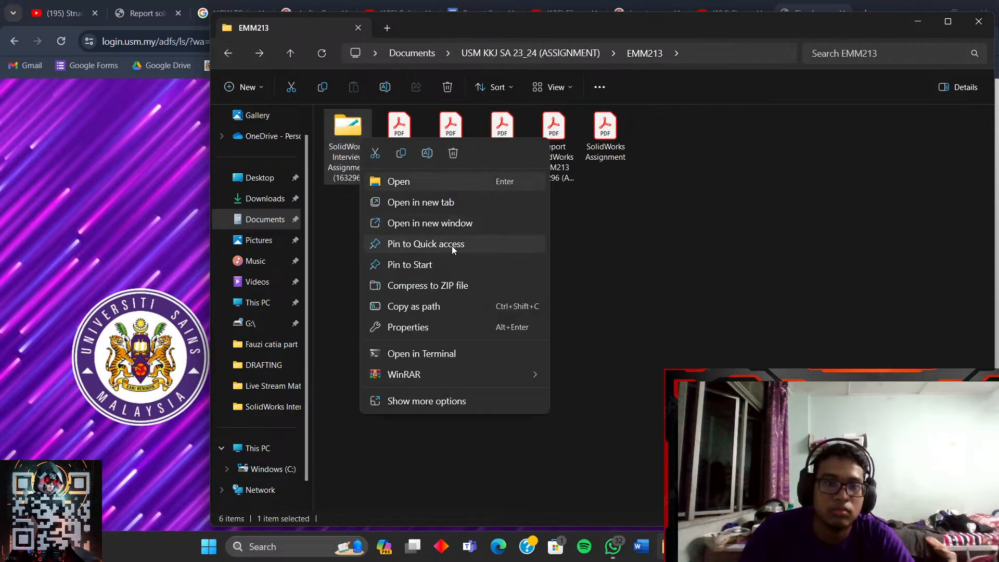
mouse_move(514, 380)
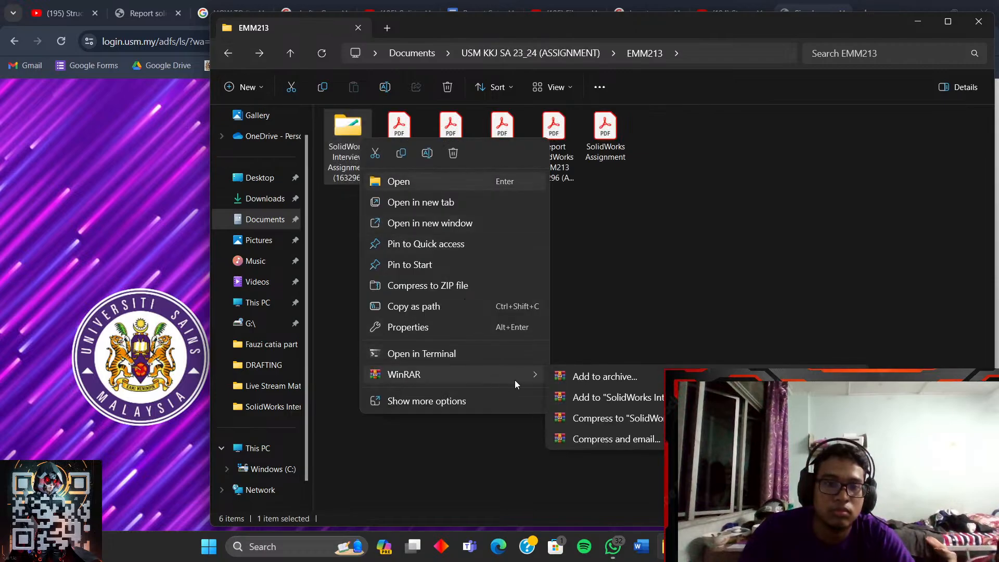
left_click(601, 404)
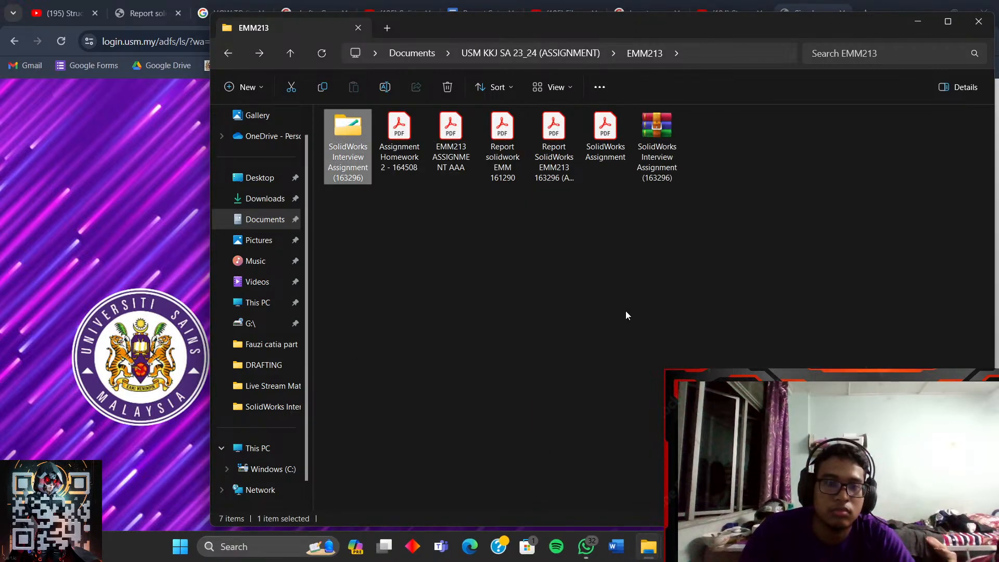
left_click(671, 269)
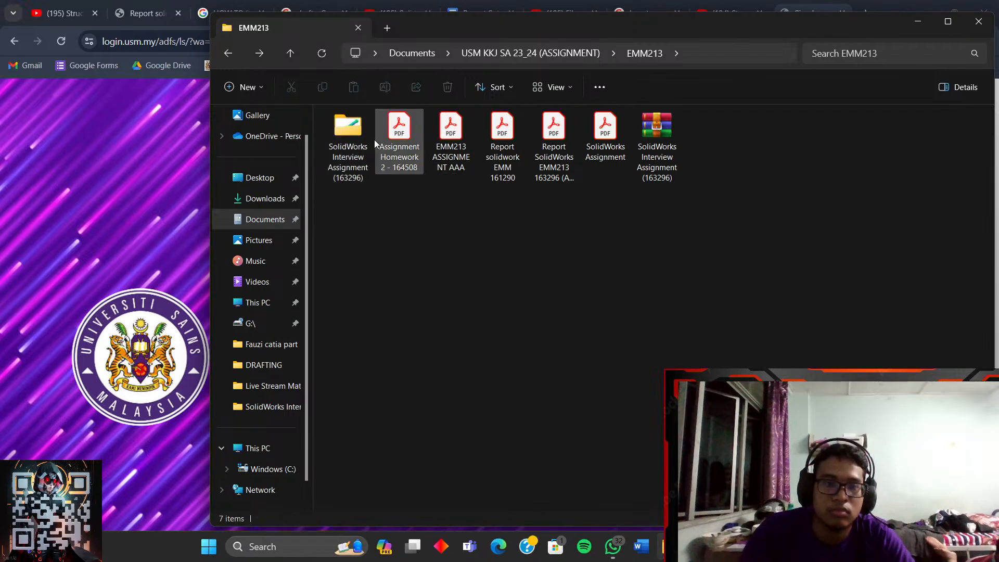
double_click(358, 134)
left_click(228, 53)
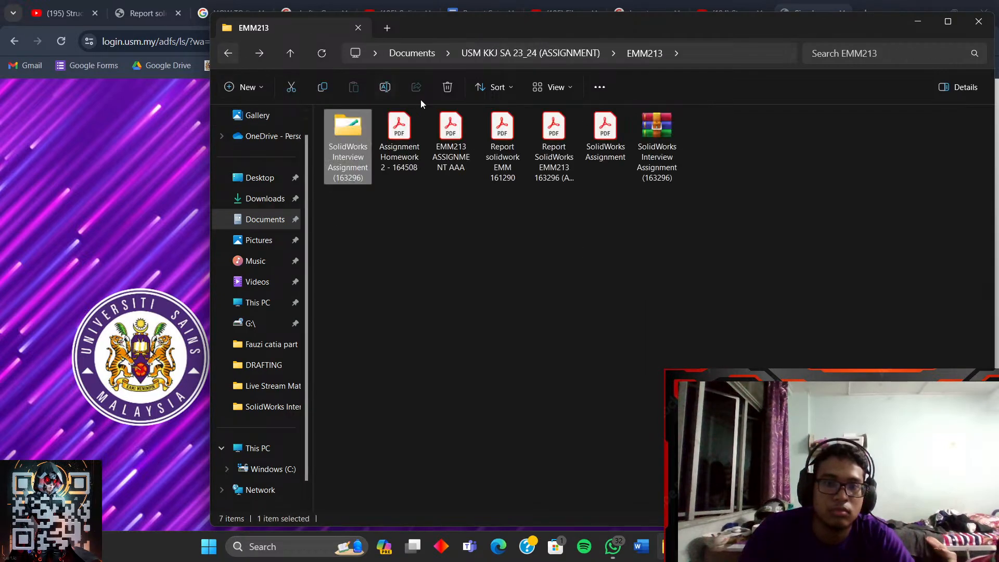
- Rename the archive with a 'Report +' prefix and add EMM213 to its name
right_click(656, 148)
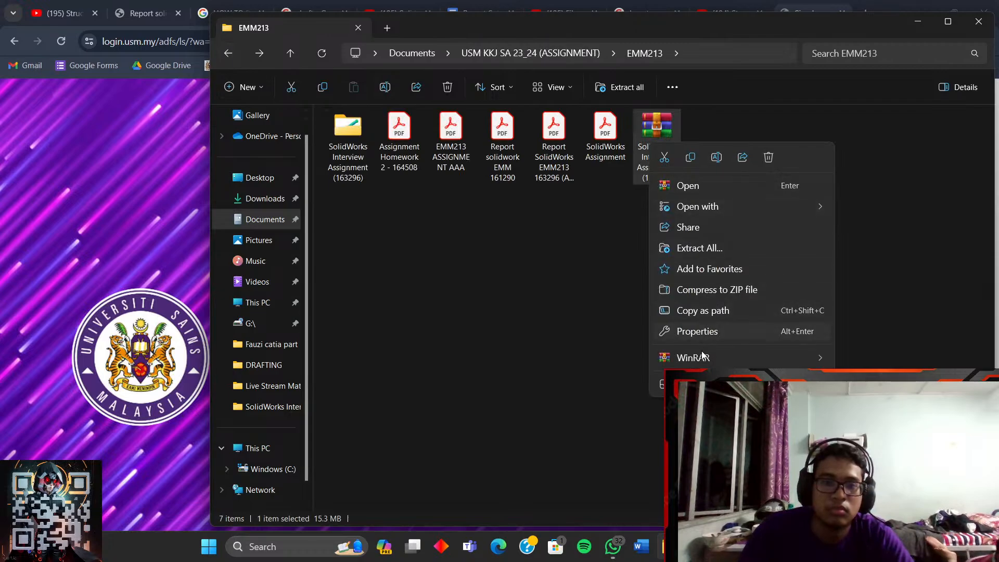
left_click(715, 158)
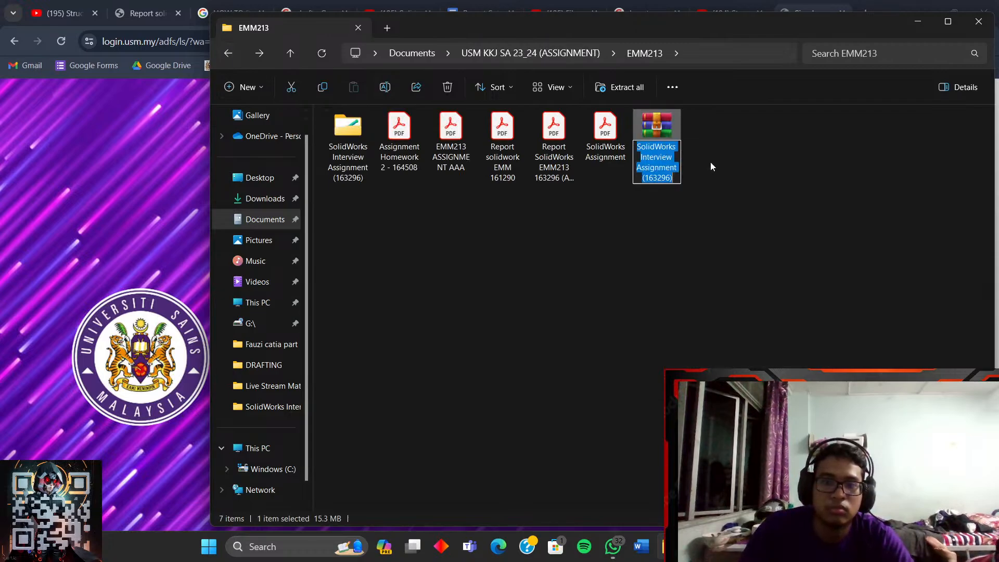
left_click(637, 146)
type("Report")
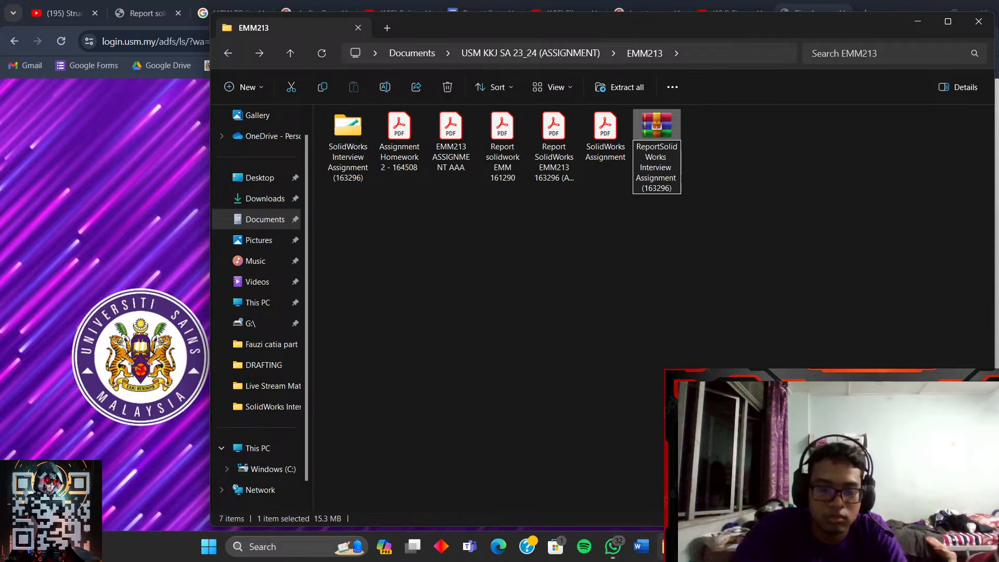
type(" +")
key("Return")
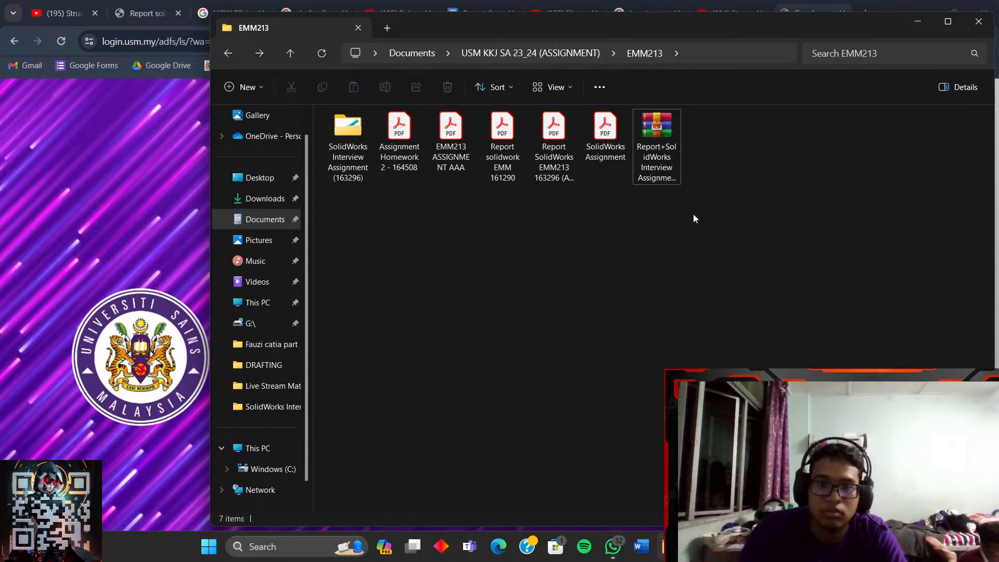
right_click(662, 167)
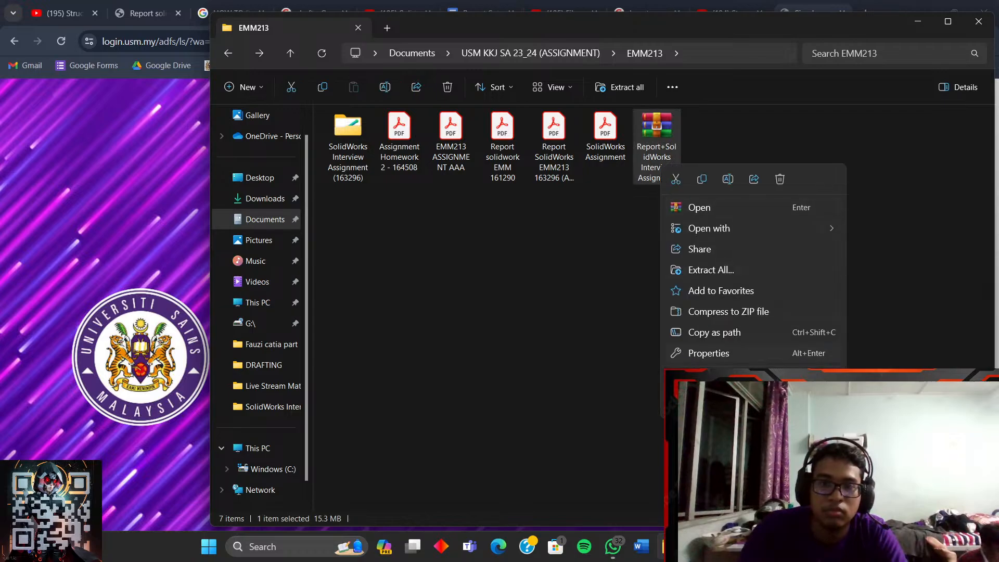
left_click(729, 178)
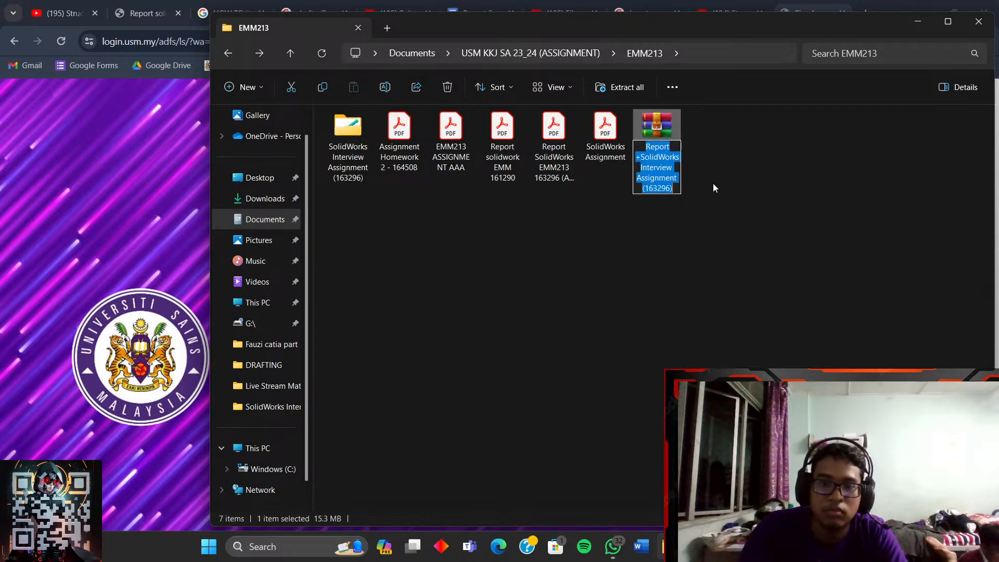
left_click(679, 181)
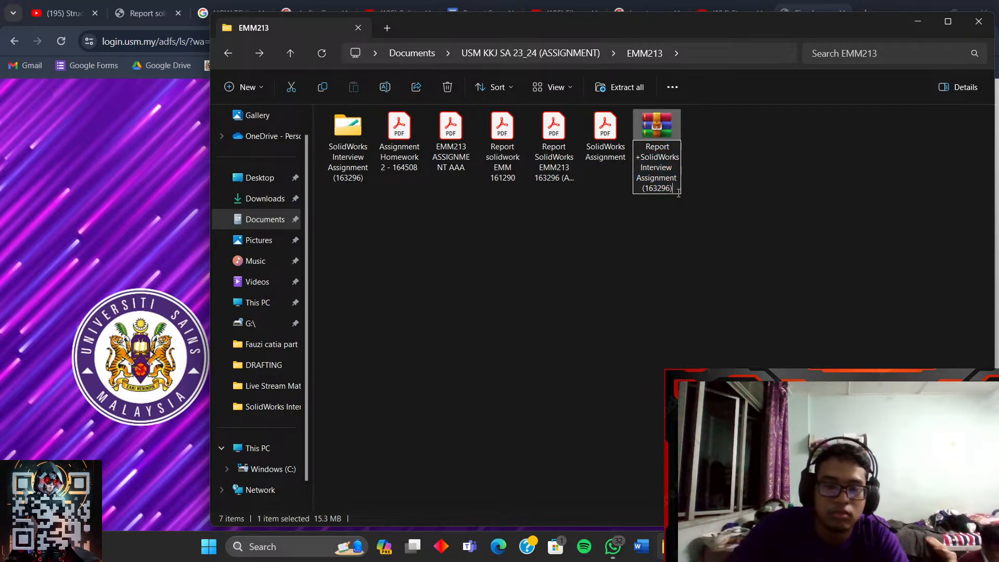
type("E")
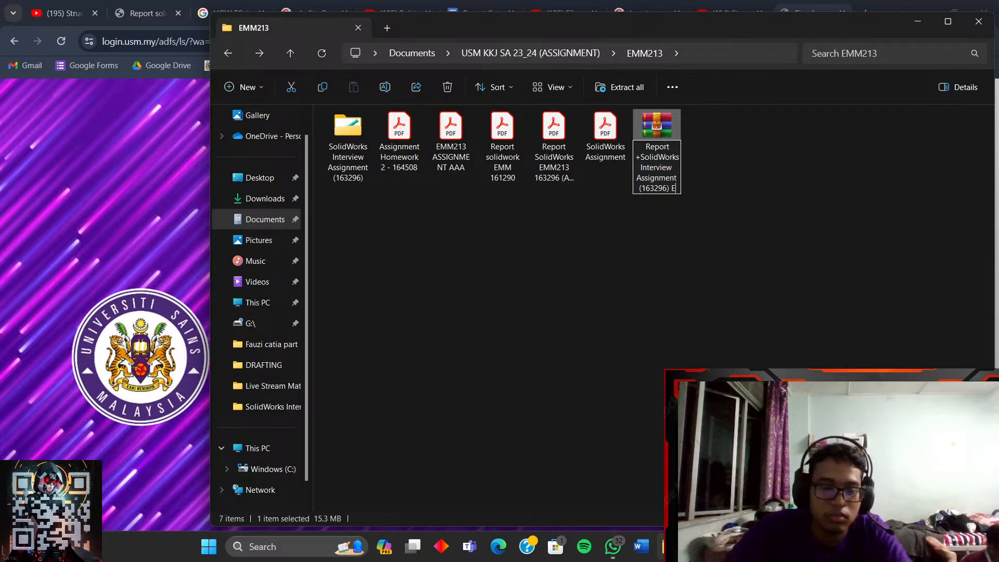
type("MM21")
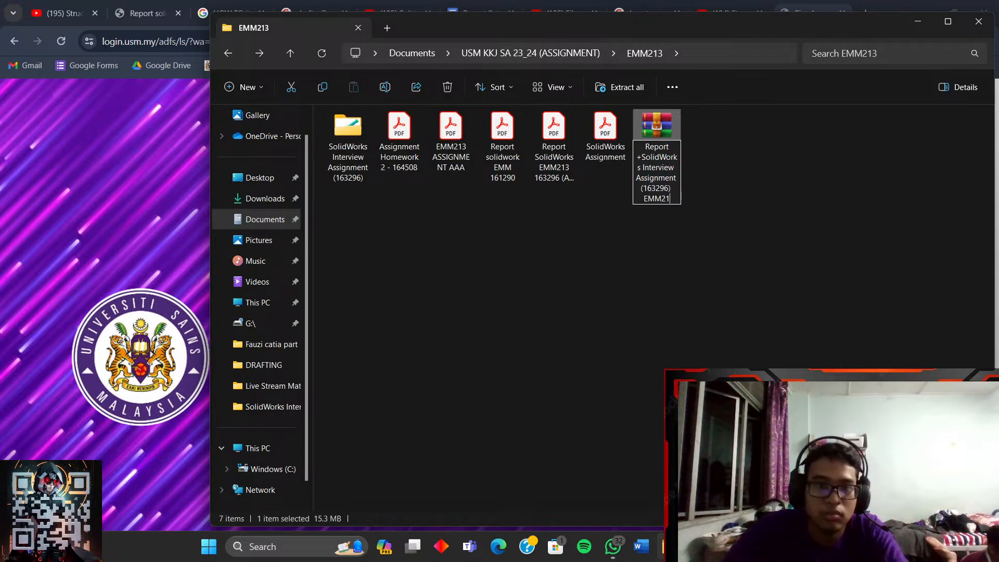
type("3")
key("Return")
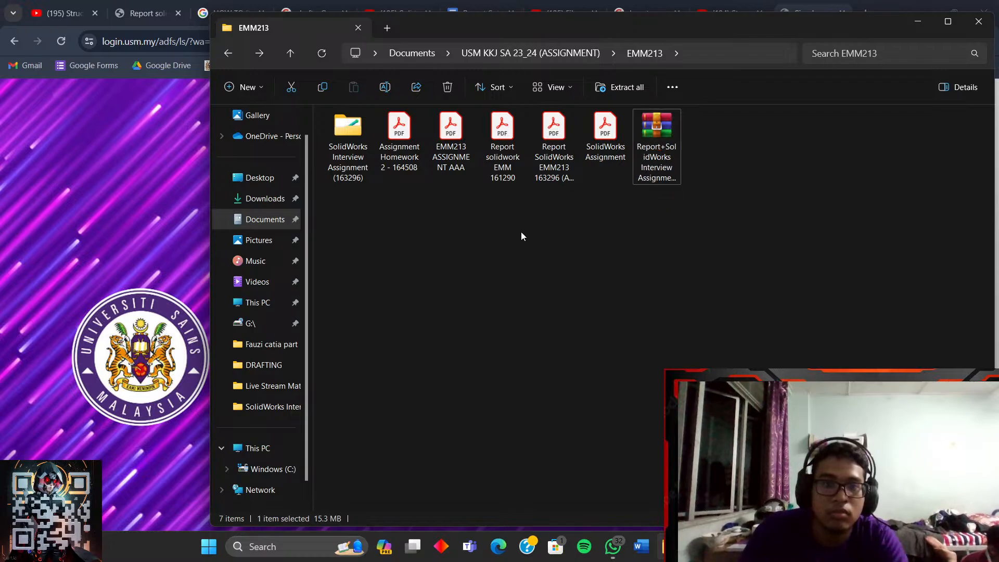
- Append a dash and the student's name to the archive, then submit the USM sign-in
right_click(667, 164)
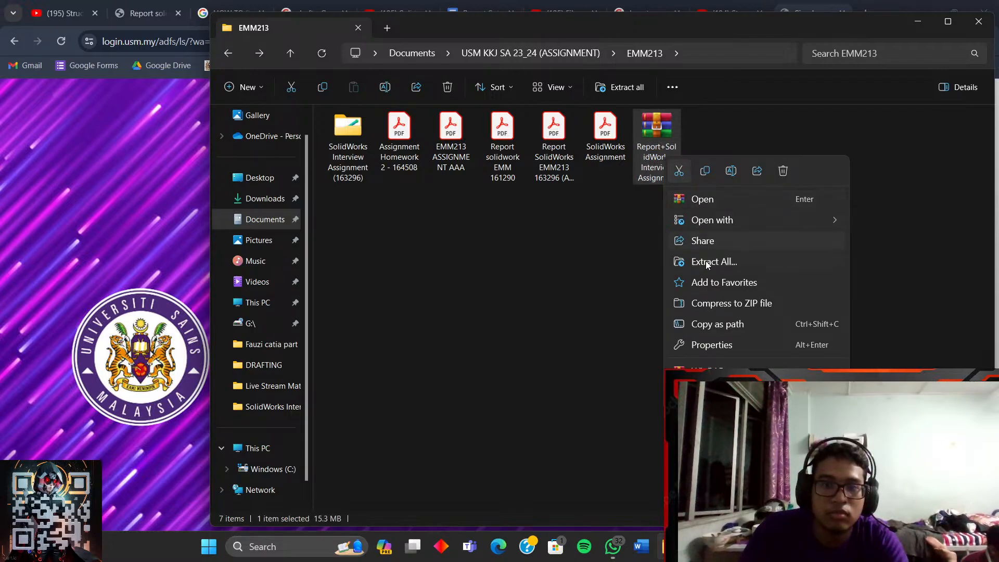
left_click(731, 171)
left_click(679, 177)
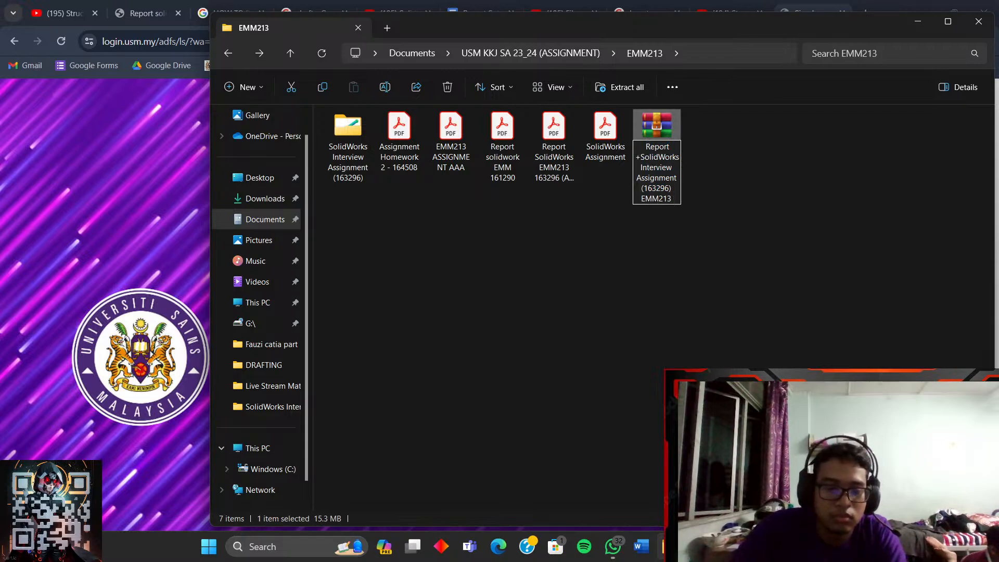
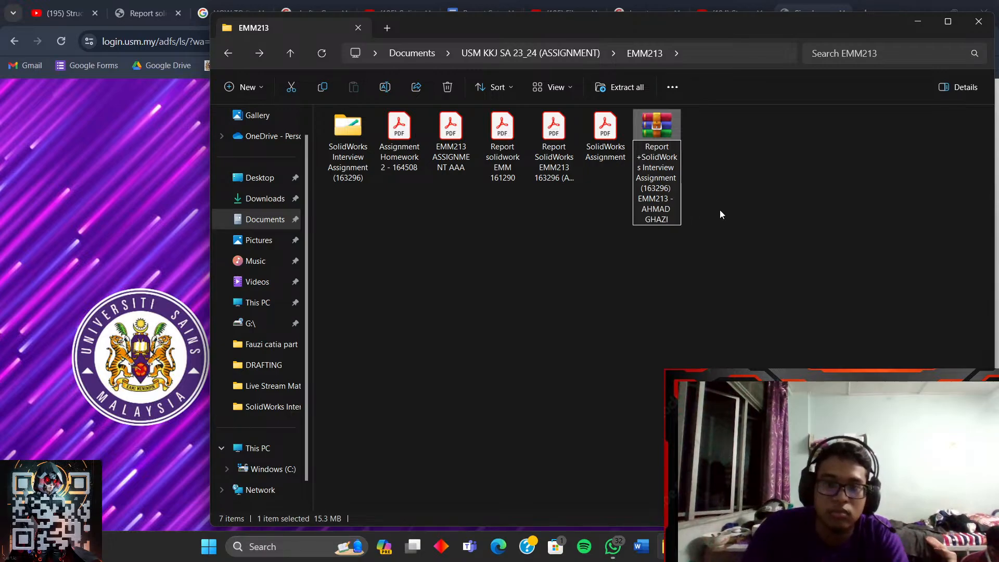
left_click(721, 215)
left_click(918, 21)
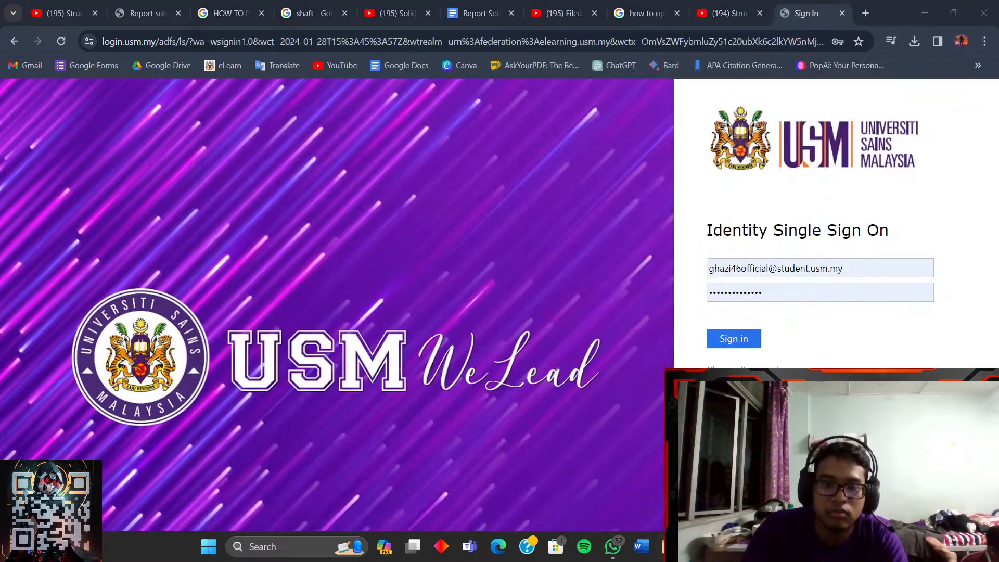
left_click(755, 338)
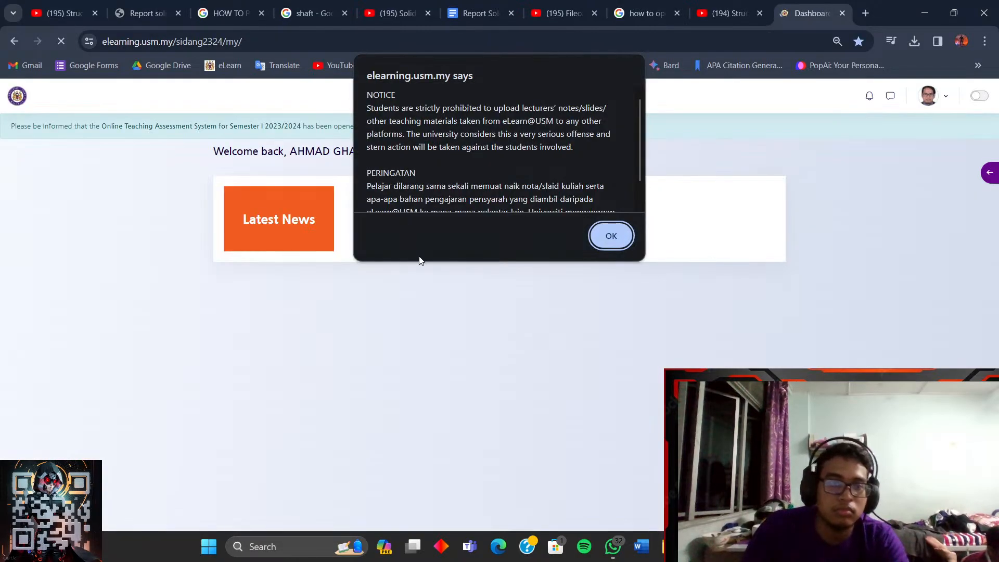
- Dismiss the site notice and open the EMM213 Strength of Materials course page
left_click(613, 233)
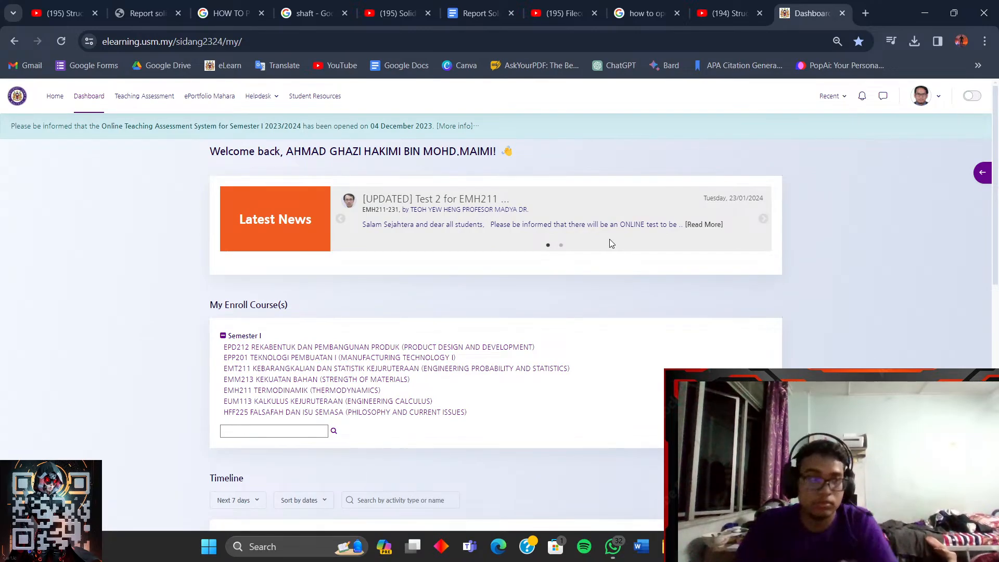
left_click(384, 381)
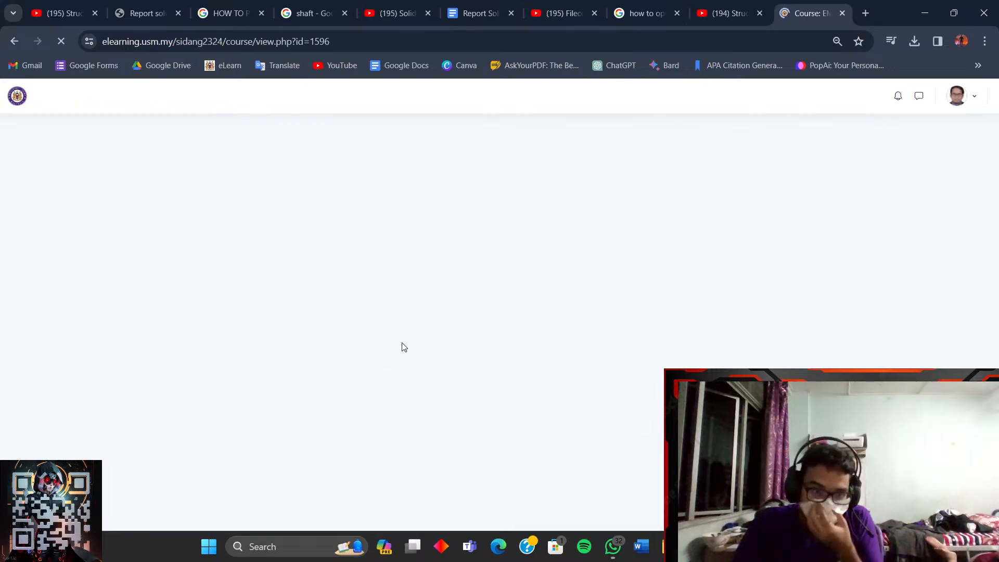
scroll(484, 354, "down", 2)
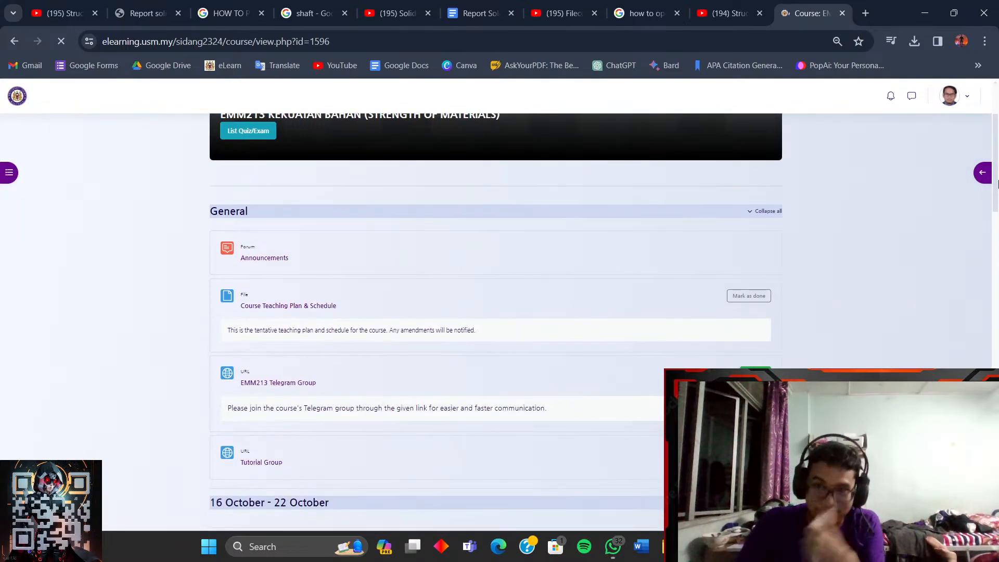
left_click_drag(997, 159, 998, 502)
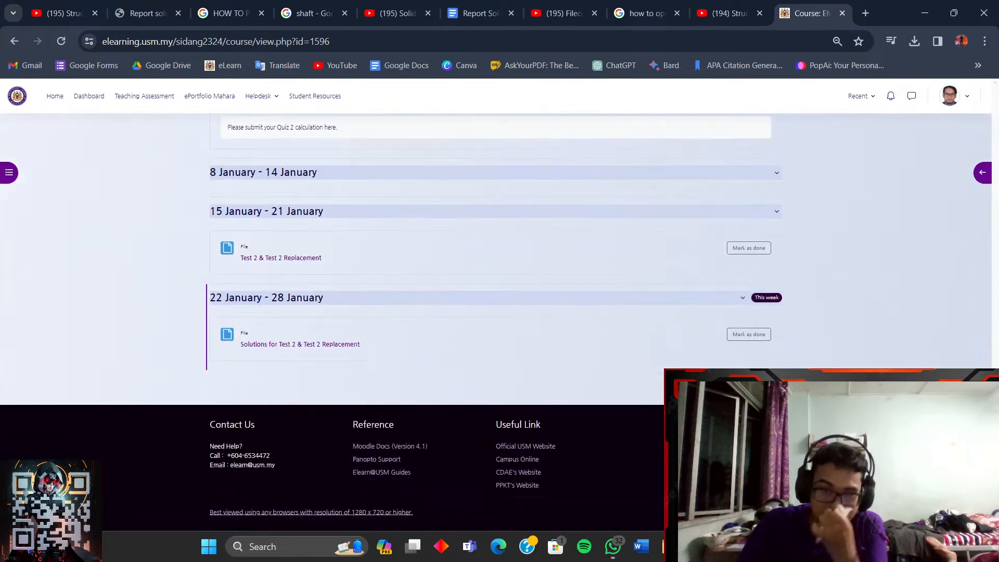
- Scroll the course page until the SolidWorks Assignment & Interview link is visible
scroll(643, 421, "up", 4)
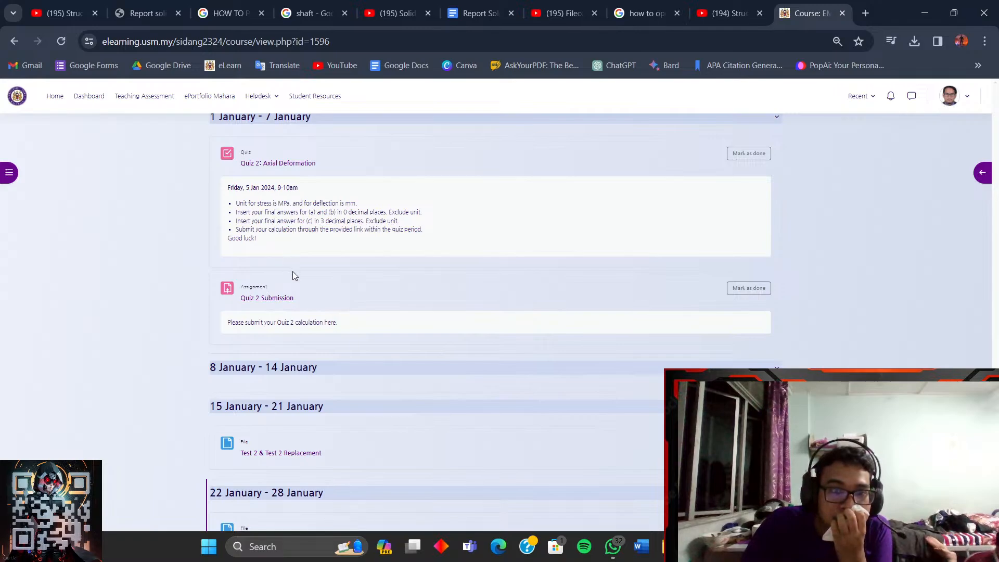
scroll(294, 279, "down", 4)
scroll(297, 289, "up", 5)
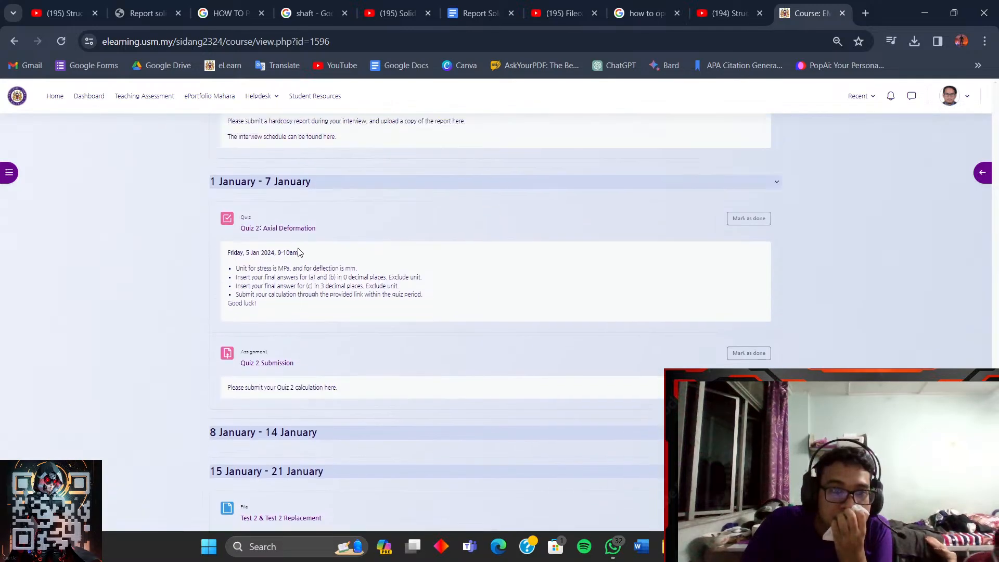
scroll(302, 260, "up", 10)
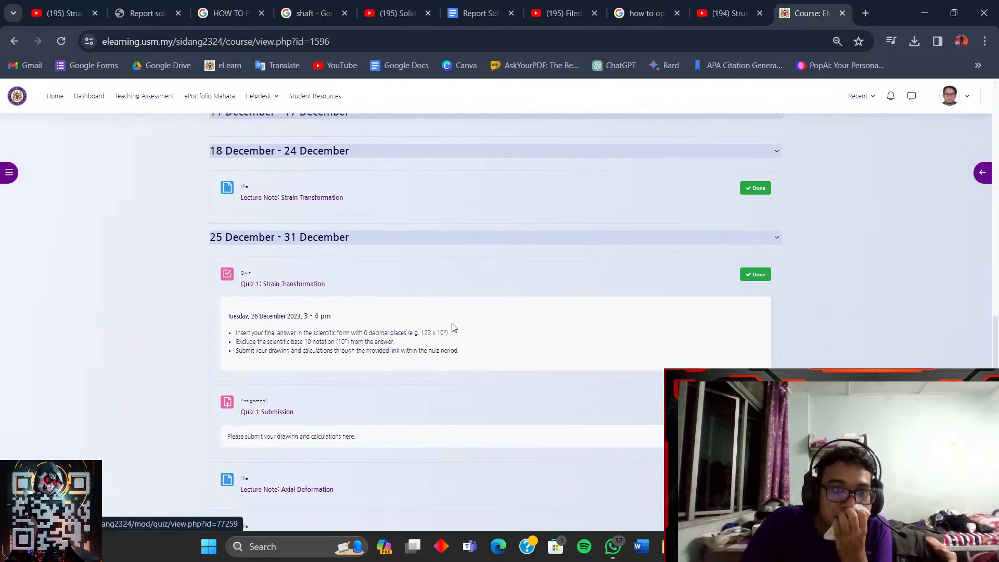
scroll(603, 329, "up", 6)
left_click_drag(993, 307, 997, 90)
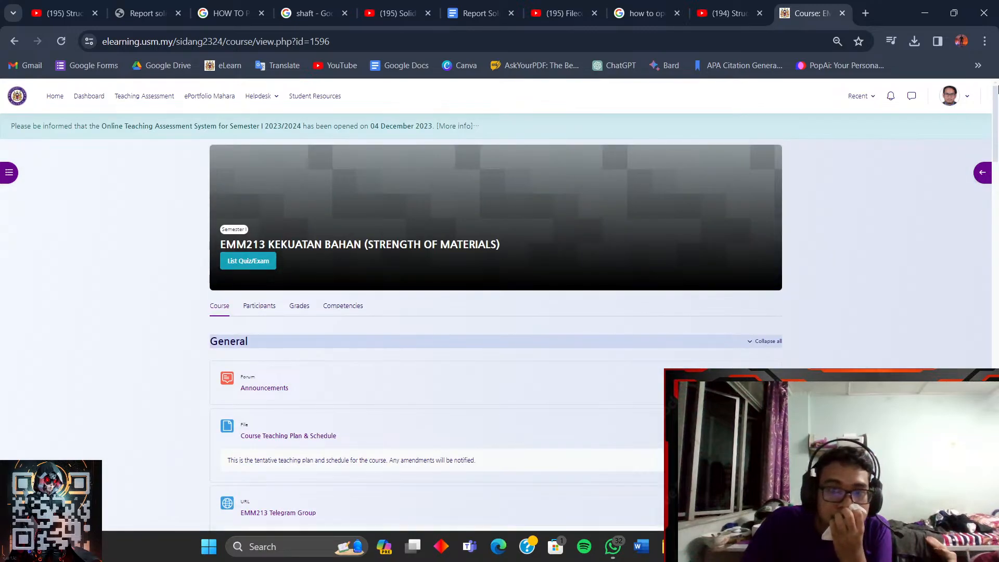
scroll(663, 461, "down", 20)
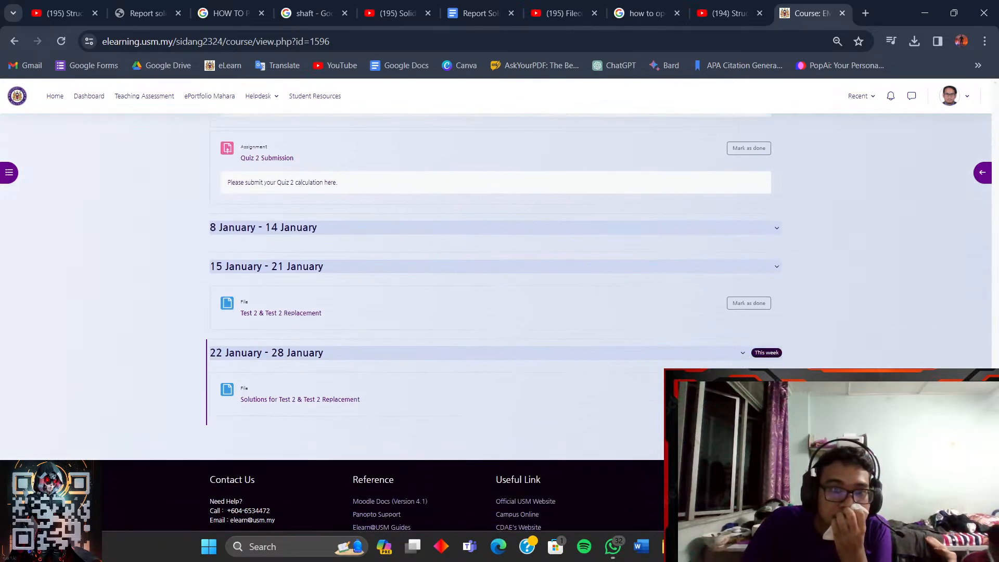
scroll(460, 394, "up", 5)
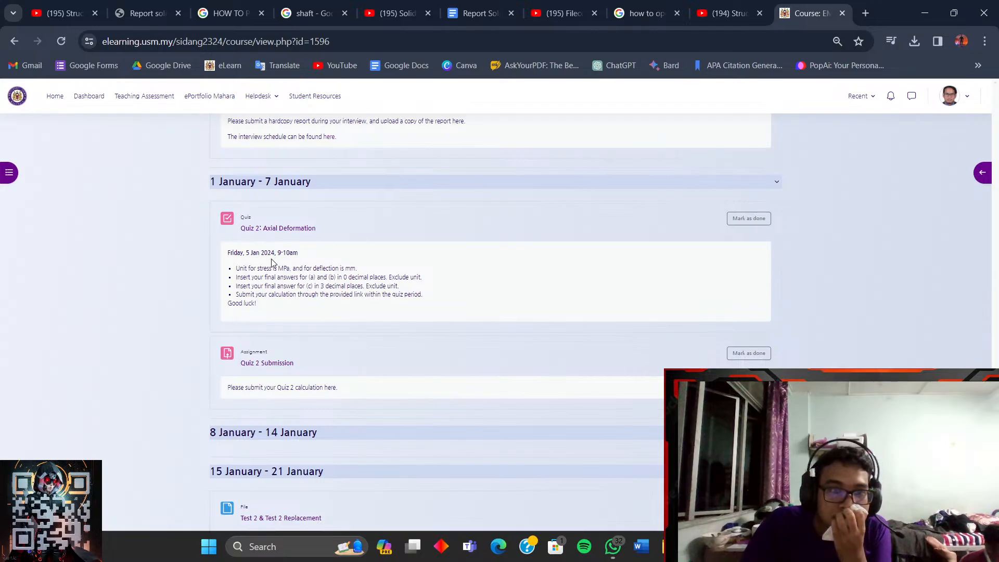
scroll(330, 281, "down", 5)
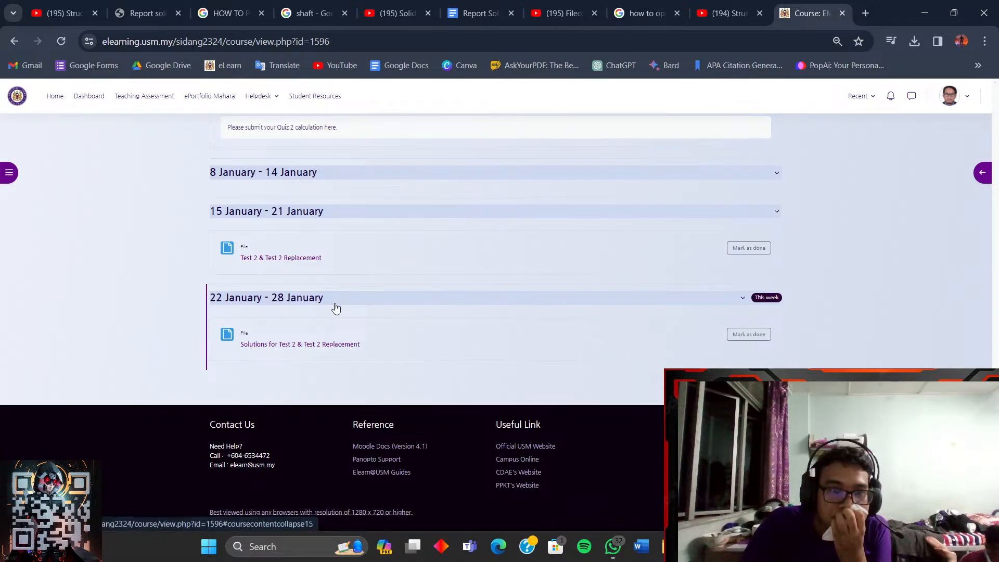
scroll(335, 308, "up", 10)
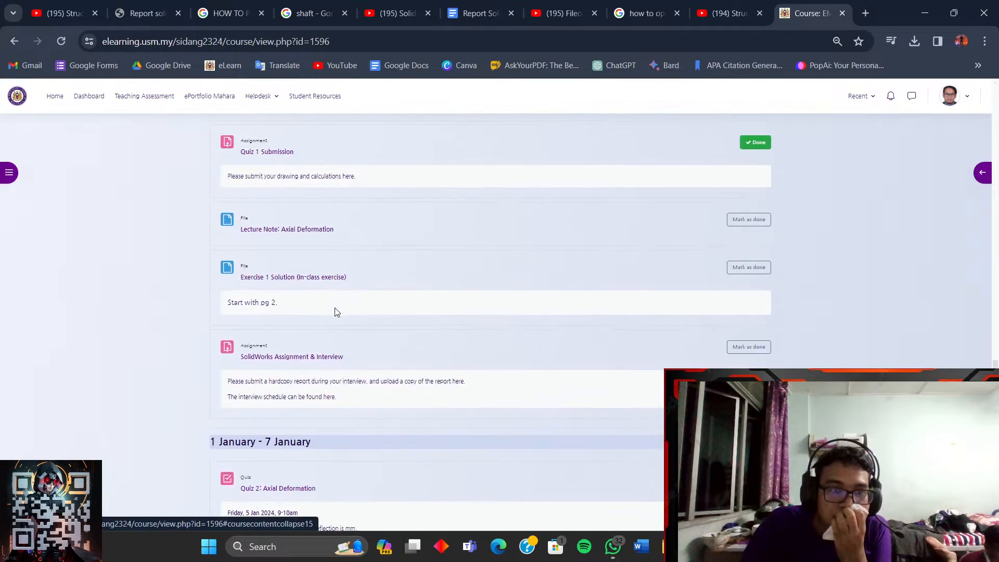
- Open SolidWorks Assignment & Interview, confirm the status shows no submission, then minimise Chrome
left_click(320, 357)
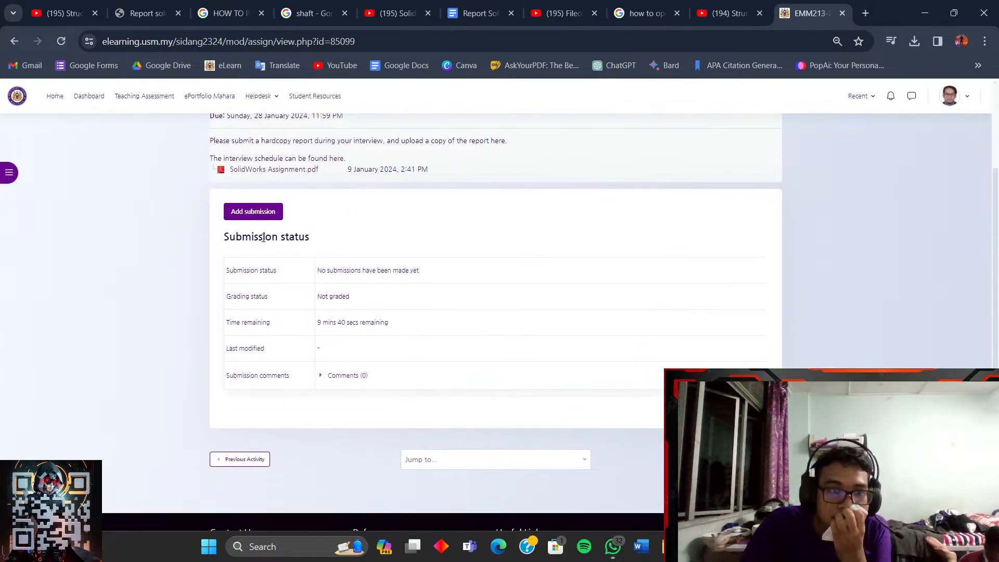
scroll(284, 244, "up", 1)
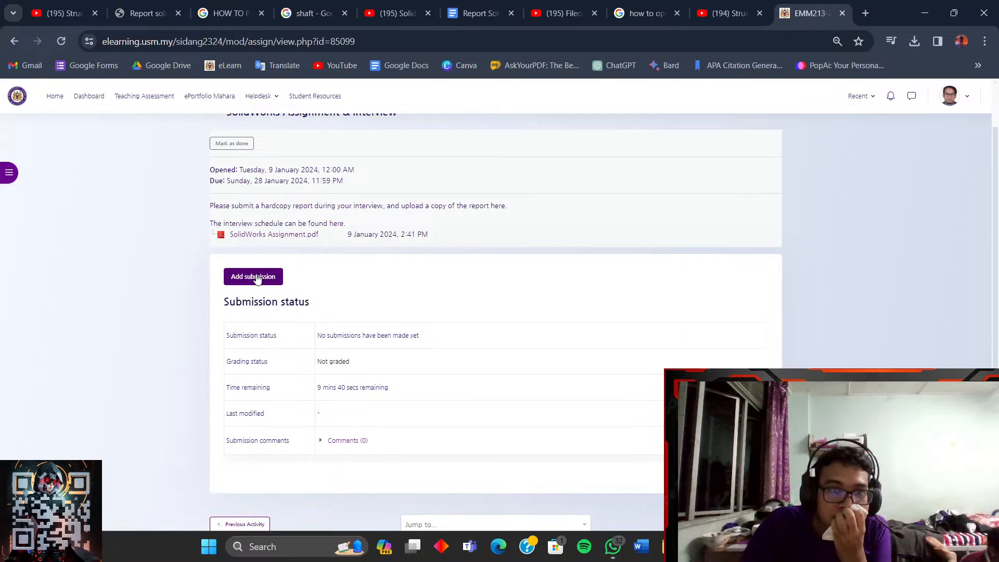
scroll(257, 281, "up", 1)
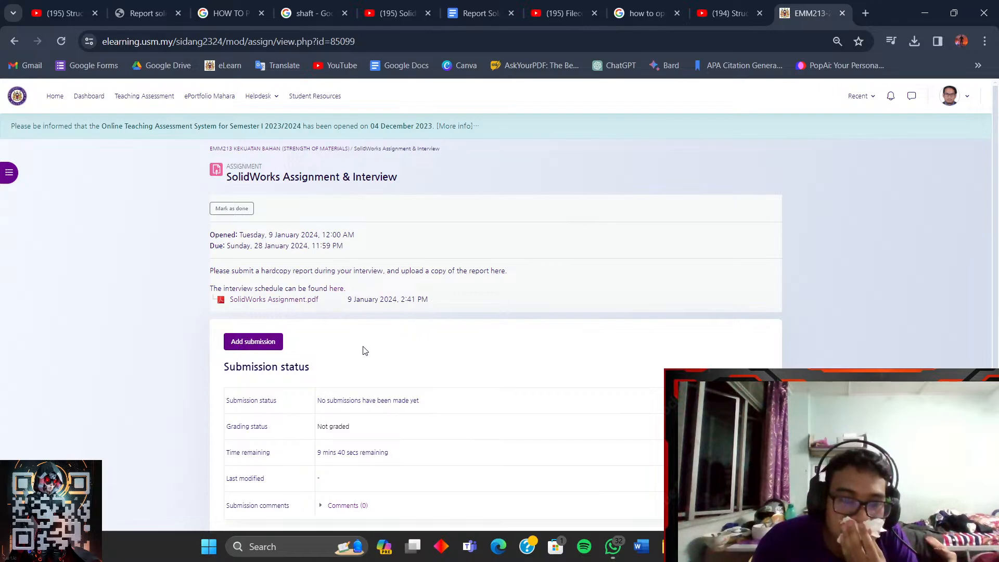
scroll(342, 360, "down", 1)
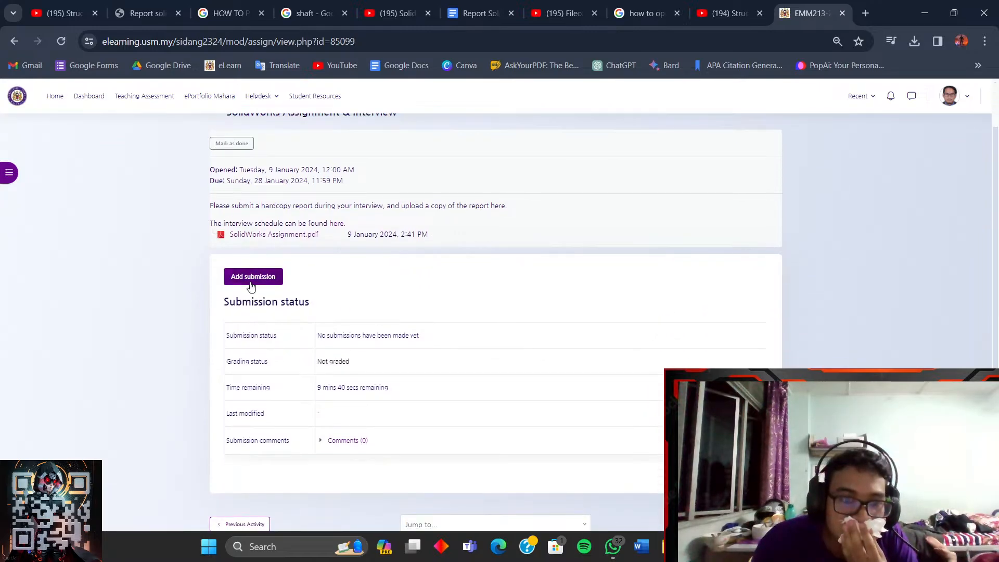
scroll(251, 289, "up", 1)
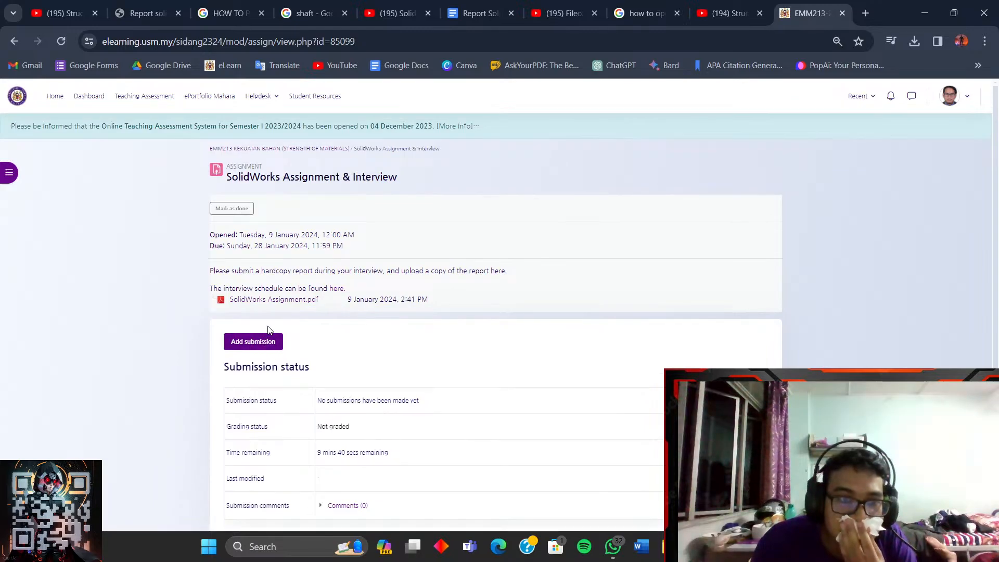
left_click(933, 11)
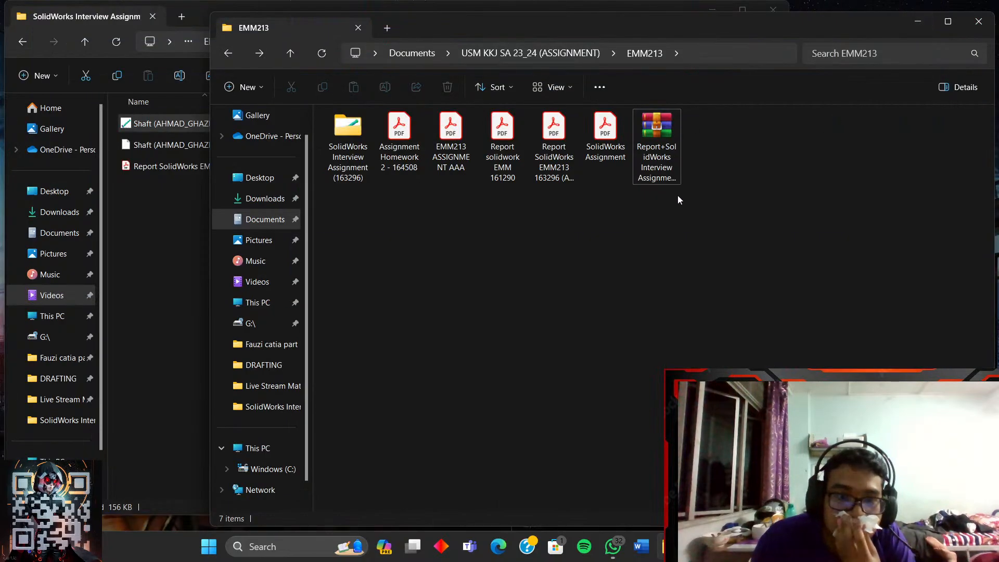
left_click(358, 151)
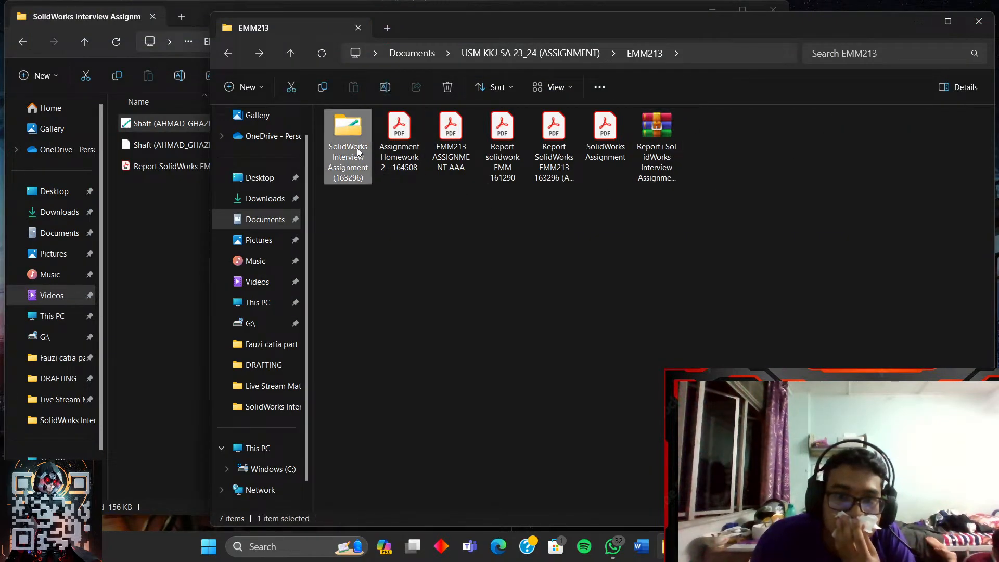
double_click(367, 160)
left_click(374, 157)
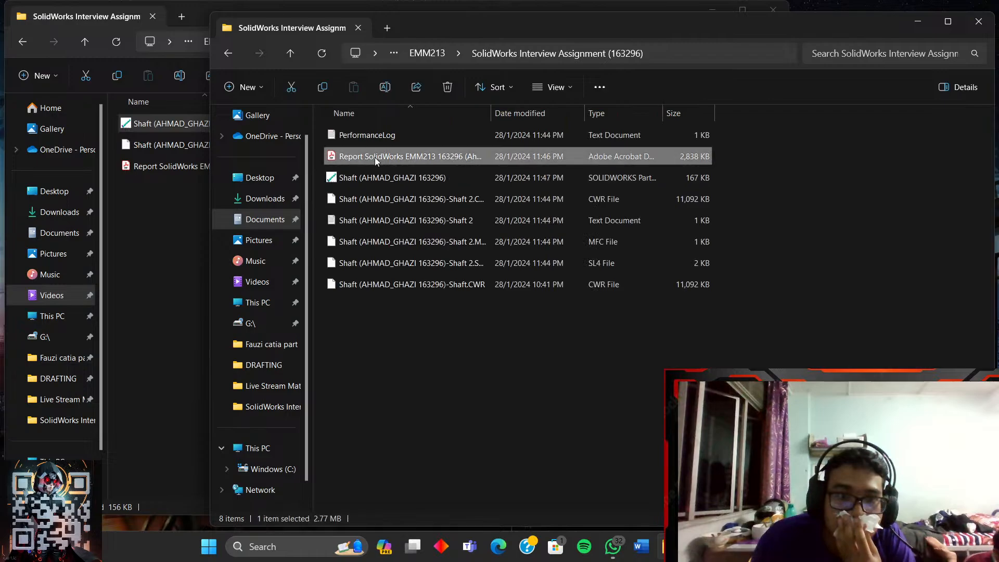
right_click(375, 157)
left_click(417, 174)
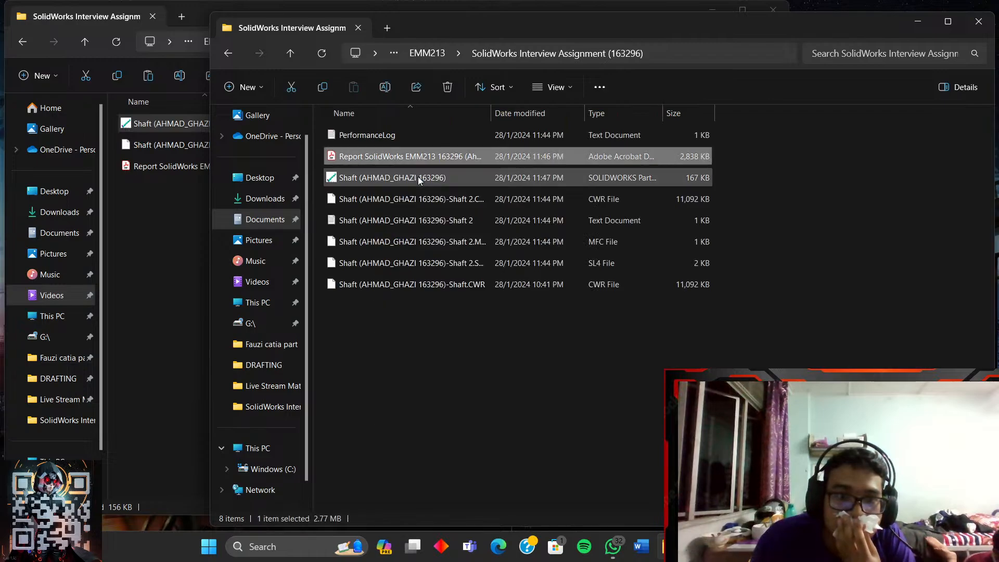
- Paste the report into EMM213, replacing the older copy, and return to the assignment page
left_click(228, 54)
right_click(452, 244)
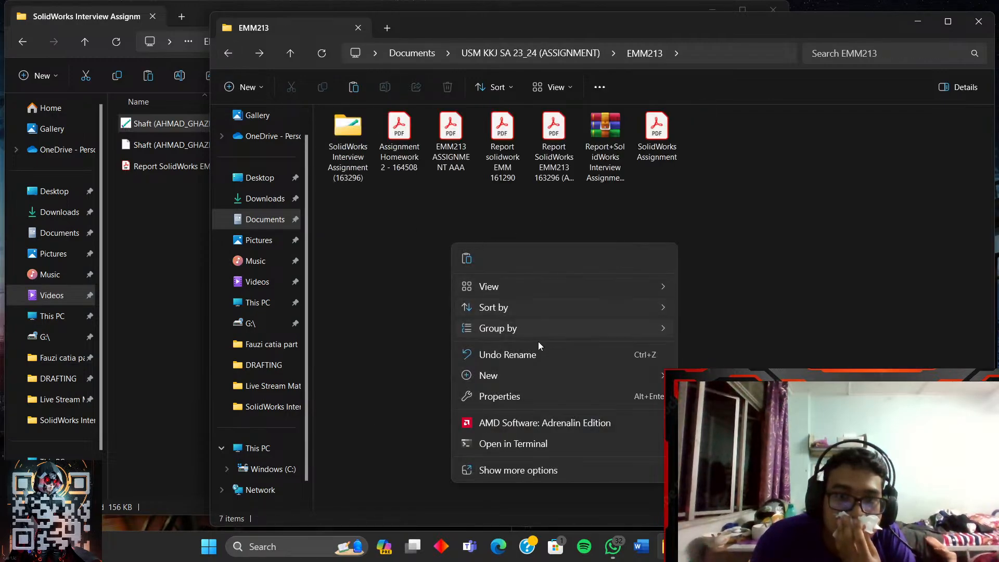
left_click(472, 260)
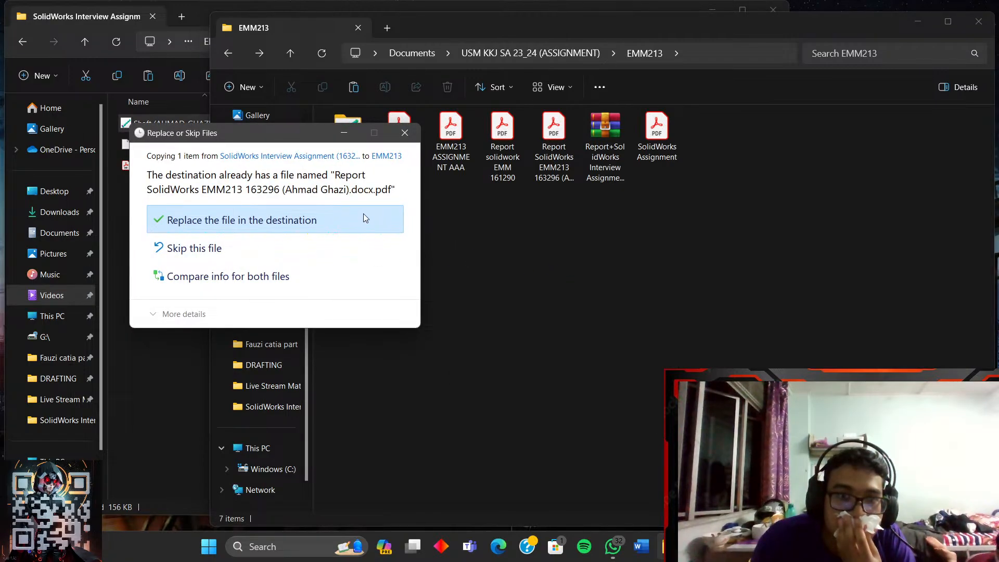
left_click(352, 220)
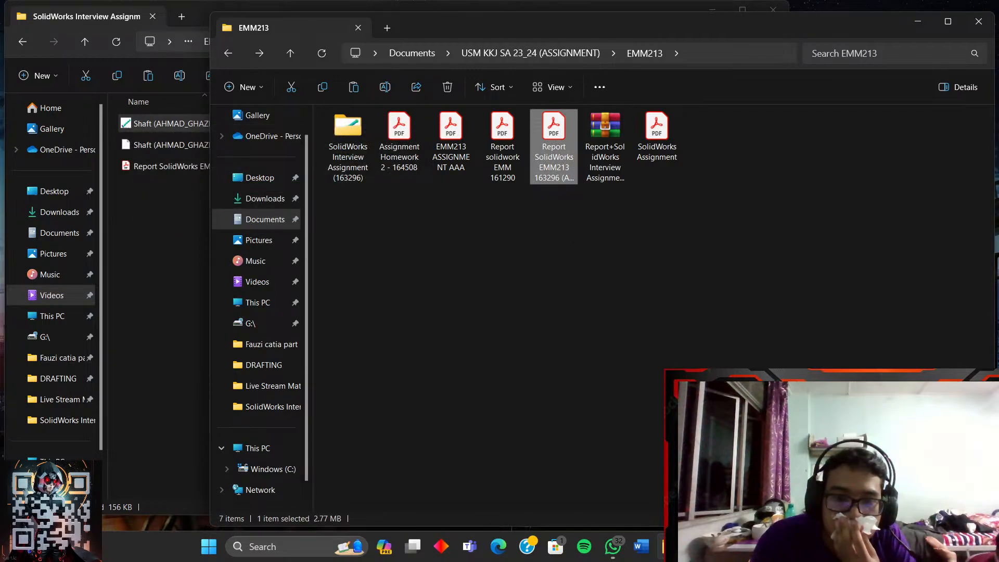
left_click(727, 546)
left_click(791, 482)
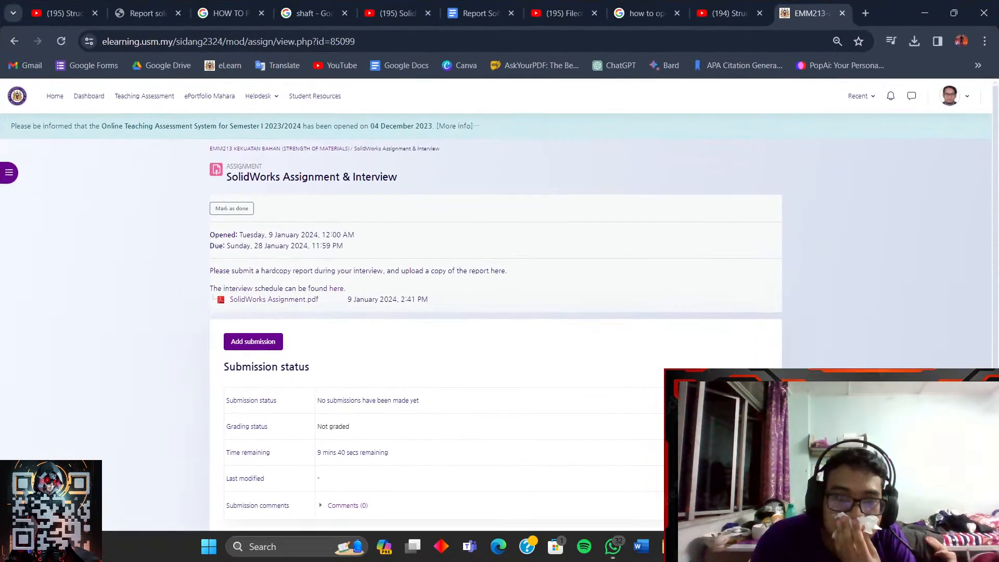
- Add a submission by dragging the report PDF from EMM213 into the file submissions area
left_click(269, 347)
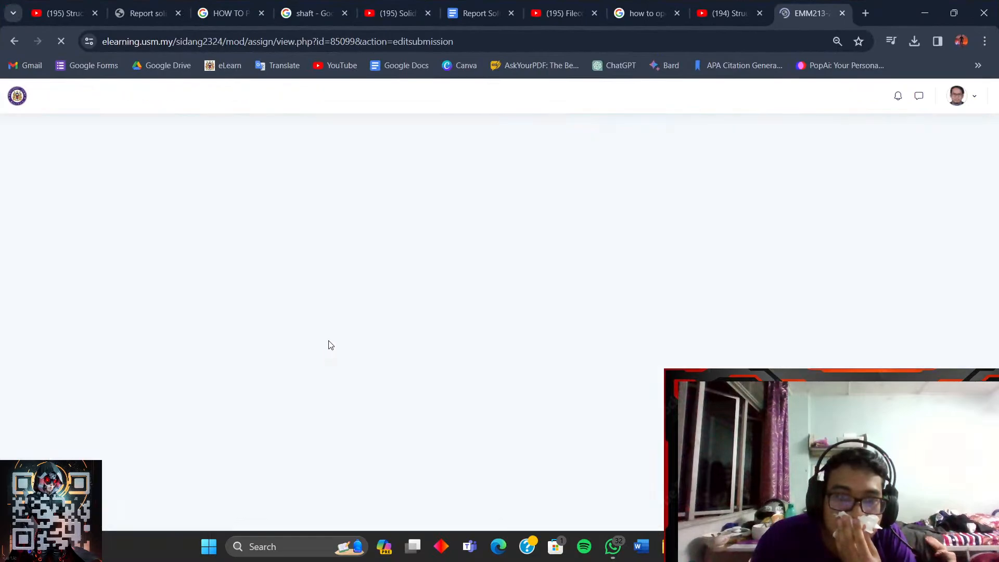
scroll(462, 326, "down", 3)
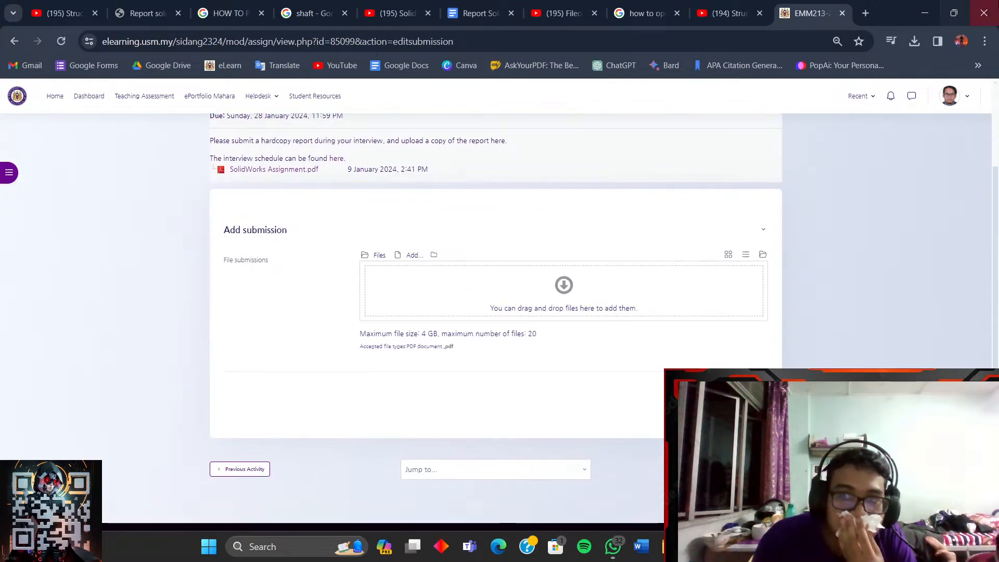
left_click(954, 13)
left_click_drag(814, 17, 996, 83)
left_click(182, 135)
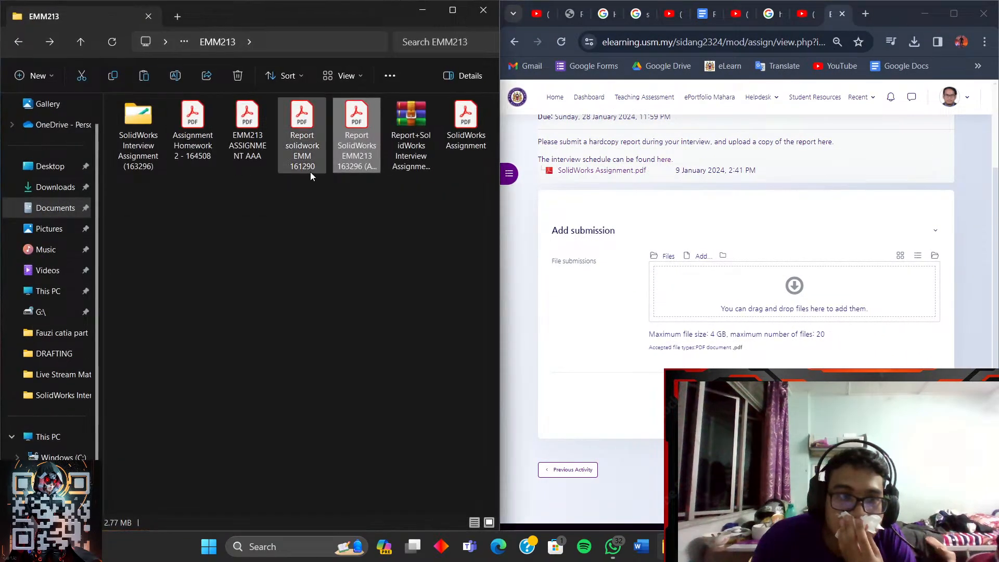
left_click(360, 193)
left_click(366, 151)
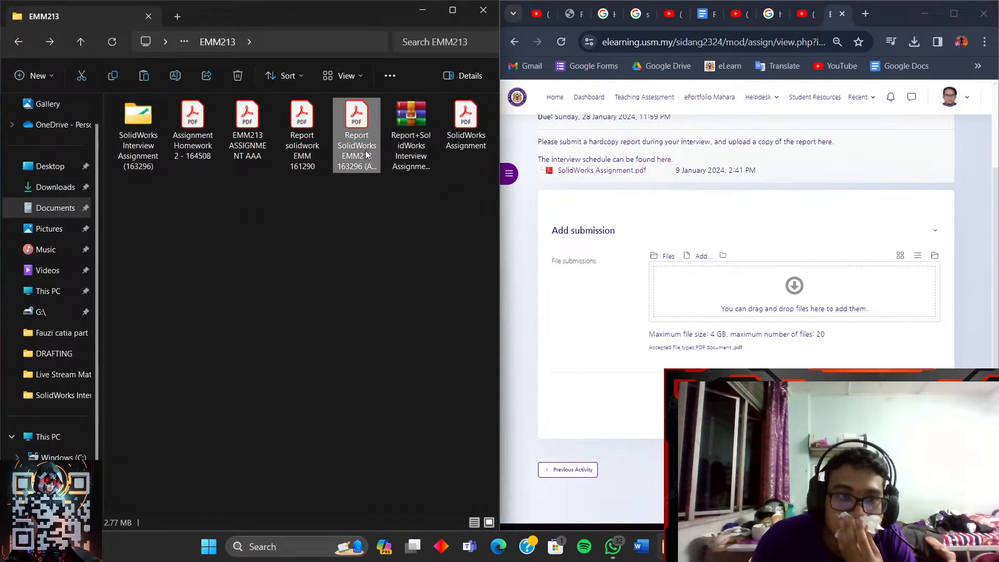
left_click_drag(366, 151, 723, 324)
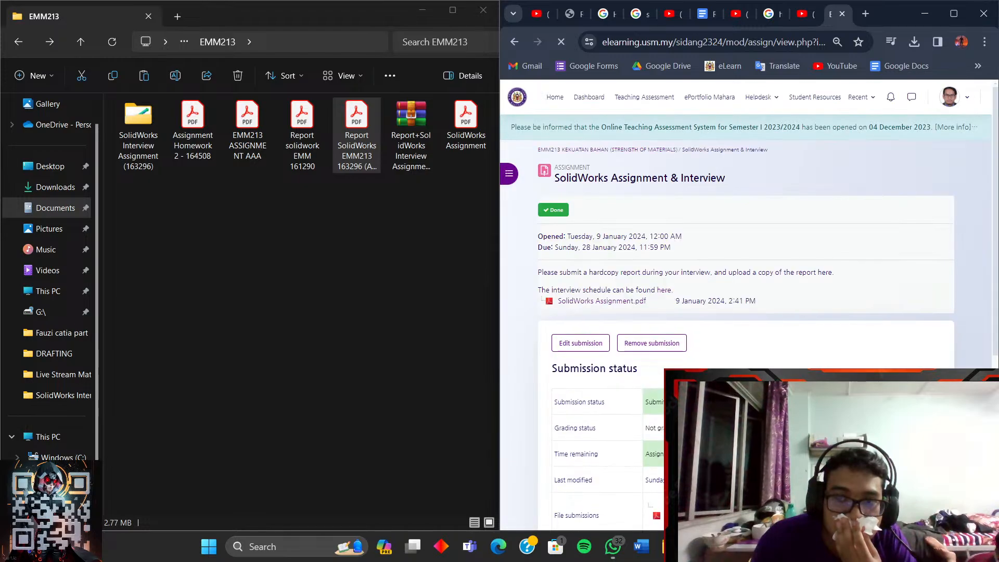
- Download the submitted report file and open the downloaded PDF
scroll(721, 385, "up", 1)
left_click(721, 385)
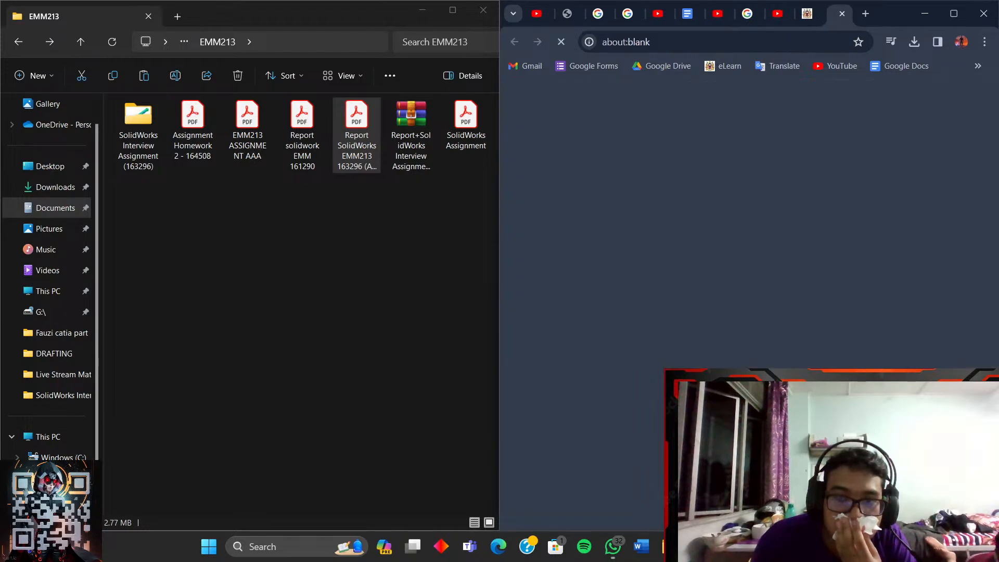
left_click(914, 42)
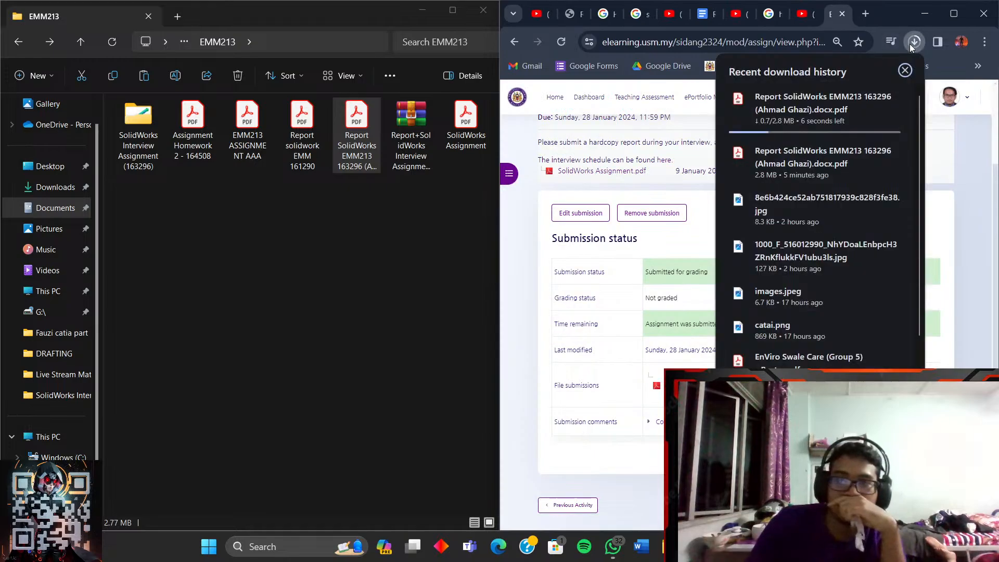
left_click(806, 109)
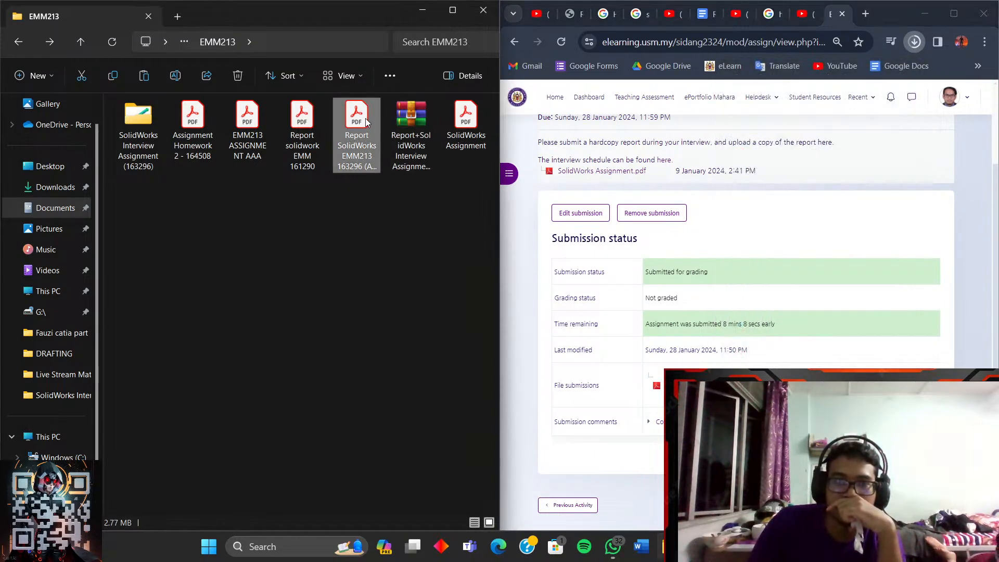
scroll(671, 290, "down", 5, "ctrl")
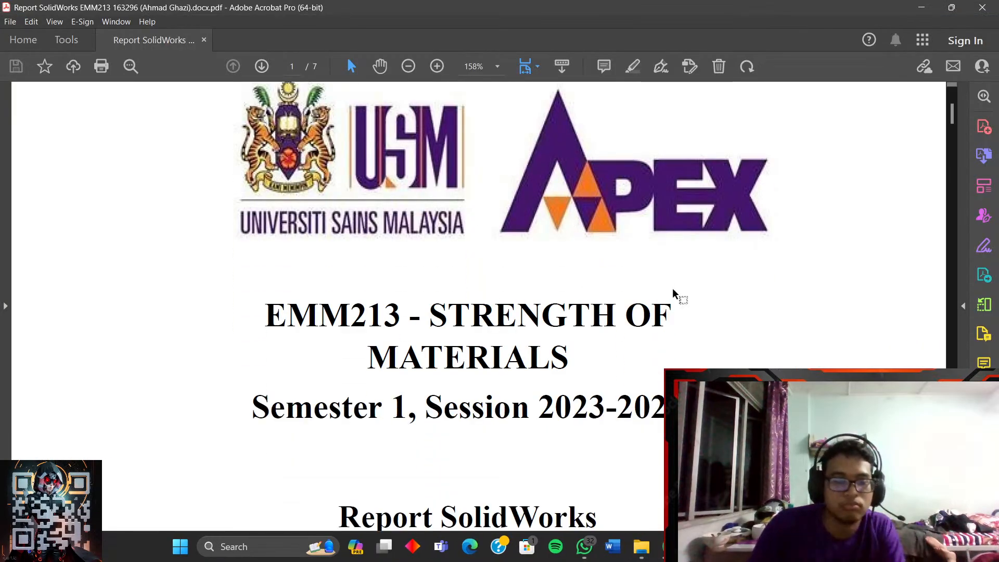
- Scroll through the submitted report to its last page and close Acrobat
scroll(690, 294, "down", 5)
scroll(690, 294, "down", 3)
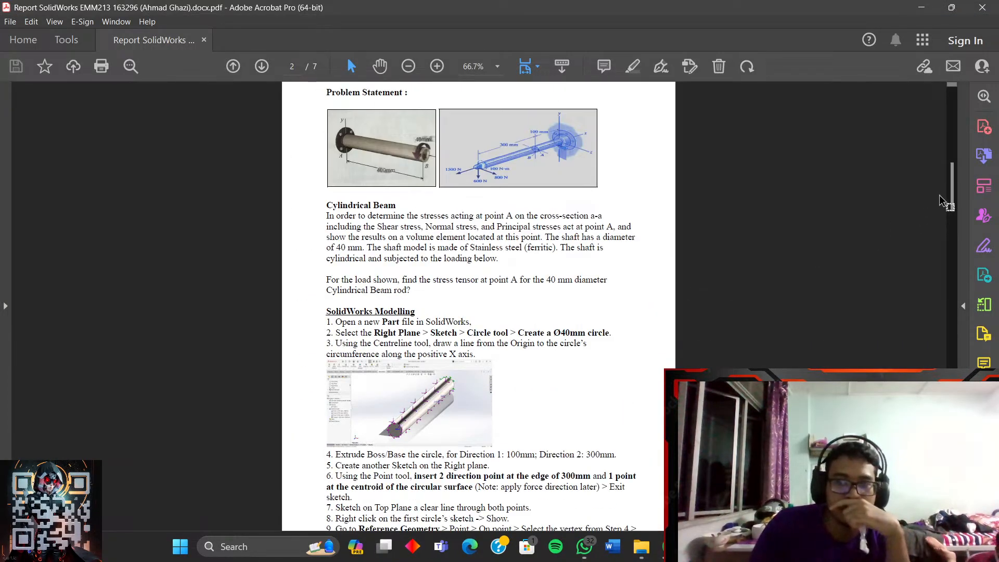
left_click_drag(953, 192, 954, 492)
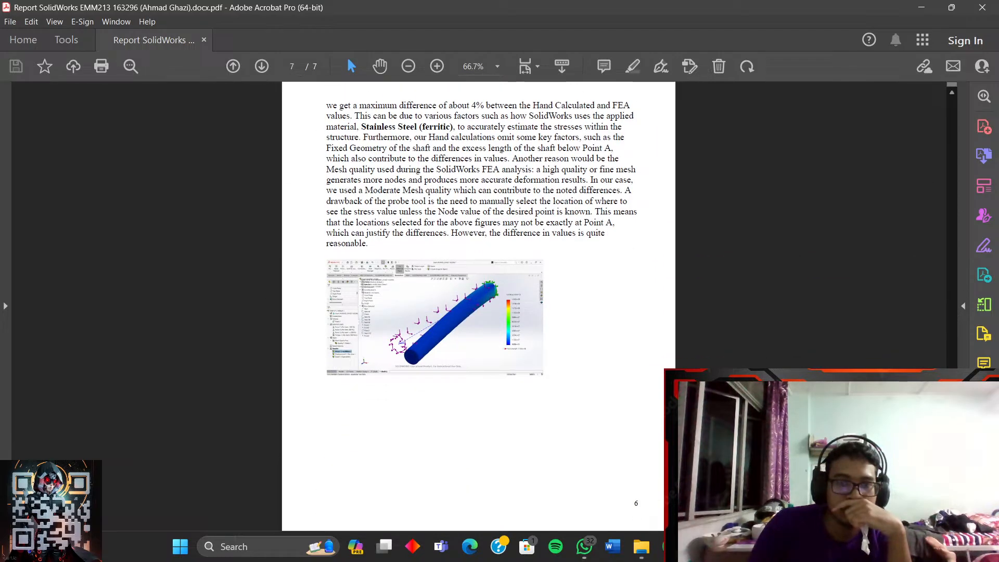
left_click(982, 7)
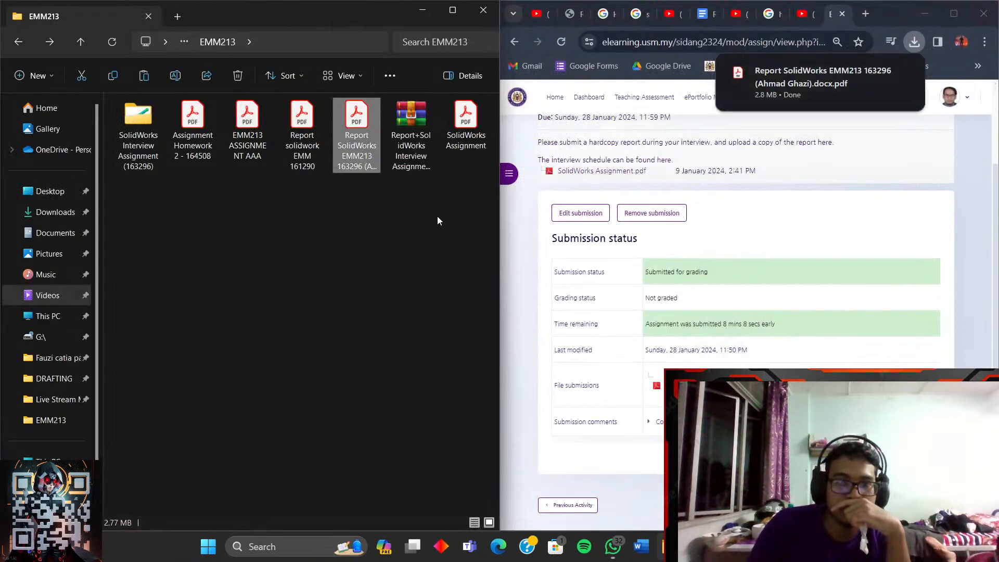
- Maximise the browser and go back to the EMM213 course page showing the assignment Done
scroll(704, 327, "down", 2)
scroll(723, 326, "up", 5)
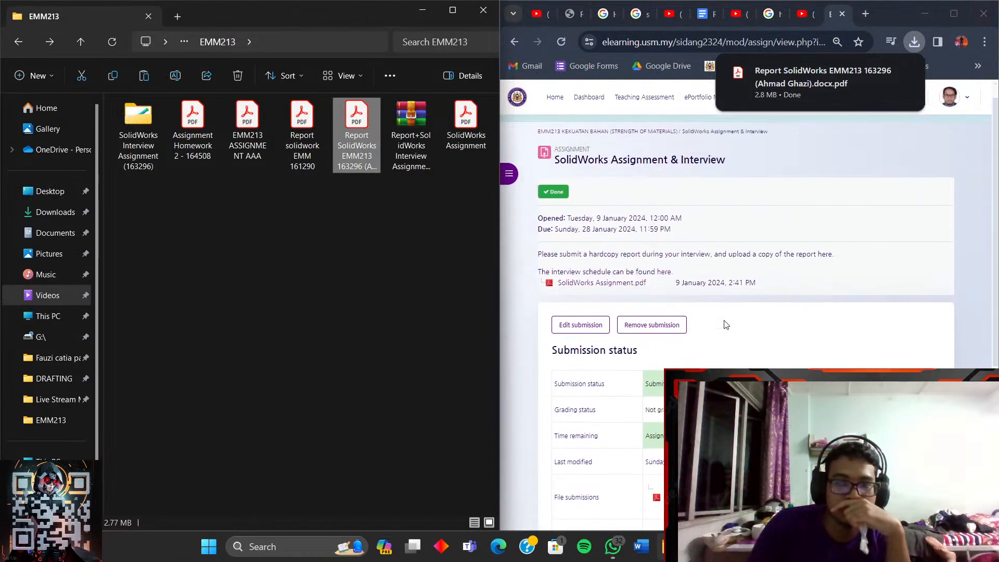
left_click(954, 13)
left_click(18, 45)
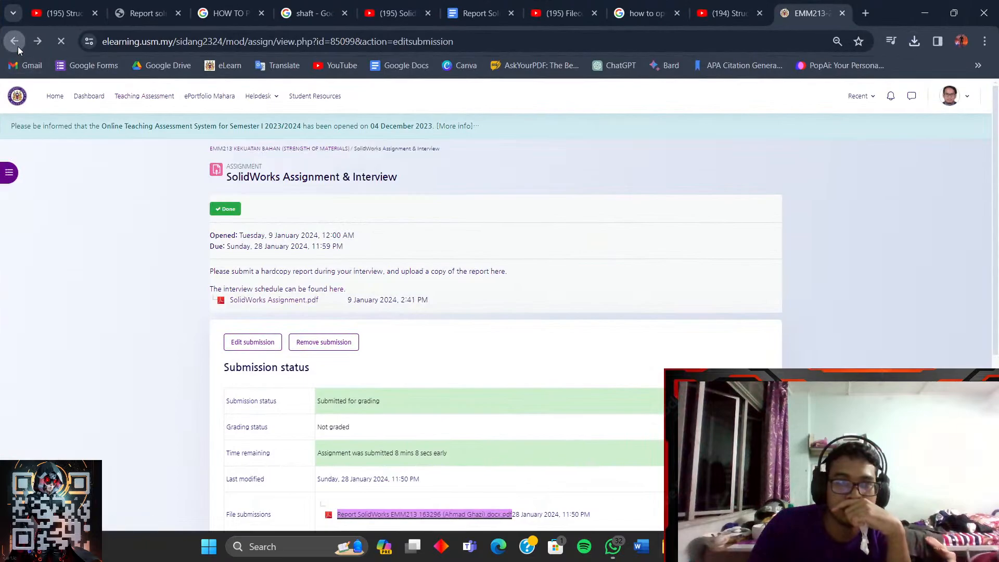
left_click(17, 46)
left_click(18, 46)
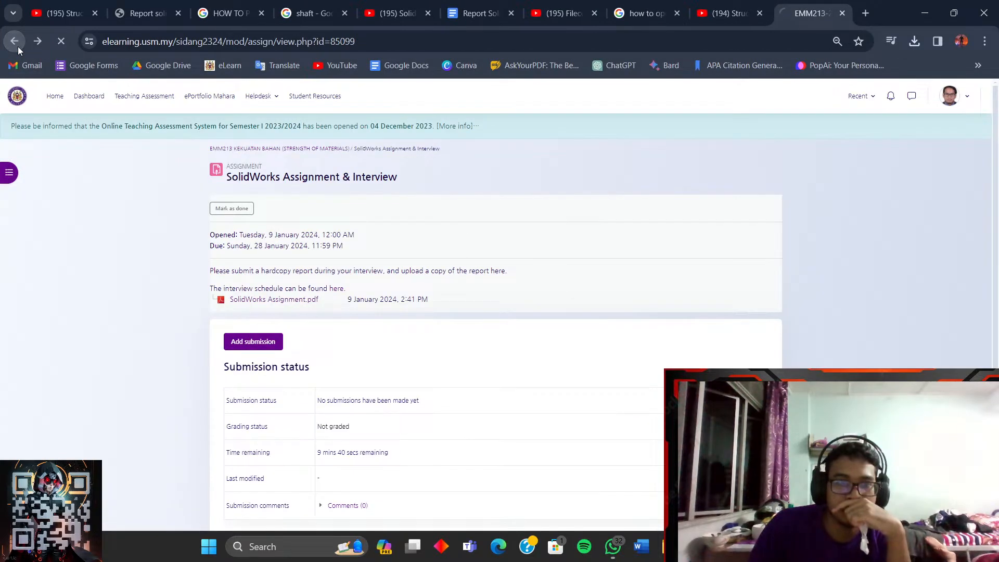
scroll(455, 306, "down", 2)
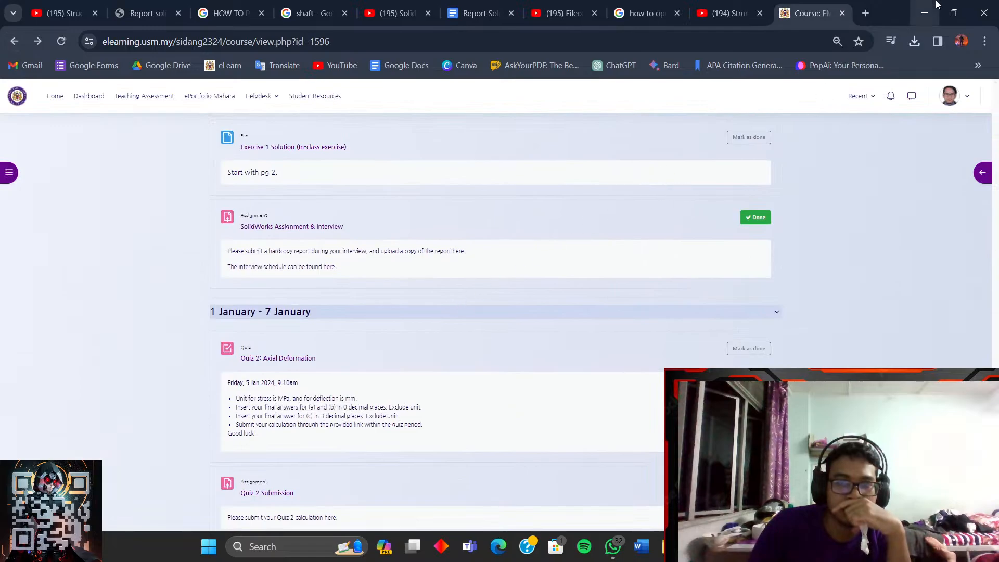
- Minimise the browser and close both folder windows to reveal the desktop
left_click(925, 13)
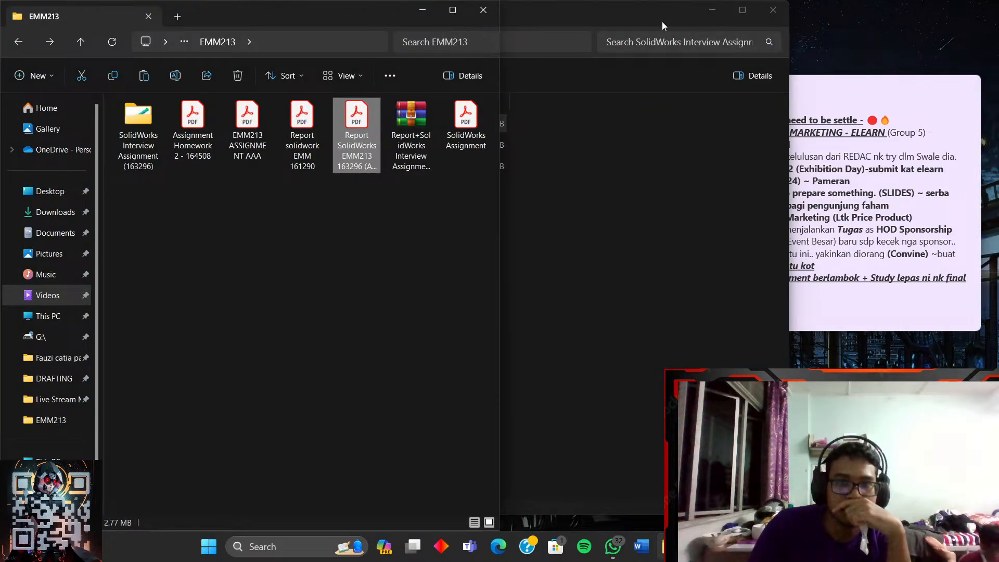
left_click(484, 10)
left_click(773, 10)
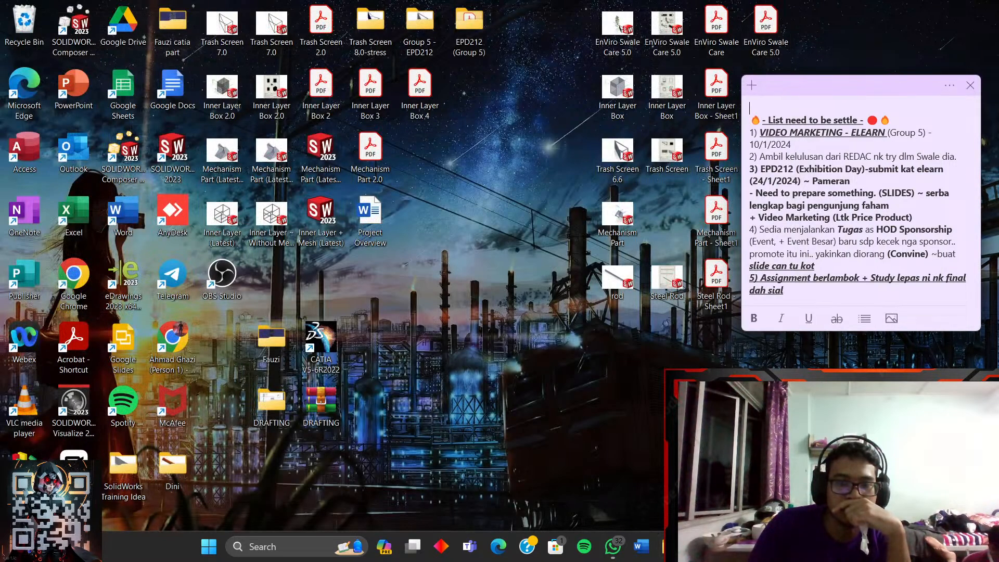